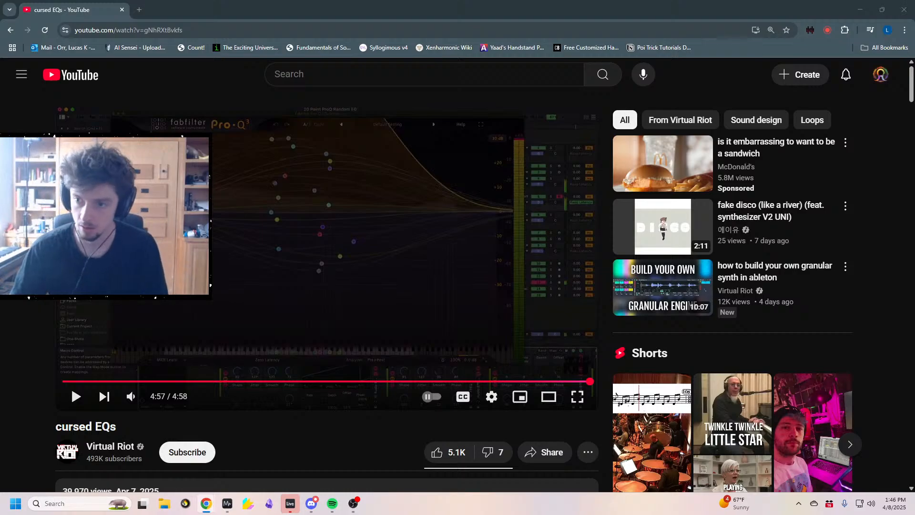
Watch the "cursed EQs" video from about 1:57 for a few seconds, pause it and switch to Ableton Live
{"action": "key", "text": "alt+Tab"}
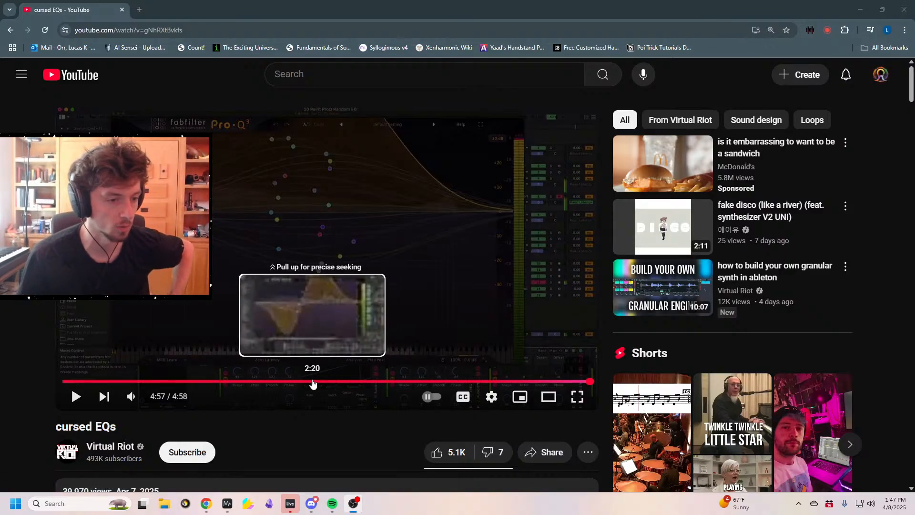
{"action": "left_click", "coordinate": [268, 382]}
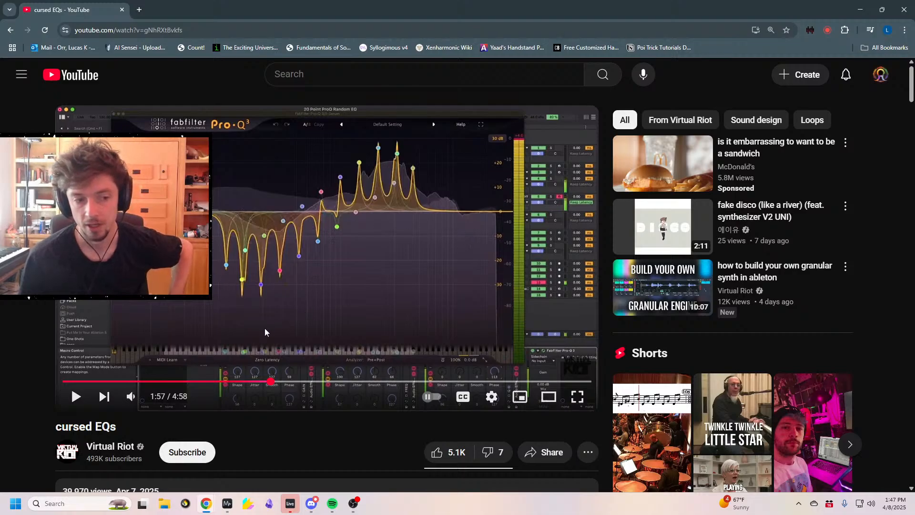
{"action": "left_click", "coordinate": [165, 317]}
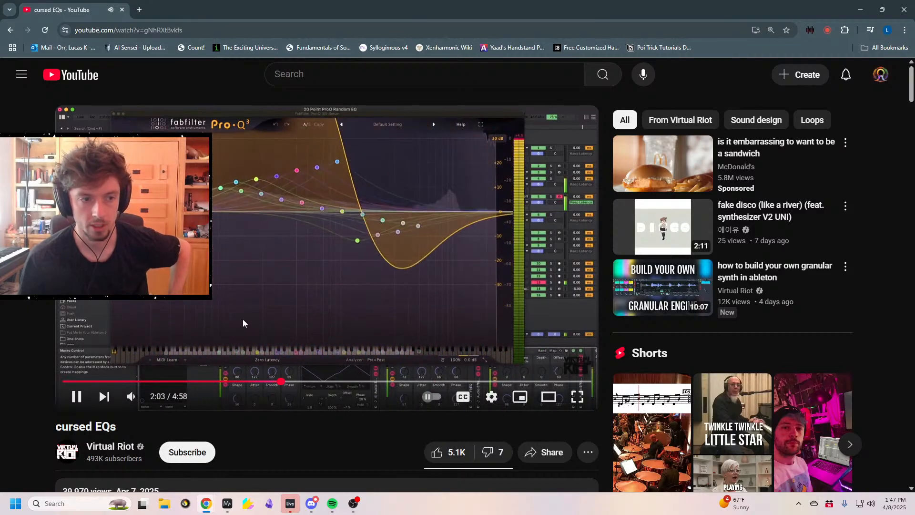
{"action": "left_click", "coordinate": [269, 295]}
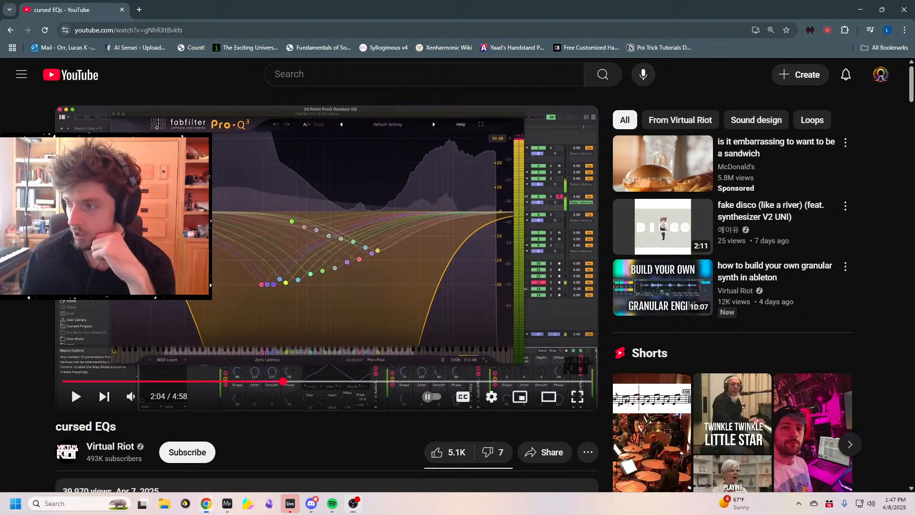
{"action": "left_click", "coordinate": [903, 11]}
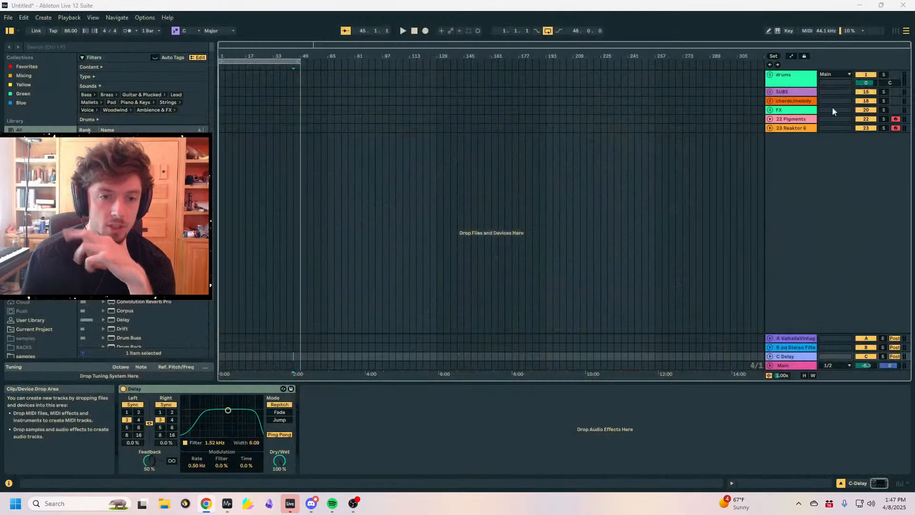
Add a new MIDI track and delete the other tracks above it
{"action": "double_click", "coordinate": [809, 162]}
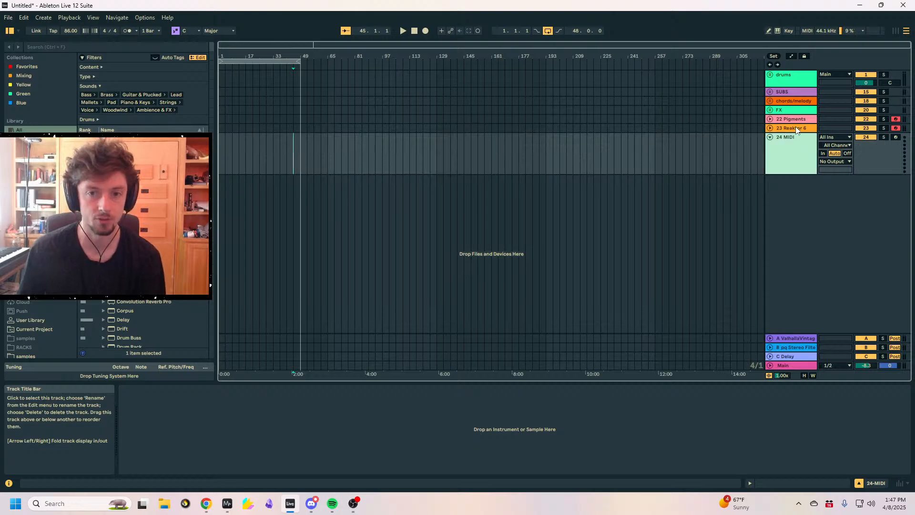
{"action": "left_click", "coordinate": [795, 84]}
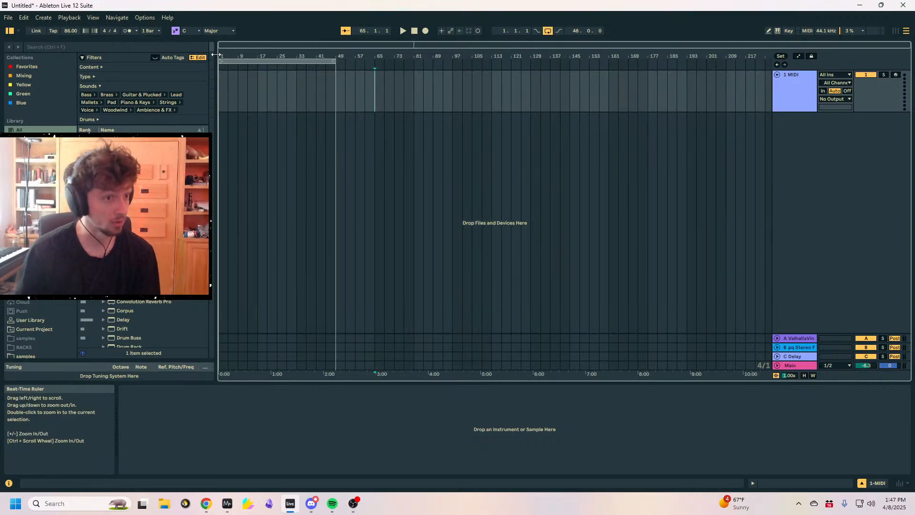
Search the browser for Operator and load it onto the MIDI track
{"action": "left_click_drag", "start_coordinate": [247, 55], "coordinate": [241, 97]}
{"action": "left_click", "coordinate": [116, 48]}
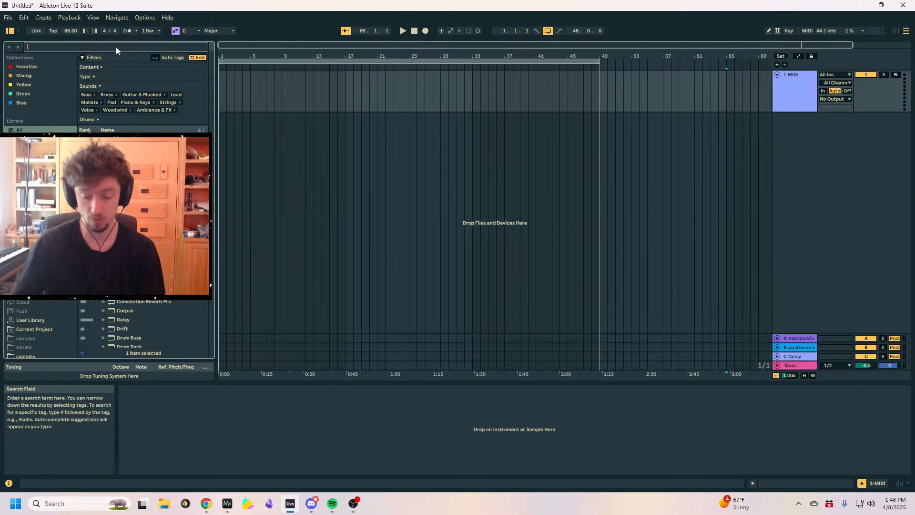
{"action": "type", "text": "operat"}
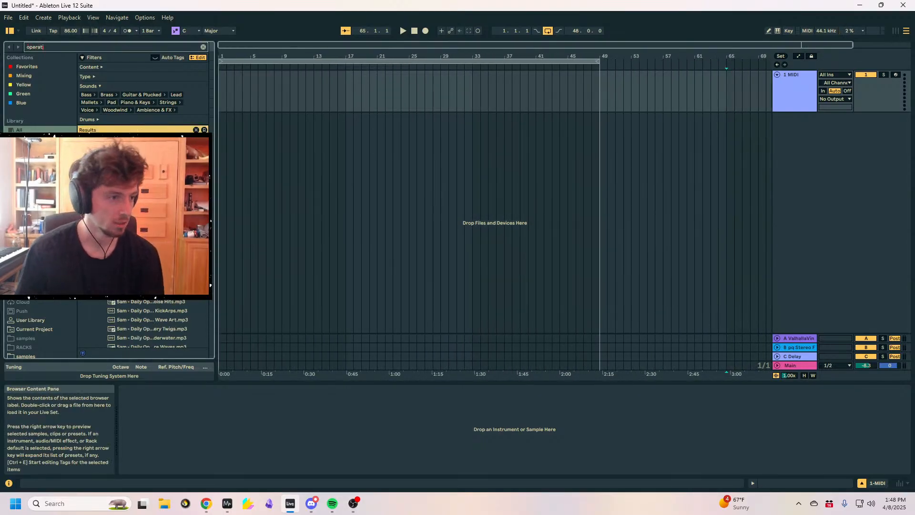
{"action": "left_click_drag", "start_coordinate": [244, 111], "coordinate": [289, 100]}
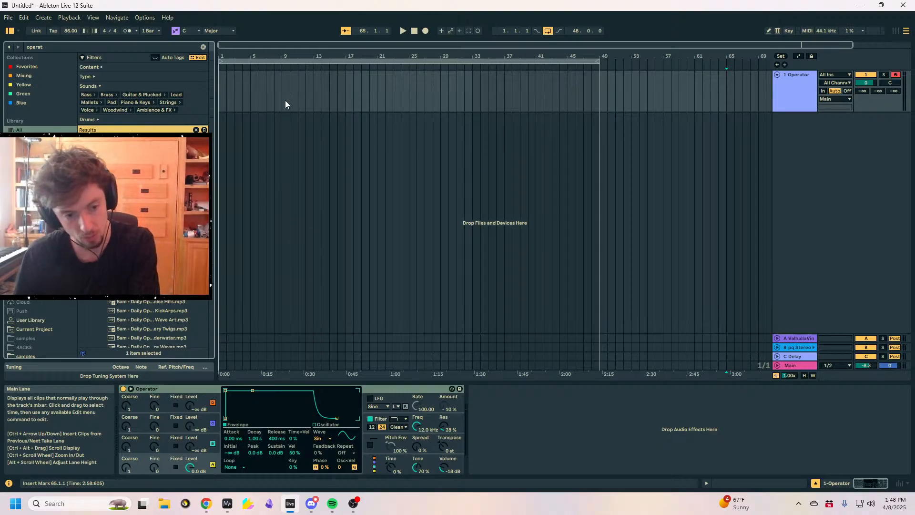
Create an empty eight-bar MIDI clip at the start of the Operator track
{"action": "left_click", "coordinate": [346, 89]}
{"action": "left_click_drag", "start_coordinate": [346, 88], "coordinate": [120, 96]}
{"action": "left_click", "coordinate": [280, 93]}
{"action": "left_click", "coordinate": [287, 92]}
{"action": "left_click_drag", "start_coordinate": [287, 92], "coordinate": [205, 91]}
{"action": "left_click", "coordinate": [285, 89]}
{"action": "left_click_drag", "start_coordinate": [285, 89], "coordinate": [86, 95]}
{"action": "key", "text": "ctrl+shift+m"}
Add a note at the clip's start, transpose it down to F#0 and stretch it across all eight bars
{"action": "left_click", "coordinate": [231, 425]}
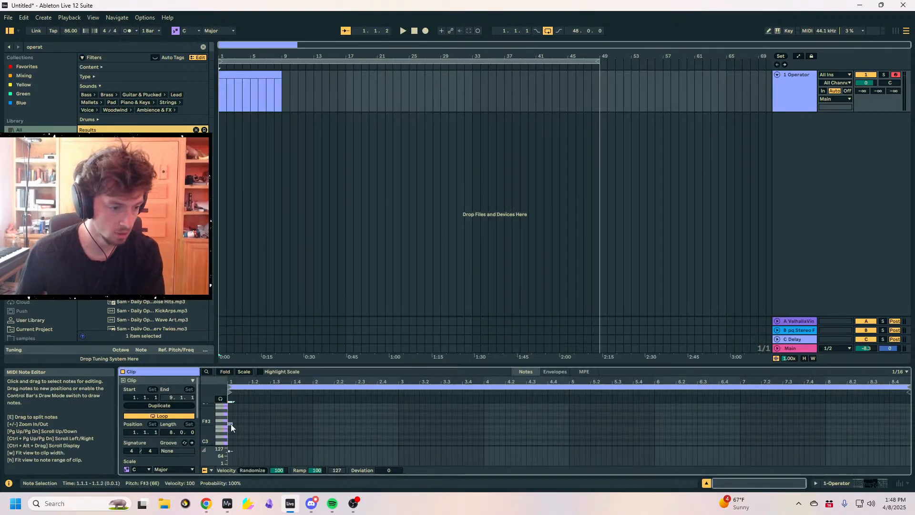
{"action": "key", "text": "shift+Down"}
{"action": "key", "text": "shift+Down"}
{"action": "left_click_drag", "start_coordinate": [232, 444], "coordinate": [836, 453]}
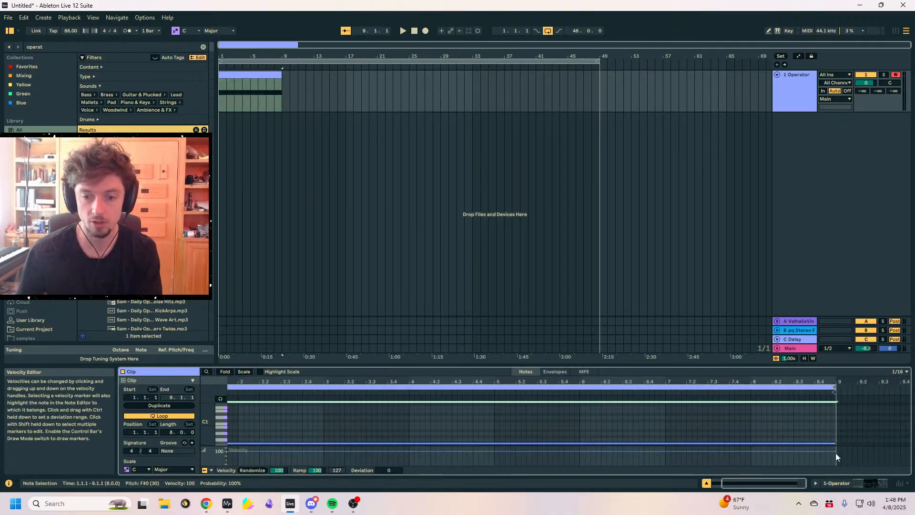
Set the arrangement loop to the eight-bar clip and show the track's device chain
{"action": "left_click", "coordinate": [863, 483]}
{"action": "left_click", "coordinate": [88, 47]}
{"action": "left_click_drag", "start_coordinate": [285, 56], "coordinate": [281, 92]}
{"action": "left_click", "coordinate": [330, 80]}
{"action": "left_click", "coordinate": [327, 74]}
{"action": "key", "text": "ctrl+l"}
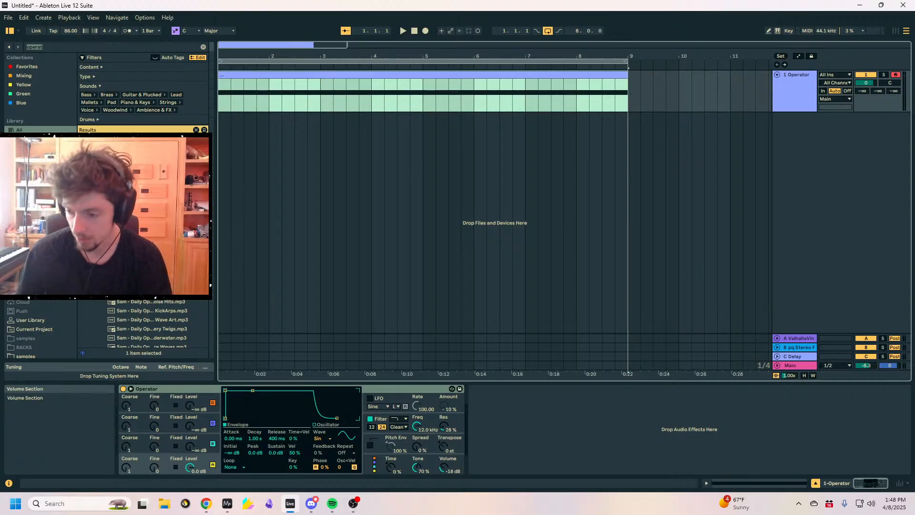
Bring up the MiniMeters window, place it over the Info View and return to Ableton Live
{"action": "key", "text": "alt+Tab"}
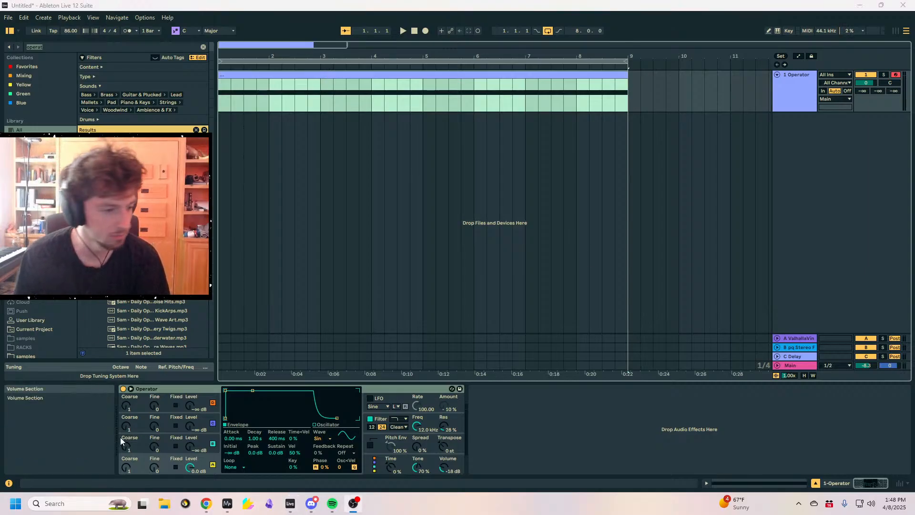
{"action": "key", "text": "alt+Tab"}
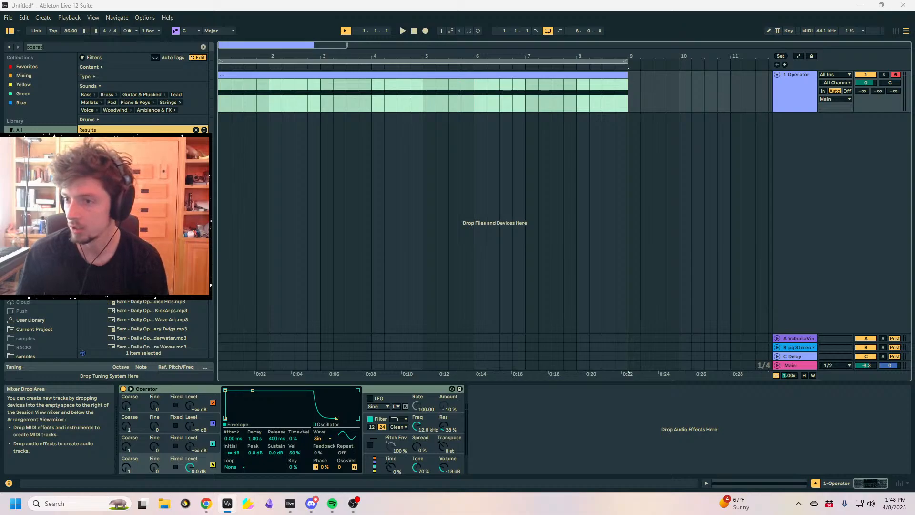
{"action": "left_click_drag", "start_coordinate": [914, 62], "coordinate": [831, 65]}
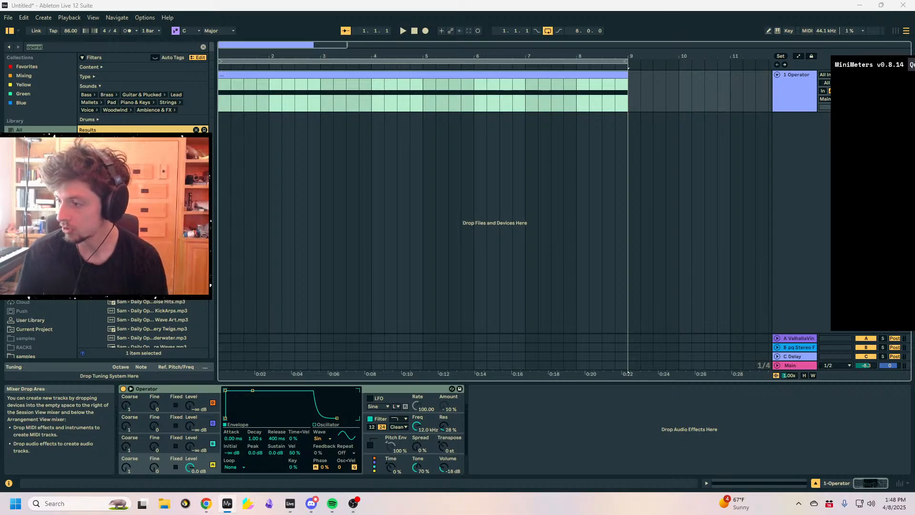
{"action": "left_click", "coordinate": [288, 77]}
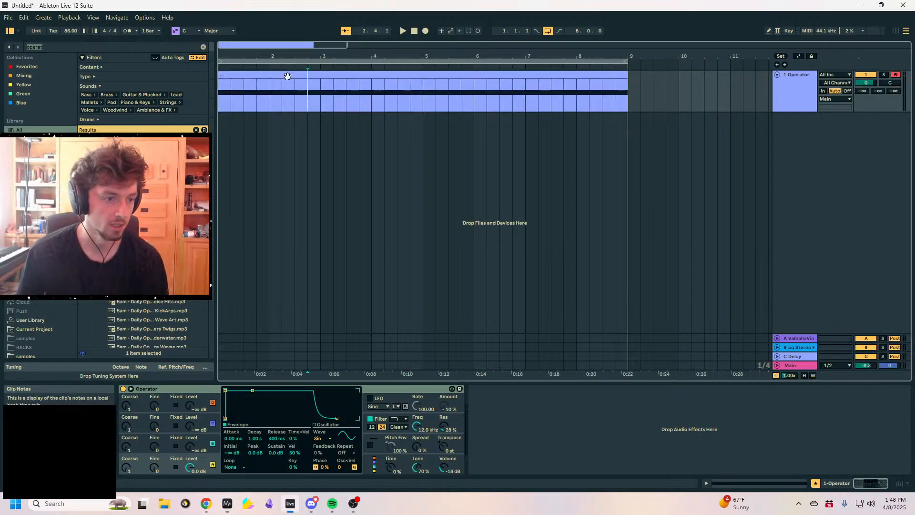
Search for Serum, replace Operator with Serum 2, close its plug-in window and audition the clip
{"action": "key", "text": "ctrl+f"}
{"action": "type", "text": "serum"}
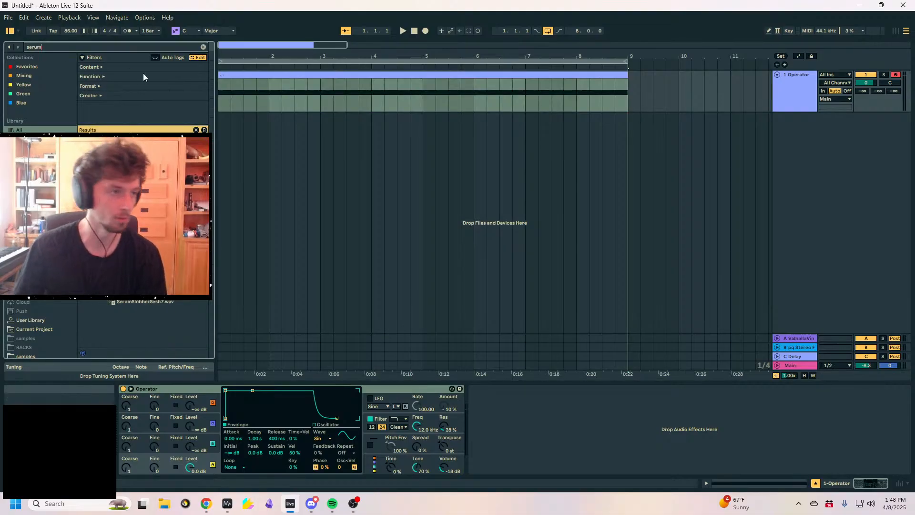
{"action": "double_click", "coordinate": [137, 152]}
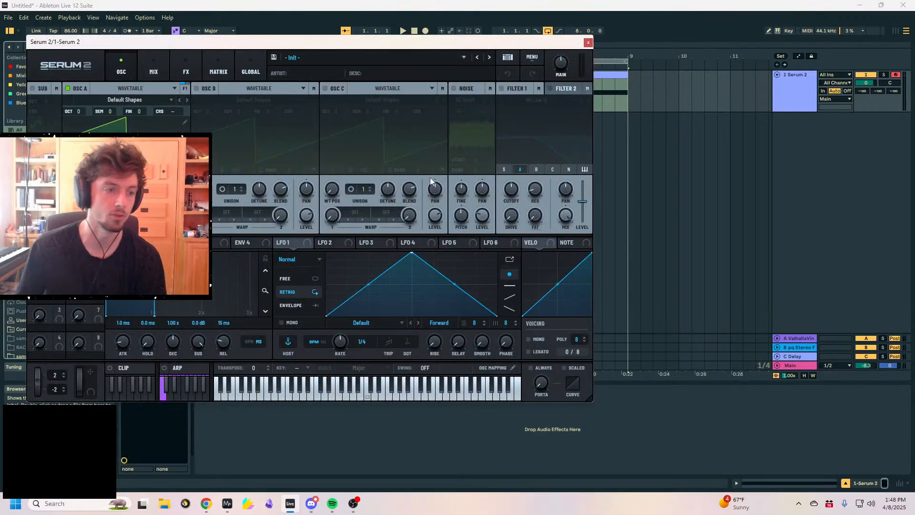
{"action": "left_click", "coordinate": [588, 42]}
{"action": "key", "text": "space"}
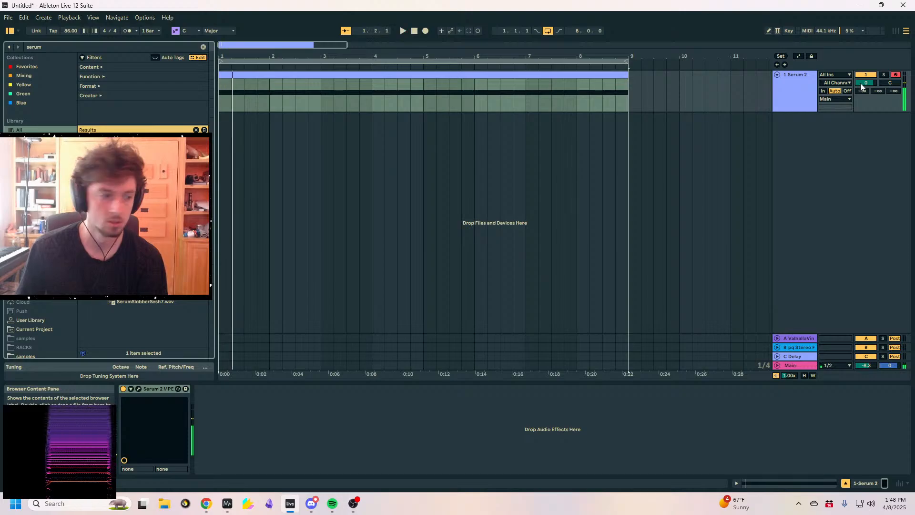
Add an EQ Eight after Serum 2 and group it into an Audio Effect Rack
{"action": "key", "text": "ctrl+f"}
{"action": "type", "text": "eq 8"}
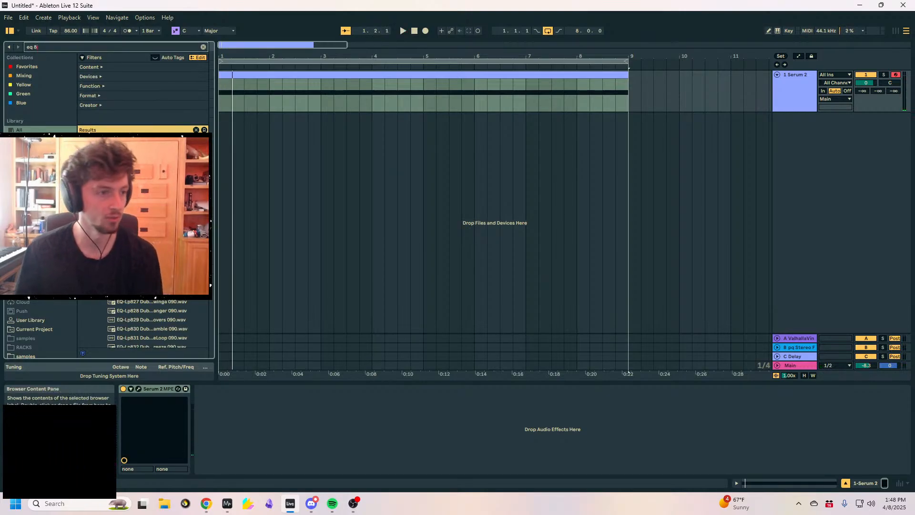
{"action": "double_click", "coordinate": [137, 148]}
{"action": "left_click", "coordinate": [264, 390]}
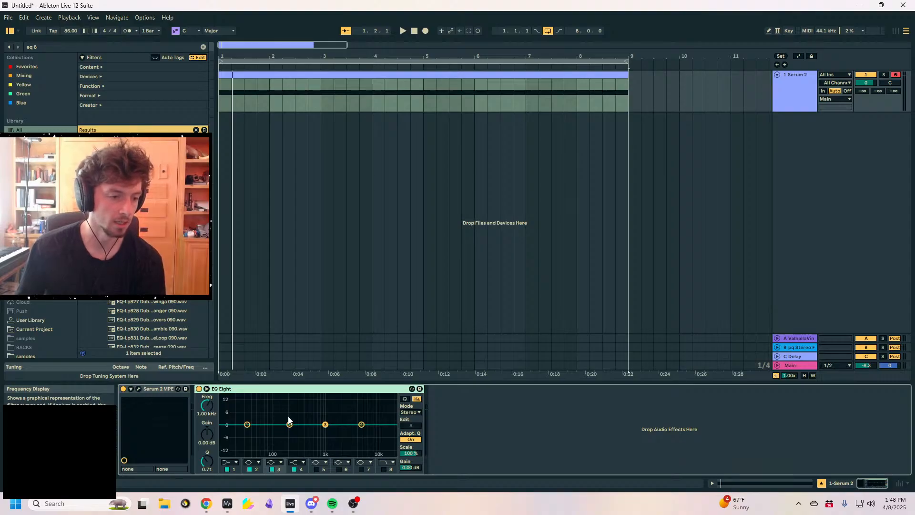
{"action": "key", "text": "ctrl+g"}
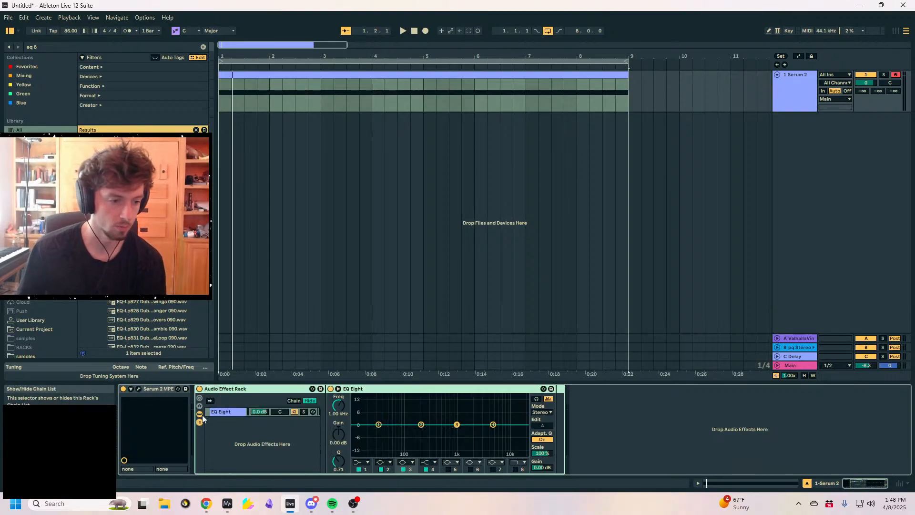
Create a second chain in the rack containing a Utility with its left and right phase inverted
{"action": "left_click", "coordinate": [228, 428]}
{"action": "key", "text": "ctrl+f"}
{"action": "type", "text": "uti"}
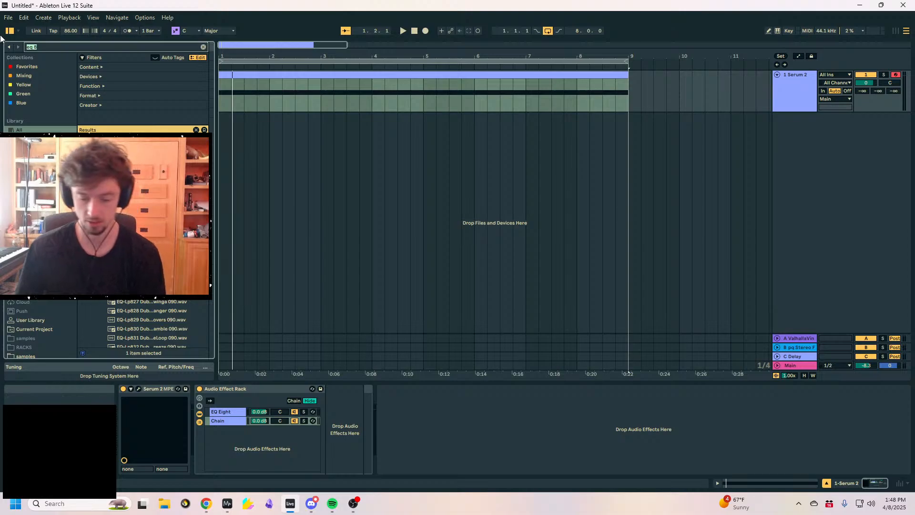
{"action": "left_click_drag", "start_coordinate": [125, 148], "coordinate": [232, 422]}
{"action": "left_click", "coordinate": [338, 406]}
Show the rack's macros and map the Utility chain's activator to Macro 1
{"action": "left_click", "coordinate": [199, 398]}
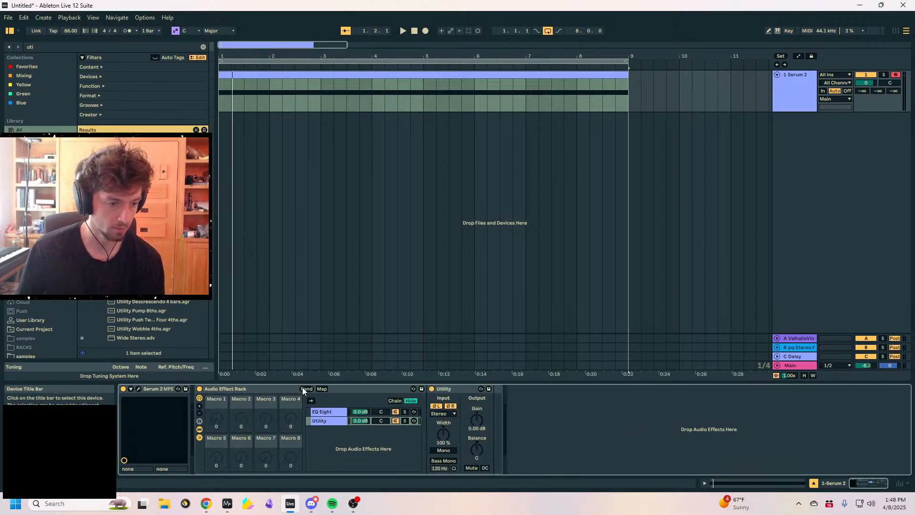
{"action": "left_click", "coordinate": [322, 388]}
{"action": "left_click", "coordinate": [343, 422]}
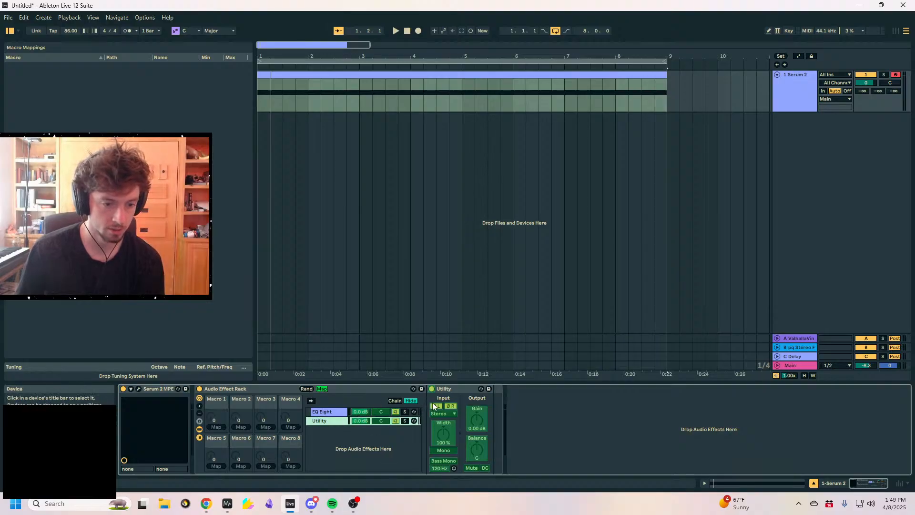
{"action": "left_click", "coordinate": [395, 421]}
{"action": "left_click", "coordinate": [217, 427]}
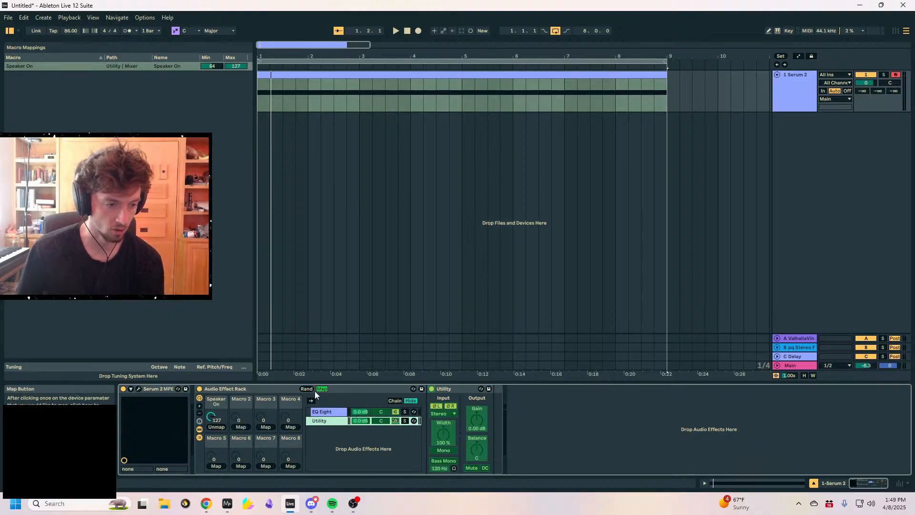
{"action": "left_click", "coordinate": [323, 389]}
Boost EQ Eight's second band by 10 dB at 323 Hz and audition the rack with the Speaker On macro
{"action": "left_click", "coordinate": [328, 412]}
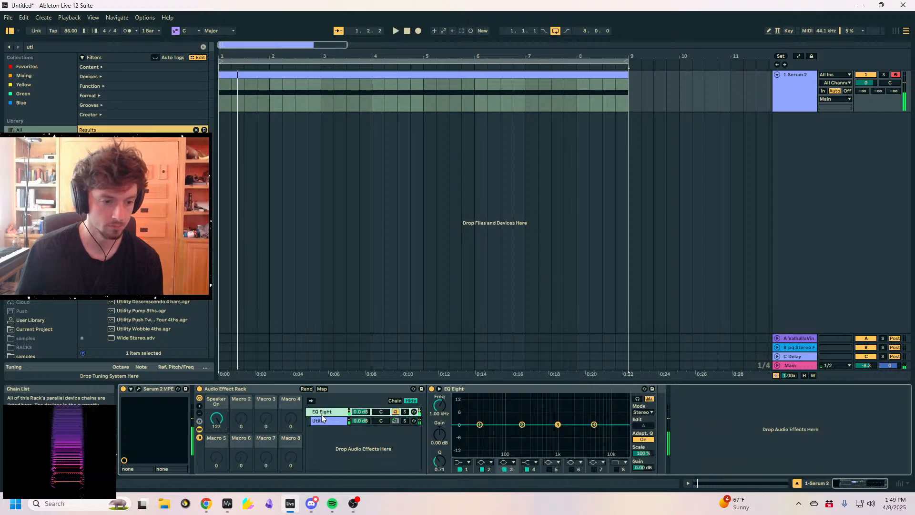
{"action": "left_click_drag", "start_coordinate": [523, 424], "coordinate": [533, 406]}
{"action": "key", "text": "space"}
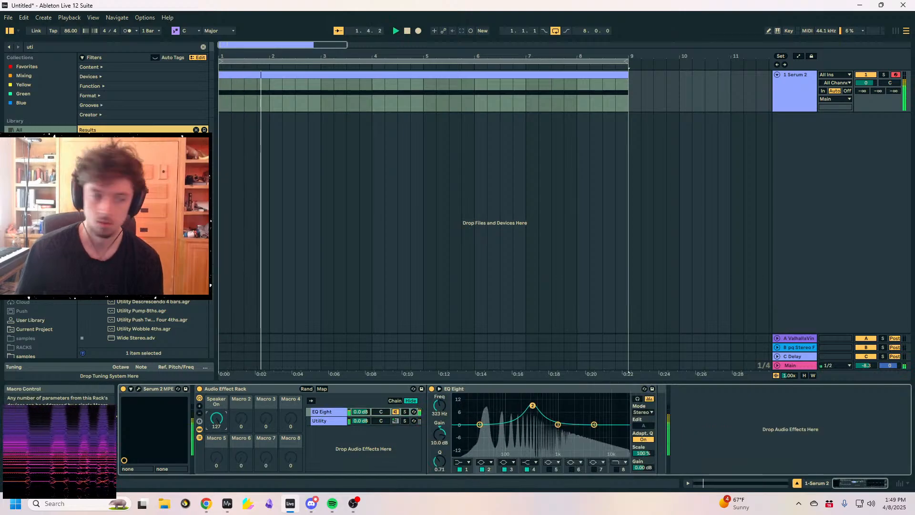
{"action": "key", "text": "space"}
{"action": "left_click_drag", "start_coordinate": [217, 418], "coordinate": [216, 357]}
{"action": "left_click", "coordinate": [321, 421]}
{"action": "left_click", "coordinate": [322, 412]}
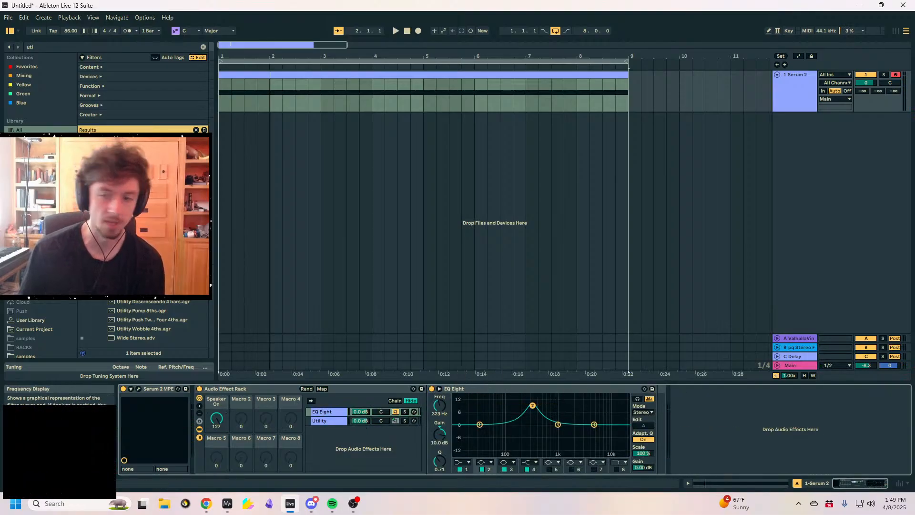
Search for "spellbook" and load The Spellbook after EQ Eight in the same chain
{"action": "left_click", "coordinate": [51, 47]}
{"action": "type", "text": "spellbook"}
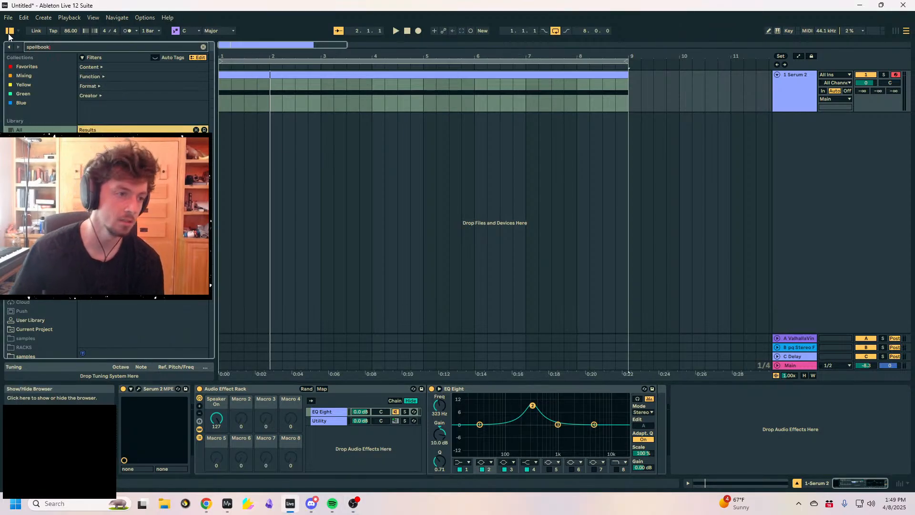
{"action": "key", "text": "Down"}
{"action": "key", "text": "Return"}
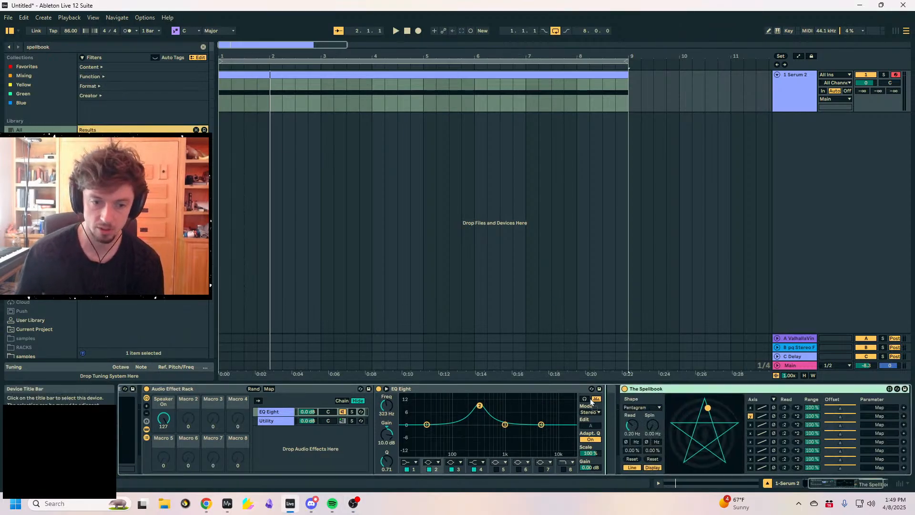
Expand EQ Eight's display, set bands 1 and 4 to bell filters, and turn on bands 5, 6 and 7
{"action": "left_click", "coordinate": [386, 389]}
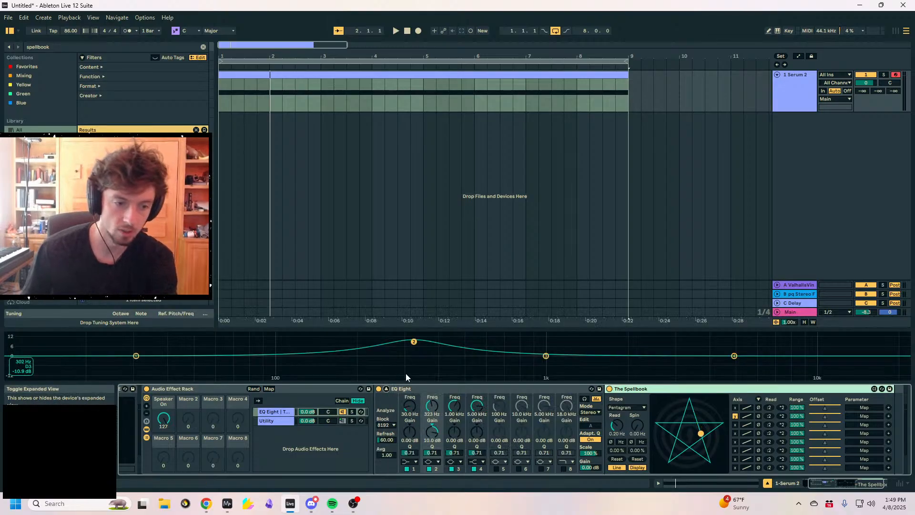
{"action": "left_click", "coordinate": [406, 462]}
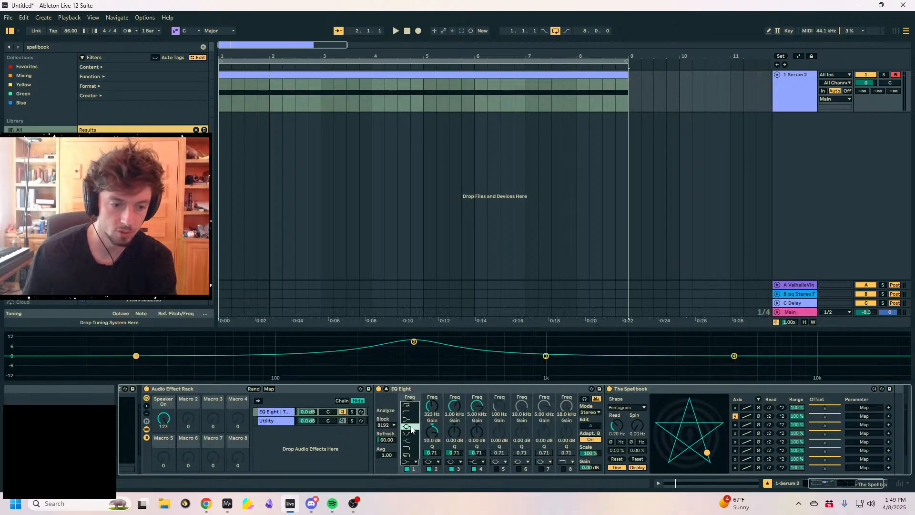
{"action": "left_click", "coordinate": [477, 461]}
{"action": "left_click", "coordinate": [477, 427]}
{"action": "left_click", "coordinate": [496, 469]}
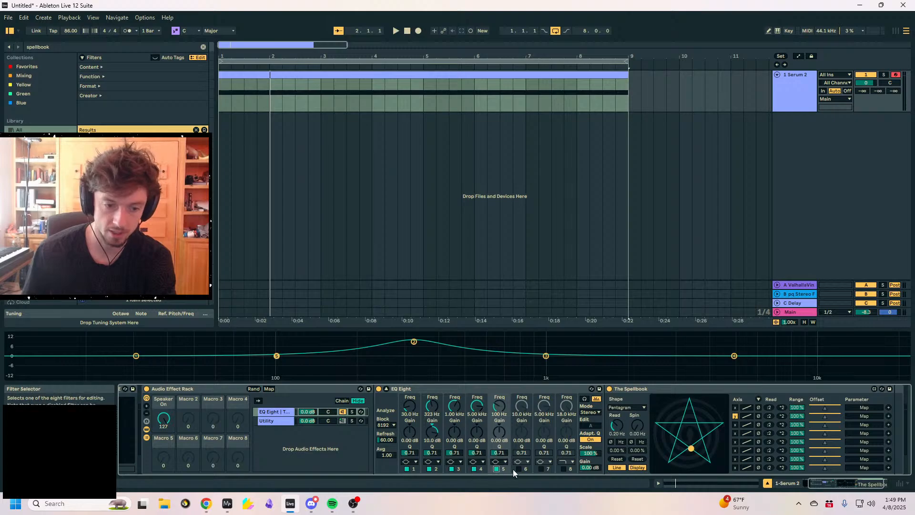
{"action": "left_click", "coordinate": [518, 468]}
{"action": "left_click", "coordinate": [540, 468]}
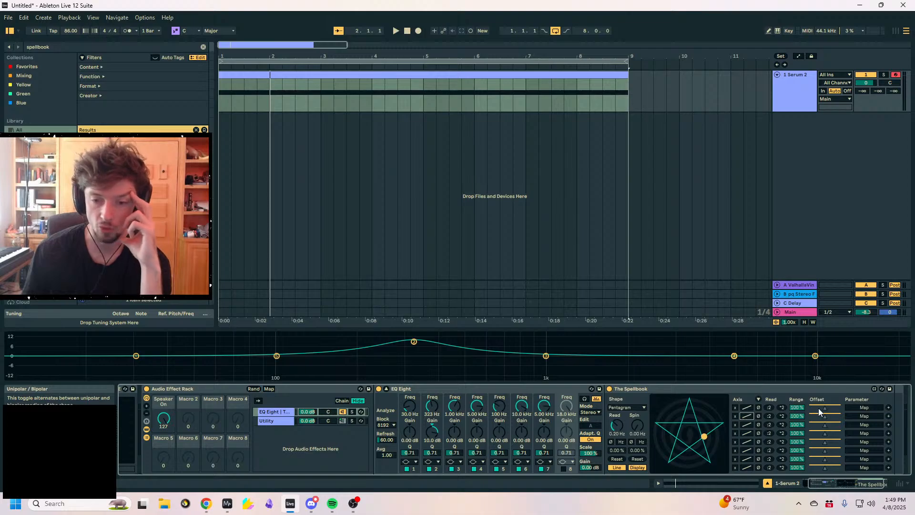
Map the frequencies of EQ Eight bands 1, 2 and 3 to The Spellbook's first three parameter slots
{"action": "left_click", "coordinate": [857, 407]}
{"action": "left_click", "coordinate": [409, 405]}
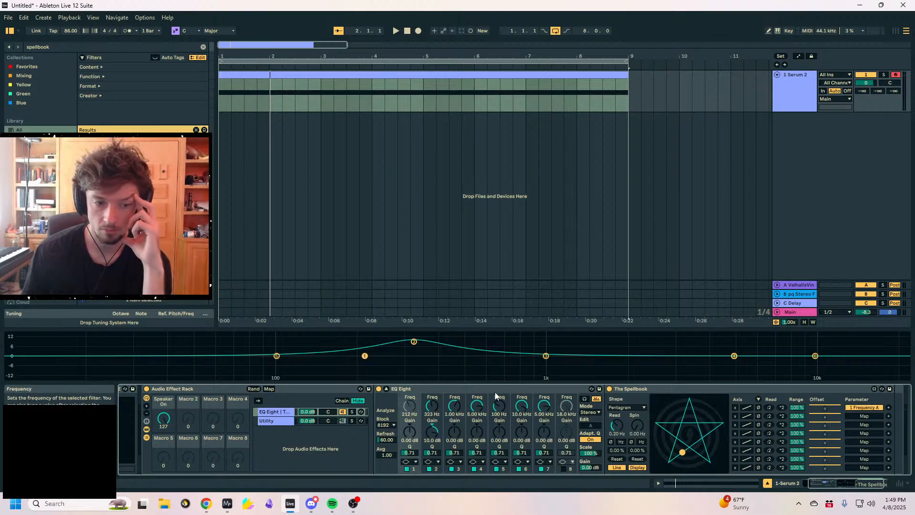
{"action": "left_click", "coordinate": [438, 416]}
{"action": "left_click", "coordinate": [865, 424]}
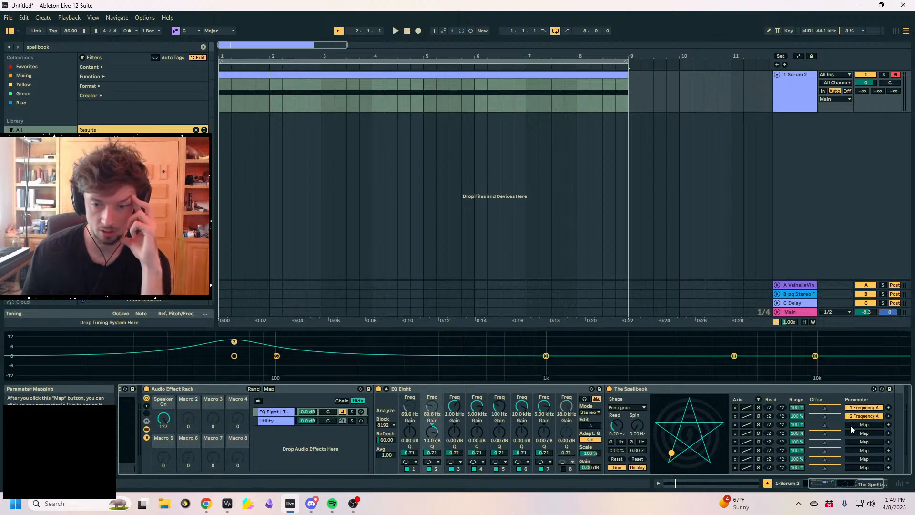
{"action": "left_click", "coordinate": [455, 405]}
Map the frequencies of EQ Eight bands 4 to 8 to The Spellbook's remaining parameter slots and turn on band 8
{"action": "left_click", "coordinate": [864, 433]}
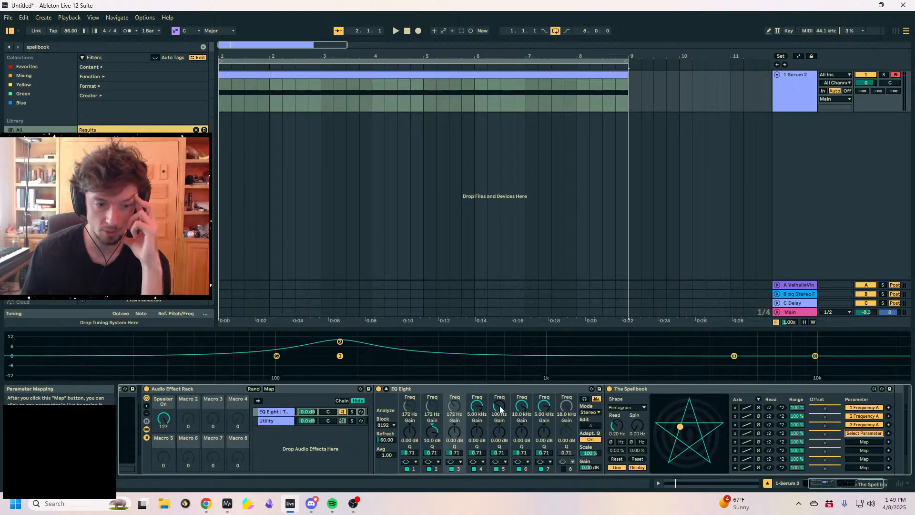
{"action": "left_click", "coordinate": [478, 405]}
{"action": "left_click", "coordinate": [501, 407]}
{"action": "left_click", "coordinate": [862, 451]}
{"action": "left_click", "coordinate": [522, 409]}
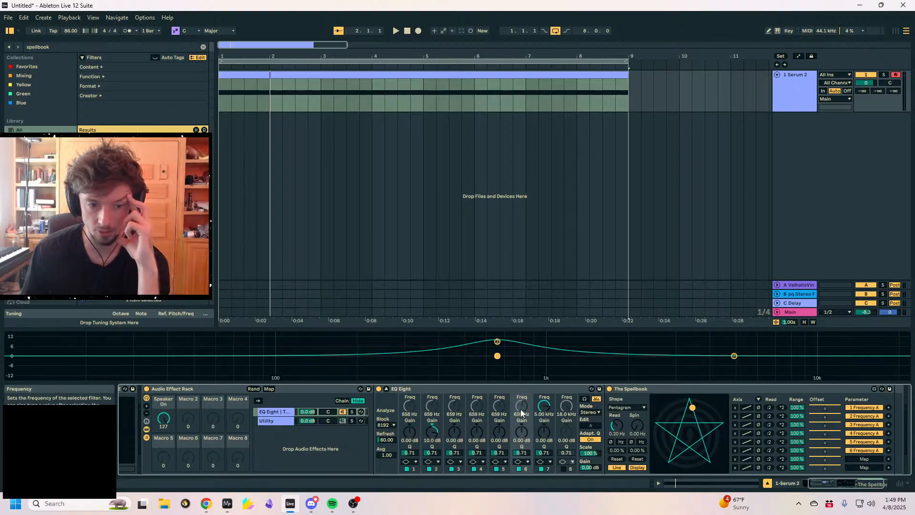
{"action": "left_click", "coordinate": [554, 402]}
{"action": "left_click", "coordinate": [566, 408]}
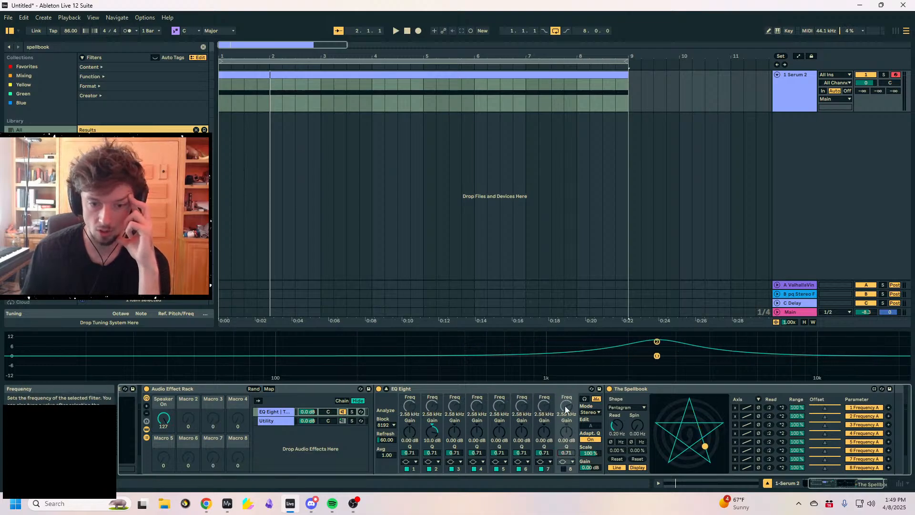
{"action": "left_click", "coordinate": [563, 468]}
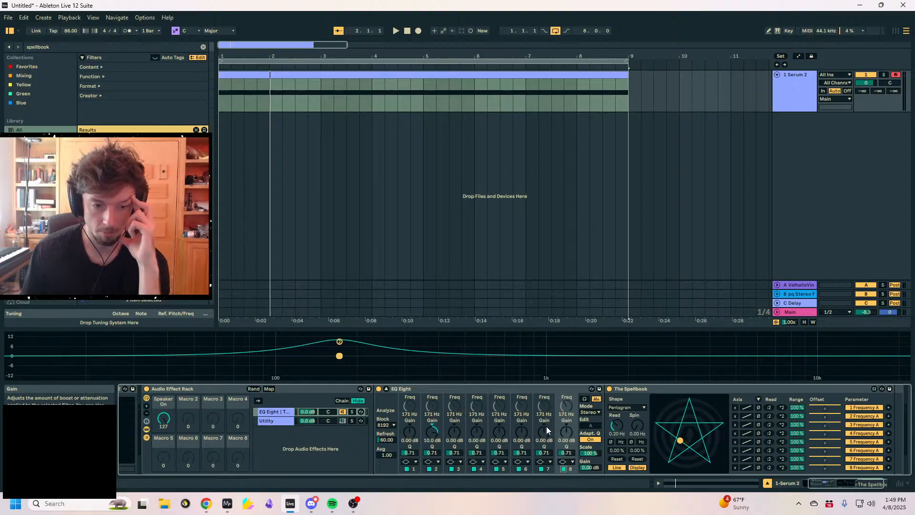
Reveal The Spellbook's per-row phase settings, then set Spin to 0.30 Hz and Read to synced with its rate off
{"action": "left_click", "coordinate": [759, 400]}
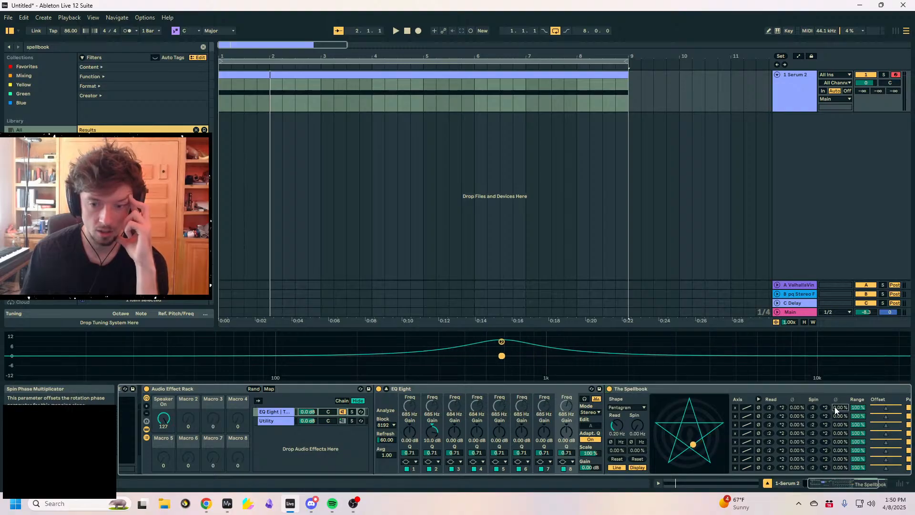
{"action": "left_click_drag", "start_coordinate": [634, 425], "coordinate": [634, 388]}
{"action": "left_click", "coordinate": [621, 442]}
{"action": "left_click", "coordinate": [617, 431]}
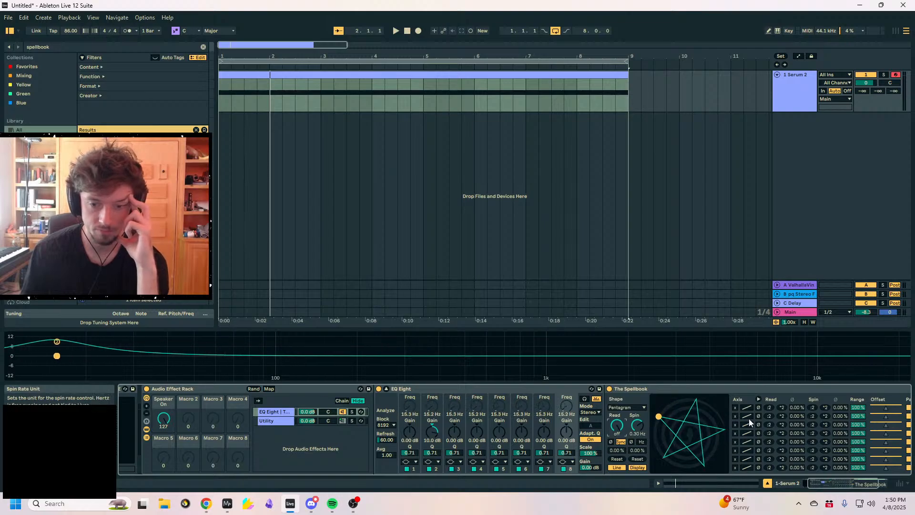
Set the spin phase of The Spellbook's first three rows to 12.5%, 25% and 37.5%, switching Live to full screen
{"action": "left_click_drag", "start_coordinate": [837, 409], "coordinate": [838, 399]}
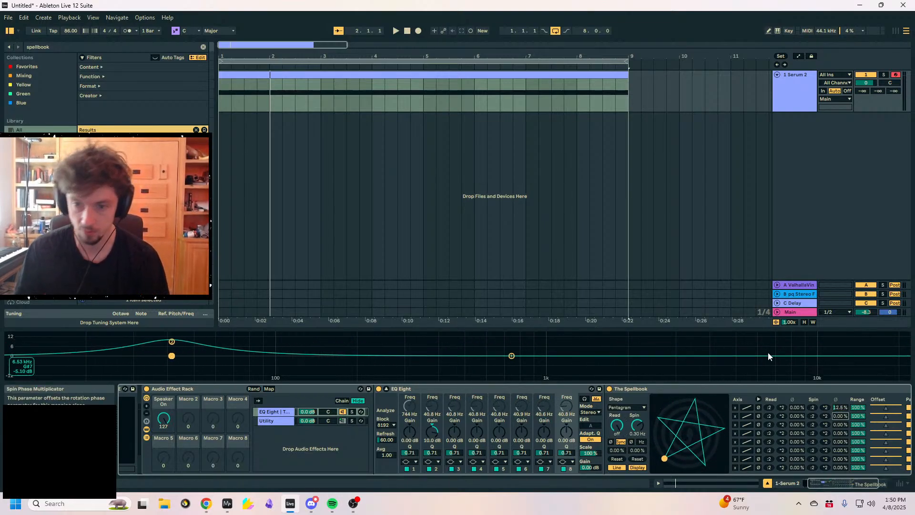
{"action": "left_click", "coordinate": [799, 391]}
{"action": "key", "text": "F11"}
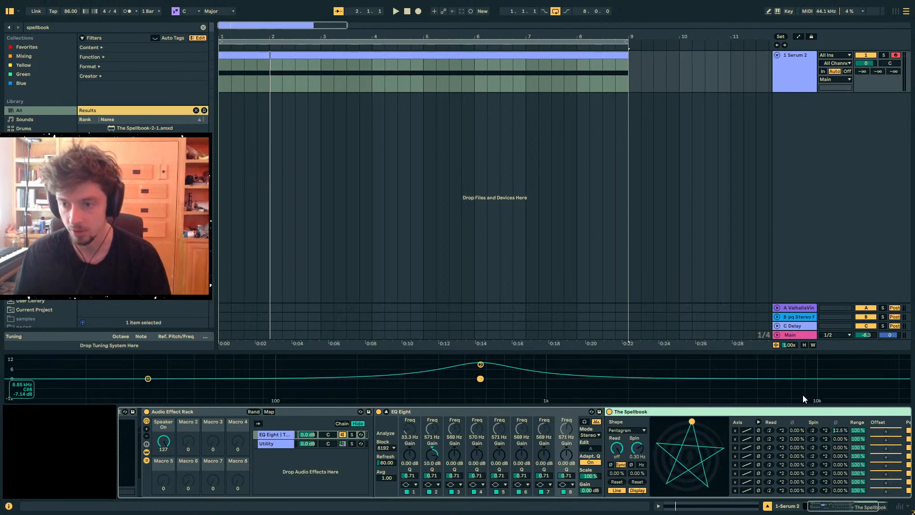
{"action": "left_click", "coordinate": [841, 439]}
{"action": "type", "text": "25"}
{"action": "key", "text": "Return"}
{"action": "left_click", "coordinate": [841, 448]}
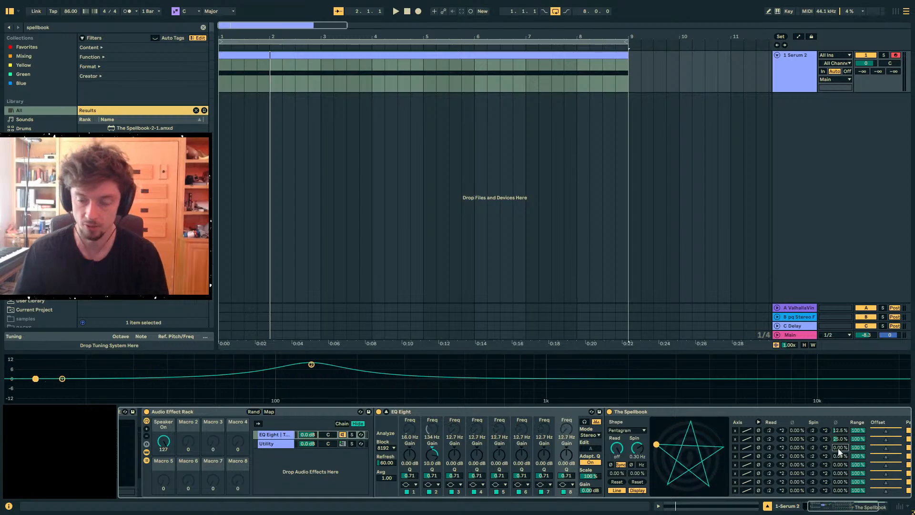
{"action": "type", "text": "37.5"}
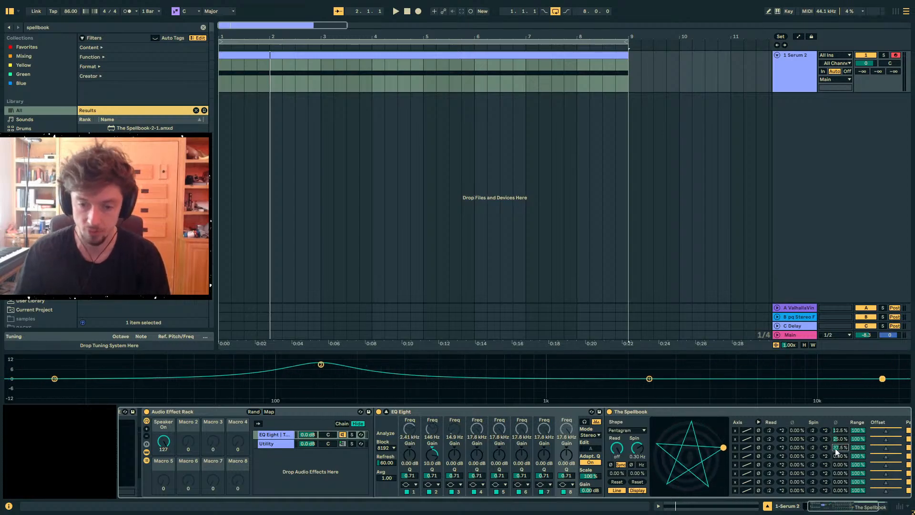
{"action": "key", "text": "Return"}
Set the spin phase of The Spellbook's rows 4 to 8 to 50%, 62.5%, 75%, 87.5% and 100%
{"action": "left_click", "coordinate": [841, 456]}
{"action": "type", "text": "50"}
{"action": "key", "text": "Return"}
{"action": "left_click", "coordinate": [842, 465]}
{"action": "type", "text": "62.5"}
{"action": "key", "text": "Return"}
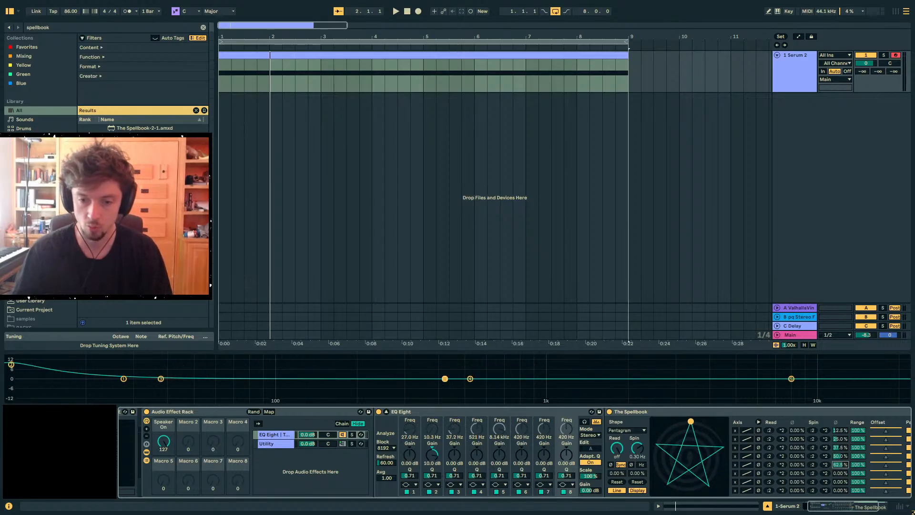
{"action": "left_click", "coordinate": [843, 472]}
{"action": "key", "text": "Return"}
{"action": "type", "text": "87.5"}
{"action": "key", "text": "Return"}
{"action": "left_click_drag", "start_coordinate": [840, 490], "coordinate": [834, 437]}
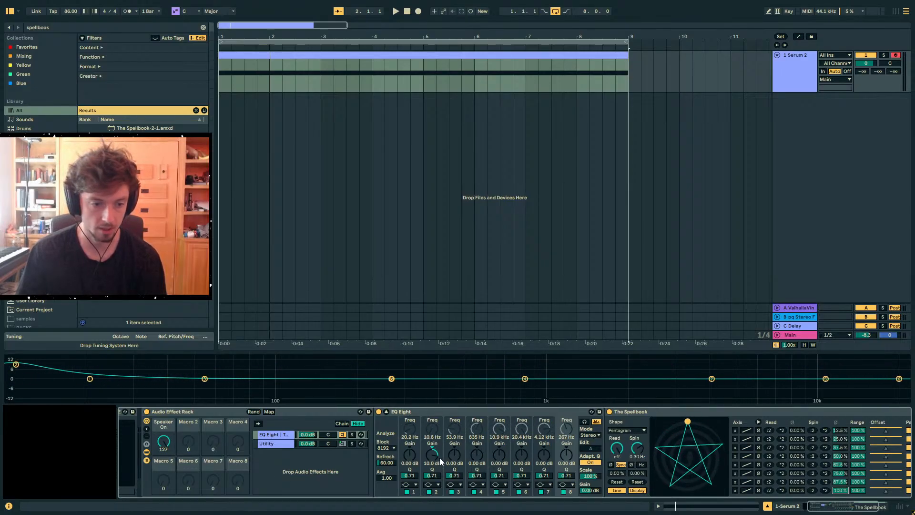
Boost the gain of the EQ Eight bands to between about 9.5 and 13.6 dB and set every band's Q to 18.0
{"action": "left_click_drag", "start_coordinate": [499, 455], "coordinate": [499, 447]}
{"action": "left_click_drag", "start_coordinate": [521, 457], "coordinate": [546, 422]}
{"action": "left_click_drag", "start_coordinate": [567, 457], "coordinate": [566, 432]}
{"action": "left_click_drag", "start_coordinate": [566, 476], "coordinate": [413, 443]}
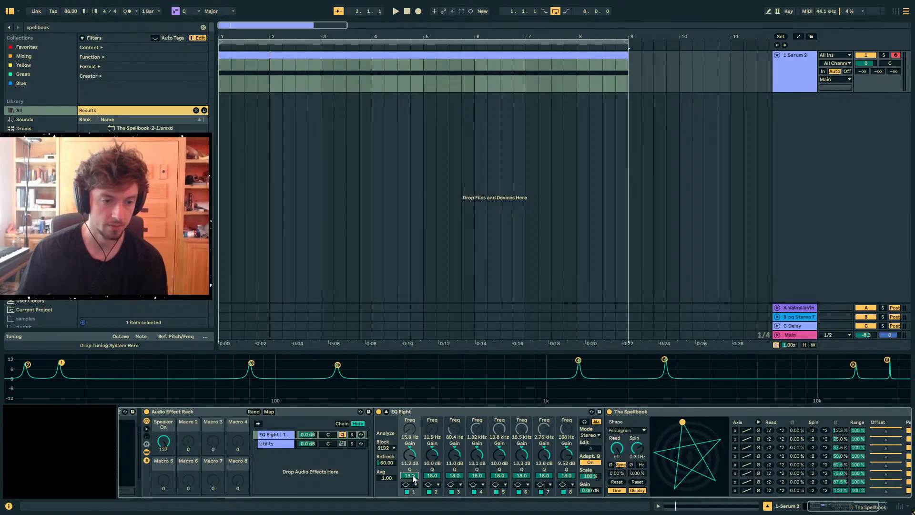
Play the loop to audition the moving EQ peaks, and stop playback
{"action": "key", "text": "space"}
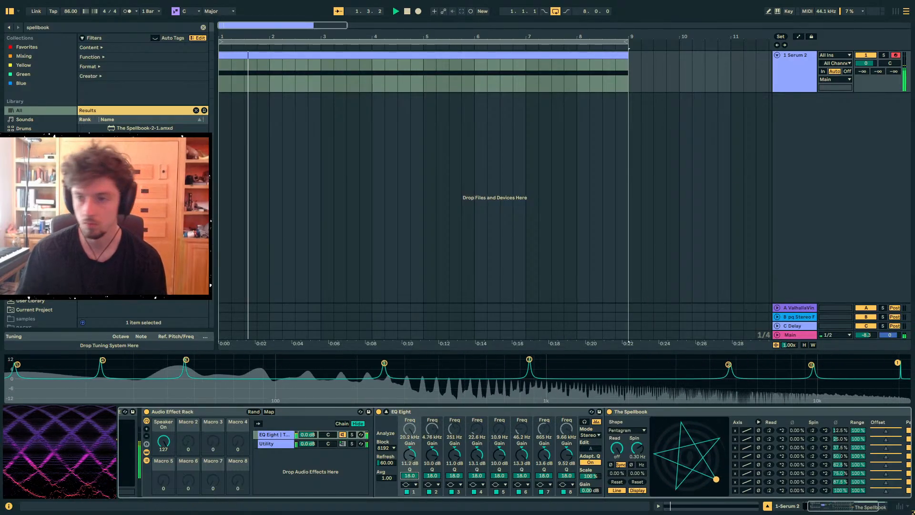
{"action": "left_click", "coordinate": [338, 413]}
{"action": "key", "text": "space"}
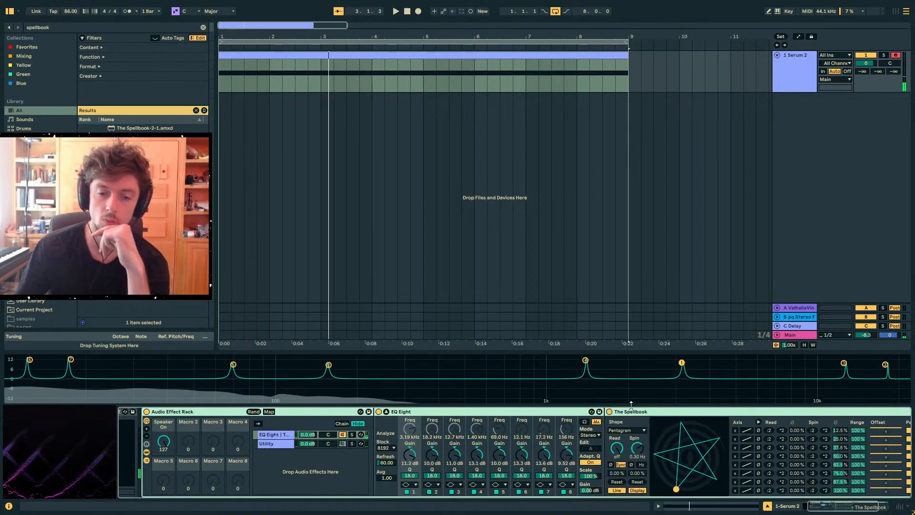
{"action": "left_click", "coordinate": [657, 414]}
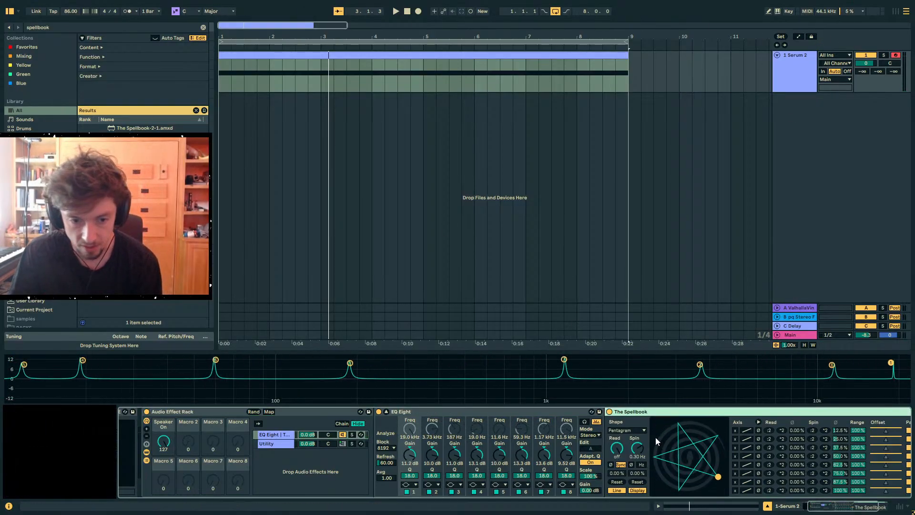
Show automation and try the y axis on each of The Spellbook's first four rows in turn, switching each back to x
{"action": "key", "text": "a"}
{"action": "left_click", "coordinate": [735, 430]}
{"action": "left_click", "coordinate": [737, 432]}
{"action": "left_click", "coordinate": [735, 440]}
{"action": "left_click", "coordinate": [736, 439]}
{"action": "left_click", "coordinate": [735, 448]}
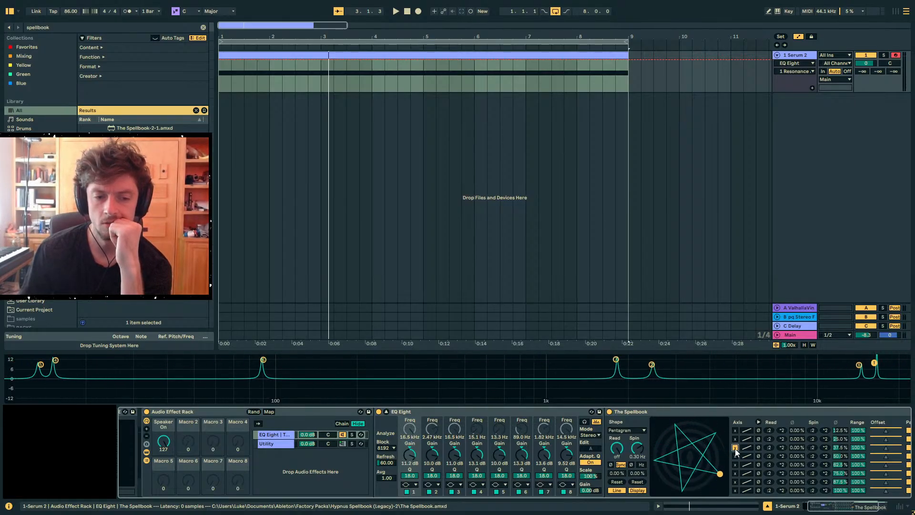
{"action": "left_click", "coordinate": [736, 449]}
{"action": "left_click", "coordinate": [737, 457]}
{"action": "left_click", "coordinate": [736, 457]}
Try the y axis on The Spellbook's first four rows together while auditioning the loop, and revert them to x
{"action": "left_click", "coordinate": [736, 431]}
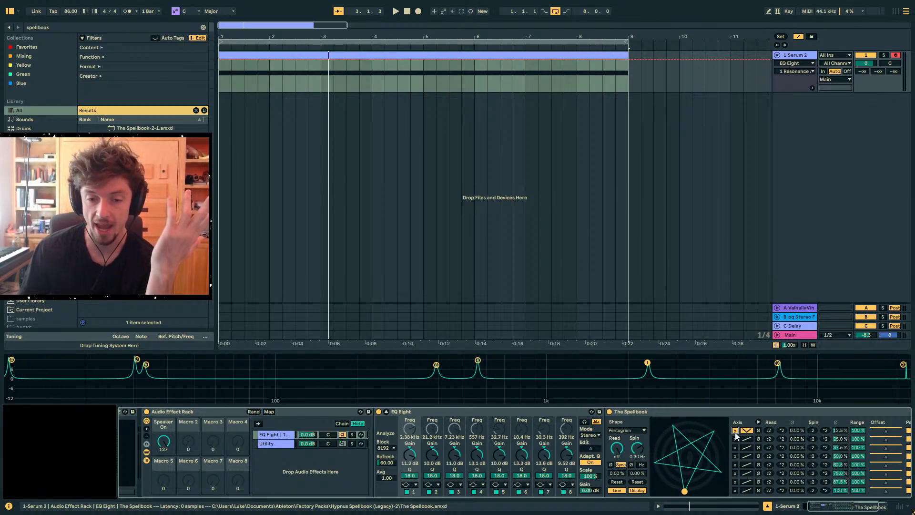
{"action": "left_click", "coordinate": [737, 457]}
{"action": "left_click", "coordinate": [736, 449]}
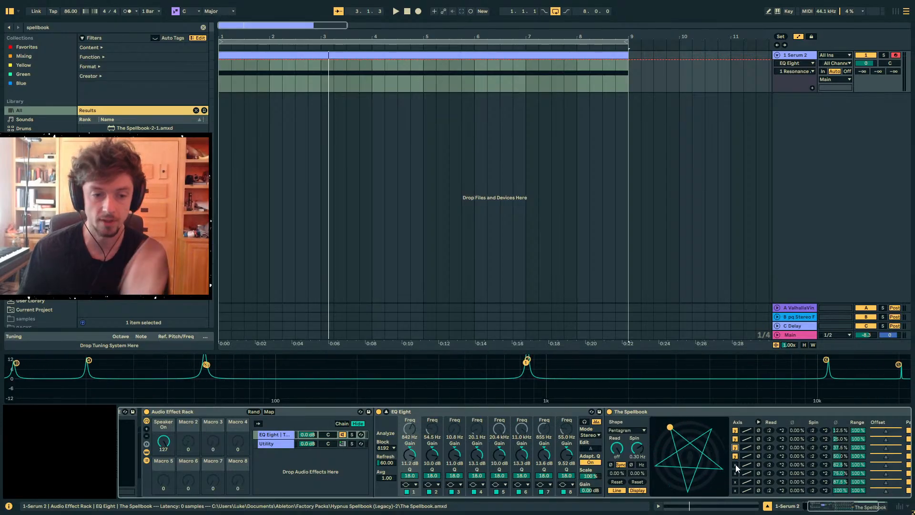
{"action": "key", "text": "space"}
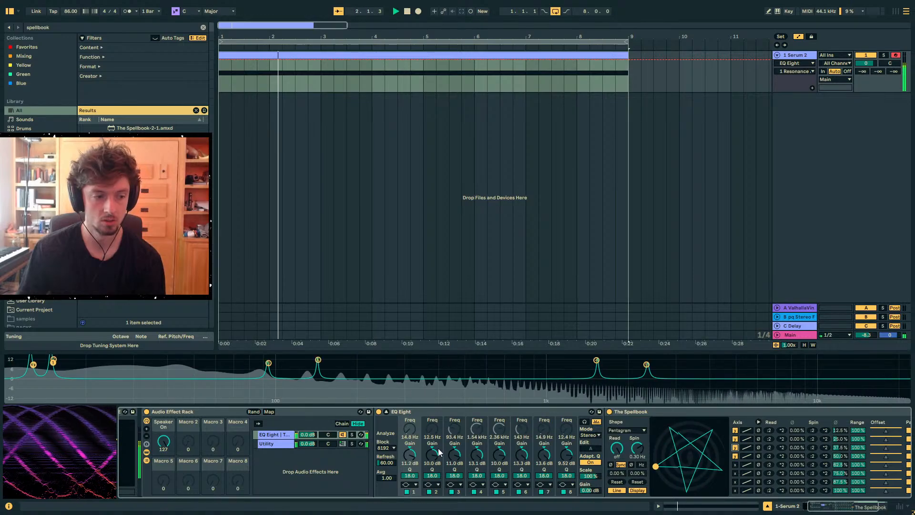
{"action": "left_click", "coordinate": [735, 457]}
{"action": "left_click", "coordinate": [736, 447]}
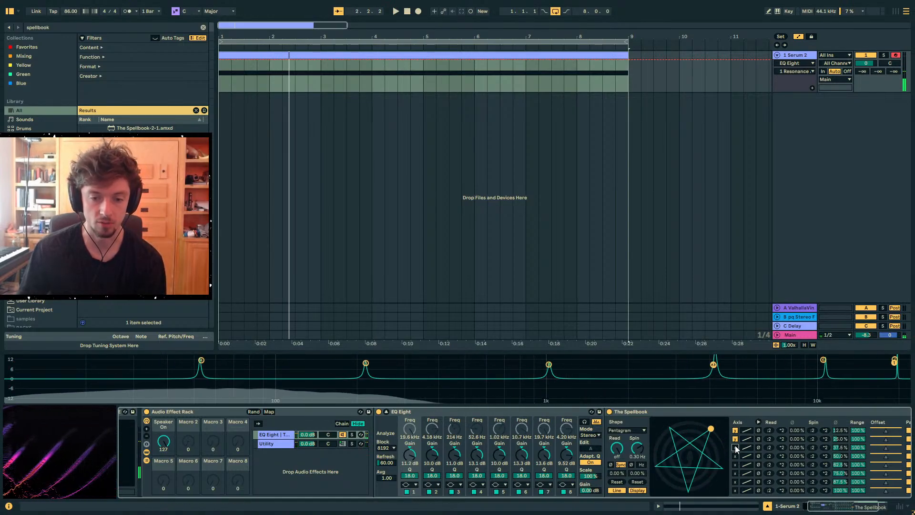
Search the browser for "lfo" and place an LFO after The Spellbook in the same rack chain
{"action": "left_click", "coordinate": [721, 411]}
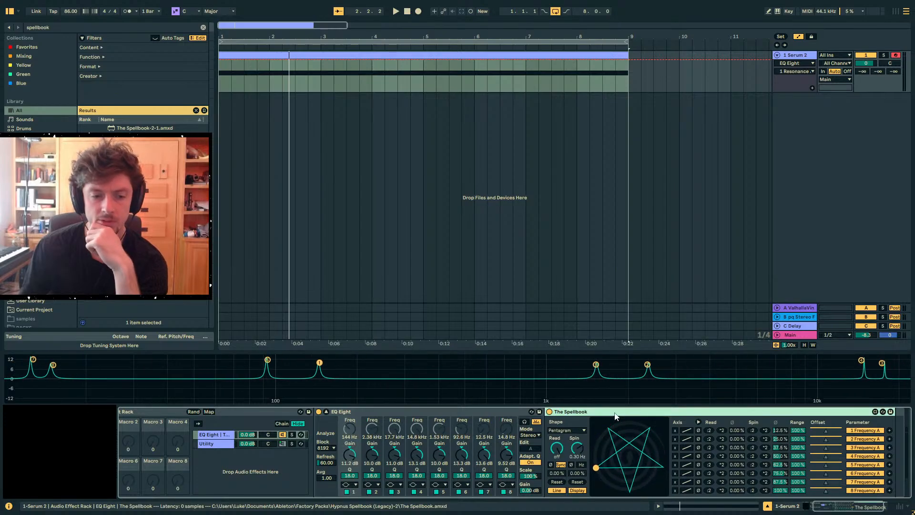
{"action": "key", "text": "ctrl+f"}
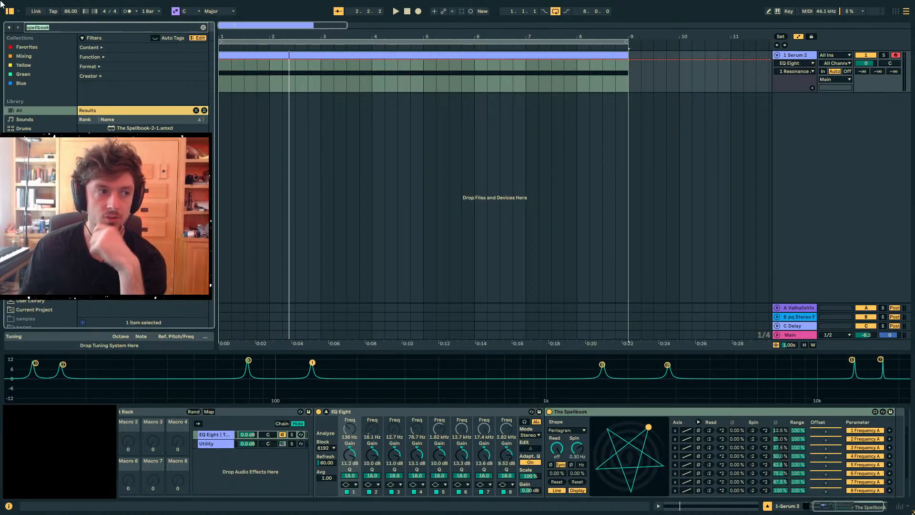
{"action": "type", "text": "lfo"}
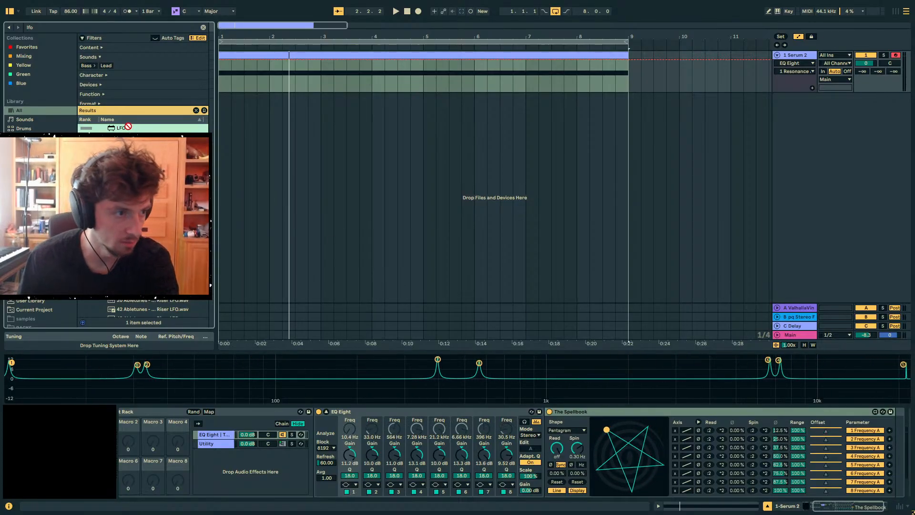
{"action": "key", "text": "Return"}
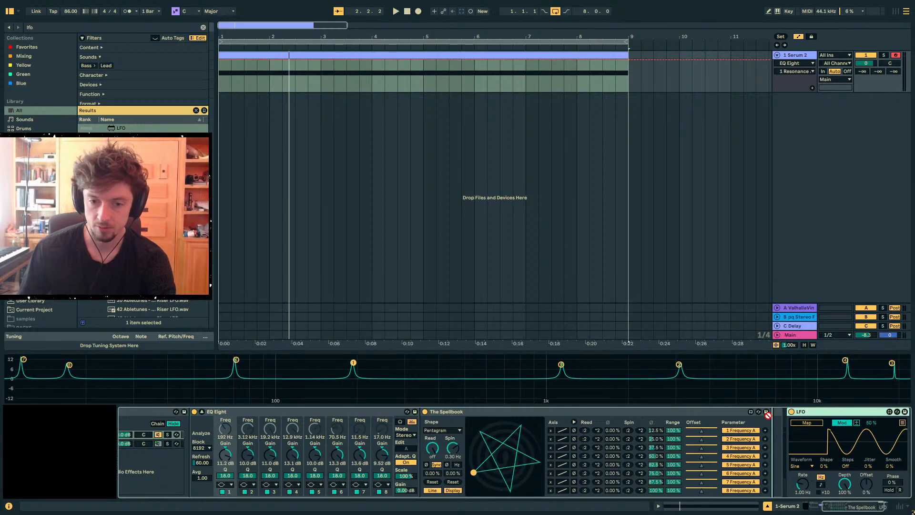
{"action": "left_click_drag", "start_coordinate": [771, 415], "coordinate": [771, 415]}
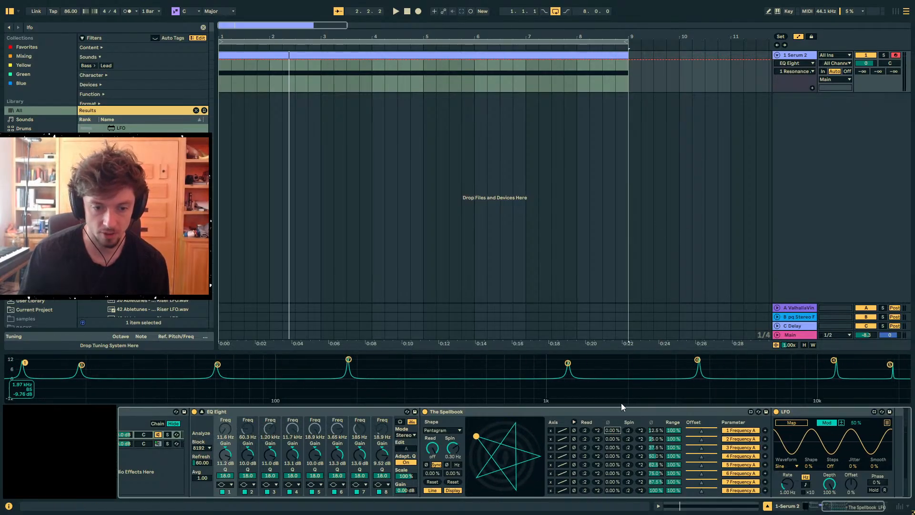
Open the Max window for The Spellbook
{"action": "left_click", "coordinate": [597, 431]}
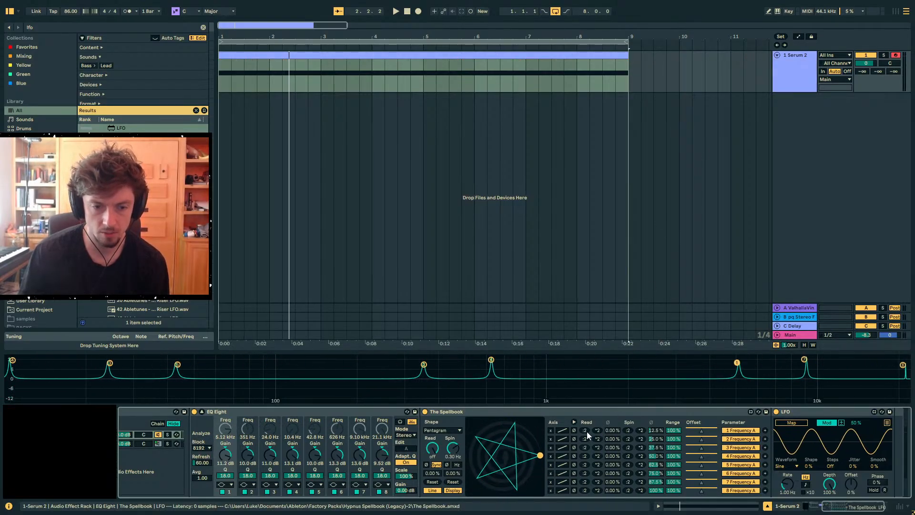
{"action": "right_click", "coordinate": [561, 412]}
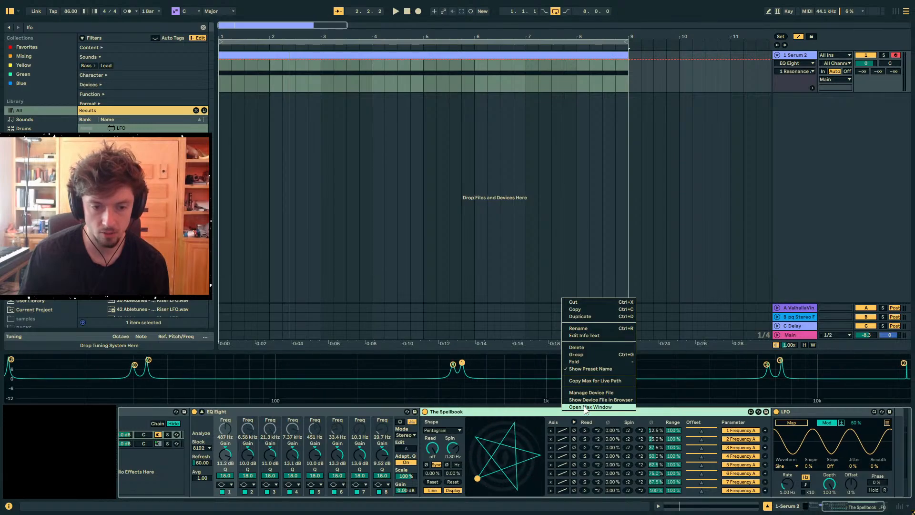
{"action": "left_click", "coordinate": [591, 407]}
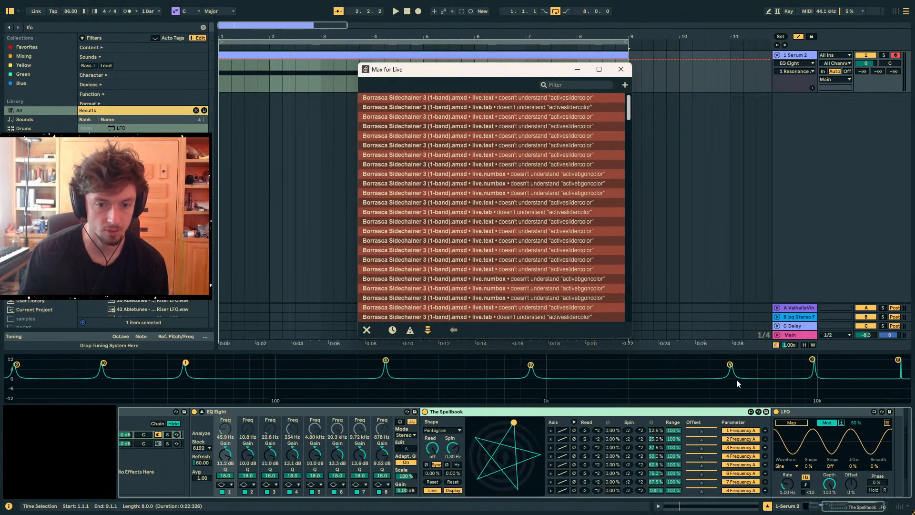
Open The Spellbook in the Max editor, switch its patcher out of presentation mode and maximize the window
{"action": "left_click", "coordinate": [749, 416]}
{"action": "left_click", "coordinate": [751, 412]}
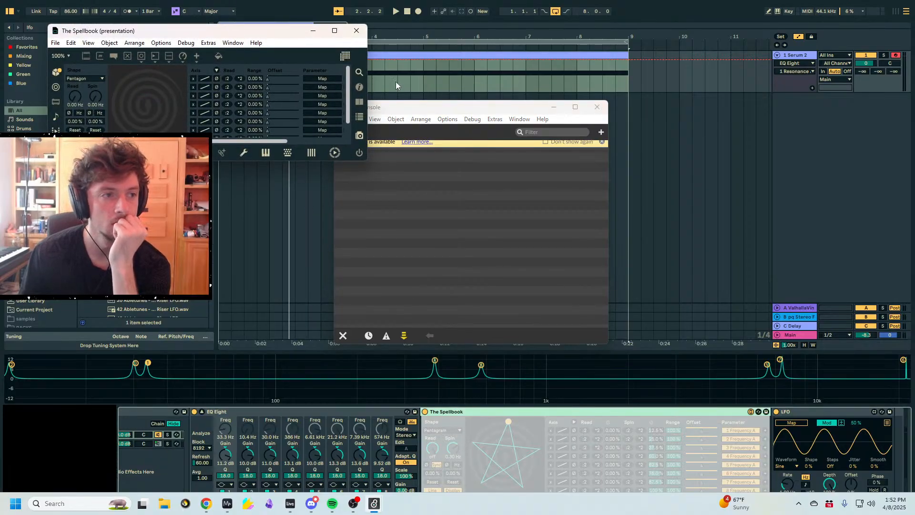
{"action": "left_click_drag", "start_coordinate": [197, 34], "coordinate": [427, 75]}
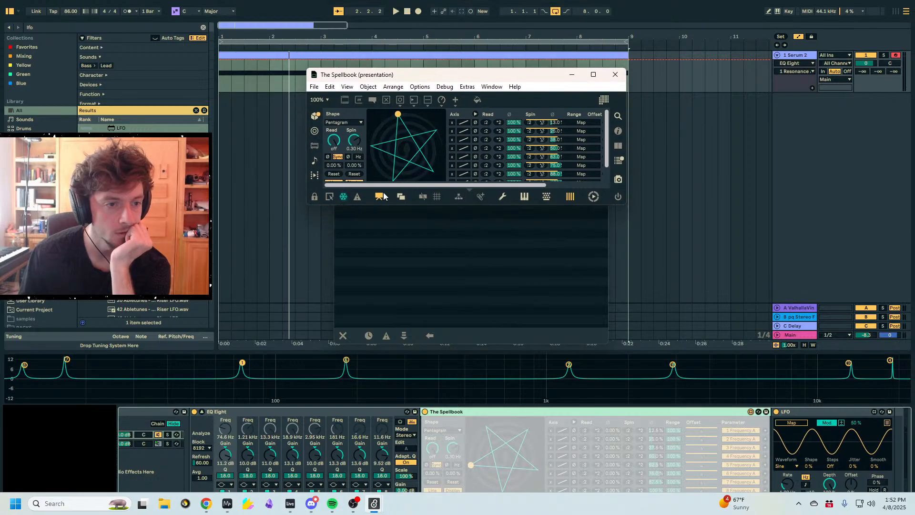
{"action": "left_click", "coordinate": [380, 196]}
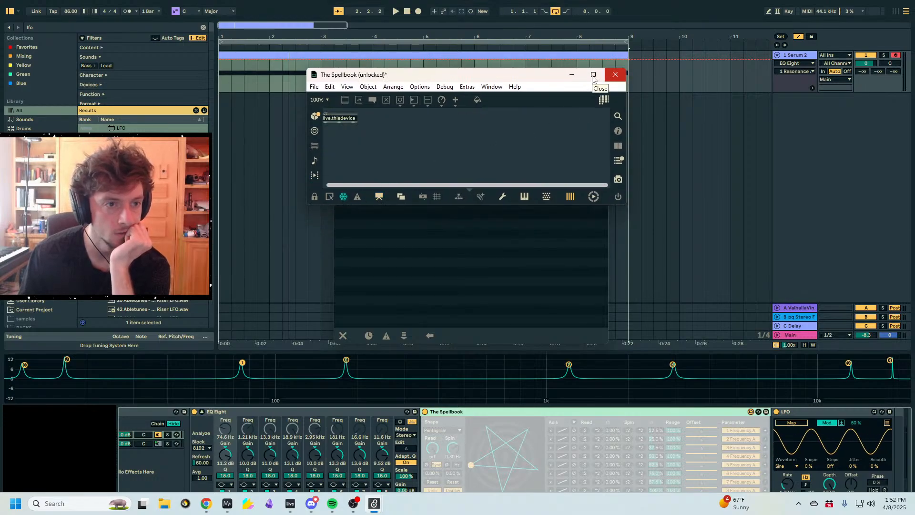
{"action": "left_click", "coordinate": [594, 75]}
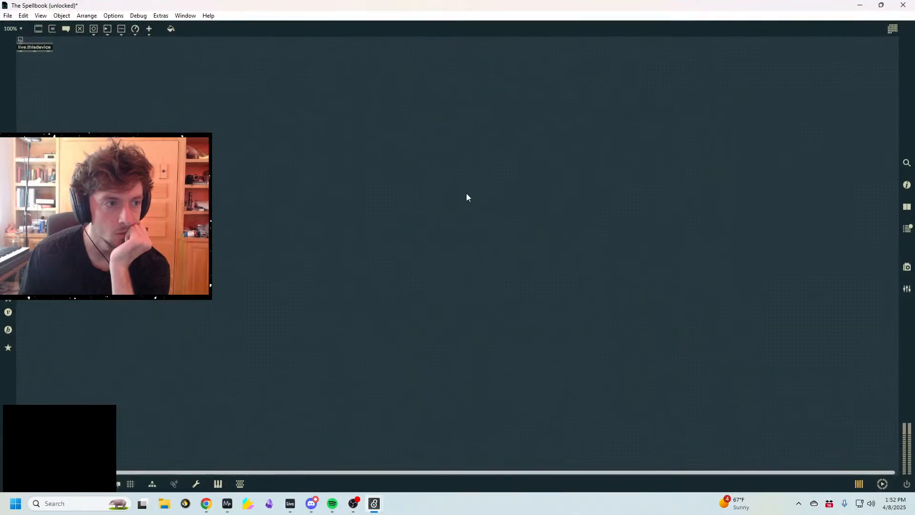
View the help patch for the bpatcher object above live.thisdevice and close it
{"action": "right_click", "coordinate": [21, 42]}
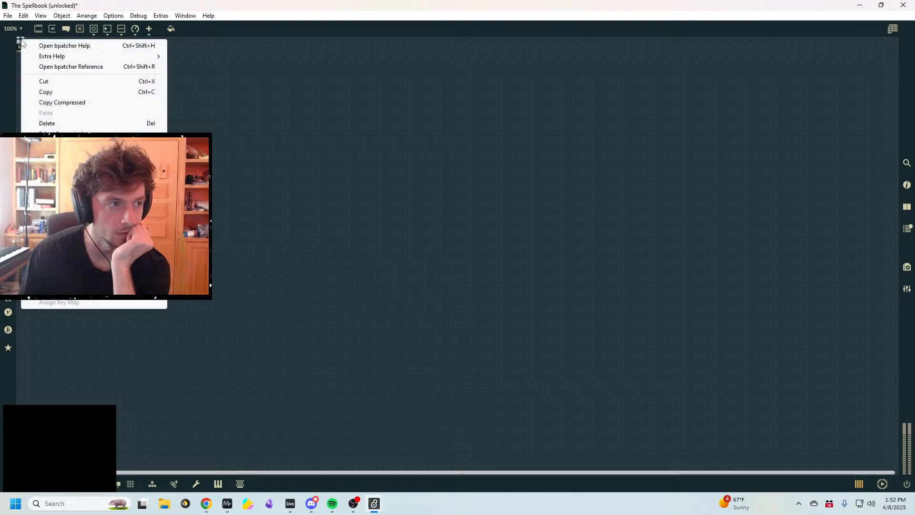
{"action": "left_click", "coordinate": [52, 46]}
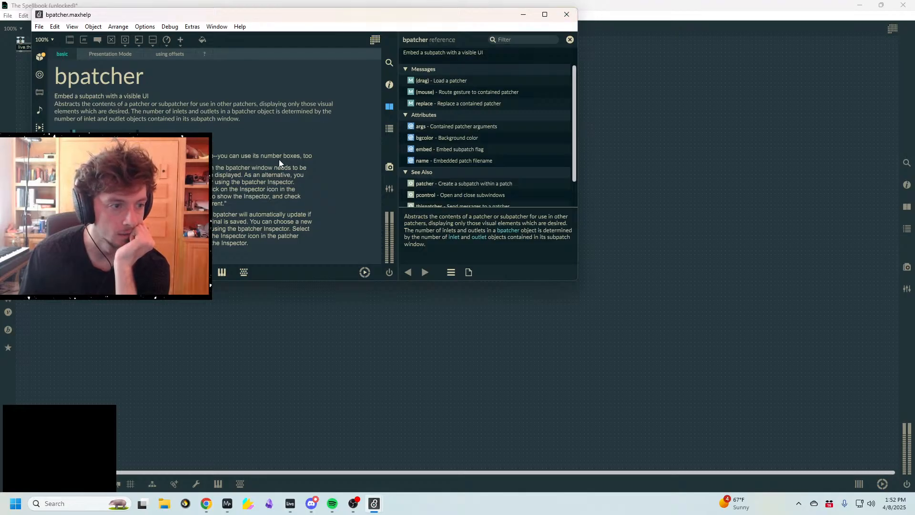
{"action": "left_click", "coordinate": [566, 14]}
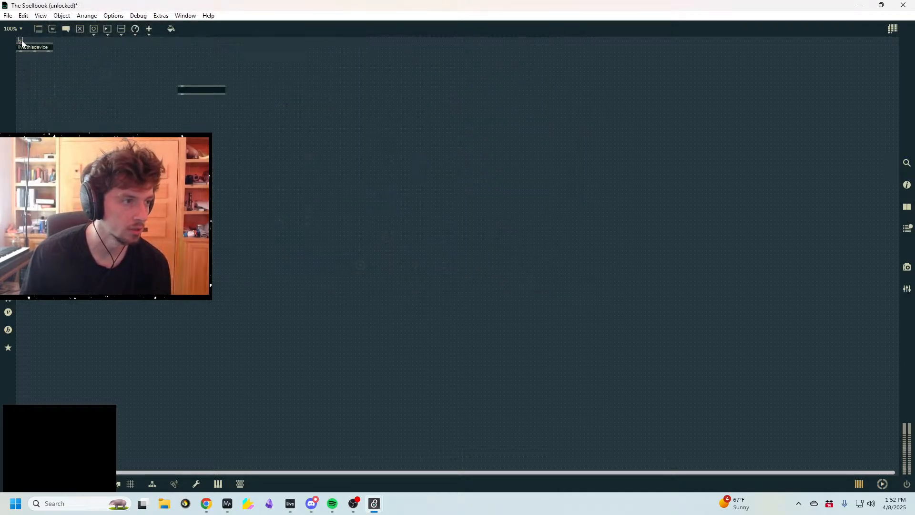
Load BPflip.maxpat into the bpatcher and clear the stray empty object box from the patcher
{"action": "key", "text": "ctrl+e"}
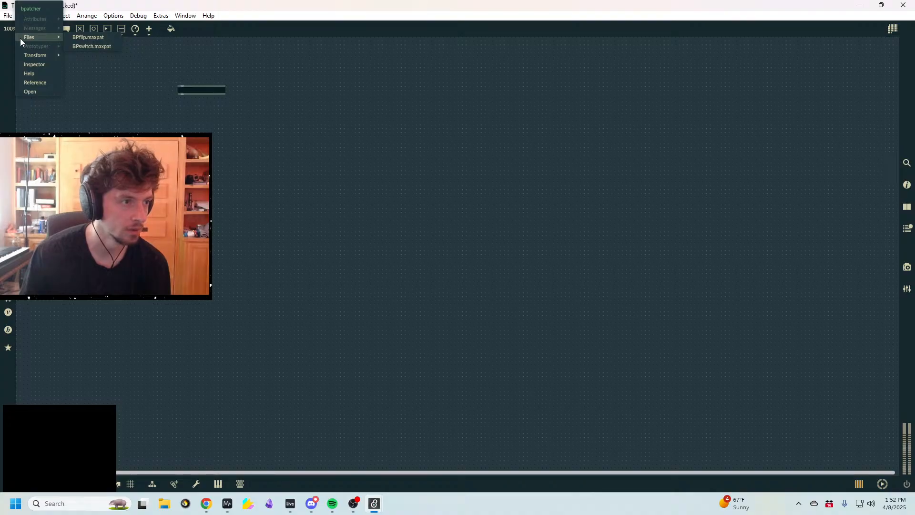
{"action": "left_click", "coordinate": [88, 38]}
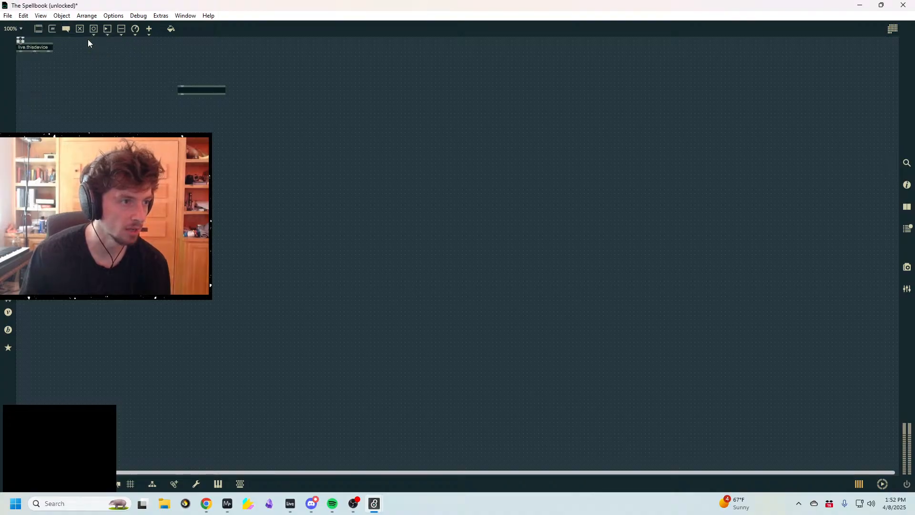
{"action": "left_click", "coordinate": [38, 47]}
{"action": "left_click", "coordinate": [219, 87]}
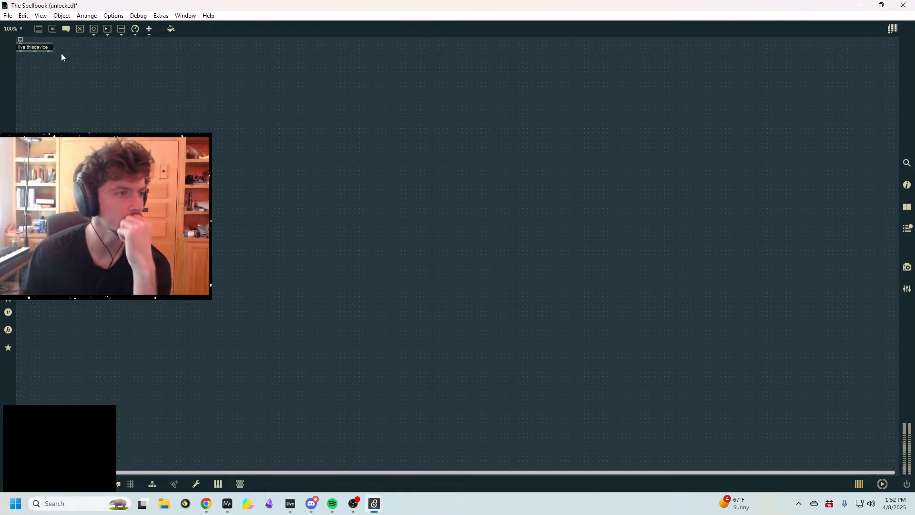
Examine the options of the live.thisdevice and bpatcher objects and look at both objects up close
{"action": "right_click", "coordinate": [24, 47]}
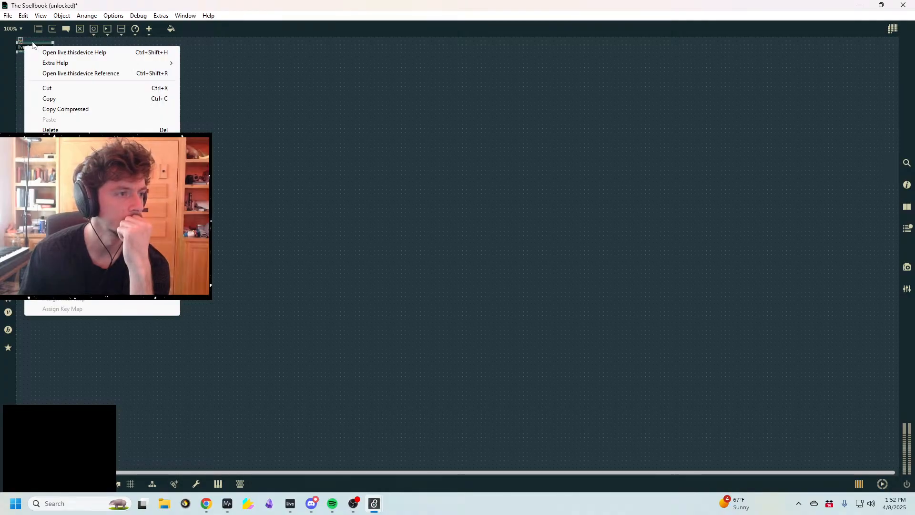
{"action": "left_click", "coordinate": [20, 43]}
{"action": "right_click", "coordinate": [21, 41]}
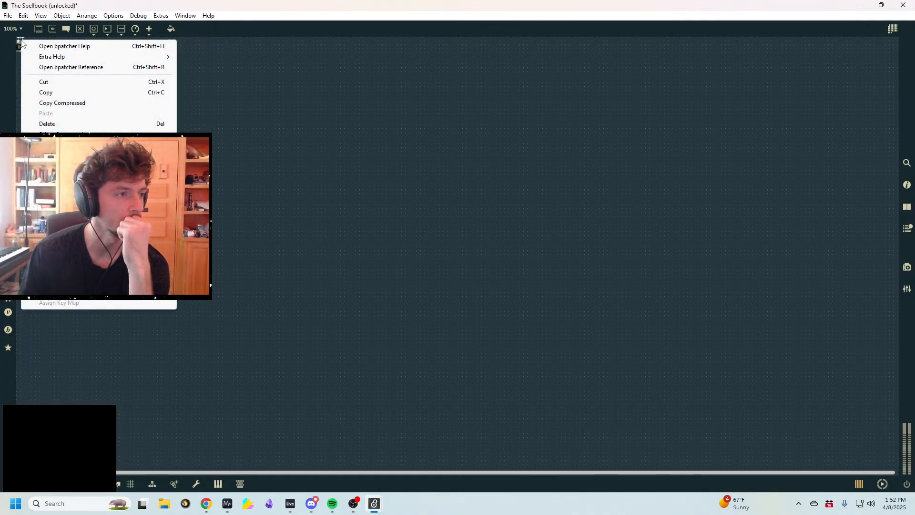
{"action": "left_click", "coordinate": [288, 142]}
{"action": "scroll", "coordinate": [63, 92], "scroll_direction": "up", "scroll_amount": 5}
{"action": "scroll", "coordinate": [63, 96], "scroll_direction": "up", "scroll_amount": 3}
{"action": "left_click_drag", "start_coordinate": [283, 473], "coordinate": [85, 456]}
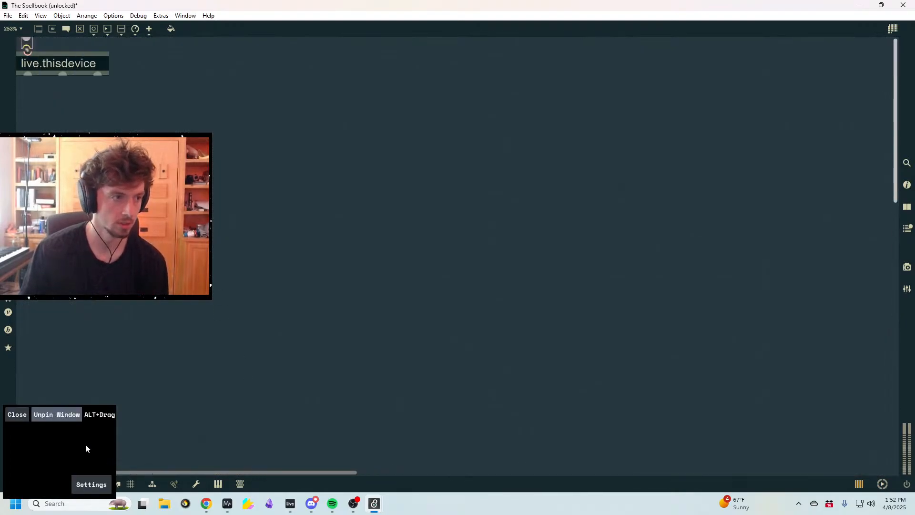
Open the bpatcher's BPflip subpatch, view it outside presentation mode and close it
{"action": "key", "text": "ctrl+e"}
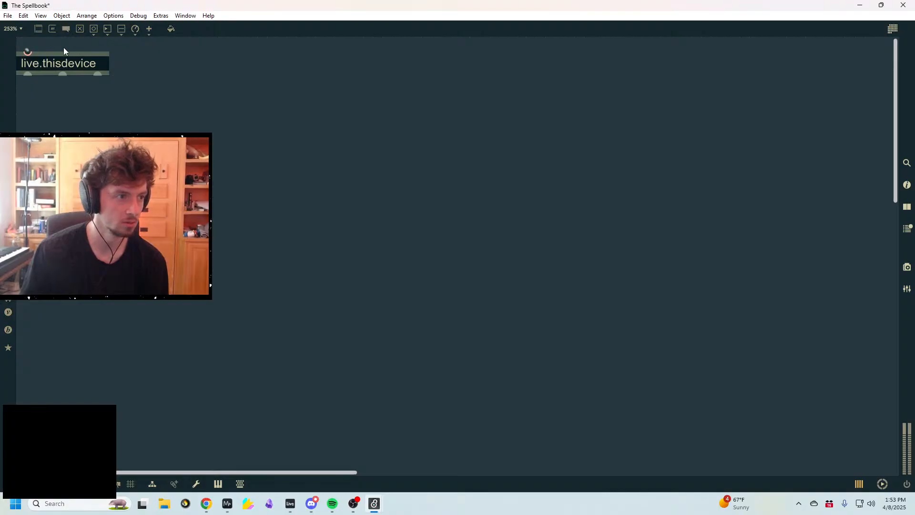
{"action": "key", "text": "ctrl+e"}
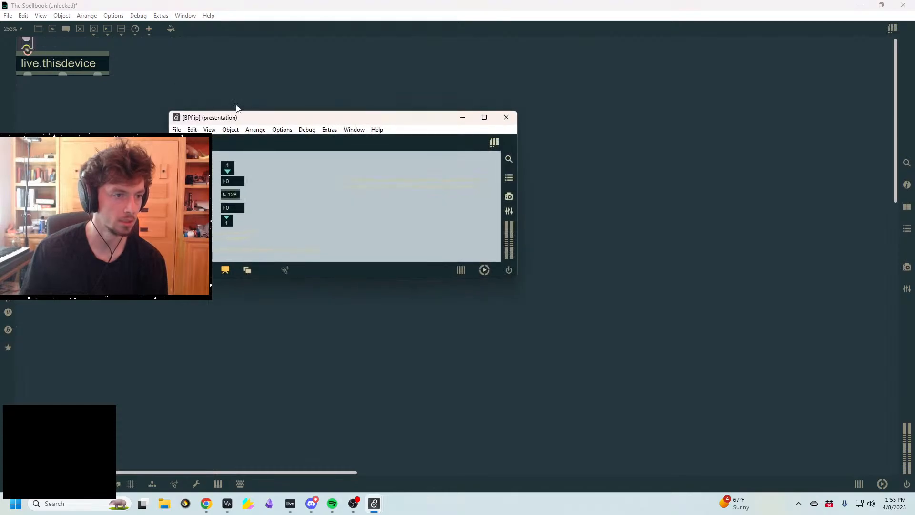
{"action": "left_click_drag", "start_coordinate": [266, 118], "coordinate": [286, 118]}
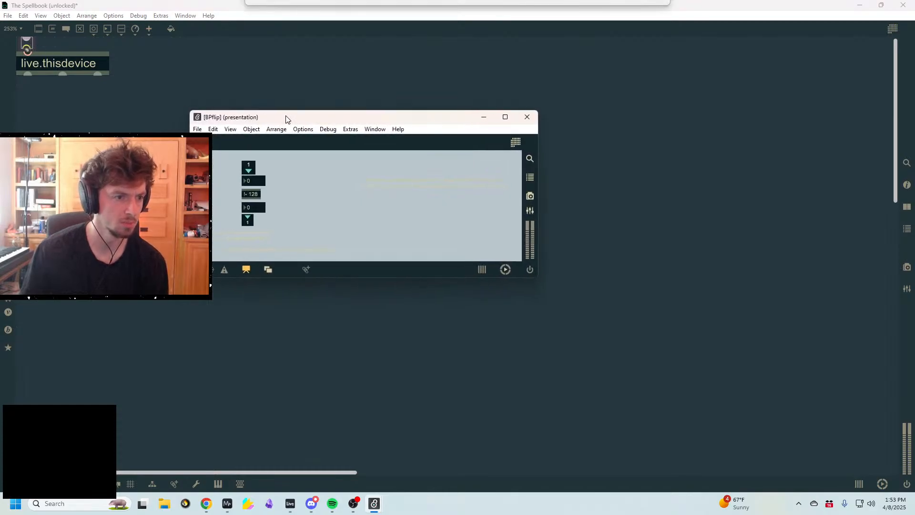
{"action": "left_click_drag", "start_coordinate": [287, 118], "coordinate": [287, 119]}
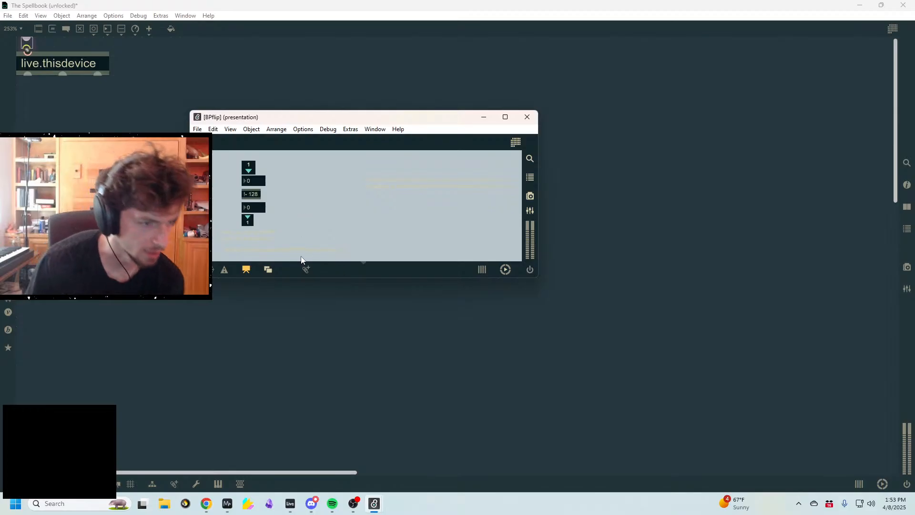
{"action": "left_click", "coordinate": [245, 270]}
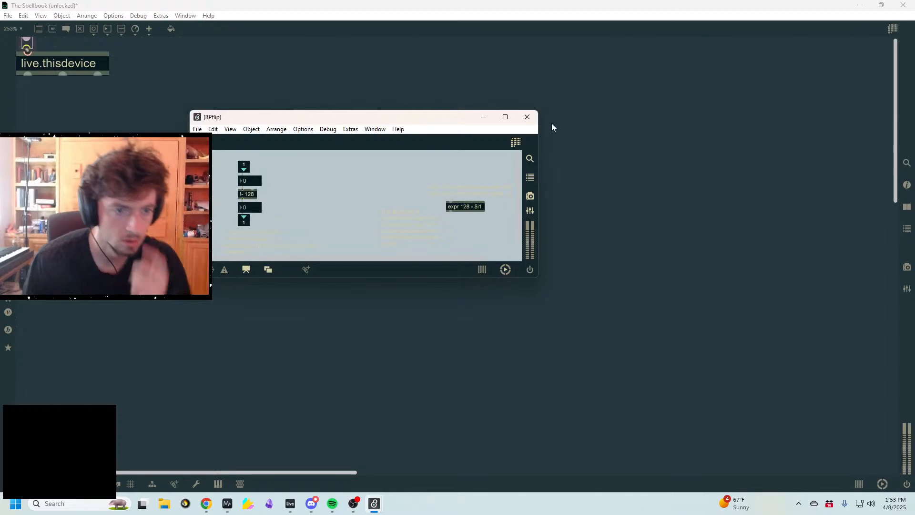
{"action": "left_click", "coordinate": [527, 117]}
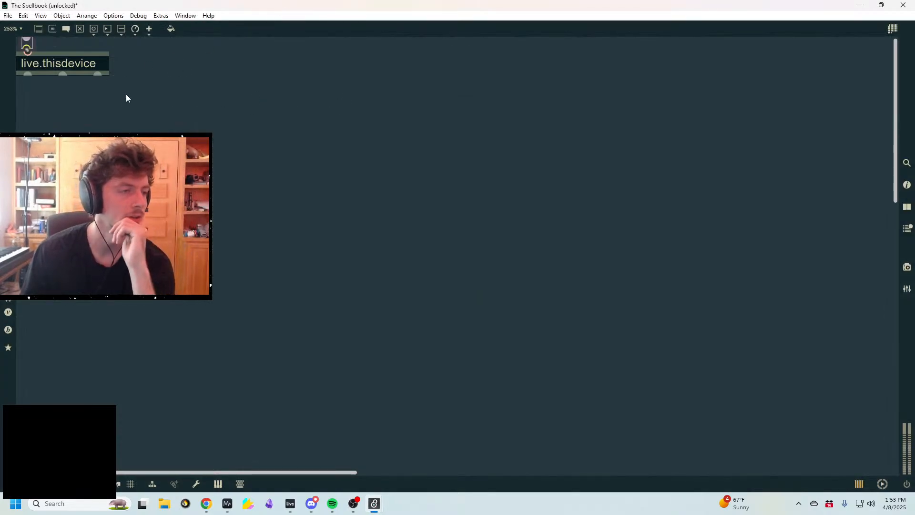
Check the messages in the Max Console, close The Spellbook's patcher and return to the Ableton Live set
{"action": "mouse_move", "coordinate": [375, 501]}
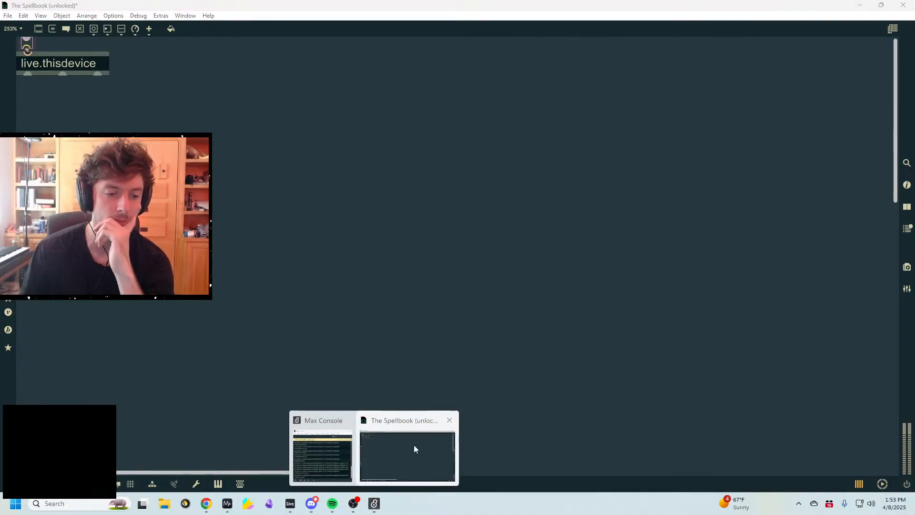
{"action": "left_click", "coordinate": [316, 449]}
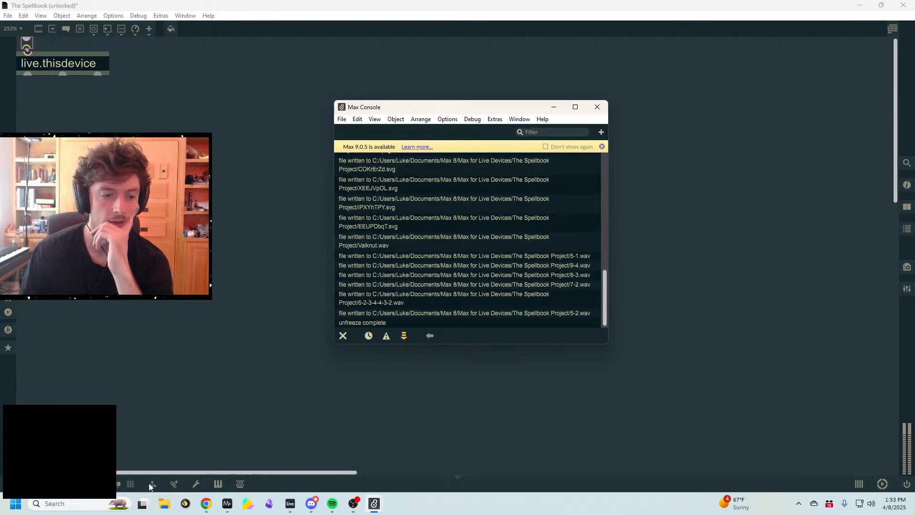
{"action": "left_click", "coordinate": [15, 414]}
{"action": "left_click", "coordinate": [86, 433]}
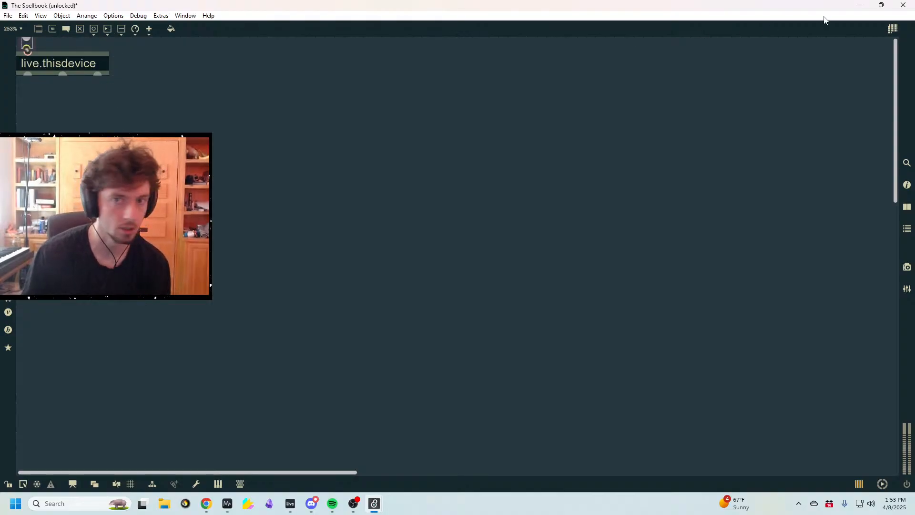
{"action": "left_click", "coordinate": [904, 5]}
{"action": "left_click", "coordinate": [469, 282]}
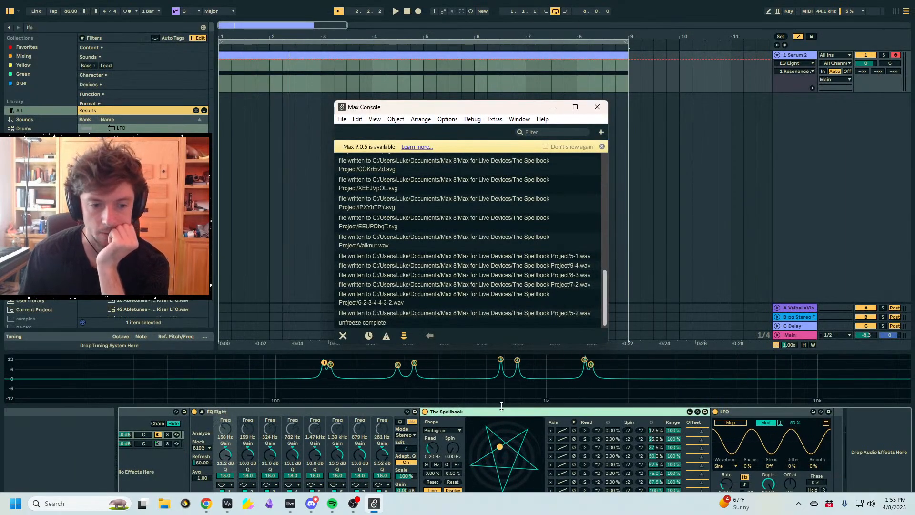
{"action": "left_click", "coordinate": [498, 410]}
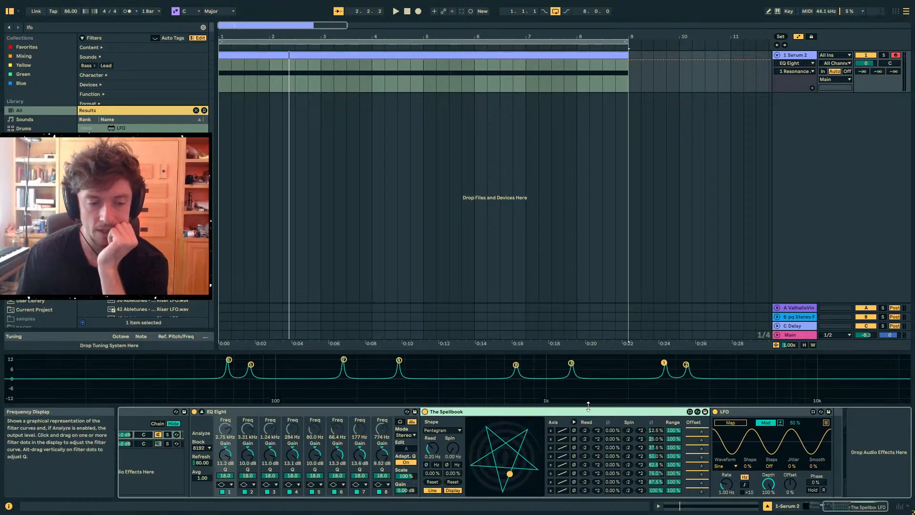
Set The Spellbook's Read rate to 0.00 Hz and its Spin rate to 0.13 Hz
{"action": "left_click_drag", "start_coordinate": [432, 448], "coordinate": [452, 441]}
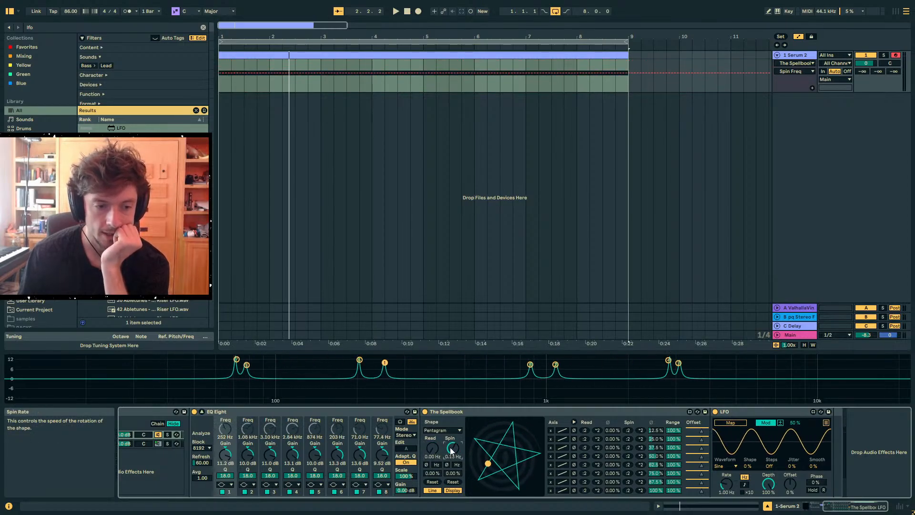
{"action": "left_click", "coordinate": [730, 413]}
{"action": "double_click", "coordinate": [730, 413]}
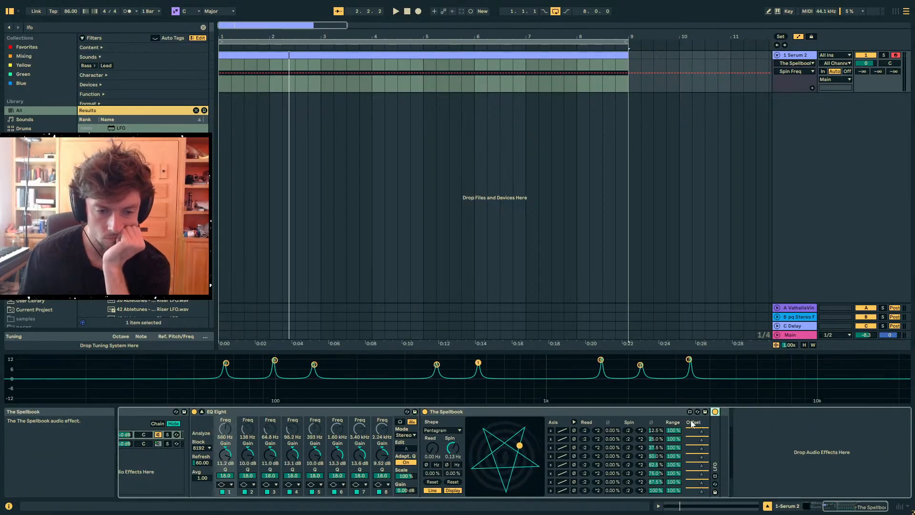
{"action": "left_click", "coordinate": [652, 413]}
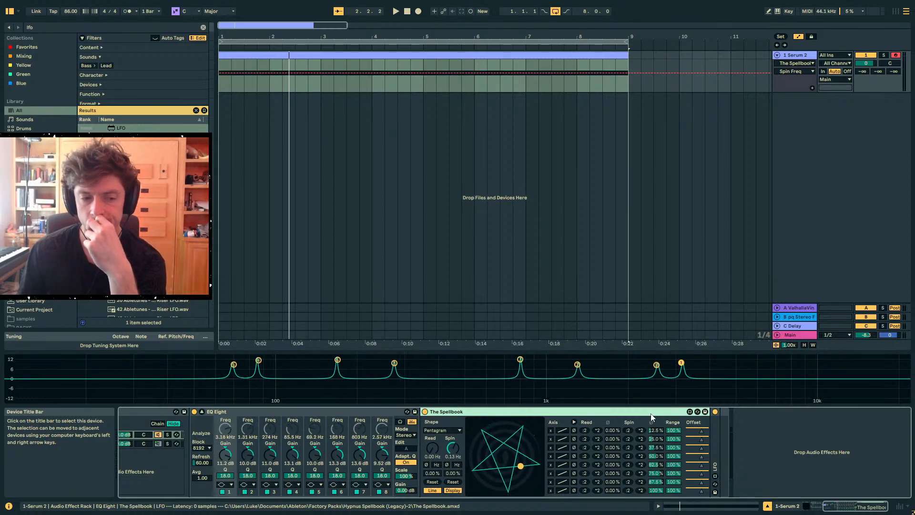
{"action": "double_click", "coordinate": [714, 435]}
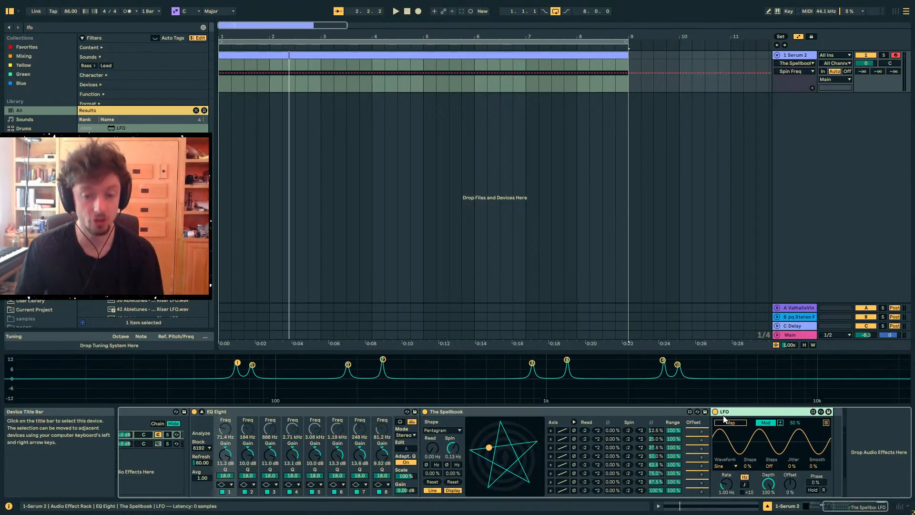
Duplicate the LFO and switch both LFOs from modulation to Remote control
{"action": "key", "text": "ctrl+d"}
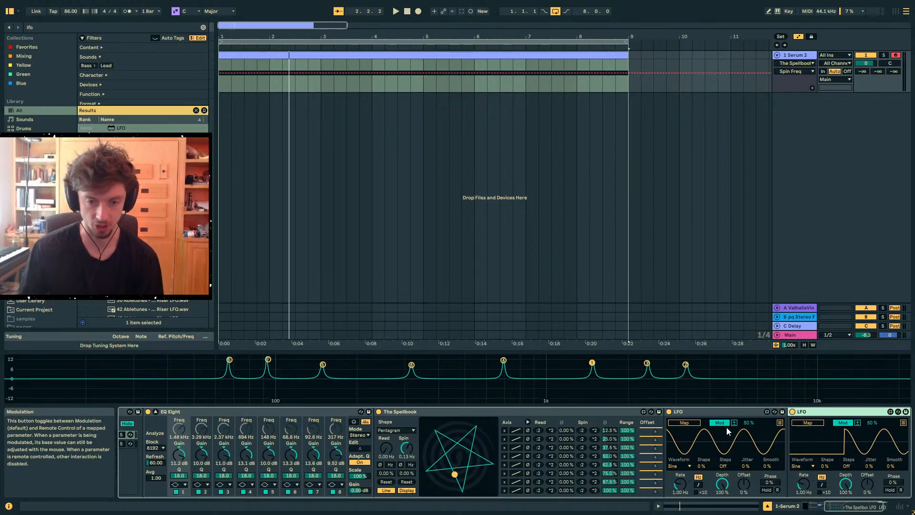
{"action": "left_click", "coordinate": [725, 423]}
{"action": "left_click", "coordinate": [843, 423]}
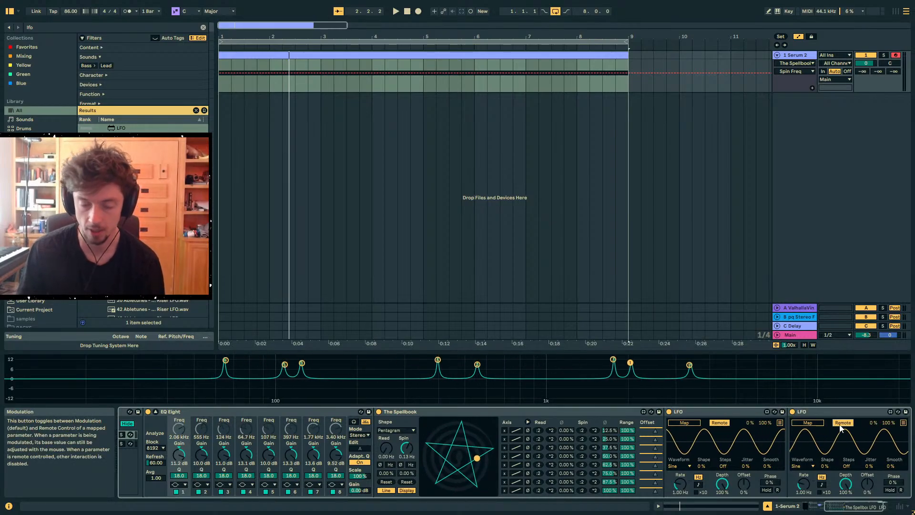
Reset The Spellbook's Read position and expand the device to show its parameter mappings
{"action": "left_click", "coordinate": [387, 482]}
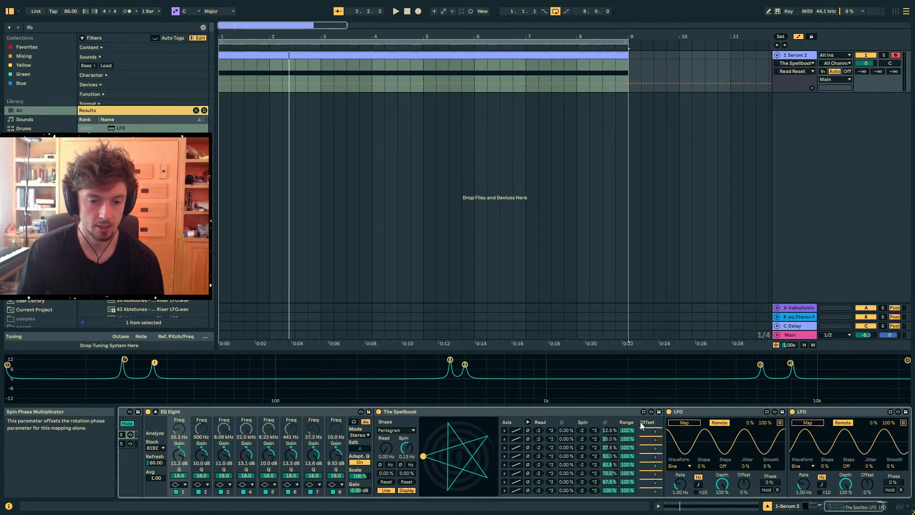
{"action": "left_click", "coordinate": [630, 415]}
{"action": "left_click", "coordinate": [528, 422]}
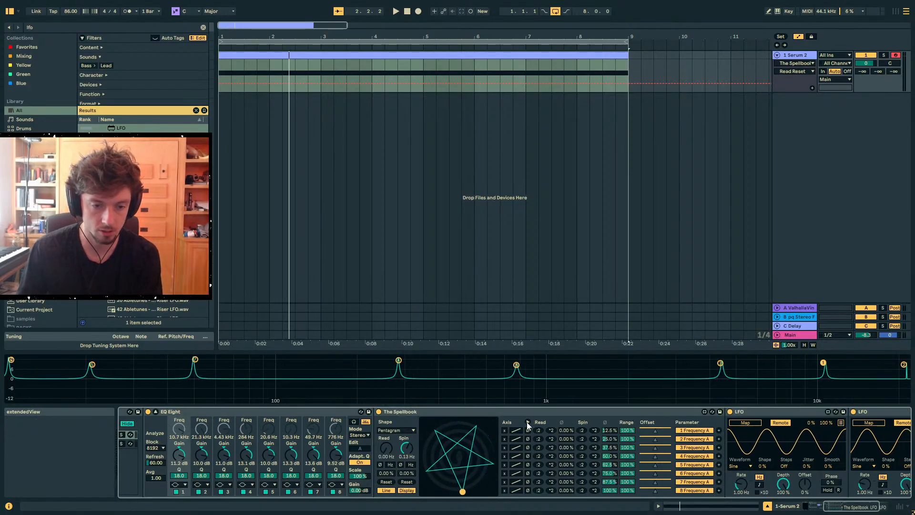
Remap The Spellbook's first row from 1 Frequency A to the first LFO's Offset and set that LFO's rate to 0.00 Hz
{"action": "left_click", "coordinate": [691, 431]}
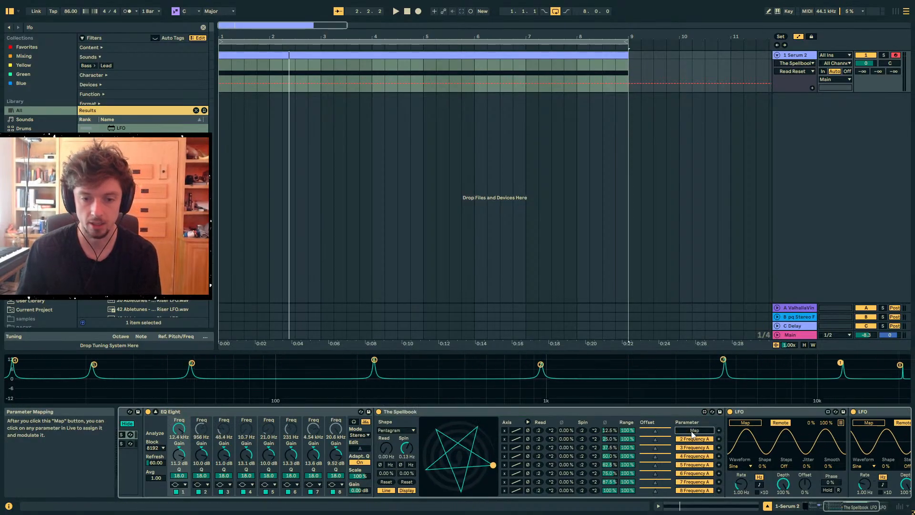
{"action": "left_click", "coordinate": [806, 482]}
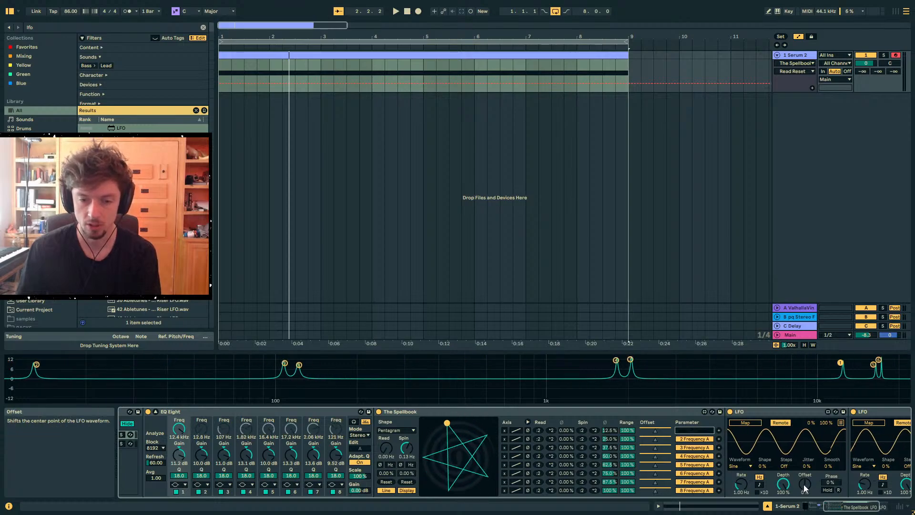
{"action": "left_click_drag", "start_coordinate": [742, 483], "coordinate": [742, 511]}
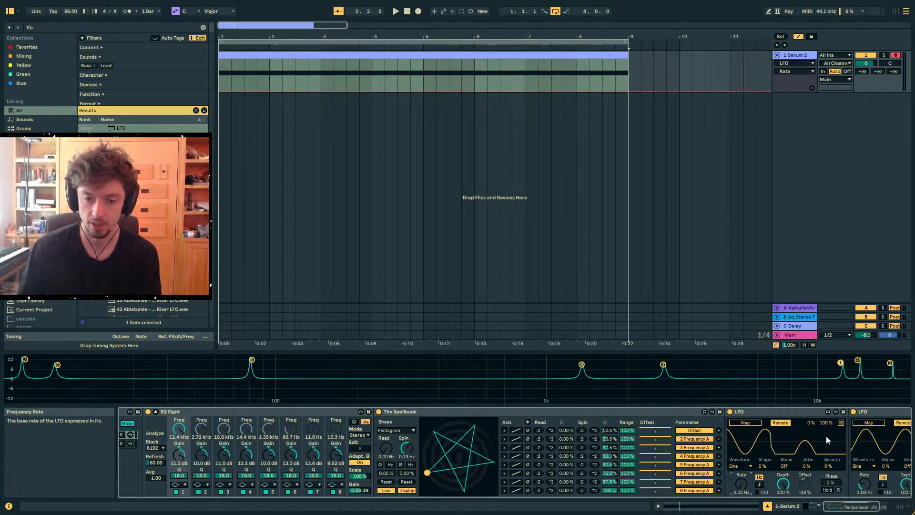
Set the Phase of the first LFO, whose Offset is driven by The Spellbook, to 25%
{"action": "left_click", "coordinate": [801, 412]}
{"action": "key", "text": "Right"}
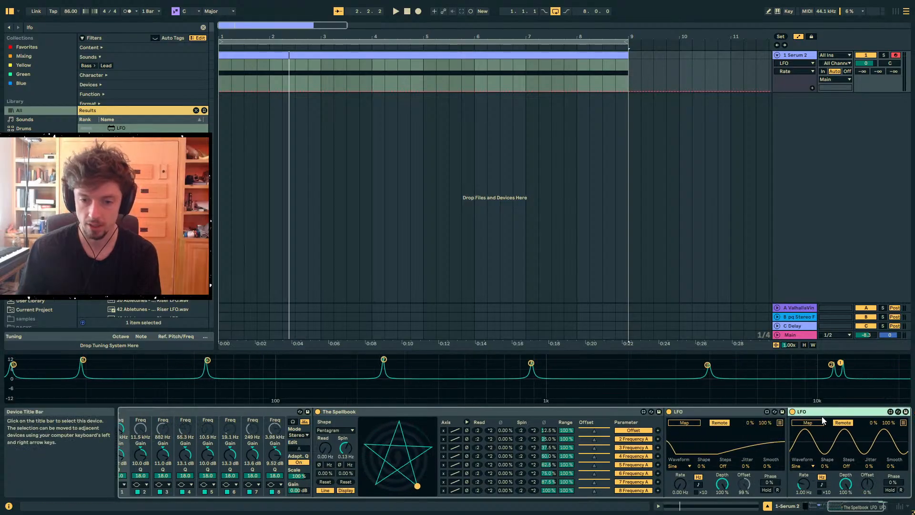
{"action": "left_click_drag", "start_coordinate": [734, 482], "coordinate": [744, 451]}
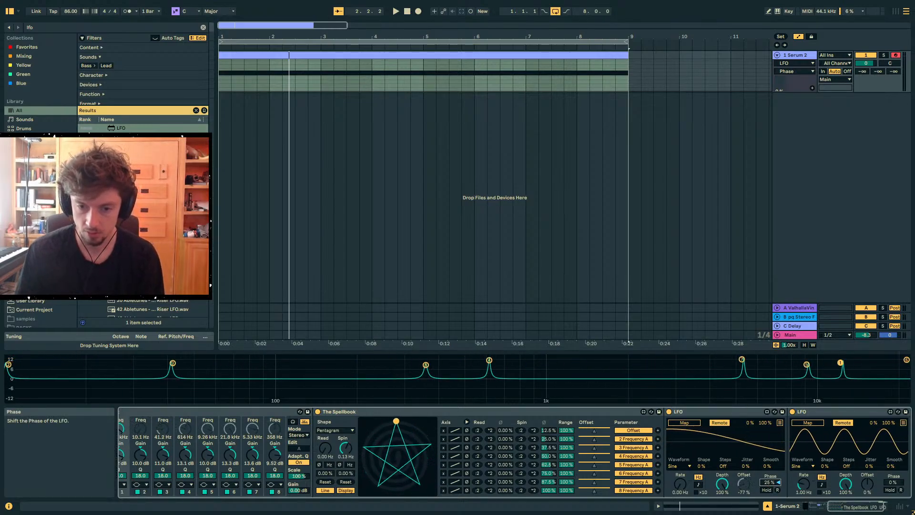
Set the second LFO's Rate to 0.00 Hz and Phase to 25%, and map the first LFO to its Offset
{"action": "left_click", "coordinate": [804, 484]}
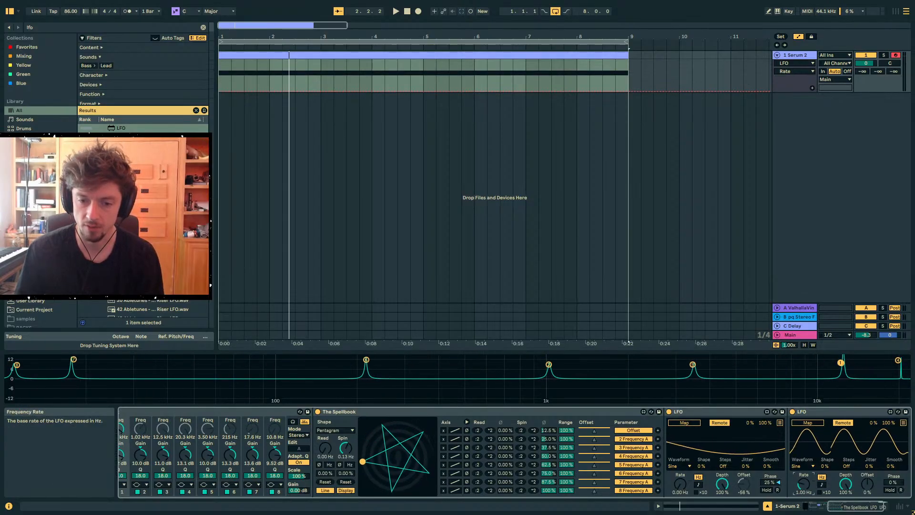
{"action": "left_click", "coordinate": [767, 477]}
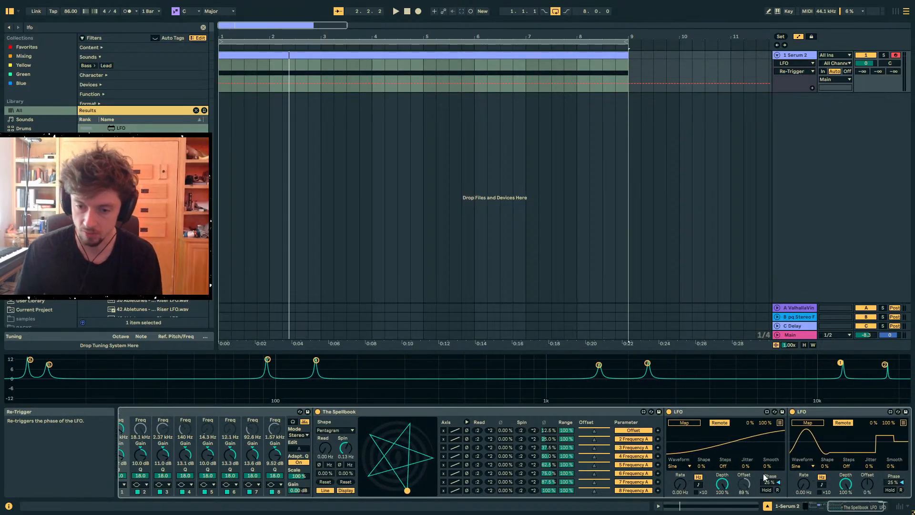
{"action": "left_click", "coordinate": [871, 483]}
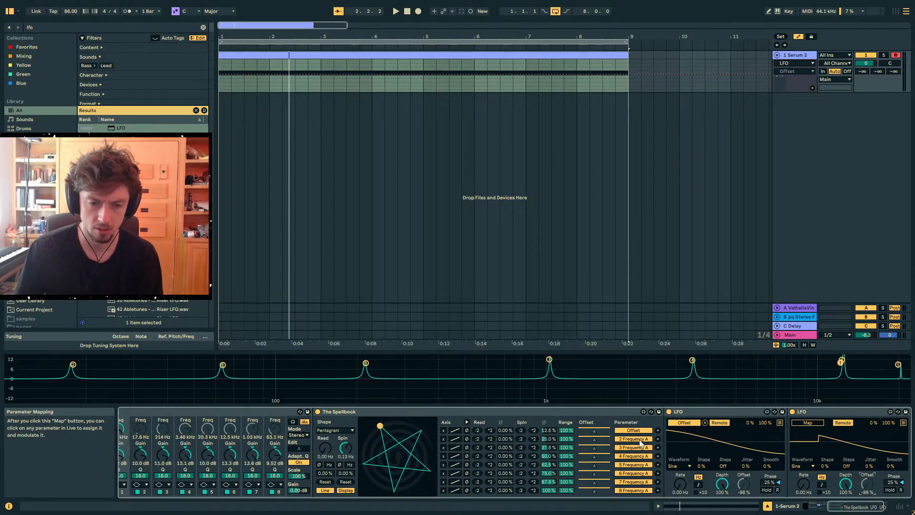
Duplicate The Spellbook directly after the original device
{"action": "left_click", "coordinate": [595, 413]}
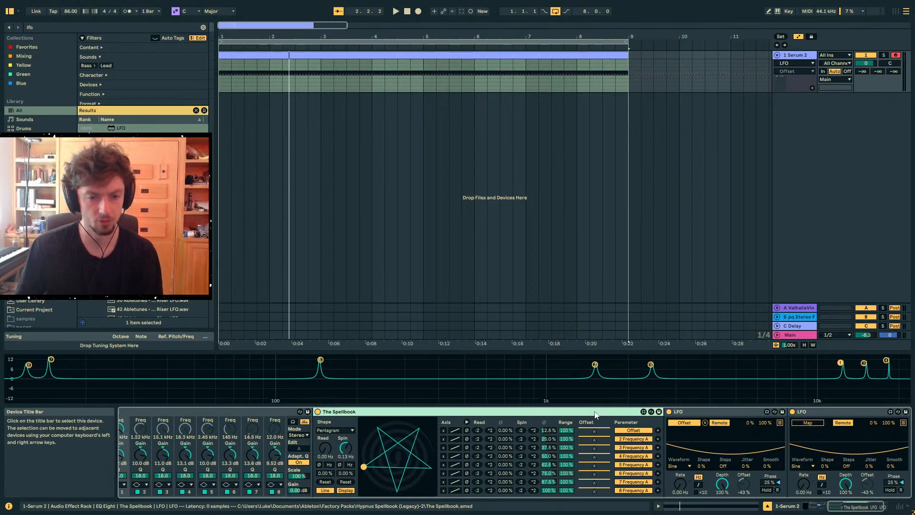
{"action": "key", "text": "ctrl+d"}
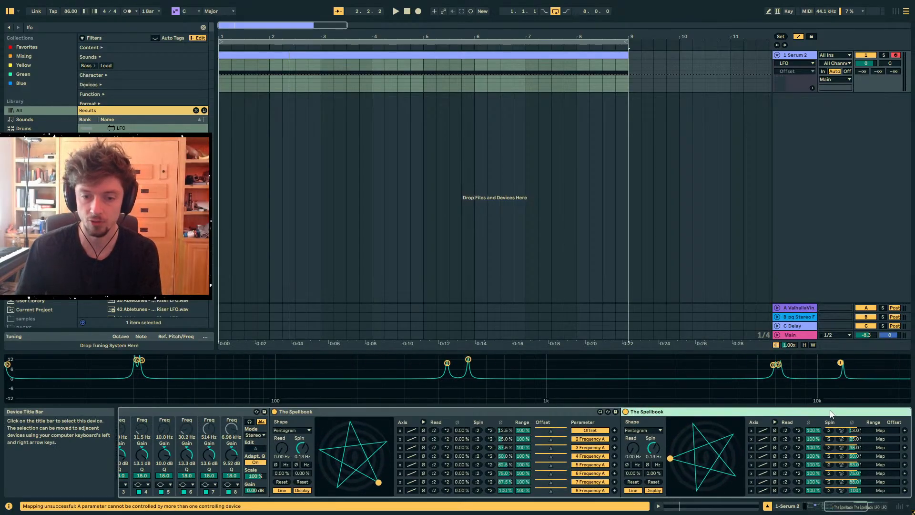
{"action": "key", "text": "Right"}
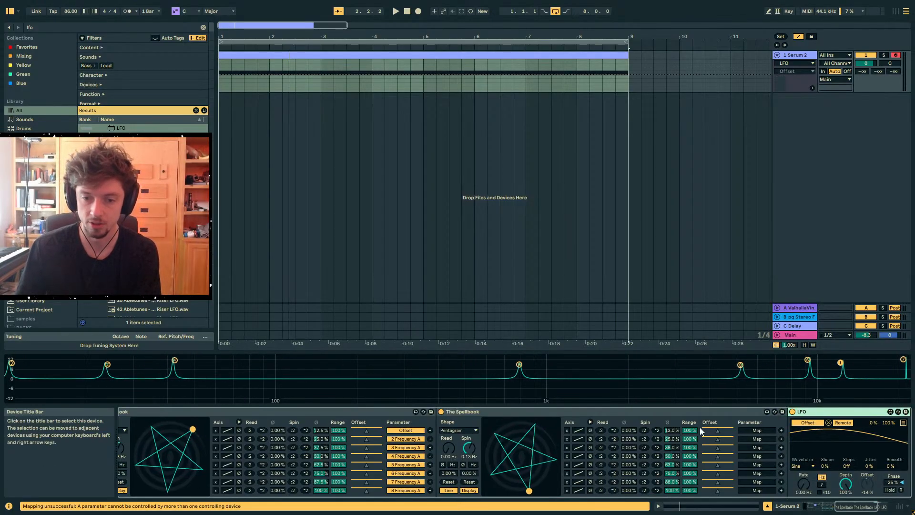
Try to map the first parameter row of the duplicated Spellbook
{"action": "left_click", "coordinate": [764, 431]}
{"action": "double_click", "coordinate": [827, 410]}
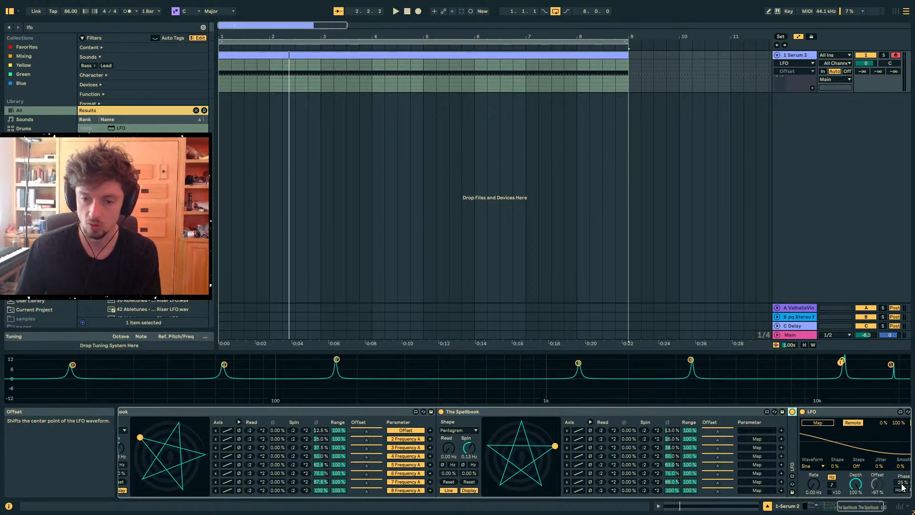
{"action": "double_click", "coordinate": [793, 457]}
{"action": "left_click_drag", "start_coordinate": [862, 472], "coordinate": [845, 433]}
{"action": "key", "text": "Right"}
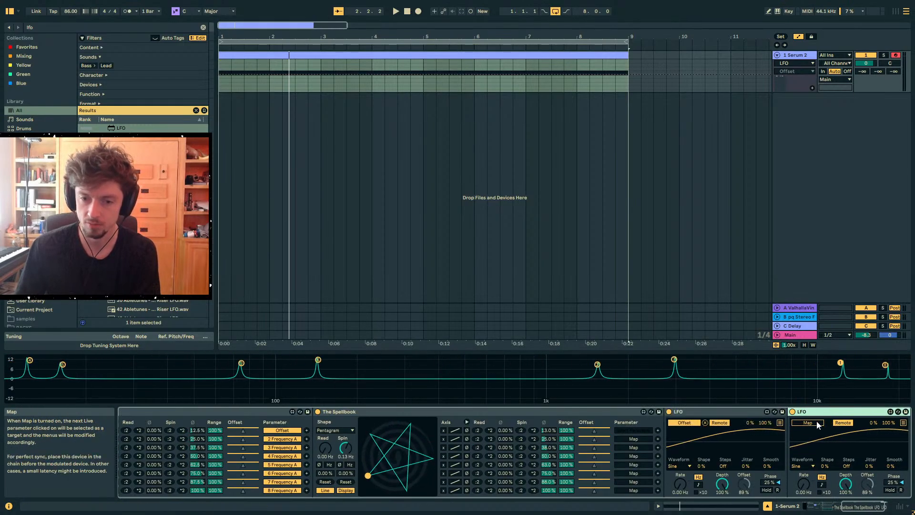
{"action": "left_click", "coordinate": [636, 431]}
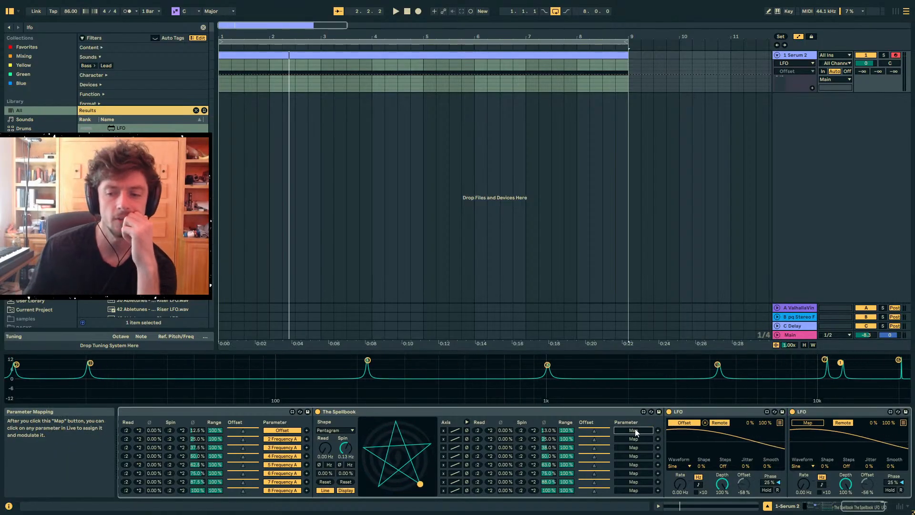
Set EQ Eight's band 1 frequency to about 599 Hz and fold the duplicated Spellbook
{"action": "left_click", "coordinate": [438, 411]}
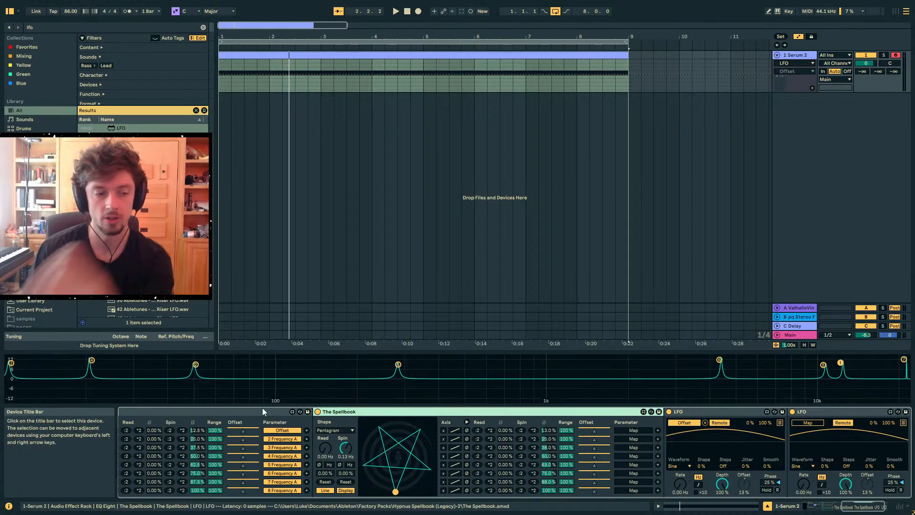
{"action": "scroll", "coordinate": [315, 417], "scroll_direction": "left", "scroll_amount": 5}
{"action": "left_click", "coordinate": [463, 429]}
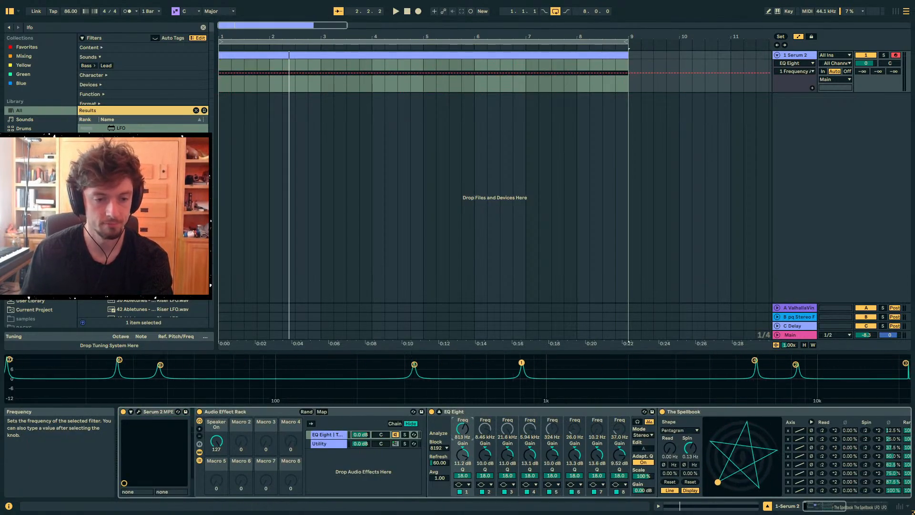
{"action": "left_click", "coordinate": [473, 413]}
{"action": "key", "text": "Right"}
{"action": "key", "text": "Right"}
{"action": "key", "text": "Left"}
{"action": "double_click", "coordinate": [604, 413]}
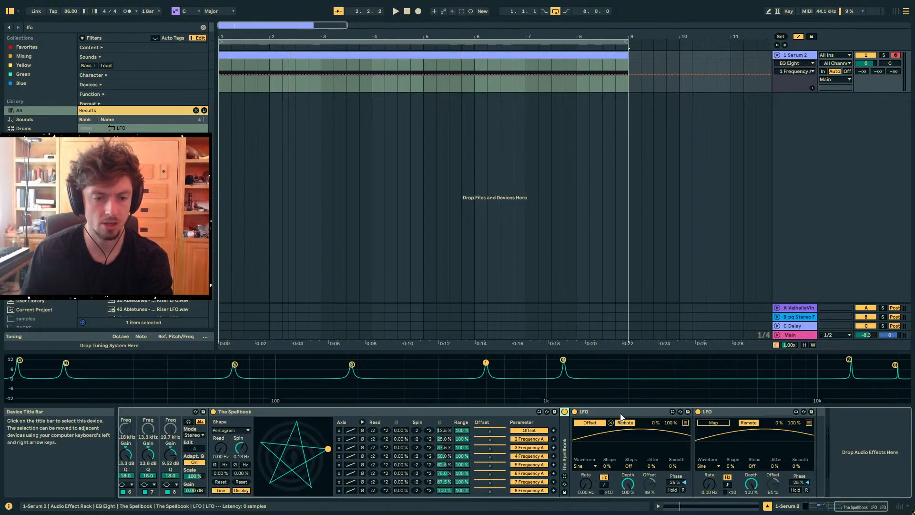
Adjust the offset and spin phase of the Offset mapping in The Spellbook's first row
{"action": "left_click", "coordinate": [451, 410]}
{"action": "key", "text": "a"}
{"action": "key", "text": "a"}
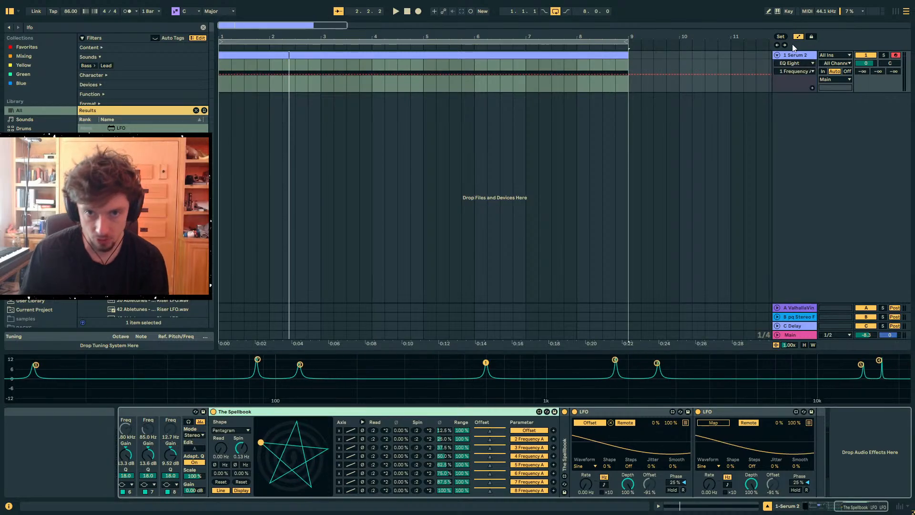
{"action": "left_click", "coordinate": [479, 430]}
{"action": "left_click", "coordinate": [461, 430]}
{"action": "left_click_drag", "start_coordinate": [444, 431], "coordinate": [444, 429]}
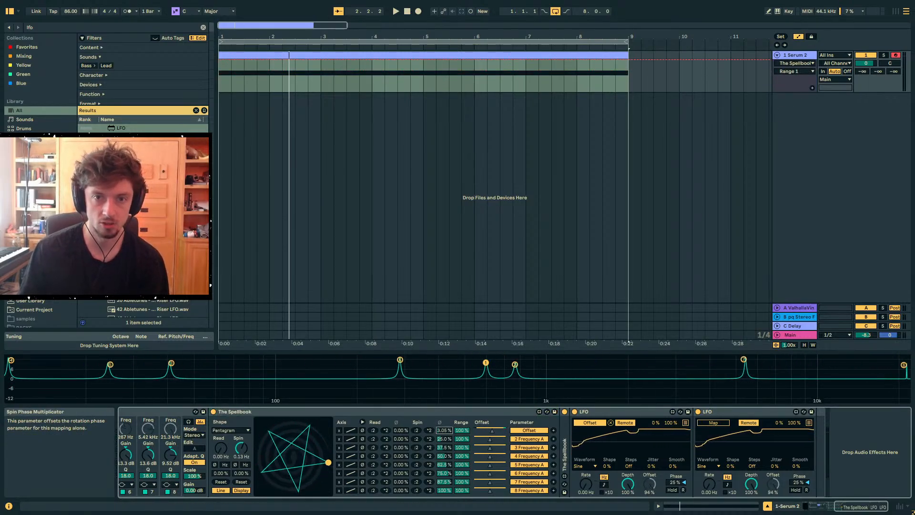
Hide The Spellbook's per-row Spin columns, and try a lower overall Spin rate before undoing it
{"action": "left_click", "coordinate": [362, 425]}
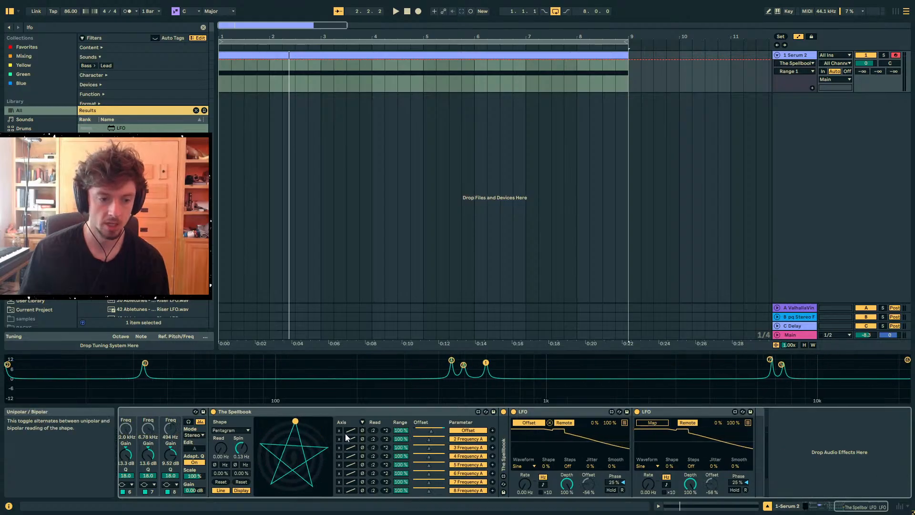
{"action": "left_click_drag", "start_coordinate": [242, 448], "coordinate": [241, 472]}
{"action": "key", "text": "ctrl+z"}
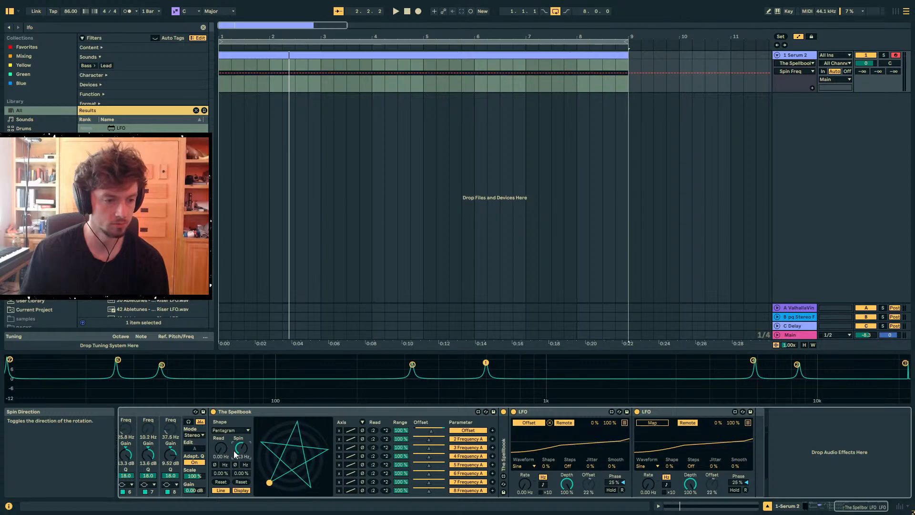
Search the browser for "shepard", load Pailiaq Shepard Rack 2 after the folded Audio Effect Rack, and start playback
{"action": "key", "text": "ctrl+f"}
{"action": "type", "text": "shepard"}
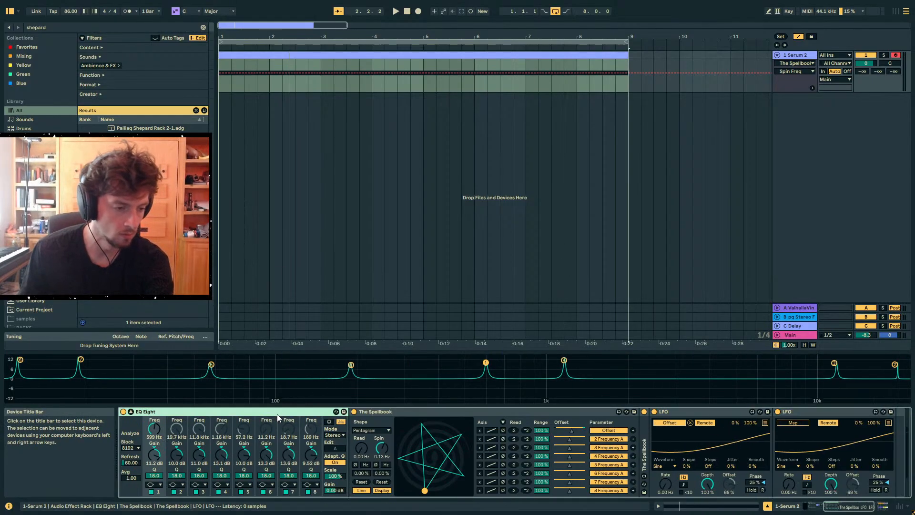
{"action": "key", "text": "space"}
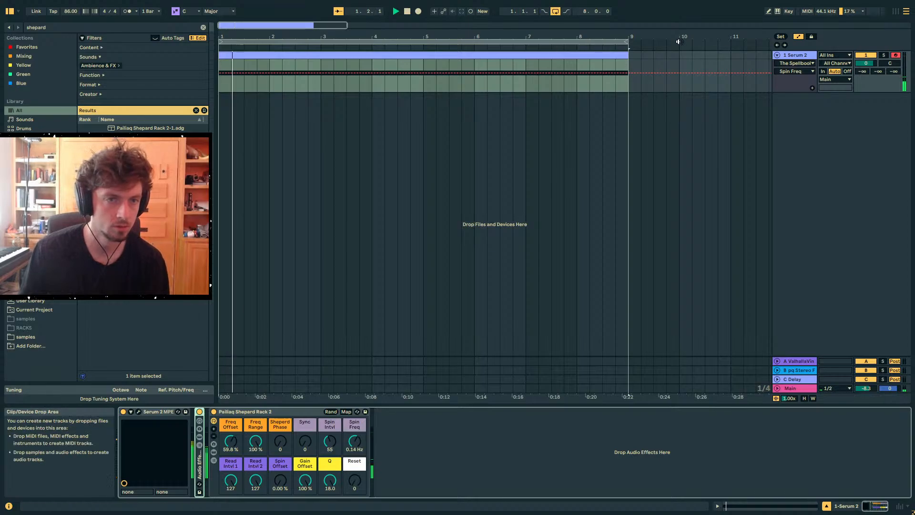
Search the browser for "flatline" and load the Flatline.adv preset after the Shepard rack
{"action": "key", "text": "ctrl+f"}
{"action": "type", "text": "flatline"}
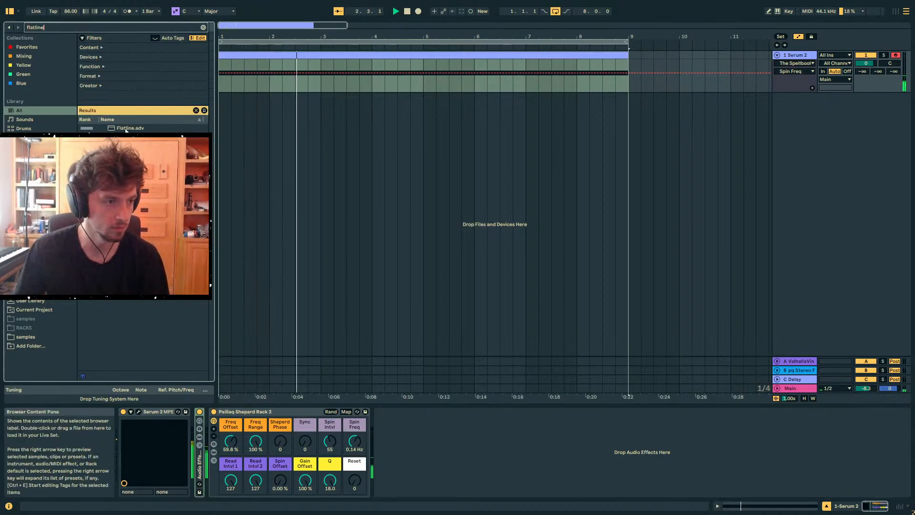
{"action": "key", "text": "Down"}
{"action": "key", "text": "Return"}
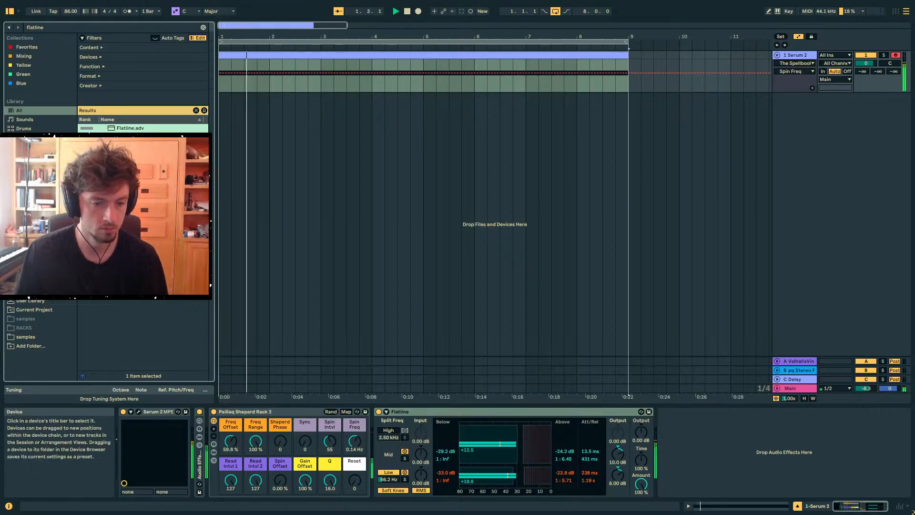
Switch to MiniMeters, shrink it to a small spectrogram over Live's info view, close its settings, and return to Live
{"action": "left_click", "coordinate": [914, 510]}
{"action": "left_click_drag", "start_coordinate": [914, 119], "coordinate": [564, 122]}
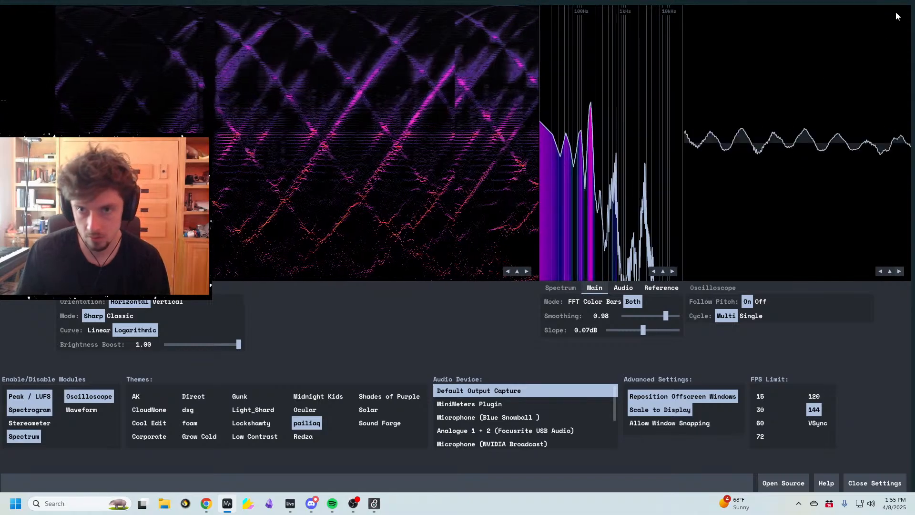
{"action": "left_click_drag", "start_coordinate": [911, 5], "coordinate": [807, 58]}
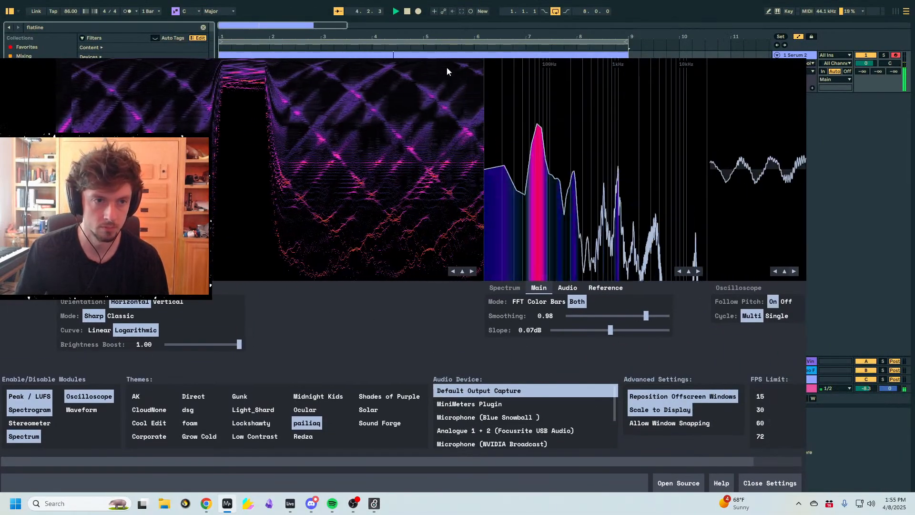
{"action": "left_click_drag", "start_coordinate": [450, 76], "coordinate": [484, 63]}
{"action": "left_click", "coordinate": [495, 257]}
{"action": "left_click", "coordinate": [841, 229]}
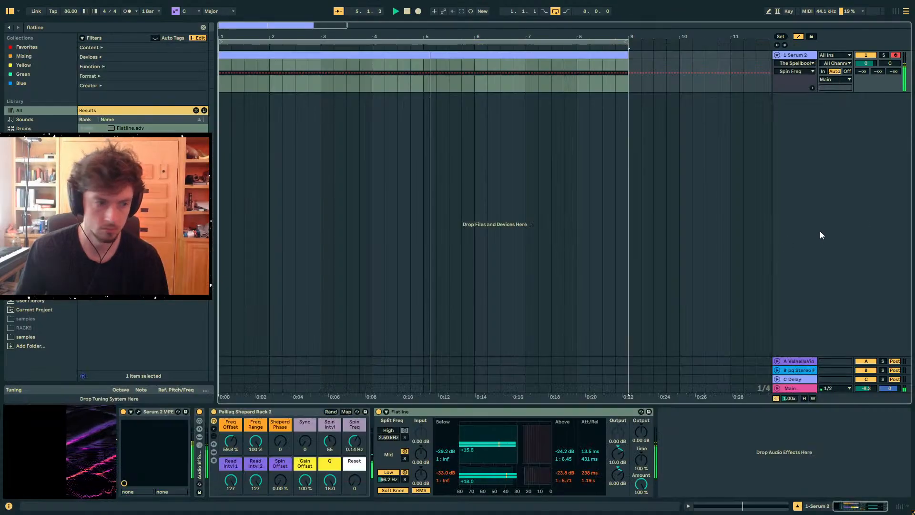
Trigger the Shepard rack's Reset macro, set Spin Intvl to 50, and sweep Sheperd Phase during playback
{"action": "left_click_drag", "start_coordinate": [355, 481], "coordinate": [354, 419]}
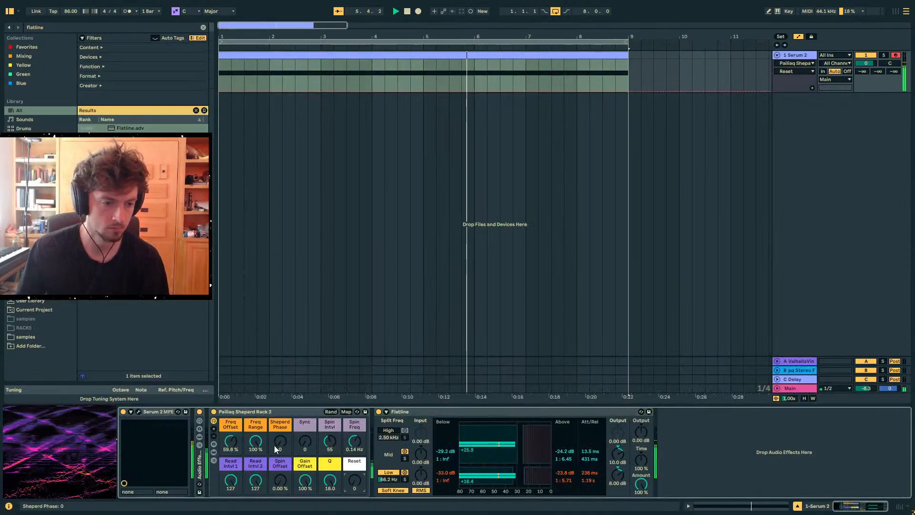
{"action": "left_click_drag", "start_coordinate": [330, 441], "coordinate": [329, 465]}
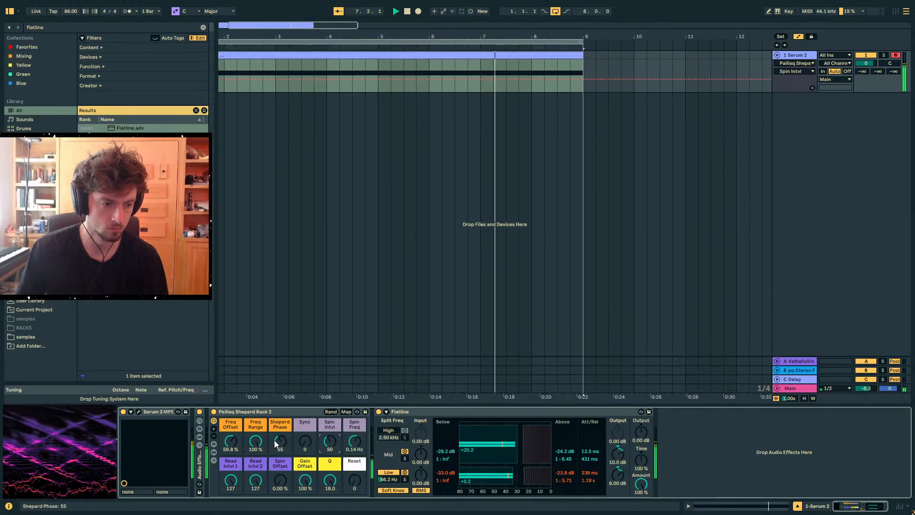
{"action": "left_click_drag", "start_coordinate": [280, 441], "coordinate": [281, 421]}
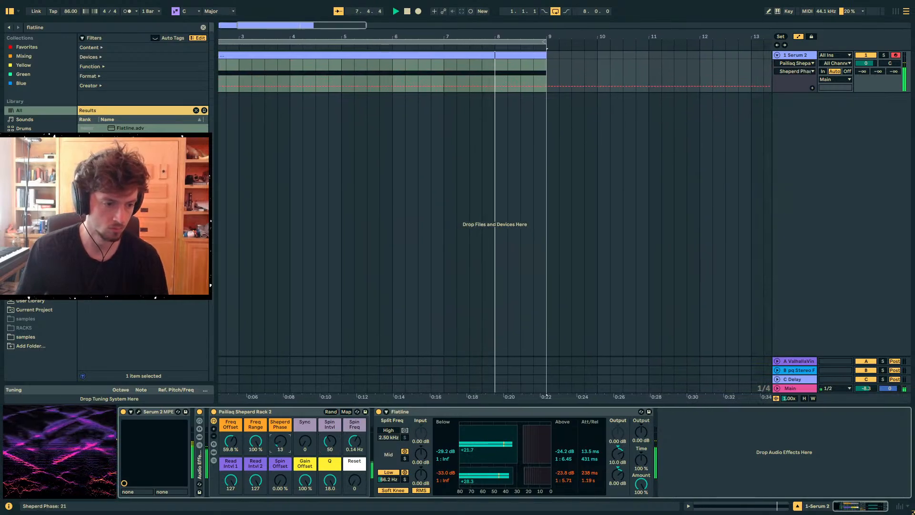
Set Spin Offset to 14.2%, Freq Offset to 60.6%, Spin Freq to 0.05 Hz, Gain Offset to 100% and Sheperd Phase to 0, and stop playback
{"action": "mouse_move", "coordinate": [281, 481]}
{"action": "left_mouse_down"}
{"action": "mouse_move", "coordinate": [280, 462]}
{"action": "mouse_move", "coordinate": [280, 477]}
{"action": "left_mouse_up"}
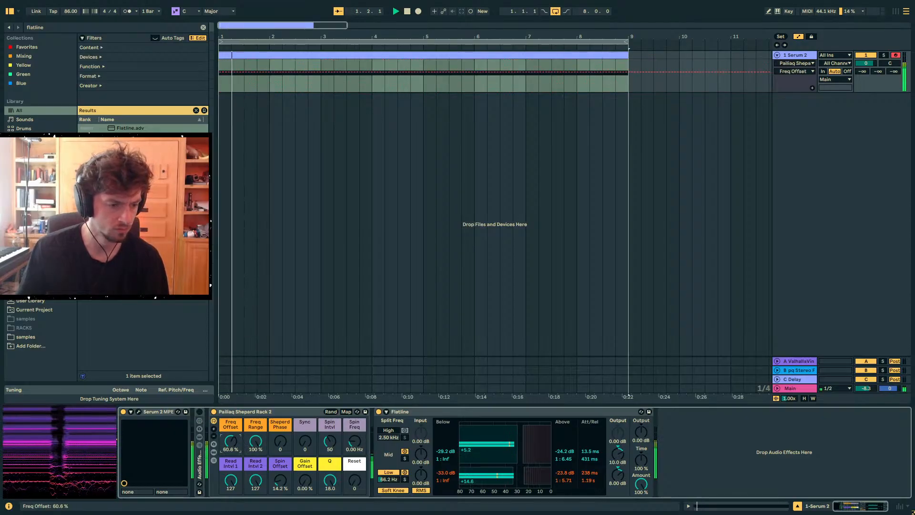
{"action": "left_click", "coordinate": [359, 444]}
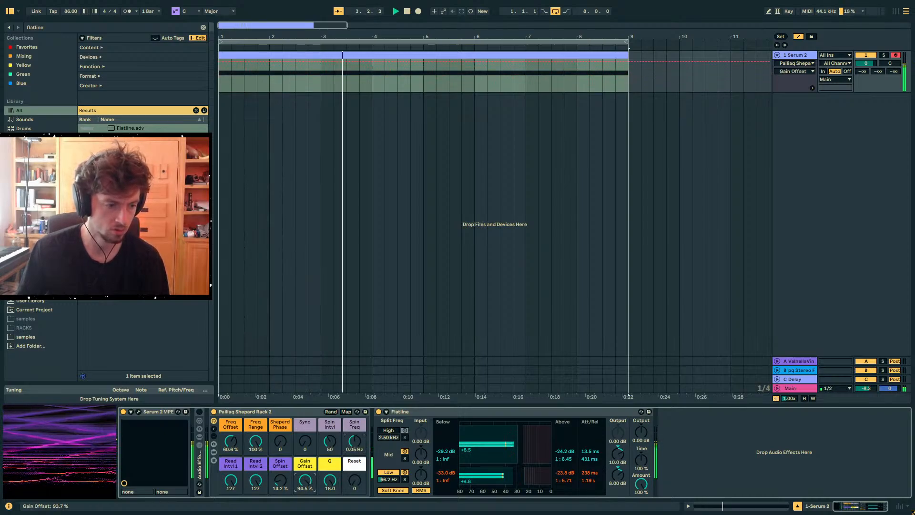
{"action": "mouse_move", "coordinate": [280, 441]}
{"action": "left_mouse_down"}
{"action": "mouse_move", "coordinate": [279, 411]}
{"action": "mouse_move", "coordinate": [279, 444]}
{"action": "left_mouse_up"}
{"action": "key", "text": "space"}
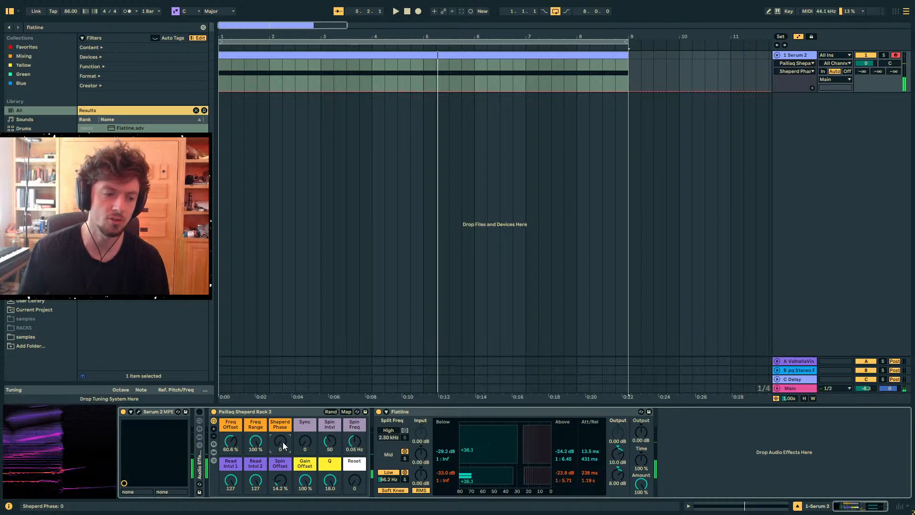
Expand the Shepard rack's chain and examine the macros of its nested Audio Effect Rack and EQ RACK
{"action": "left_click", "coordinate": [214, 460]}
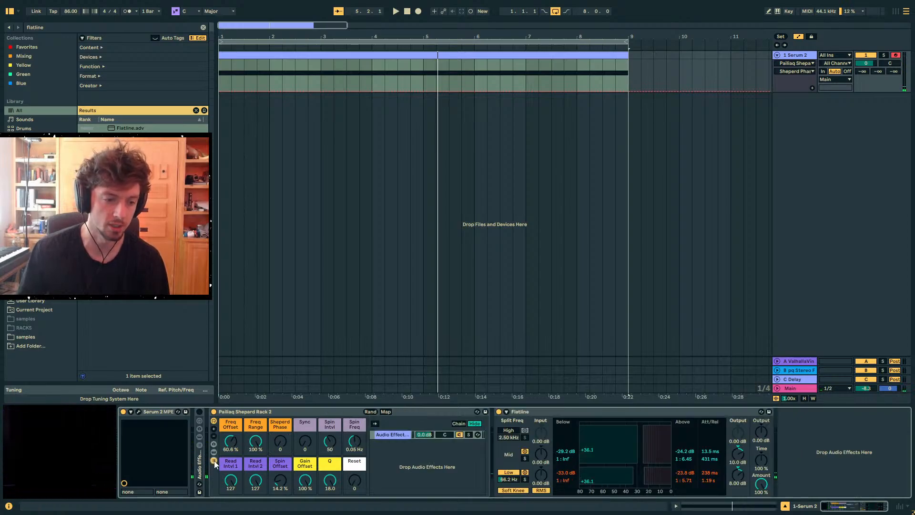
{"action": "left_click", "coordinate": [395, 434]}
{"action": "double_click", "coordinate": [499, 460]}
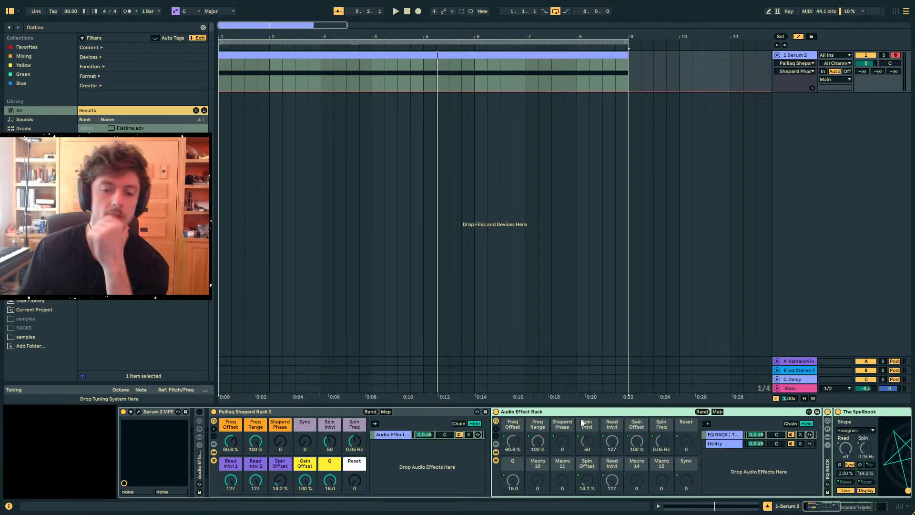
{"action": "double_click", "coordinate": [828, 469]}
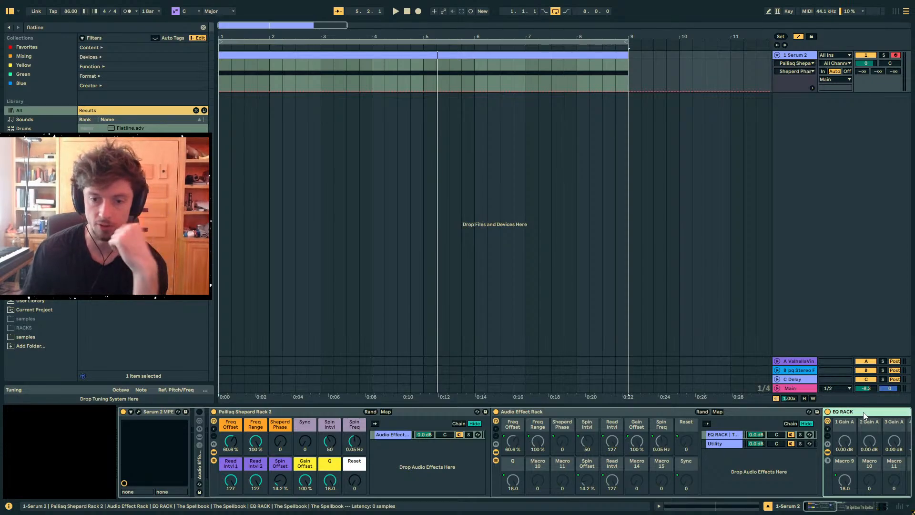
{"action": "left_click", "coordinate": [865, 415]}
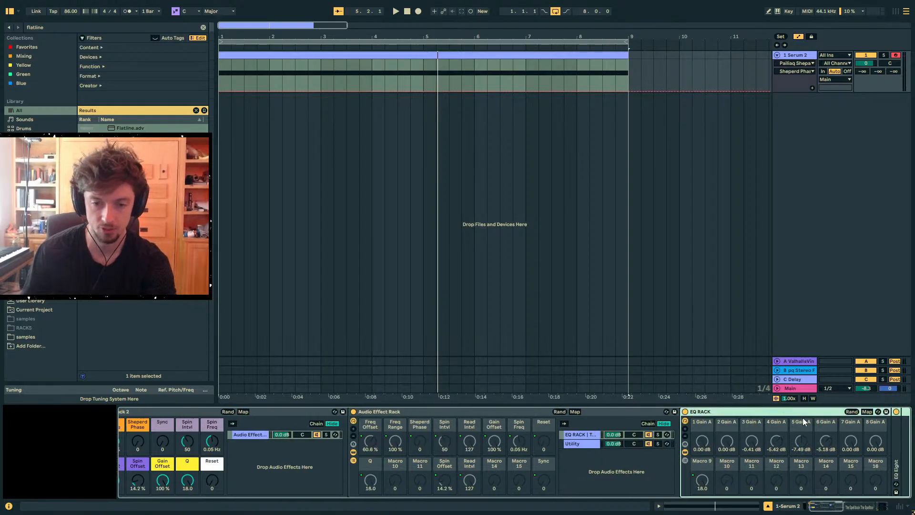
Unfold the EQ Eight inside EQ RACK and watch its enlarged spectrum display during playback
{"action": "double_click", "coordinate": [891, 450]}
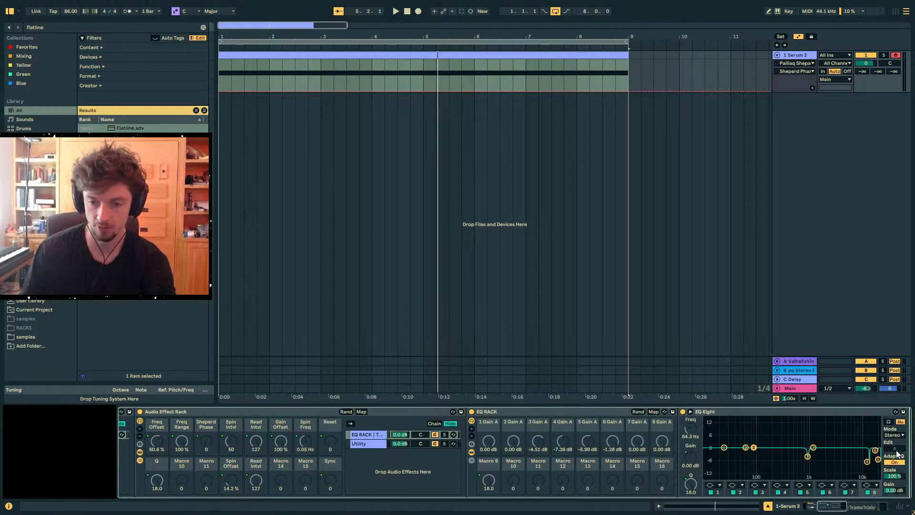
{"action": "key", "text": "space"}
{"action": "left_click", "coordinate": [691, 411]}
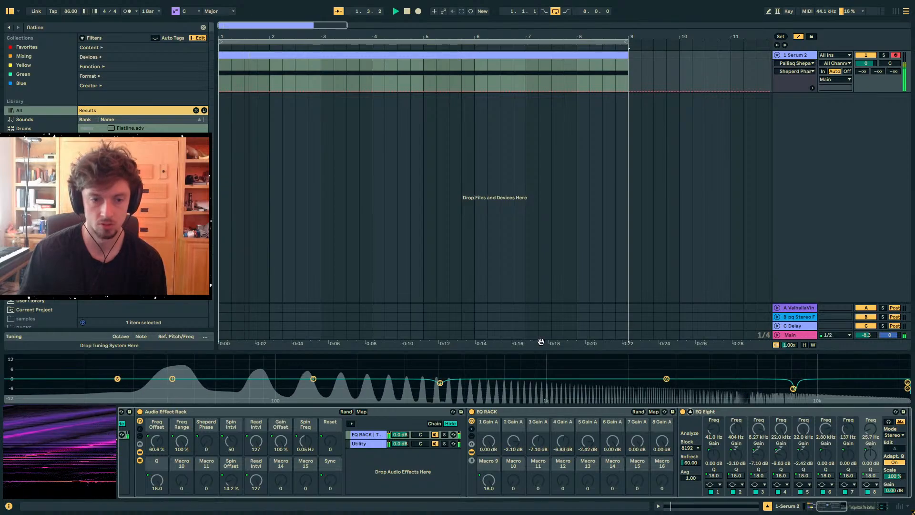
{"action": "left_click", "coordinate": [193, 413]}
{"action": "left_click", "coordinate": [127, 413]}
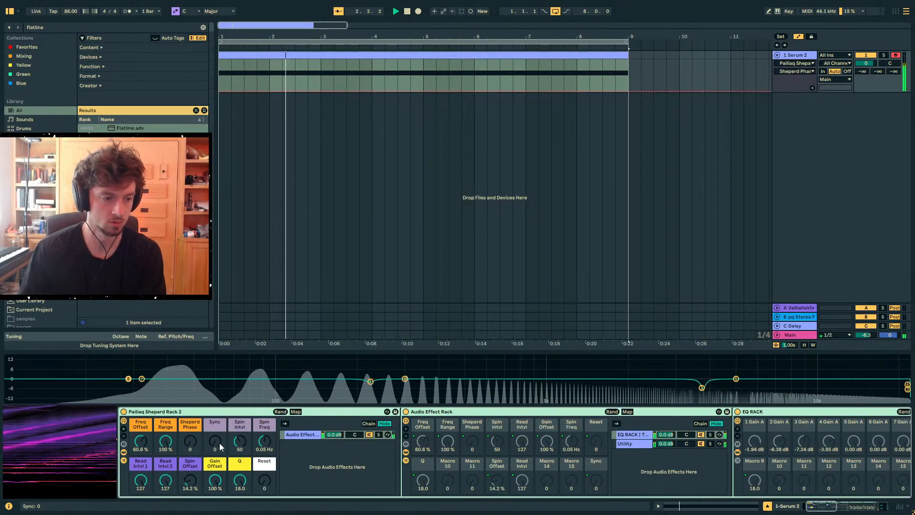
Set the Shepard rack's Sheperd Phase to 31 and Spin Offset to 19.7%, and fold its nested Audio Effect Rack
{"action": "left_click_drag", "start_coordinate": [190, 442], "coordinate": [190, 427]}
{"action": "mouse_move", "coordinate": [191, 480]}
{"action": "left_mouse_down"}
{"action": "mouse_move", "coordinate": [192, 454]}
{"action": "mouse_move", "coordinate": [192, 477]}
{"action": "left_mouse_up"}
{"action": "double_click", "coordinate": [455, 411]}
Search the browser for lfo, add an LFO after the folded Flatline device, and group it into an Audio Effect Rack
{"action": "left_click", "coordinate": [55, 24]}
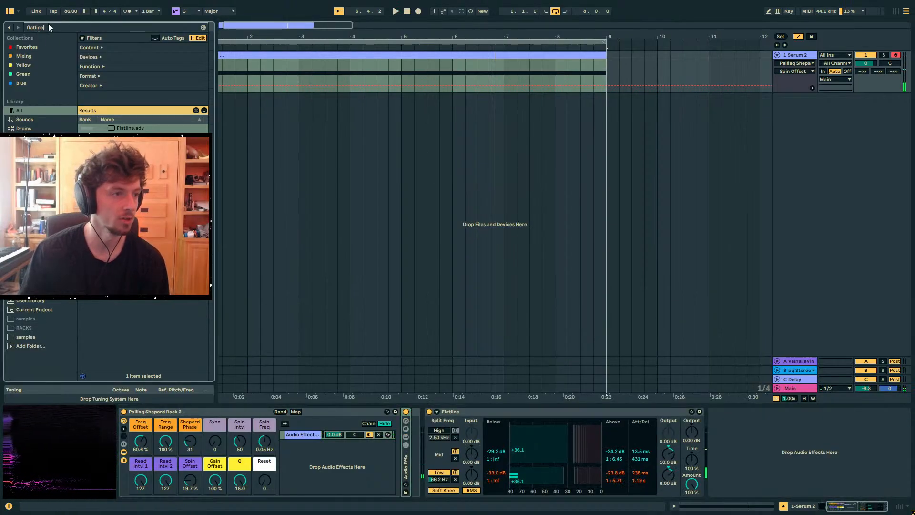
{"action": "key", "text": "BackSpace"}
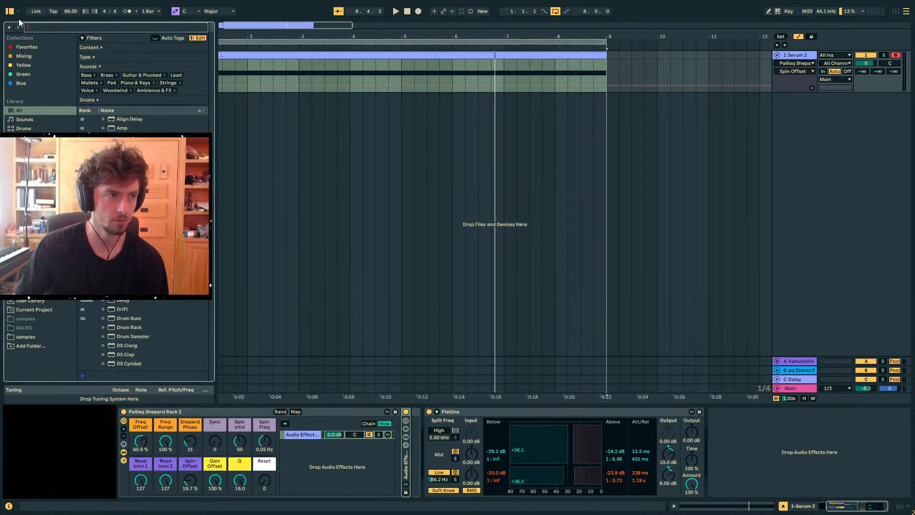
{"action": "type", "text": "lfo"}
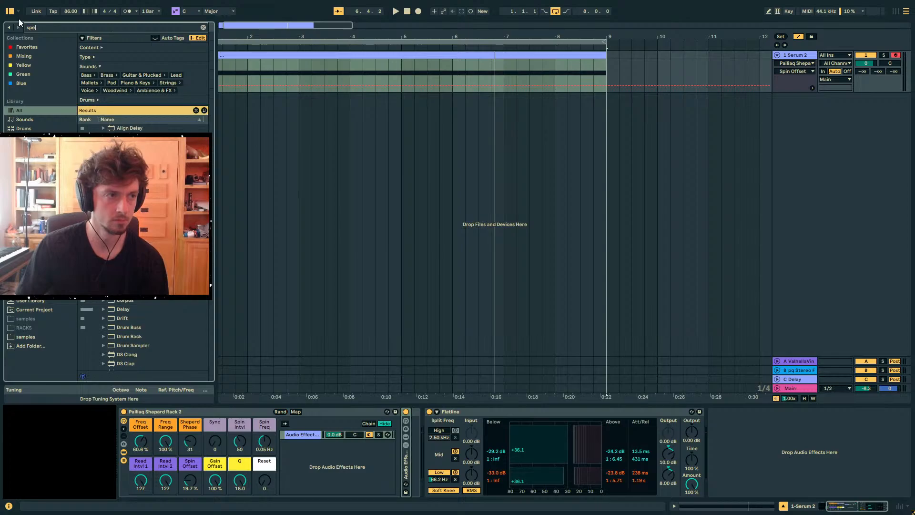
{"action": "left_click", "coordinate": [128, 128]}
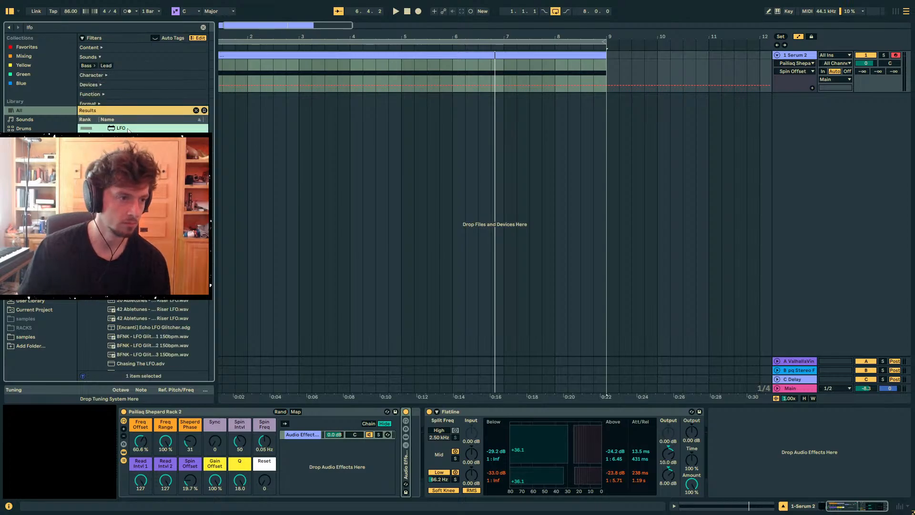
{"action": "double_click", "coordinate": [459, 411]}
{"action": "left_click", "coordinate": [458, 411]}
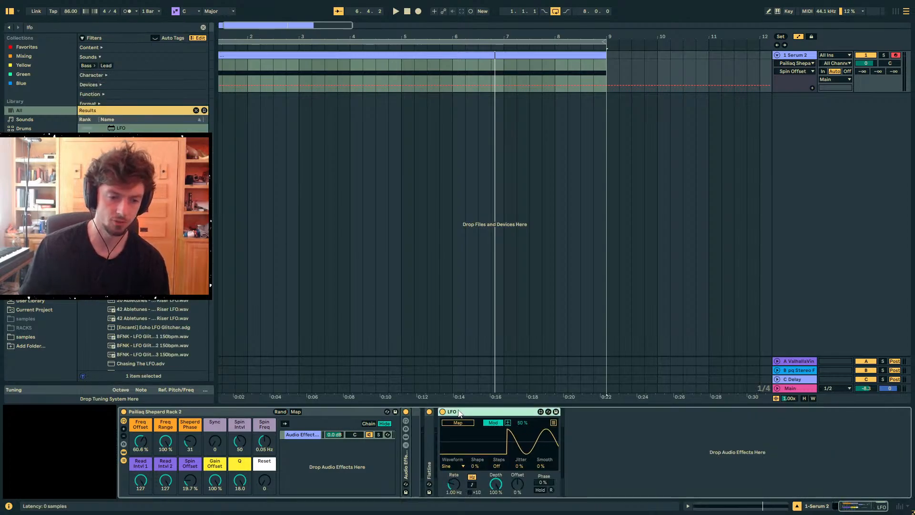
{"action": "key", "text": "ctrl+g"}
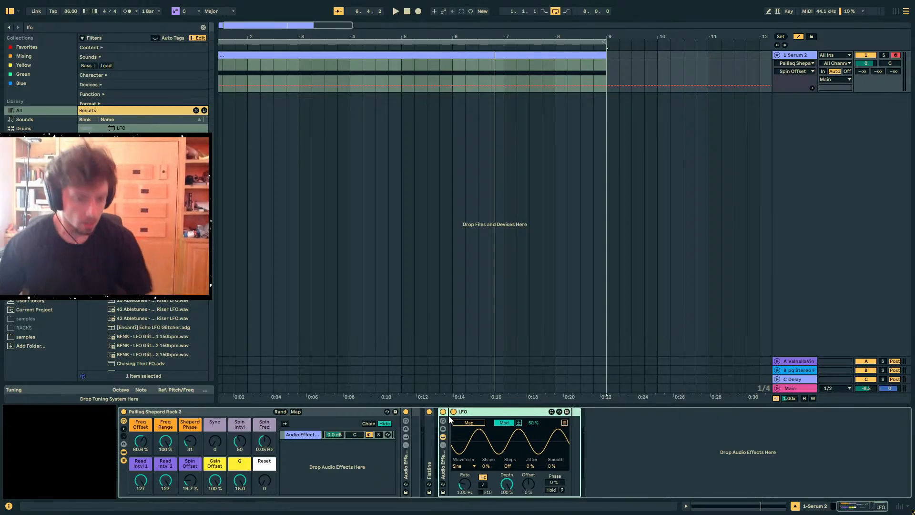
Map the LFO to the Shepard rack's Sheperd Phase macro and set its Rate to 3.67 Hz during playback
{"action": "left_click", "coordinate": [470, 423]}
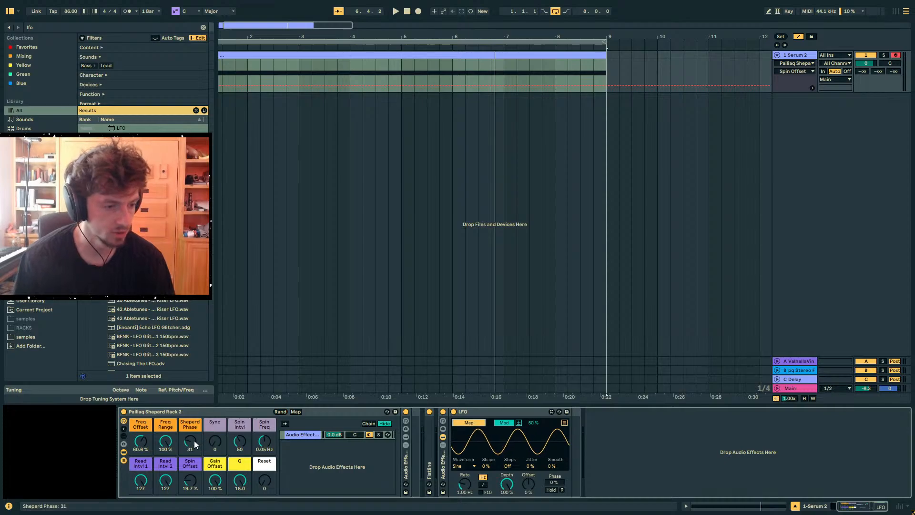
{"action": "key", "text": "space"}
{"action": "left_click_drag", "start_coordinate": [471, 485], "coordinate": [471, 469]}
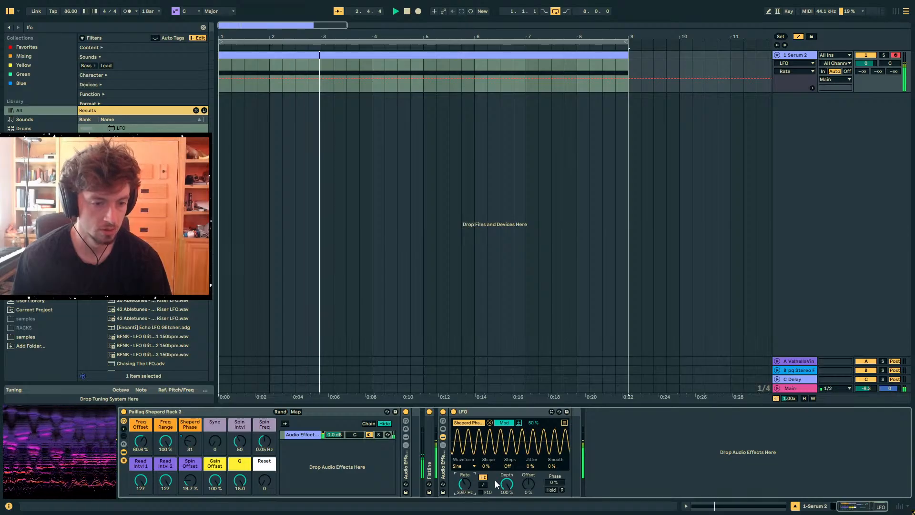
Try duplicating the LFO, unfold the new rack's macro controls, and delete the duplicate
{"action": "left_click", "coordinate": [519, 423]}
{"action": "key", "text": "ctrl+d"}
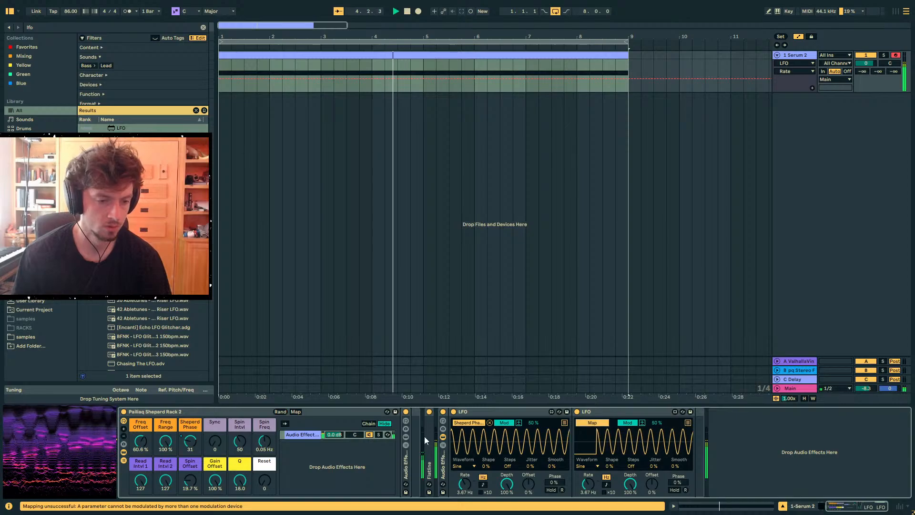
{"action": "double_click", "coordinate": [443, 465]}
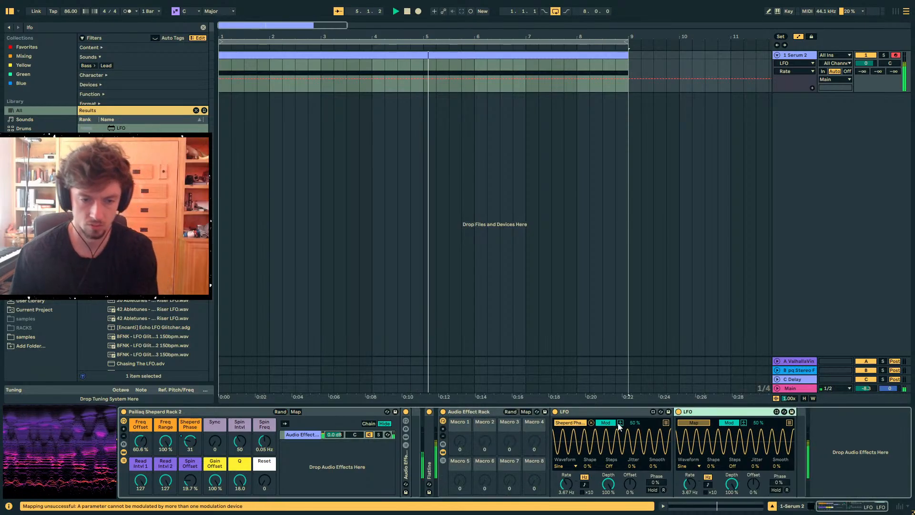
{"action": "key", "text": "Delete"}
Map the LFO's Rate, Depth and Offset to Macros 1, 2 and 3 of its rack, stopping playback
{"action": "left_click", "coordinate": [526, 411]}
{"action": "left_click", "coordinate": [459, 450]}
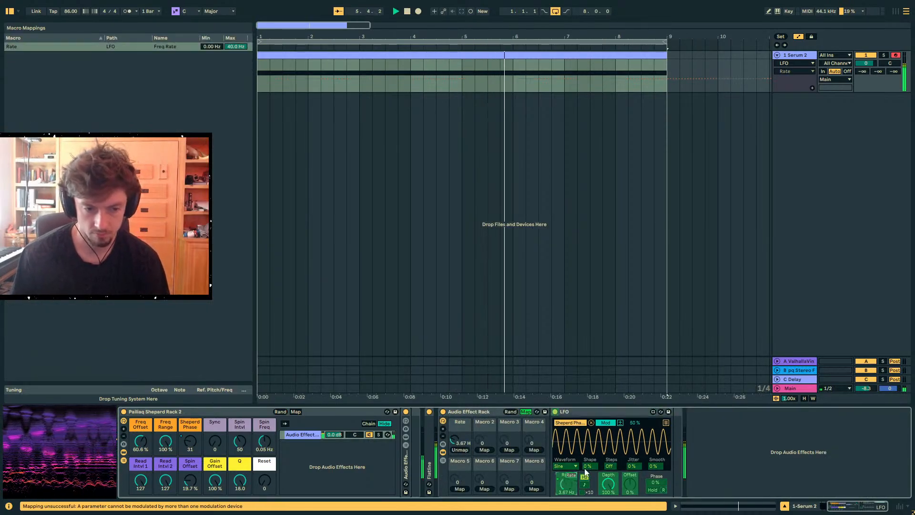
{"action": "left_click", "coordinate": [484, 450]}
{"action": "key", "text": "space"}
{"action": "left_click", "coordinate": [629, 484]}
{"action": "left_click", "coordinate": [510, 450]}
Map the LFO's Smooth to Macro 4, Shape to Macro 5 and Steps to Macro 8, and leave macro mapping
{"action": "left_click", "coordinate": [654, 467]}
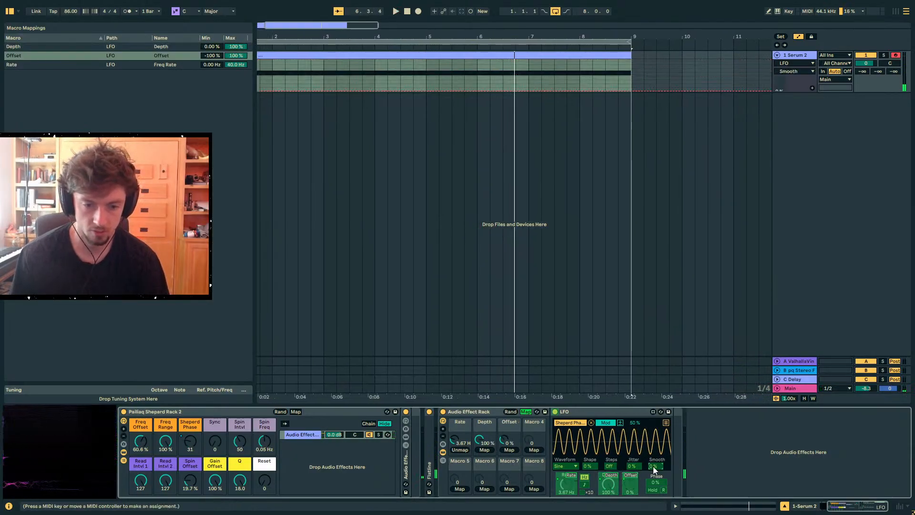
{"action": "left_click", "coordinate": [532, 450]}
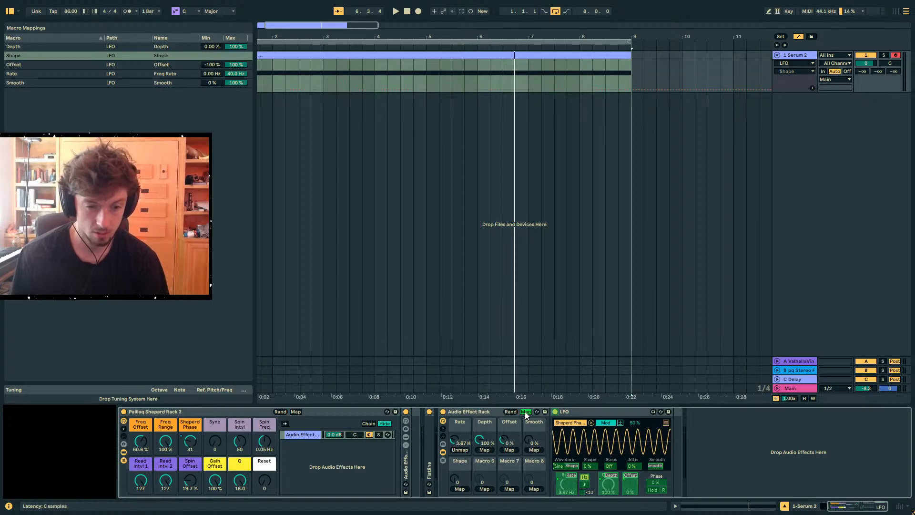
{"action": "left_click", "coordinate": [609, 466]}
{"action": "left_click", "coordinate": [529, 491]}
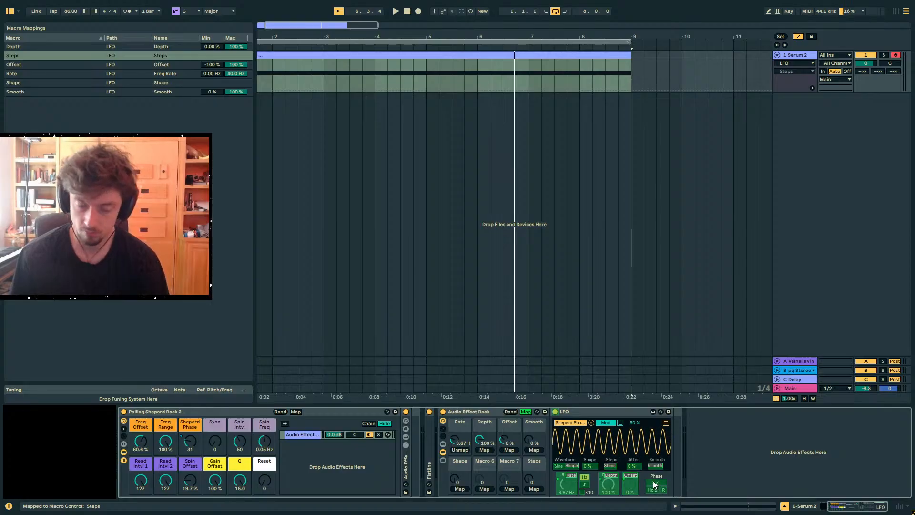
{"action": "left_click", "coordinate": [524, 412]}
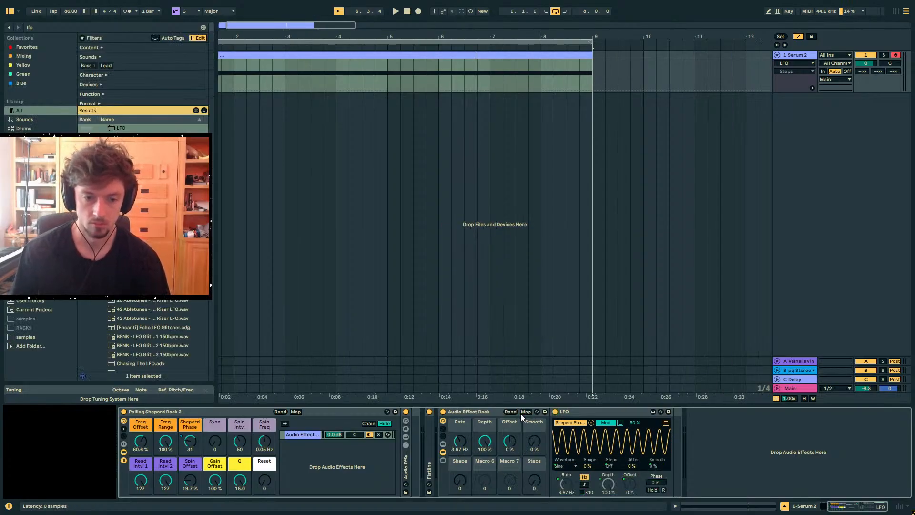
Duplicate the macro-mapped LFO, set the copy's Phase to 13% and map it to Spin Offset during playback
{"action": "left_click", "coordinate": [584, 411]}
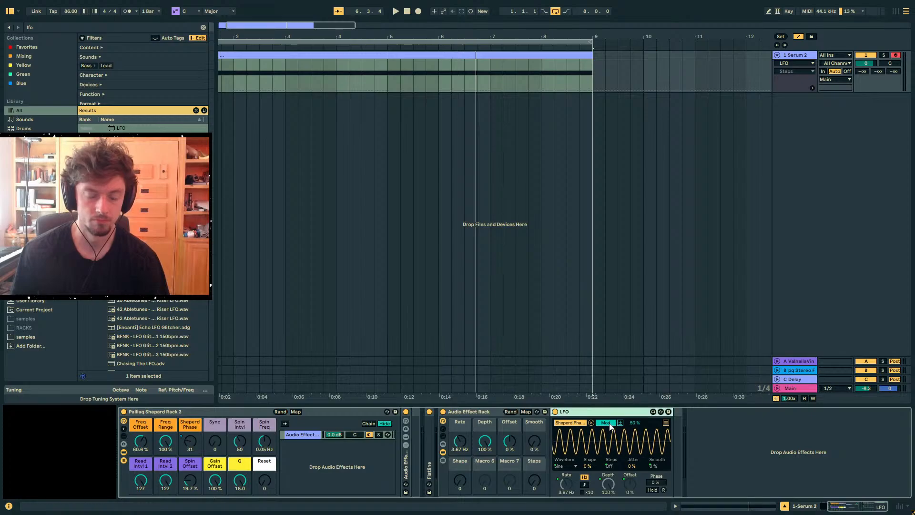
{"action": "key", "text": "ctrl+d"}
{"action": "left_click", "coordinate": [780, 483]}
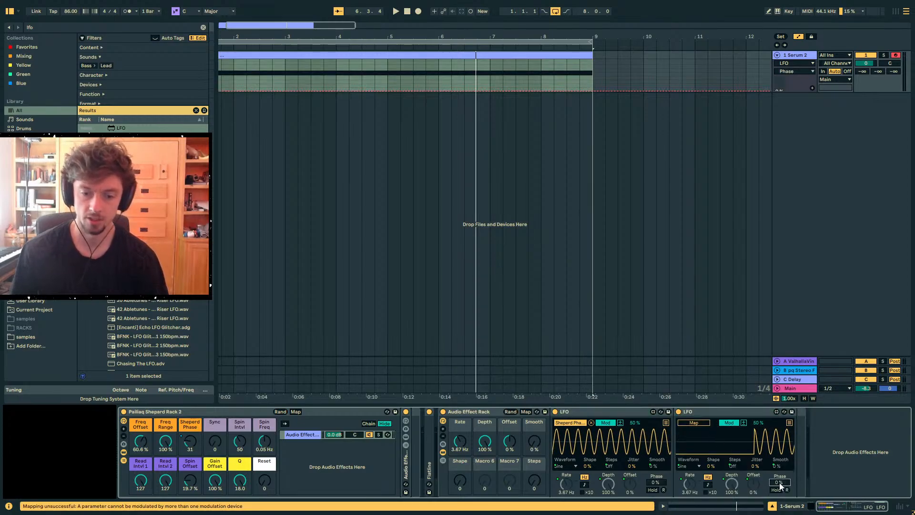
{"action": "left_click_drag", "start_coordinate": [780, 483], "coordinate": [780, 476]}
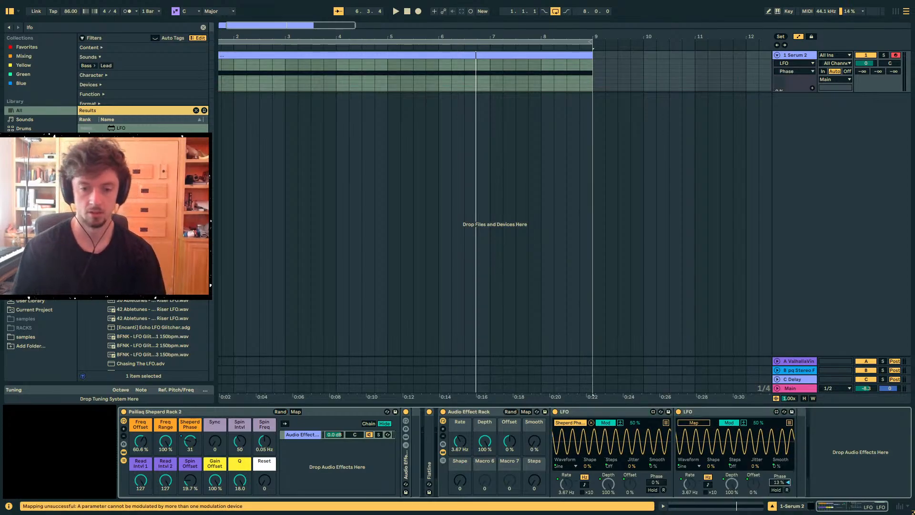
{"action": "key", "text": "space"}
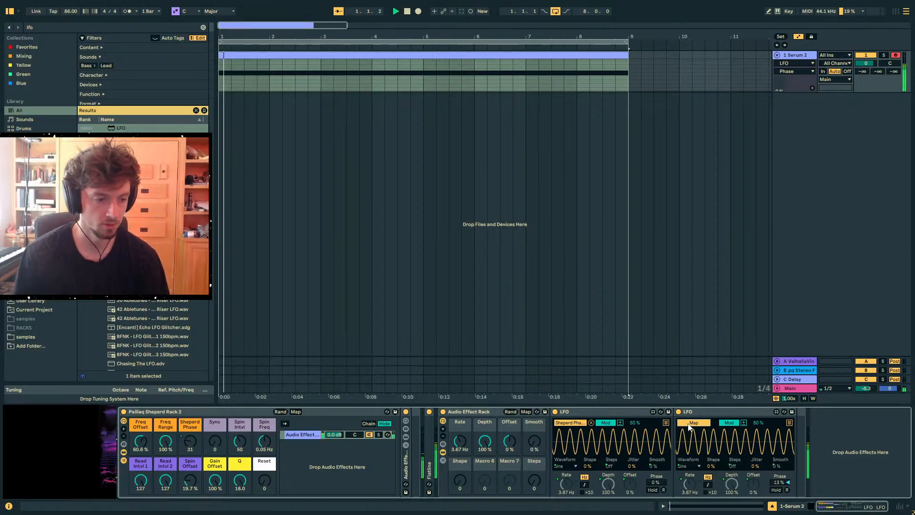
{"action": "left_click", "coordinate": [193, 480]}
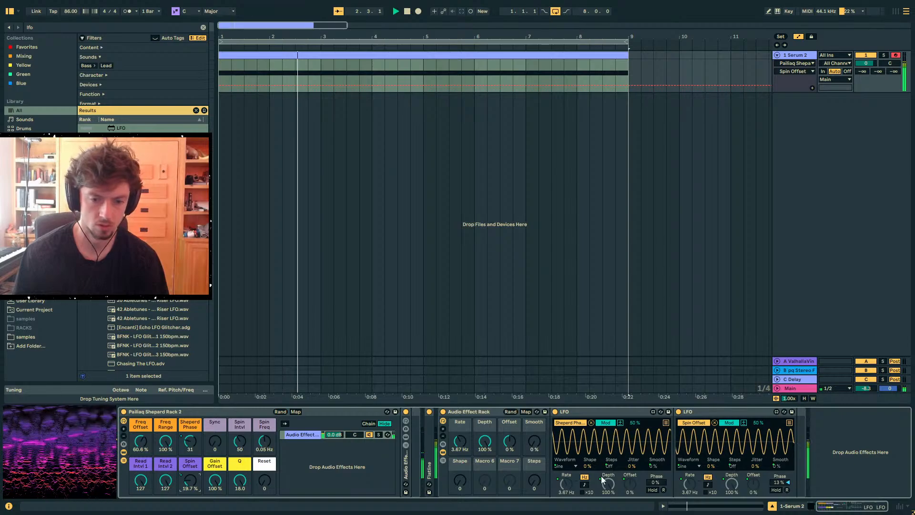
Set the LFO rack's Shape to 47, Depth to 3.15% and Rate to 16.4 Hz, checking the EQ movement
{"action": "left_click_drag", "start_coordinate": [460, 480], "coordinate": [485, 484]}
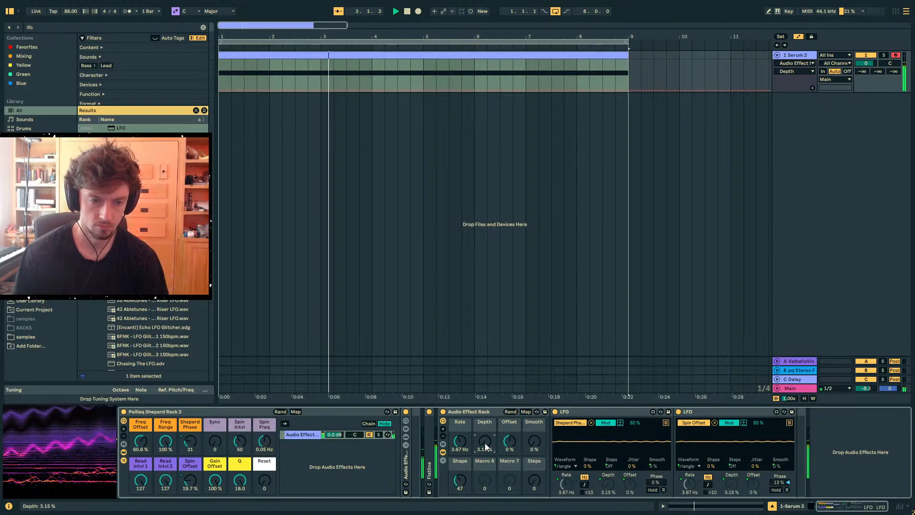
{"action": "double_click", "coordinate": [407, 459]}
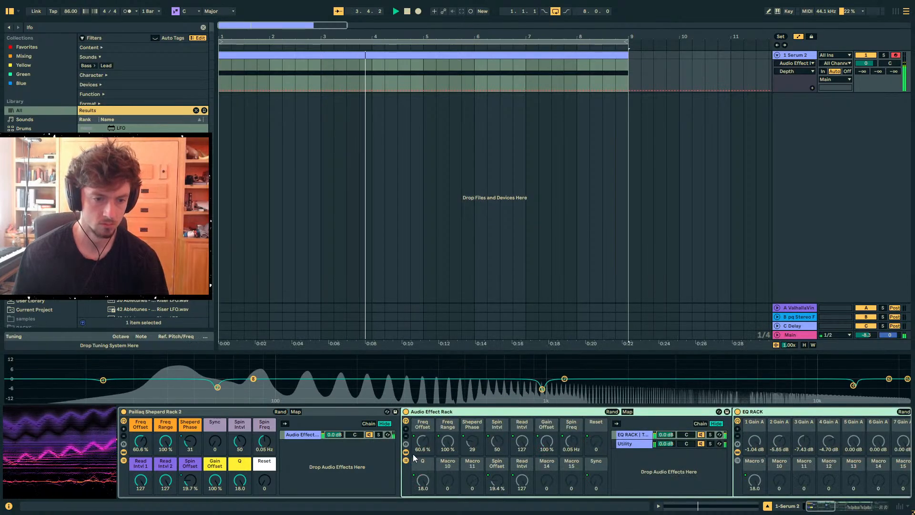
{"action": "double_click", "coordinate": [433, 413]}
{"action": "left_click_drag", "start_coordinate": [460, 442], "coordinate": [460, 440]}
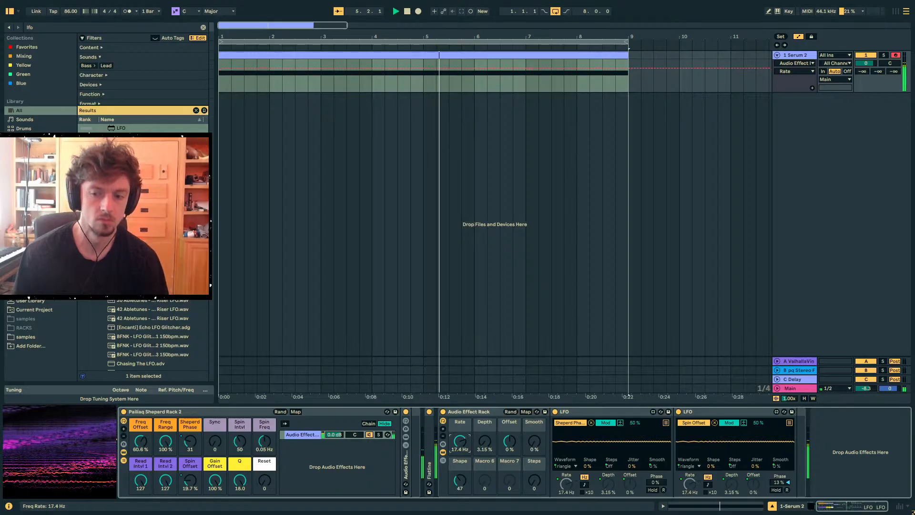
{"action": "left_click", "coordinate": [877, 71]}
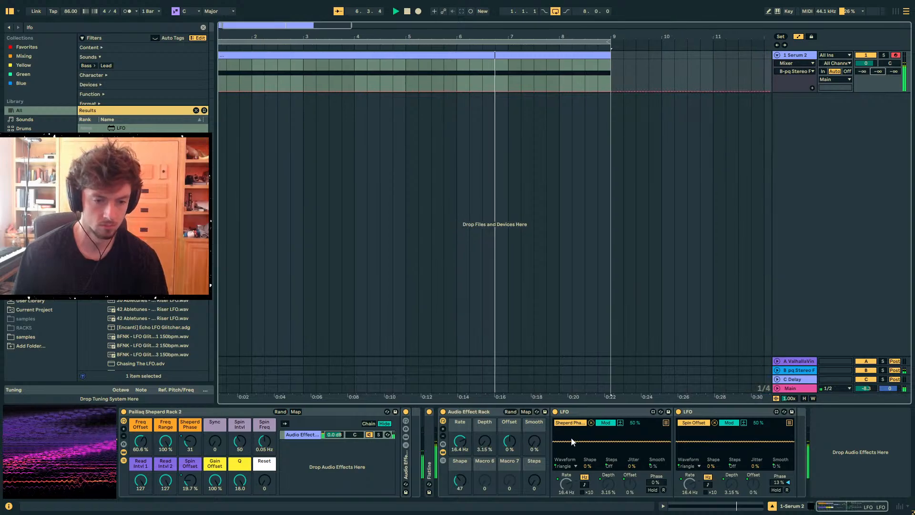
Unmap the first LFO from Sheperd Phase and set the LFO rack's Rate to 36.7 Hz and Depth to 4.72%
{"action": "left_click", "coordinate": [591, 422]}
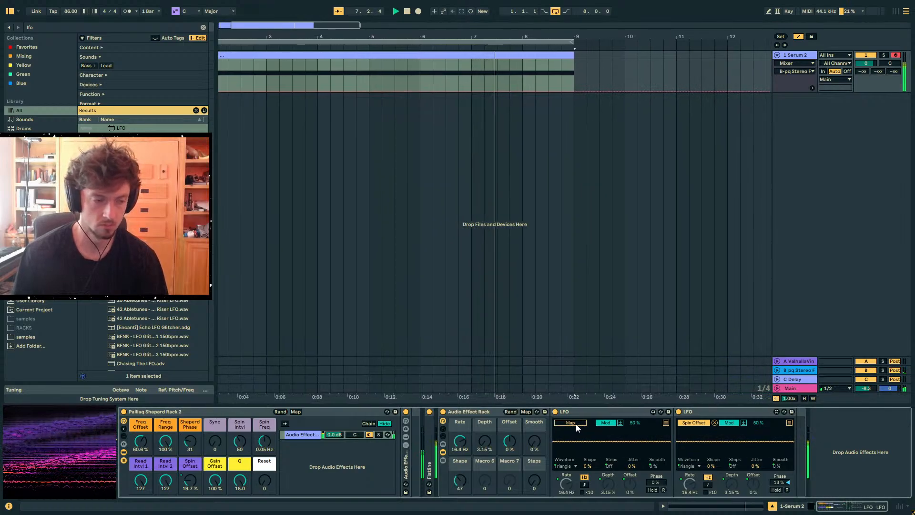
{"action": "left_click", "coordinate": [571, 422]}
{"action": "left_click", "coordinate": [484, 441]}
{"action": "left_click_drag", "start_coordinate": [493, 442], "coordinate": [493, 438]}
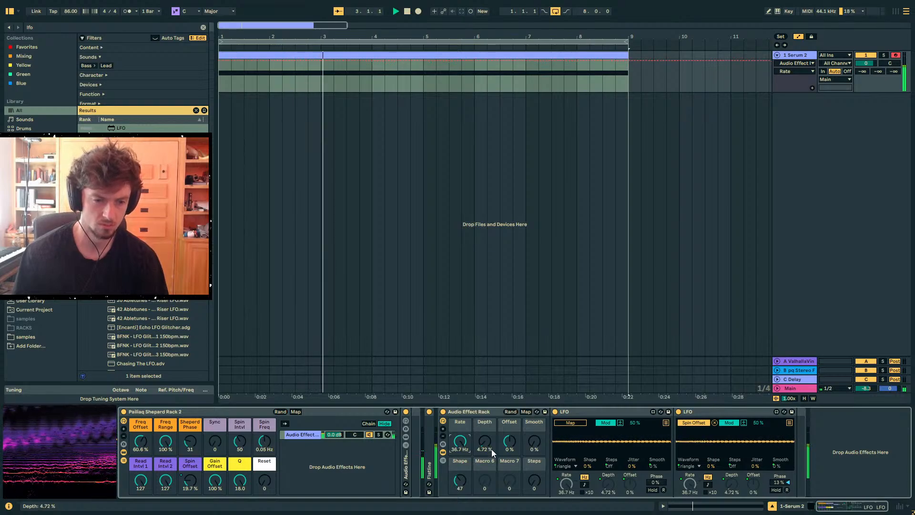
Stop playback, unfold the Shepard rack's nested Audio Effect Rack, and examine its chain of EQ RACK and Spellbook devices while folding them
{"action": "double_click", "coordinate": [406, 462]}
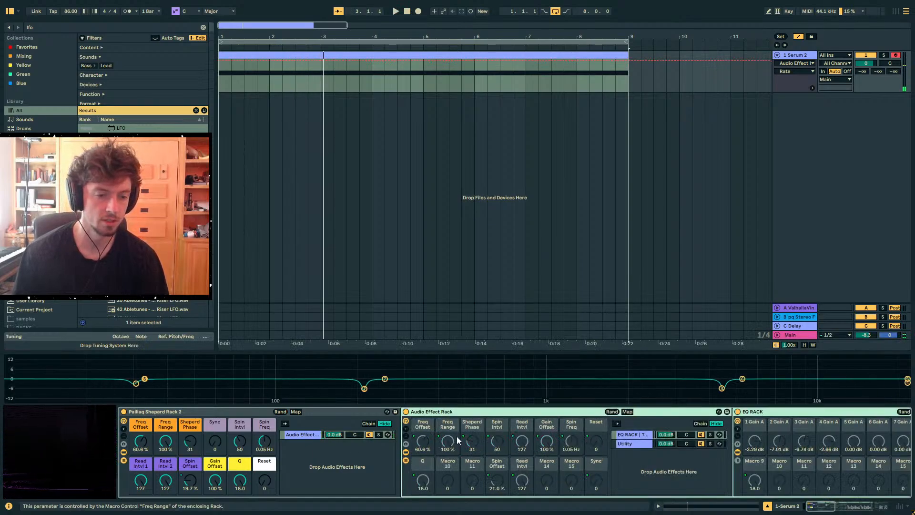
{"action": "double_click", "coordinate": [519, 416]}
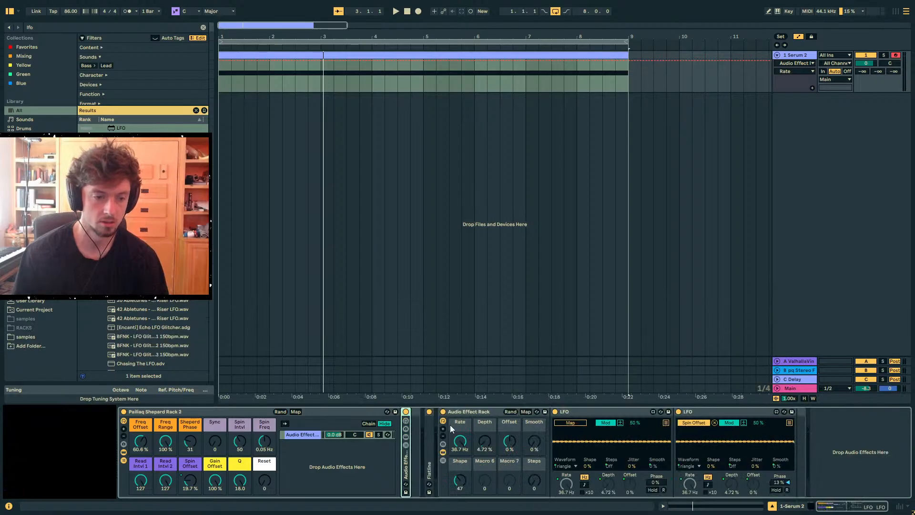
{"action": "double_click", "coordinate": [408, 458]}
{"action": "double_click", "coordinate": [755, 411]}
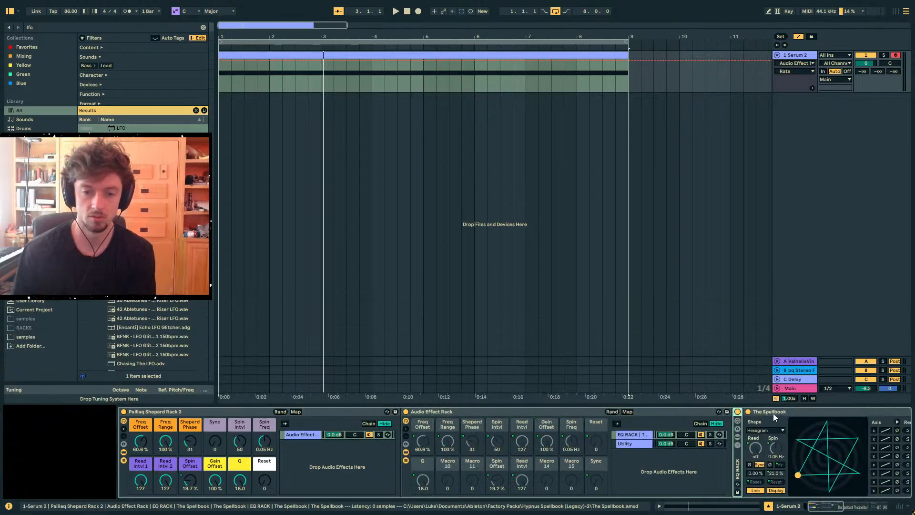
{"action": "key", "text": "Right"}
{"action": "key", "text": "Right"}
{"action": "key", "text": "Right"}
{"action": "double_click", "coordinate": [436, 416]}
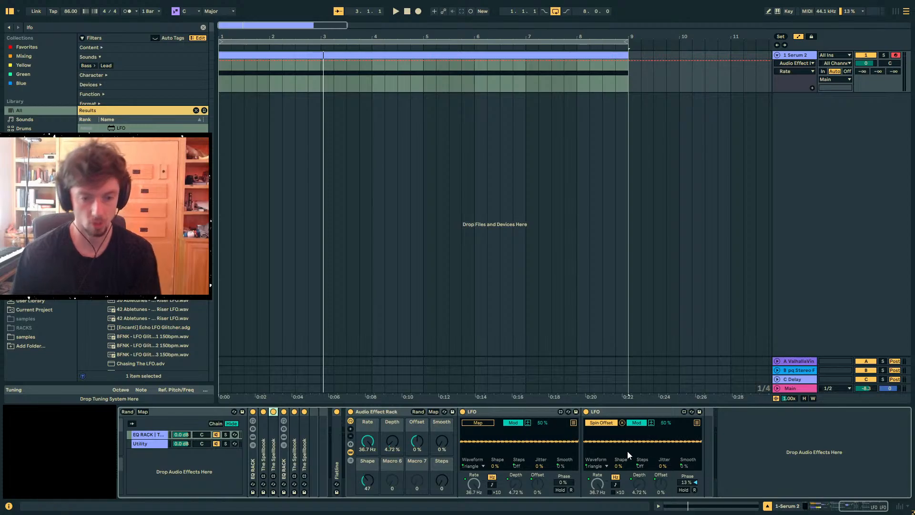
Set the LFO rack's Depth to 9.45% during playback and briefly open the second EQ RACK to check it
{"action": "key", "text": "space"}
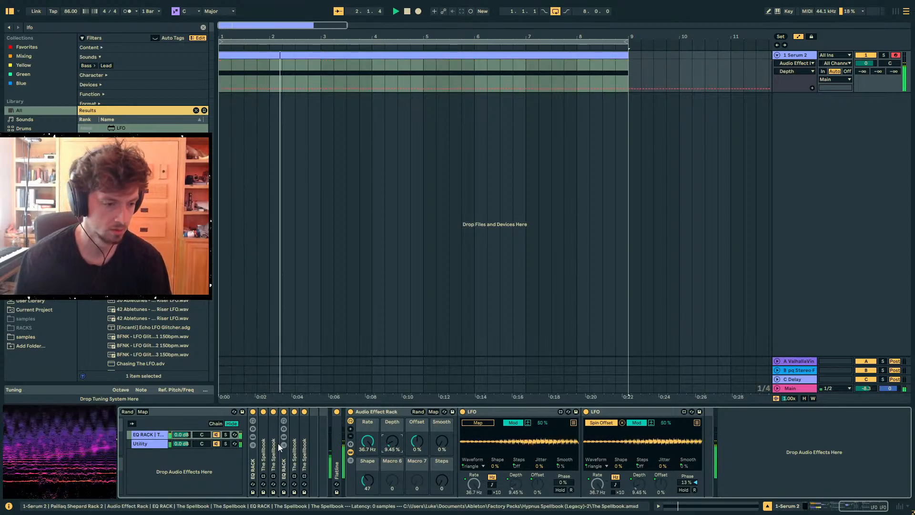
{"action": "double_click", "coordinate": [282, 455]}
{"action": "double_click", "coordinate": [357, 411]}
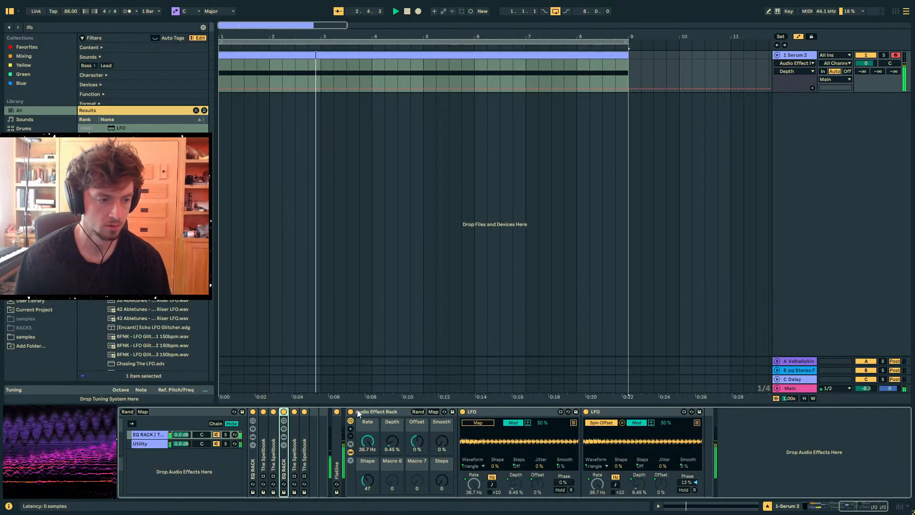
Restart playback and try the LFO rack with Depth at 92.9%, Offset at 100% and Rate at 1.39 Hz
{"action": "key", "text": "space"}
{"action": "left_click_drag", "start_coordinate": [368, 441], "coordinate": [367, 478]}
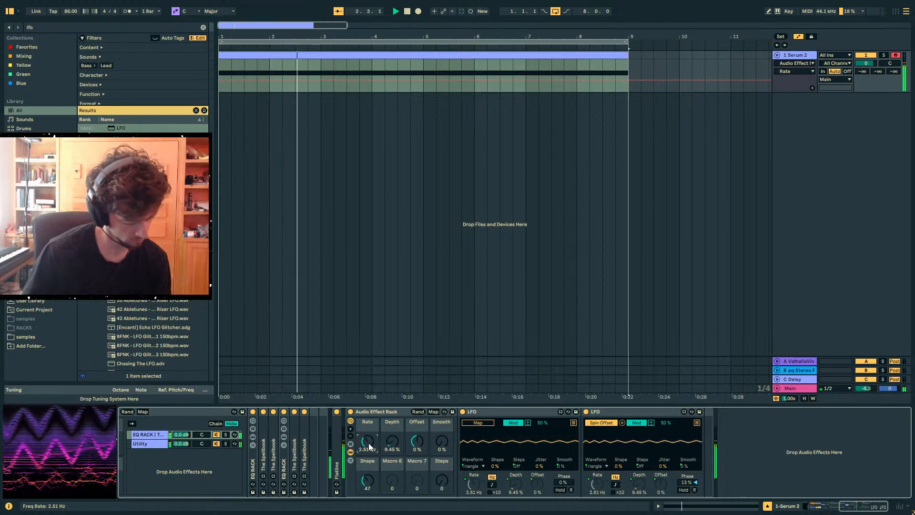
{"action": "left_click_drag", "start_coordinate": [401, 443], "coordinate": [417, 408]}
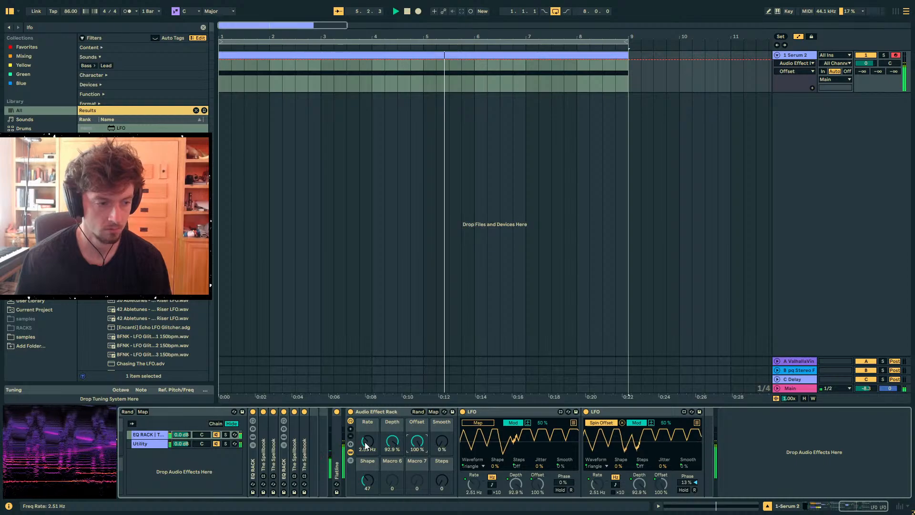
{"action": "mouse_move", "coordinate": [366, 442]}
{"action": "left_mouse_down"}
{"action": "mouse_move", "coordinate": [367, 428]}
{"action": "mouse_move", "coordinate": [367, 450]}
{"action": "left_mouse_up"}
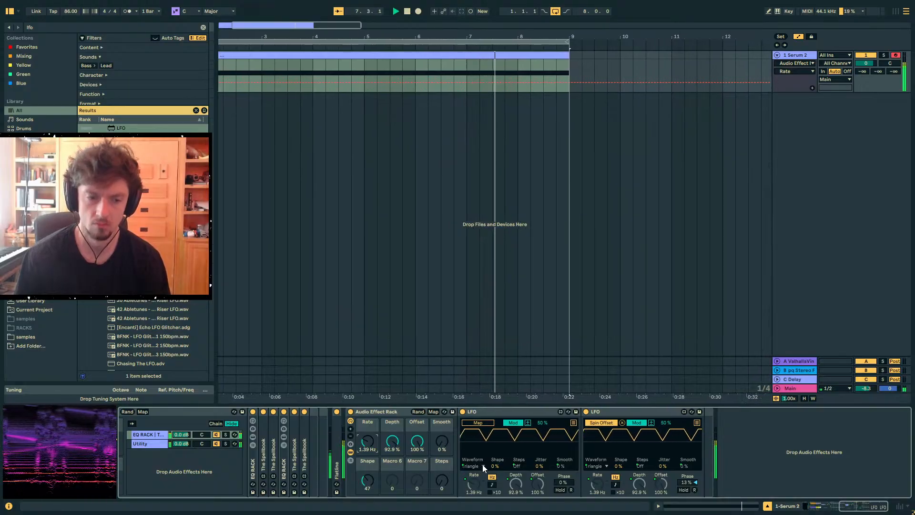
Set the LFO rack's Depth to 100%, Offset to 0%, Rate to 0.78 Hz, Shape to 0 and Steps to 118
{"action": "left_click_drag", "start_coordinate": [368, 471], "coordinate": [368, 431]}
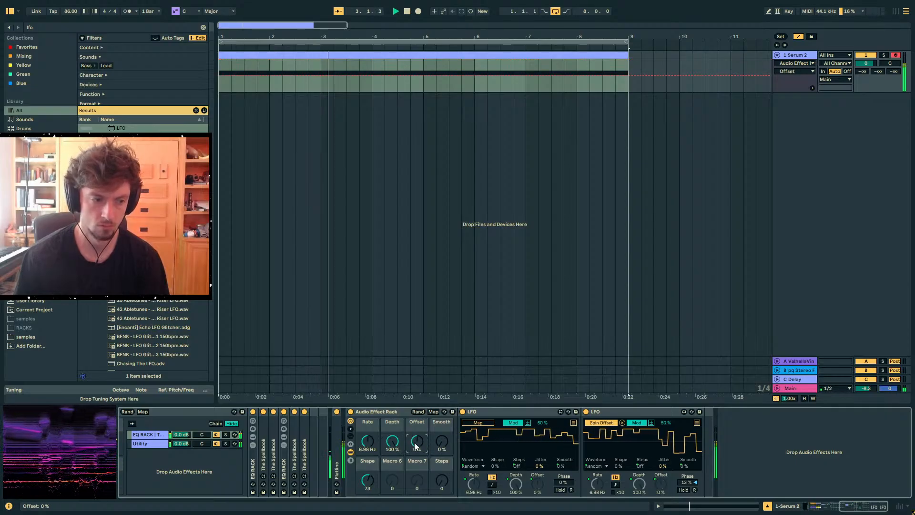
{"action": "mouse_move", "coordinate": [444, 442]}
{"action": "left_mouse_down"}
{"action": "mouse_move", "coordinate": [444, 417]}
{"action": "mouse_move", "coordinate": [444, 443]}
{"action": "left_mouse_up"}
{"action": "left_click_drag", "start_coordinate": [431, 485], "coordinate": [431, 453]}
{"action": "double_click", "coordinate": [365, 483]}
{"action": "left_click_drag", "start_coordinate": [442, 486], "coordinate": [443, 478]}
{"action": "left_click_drag", "start_coordinate": [368, 442], "coordinate": [367, 455]}
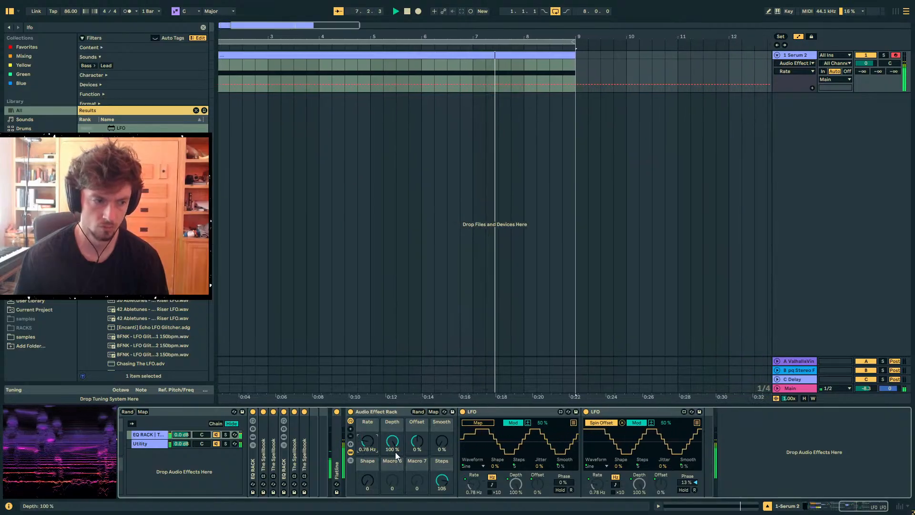
{"action": "left_click_drag", "start_coordinate": [442, 482], "coordinate": [442, 477]}
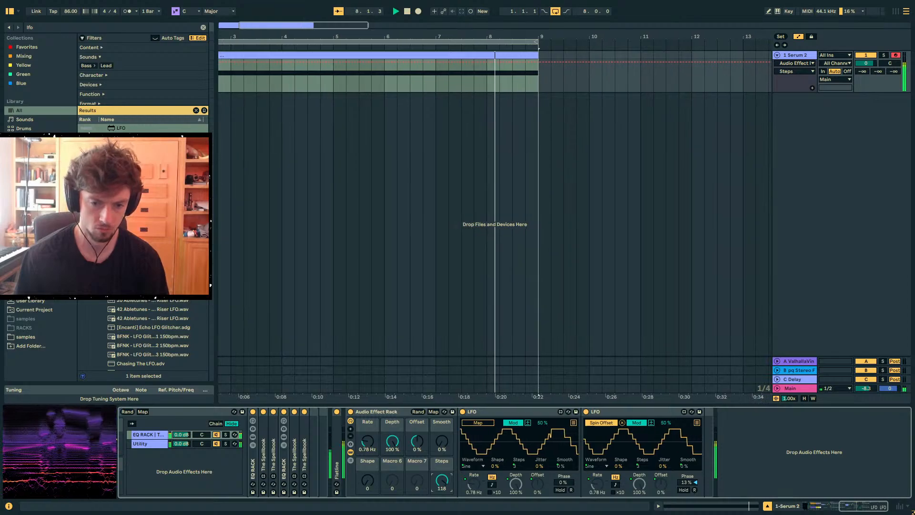
Fold the nested rack inside Pailiaq Shepard Rack 2 and map the first LFO to the Spin Freq macro
{"action": "left_click", "coordinate": [199, 412]}
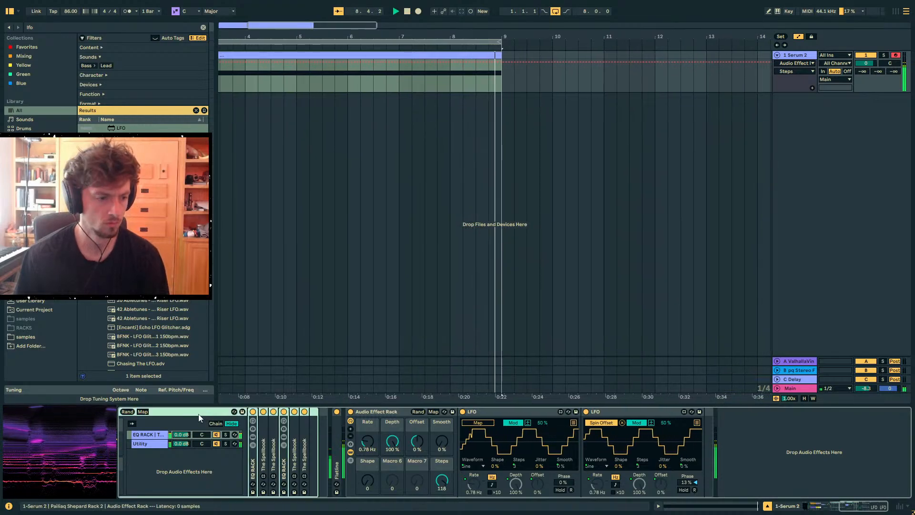
{"action": "left_click", "coordinate": [324, 425]}
{"action": "double_click", "coordinate": [440, 413]}
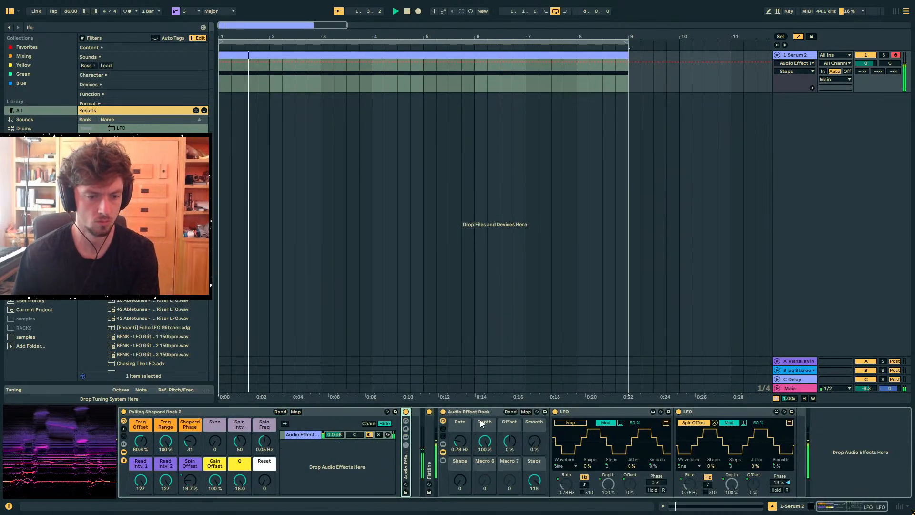
{"action": "left_click", "coordinate": [569, 425]}
{"action": "left_click", "coordinate": [264, 443]}
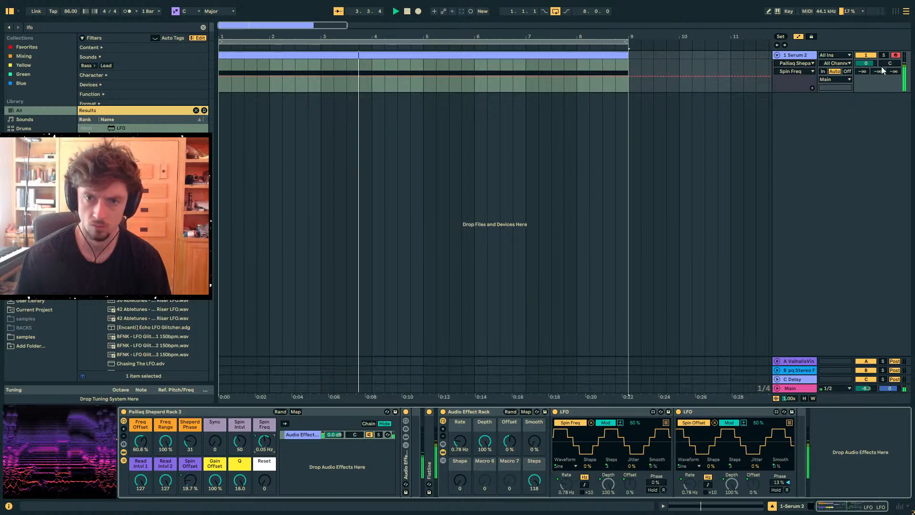
Reset the Main track's volume to 0 and set the LFO rack's Shape to 44
{"action": "double_click", "coordinate": [867, 389]}
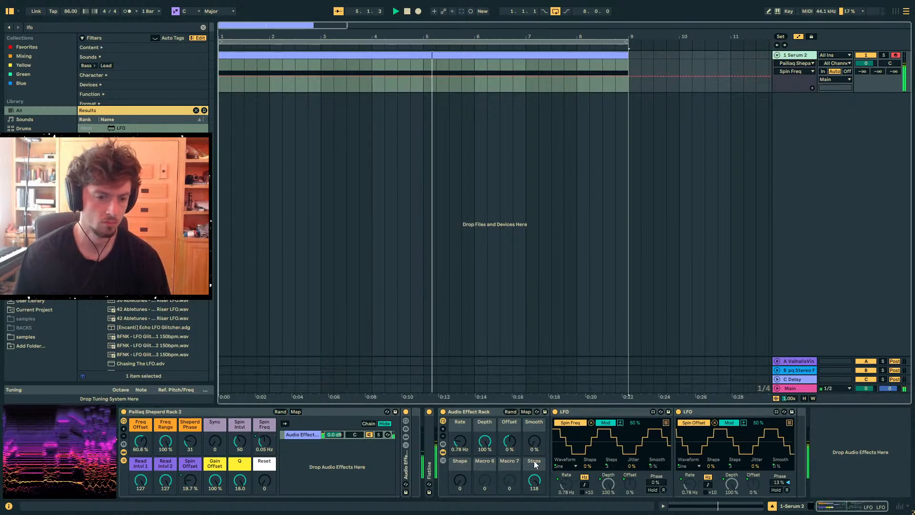
{"action": "left_click_drag", "start_coordinate": [460, 482], "coordinate": [459, 462]}
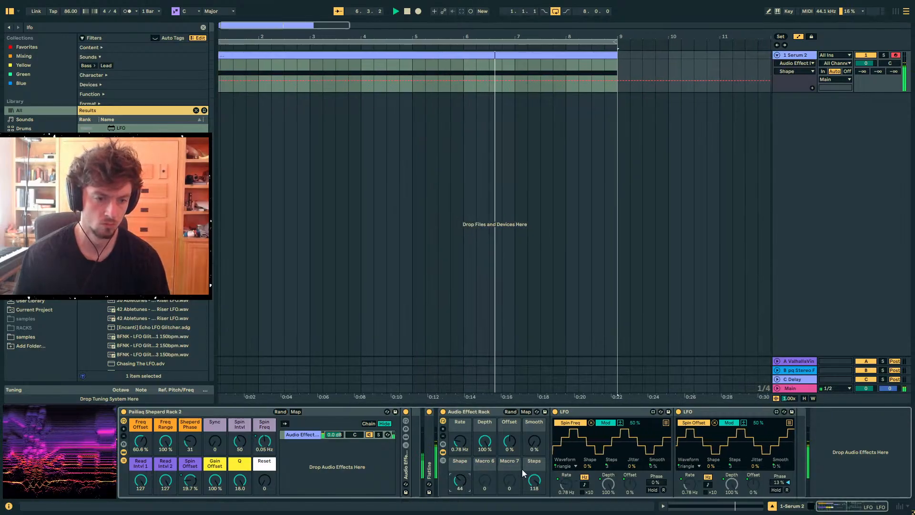
Compare Remote and Mod modulation on the first LFO, adjusting the Mod amount, and leave it on Remote
{"action": "left_click", "coordinate": [606, 422]}
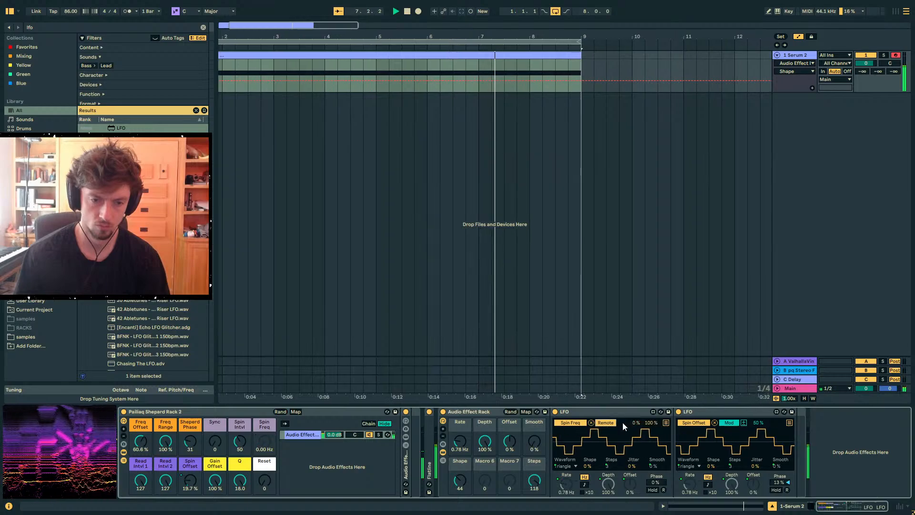
{"action": "left_click", "coordinate": [605, 423]}
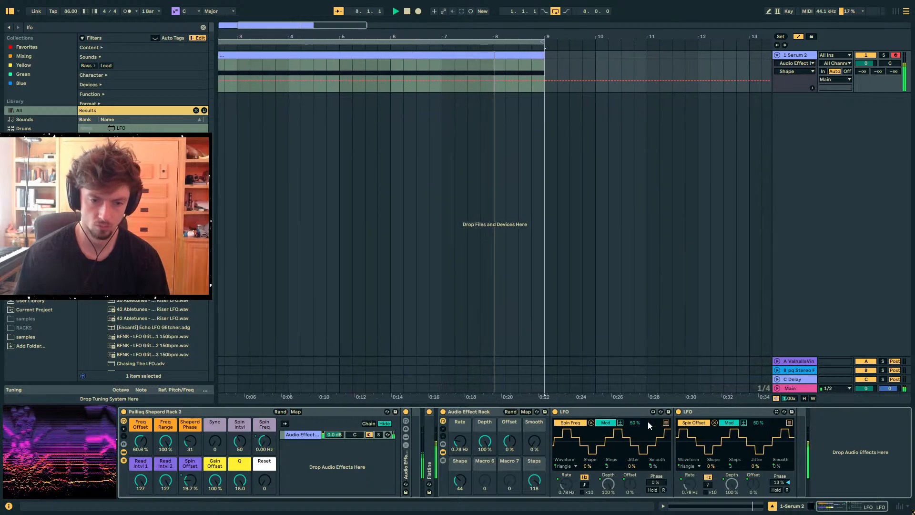
{"action": "left_click_drag", "start_coordinate": [633, 423], "coordinate": [634, 380]}
{"action": "left_click", "coordinate": [620, 423]}
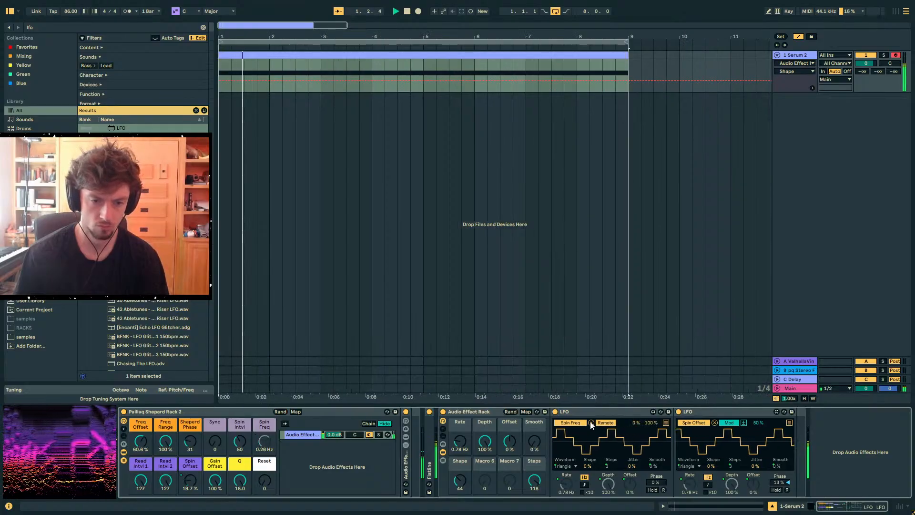
Remap the first LFO from Spin Freq to Freq Offset and set Spin Freq to 0.04 Hz, Sync to 56 and Sheperd Phase to 96
{"action": "left_click_drag", "start_coordinate": [260, 443], "coordinate": [261, 429]}
{"action": "left_click_drag", "start_coordinate": [190, 442], "coordinate": [190, 414]}
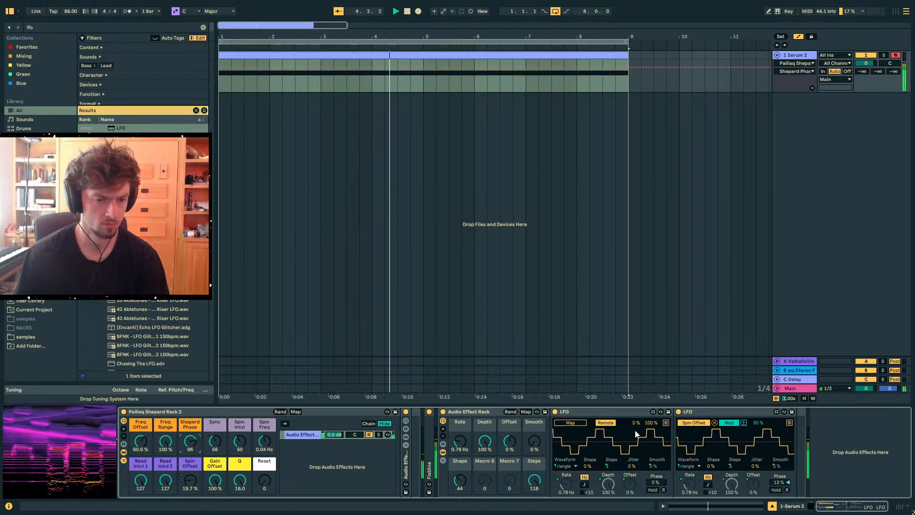
{"action": "left_click", "coordinate": [142, 448]}
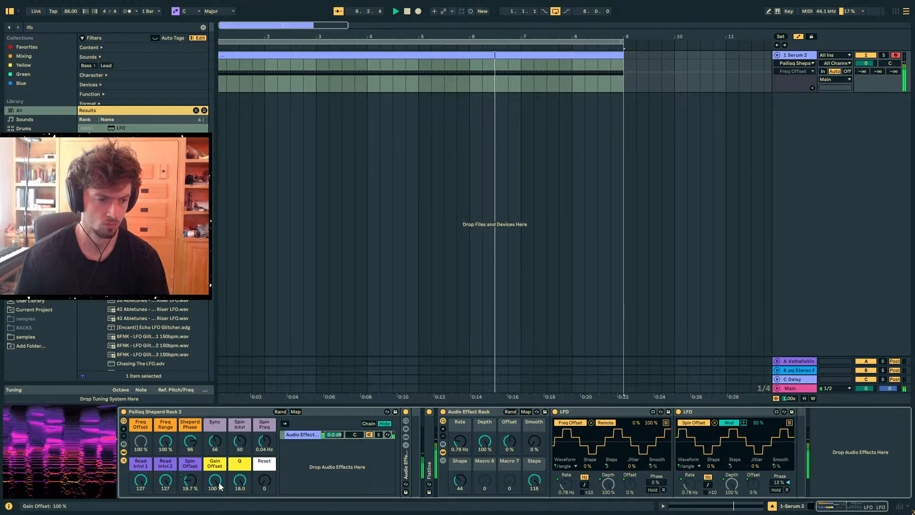
Try Gain Offset at 0%, restore it to 100%, set Sync to 0 and Spin Freq to 0.00 Hz, and raise send A to -8.4
{"action": "left_click_drag", "start_coordinate": [217, 483], "coordinate": [218, 514]}
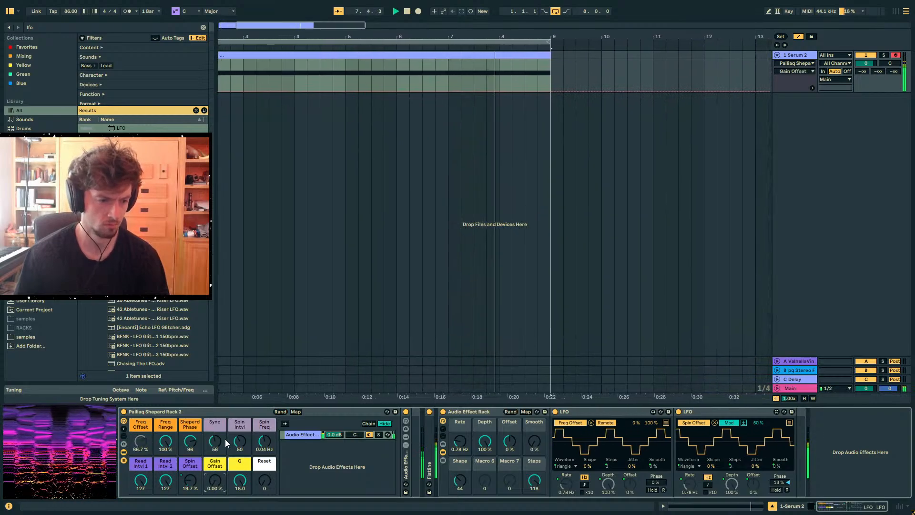
{"action": "left_click_drag", "start_coordinate": [210, 442], "coordinate": [209, 470]}
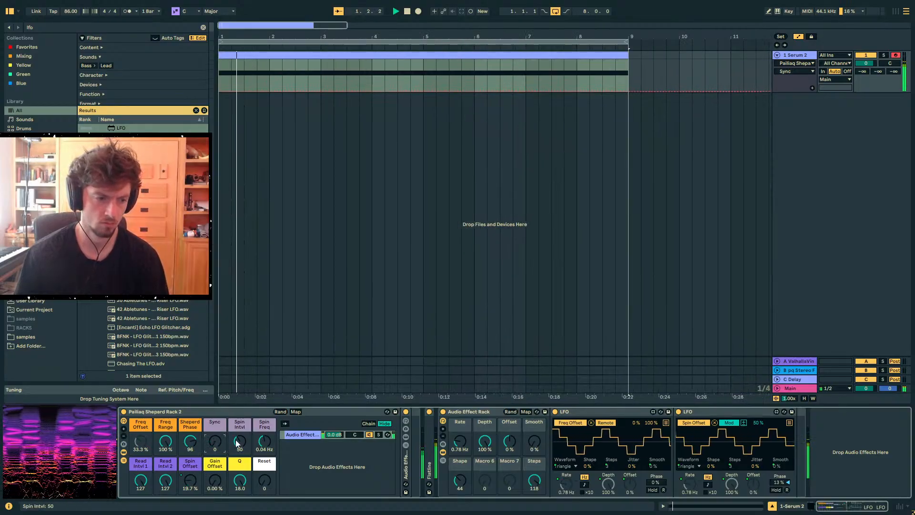
{"action": "left_click_drag", "start_coordinate": [264, 441], "coordinate": [264, 427]}
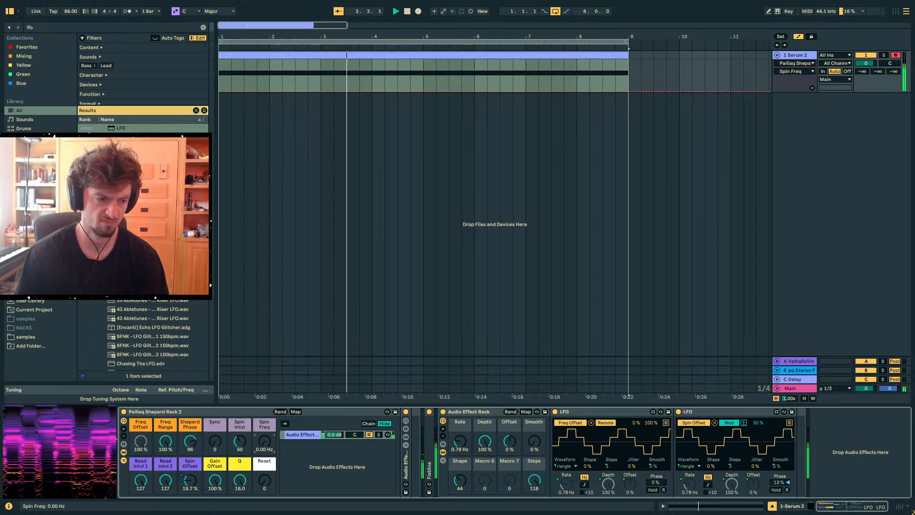
{"action": "left_click_drag", "start_coordinate": [862, 71], "coordinate": [878, 57]}
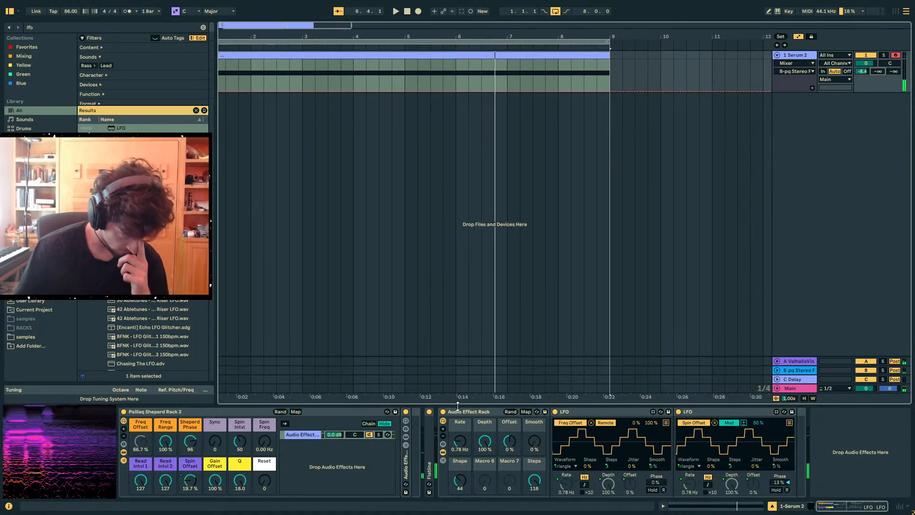
With playback stopped, unfold the nested Audio Effect Rack, inspect its macros and first Spellbook device, and fold the rack
{"action": "double_click", "coordinate": [407, 454]}
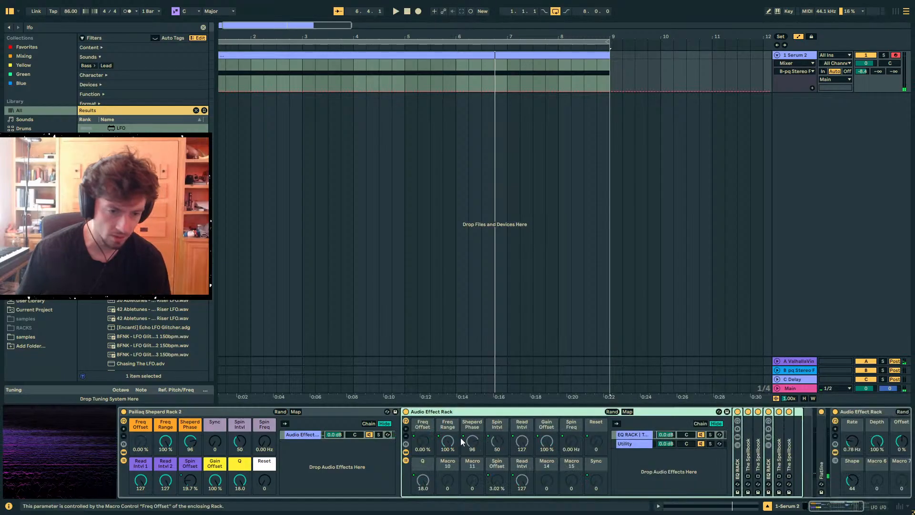
{"action": "double_click", "coordinate": [752, 457]}
{"action": "double_click", "coordinate": [766, 412]}
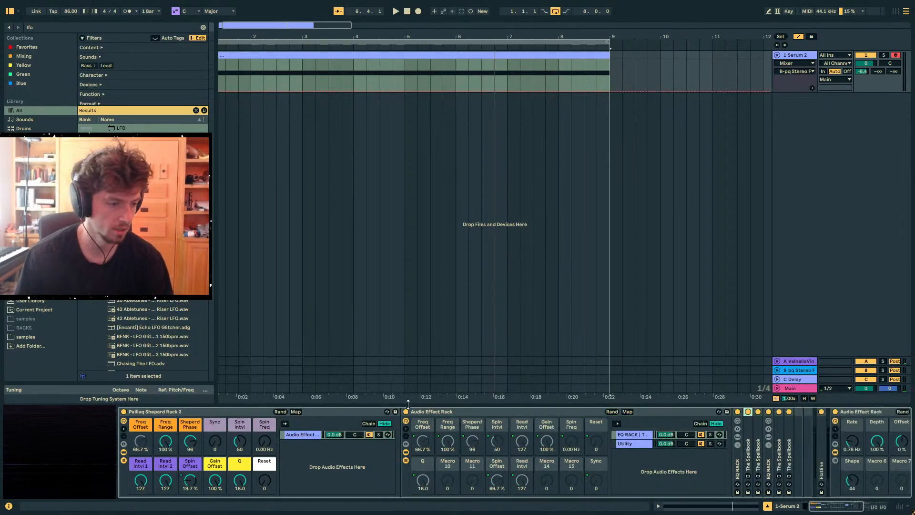
{"action": "double_click", "coordinate": [435, 407]}
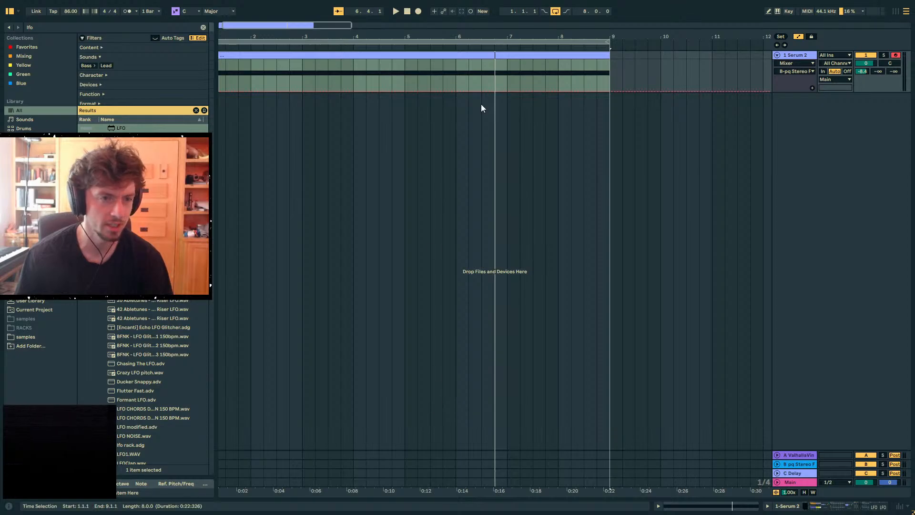
{"action": "left_click", "coordinate": [329, 81]}
{"action": "left_click", "coordinate": [816, 509]}
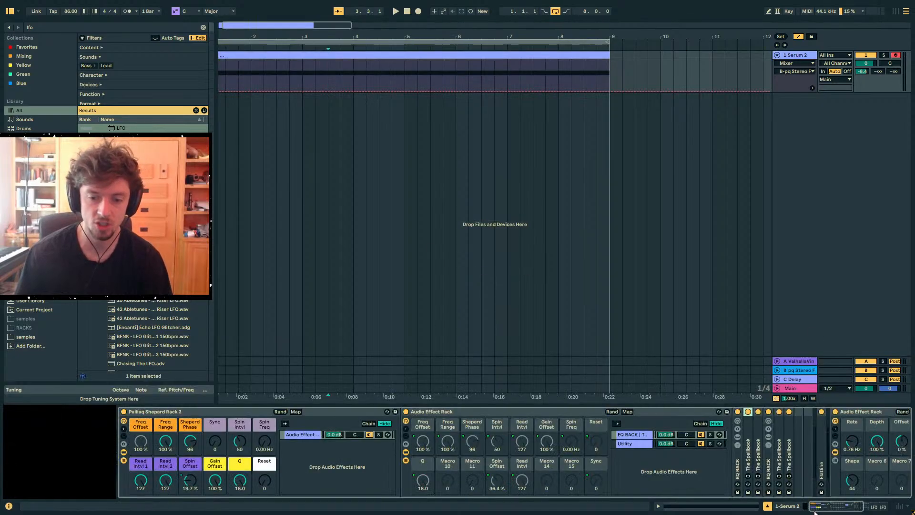
{"action": "double_click", "coordinate": [419, 412]}
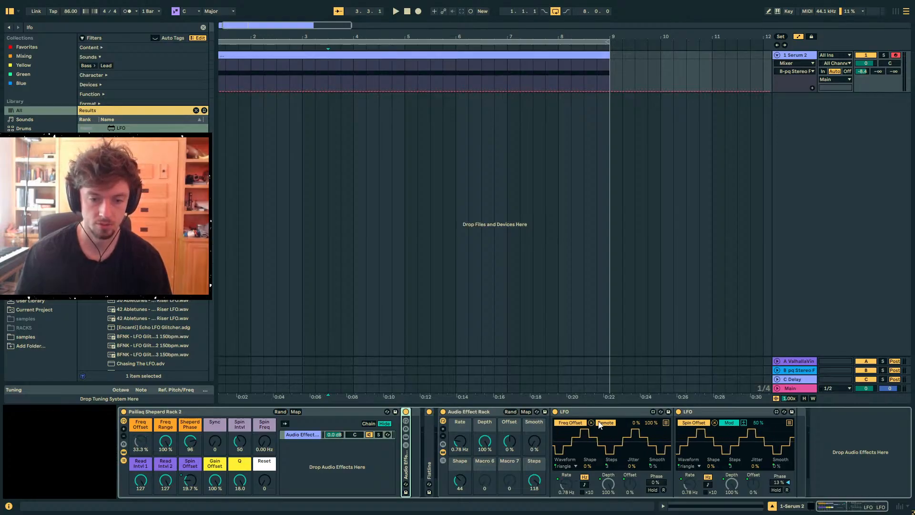
Start playback, remap the second LFO to Spin Offset and set its Phase to 6%
{"action": "key", "text": "space"}
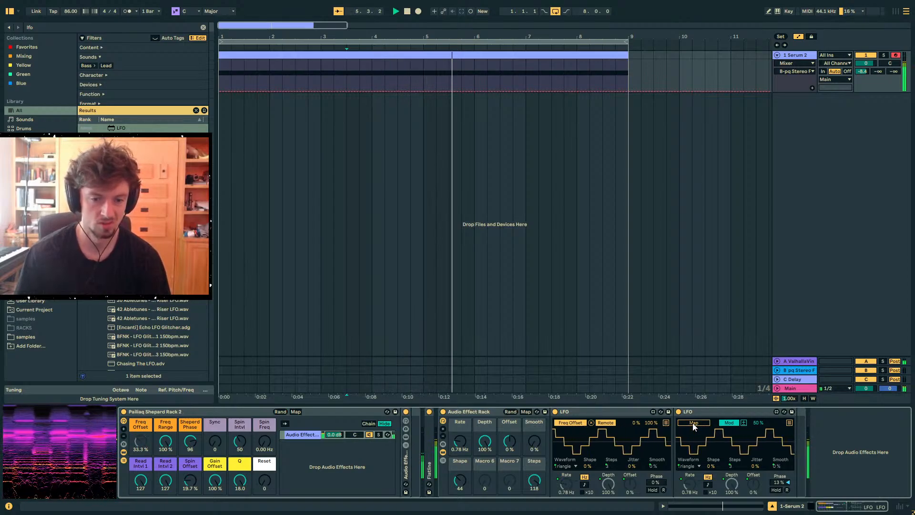
{"action": "left_click", "coordinate": [190, 481]}
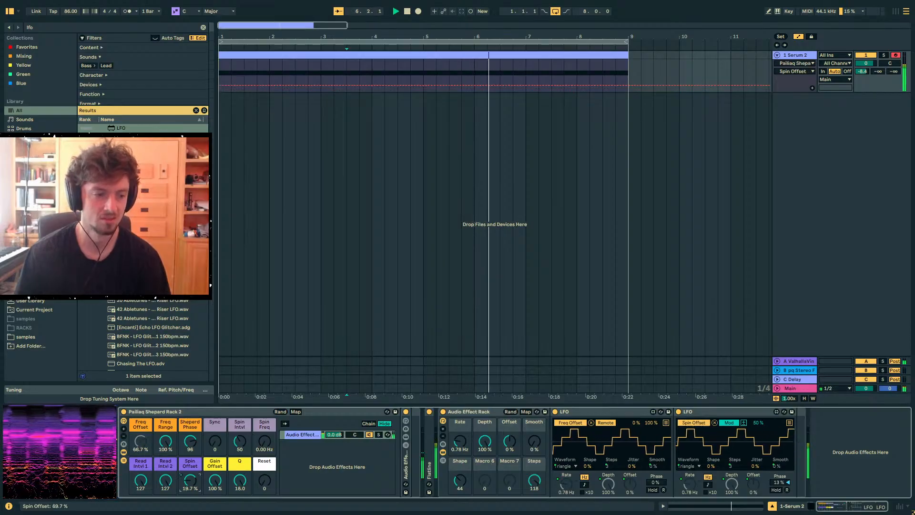
{"action": "left_click", "coordinate": [778, 483]}
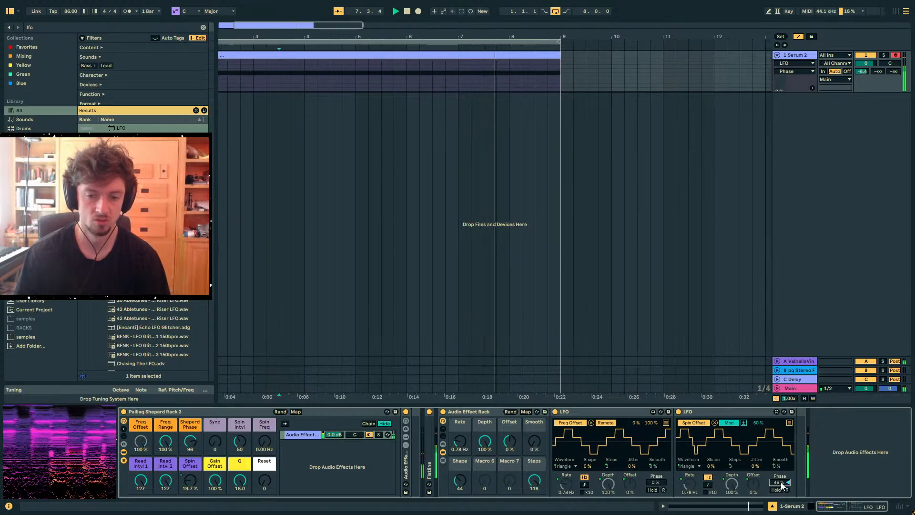
{"action": "type", "text": "6"}
{"action": "key", "text": "Return"}
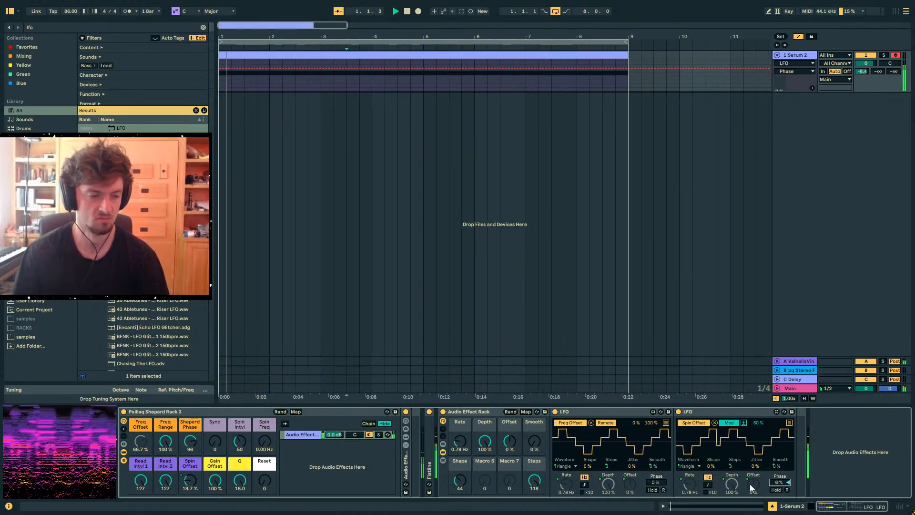
Duplicate the second LFO, map the copy to the Freq Range macro and set its Phase to 50%
{"action": "left_click", "coordinate": [710, 412]}
{"action": "key", "text": "ctrl+d"}
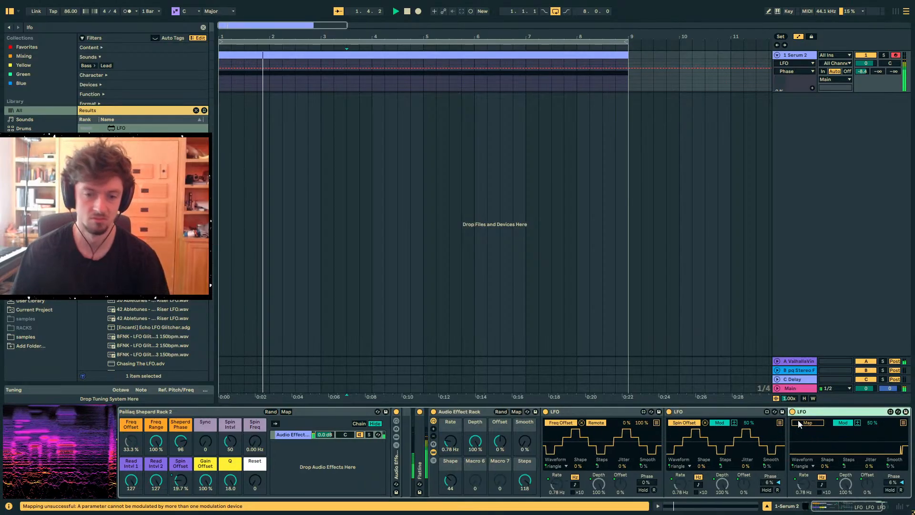
{"action": "left_click", "coordinate": [797, 423]}
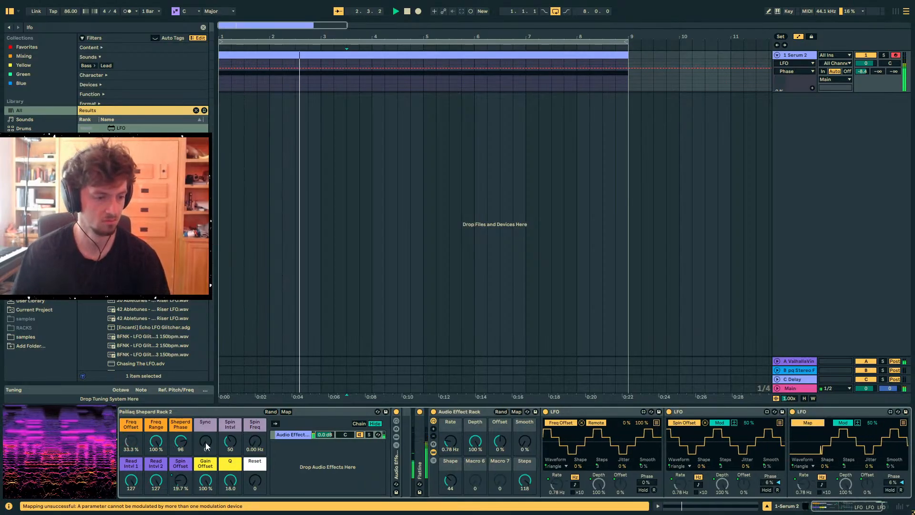
{"action": "left_click", "coordinate": [156, 441]}
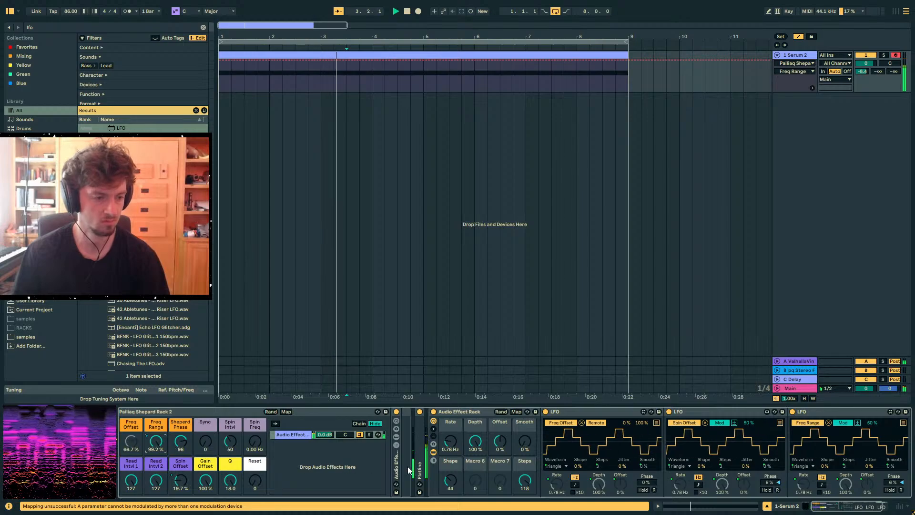
{"action": "left_click", "coordinate": [893, 482]}
{"action": "type", "text": "50"}
{"action": "key", "text": "Return"}
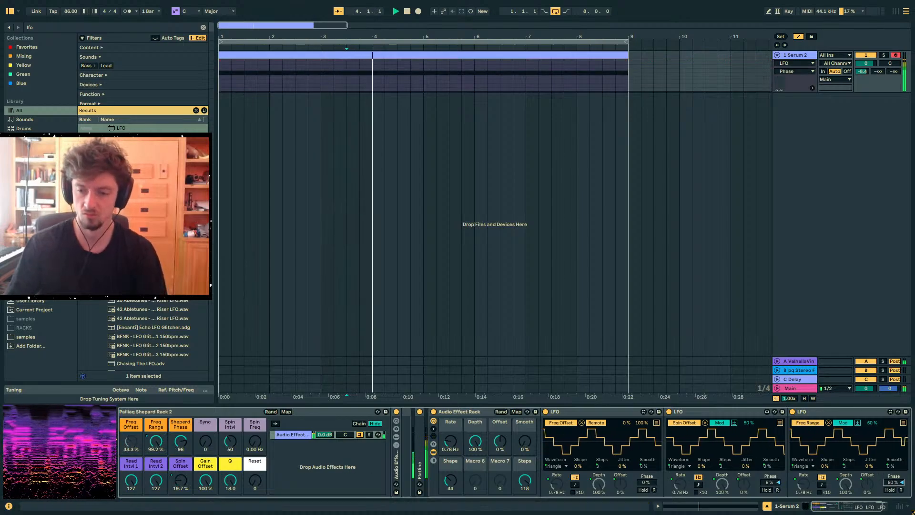
Turn the Serum 2 track's send A fully down and reset the LFO rack's Steps to 0
{"action": "left_click_drag", "start_coordinate": [863, 71], "coordinate": [863, 138]}
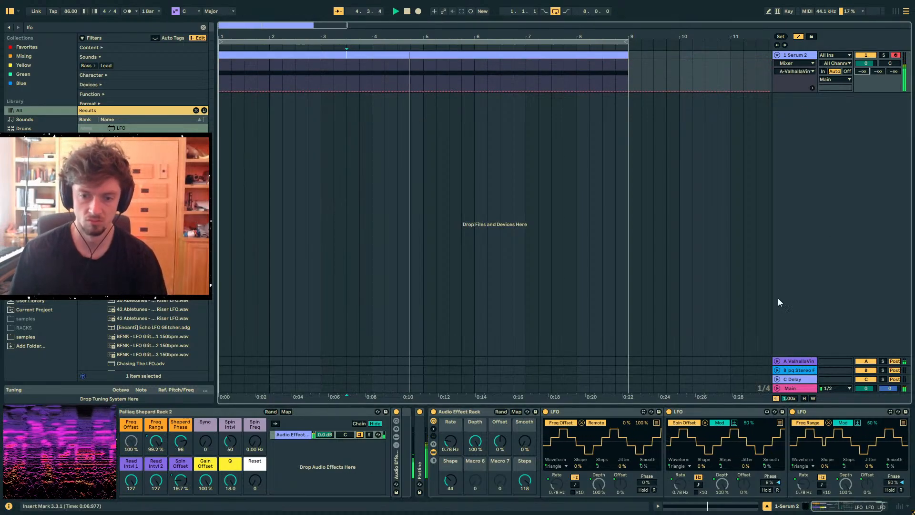
{"action": "double_click", "coordinate": [526, 483]}
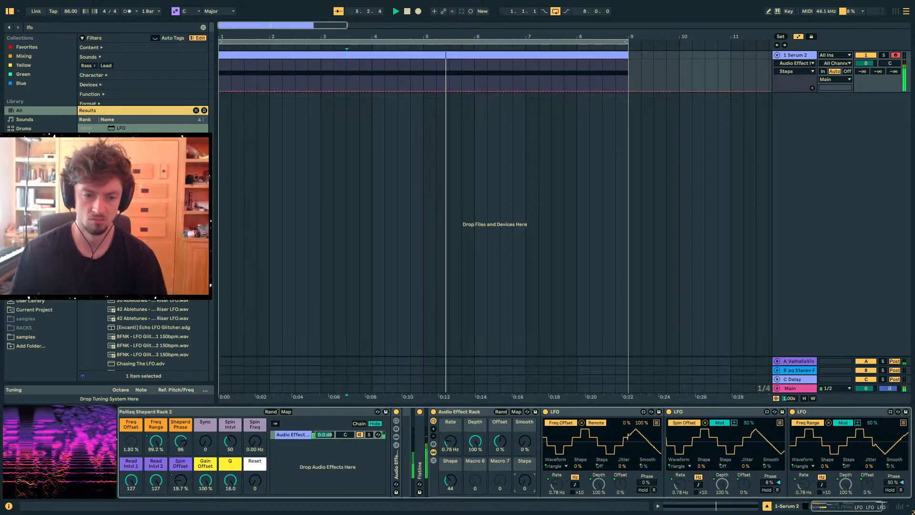
Set the LFO rack's Steps macro to 119, Shape to 10 and Rate to 0.58 Hz during playback
{"action": "left_click_drag", "start_coordinate": [528, 488], "coordinate": [528, 449]}
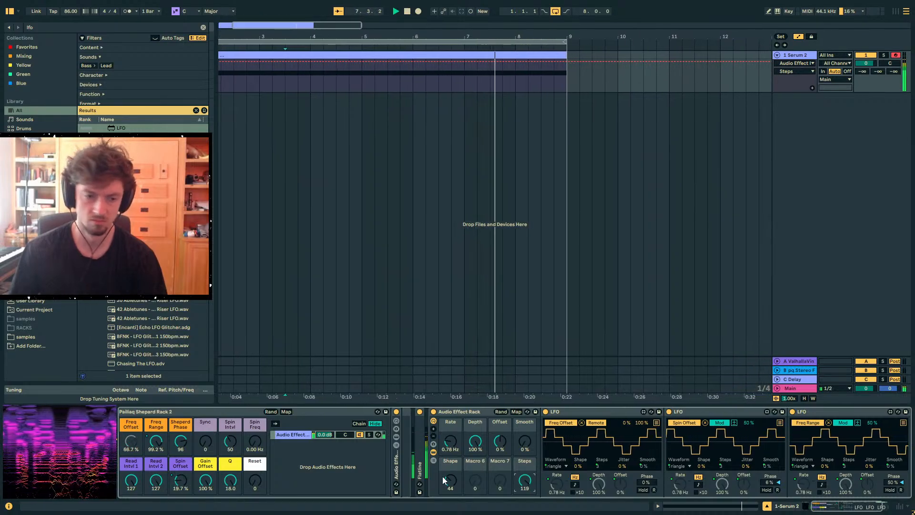
{"action": "left_click_drag", "start_coordinate": [450, 477], "coordinate": [450, 493]}
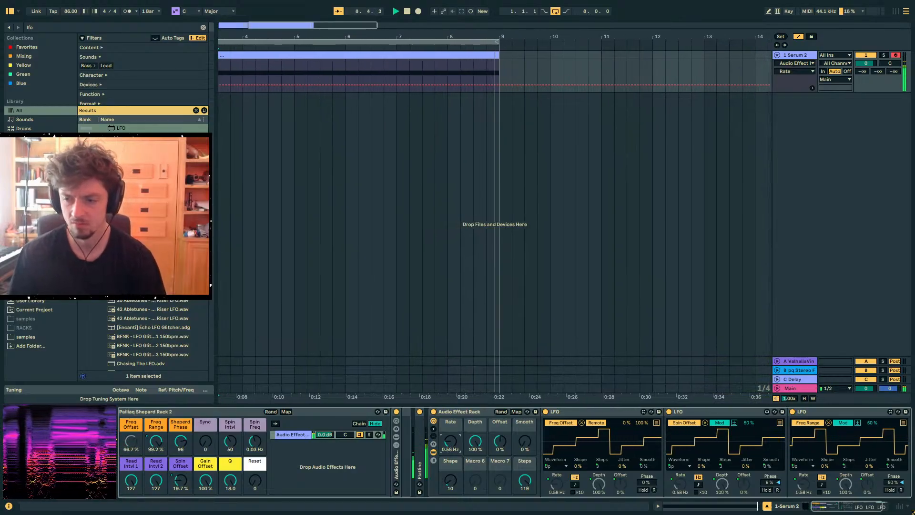
{"action": "left_click", "coordinate": [598, 107]}
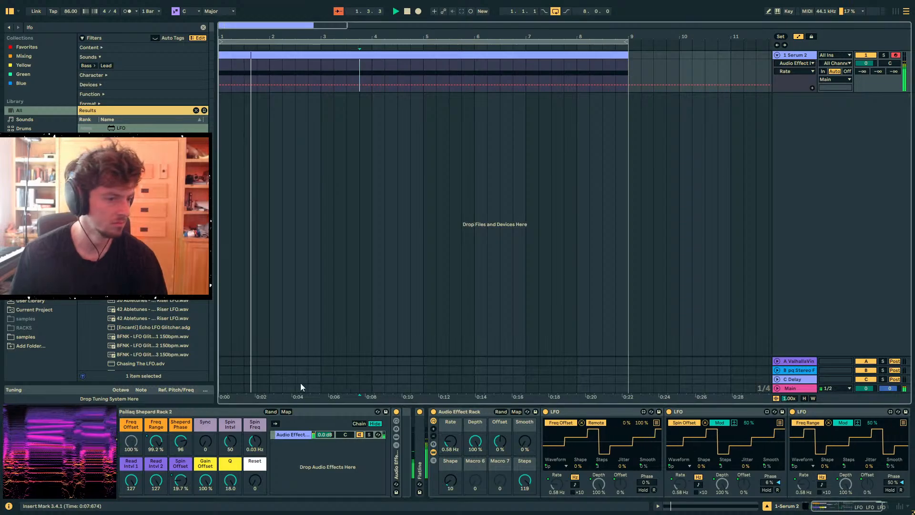
Fold the three LFOs, duplicate the last one and map the copy to the Shepherd Phase macro
{"action": "left_click_drag", "start_coordinate": [207, 441], "coordinate": [207, 427]}
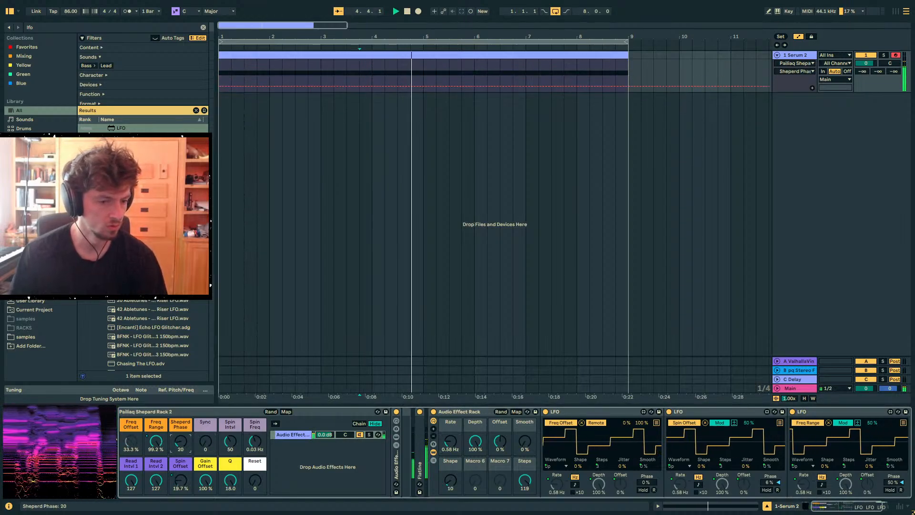
{"action": "key", "text": "Delete"}
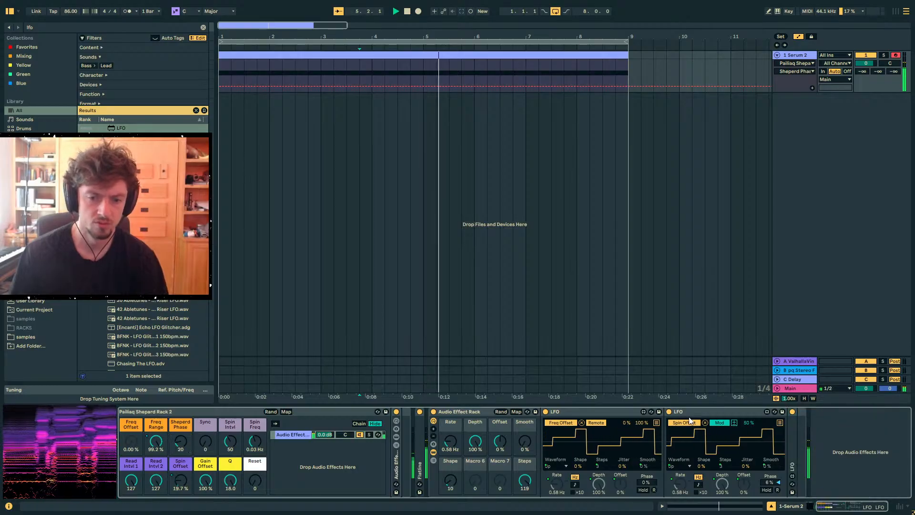
{"action": "double_click", "coordinate": [623, 410]}
{"action": "double_click", "coordinate": [604, 411]}
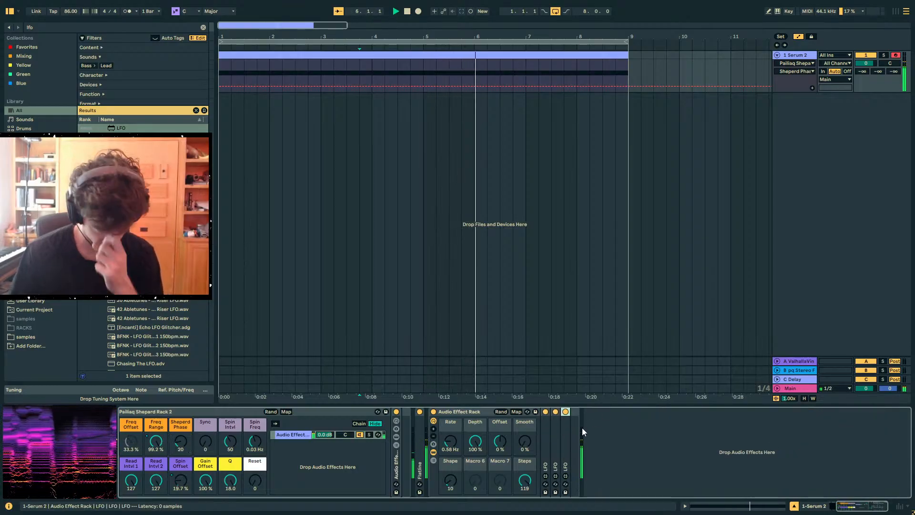
{"action": "key", "text": "ctrl+d"}
{"action": "double_click", "coordinate": [578, 428]}
{"action": "left_click", "coordinate": [585, 424]}
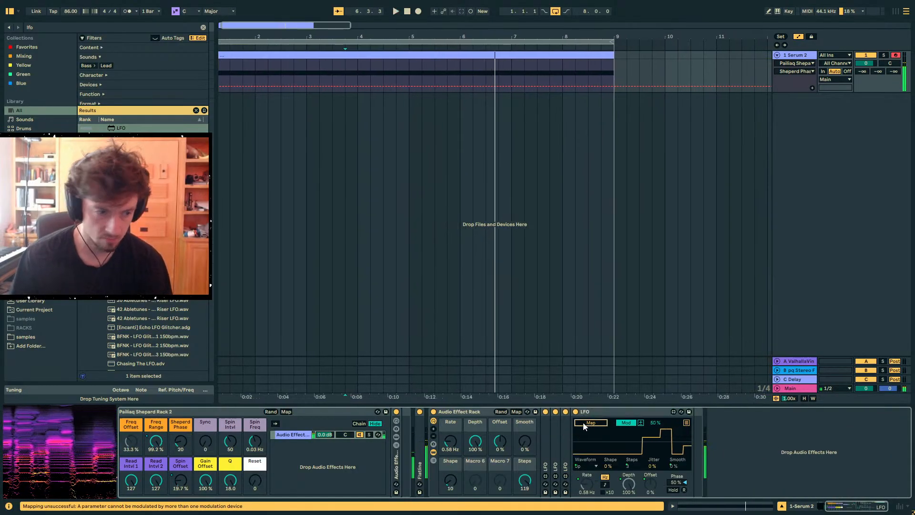
{"action": "key", "text": "space"}
{"action": "left_click", "coordinate": [179, 440]}
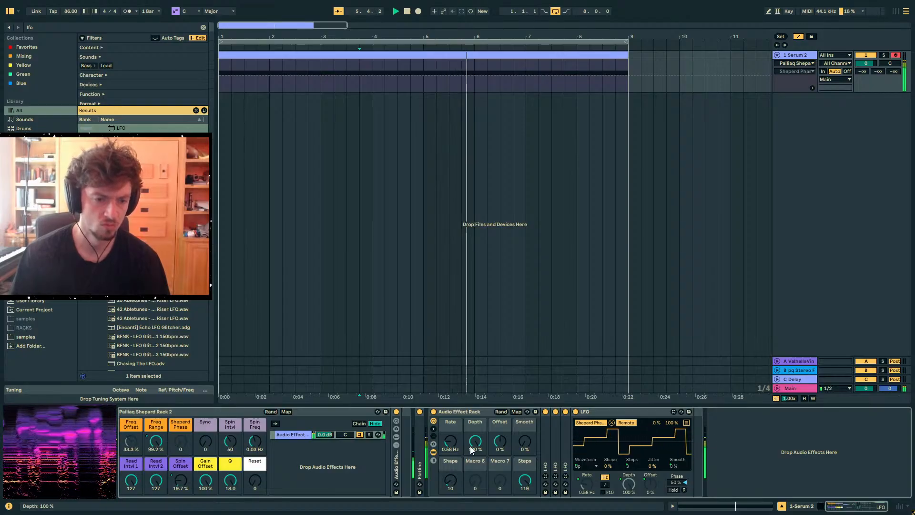
Set the LFO rack's Shape to 44, try a Q of 1.00, and set Spin Freq to 0.00 Hz
{"action": "left_click_drag", "start_coordinate": [457, 473], "coordinate": [457, 456]}
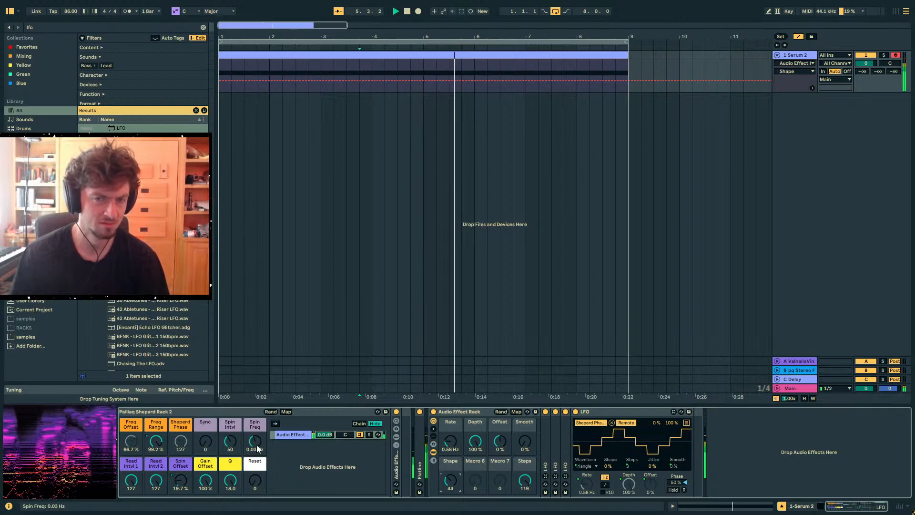
{"action": "left_click", "coordinate": [231, 481]}
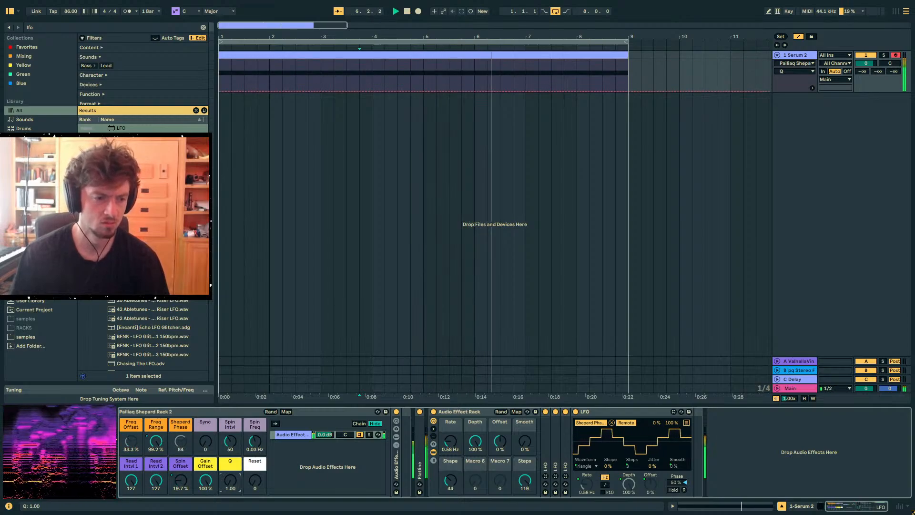
{"action": "mouse_move", "coordinate": [205, 480]}
{"action": "left_mouse_down"}
{"action": "mouse_move", "coordinate": [205, 505]}
{"action": "mouse_move", "coordinate": [206, 480]}
{"action": "left_mouse_up"}
{"action": "key", "text": "space"}
{"action": "key", "text": "space"}
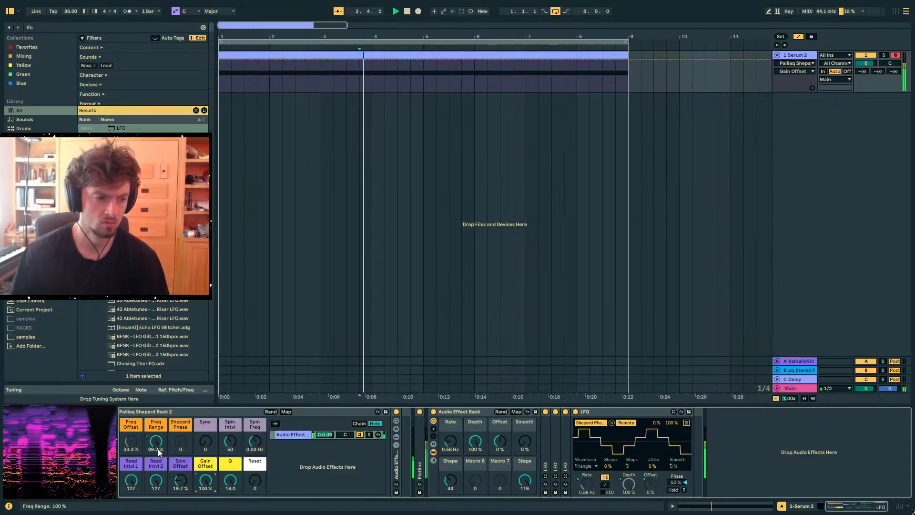
{"action": "left_click_drag", "start_coordinate": [207, 448], "coordinate": [255, 449]}
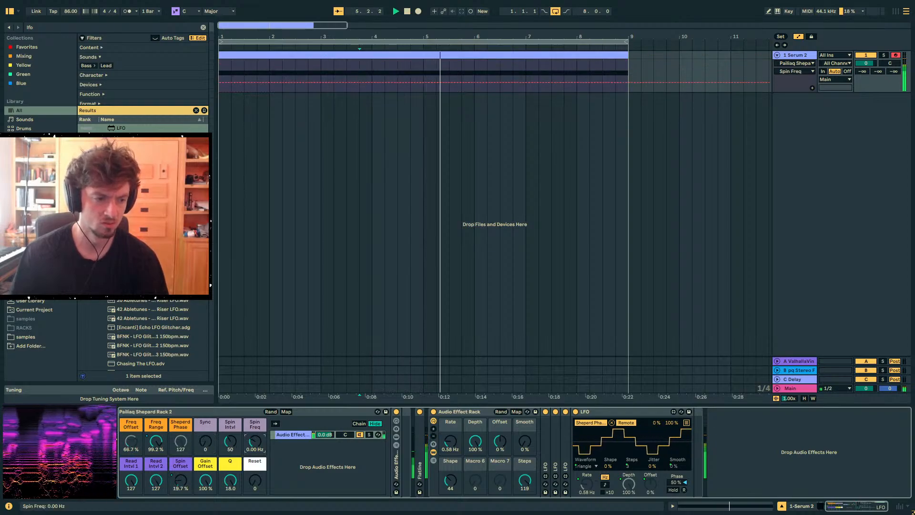
Set the LFO rack's Shape to 127 and Steps to 0, and unfold the first LFO
{"action": "left_click_drag", "start_coordinate": [449, 482], "coordinate": [449, 453]}
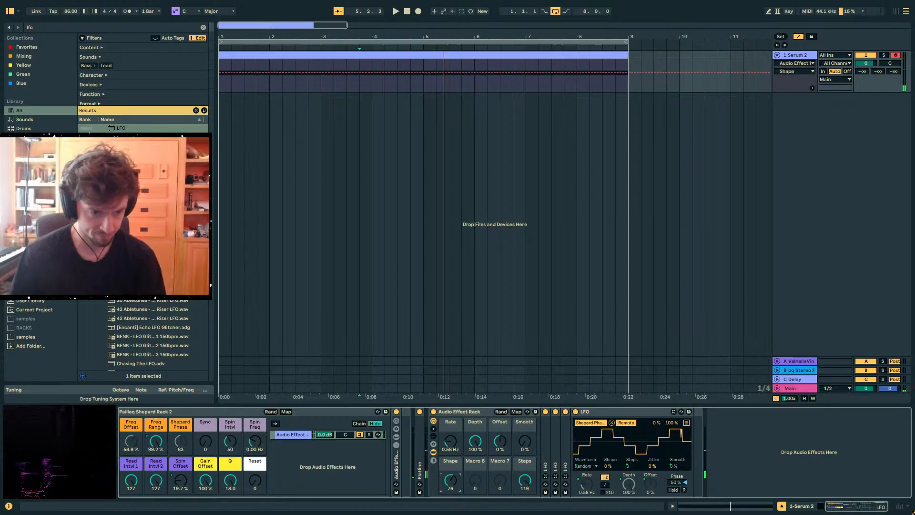
{"action": "key", "text": "space"}
{"action": "mouse_move", "coordinate": [525, 485]}
{"action": "left_mouse_down"}
{"action": "mouse_move", "coordinate": [525, 458]}
{"action": "mouse_move", "coordinate": [525, 492]}
{"action": "left_mouse_up"}
{"action": "key", "text": "space"}
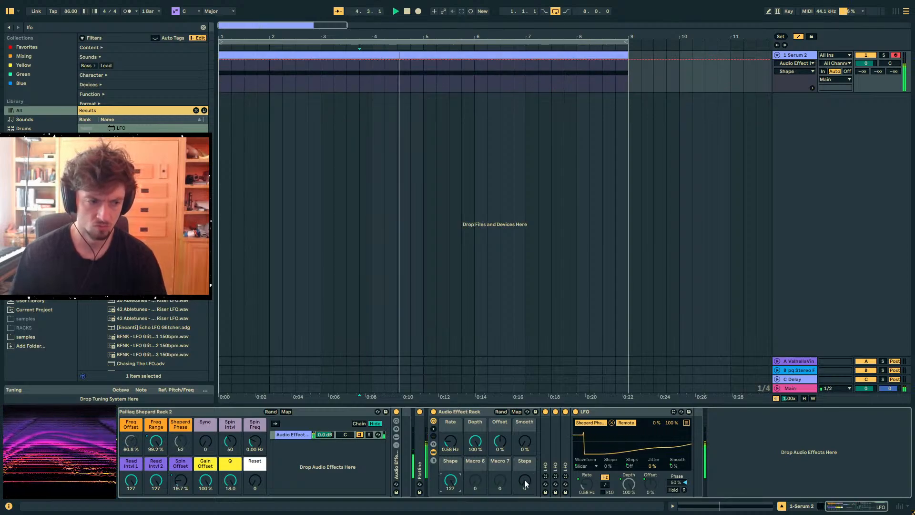
{"action": "double_click", "coordinate": [546, 464]}
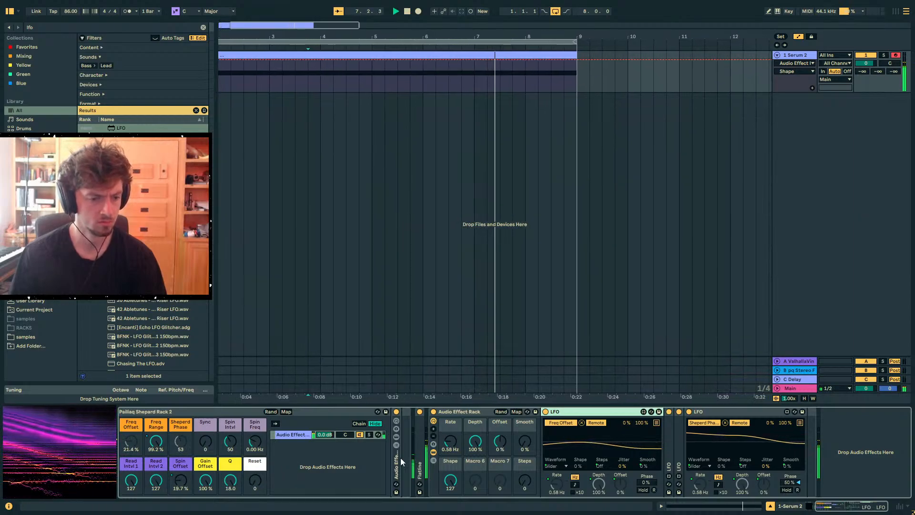
Try a higher Steps value on the LFO rack during playback and reset it to 0
{"action": "left_click_drag", "start_coordinate": [525, 480], "coordinate": [524, 449]}
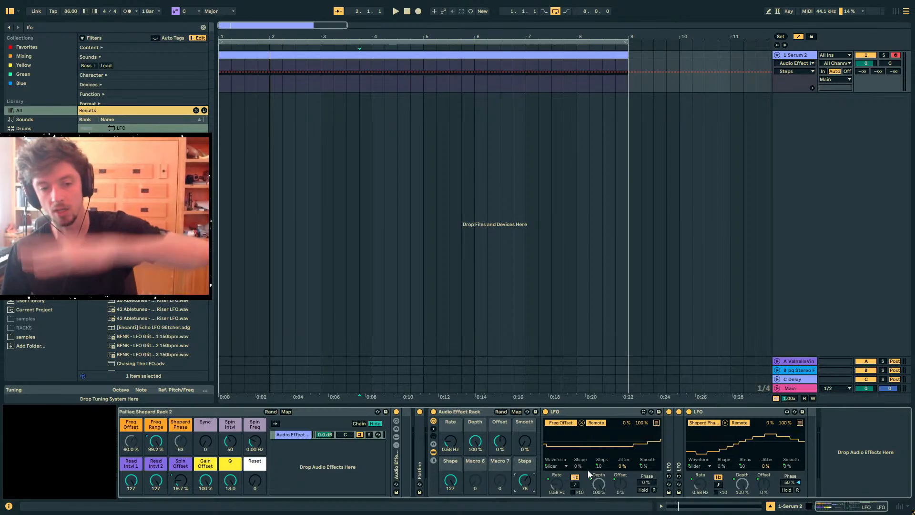
{"action": "key", "text": "space"}
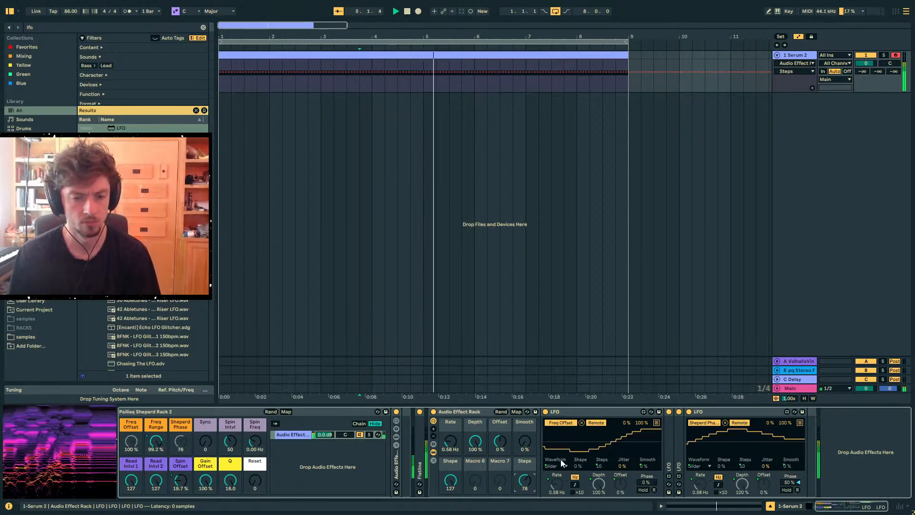
{"action": "double_click", "coordinate": [524, 486]}
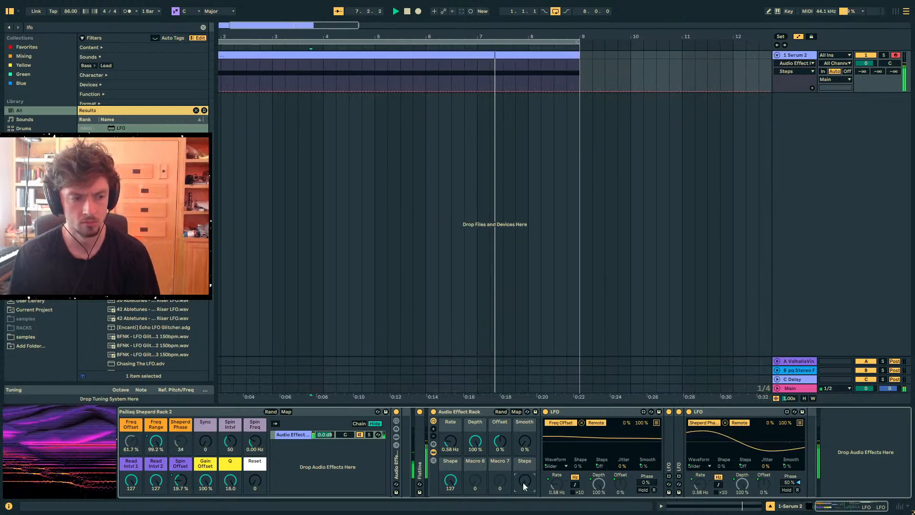
Raise the Serum 2 track's send A and set the LFO rack's Smooth to 100%, trying a lower Read Intvl 1 and Steps at maximum
{"action": "mouse_move", "coordinate": [863, 71]}
{"action": "left_mouse_down"}
{"action": "mouse_move", "coordinate": [863, 36]}
{"action": "mouse_move", "coordinate": [862, 82]}
{"action": "left_mouse_up"}
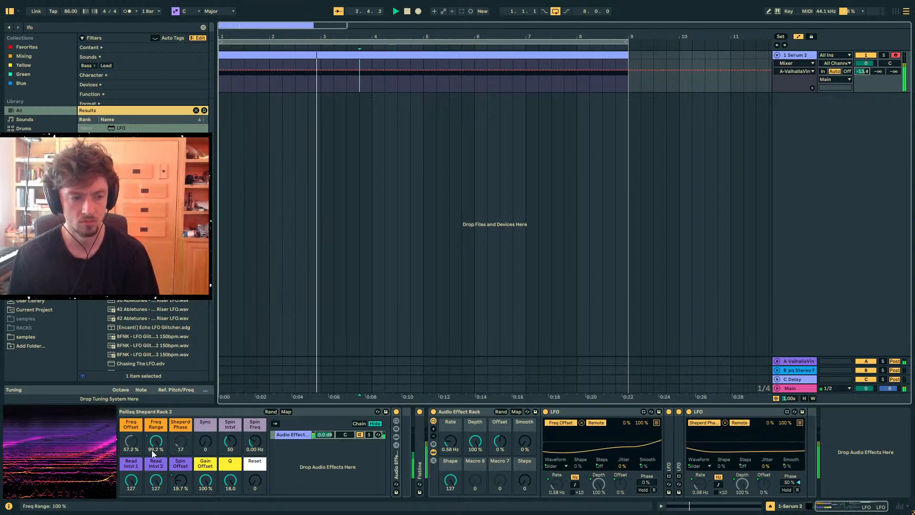
{"action": "left_click_drag", "start_coordinate": [139, 483], "coordinate": [138, 511]}
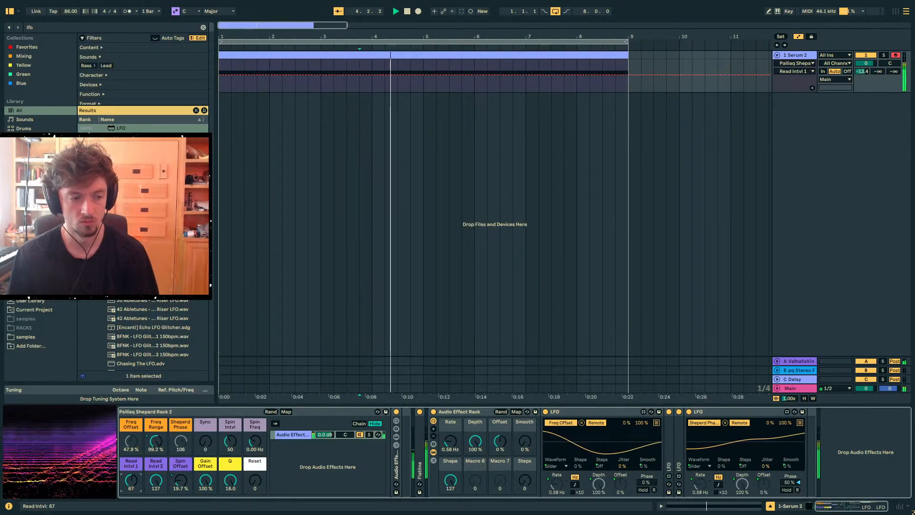
{"action": "left_click_drag", "start_coordinate": [530, 446], "coordinate": [530, 385]}
{"action": "left_click_drag", "start_coordinate": [525, 479], "coordinate": [525, 419]}
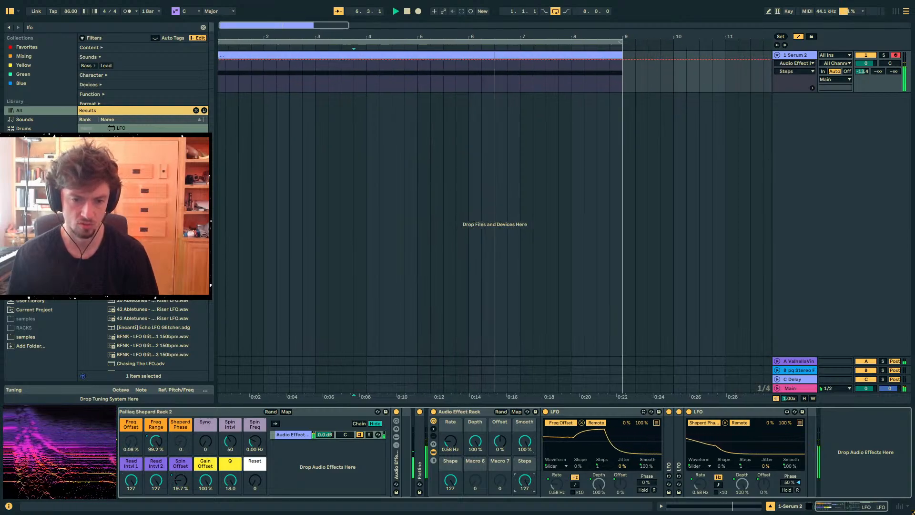
{"action": "left_click_drag", "start_coordinate": [525, 418], "coordinate": [525, 479]}
Try a Rate of 8.81 Hz, settle on 1.60 Hz, and set the LFO rack's Shape to 72
{"action": "key", "text": "space"}
{"action": "left_click_drag", "start_coordinate": [451, 442], "coordinate": [450, 425]}
{"action": "key", "text": "space"}
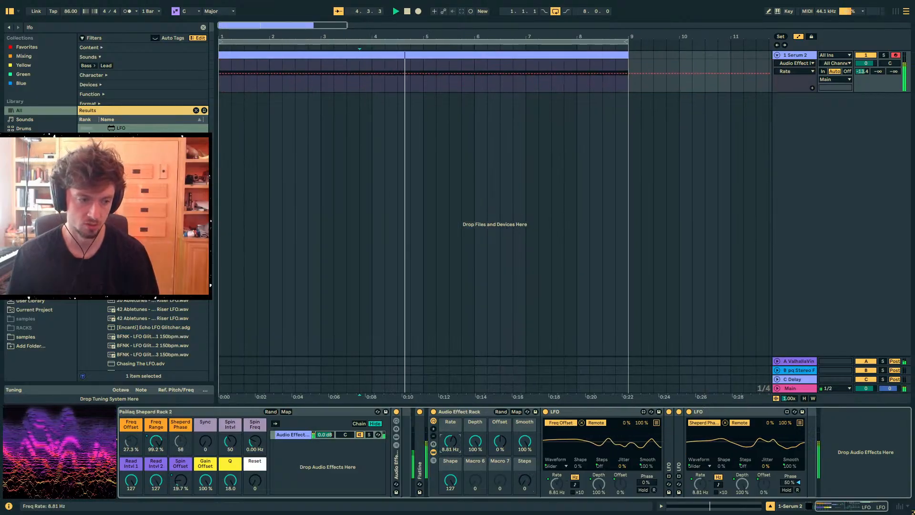
{"action": "left_click_drag", "start_coordinate": [450, 471], "coordinate": [451, 513]}
{"action": "left_click_drag", "start_coordinate": [451, 446], "coordinate": [449, 473]}
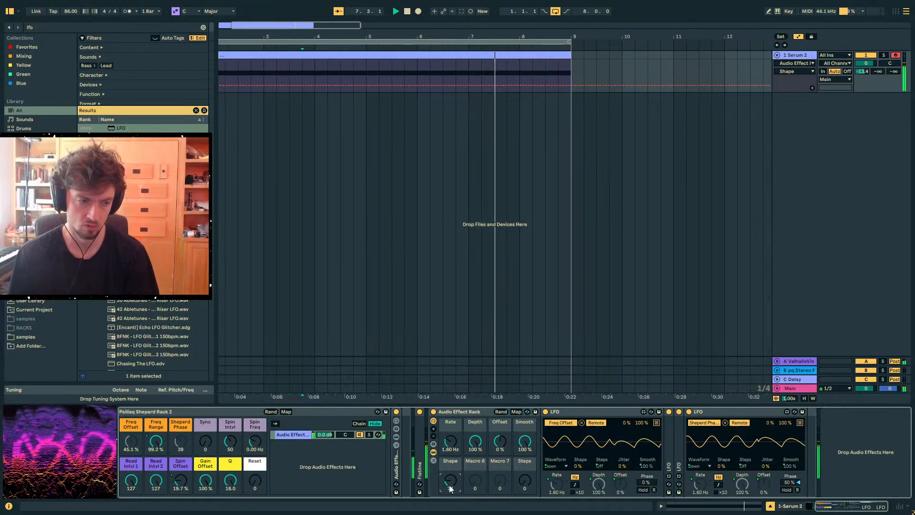
{"action": "left_click_drag", "start_coordinate": [448, 486], "coordinate": [448, 461]}
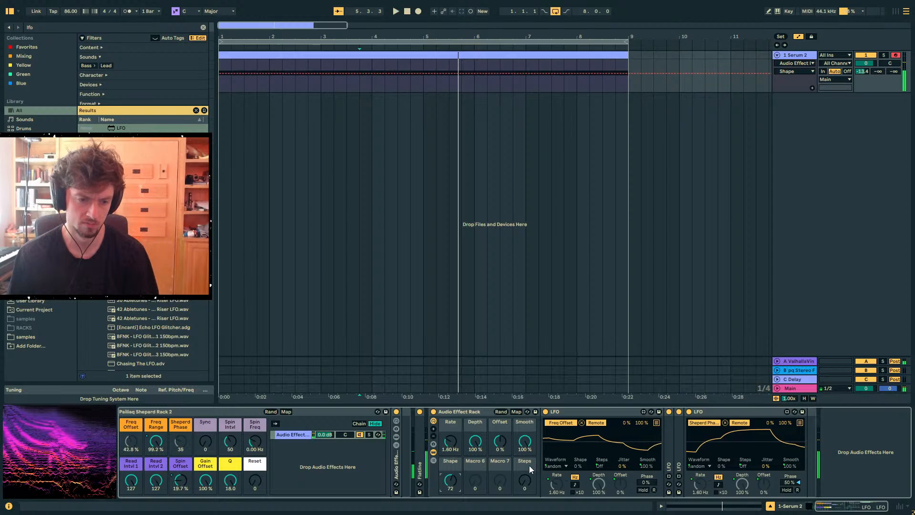
Set the LFO rack's Smooth to 0%, Shape to 23 and Rate to 0.22 Hz
{"action": "left_click_drag", "start_coordinate": [525, 442], "coordinate": [525, 501]}
{"action": "key", "text": "space"}
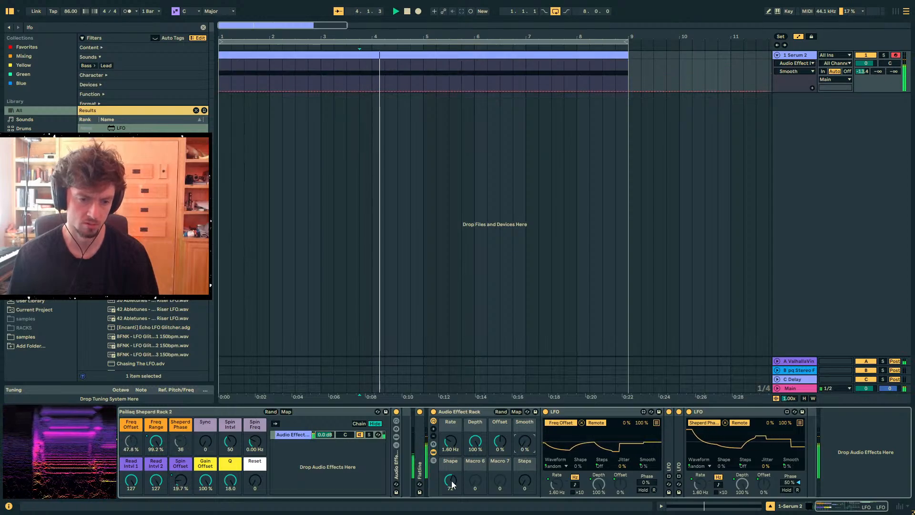
{"action": "mouse_move", "coordinate": [449, 486]}
{"action": "left_mouse_down"}
{"action": "mouse_move", "coordinate": [449, 499]}
{"action": "mouse_move", "coordinate": [450, 492]}
{"action": "left_mouse_up"}
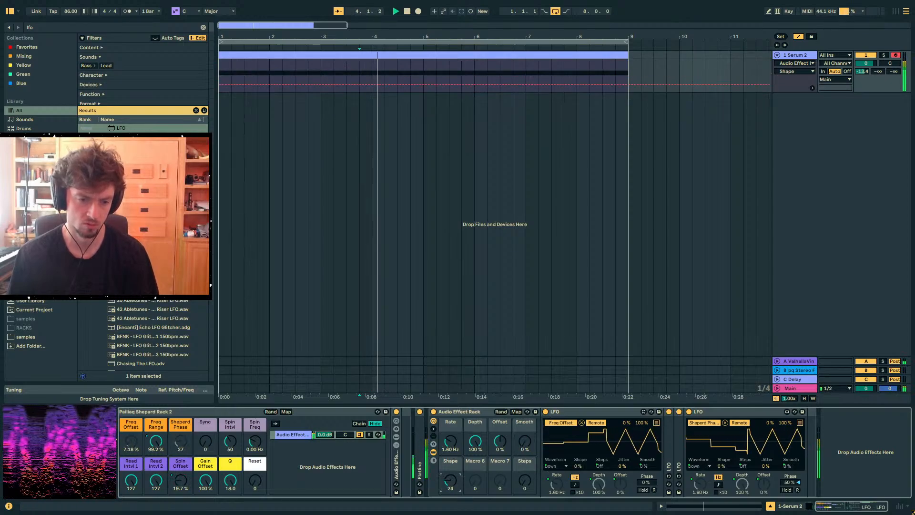
{"action": "left_click_drag", "start_coordinate": [451, 441], "coordinate": [451, 470]}
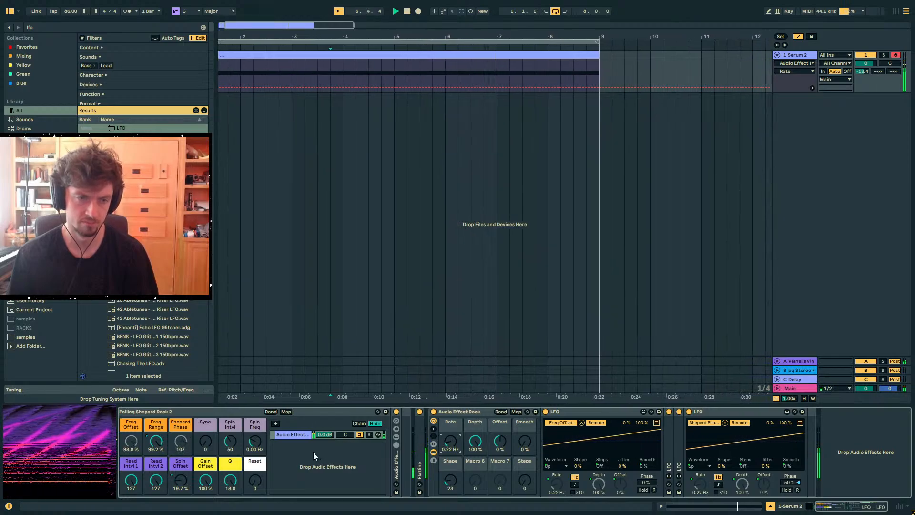
Set the LFO rack's Rate to 0.29 Hz and Steps to 53, restarting playback to hear the stepped movement
{"action": "left_click", "coordinate": [525, 442]}
{"action": "key", "text": "space"}
{"action": "key", "text": "space"}
{"action": "mouse_move", "coordinate": [451, 441]}
{"action": "left_mouse_down"}
{"action": "mouse_move", "coordinate": [450, 427]}
{"action": "mouse_move", "coordinate": [450, 440]}
{"action": "left_mouse_up"}
{"action": "key", "text": "space"}
{"action": "left_click_drag", "start_coordinate": [523, 485], "coordinate": [523, 461]}
{"action": "key", "text": "space"}
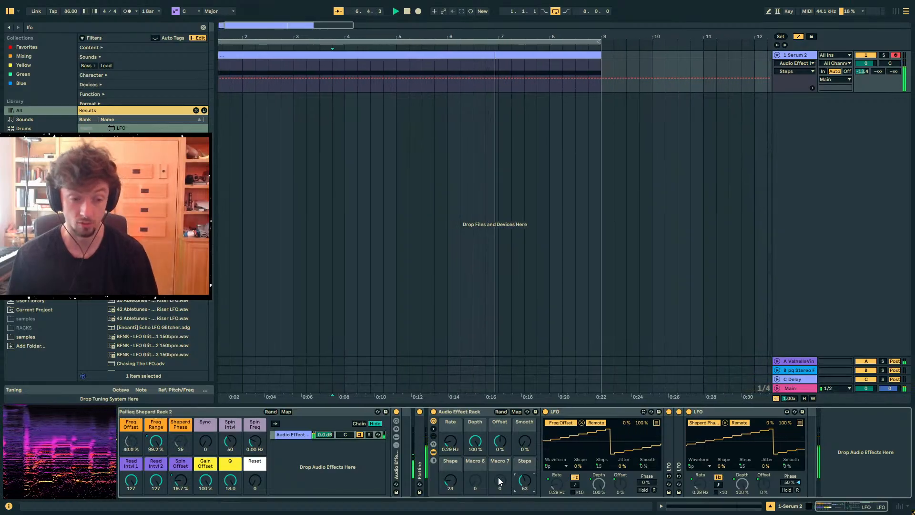
Reset the LFO rack's Rate, raise it to 0.42 Hz, and set Shape to 34
{"action": "double_click", "coordinate": [450, 444]}
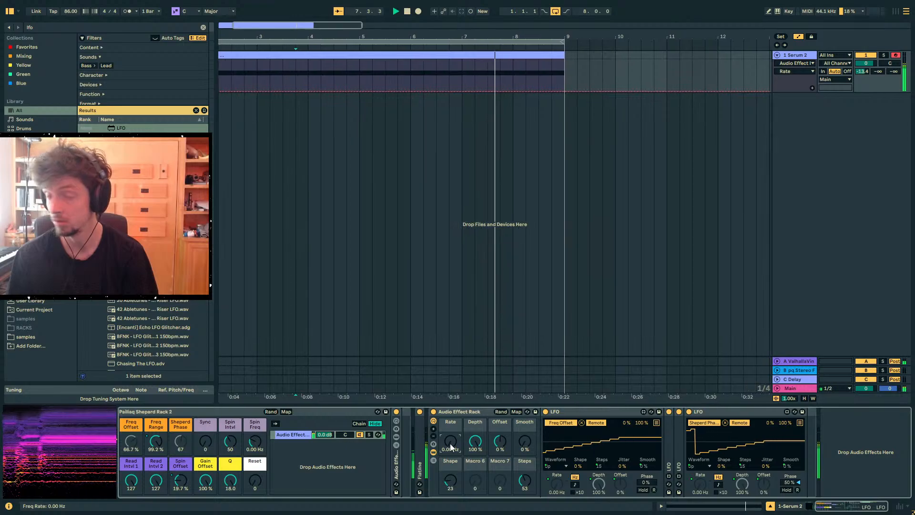
{"action": "key", "text": "space"}
{"action": "key", "text": "space"}
{"action": "left_click_drag", "start_coordinate": [451, 442], "coordinate": [450, 430]}
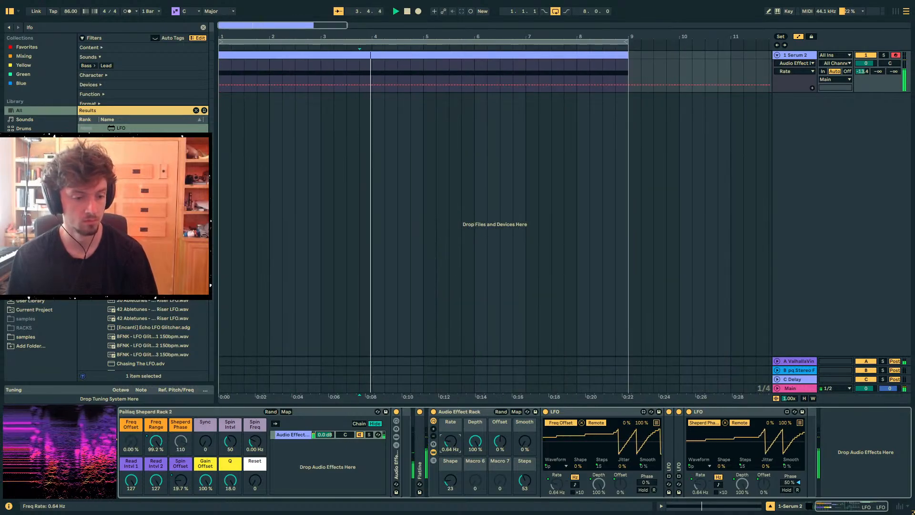
{"action": "left_click", "coordinate": [245, 445]}
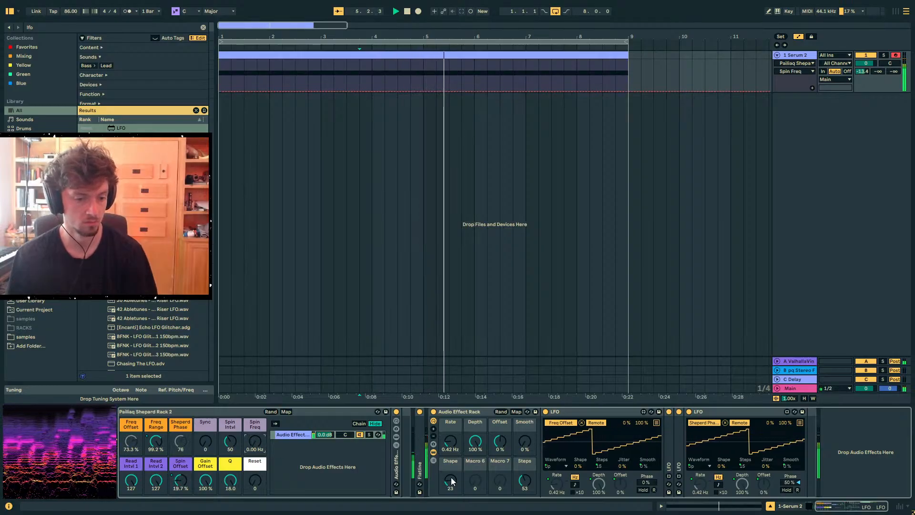
{"action": "left_click_drag", "start_coordinate": [453, 483], "coordinate": [452, 478]}
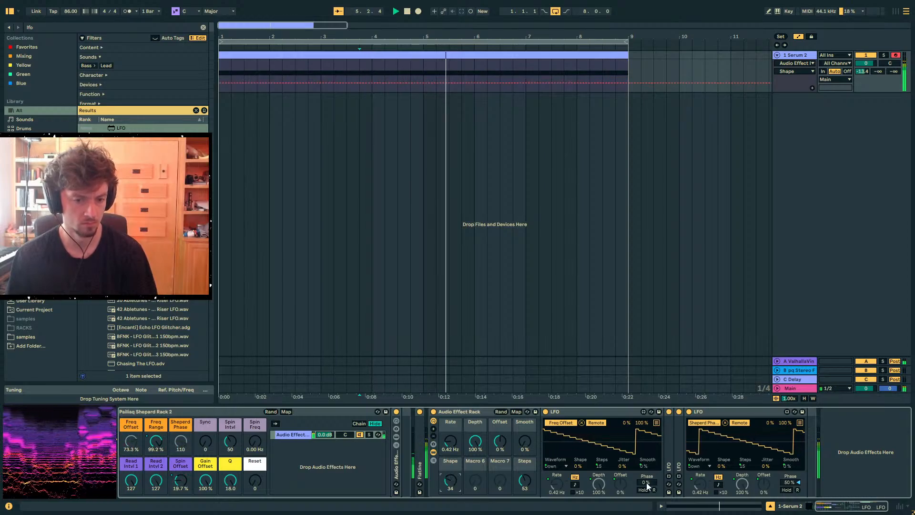
Reset the Phase of the Shepherd Phase, Freq Range and Spin Offset LFOs to 0%, and stop playback
{"action": "double_click", "coordinate": [790, 483]}
{"action": "key", "text": "space"}
{"action": "key", "text": "space"}
{"action": "double_click", "coordinate": [680, 459]}
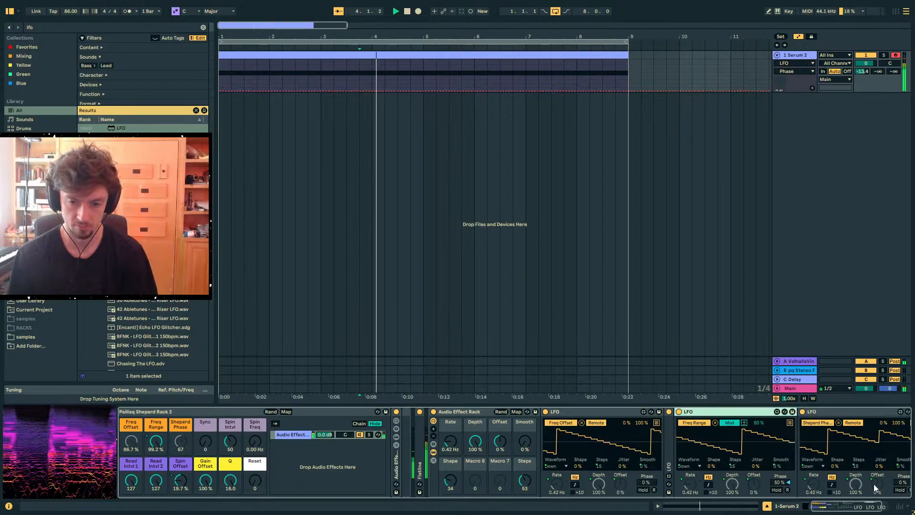
{"action": "left_click_drag", "start_coordinate": [780, 483], "coordinate": [770, 508]}
{"action": "key", "text": "space"}
{"action": "key", "text": "space"}
{"action": "double_click", "coordinate": [670, 455]}
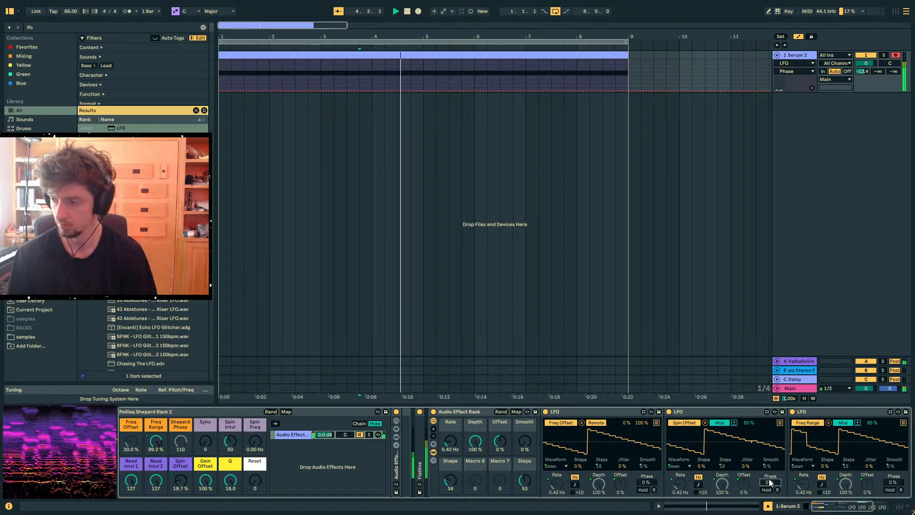
{"action": "left_click", "coordinate": [413, 74]}
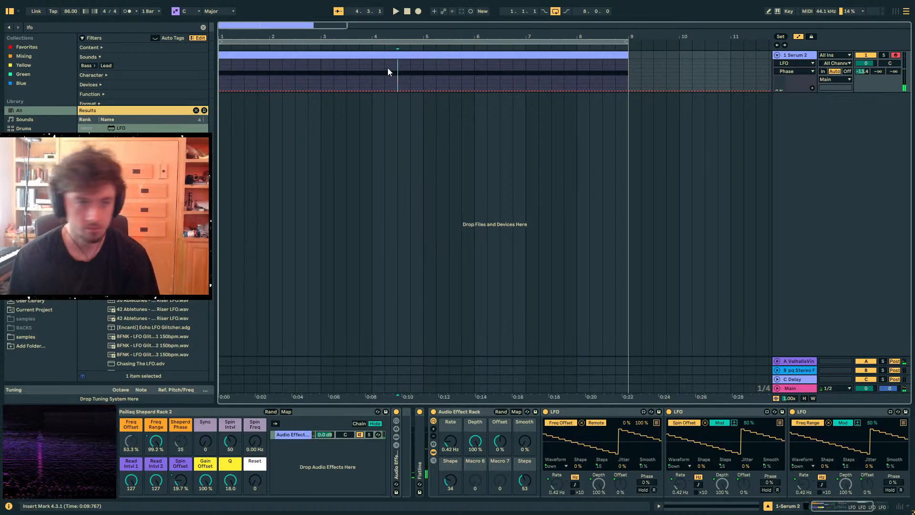
Select the Serum 2 clip, hide the automation, and play it from the start
{"action": "left_click", "coordinate": [346, 57]}
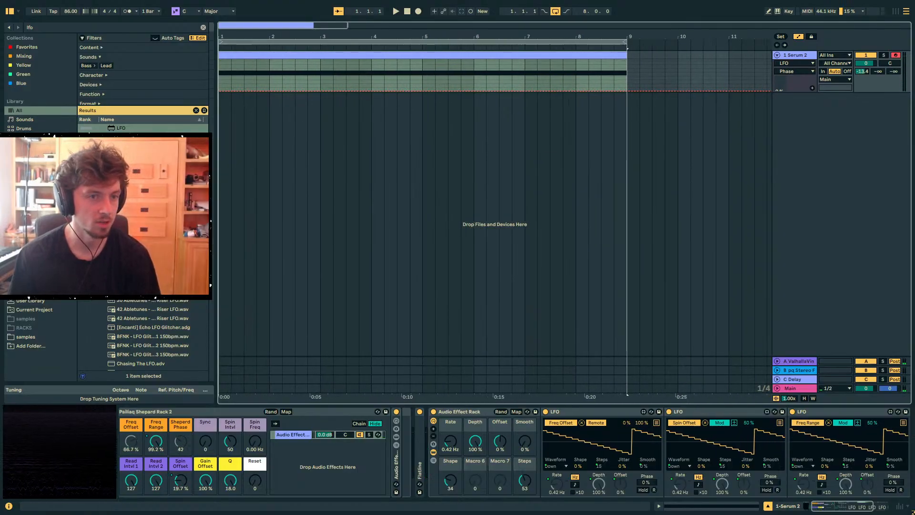
{"action": "key", "text": "a"}
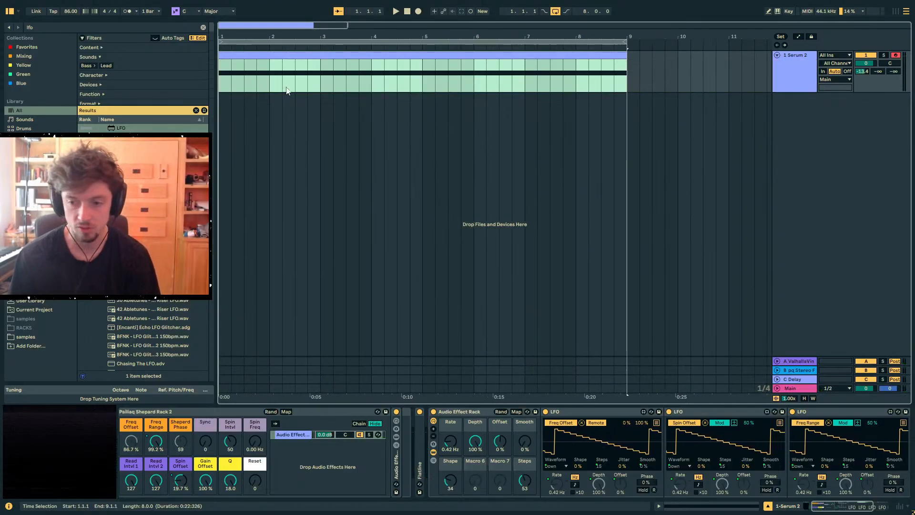
{"action": "key", "text": "space"}
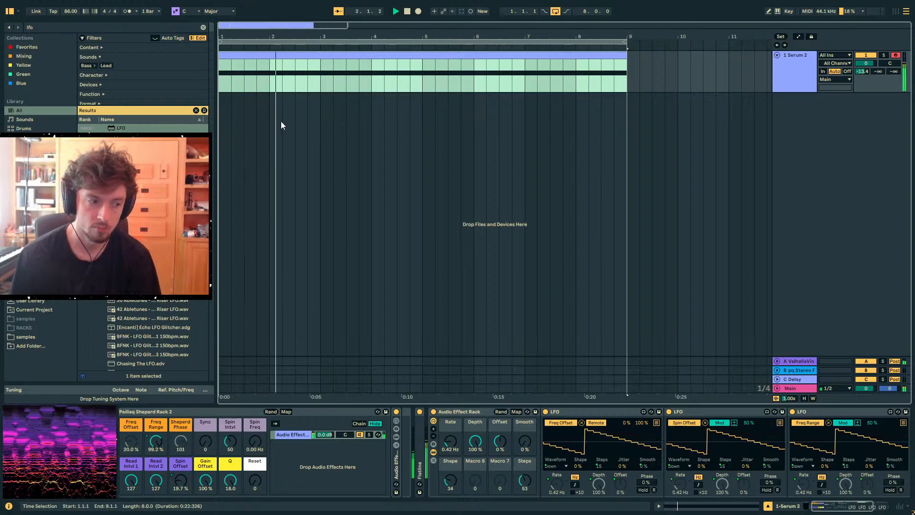
Set the Shepard rack's Spin Freq to 0.13 Hz and the LFO rack's Smooth to 13% during playback
{"action": "left_click", "coordinate": [255, 442]}
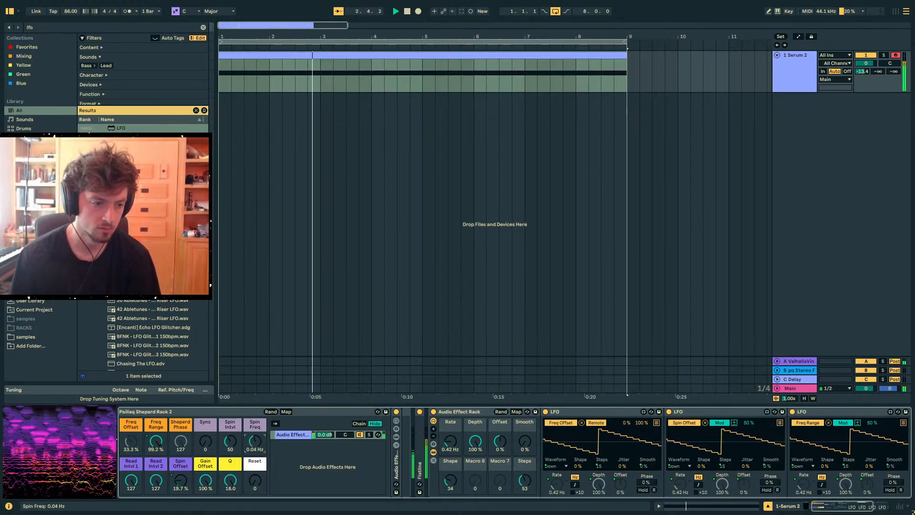
{"action": "left_click_drag", "start_coordinate": [255, 441], "coordinate": [255, 436]}
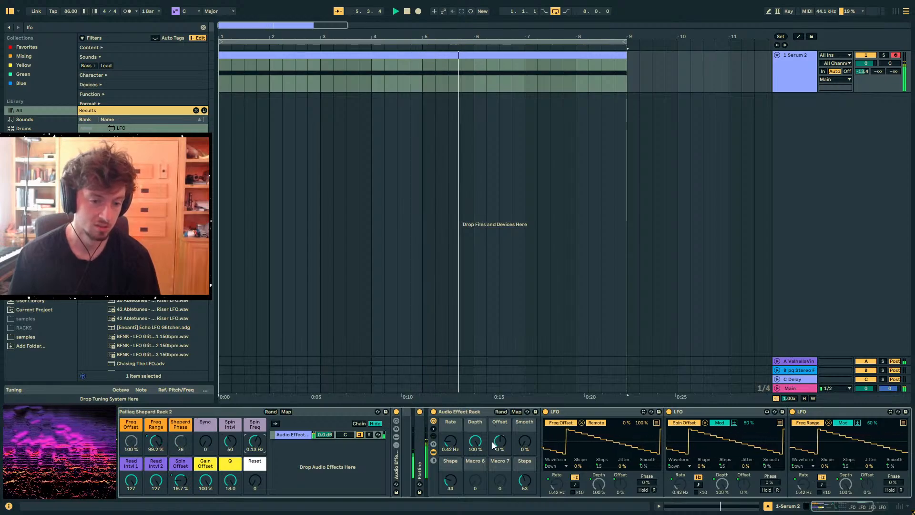
{"action": "left_click_drag", "start_coordinate": [526, 443], "coordinate": [526, 435]}
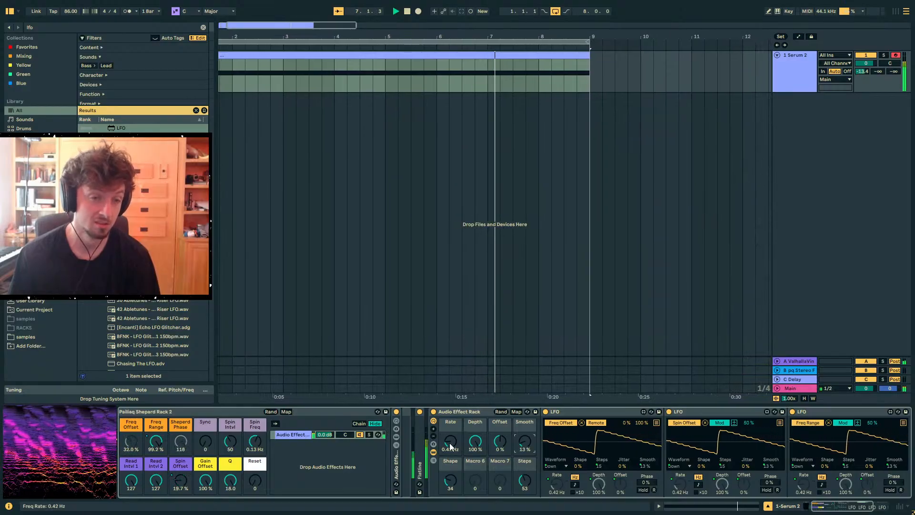
Reset the Serum 2 track's send A to minus infinity and restart playback
{"action": "key", "text": "space"}
{"action": "double_click", "coordinate": [866, 73]}
{"action": "key", "text": "space"}
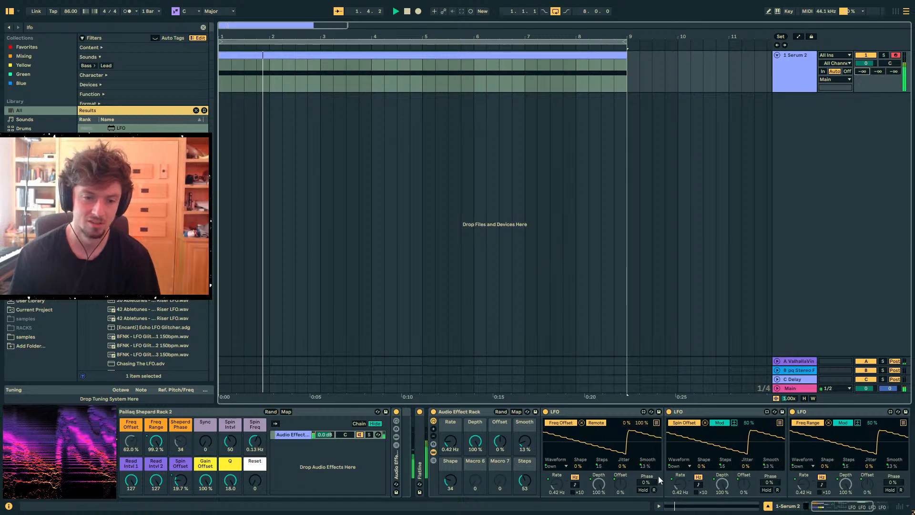
{"action": "key", "text": "shift+Tab"}
{"action": "key", "text": "space"}
{"action": "key", "text": "space"}
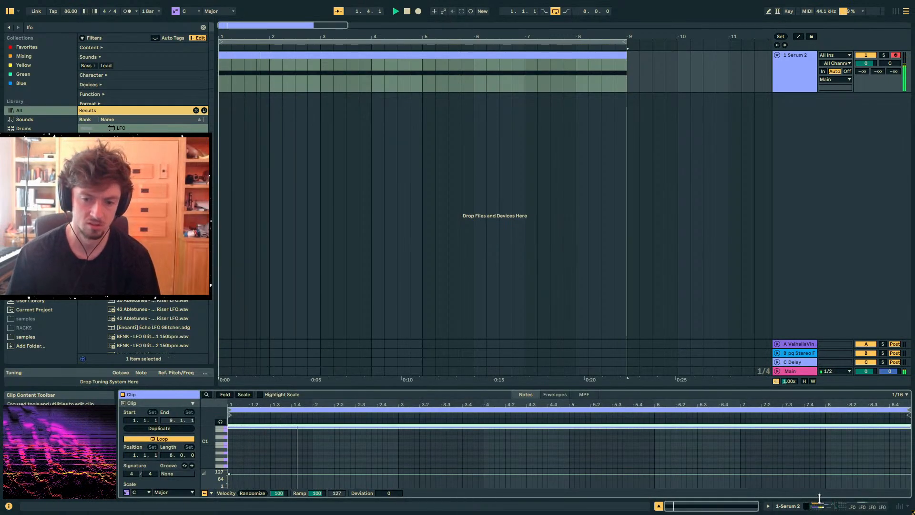
{"action": "key", "text": "shift+Tab"}
{"action": "key", "text": "ctrl+f"}
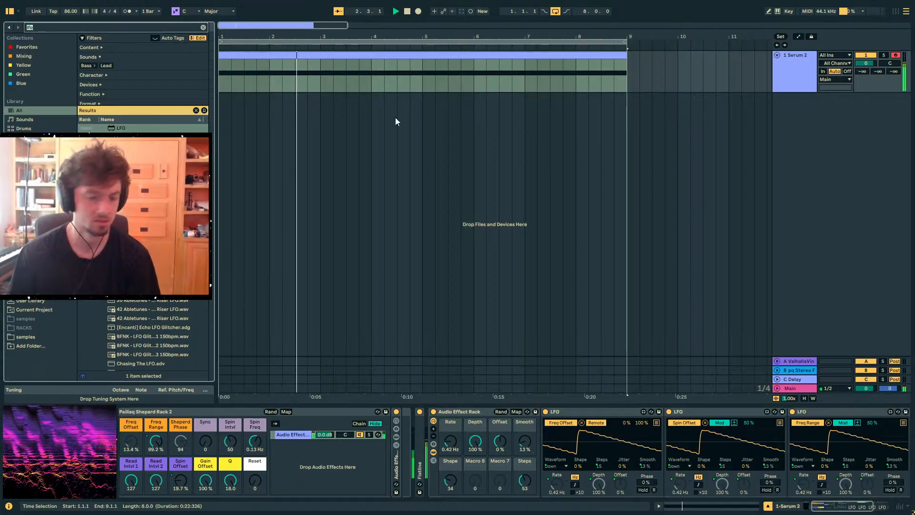
Set the Shepard rack's Freq Range to 79.5% and Spin Freq to 0.36 Hz, try lower Gain Offset, restore it to 100%, and stop playback
{"action": "mouse_move", "coordinate": [205, 481]}
{"action": "left_mouse_down"}
{"action": "mouse_move", "coordinate": [205, 508]}
{"action": "mouse_move", "coordinate": [206, 479]}
{"action": "left_mouse_up"}
{"action": "mouse_move", "coordinate": [156, 442]}
{"action": "left_mouse_down"}
{"action": "mouse_move", "coordinate": [156, 472]}
{"action": "mouse_move", "coordinate": [158, 449]}
{"action": "left_mouse_up"}
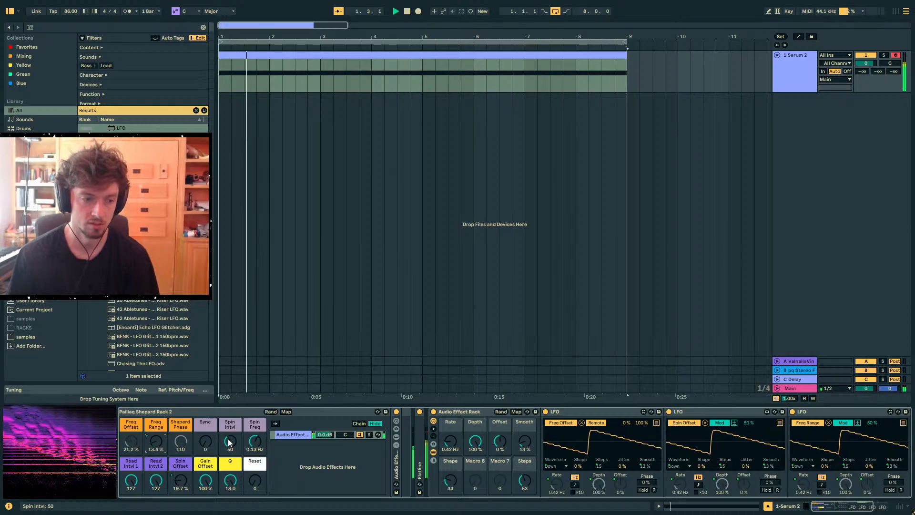
{"action": "left_click_drag", "start_coordinate": [256, 443], "coordinate": [256, 465]}
{"action": "left_click_drag", "start_coordinate": [156, 443], "coordinate": [156, 420]}
{"action": "left_click_drag", "start_coordinate": [249, 446], "coordinate": [249, 422]}
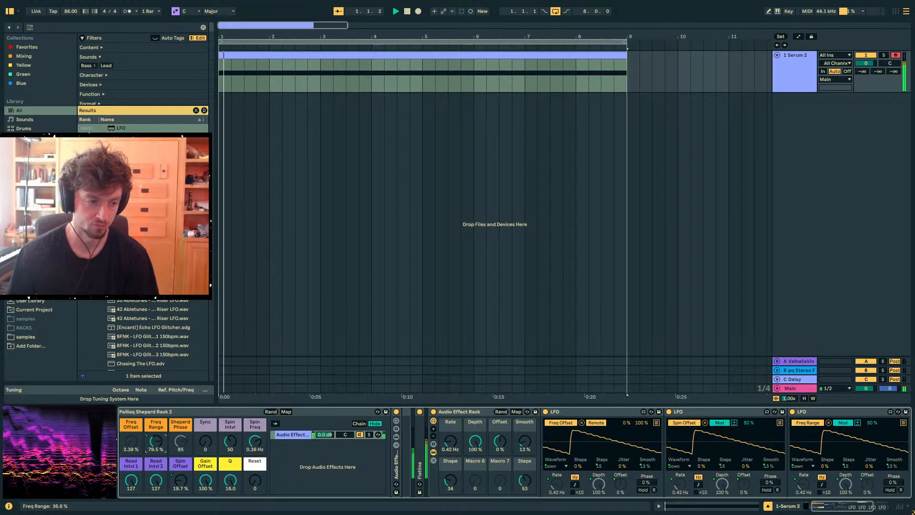
{"action": "mouse_move", "coordinate": [206, 481]}
{"action": "left_mouse_down"}
{"action": "mouse_move", "coordinate": [206, 503]}
{"action": "mouse_move", "coordinate": [205, 480]}
{"action": "left_mouse_up"}
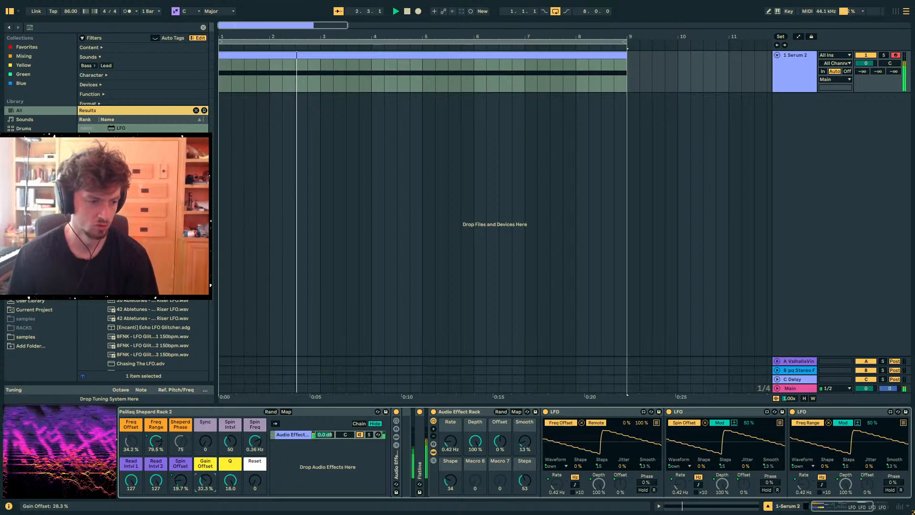
{"action": "key", "text": "space"}
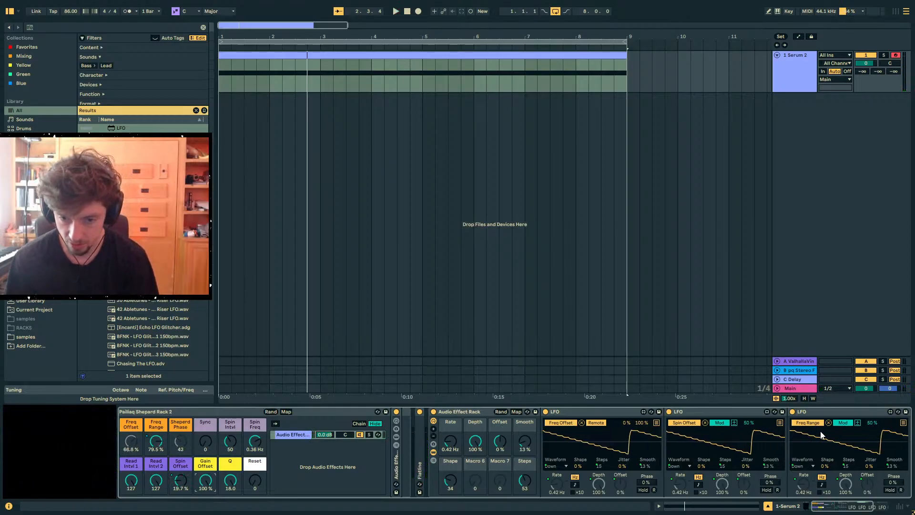
During playback, set the LFO Phase to 57% for Freq Range, 44% for Shepherd Phase and 60% for Spin Offset
{"action": "double_click", "coordinate": [713, 413]}
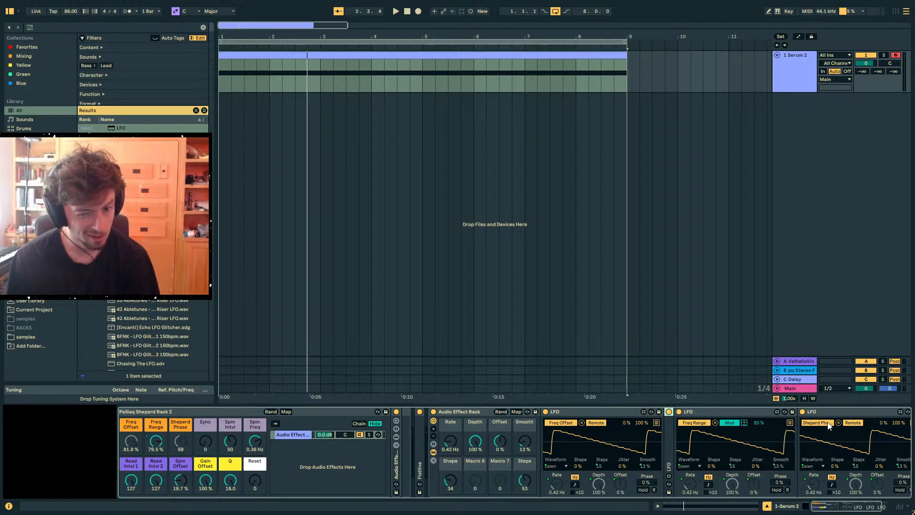
{"action": "key", "text": "space"}
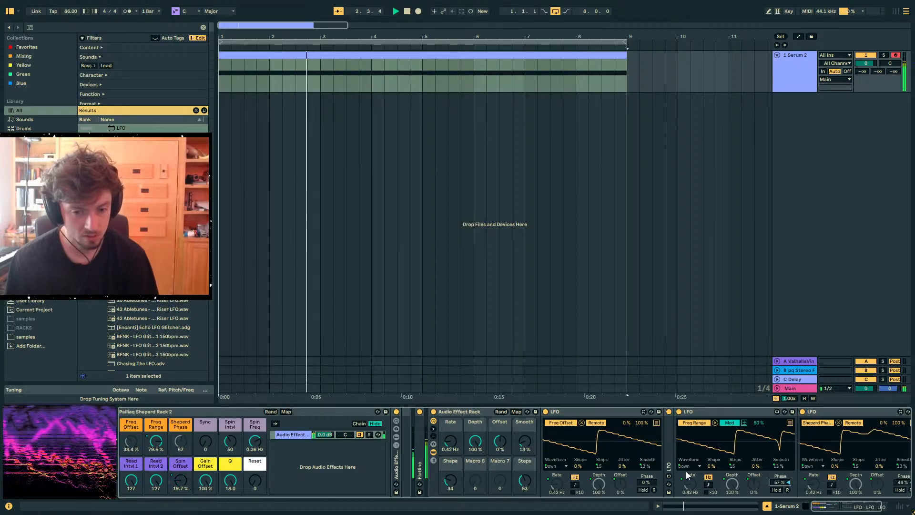
{"action": "double_click", "coordinate": [668, 467]}
{"action": "left_click_drag", "start_coordinate": [770, 482], "coordinate": [770, 454]}
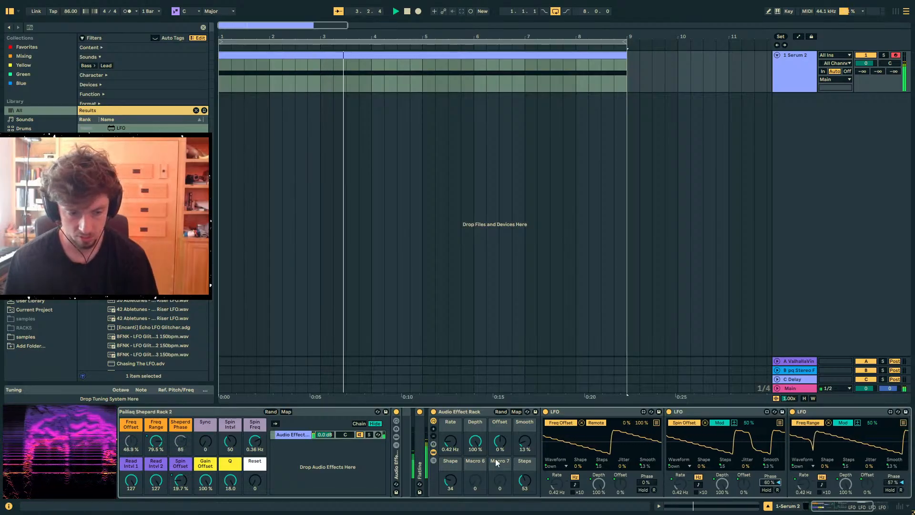
Set the Serum 2 track's send B to 0 dB and lower the LFO rack's Rate and the Shepard rack's Spin Freq to 0.07 Hz
{"action": "left_click", "coordinate": [873, 72]}
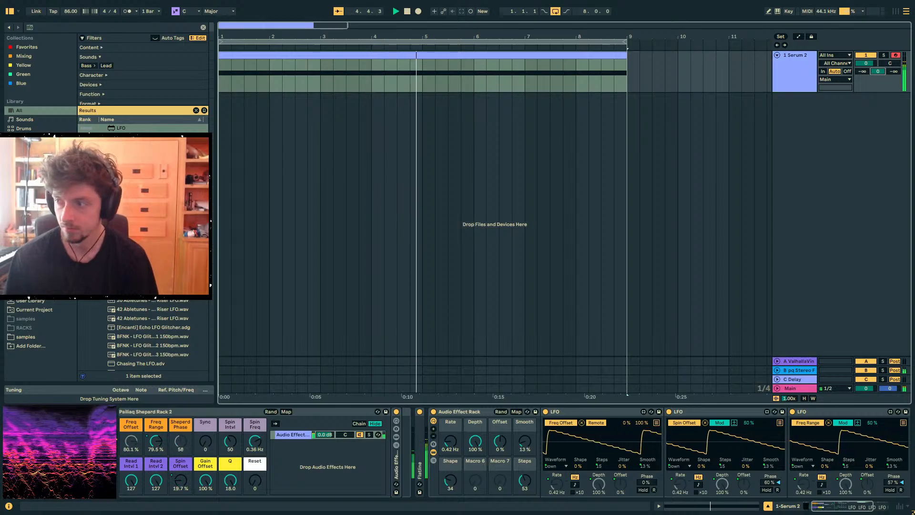
{"action": "left_click", "coordinate": [423, 76]}
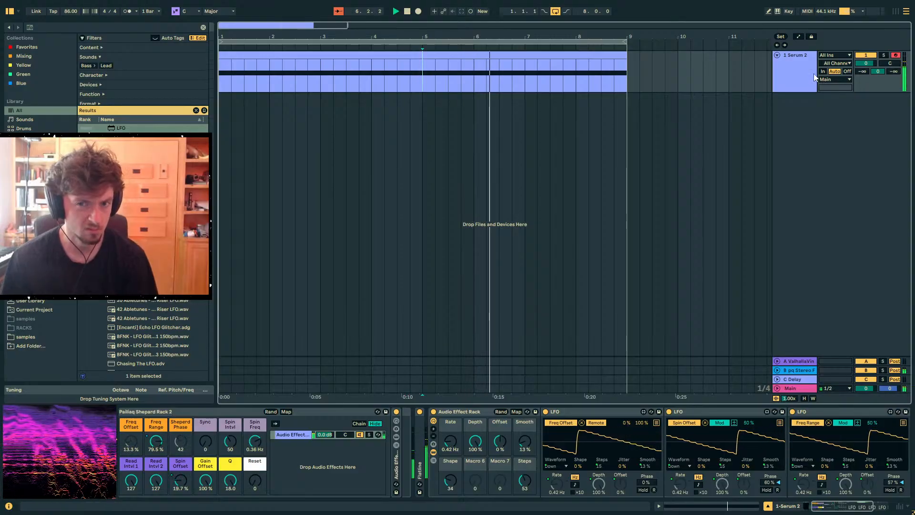
{"action": "left_click_drag", "start_coordinate": [450, 442], "coordinate": [451, 461]}
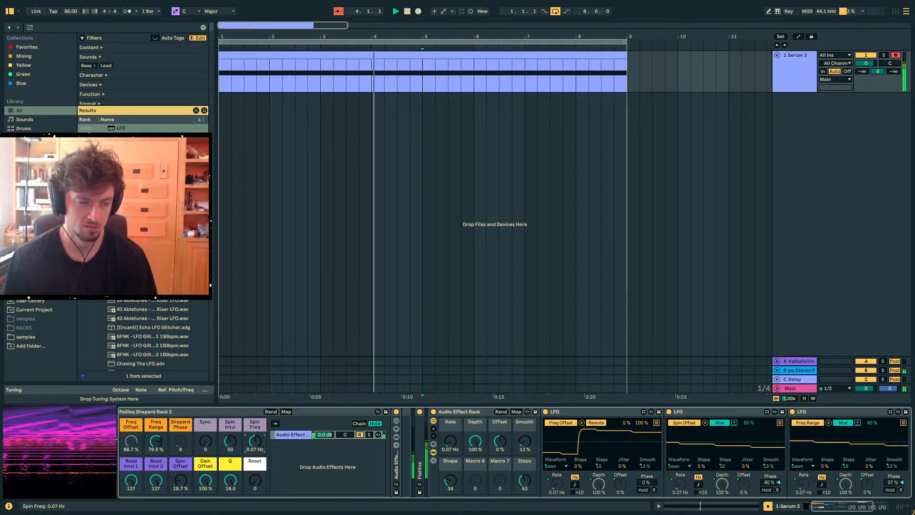
Transpose all notes in the Serum 2 clip down one octave and return to the device view
{"action": "left_click", "coordinate": [692, 507]}
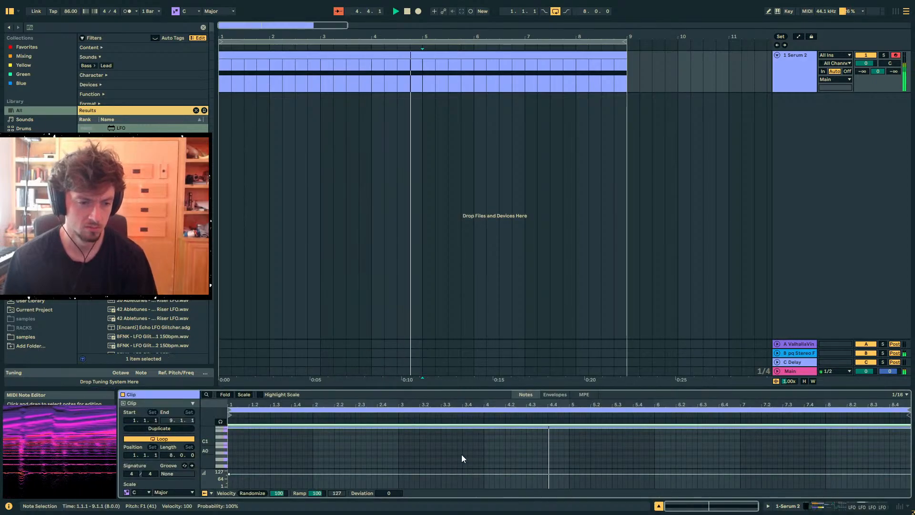
{"action": "key", "text": "ctrl+a"}
{"action": "key", "text": "shift+Down"}
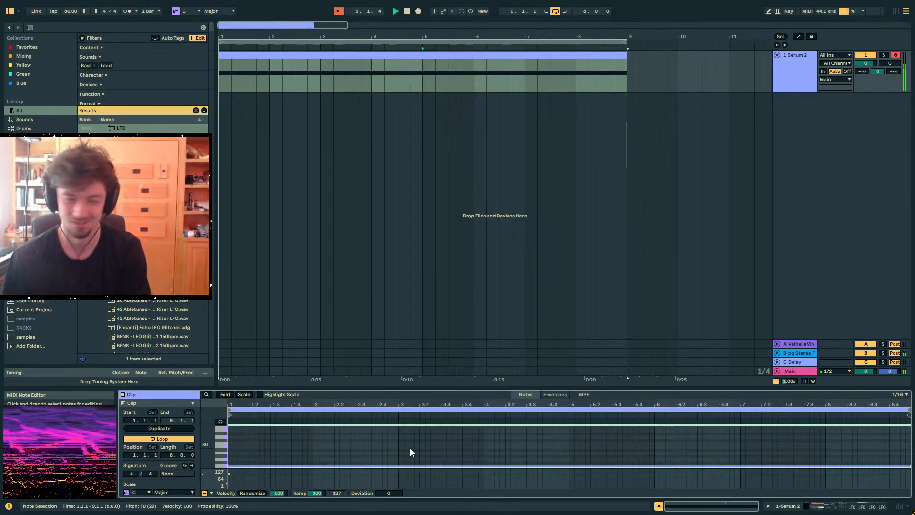
{"action": "left_click", "coordinate": [787, 506]}
{"action": "key", "text": "ctrl+f"}
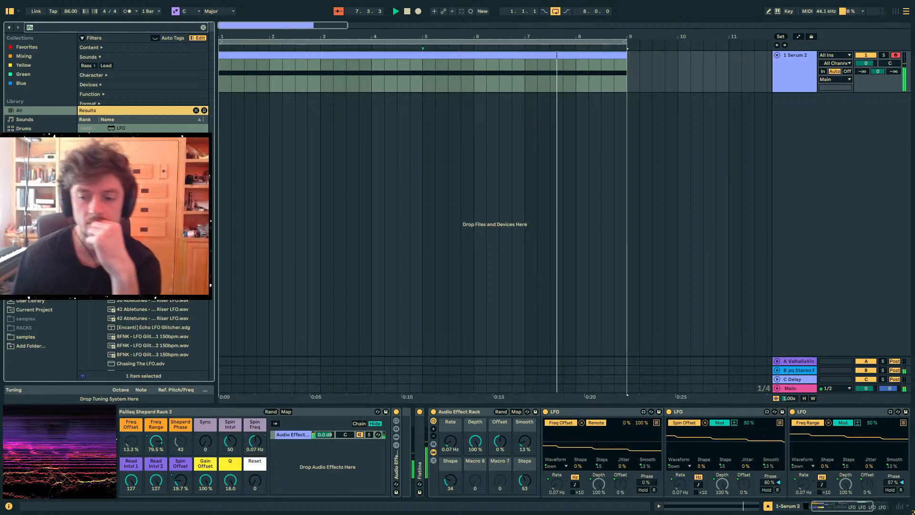
Try Spin Freq at 0.74 Hz, reduce it to 0.01 Hz, set Sync to 127, and stop playback
{"action": "left_click_drag", "start_coordinate": [254, 443], "coordinate": [255, 416]}
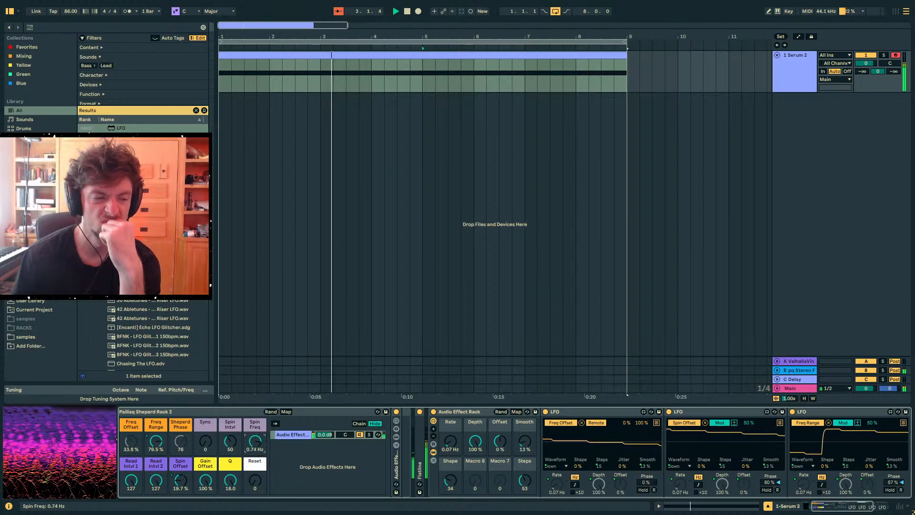
{"action": "left_click_drag", "start_coordinate": [254, 414], "coordinate": [205, 414]}
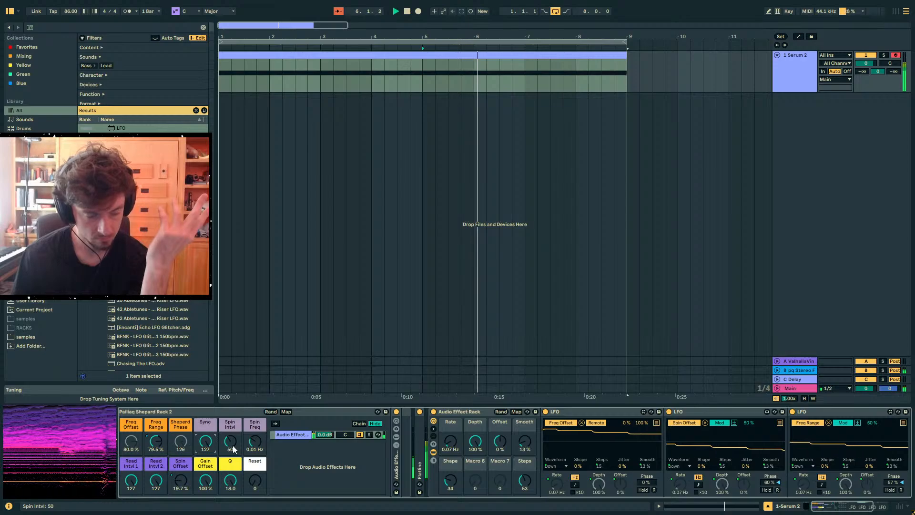
{"action": "mouse_move", "coordinate": [156, 481]}
{"action": "left_mouse_down"}
{"action": "mouse_move", "coordinate": [156, 501]}
{"action": "mouse_move", "coordinate": [156, 467]}
{"action": "left_mouse_up"}
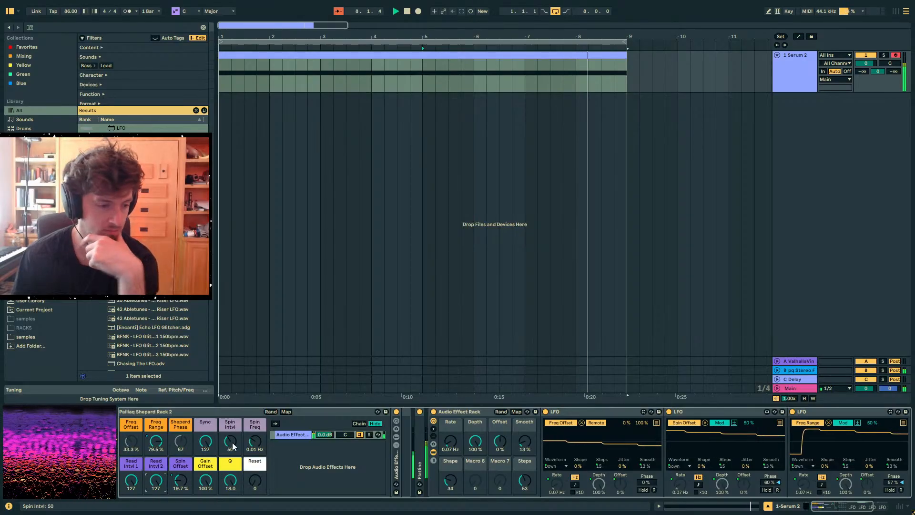
{"action": "left_click", "coordinate": [356, 87]}
{"action": "left_click", "coordinate": [325, 147]}
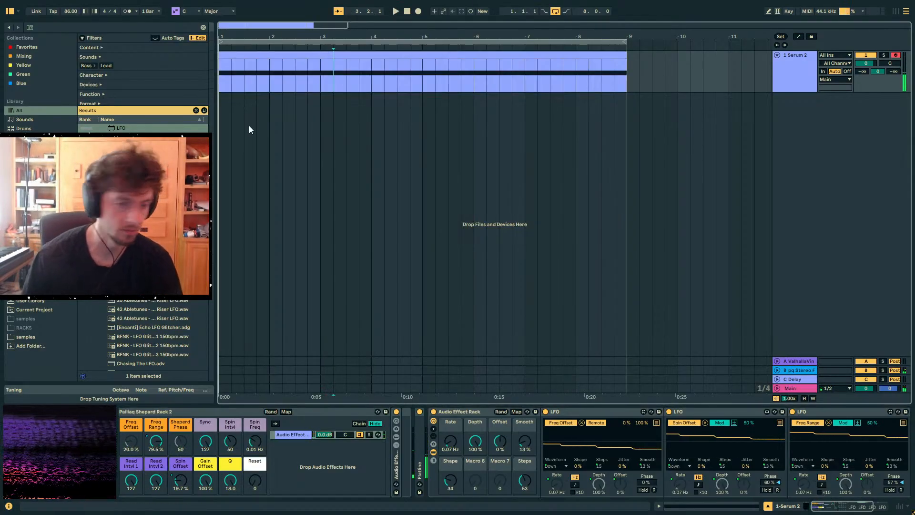
Leave full-screen mode and place the insert marker at 9.4.1 in the arrangement
{"action": "key", "text": "F11"}
{"action": "left_click", "coordinate": [8, 17]}
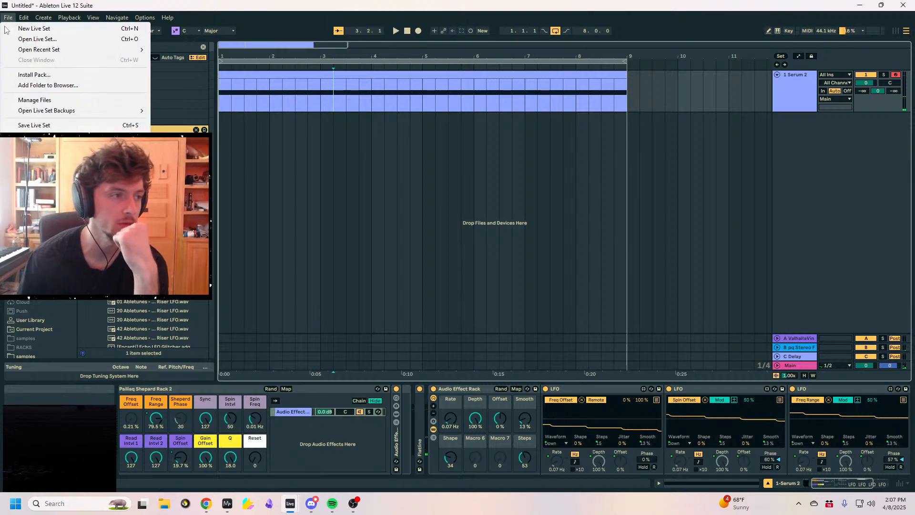
{"action": "mouse_move", "coordinate": [29, 51]}
{"action": "left_click", "coordinate": [665, 204]}
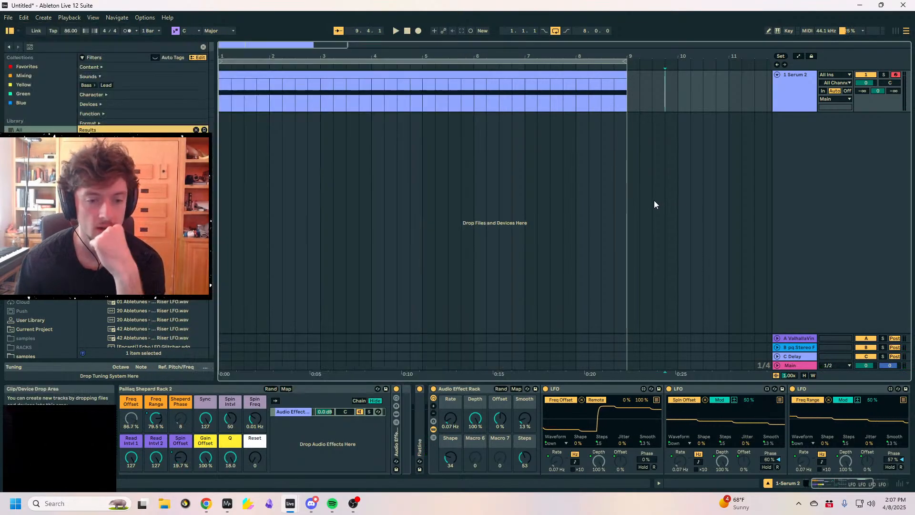
Collapse the LFO devices, then expand the Shepard rack's nested Audio Effect Rack and the Spellbook that controls the EQ gains
{"action": "double_click", "coordinate": [583, 387]}
{"action": "double_click", "coordinate": [599, 387]}
{"action": "double_click", "coordinate": [600, 387]}
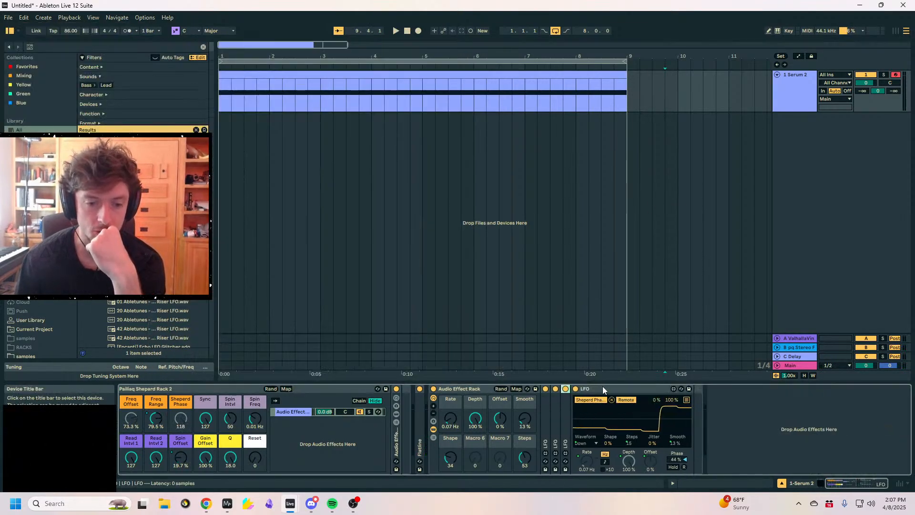
{"action": "double_click", "coordinate": [603, 387]}
{"action": "double_click", "coordinate": [397, 440]}
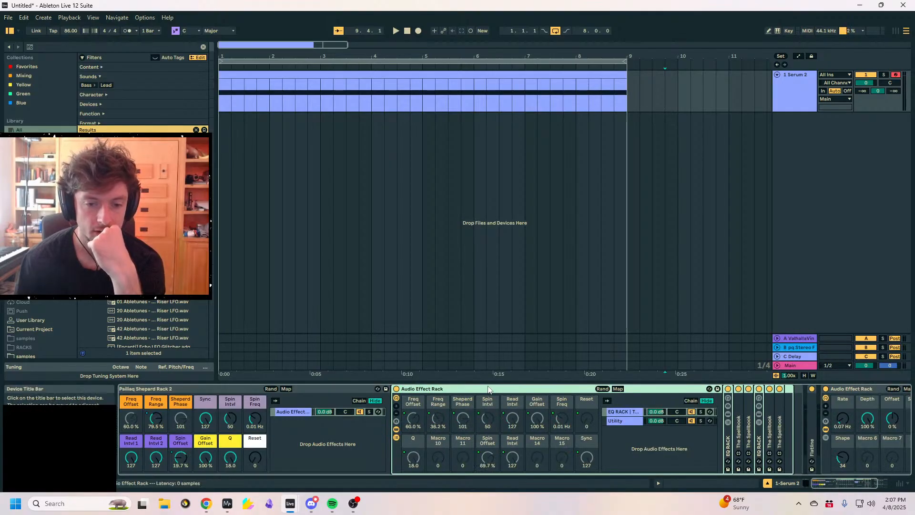
{"action": "double_click", "coordinate": [749, 427]}
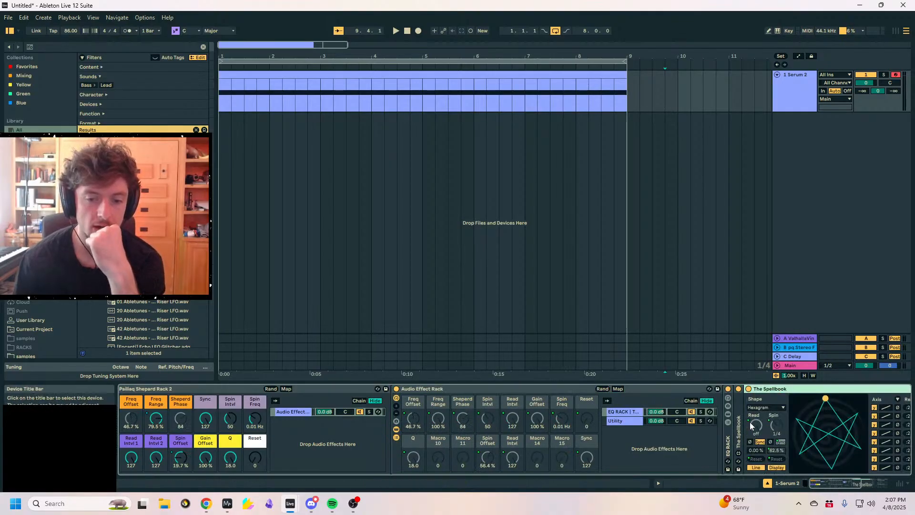
{"action": "left_click", "coordinate": [779, 390]}
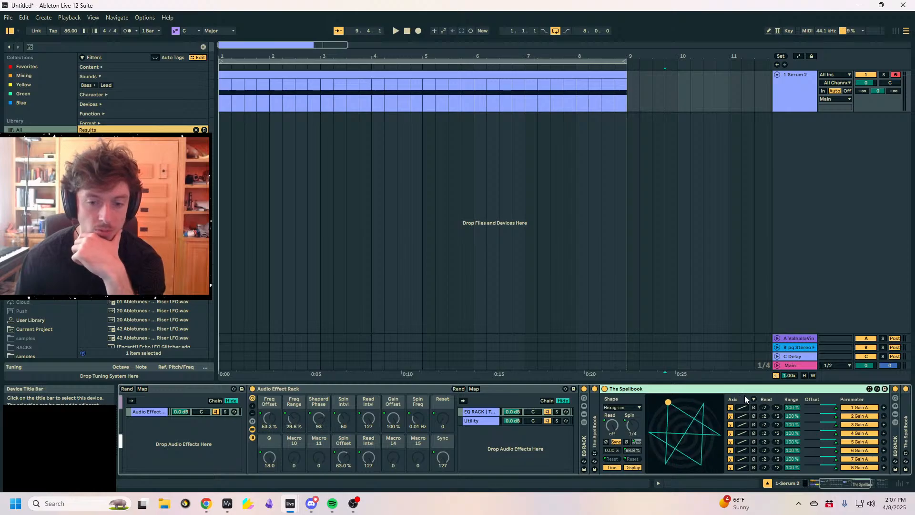
Try toggling the axis, unipolar/bipolar and invert options on the Spellbook's Gain A mappings, returning them to their original settings
{"action": "left_click", "coordinate": [731, 425]}
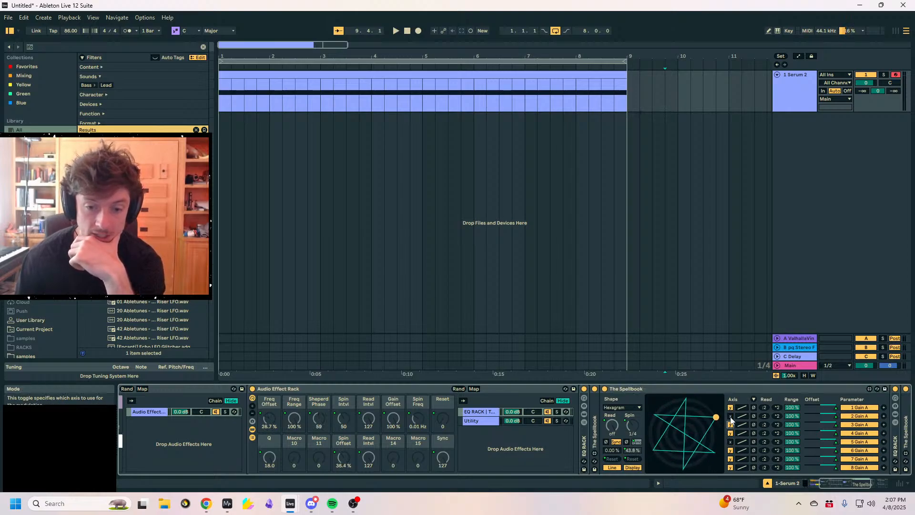
{"action": "left_click", "coordinate": [731, 423]}
{"action": "left_click", "coordinate": [731, 433]}
{"action": "left_click", "coordinate": [731, 409]}
{"action": "left_click", "coordinate": [743, 408]}
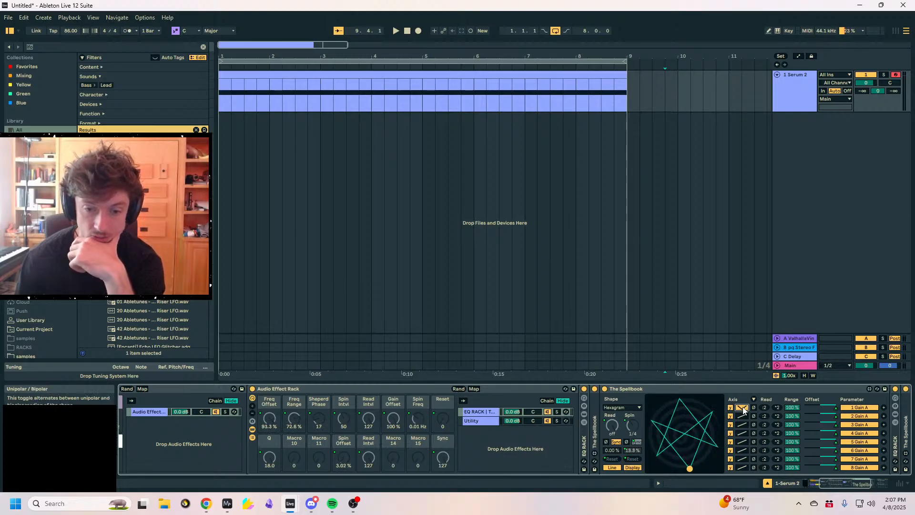
{"action": "left_click", "coordinate": [754, 409]}
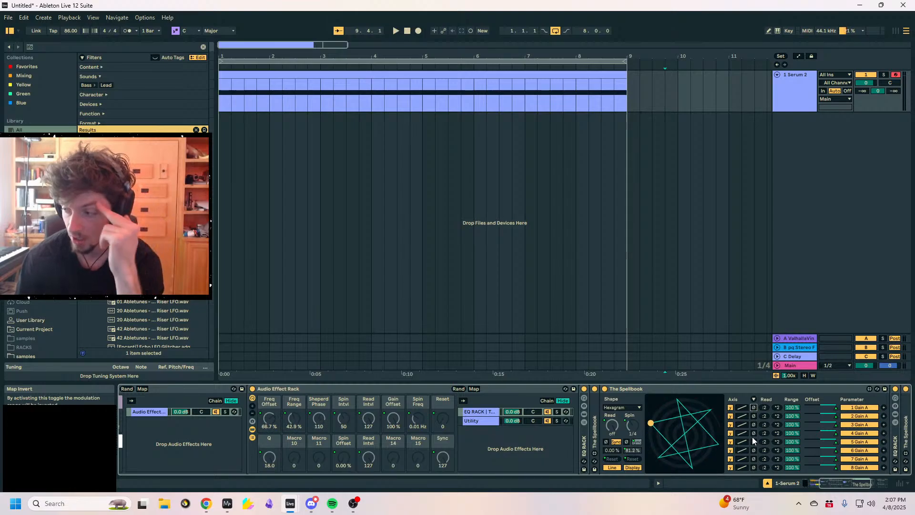
Show the Spellbook's read and spin phase offset columns and set the spin phase of 1 Gain A to 0.00 %
{"action": "left_click", "coordinate": [754, 399]}
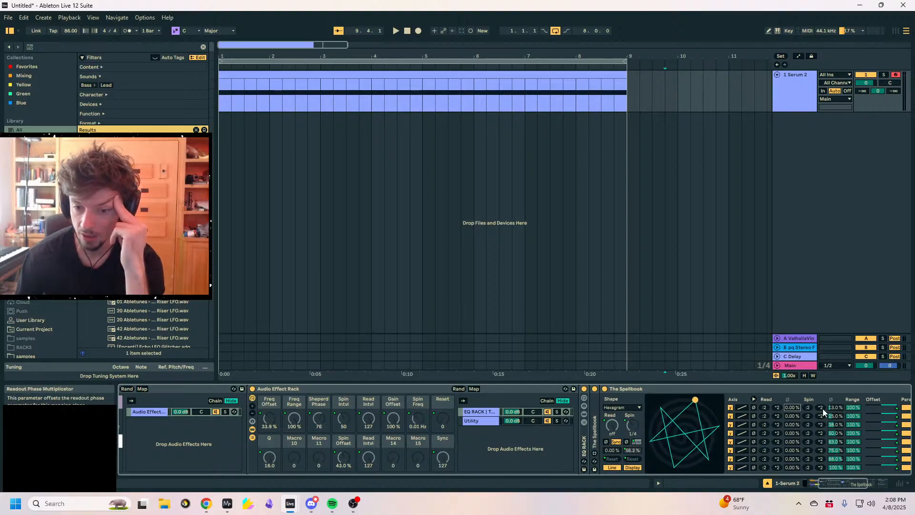
{"action": "left_click_drag", "start_coordinate": [836, 408], "coordinate": [837, 422]}
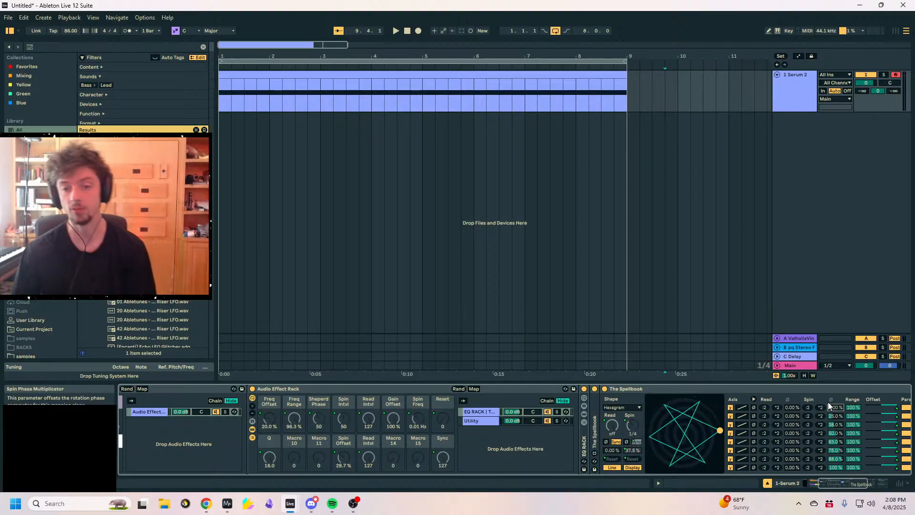
{"action": "left_click", "coordinate": [806, 392]}
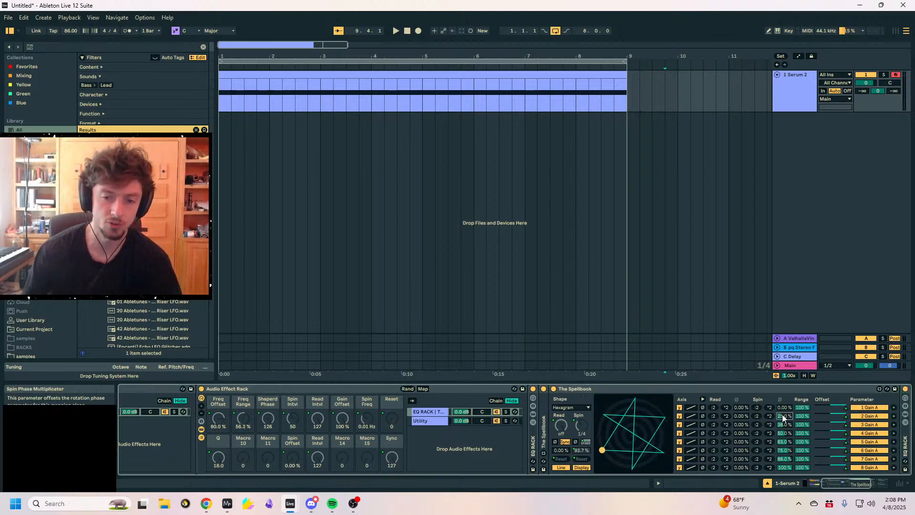
{"action": "left_click", "coordinate": [605, 389]}
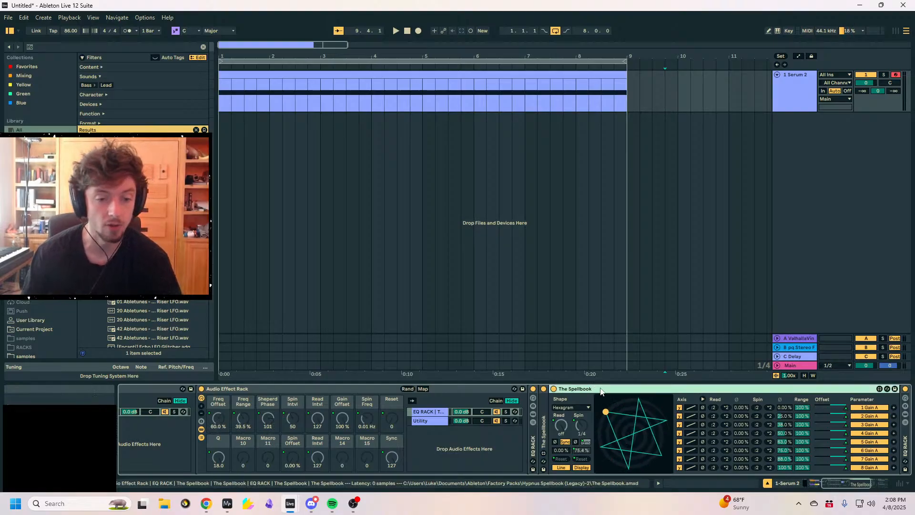
{"action": "left_click", "coordinate": [785, 433]}
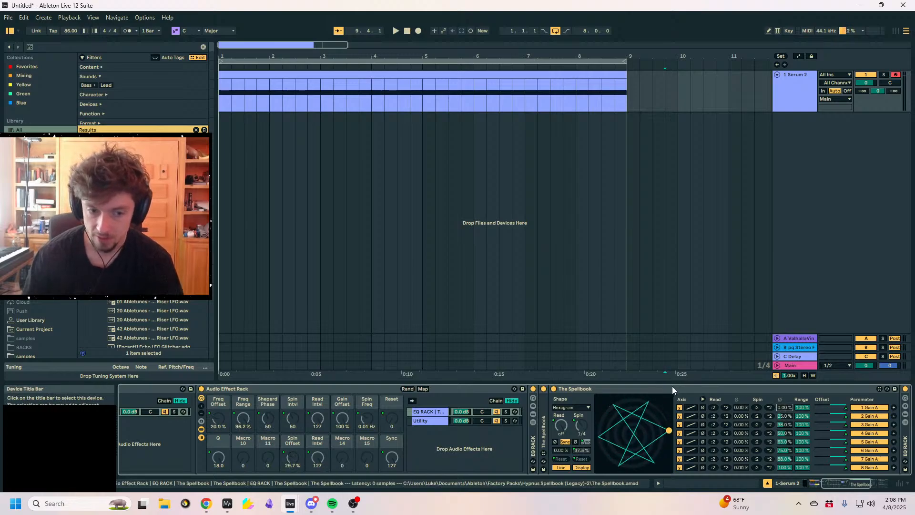
Collapse the open Gain A Spellbook, then collapse and re-expand the Audio Effect Rack that holds the LFO devices
{"action": "double_click", "coordinate": [758, 389]}
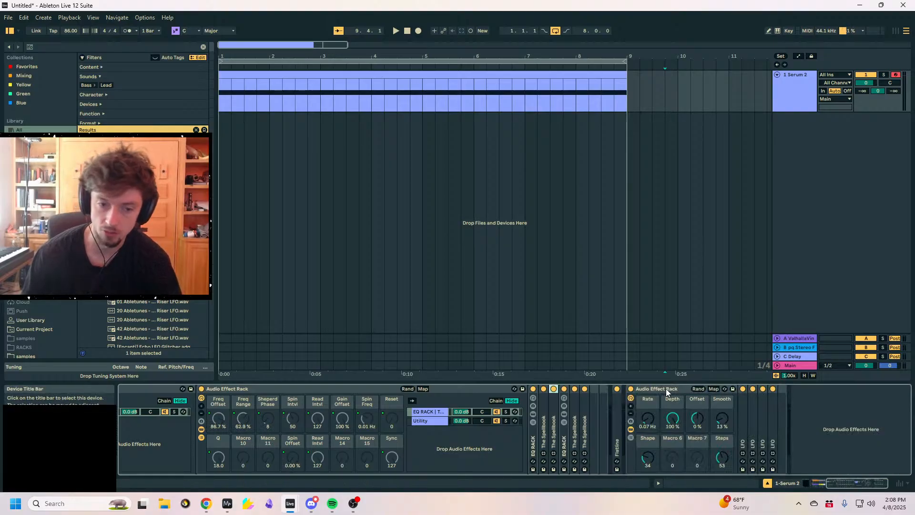
{"action": "double_click", "coordinate": [668, 390]}
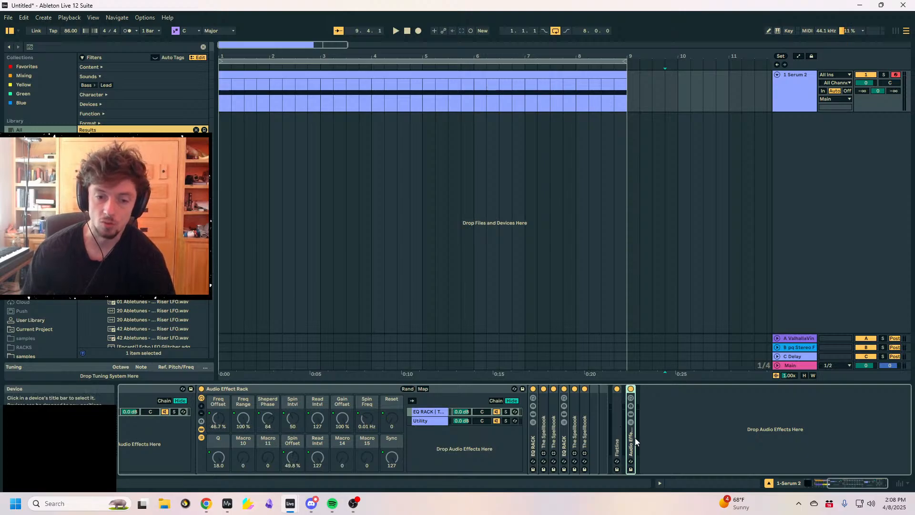
{"action": "double_click", "coordinate": [634, 438]}
{"action": "left_click", "coordinate": [623, 433]}
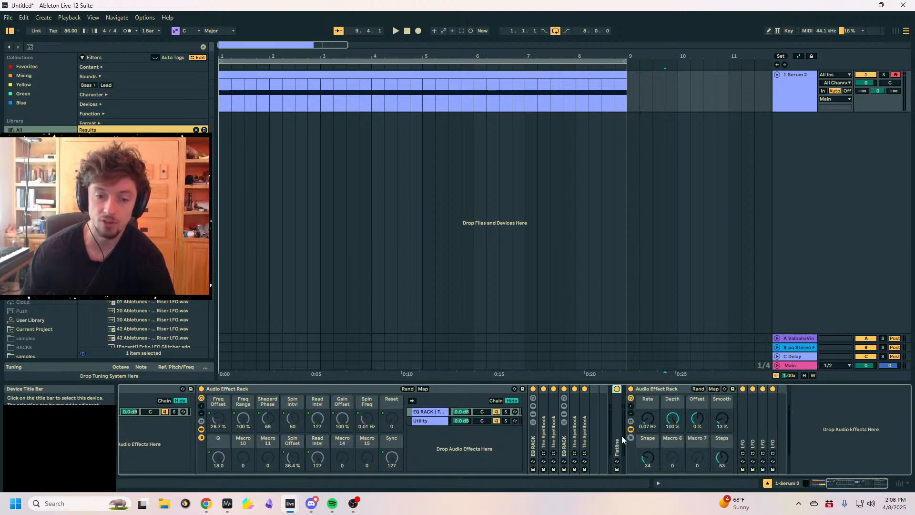
Expand the last Spellbook before Flatline and switch the axis of its 5 to 8 Gain A mappings to x
{"action": "double_click", "coordinate": [585, 435]}
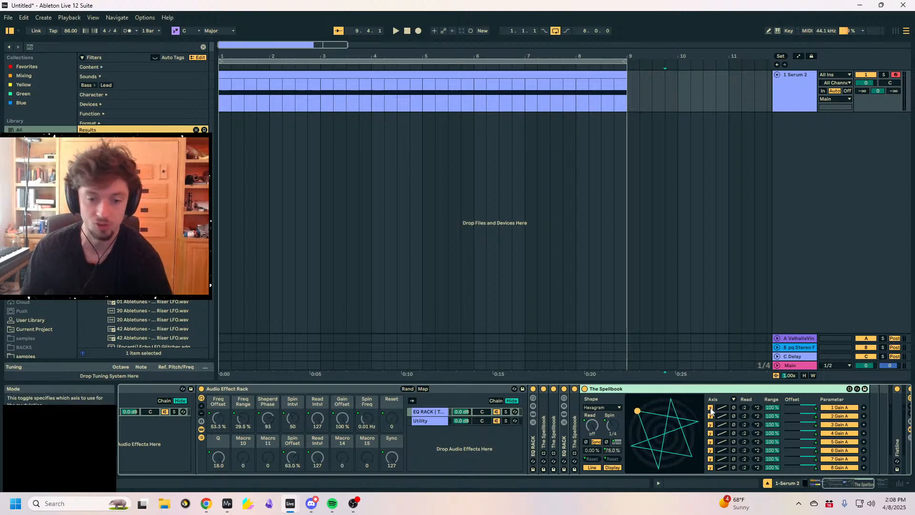
{"action": "left_click", "coordinate": [710, 441]}
{"action": "left_click", "coordinate": [710, 450]}
{"action": "left_click", "coordinate": [710, 459]}
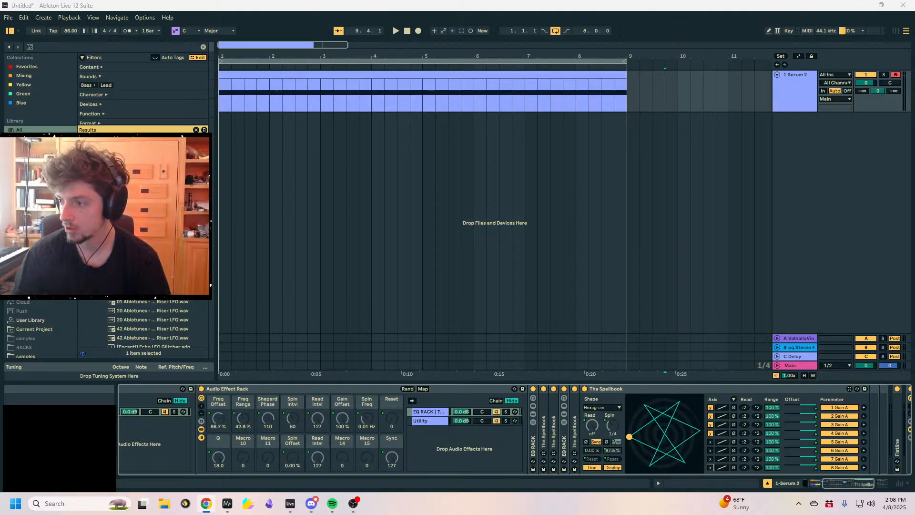
Bring the "cursed EQs" YouTube video into view in the browser, lower its volume, watch the moving EQ curve, and pause it
{"action": "left_click_drag", "start_coordinate": [914, 133], "coordinate": [315, 41]}
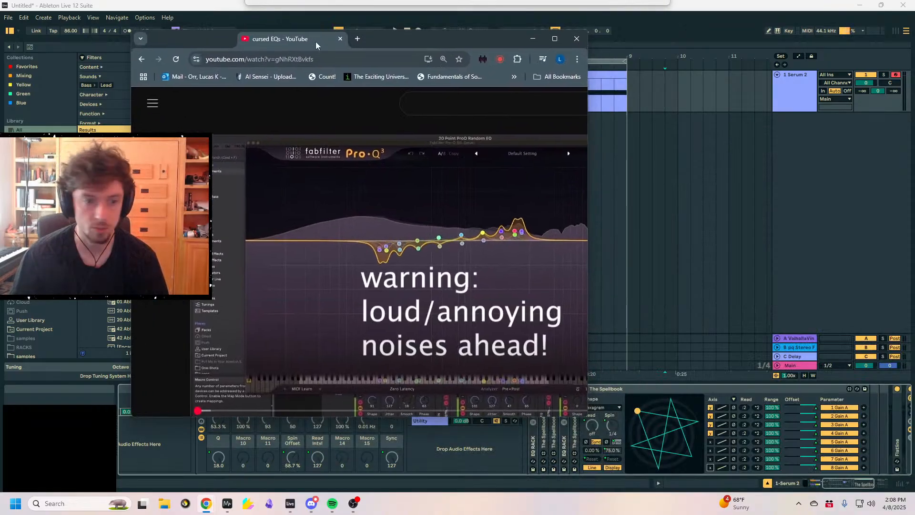
{"action": "left_click", "coordinate": [242, 335]}
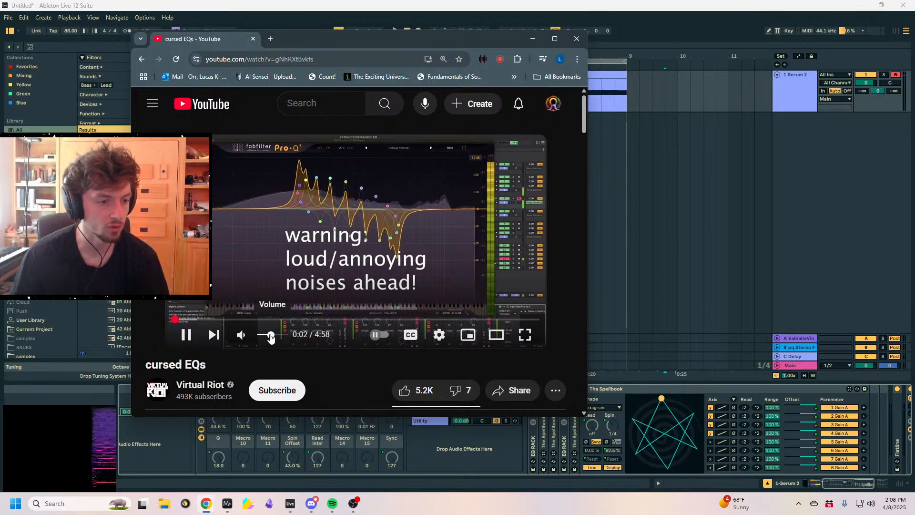
{"action": "left_click_drag", "start_coordinate": [265, 337], "coordinate": [265, 337]}
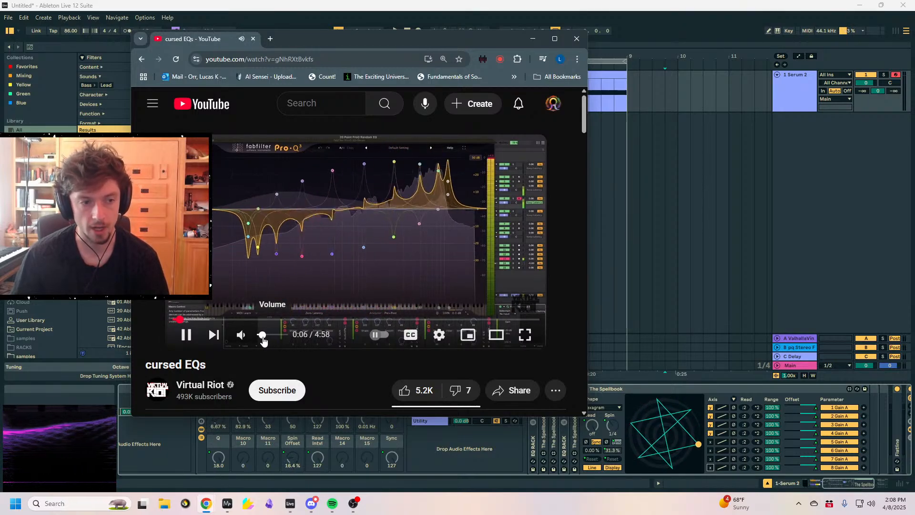
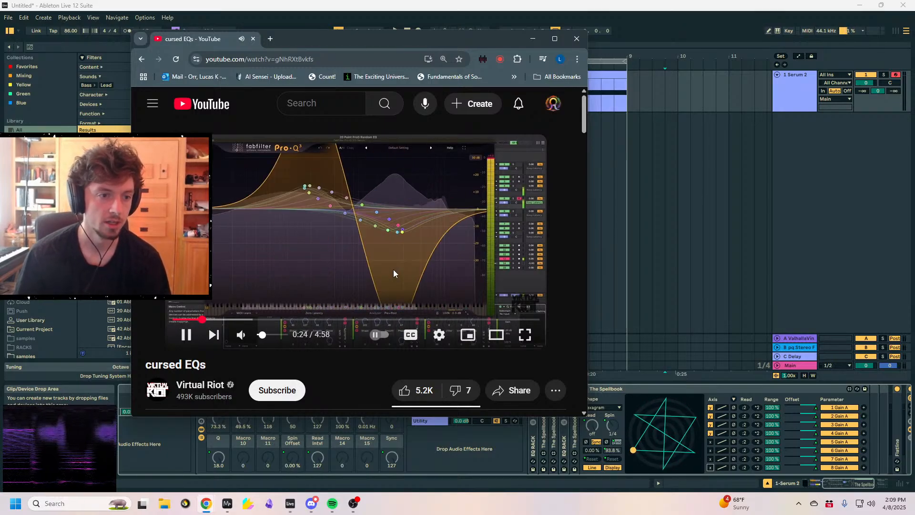
{"action": "left_click", "coordinate": [368, 253]}
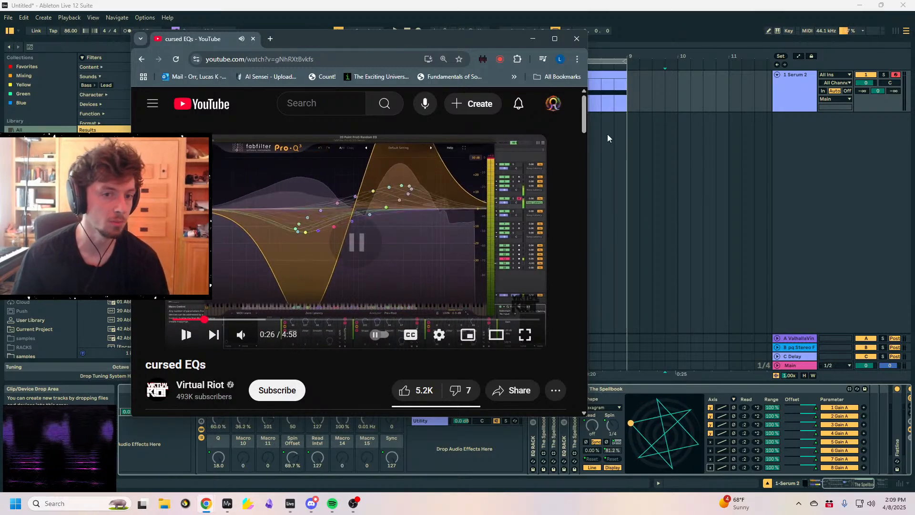
Return to Ableton Live, collapse the nested Audio Effect Rack, and delete the LFO rack after Flatline
{"action": "left_click", "coordinate": [607, 133]}
{"action": "left_click", "coordinate": [396, 74]}
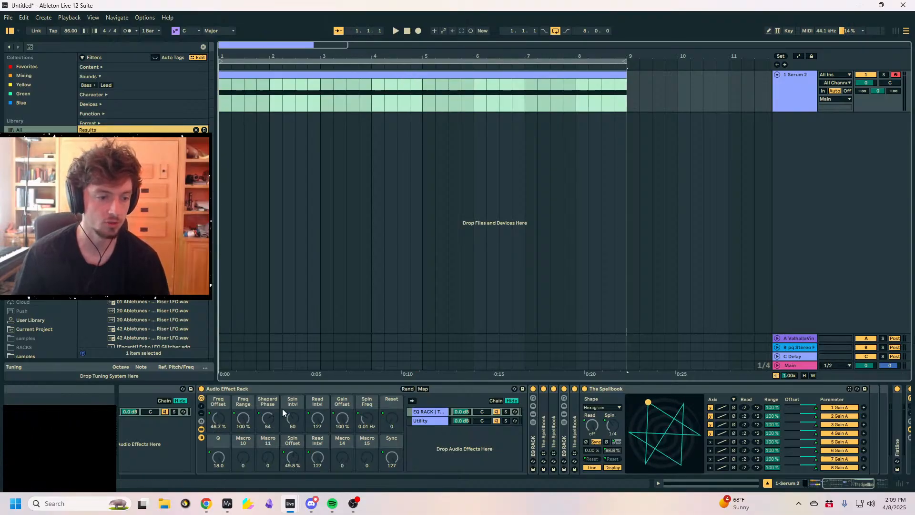
{"action": "double_click", "coordinate": [262, 389]}
{"action": "left_click", "coordinate": [262, 390]}
{"action": "key", "text": "Delete"}
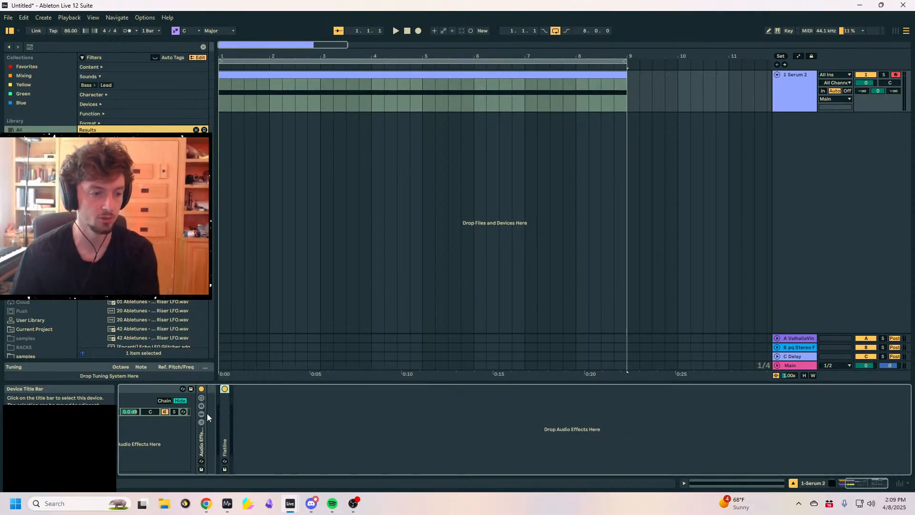
{"action": "left_click", "coordinate": [192, 393]}
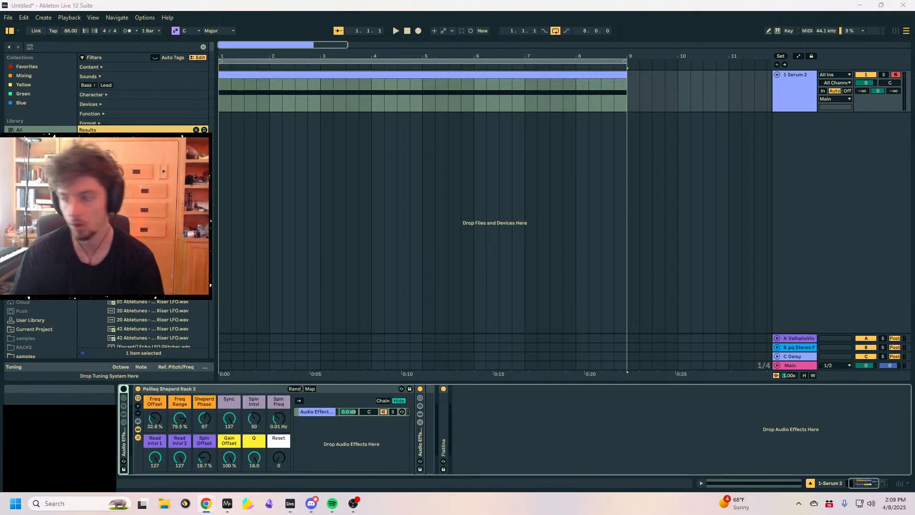
Expand the nested Audio Effect Rack and its first Spellbook, examine the Frequency A mappings, and collapse that Spellbook again
{"action": "double_click", "coordinate": [425, 437]}
{"action": "left_click", "coordinate": [284, 71]}
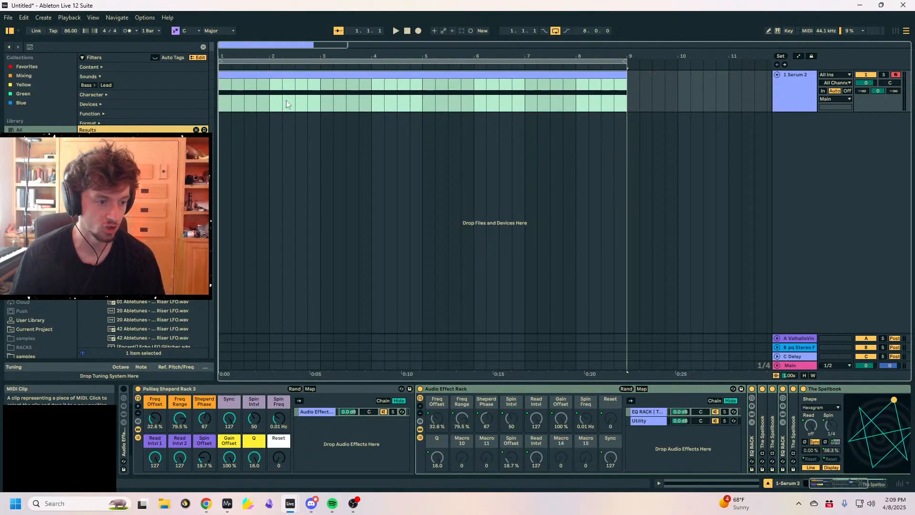
{"action": "double_click", "coordinate": [764, 432]}
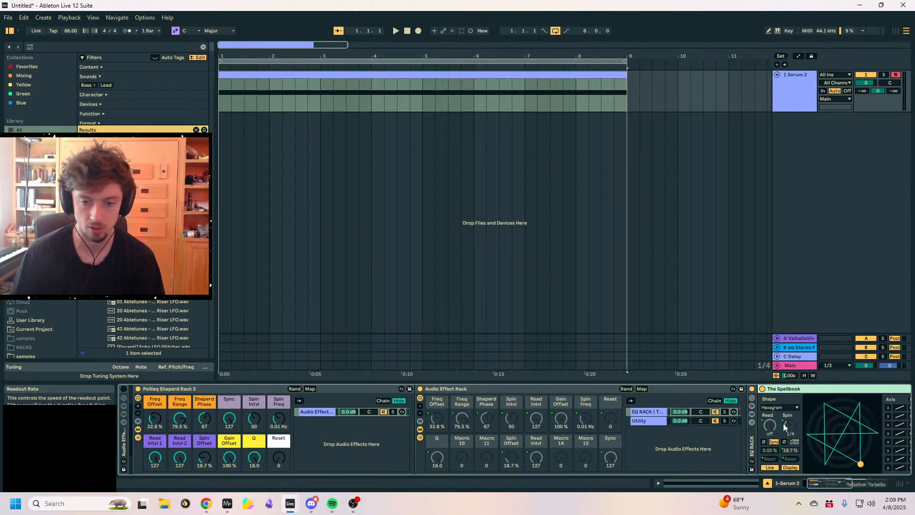
{"action": "left_click", "coordinate": [788, 392]}
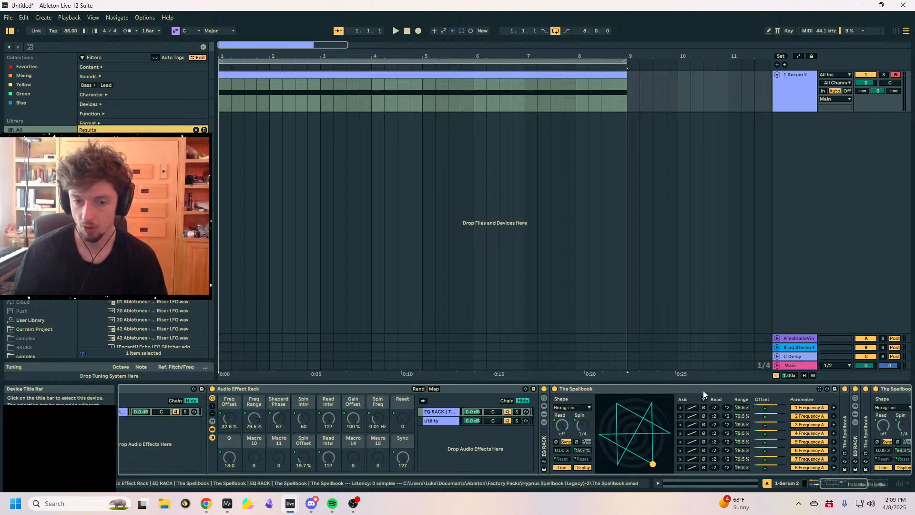
{"action": "left_click", "coordinate": [646, 389]}
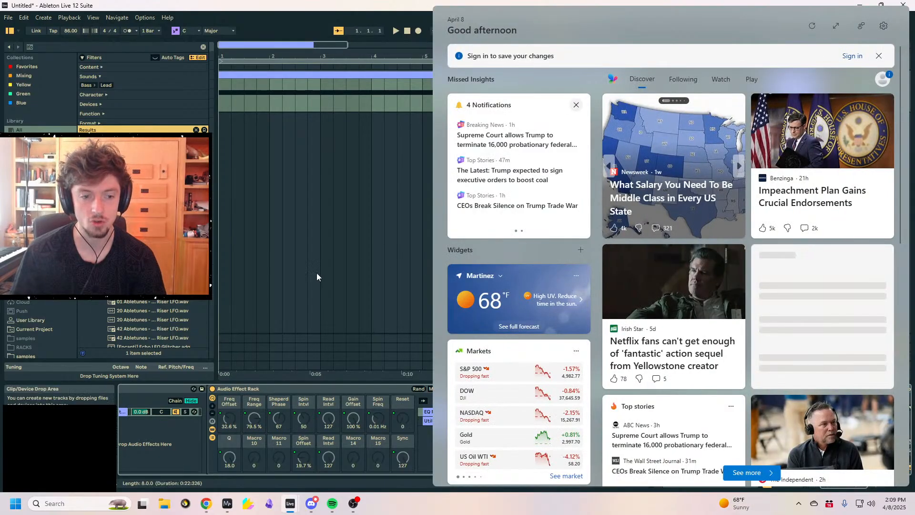
{"action": "left_click", "coordinate": [317, 273]}
{"action": "left_click", "coordinate": [686, 391]}
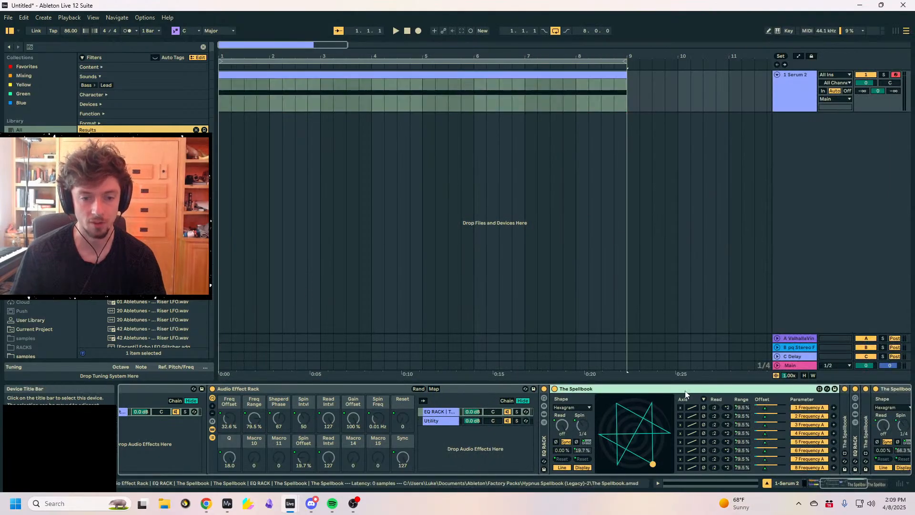
{"action": "double_click", "coordinate": [645, 389]}
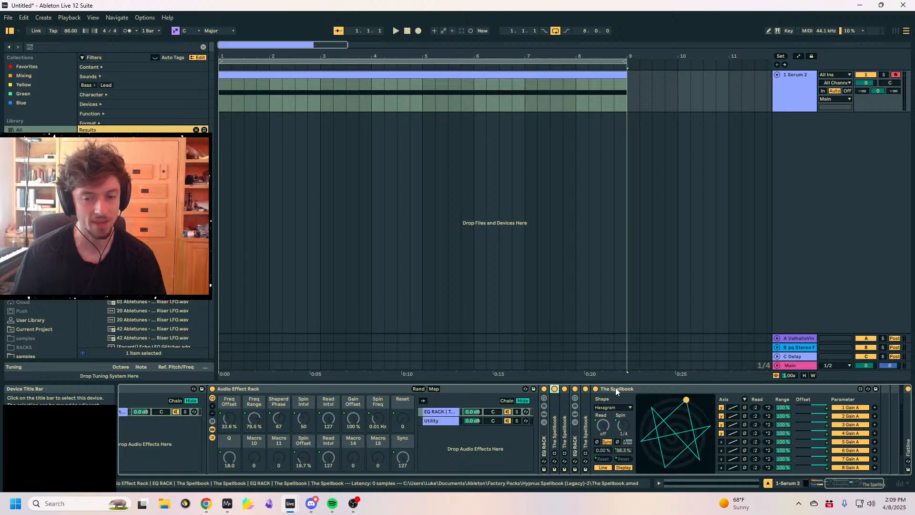
Play the clip briefly and expand the second EQ RACK to view its EQ Eight curve alongside the Psiliaq Sheperd Rack 2 macros
{"action": "key", "text": "space"}
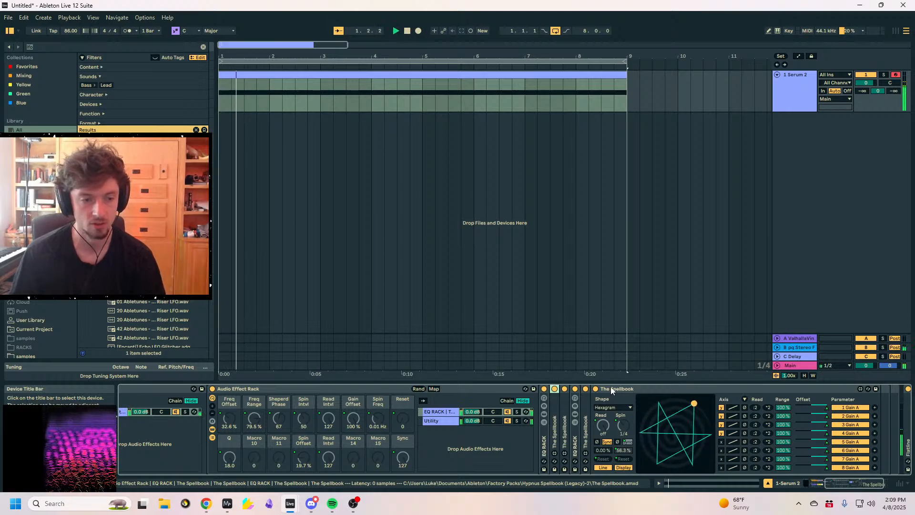
{"action": "double_click", "coordinate": [573, 434]}
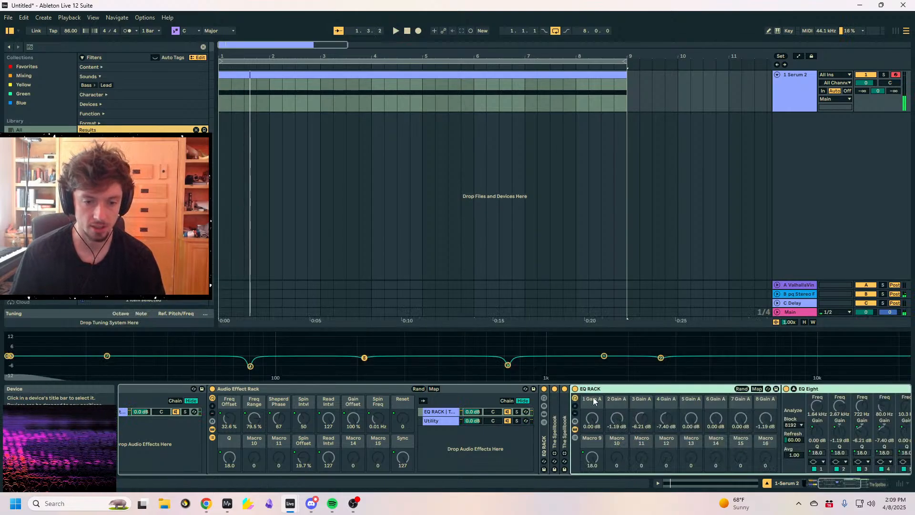
{"action": "key", "text": "Left"}
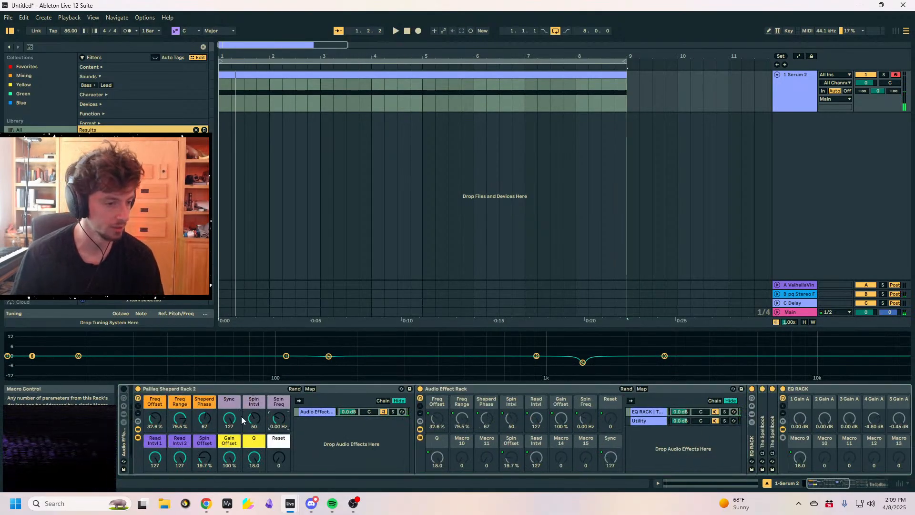
During playback, set Freq Offset to 58.3 %, Sync to 0, Spin Freq to 0.09 Hz and Sheperd Phase to 115, then collapse the nested rack
{"action": "key", "text": "space"}
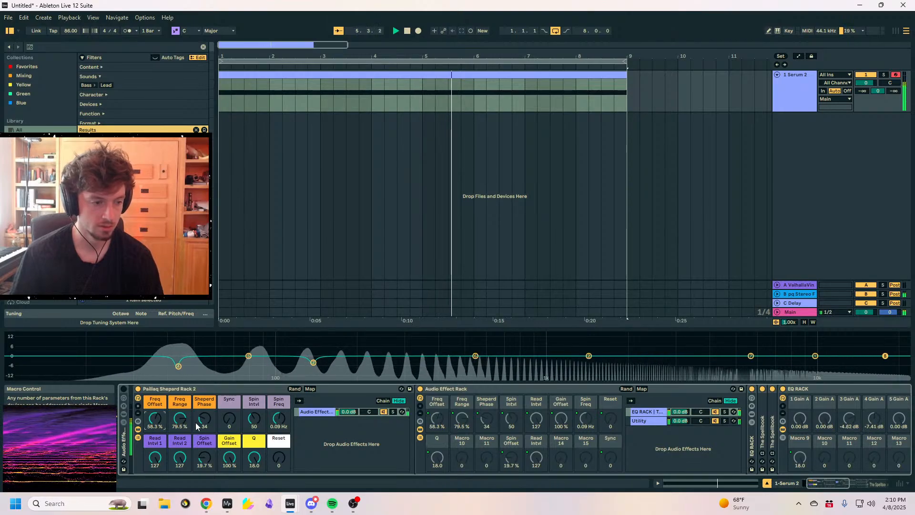
{"action": "double_click", "coordinate": [878, 90]}
{"action": "left_click_drag", "start_coordinate": [407, 321], "coordinate": [404, 322]}
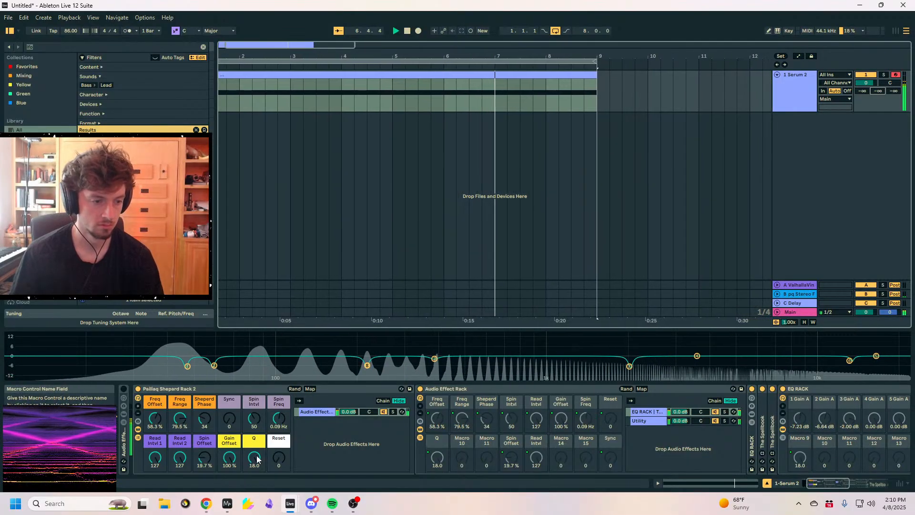
{"action": "left_click_drag", "start_coordinate": [200, 420], "coordinate": [200, 381]}
{"action": "double_click", "coordinate": [481, 388]}
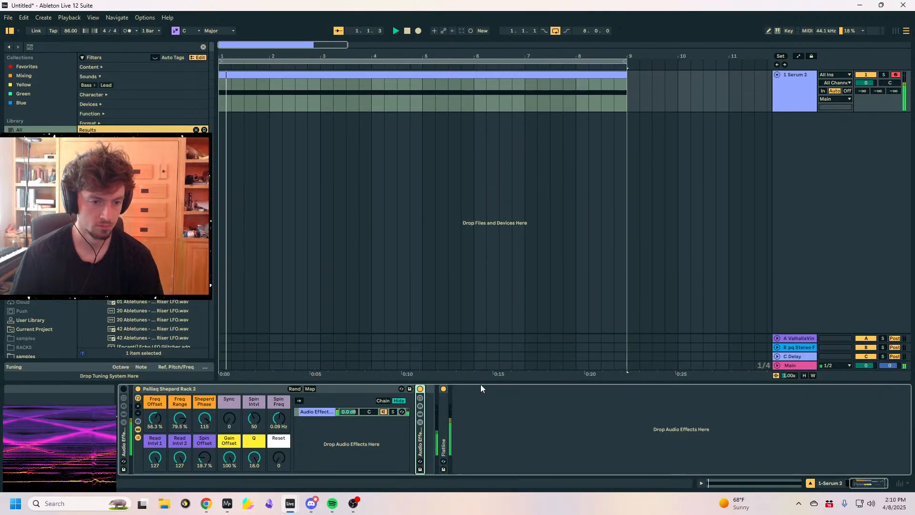
{"action": "left_click", "coordinate": [8, 17]}
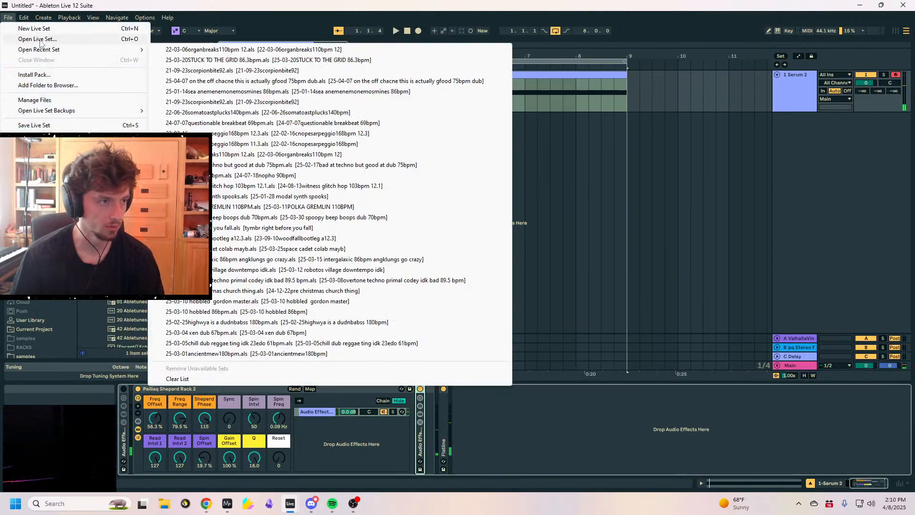
{"action": "left_click", "coordinate": [48, 38]}
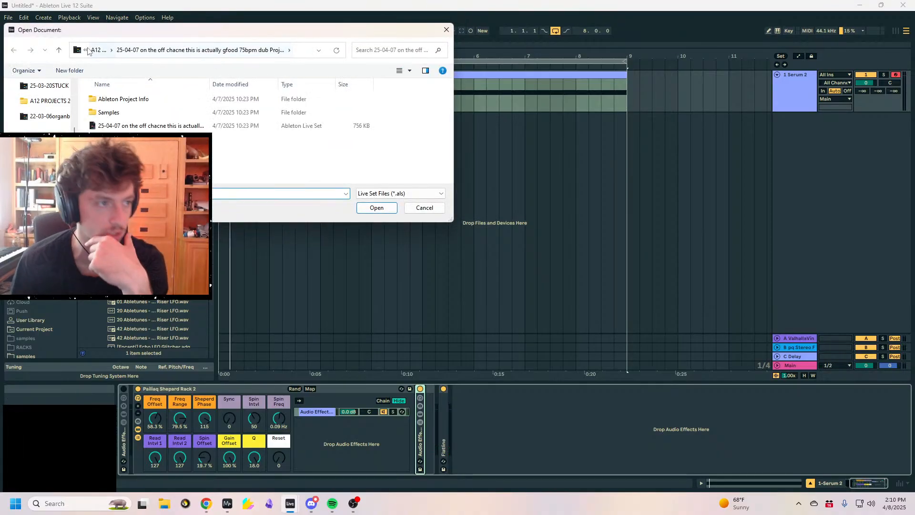
{"action": "left_click", "coordinate": [248, 83]}
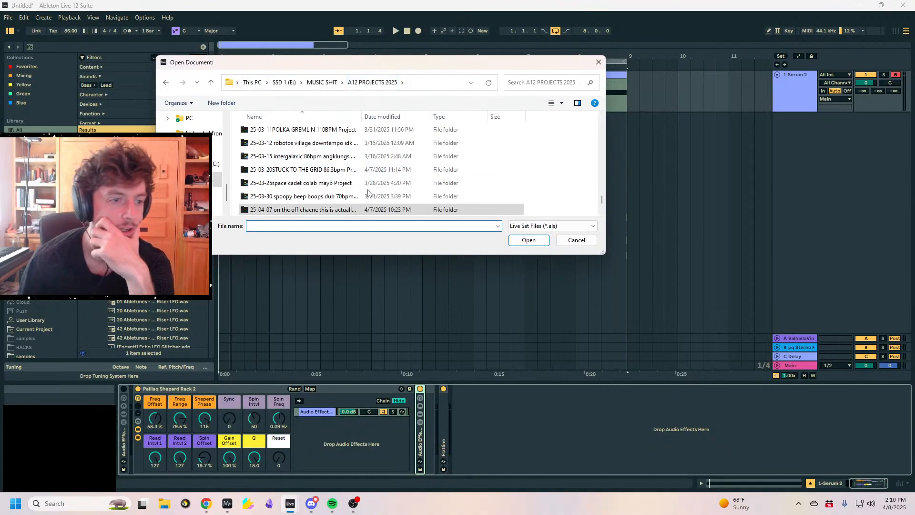
{"action": "scroll", "coordinate": [368, 193], "scroll_direction": "down", "scroll_amount": 1}
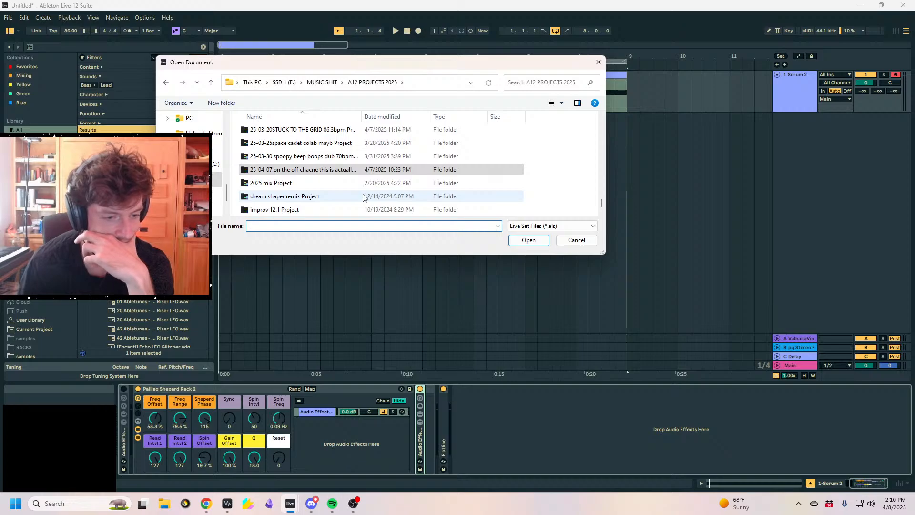
{"action": "left_click", "coordinate": [598, 62]}
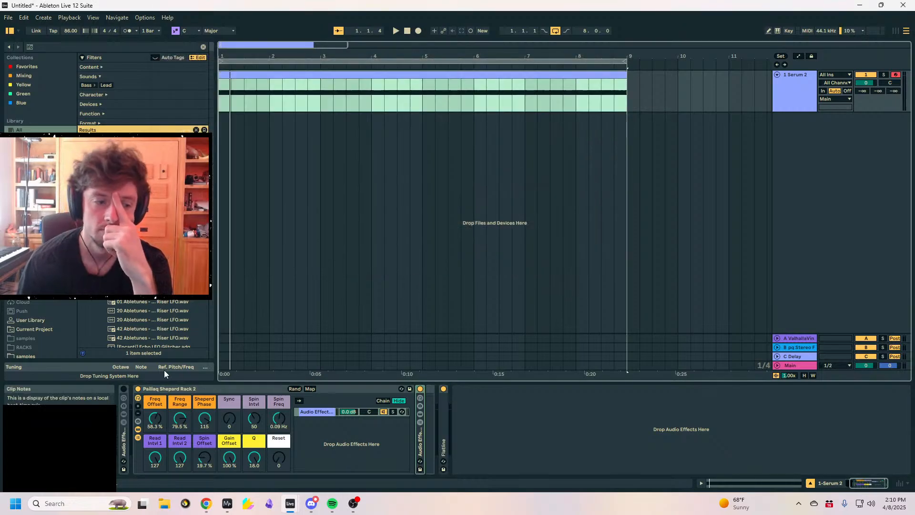
Delete the Psiliaq Sheperd Rack 2 from the Serum 2 track's device chain
{"action": "left_click", "coordinate": [157, 389]}
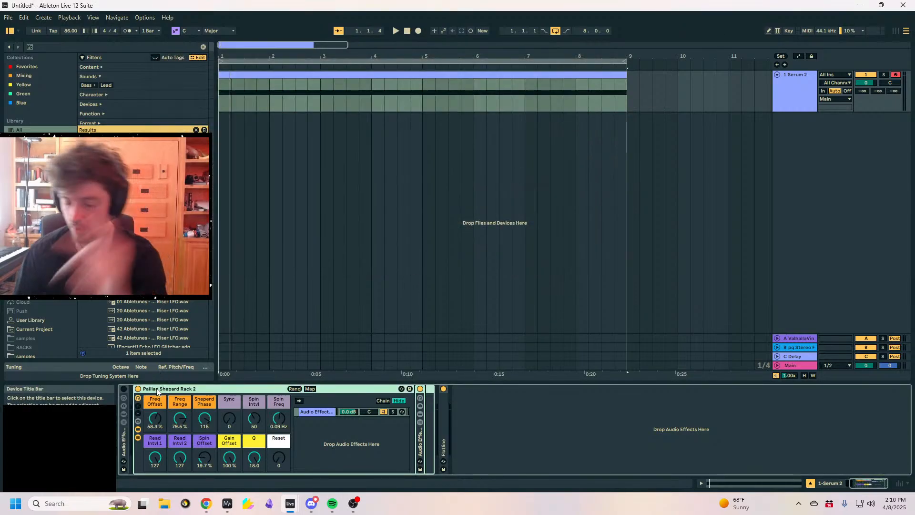
{"action": "key", "text": "Delete"}
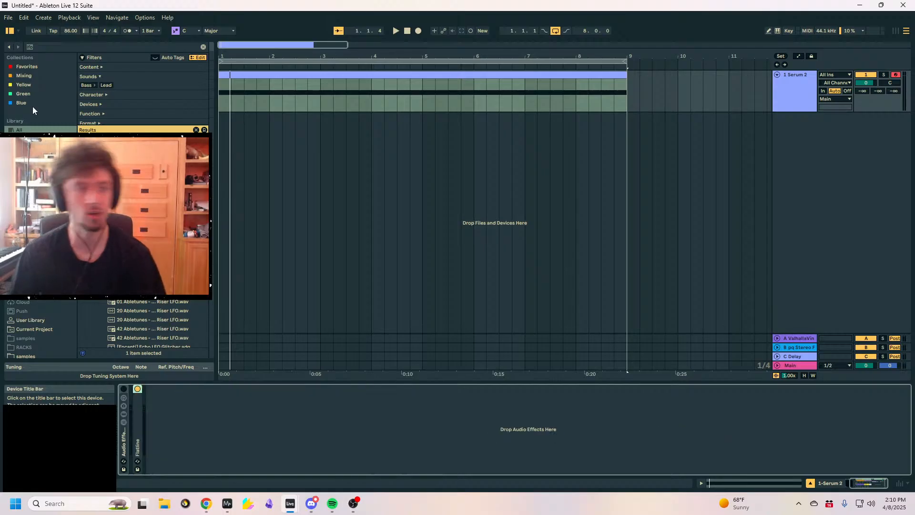
Search the browser for eq 8, load an EQ Eight after Flatline, and show its expanded view
{"action": "left_click", "coordinate": [60, 48]}
{"action": "type", "text": "eq 8"}
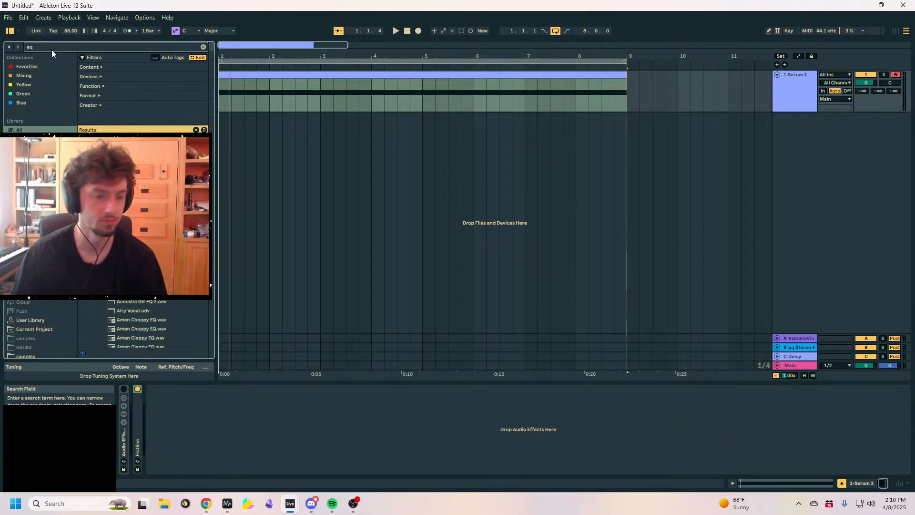
{"action": "double_click", "coordinate": [128, 139]}
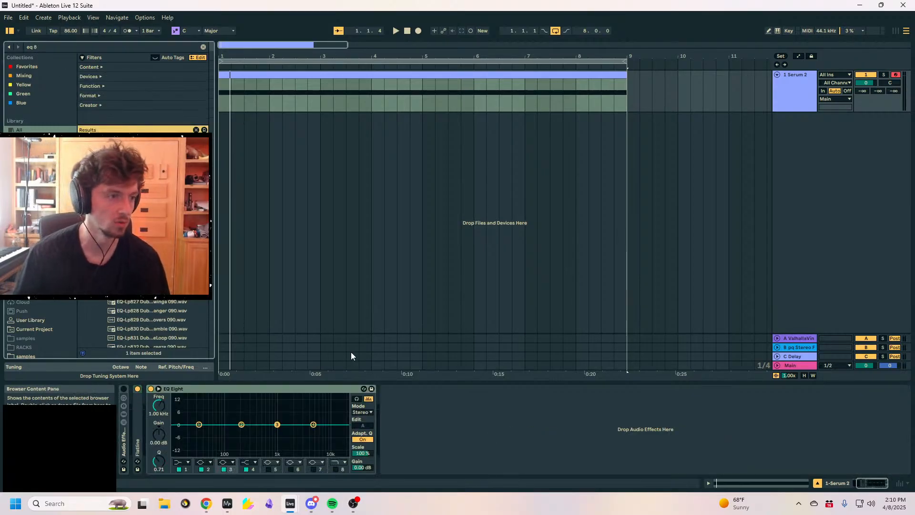
{"action": "left_click", "coordinate": [218, 390]}
{"action": "left_click", "coordinate": [158, 389]}
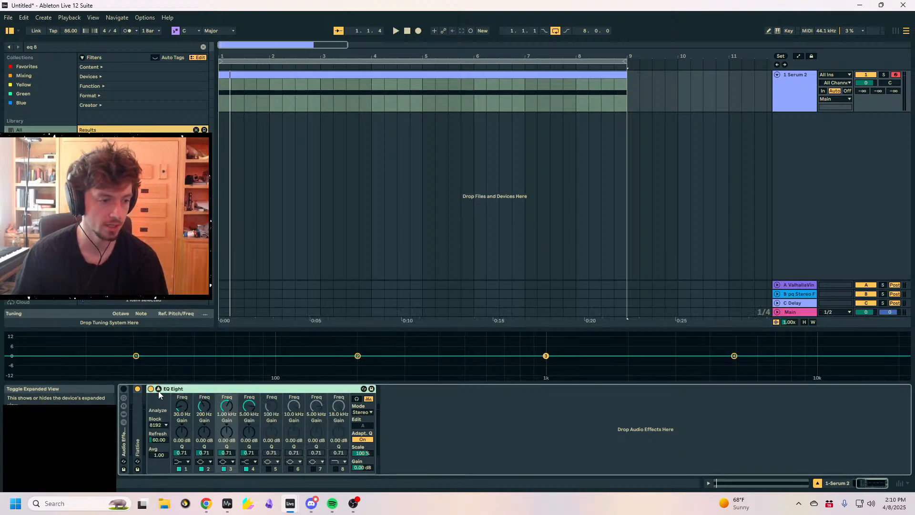
Expand the original Audio Effect Rack, collapse its EQ Eight, Spellbooks and LFOs, and delete the EQ Eight placed after Flatline
{"action": "double_click", "coordinate": [122, 447]}
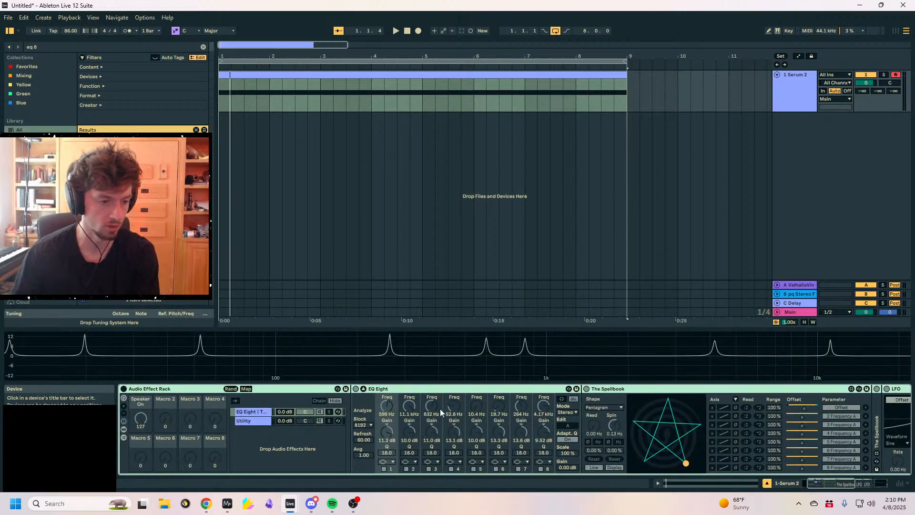
{"action": "double_click", "coordinate": [461, 388]}
{"action": "double_click", "coordinate": [461, 388]}
{"action": "double_click", "coordinate": [461, 388]}
{"action": "double_click", "coordinate": [461, 388]}
{"action": "left_click", "coordinate": [462, 388]}
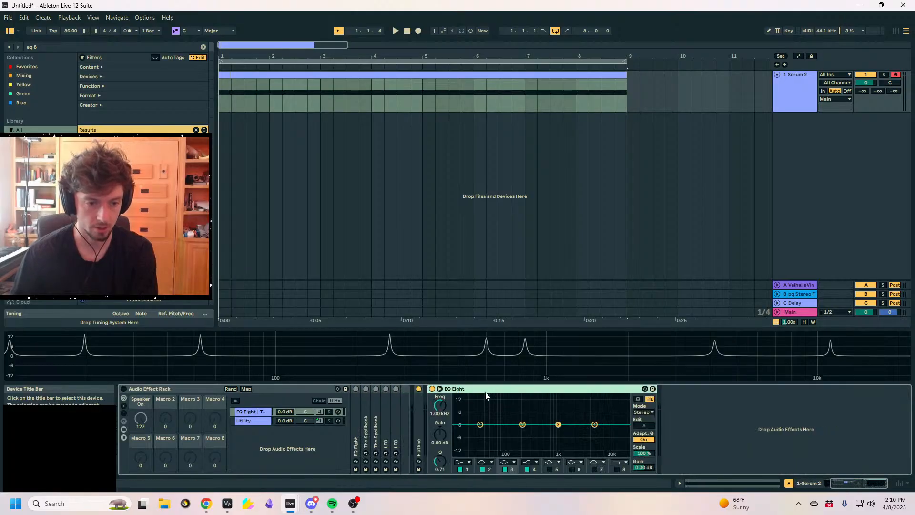
{"action": "key", "text": "Delete"}
Start playback, expand the first Spellbook in the Audio Effect Rack, and set its Spin rate to 0.04 Hz
{"action": "key", "text": "space"}
{"action": "left_click", "coordinate": [128, 388]}
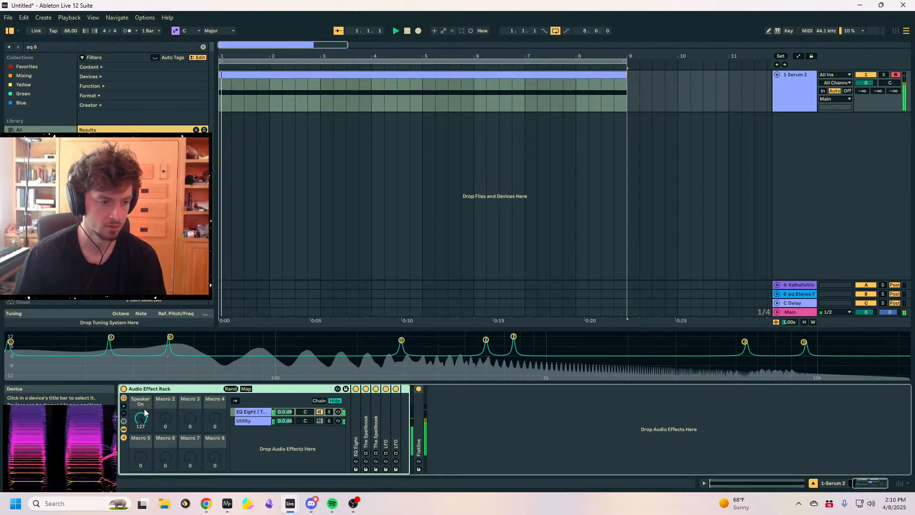
{"action": "double_click", "coordinate": [366, 431]}
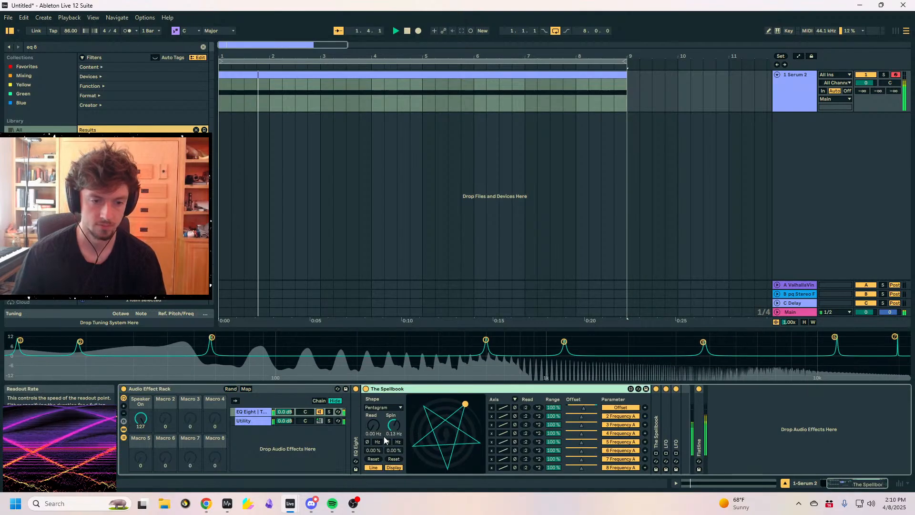
{"action": "mouse_move", "coordinate": [392, 425]}
{"action": "left_mouse_down"}
{"action": "mouse_move", "coordinate": [392, 436]}
{"action": "mouse_move", "coordinate": [379, 410]}
{"action": "mouse_move", "coordinate": [379, 429]}
{"action": "left_mouse_up"}
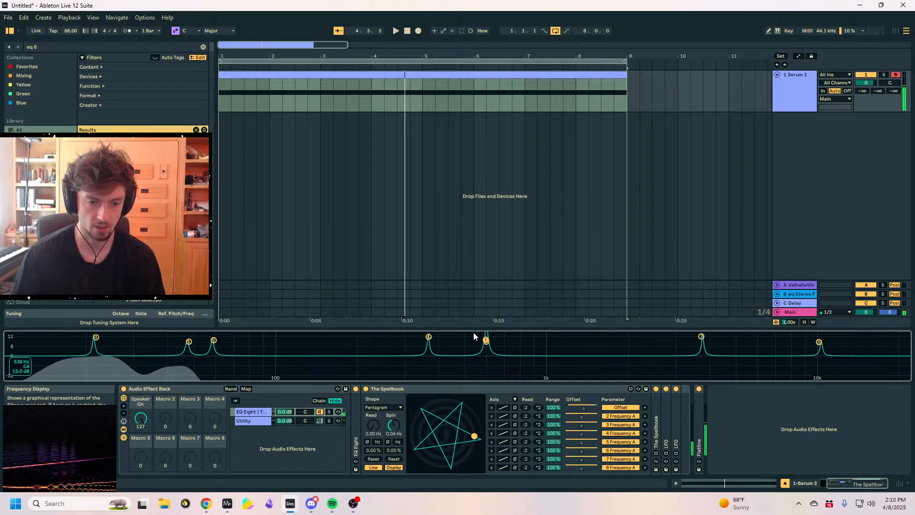
Reset the Spellbook's readout, replay the clip briefly, and clear its Offset parameter mapping
{"action": "left_click", "coordinate": [373, 459]}
{"action": "key", "text": "space"}
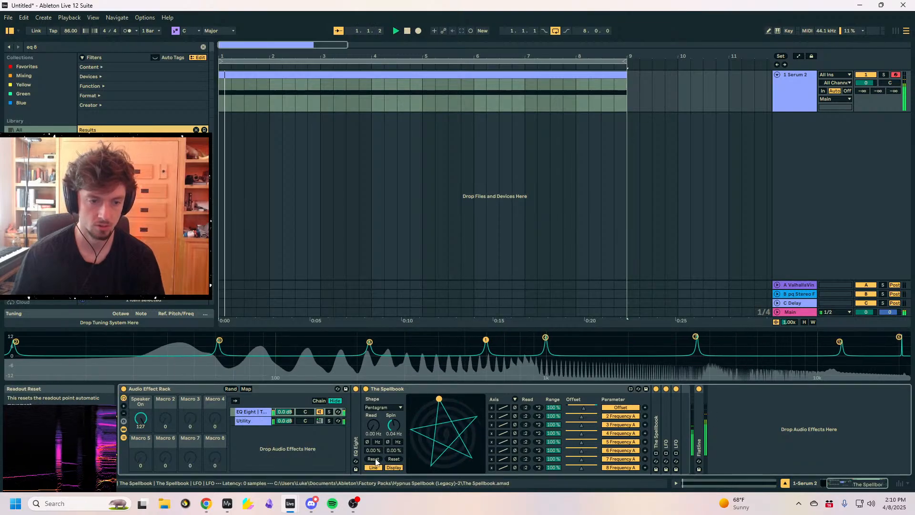
{"action": "key", "text": "space"}
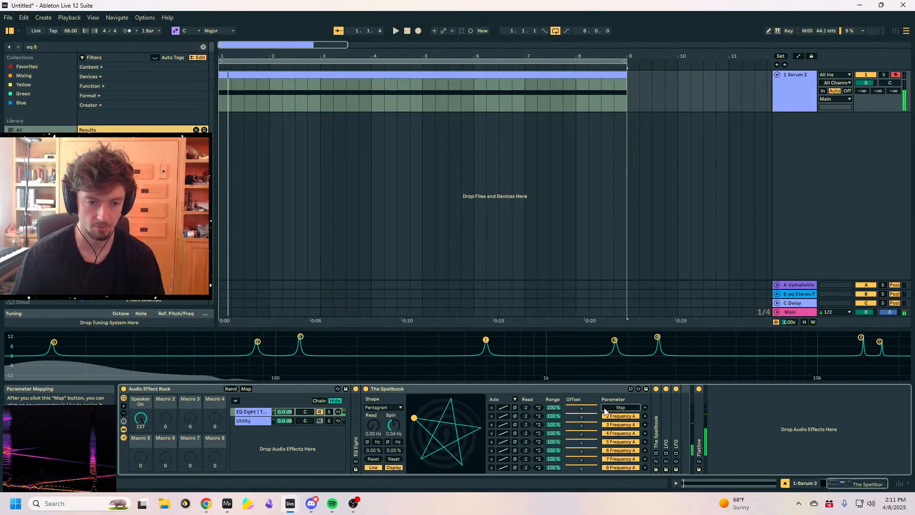
Expand the rack's EQ Eight, collapse the first Spellbook, and delete the second Spellbook and both LFOs
{"action": "double_click", "coordinate": [357, 428]}
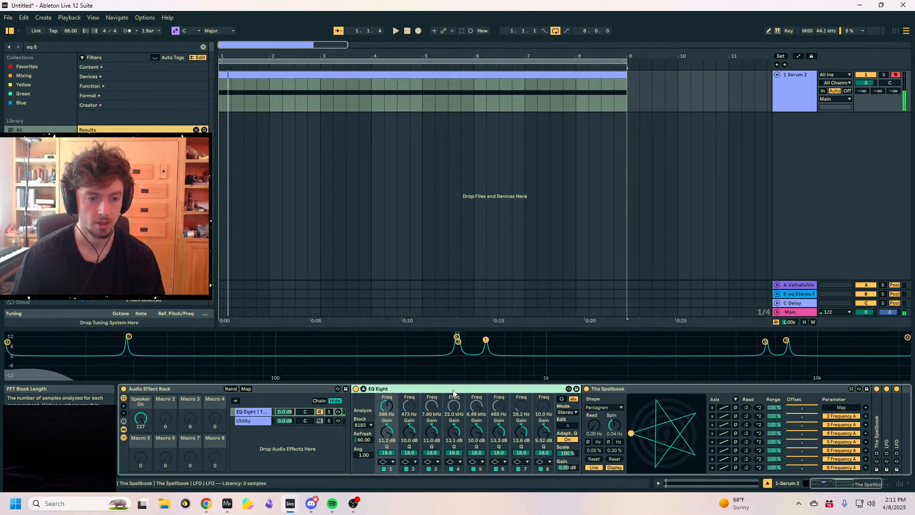
{"action": "double_click", "coordinate": [605, 389]}
{"action": "key", "text": "Delete"}
{"action": "key", "text": "Delete"}
Search the browser for lfo, insert an LFO after the Spellbook, and group it into its own Audio Effect Rack
{"action": "key", "text": "ctrl+f"}
{"action": "left_click_drag", "start_coordinate": [109, 148], "coordinate": [551, 404]}
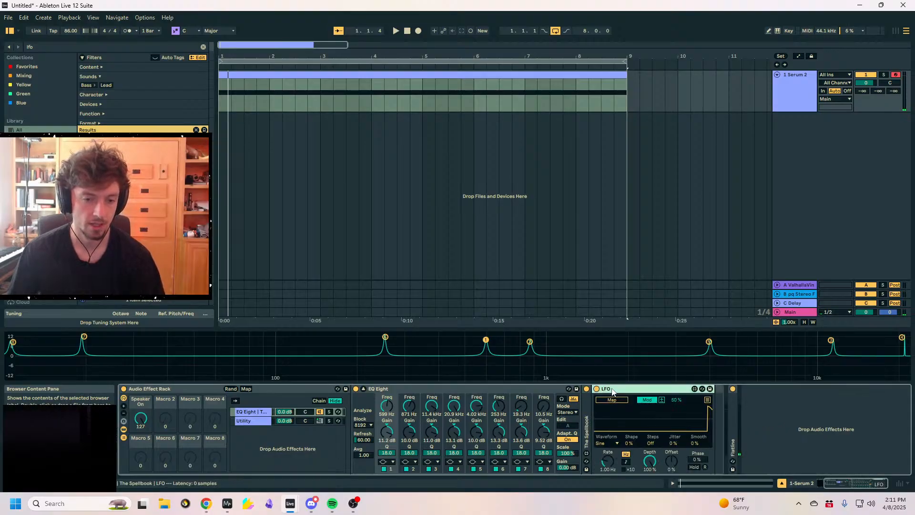
{"action": "key", "text": "ctrl+g"}
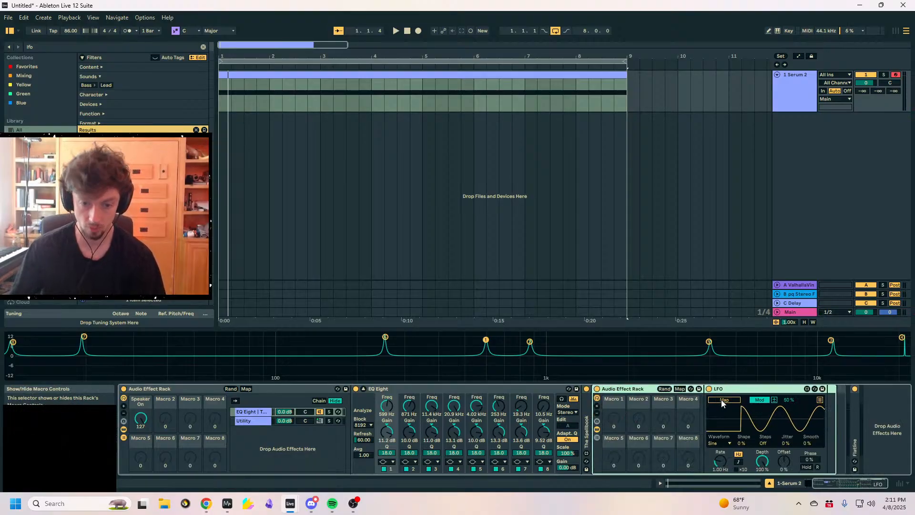
Map the LFO's Shape, Freq Rate, Depth and Offset to Macros 1 to 4 of its new rack
{"action": "left_click", "coordinate": [680, 389]}
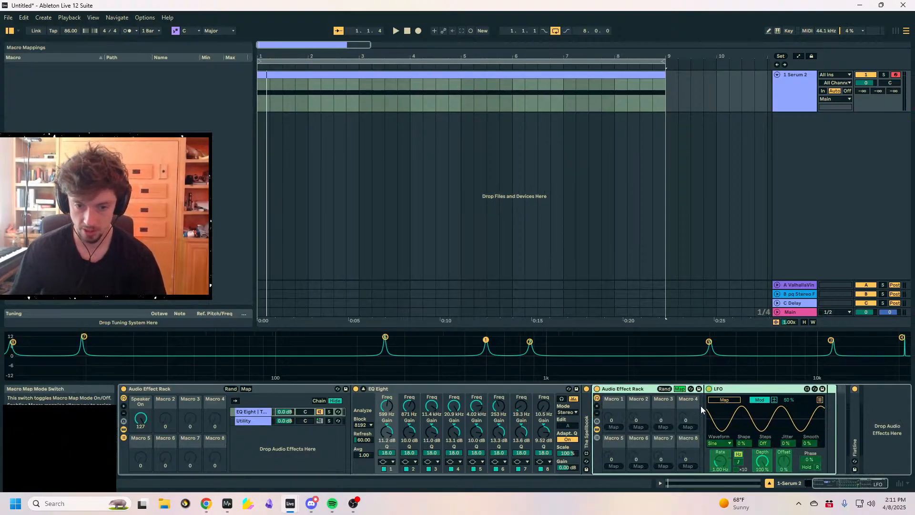
{"action": "left_click", "coordinate": [614, 427]}
{"action": "left_click", "coordinate": [742, 443]}
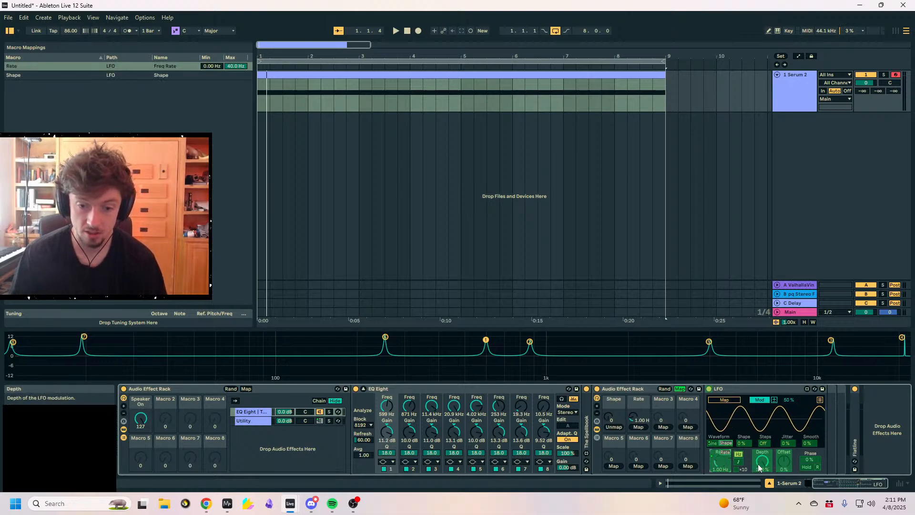
{"action": "left_click", "coordinate": [663, 427]}
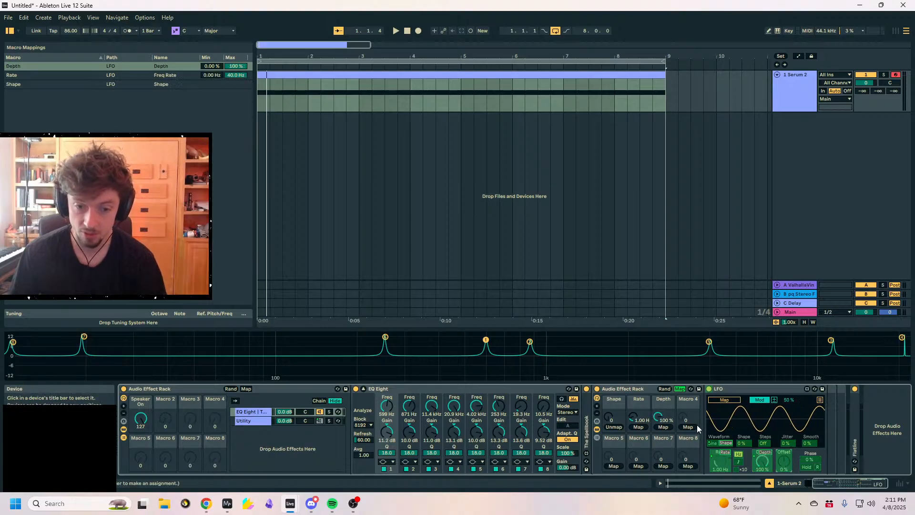
{"action": "left_click", "coordinate": [688, 427]}
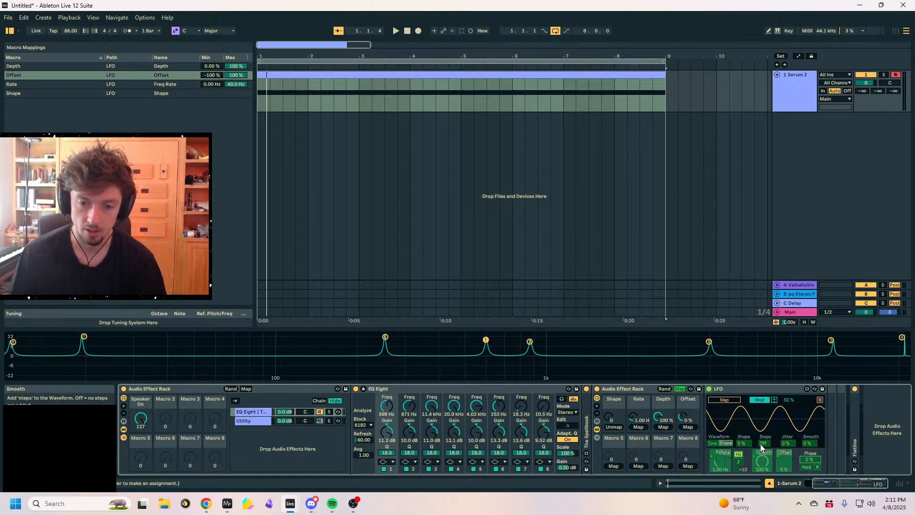
Switch the LFO to beat sync and map its Time Mode, Sync Rate, Steps and Smooth to Macros 5 to 8
{"action": "left_click", "coordinate": [613, 466]}
{"action": "key", "text": "ctrl+z"}
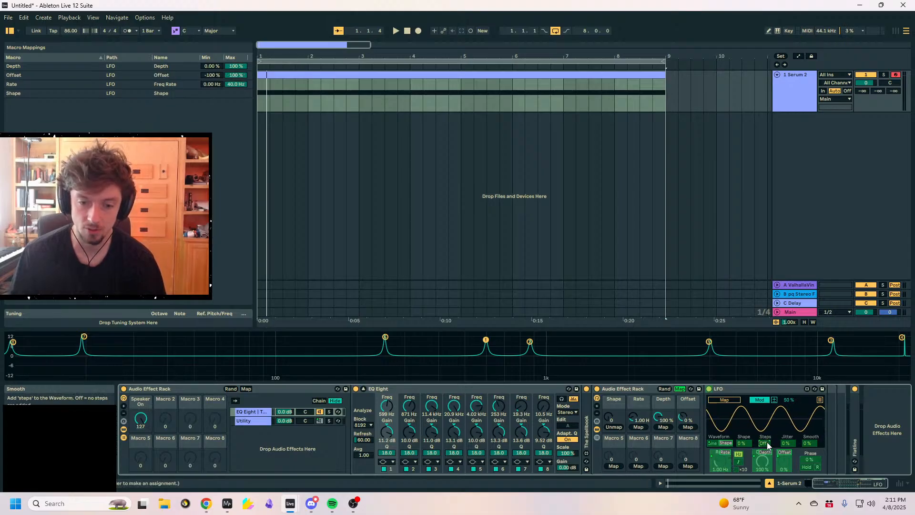
{"action": "left_click", "coordinate": [667, 467]}
{"action": "left_click", "coordinate": [680, 389]}
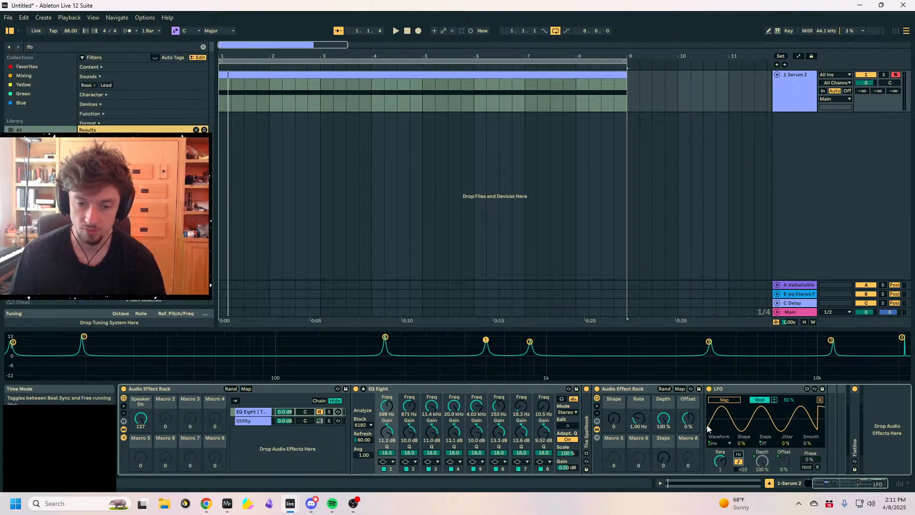
{"action": "left_click", "coordinate": [679, 389]}
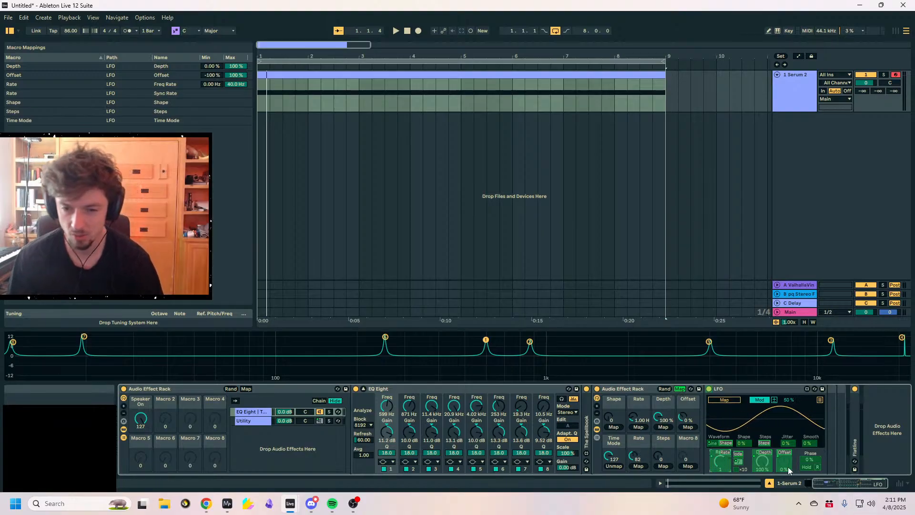
{"action": "left_click", "coordinate": [686, 467]}
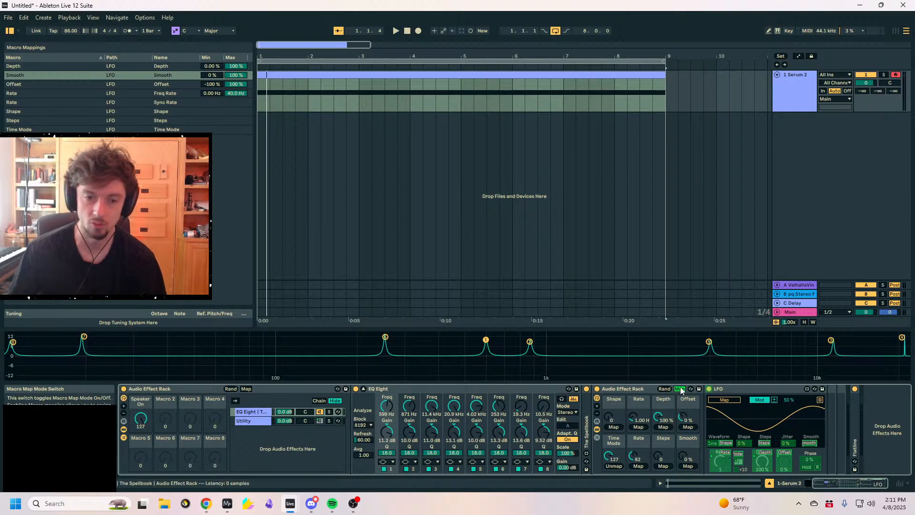
{"action": "left_click", "coordinate": [680, 389]}
Duplicate the LFO twice in its rack, setting the copies' Phase to 13 % and 25 %
{"action": "key", "text": "ctrl+d"}
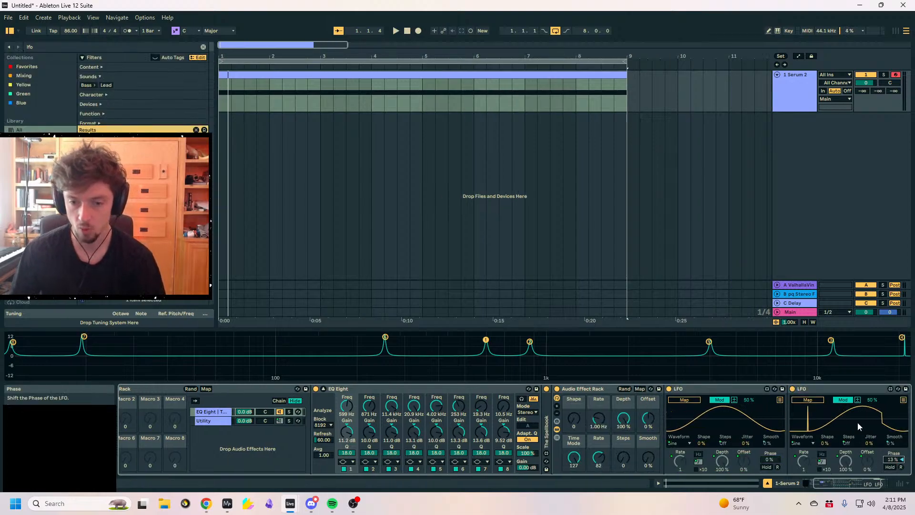
{"action": "left_click", "coordinate": [824, 391]}
{"action": "key", "text": "ctrl+d"}
{"action": "left_click", "coordinate": [889, 461]}
{"action": "type", "text": "25"}
{"action": "key", "text": "Return"}
Duplicate the 25 % LFO, set the copy's Phase to 38 %, and collapse the 25 % LFO
{"action": "left_click", "coordinate": [814, 391]}
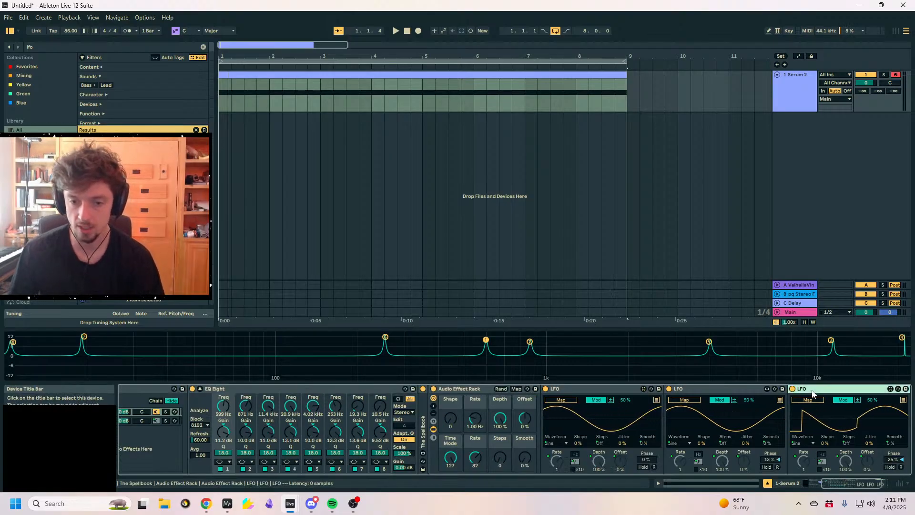
{"action": "key", "text": "ctrl+d"}
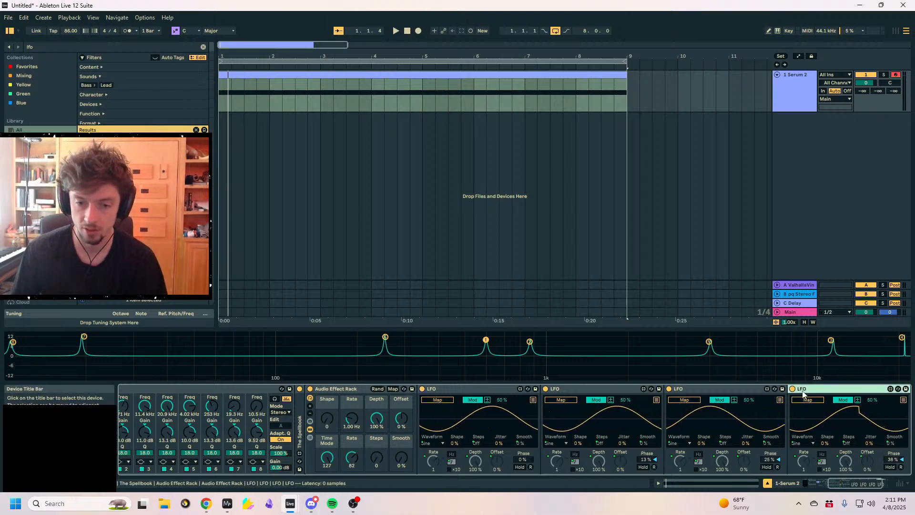
{"action": "left_click", "coordinate": [716, 390]}
{"action": "key", "text": "Delete"}
Duplicate the 38 % LFO and set the copy's Phase to 50 %
{"action": "key", "text": "ctrl+d"}
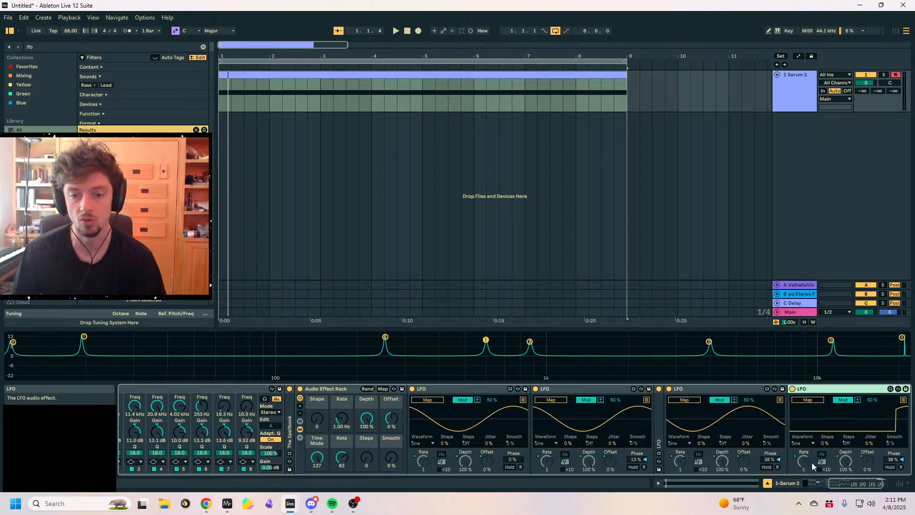
{"action": "left_click", "coordinate": [893, 459]}
{"action": "type", "text": "50"}
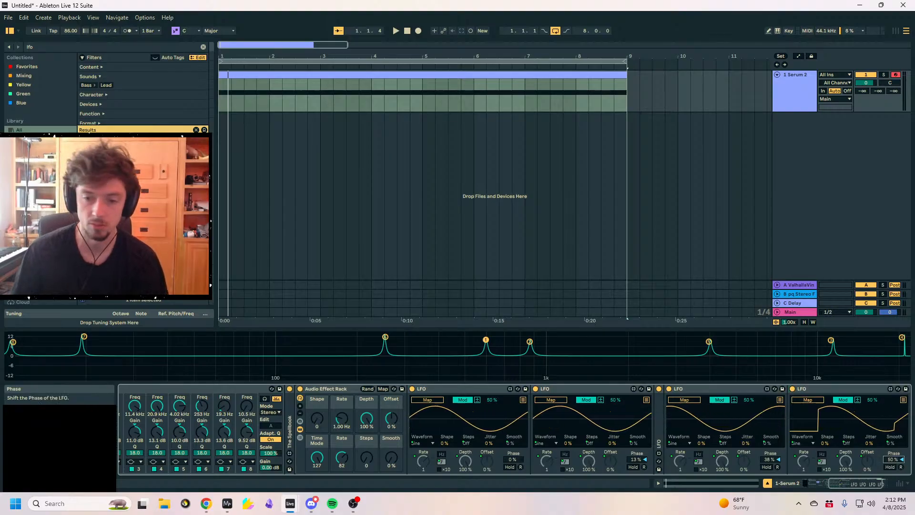
Duplicate the 50 % LFO and set the copy's Phase to 62.5 %
{"action": "left_click", "coordinate": [836, 390]}
{"action": "key", "text": "ctrl+d"}
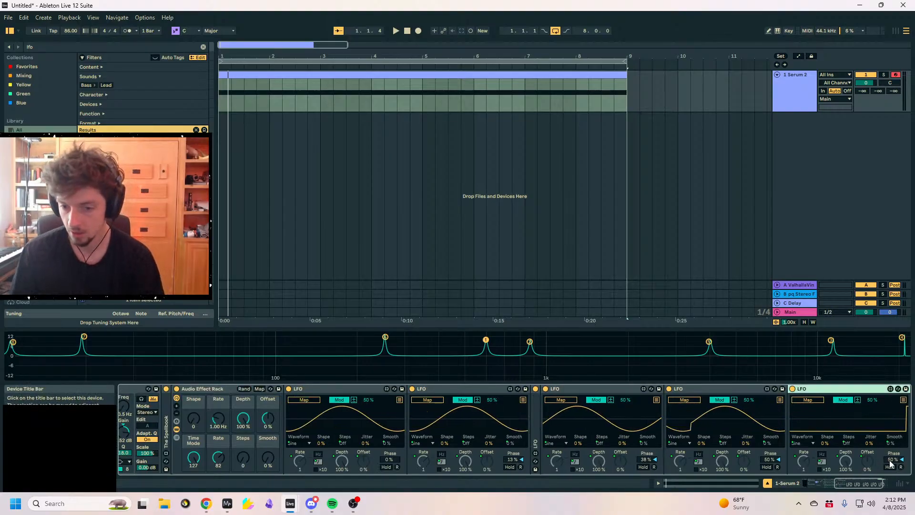
{"action": "left_click", "coordinate": [894, 459]}
{"action": "type", "text": "62.5"}
{"action": "key", "text": "Return"}
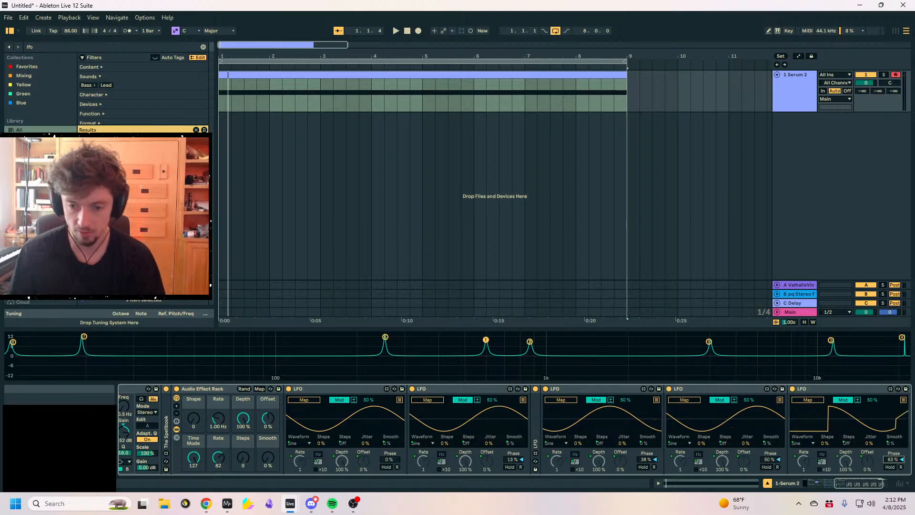
Duplicate the last LFO in the rack and set the copy's Phase to 75 %
{"action": "left_click", "coordinate": [833, 389]}
{"action": "key", "text": "ctrl+d"}
{"action": "left_click", "coordinate": [894, 460]}
{"action": "type", "text": "75"}
{"action": "key", "text": "Return"}
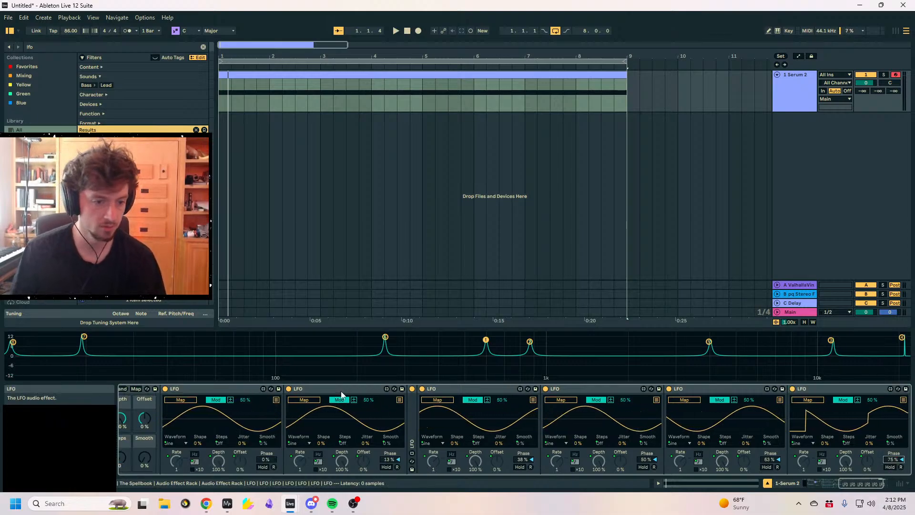
Duplicate the last LFO in the rack and set the copy's phase to 88%
{"action": "left_click", "coordinate": [811, 389]}
{"action": "key", "text": "ctrl+d"}
{"action": "left_click", "coordinate": [892, 461]}
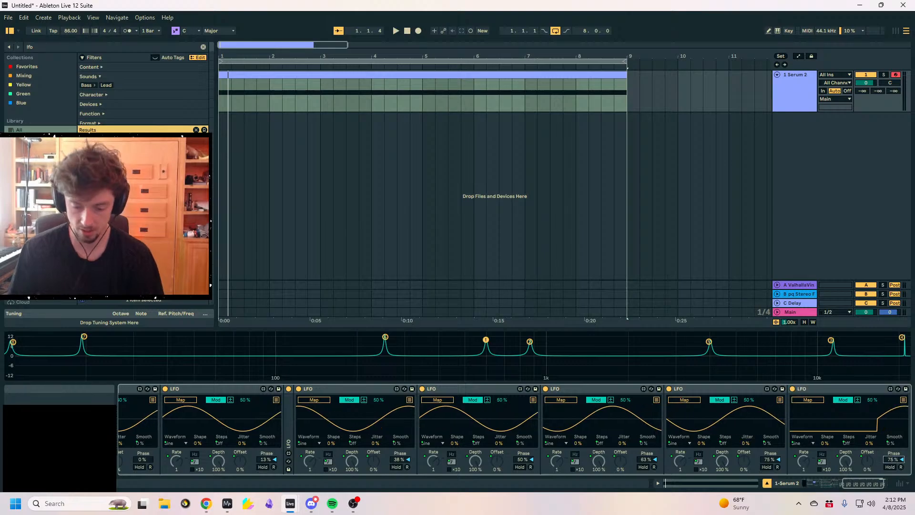
{"action": "type", "text": "88"}
{"action": "key", "text": "Return"}
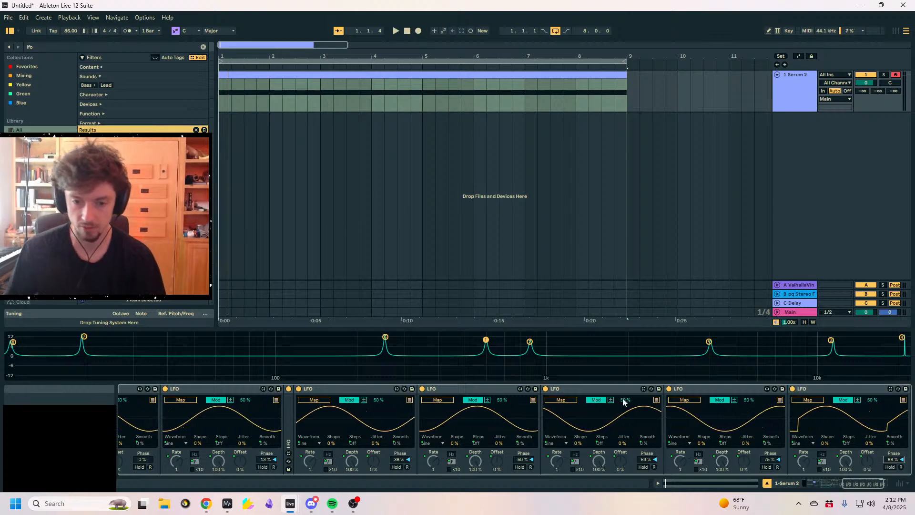
Expand the Audio Effect Rack holding the LFOs to show ten macro controls
{"action": "left_click", "coordinate": [439, 390]}
{"action": "key", "text": "Left"}
{"action": "key", "text": "Left"}
{"action": "key", "text": "Left"}
{"action": "key", "text": "Left"}
{"action": "key", "text": "Left"}
{"action": "key", "text": "Left"}
{"action": "key", "text": "Left"}
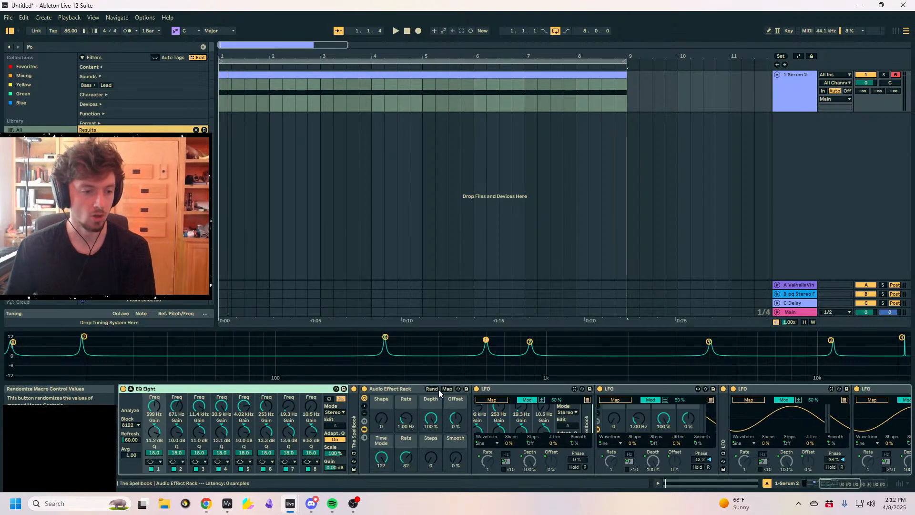
{"action": "key", "text": "Right"}
{"action": "key", "text": "Right"}
{"action": "key", "text": "Left"}
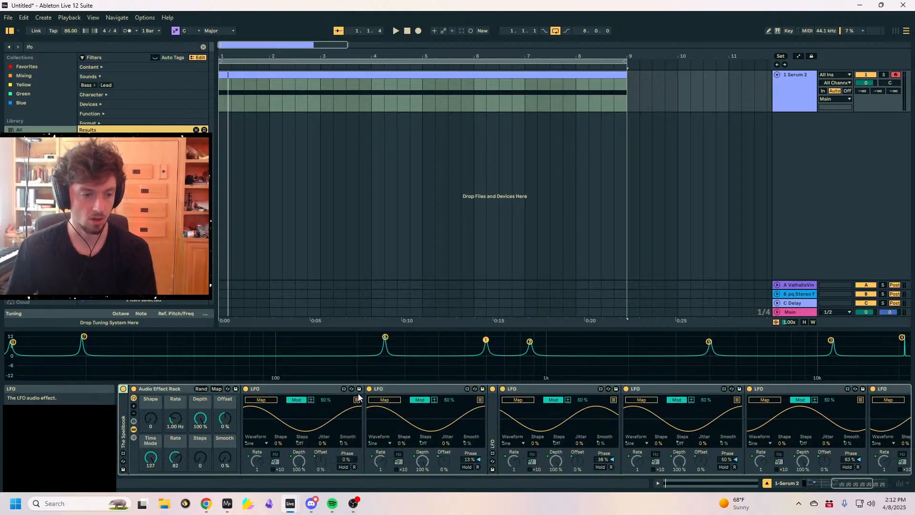
{"action": "left_click", "coordinate": [133, 408]}
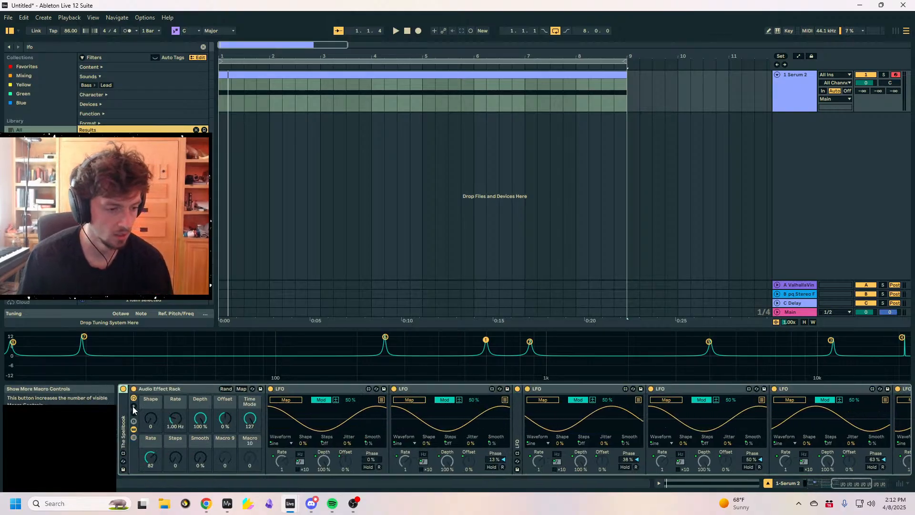
Map the retrigger switches of the first five LFOs to the rack's tenth macro
{"action": "left_click", "coordinate": [241, 389]}
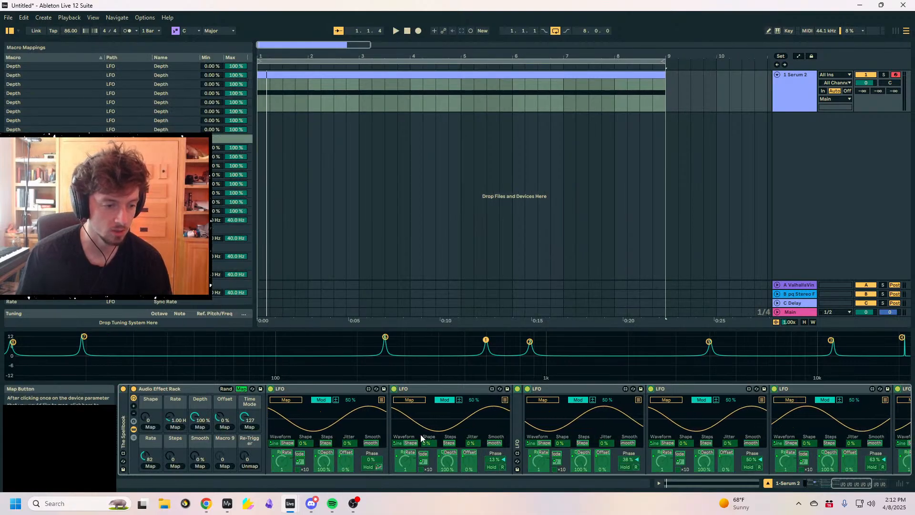
{"action": "left_click", "coordinate": [379, 467]}
{"action": "left_click", "coordinate": [249, 466]}
{"action": "left_click", "coordinate": [503, 466]}
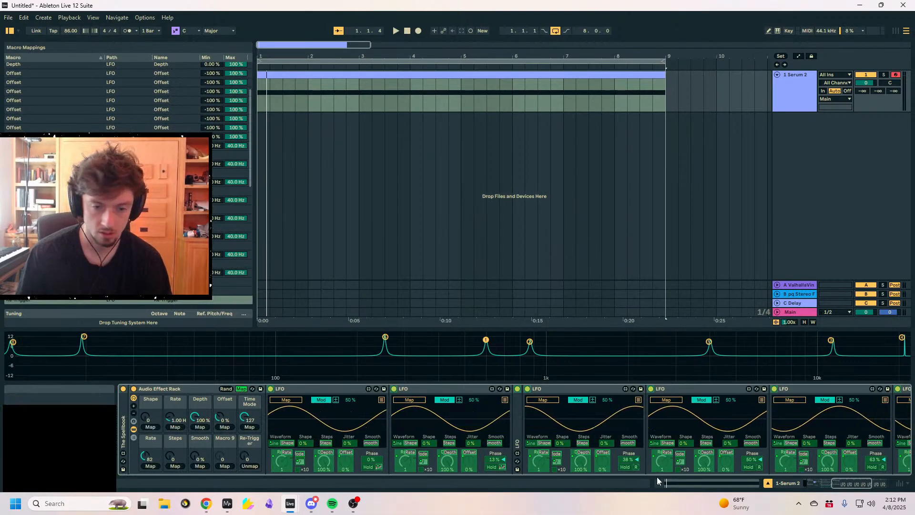
{"action": "left_click", "coordinate": [254, 466]}
{"action": "left_click", "coordinate": [759, 467]}
{"action": "left_click", "coordinate": [253, 466]}
{"action": "left_click", "coordinate": [883, 467]}
{"action": "left_click", "coordinate": [253, 467]}
Fold the first five LFOs and map the retrigger switches of the last three to the Re-Trigger macro
{"action": "double_click", "coordinate": [336, 390]}
{"action": "double_click", "coordinate": [335, 390]}
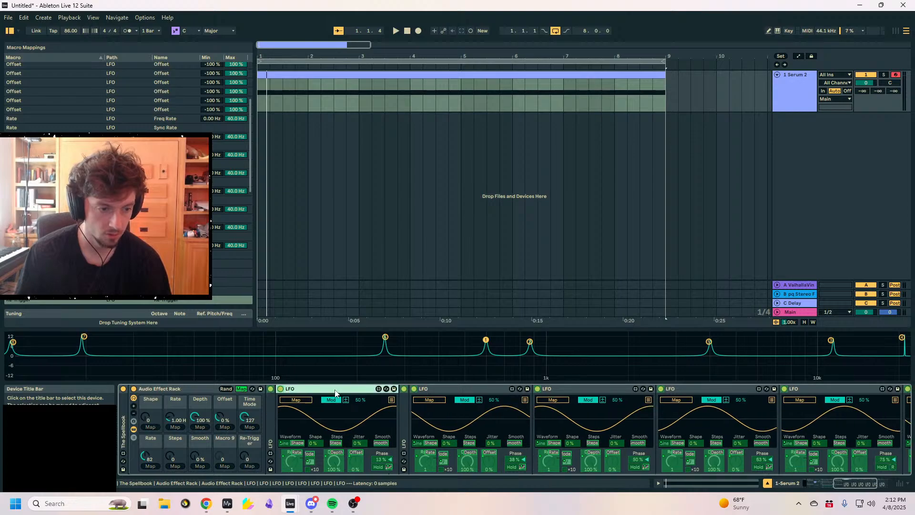
{"action": "double_click", "coordinate": [336, 389]}
{"action": "double_click", "coordinate": [337, 389]}
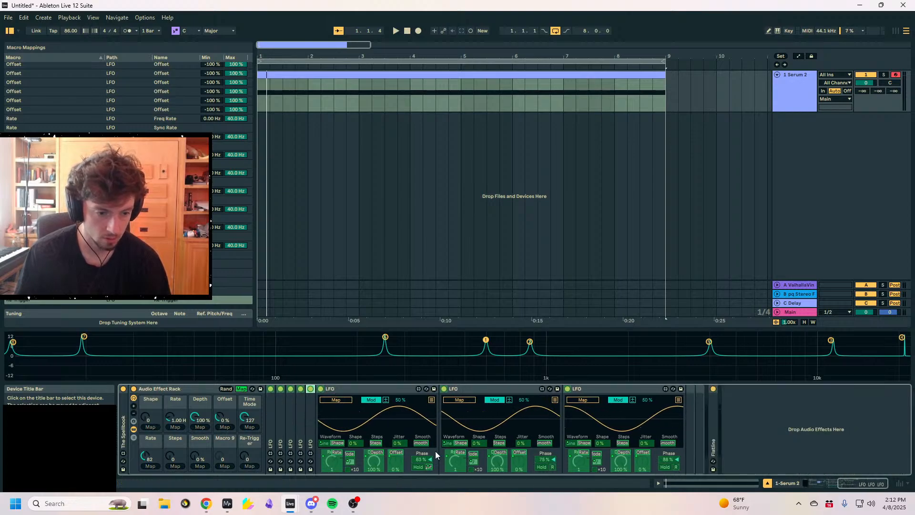
{"action": "left_click", "coordinate": [554, 467]}
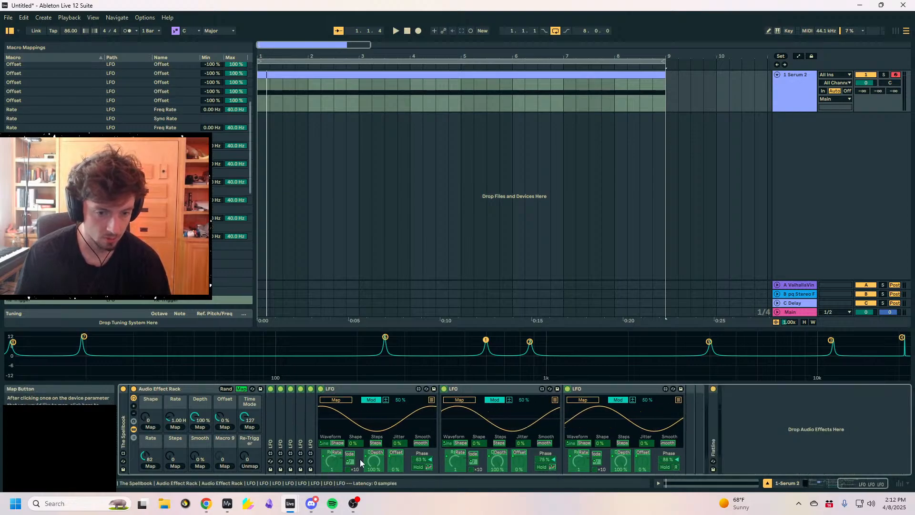
{"action": "left_click", "coordinate": [677, 467]}
{"action": "left_click", "coordinate": [252, 466]}
{"action": "left_click", "coordinate": [242, 389]}
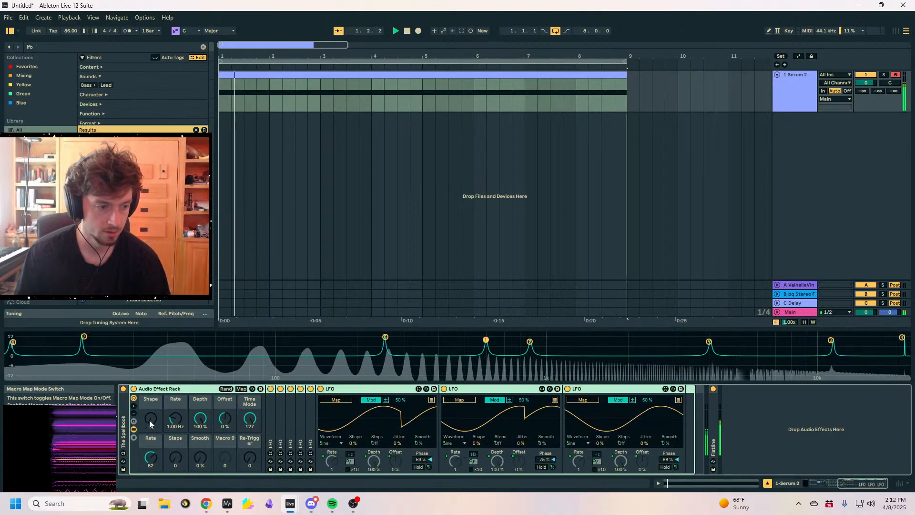
Fold the three LFO devices that are still expanded at the end of the rack
{"action": "left_click", "coordinate": [353, 390]}
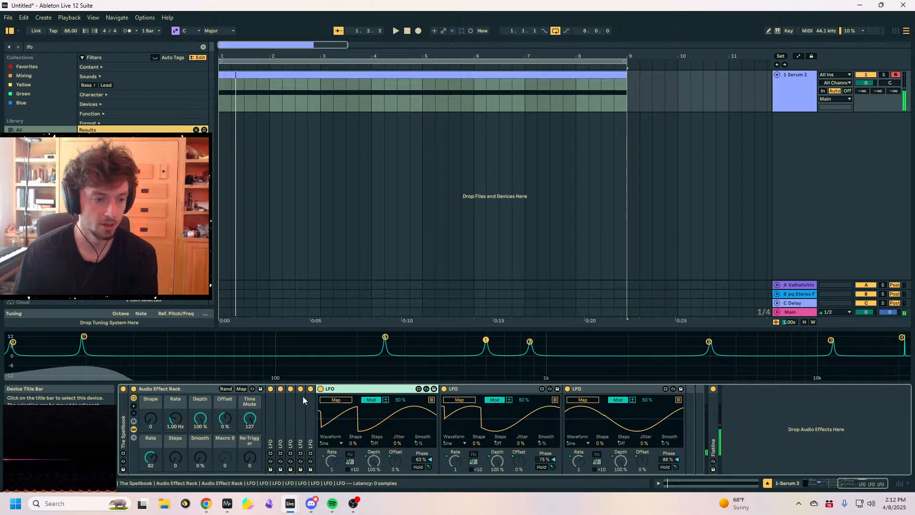
{"action": "key", "text": "Delete"}
{"action": "double_click", "coordinate": [348, 390]}
{"action": "double_click", "coordinate": [371, 390]}
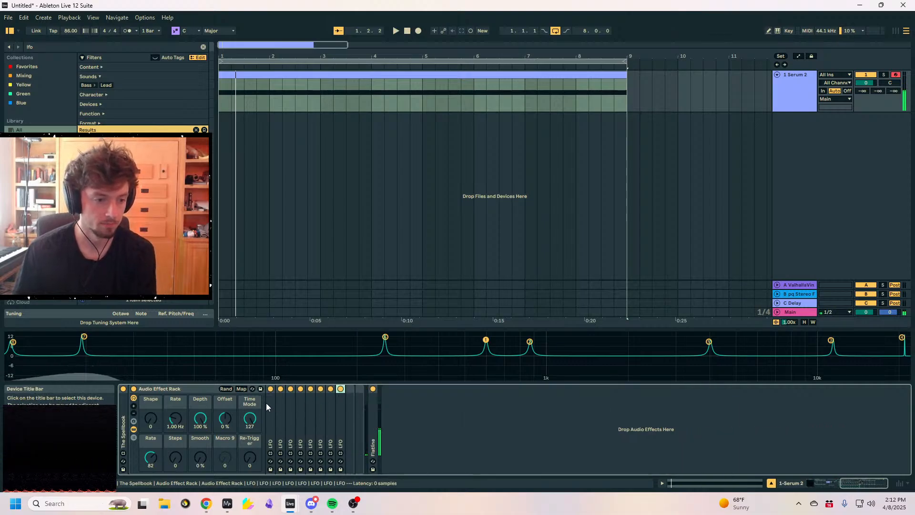
Unfold the first LFO and map it to the EQ Eight's band 1 frequency
{"action": "double_click", "coordinate": [267, 403]}
{"action": "left_click", "coordinate": [221, 390]}
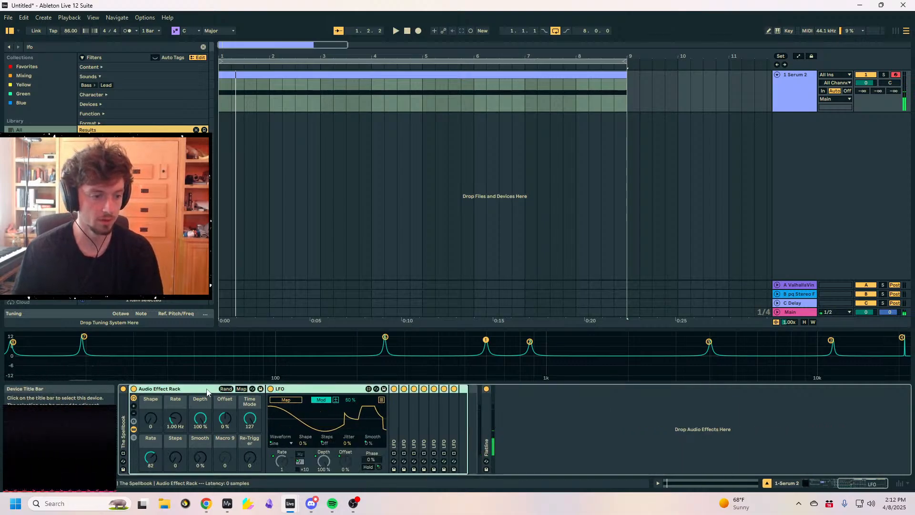
{"action": "scroll", "coordinate": [201, 392], "scroll_direction": "left", "scroll_amount": 5}
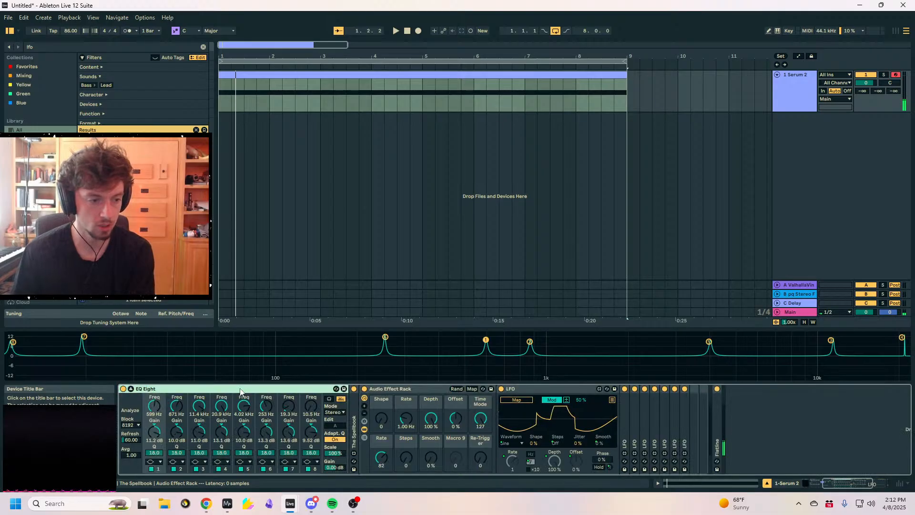
{"action": "left_click", "coordinate": [511, 402]}
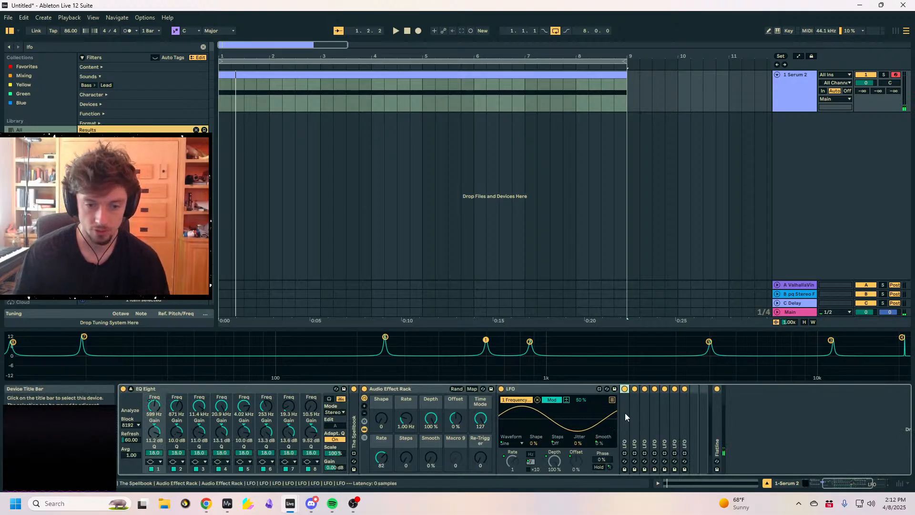
Map the second LFO to the EQ Eight's band 2 frequency and switch the first two LFOs to Remote control
{"action": "double_click", "coordinate": [625, 413]}
{"action": "left_click", "coordinate": [557, 401]}
{"action": "left_click", "coordinate": [640, 400]}
{"action": "left_click", "coordinate": [177, 406]}
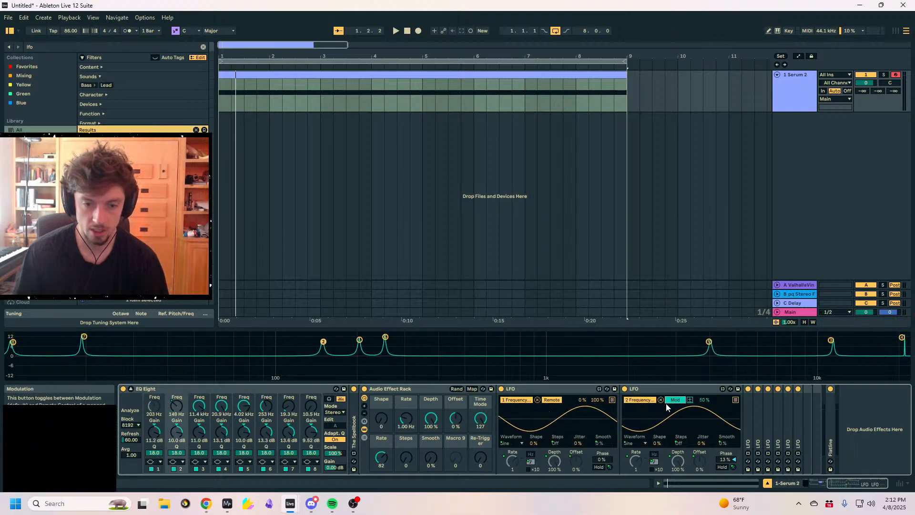
{"action": "key", "text": "a"}
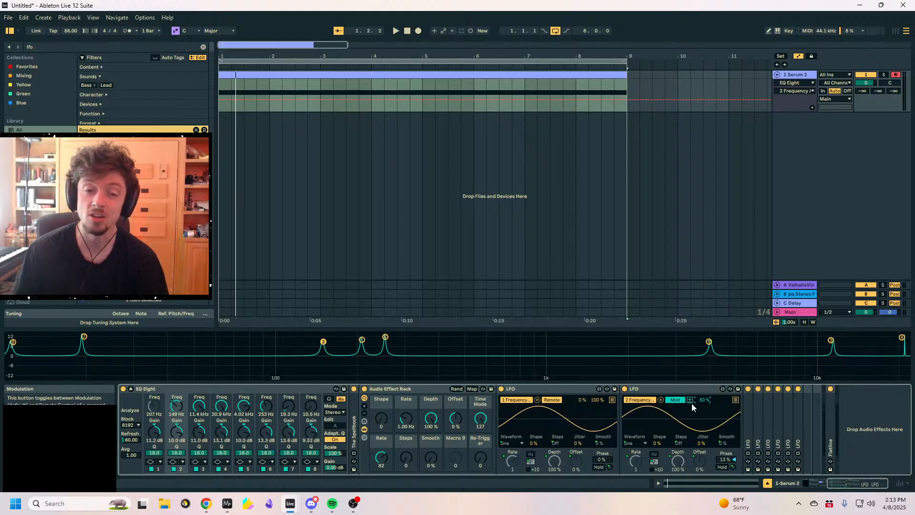
{"action": "left_click", "coordinate": [678, 402]}
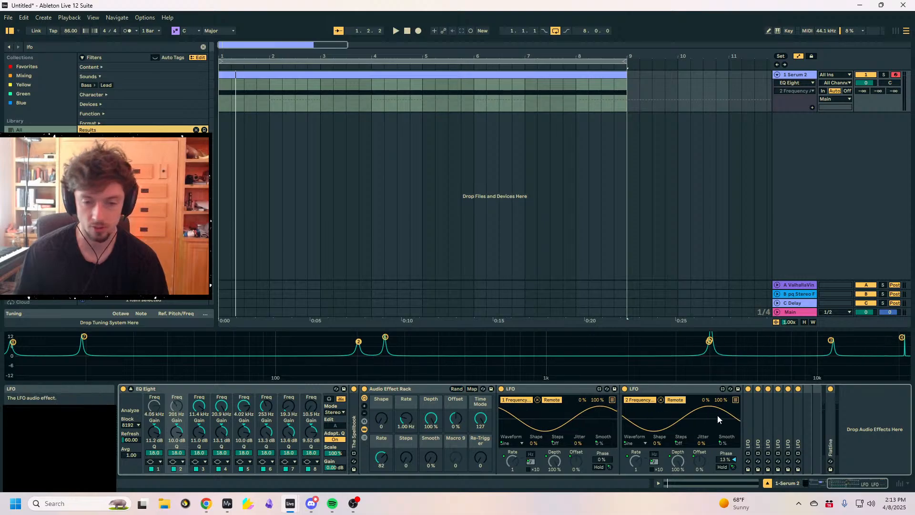
Unfold the third LFO and map it to the EQ Eight's band 3 frequency
{"action": "double_click", "coordinate": [751, 418]}
{"action": "left_click", "coordinate": [759, 400]}
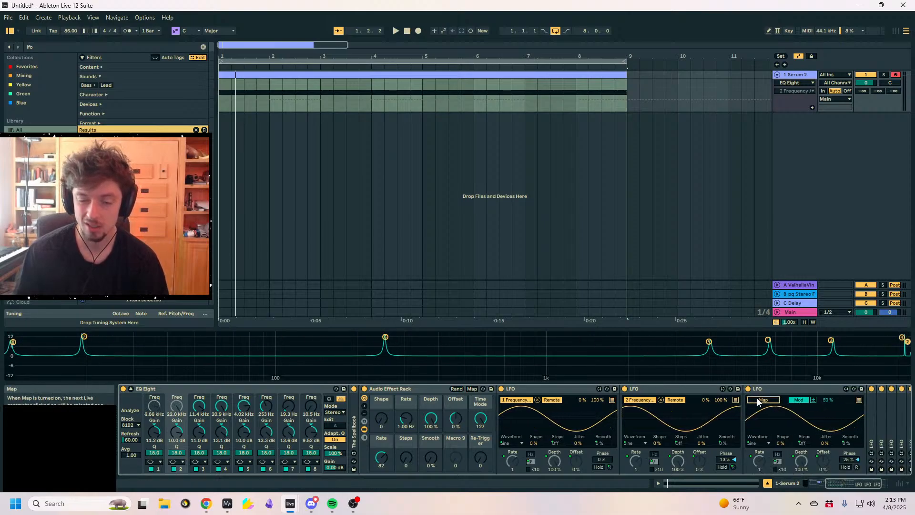
{"action": "left_click", "coordinate": [199, 406]}
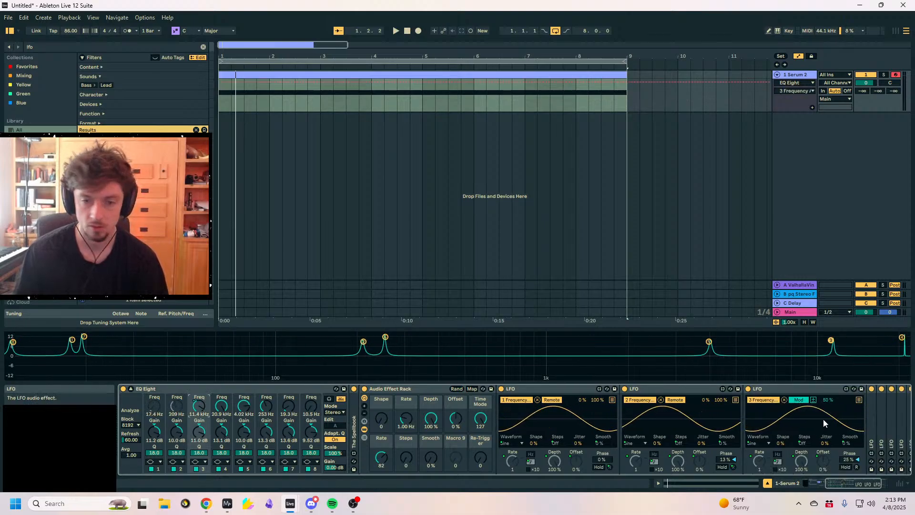
{"action": "left_click", "coordinate": [784, 400]}
{"action": "left_click", "coordinate": [764, 400]}
{"action": "left_click", "coordinate": [199, 406]}
Fold the first two LFOs and map the fourth and fifth LFOs to the EQ Eight's band 4 and 5 frequencies
{"action": "double_click", "coordinate": [689, 390]}
{"action": "double_click", "coordinate": [563, 389]}
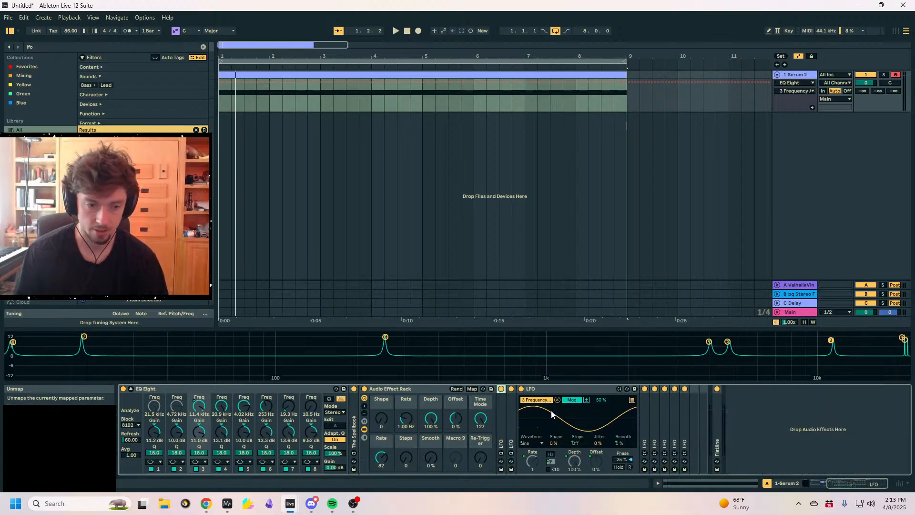
{"action": "double_click", "coordinate": [645, 415]}
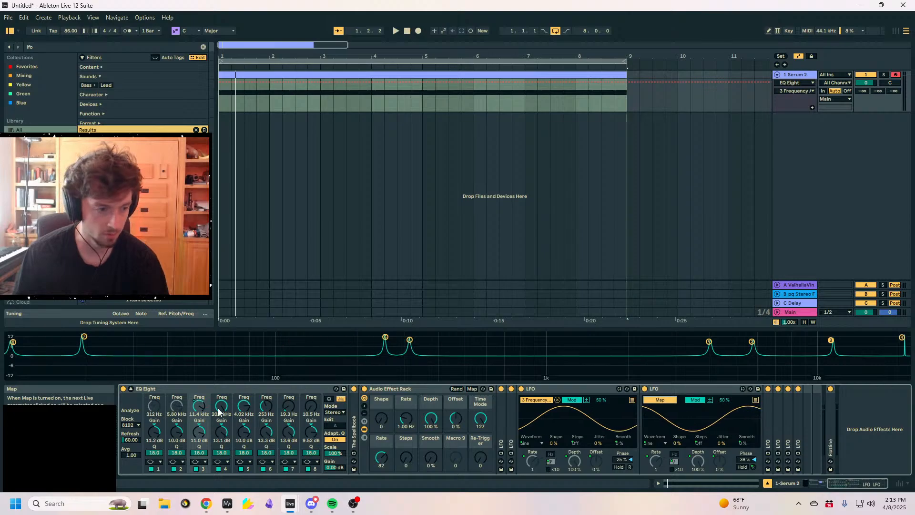
{"action": "left_click", "coordinate": [219, 408]}
{"action": "double_click", "coordinate": [769, 427]}
{"action": "left_click", "coordinate": [784, 400]}
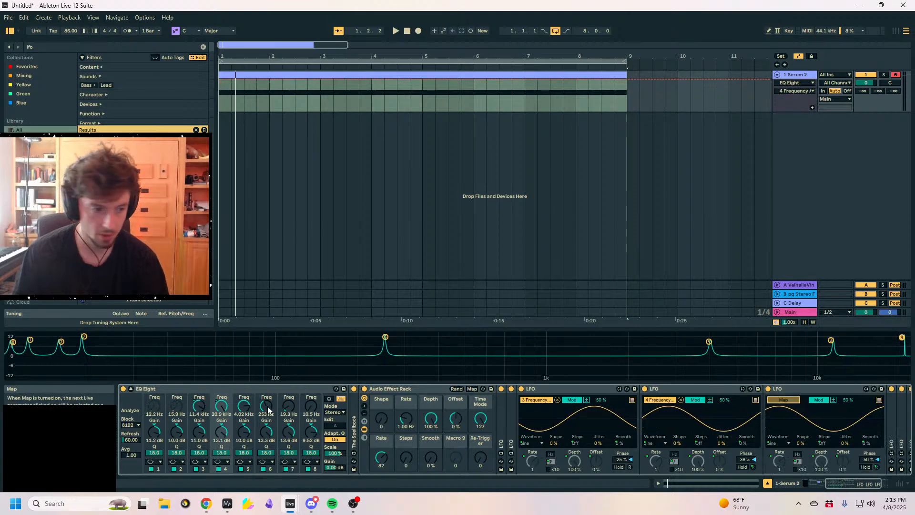
{"action": "left_click", "coordinate": [244, 405]}
Fold the fourth and fifth LFOs and map the sixth LFO to the EQ Eight's band 6 frequency
{"action": "double_click", "coordinate": [782, 389]}
{"action": "double_click", "coordinate": [667, 389]}
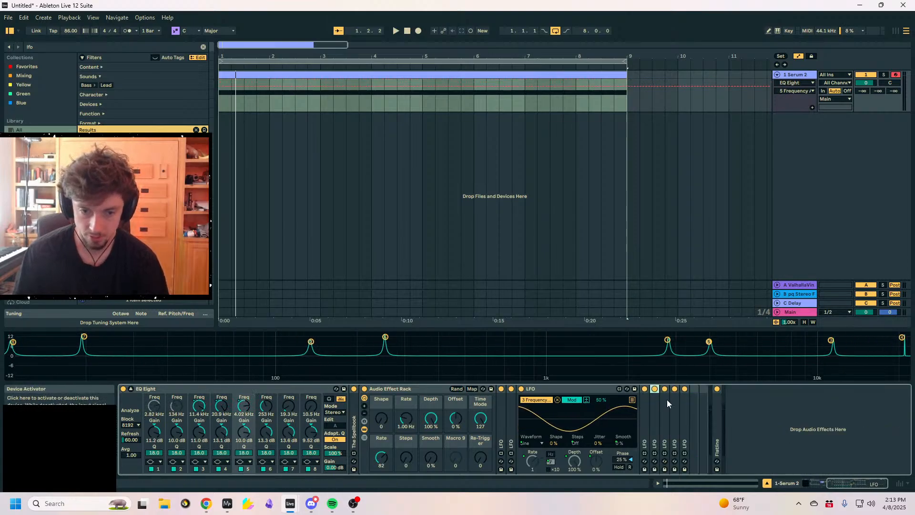
{"action": "double_click", "coordinate": [654, 406]}
{"action": "double_click", "coordinate": [664, 389]}
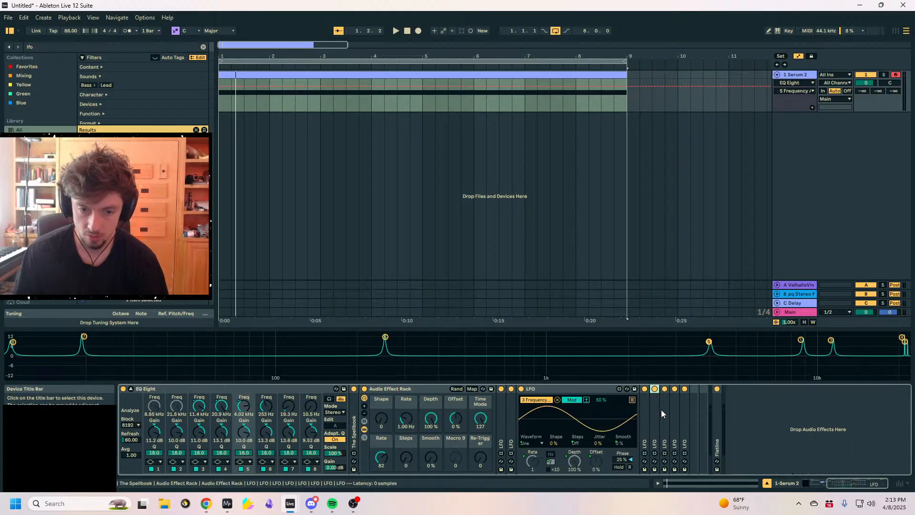
{"action": "double_click", "coordinate": [662, 413]}
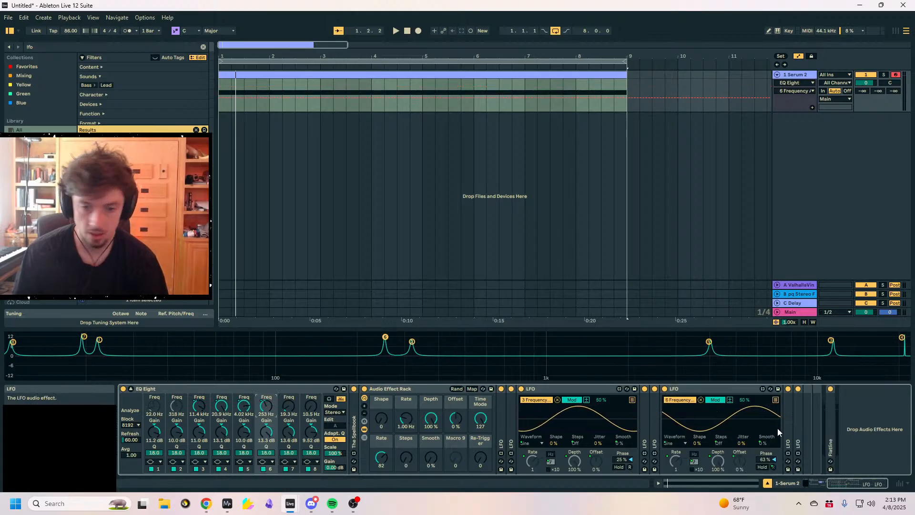
Map the seventh and eighth LFOs to the EQ Eight's band 7 and 8 frequencies, folding the finished LFOs
{"action": "double_click", "coordinate": [790, 427]}
{"action": "left_click", "coordinate": [803, 400]}
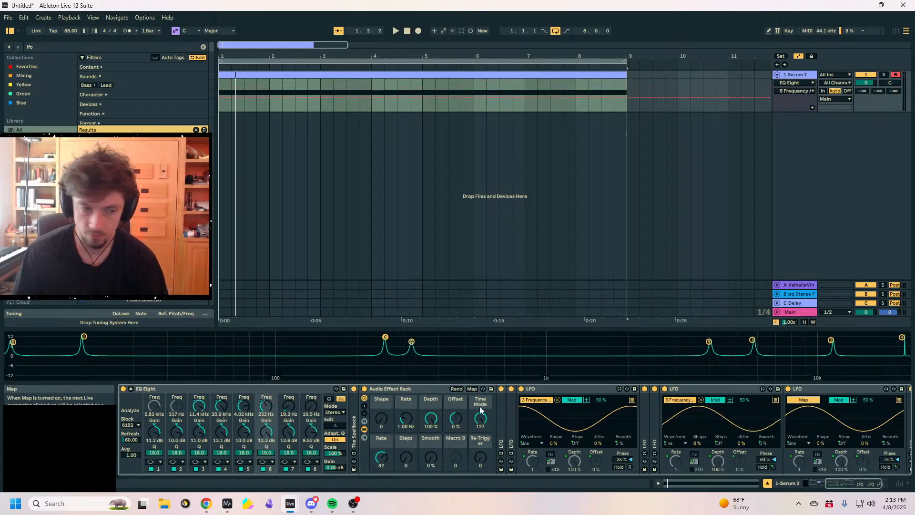
{"action": "left_click", "coordinate": [286, 407]}
{"action": "double_click", "coordinate": [737, 389]}
{"action": "double_click", "coordinate": [706, 389]}
{"action": "double_click", "coordinate": [679, 414]}
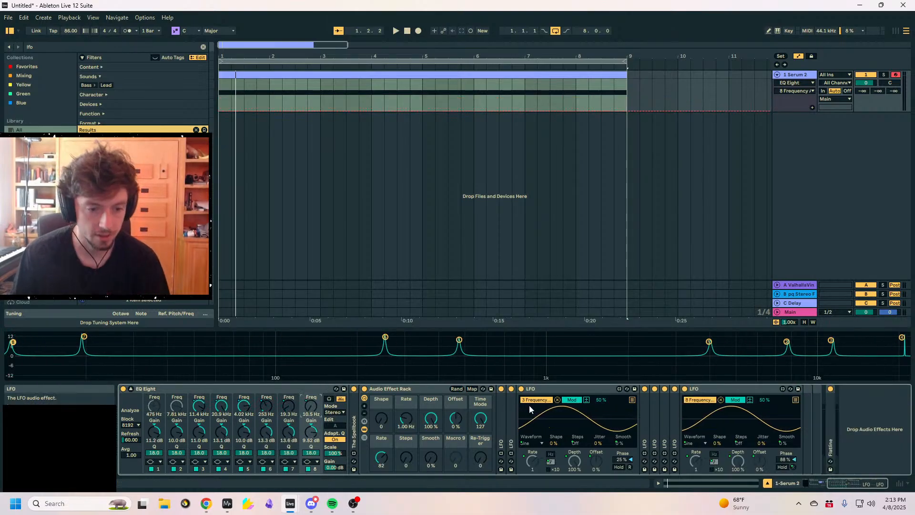
Switch the third through eighth LFOs from modulation to Remote control
{"action": "left_click", "coordinate": [734, 400]}
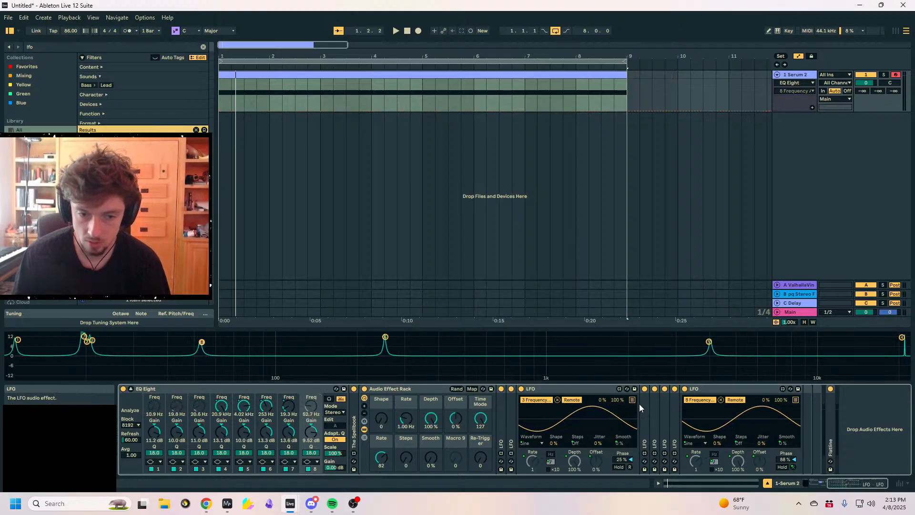
{"action": "double_click", "coordinate": [643, 404]}
{"action": "double_click", "coordinate": [771, 406]}
{"action": "left_click", "coordinate": [817, 400]}
{"action": "double_click", "coordinate": [797, 389]}
{"action": "left_click", "coordinate": [782, 406]}
{"action": "double_click", "coordinate": [782, 406]}
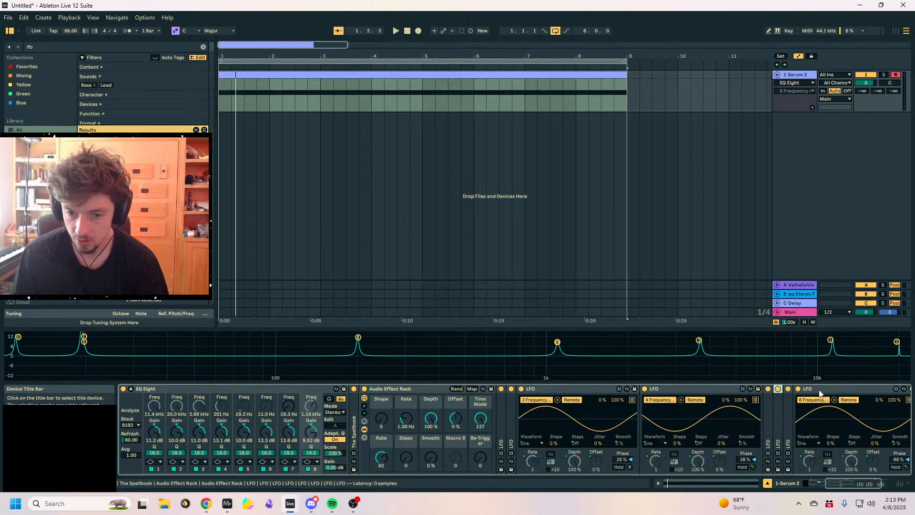
{"action": "left_click", "coordinate": [837, 400]}
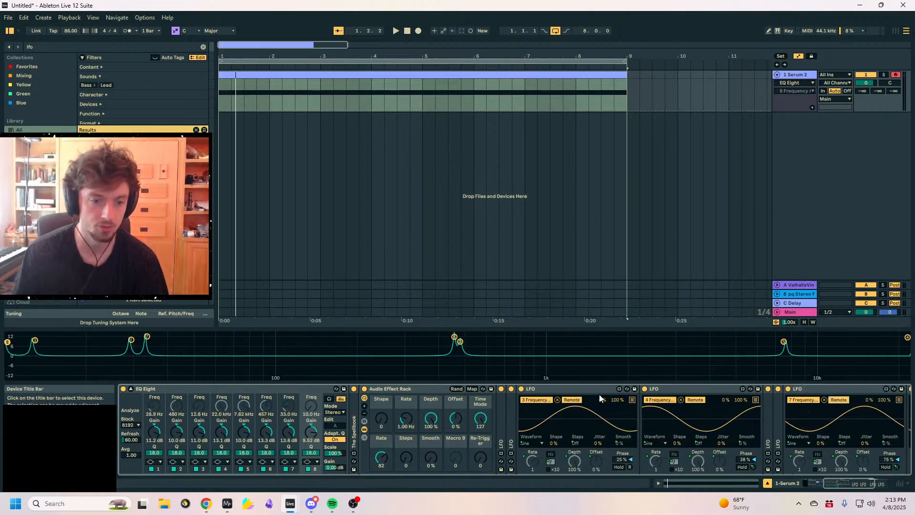
Audition the track while setting the LFO rack's frequency Rate macro to 0.13 Hz and its Time Mode macro to 0
{"action": "key", "text": "space"}
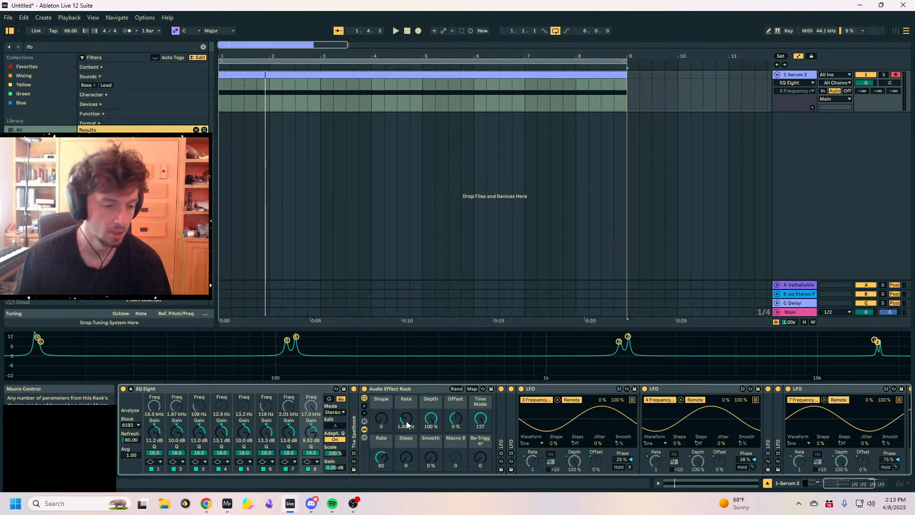
{"action": "key", "text": "space"}
{"action": "left_click_drag", "start_coordinate": [404, 421], "coordinate": [404, 438]}
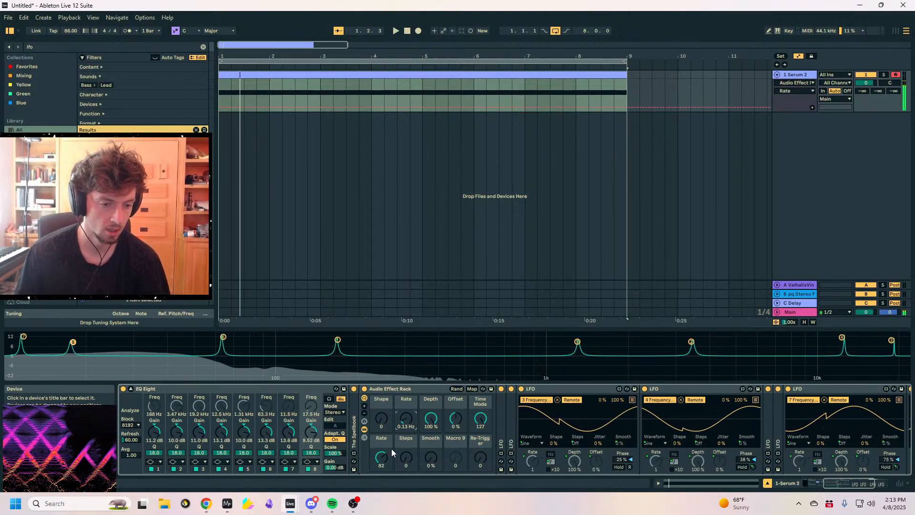
{"action": "left_click", "coordinate": [384, 461]}
{"action": "left_click_drag", "start_coordinate": [480, 428], "coordinate": [480, 477]}
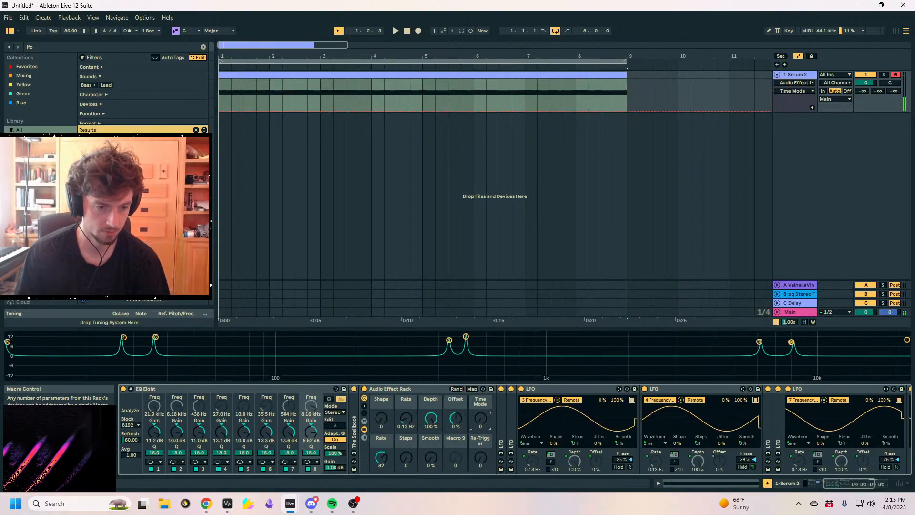
Audition the track while setting the LFO rack's synced Rate macro to 60, frequency Rate to 0.85 Hz, Depth to 18.1% and Offset to 0%
{"action": "key", "text": "space"}
{"action": "left_click_drag", "start_coordinate": [383, 460], "coordinate": [383, 470]}
{"action": "left_click_drag", "start_coordinate": [407, 419], "coordinate": [431, 475]}
{"action": "left_click_drag", "start_coordinate": [431, 420], "coordinate": [453, 422]}
{"action": "key", "text": "Delete"}
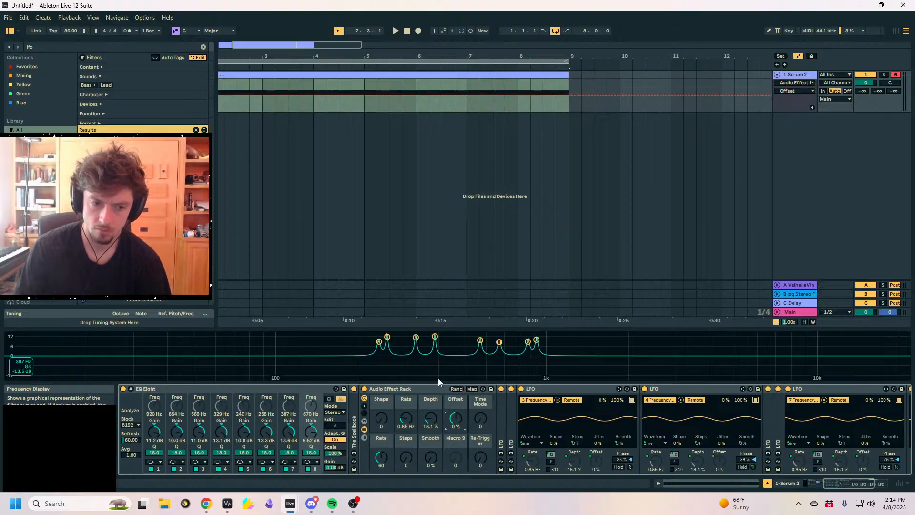
Fold the remaining open LFOs in the LFO rack
{"action": "double_click", "coordinate": [548, 390]}
{"action": "double_click", "coordinate": [552, 390]}
{"action": "double_click", "coordinate": [580, 389]}
{"action": "double_click", "coordinate": [587, 390]}
Duplicate the LFO rack, naming the original "frequency" and the copy "gain"
{"action": "left_click", "coordinate": [389, 390]}
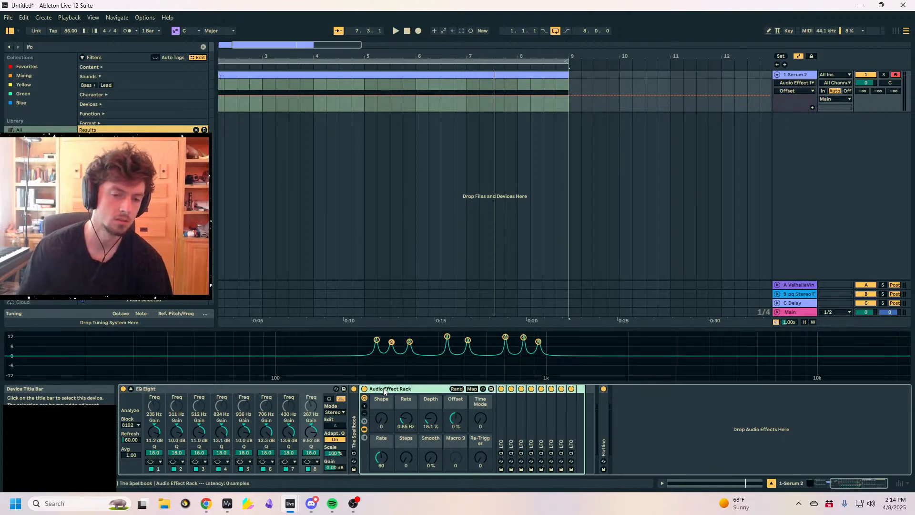
{"action": "key", "text": "ctrl+d"}
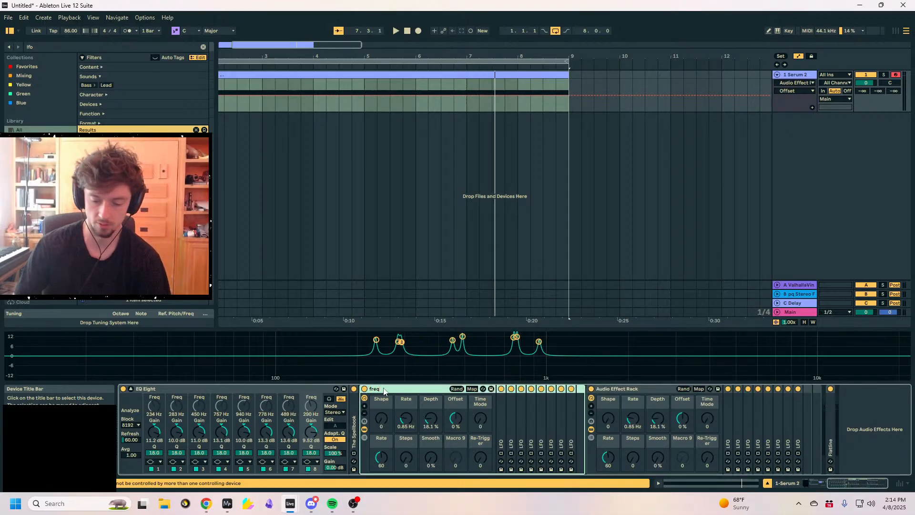
{"action": "left_click", "coordinate": [614, 390]}
{"action": "key", "text": "ctrl+r"}
{"action": "type", "text": "gai"}
Map the gain rack's first and second LFOs to the EQ Eight's band 1 and 2 gains, folding each finished LFO
{"action": "double_click", "coordinate": [727, 432]}
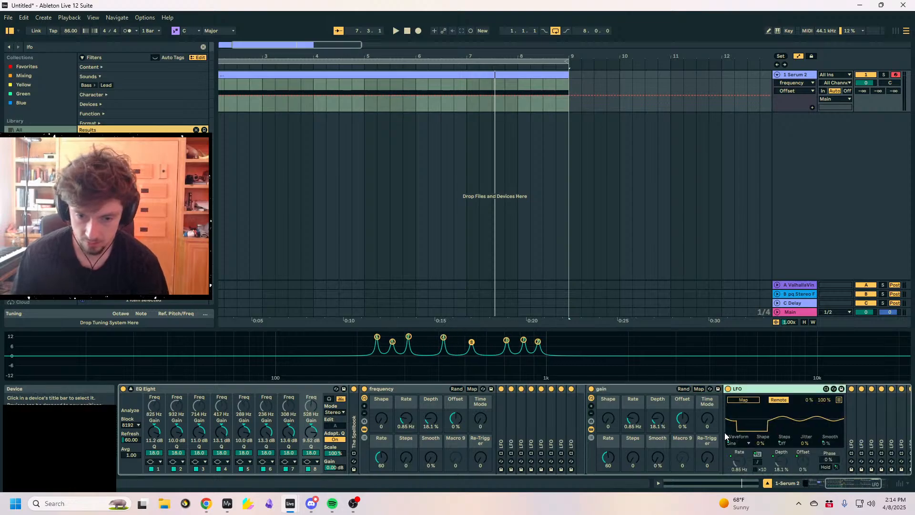
{"action": "left_click", "coordinate": [747, 400]}
{"action": "left_click", "coordinate": [154, 430]}
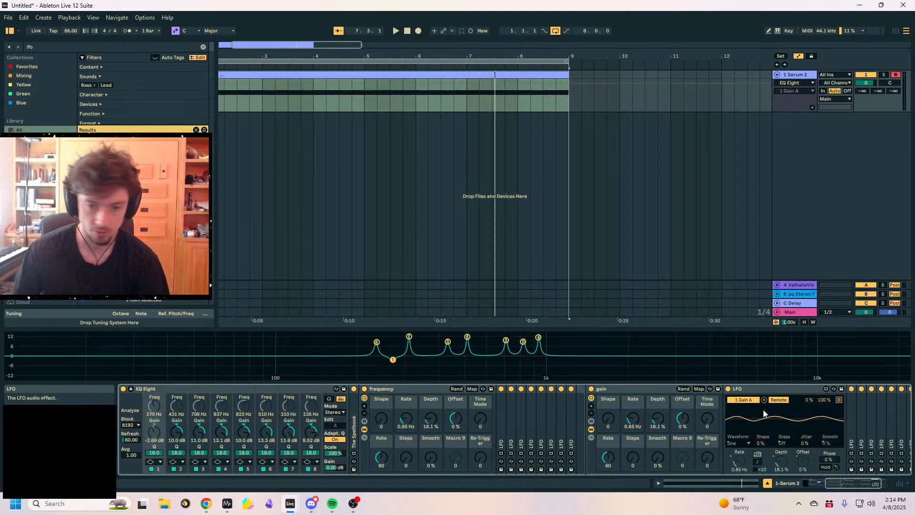
{"action": "double_click", "coordinate": [760, 389]}
{"action": "double_click", "coordinate": [737, 416]}
{"action": "left_click", "coordinate": [752, 401]}
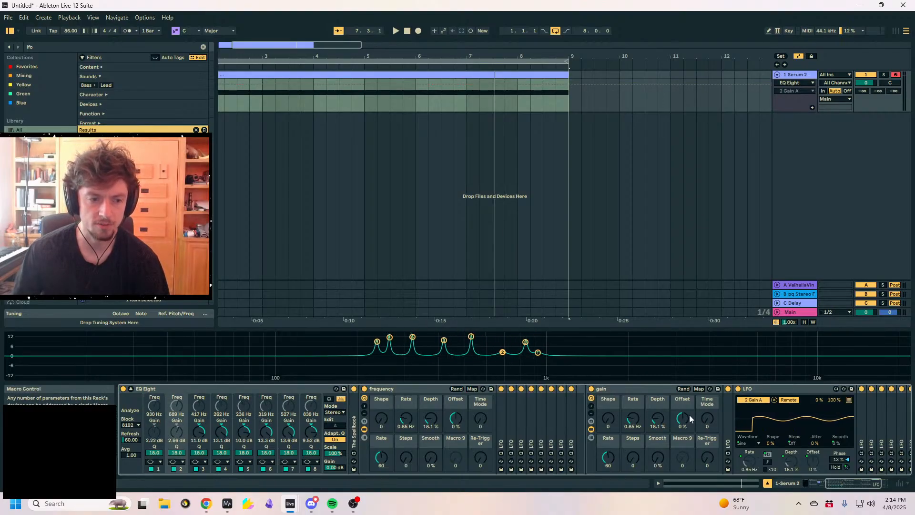
{"action": "double_click", "coordinate": [768, 389]}
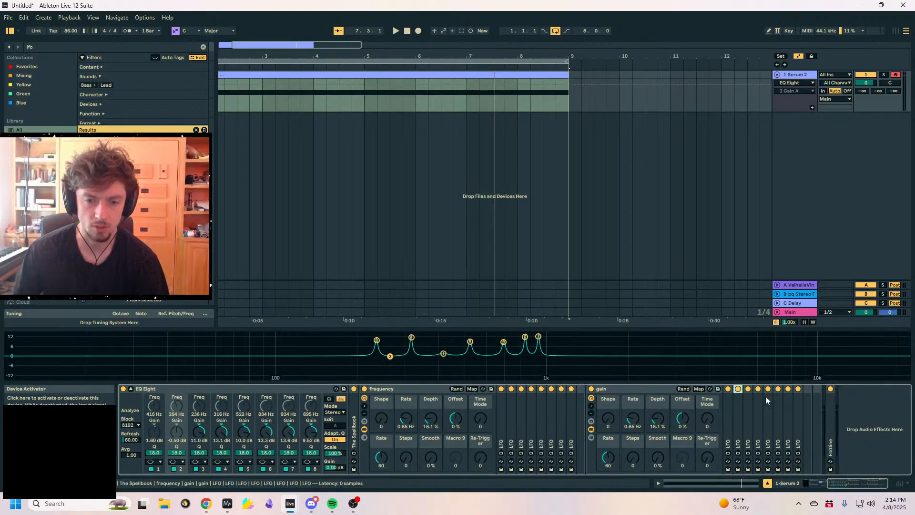
Map the gain rack's third and fourth LFOs to the EQ Eight's band 3 and 4 gains, folding each finished LFO
{"action": "double_click", "coordinate": [749, 416]}
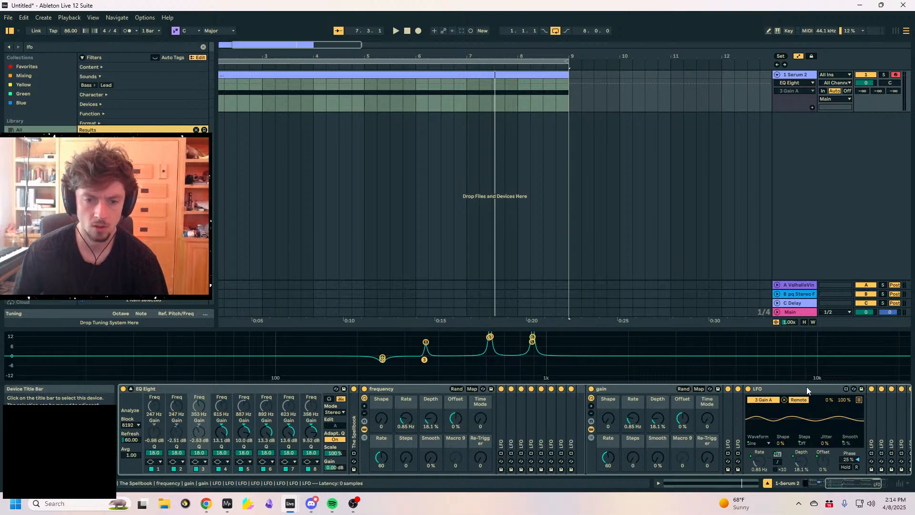
{"action": "double_click", "coordinate": [768, 390]}
{"action": "double_click", "coordinate": [759, 413]}
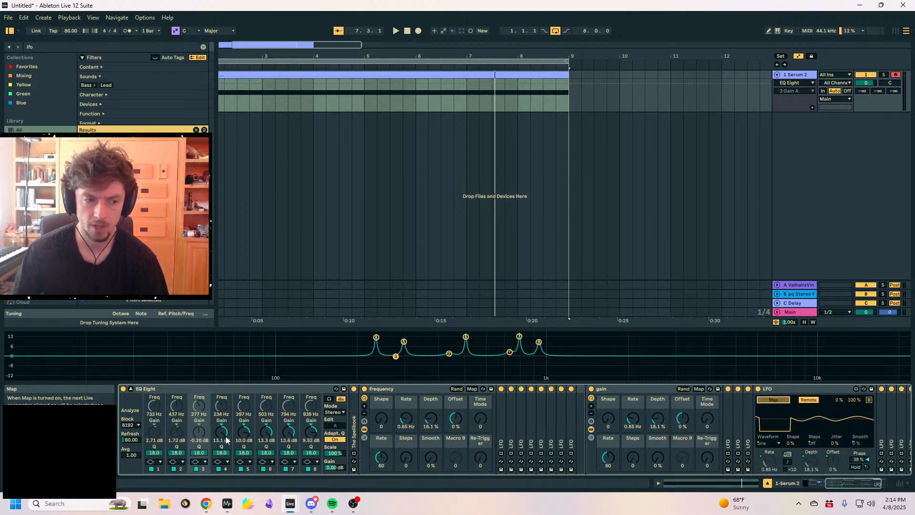
{"action": "double_click", "coordinate": [772, 389]}
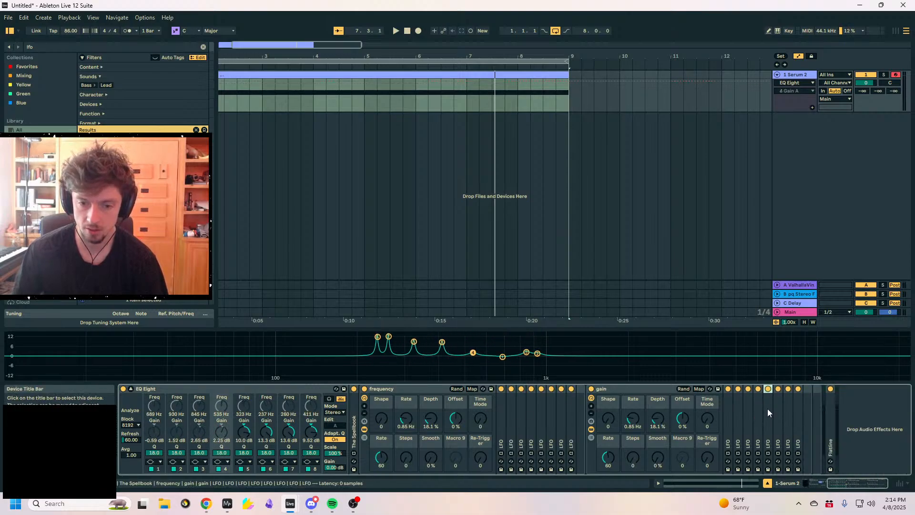
Map the gain rack's fifth and sixth LFOs to the EQ Eight's band 5 and 6 gains, folding each finished LFO
{"action": "double_click", "coordinate": [767, 413]}
{"action": "double_click", "coordinate": [842, 391]}
{"action": "double_click", "coordinate": [779, 410]}
{"action": "double_click", "coordinate": [814, 388]}
Map the gain rack's seventh and eighth LFOs to the EQ Eight's band 7 and 8 gains, folding the seventh LFO
{"action": "double_click", "coordinate": [791, 404]}
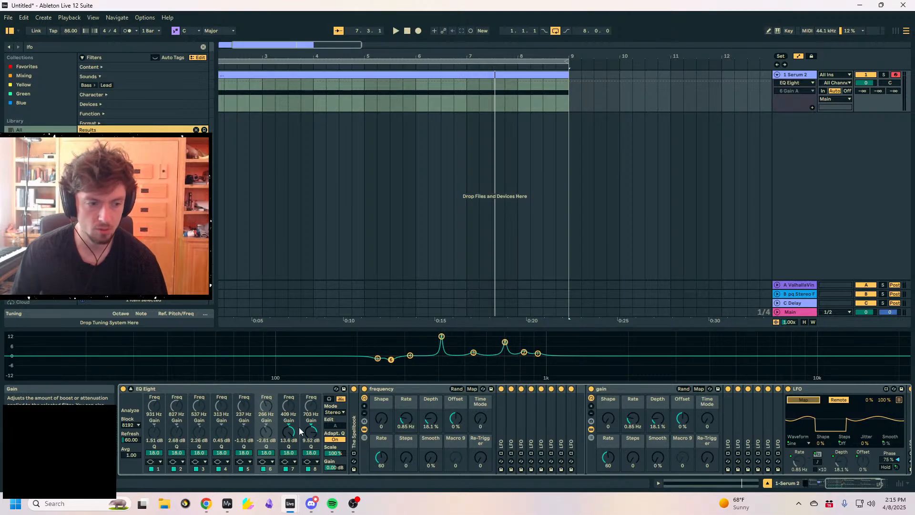
{"action": "double_click", "coordinate": [815, 388]}
{"action": "double_click", "coordinate": [797, 414]}
{"action": "left_click", "coordinate": [813, 400]}
{"action": "left_click", "coordinate": [311, 434]}
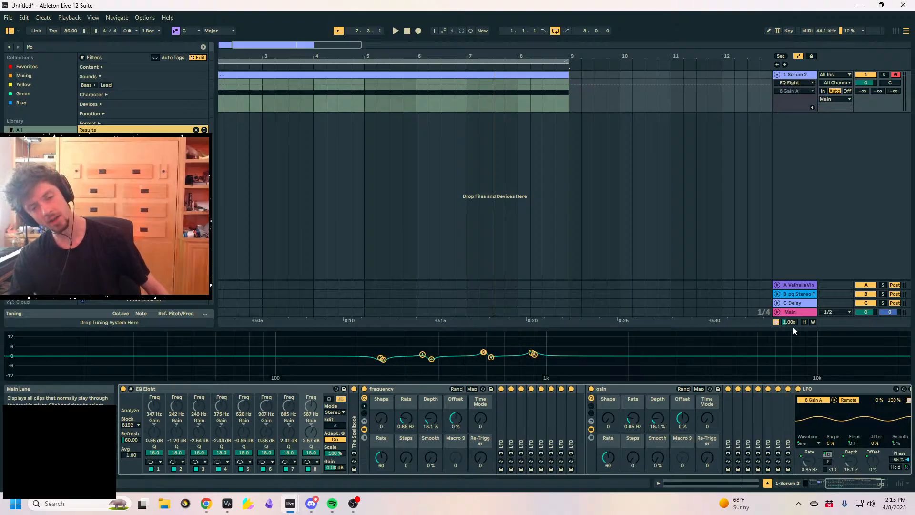
{"action": "left_click", "coordinate": [824, 389]}
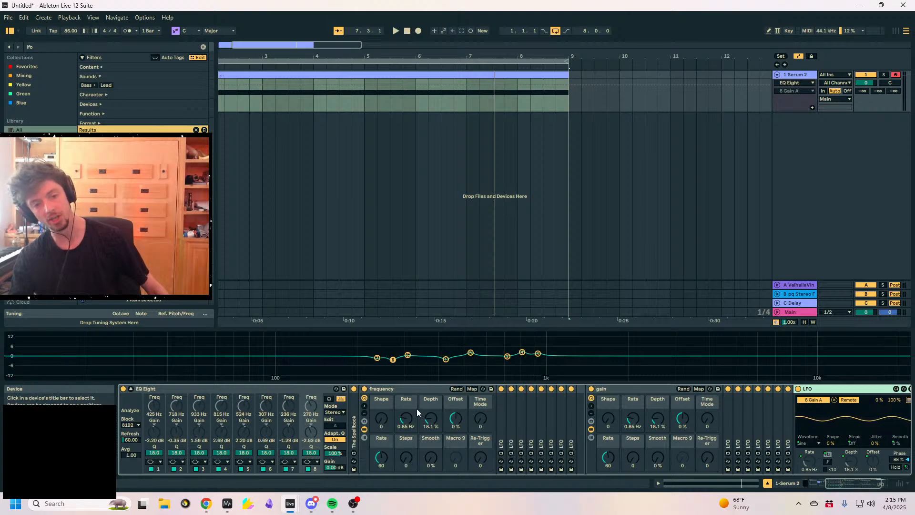
Audition the track with the gain rack's Shape at 46 and Depth at 100%, and the frequency rack's Rate at 0.37 Hz and Depth at 54.3%
{"action": "key", "text": "space"}
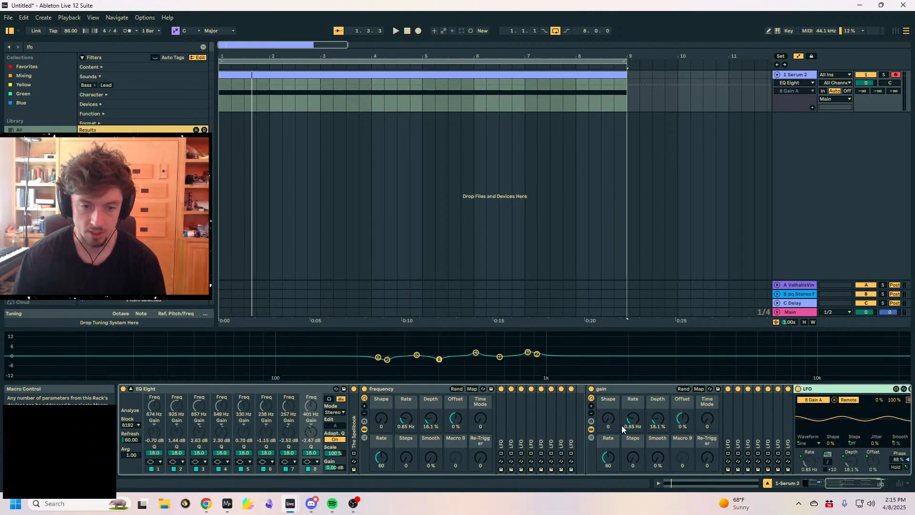
{"action": "left_click_drag", "start_coordinate": [609, 423], "coordinate": [609, 401]}
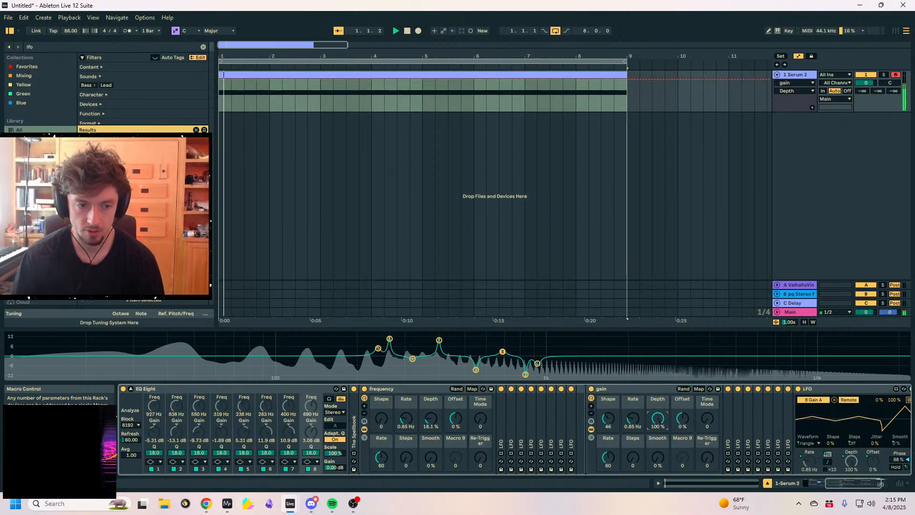
{"action": "left_click_drag", "start_coordinate": [407, 419], "coordinate": [406, 431]}
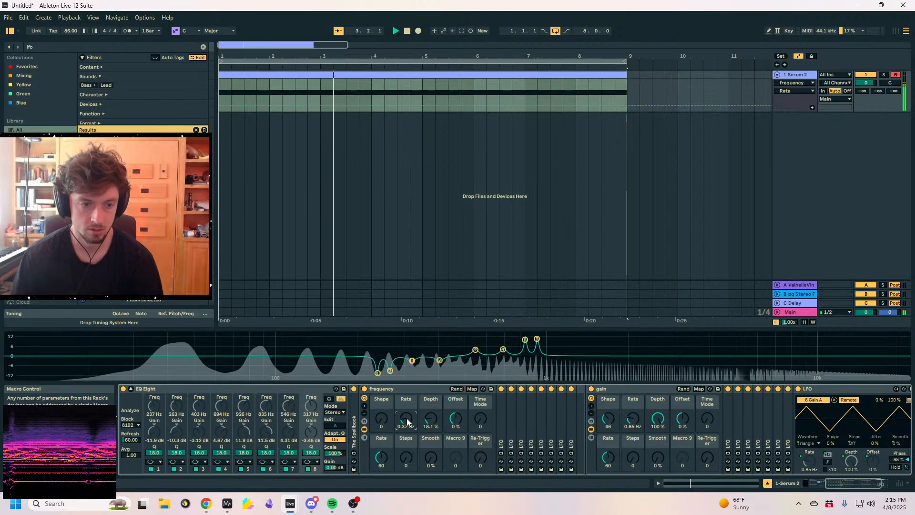
{"action": "left_click_drag", "start_coordinate": [433, 419], "coordinate": [433, 396]}
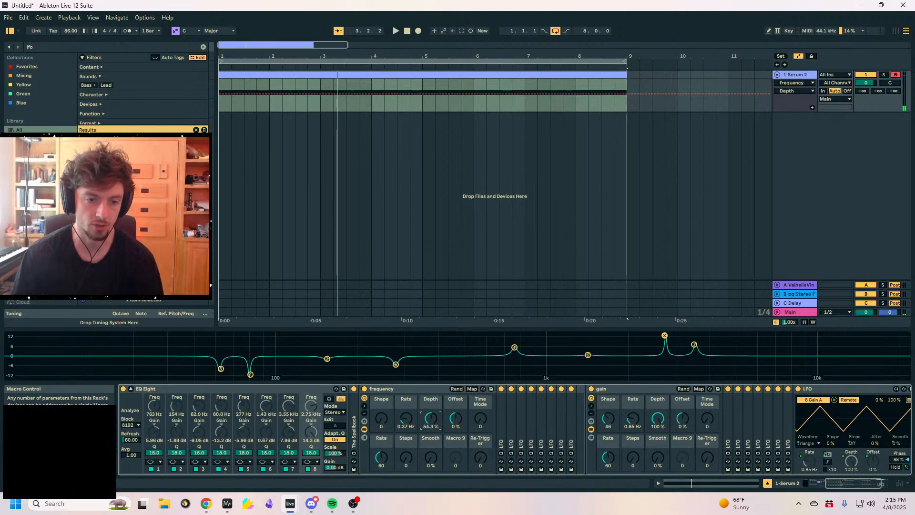
{"action": "key", "text": "space"}
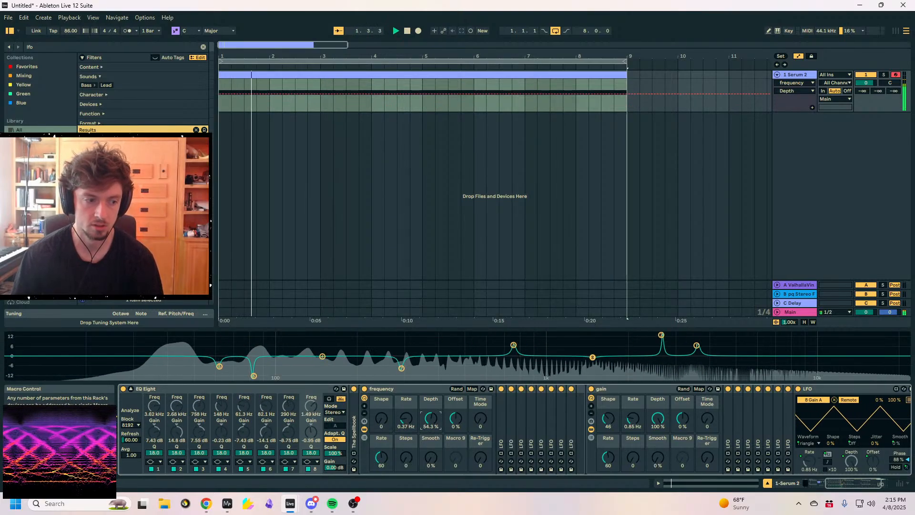
{"action": "key", "text": "space"}
Set the gain rack's Rate macro to 1 Hz and the frequency rack's Rate macro to 0.33 Hz, auditioning the result
{"action": "left_click", "coordinate": [634, 419]}
{"action": "left_click_drag", "start_coordinate": [635, 419], "coordinate": [635, 414]}
{"action": "type", "text": "1"}
{"action": "key", "text": "Return"}
{"action": "left_click", "coordinate": [407, 419]}
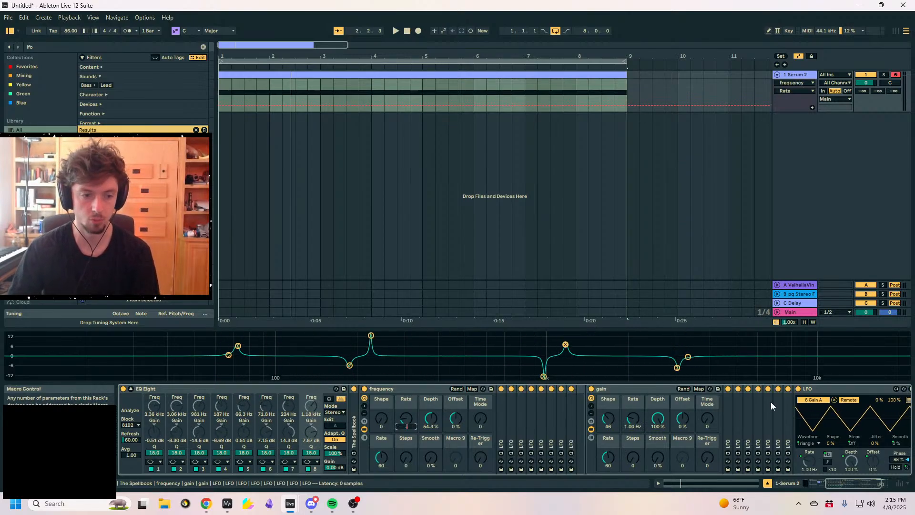
{"action": "key", "text": "space"}
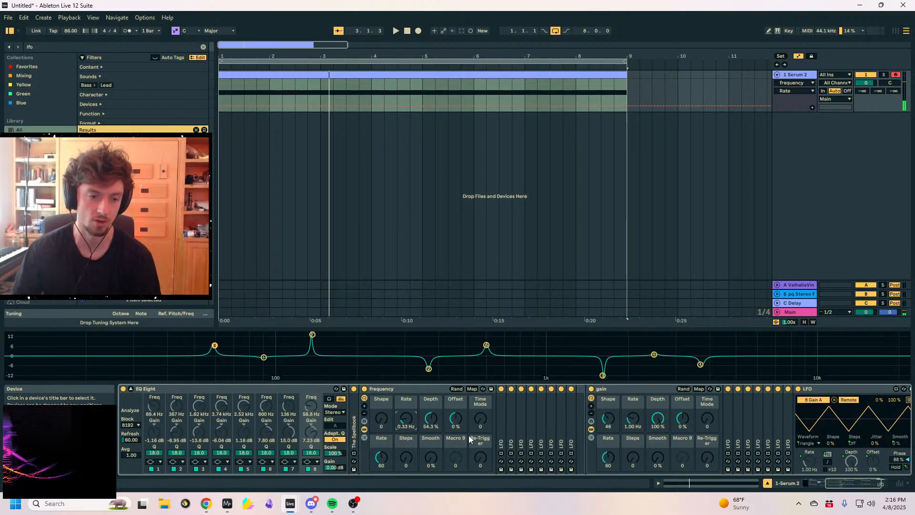
Set the frequency rack's Depth to 85% and Steps to 35, and the gain rack's Steps to 22, while auditioning the track
{"action": "key", "text": "space"}
{"action": "left_click_drag", "start_coordinate": [434, 421], "coordinate": [435, 406]}
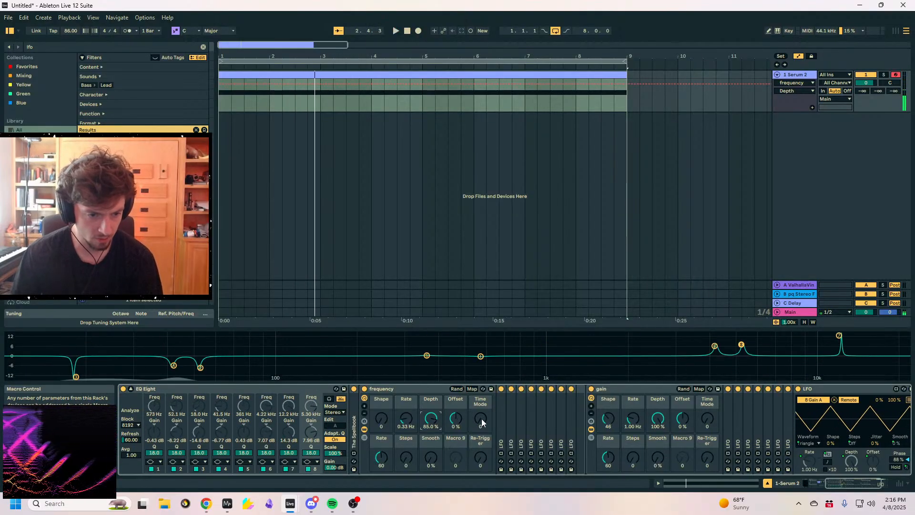
{"action": "left_click_drag", "start_coordinate": [434, 456], "coordinate": [406, 449]}
{"action": "key", "text": "space"}
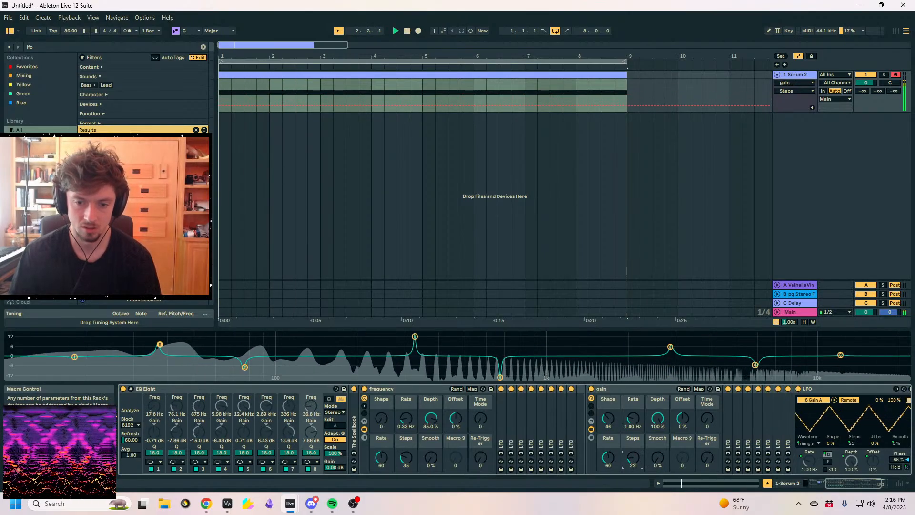
Reset the gain rack's Steps to 0 and try the frequency rack's Steps macro at 109, 105 and 108 during playback
{"action": "left_click_drag", "start_coordinate": [406, 460], "coordinate": [406, 474]}
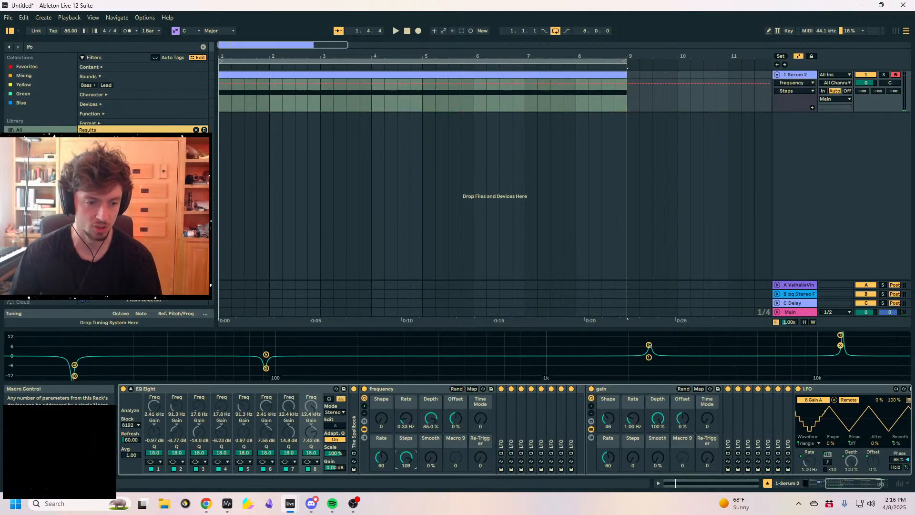
{"action": "key", "text": "space"}
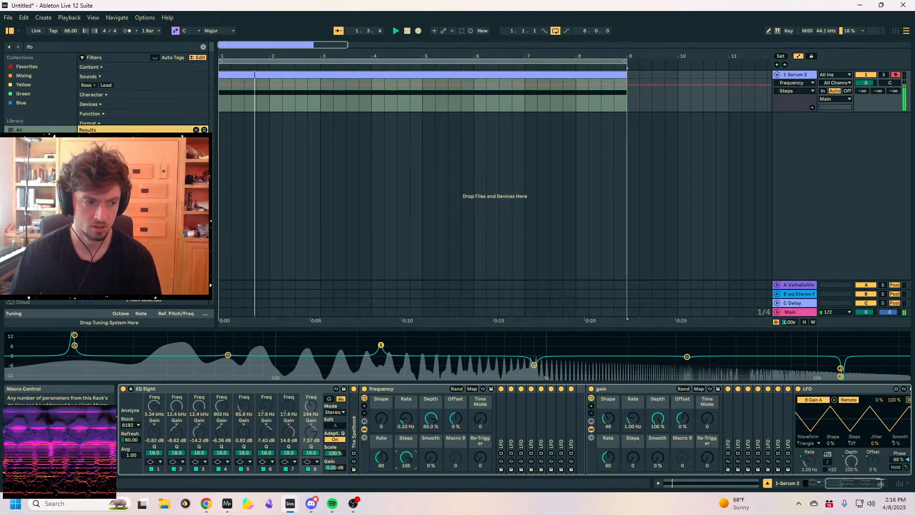
{"action": "mouse_move", "coordinate": [406, 458]}
{"action": "left_mouse_down"}
{"action": "mouse_move", "coordinate": [407, 482]}
{"action": "mouse_move", "coordinate": [407, 453]}
{"action": "left_mouse_up"}
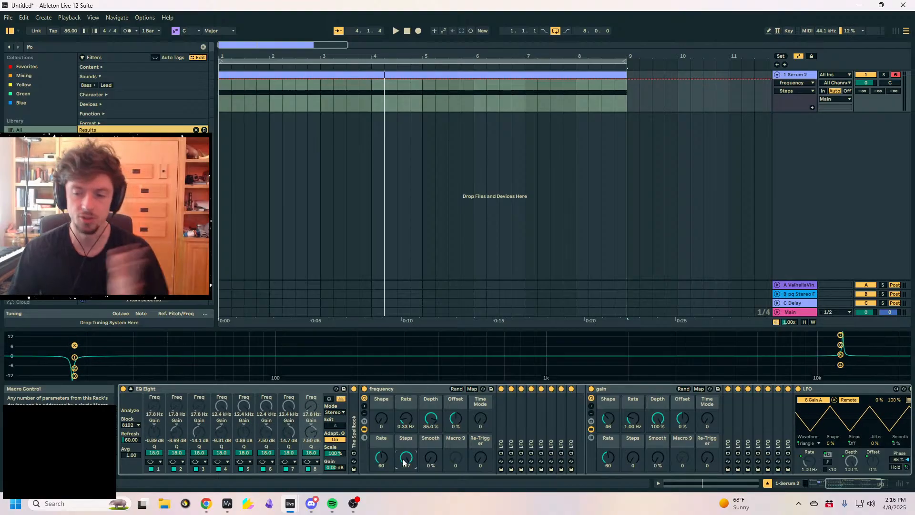
{"action": "mouse_move", "coordinate": [407, 458]}
{"action": "left_mouse_down"}
{"action": "mouse_move", "coordinate": [406, 472]}
{"action": "mouse_move", "coordinate": [406, 447]}
{"action": "left_mouse_up"}
Unfold the frequency rack's first LFO and audition the rack's Steps macro at 27 and 14
{"action": "double_click", "coordinate": [505, 424]}
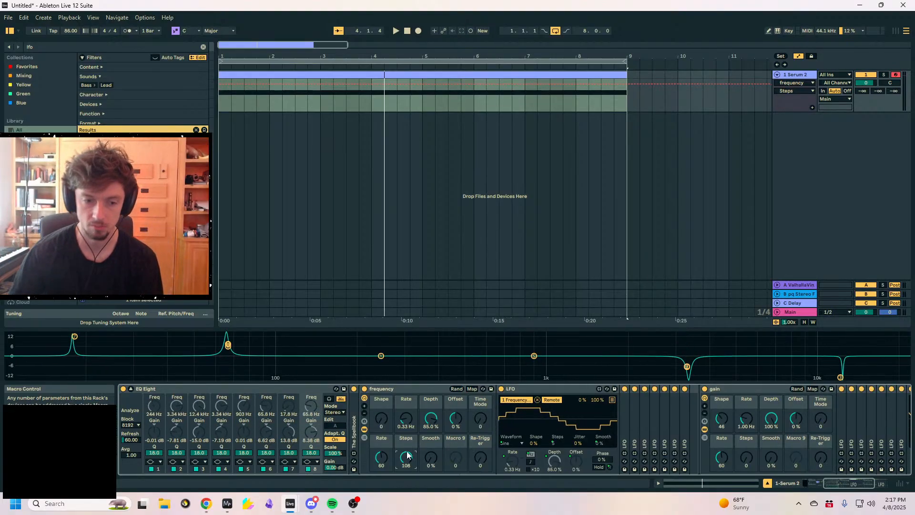
{"action": "key", "text": "space"}
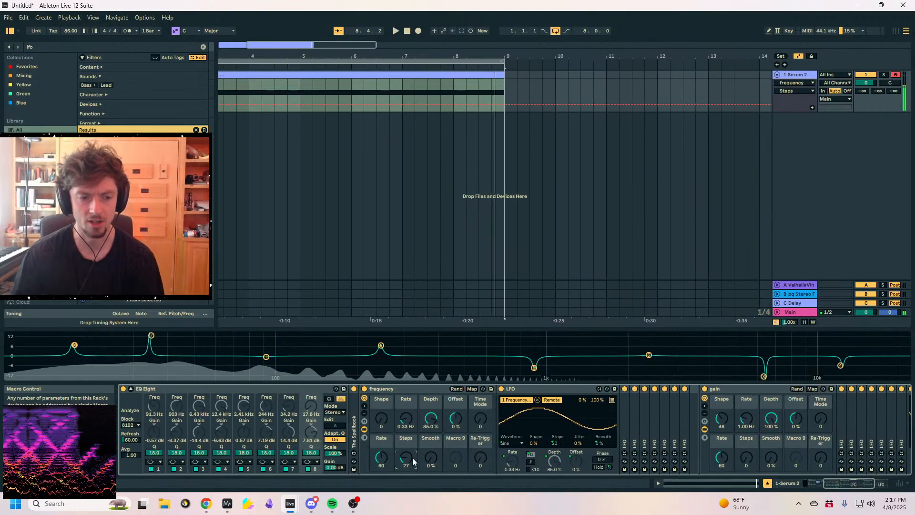
{"action": "left_click_drag", "start_coordinate": [406, 458], "coordinate": [406, 447]}
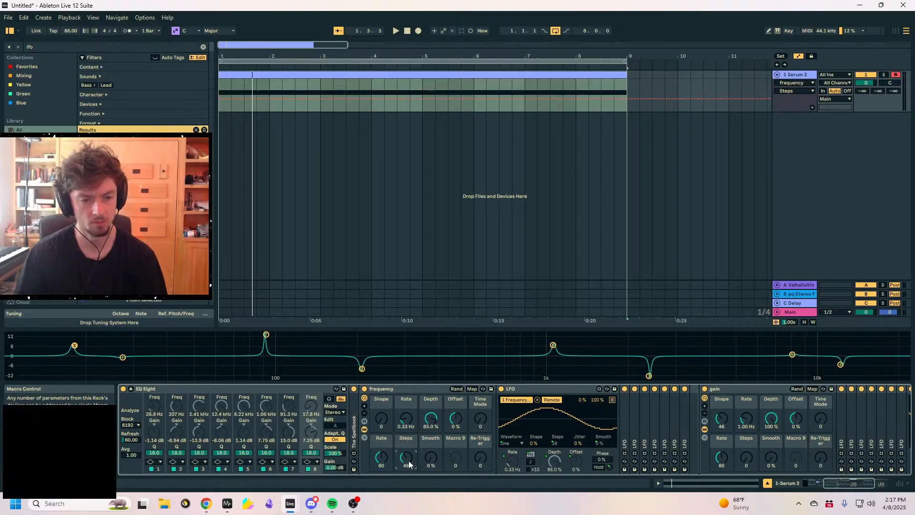
{"action": "key", "text": "space"}
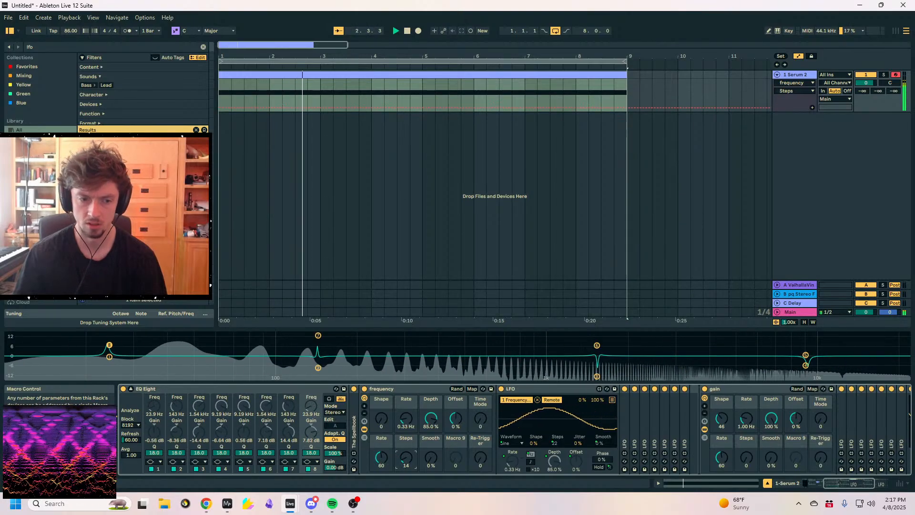
Set the frequency rack's Shape to 18, synced Rate to 27, frequency Rate to 0.19 Hz and Steps to 52 while auditioning
{"action": "mouse_move", "coordinate": [406, 420]}
{"action": "left_mouse_down"}
{"action": "mouse_move", "coordinate": [407, 398]}
{"action": "mouse_move", "coordinate": [406, 437]}
{"action": "left_mouse_up"}
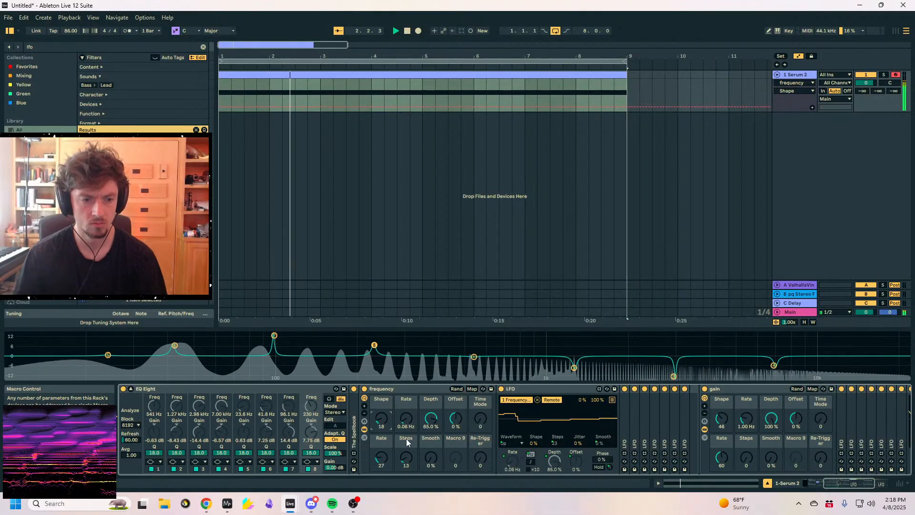
{"action": "left_click_drag", "start_coordinate": [411, 461], "coordinate": [411, 444]}
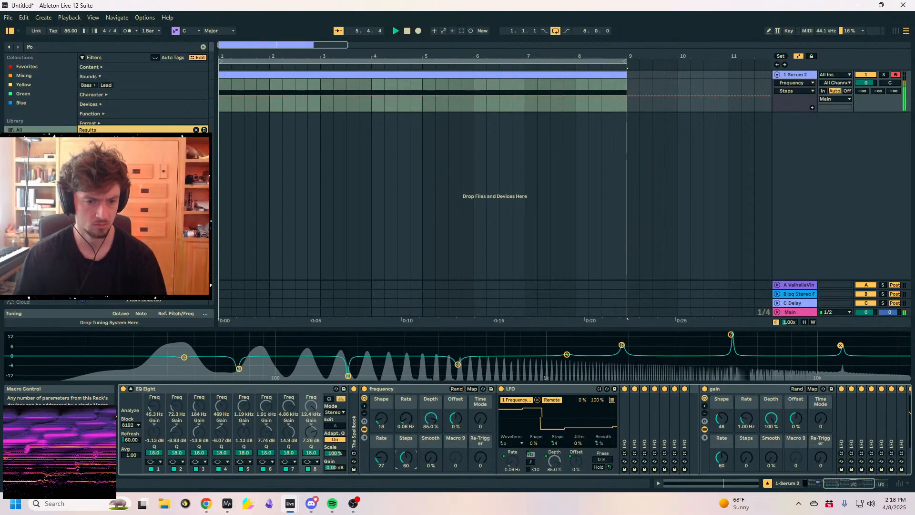
{"action": "mouse_move", "coordinate": [406, 418]}
{"action": "left_mouse_down"}
{"action": "mouse_move", "coordinate": [407, 399]}
{"action": "mouse_move", "coordinate": [406, 413]}
{"action": "left_mouse_up"}
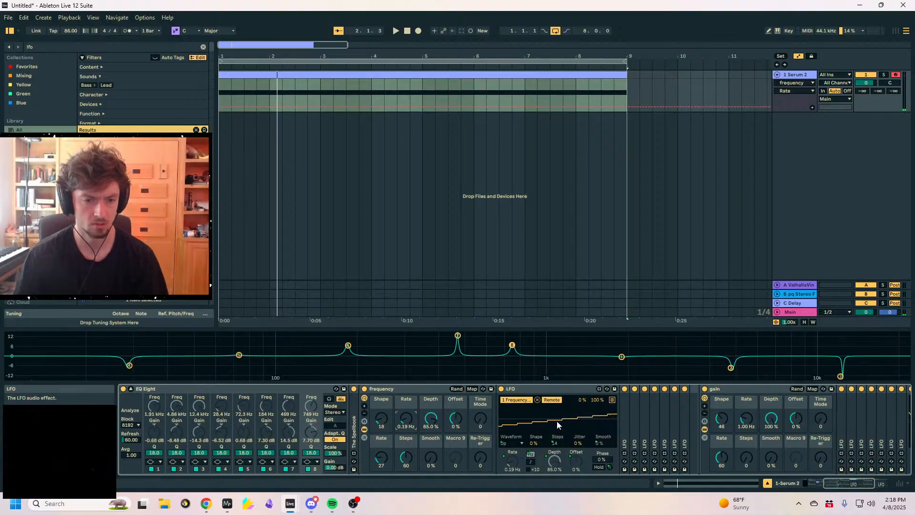
{"action": "left_click_drag", "start_coordinate": [405, 458], "coordinate": [405, 460]}
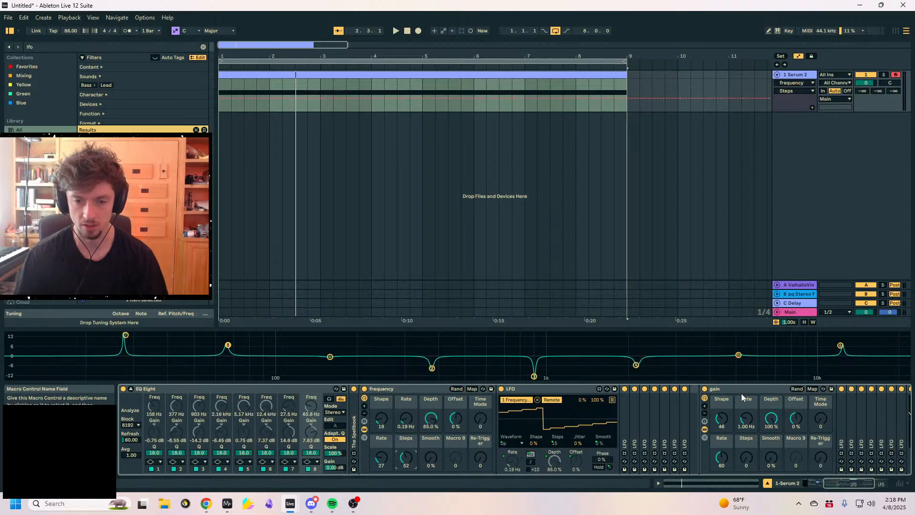
Audition the track while setting the frequency rack's Rate to 0.33 Hz, Steps to 0 and Offset to 0%
{"action": "key", "text": "space"}
{"action": "left_click_drag", "start_coordinate": [406, 420], "coordinate": [406, 410]}
{"action": "left_click_drag", "start_coordinate": [408, 457], "coordinate": [408, 477]}
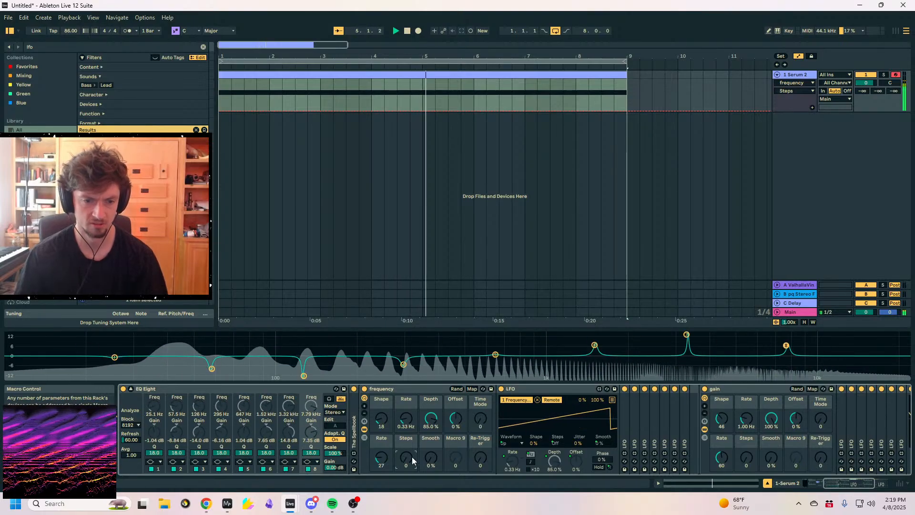
{"action": "mouse_move", "coordinate": [454, 425]}
{"action": "left_mouse_down"}
{"action": "mouse_move", "coordinate": [454, 401]}
{"action": "mouse_move", "coordinate": [454, 426]}
{"action": "left_mouse_up"}
Fold the frequency rack's first LFO and the whole gain rack
{"action": "double_click", "coordinate": [525, 389]}
{"action": "left_click", "coordinate": [618, 388]}
{"action": "double_click", "coordinate": [618, 389]}
Add another LFO after the Flatline device and map it to the frequency rack's Offset macro in Remote mode
{"action": "left_click_drag", "start_coordinate": [71, 48], "coordinate": [4, 42]}
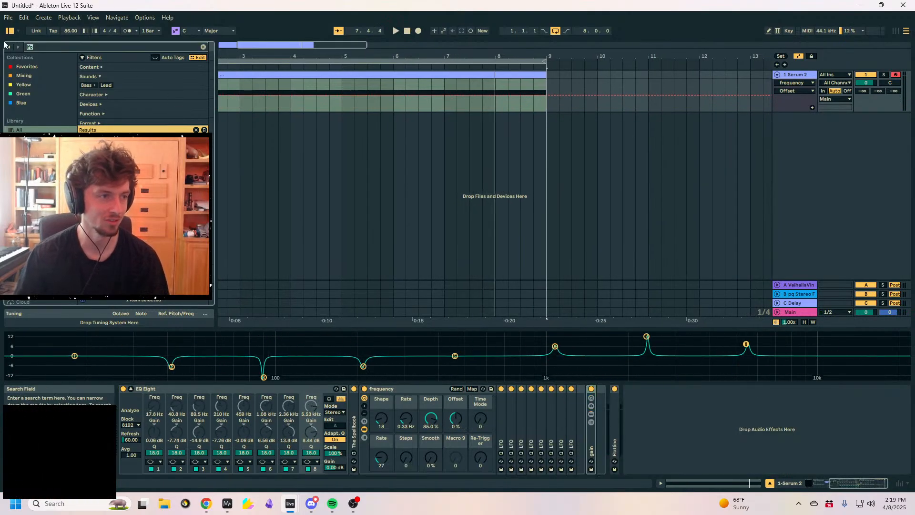
{"action": "key", "text": "BackSpace"}
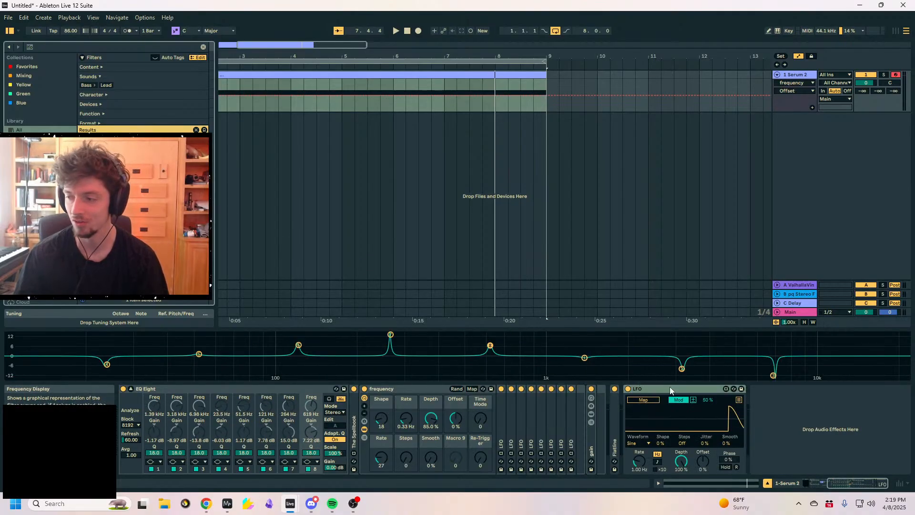
{"action": "left_click", "coordinate": [679, 401]}
{"action": "left_click", "coordinate": [642, 401]}
{"action": "left_click", "coordinate": [457, 420]}
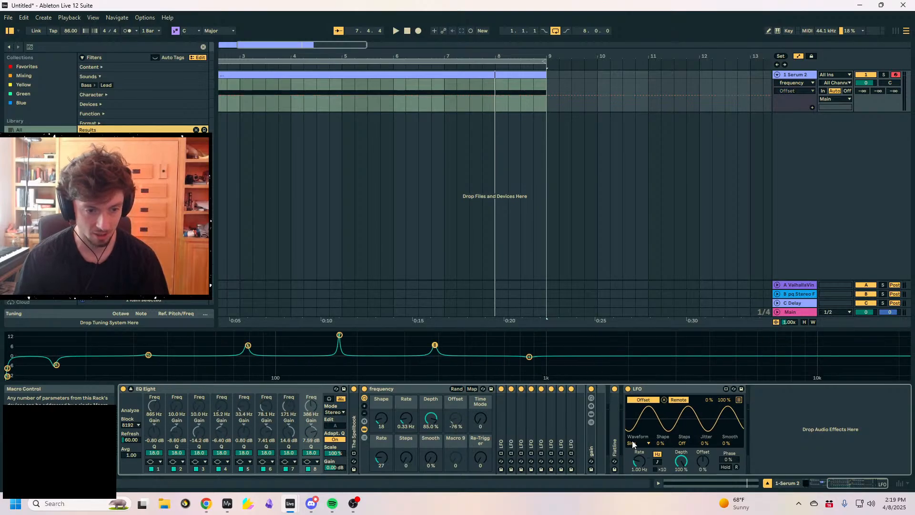
Audition the Offset LFO at a rate of 3.67 Hz and a depth of 3.15%, and switch the window to full screen
{"action": "left_click_drag", "start_coordinate": [641, 461], "coordinate": [682, 509]}
{"action": "key", "text": "space"}
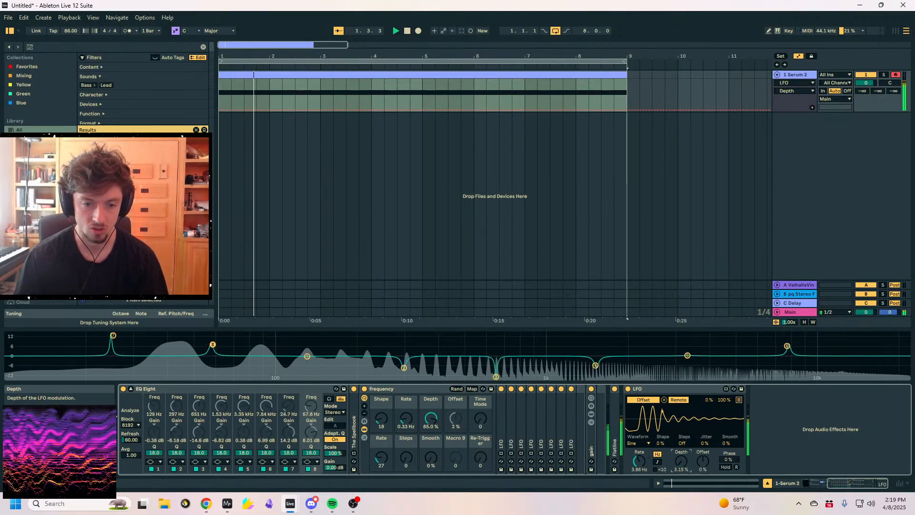
{"action": "mouse_move", "coordinate": [640, 462]}
{"action": "left_mouse_down"}
{"action": "mouse_move", "coordinate": [640, 452]}
{"action": "mouse_move", "coordinate": [640, 461]}
{"action": "left_mouse_up"}
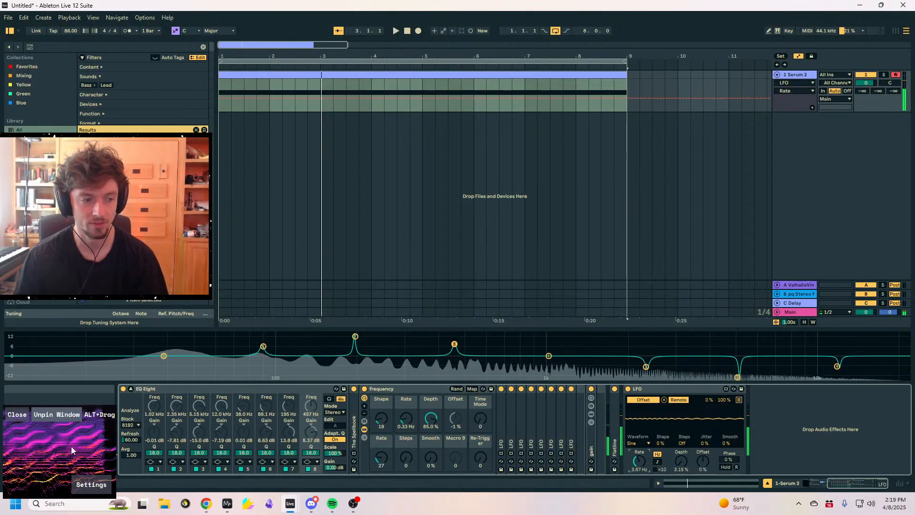
{"action": "key", "text": "space"}
{"action": "key", "text": "space"}
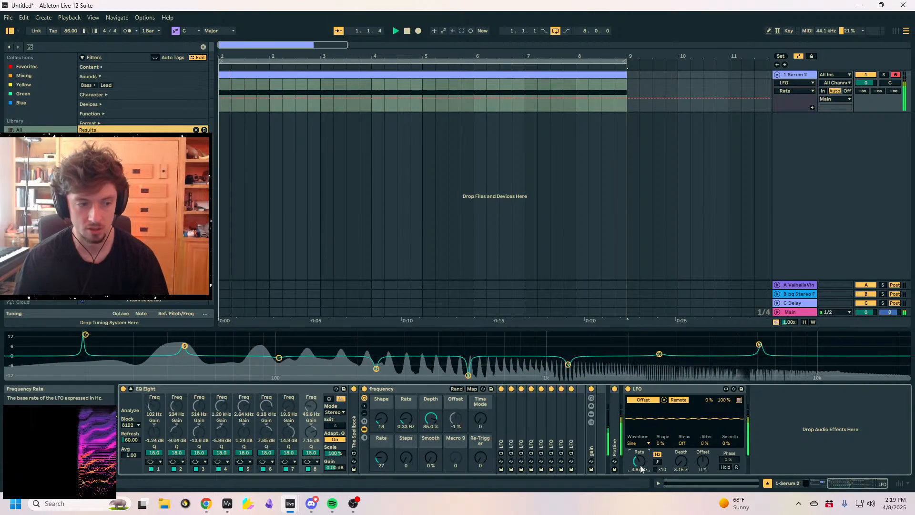
{"action": "key", "text": "F11"}
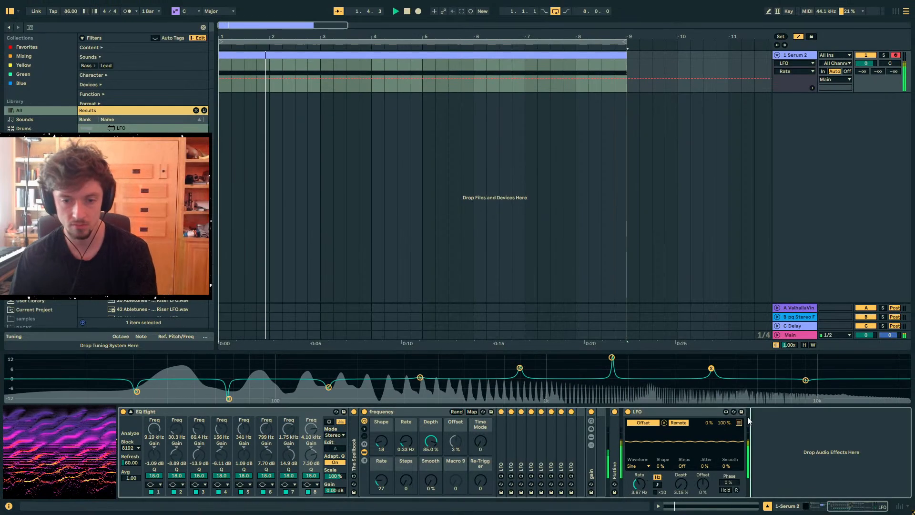
Try the Triangle, Up and Down waveforms on the Offset LFO at 2.49 Hz, raising its depth to 18.9% and 100%
{"action": "left_click_drag", "start_coordinate": [637, 486], "coordinate": [681, 475]}
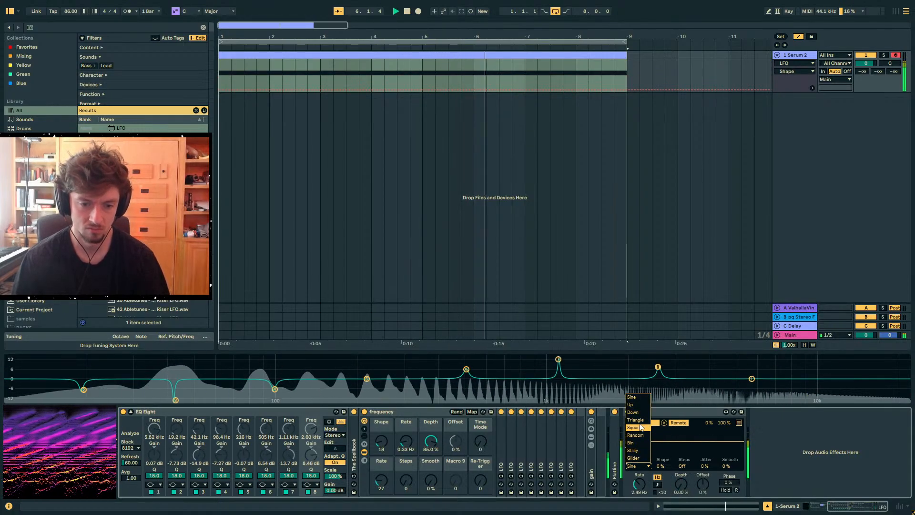
{"action": "left_click_drag", "start_coordinate": [680, 484], "coordinate": [681, 467]}
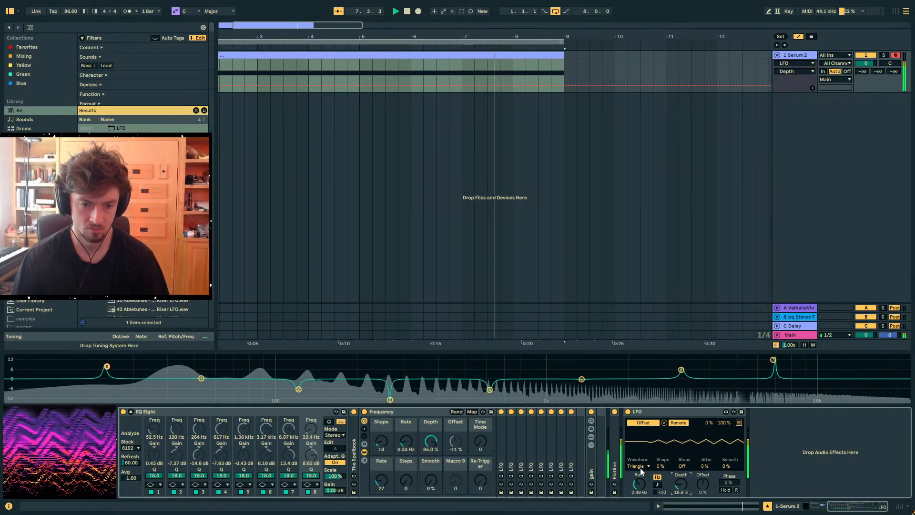
{"action": "left_click", "coordinate": [639, 466]}
{"action": "left_click", "coordinate": [631, 404]}
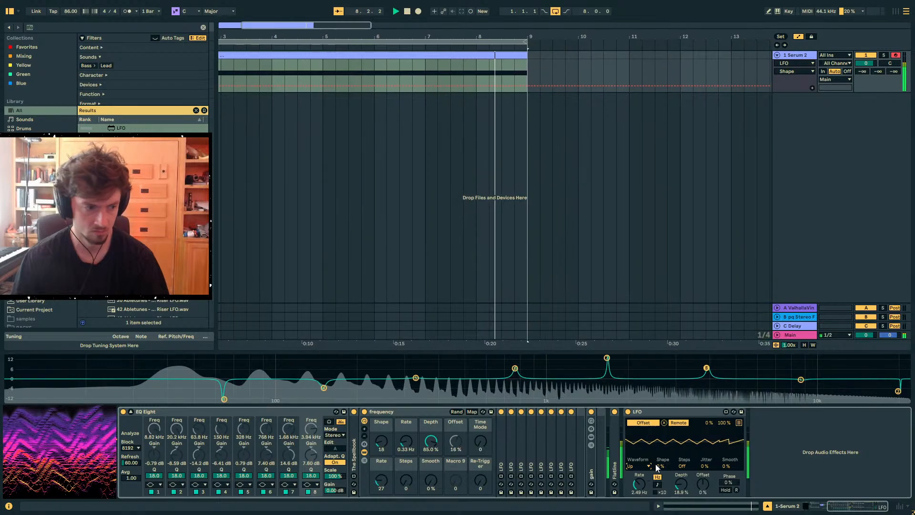
{"action": "left_click", "coordinate": [639, 466]}
{"action": "left_click", "coordinate": [637, 421]}
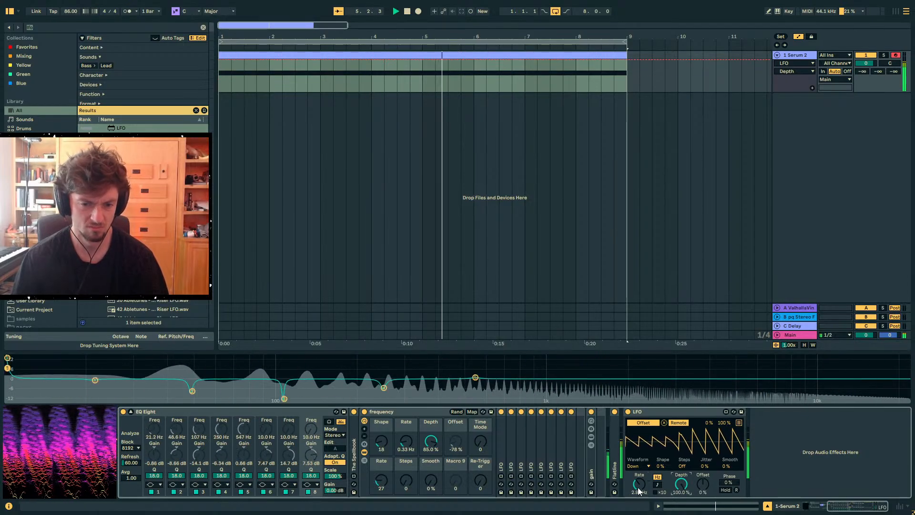
Slow the Offset LFO to 0.05 Hz and look through its waveform choices, keeping Down
{"action": "left_click_drag", "start_coordinate": [638, 487], "coordinate": [638, 458]}
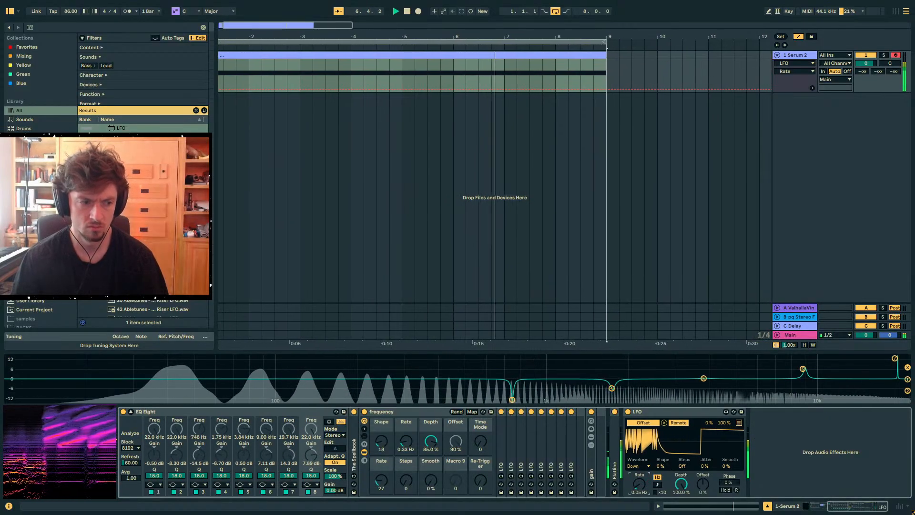
{"action": "left_click", "coordinate": [632, 466]}
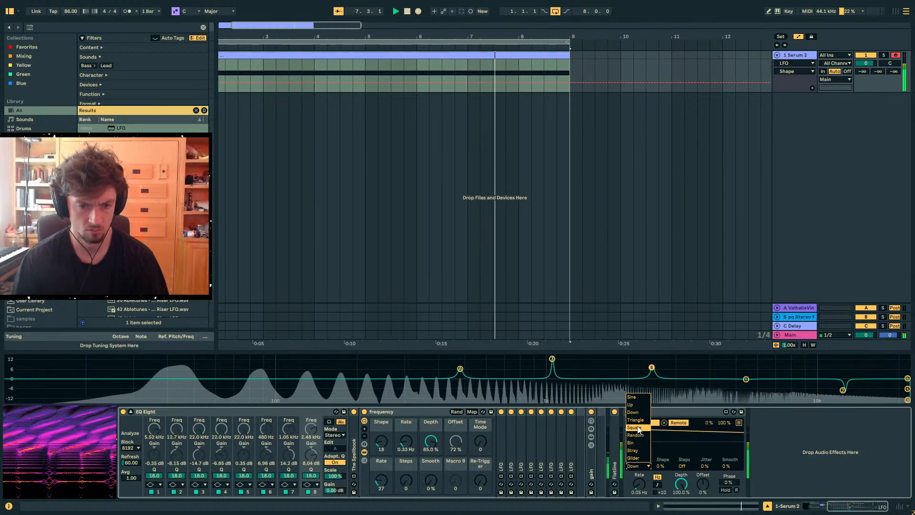
{"action": "left_click", "coordinate": [807, 465]}
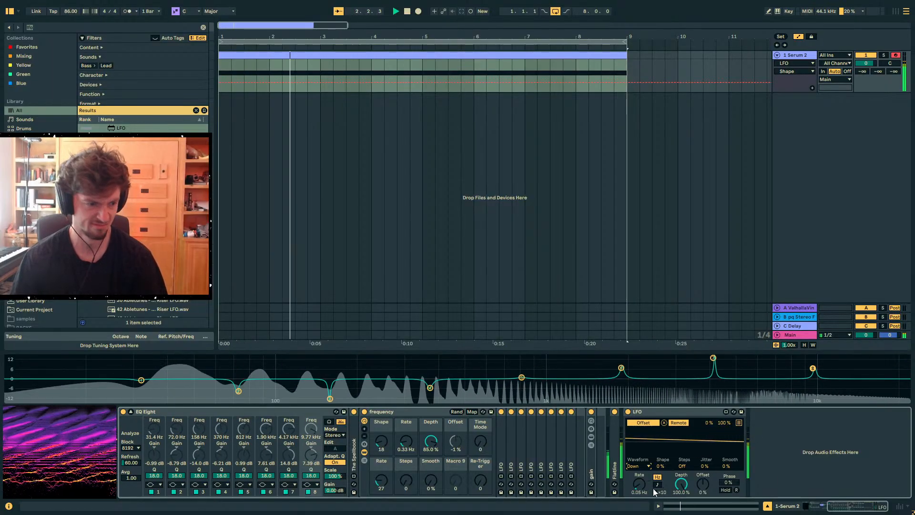
Raise sends A and B to -4.4 and -9.0 dB, the Offset LFO to 0.58 Hz, and set the frequency rack's Depth to 45.7% and Steps to 45
{"action": "mouse_move", "coordinate": [864, 71]}
{"action": "left_mouse_down"}
{"action": "mouse_move", "coordinate": [864, 60]}
{"action": "mouse_move", "coordinate": [864, 80]}
{"action": "mouse_move", "coordinate": [859, 63]}
{"action": "left_mouse_up"}
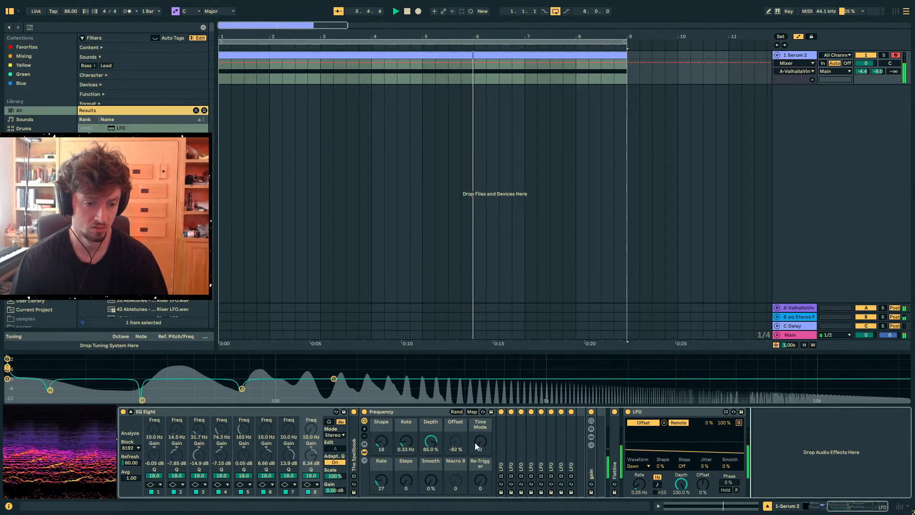
{"action": "left_click_drag", "start_coordinate": [640, 485], "coordinate": [640, 472]}
{"action": "left_click_drag", "start_coordinate": [431, 441], "coordinate": [404, 457]}
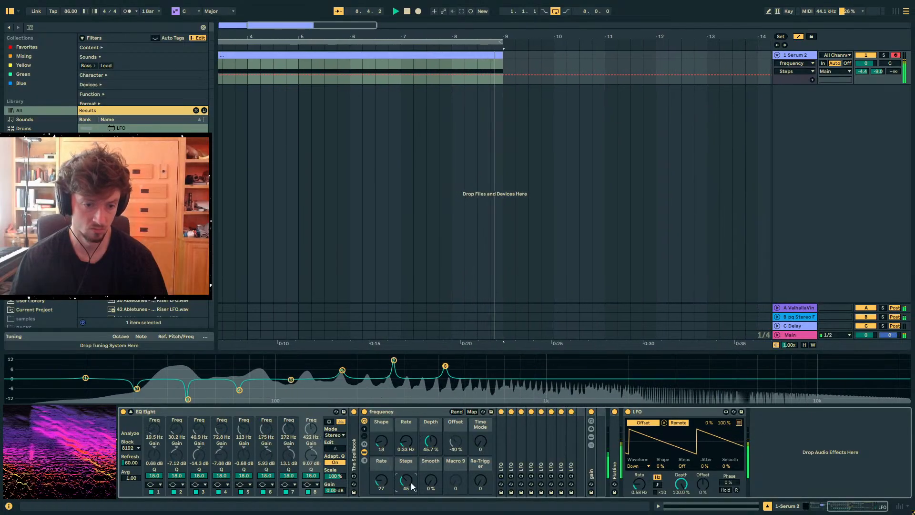
Delete the Offset LFO, and set send B to -11.2 dB, the frequency rack's Depth to 13.4% and its Offset to 10%
{"action": "left_click", "coordinate": [638, 412]}
{"action": "key", "text": "Delete"}
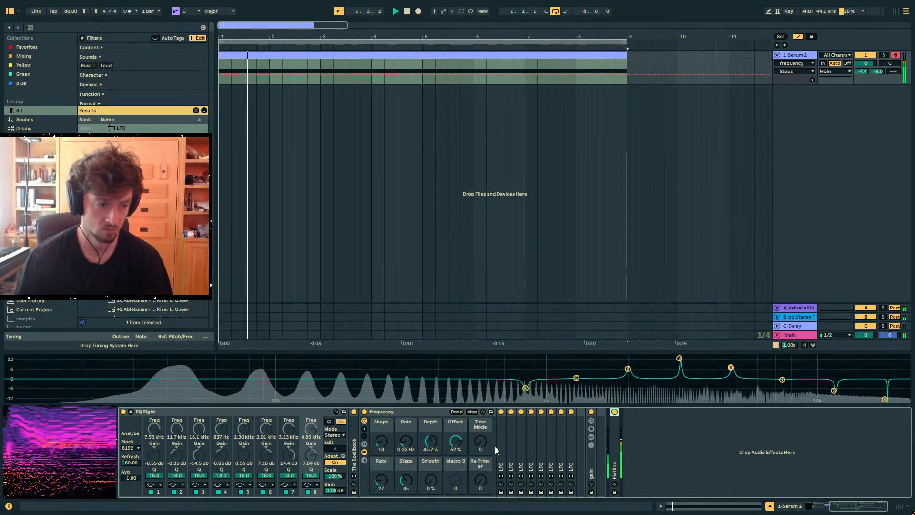
{"action": "left_click_drag", "start_coordinate": [878, 71], "coordinate": [877, 77]}
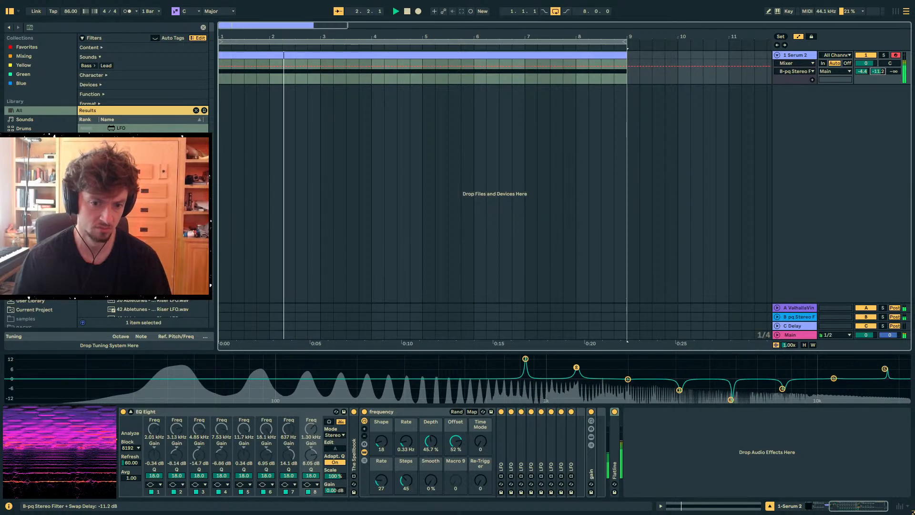
{"action": "left_click_drag", "start_coordinate": [429, 447], "coordinate": [430, 451]}
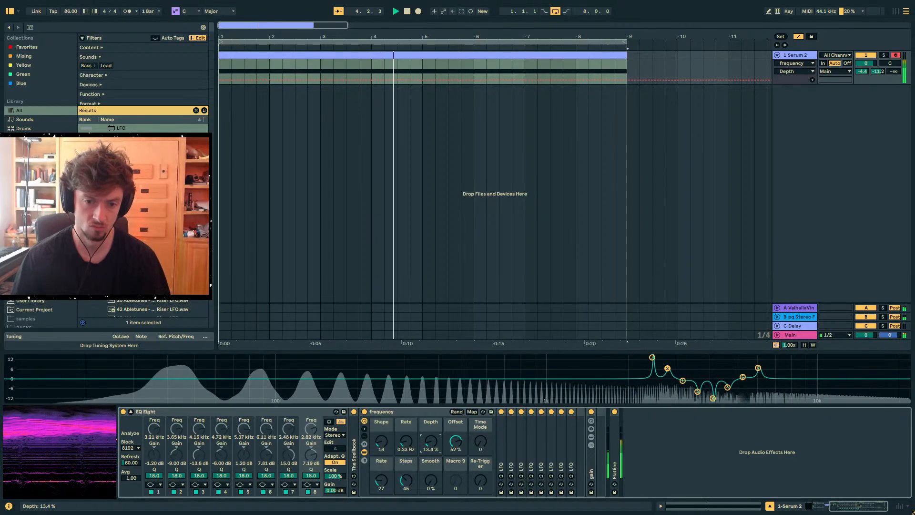
{"action": "left_click_drag", "start_coordinate": [456, 441], "coordinate": [456, 458]}
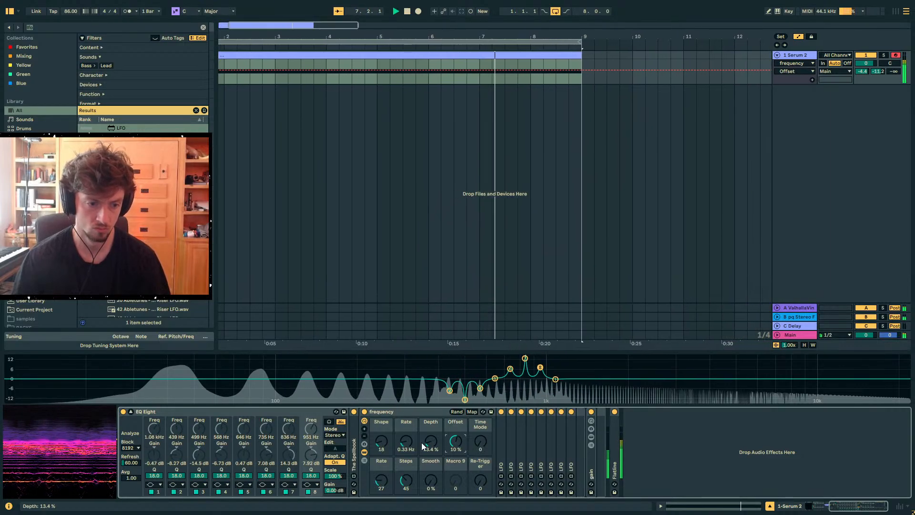
Set the frequency rack's Depth to 31.5% with the EQ Eight folded, and unfold the EQ Eight again
{"action": "scroll", "coordinate": [250, 410], "scroll_direction": "left", "scroll_amount": 5}
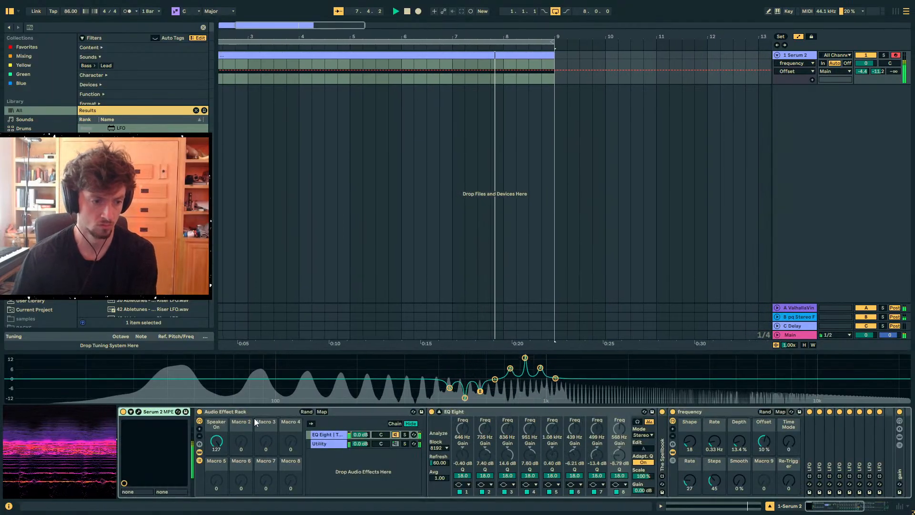
{"action": "left_click", "coordinate": [217, 442]}
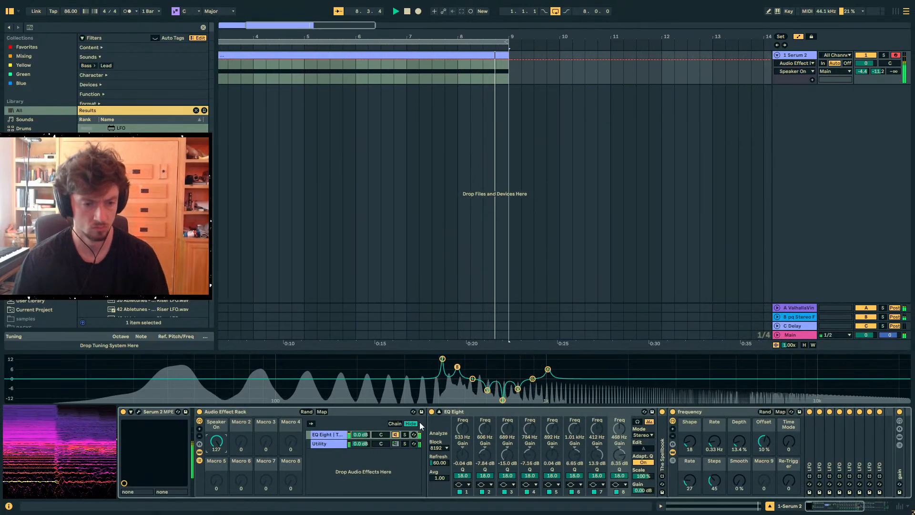
{"action": "double_click", "coordinate": [477, 414]}
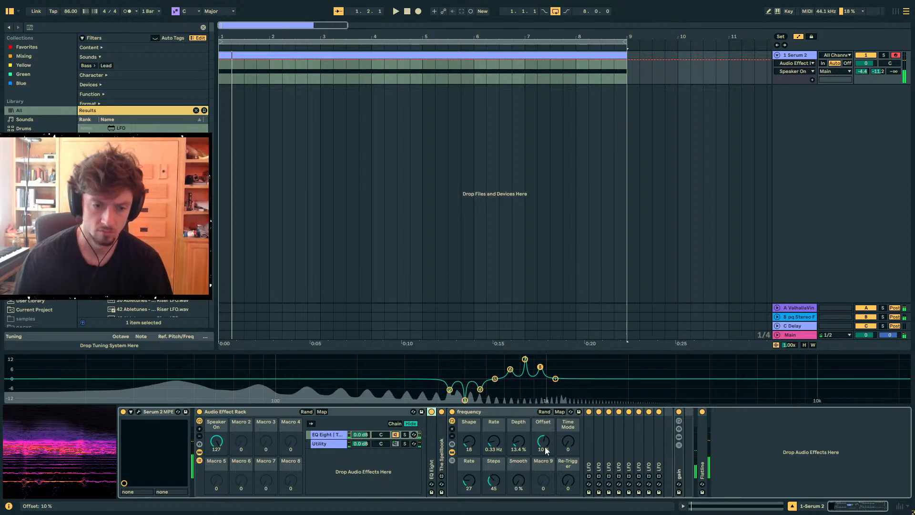
{"action": "left_click_drag", "start_coordinate": [525, 446], "coordinate": [525, 432]}
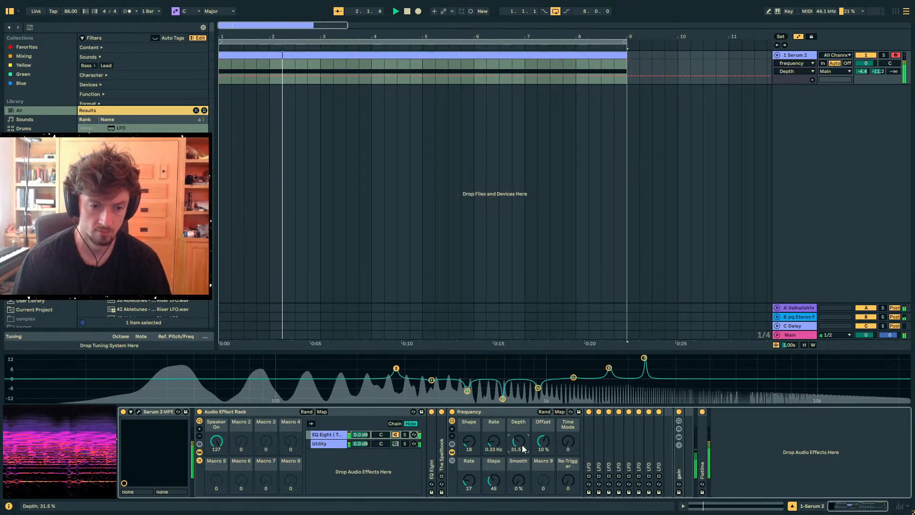
{"action": "double_click", "coordinate": [431, 458]}
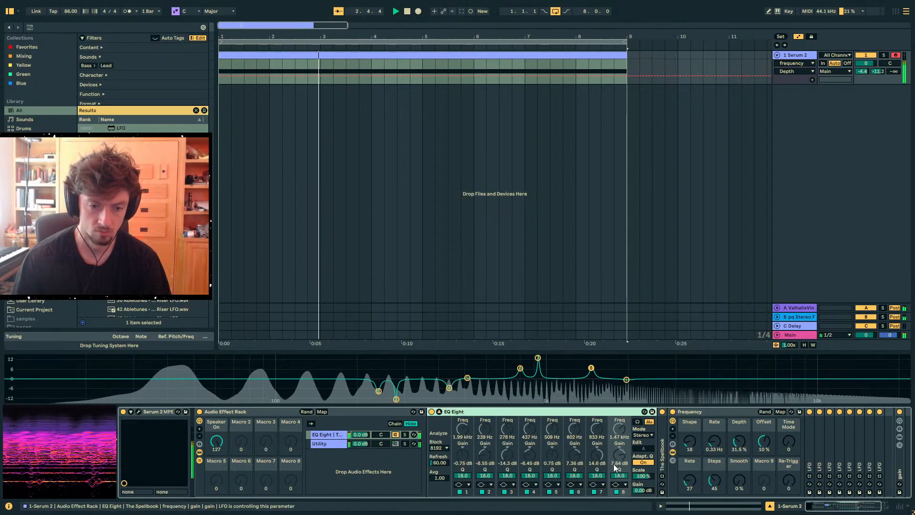
Try the EQ Eight's Scale at 200% during playback and restore it to 100%
{"action": "key", "text": "space"}
{"action": "left_click_drag", "start_coordinate": [643, 478], "coordinate": [642, 430]}
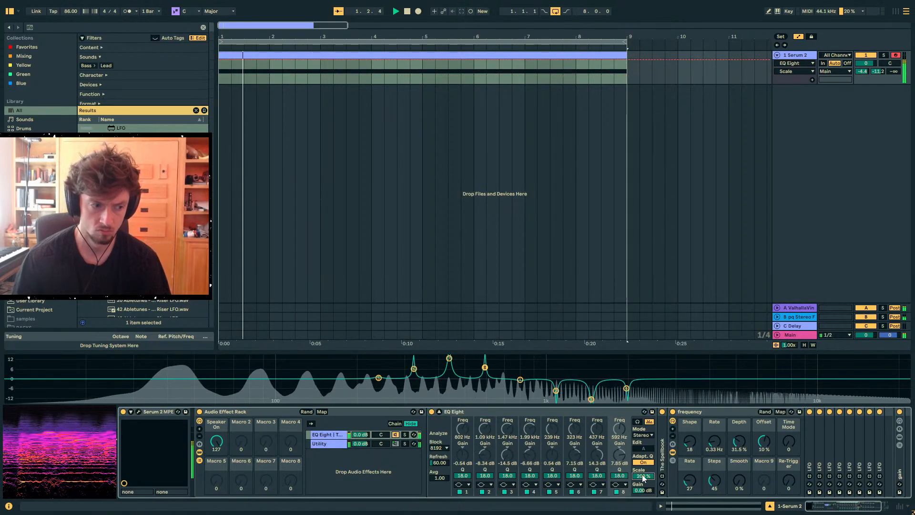
{"action": "double_click", "coordinate": [642, 478]}
{"action": "key", "text": "space"}
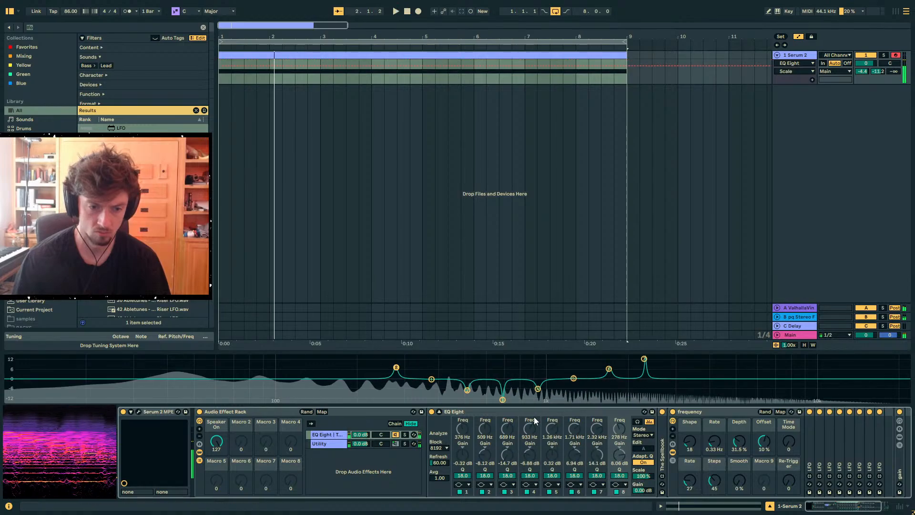
{"action": "right_click", "coordinate": [536, 413]}
{"action": "left_click", "coordinate": [548, 407]}
{"action": "key", "text": "space"}
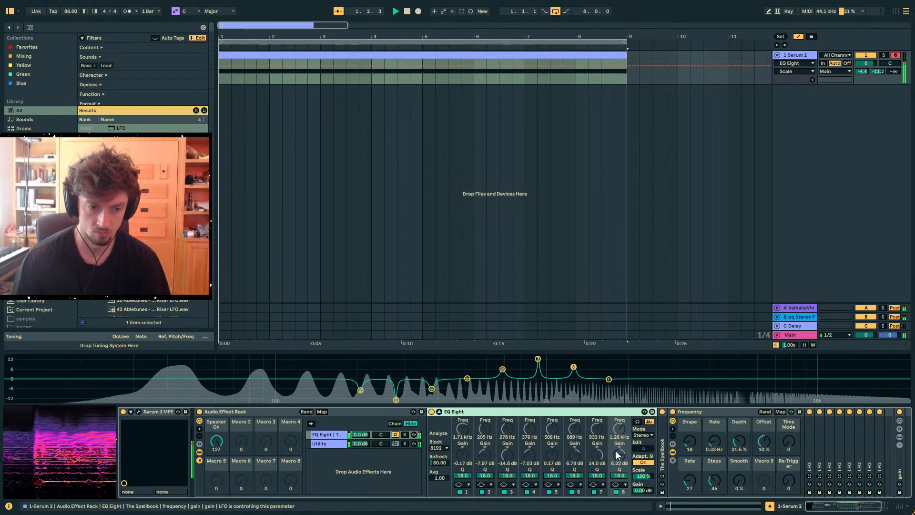
{"action": "key", "text": "space"}
{"action": "double_click", "coordinate": [863, 71]}
{"action": "key", "text": "space"}
{"action": "double_click", "coordinate": [877, 73]}
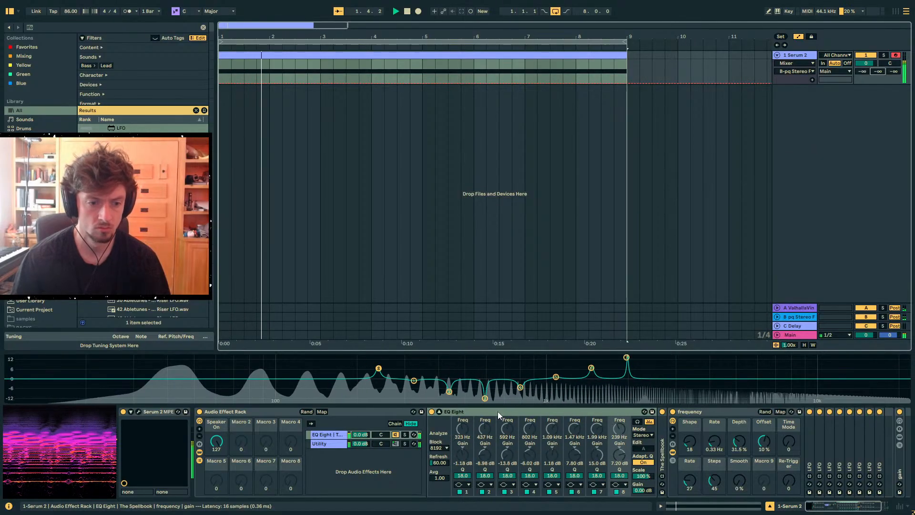
Audition the frequency rack's Steps at 0, set it to 82, and open the spectrogram's display settings
{"action": "left_click_drag", "start_coordinate": [714, 481], "coordinate": [714, 505]}
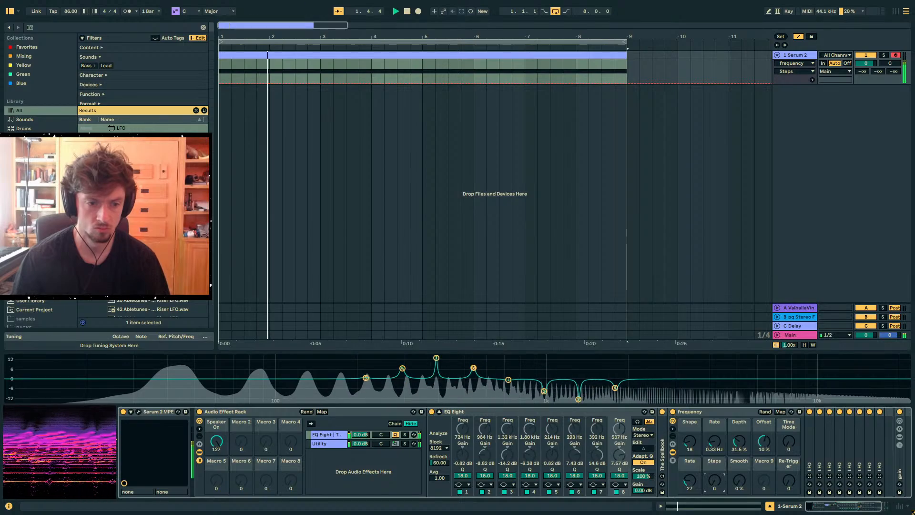
{"action": "left_click_drag", "start_coordinate": [715, 506], "coordinate": [715, 443]}
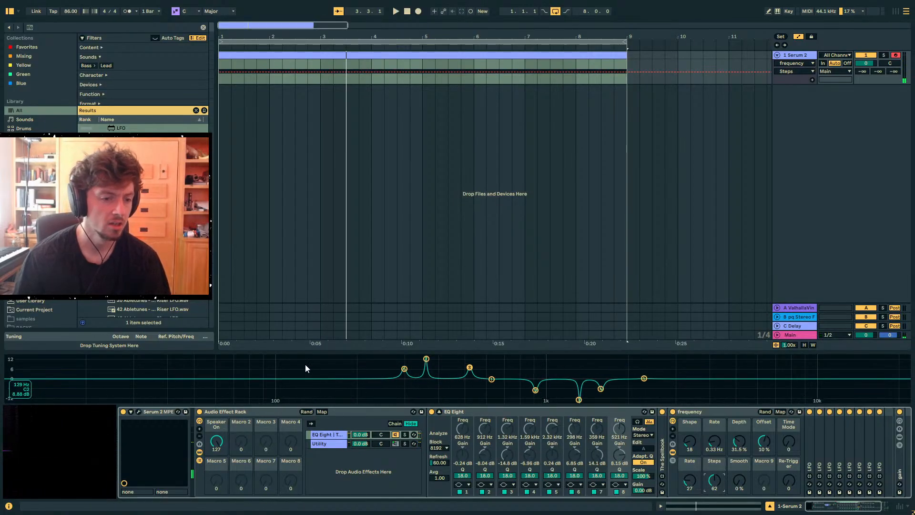
{"action": "left_click_drag", "start_coordinate": [257, 362], "coordinate": [303, 423]}
{"action": "key", "text": "space"}
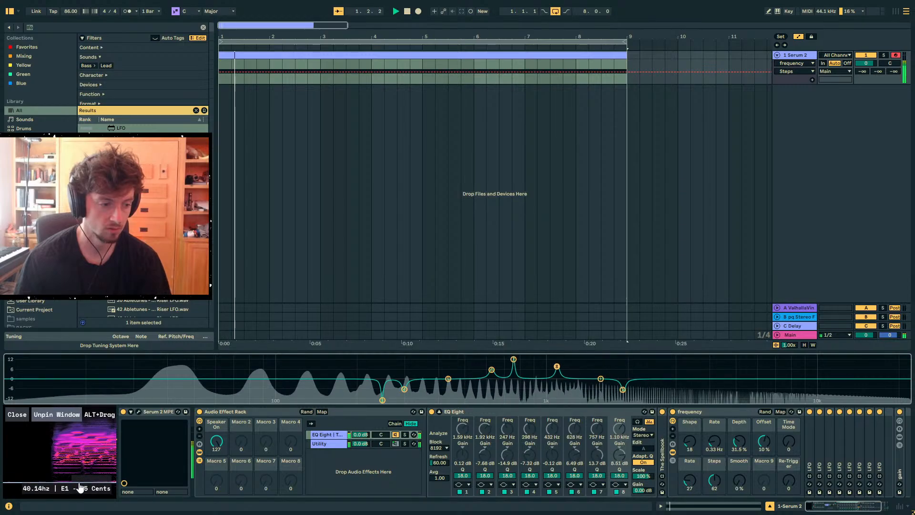
{"action": "left_click", "coordinate": [84, 485]}
{"action": "key", "text": "space"}
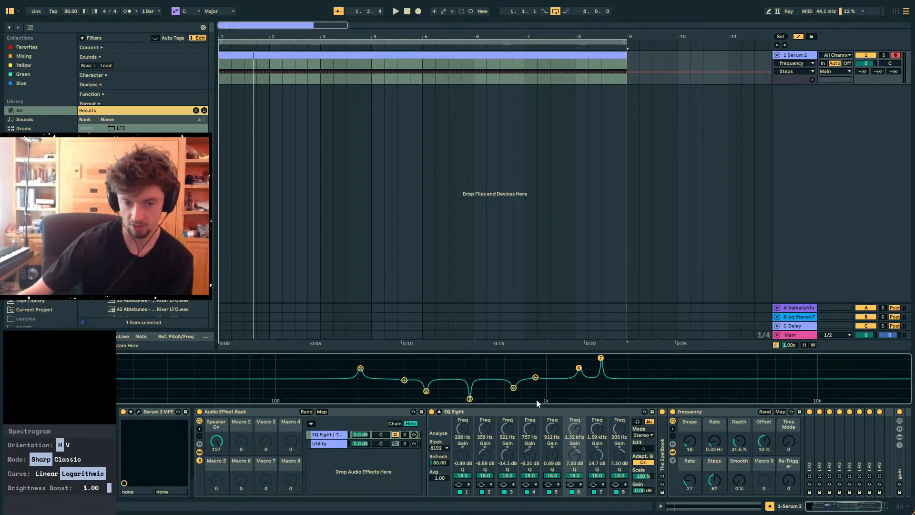
Set the EQ Eight's Scale to 200%, lower the Serum 2 track's volume, and play the result
{"action": "left_click_drag", "start_coordinate": [648, 477], "coordinate": [648, 458]}
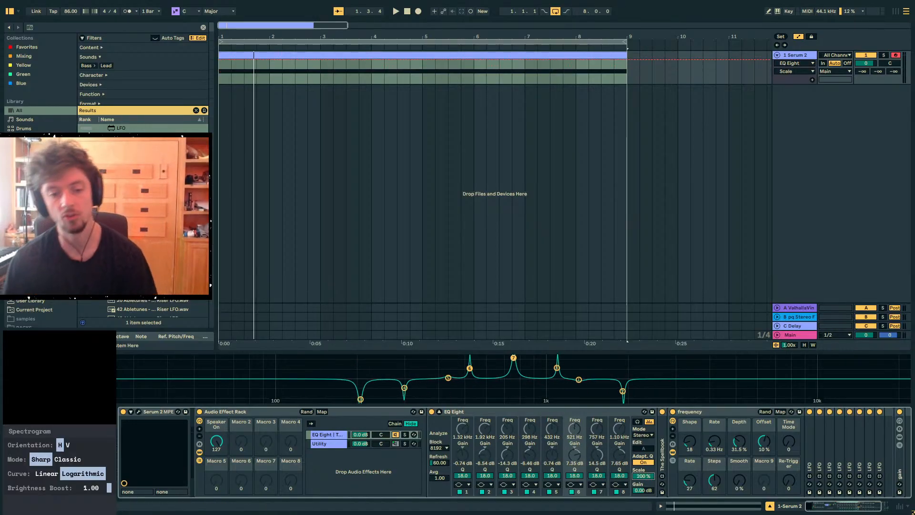
{"action": "mouse_move", "coordinate": [864, 66]}
{"action": "left_mouse_down"}
{"action": "mouse_move", "coordinate": [864, 84]}
{"action": "mouse_move", "coordinate": [866, 71]}
{"action": "left_mouse_up"}
{"action": "key", "text": "space"}
{"action": "key", "text": "space"}
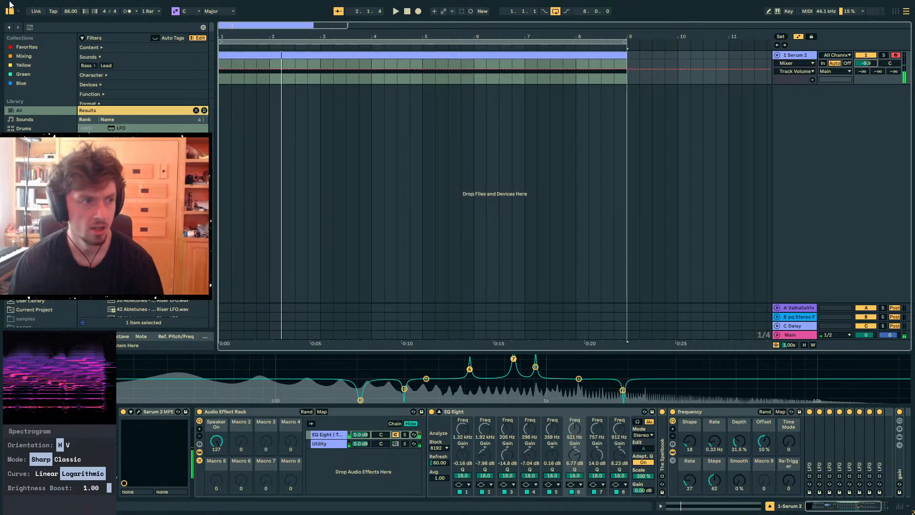
Search the browser for vocott and add the pq VOCOTT rack to the Serum 2 track
{"action": "key", "text": "ctrl+f"}
{"action": "type", "text": "vocott"}
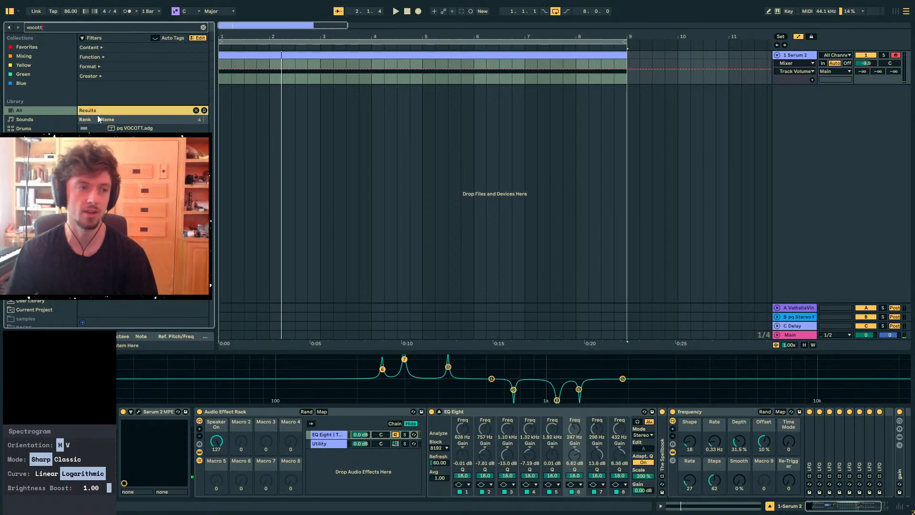
{"action": "double_click", "coordinate": [121, 128]}
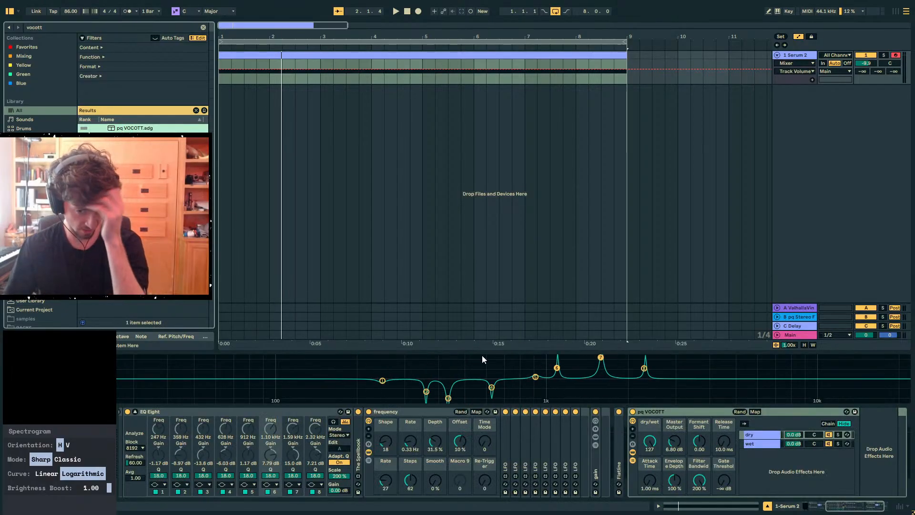
Set pq VOCOTT's Master Output to 11.0 dB, Release Time to 128 ms, Attack Time to 9.82 ms, Envelope Depth to 137% and Gate Threshold to -7.8 dB
{"action": "key", "text": "space"}
{"action": "left_click_drag", "start_coordinate": [724, 481], "coordinate": [685, 427]}
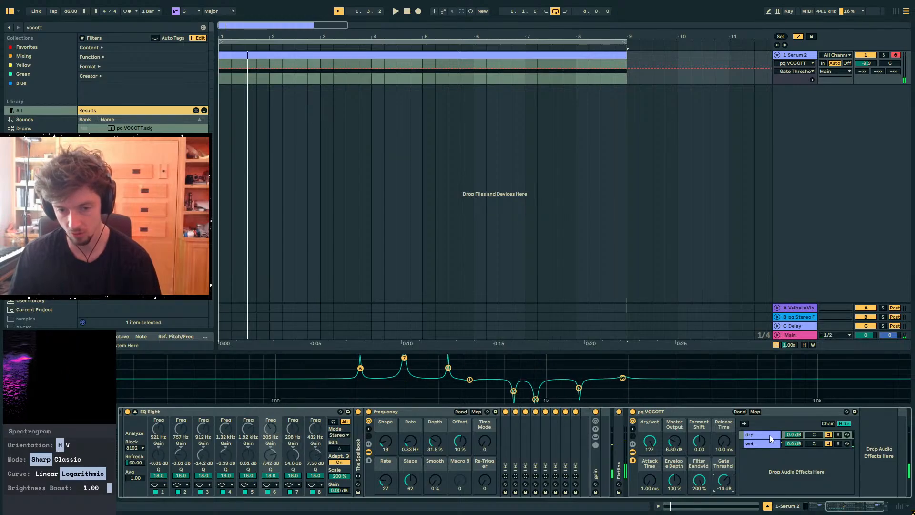
{"action": "key", "text": "space"}
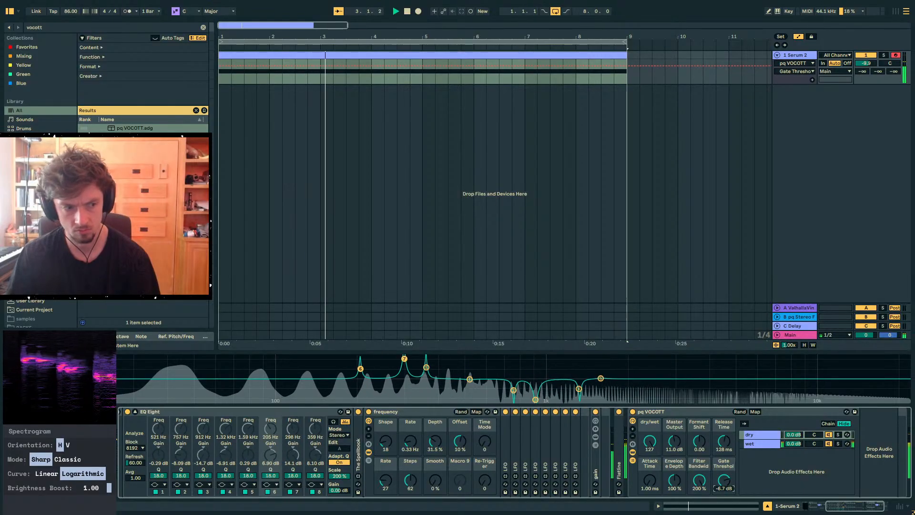
{"action": "left_click_drag", "start_coordinate": [724, 481], "coordinate": [650, 458]}
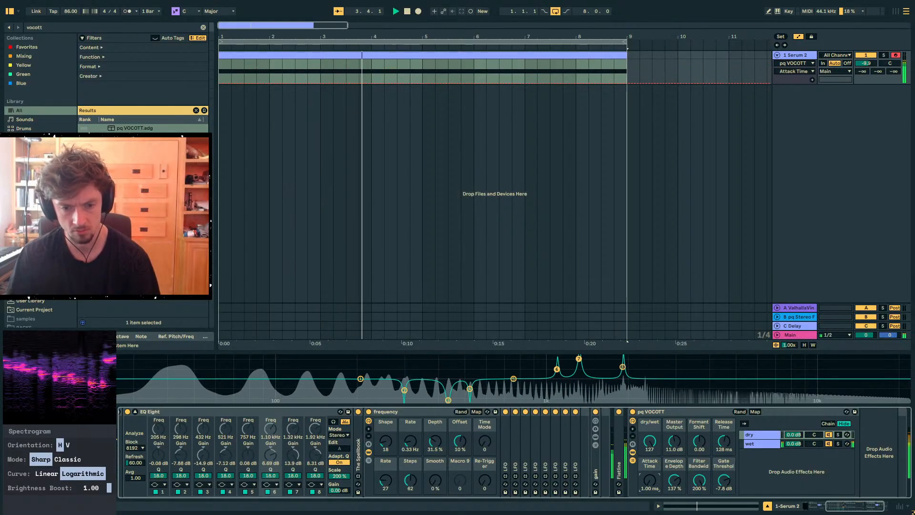
Raise the Serum 2 track's sends A and B to about -10.6 and -5.6, and set the frequency rack's Rate to 1.60 Hz
{"action": "left_click", "coordinate": [862, 71]}
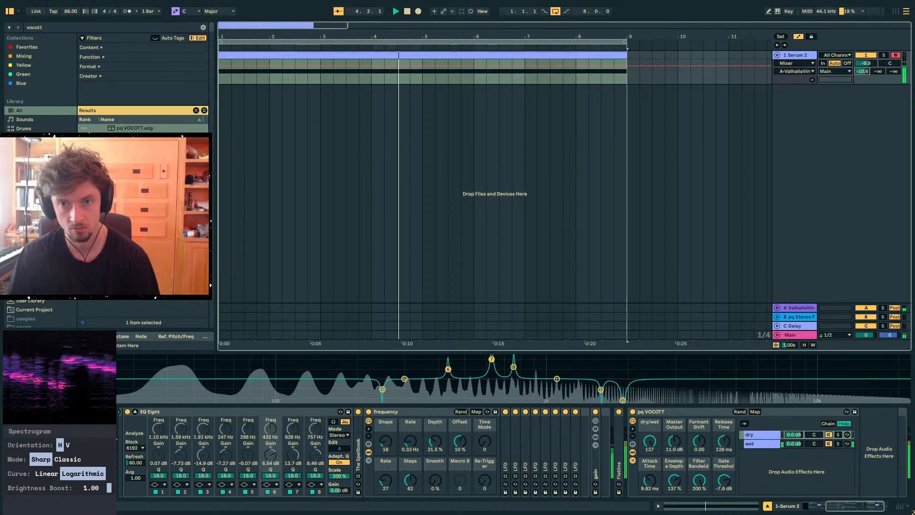
{"action": "left_click_drag", "start_coordinate": [878, 72], "coordinate": [879, 46]}
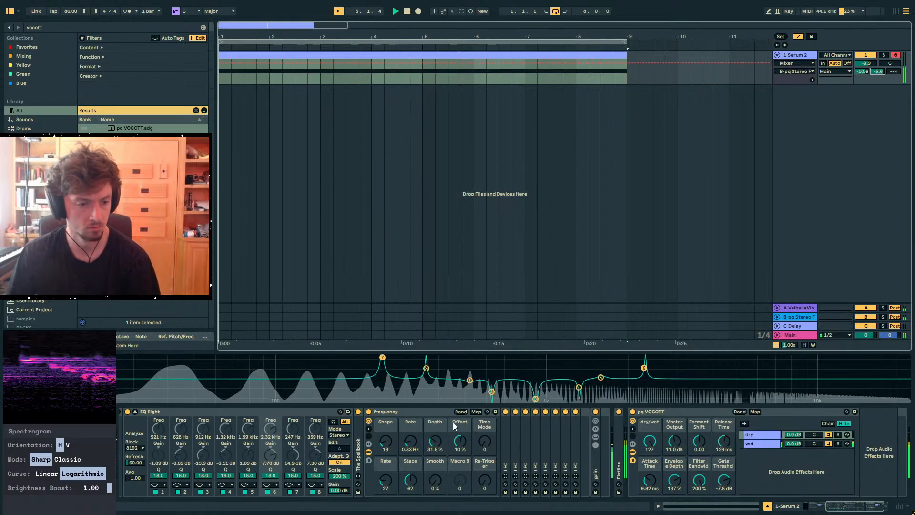
{"action": "left_click_drag", "start_coordinate": [410, 441], "coordinate": [410, 420]}
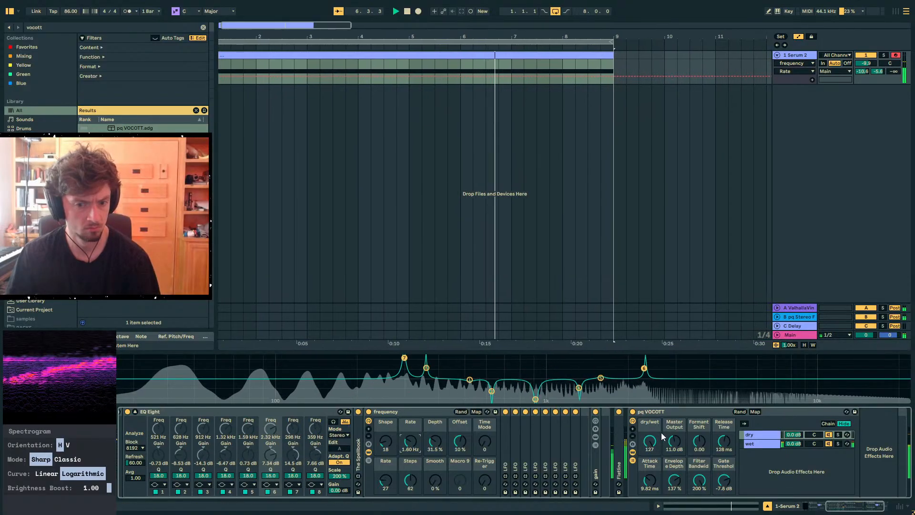
Lower pq VOCOTT's Gate Threshold to minus infinity, bypass that rack, and bring the frequency rack's Steps down to 0
{"action": "left_click_drag", "start_coordinate": [724, 482], "coordinate": [724, 512]}
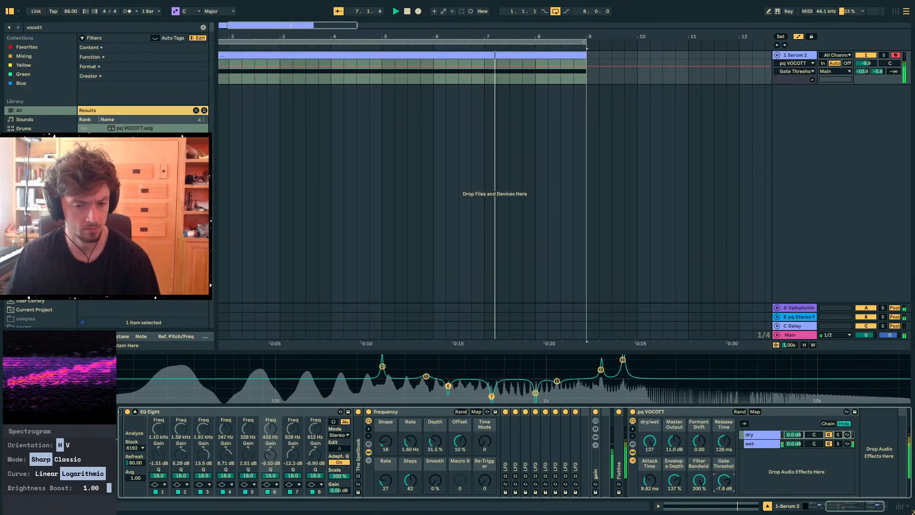
{"action": "left_click", "coordinate": [634, 412]}
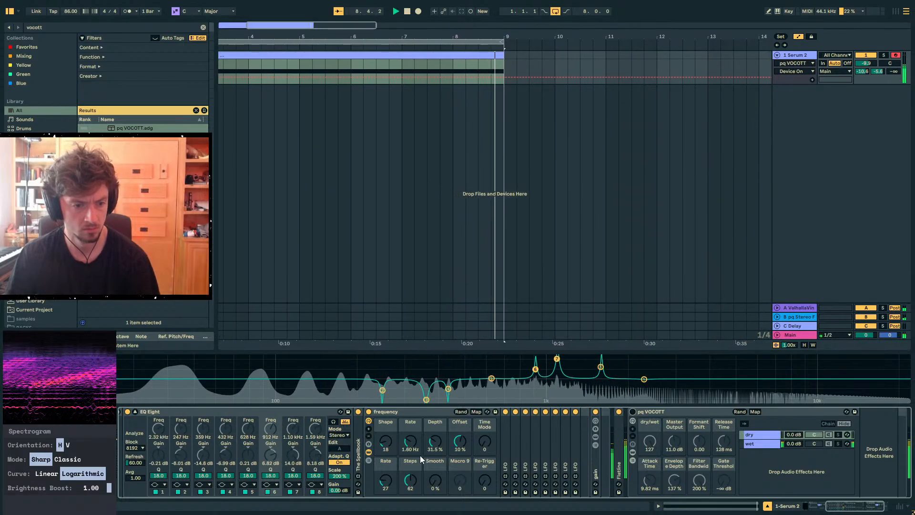
{"action": "left_click", "coordinate": [385, 480]}
{"action": "left_click", "coordinate": [410, 482]}
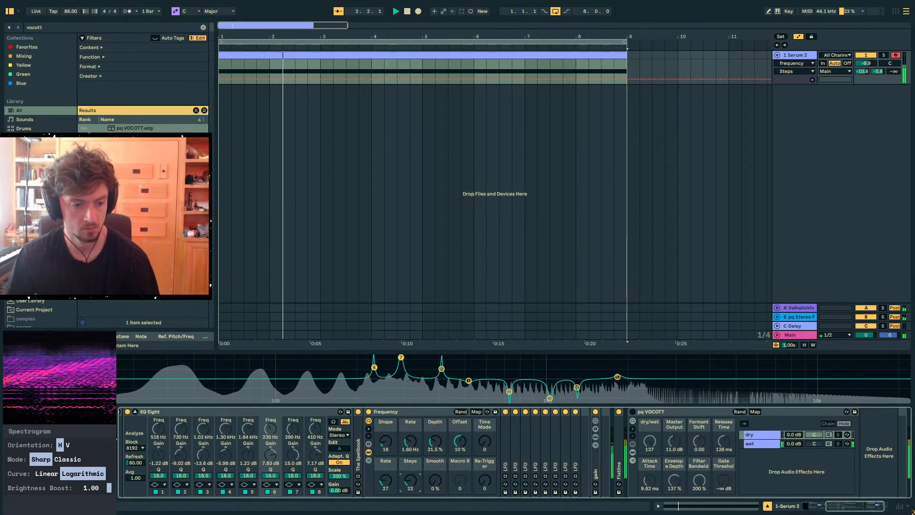
{"action": "left_click_drag", "start_coordinate": [410, 481], "coordinate": [410, 485]}
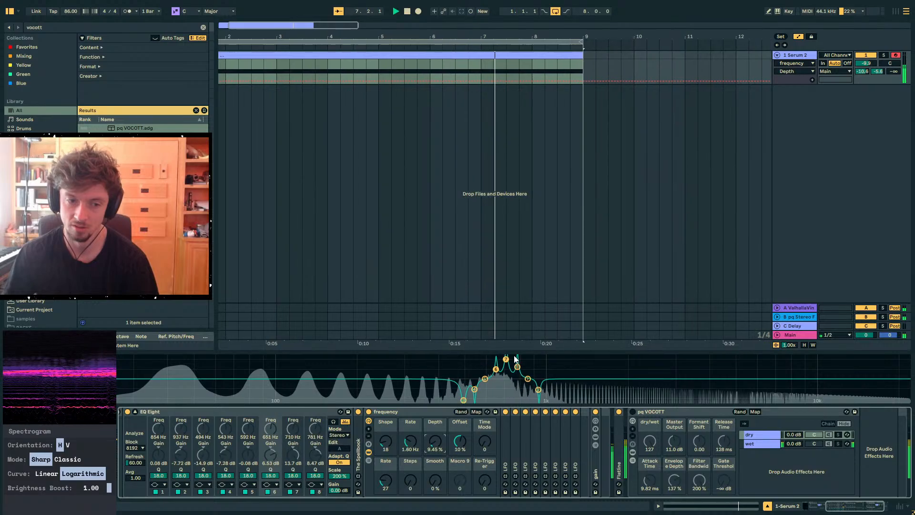
Enlarge the EQ Eight's spectrum display and set the frequency rack's Shape to 5 and Depth to 33.9%
{"action": "left_click_drag", "start_coordinate": [533, 352], "coordinate": [532, 242]}
{"action": "left_click_drag", "start_coordinate": [434, 445], "coordinate": [435, 374]}
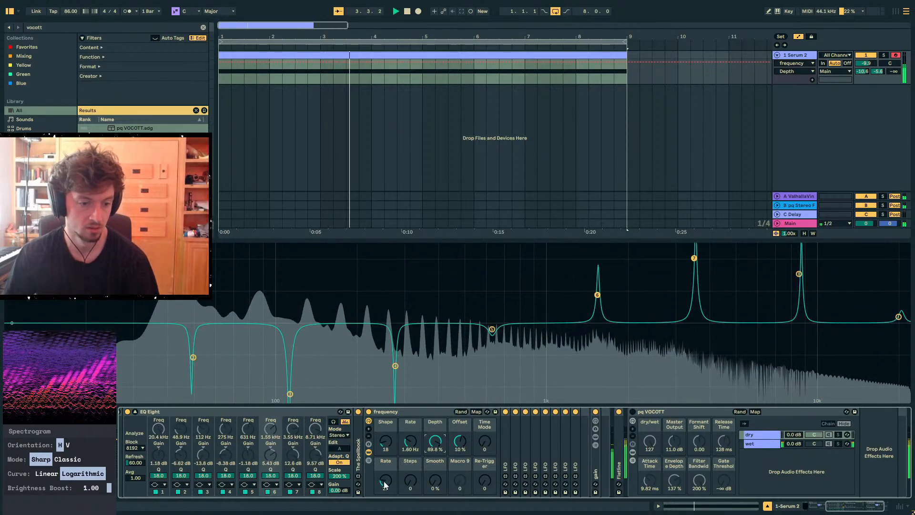
{"action": "left_click_drag", "start_coordinate": [385, 441], "coordinate": [435, 441]}
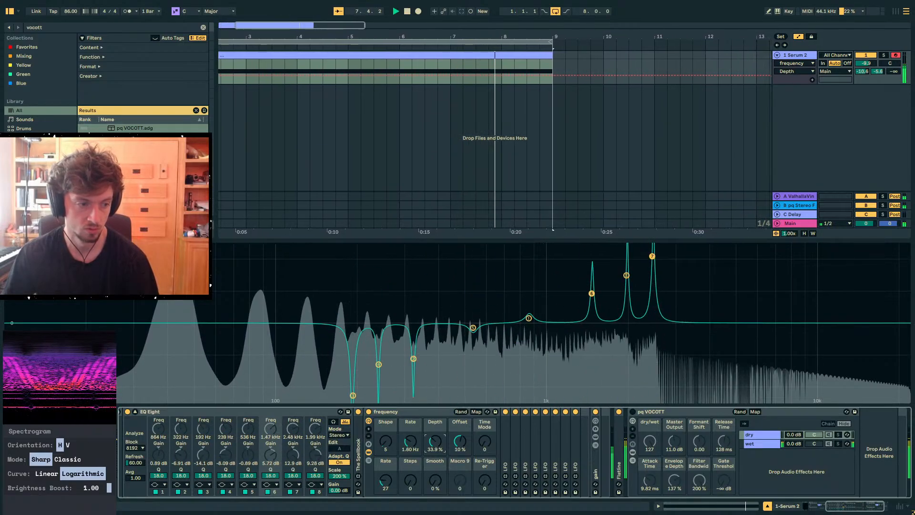
Reset the Serum 2 track's sends A and B to minus infinity, and set the frequency rack's Steps to 88 and Depth to 74.0%
{"action": "double_click", "coordinate": [879, 71]}
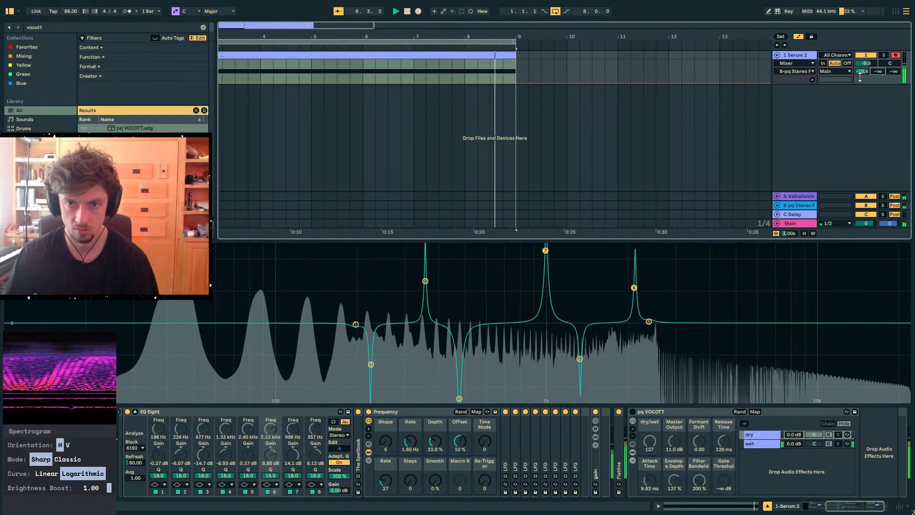
{"action": "double_click", "coordinate": [863, 71]}
{"action": "left_click_drag", "start_coordinate": [411, 482], "coordinate": [412, 476]}
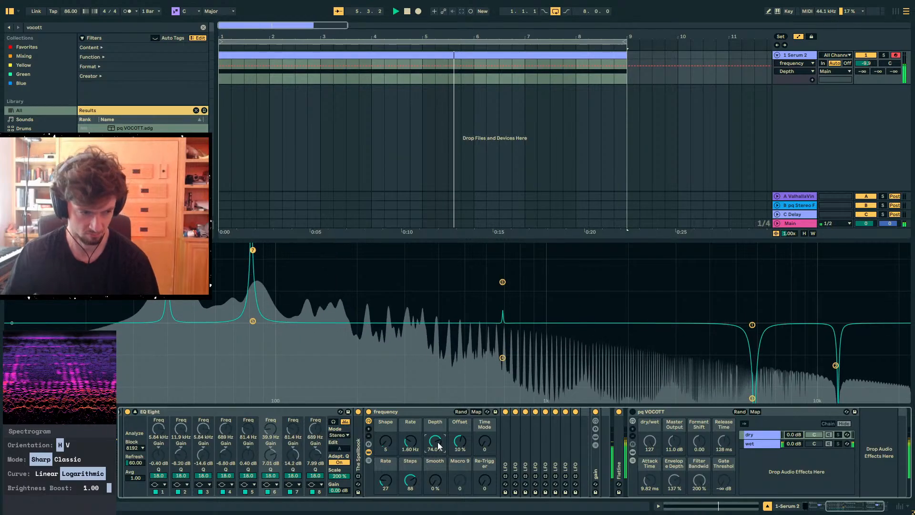
Set the frequency rack's Time Mode to 127, second Rate macro to 58, Steps to 2 and Shape to 18
{"action": "left_click_drag", "start_coordinate": [483, 447], "coordinate": [483, 381]}
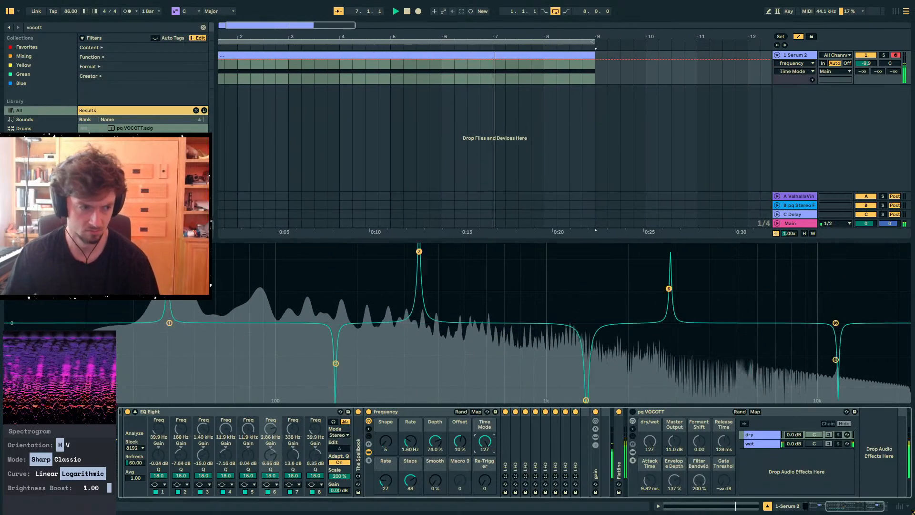
{"action": "left_click_drag", "start_coordinate": [484, 441], "coordinate": [485, 496]}
{"action": "left_click_drag", "start_coordinate": [484, 444], "coordinate": [485, 384]}
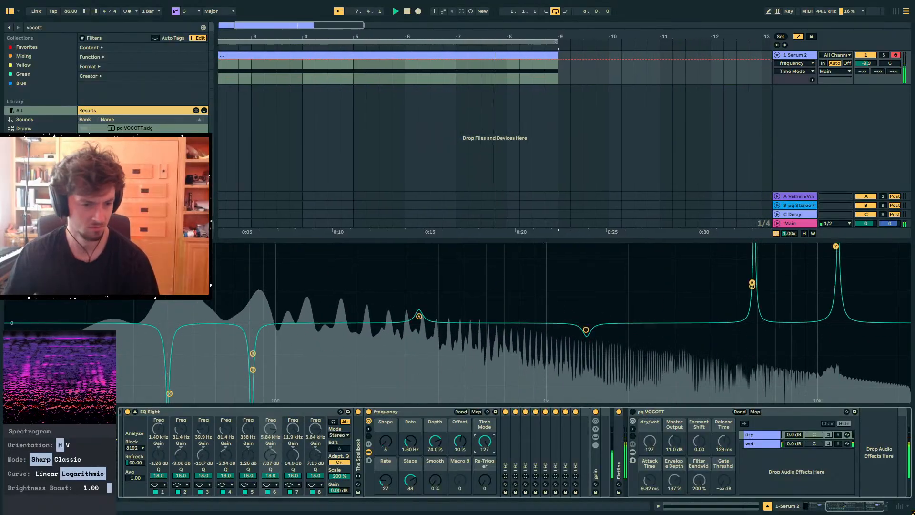
{"action": "left_click_drag", "start_coordinate": [437, 481], "coordinate": [436, 433]}
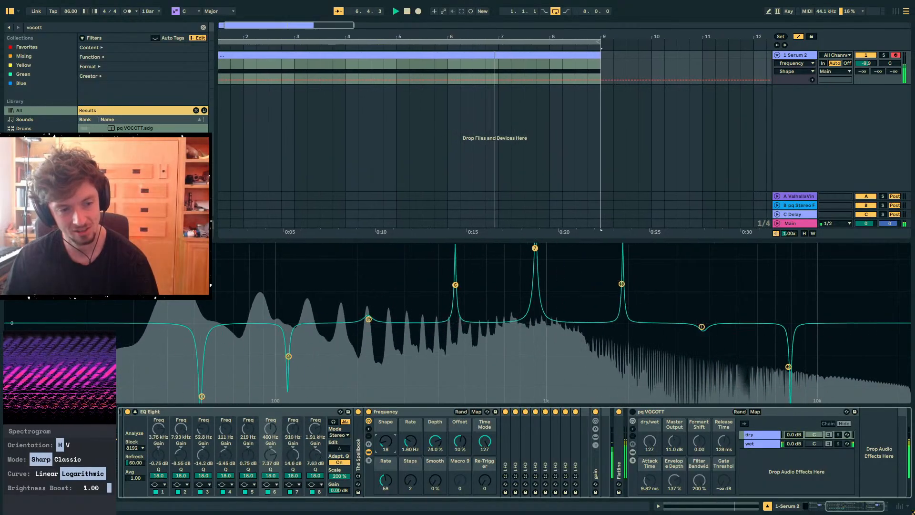
Unfold the frequency rack's first LFO and set the rack's Depth to 89.0% and second Rate macro to 33
{"action": "left_click", "coordinate": [505, 442]}
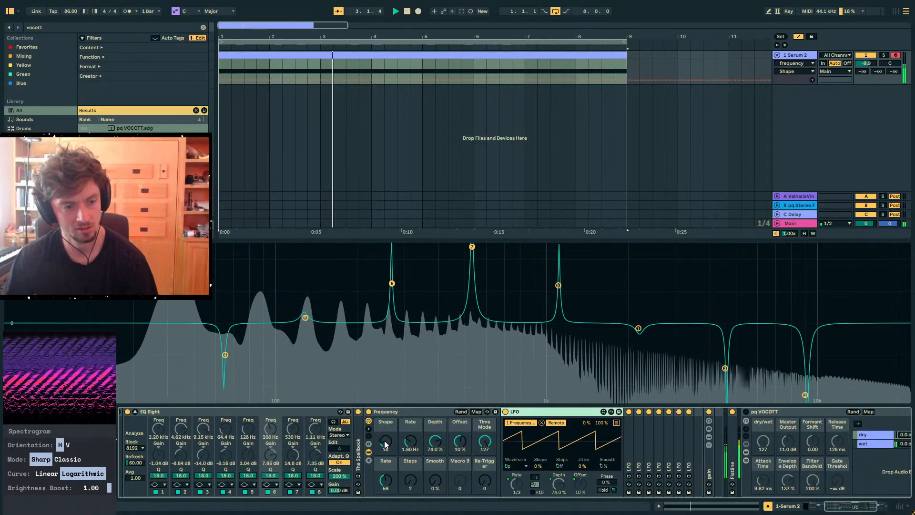
{"action": "left_click_drag", "start_coordinate": [434, 441], "coordinate": [434, 432]}
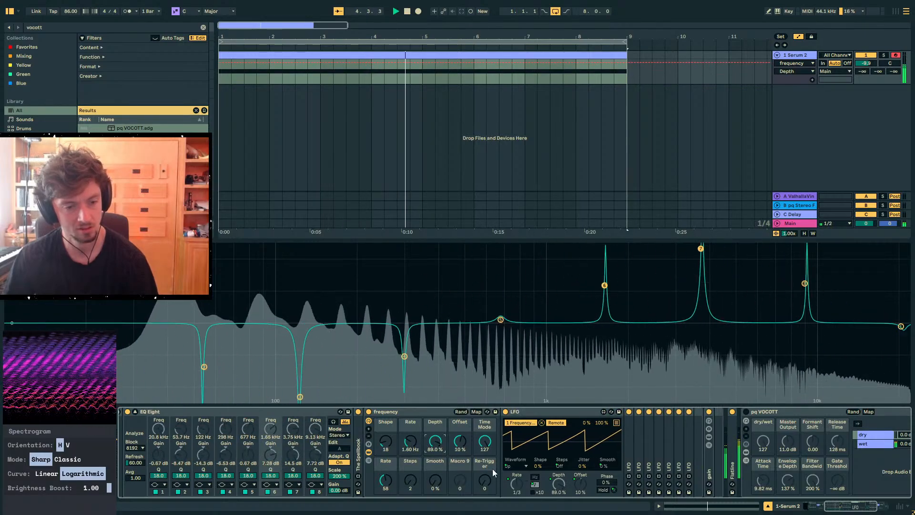
{"action": "left_click_drag", "start_coordinate": [438, 482], "coordinate": [385, 490]}
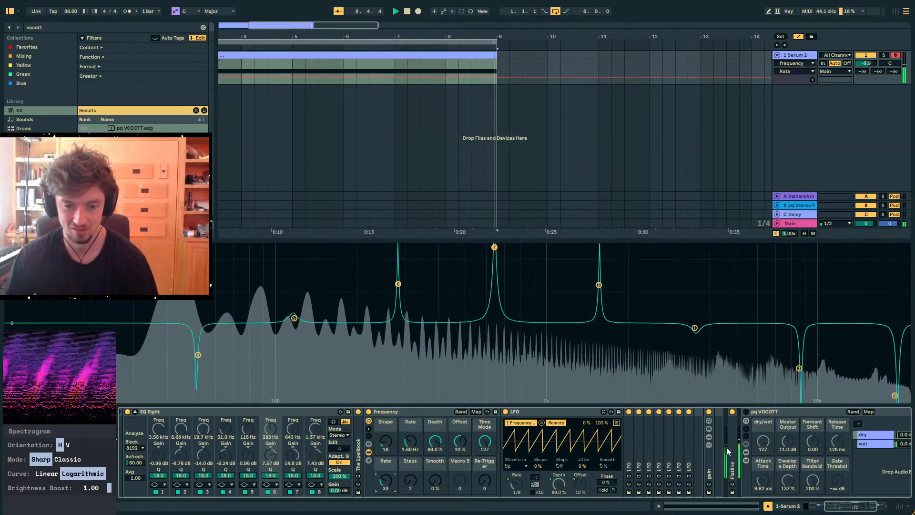
Fold the frequency rack, unfold the gain rack, and set its Shape to 74, Rate to 5.66 Hz and second Rate macro to 68
{"action": "double_click", "coordinate": [442, 413]}
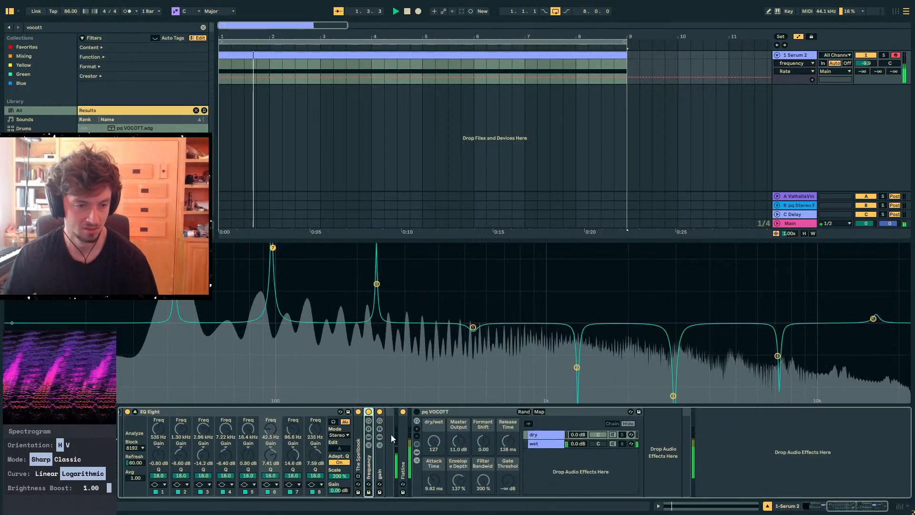
{"action": "double_click", "coordinate": [377, 460]}
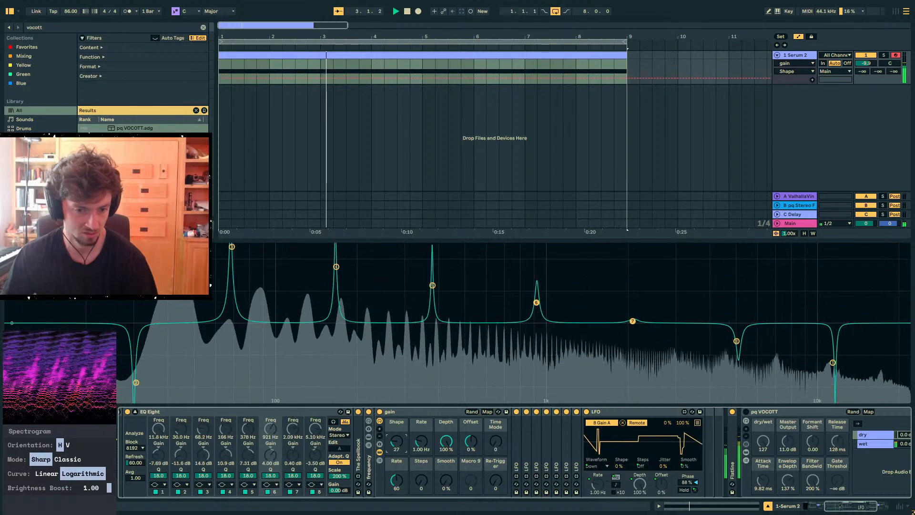
{"action": "left_click_drag", "start_coordinate": [397, 441], "coordinate": [396, 476]}
{"action": "left_click_drag", "start_coordinate": [396, 441], "coordinate": [397, 409]}
{"action": "key", "text": "space"}
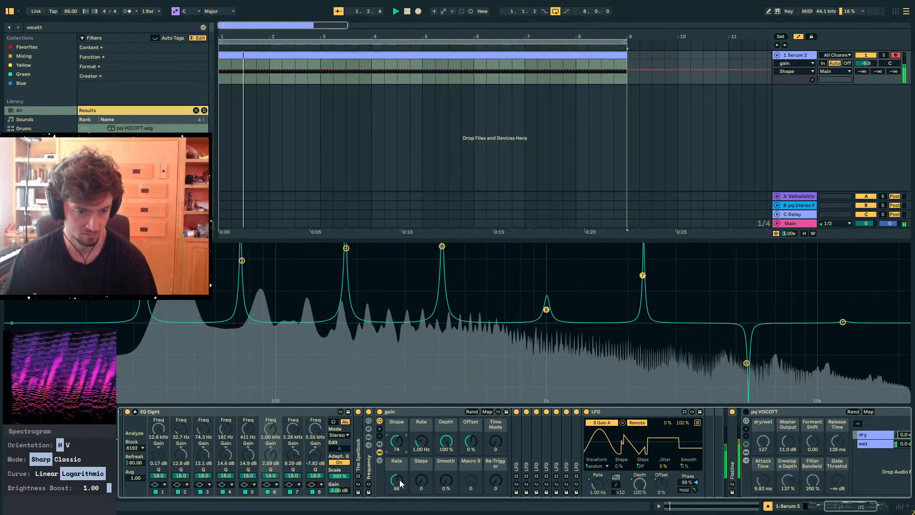
{"action": "left_click_drag", "start_coordinate": [420, 449], "coordinate": [418, 446]}
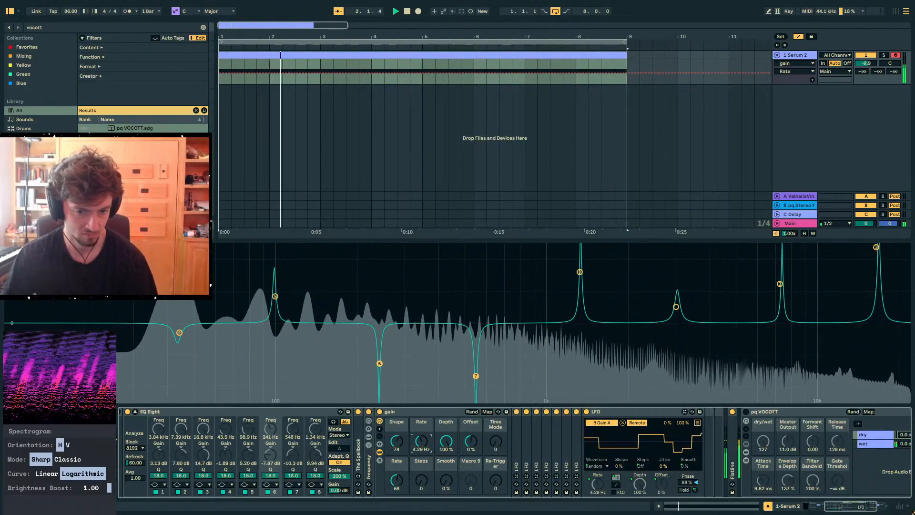
Unfold the frequency rack, restart playback, and set its Shape to 83 for a random waveform
{"action": "key", "text": "space"}
{"action": "double_click", "coordinate": [368, 453]}
{"action": "left_click", "coordinate": [385, 442]}
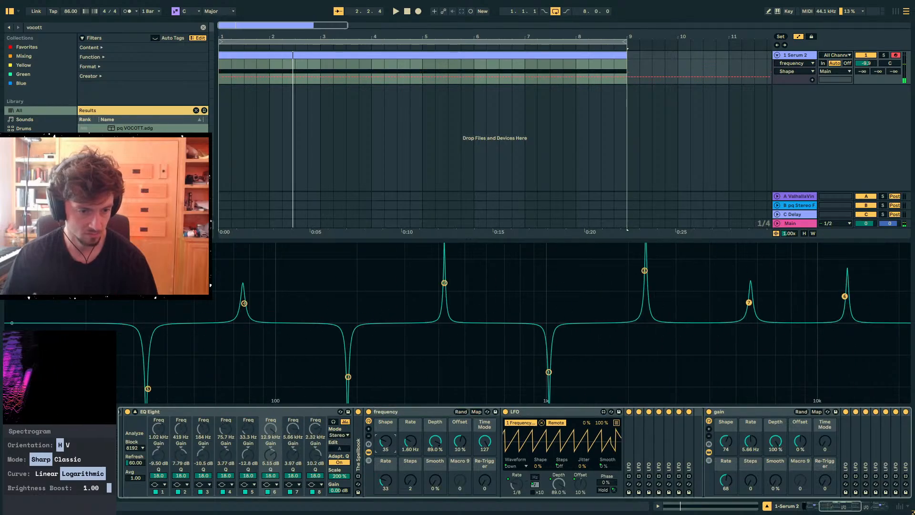
{"action": "key", "text": "space"}
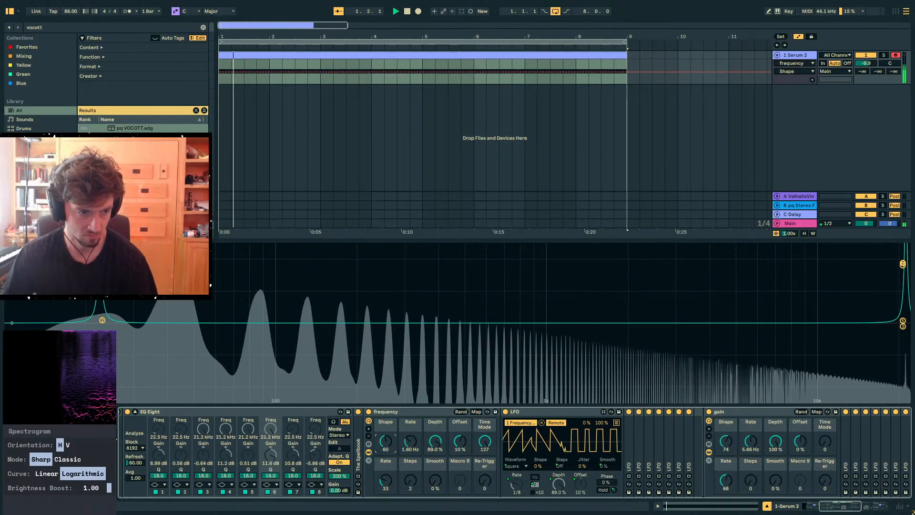
{"action": "left_click_drag", "start_coordinate": [386, 442], "coordinate": [386, 436]}
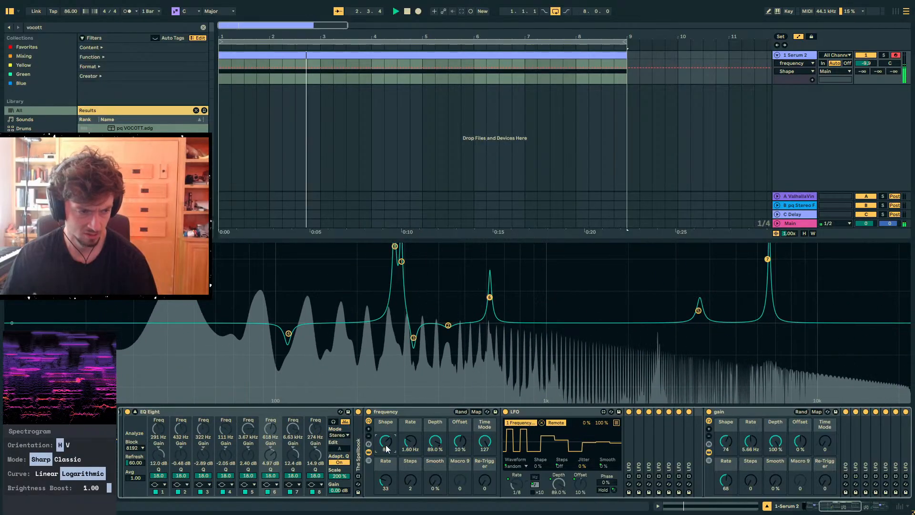
Raise send B to 0, and set the frequency rack's Shape to 4, Rates to 0.05 Hz and 123, Depth to 48.0%, Time Mode to 0, Steps to 21
{"action": "left_click", "coordinate": [878, 71]}
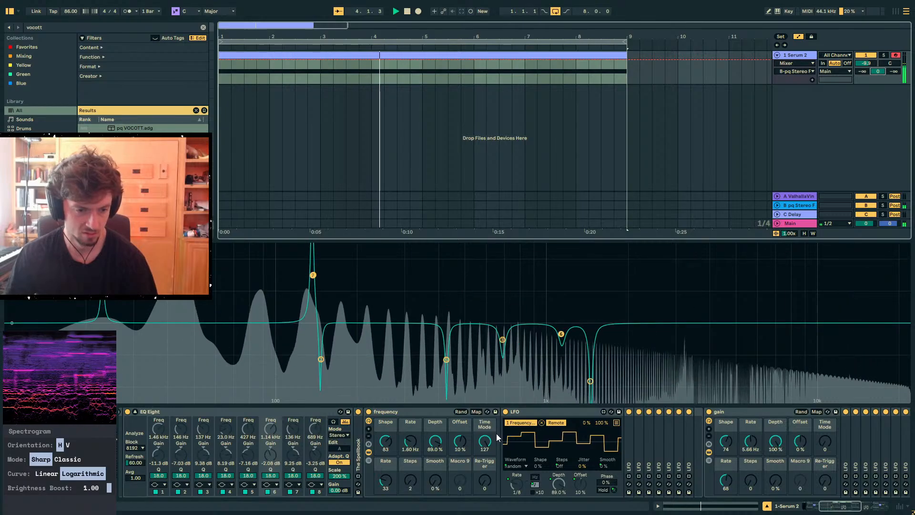
{"action": "left_click_drag", "start_coordinate": [433, 482], "coordinate": [386, 446]}
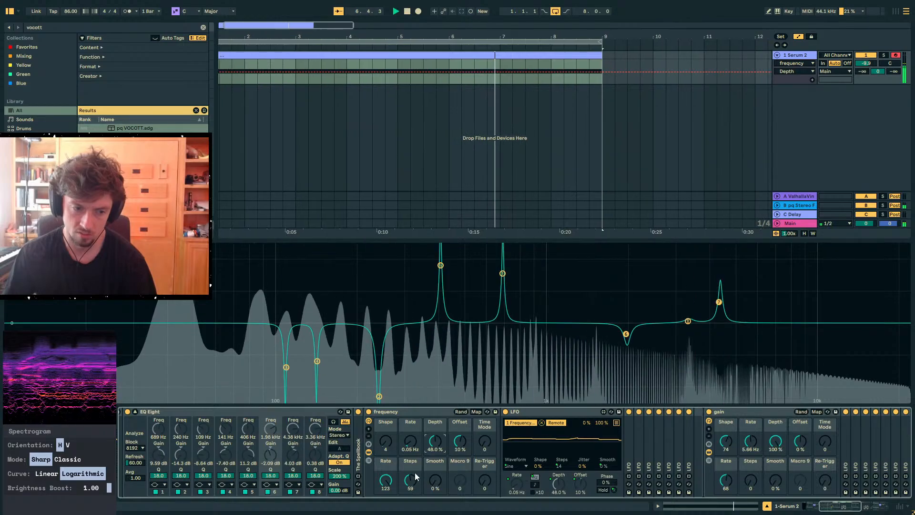
{"action": "left_click_drag", "start_coordinate": [411, 482], "coordinate": [411, 500]}
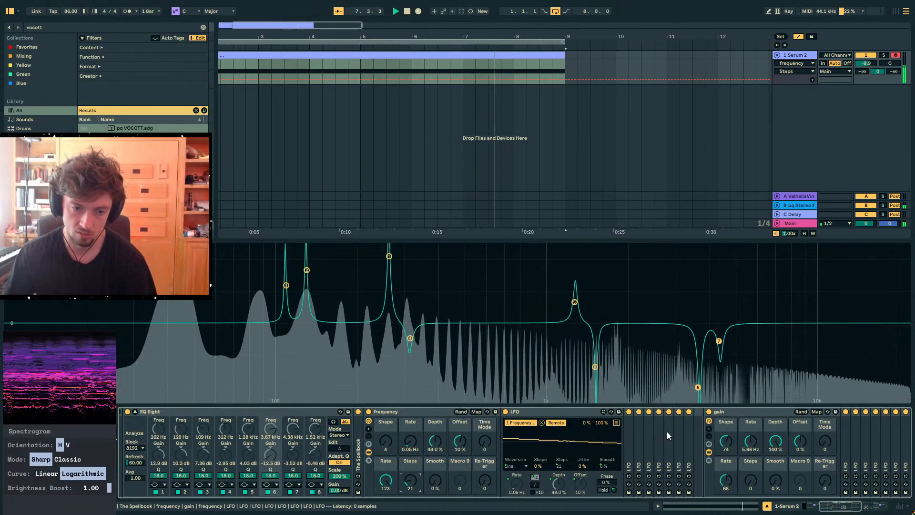
Keep the gain rack's Steps at 0, and set its Shape to 14 and Rate to 0.78 Hz during playback
{"action": "left_click", "coordinate": [743, 479]}
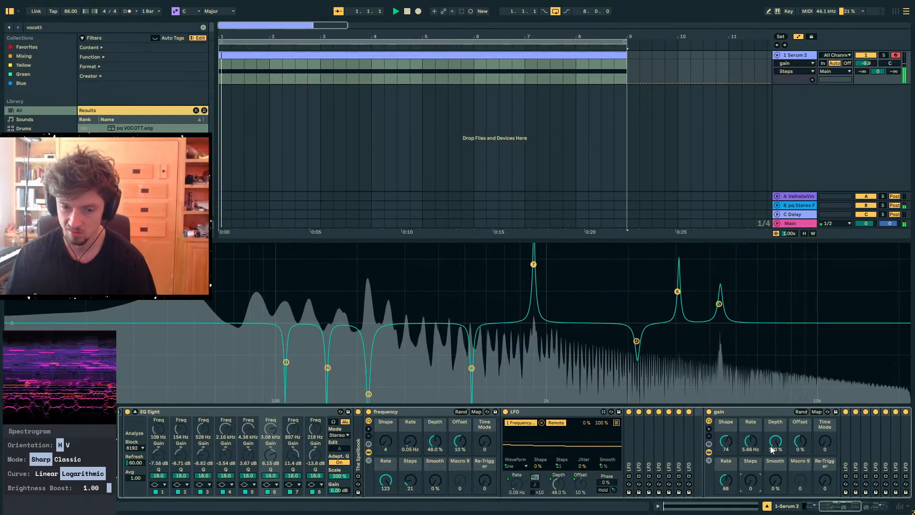
{"action": "left_click_drag", "start_coordinate": [720, 442], "coordinate": [720, 462]}
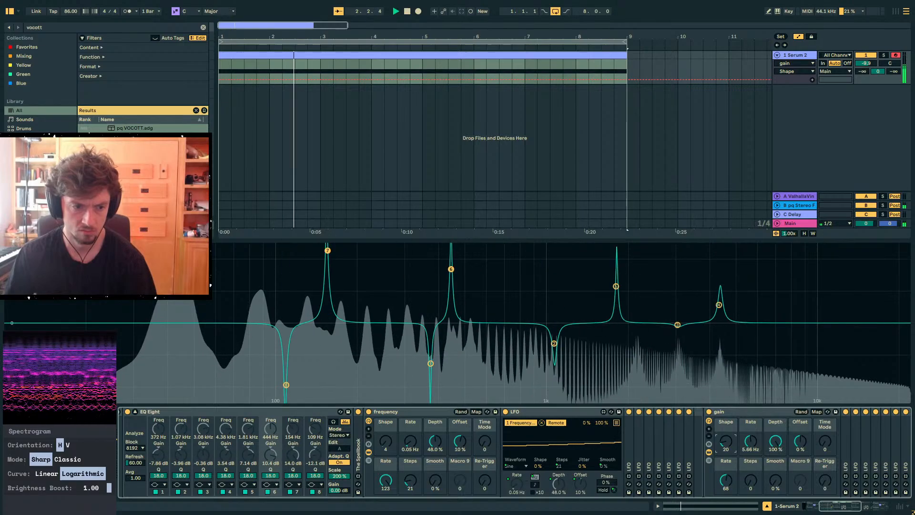
{"action": "left_click_drag", "start_coordinate": [751, 442], "coordinate": [751, 464]}
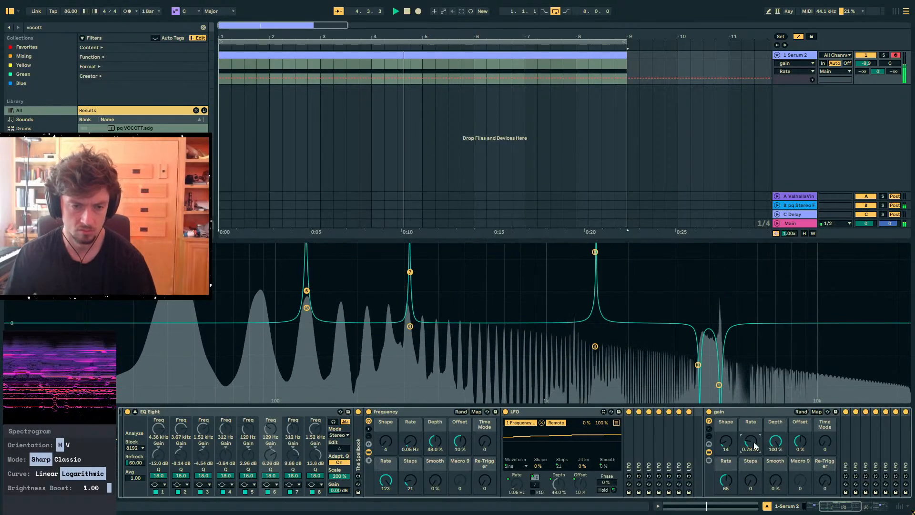
Set the frequency rack's Shape to 16, Steps to 0, Depth to 100% and Rate to 0.01 Hz, with the EQ Eight's Scale at -200%
{"action": "left_click_drag", "start_coordinate": [386, 442], "coordinate": [386, 435]}
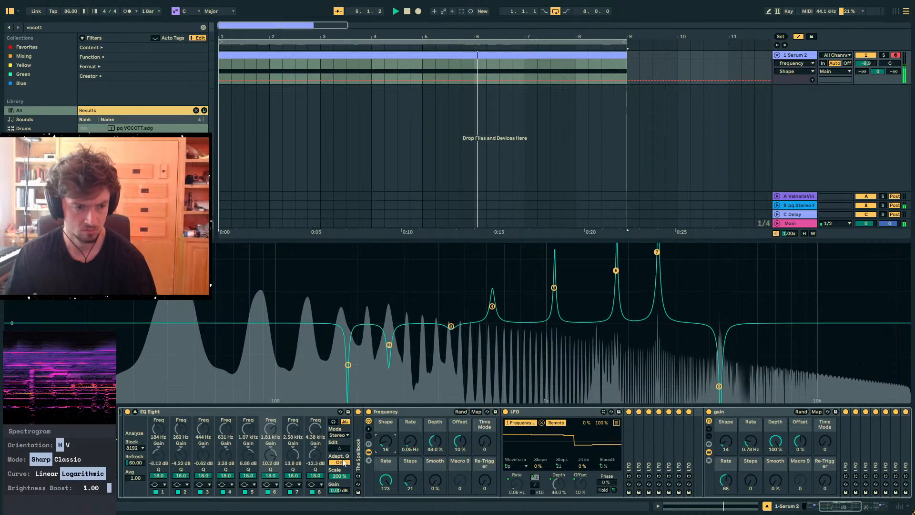
{"action": "left_click_drag", "start_coordinate": [339, 476], "coordinate": [340, 514]}
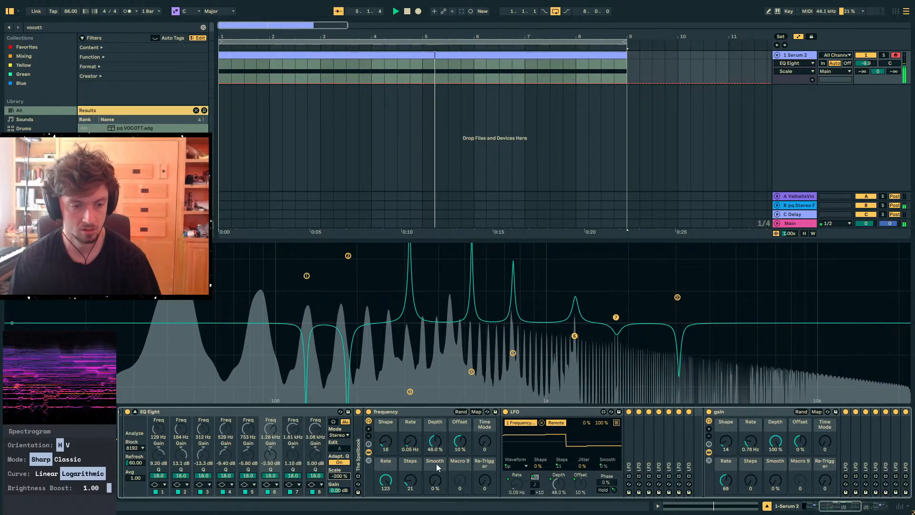
{"action": "mouse_move", "coordinate": [409, 442]}
{"action": "left_mouse_down"}
{"action": "mouse_move", "coordinate": [409, 426]}
{"action": "mouse_move", "coordinate": [409, 440]}
{"action": "left_mouse_up"}
{"action": "left_click_drag", "start_coordinate": [414, 481], "coordinate": [414, 496]}
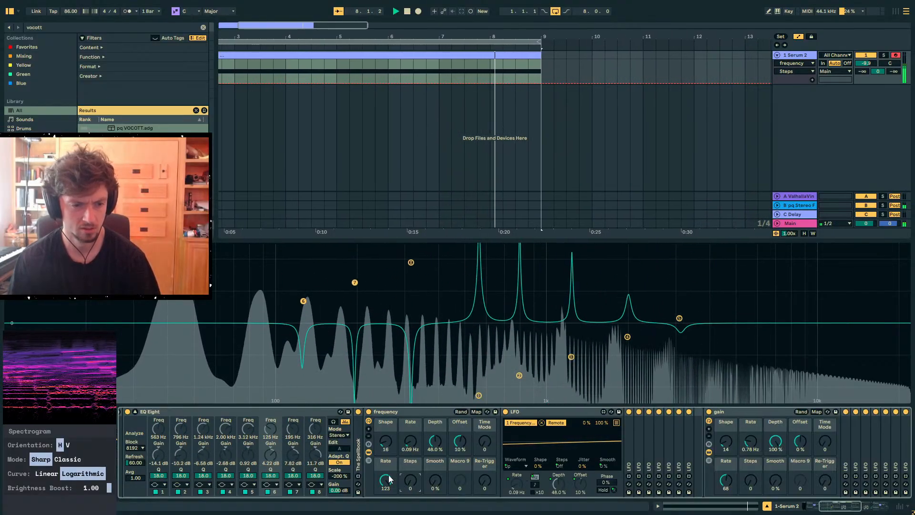
{"action": "left_click_drag", "start_coordinate": [435, 442], "coordinate": [435, 446]}
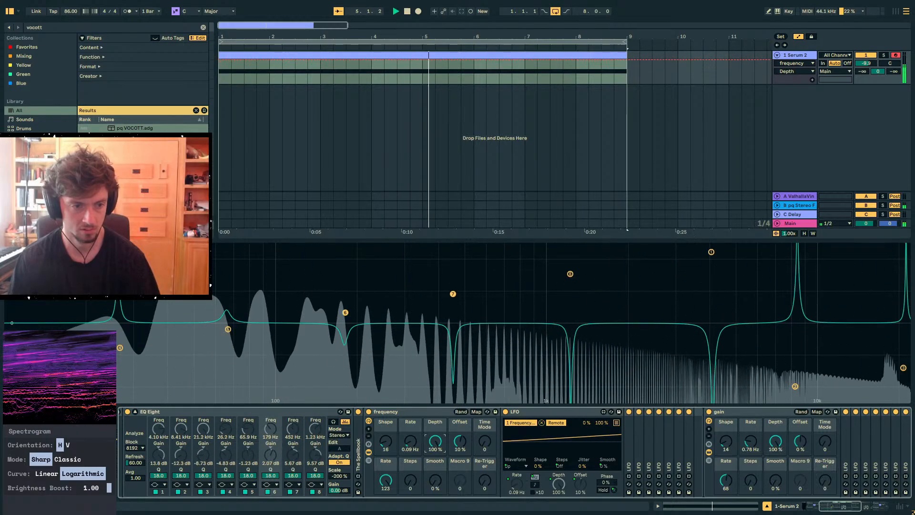
{"action": "left_click_drag", "start_coordinate": [411, 448], "coordinate": [412, 458]}
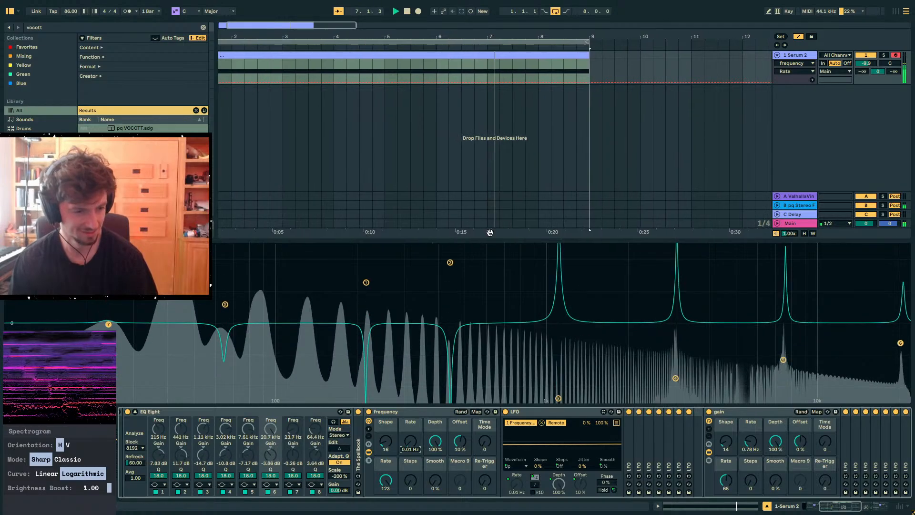
Add an audio track with Resampling as its input, arm it and start recording from the beginning of the arrangement
{"action": "key", "text": "ctrl+t"}
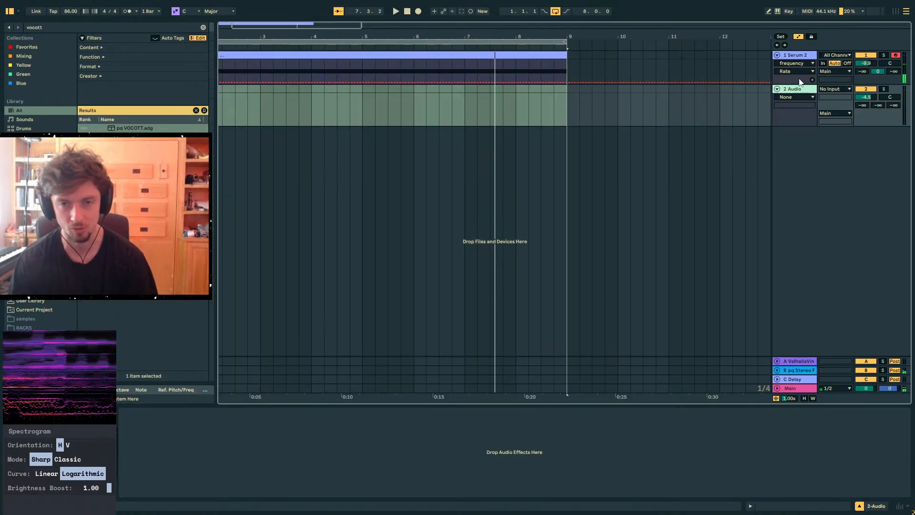
{"action": "left_click", "coordinate": [833, 90]}
{"action": "left_click", "coordinate": [832, 157]}
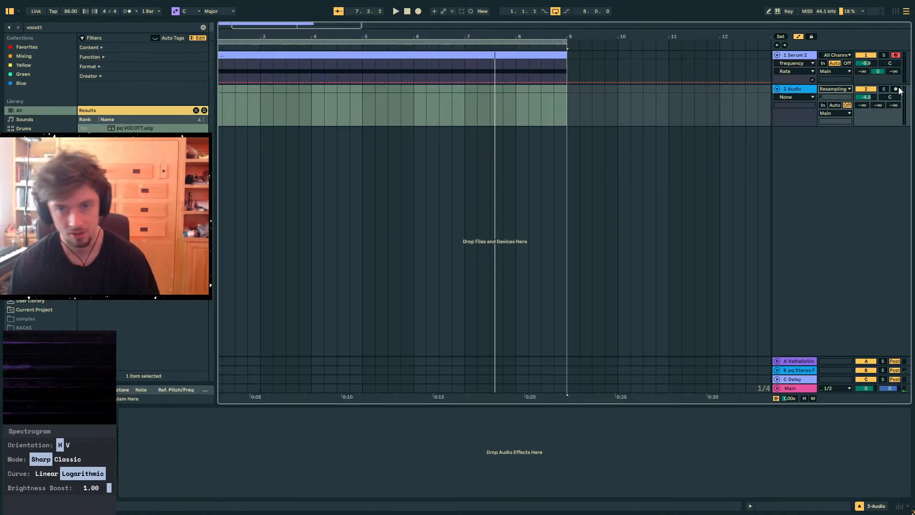
{"action": "left_click", "coordinate": [420, 12]}
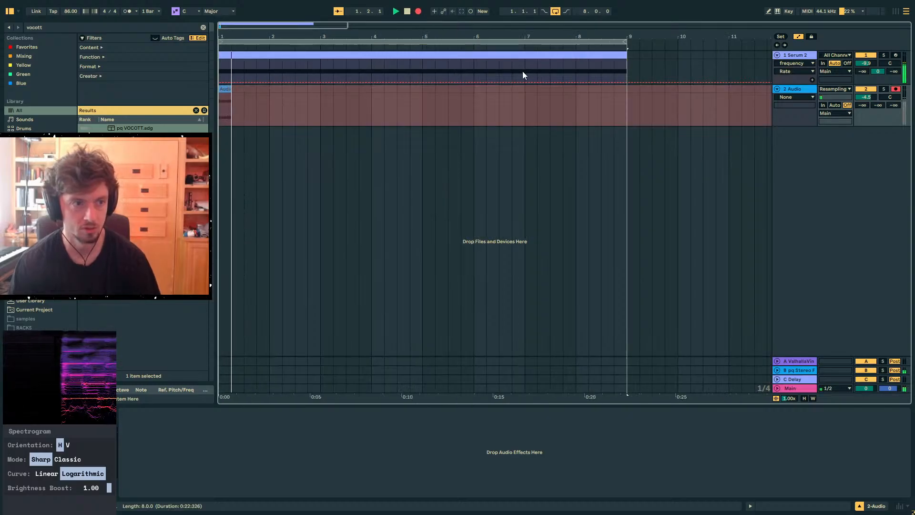
Extend the Serum 2 MIDI clip to bar 41 and lengthen its first F0 note to fill all 40 bars
{"action": "left_click", "coordinate": [578, 57]}
{"action": "scroll", "coordinate": [579, 57], "scroll_direction": "down", "scroll_amount": 5}
{"action": "left_click_drag", "start_coordinate": [298, 57], "coordinate": [606, 57]}
{"action": "left_click", "coordinate": [736, 507]}
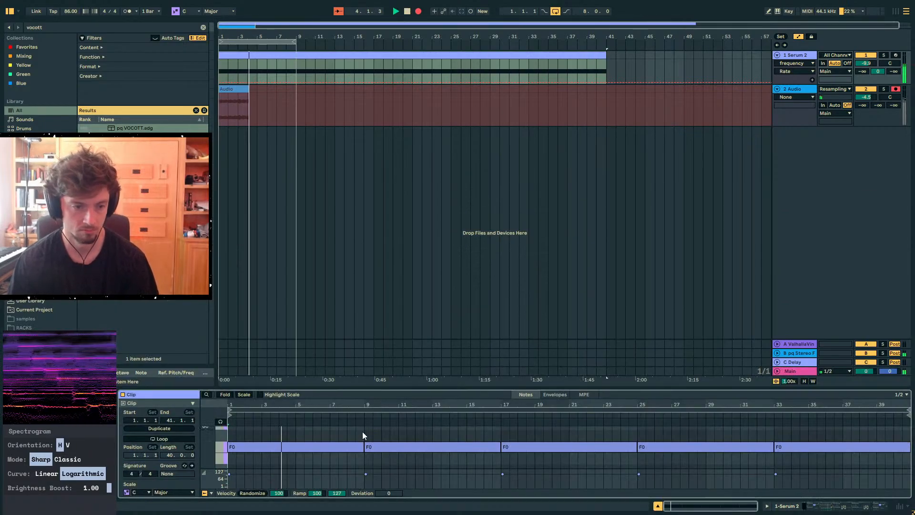
{"action": "left_click", "coordinate": [365, 446]}
{"action": "left_click_drag", "start_coordinate": [362, 447], "coordinate": [908, 447]}
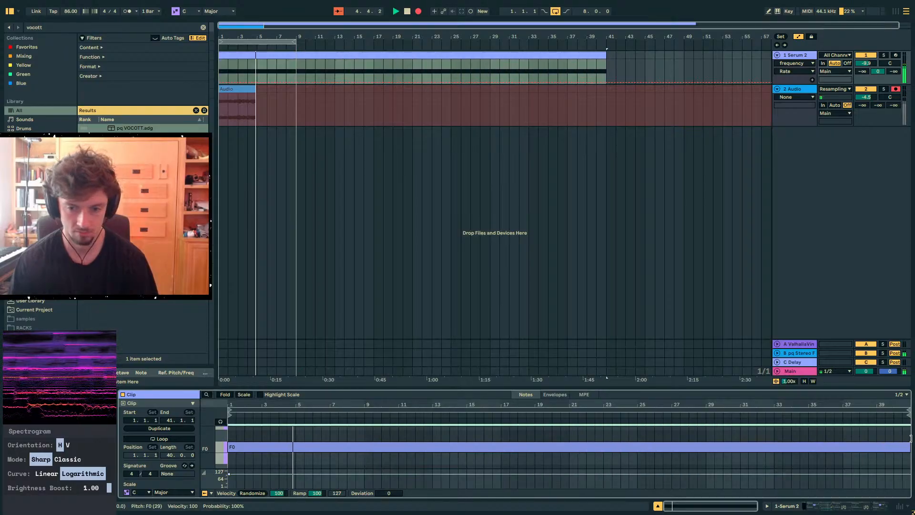
Switch the recording audio track's input to 1-Serum 2 and turn off the arrangement loop
{"action": "left_click", "coordinate": [830, 89]}
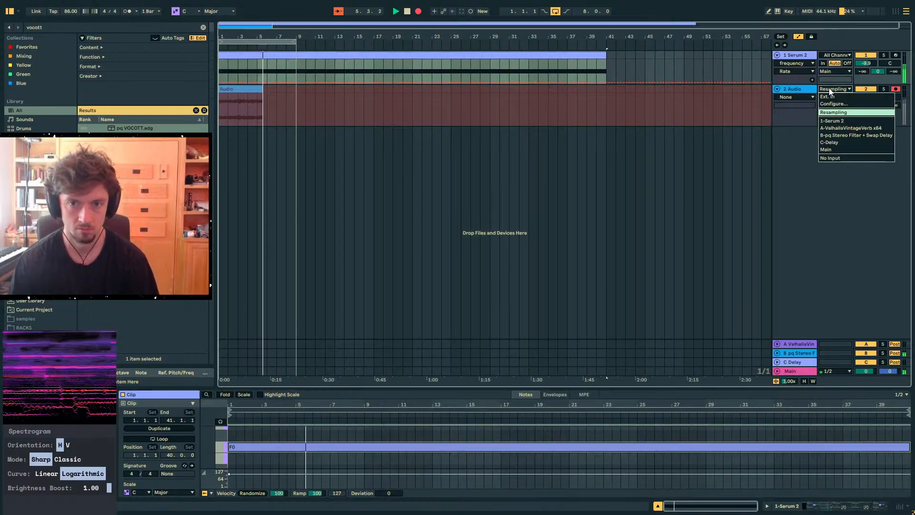
{"action": "left_click", "coordinate": [833, 120]}
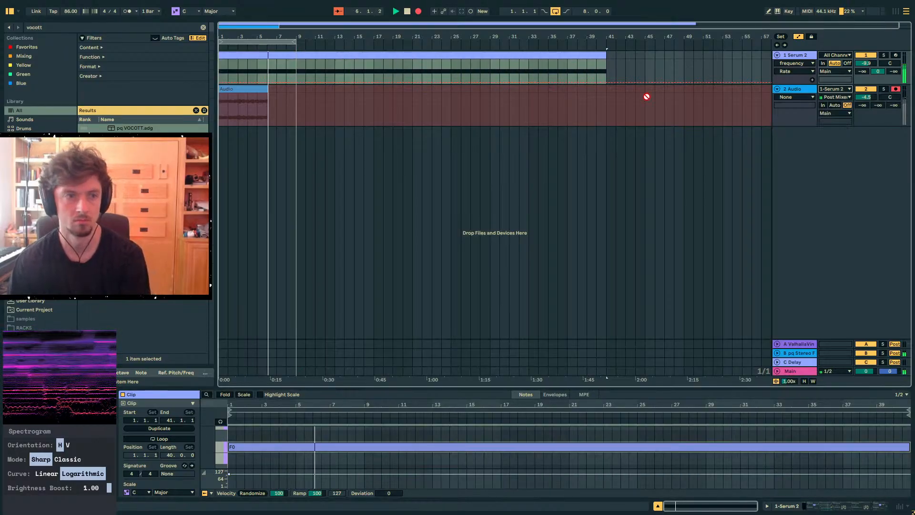
{"action": "left_click", "coordinate": [297, 66]}
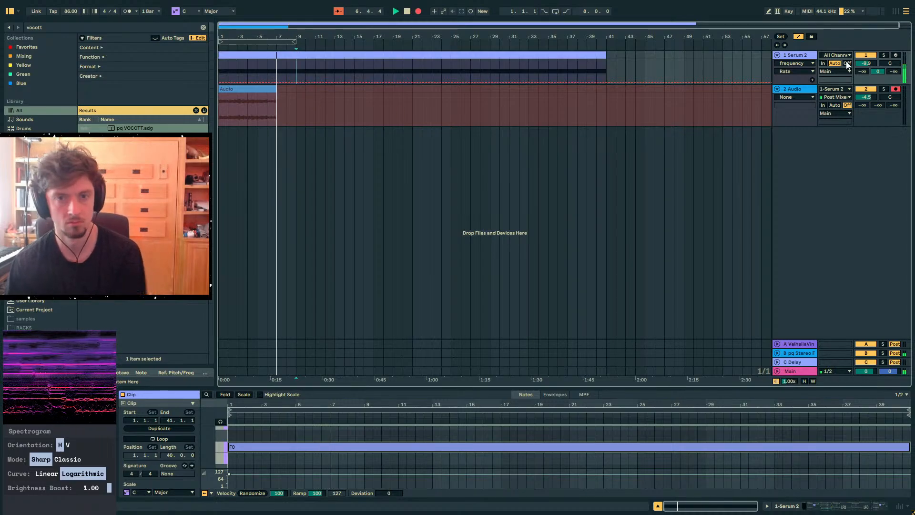
Try the frequency rack's Steps at 1 and 2 during recording, and return it to 0
{"action": "left_click", "coordinate": [835, 504]}
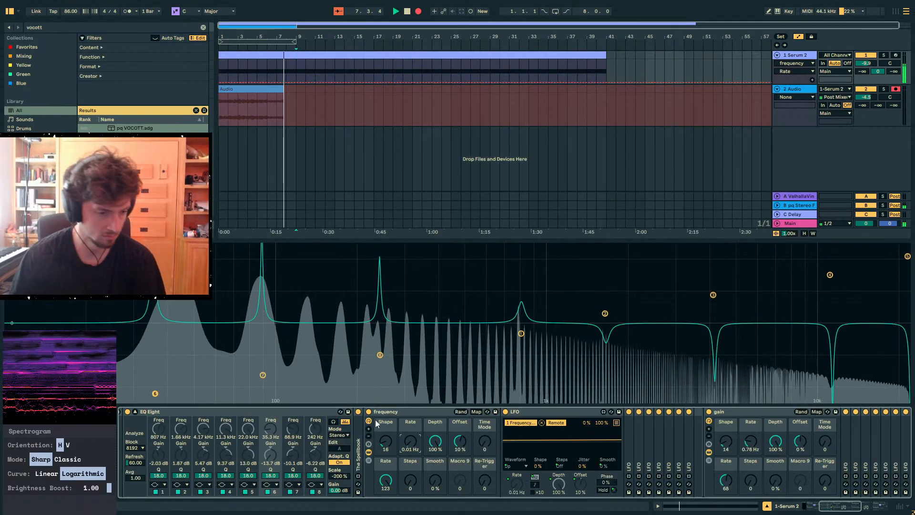
{"action": "left_click_drag", "start_coordinate": [256, 34], "coordinate": [256, 93]}
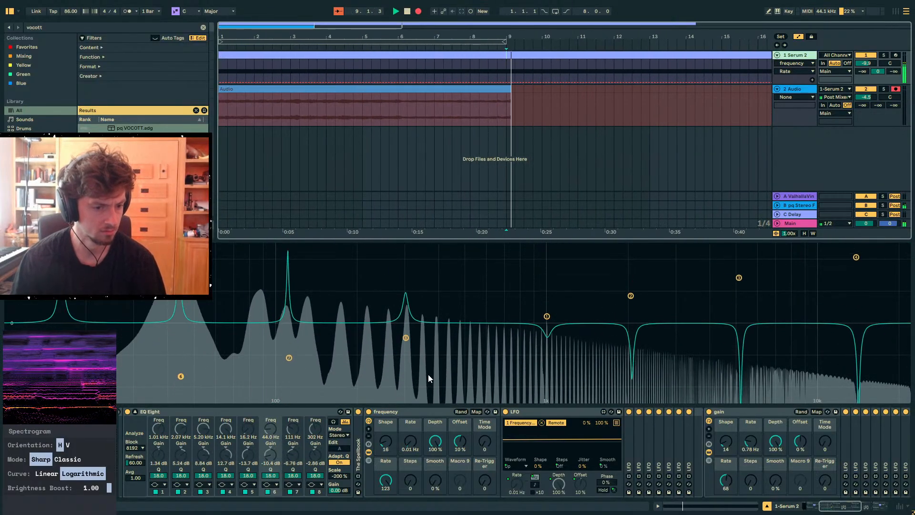
{"action": "left_click", "coordinate": [410, 443]}
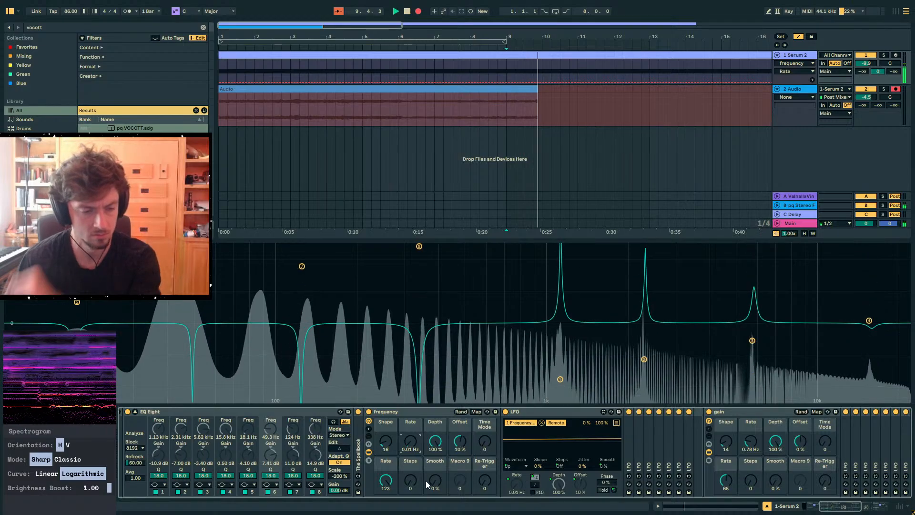
{"action": "left_click_drag", "start_coordinate": [411, 481], "coordinate": [411, 478]}
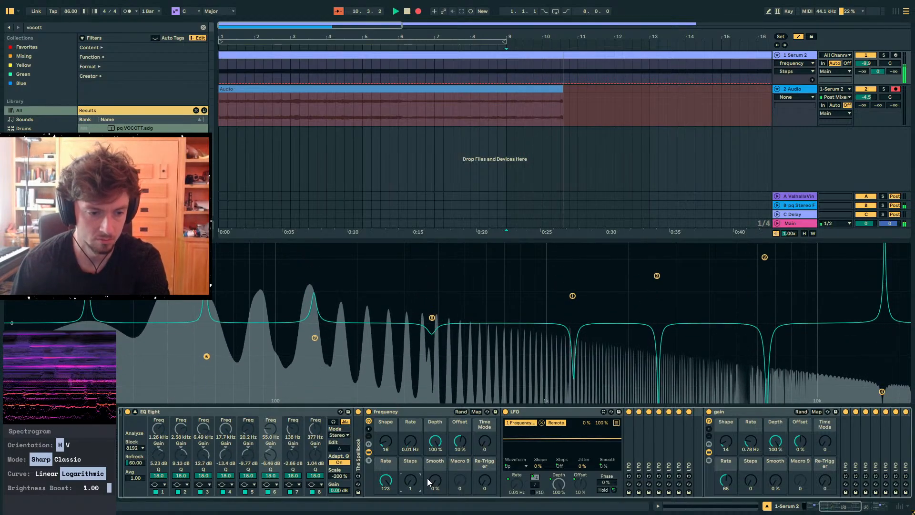
{"action": "key", "text": "Up"}
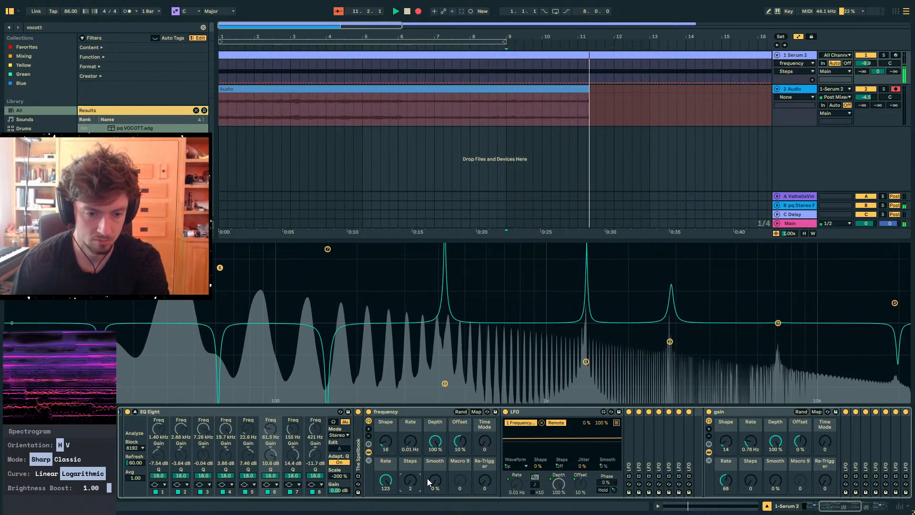
{"action": "key", "text": "Down"}
{"action": "key", "text": "Down"}
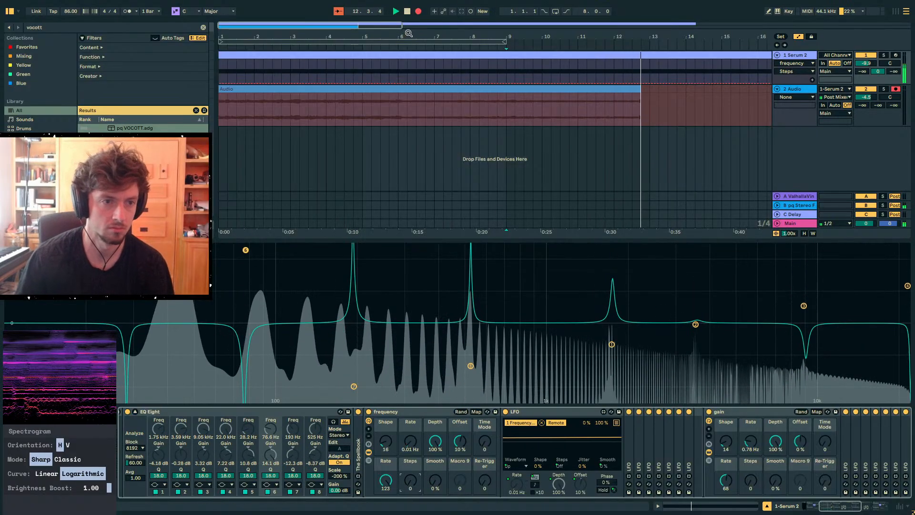
Stop recording, split the recorded audio clip at about bar 6 and move the later part to a new audio track at bar 10
{"action": "left_click_drag", "start_coordinate": [409, 33], "coordinate": [408, 16]}
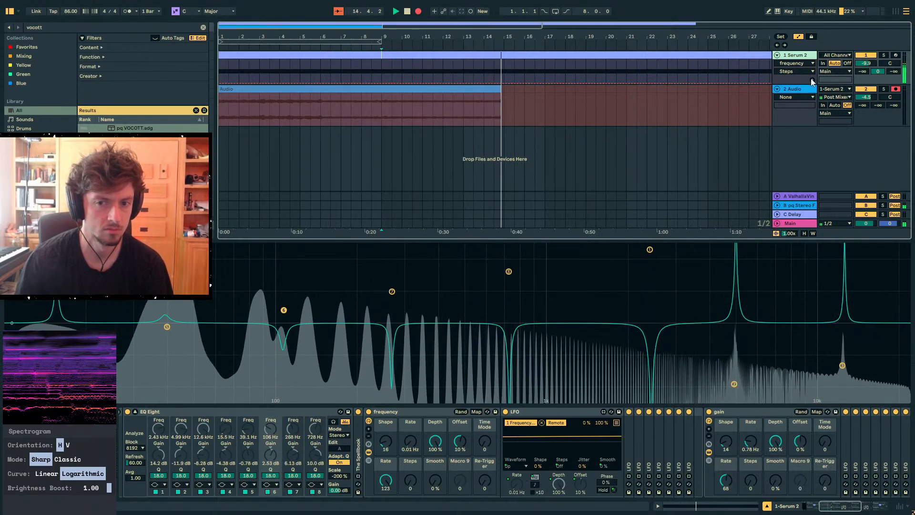
{"action": "key", "text": "space"}
{"action": "left_click", "coordinate": [322, 122]}
{"action": "key", "text": "ctrl+e"}
{"action": "left_click_drag", "start_coordinate": [323, 123], "coordinate": [440, 231]}
Deactivate the recorded clip piece before the split and solo the Serum 2 track
{"action": "left_click", "coordinate": [306, 98]}
{"action": "left_click", "coordinate": [286, 88]}
{"action": "key", "text": "0"}
{"action": "left_click", "coordinate": [284, 55]}
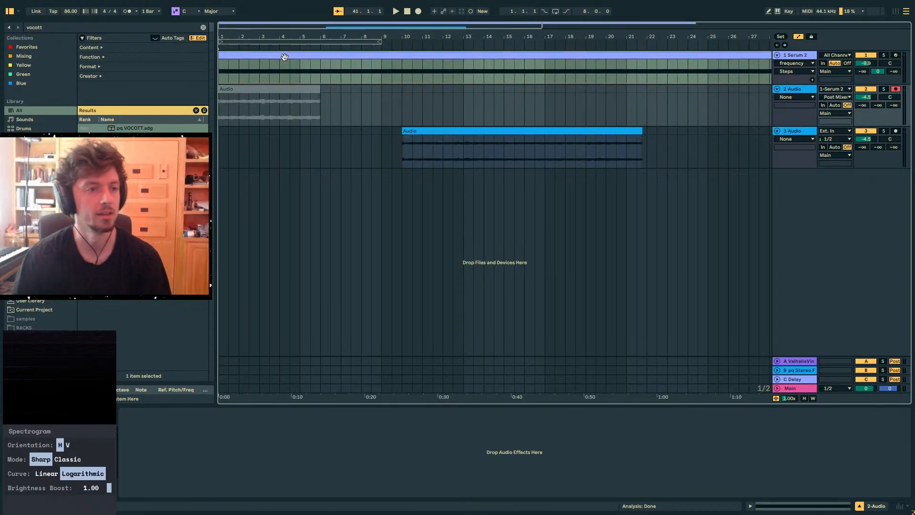
{"action": "left_click", "coordinate": [885, 56]}
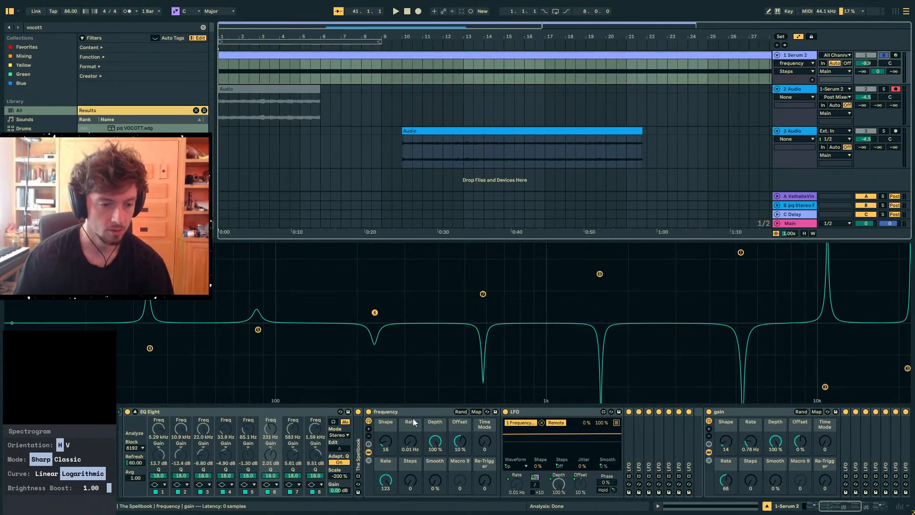
Randomize the gain rack's macros once and the frequency rack's macros twice, starting playback to hear them
{"action": "left_click", "coordinate": [801, 412]}
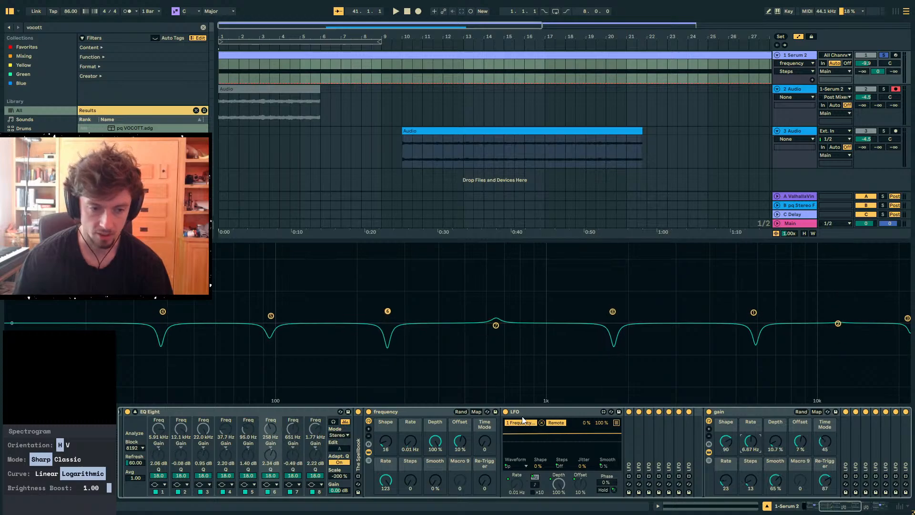
{"action": "left_click", "coordinate": [462, 411]}
{"action": "key", "text": "space"}
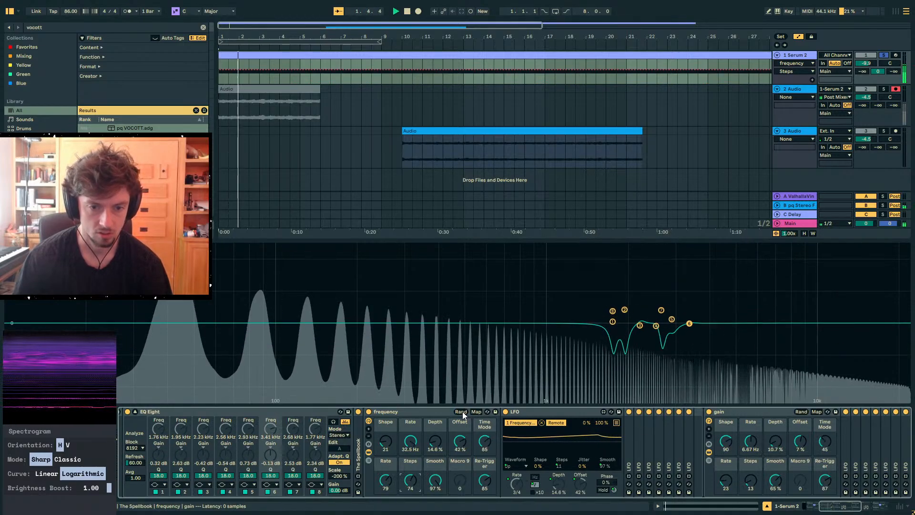
{"action": "left_click", "coordinate": [462, 411]}
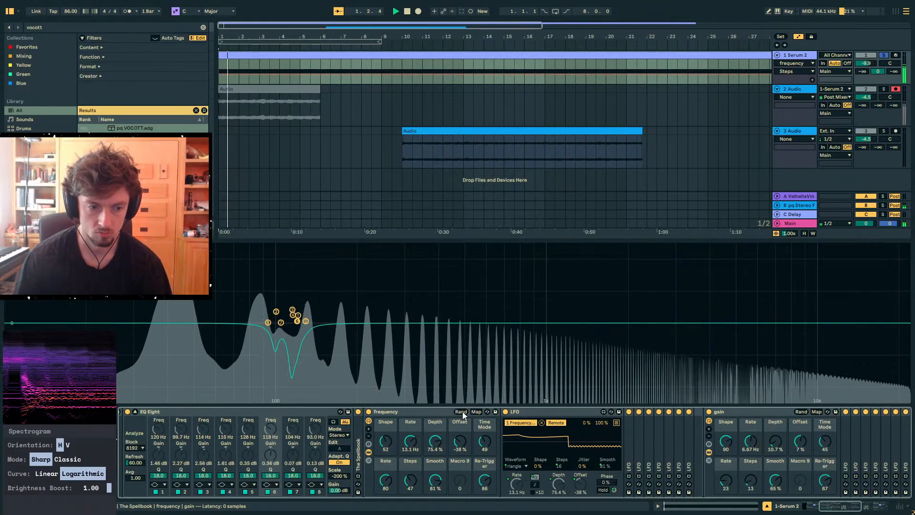
Set the frequency rack's Offset to 0%, Depth to 100%, Smooth to 40% and Rate to 0.64 Hz during playback
{"action": "double_click", "coordinate": [458, 441]}
{"action": "double_click", "coordinate": [437, 442]}
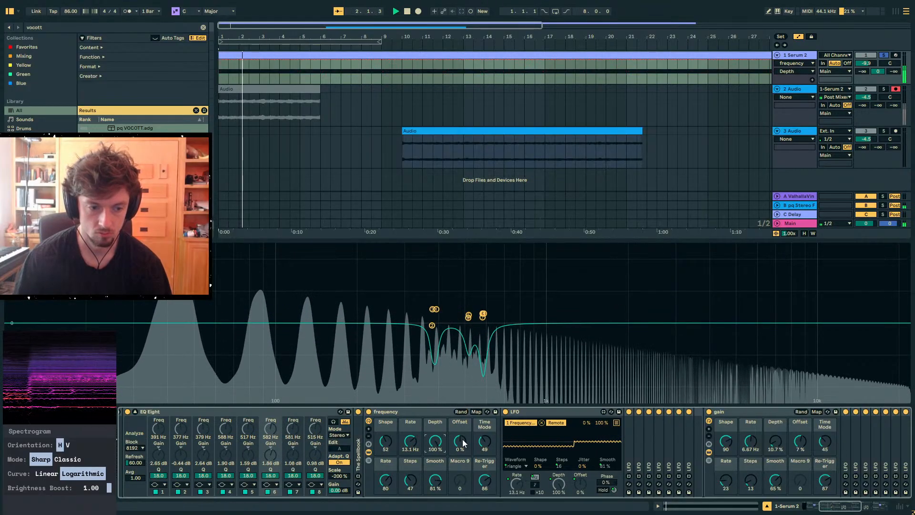
{"action": "left_click", "coordinate": [487, 479]}
{"action": "mouse_move", "coordinate": [435, 479]}
{"action": "left_mouse_down"}
{"action": "mouse_move", "coordinate": [435, 514]}
{"action": "mouse_move", "coordinate": [436, 493]}
{"action": "left_mouse_up"}
{"action": "left_click_drag", "start_coordinate": [411, 442], "coordinate": [410, 461]}
Randomize the gain rack's macros twice, and randomize the frequency rack's macros with Depth set to 100%
{"action": "left_click", "coordinate": [801, 412]}
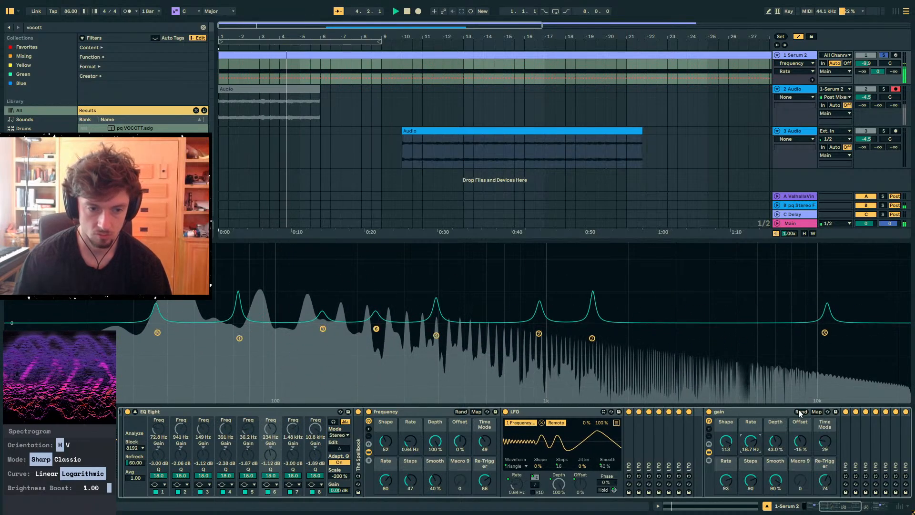
{"action": "left_click", "coordinate": [800, 412]}
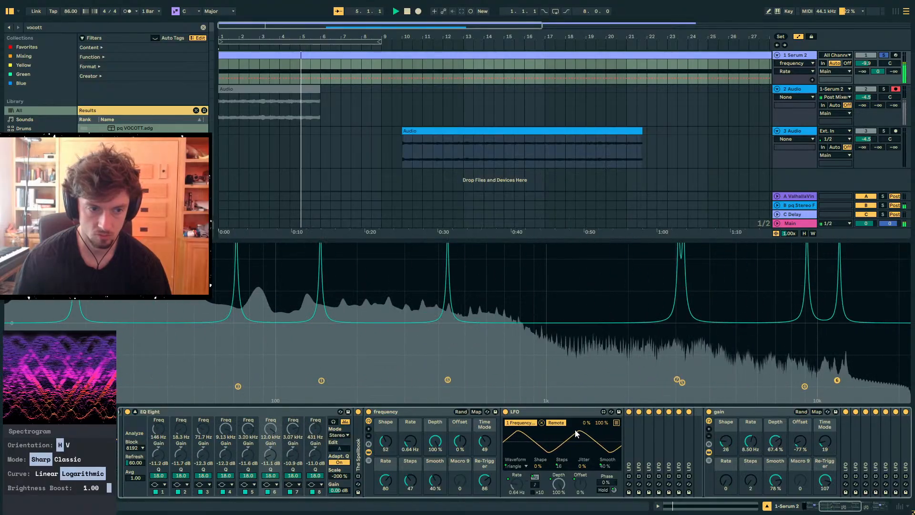
{"action": "left_click", "coordinate": [460, 412]}
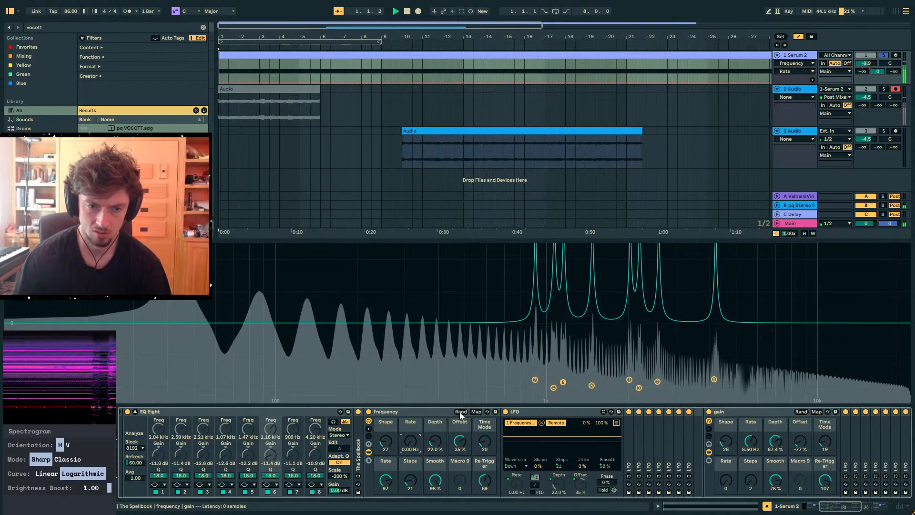
{"action": "left_click_drag", "start_coordinate": [445, 424], "coordinate": [445, 352]}
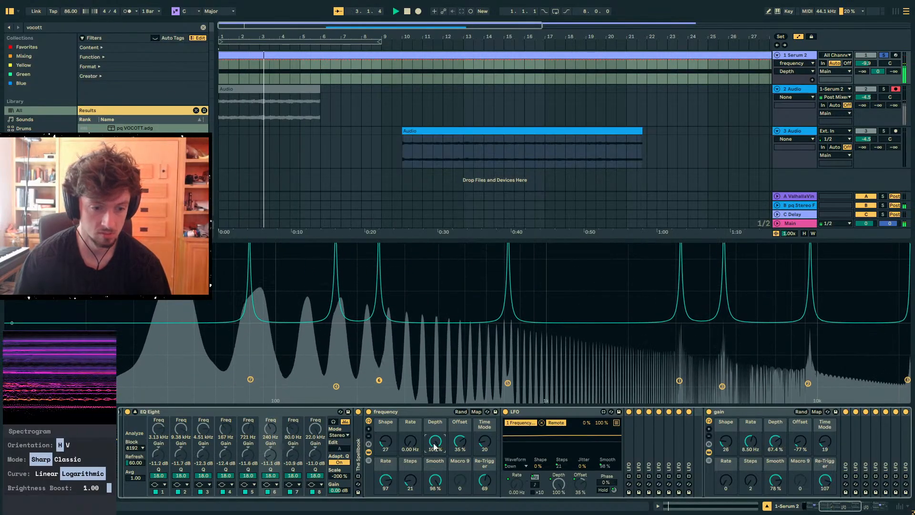
Randomize the frequency rack's macros two more times, and raise its Depth to 100% along with its Offset
{"action": "left_click", "coordinate": [461, 412]}
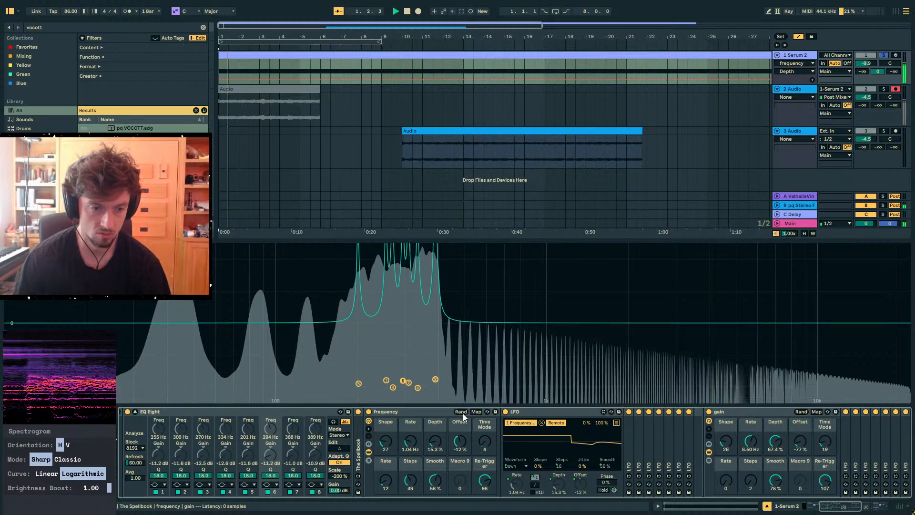
{"action": "left_click", "coordinate": [461, 412]}
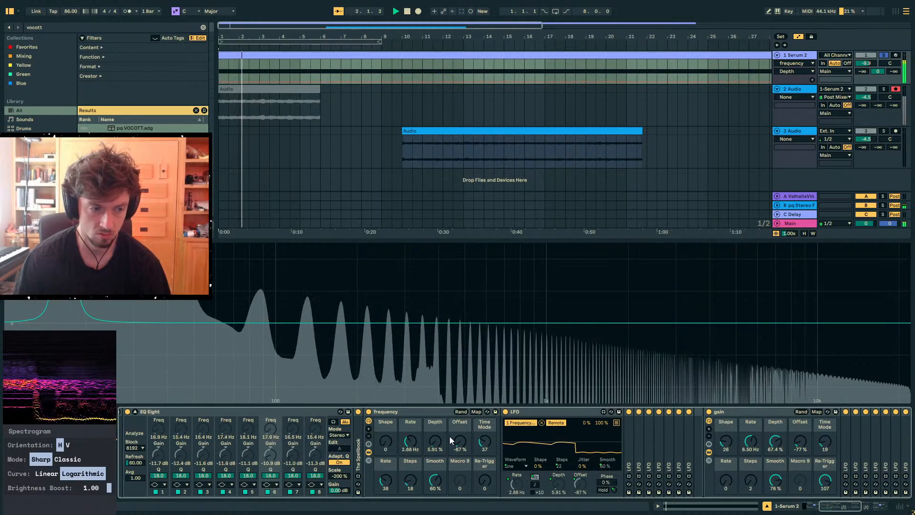
{"action": "left_click_drag", "start_coordinate": [448, 441], "coordinate": [448, 369]}
{"action": "left_click_drag", "start_coordinate": [461, 440], "coordinate": [460, 411]}
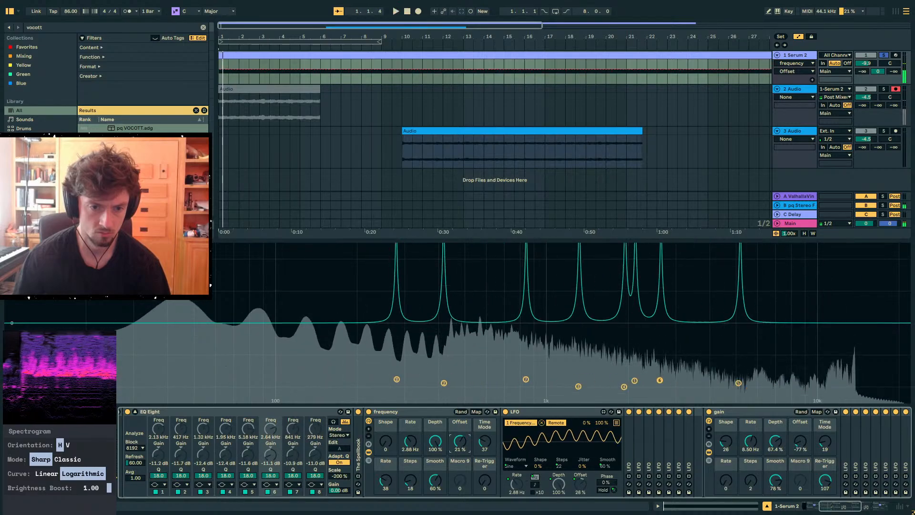
Reroll the frequency rack's macros twice for a new random setting during playback
{"action": "left_click", "coordinate": [461, 412]}
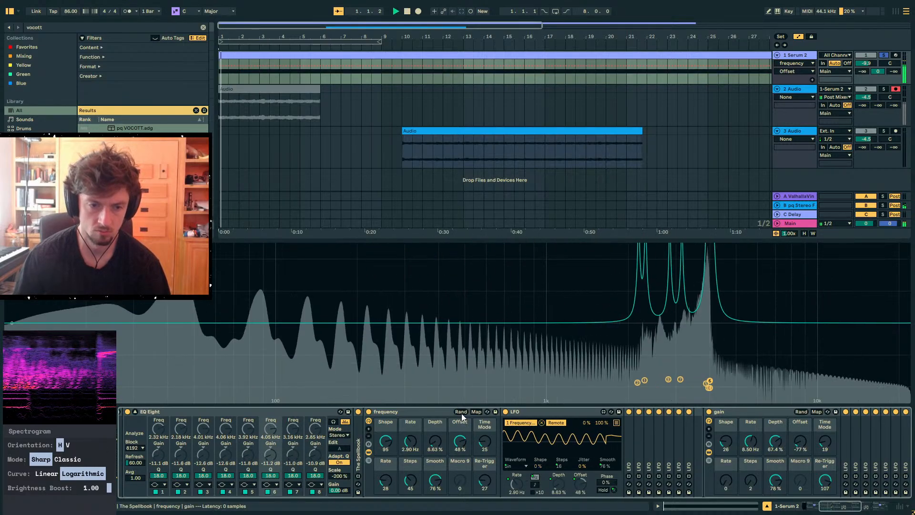
{"action": "left_click", "coordinate": [461, 413]}
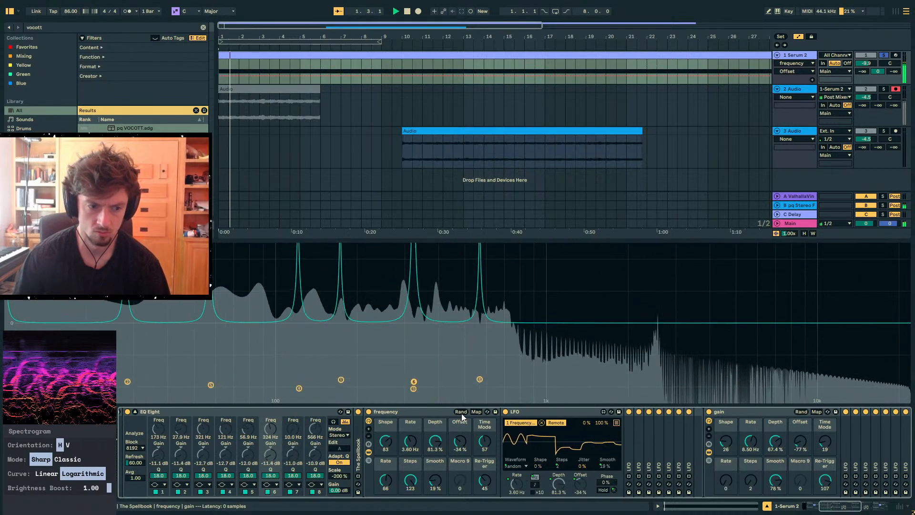
Randomize the gain rack's macros four times during playback, and stop playback
{"action": "left_click", "coordinate": [798, 412]}
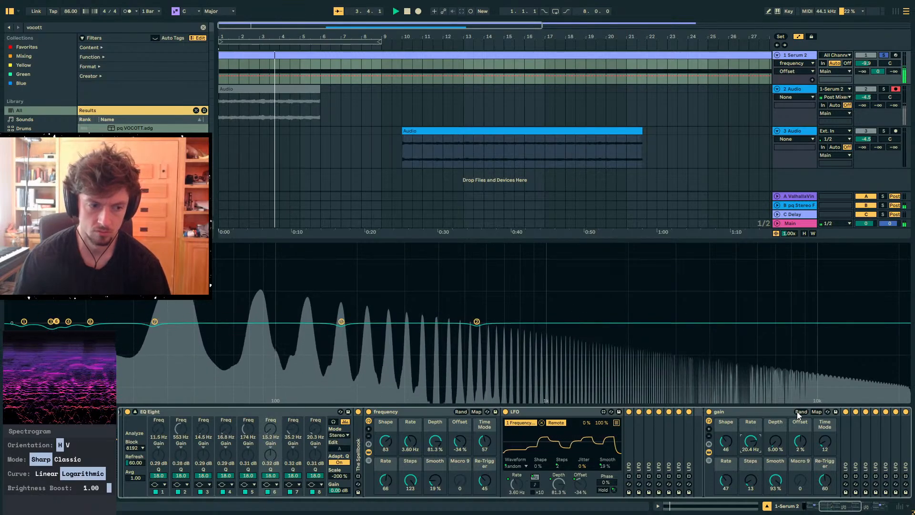
{"action": "left_click", "coordinate": [797, 411]}
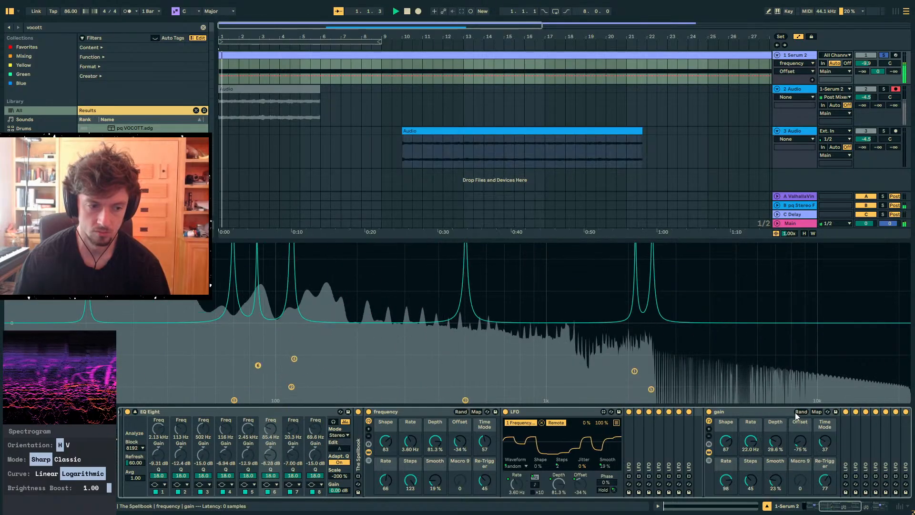
{"action": "left_click", "coordinate": [797, 411]}
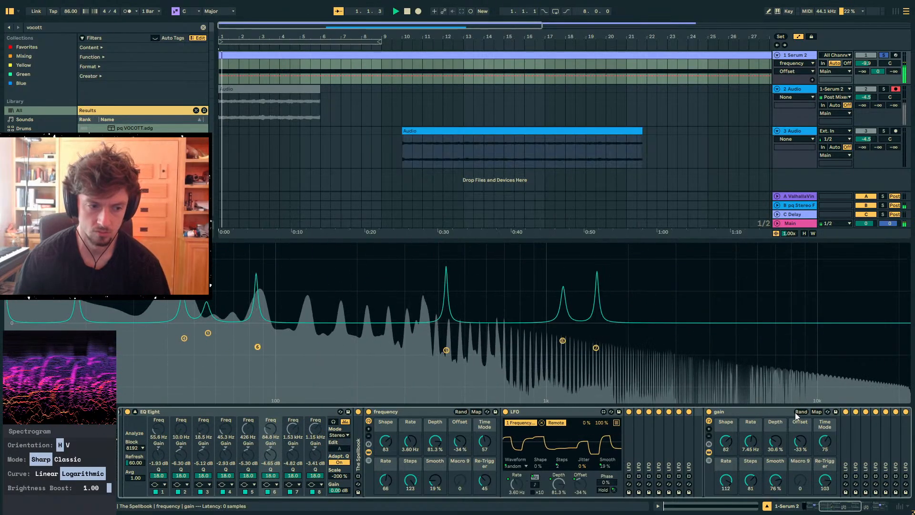
{"action": "left_click", "coordinate": [797, 411]}
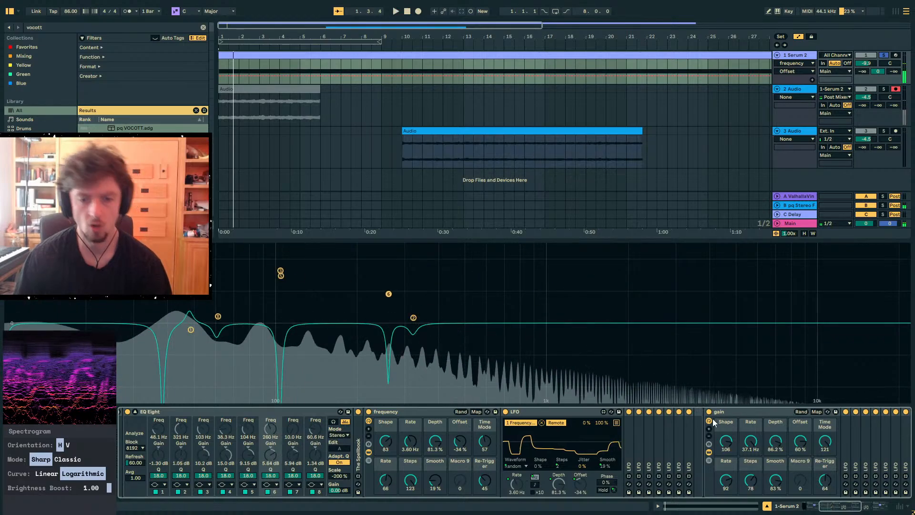
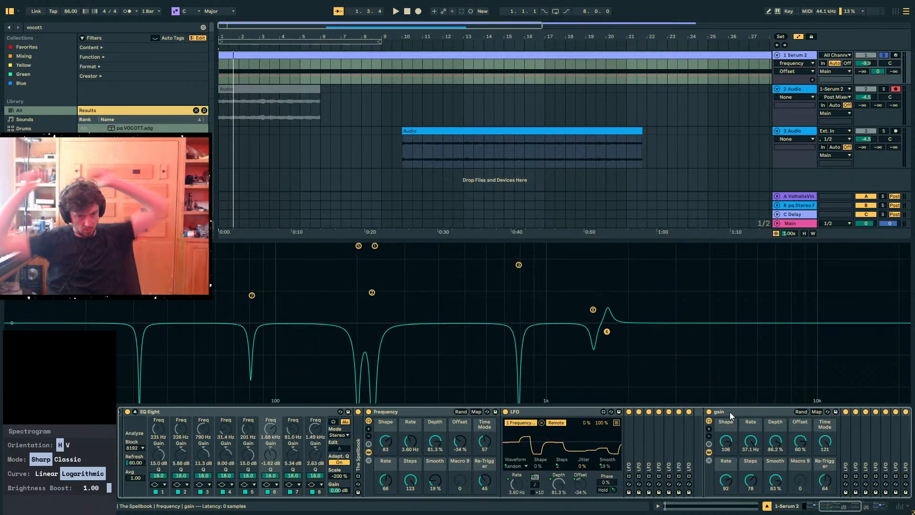
Collapse the frequency rack and the Audio Effect Rack containing the EQ Eight on the Serum 2 track
{"action": "double_click", "coordinate": [414, 413]}
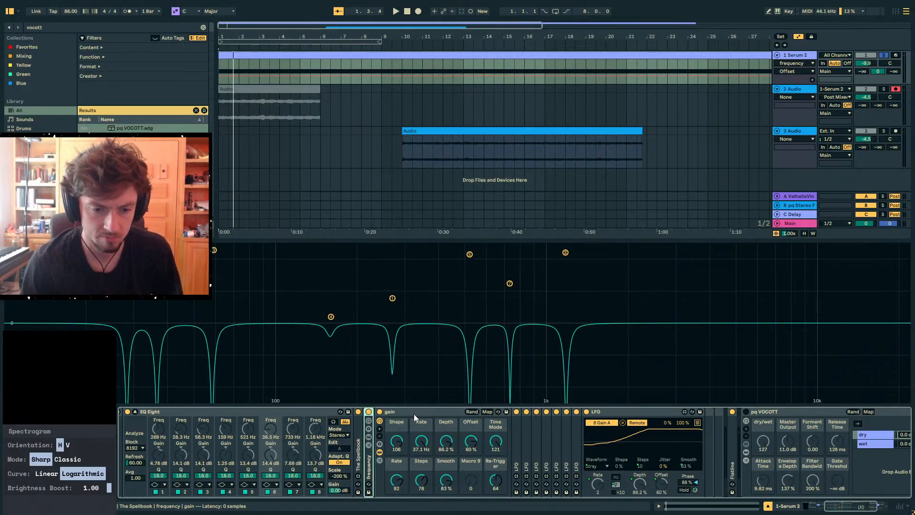
{"action": "left_click", "coordinate": [414, 413]}
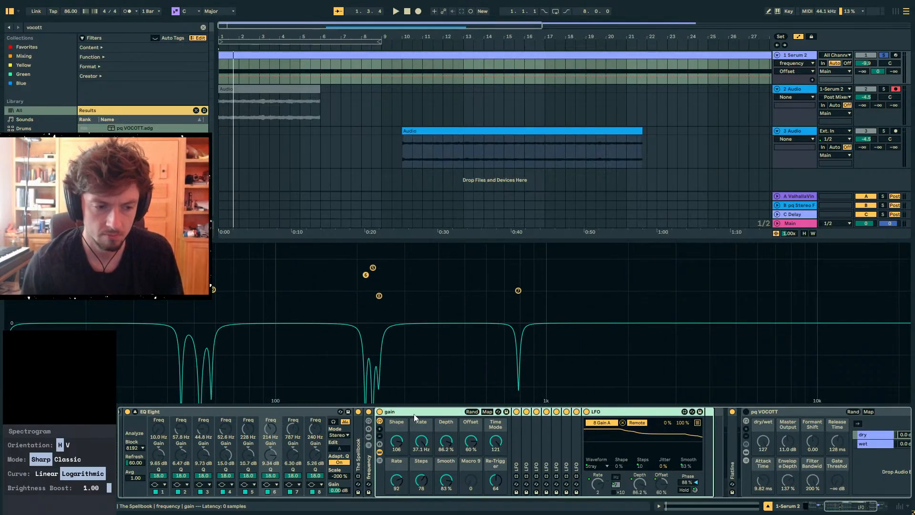
{"action": "scroll", "coordinate": [231, 415], "scroll_direction": "left", "scroll_amount": 5}
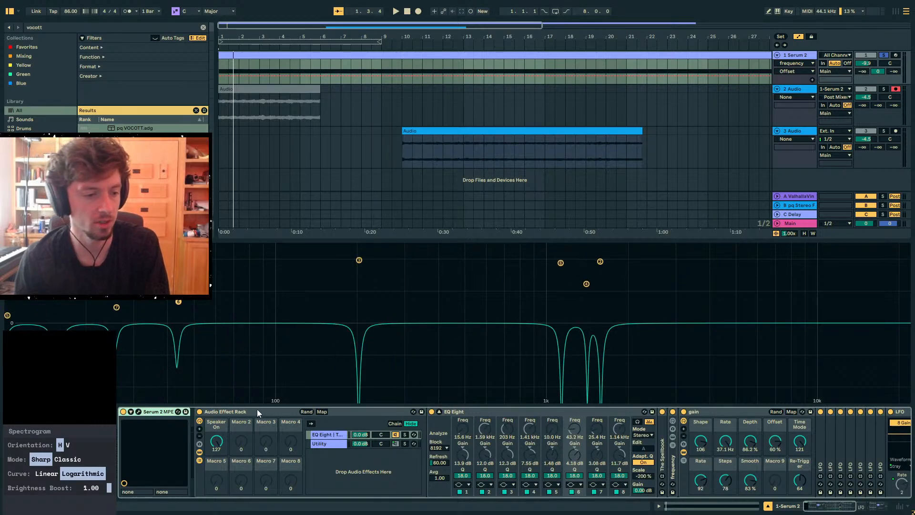
{"action": "double_click", "coordinate": [258, 410]}
Find "spellbook" in the browser, add The Spellbook at the end of the device chain and group it into an Audio Effect Rack
{"action": "left_click", "coordinate": [125, 27]}
{"action": "type", "text": "spellbook"}
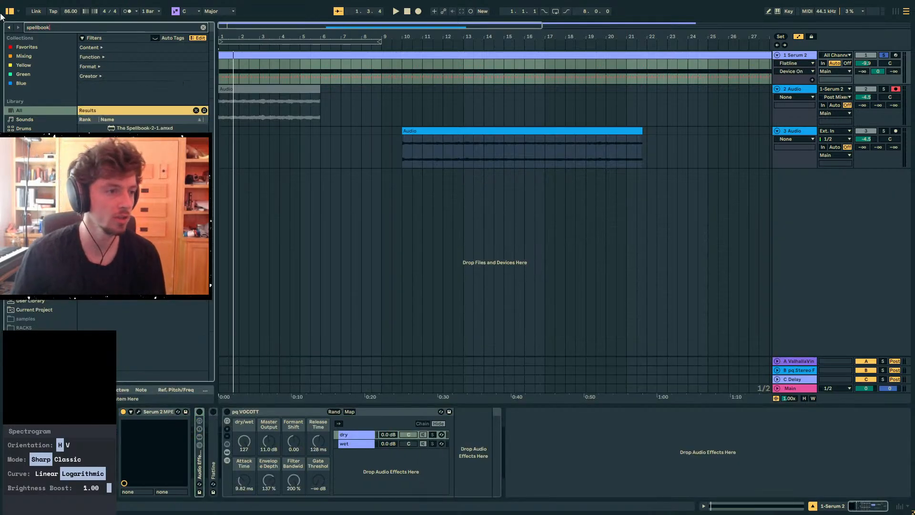
{"action": "key", "text": "Return"}
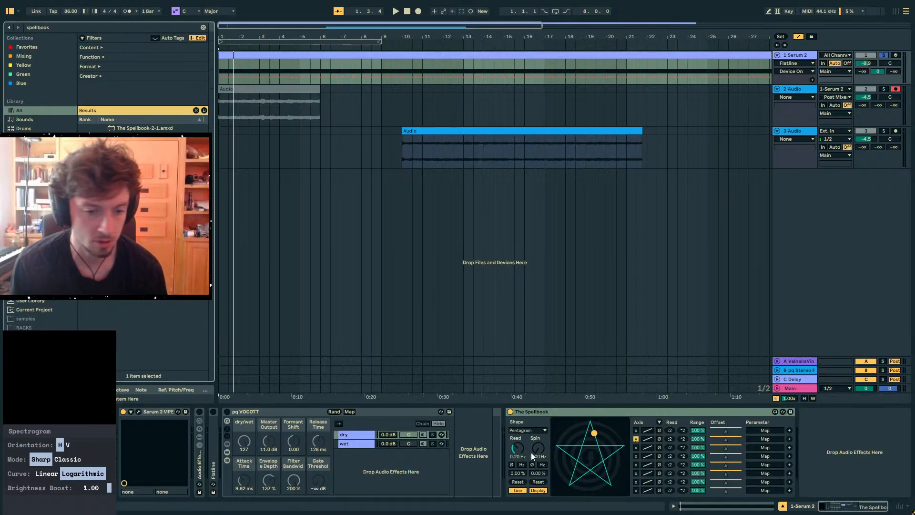
{"action": "left_click", "coordinate": [538, 411]}
{"action": "key", "text": "ctrl+g"}
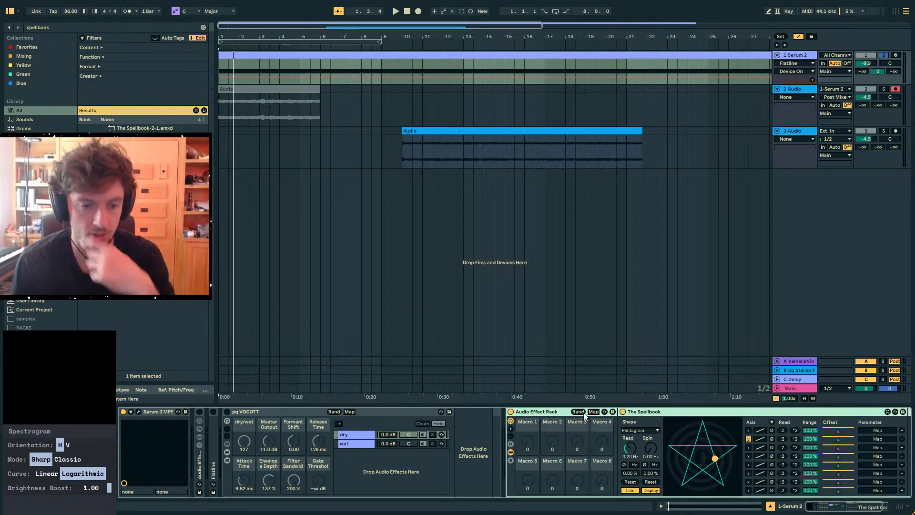
{"action": "left_click", "coordinate": [594, 412]}
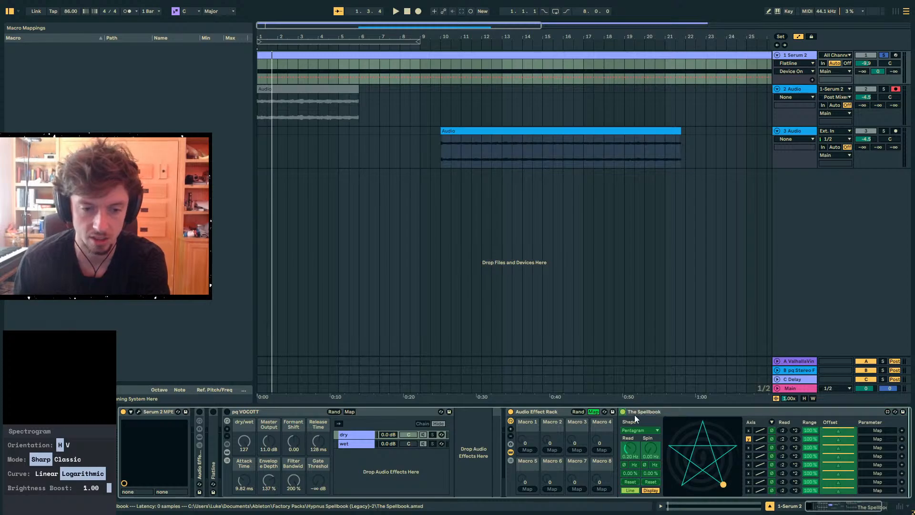
{"action": "left_click", "coordinate": [594, 412]}
{"action": "left_click", "coordinate": [68, 29]}
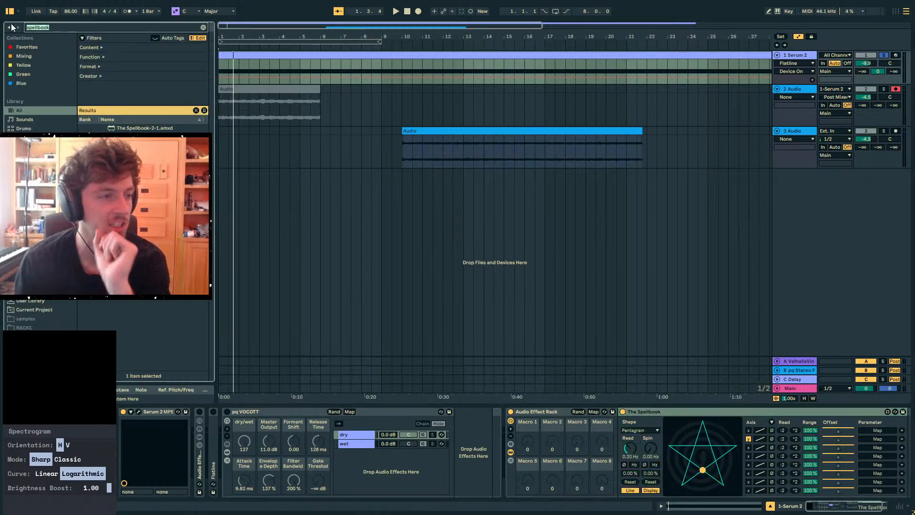
{"action": "type", "text": "eq 8"}
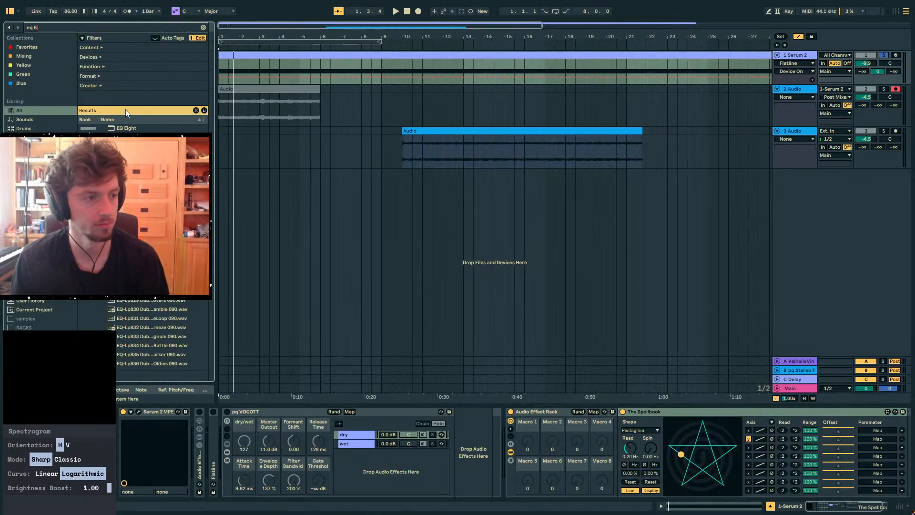
{"action": "key", "text": "Down"}
{"action": "left_click_drag", "start_coordinate": [630, 428], "coordinate": [97, 48]}
Fold the gain rack and pq VOCOTT, and paste a copy of the existing EQ Eight before The Spellbook in the new rack
{"action": "double_click", "coordinate": [199, 458]}
{"action": "left_click", "coordinate": [460, 412]}
{"action": "double_click", "coordinate": [505, 412]}
{"action": "double_click", "coordinate": [514, 413]}
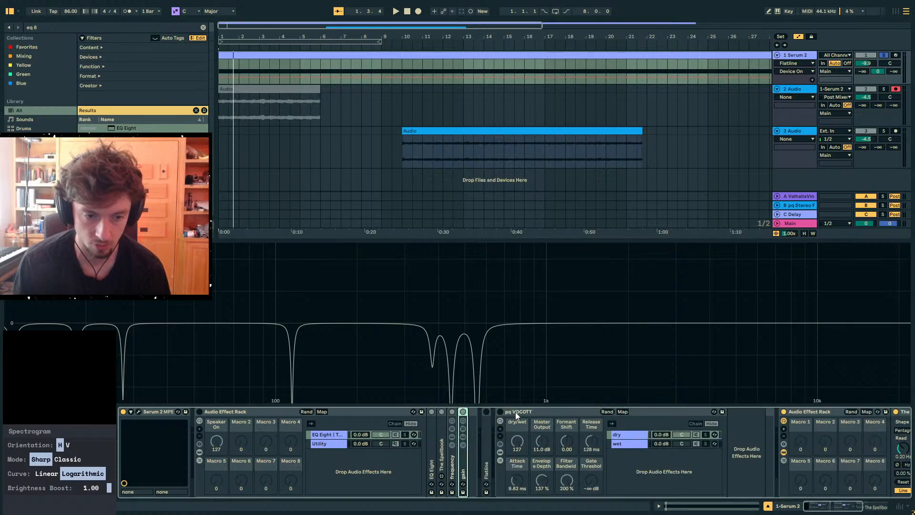
{"action": "double_click", "coordinate": [557, 413]}
{"action": "left_click", "coordinate": [562, 411]}
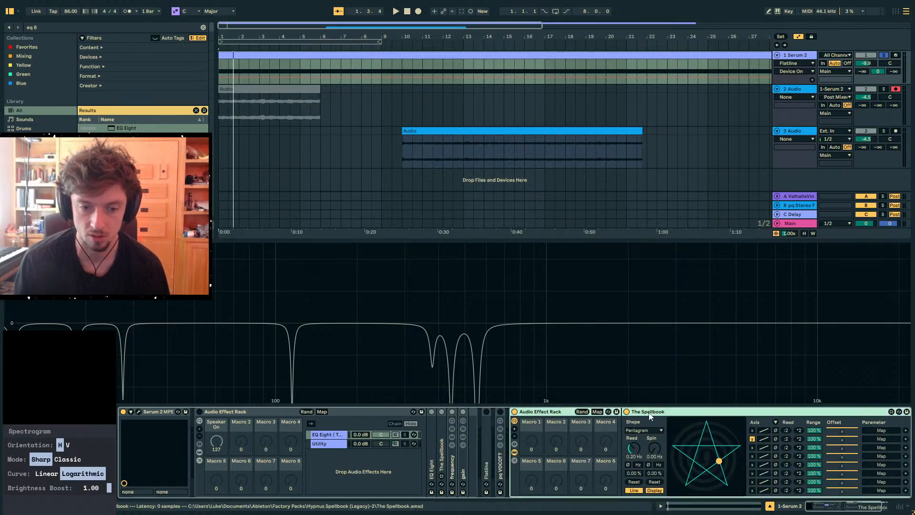
{"action": "left_click", "coordinate": [665, 414]}
{"action": "key", "text": "ctrl+v"}
{"action": "scroll", "coordinate": [663, 414], "scroll_direction": "down", "scroll_amount": 3}
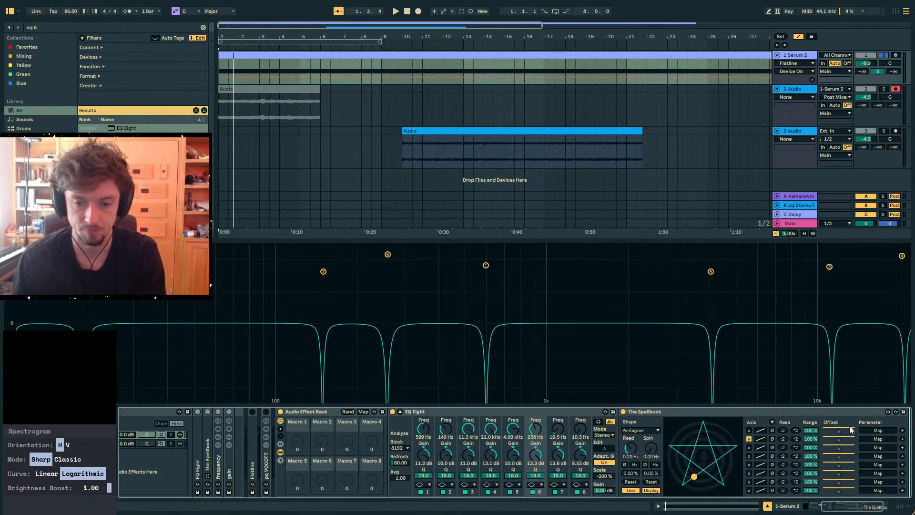
Map The Spellbook's eight parameter slots to the frequencies of the copied EQ Eight's bands 1 to 8, in order
{"action": "left_click", "coordinate": [425, 429]}
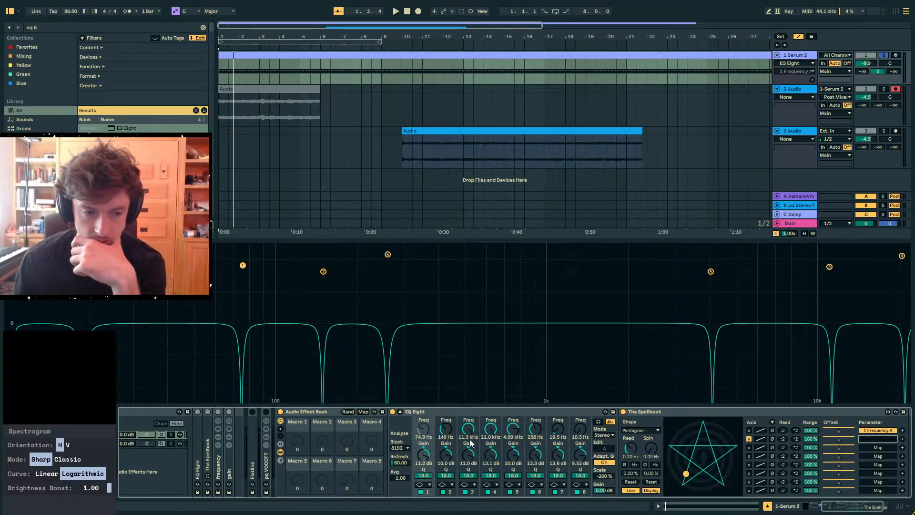
{"action": "left_click", "coordinate": [446, 429]}
{"action": "left_click", "coordinate": [469, 429]}
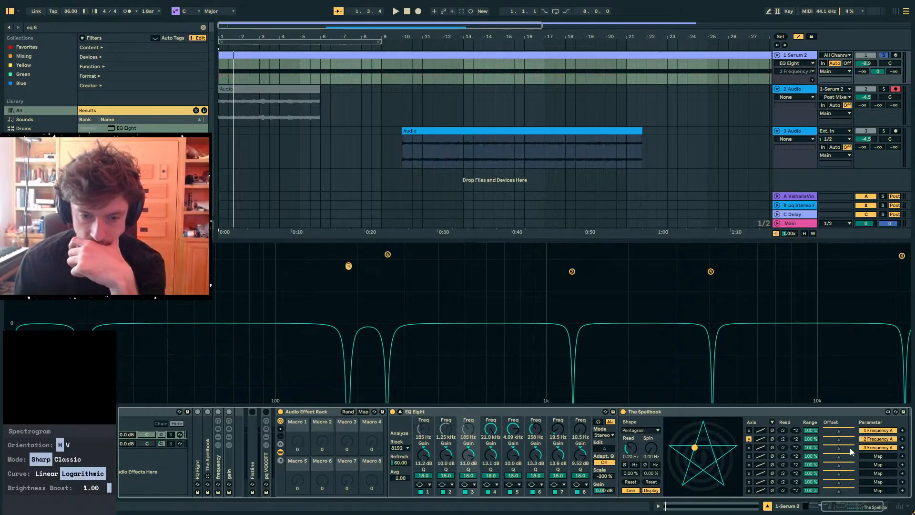
{"action": "left_click", "coordinate": [491, 430]}
{"action": "left_click", "coordinate": [878, 465]}
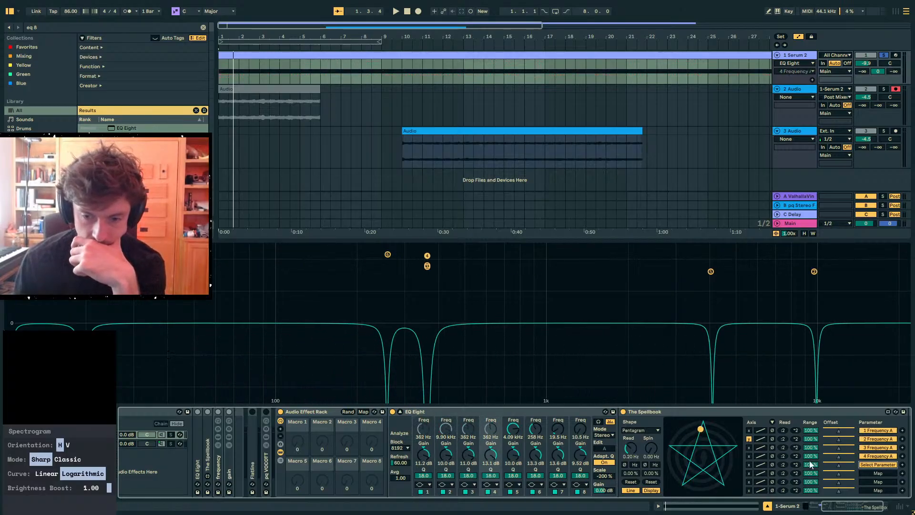
{"action": "left_click", "coordinate": [513, 429]}
{"action": "left_click", "coordinate": [872, 473]}
{"action": "left_click", "coordinate": [535, 430]}
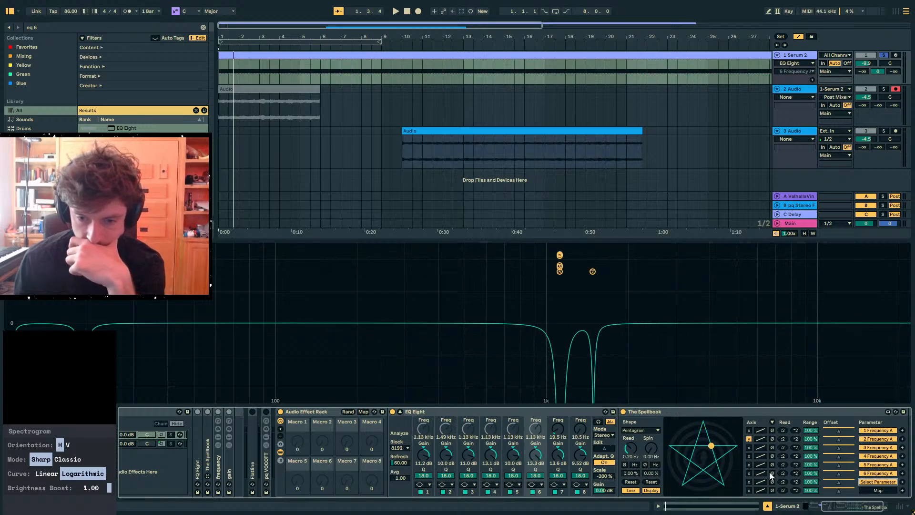
{"action": "left_click", "coordinate": [878, 482]}
{"action": "left_click", "coordinate": [557, 429]}
{"action": "left_click", "coordinate": [580, 429]}
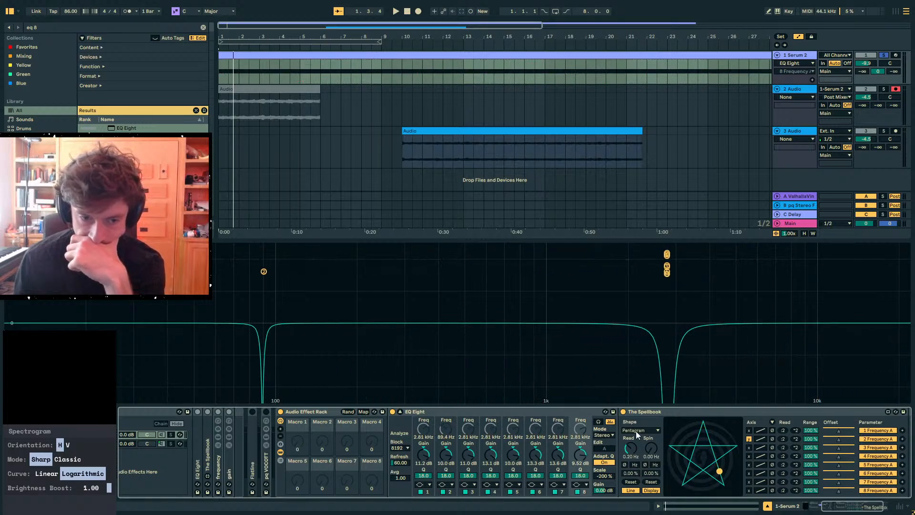
Expand The Spellbook's per-slot settings and set the spin phases of slots 2–8 to 12.5, 25, 37.5, 50, 67.5, 75 and 87.5%
{"action": "left_click", "coordinate": [773, 422]}
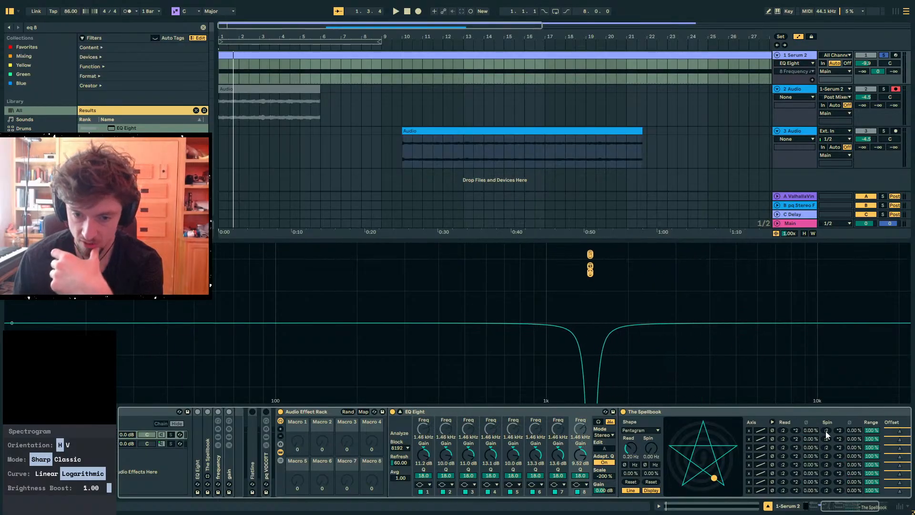
{"action": "left_click", "coordinate": [860, 440]}
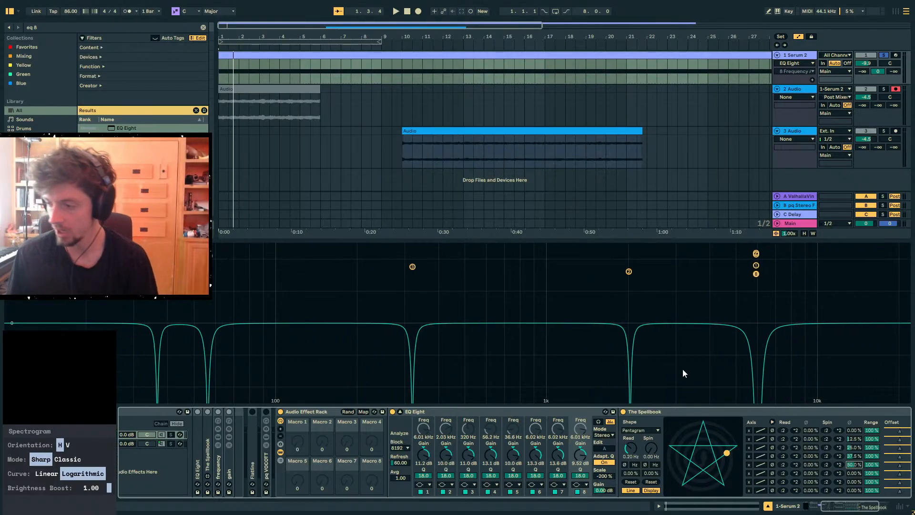
{"action": "scroll", "coordinate": [797, 410], "scroll_direction": "right", "scroll_amount": 3}
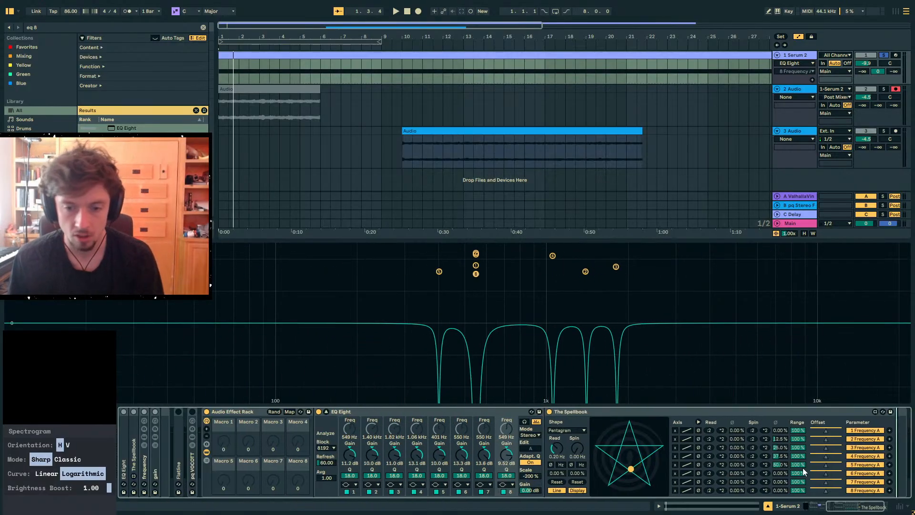
{"action": "type", "text": "67.5"}
{"action": "key", "text": "Return"}
{"action": "left_click", "coordinate": [784, 482]}
{"action": "type", "text": "75"}
{"action": "key", "text": "Return"}
{"action": "left_click", "coordinate": [782, 490]}
{"action": "type", "text": "87.5"}
{"action": "key", "text": "Return"}
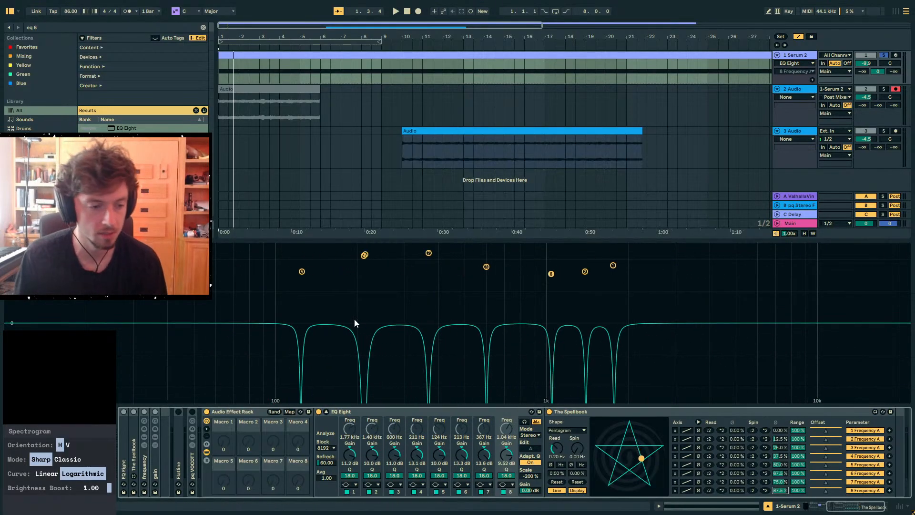
Set The Spellbook's Read rate to 0 Hz, try a Spin rate of 0.04 Hz, and reset both Read and Spin
{"action": "mouse_move", "coordinate": [562, 447]}
{"action": "left_mouse_down"}
{"action": "mouse_move", "coordinate": [562, 467]}
{"action": "mouse_move", "coordinate": [562, 447]}
{"action": "left_mouse_up"}
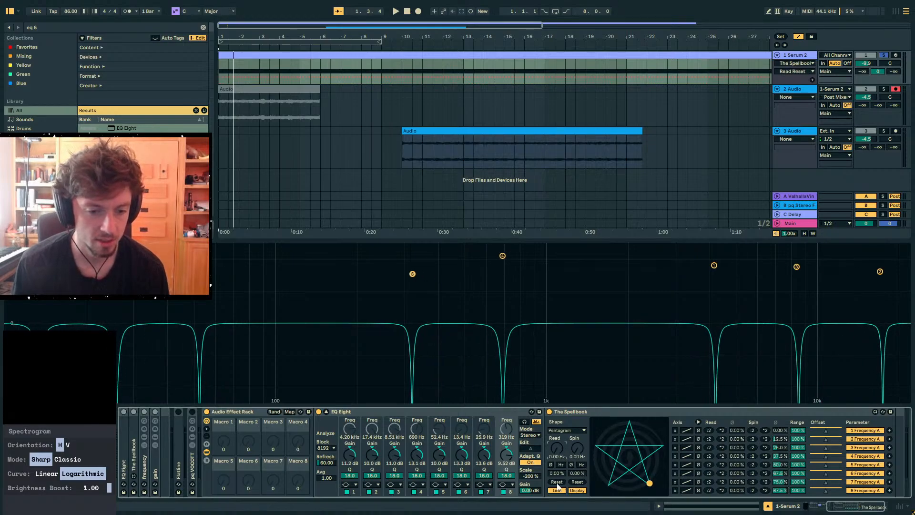
{"action": "left_click", "coordinate": [576, 483]}
{"action": "mouse_move", "coordinate": [572, 459]}
{"action": "left_mouse_down"}
{"action": "mouse_move", "coordinate": [572, 443]}
{"action": "mouse_move", "coordinate": [572, 457]}
{"action": "left_mouse_up"}
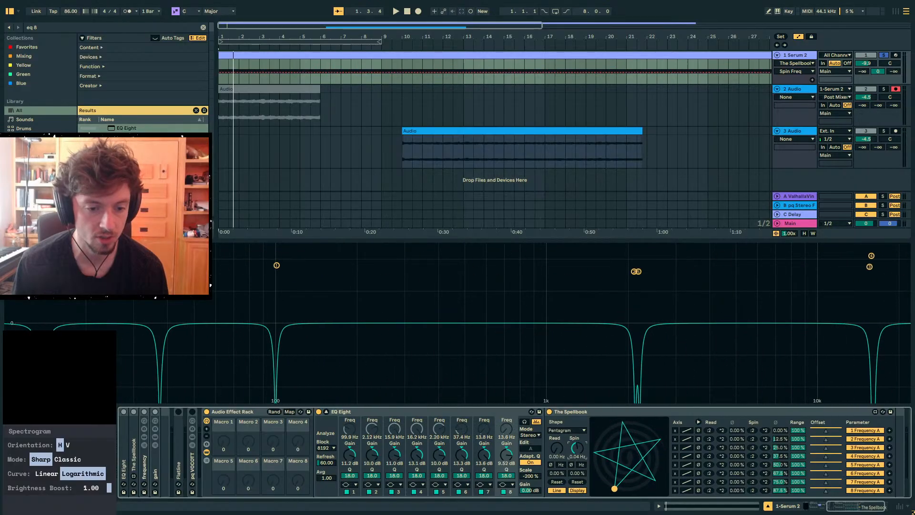
{"action": "left_click", "coordinate": [578, 482]}
{"action": "left_click", "coordinate": [557, 482]}
Add an LFO after The Spellbook, map it to Spin Offset in Remote mode at a 0.16 Hz rate, and audition it
{"action": "key", "text": "ctrl+f"}
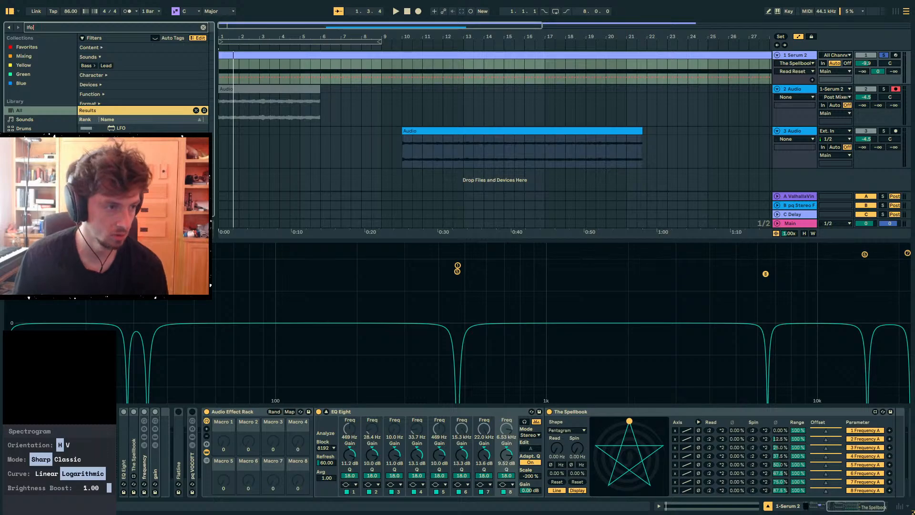
{"action": "left_click_drag", "start_coordinate": [893, 432], "coordinate": [880, 433]}
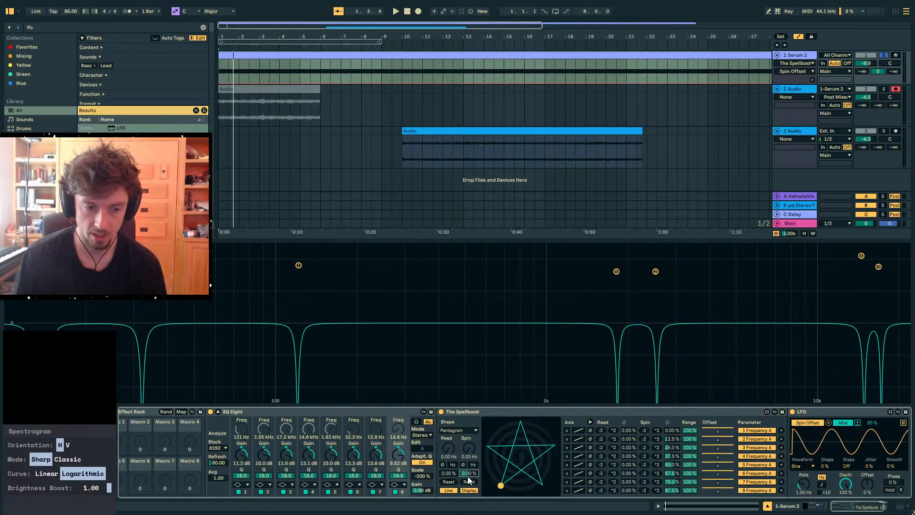
{"action": "left_click_drag", "start_coordinate": [803, 484], "coordinate": [804, 503]}
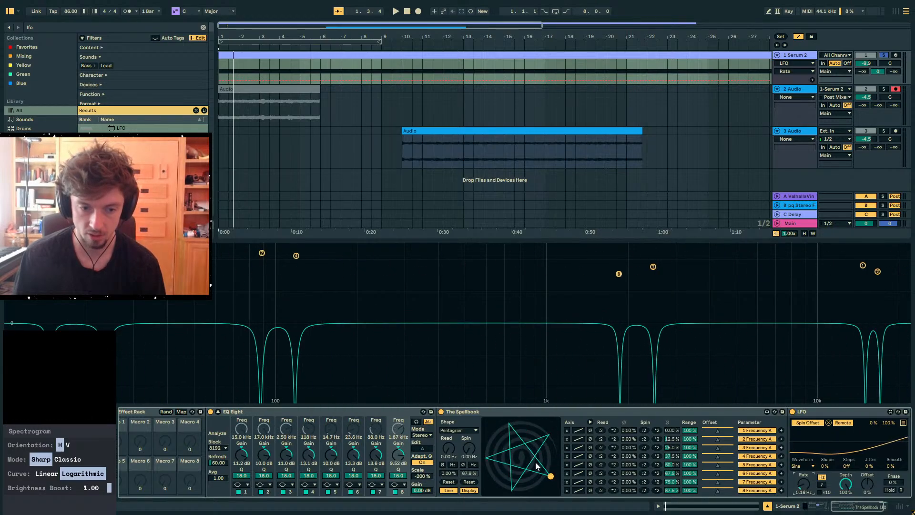
{"action": "key", "text": "space"}
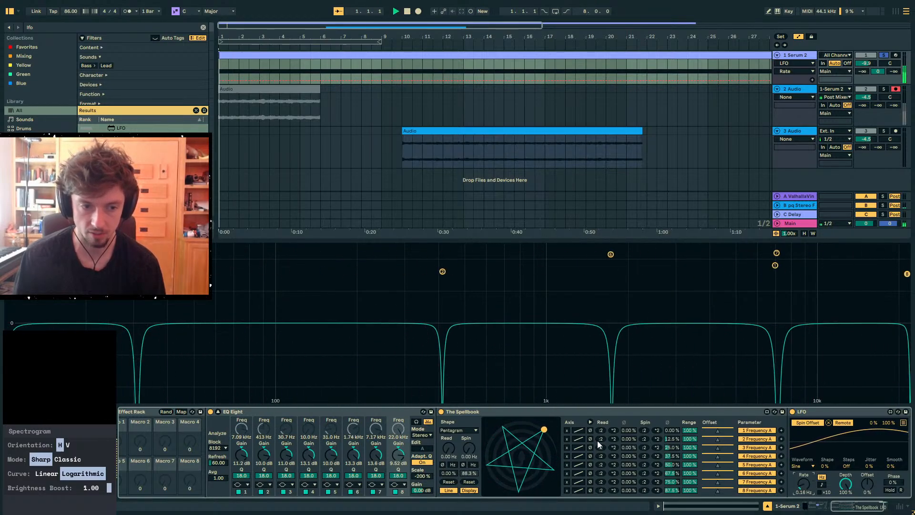
{"action": "key", "text": "space"}
Set the rack's EQ Eight Scale to 141%, audition it, and show the Audio Effect Rack's chain list
{"action": "left_click", "coordinate": [269, 411]}
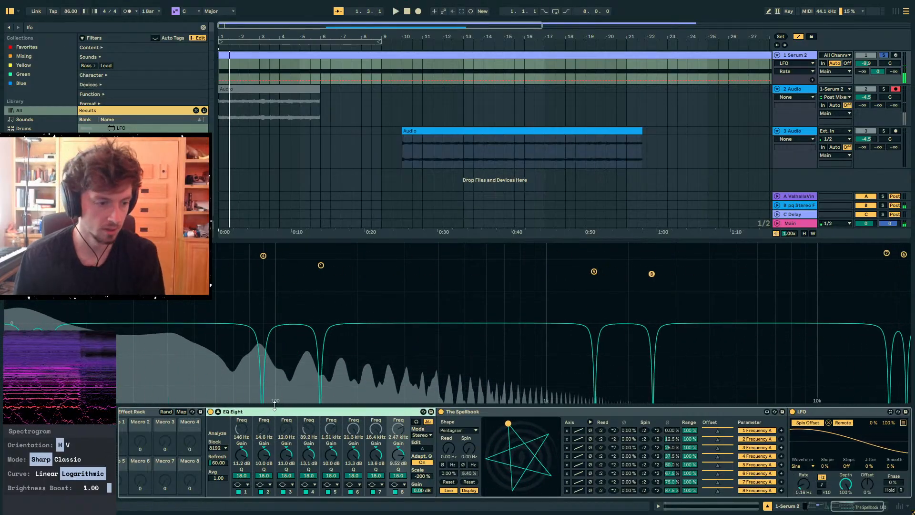
{"action": "left_click", "coordinate": [151, 411]}
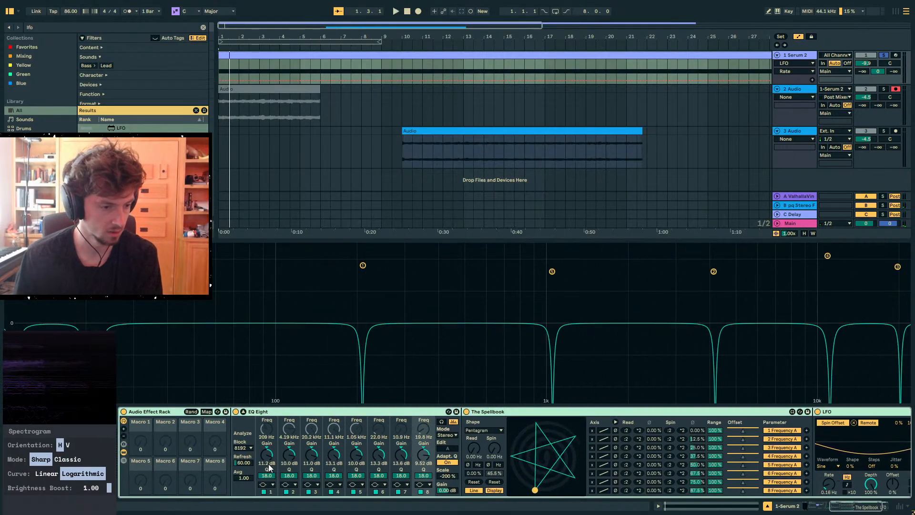
{"action": "left_click_drag", "start_coordinate": [267, 456], "coordinate": [267, 453]}
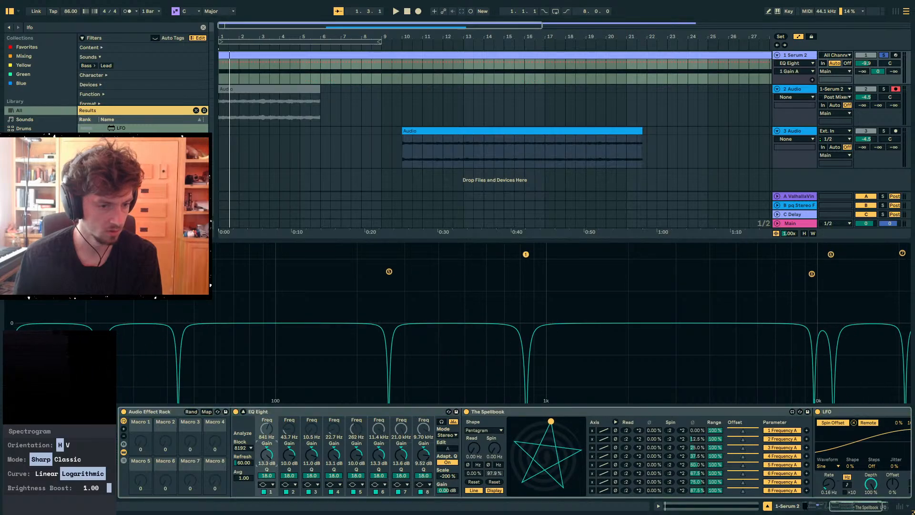
{"action": "key", "text": "space"}
{"action": "left_click_drag", "start_coordinate": [448, 476], "coordinate": [448, 487]}
{"action": "key", "text": "space"}
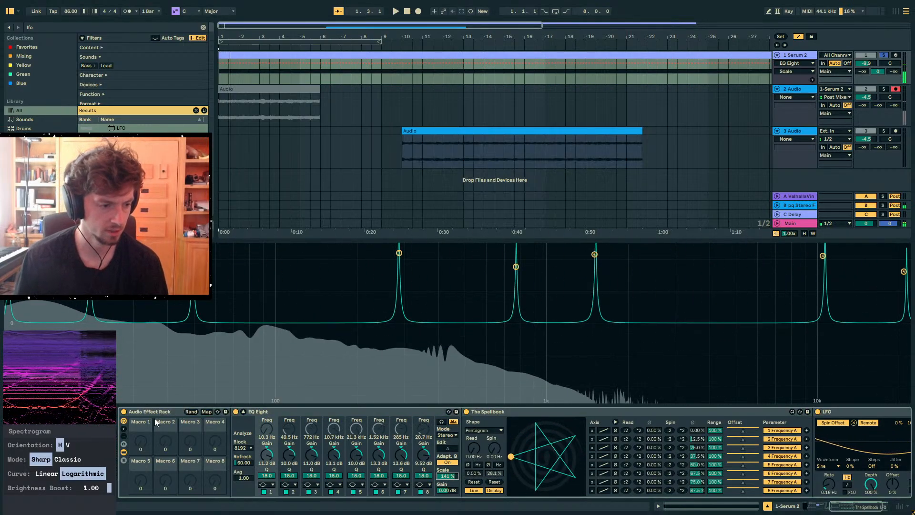
{"action": "left_click", "coordinate": [124, 460]}
{"action": "right_click", "coordinate": [254, 463]}
{"action": "left_click", "coordinate": [268, 463]}
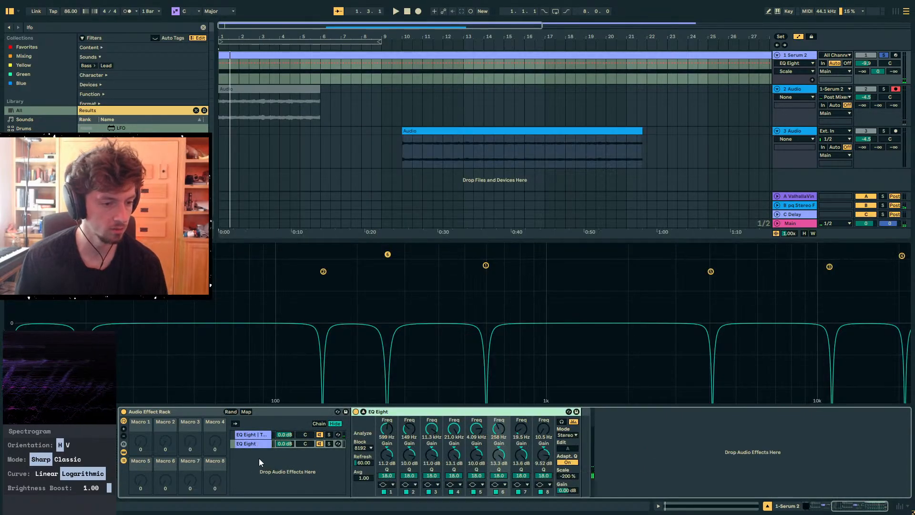
{"action": "key", "text": "ctrl+z"}
Create a second chain in the rack, load a Utility with inverted phase into it, and audition the mix with the EQ Eight chain
{"action": "right_click", "coordinate": [259, 459]}
{"action": "left_click", "coordinate": [274, 476]}
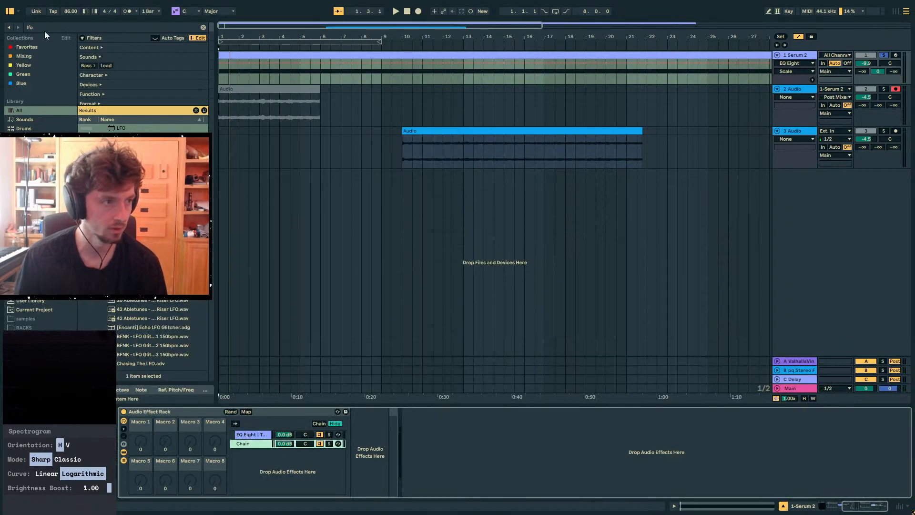
{"action": "key", "text": "ctrl+f"}
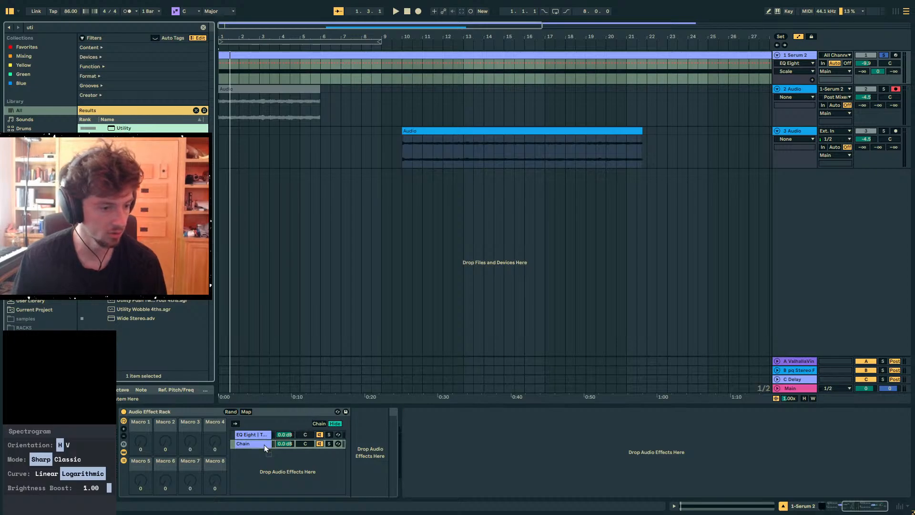
{"action": "left_click_drag", "start_coordinate": [265, 445], "coordinate": [361, 431]}
{"action": "left_click", "coordinate": [250, 434]}
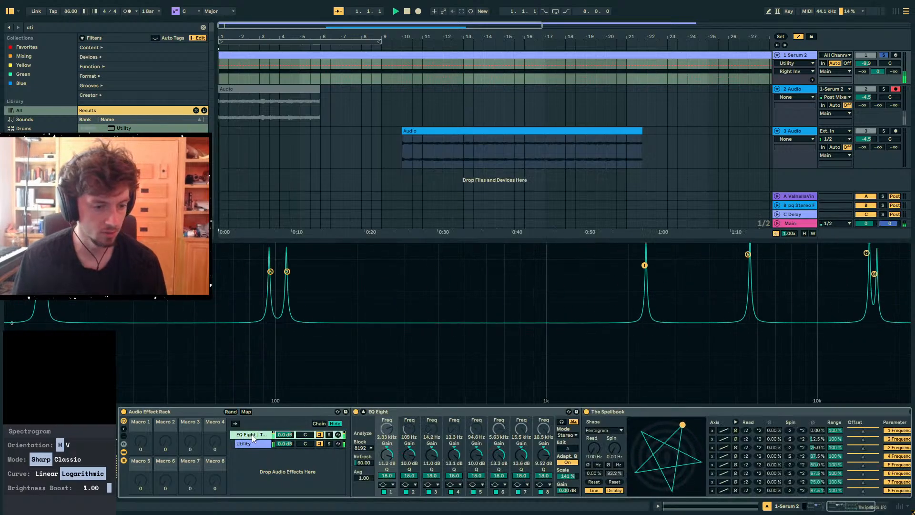
{"action": "key", "text": "space"}
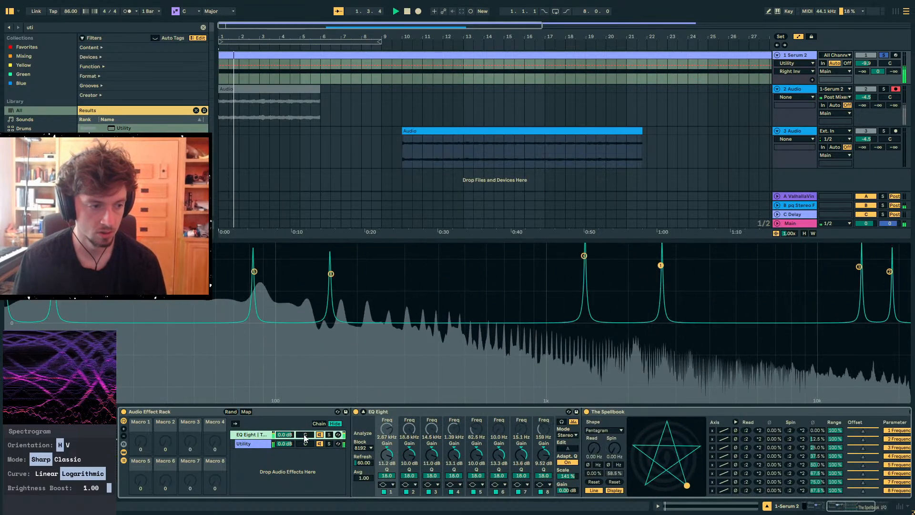
Change the waveform of the LFO after The Spellbook to Up, folding and unfolding The Spellbook along the way
{"action": "double_click", "coordinate": [612, 411]}
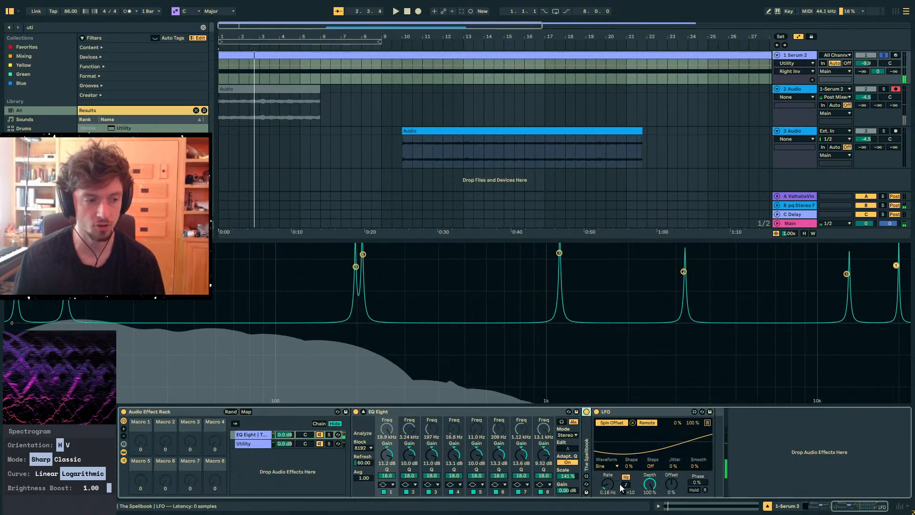
{"action": "left_click", "coordinate": [609, 466]}
{"action": "left_click", "coordinate": [618, 466]}
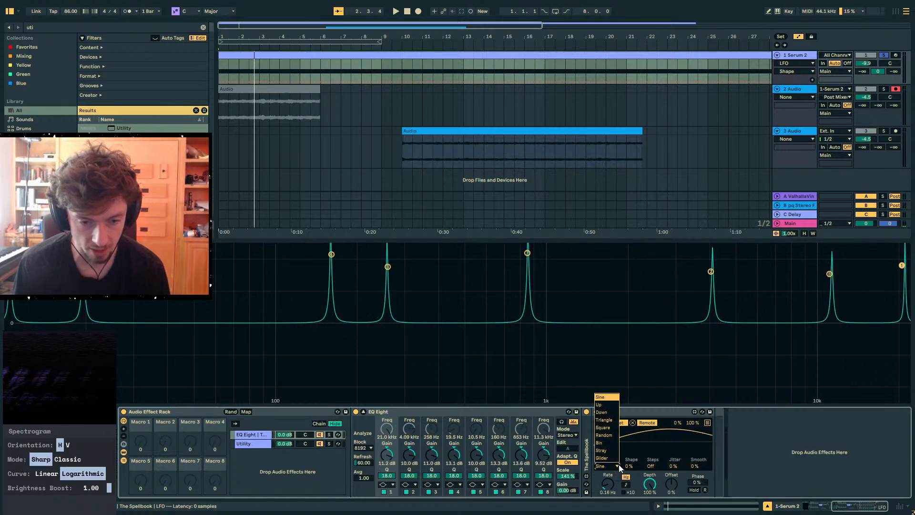
{"action": "left_click", "coordinate": [603, 402]}
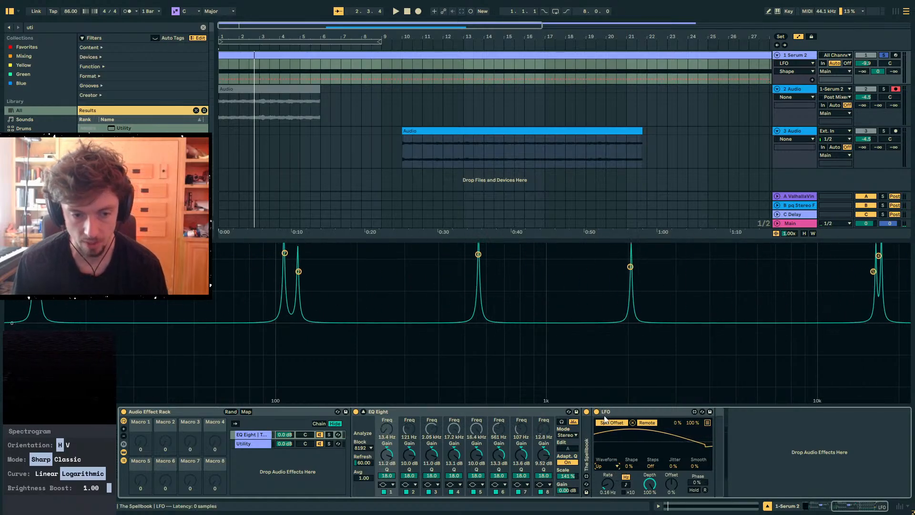
{"action": "double_click", "coordinate": [586, 462]}
{"action": "left_click_drag", "start_coordinate": [621, 473], "coordinate": [668, 424]}
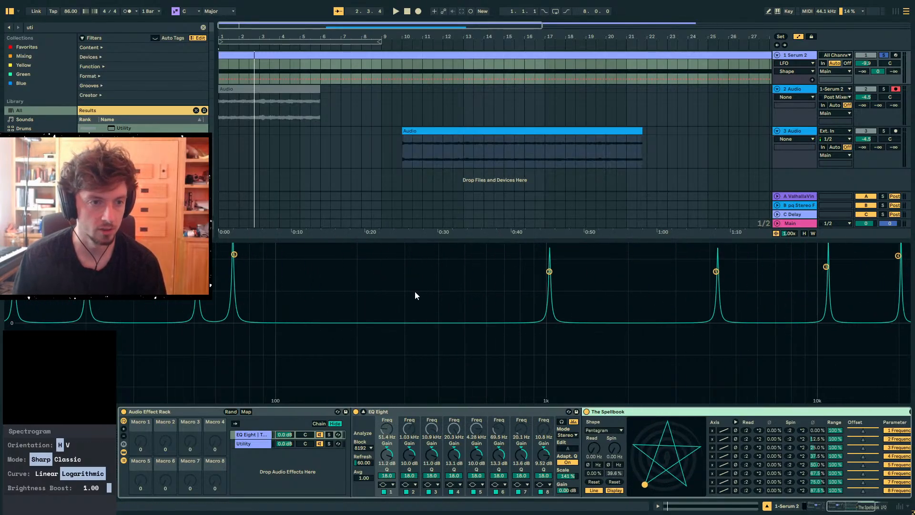
Fold the new rack, unfold the earlier frequency rack of LFOs after Serum 2, and play the track from the start
{"action": "left_click", "coordinate": [184, 412]}
{"action": "key", "text": "Delete"}
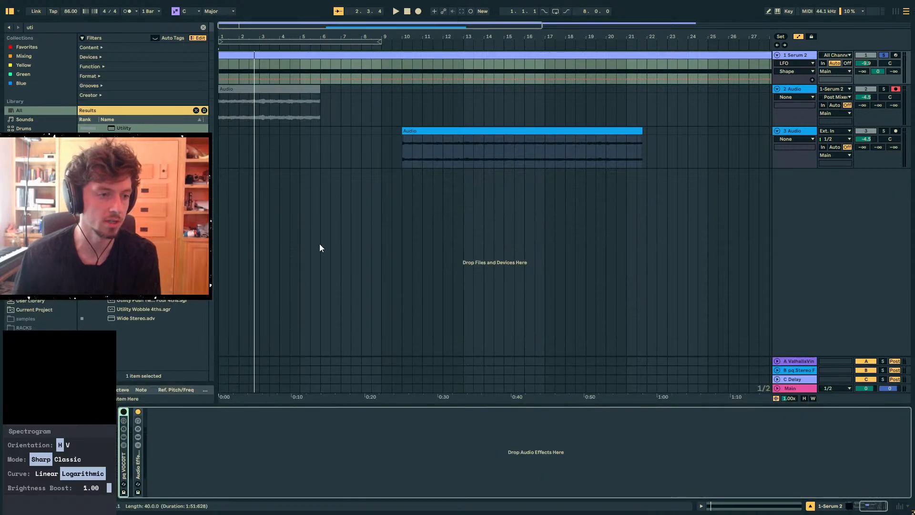
{"action": "key", "text": "ctrl+z"}
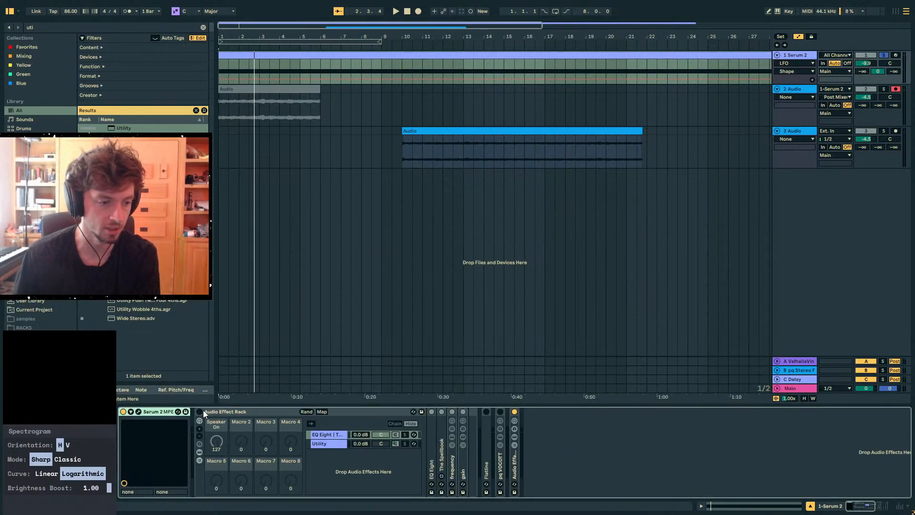
{"action": "double_click", "coordinate": [454, 462]}
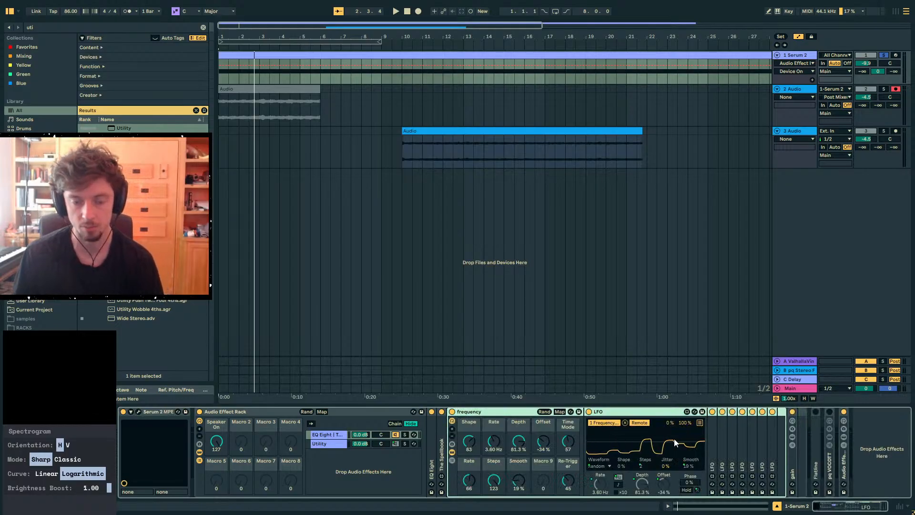
{"action": "left_click", "coordinate": [264, 53]}
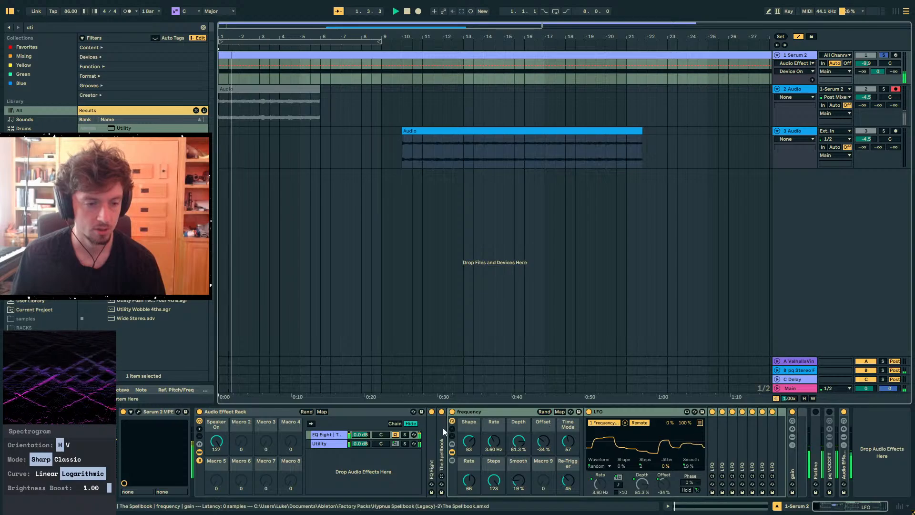
Solo the 3 Audio track and play its recorded clip from bar 10 for comparison
{"action": "left_click", "coordinate": [408, 131]}
{"action": "key", "text": "Up"}
{"action": "left_click", "coordinate": [884, 132]}
{"action": "key", "text": "space"}
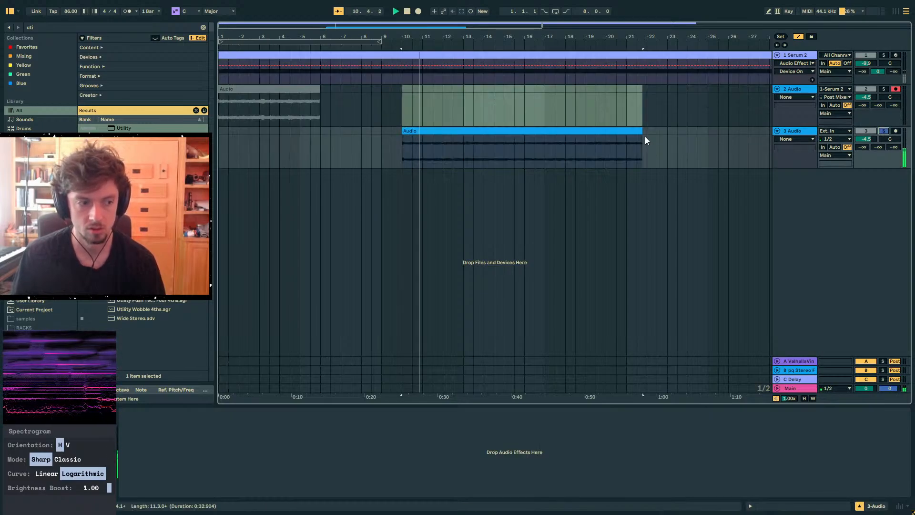
Return the solo to the Serum 2 track, fold its first rack and unfold the new one, and play from bar 10
{"action": "key", "text": "Up"}
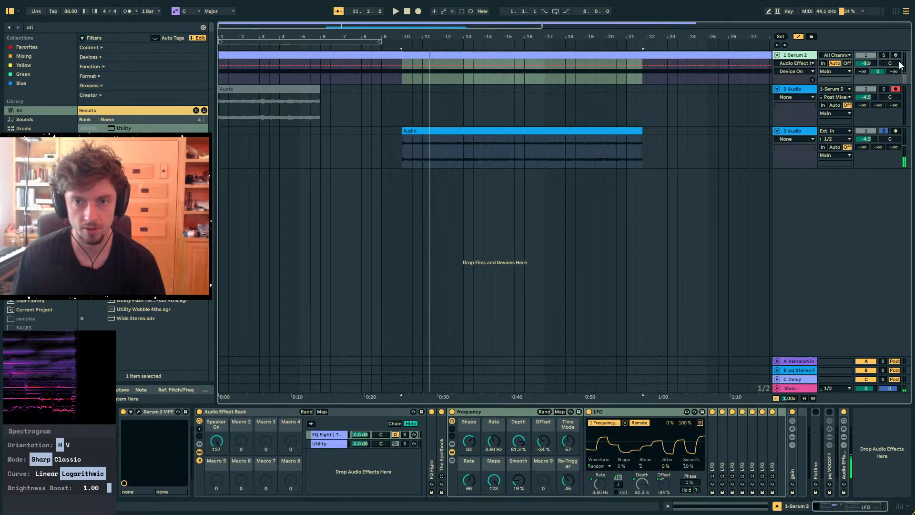
{"action": "left_click", "coordinate": [220, 412]}
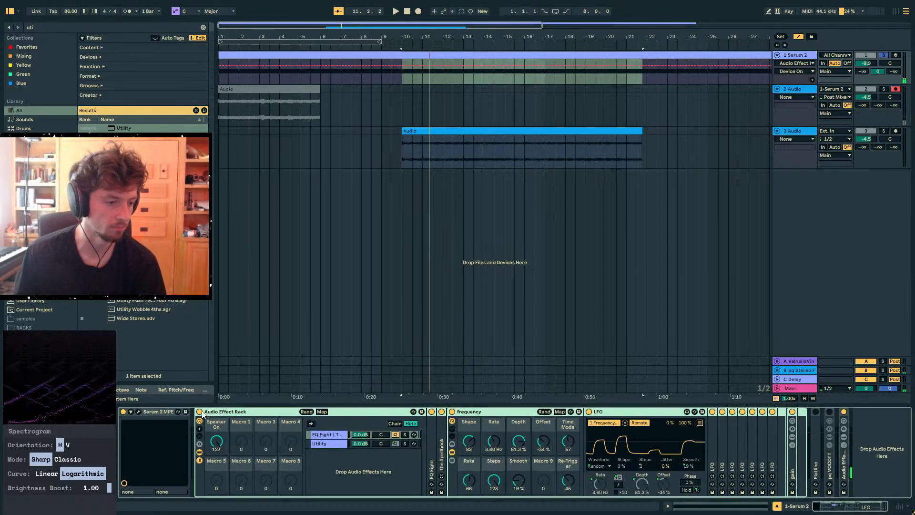
{"action": "double_click", "coordinate": [222, 414]}
{"action": "double_click", "coordinate": [244, 463]}
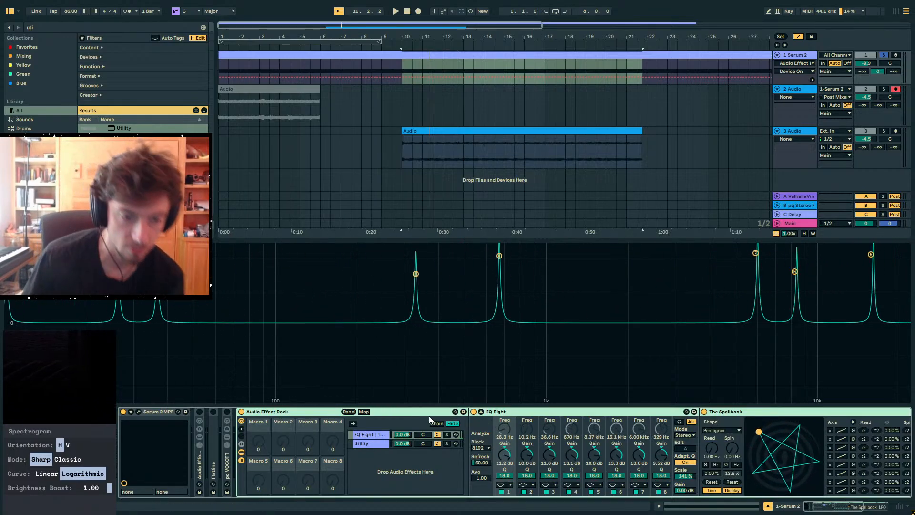
{"action": "key", "text": "space"}
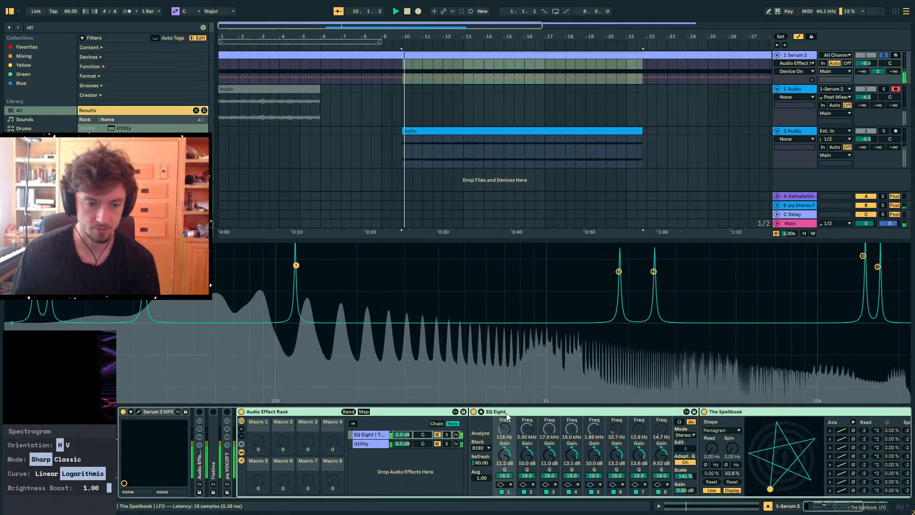
Fold the rack's EQ Eight and set the LFO to 18 steps at a 0.13 Hz rate while auditioning
{"action": "double_click", "coordinate": [506, 413]}
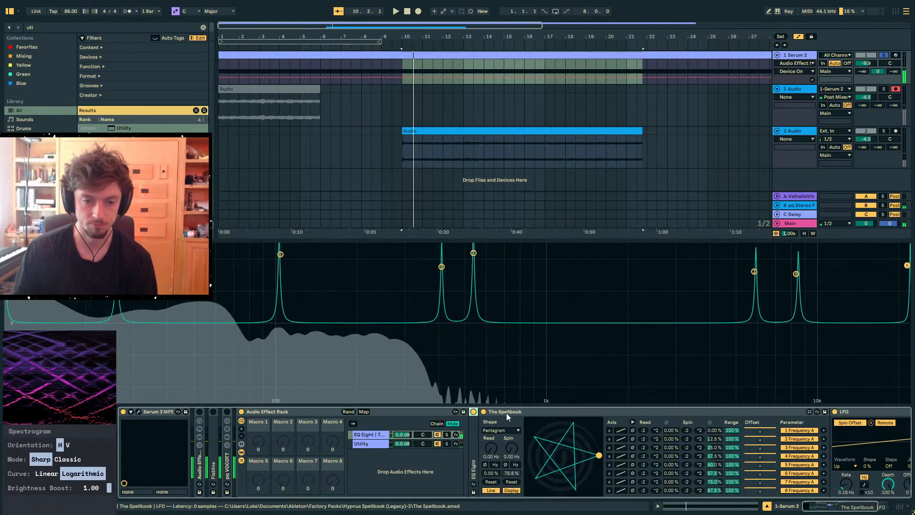
{"action": "left_click", "coordinate": [868, 464]}
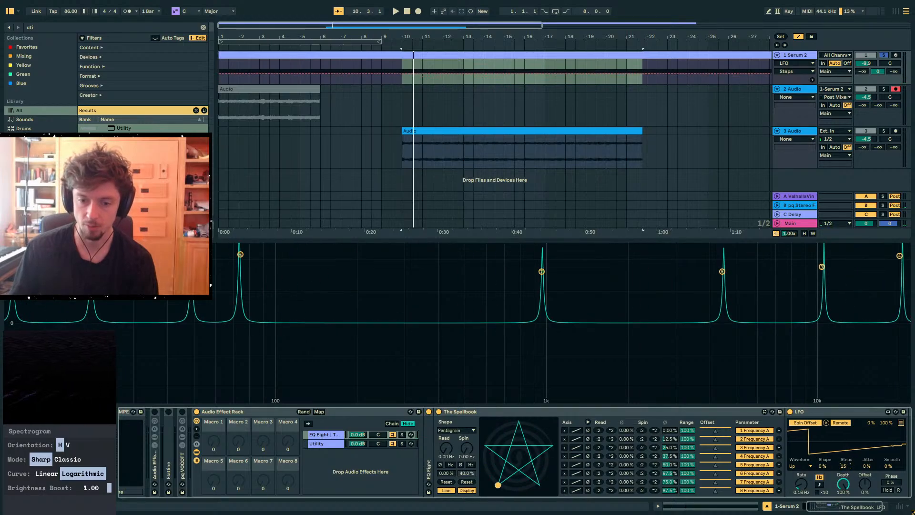
{"action": "key", "text": "space"}
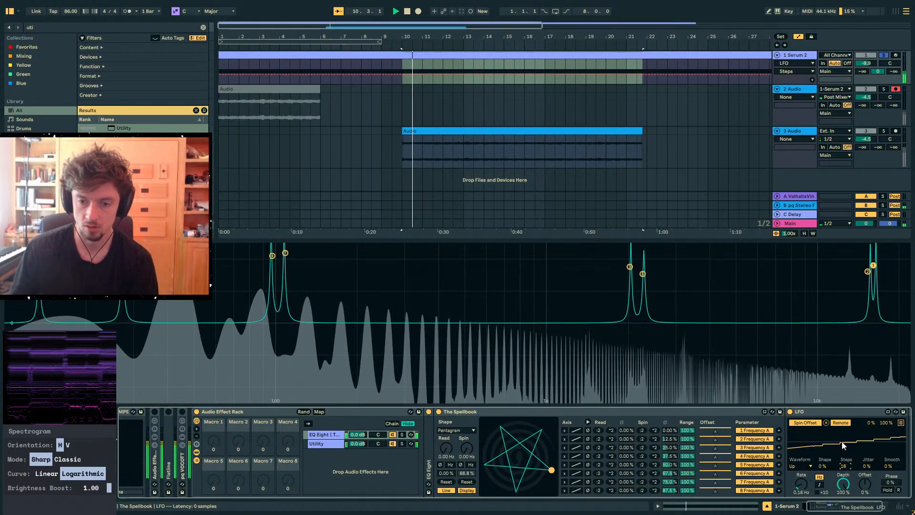
{"action": "left_click_drag", "start_coordinate": [803, 484], "coordinate": [844, 459]}
{"action": "left_click_drag", "start_coordinate": [803, 483], "coordinate": [799, 488]}
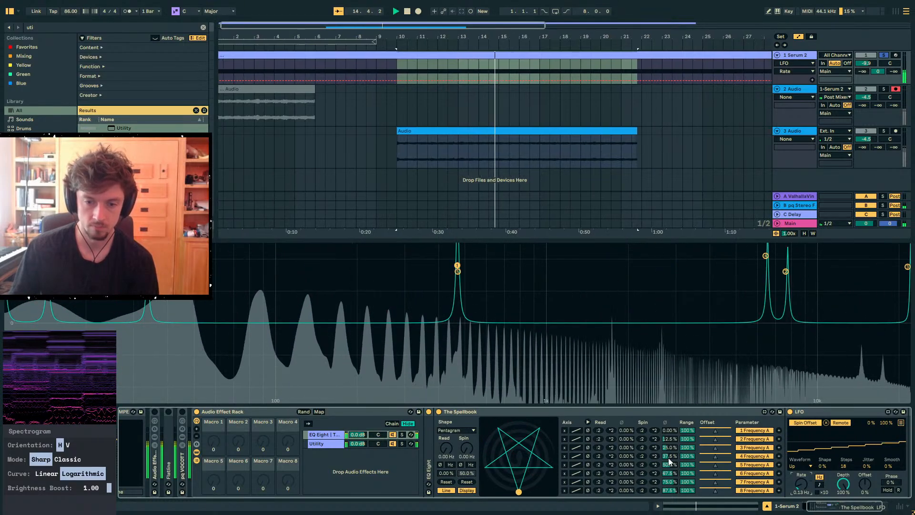
Switch the LFO's waveform to Triangle and audition it from bar 10
{"action": "left_click", "coordinate": [799, 467]}
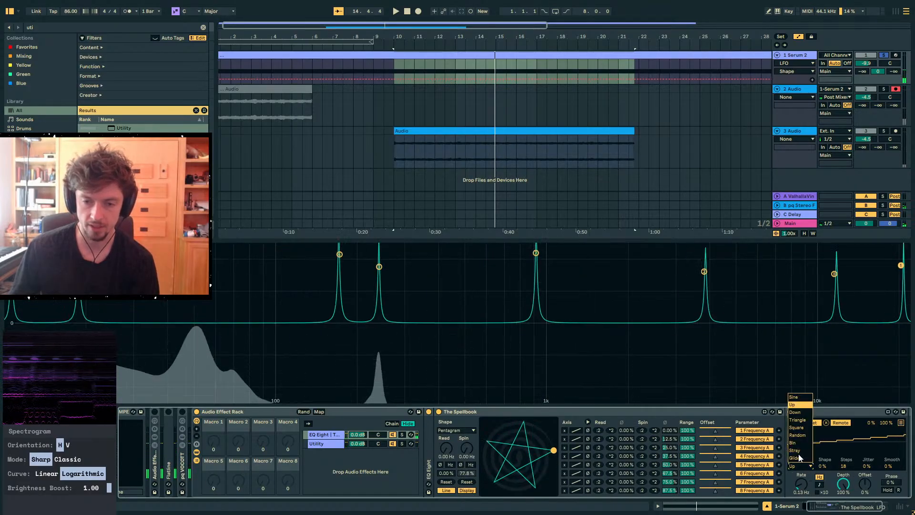
{"action": "left_click", "coordinate": [803, 420]}
{"action": "key", "text": "space"}
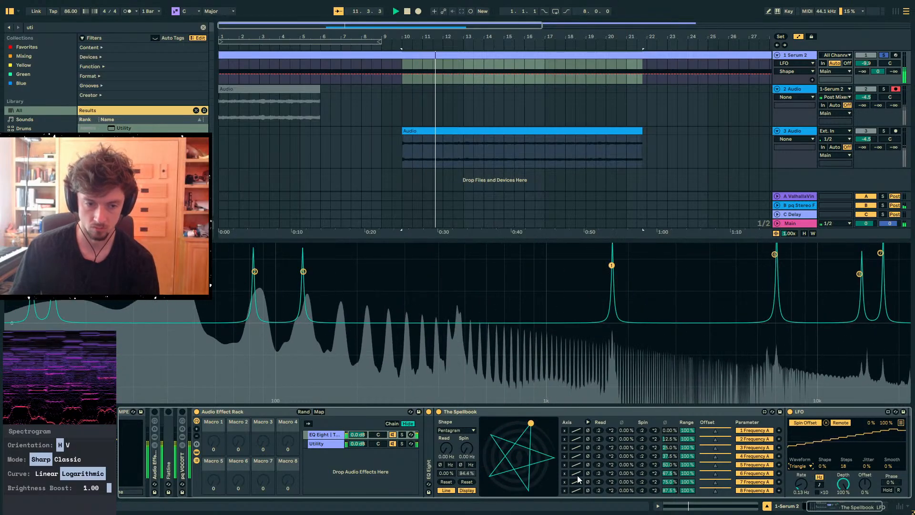
{"action": "key", "text": "space"}
{"action": "key", "text": "space"}
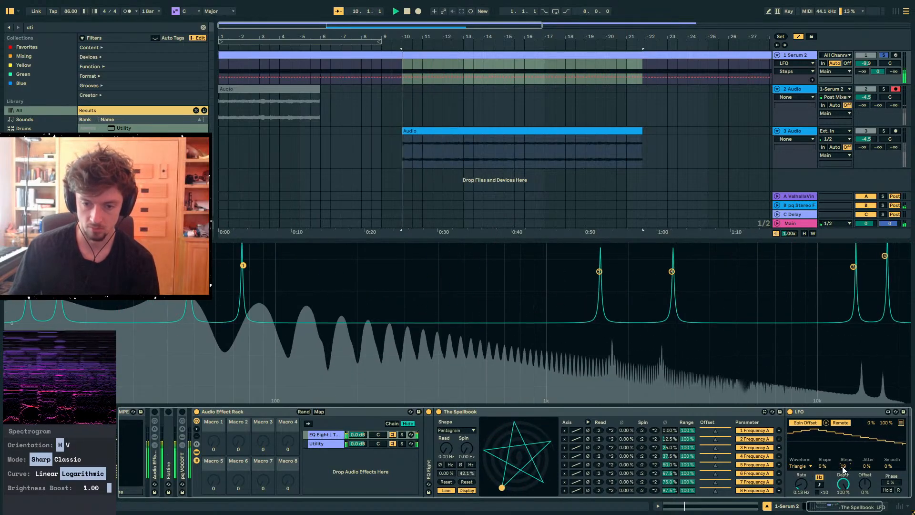
Raise the LFO's steps to 22 and slow its rate to 0.11 Hz during playback
{"action": "left_click", "coordinate": [845, 466]}
{"action": "left_click_drag", "start_coordinate": [845, 466], "coordinate": [846, 459]}
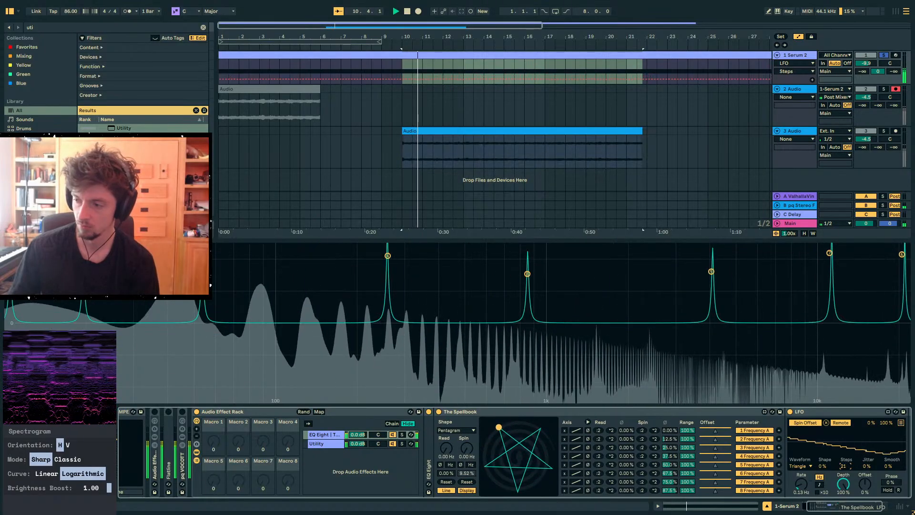
{"action": "mouse_move", "coordinate": [801, 483]}
{"action": "left_mouse_down"}
{"action": "mouse_move", "coordinate": [801, 471]}
{"action": "mouse_move", "coordinate": [801, 495]}
{"action": "left_mouse_up"}
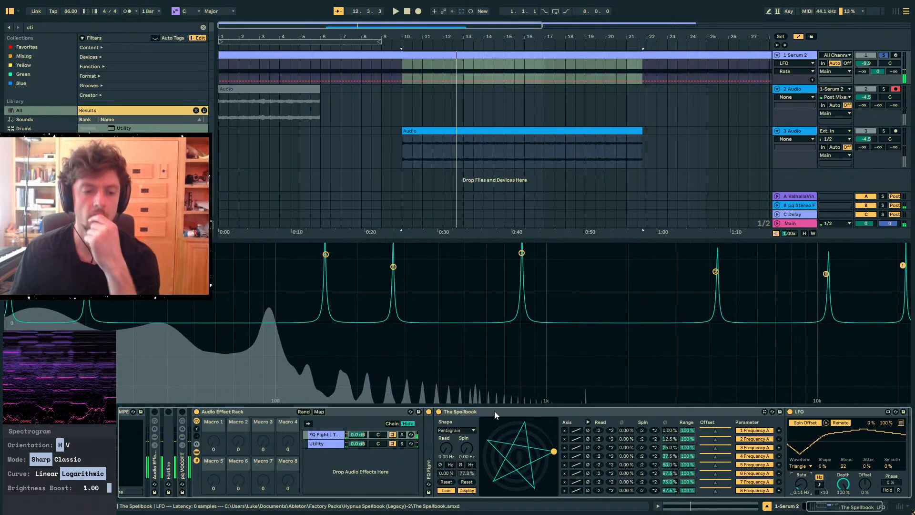
Duplicate The Spellbook and clear all eight frequency mappings from the copy
{"action": "left_click", "coordinate": [495, 412]}
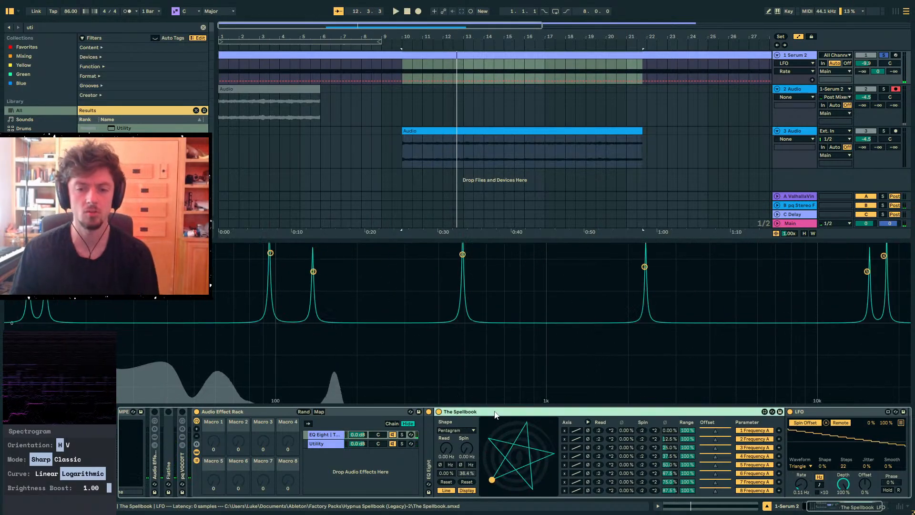
{"action": "key", "text": "ctrl+d"}
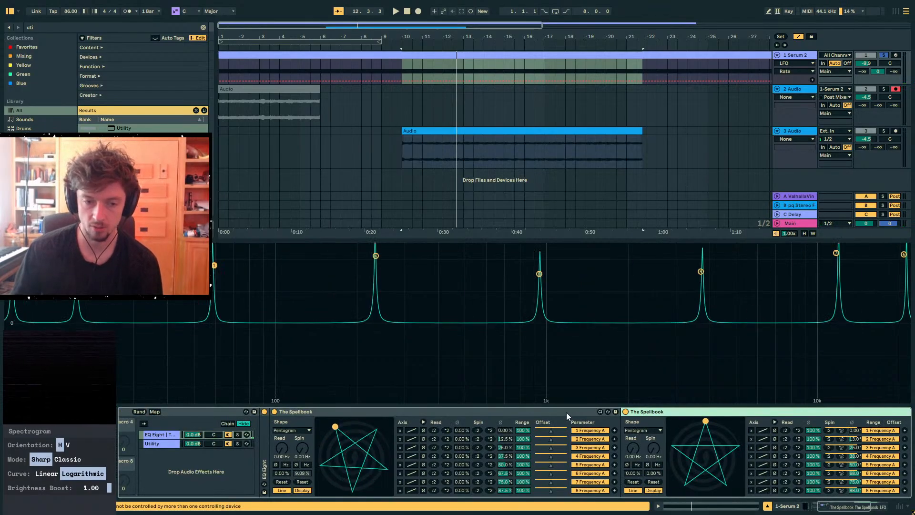
{"action": "key", "text": "Delete"}
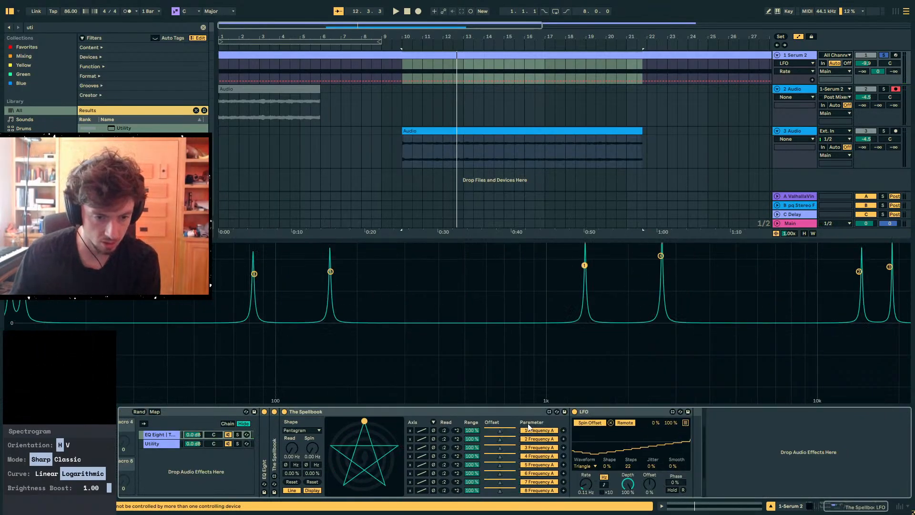
{"action": "left_click", "coordinate": [539, 431]}
{"action": "left_click", "coordinate": [537, 439]}
{"action": "left_click", "coordinate": [535, 447]}
{"action": "left_click", "coordinate": [534, 465]}
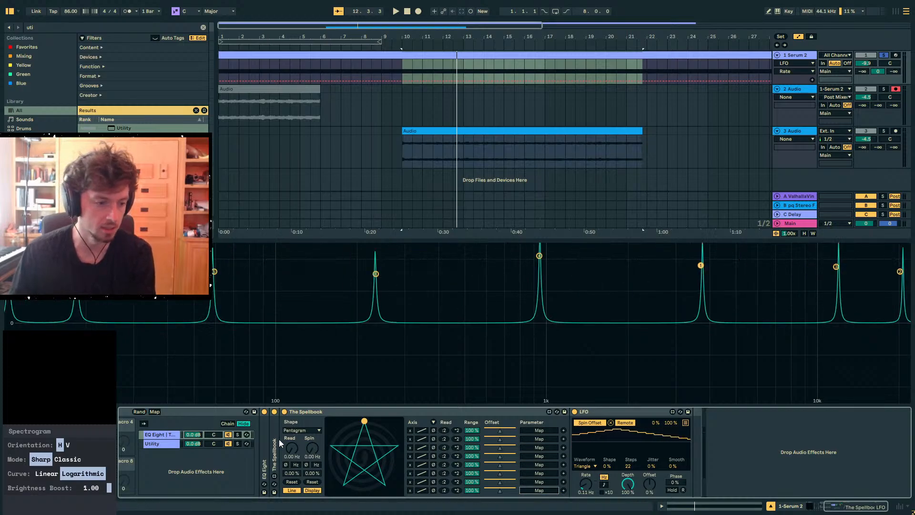
Unfold EQ Eight and map the duplicated Spellbook's eight outputs to the gains of bands 1 to 8
{"action": "double_click", "coordinate": [263, 432]}
{"action": "left_click", "coordinate": [769, 431]}
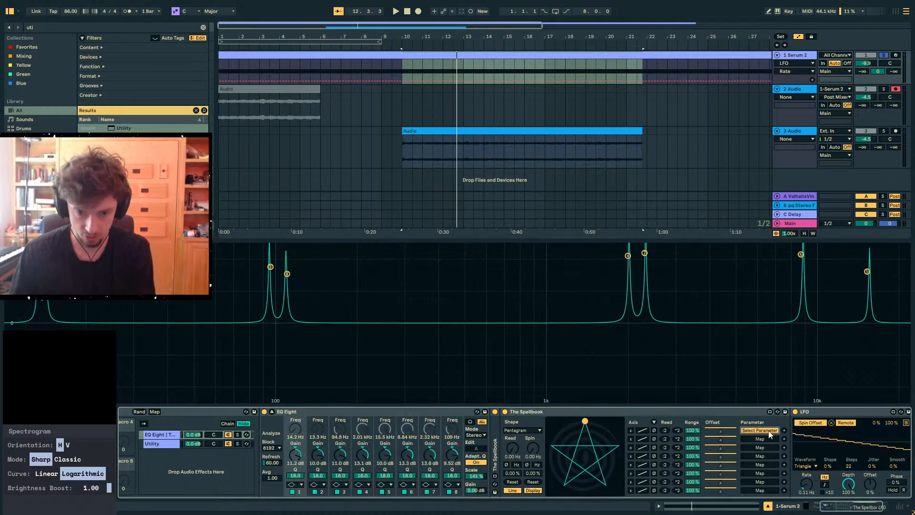
{"action": "left_click", "coordinate": [320, 454]}
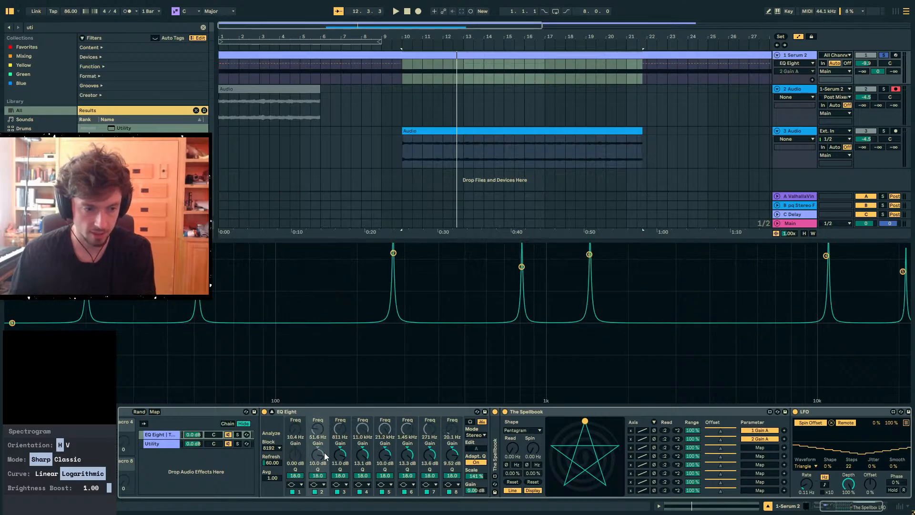
{"action": "left_click", "coordinate": [340, 455]}
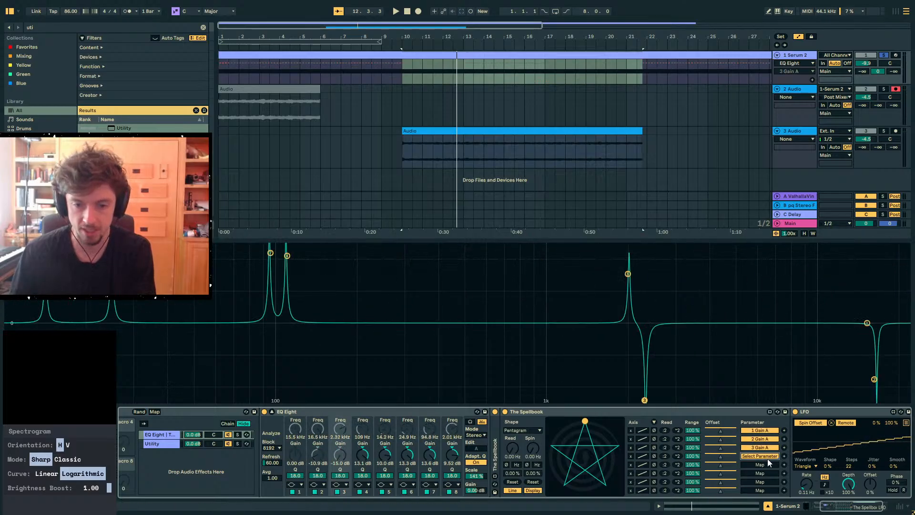
{"action": "left_click", "coordinate": [368, 459]}
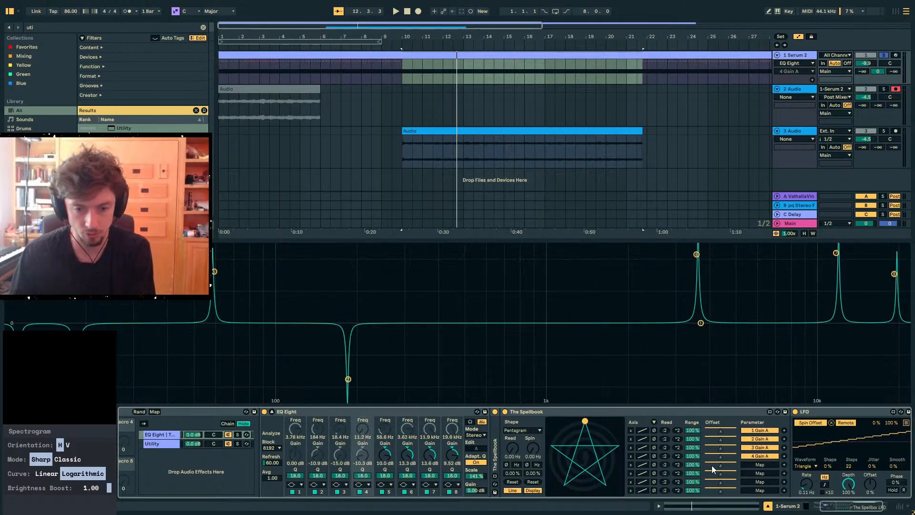
{"action": "left_click", "coordinate": [384, 456]}
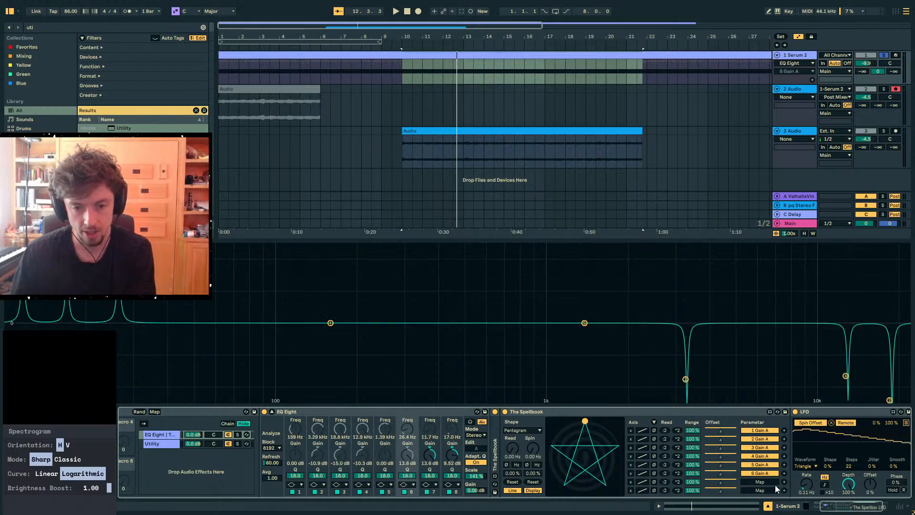
{"action": "left_click", "coordinate": [454, 450]}
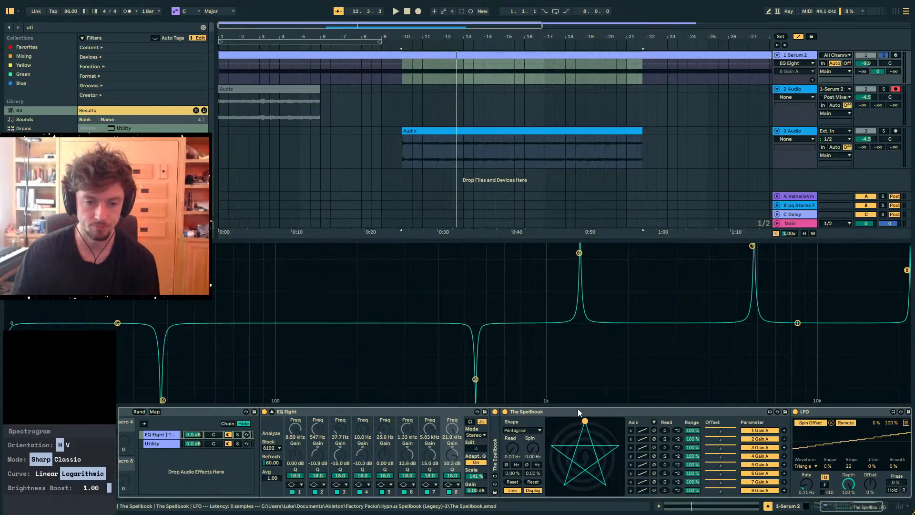
Duplicate the LFO after the second Spellbook and start playback to audition it
{"action": "left_click", "coordinate": [832, 415]}
{"action": "key", "text": "ctrl+d"}
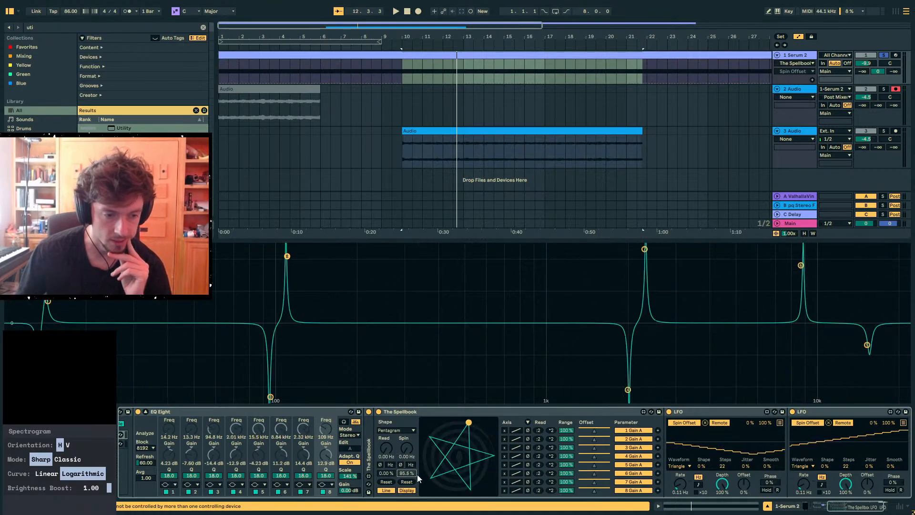
{"action": "key", "text": "space"}
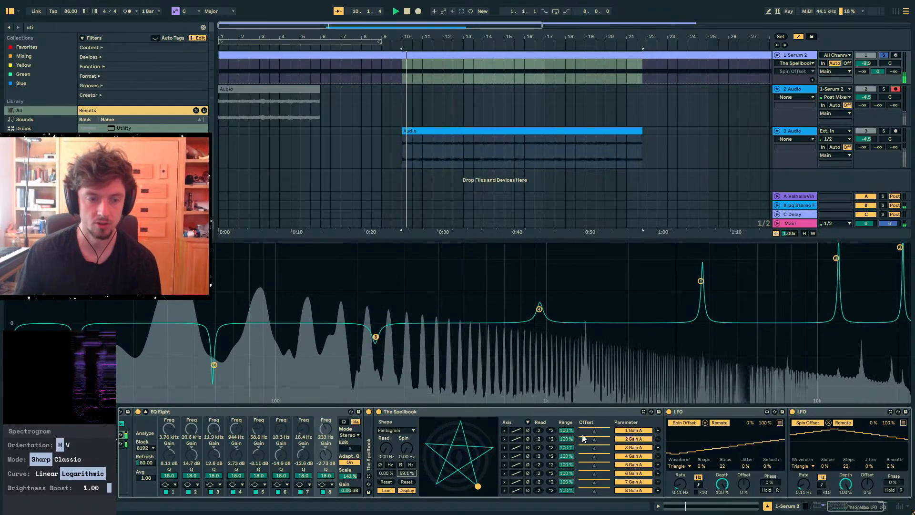
Switch Steps off on both LFOs and set the second LFO's waveform to Down
{"action": "left_click_drag", "start_coordinate": [724, 466], "coordinate": [724, 491]}
{"action": "left_click_drag", "start_coordinate": [847, 465], "coordinate": [847, 491]}
{"action": "key", "text": "space"}
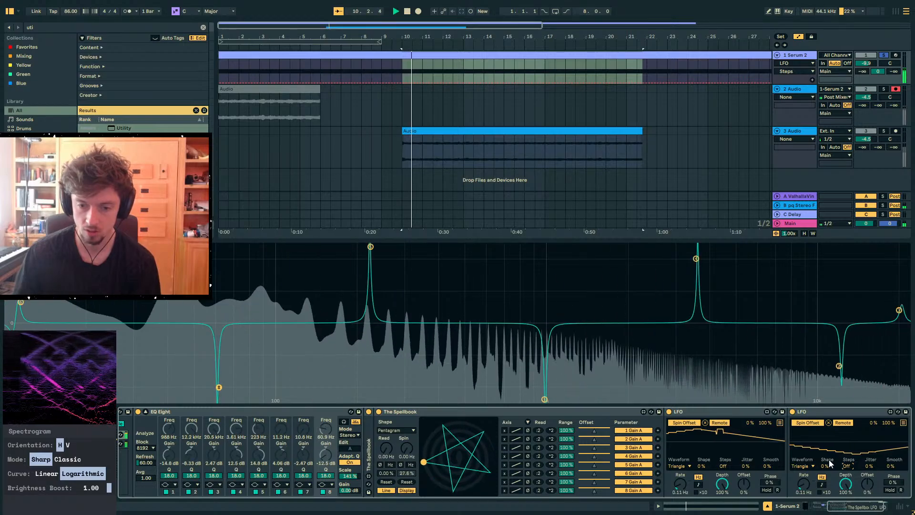
{"action": "left_click", "coordinate": [804, 465]}
{"action": "left_click", "coordinate": [807, 431]}
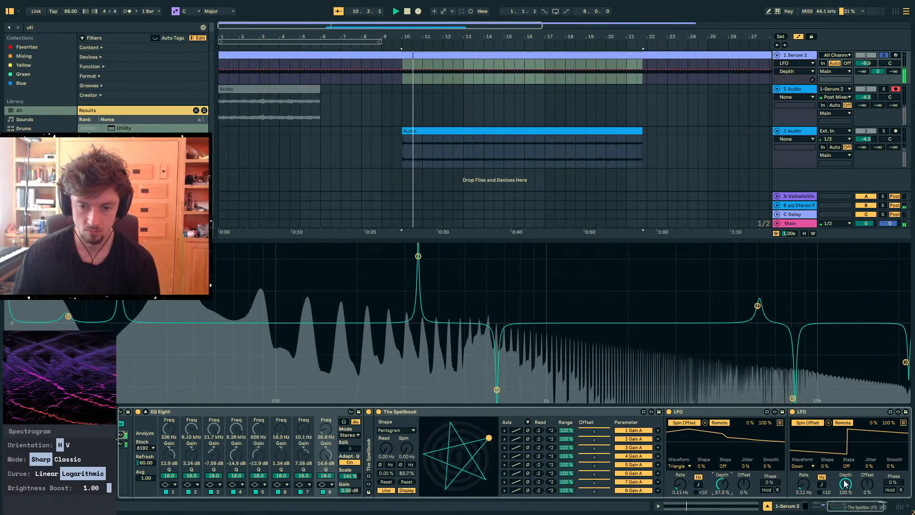
Try lower Depth amounts on the two LFOs during playback, then restore Depth to 100%
{"action": "left_click_drag", "start_coordinate": [845, 484], "coordinate": [845, 512]}
{"action": "key", "text": "ctrl+z"}
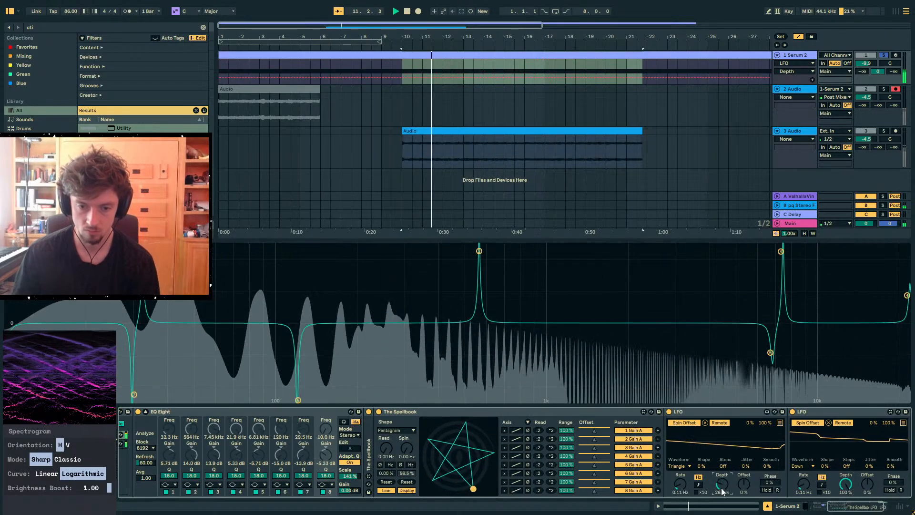
{"action": "left_click", "coordinate": [727, 480]}
{"action": "key", "text": "space"}
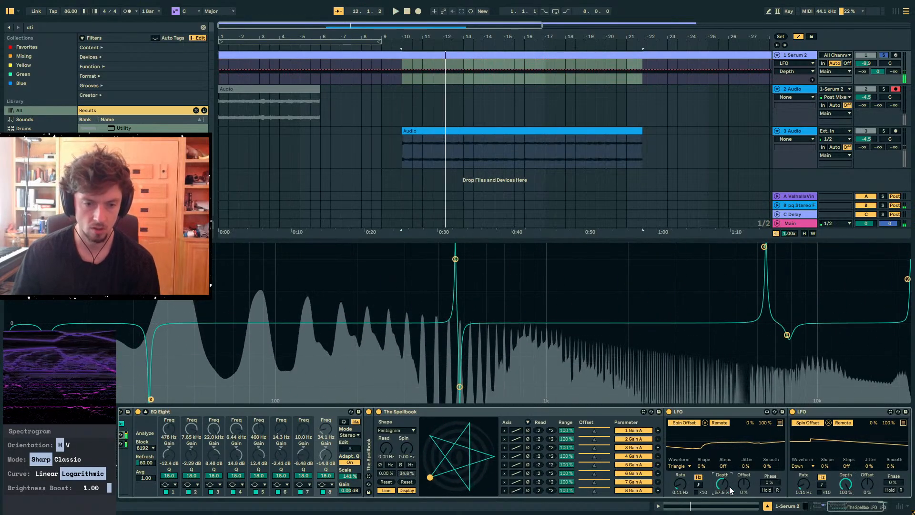
{"action": "double_click", "coordinate": [725, 484]}
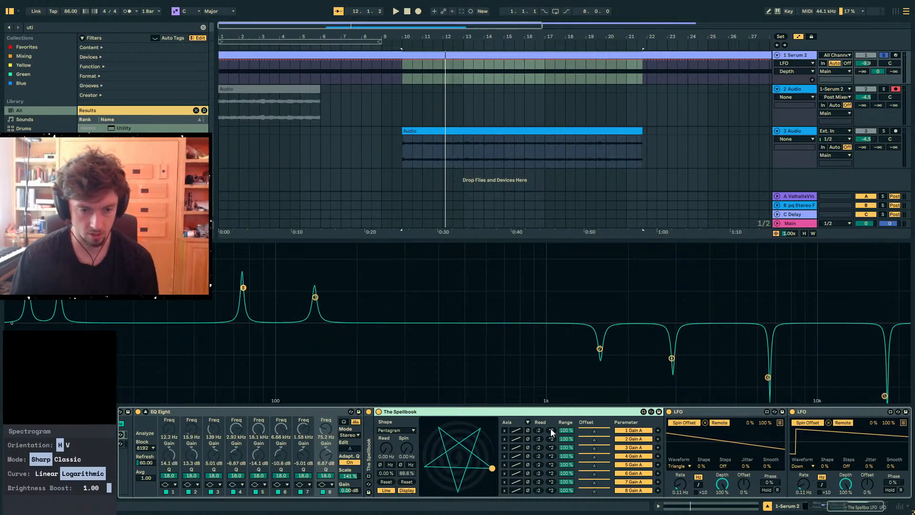
Group the gain-modulating Spellbook into an Audio Effect Rack and map its Range 1 to Macro 2
{"action": "key", "text": "ctrl+g"}
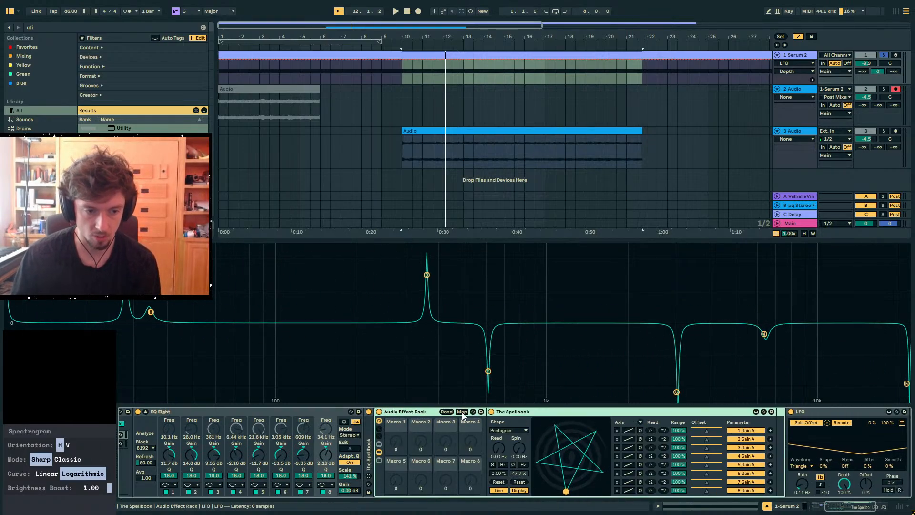
{"action": "left_click", "coordinate": [462, 412]}
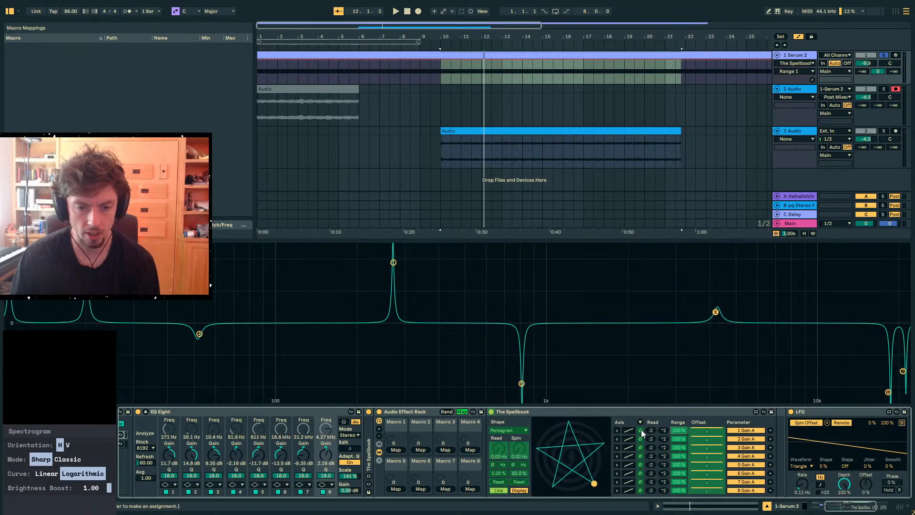
{"action": "left_click", "coordinate": [421, 449]}
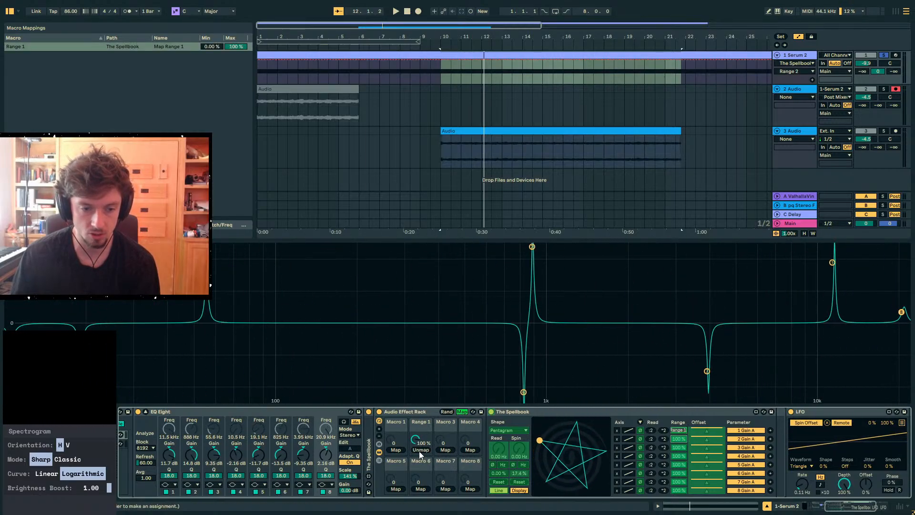
Map Ranges 2 to 8 of the grouped Spellbook to Macro 2 as well
{"action": "left_click", "coordinate": [679, 439]}
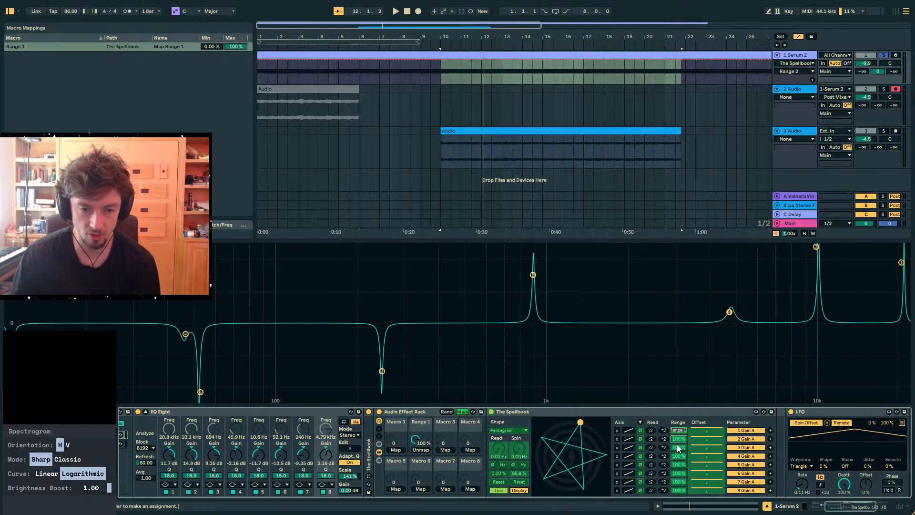
{"action": "left_click", "coordinate": [421, 450]}
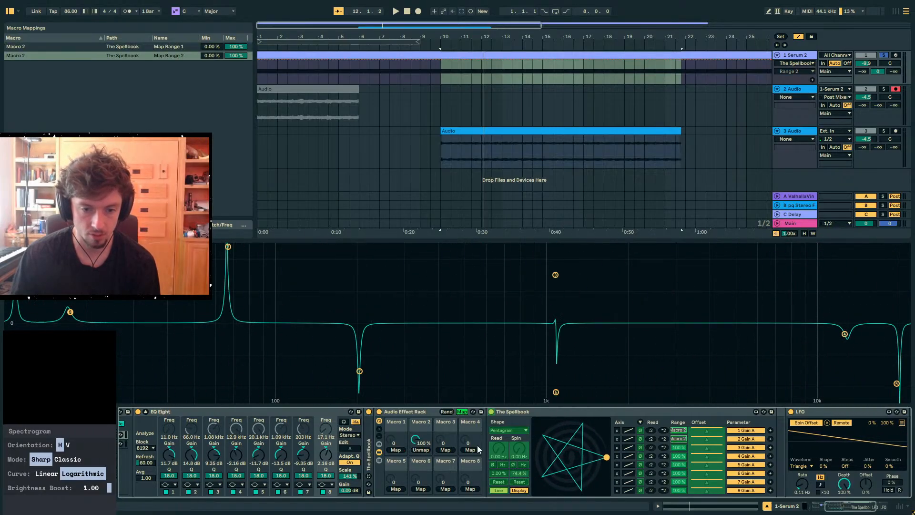
{"action": "left_click", "coordinate": [678, 447]}
{"action": "left_click", "coordinate": [421, 449]}
{"action": "left_click", "coordinate": [678, 456]}
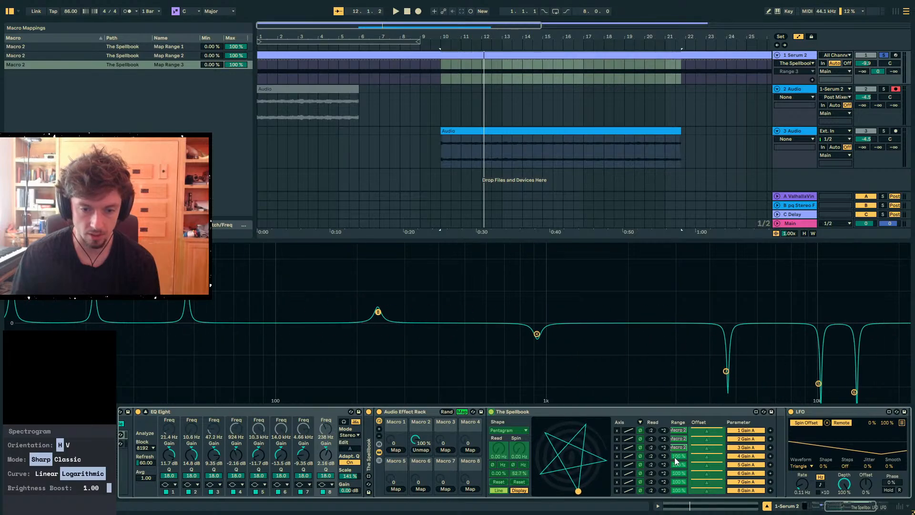
{"action": "left_click", "coordinate": [422, 450]}
{"action": "left_click", "coordinate": [679, 464]}
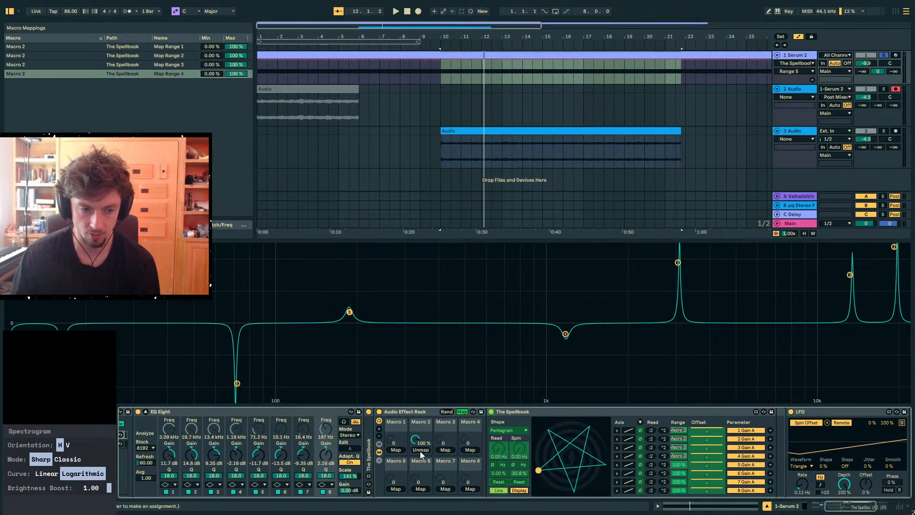
{"action": "left_click", "coordinate": [420, 450]}
{"action": "left_click", "coordinate": [424, 451]}
{"action": "left_click", "coordinate": [678, 482]}
{"action": "left_click", "coordinate": [422, 450]}
{"action": "left_click", "coordinate": [679, 490]}
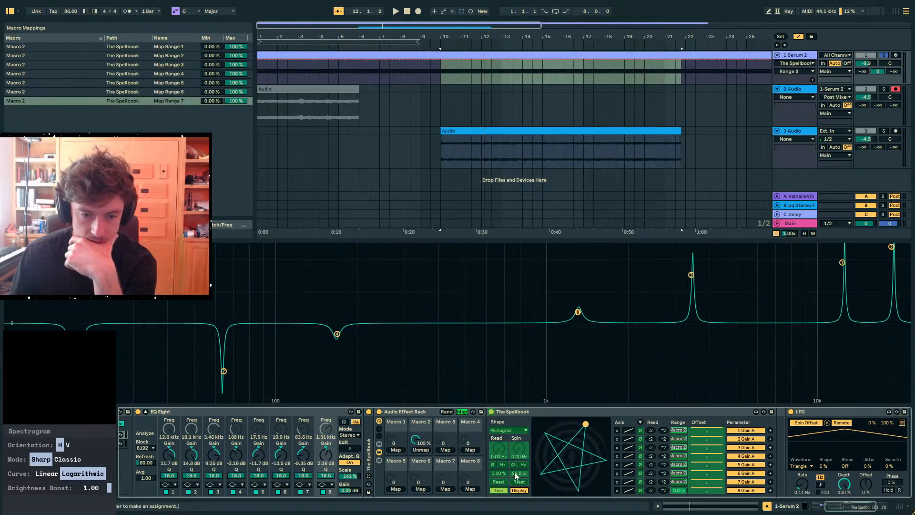
{"action": "left_click", "coordinate": [421, 450]}
{"action": "left_click_drag", "start_coordinate": [416, 439], "coordinate": [416, 384]}
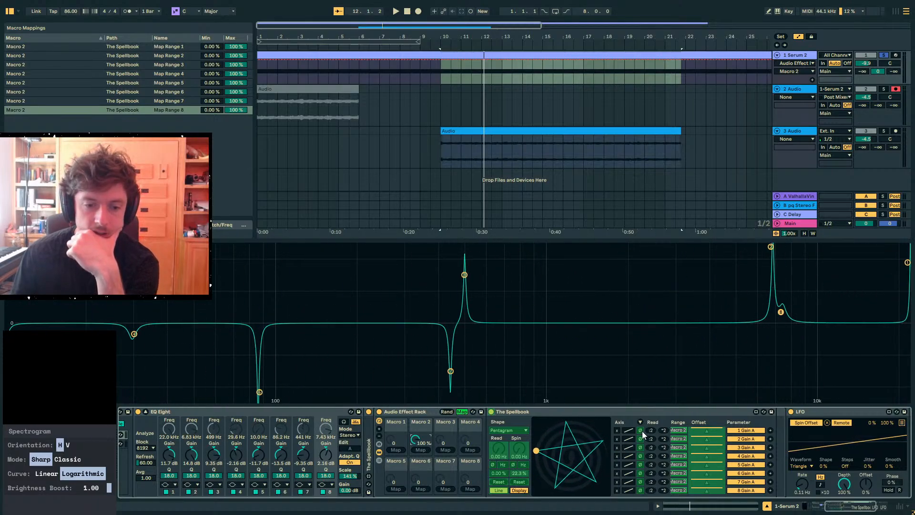
Map all eight Offset sliders of the grouped Spellbook to Macro 1
{"action": "left_click", "coordinate": [715, 431]}
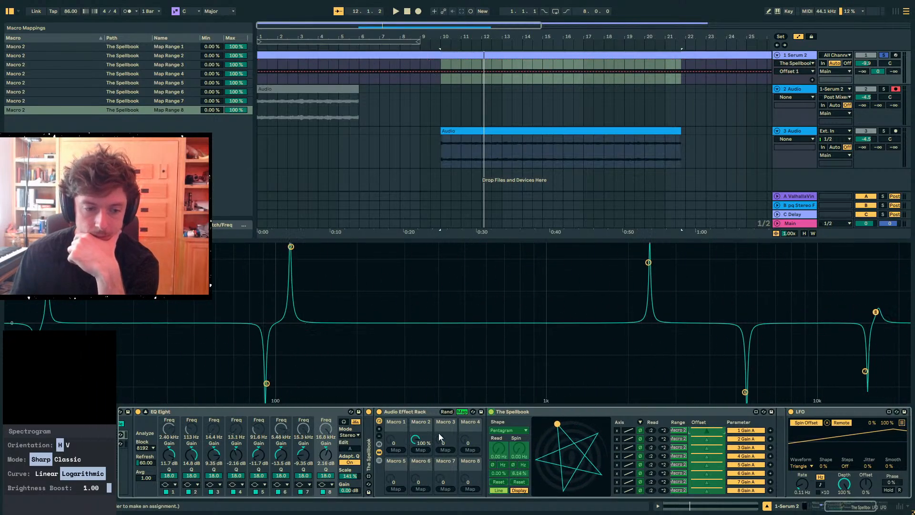
{"action": "left_click", "coordinate": [462, 412]}
{"action": "left_click", "coordinate": [462, 412]}
{"action": "left_click", "coordinate": [396, 449]}
{"action": "left_click", "coordinate": [715, 431]}
{"action": "left_click", "coordinate": [702, 440]}
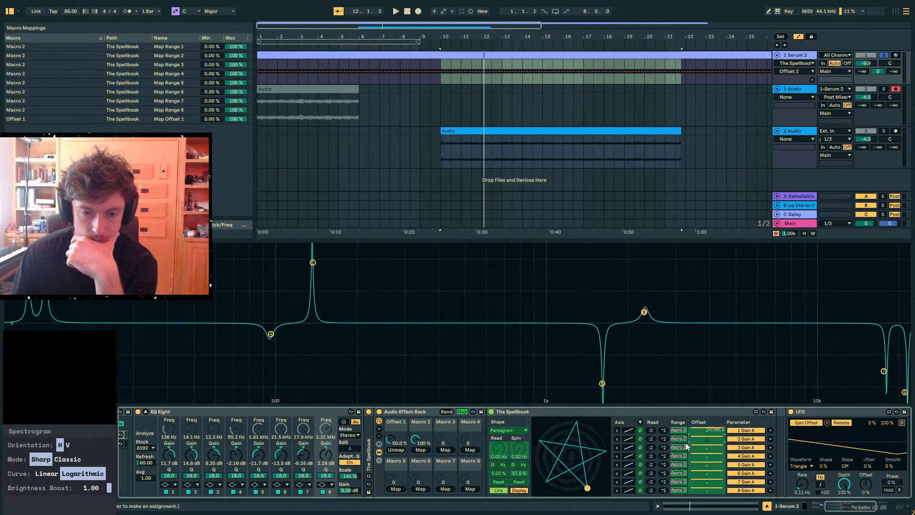
{"action": "left_click", "coordinate": [396, 451]}
{"action": "left_click", "coordinate": [700, 448]}
{"action": "left_click", "coordinate": [400, 450]}
{"action": "left_click", "coordinate": [707, 457]}
{"action": "left_click", "coordinate": [398, 450]}
{"action": "left_click", "coordinate": [704, 465]}
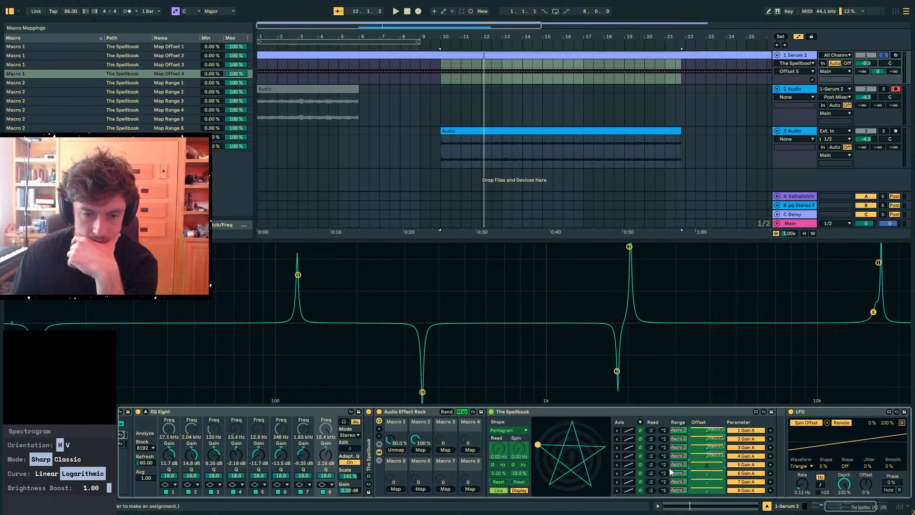
{"action": "left_click", "coordinate": [399, 451]}
{"action": "left_click", "coordinate": [701, 473]}
{"action": "left_click", "coordinate": [398, 450]}
{"action": "left_click", "coordinate": [706, 482]}
{"action": "left_click", "coordinate": [398, 450]}
{"action": "left_click", "coordinate": [706, 490]}
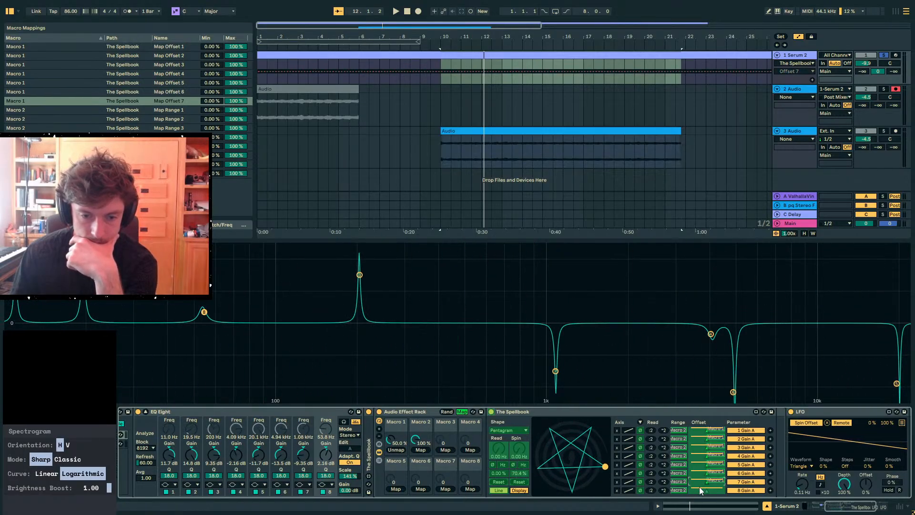
{"action": "left_click", "coordinate": [399, 451]}
Map all eight Invert switches of the grouped Spellbook to Macro 3
{"action": "left_click", "coordinate": [641, 430]}
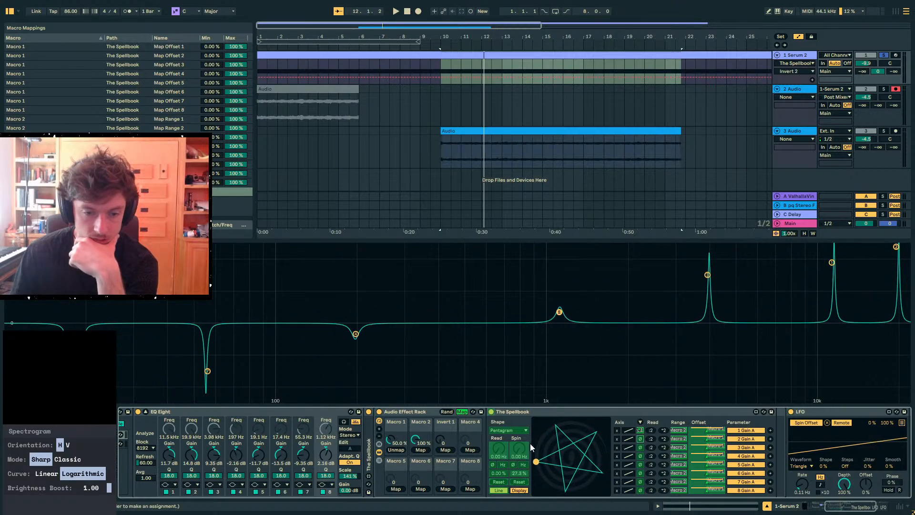
{"action": "left_click", "coordinate": [641, 439]}
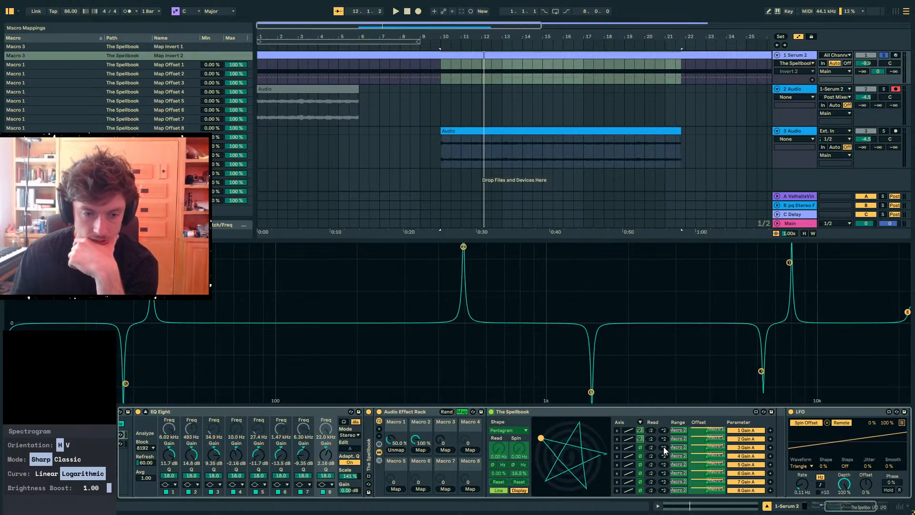
{"action": "left_click", "coordinate": [448, 451]}
{"action": "left_click", "coordinate": [640, 456]}
{"action": "left_click", "coordinate": [447, 451]}
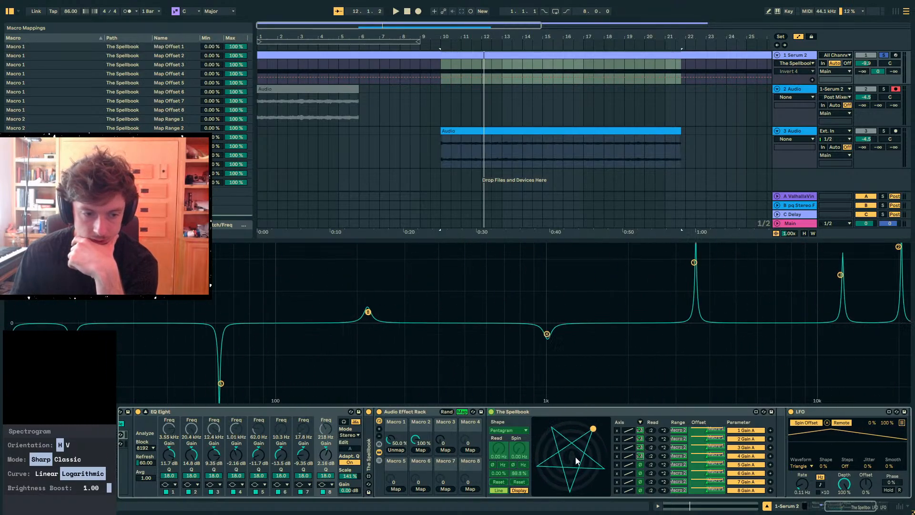
{"action": "left_click", "coordinate": [639, 464]}
{"action": "left_click", "coordinate": [448, 451]}
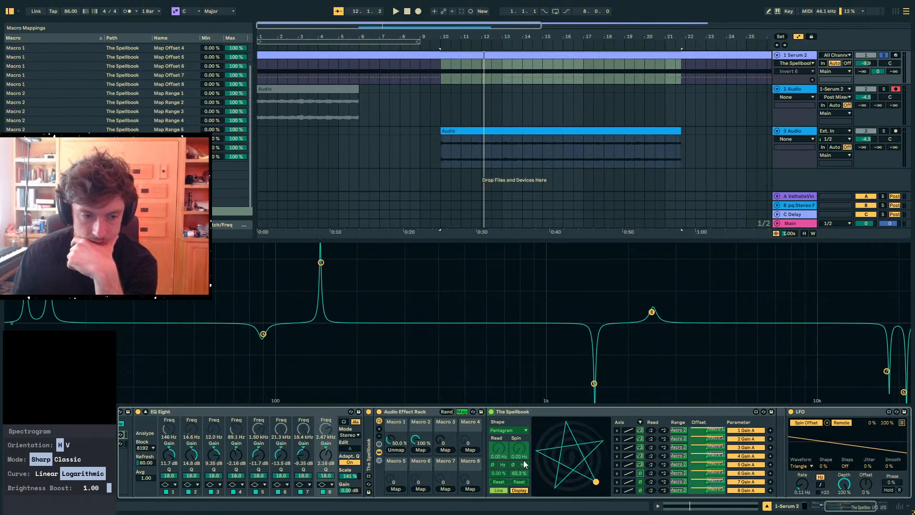
{"action": "left_click", "coordinate": [444, 451]}
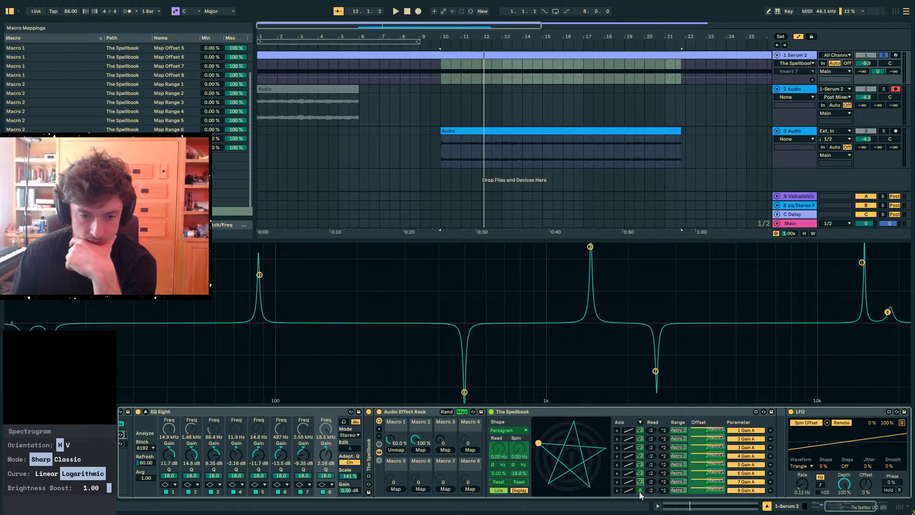
{"action": "left_click", "coordinate": [640, 491]}
{"action": "left_click", "coordinate": [454, 449]}
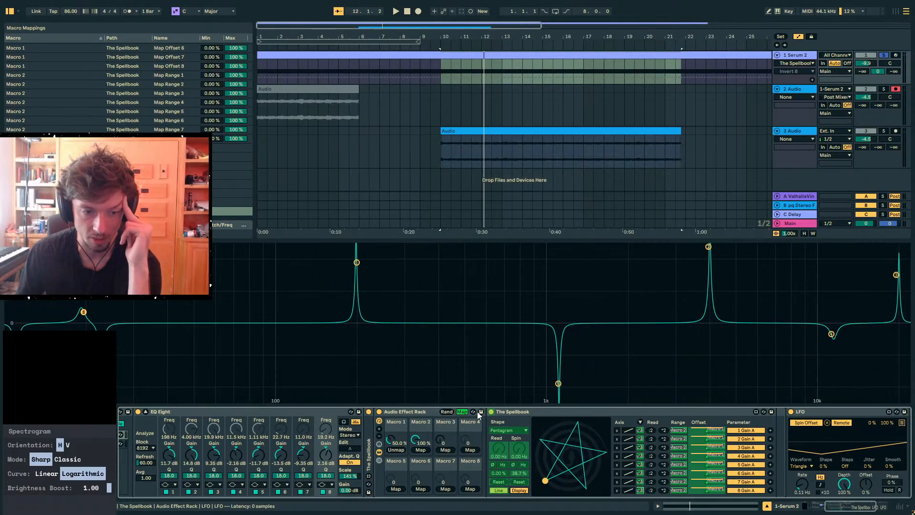
Leave macro mapping and clear the eight gain assignments from the grouped Spellbook
{"action": "left_click", "coordinate": [462, 412]}
{"action": "left_click", "coordinate": [746, 430]}
{"action": "left_click", "coordinate": [746, 439]}
{"action": "left_click", "coordinate": [743, 448]}
{"action": "left_click", "coordinate": [743, 456]}
{"action": "left_click", "coordinate": [744, 465]}
{"action": "left_click", "coordinate": [743, 473]}
{"action": "left_click", "coordinate": [743, 482]}
{"action": "left_click", "coordinate": [744, 491]}
Turn off the Triangle LFO and move the Down LFO into the Audio Effect Rack after The Spellbook
{"action": "left_click", "coordinate": [814, 412]}
{"action": "key", "text": "Right"}
{"action": "left_click", "coordinate": [669, 411]}
{"action": "left_click_drag", "start_coordinate": [813, 412], "coordinate": [657, 424]}
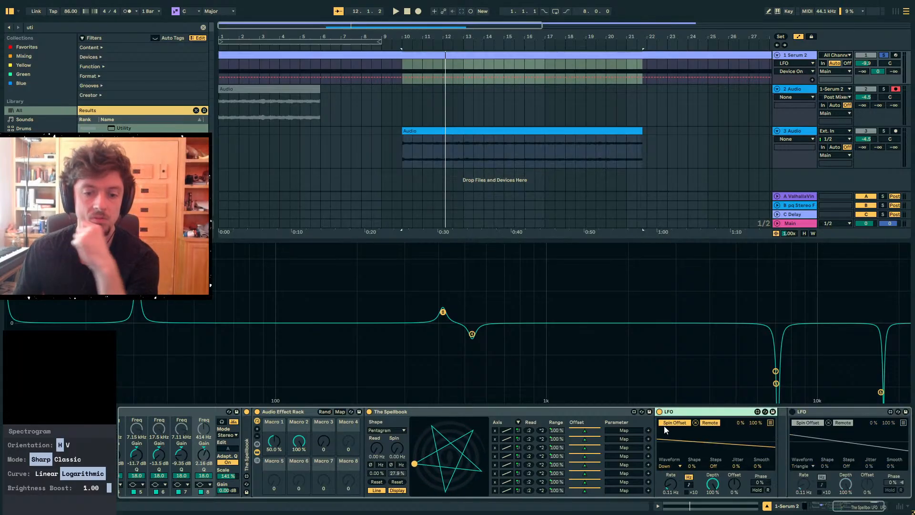
Map the Down LFO's Rate to Macro 5 and its Depth to Macro 6
{"action": "left_click", "coordinate": [340, 412]}
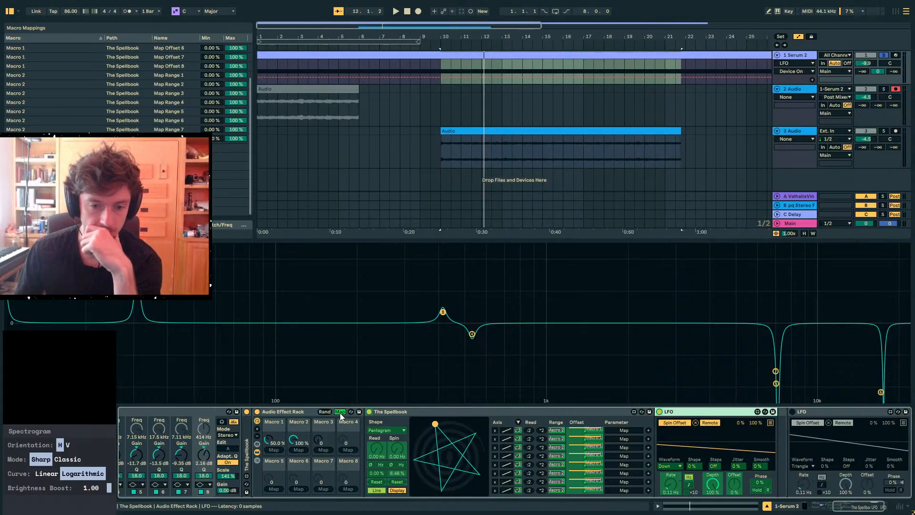
{"action": "left_click", "coordinate": [274, 490]}
{"action": "left_click", "coordinate": [715, 483]}
{"action": "left_click", "coordinate": [306, 488]}
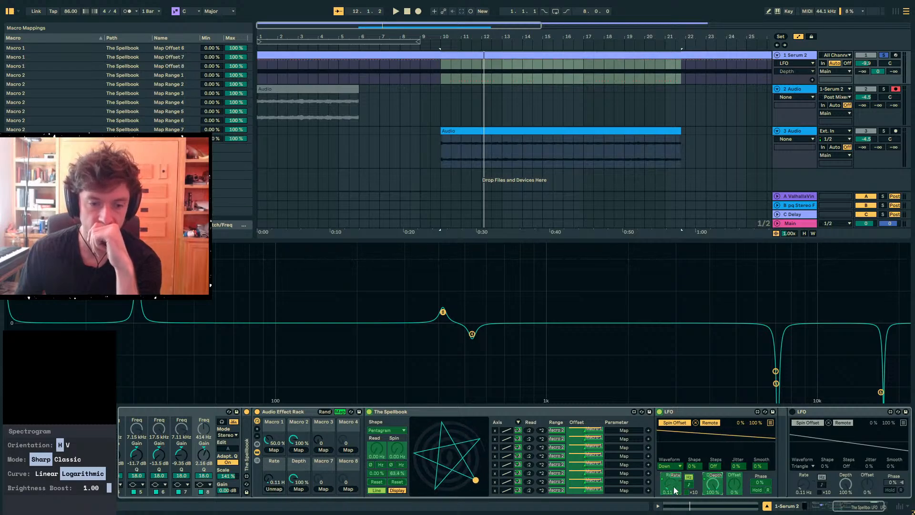
Map the Down LFO's Offset to Macro 7 and its waveform selection to Macro 8 of the Audio Effect Rack
{"action": "left_click", "coordinate": [734, 488]}
{"action": "left_click", "coordinate": [322, 489]}
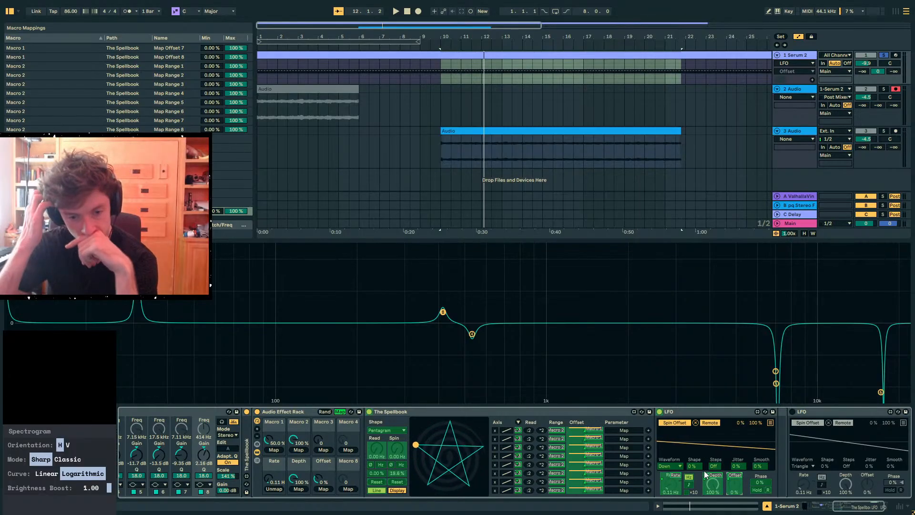
{"action": "left_click", "coordinate": [674, 467]}
{"action": "left_click", "coordinate": [348, 489]}
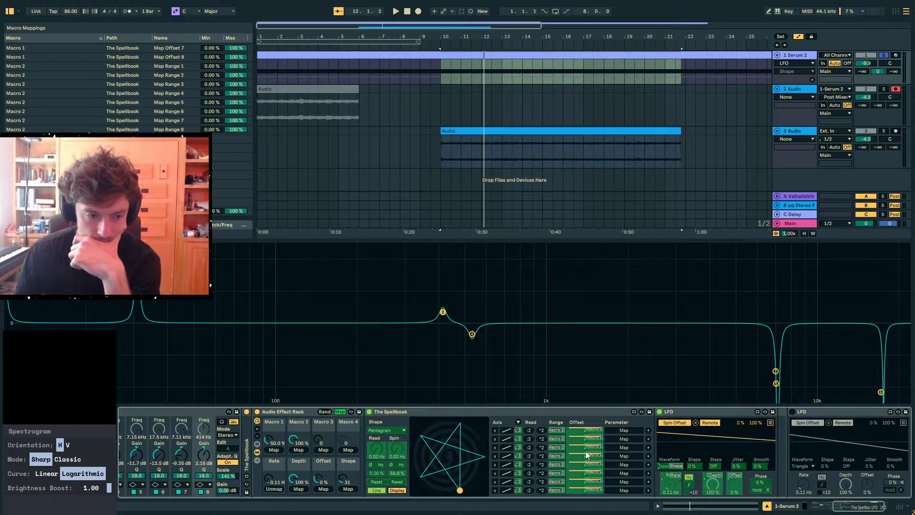
Map the rack's Spellbook Read Offset to Macro 4 and leave macro mapping
{"action": "left_click", "coordinate": [379, 474]}
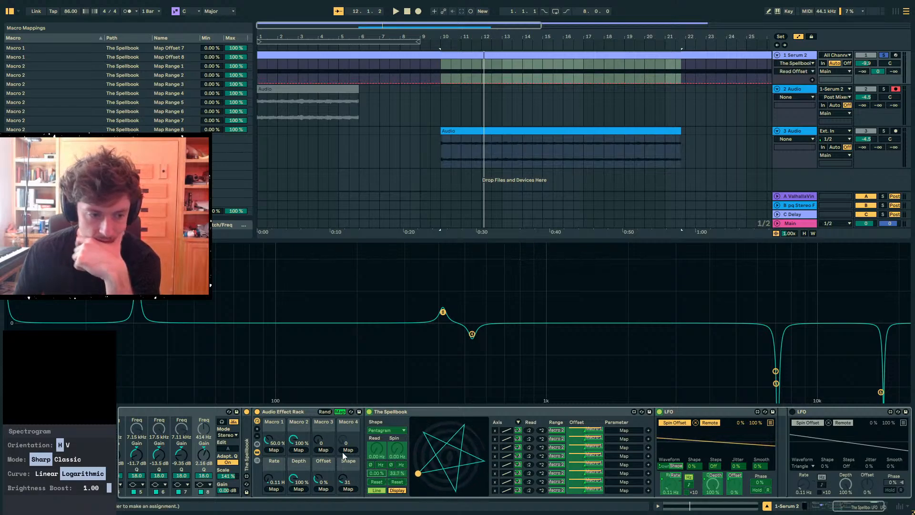
{"action": "left_click", "coordinate": [347, 451]}
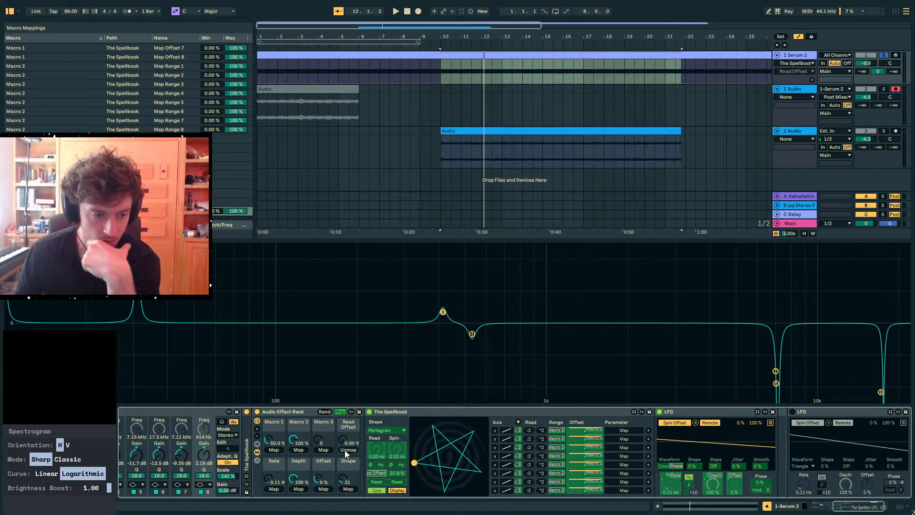
{"action": "left_click", "coordinate": [337, 414]}
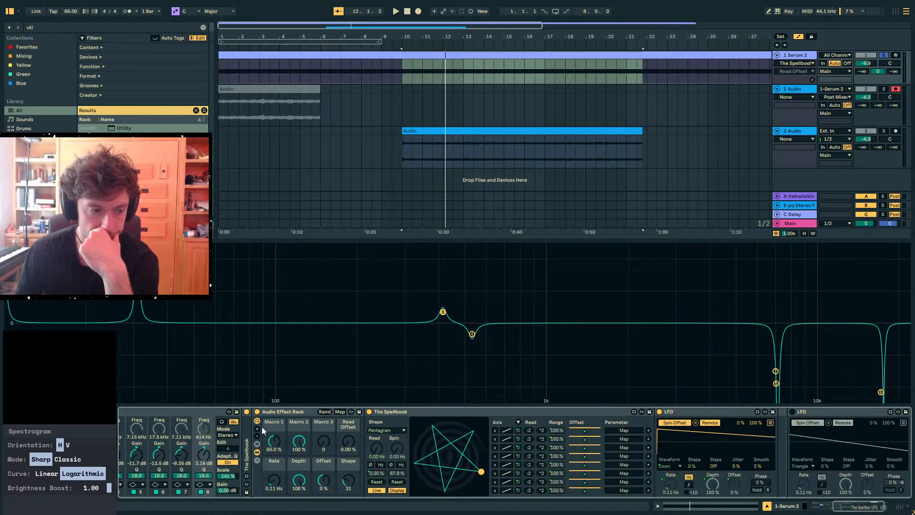
Extend the Audio Effect Rack to 16 macros
{"action": "left_click", "coordinate": [258, 429]}
{"action": "left_click", "coordinate": [258, 428]}
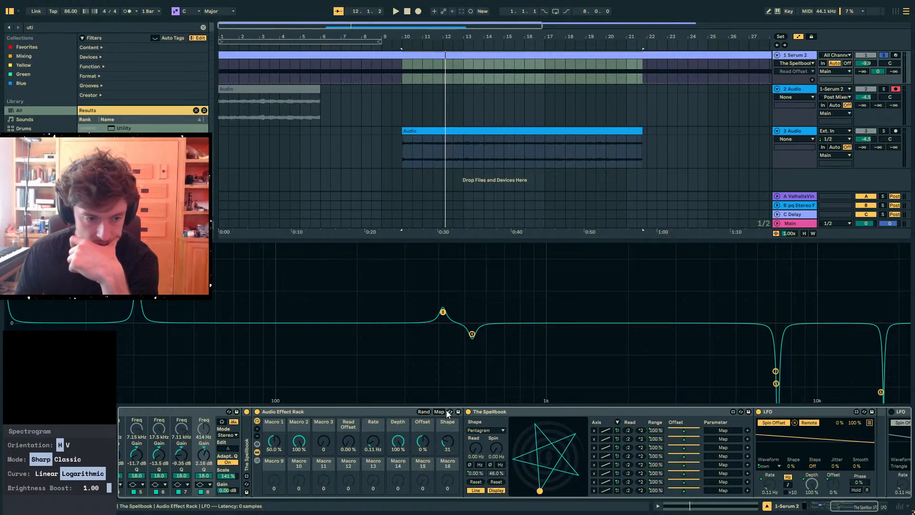
{"action": "left_click", "coordinate": [440, 412]}
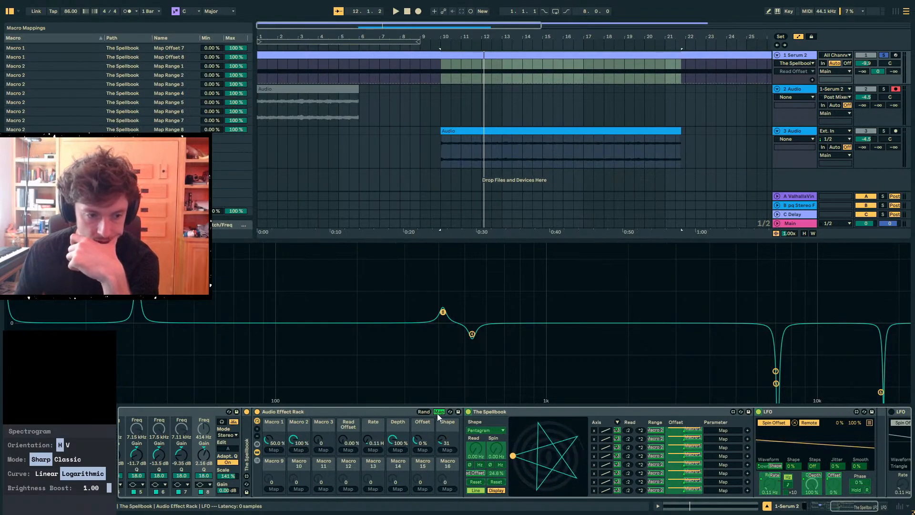
{"action": "left_click", "coordinate": [437, 412]}
Rename Macros 1, 2 and 3 of the rack as offset, range and invert
{"action": "left_click", "coordinate": [275, 425]}
{"action": "key", "text": "ctrl+r"}
{"action": "type", "text": "offset"}
{"action": "left_click", "coordinate": [307, 422]}
{"action": "key", "text": "ctrl+r"}
{"action": "type", "text": "range"}
{"action": "key", "text": "Return"}
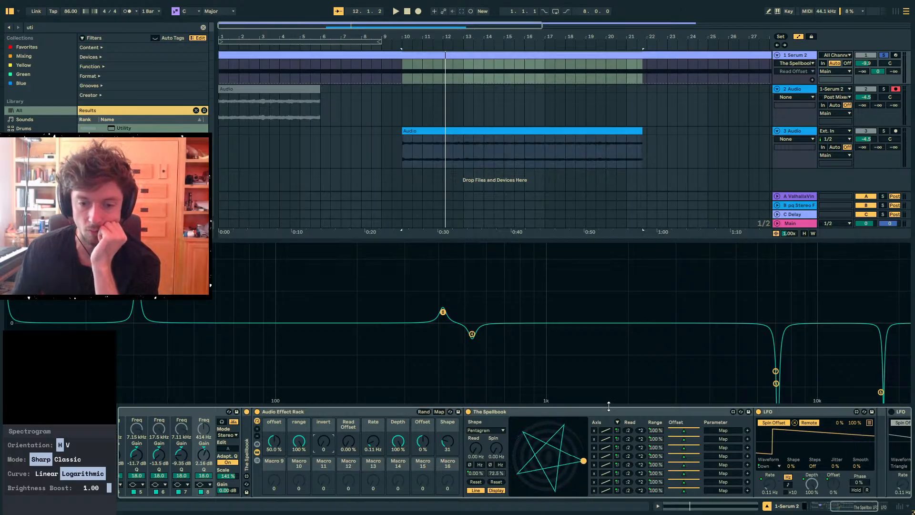
Set the rack's Shape macro to 19 and map the LFO's wave shape amount to Macro 16
{"action": "left_click_drag", "start_coordinate": [449, 445], "coordinate": [450, 452]}
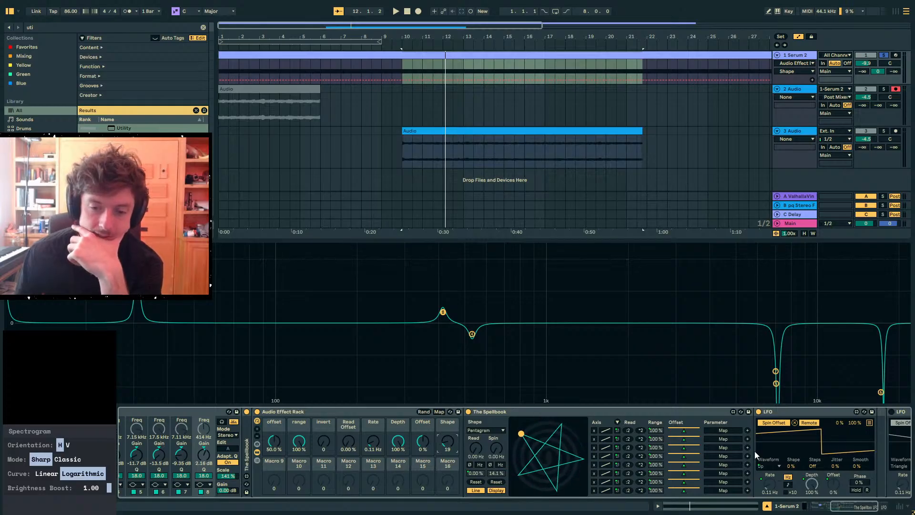
{"action": "left_click", "coordinate": [439, 412]}
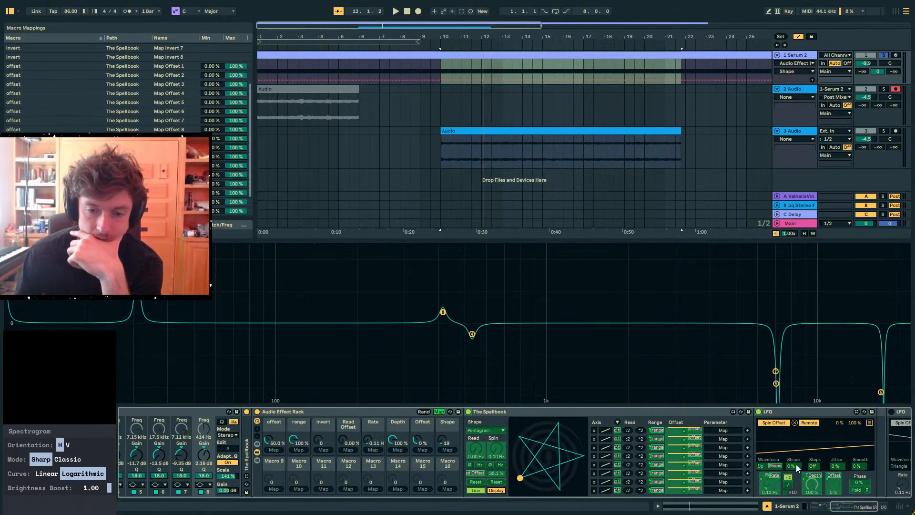
{"action": "left_click", "coordinate": [769, 469]}
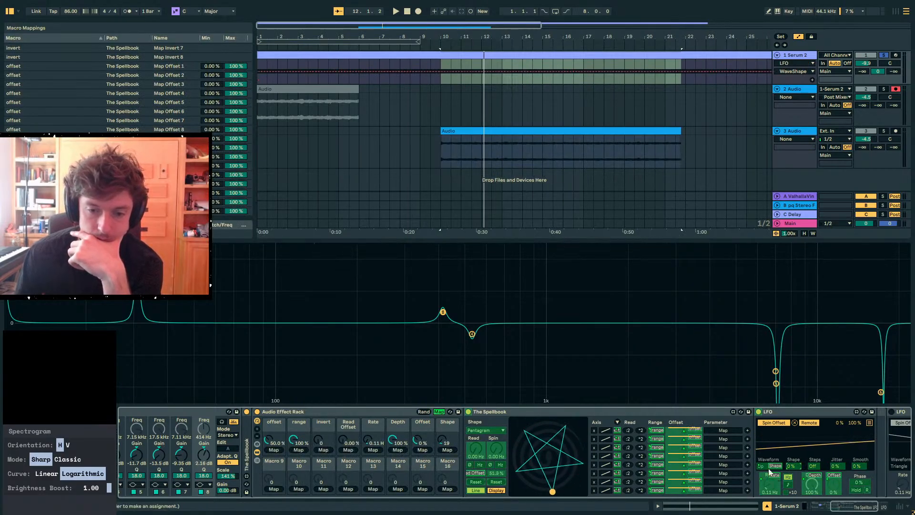
{"action": "left_click", "coordinate": [448, 490]}
Map the rack LFO's Steps, Smooth and Jitter to Macros 13, 14 and 15
{"action": "left_click", "coordinate": [815, 472]}
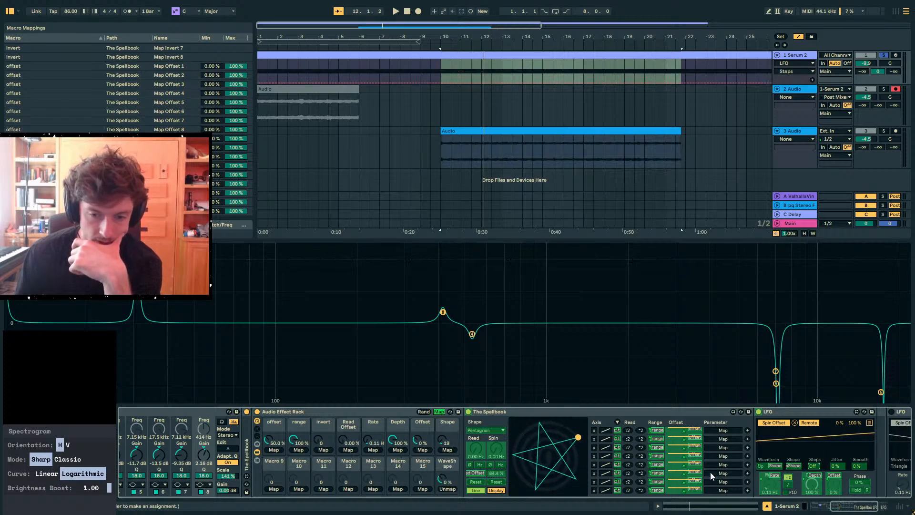
{"action": "left_click", "coordinate": [373, 489]}
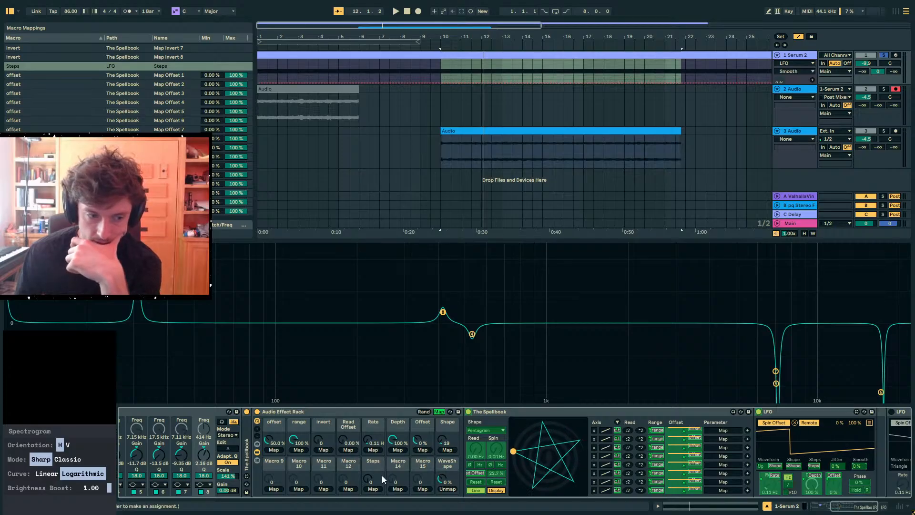
{"action": "left_click", "coordinate": [397, 490]}
{"action": "left_click", "coordinate": [836, 466]}
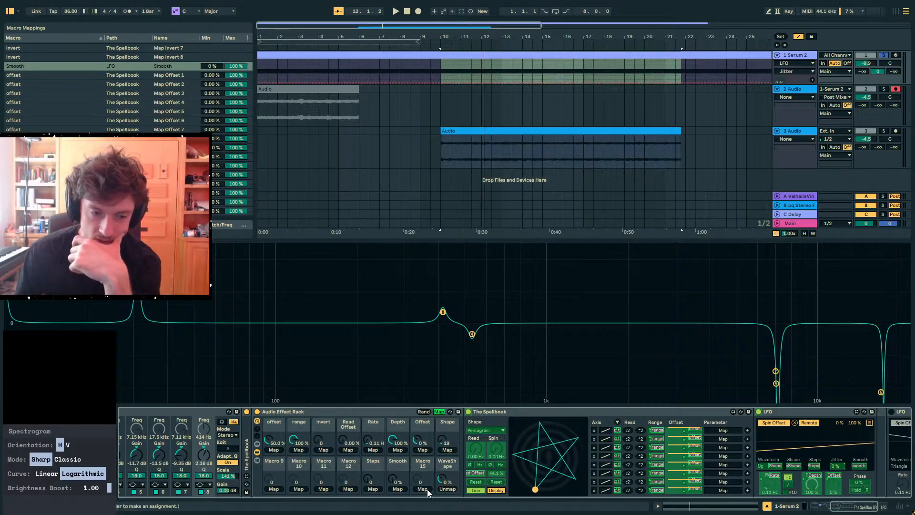
{"action": "left_click", "coordinate": [422, 489]}
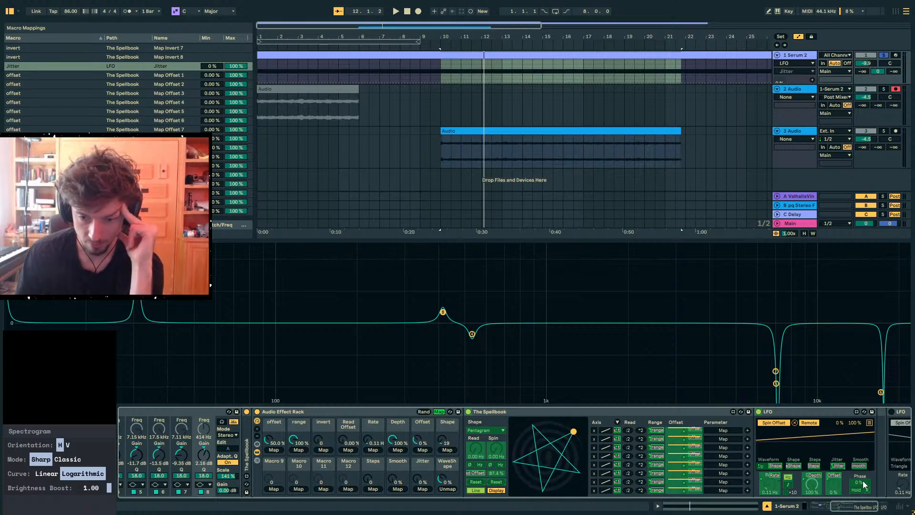
{"action": "left_click", "coordinate": [439, 413]}
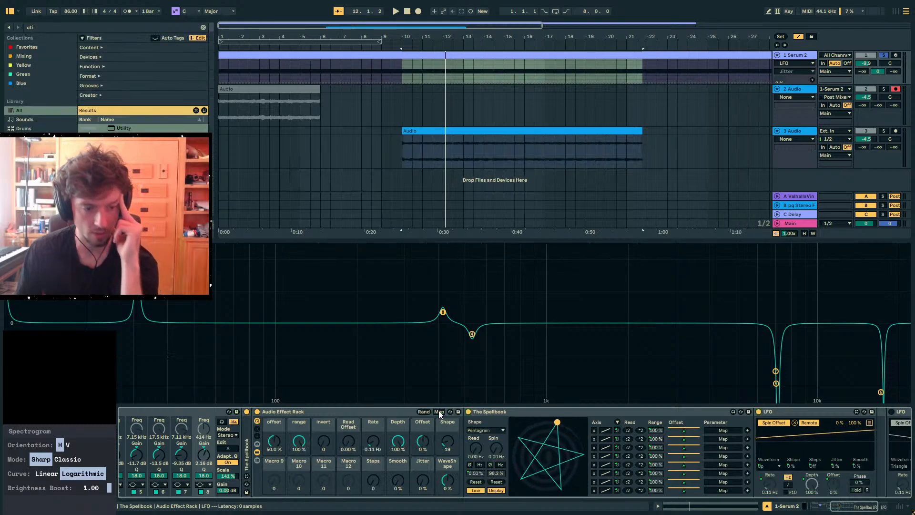
Remove the Jitter mapping from Macro 15 and map the LFO's Phase to that macro instead
{"action": "left_click", "coordinate": [439, 412]}
{"action": "right_click", "coordinate": [425, 458]}
{"action": "right_click", "coordinate": [318, 476]}
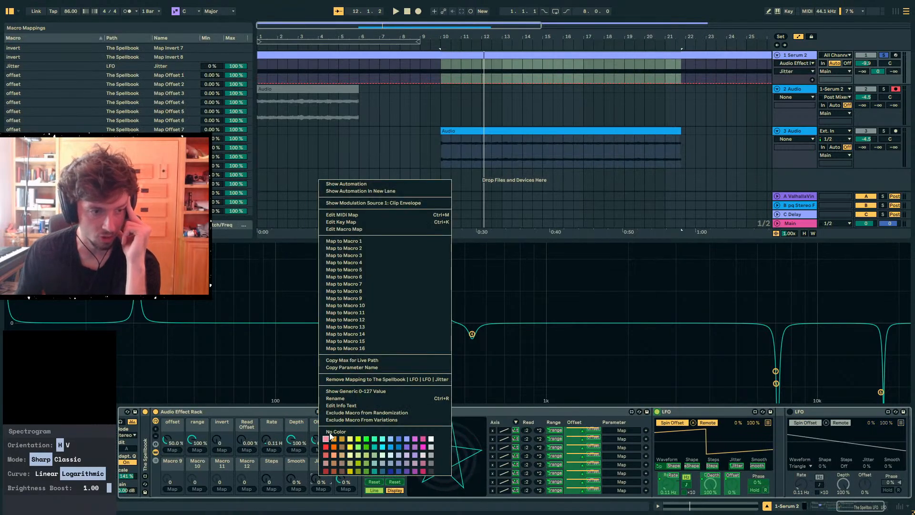
{"action": "left_click", "coordinate": [362, 380]}
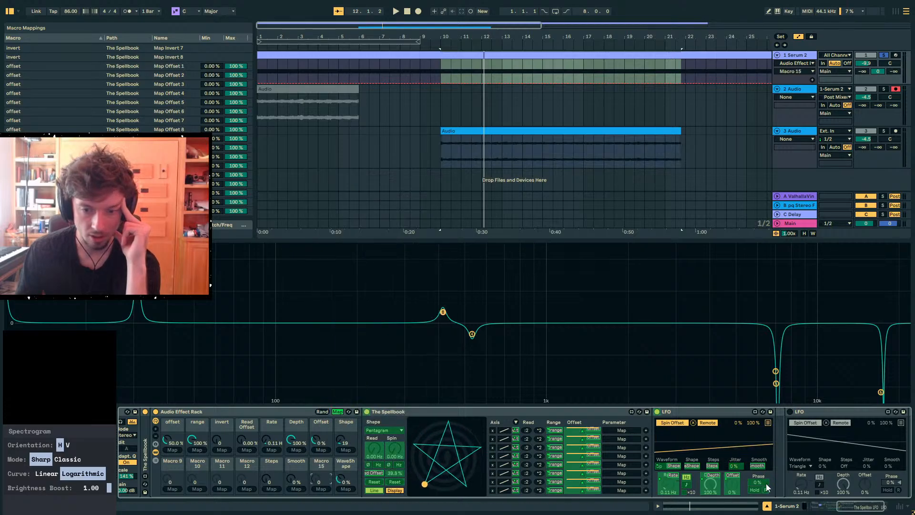
{"action": "left_click", "coordinate": [321, 489]}
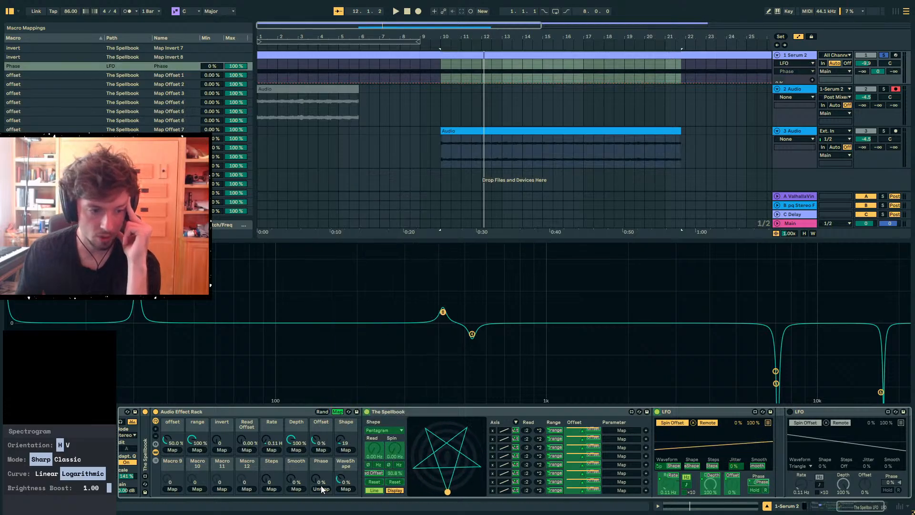
{"action": "left_click", "coordinate": [338, 412]}
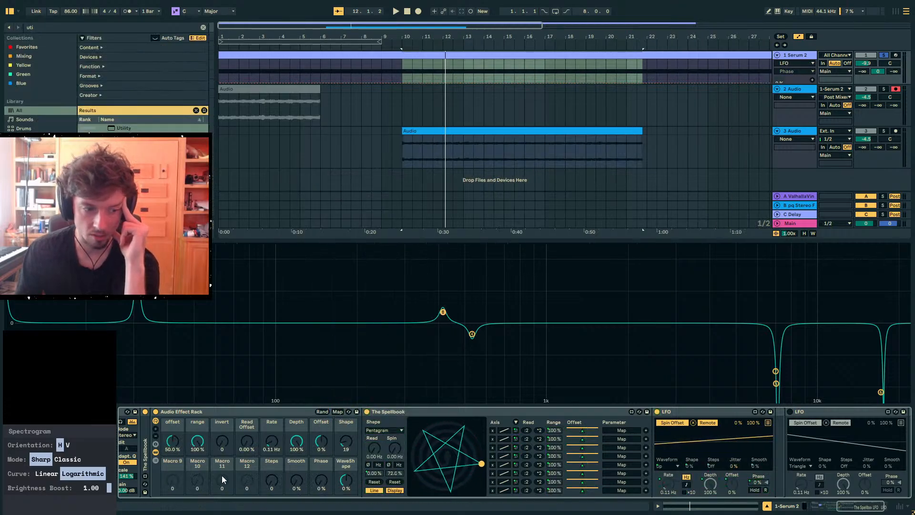
Fold the rack's Spellbook and delete both the LFO inside the rack and the separate Spellbook between EQ Eight and the rack
{"action": "double_click", "coordinate": [389, 412]}
{"action": "left_click", "coordinate": [247, 411]}
{"action": "key", "text": "Left"}
{"action": "key", "text": "Left"}
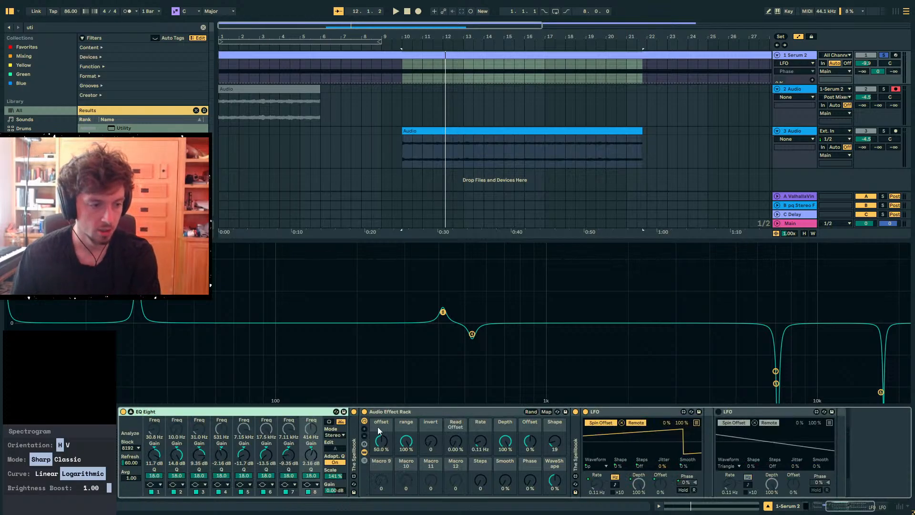
{"action": "left_click", "coordinate": [629, 414]}
{"action": "key", "text": "Delete"}
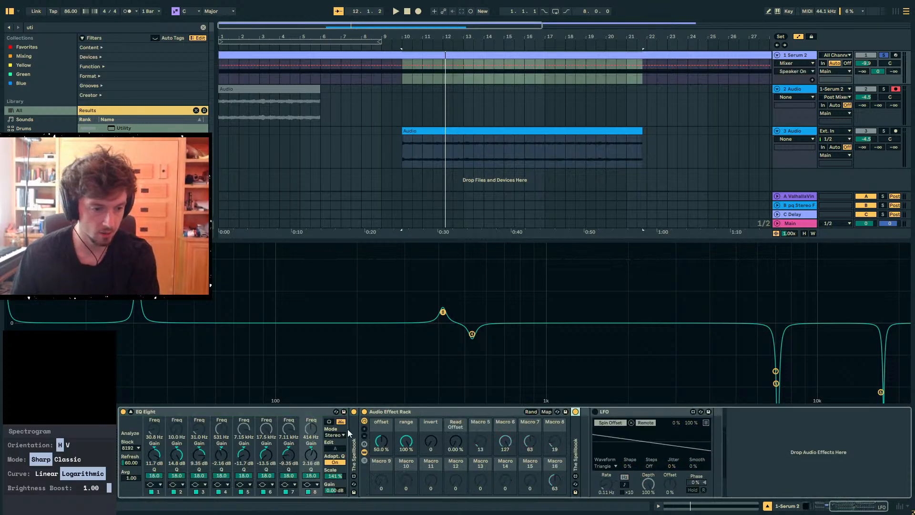
{"action": "key", "text": "Delete"}
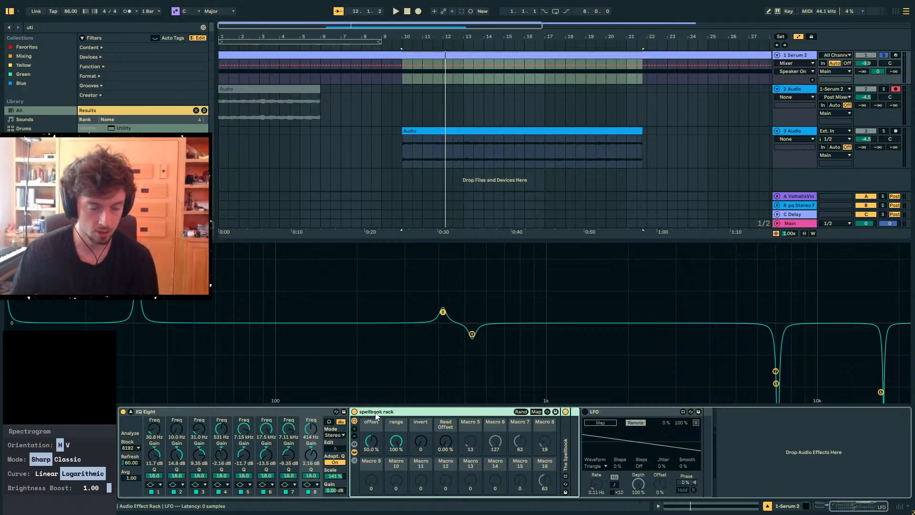
Duplicate the spellbook rack, name the first copy frequency rack, and unfold its Spellbook
{"action": "key", "text": "ctrl+d"}
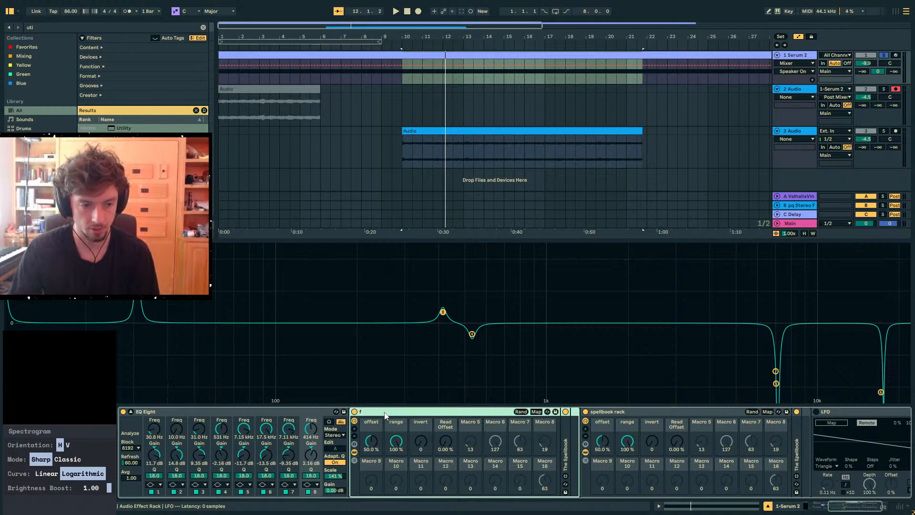
{"action": "double_click", "coordinate": [574, 453]}
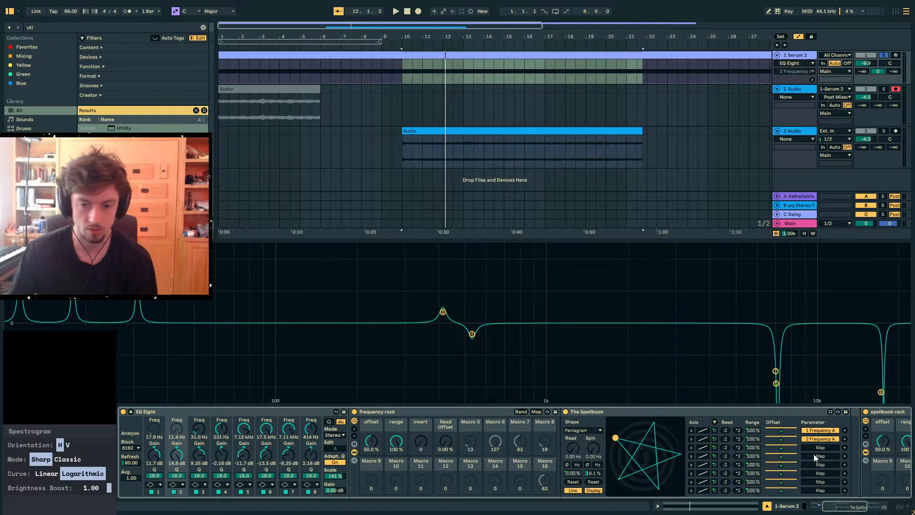
Map the frequencies of EQ Eight bands 1 to 8 to the frequency rack's Spellbook axes and expand the detailed axis settings
{"action": "left_click", "coordinate": [199, 437]}
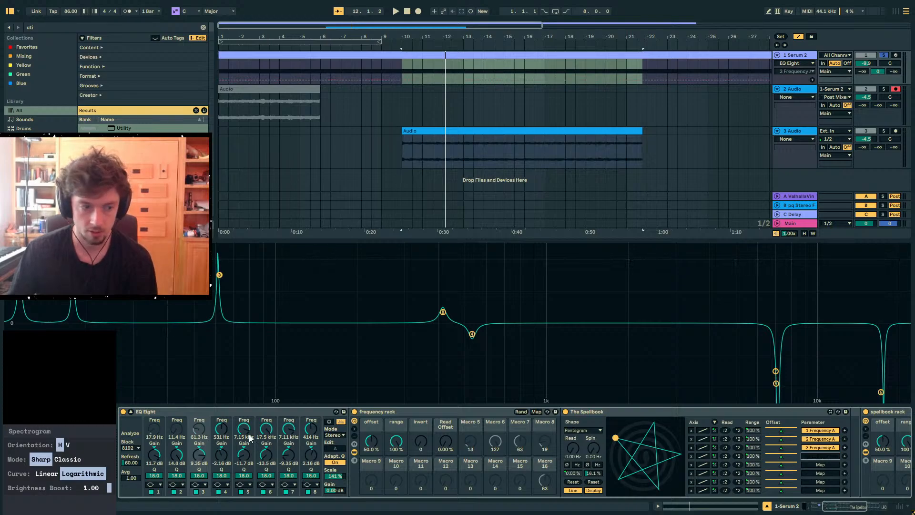
{"action": "left_click", "coordinate": [221, 437]}
{"action": "left_click", "coordinate": [245, 436]}
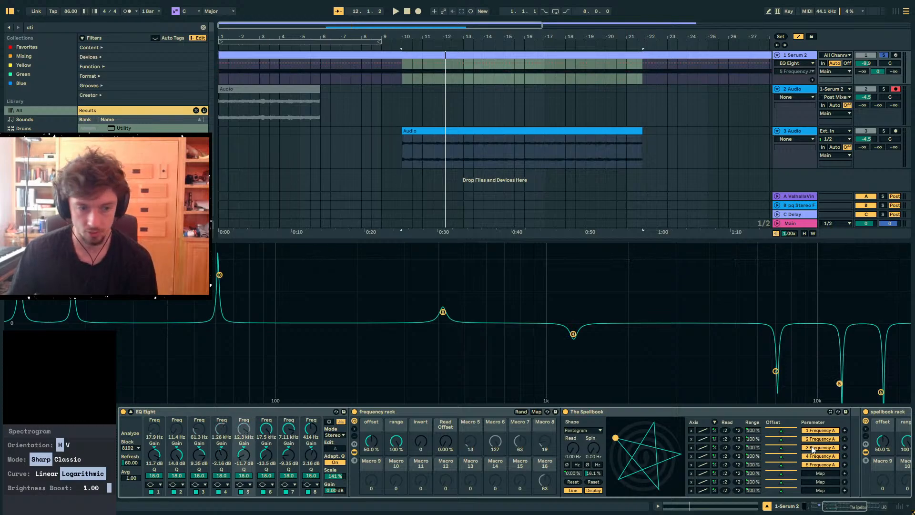
{"action": "left_click", "coordinate": [266, 436]}
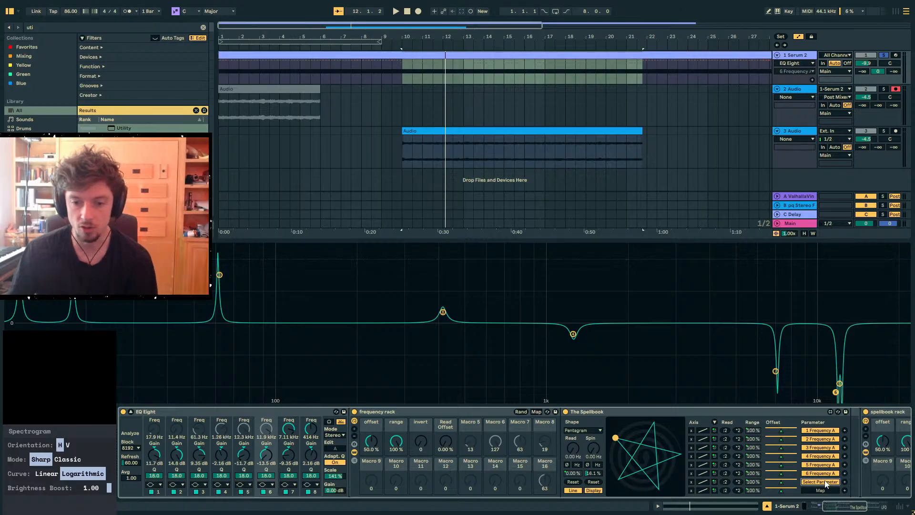
{"action": "left_click", "coordinate": [289, 437]}
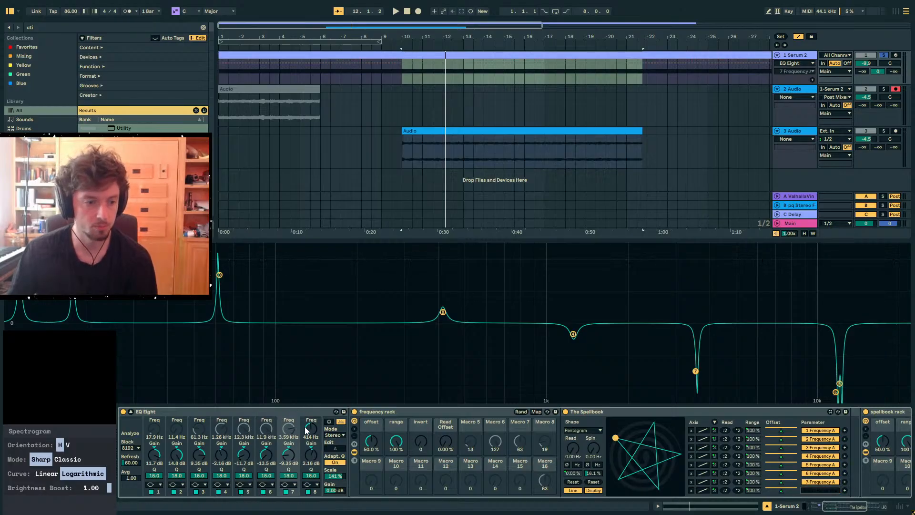
{"action": "left_click", "coordinate": [306, 431]}
{"action": "left_click", "coordinate": [715, 422]}
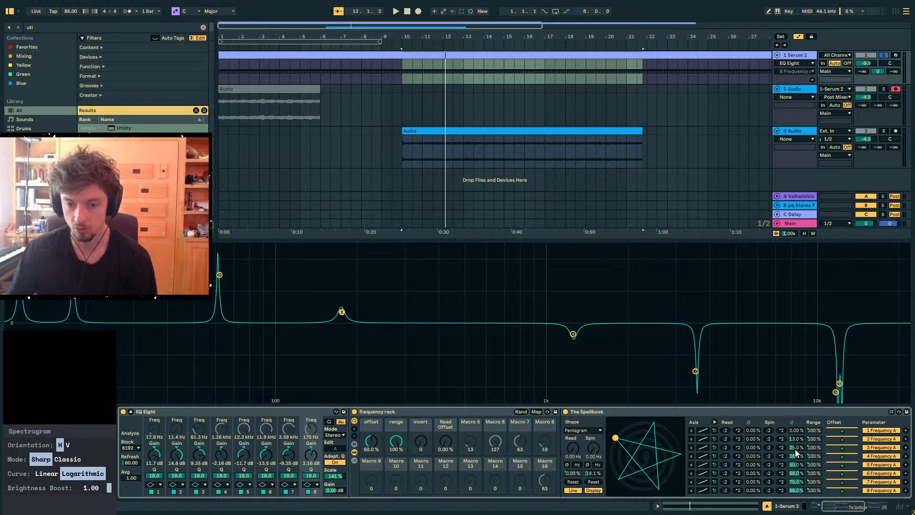
Try the frequency rack's offset macro at 57.5% and, during playback, The Spellbook's Read rate at about 0.86 Hz, resetting both
{"action": "left_click_drag", "start_coordinate": [373, 441], "coordinate": [374, 435]}
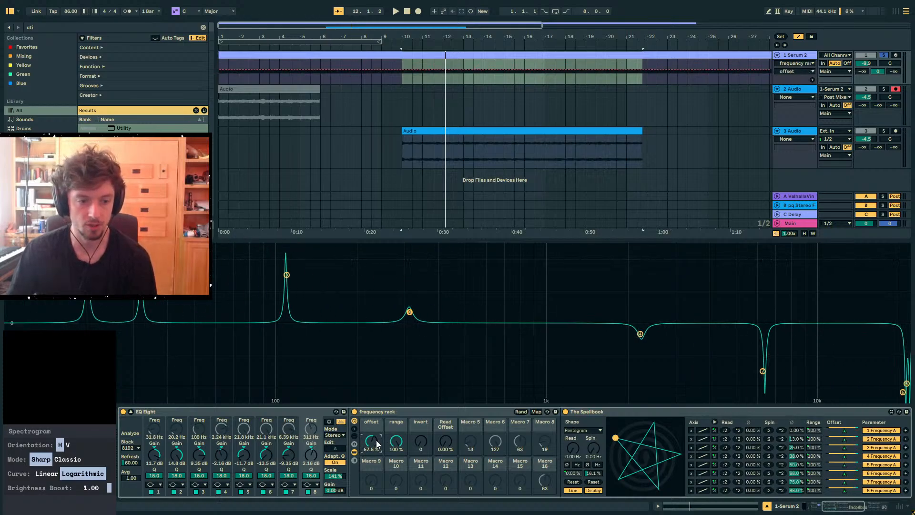
{"action": "key", "text": "ctrl+z"}
{"action": "key", "text": "space"}
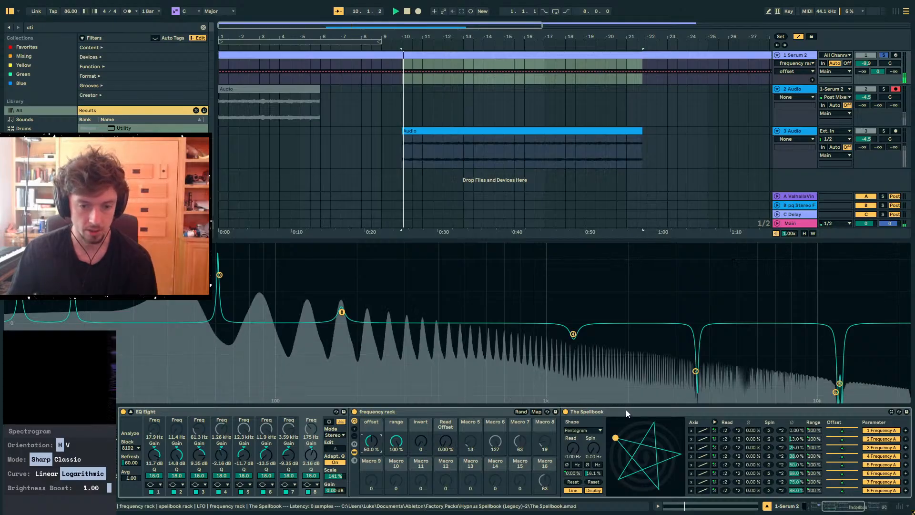
{"action": "left_click_drag", "start_coordinate": [574, 445], "coordinate": [577, 417]}
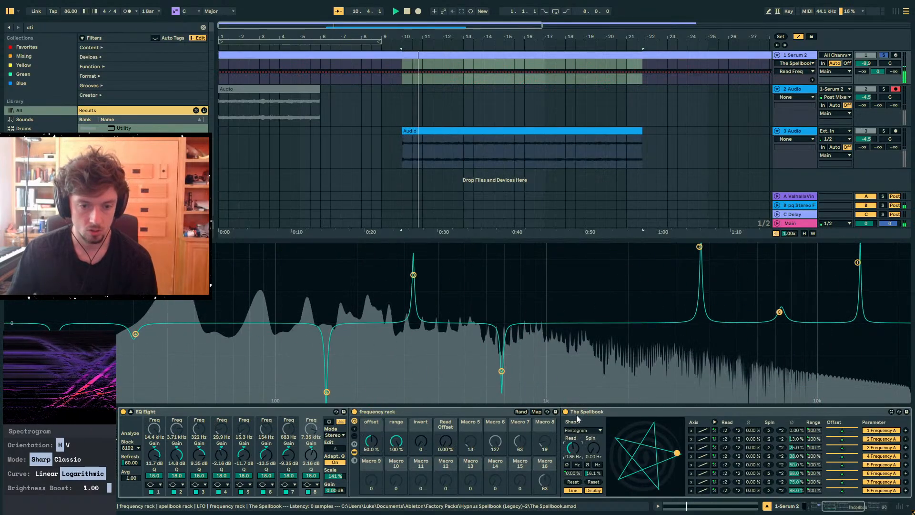
{"action": "double_click", "coordinate": [575, 447]}
Set The Spellbook's Spin rate to about 0.08 Hz while listening and stop playback
{"action": "left_click_drag", "start_coordinate": [591, 453], "coordinate": [592, 443]}
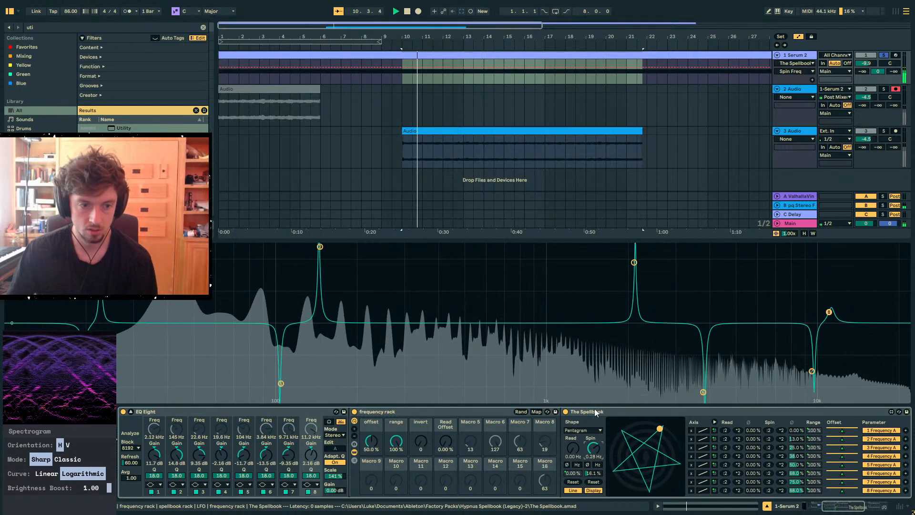
{"action": "left_click_drag", "start_coordinate": [595, 446], "coordinate": [596, 454]}
{"action": "key", "text": "space"}
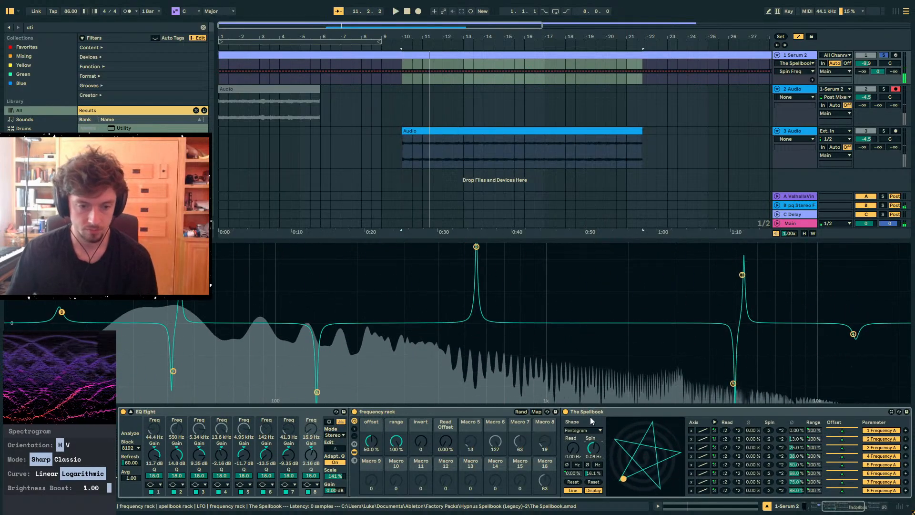
Reset the Spin rate and spin position of the frequency rack's Spellbook and fold the device
{"action": "double_click", "coordinate": [596, 451]}
{"action": "left_click", "coordinate": [575, 481]}
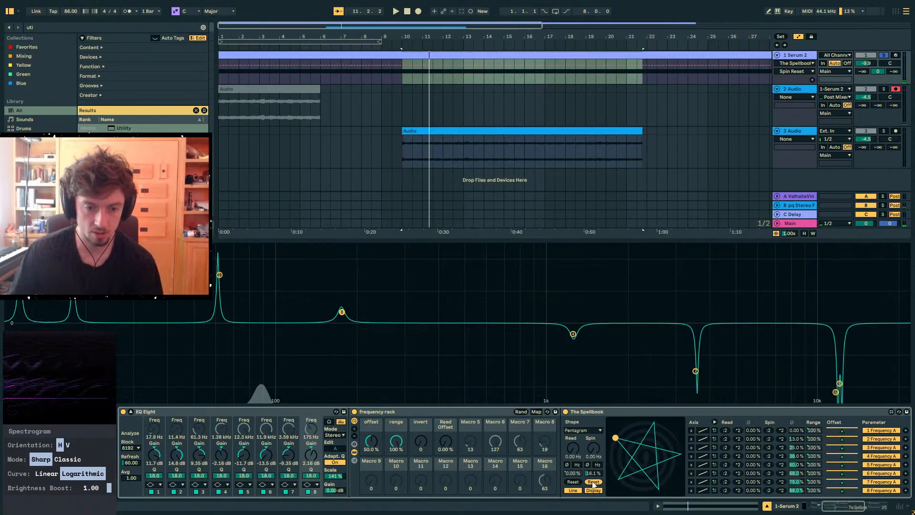
{"action": "double_click", "coordinate": [587, 411]}
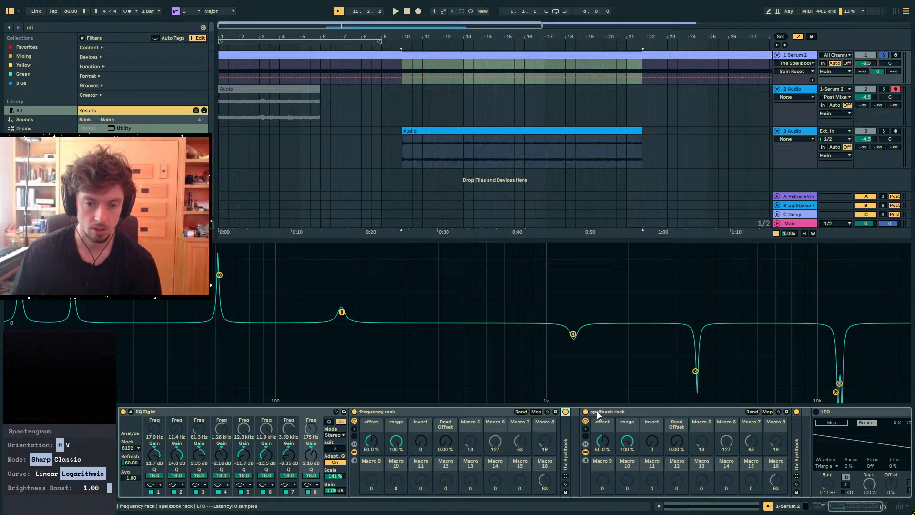
Try renaming the remaining spellbook rack as gain rack, and fold and unfold the racks around its Spellbook
{"action": "left_click", "coordinate": [664, 414]}
{"action": "key", "text": "ctrl+r"}
{"action": "type", "text": "grin rack"}
{"action": "key", "text": "Return"}
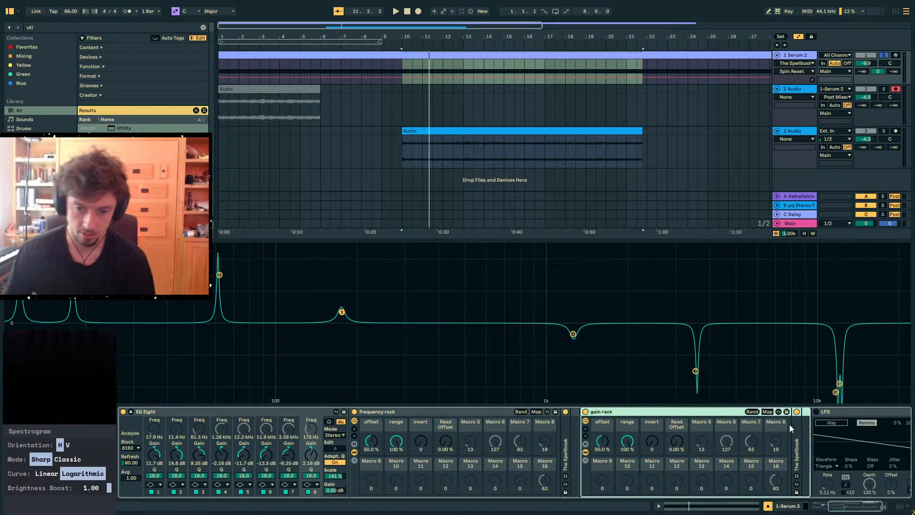
{"action": "double_click", "coordinate": [797, 436]}
{"action": "double_click", "coordinate": [427, 411]}
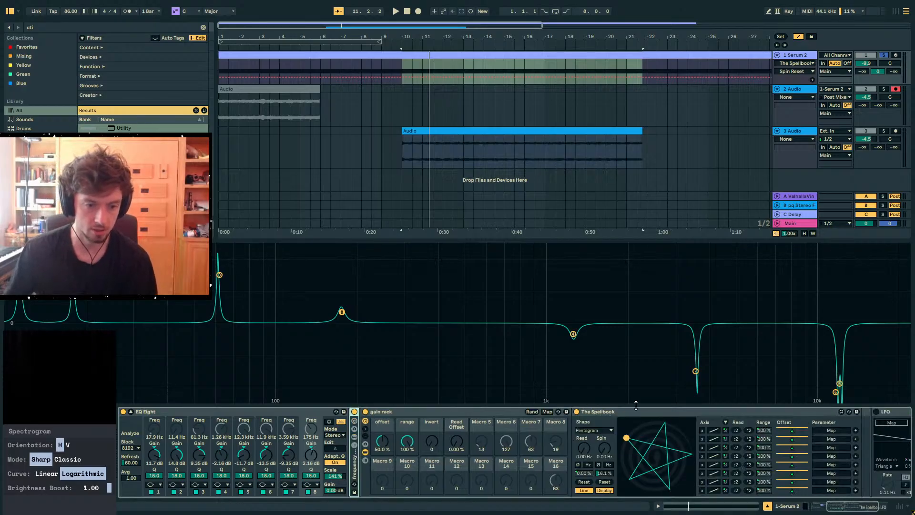
{"action": "double_click", "coordinate": [353, 467]}
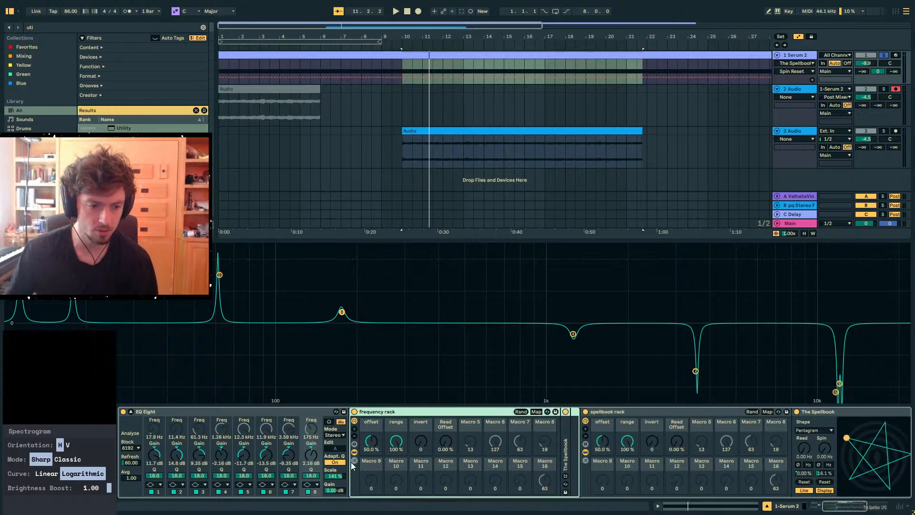
{"action": "double_click", "coordinate": [613, 414]}
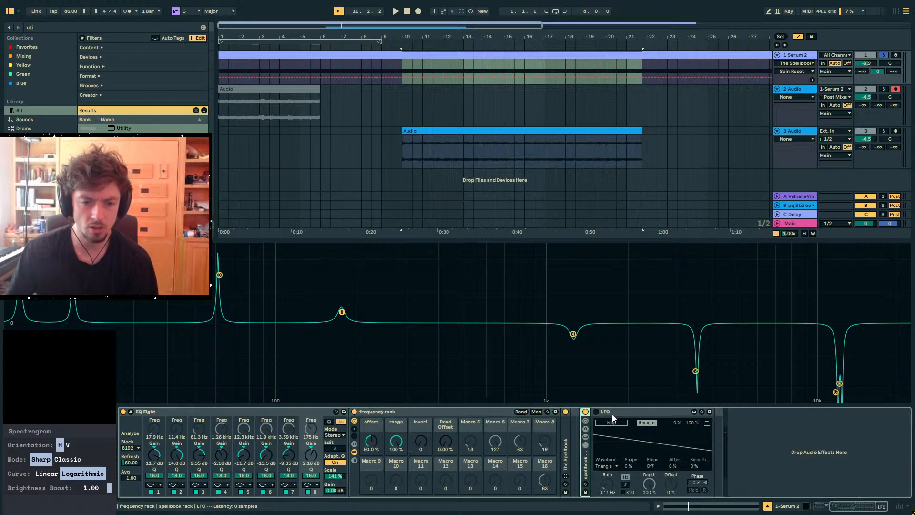
{"action": "double_click", "coordinate": [586, 463]}
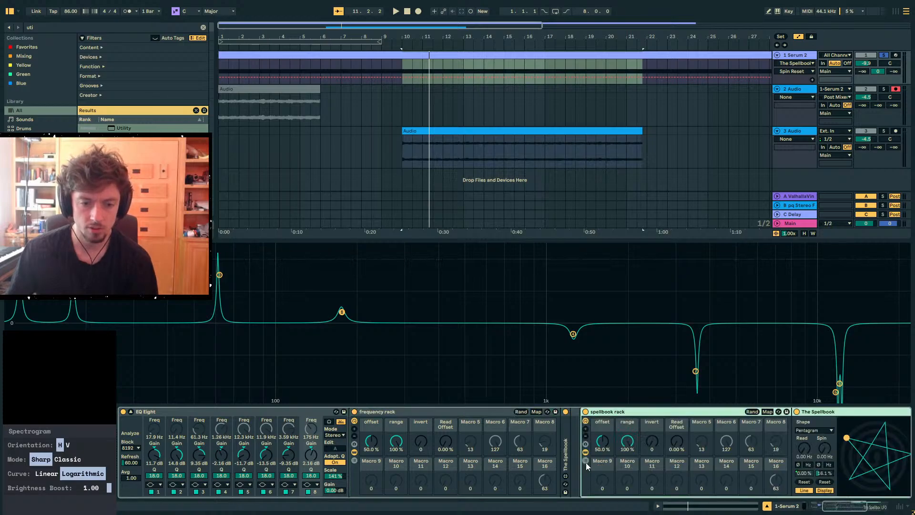
Search the browser for lfo and add an LFO after The Spellbook inside the frequency rack
{"action": "scroll", "coordinate": [615, 416], "scroll_direction": "right", "scroll_amount": 5}
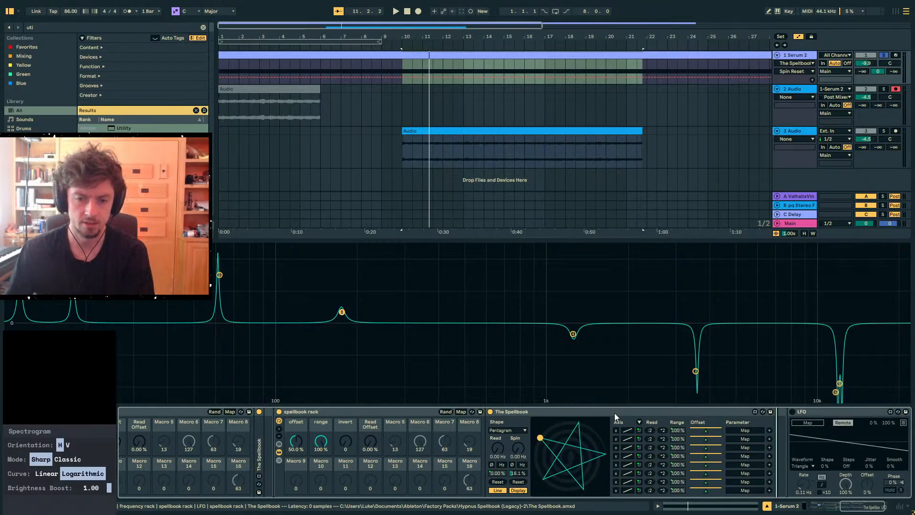
{"action": "key", "text": "ctrl+f"}
{"action": "type", "text": "lfo"}
{"action": "left_click_drag", "start_coordinate": [127, 130], "coordinate": [296, 456]}
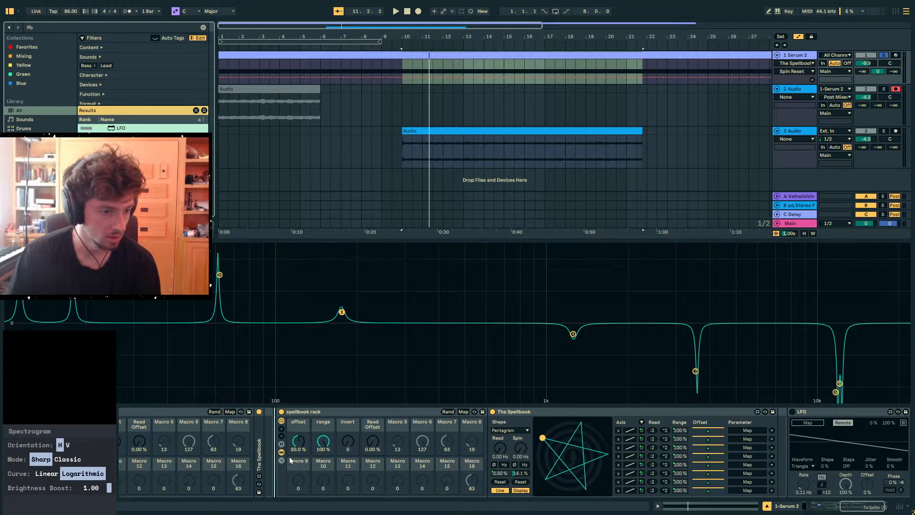
{"action": "left_click_drag", "start_coordinate": [182, 413], "coordinate": [182, 413]}
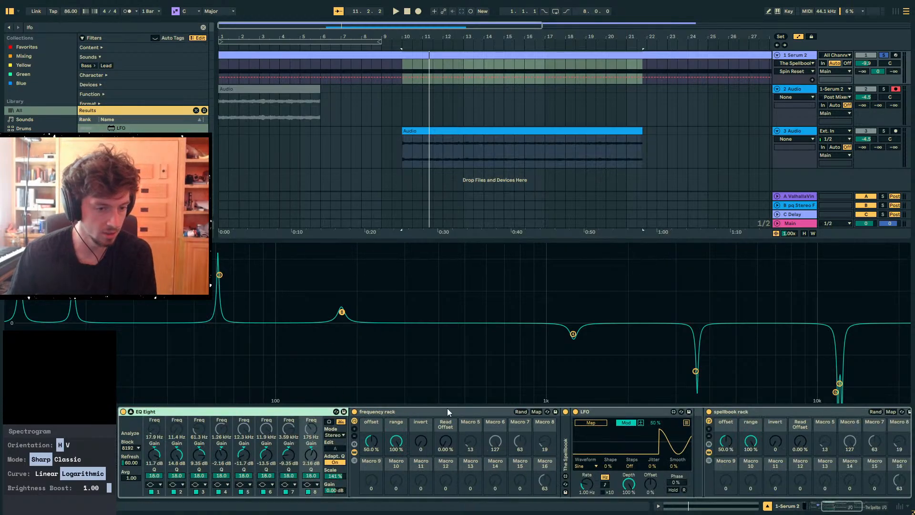
Map the new LFO's Rate, Depth, Offset and Phase to frequency rack macros 5, 6, 7 and 15
{"action": "left_click", "coordinate": [537, 412]}
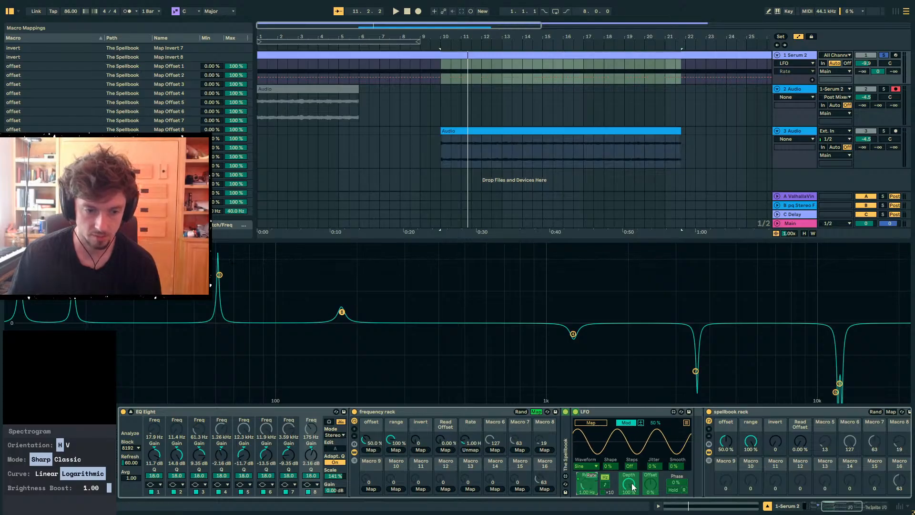
{"action": "left_click", "coordinate": [495, 450]}
{"action": "left_click", "coordinate": [651, 483]}
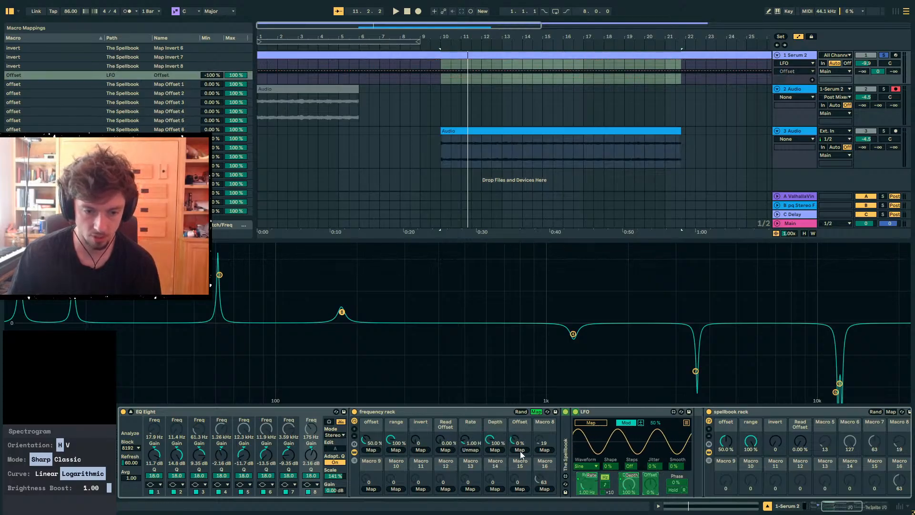
{"action": "left_click", "coordinate": [673, 484]}
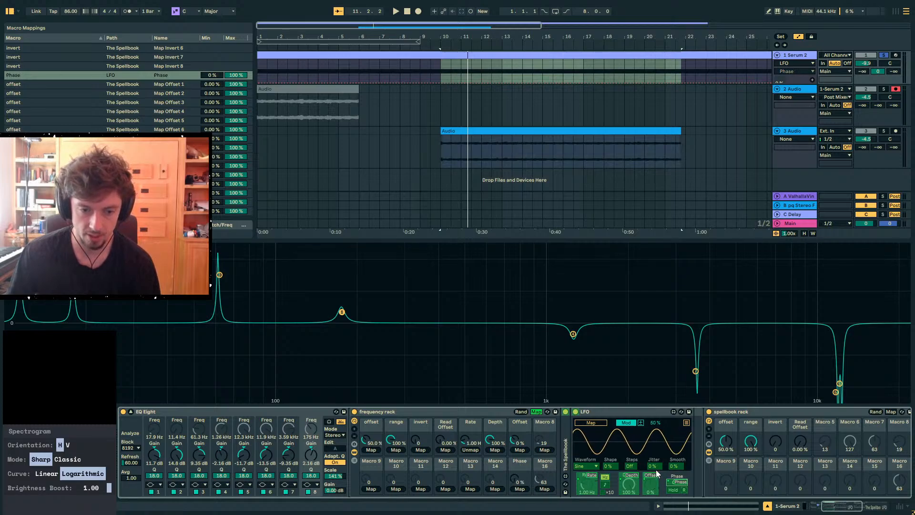
Map the LFO's Shape, waveform, Steps and Smooth to frequency rack macros 8, 16, 14 and 13, then finish macro mapping
{"action": "left_click", "coordinate": [586, 467]}
{"action": "left_click", "coordinate": [545, 450]}
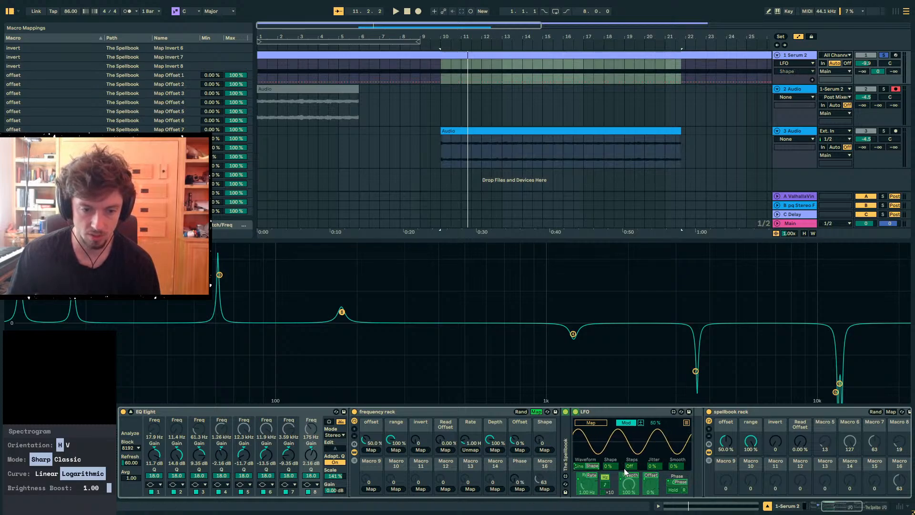
{"action": "left_click", "coordinate": [610, 466]}
{"action": "left_click", "coordinate": [545, 489]}
{"action": "left_click", "coordinate": [632, 467]}
{"action": "left_click", "coordinate": [489, 485]}
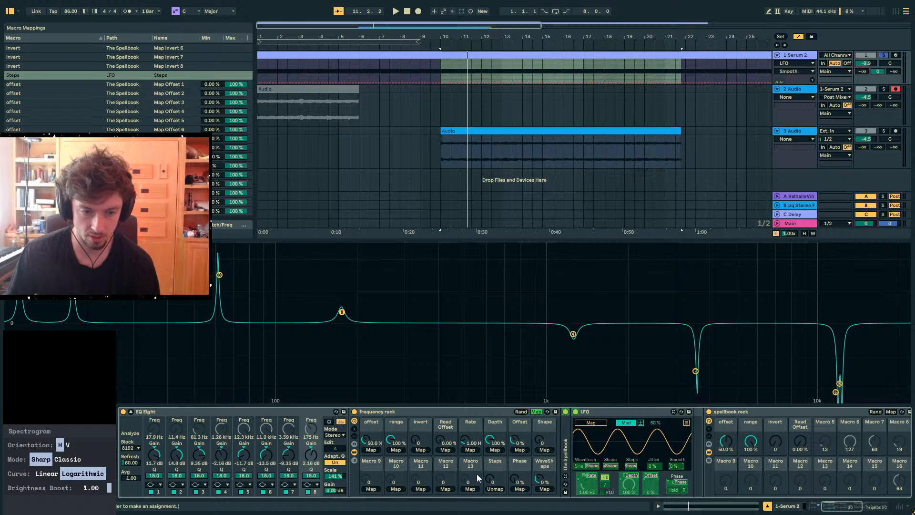
{"action": "left_click", "coordinate": [537, 411]}
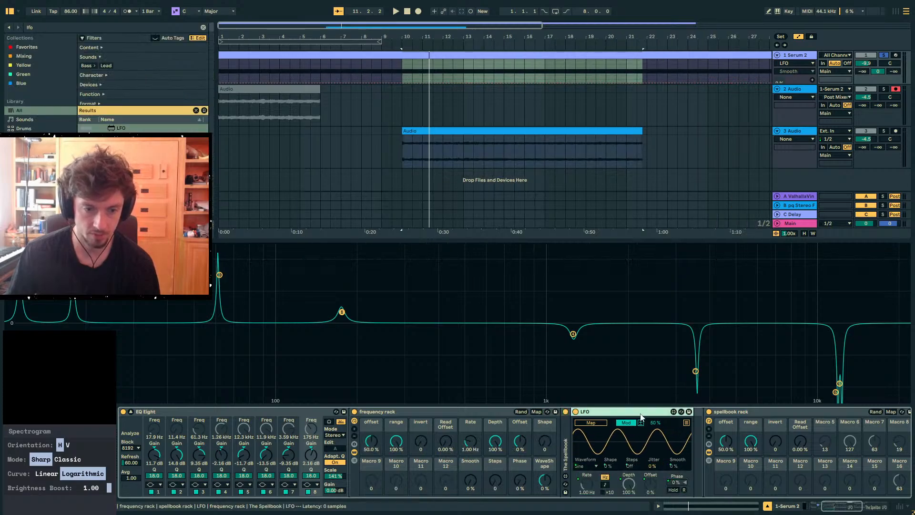
Remove the old spellbook rack and duplicate the frequency rack with its new LFO
{"action": "left_click", "coordinate": [751, 416]}
{"action": "key", "text": "ctrl+shift+g"}
{"action": "left_click", "coordinate": [430, 413]}
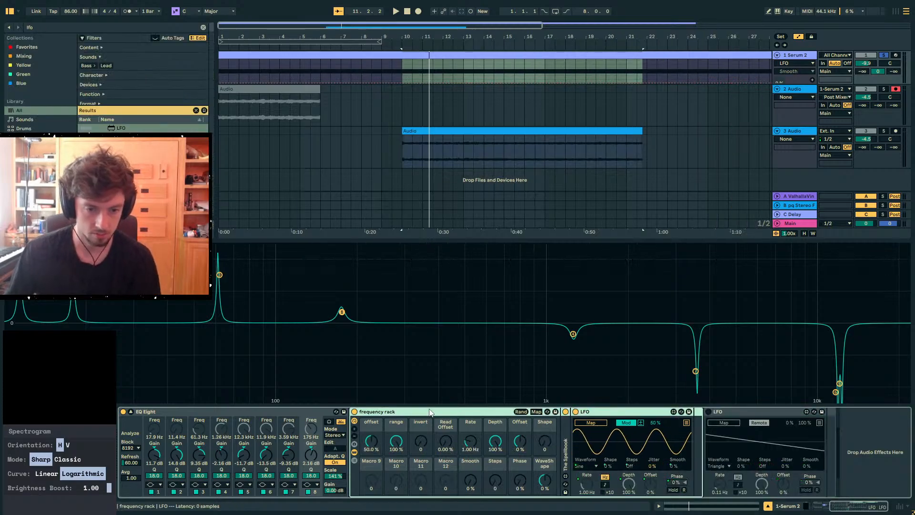
{"action": "key", "text": "ctrl+d"}
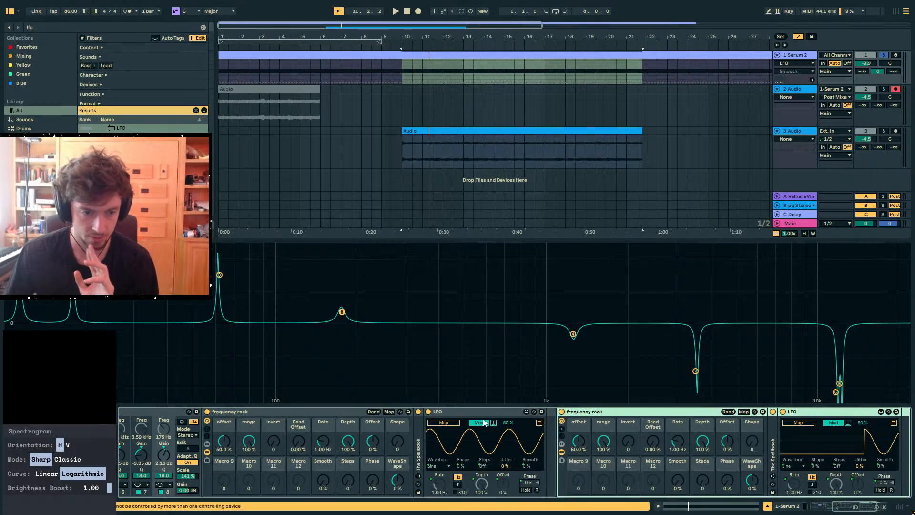
Map the first frequency rack's LFO to its Spellbook's Spin Offset and fold both devices
{"action": "double_click", "coordinate": [419, 448]}
{"action": "left_click", "coordinate": [800, 424]}
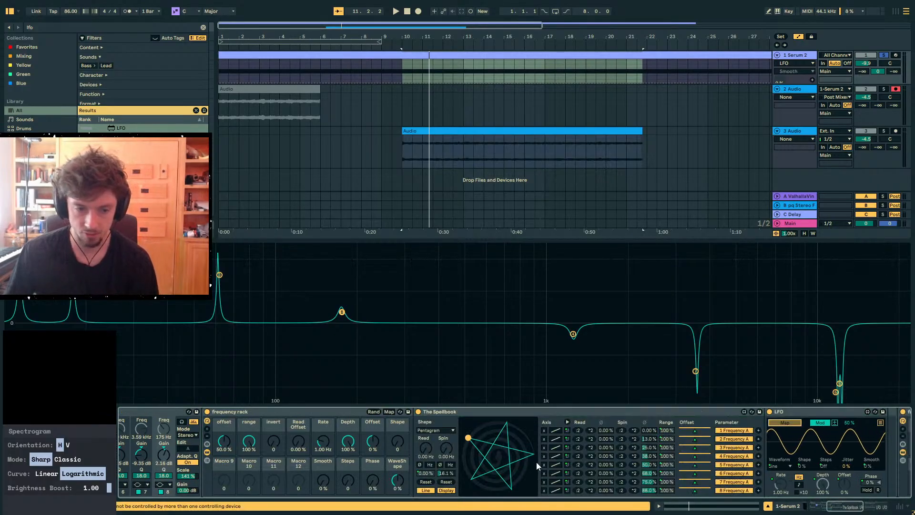
{"action": "left_click", "coordinate": [446, 474]}
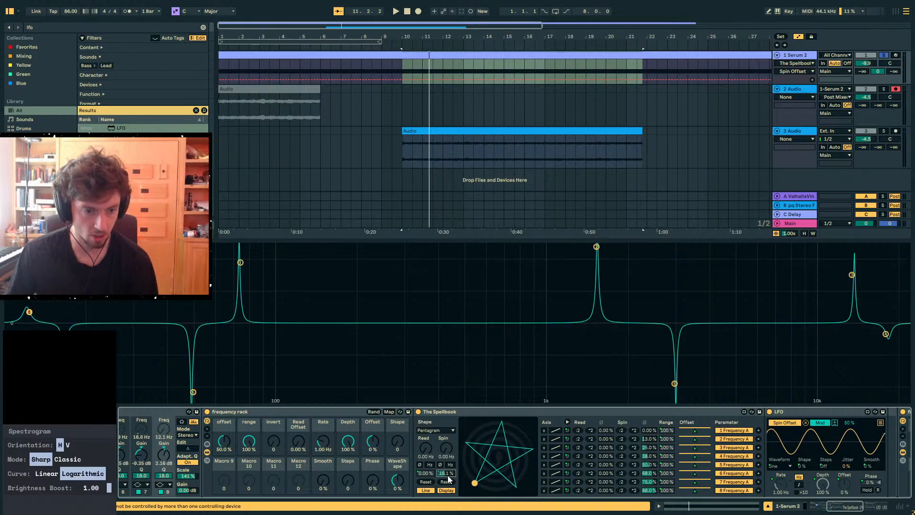
{"action": "double_click", "coordinate": [795, 414]}
{"action": "double_click", "coordinate": [654, 414]}
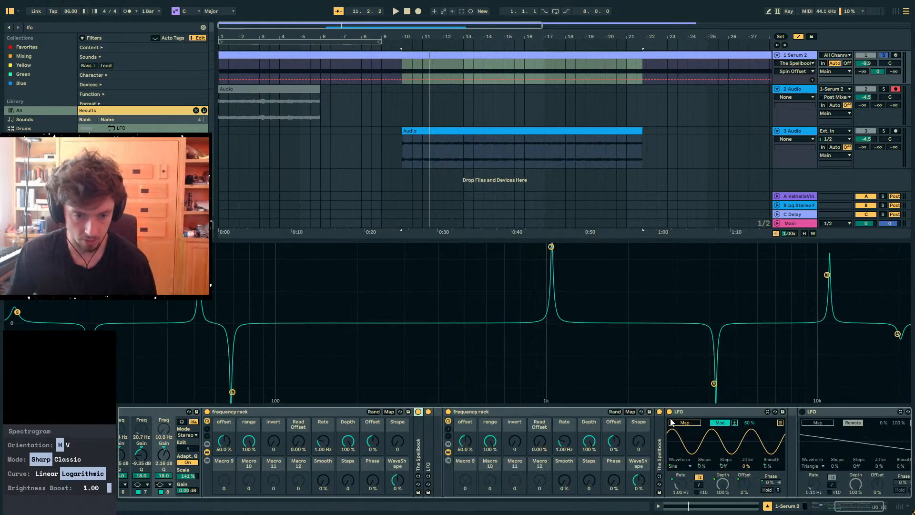
In the duplicated rack, map the LFO to The Spellbook's Spin Offset and clear the copied EQ frequency mappings with detailed axis settings collapsed
{"action": "double_click", "coordinate": [661, 436]}
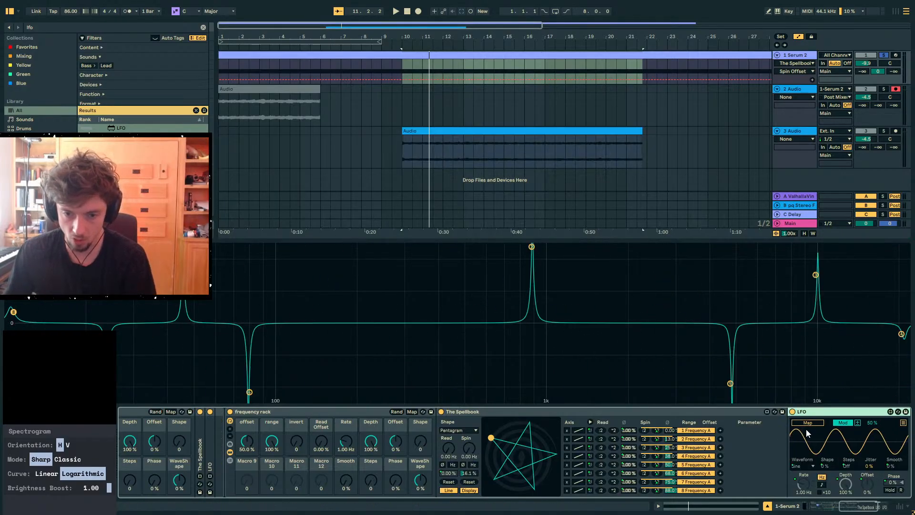
{"action": "left_click", "coordinate": [474, 471]}
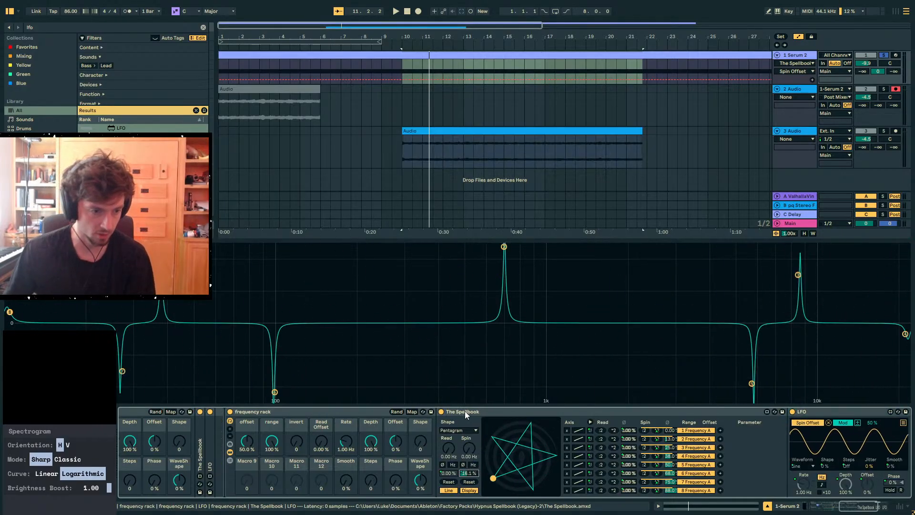
{"action": "left_click", "coordinate": [590, 421]}
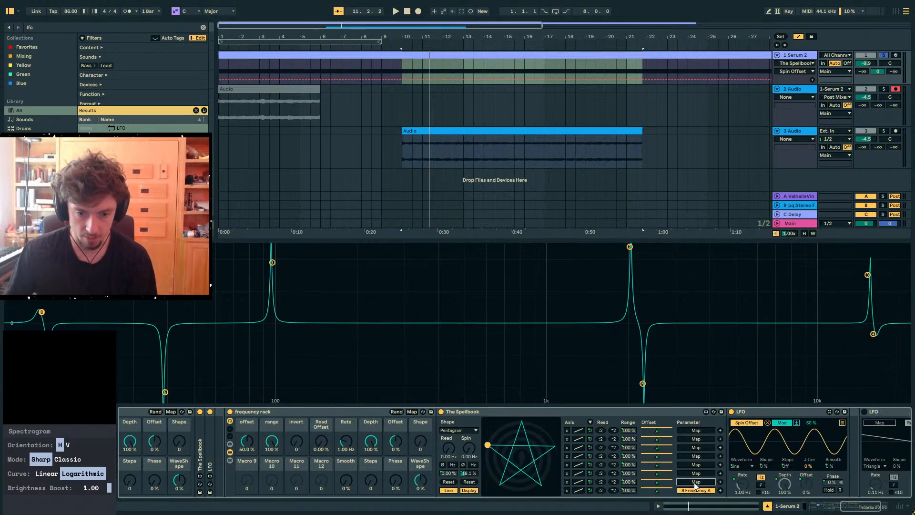
Rename the duplicated frequency rack as gain rack
{"action": "left_click", "coordinate": [365, 414]}
{"action": "key", "text": "ctrl+r"}
{"action": "type", "text": "gain ra"}
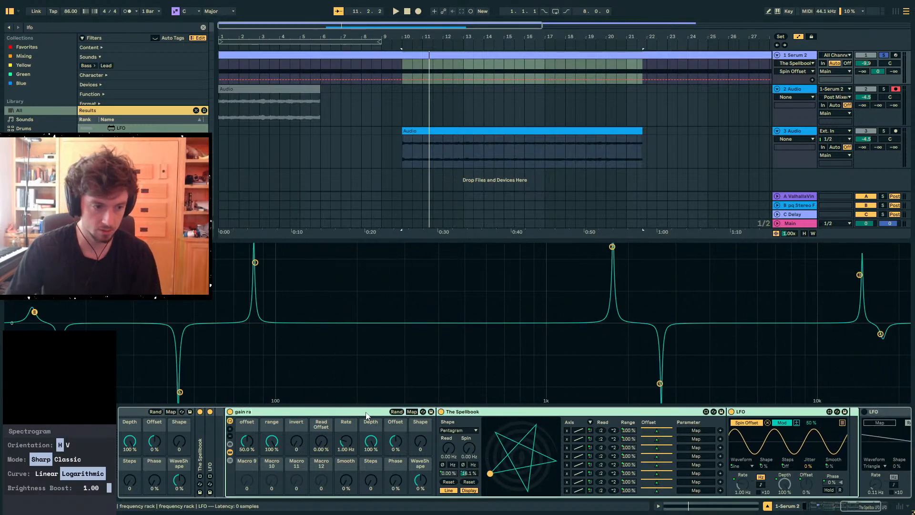
{"action": "type", "text": "ck'"}
{"action": "key", "text": "BackSpace"}
{"action": "key", "text": "Return"}
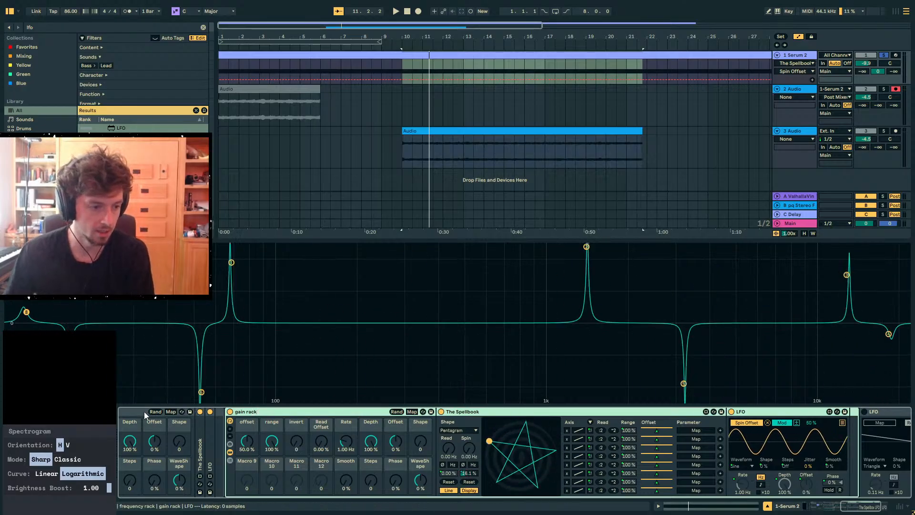
Fold the frequency rack and EQ Eight so the gain rack sits close by in the device chain
{"action": "double_click", "coordinate": [139, 411]}
{"action": "key", "text": "Left"}
{"action": "key", "text": "Left"}
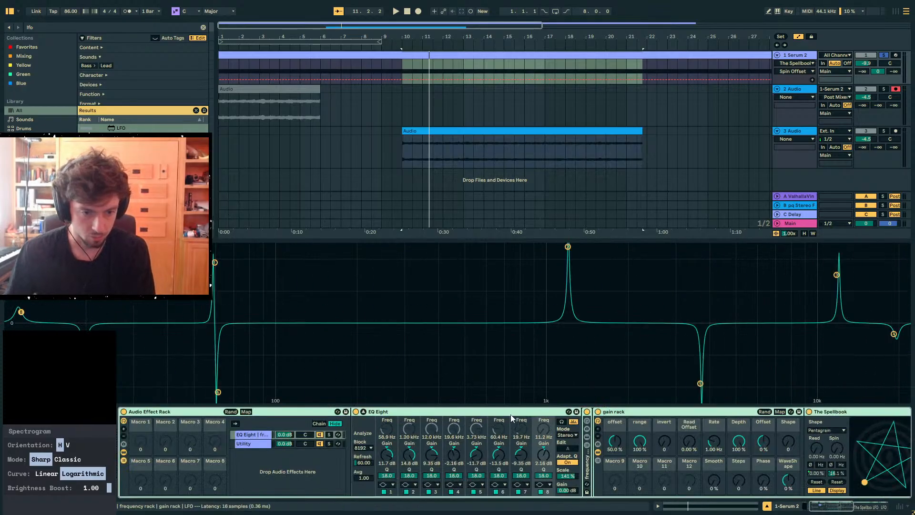
{"action": "left_click", "coordinate": [513, 413]}
{"action": "double_click", "coordinate": [387, 413]}
{"action": "left_click", "coordinate": [421, 410]}
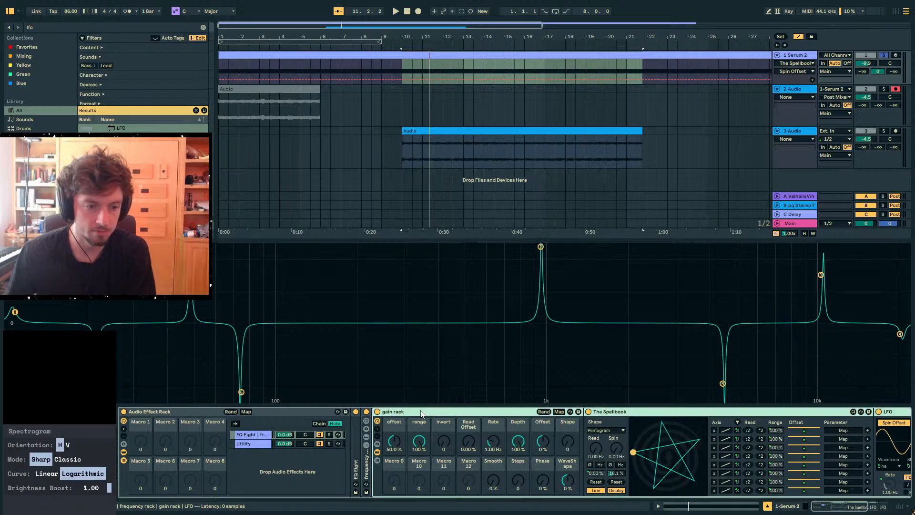
{"action": "double_click", "coordinate": [169, 411]}
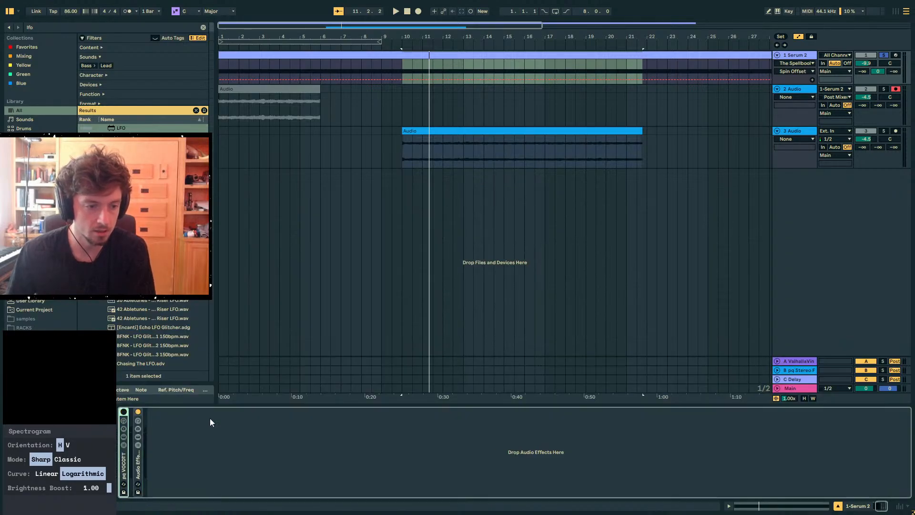
{"action": "double_click", "coordinate": [242, 462]}
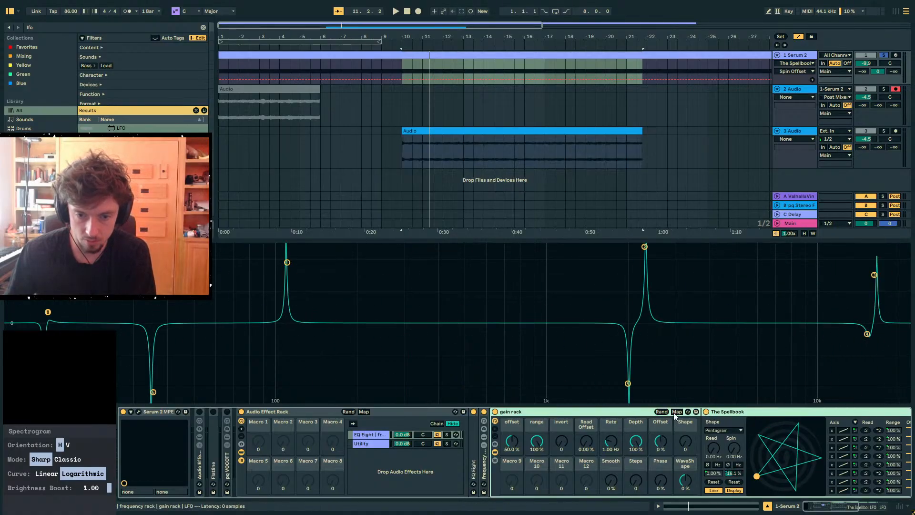
Unfold EQ Eight and map band 1's gain to the first axis of the gain rack's Spellbook
{"action": "left_click", "coordinate": [729, 410]}
{"action": "key", "text": "Right"}
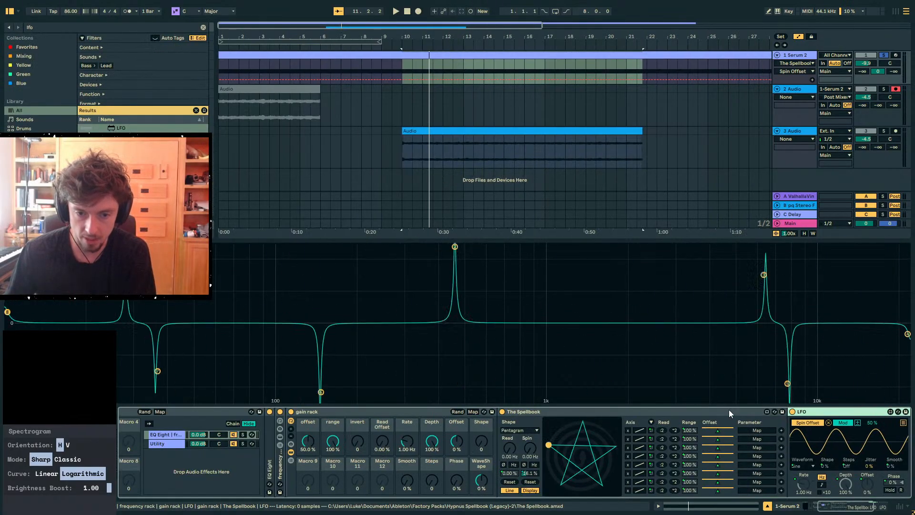
{"action": "double_click", "coordinate": [267, 451]}
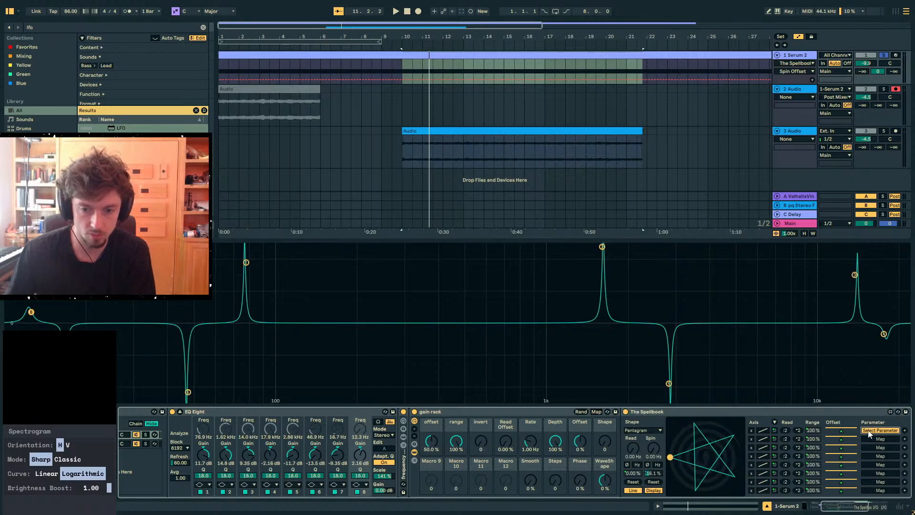
{"action": "left_click", "coordinate": [204, 455]}
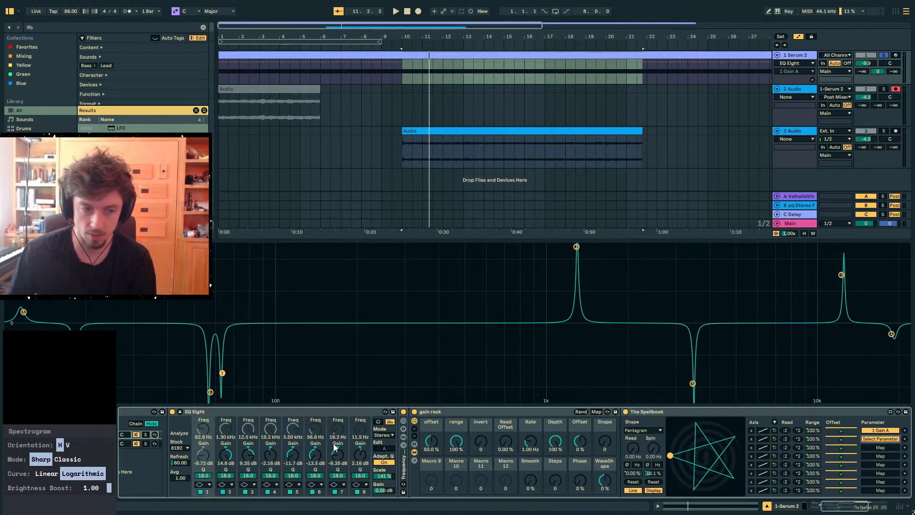
Map the Gain parameters of EQ Eight bands 2 through 8 to the remaining parameter slots of the gain rack's Spellbook
{"action": "left_click", "coordinate": [226, 455]}
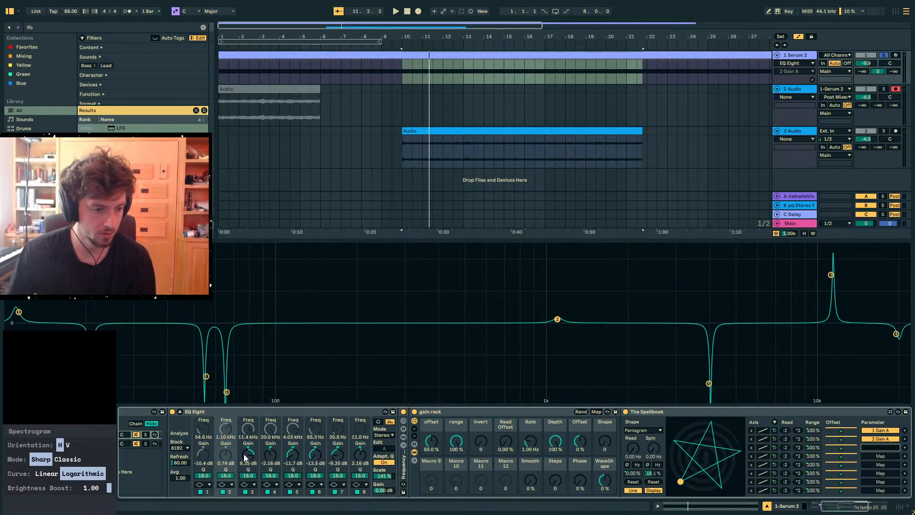
{"action": "left_click", "coordinate": [248, 454]}
{"action": "left_click", "coordinate": [271, 454]}
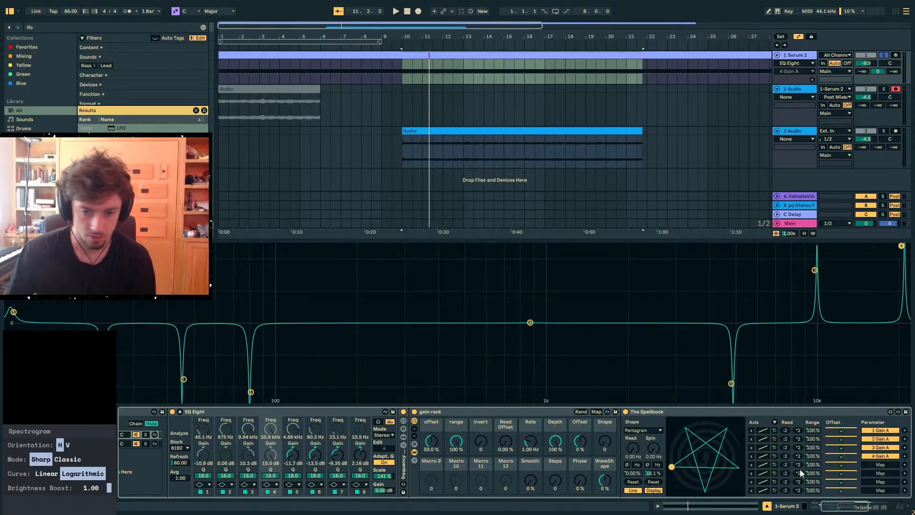
{"action": "left_click", "coordinate": [879, 465]}
{"action": "left_click", "coordinate": [293, 455]}
{"action": "left_click", "coordinate": [885, 474]}
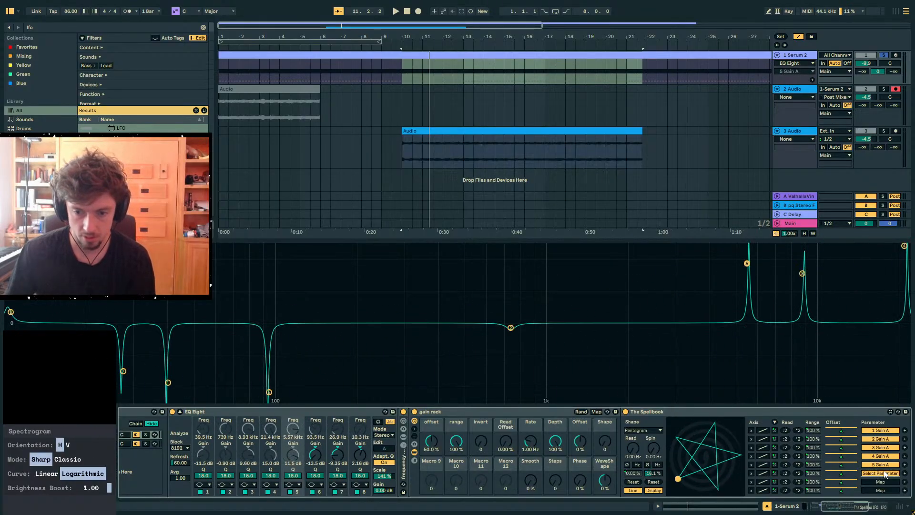
{"action": "left_click", "coordinate": [315, 454]}
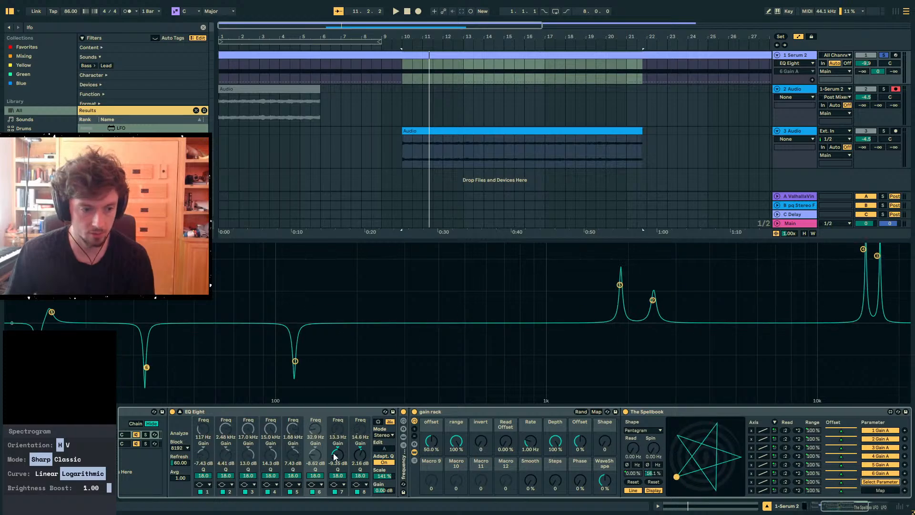
{"action": "left_click", "coordinate": [336, 454]}
{"action": "left_click", "coordinate": [881, 491]}
{"action": "left_click", "coordinate": [358, 455]}
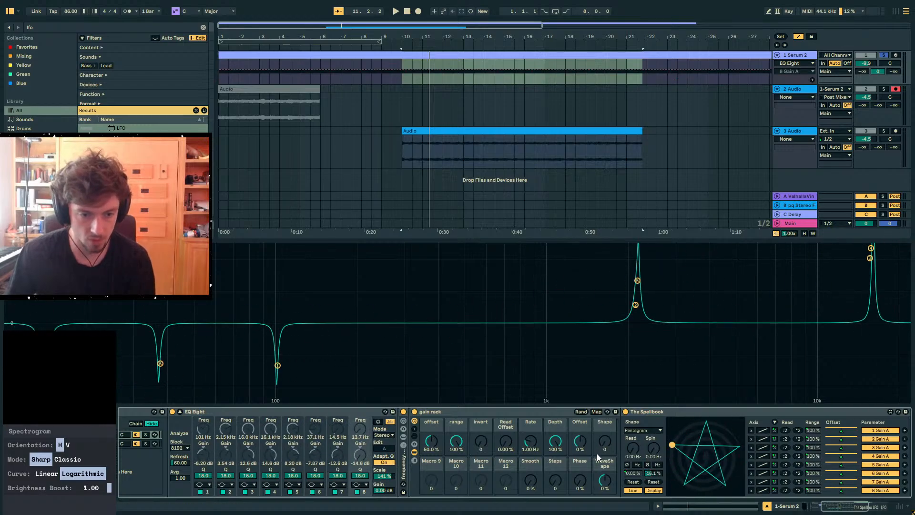
Set the gain rack's Rate to 0.29 Hz and the frequency rack's Rate to 0.16 Hz
{"action": "left_click_drag", "start_coordinate": [534, 443], "coordinate": [534, 456]}
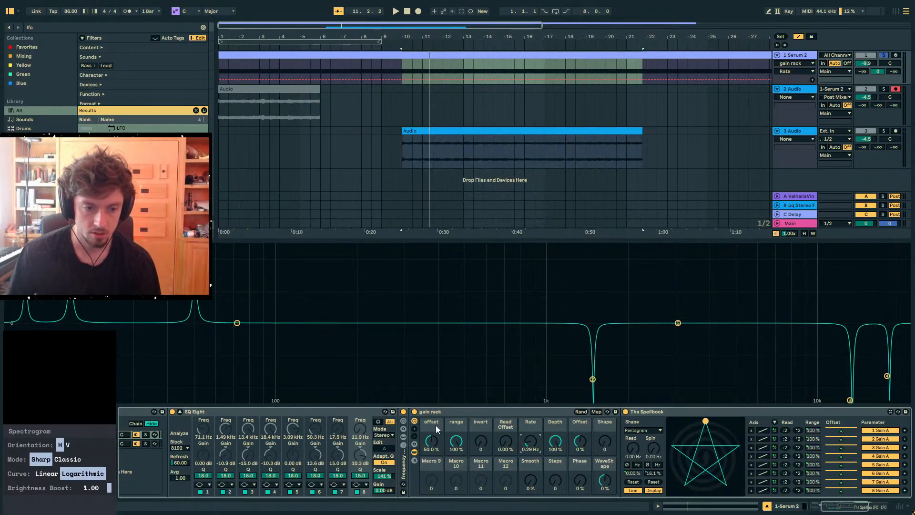
{"action": "double_click", "coordinate": [404, 462]}
{"action": "left_click_drag", "start_coordinate": [519, 442], "coordinate": [519, 458]}
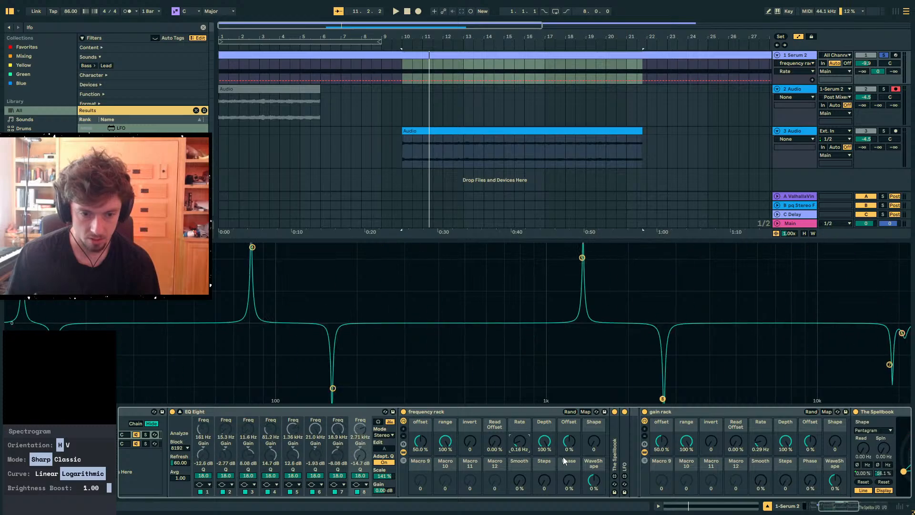
Set Shape to 35 on both the frequency rack and the gain rack, and start playback
{"action": "left_click_drag", "start_coordinate": [594, 446], "coordinate": [594, 431]}
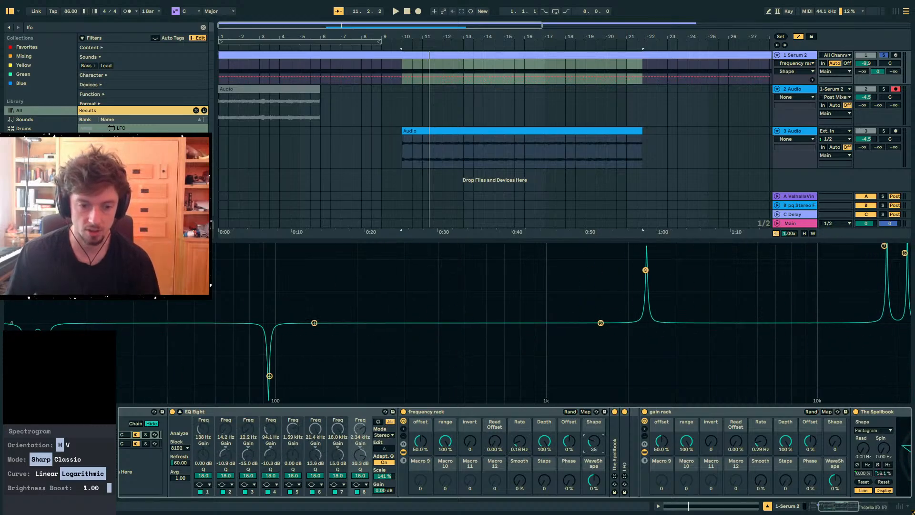
{"action": "left_click_drag", "start_coordinate": [841, 445], "coordinate": [841, 429]}
{"action": "key", "text": "space"}
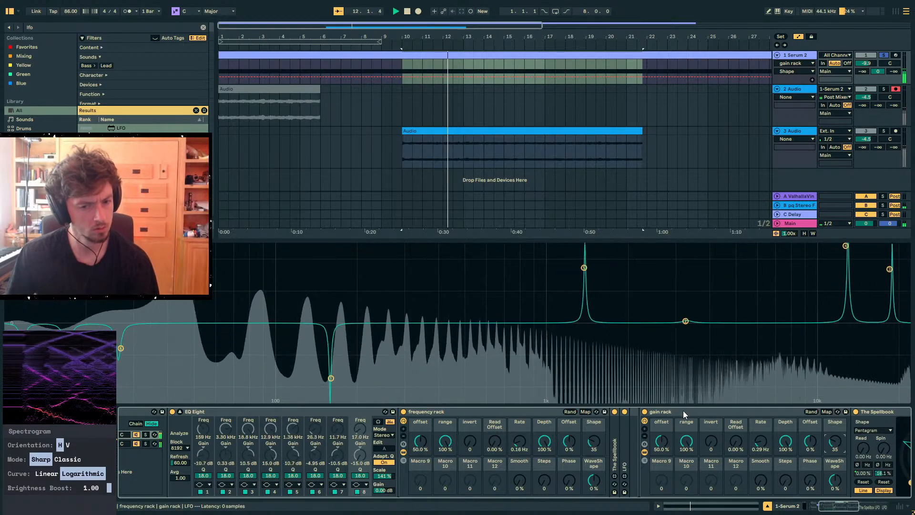
Collapse the gain rack's Spellbook to reveal its LFO, and set the gain rack's Steps to 36 during playback
{"action": "double_click", "coordinate": [625, 442]}
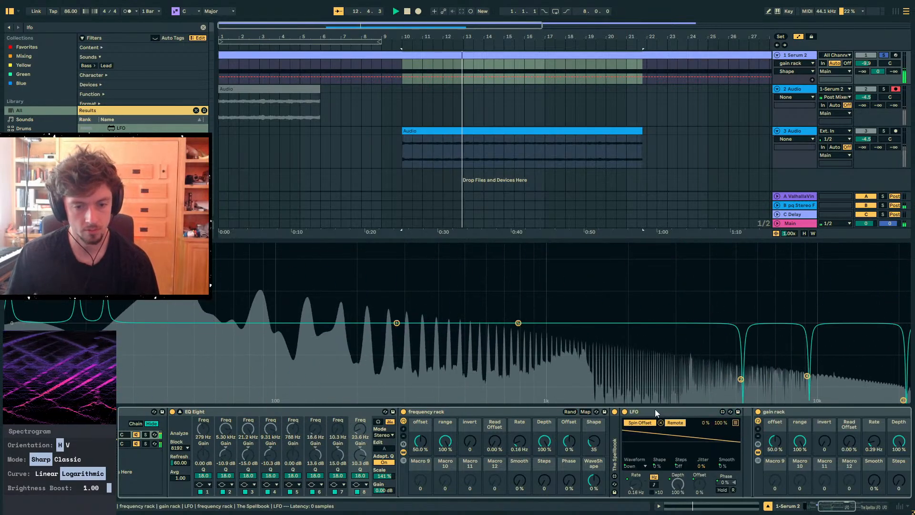
{"action": "double_click", "coordinate": [669, 414]}
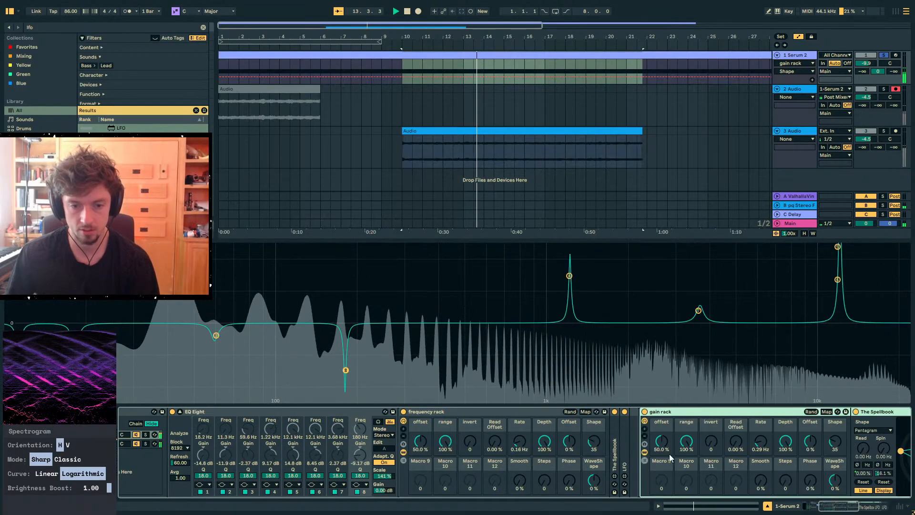
{"action": "double_click", "coordinate": [876, 412]}
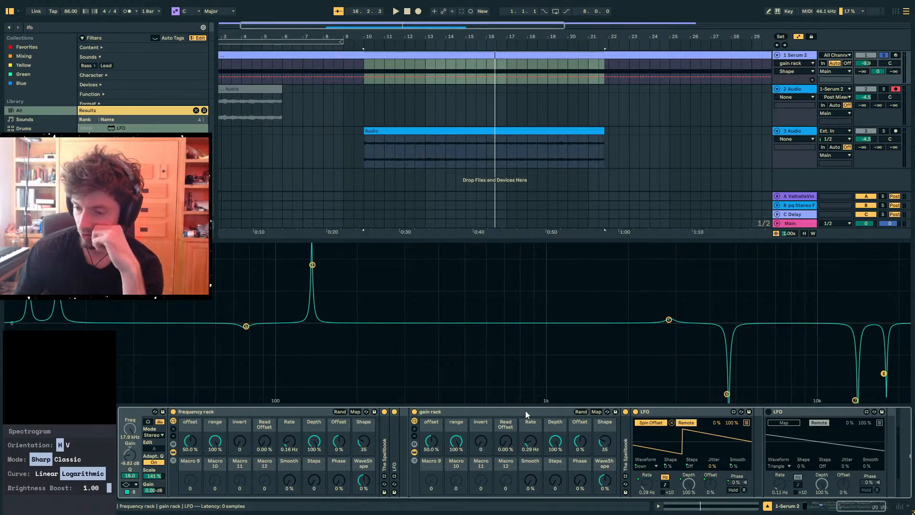
{"action": "key", "text": "space"}
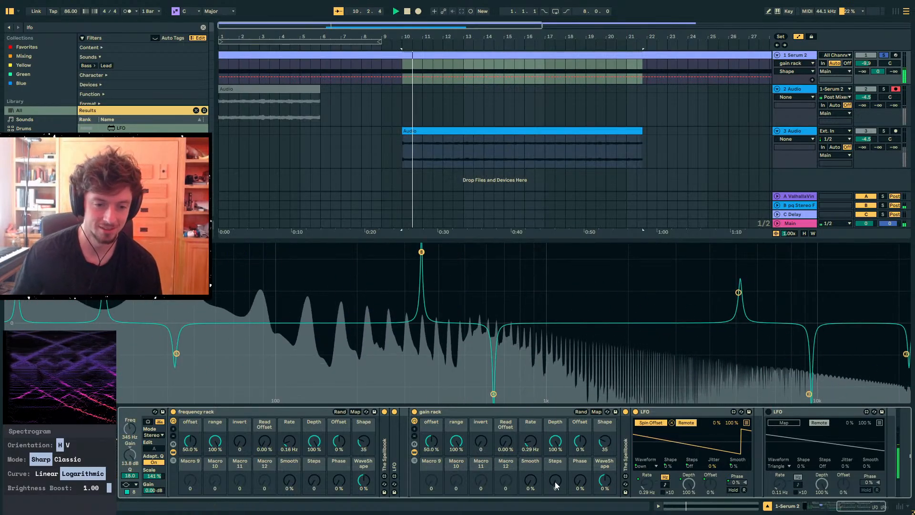
{"action": "left_click_drag", "start_coordinate": [554, 481], "coordinate": [554, 453]}
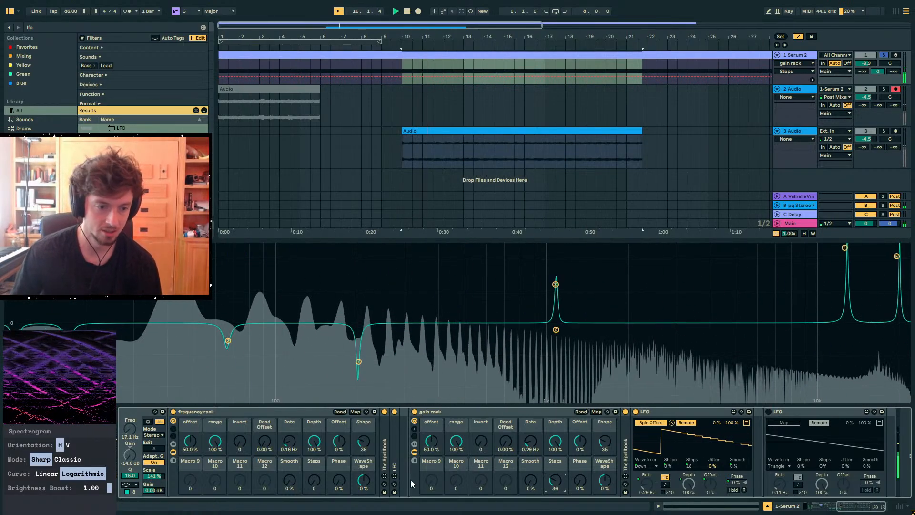
Inspect the frequency rack's Spellbook, collapse it again, and try a Steps value of 34 on that rack during playback
{"action": "double_click", "coordinate": [384, 453]}
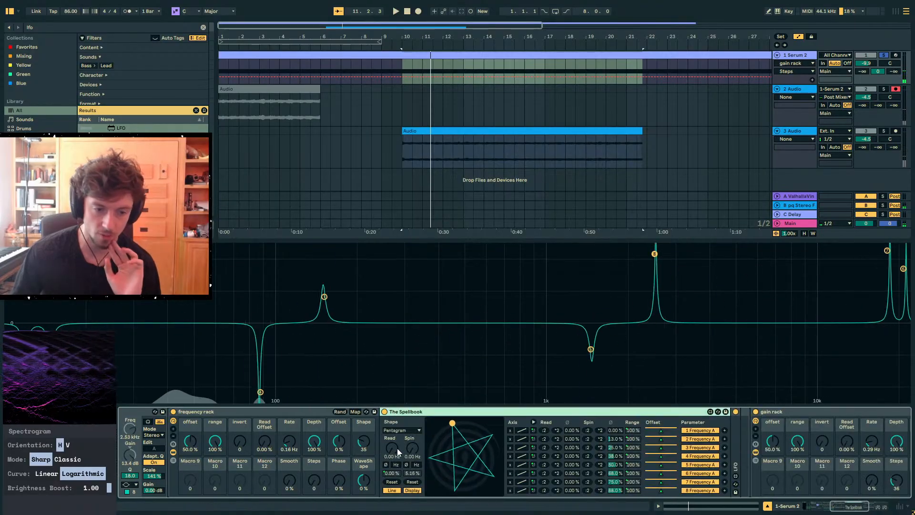
{"action": "double_click", "coordinate": [408, 413]}
{"action": "key", "text": "space"}
{"action": "left_click_drag", "start_coordinate": [314, 482], "coordinate": [314, 454]}
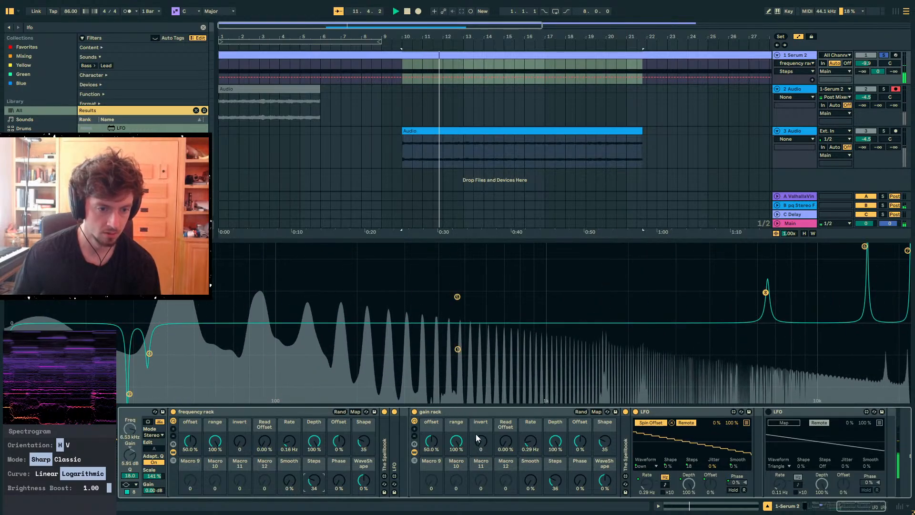
Set the gain rack's invert to 127, reset the frequency rack's Steps to 0, and restart playback
{"action": "double_click", "coordinate": [628, 445]}
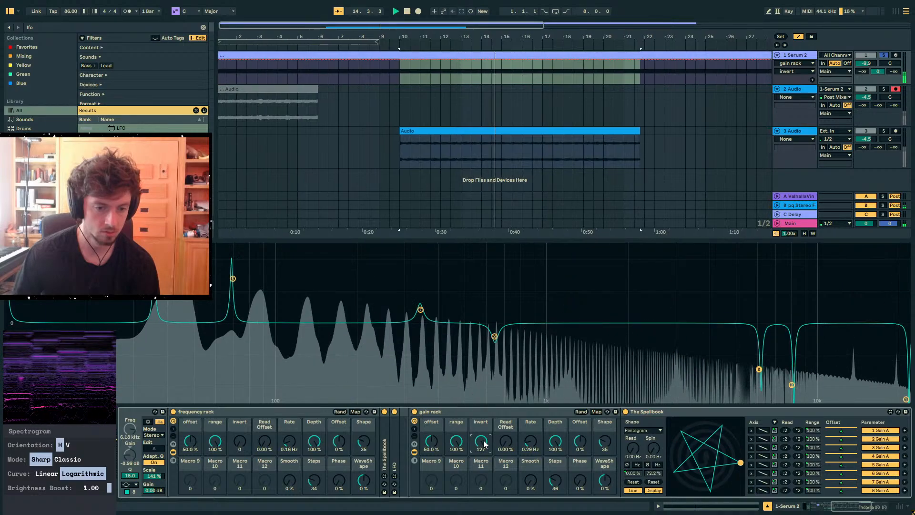
{"action": "left_click", "coordinate": [580, 480]}
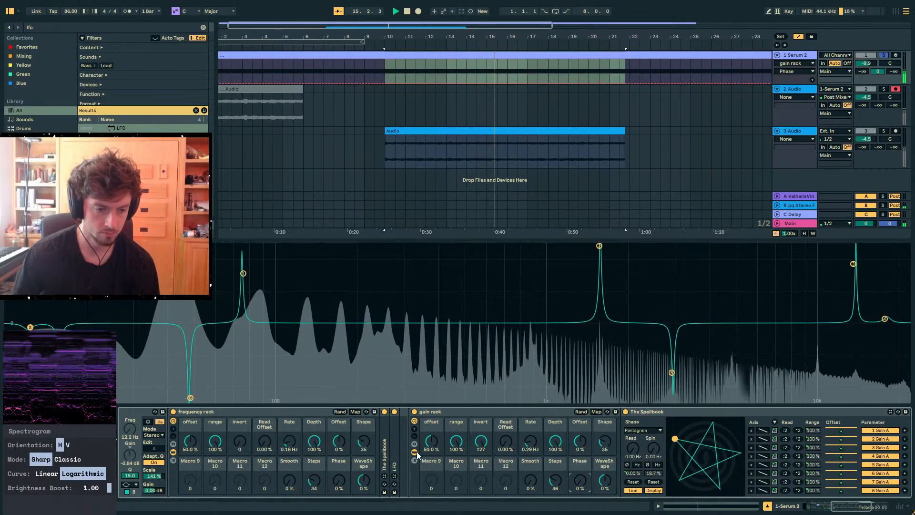
{"action": "double_click", "coordinate": [314, 479]}
{"action": "key", "text": "space"}
{"action": "key", "text": "space"}
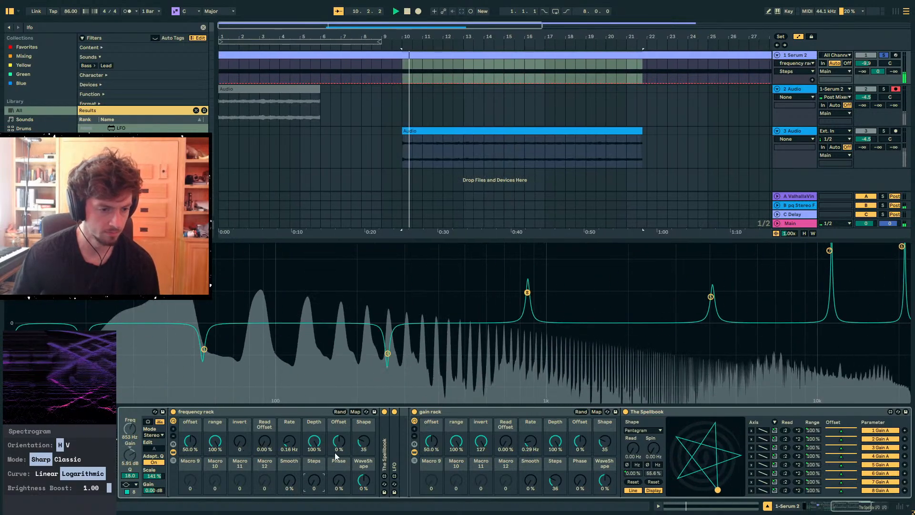
Set the frequency rack's Shape to 22 and expand its LFO to check the waveform during playback
{"action": "left_click_drag", "start_coordinate": [364, 441], "coordinate": [363, 450]}
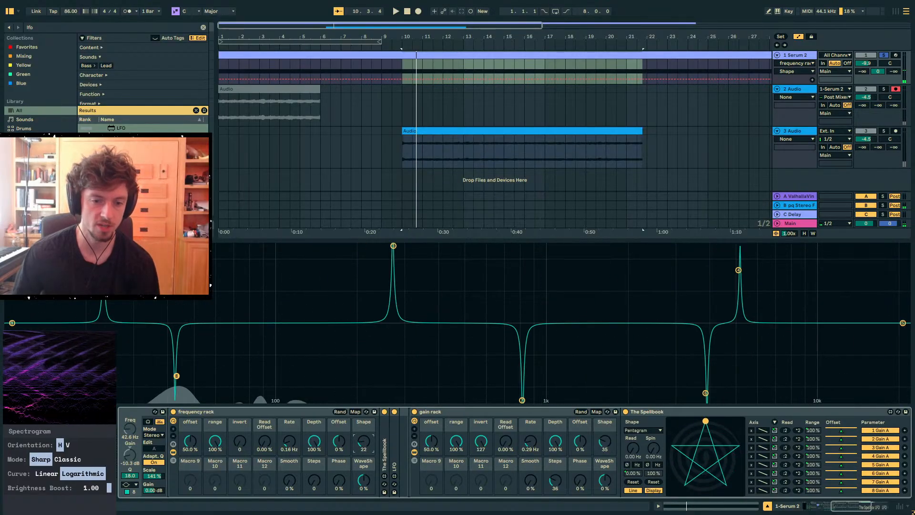
{"action": "key", "text": "space"}
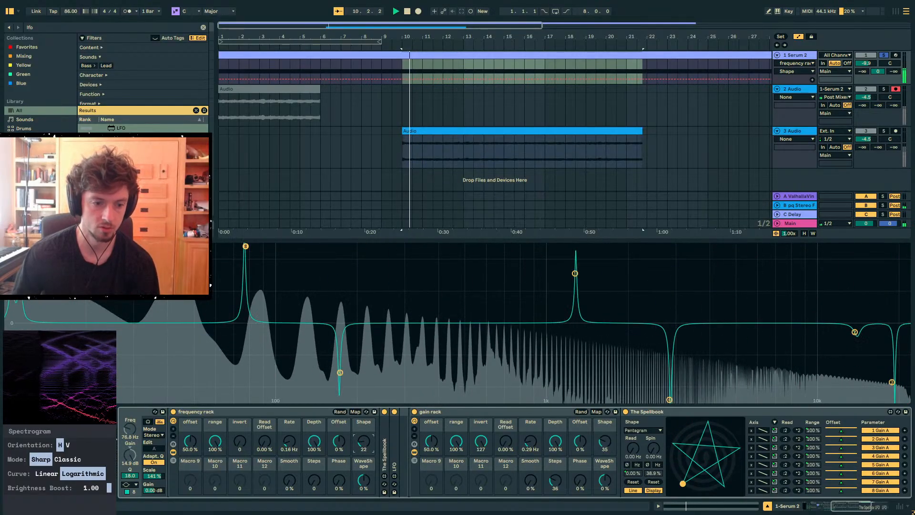
{"action": "double_click", "coordinate": [396, 442]}
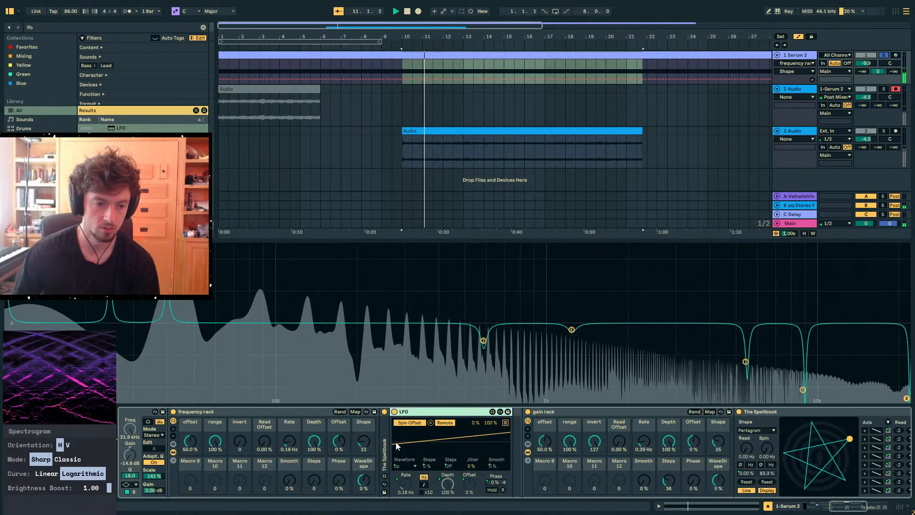
Set the frequency rack's Shape to 41 for a triangle LFO, with its Spellbook expanded, and restart playback
{"action": "left_click_drag", "start_coordinate": [363, 442], "coordinate": [362, 431]}
{"action": "key", "text": "ctrl+z"}
{"action": "key", "text": "space"}
{"action": "double_click", "coordinate": [383, 450]}
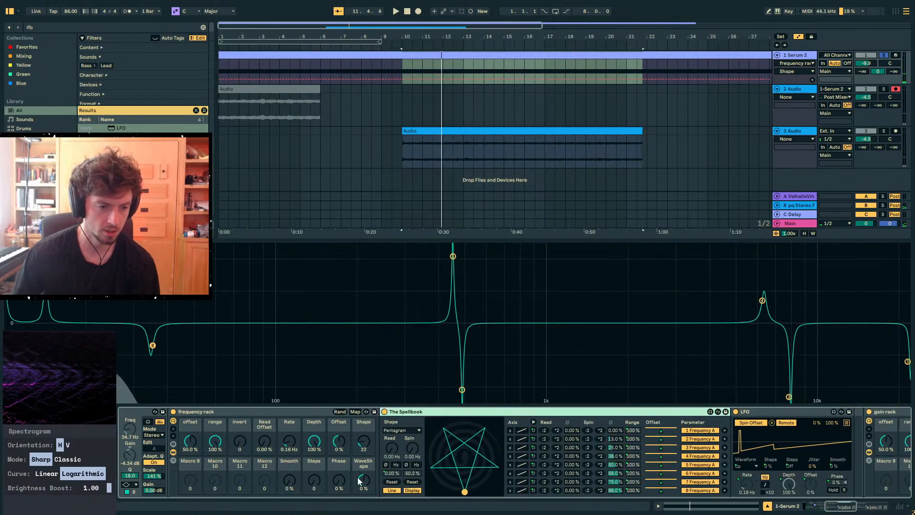
{"action": "left_click_drag", "start_coordinate": [362, 445], "coordinate": [363, 434]}
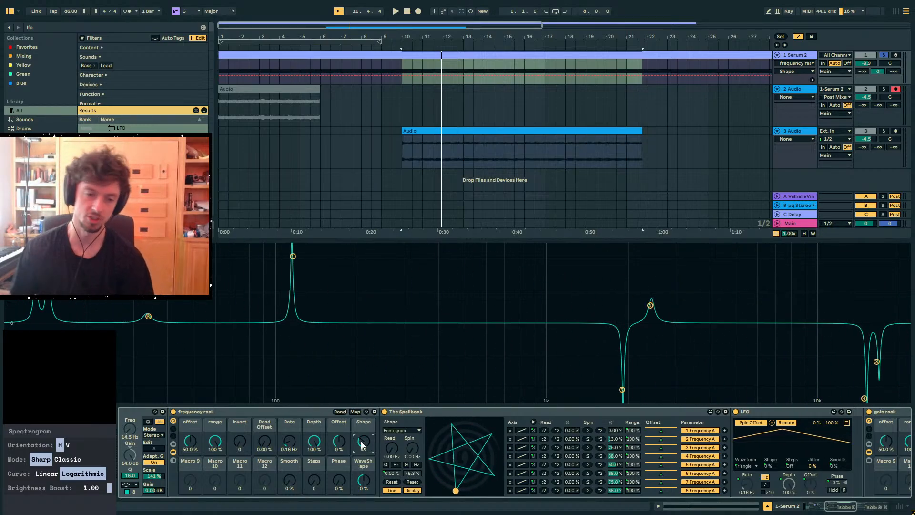
{"action": "key", "text": "space"}
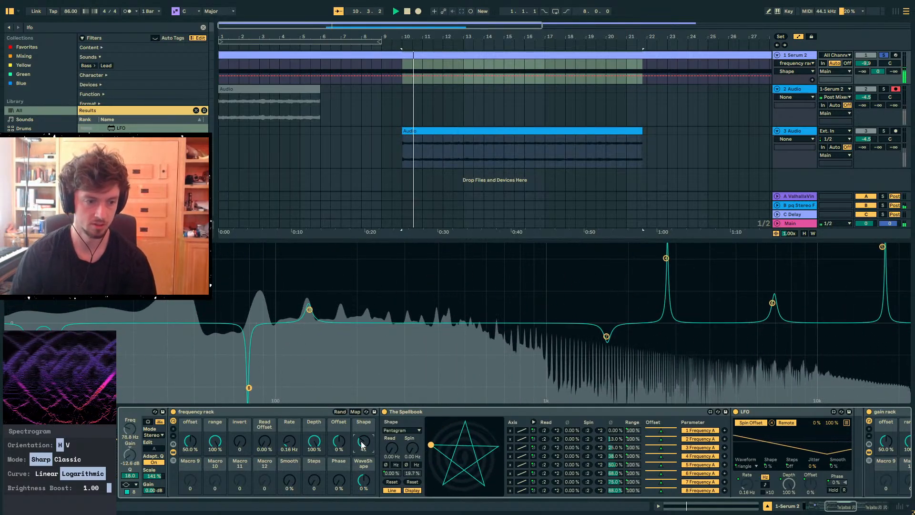
Set the frequency rack's offset to 65.4 % and range to 44.1 %, and the gain rack's offset to 70.9 %
{"action": "left_click_drag", "start_coordinate": [215, 442], "coordinate": [214, 446]}
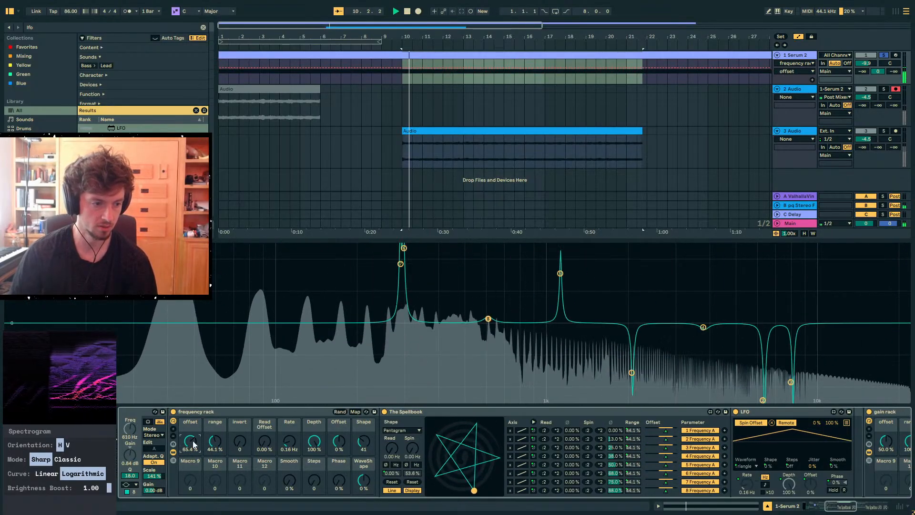
{"action": "double_click", "coordinate": [407, 411]}
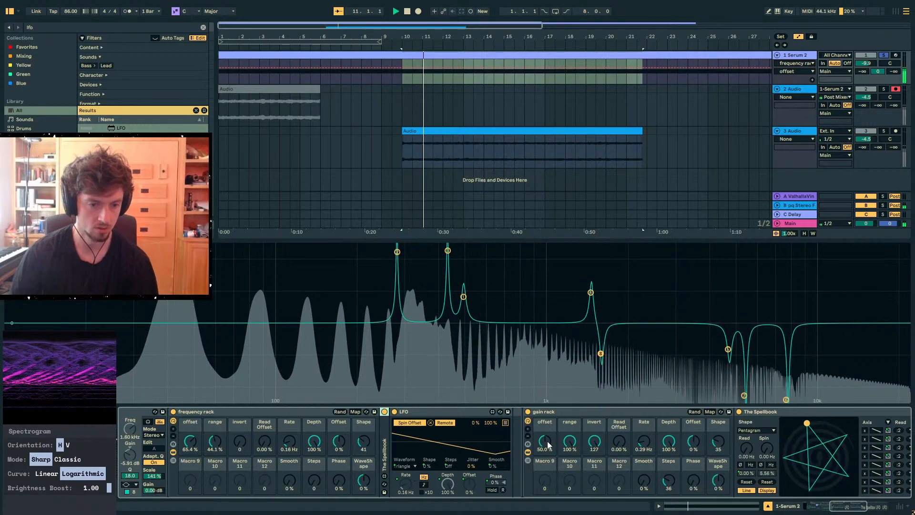
{"action": "mouse_move", "coordinate": [568, 446]}
{"action": "left_mouse_down"}
{"action": "mouse_move", "coordinate": [568, 469]}
{"action": "mouse_move", "coordinate": [570, 448]}
{"action": "left_mouse_up"}
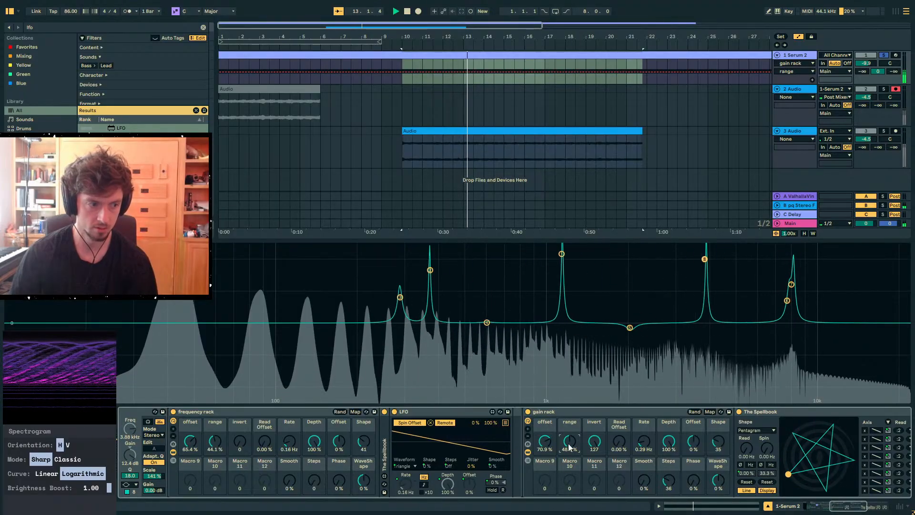
Set the frequency rack's Rate to 0.47 Hz and invert to 127, and the gain rack's Rate to 0.09 Hz and range to about 49 %
{"action": "left_click_drag", "start_coordinate": [290, 441], "coordinate": [290, 425]}
{"action": "mouse_move", "coordinate": [619, 441]}
{"action": "left_mouse_down"}
{"action": "mouse_move", "coordinate": [619, 414]}
{"action": "mouse_move", "coordinate": [619, 443]}
{"action": "left_mouse_up"}
{"action": "left_click_drag", "start_coordinate": [241, 442], "coordinate": [240, 404]}
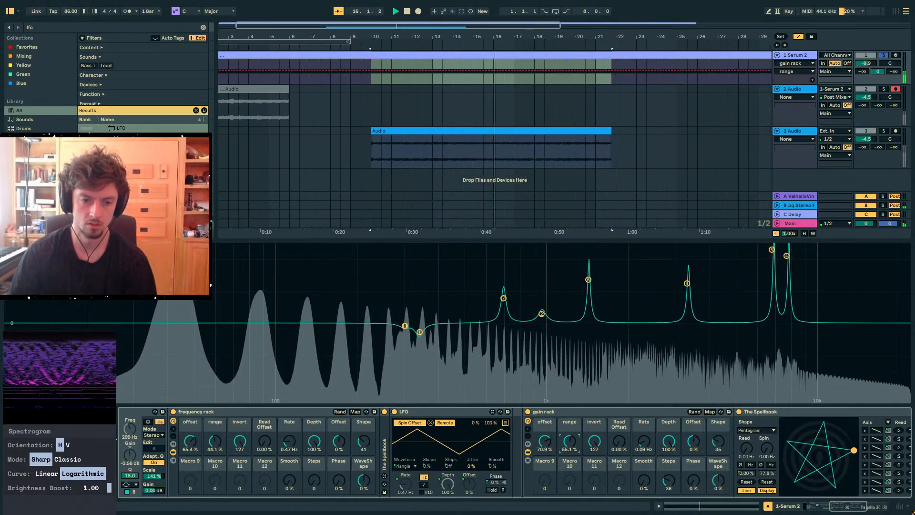
{"action": "mouse_move", "coordinate": [570, 442]}
{"action": "left_mouse_down"}
{"action": "mouse_move", "coordinate": [570, 465]}
{"action": "mouse_move", "coordinate": [571, 440]}
{"action": "left_mouse_up"}
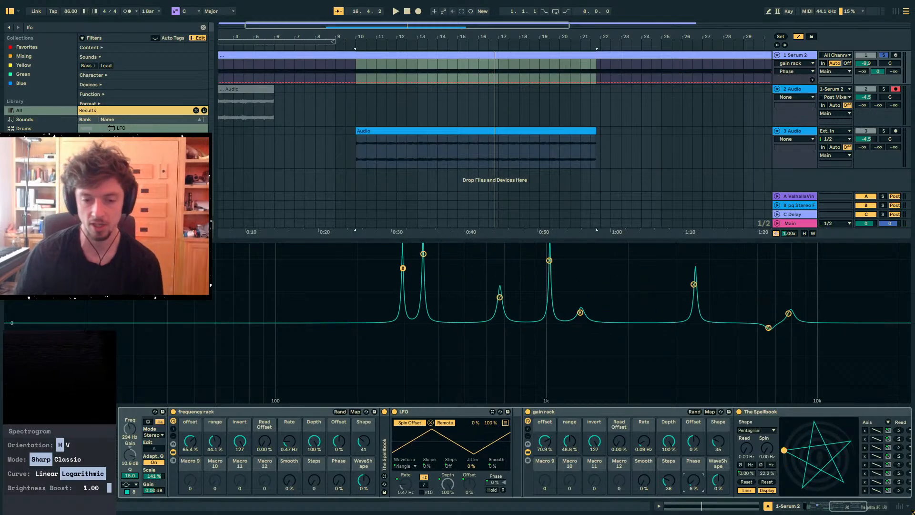
Set the gain rack's Phase to 46 %, Shape to 0 and offset to 50 % while auditioning the loop
{"action": "key", "text": "space"}
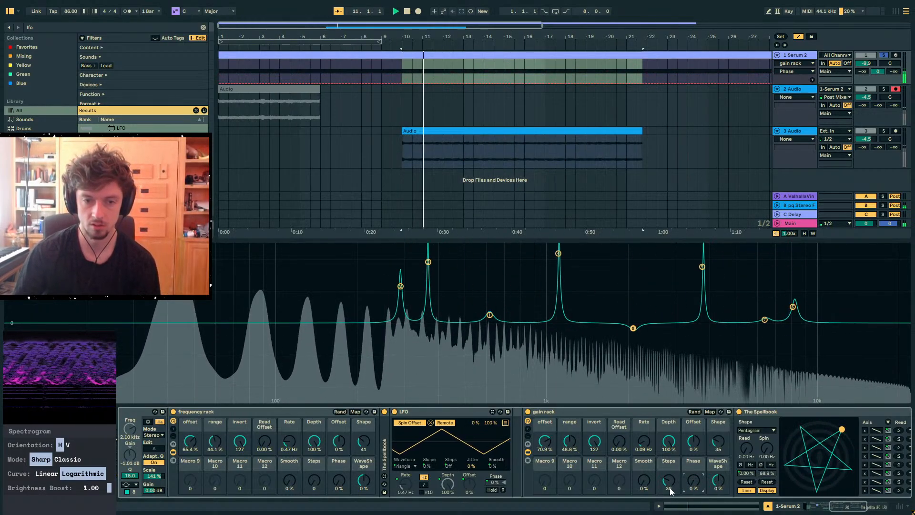
{"action": "left_click_drag", "start_coordinate": [696, 483], "coordinate": [719, 473]}
{"action": "key", "text": "space"}
{"action": "key", "text": "space"}
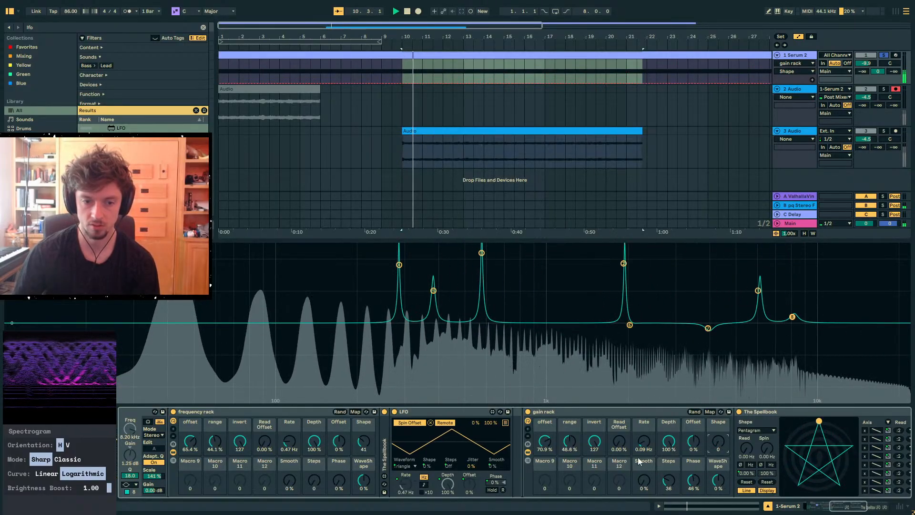
{"action": "key", "text": "space"}
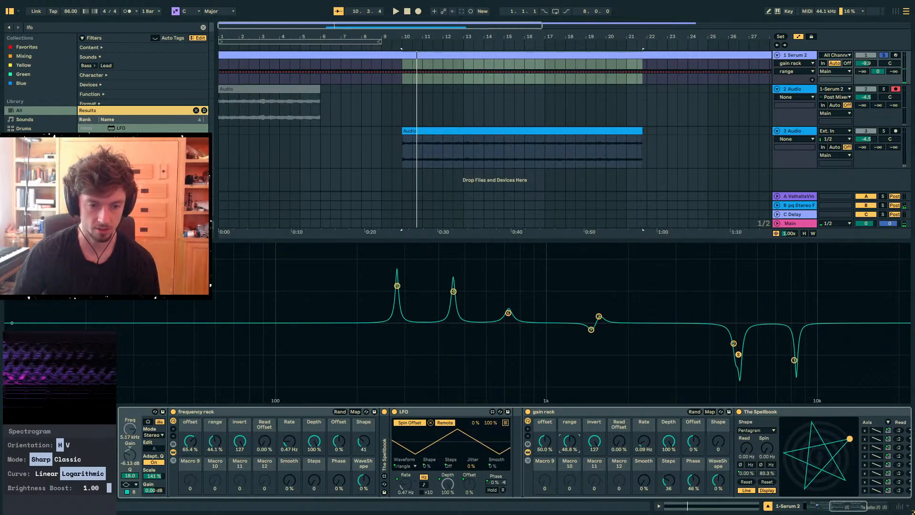
Try the gain rack with offset at 26.8 %, range at 70.1 % and invert at 0
{"action": "key", "text": "space"}
{"action": "left_click_drag", "start_coordinate": [570, 442], "coordinate": [570, 474]}
{"action": "left_click_drag", "start_coordinate": [545, 442], "coordinate": [570, 400]}
{"action": "left_click_drag", "start_coordinate": [596, 442], "coordinate": [596, 506]}
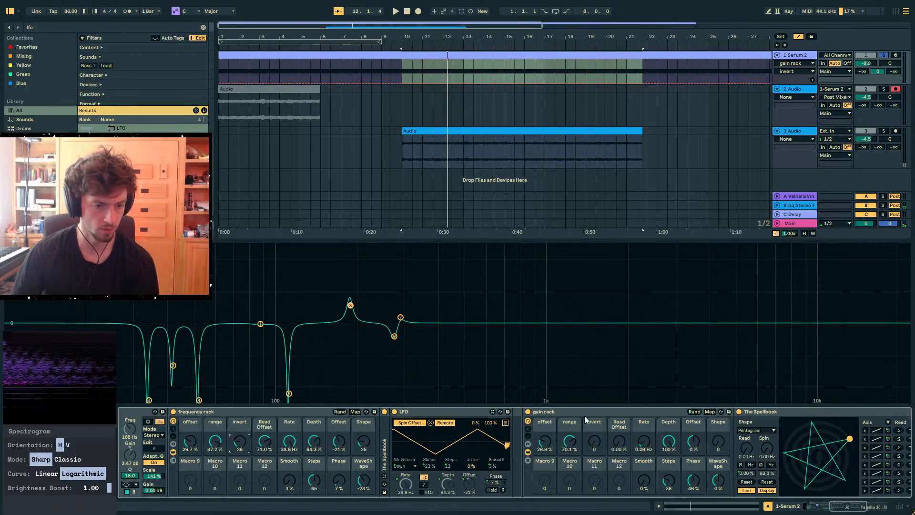
Restart playback and randomize the gain rack's macros
{"action": "key", "text": "space"}
{"action": "left_click", "coordinate": [694, 411]}
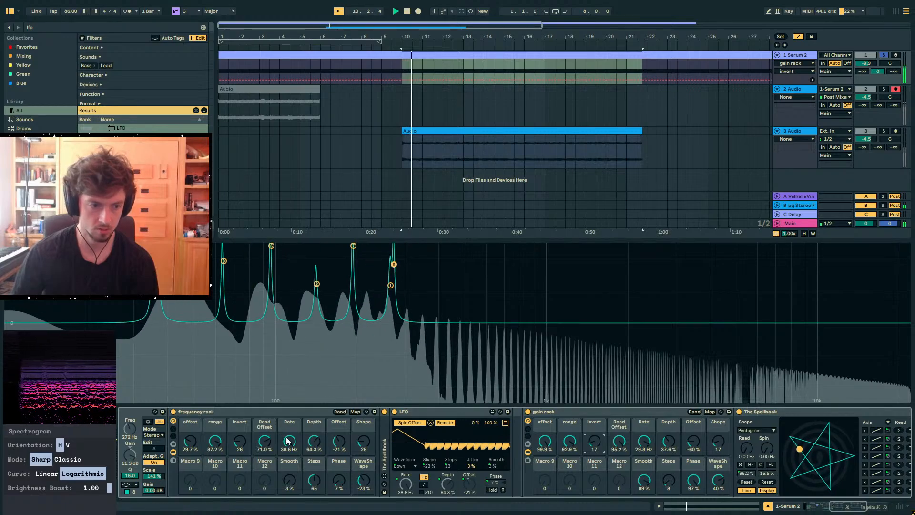
Try the frequency rack with offset at 55.9 %, range at 100 %, Rate at 0.22 Hz and Depth at 100 %, and the gain rack's Smooth at 0 %
{"action": "left_click_drag", "start_coordinate": [191, 442], "coordinate": [191, 418]}
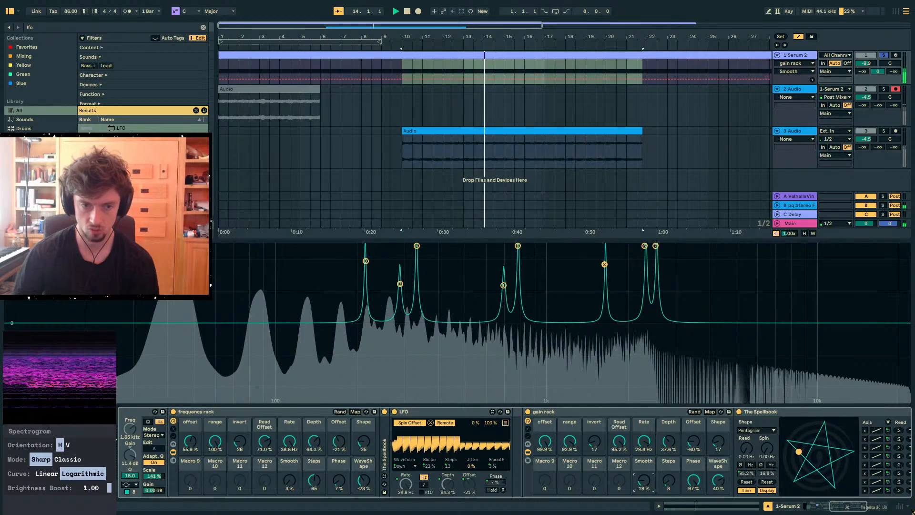
{"action": "left_click", "coordinate": [694, 481]}
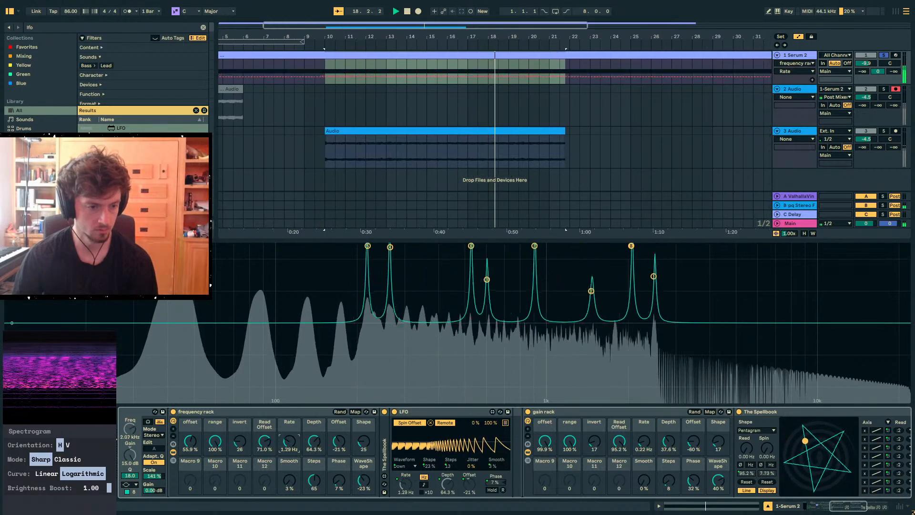
{"action": "left_click_drag", "start_coordinate": [298, 442], "coordinate": [312, 478]}
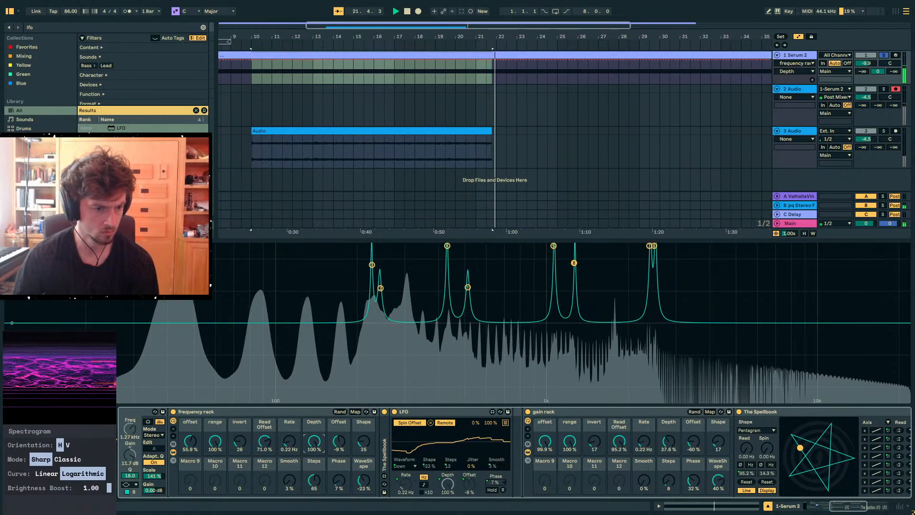
Undo the frequency rack's Depth change, try another invert value and set the offset to 48.8 %
{"action": "key", "text": "ctrl+z"}
{"action": "left_click", "coordinate": [237, 445]}
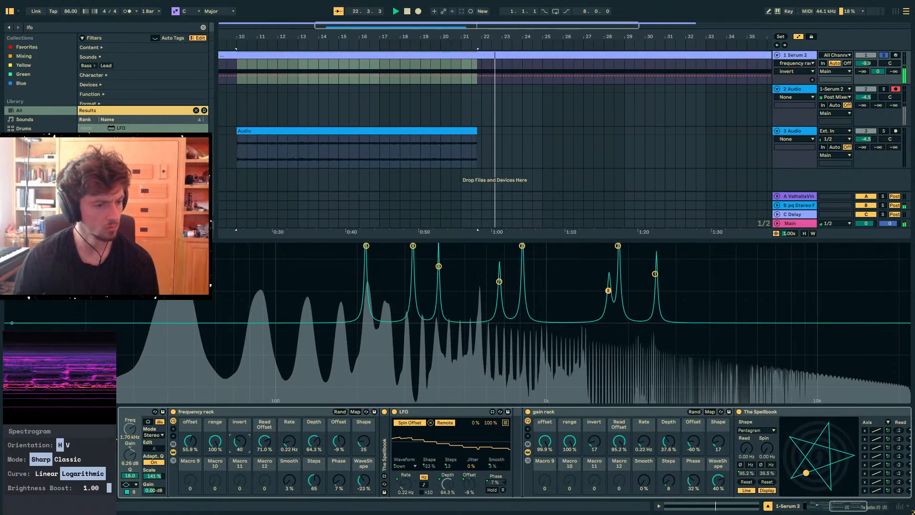
{"action": "left_click_drag", "start_coordinate": [197, 448], "coordinate": [197, 452]}
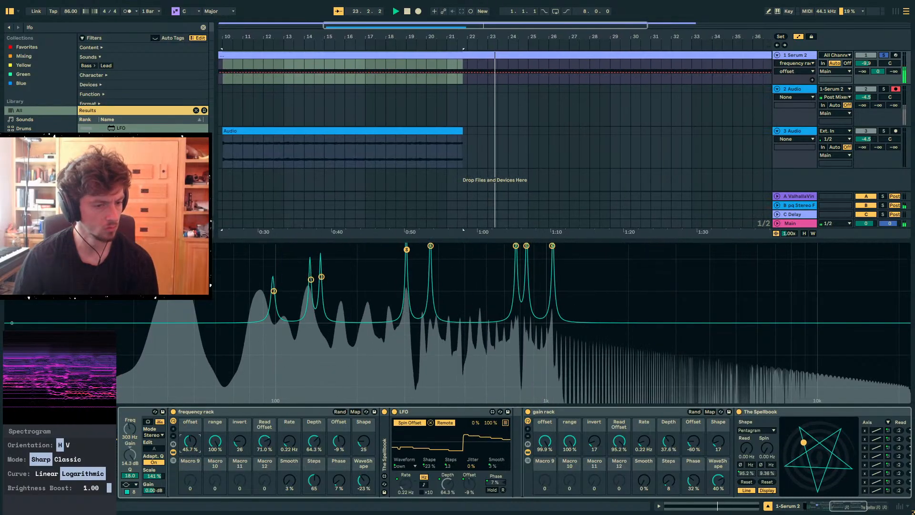
Expand the frequency rack's Spellbook, reset its read position and set the rack's Read Offset to 0 %
{"action": "double_click", "coordinate": [384, 446]}
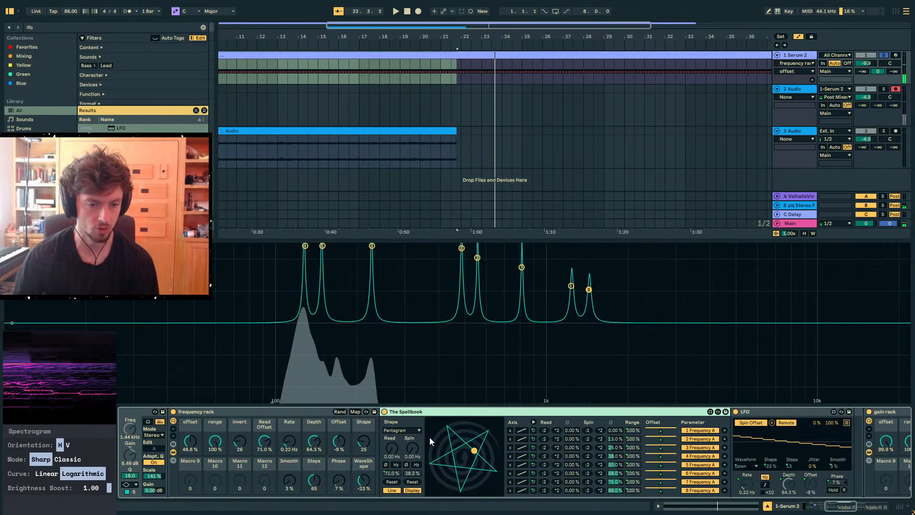
{"action": "left_click", "coordinate": [412, 482]}
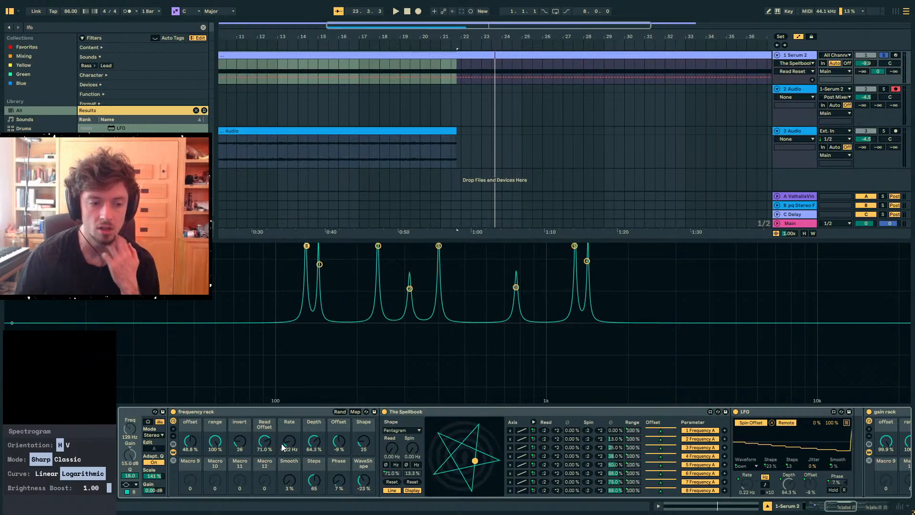
{"action": "key", "text": "space"}
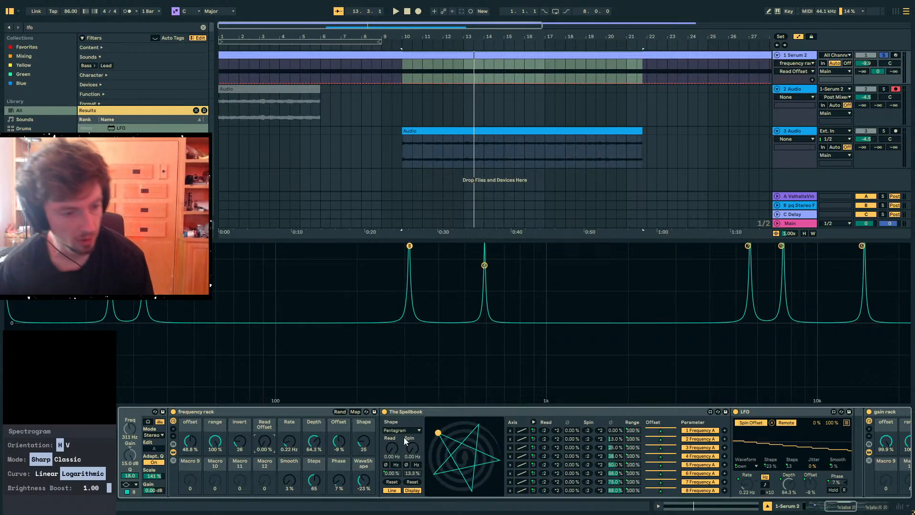
Set the frequency rack's Rate to 0.16 Hz during playback and try WaveShape at 75 % and 40 % before resetting it to 0 %
{"action": "key", "text": "space"}
{"action": "mouse_move", "coordinate": [293, 444]}
{"action": "left_mouse_down"}
{"action": "mouse_move", "coordinate": [292, 427]}
{"action": "mouse_move", "coordinate": [290, 461]}
{"action": "left_mouse_up"}
{"action": "left_click_drag", "start_coordinate": [364, 480], "coordinate": [364, 440]}
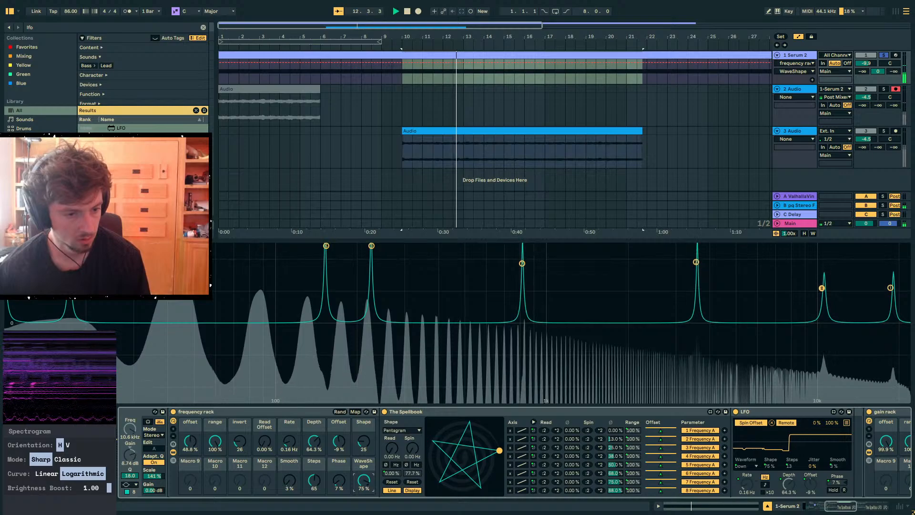
{"action": "left_click_drag", "start_coordinate": [363, 481], "coordinate": [363, 494]}
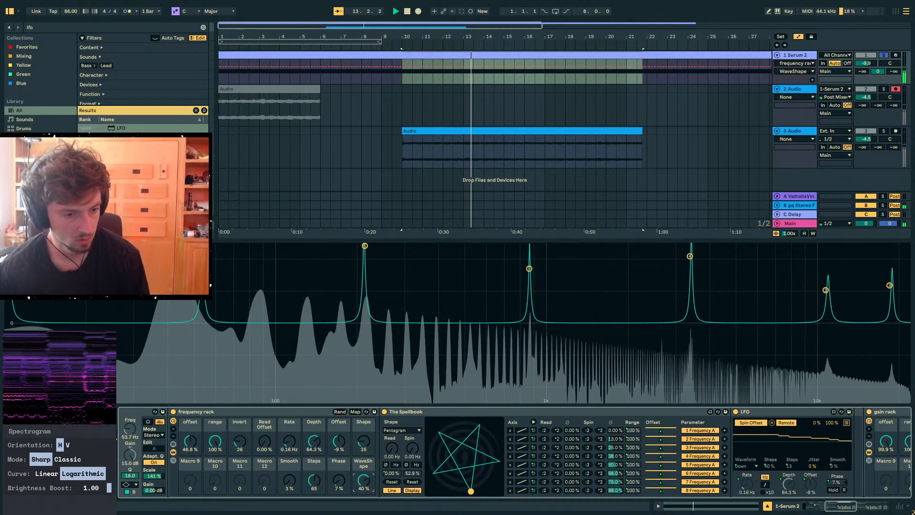
{"action": "double_click", "coordinate": [364, 480]}
Raise the frequency rack's Read Offset, set invert to 127, stop playback and reset the LFO Offset to 0 %
{"action": "left_click_drag", "start_coordinate": [264, 441], "coordinate": [265, 411]}
{"action": "left_click_drag", "start_coordinate": [241, 443], "coordinate": [241, 410]}
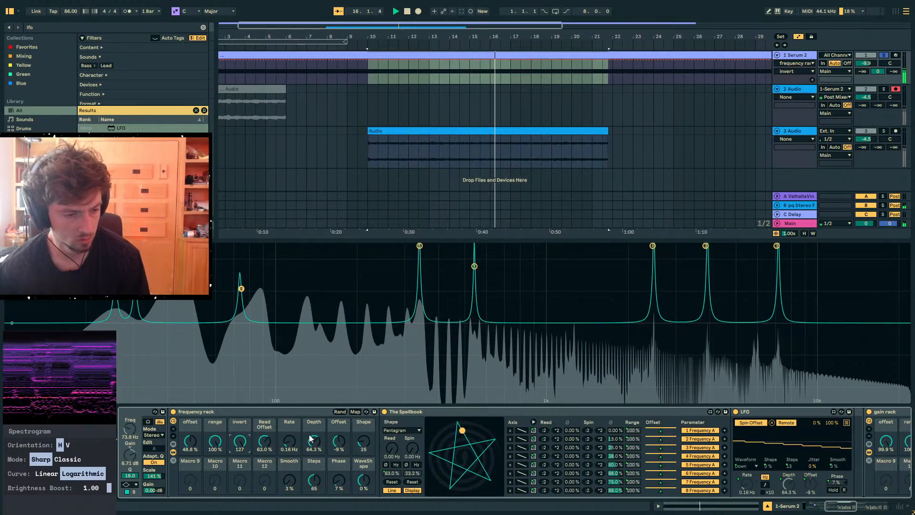
{"action": "key", "text": "space"}
{"action": "double_click", "coordinate": [339, 443]}
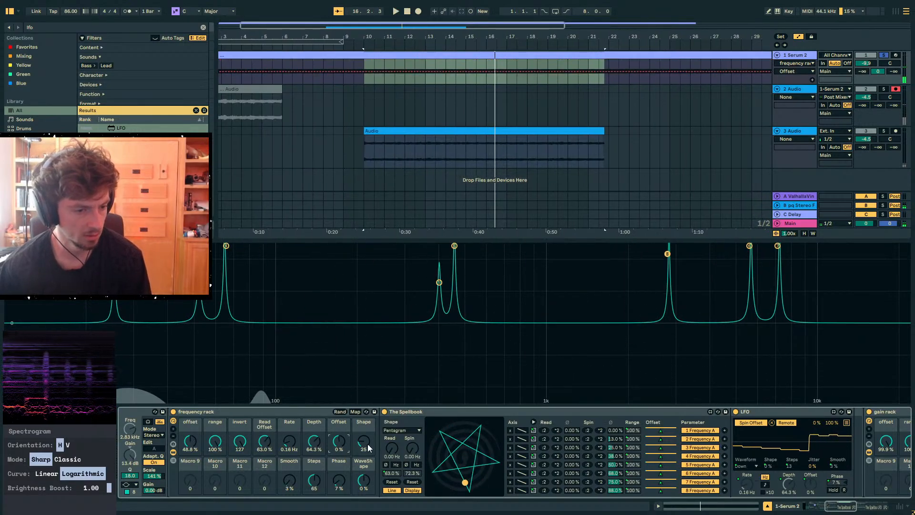
Randomize the frequency rack's macros several times during playback, and randomize the gain rack's macros once
{"action": "left_click", "coordinate": [340, 412]}
{"action": "key", "text": "space"}
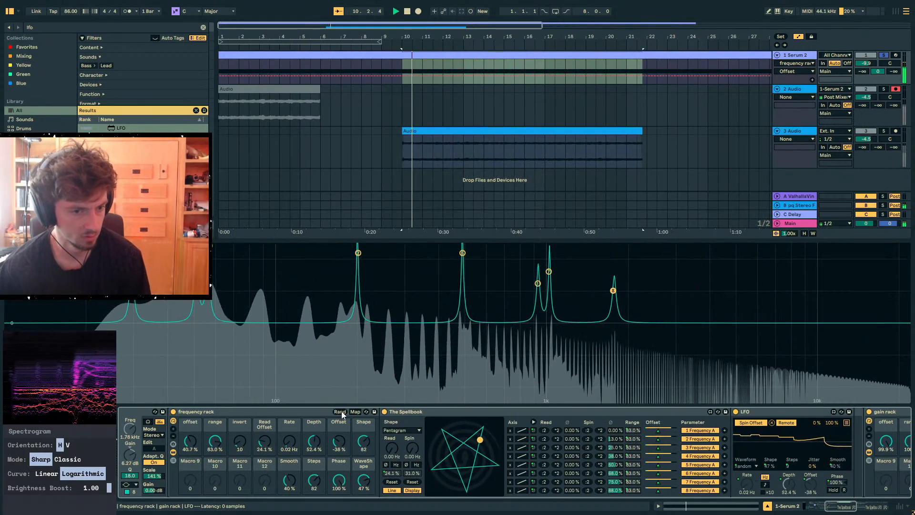
{"action": "left_click", "coordinate": [340, 412]}
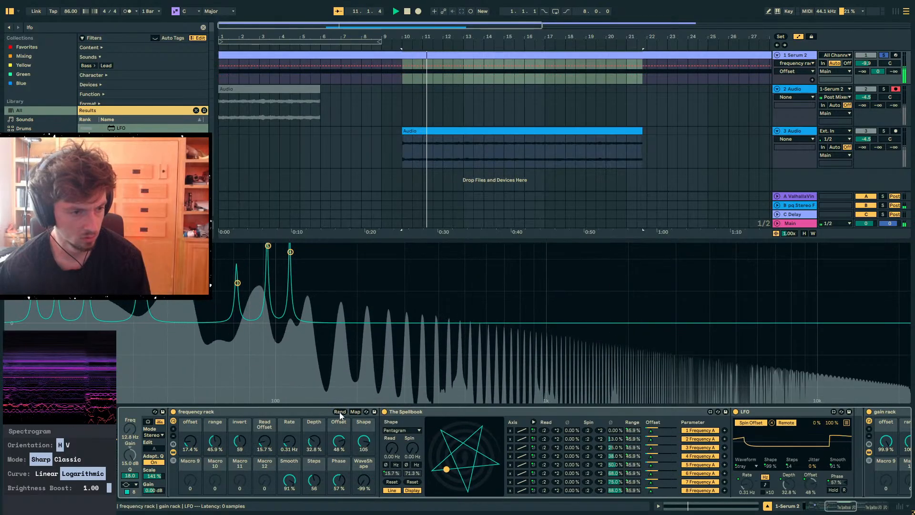
{"action": "left_click", "coordinate": [339, 411]}
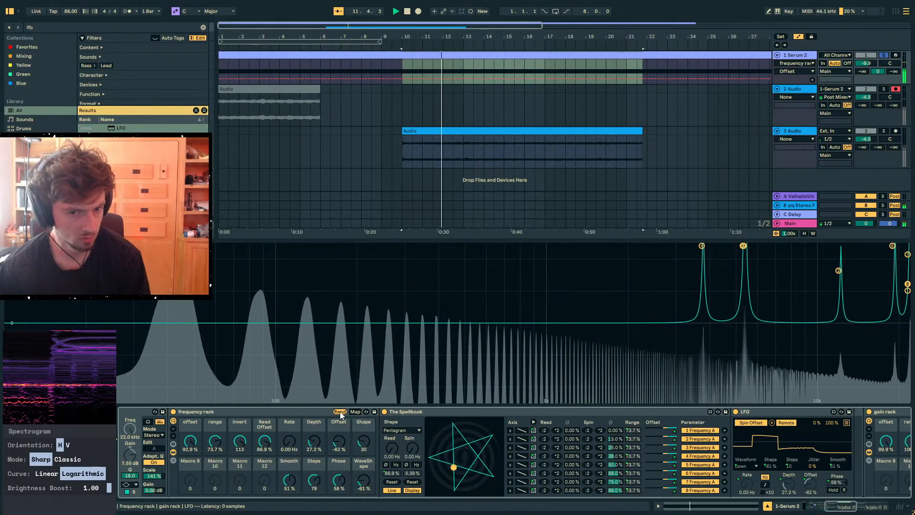
{"action": "left_click", "coordinate": [339, 411]}
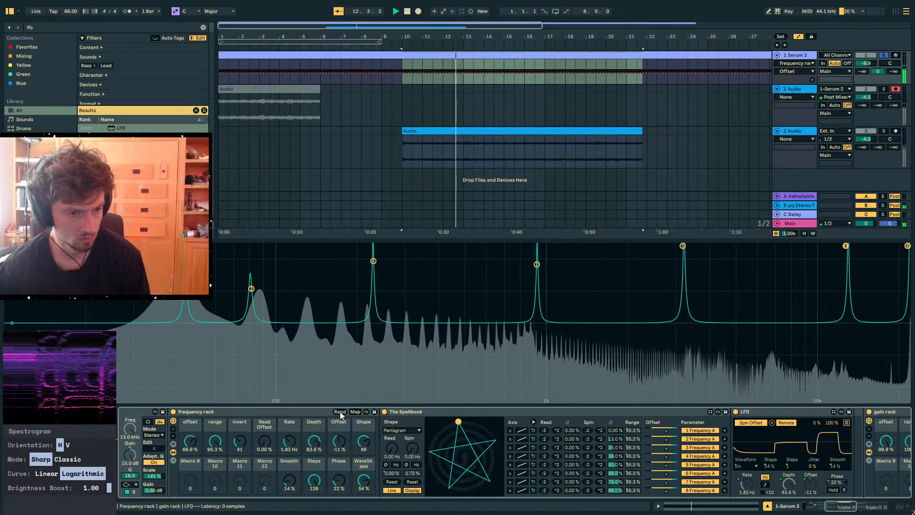
{"action": "double_click", "coordinate": [411, 412]}
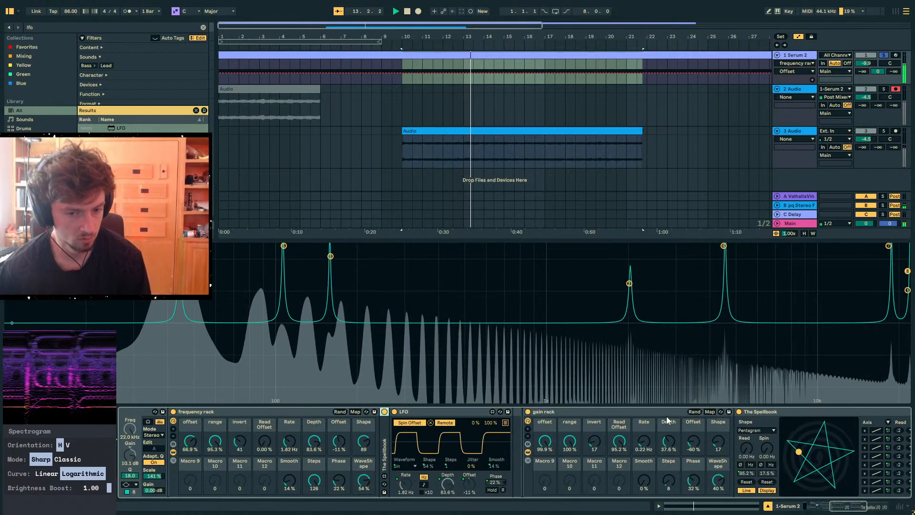
{"action": "left_click", "coordinate": [695, 412]}
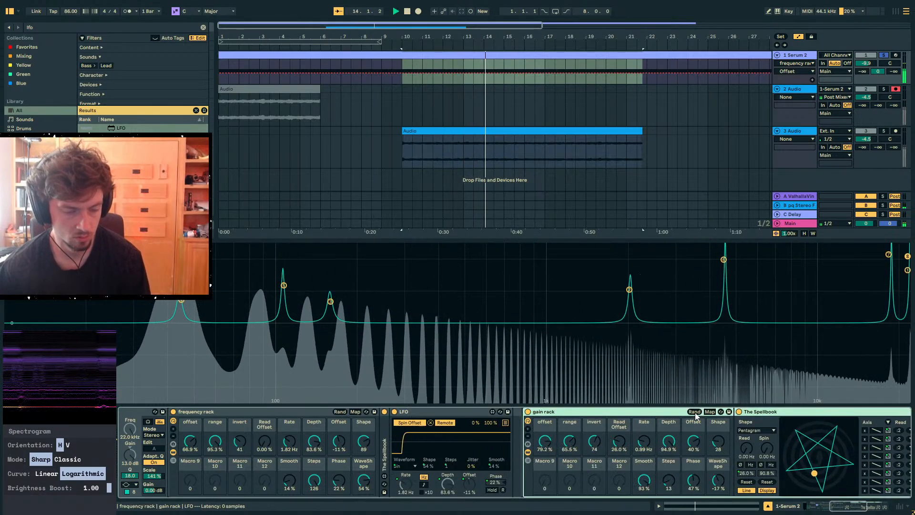
Set the frequency rack's Read Offset to 27.6 %, invert to 127, WaveShape to 48 %, Shape to 127, Offset to -92 % and Steps to 5
{"action": "mouse_move", "coordinate": [264, 443]}
{"action": "left_mouse_down"}
{"action": "mouse_move", "coordinate": [263, 401]}
{"action": "mouse_move", "coordinate": [261, 446]}
{"action": "left_mouse_up"}
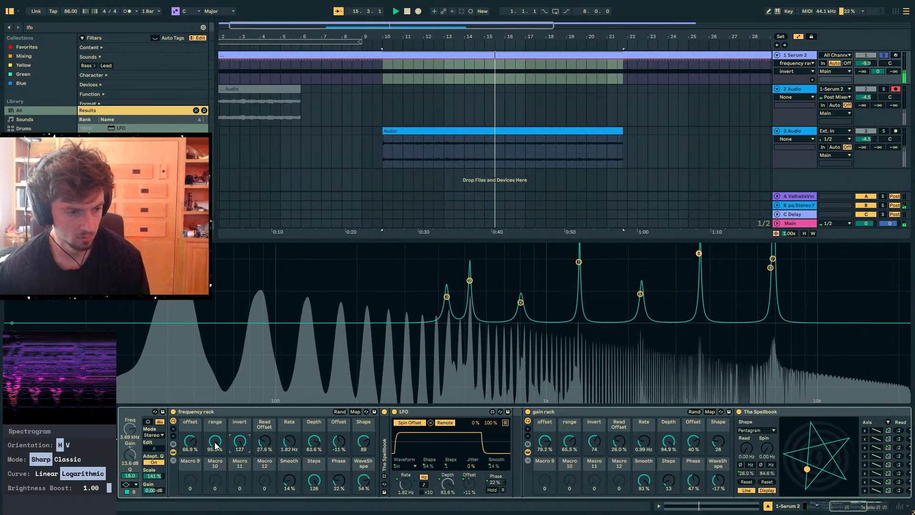
{"action": "left_click_drag", "start_coordinate": [363, 481], "coordinate": [362, 461]}
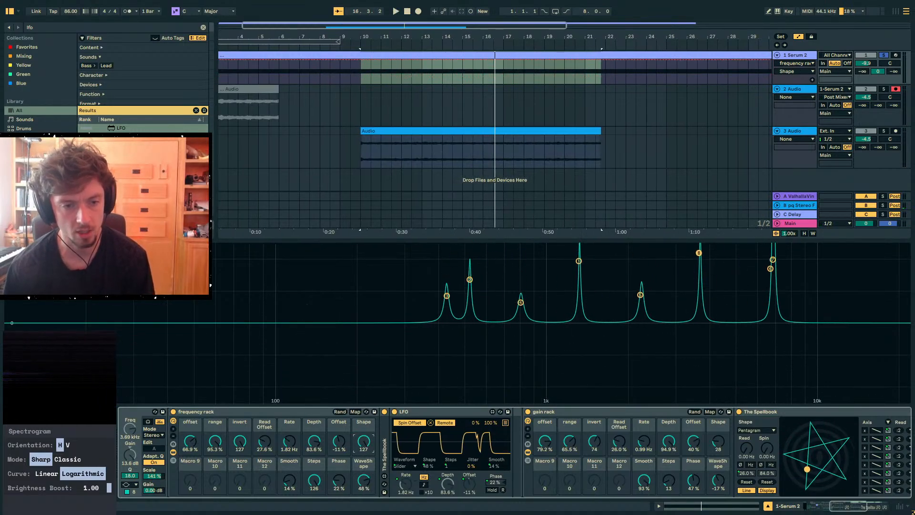
{"action": "key", "text": "space"}
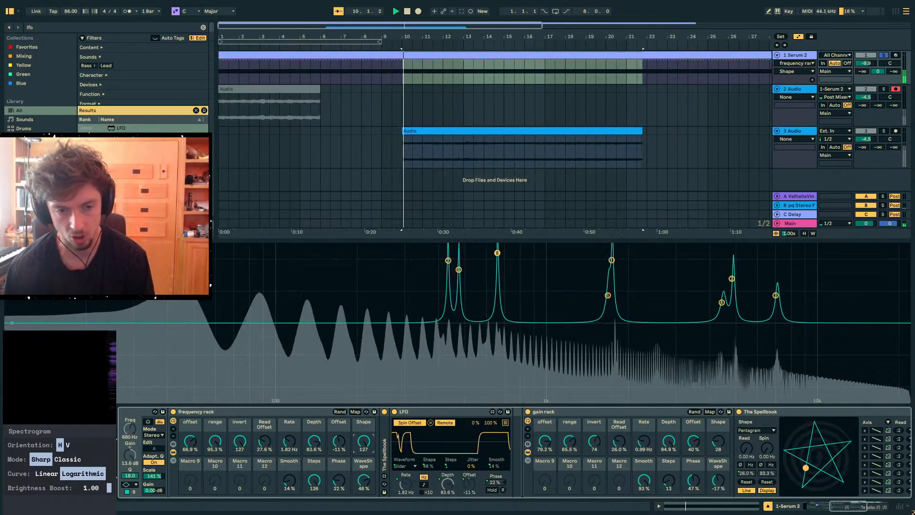
{"action": "left_click_drag", "start_coordinate": [339, 446], "coordinate": [339, 477]}
{"action": "left_click_drag", "start_coordinate": [339, 443], "coordinate": [314, 493]}
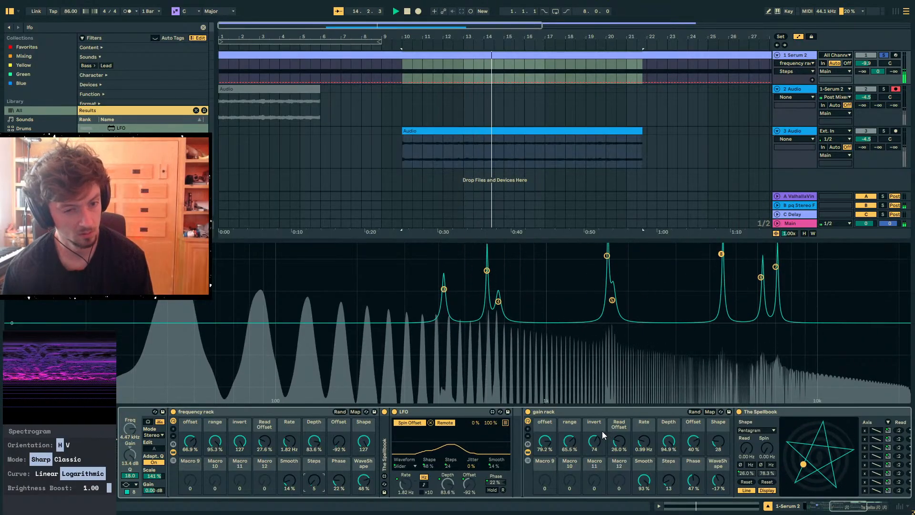
Stop playback, collapse the frequency, gain and enclosing Audio Effect racks, and return to Serum 2 at the start of the device chain
{"action": "double_click", "coordinate": [286, 411]}
{"action": "double_click", "coordinate": [285, 411]}
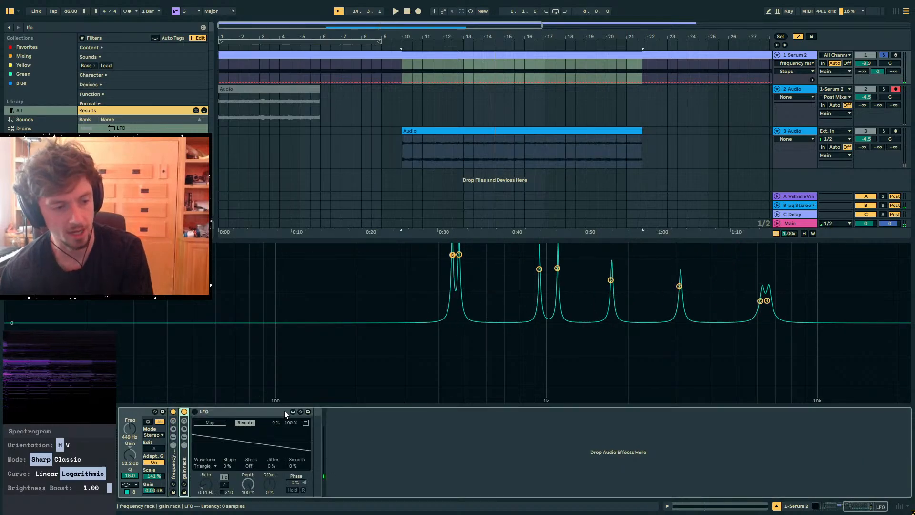
{"action": "left_click", "coordinate": [285, 411]}
{"action": "key", "text": "Left"}
{"action": "key", "text": "Left"}
{"action": "key", "text": "Left"}
{"action": "key", "text": "Left"}
{"action": "key", "text": "Left"}
{"action": "key", "text": "Left"}
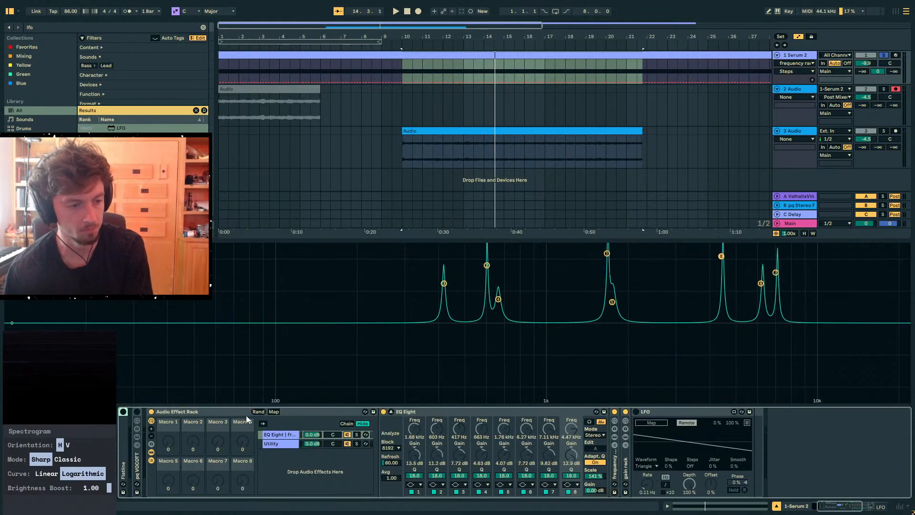
{"action": "double_click", "coordinate": [201, 412]}
{"action": "key", "text": "Left"}
{"action": "key", "text": "Left"}
{"action": "key", "text": "Left"}
{"action": "key", "text": "Left"}
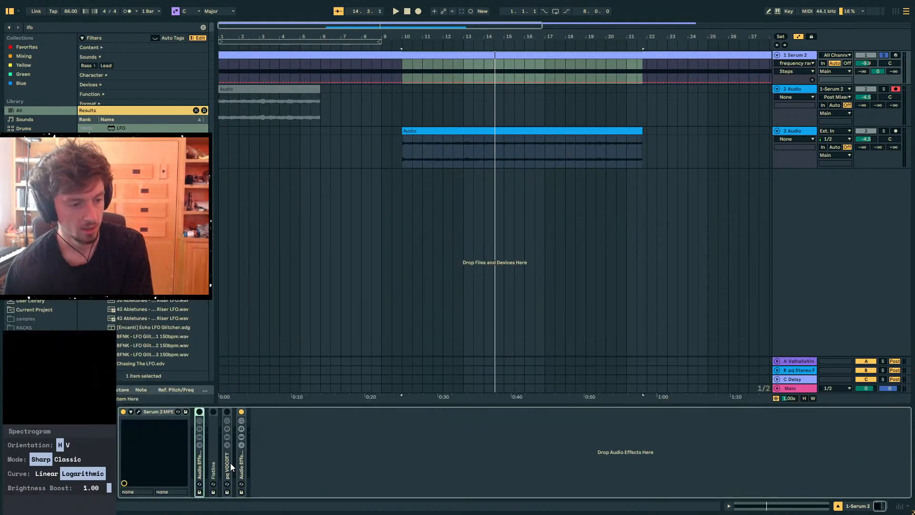
Expand the last Audio Effect Rack and its frequency rack to review the macros, and collapse the outer rack again
{"action": "double_click", "coordinate": [239, 462]}
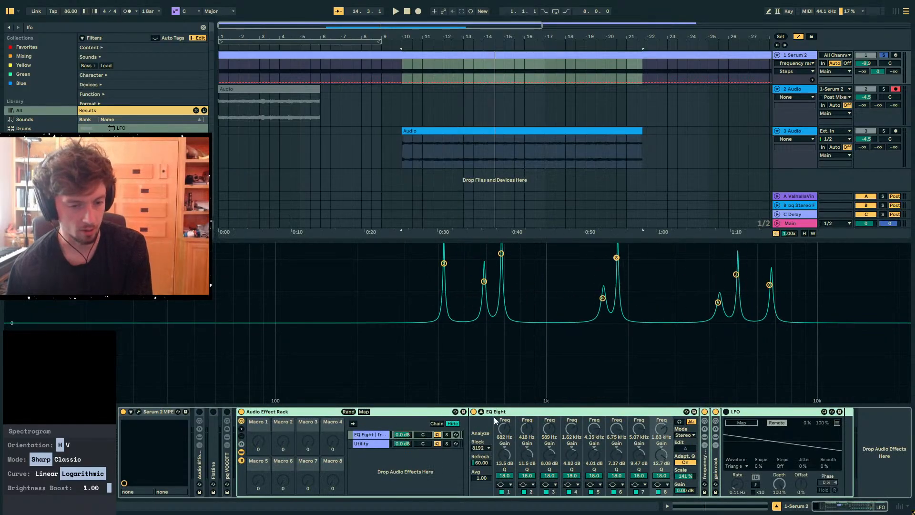
{"action": "double_click", "coordinate": [709, 463]}
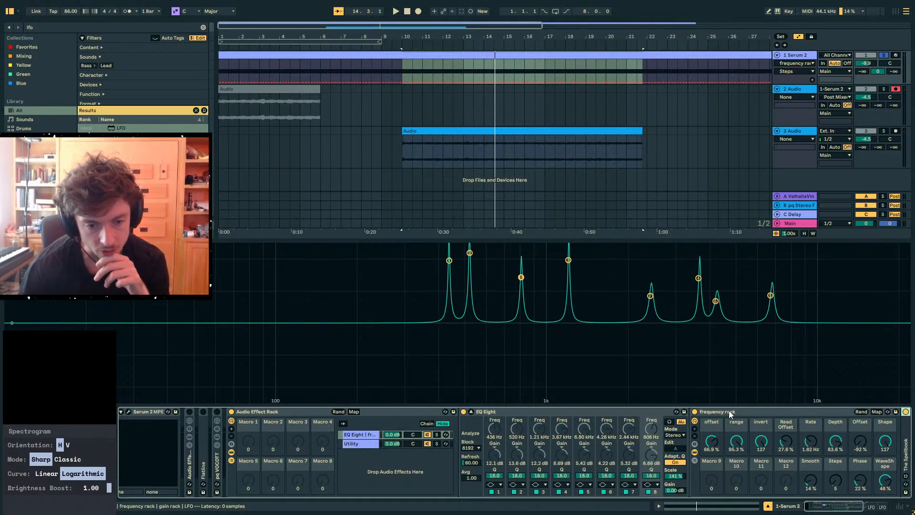
{"action": "double_click", "coordinate": [246, 409]}
Activate and expand the first Audio Effect Rack in the chain, and play the loop through it
{"action": "left_click", "coordinate": [189, 412]}
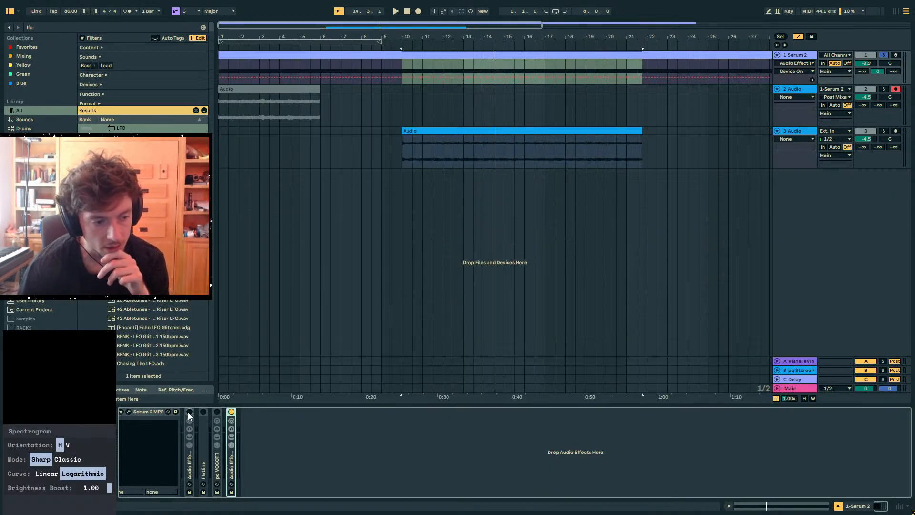
{"action": "double_click", "coordinate": [189, 460]}
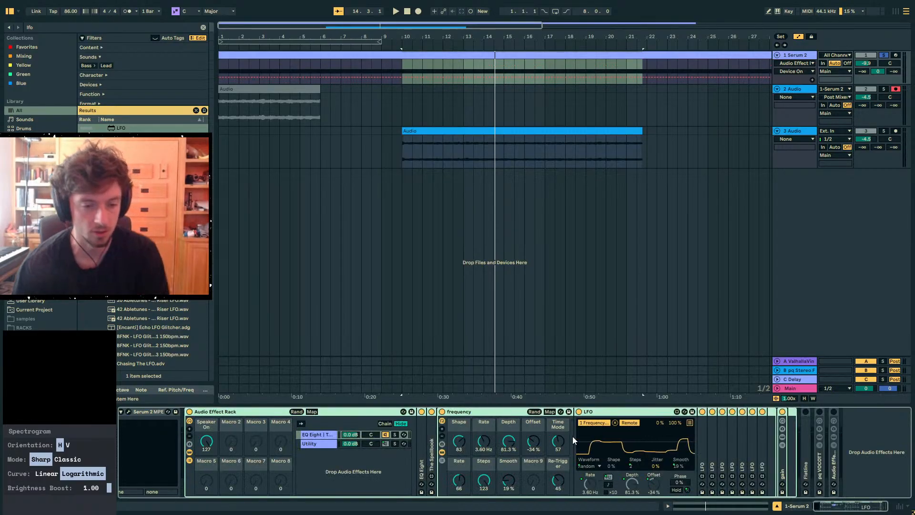
{"action": "key", "text": "space"}
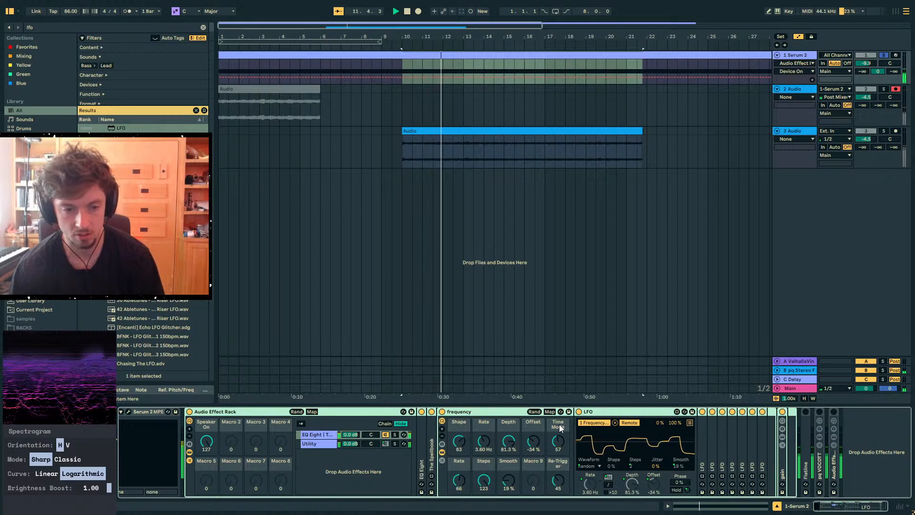
Set this rack's frequency macros to Shape 20, Rate 0.33 Hz, Offset 0 %, Time Mode 0 and Depth 59.8 %
{"action": "left_click_drag", "start_coordinate": [457, 447], "coordinate": [456, 432]}
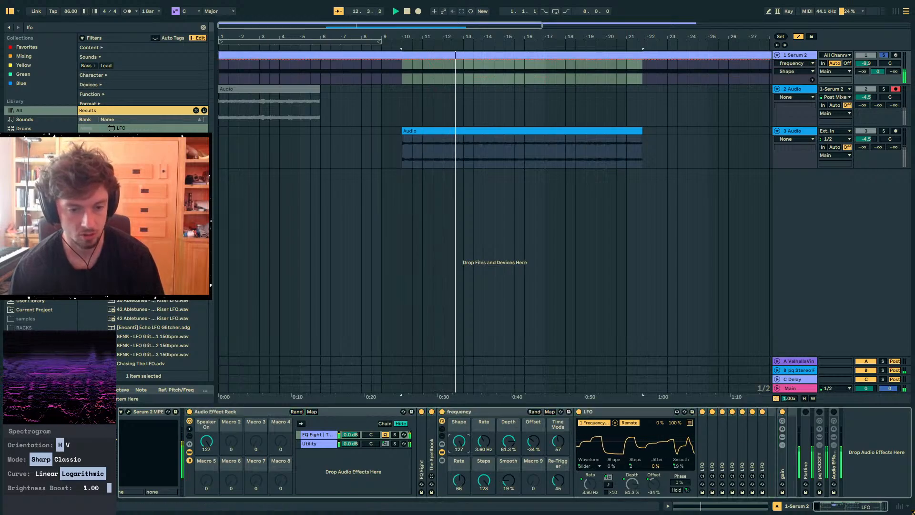
{"action": "left_click_drag", "start_coordinate": [485, 442], "coordinate": [485, 477]}
{"action": "left_click_drag", "start_coordinate": [485, 442], "coordinate": [486, 431]}
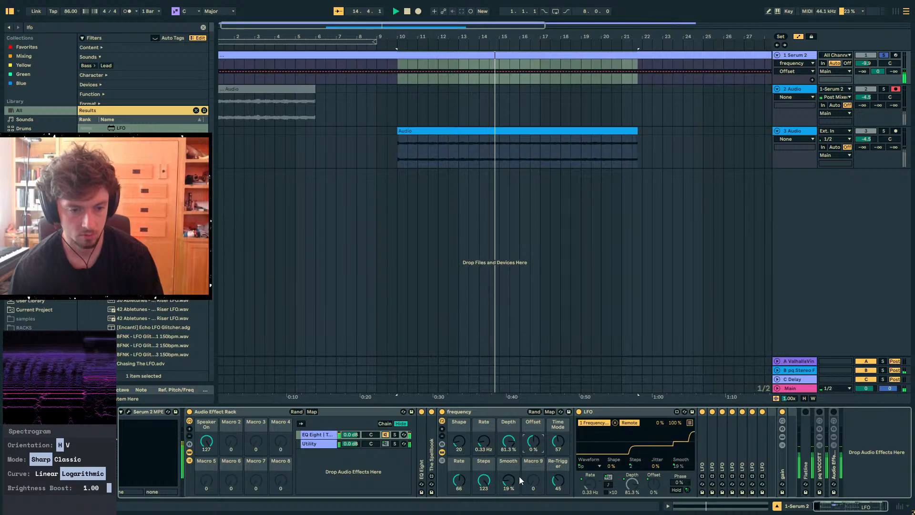
{"action": "left_click_drag", "start_coordinate": [558, 443], "coordinate": [559, 471]}
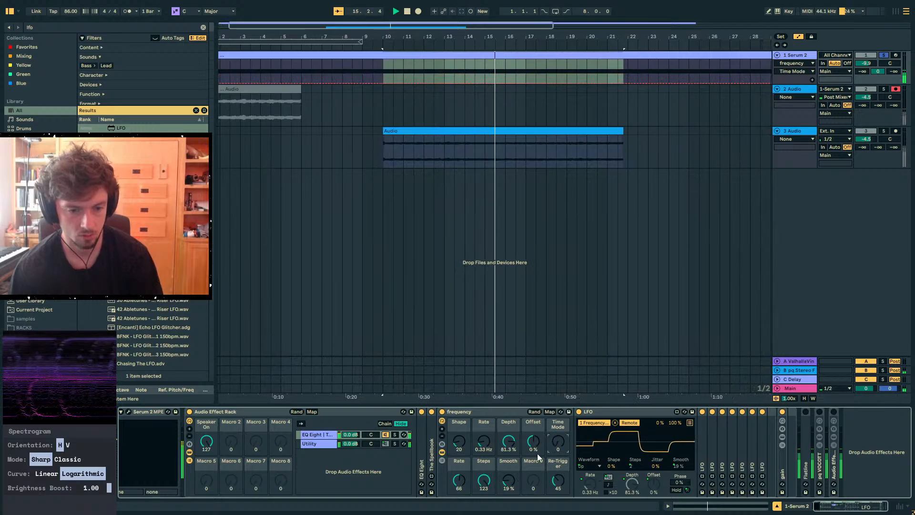
{"action": "left_click_drag", "start_coordinate": [509, 444], "coordinate": [509, 458]}
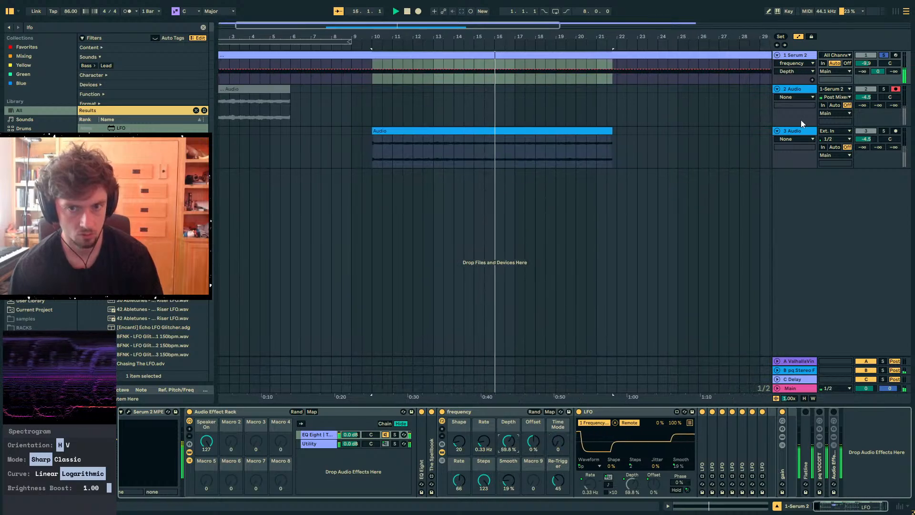
Reset the Serum 2 track's volume to 0 dB
{"action": "double_click", "coordinate": [865, 63]}
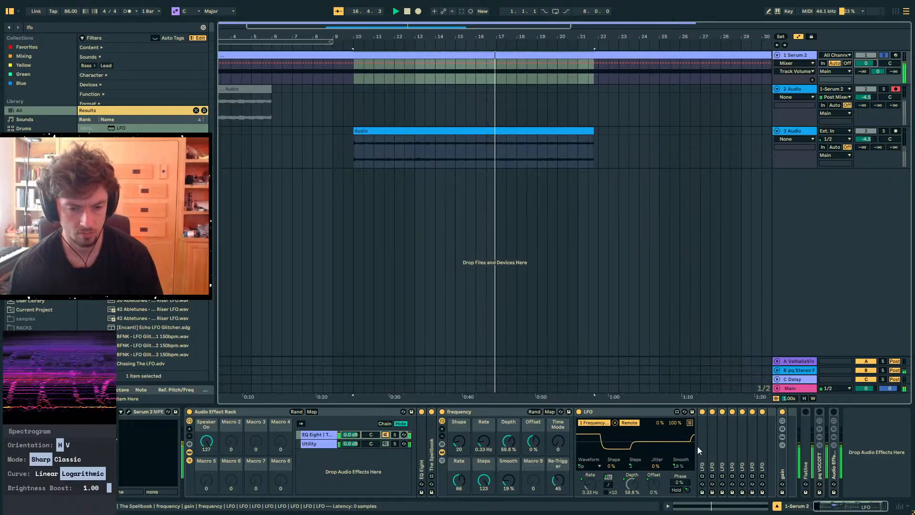
Expand the EQ Eight inside the Audio Effect Rack and collapse The Spellbook beside it
{"action": "key", "text": "ctrl+d"}
{"action": "double_click", "coordinate": [431, 453]}
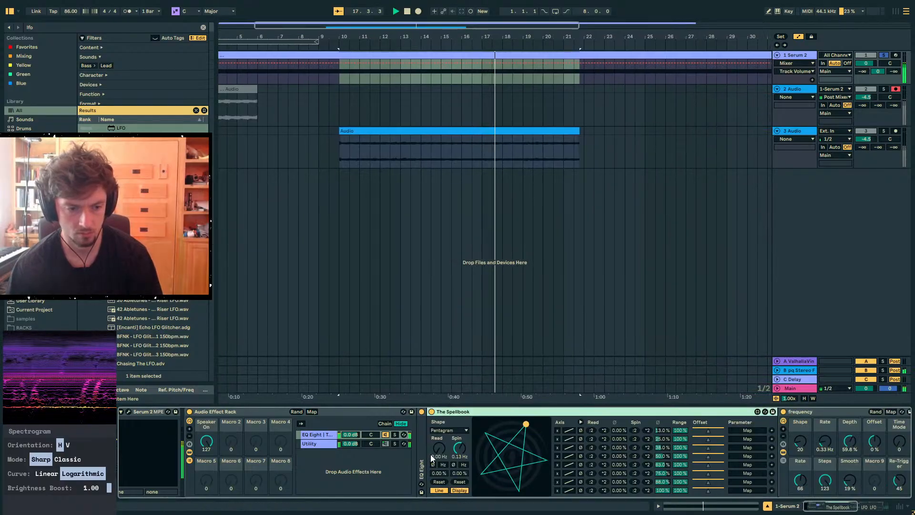
{"action": "double_click", "coordinate": [420, 456]}
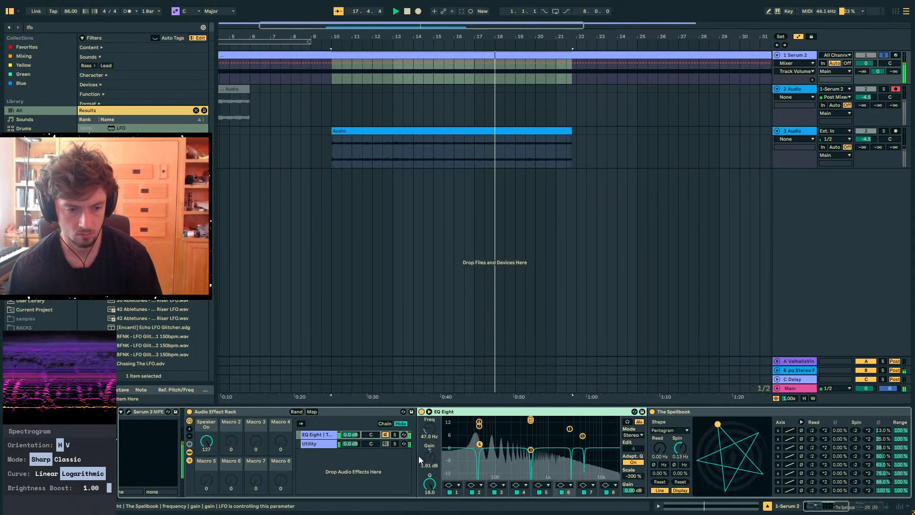
{"action": "double_click", "coordinate": [687, 411]}
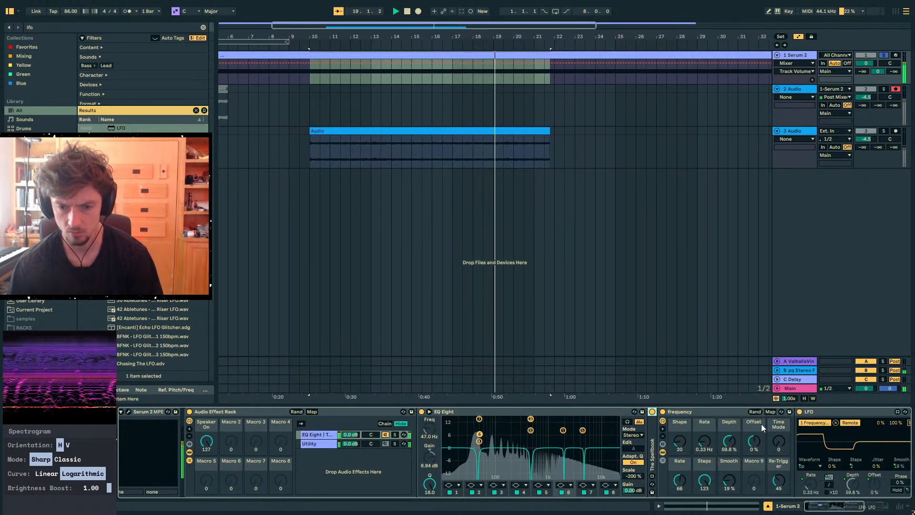
Set the frequency rack's macros to Steps 0, Rate 0.09 Hz and Shape 0
{"action": "mouse_move", "coordinate": [710, 482]}
{"action": "left_mouse_down"}
{"action": "mouse_move", "coordinate": [710, 514]}
{"action": "mouse_move", "coordinate": [710, 495]}
{"action": "left_mouse_up"}
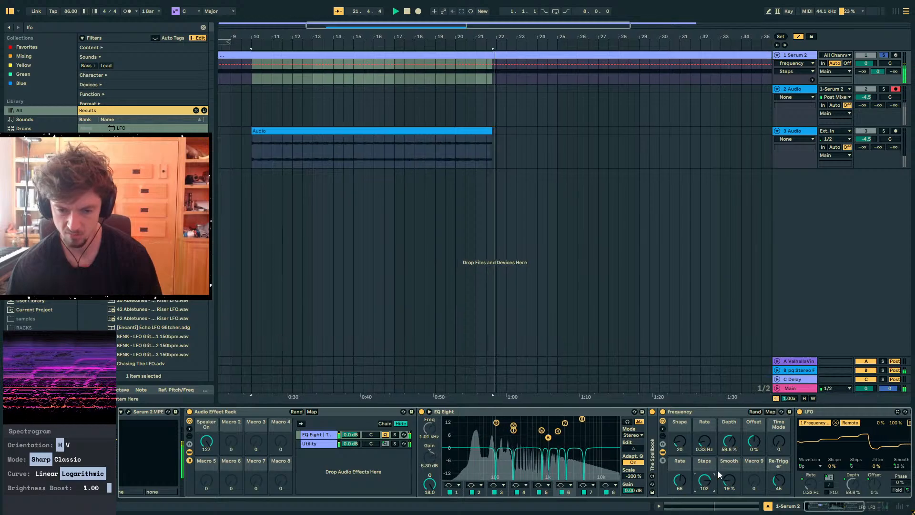
{"action": "left_click", "coordinate": [779, 442]}
{"action": "left_click_drag", "start_coordinate": [705, 442], "coordinate": [680, 424]}
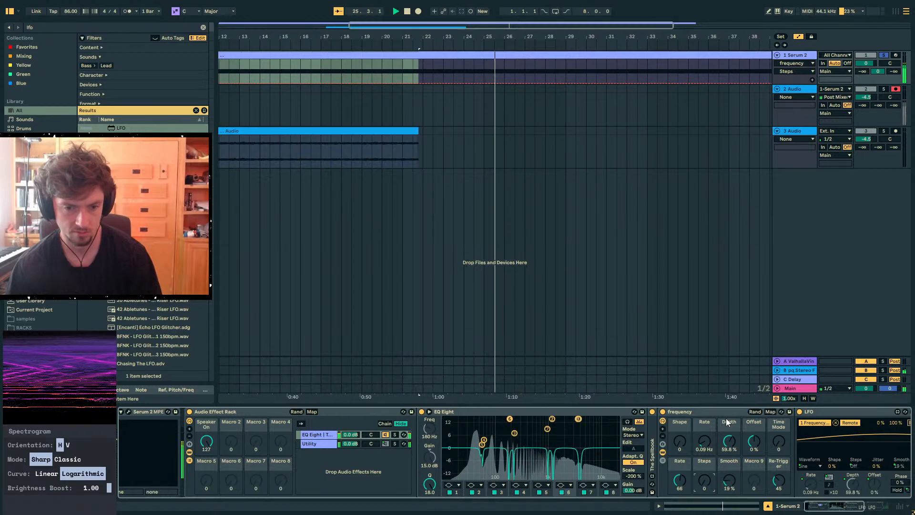
Collapse the frequency rack, expand the gain rack and set its macros to Rate 5.91 Hz, Steps 108, Offset -9 % and Shape 60
{"action": "double_click", "coordinate": [692, 413]}
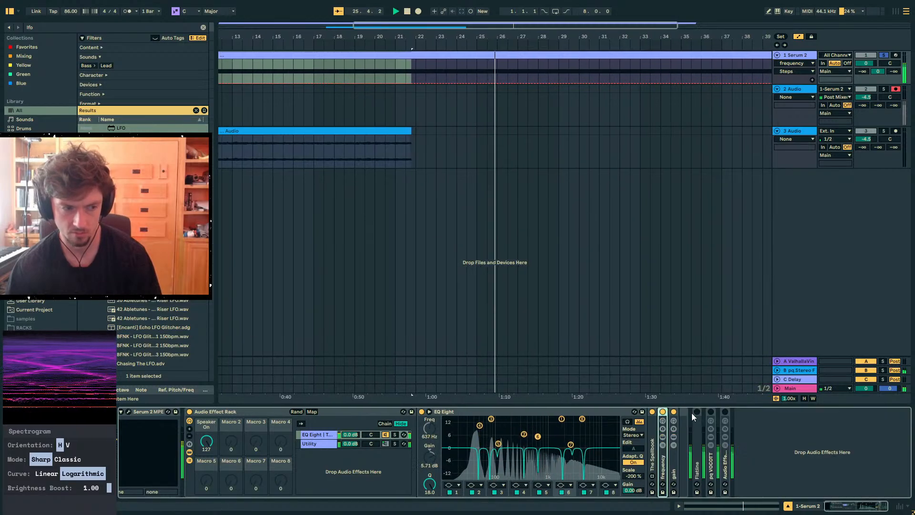
{"action": "double_click", "coordinate": [674, 456]}
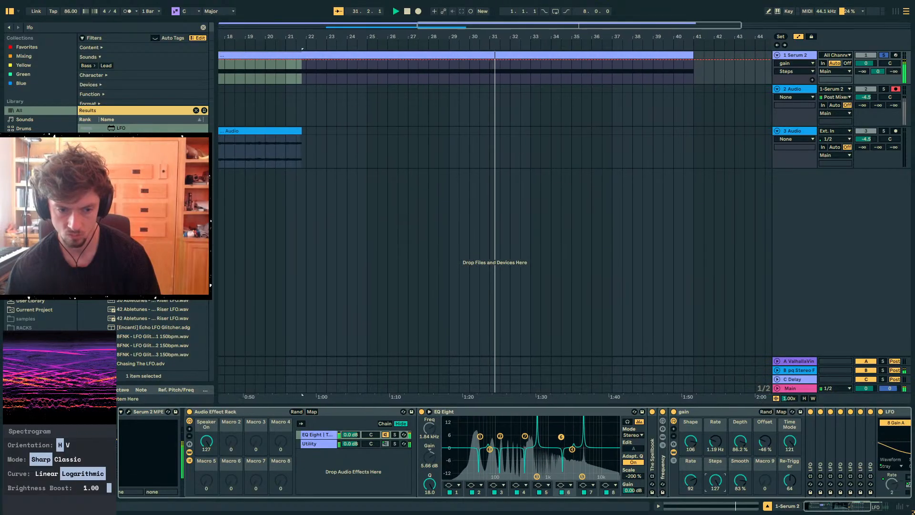
{"action": "left_click_drag", "start_coordinate": [716, 442], "coordinate": [717, 412]}
{"action": "left_click_drag", "start_coordinate": [716, 480], "coordinate": [716, 490]}
{"action": "left_click_drag", "start_coordinate": [764, 442], "coordinate": [765, 429]}
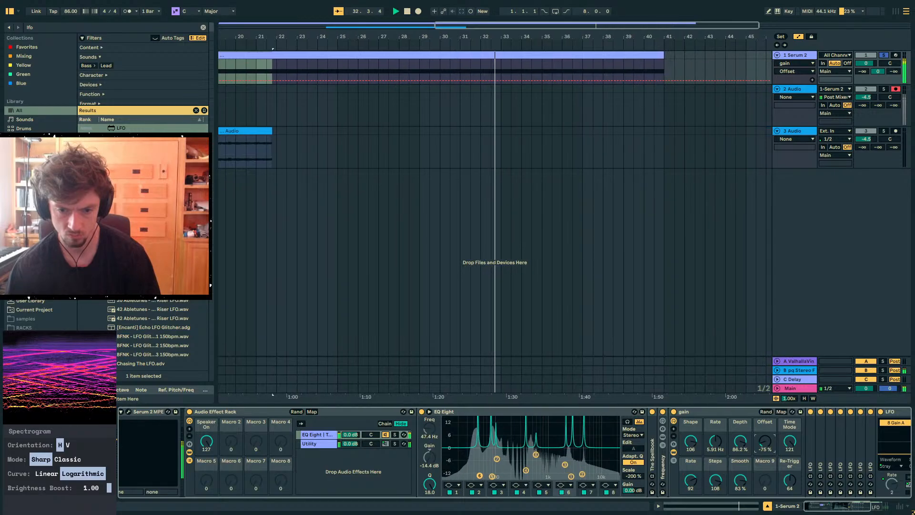
{"action": "left_click_drag", "start_coordinate": [691, 441], "coordinate": [691, 458]}
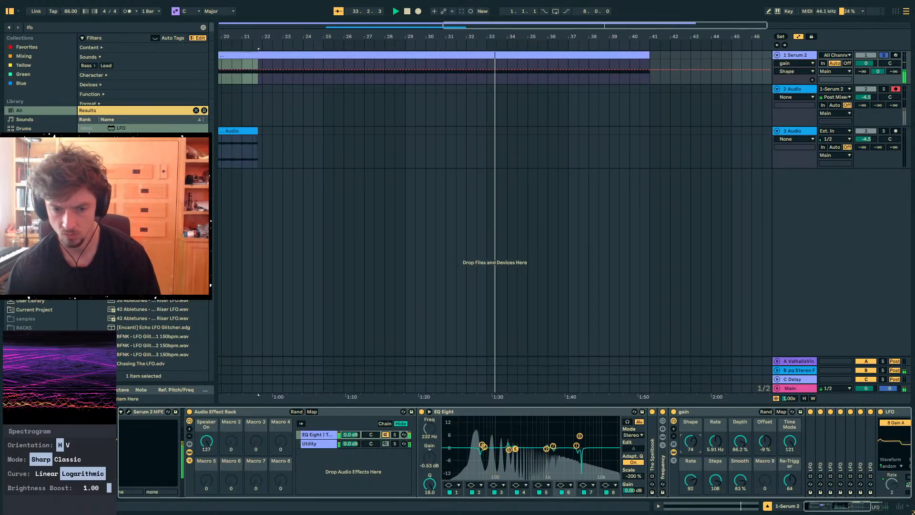
Hide the automation lanes and select everything in the arrangement
{"action": "left_click", "coordinate": [391, 65]}
{"action": "key", "text": "a"}
{"action": "key", "text": "ctrl+a"}
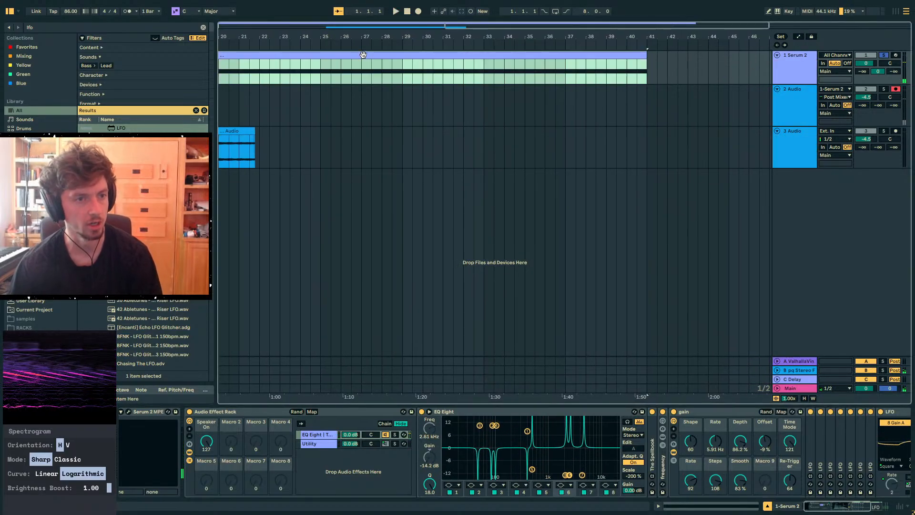
Solo the 3 Audio track at 0 dB and play its recorded clip
{"action": "left_click", "coordinate": [258, 124]}
{"action": "left_click", "coordinate": [242, 131]}
{"action": "left_click_drag", "start_coordinate": [273, 36], "coordinate": [581, 34]}
{"action": "left_click", "coordinate": [884, 131]}
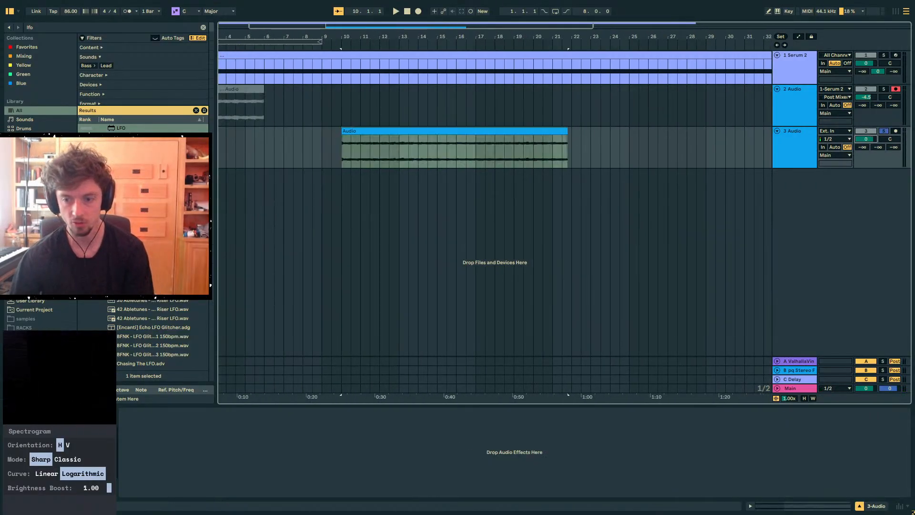
{"action": "key", "text": "space"}
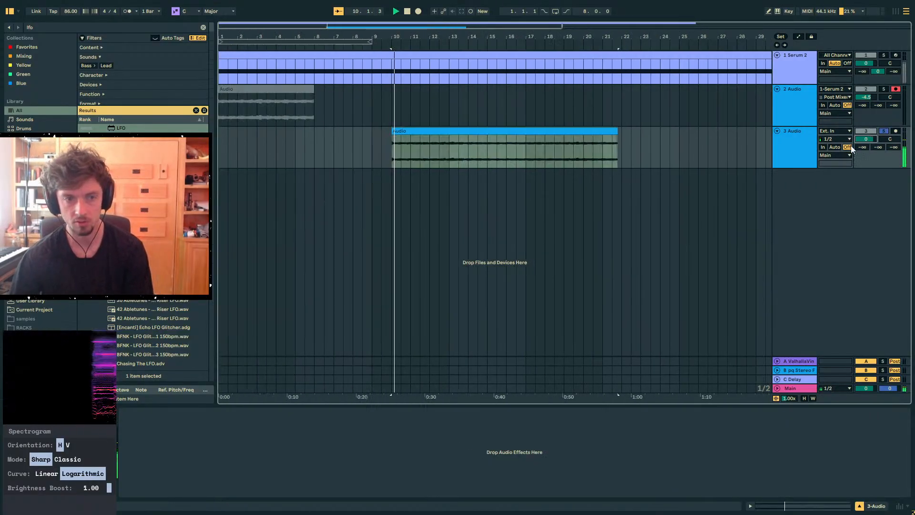
Stop playback and set the arrangement loop around the clip on the 3 Audio track
{"action": "left_click", "coordinate": [505, 132]}
{"action": "key", "text": "space"}
{"action": "key", "text": "ctrl+l"}
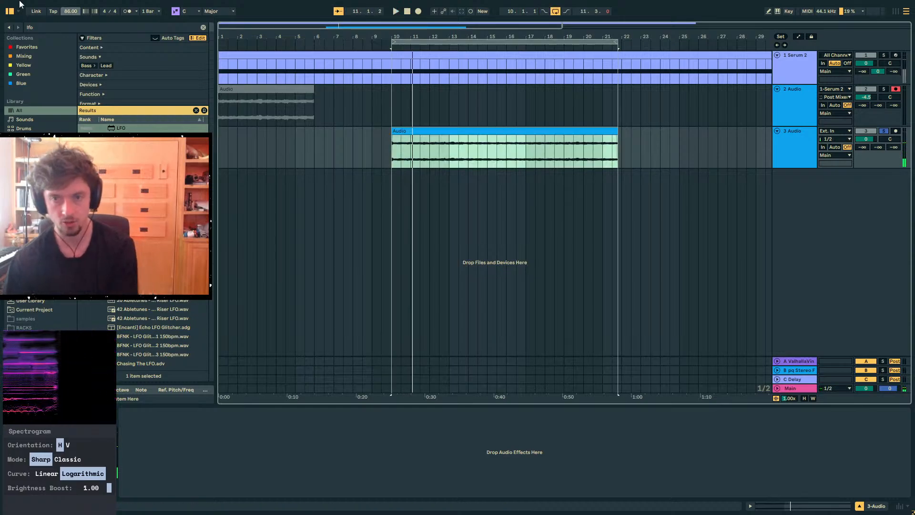
Leave full screen and start an audio export of the Main track for the looped range
{"action": "key", "text": "F11"}
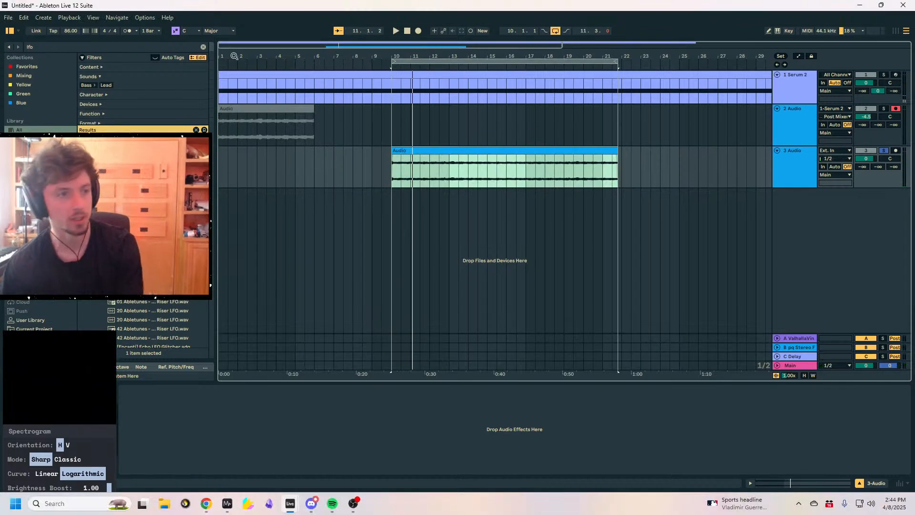
{"action": "left_click", "coordinate": [8, 17]}
{"action": "left_click", "coordinate": [48, 193]}
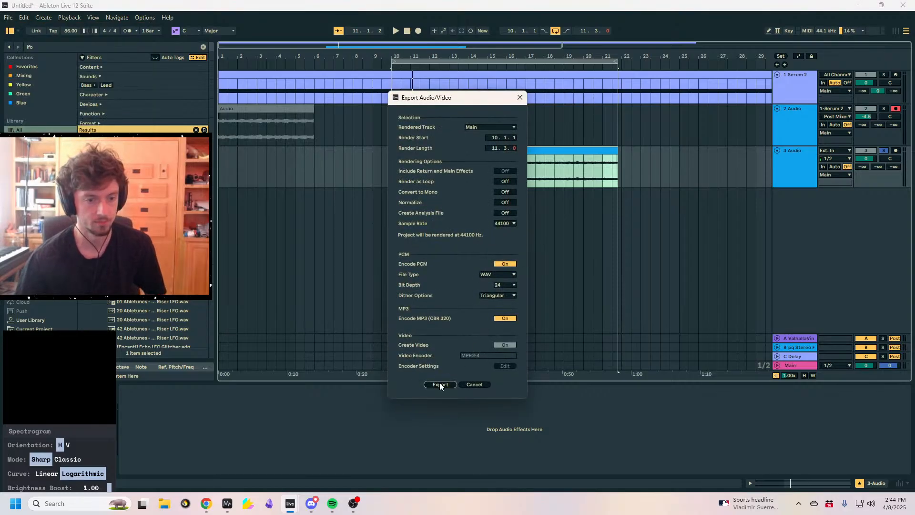
{"action": "key", "text": "Return"}
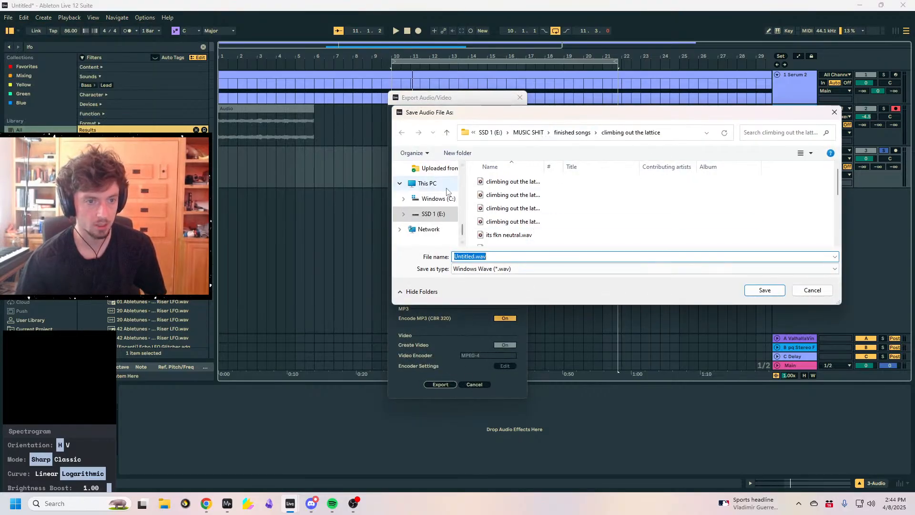
Save the exported audio in the PAILIAQ samples folder as "quantized shepard tone"
{"action": "scroll", "coordinate": [434, 203], "scroll_direction": "down", "scroll_amount": 2}
{"action": "scroll", "coordinate": [435, 203], "scroll_direction": "up", "scroll_amount": 2}
{"action": "scroll", "coordinate": [435, 203], "scroll_direction": "down", "scroll_amount": 3}
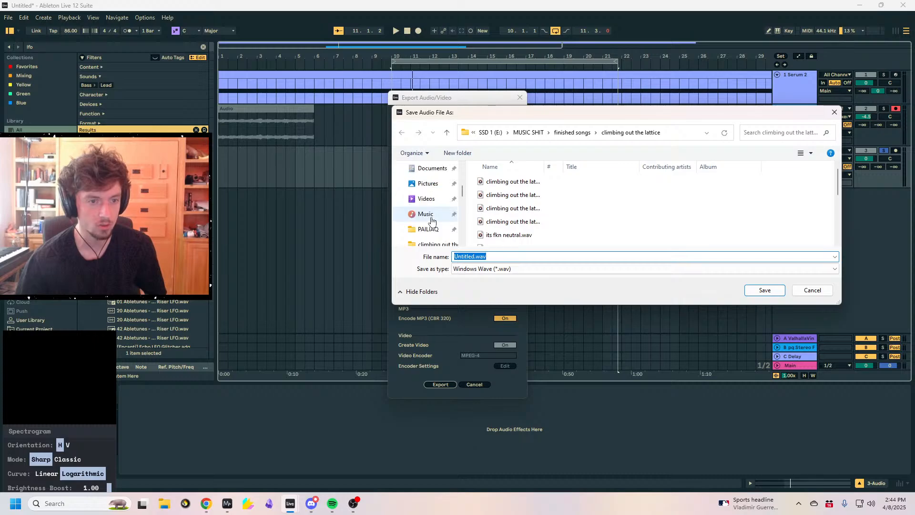
{"action": "left_click", "coordinate": [428, 183]}
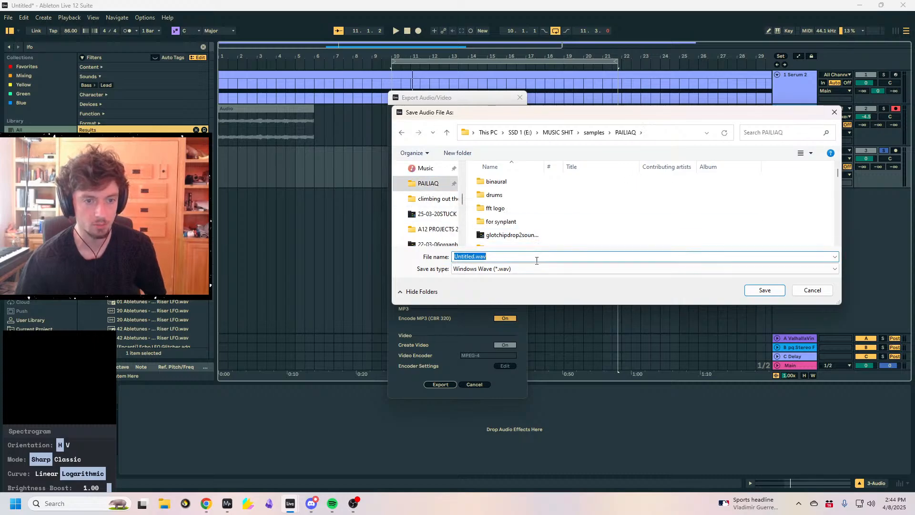
{"action": "type", "text": "quanti"}
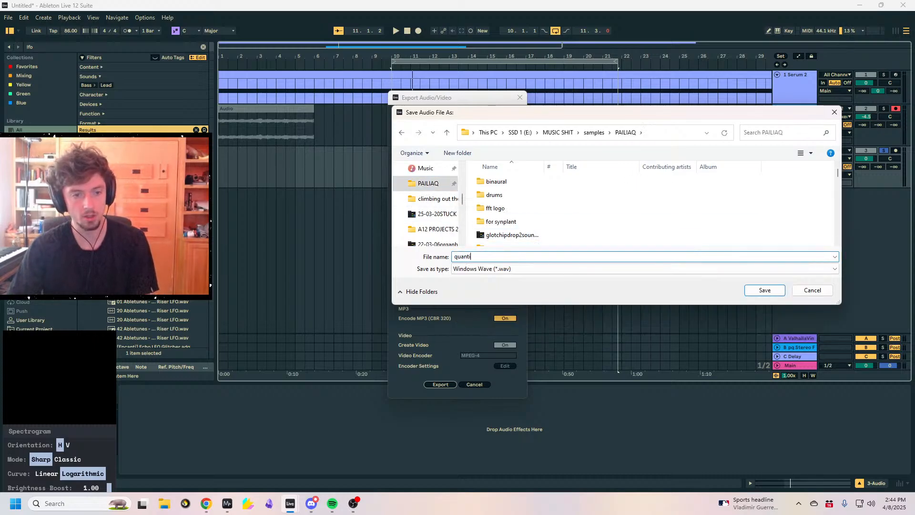
{"action": "type", "text": "zed shepard ton"}
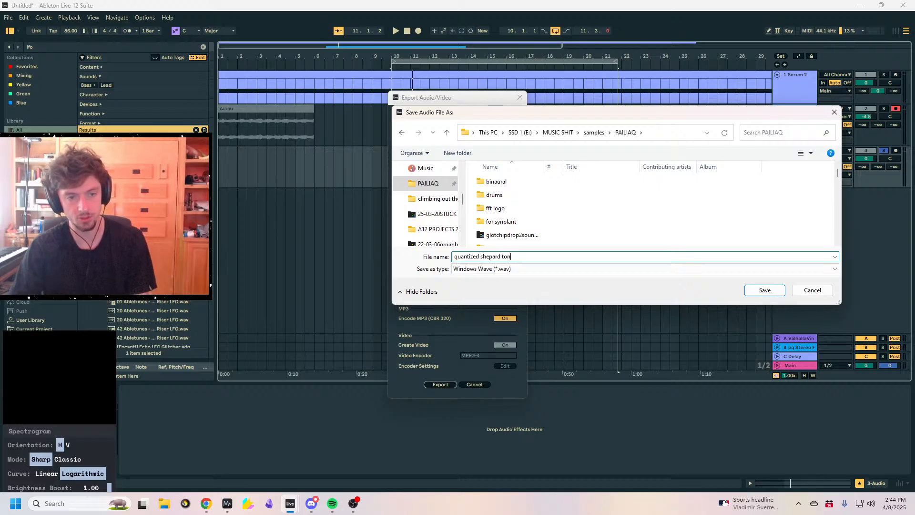
{"action": "type", "text": "e"}
{"action": "key", "text": "Return"}
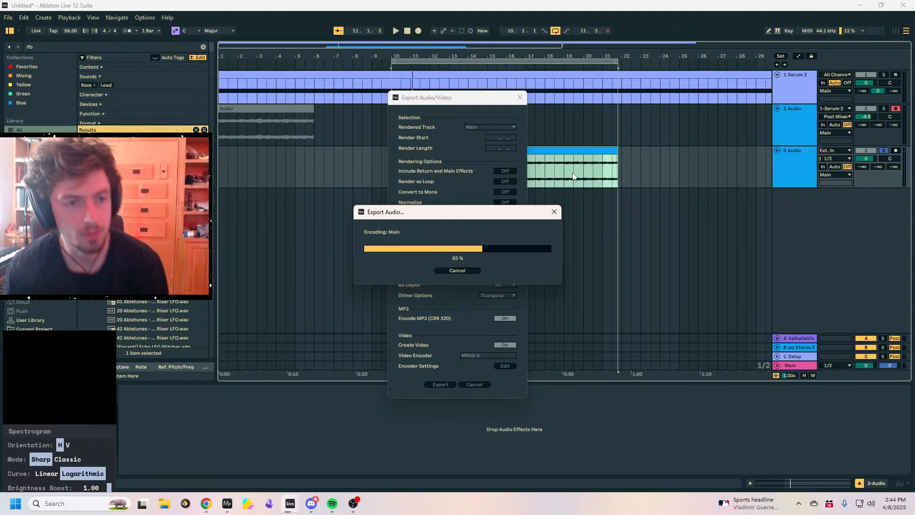
Show the Serum 2 track's devices and reset all the gain rack's macros to their defaults
{"action": "left_click", "coordinate": [481, 90]}
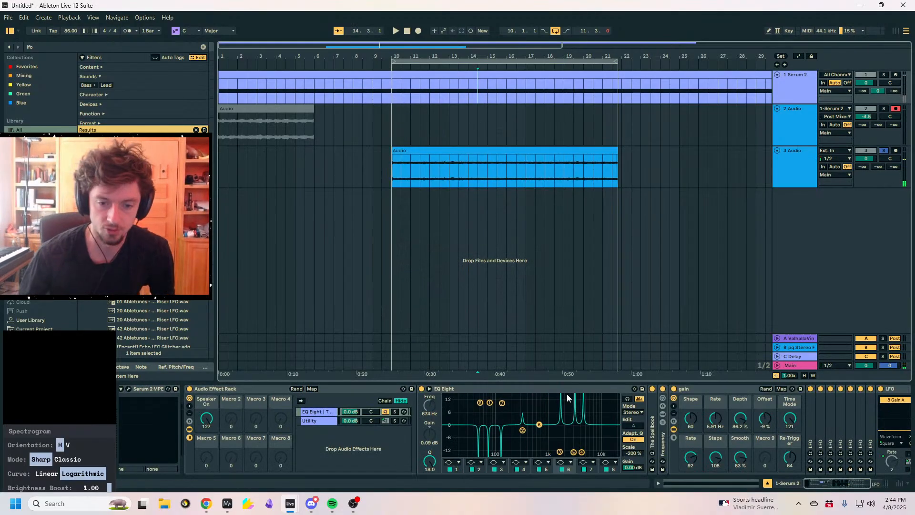
{"action": "double_click", "coordinate": [687, 422]}
{"action": "double_click", "coordinate": [715, 422]}
{"action": "double_click", "coordinate": [742, 421]}
{"action": "double_click", "coordinate": [766, 421]}
{"action": "double_click", "coordinate": [790, 419]}
{"action": "double_click", "coordinate": [790, 458]}
{"action": "double_click", "coordinate": [740, 458]}
{"action": "double_click", "coordinate": [716, 458]}
{"action": "double_click", "coordinate": [690, 458]}
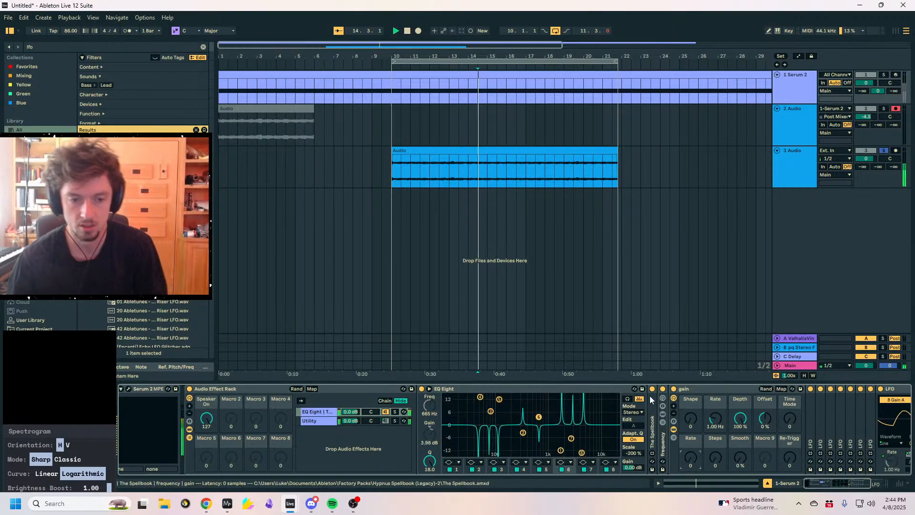
Solo the Serum 2 track and restart playback to hear it alone
{"action": "key", "text": "space"}
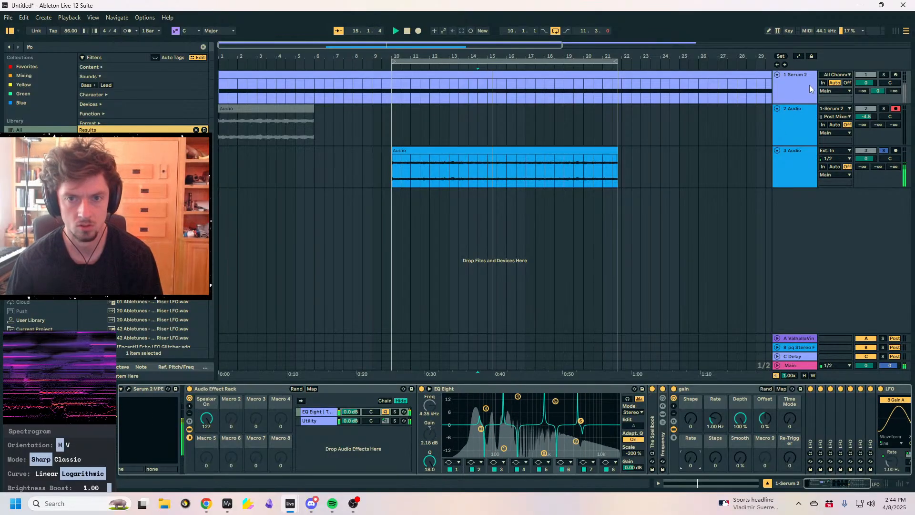
{"action": "left_click", "coordinate": [800, 87]}
{"action": "key", "text": "s"}
{"action": "key", "text": "space"}
{"action": "key", "text": "space"}
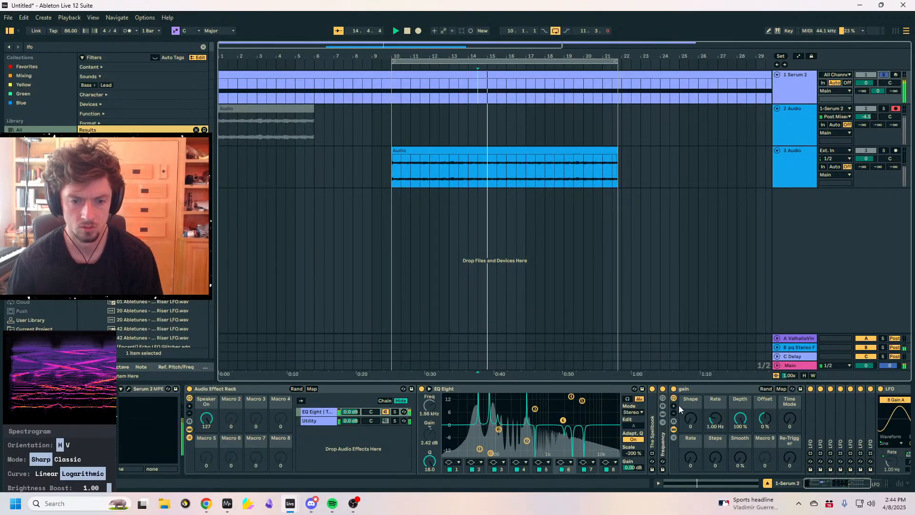
Expand the frequency rack and reset its Rate, Depth, Re-Trigger, second Rate and Smooth macros to their defaults
{"action": "double_click", "coordinate": [662, 441]}
{"action": "double_click", "coordinate": [705, 418]}
{"action": "double_click", "coordinate": [730, 419]}
{"action": "double_click", "coordinate": [779, 458]}
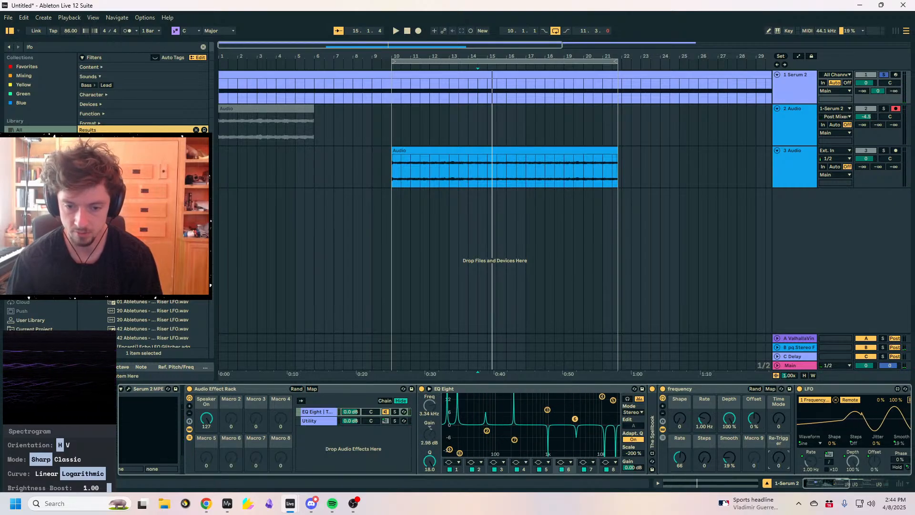
{"action": "left_click", "coordinate": [679, 459]}
{"action": "double_click", "coordinate": [679, 460]}
{"action": "double_click", "coordinate": [729, 458]}
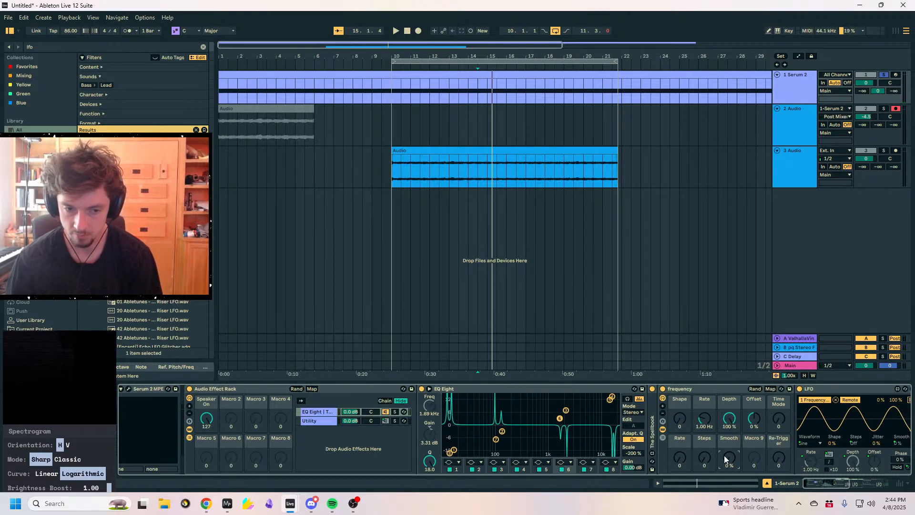
Lower the frequency rack's Rate, collapse that rack and set the gain rack's Rate to 0.42 Hz during playback
{"action": "left_click_drag", "start_coordinate": [705, 420], "coordinate": [705, 440]}
{"action": "key", "text": "space"}
{"action": "key", "text": "space"}
{"action": "double_click", "coordinate": [678, 388]}
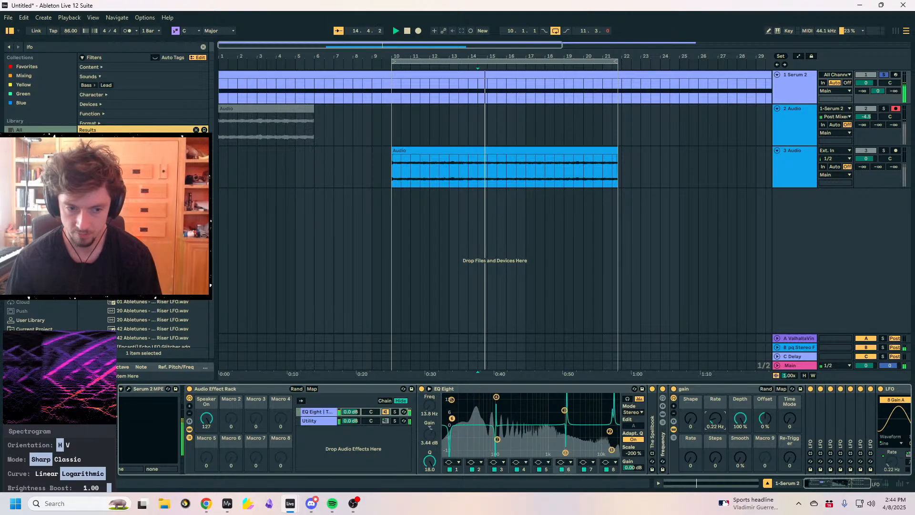
{"action": "left_click_drag", "start_coordinate": [715, 419], "coordinate": [715, 412]}
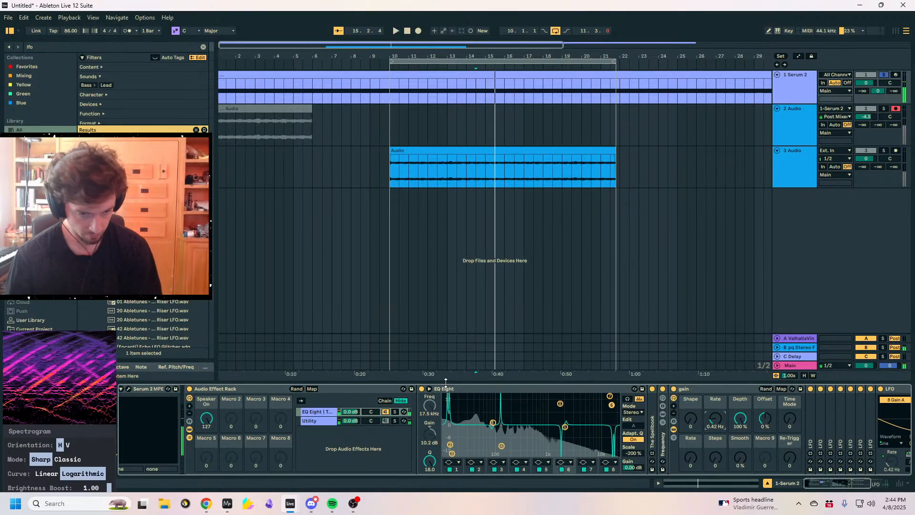
Rename the outer Audio Effect Rack as "pq 16 fricken lfos"
{"action": "left_click", "coordinate": [240, 392]}
{"action": "key", "text": "ctrl+r"}
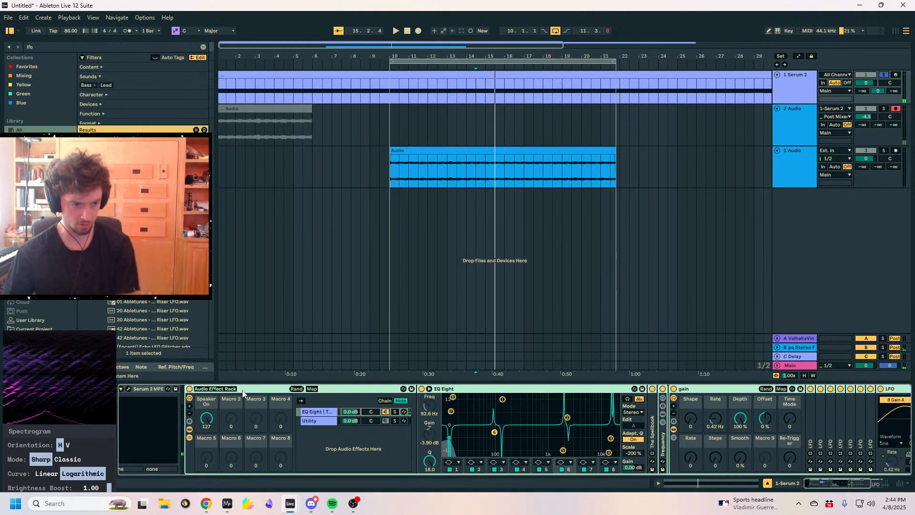
{"action": "type", "text": "16 fricken"}
{"action": "key", "text": "Return"}
{"action": "type", "text": "lfos"}
{"action": "key", "text": "Return"}
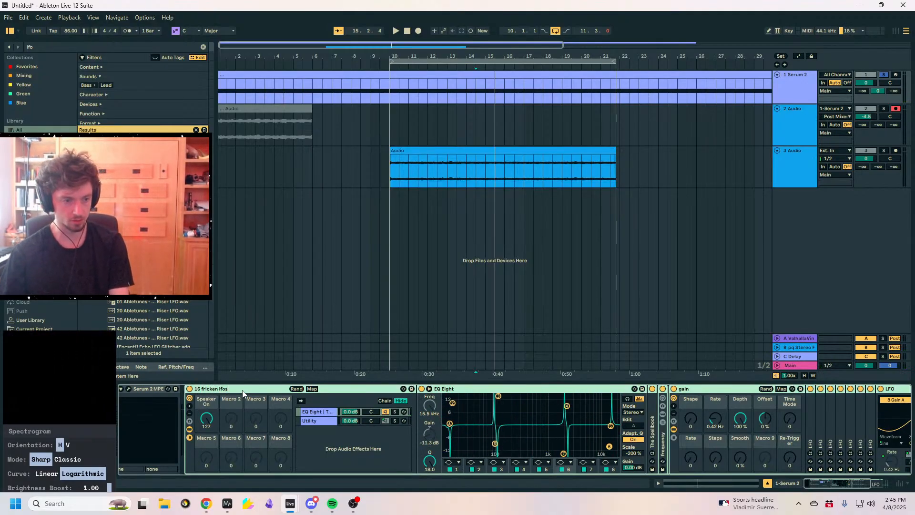
{"action": "key", "text": "ctrl+r"}
{"action": "key", "text": "Left"}
{"action": "type", "text": "pq"}
Save the pq 16 fricken lfos rack as a preset in the User Library
{"action": "scroll", "coordinate": [30, 301], "scroll_direction": "down", "scroll_amount": 1}
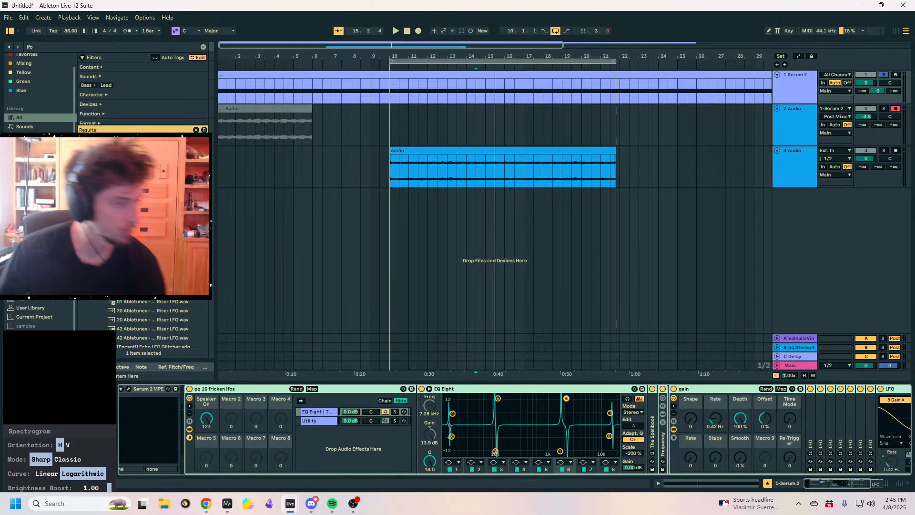
{"action": "left_click", "coordinate": [37, 308]}
{"action": "left_click", "coordinate": [138, 190]}
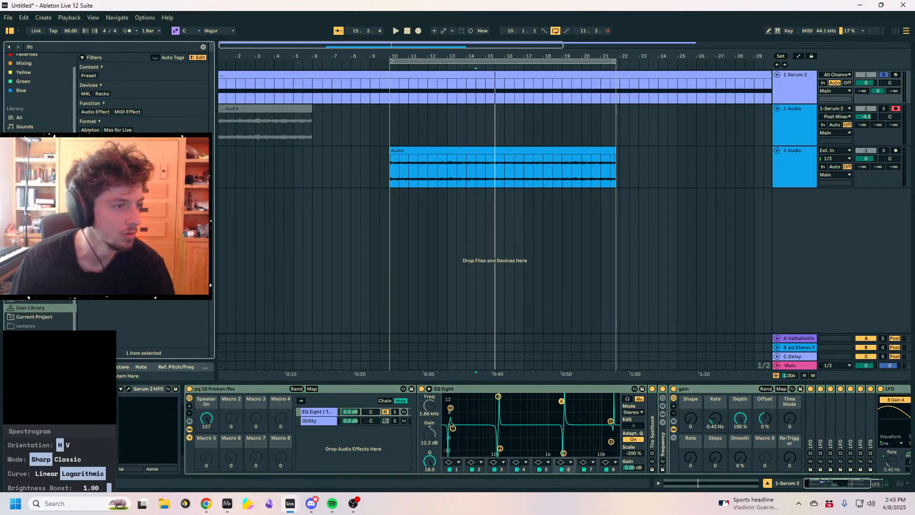
{"action": "left_click", "coordinate": [213, 393]}
{"action": "left_click_drag", "start_coordinate": [213, 390], "coordinate": [152, 243]}
{"action": "scroll", "coordinate": [153, 238], "scroll_direction": "down", "scroll_amount": 5}
{"action": "scroll", "coordinate": [143, 319], "scroll_direction": "up", "scroll_amount": 3}
{"action": "scroll", "coordinate": [143, 239], "scroll_direction": "up", "scroll_amount": 5}
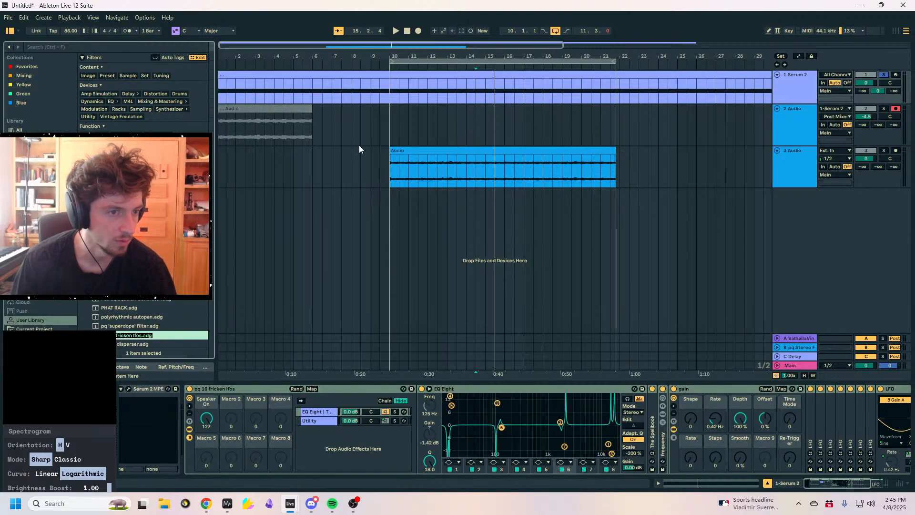
Open the recent set 22-03-06organbreaks110bpm 12 and discard the changes to the untitled set
{"action": "left_click", "coordinate": [386, 182]}
{"action": "left_click", "coordinate": [8, 17]}
{"action": "mouse_move", "coordinate": [41, 49]}
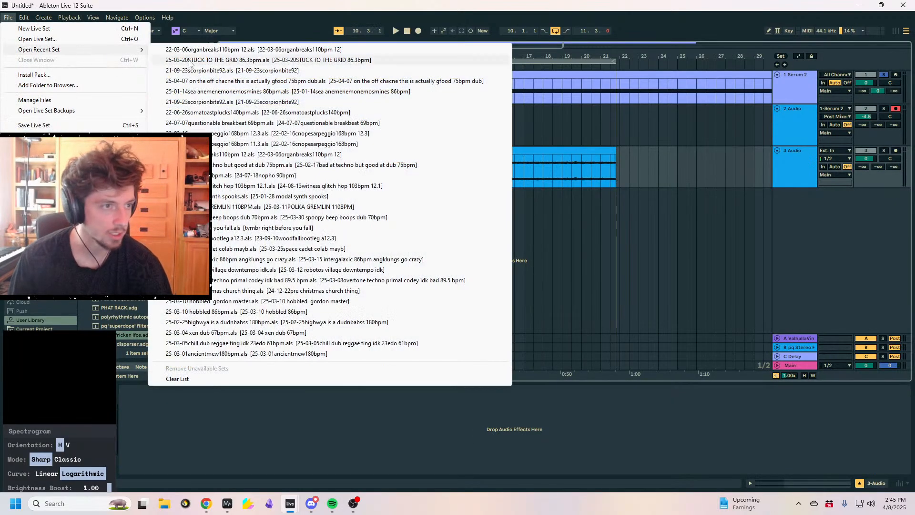
{"action": "left_click", "coordinate": [458, 317]}
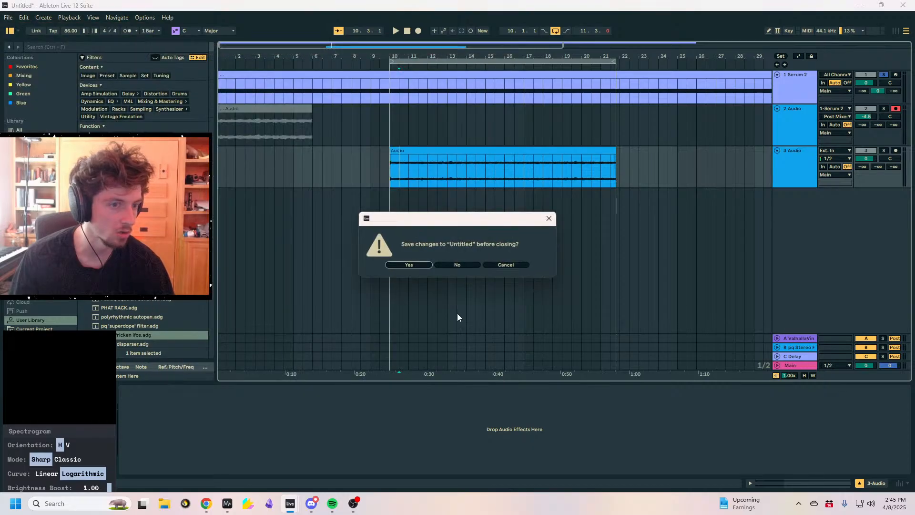
{"action": "left_click", "coordinate": [445, 266]}
{"action": "left_click", "coordinate": [448, 266]}
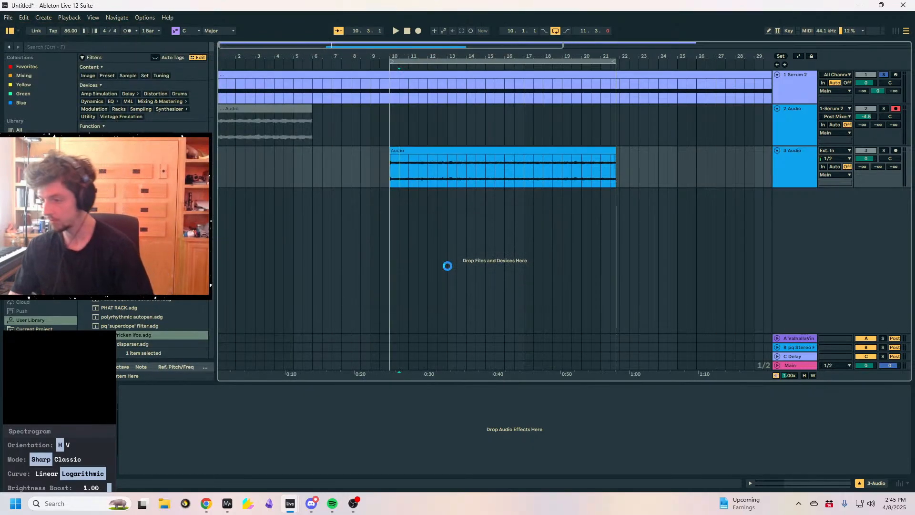
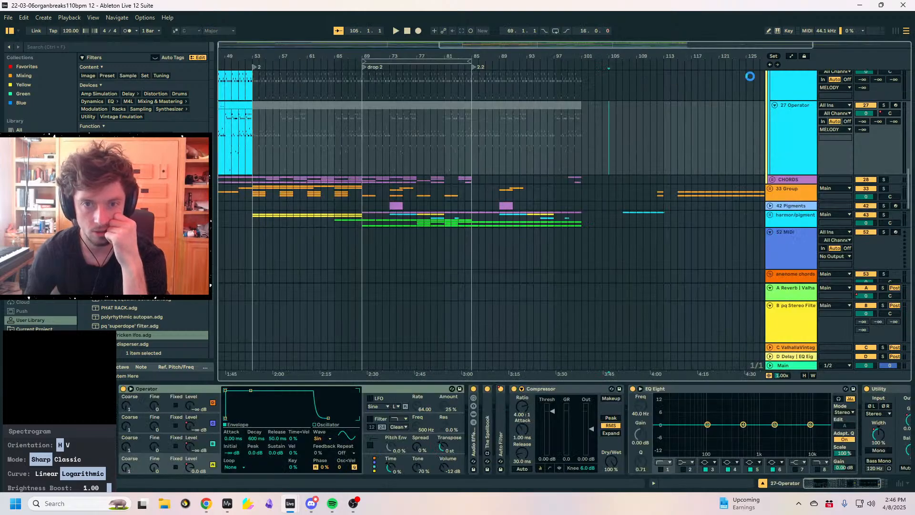
Collapse the MELODIC group track in the arrangement
{"action": "scroll", "coordinate": [746, 167], "scroll_direction": "up", "scroll_amount": 10}
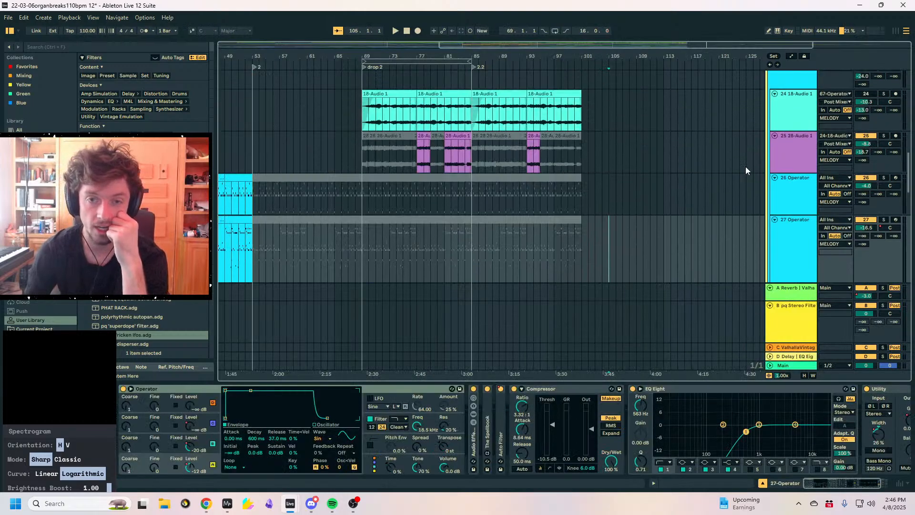
{"action": "left_click", "coordinate": [769, 161]}
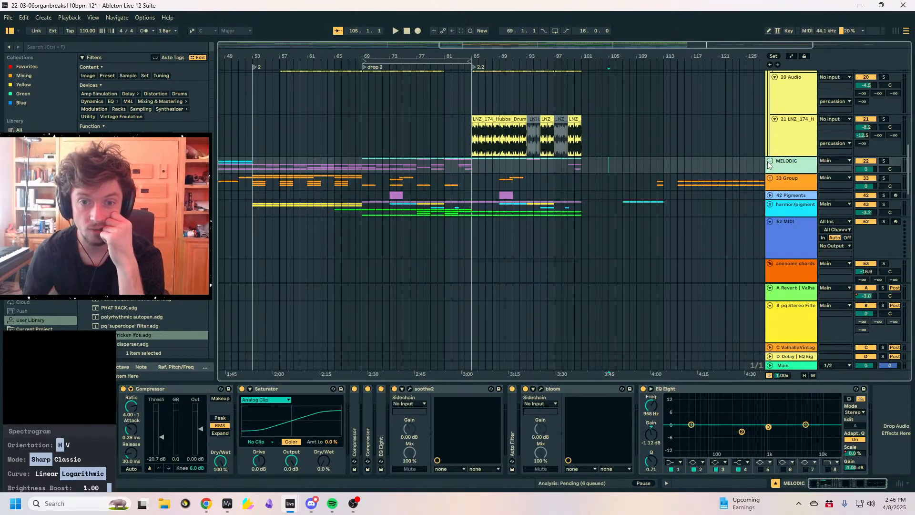
{"action": "mouse_move", "coordinate": [311, 57]}
{"action": "left_mouse_down"}
{"action": "mouse_move", "coordinate": [537, 47]}
{"action": "mouse_move", "coordinate": [490, 42]}
{"action": "left_mouse_up"}
{"action": "left_click", "coordinate": [230, 118]}
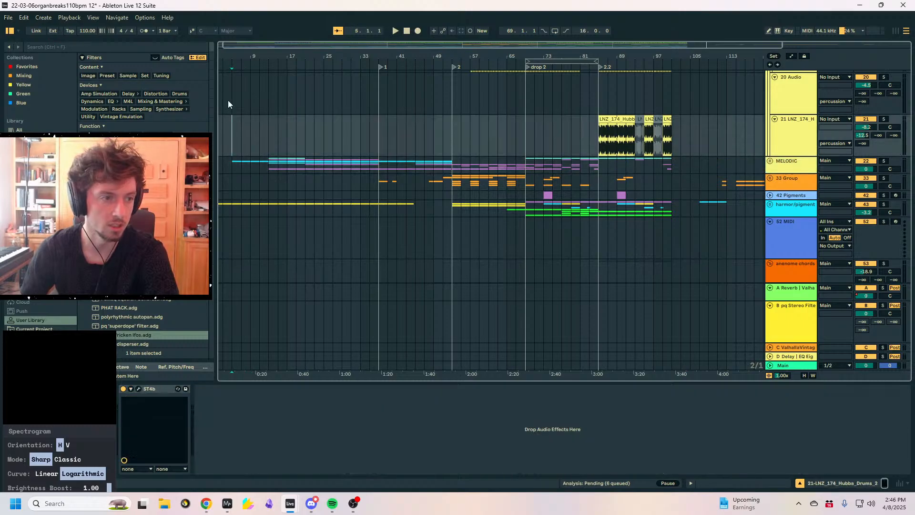
Review the arrangement's sections along the LNZ_174 Hubba drum track, from the intro through drop 2 and section 2.2
{"action": "left_click_drag", "start_coordinate": [234, 59], "coordinate": [249, 58]}
{"action": "key", "text": "space"}
{"action": "left_click", "coordinate": [222, 126]}
{"action": "left_click_drag", "start_coordinate": [549, 56], "coordinate": [548, 44]}
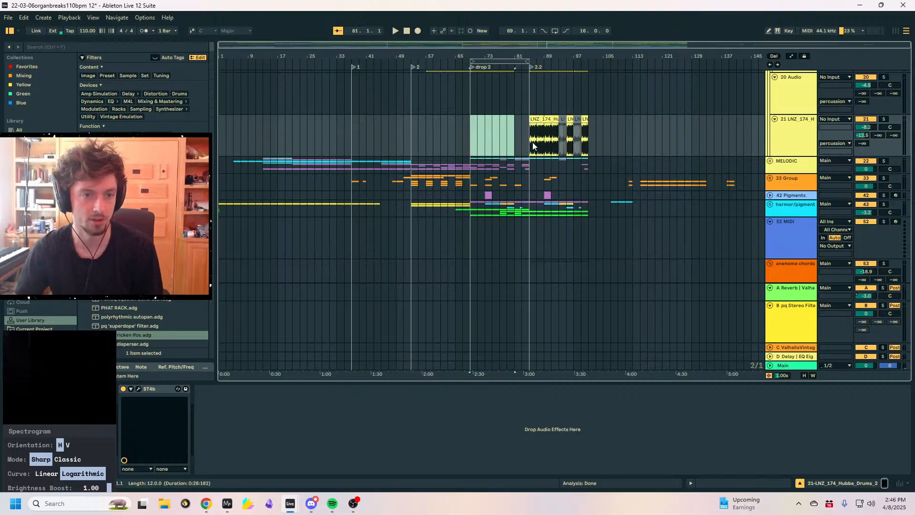
{"action": "left_click_drag", "start_coordinate": [381, 138], "coordinate": [219, 138]}
{"action": "left_click_drag", "start_coordinate": [420, 137], "coordinate": [219, 136]}
{"action": "left_click_drag", "start_coordinate": [521, 137], "coordinate": [469, 138]}
{"action": "left_click_drag", "start_coordinate": [531, 139], "coordinate": [591, 136]}
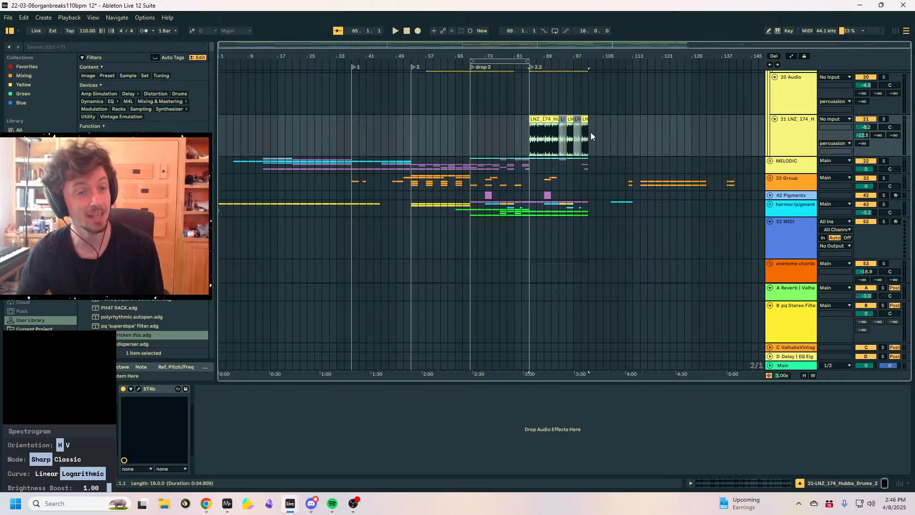
{"action": "left_click", "coordinate": [522, 136]}
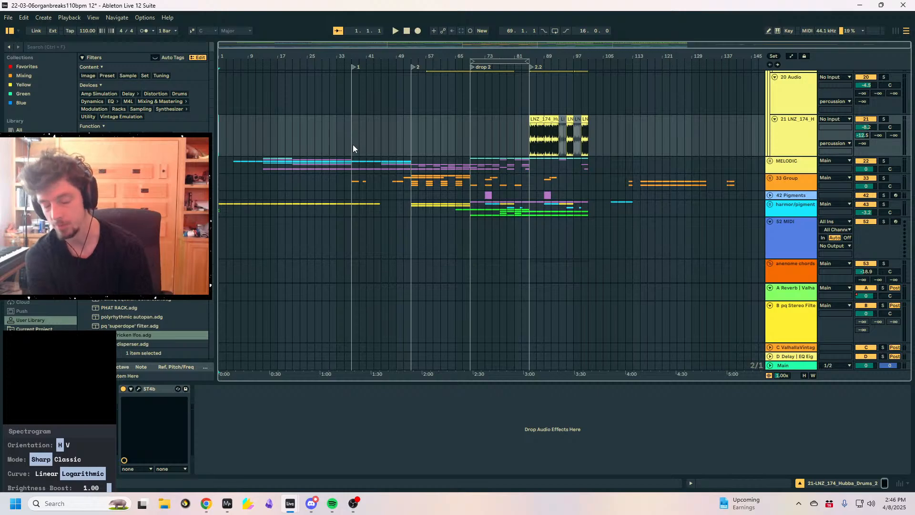
Fold all the tracks inside the percussion group to compact rows
{"action": "left_click_drag", "start_coordinate": [222, 57], "coordinate": [627, 282]}
{"action": "scroll", "coordinate": [671, 297], "scroll_direction": "up", "scroll_amount": 5}
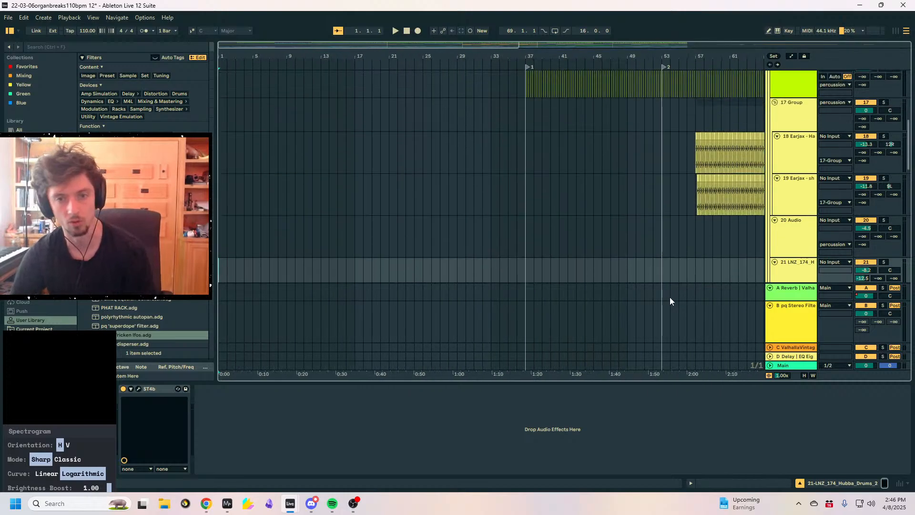
{"action": "scroll", "coordinate": [670, 298], "scroll_direction": "up", "scroll_amount": 5}
{"action": "left_click", "coordinate": [775, 218], "text": "alt"}
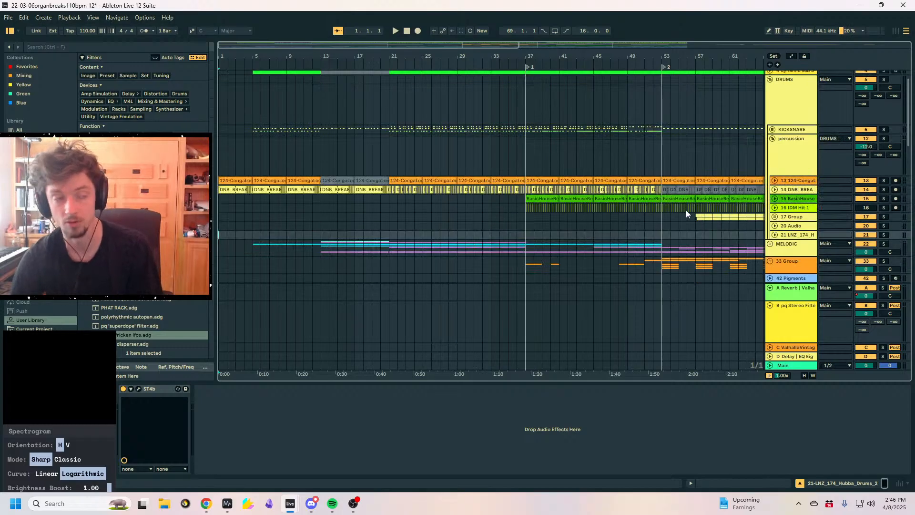
Play the arrangement from bar 1 in full-screen view, then stop it after listening to the intro
{"action": "left_click", "coordinate": [218, 126]}
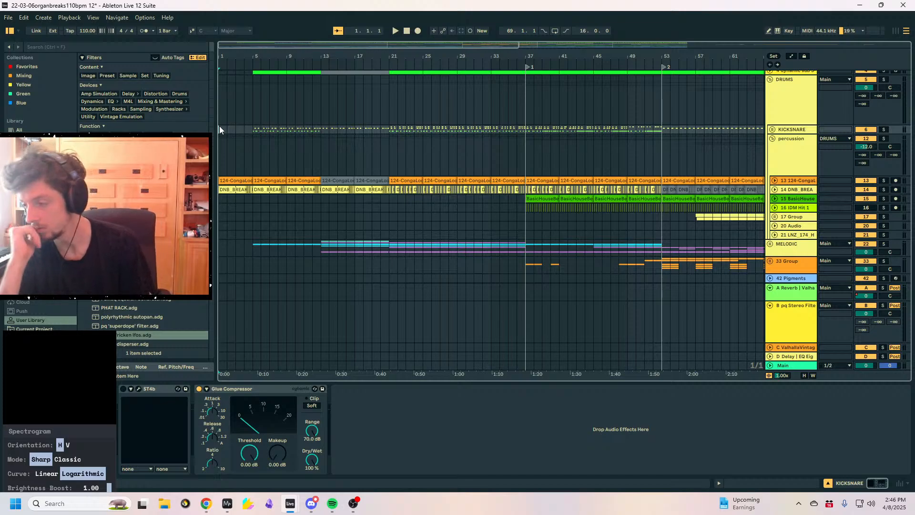
{"action": "key", "text": "space"}
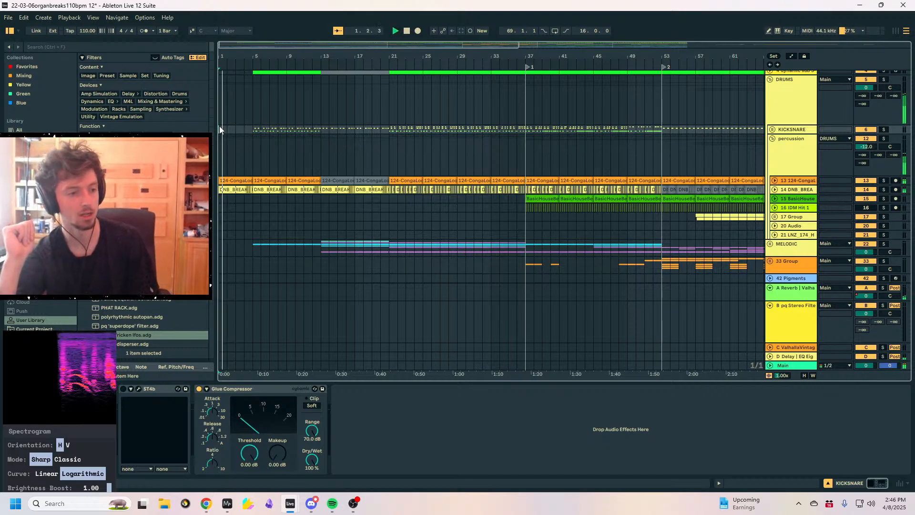
{"action": "key", "text": "minus"}
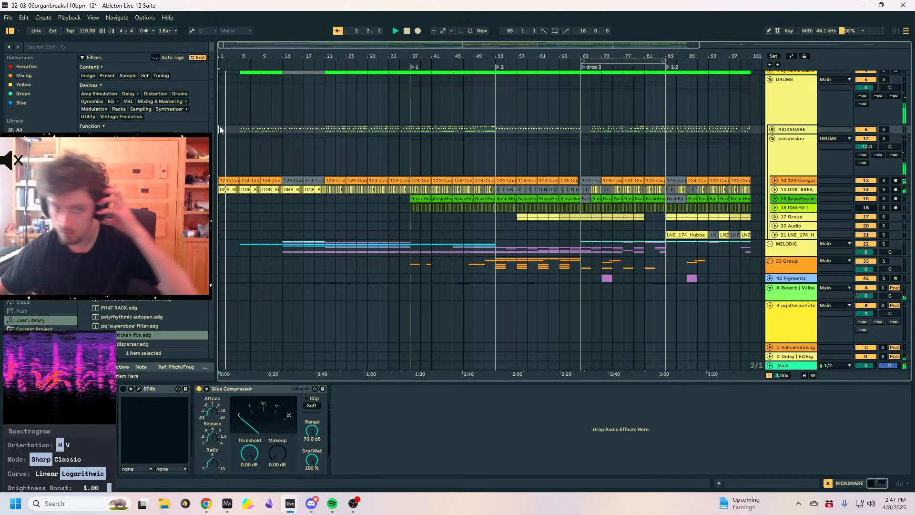
{"action": "key", "text": "F11"}
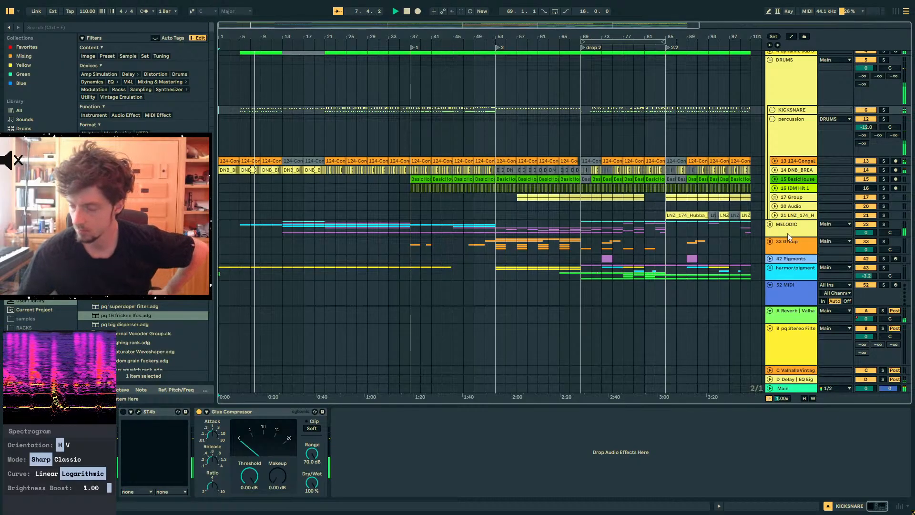
{"action": "left_click", "coordinate": [259, 190]}
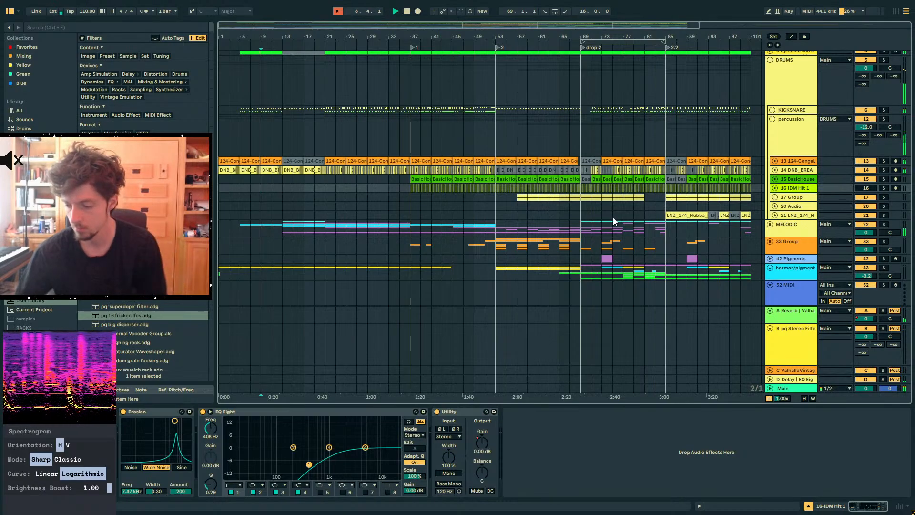
{"action": "key", "text": "space"}
Search the browser for "euclid" and load euclidean_sequencer_1.1 onto the 52 MIDI track
{"action": "key", "text": "plus"}
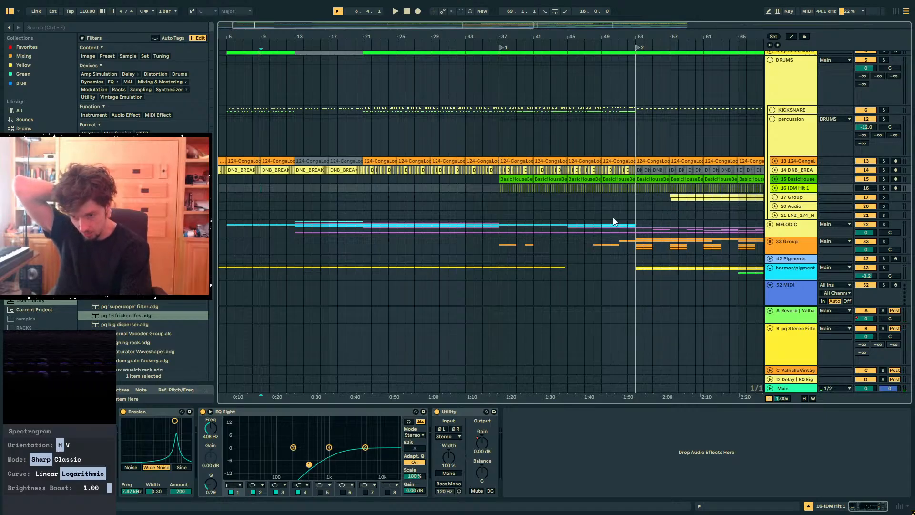
{"action": "left_click", "coordinate": [72, 29]}
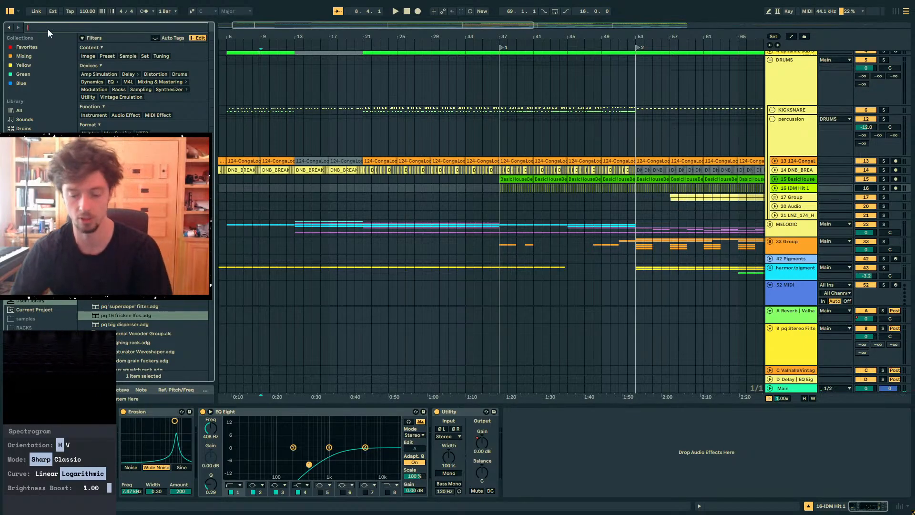
{"action": "type", "text": "euclid"}
{"action": "left_click_drag", "start_coordinate": [133, 133], "coordinate": [791, 293]}
{"action": "left_click", "coordinate": [526, 263]}
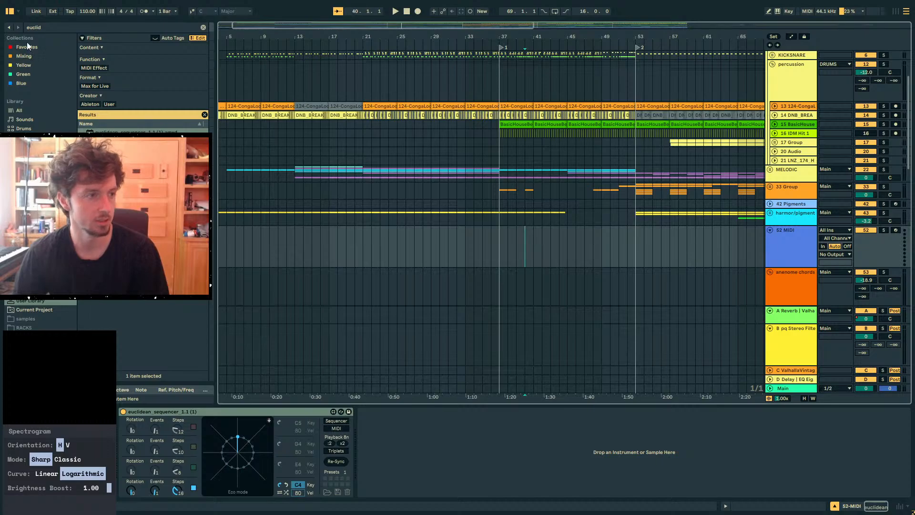
Search the browser for "oper" and add Operator after the Euclidean sequencer
{"action": "left_click", "coordinate": [56, 29]}
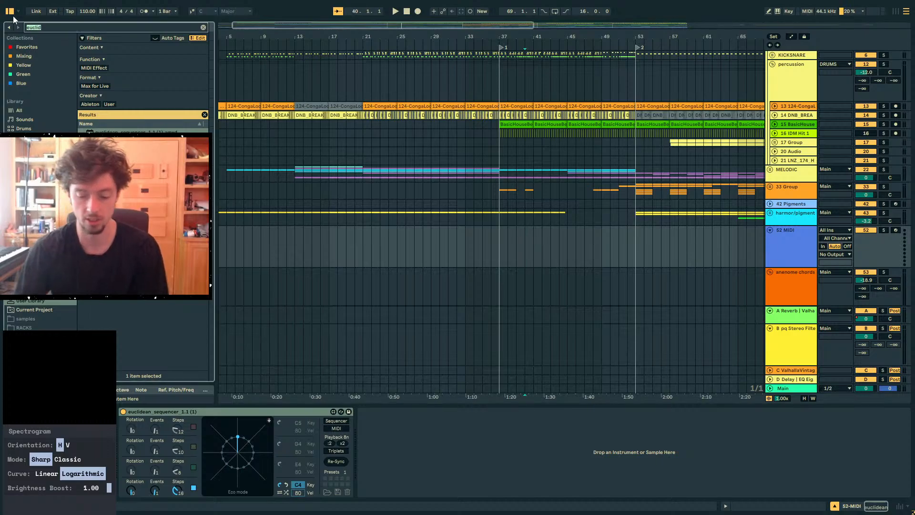
{"action": "type", "text": "oper"}
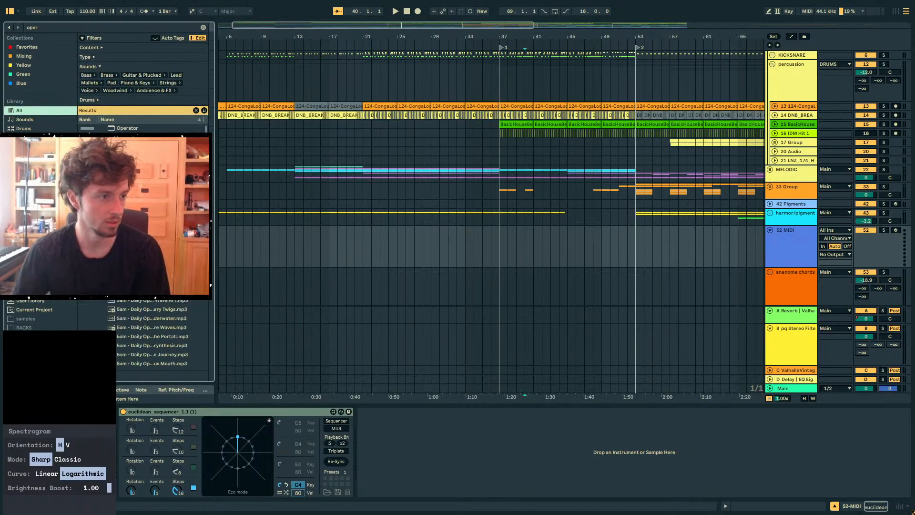
{"action": "key", "text": "Down"}
{"action": "key", "text": "Return"}
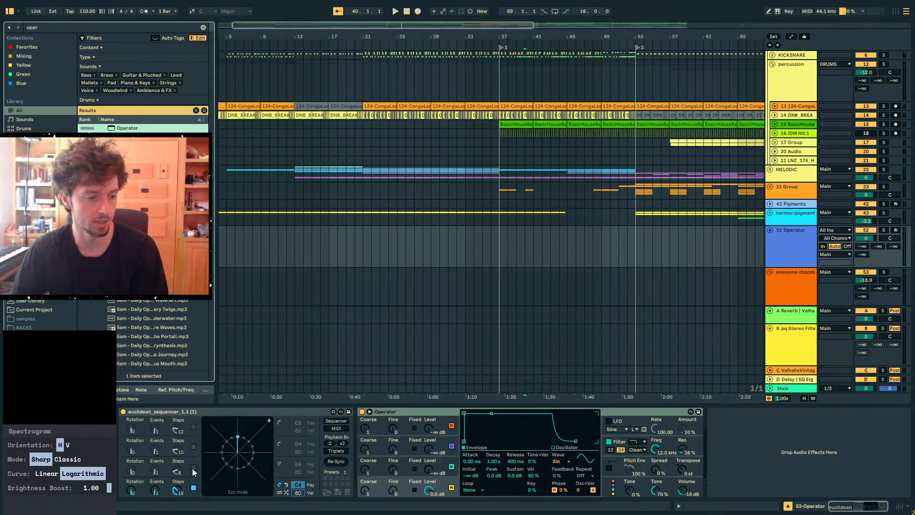
Enable the sequencer's third lane, solo the 52 Operator track and lower its volume to -23.8 dB during playback
{"action": "left_click", "coordinate": [193, 467]}
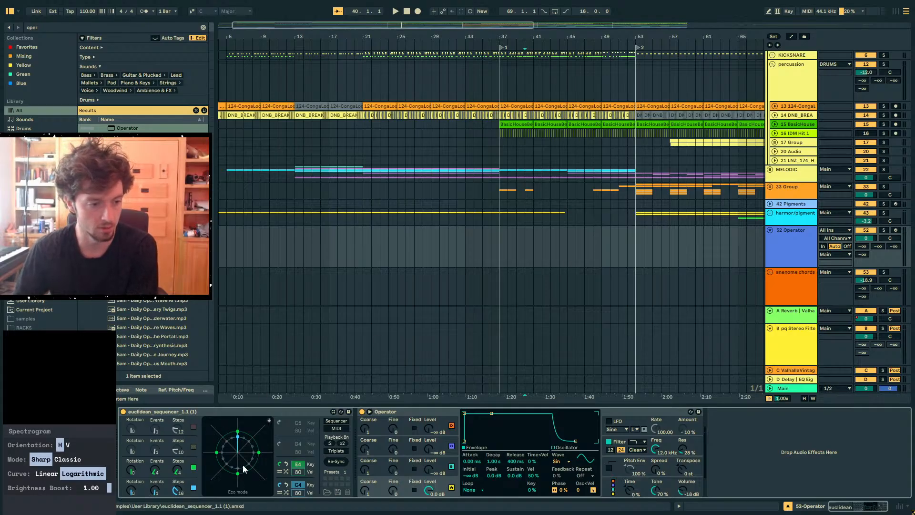
{"action": "left_click", "coordinate": [884, 230]}
{"action": "key", "text": "space"}
{"action": "left_click_drag", "start_coordinate": [867, 238], "coordinate": [866, 272]}
{"action": "key", "text": "space"}
{"action": "key", "text": "space"}
{"action": "key", "text": "space"}
Enable the sequencer's second lane, raise the Events of the second, third and fourth lanes, and play the pattern
{"action": "left_click", "coordinate": [157, 471]}
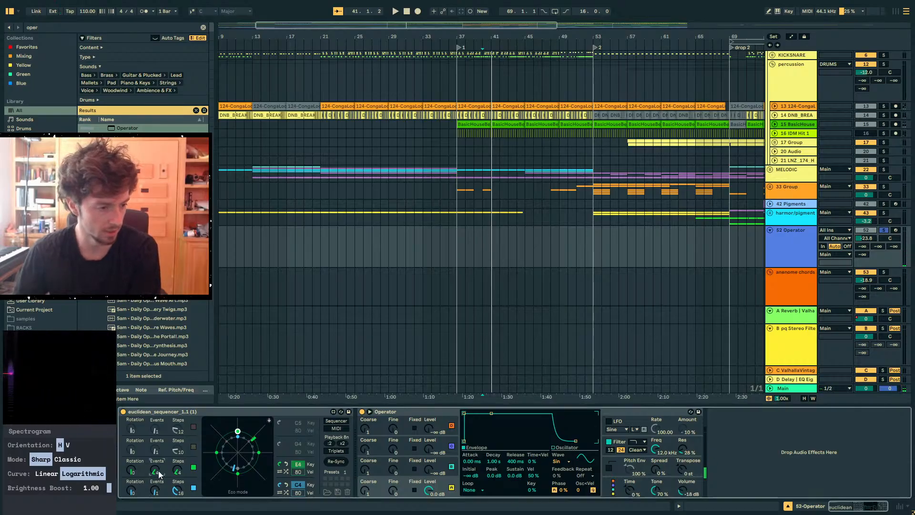
{"action": "left_click_drag", "start_coordinate": [163, 493], "coordinate": [173, 494]}
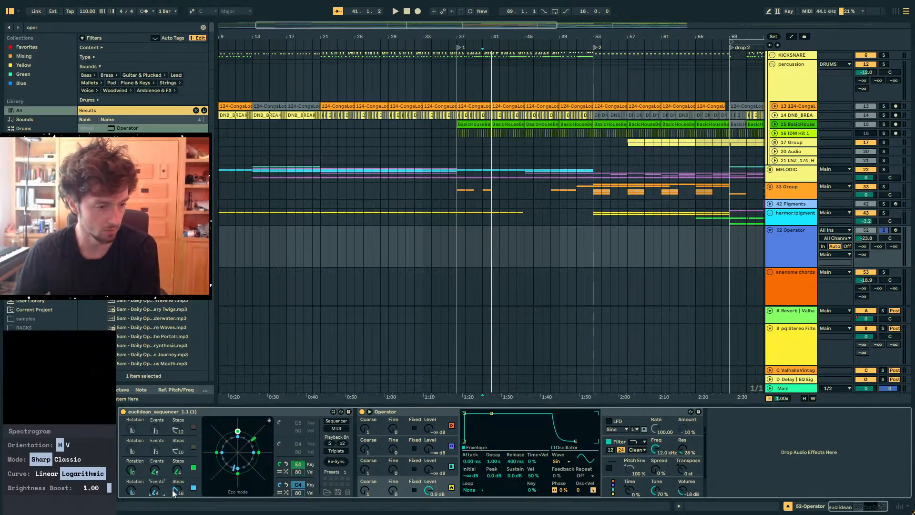
{"action": "left_click_drag", "start_coordinate": [175, 451], "coordinate": [158, 436]}
{"action": "key", "text": "space"}
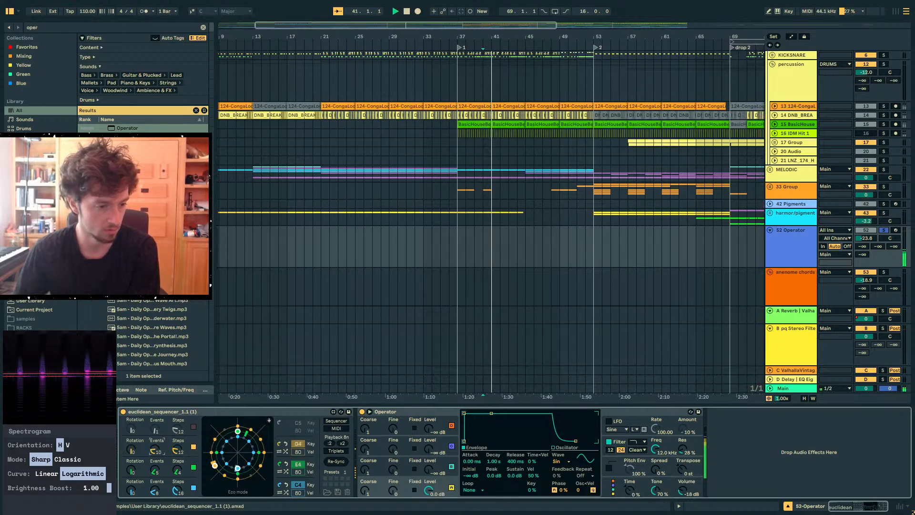
Expand the sequencer's step editor and toggle the second, third and fourth lanes during playback, leaving all three enabled
{"action": "left_click", "coordinate": [339, 421]}
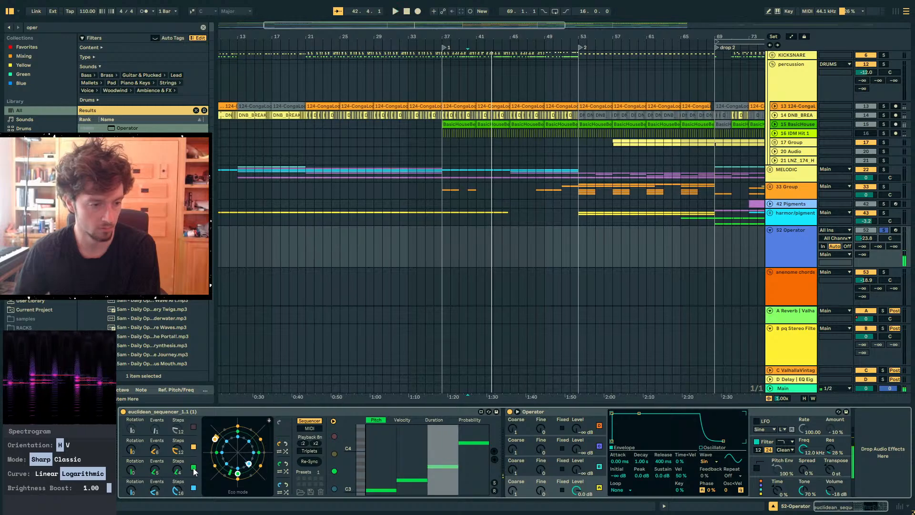
{"action": "left_click", "coordinate": [193, 446]}
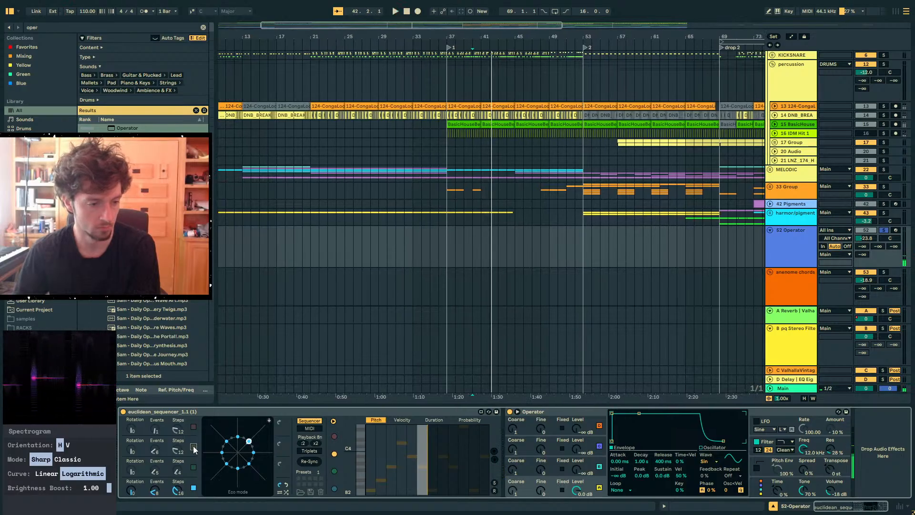
{"action": "left_click", "coordinate": [193, 468]}
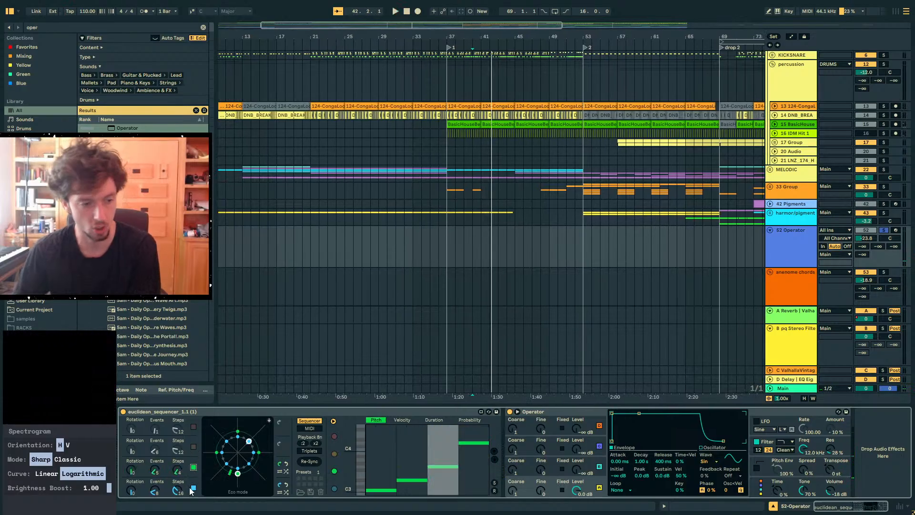
{"action": "left_click", "coordinate": [193, 488]}
{"action": "left_click", "coordinate": [193, 488]}
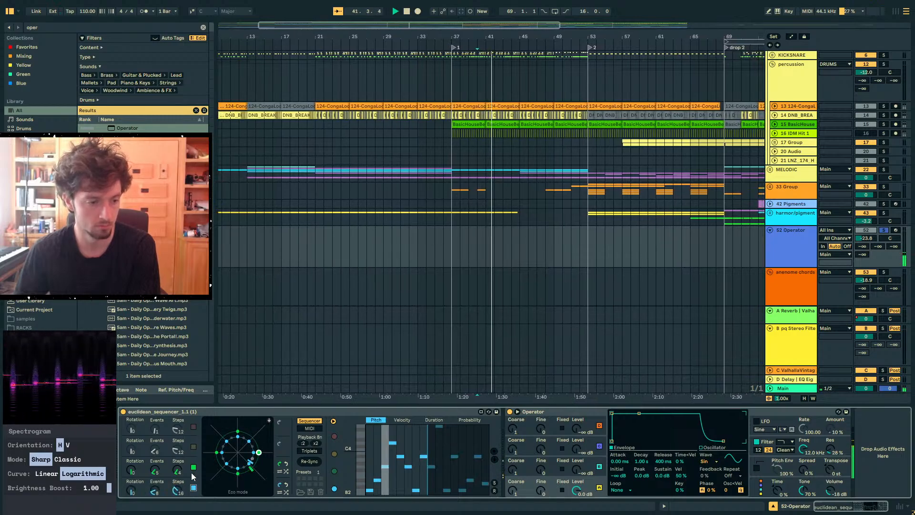
{"action": "left_click", "coordinate": [193, 447]}
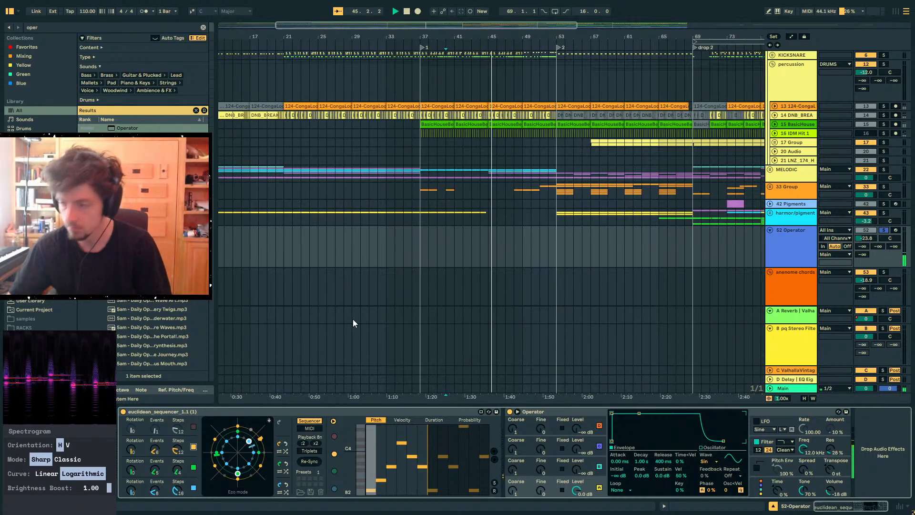
Stop playback, place the insert marker at 37.3.1 on the 52 Operator track and select that track
{"action": "left_click", "coordinate": [402, 245]}
{"action": "key", "text": "space"}
{"action": "scroll", "coordinate": [402, 245], "scroll_direction": "up", "scroll_amount": 2}
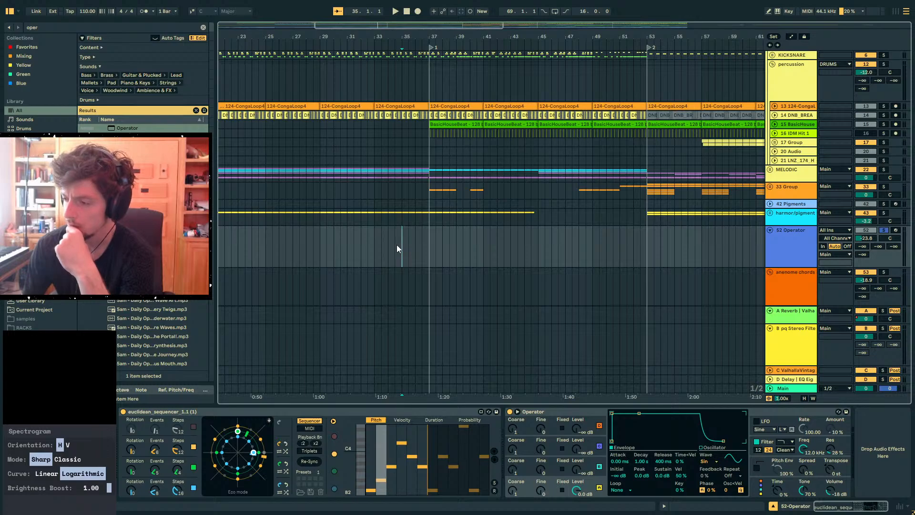
{"action": "left_click", "coordinate": [435, 248]}
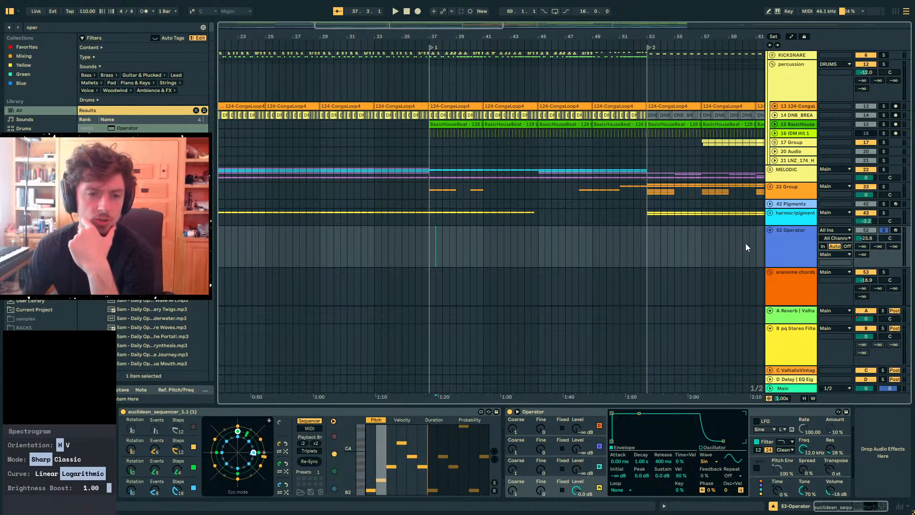
{"action": "left_click", "coordinate": [786, 255]}
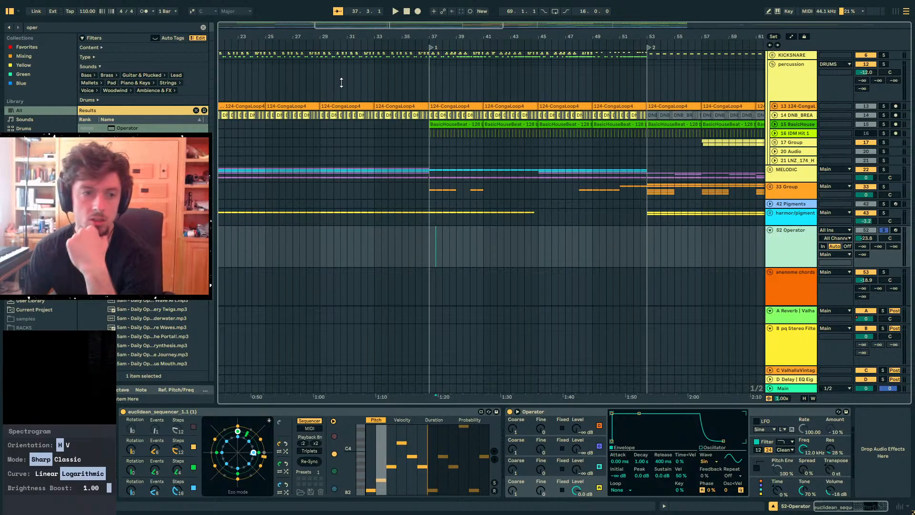
Delete the 52 Operator track and collapse the DRUMS group at the start of the arrangement
{"action": "key", "text": "Delete"}
{"action": "mouse_move", "coordinate": [327, 37]}
{"action": "left_mouse_down"}
{"action": "mouse_move", "coordinate": [606, 36]}
{"action": "mouse_move", "coordinate": [558, 37]}
{"action": "left_mouse_up"}
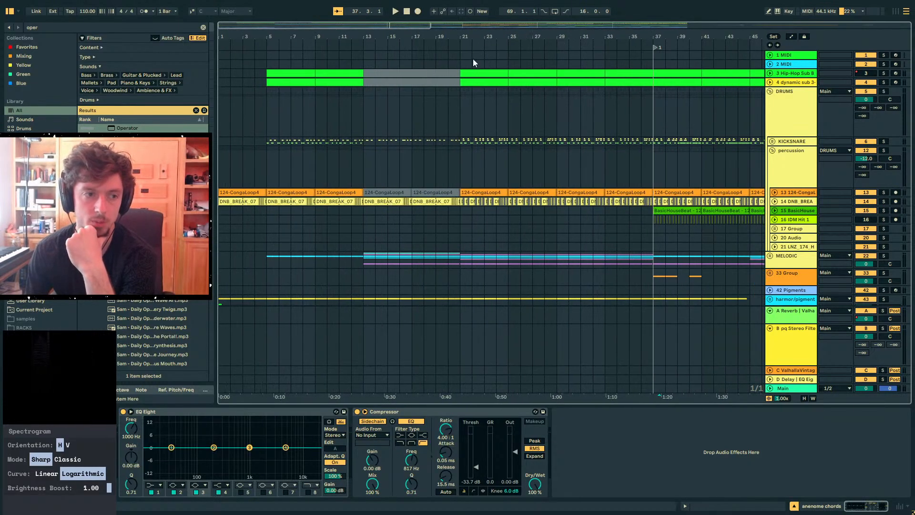
{"action": "left_click", "coordinate": [263, 106]}
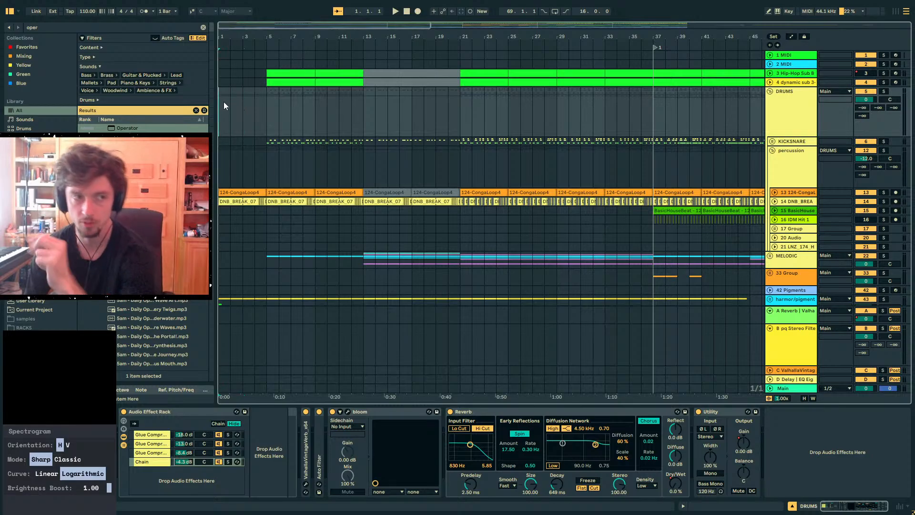
{"action": "left_click_drag", "start_coordinate": [229, 36], "coordinate": [237, 57]}
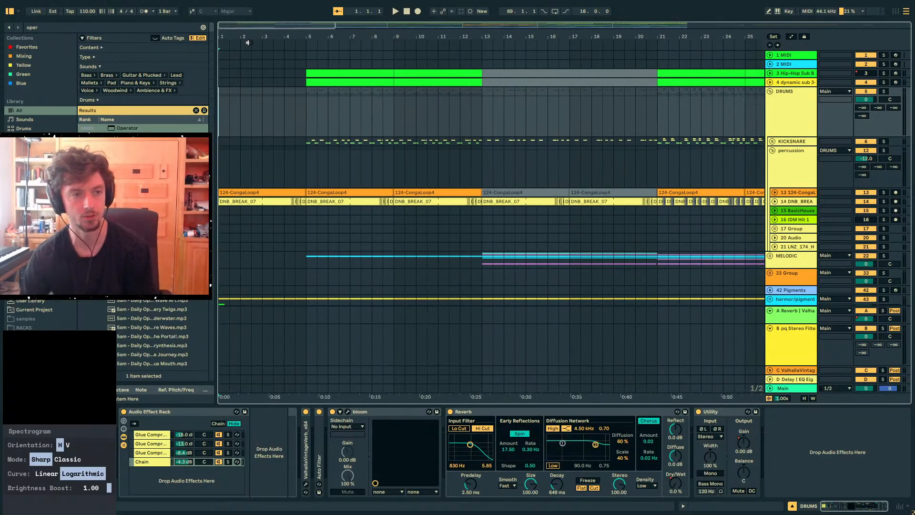
{"action": "left_click", "coordinate": [775, 93]}
{"action": "left_click", "coordinate": [771, 92]}
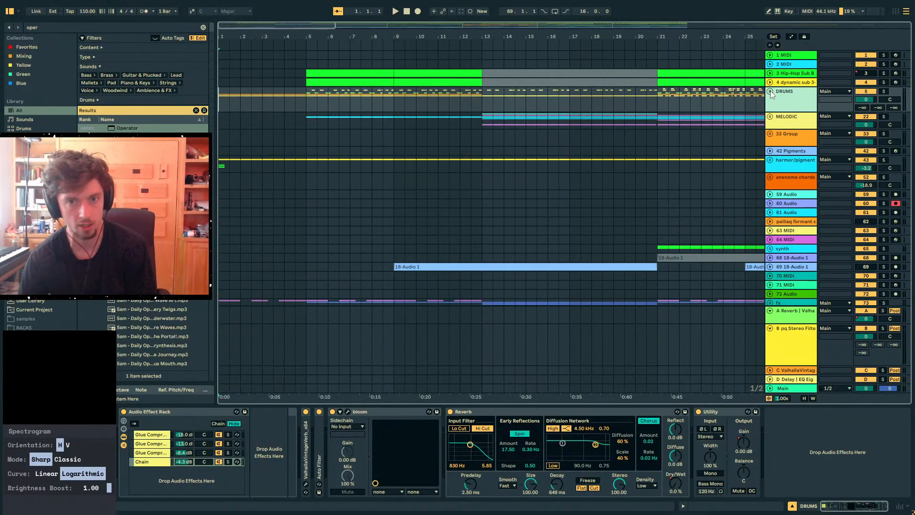
{"action": "left_click_drag", "start_coordinate": [224, 26], "coordinate": [224, 101]}
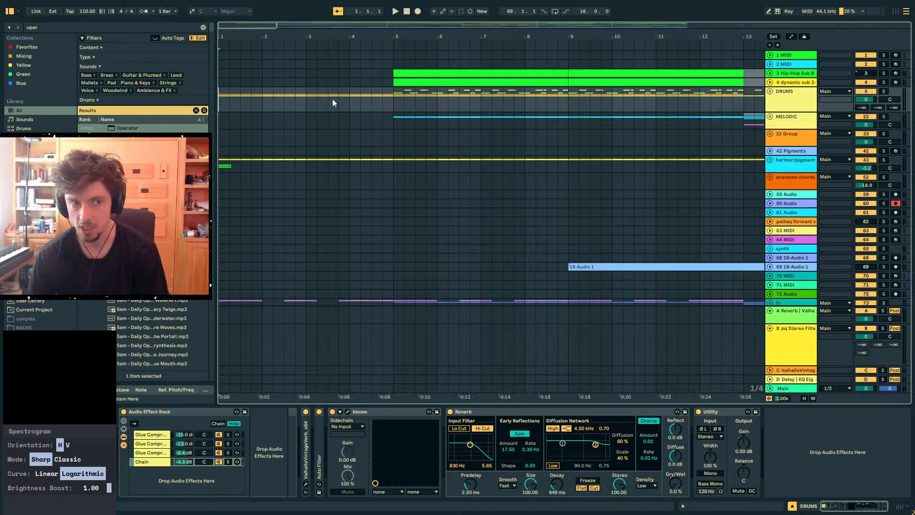
{"action": "left_click", "coordinate": [355, 102]}
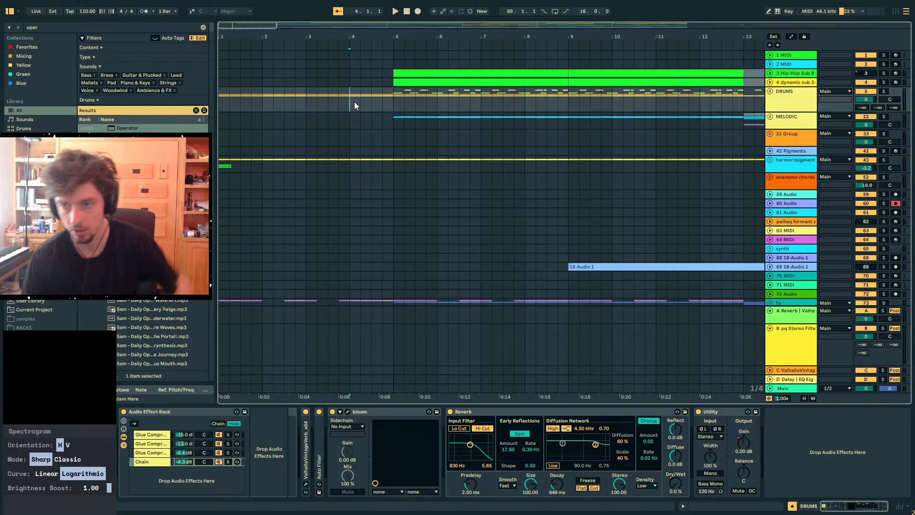
{"action": "left_click", "coordinate": [366, 97]}
{"action": "left_click", "coordinate": [360, 100]}
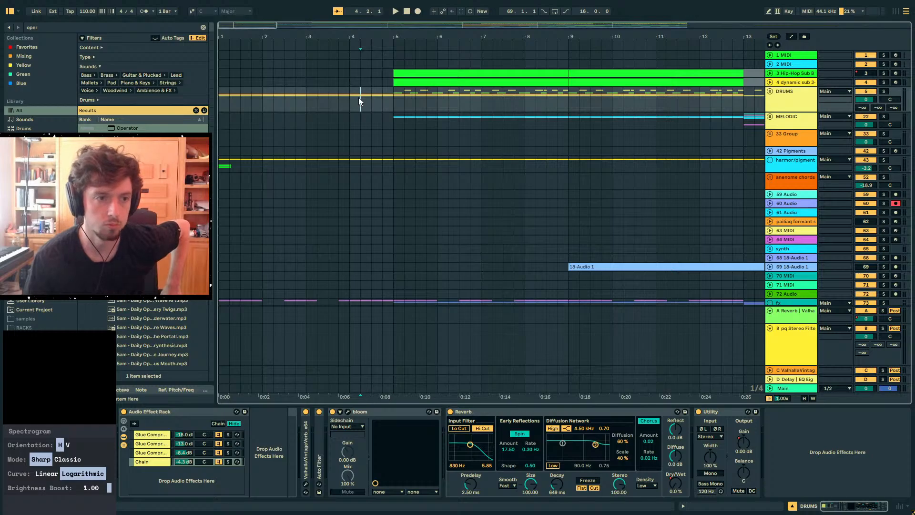
{"action": "left_click", "coordinate": [368, 98]}
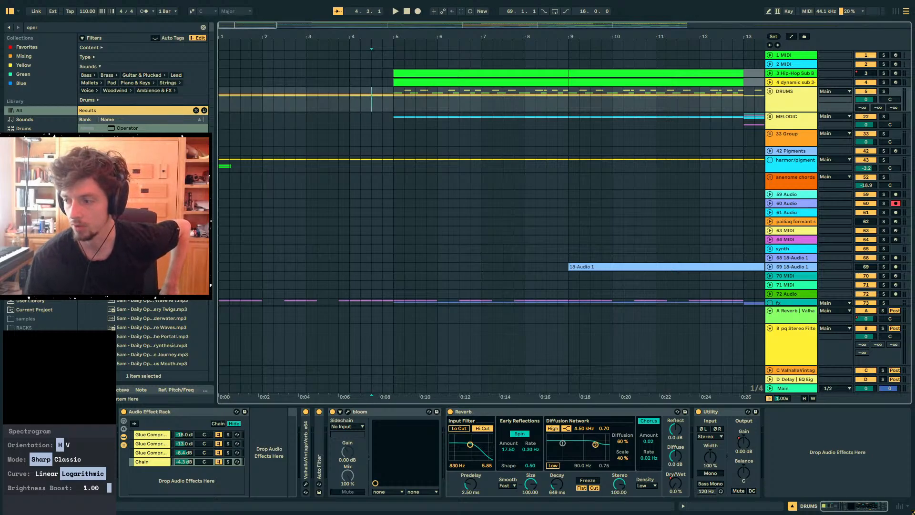
{"action": "left_click", "coordinate": [364, 99]}
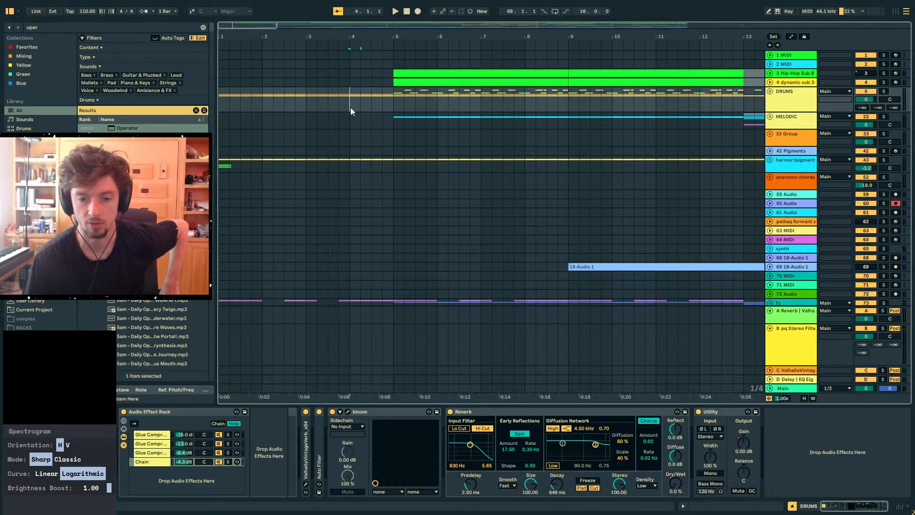
{"action": "left_click", "coordinate": [381, 102]}
{"action": "left_click", "coordinate": [306, 101]}
{"action": "left_click", "coordinate": [273, 102]}
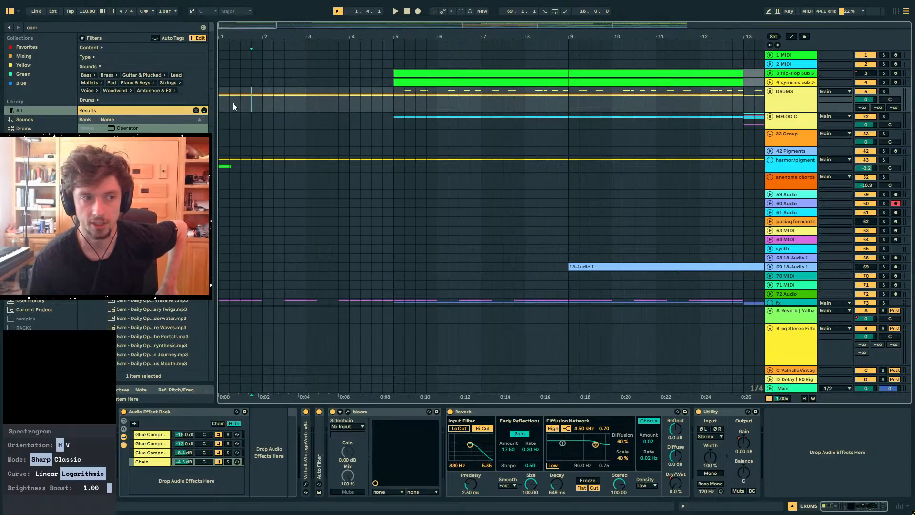
{"action": "key", "text": "Right"}
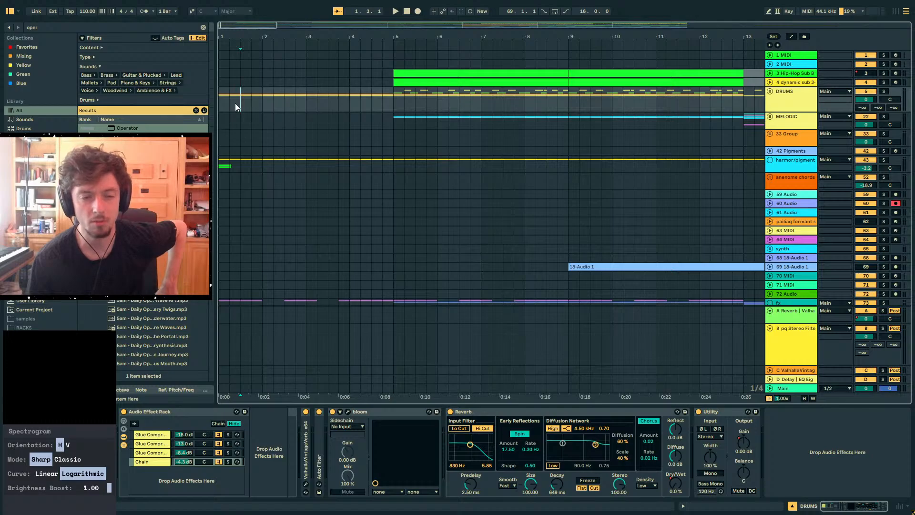
{"action": "left_click", "coordinate": [235, 103]}
{"action": "left_click", "coordinate": [259, 101]}
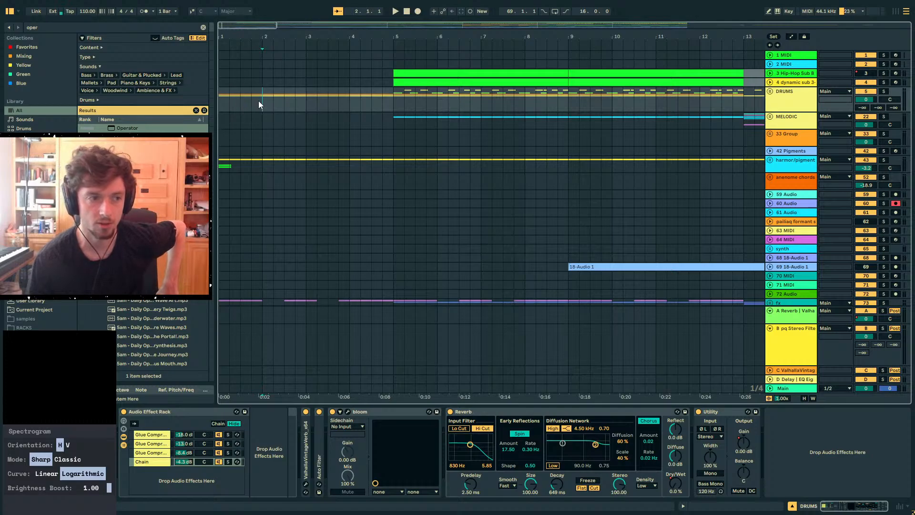
{"action": "left_click_drag", "start_coordinate": [227, 33], "coordinate": [239, 73]}
{"action": "left_click_drag", "start_coordinate": [318, 102], "coordinate": [44, 94]}
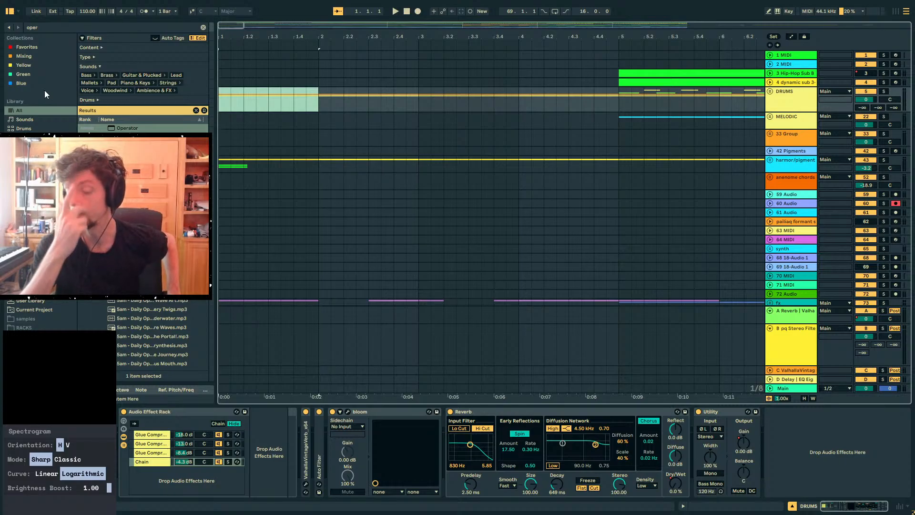
{"action": "left_click", "coordinate": [431, 97]}
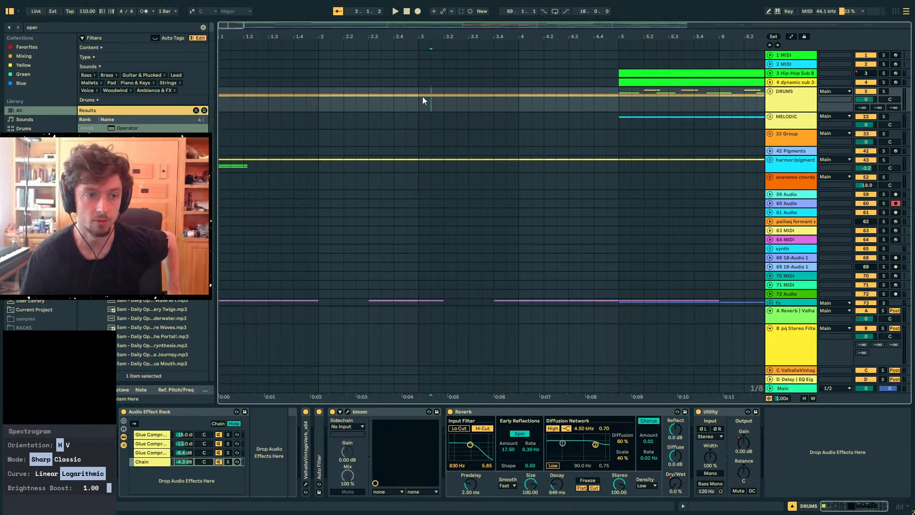
{"action": "left_click_drag", "start_coordinate": [604, 100], "coordinate": [21, 97]}
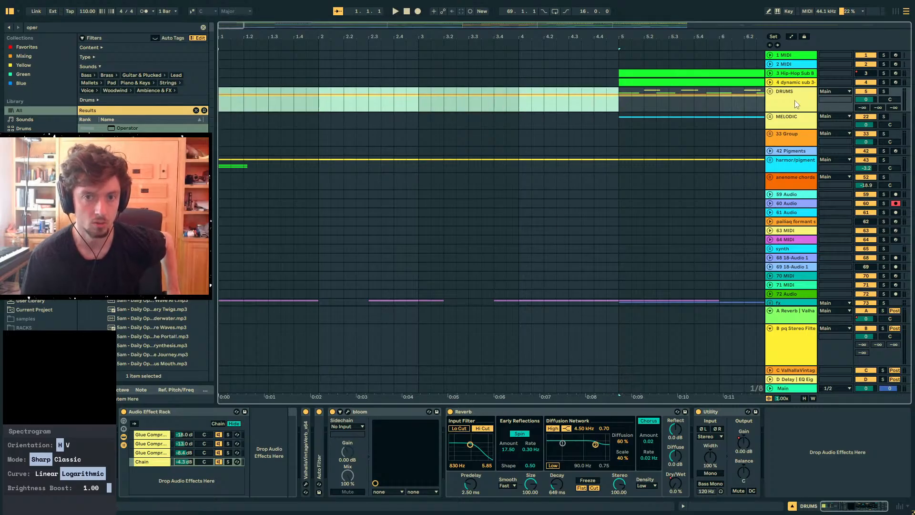
{"action": "left_click", "coordinate": [781, 122]}
{"action": "left_click", "coordinate": [779, 144]}
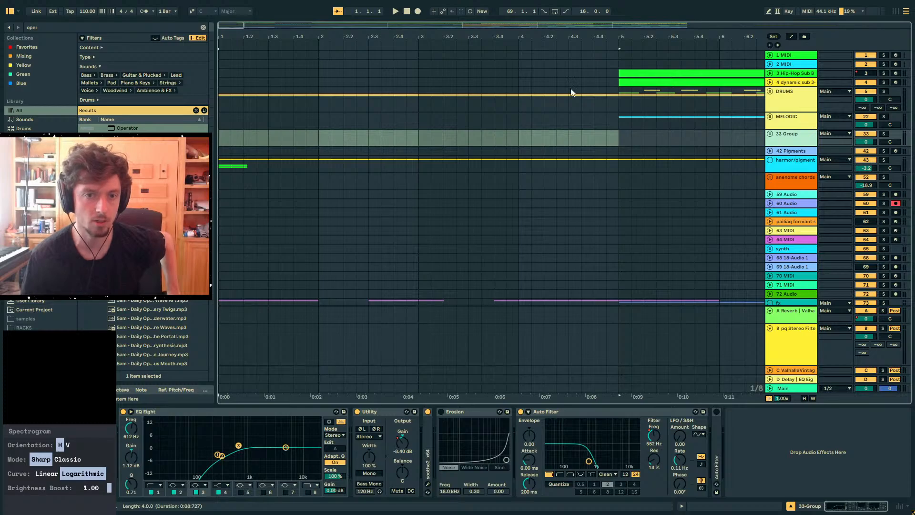
{"action": "left_click_drag", "start_coordinate": [444, 37], "coordinate": [444, 18]}
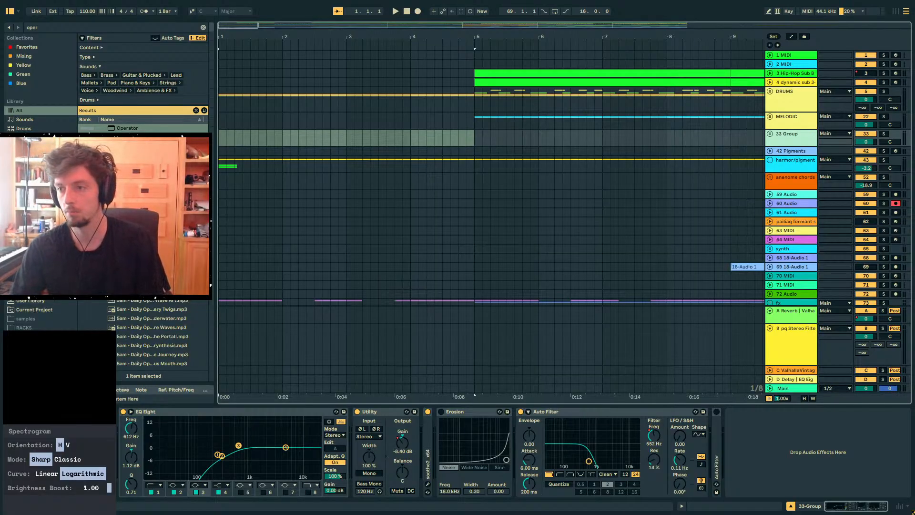
Switch to YouTube in the browser, search for camille bigeault and open the video "Camille Bigeault - Mental web"
{"action": "left_click_drag", "start_coordinate": [914, 119], "coordinate": [636, 107]}
{"action": "key", "text": "Return"}
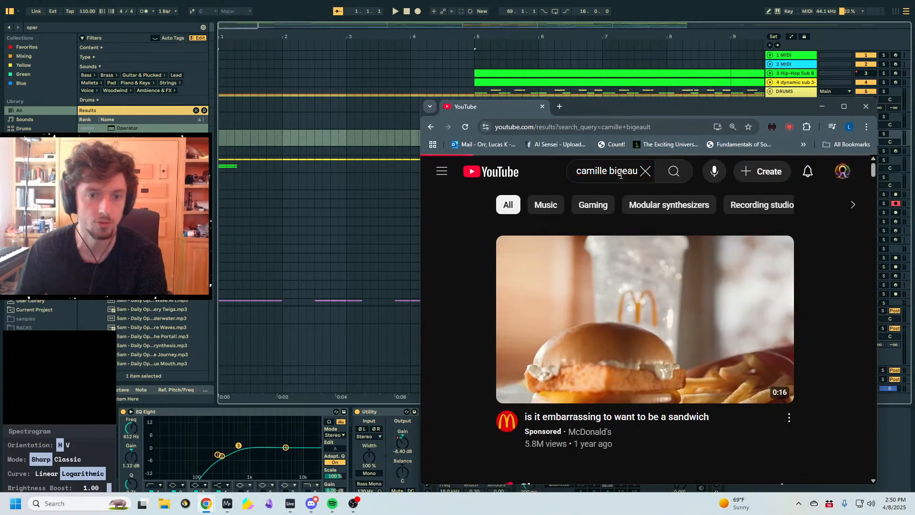
{"action": "scroll", "coordinate": [689, 237], "scroll_direction": "down", "scroll_amount": 4}
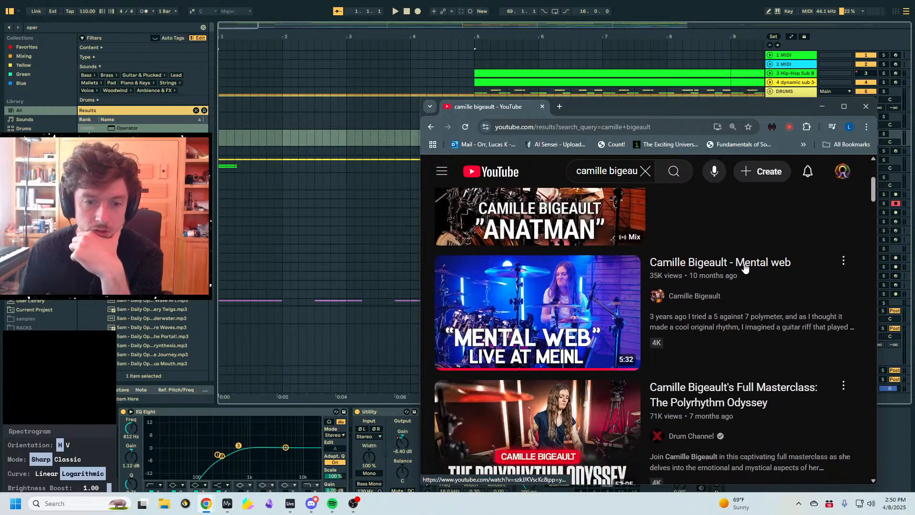
{"action": "left_click", "coordinate": [687, 265]}
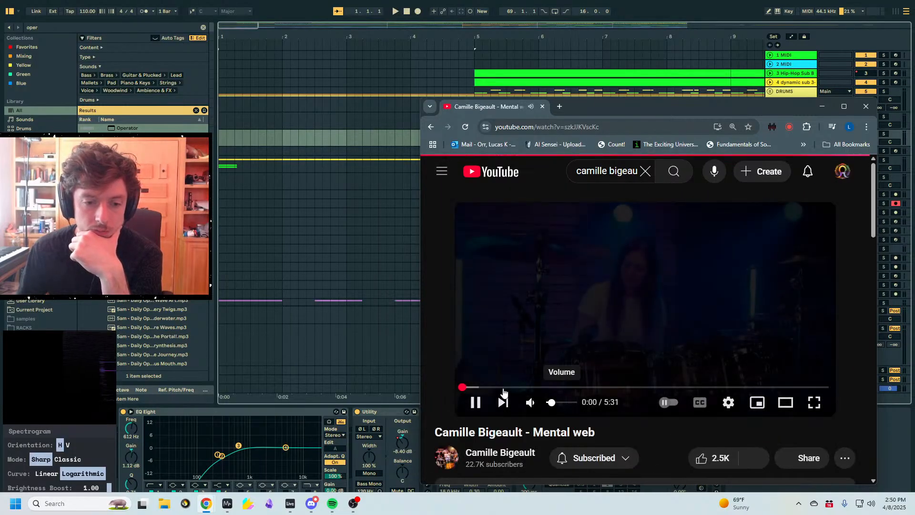
Skip the video ahead to about 0:23 and raise its volume
{"action": "left_click", "coordinate": [485, 387]}
{"action": "left_click", "coordinate": [562, 404]}
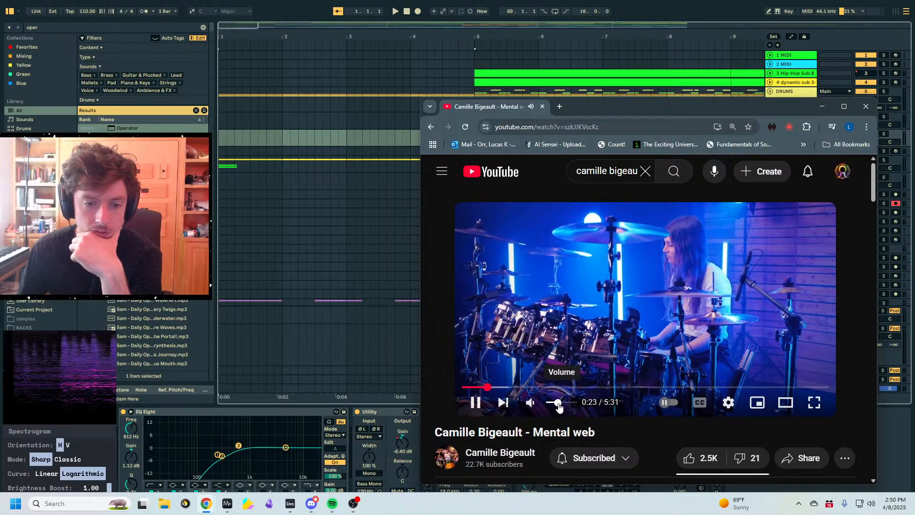
{"action": "left_click", "coordinate": [730, 408]}
{"action": "left_click", "coordinate": [732, 409]}
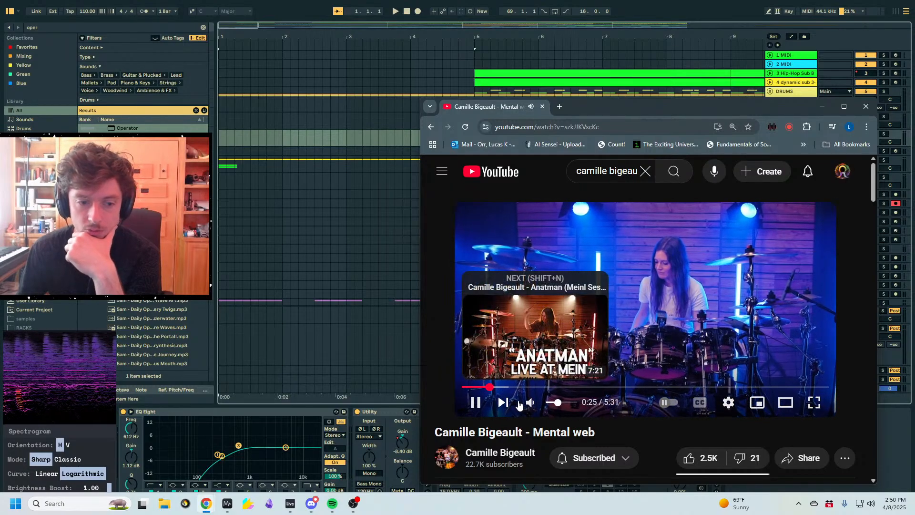
Expand and read the video's full description, and pause the video at about 0:46
{"action": "scroll", "coordinate": [661, 423], "scroll_direction": "down", "scroll_amount": 1}
{"action": "scroll", "coordinate": [660, 422], "scroll_direction": "down", "scroll_amount": 1}
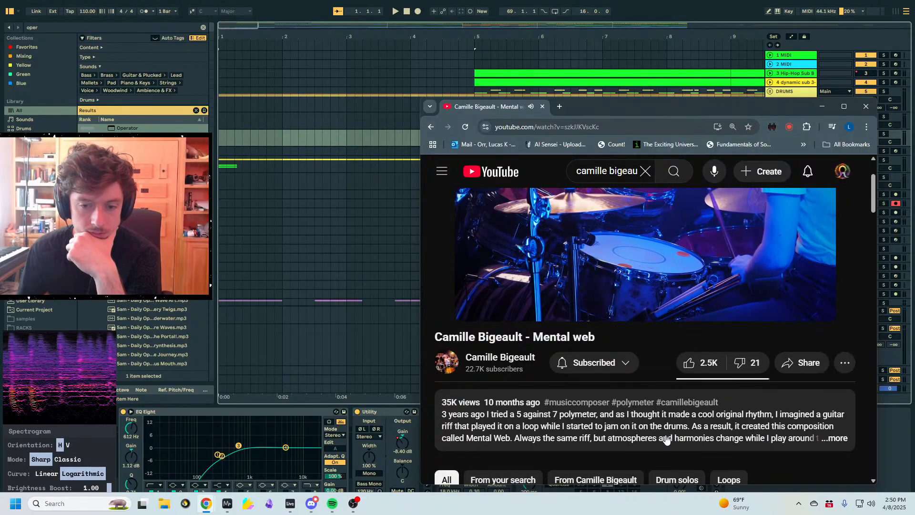
{"action": "left_click", "coordinate": [667, 438]}
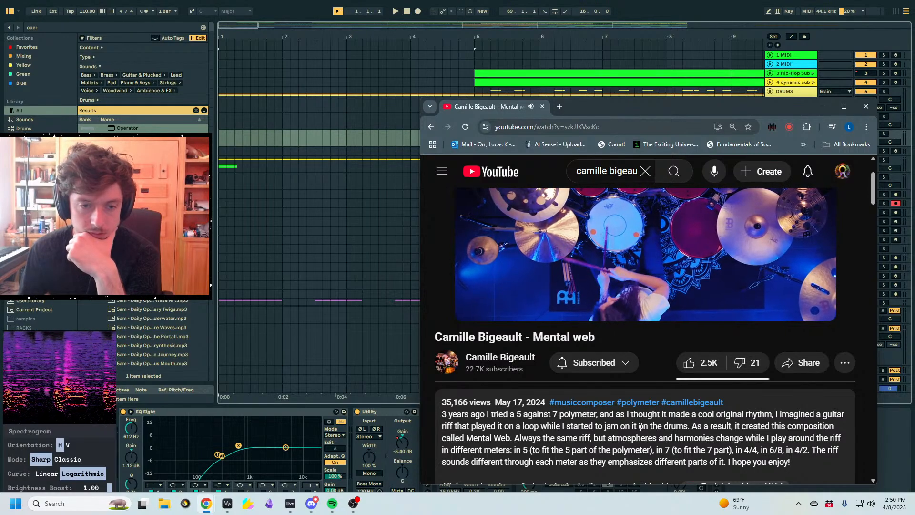
{"action": "scroll", "coordinate": [648, 432], "scroll_direction": "up", "scroll_amount": 2}
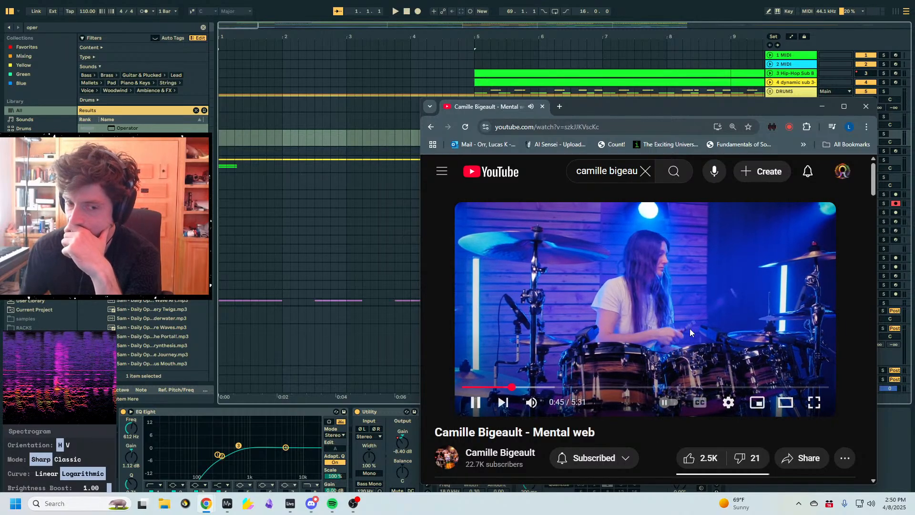
{"action": "left_click", "coordinate": [698, 315]}
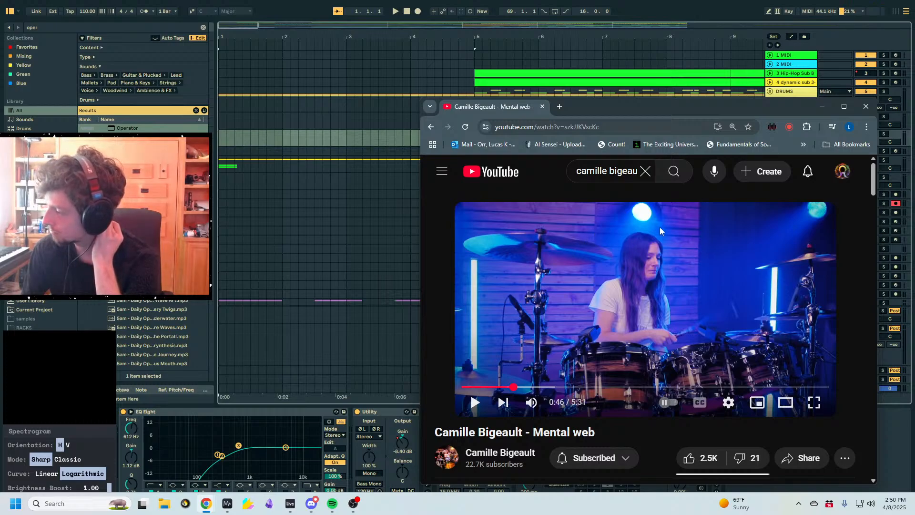
Switch back to Ableton Live, insert a MIDI track below 42 Pigments and create a one-bar clip on its first bar
{"action": "left_click", "coordinate": [341, 208]}
{"action": "left_click", "coordinate": [322, 140]}
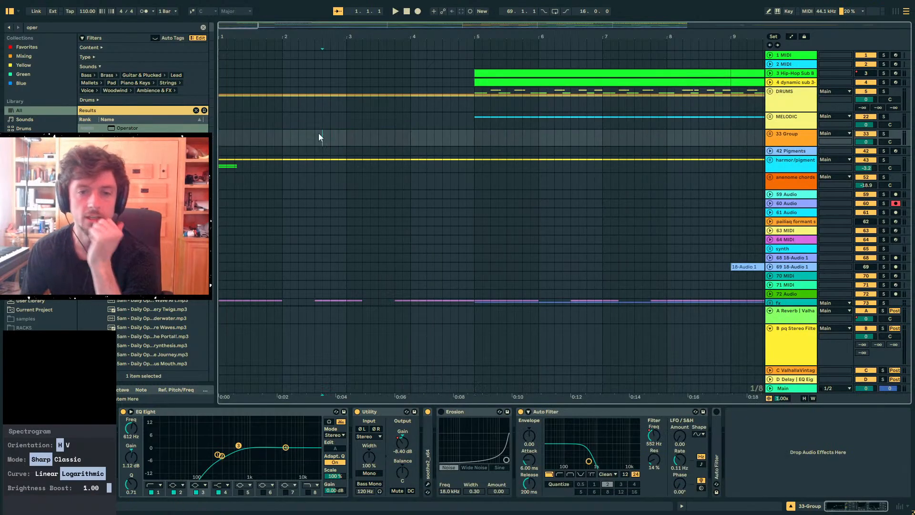
{"action": "left_click", "coordinate": [785, 152]}
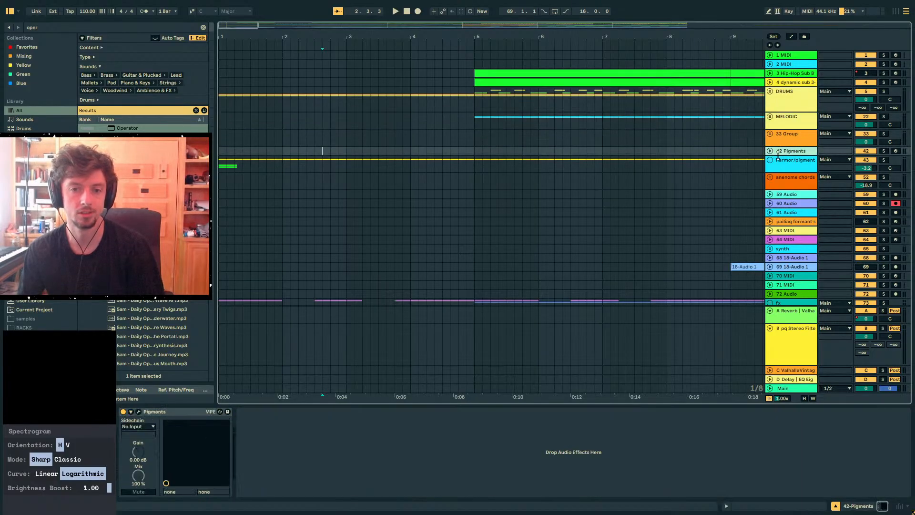
{"action": "key", "text": "ctrl+shift+t"}
{"action": "left_click_drag", "start_coordinate": [284, 176], "coordinate": [220, 177]}
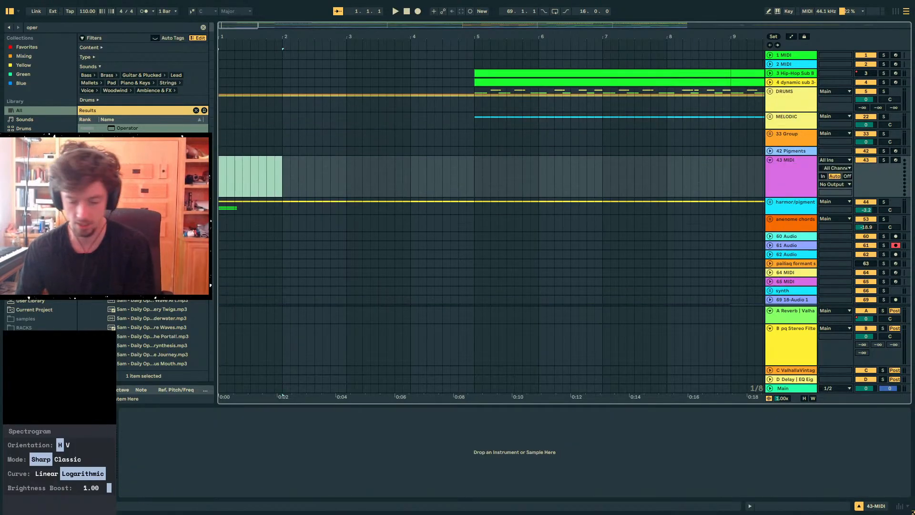
{"action": "key", "text": "ctrl+shift+m"}
Draw sixteenth-note F3 notes at 1.1.1 and 1.2.2 in the new clip and paste copies at 1.3.3 and 1.4.4
{"action": "key", "text": "b"}
{"action": "left_click", "coordinate": [255, 464]}
{"action": "left_click", "coordinate": [454, 465]}
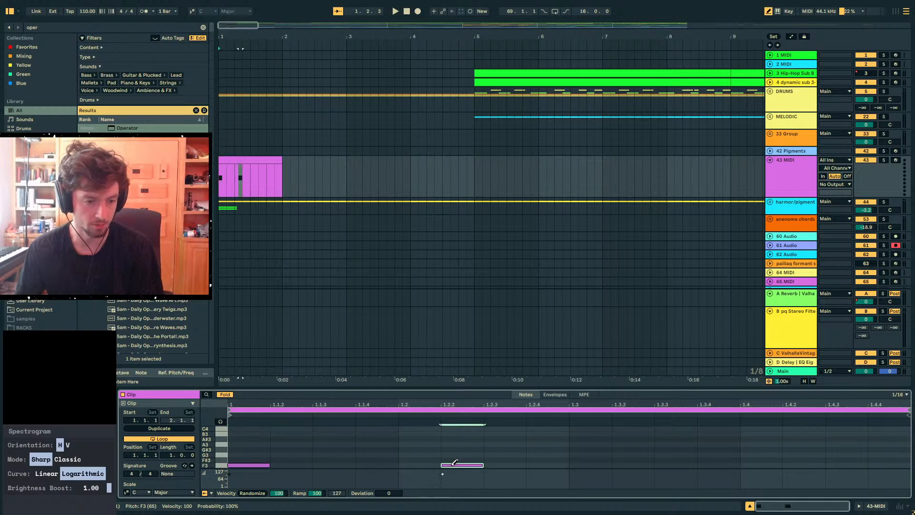
{"action": "mouse_move", "coordinate": [439, 448]}
{"action": "left_mouse_down"}
{"action": "mouse_move", "coordinate": [397, 471]}
{"action": "mouse_move", "coordinate": [132, 501]}
{"action": "left_mouse_up"}
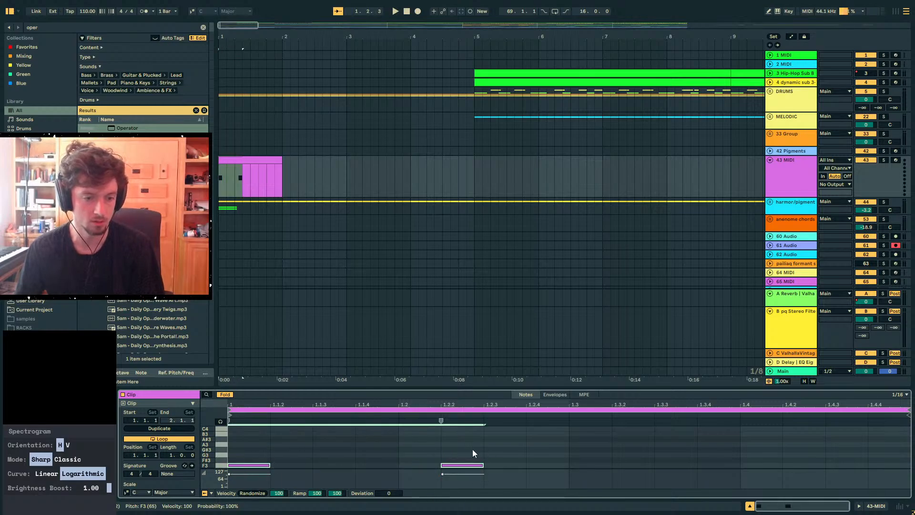
{"action": "left_click", "coordinate": [442, 447]}
{"action": "key", "text": "ctrl+v"}
{"action": "left_click", "coordinate": [667, 438]}
{"action": "key", "text": "ctrl+v"}
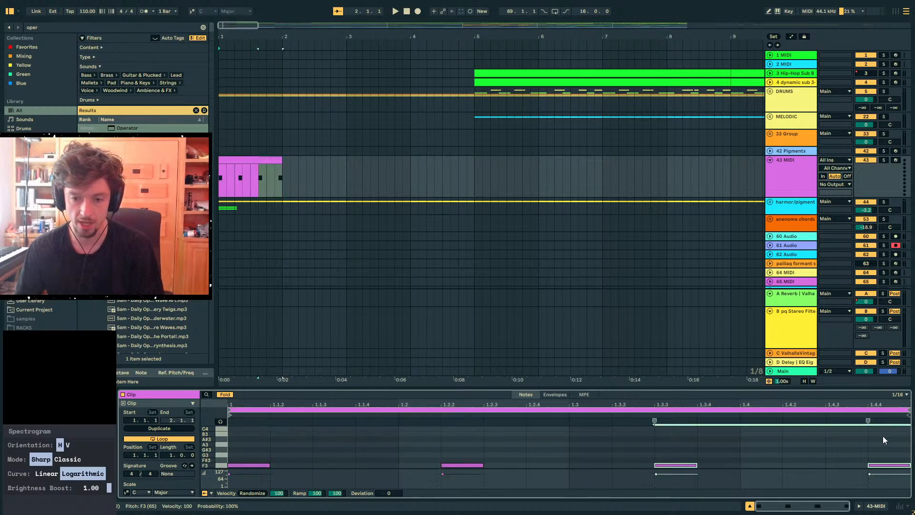
Select all four notes in the clip and select the one-bar clip on the 43 MIDI track
{"action": "left_click_drag", "start_coordinate": [895, 436], "coordinate": [17, 512]}
{"action": "left_click", "coordinate": [275, 162]}
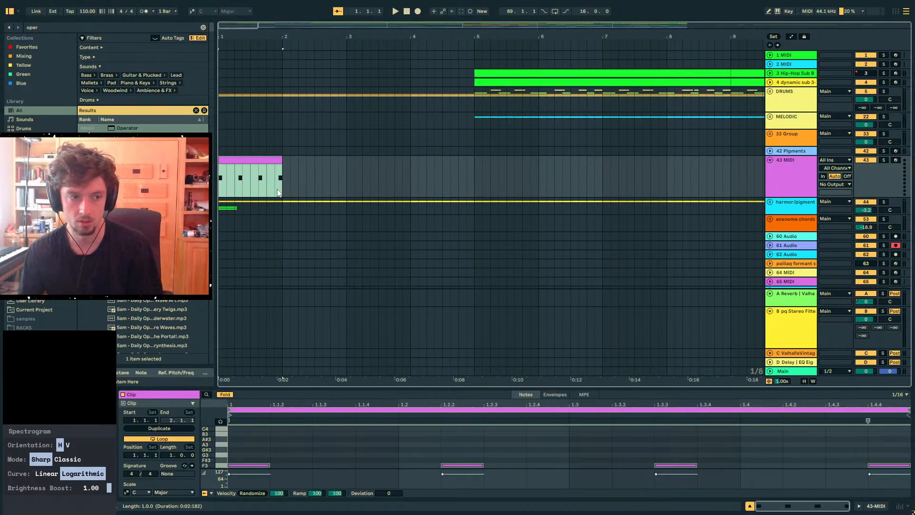
{"action": "left_click", "coordinate": [597, 441]}
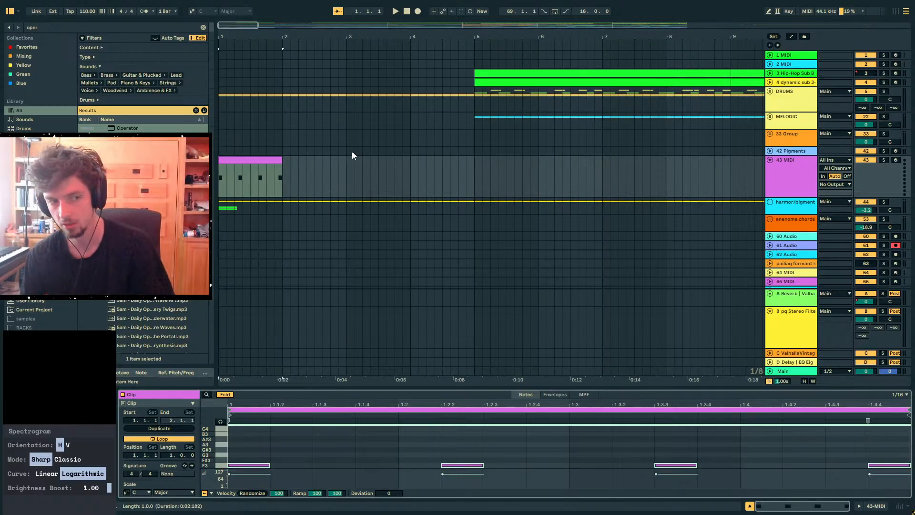
{"action": "left_click", "coordinate": [256, 167]}
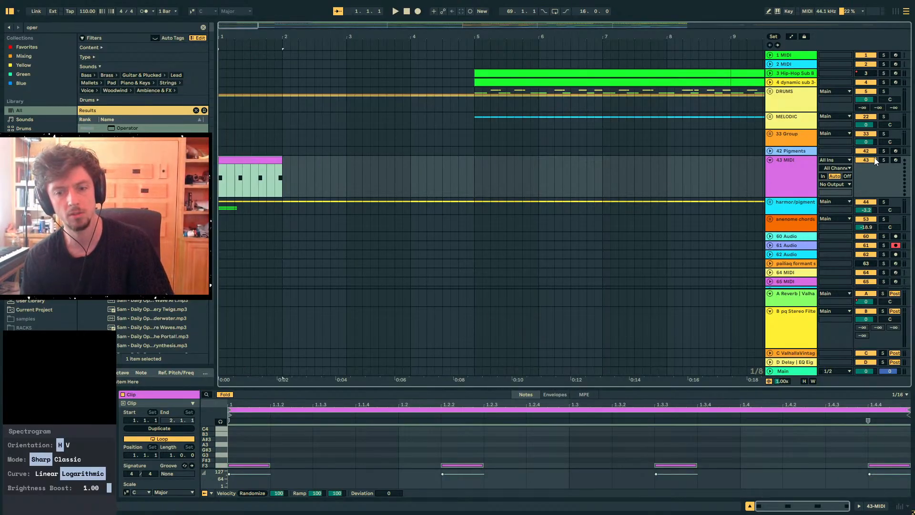
Repeat the one-bar clip on the 43 MIDI track up to 5.1.3 and consolidate the repeats into a single clip
{"action": "key", "text": "ctrl+d"}
{"action": "key", "text": "ctrl+d"}
{"action": "key", "text": "ctrl+d"}
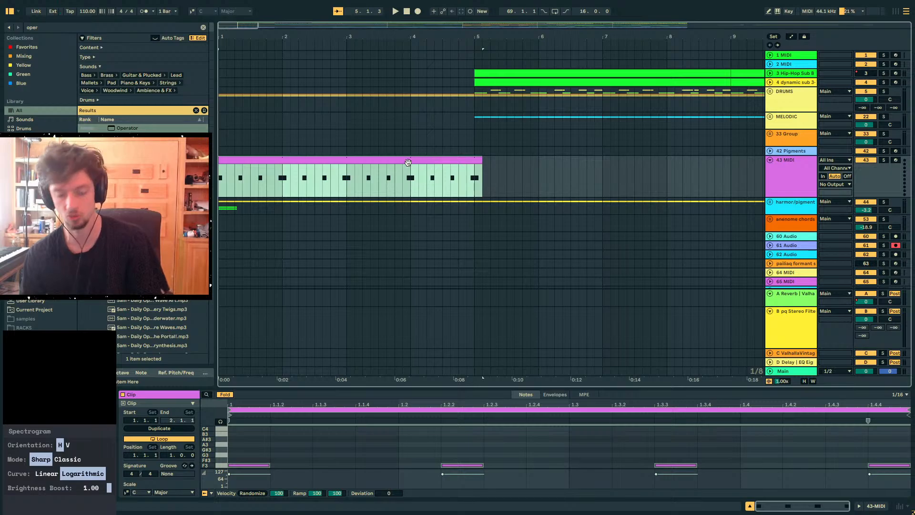
{"action": "key", "text": "ctrl+j"}
Delete the notes past the clip's first bar and duplicate the remaining four F3 notes across the clip at five-sixteenth spacing
{"action": "left_click_drag", "start_coordinate": [903, 447], "coordinate": [394, 454]}
{"action": "key", "text": "Delete"}
{"action": "key", "text": "ctrl+a"}
{"action": "key", "text": "ctrl+d"}
{"action": "key", "text": "ctrl+d"}
{"action": "key", "text": "ctrl+d"}
{"action": "key", "text": "ctrl+d"}
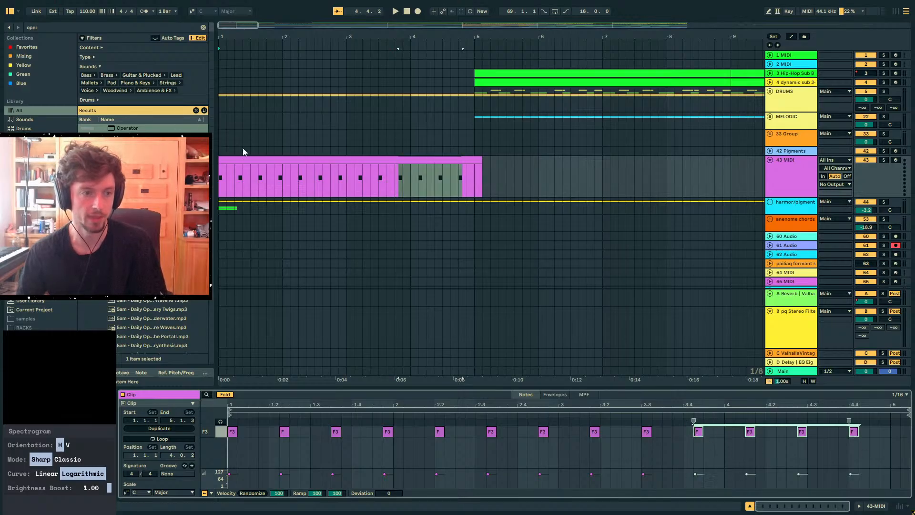
Examine how the F3 notes spaced five sixteenths apart fall against the bars by selecting spans of the clip in the arrangement
{"action": "left_click", "coordinate": [221, 143]}
{"action": "left_click", "coordinate": [368, 179]}
{"action": "left_click", "coordinate": [470, 199]}
{"action": "left_click", "coordinate": [499, 187]}
{"action": "left_click", "coordinate": [477, 184]}
{"action": "left_click_drag", "start_coordinate": [403, 184], "coordinate": [218, 183]}
{"action": "left_click", "coordinate": [304, 178]}
{"action": "left_click_drag", "start_coordinate": [287, 176], "coordinate": [219, 178]}
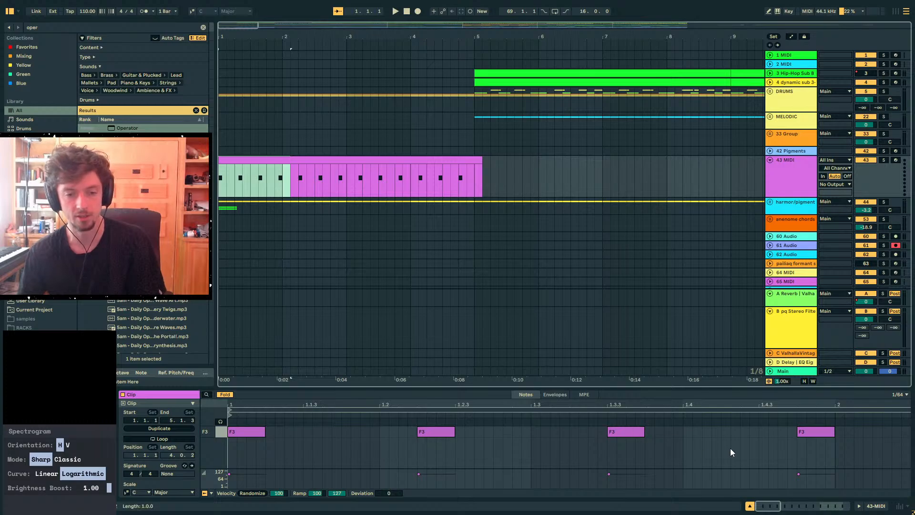
{"action": "left_click_drag", "start_coordinate": [731, 450], "coordinate": [230, 427]}
{"action": "left_click", "coordinate": [272, 179]}
{"action": "left_click_drag", "start_coordinate": [288, 178], "coordinate": [255, 181]}
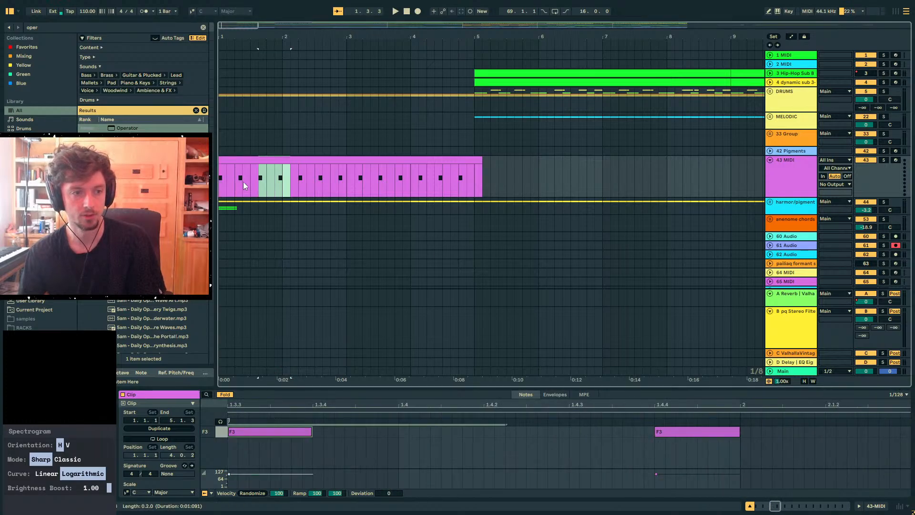
{"action": "left_click", "coordinate": [506, 189]}
{"action": "left_click", "coordinate": [480, 180]}
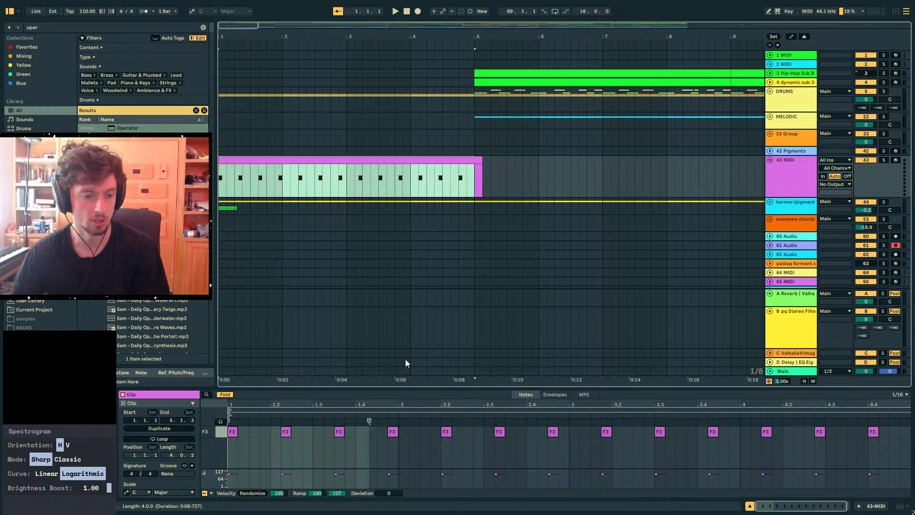
Remove all the F3 notes spaced five sixteenths apart from the clip
{"action": "left_click", "coordinate": [378, 428]}
{"action": "key", "text": "ctrl+z"}
{"action": "key", "text": "ctrl+z"}
{"action": "key", "text": "ctrl+z"}
{"action": "key", "text": "ctrl+z"}
{"action": "key", "text": "ctrl+z"}
{"action": "key", "text": "ctrl+z"}
{"action": "key", "text": "ctrl+z"}
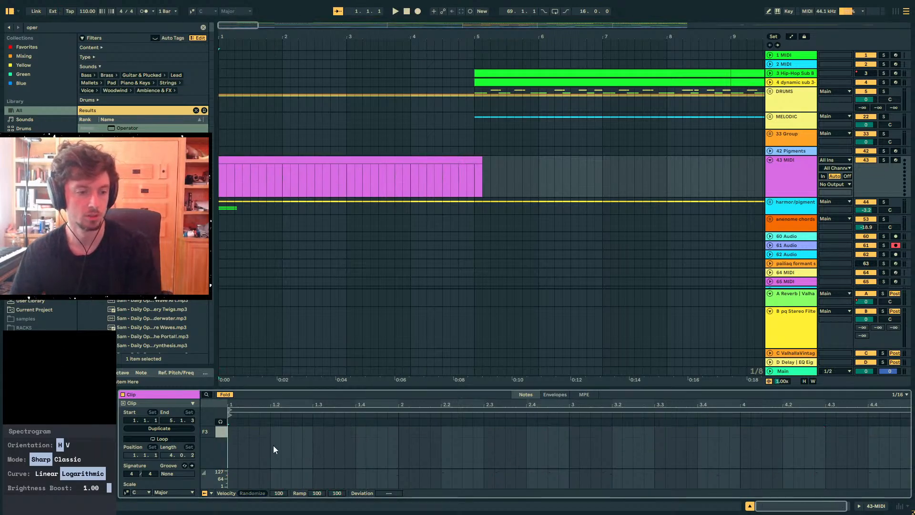
Fill the emptied clip with sixteenth-note F3 notes on every beat from 1.1 to 3.4
{"action": "key", "text": "ctrl+y"}
{"action": "key", "text": "ctrl+y"}
{"action": "key", "text": "ctrl+y"}
{"action": "key", "text": "ctrl+y"}
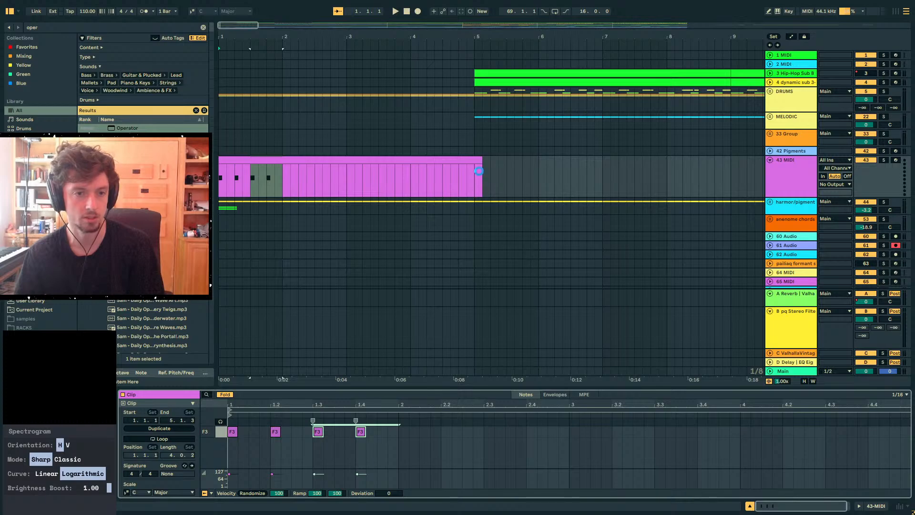
{"action": "key", "text": "ctrl+y"}
{"action": "key", "text": "ctrl+y"}
{"action": "key", "text": "ctrl+y"}
{"action": "key", "text": "ctrl+y"}
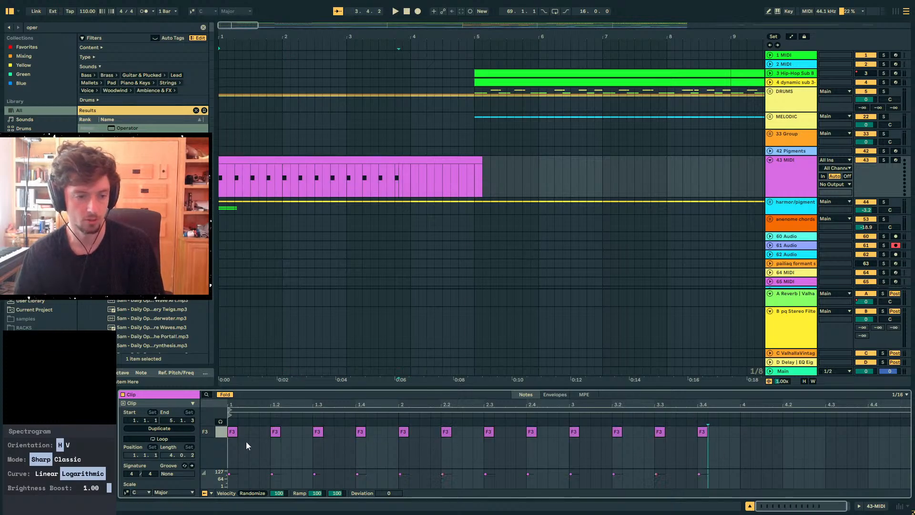
Unfold the note editor and add a G3 note every five beats, at 1.1, 2.2, 3.3 and 4.4
{"action": "left_click", "coordinate": [279, 436]}
{"action": "left_click", "coordinate": [324, 441]}
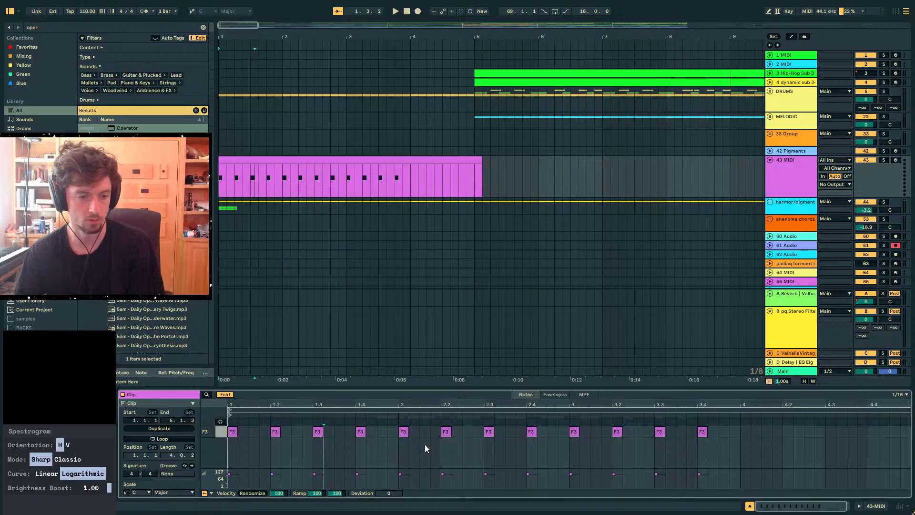
{"action": "left_click", "coordinate": [227, 396]}
{"action": "double_click", "coordinate": [233, 436]}
{"action": "key", "text": "Up"}
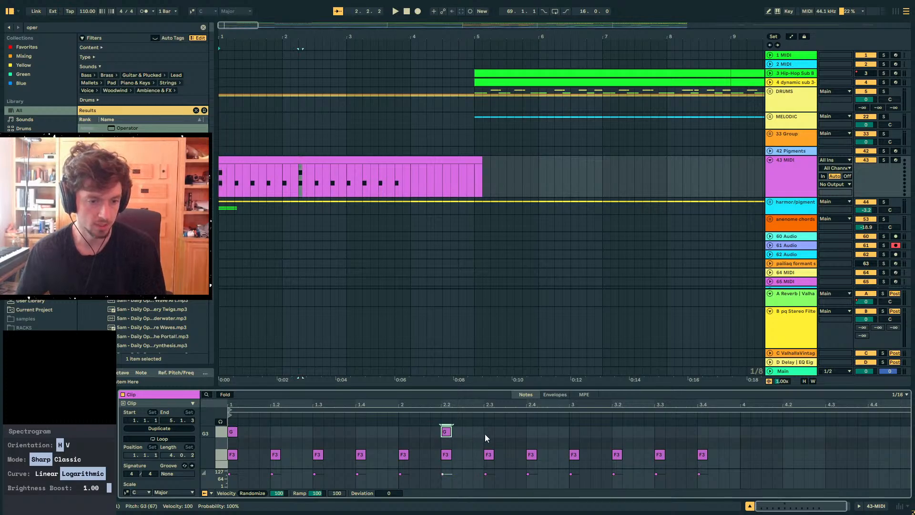
{"action": "left_click_drag", "start_coordinate": [439, 434], "coordinate": [230, 435]}
{"action": "key", "text": "ctrl+d"}
{"action": "key", "text": "ctrl+d"}
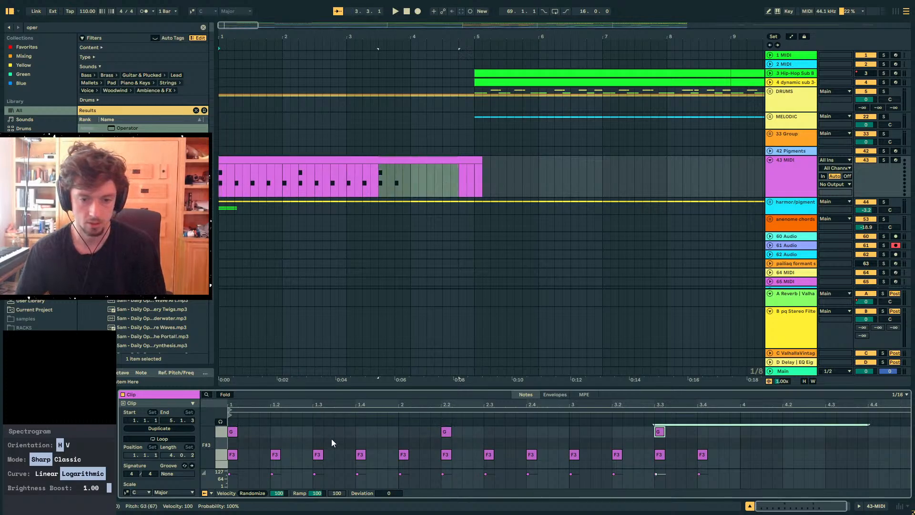
{"action": "key", "text": "ctrl+d"}
Compare the F3 notes on every beat with the G3 notes every five beats by selecting each row in an enlarged note editor
{"action": "left_click_drag", "start_coordinate": [717, 448], "coordinate": [225, 467]}
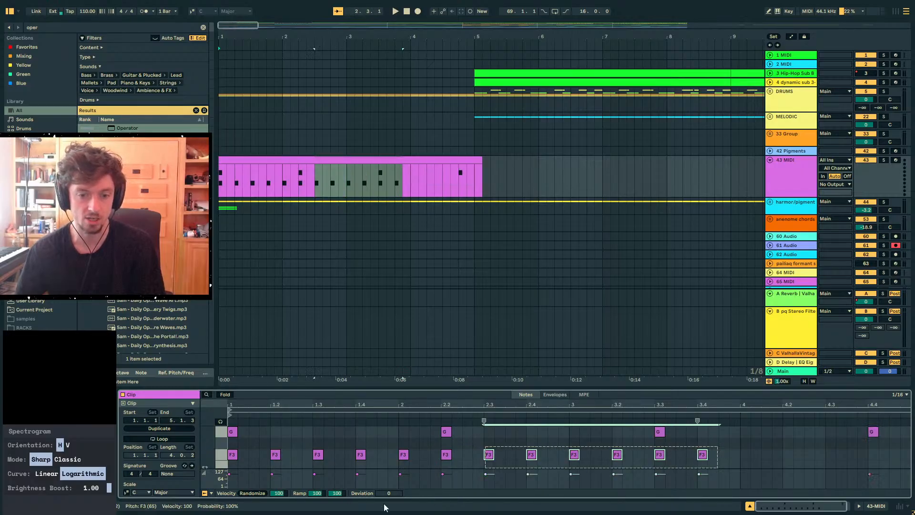
{"action": "left_click_drag", "start_coordinate": [691, 436], "coordinate": [228, 424]}
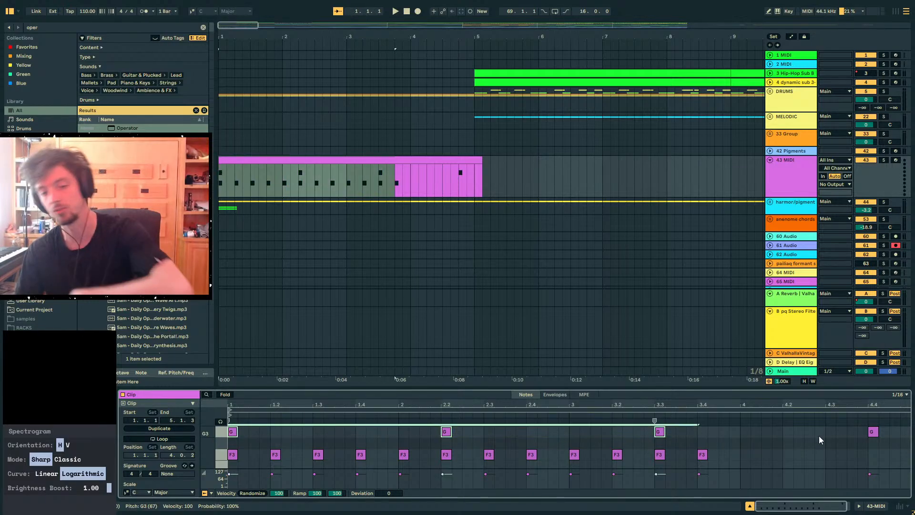
{"action": "left_click_drag", "start_coordinate": [680, 433], "coordinate": [211, 422]}
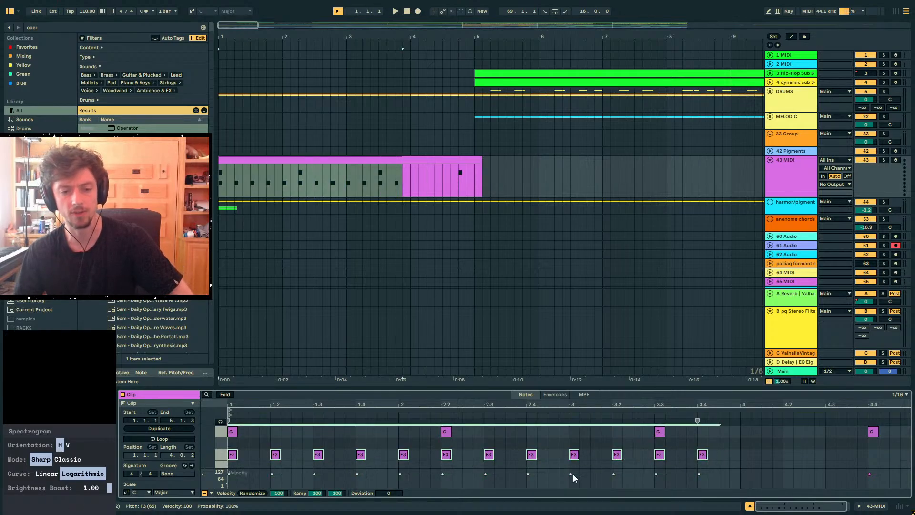
{"action": "left_click", "coordinate": [729, 444]}
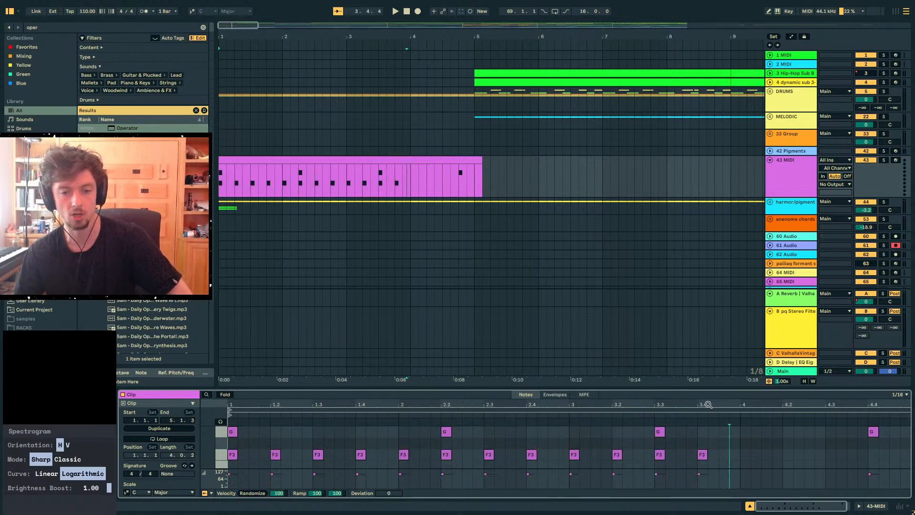
{"action": "left_click_drag", "start_coordinate": [702, 391], "coordinate": [704, 252]}
{"action": "left_click_drag", "start_coordinate": [718, 321], "coordinate": [176, 319]}
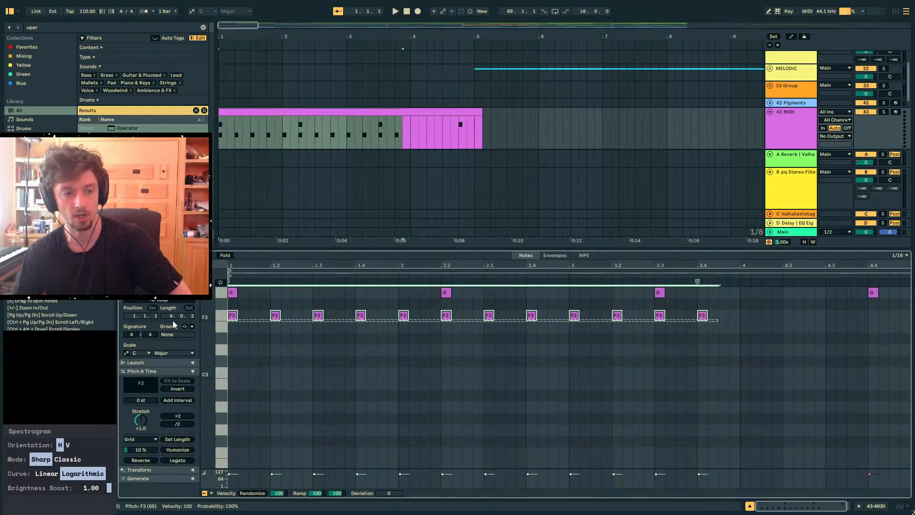
{"action": "left_click_drag", "start_coordinate": [665, 288], "coordinate": [228, 300]}
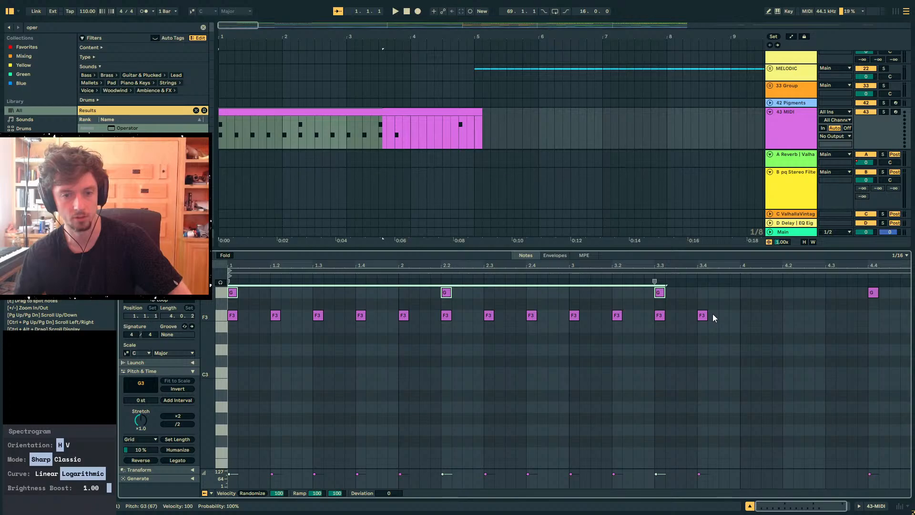
{"action": "left_click_drag", "start_coordinate": [736, 290], "coordinate": [225, 409]}
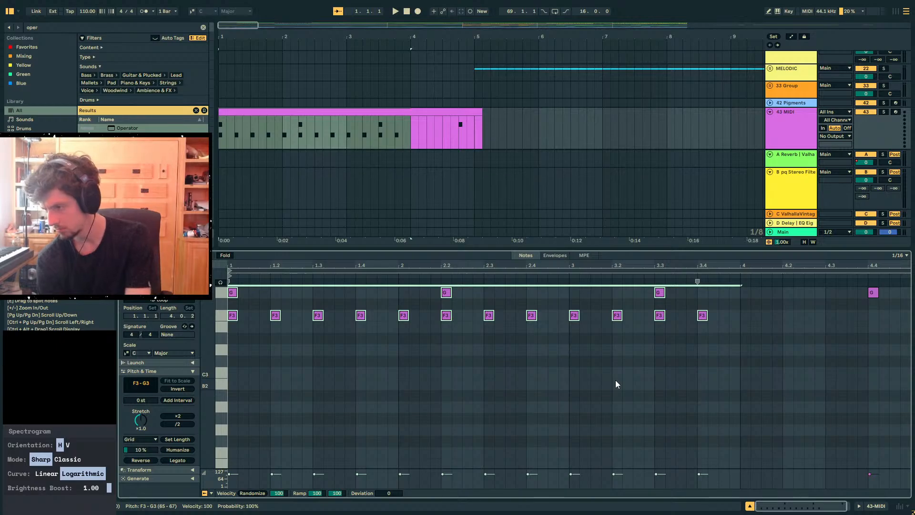
Select the clip on the 43 MIDI track and examine its two note rows against the bars in the arrangement
{"action": "left_click", "coordinate": [405, 113]}
{"action": "key", "text": "Escape"}
{"action": "left_click", "coordinate": [372, 113]}
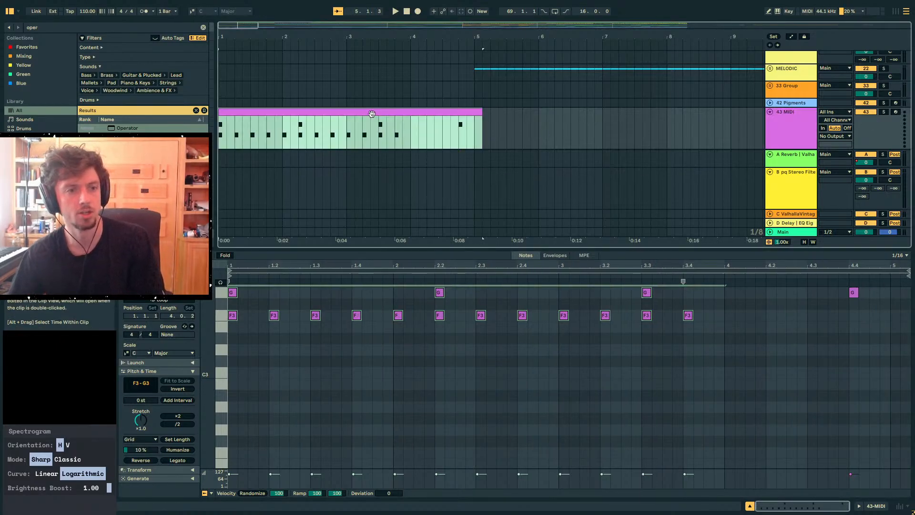
{"action": "left_click_drag", "start_coordinate": [220, 36], "coordinate": [220, 64]}
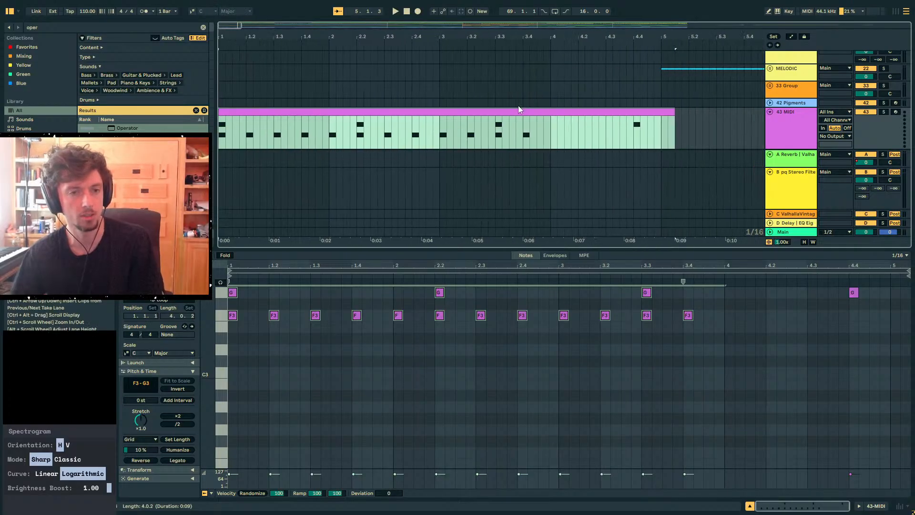
{"action": "left_click", "coordinate": [443, 114]}
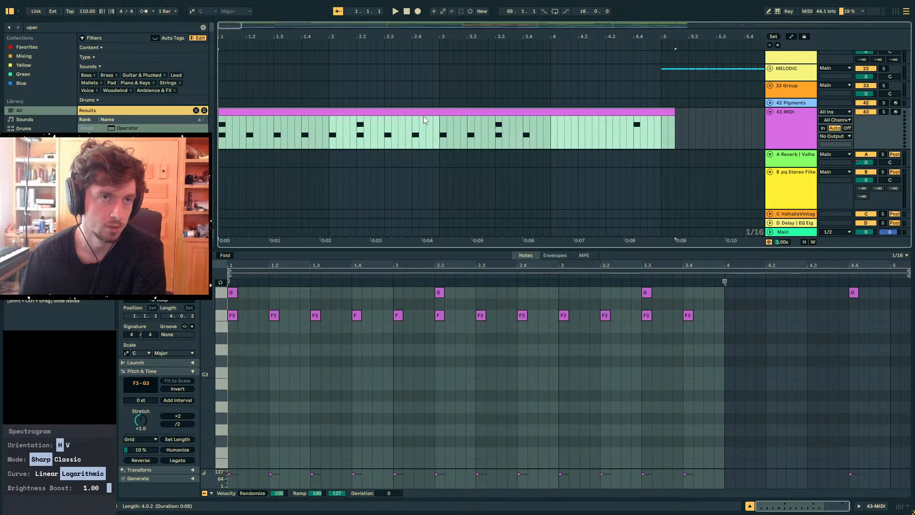
Delete the G3 notes at 2.2, 3.3 and 4.4, leaving only the one at the clip's start
{"action": "left_click_drag", "start_coordinate": [879, 352], "coordinate": [630, 285]}
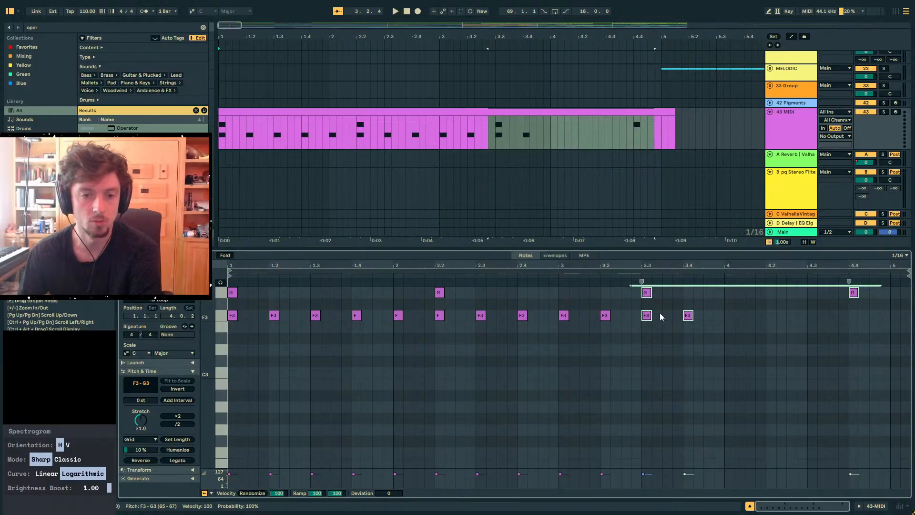
{"action": "left_click_drag", "start_coordinate": [706, 327], "coordinate": [714, 325]}
{"action": "left_click_drag", "start_coordinate": [878, 305], "coordinate": [425, 277]}
{"action": "key", "text": "Delete"}
{"action": "left_click", "coordinate": [620, 270]}
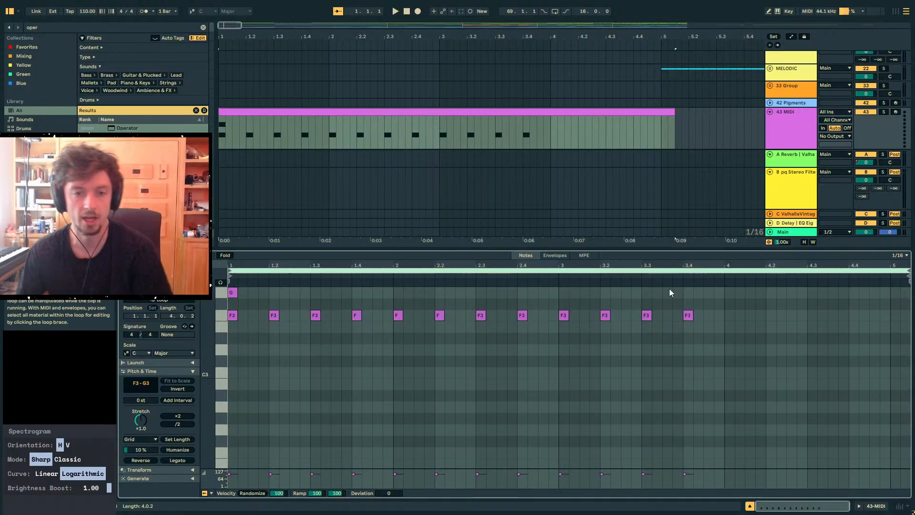
{"action": "left_click", "coordinate": [644, 286]}
Duplicate the F3 notes to cover every beat up to 4.4, delete the surplus copies, and shorten the clip to end at 5.1.1
{"action": "key", "text": "ctrl+a"}
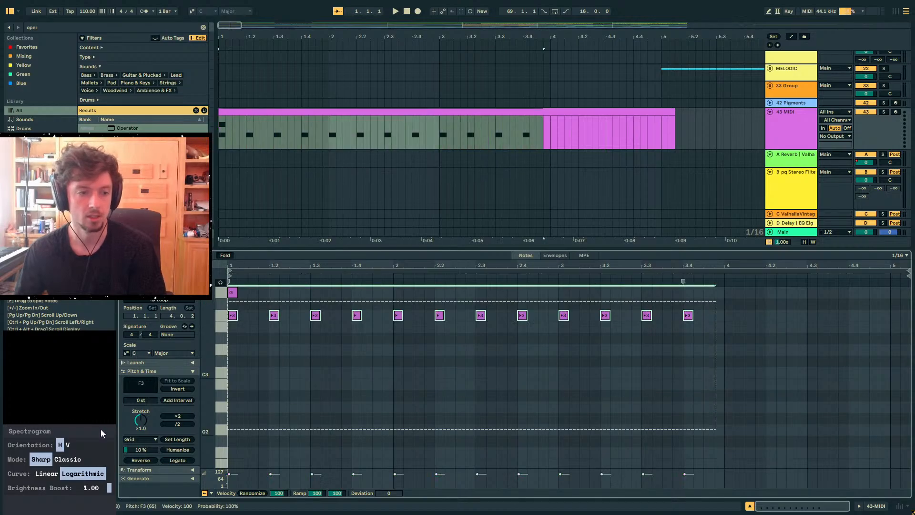
{"action": "key", "text": "ctrl+d"}
{"action": "left_click_drag", "start_coordinate": [687, 261], "coordinate": [687, 239]}
{"action": "left_click_drag", "start_coordinate": [724, 346], "coordinate": [908, 289]}
{"action": "key", "text": "Delete"}
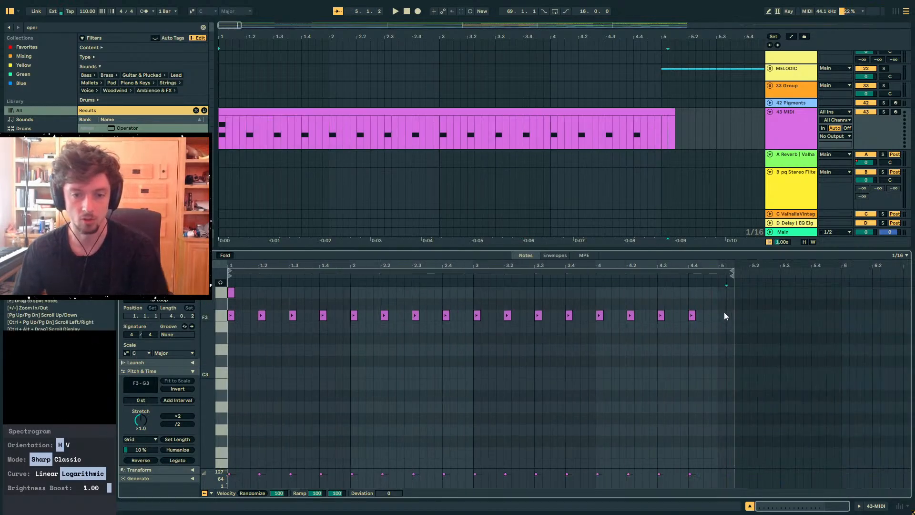
{"action": "left_click_drag", "start_coordinate": [725, 312], "coordinate": [720, 308]}
{"action": "left_click_drag", "start_coordinate": [674, 115], "coordinate": [660, 113]}
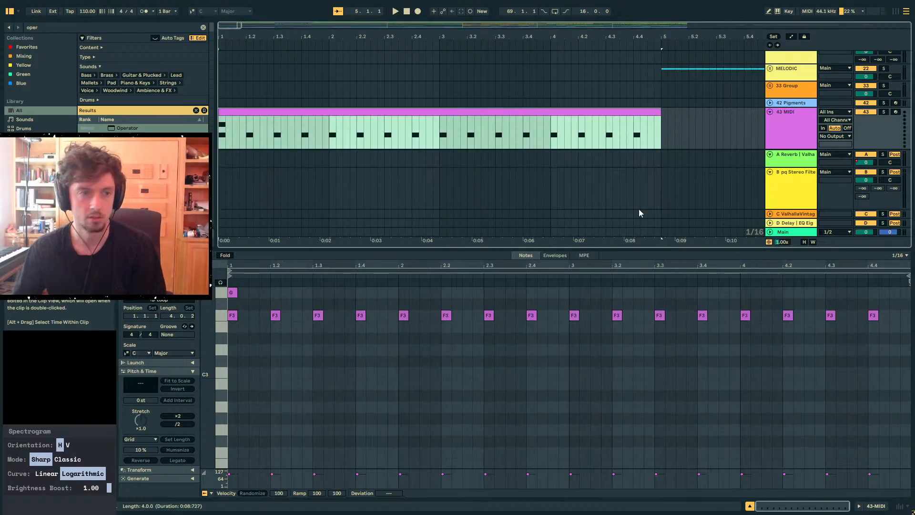
Collapse the 43 MIDI track and the B return track, and reduce the height of the note editor
{"action": "left_click_drag", "start_coordinate": [283, 304], "coordinate": [230, 289]}
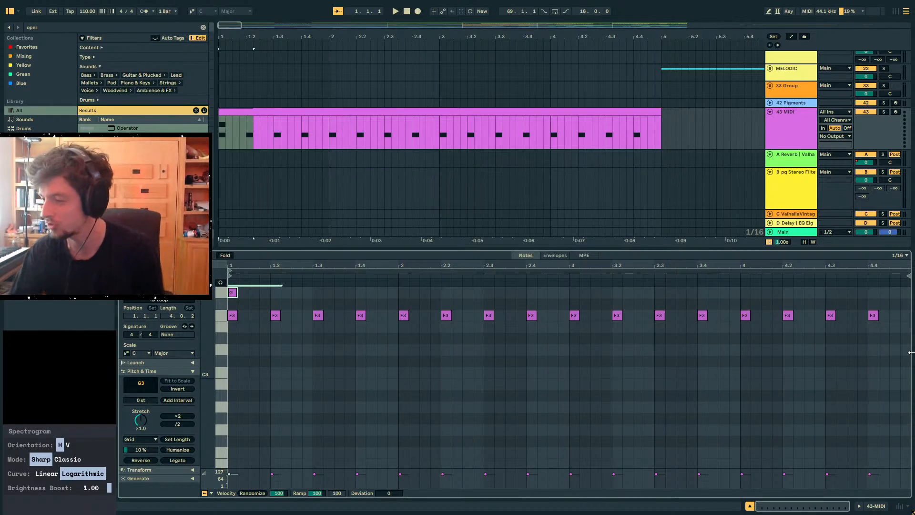
{"action": "left_click", "coordinate": [554, 127]}
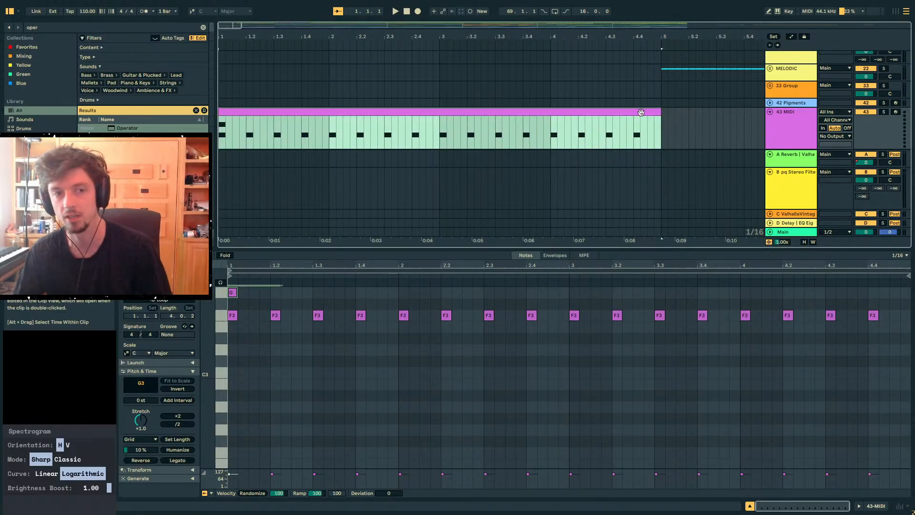
{"action": "left_click", "coordinate": [799, 123]}
{"action": "left_click", "coordinate": [770, 112]}
{"action": "scroll", "coordinate": [763, 147], "scroll_direction": "up", "scroll_amount": 2}
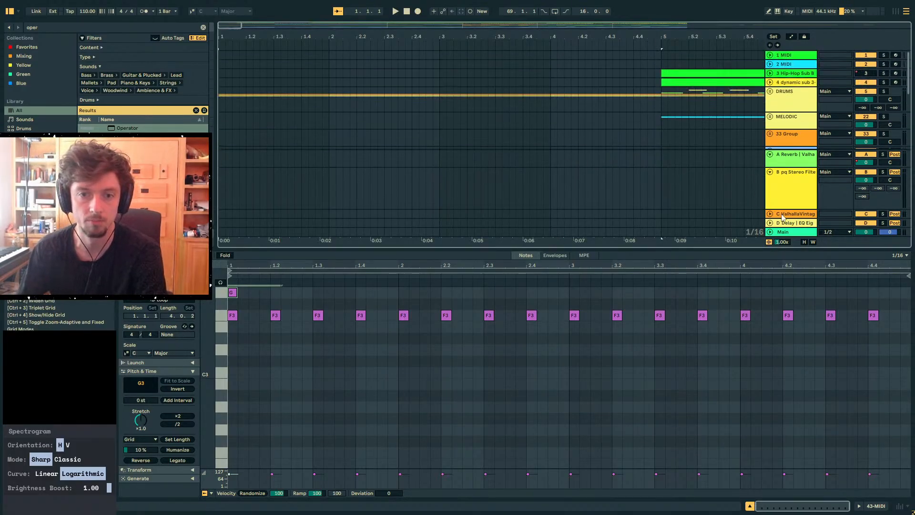
{"action": "left_click", "coordinate": [790, 166]}
{"action": "left_click_drag", "start_coordinate": [737, 250], "coordinate": [706, 433]}
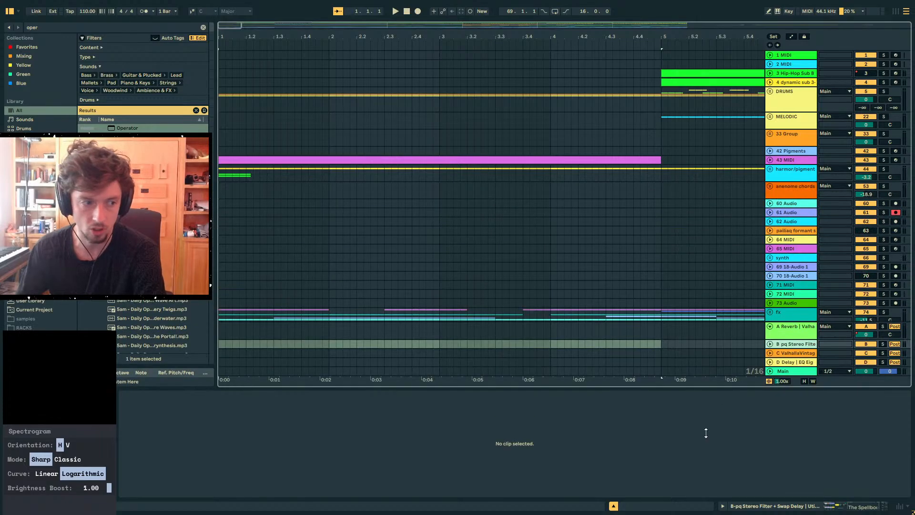
Select bars 1 to 4 of the DRUMS group track in the arrangement
{"action": "left_click", "coordinate": [219, 213]}
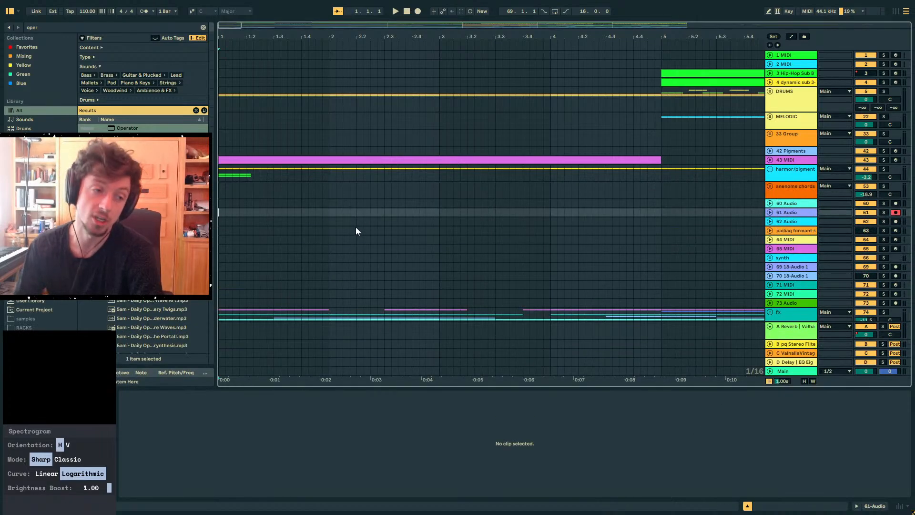
{"action": "left_click", "coordinate": [798, 196]}
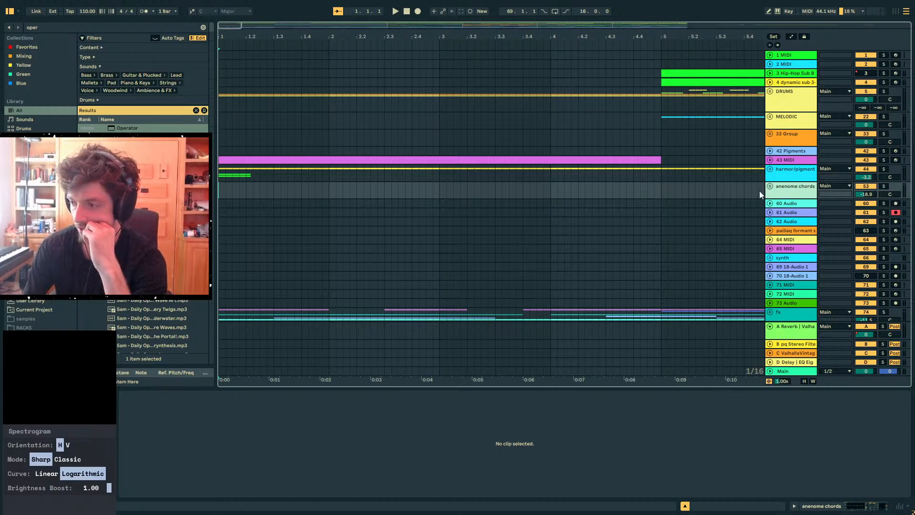
{"action": "left_click", "coordinate": [783, 204]}
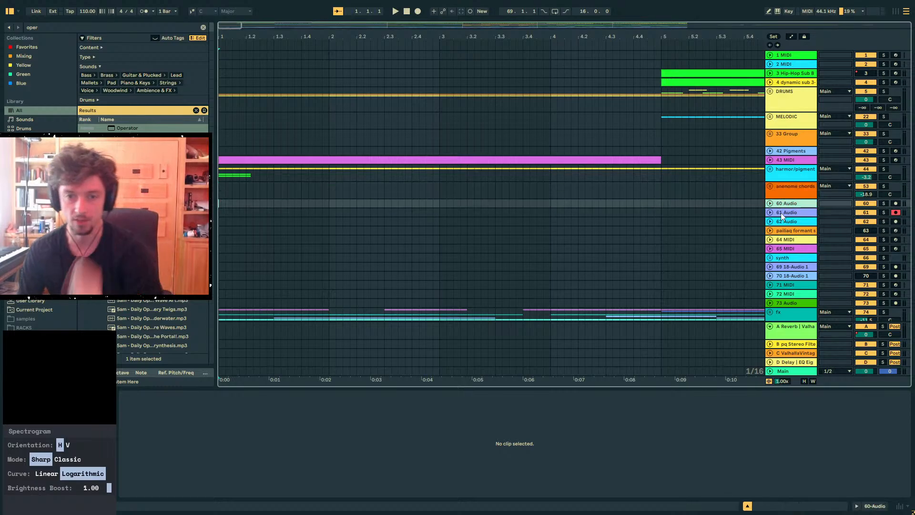
{"action": "left_click", "coordinate": [786, 194]}
{"action": "left_click_drag", "start_coordinate": [365, 34], "coordinate": [296, 35]}
{"action": "left_click_drag", "start_coordinate": [434, 105], "coordinate": [191, 99]}
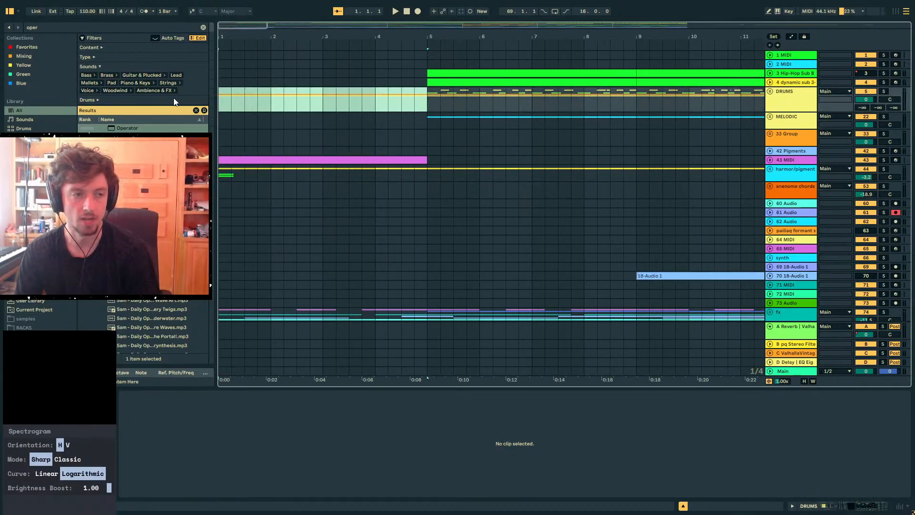
{"action": "left_click_drag", "start_coordinate": [434, 107], "coordinate": [216, 100]}
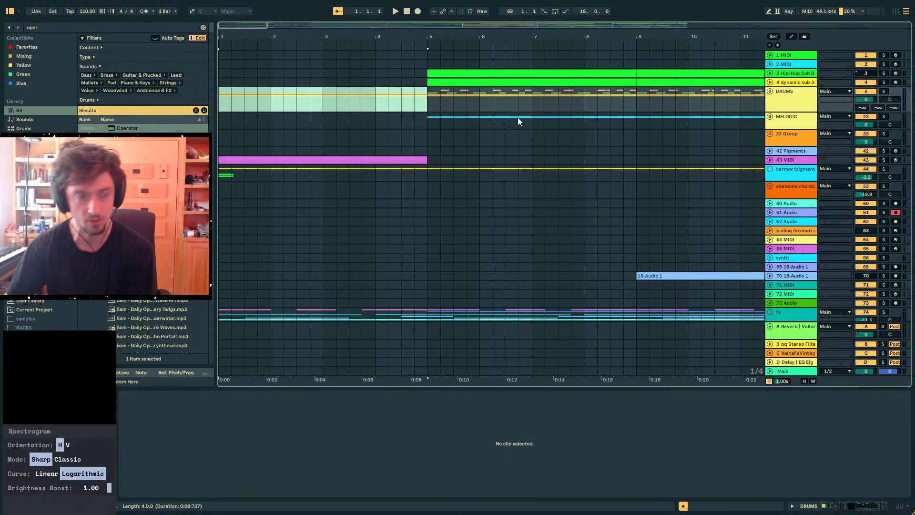
Zoom the arrangement out slightly and play it from bar 1
{"action": "left_click_drag", "start_coordinate": [426, 107], "coordinate": [91, 88]}
{"action": "left_click_drag", "start_coordinate": [427, 101], "coordinate": [159, 95]}
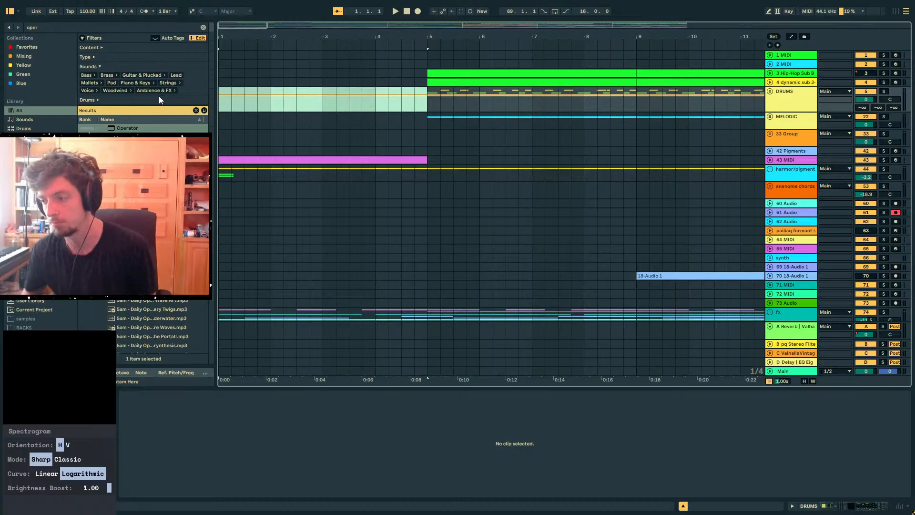
{"action": "key", "text": "space"}
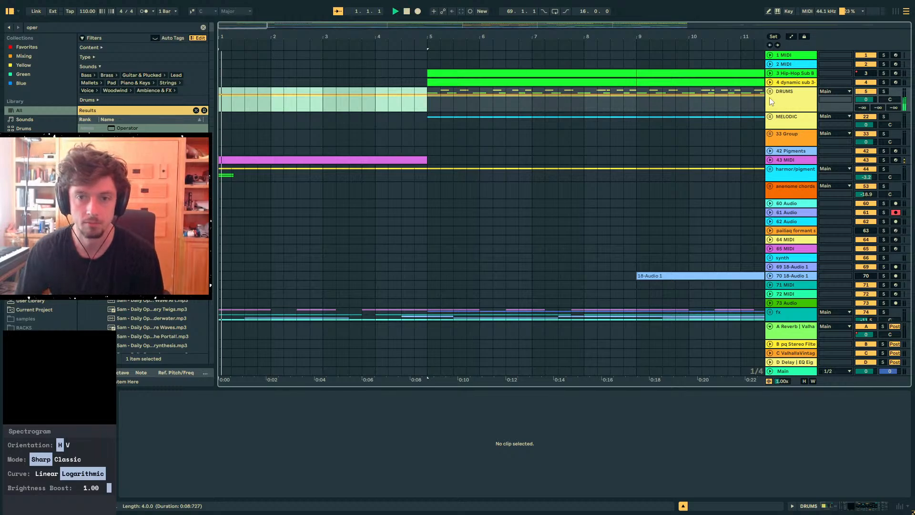
{"action": "left_click", "coordinate": [221, 95]}
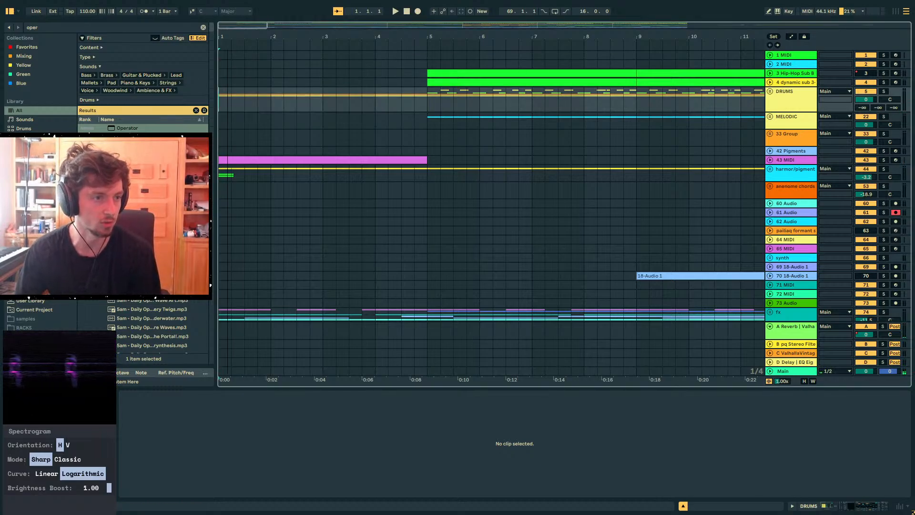
{"action": "left_click", "coordinate": [219, 81]}
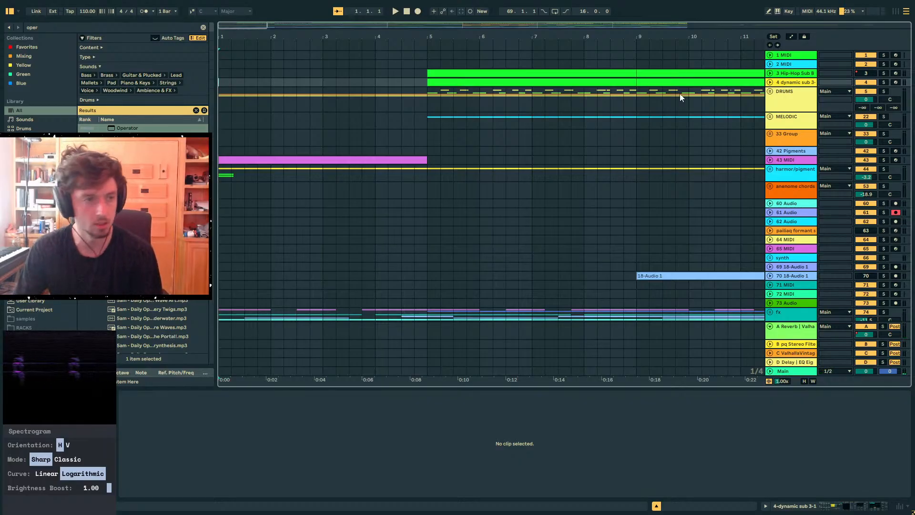
{"action": "key", "text": "minus"}
{"action": "key", "text": "space"}
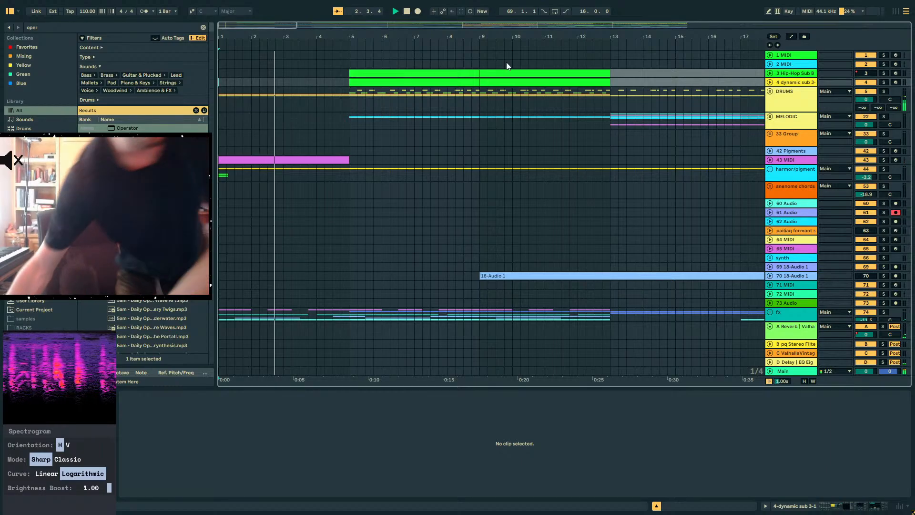
Move the spectrogram overlay down beside the clip and device view, clear of the browser
{"action": "mouse_move", "coordinate": [35, 363]}
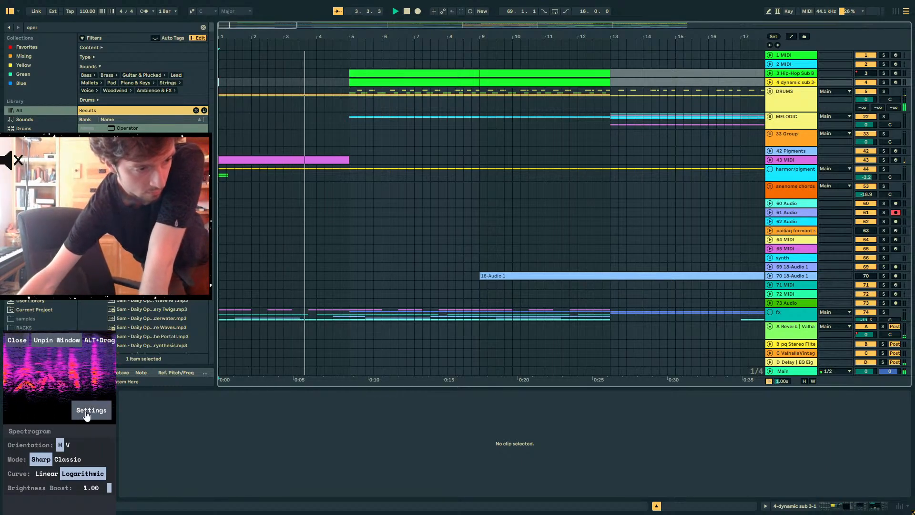
{"action": "left_click_drag", "start_coordinate": [86, 392], "coordinate": [87, 466]}
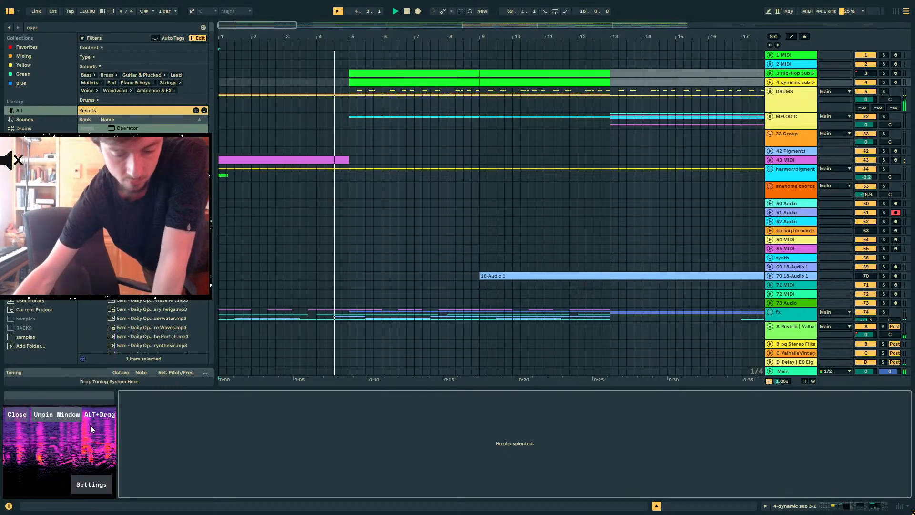
{"action": "left_click_drag", "start_coordinate": [90, 420], "coordinate": [90, 403]}
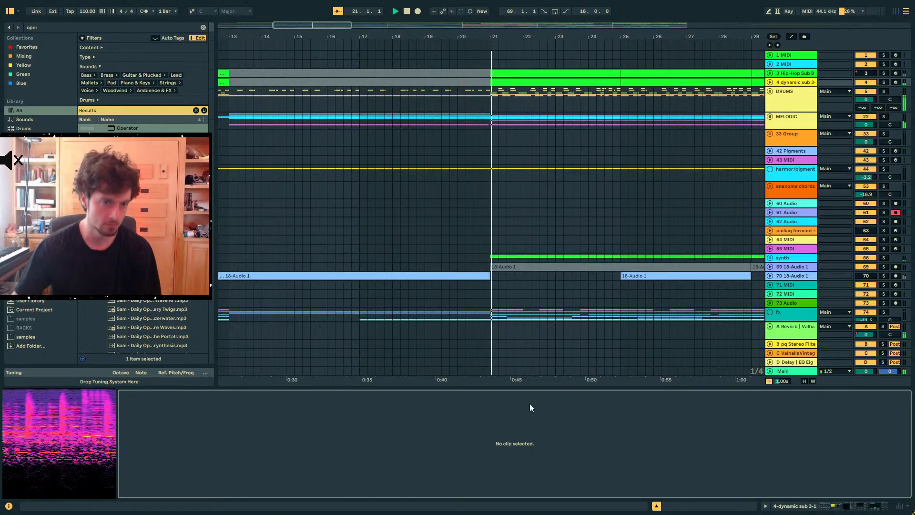
Unfold the fx group and show the device chain of the 88 synplant sounds track
{"action": "left_click_drag", "start_coordinate": [453, 36], "coordinate": [470, 17]}
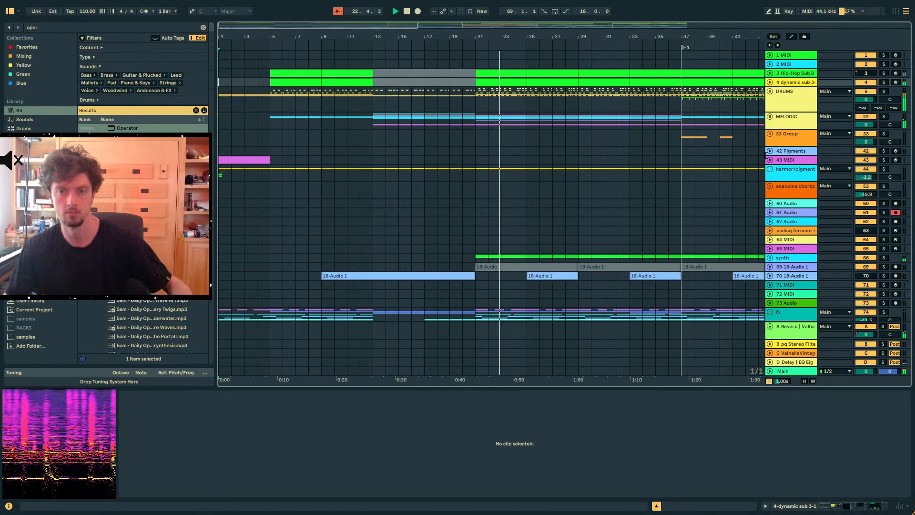
{"action": "scroll", "coordinate": [731, 161], "scroll_direction": "down", "scroll_amount": 3}
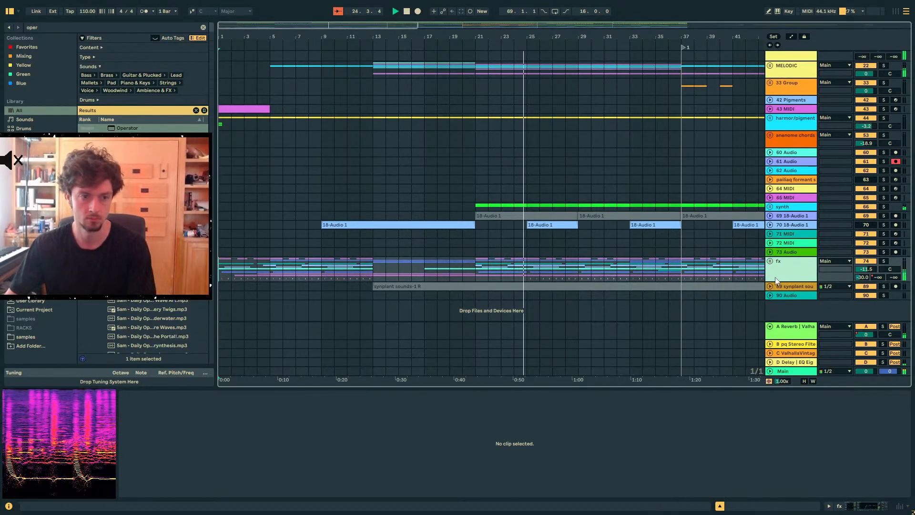
{"action": "left_click", "coordinate": [770, 261]}
{"action": "scroll", "coordinate": [782, 276], "scroll_direction": "down", "scroll_amount": 5}
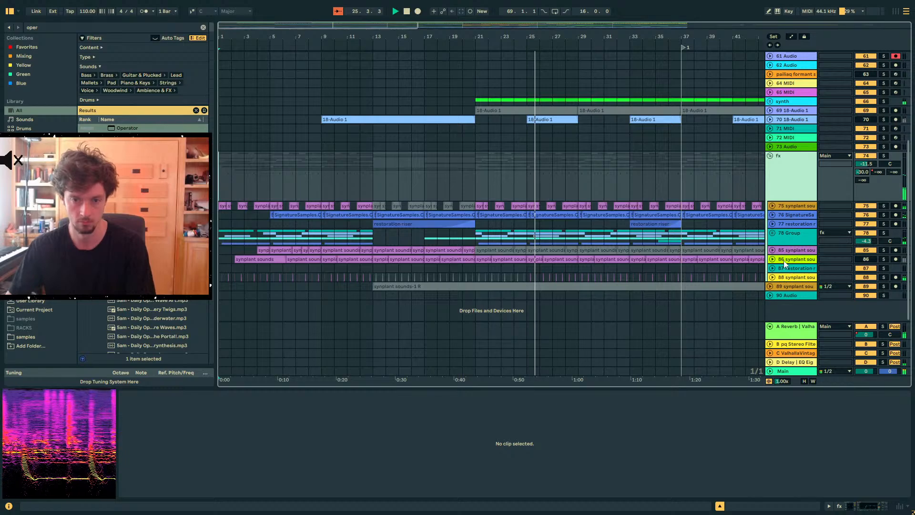
{"action": "left_click", "coordinate": [785, 278]}
{"action": "left_click", "coordinate": [866, 507]}
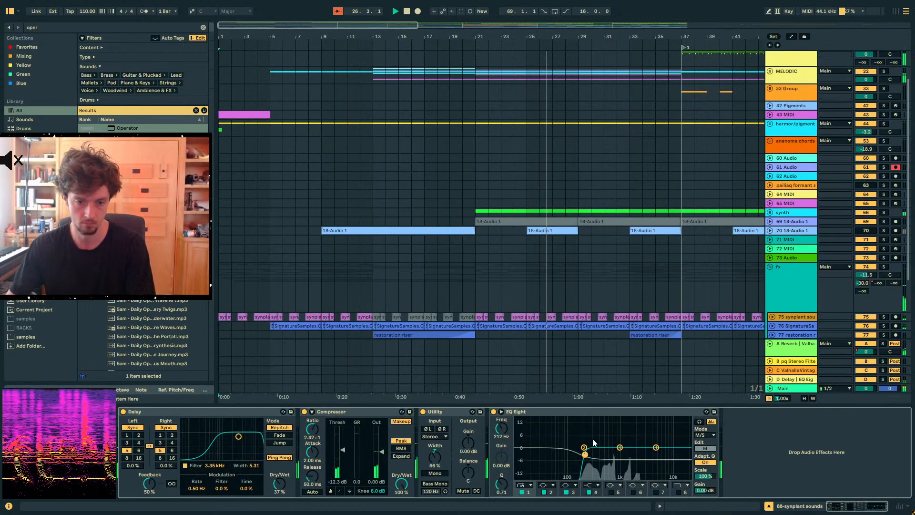
Automate EQ Eight's 1 Frequency A on the 88 synplant sounds track, ramping up from 37.8 Hz at bar 13 to about bar 15.6
{"action": "key", "text": "a"}
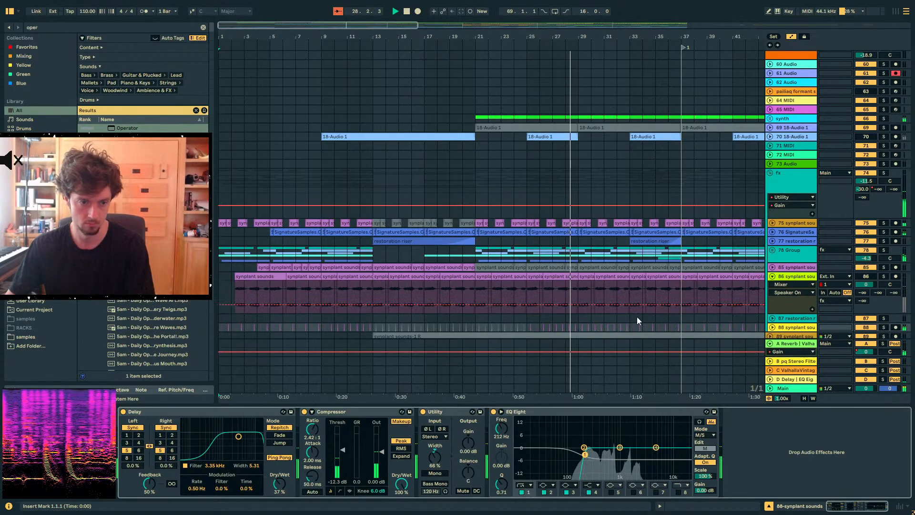
{"action": "scroll", "coordinate": [794, 307], "scroll_direction": "down", "scroll_amount": 2}
{"action": "left_click", "coordinate": [772, 294]}
{"action": "left_click", "coordinate": [783, 295]}
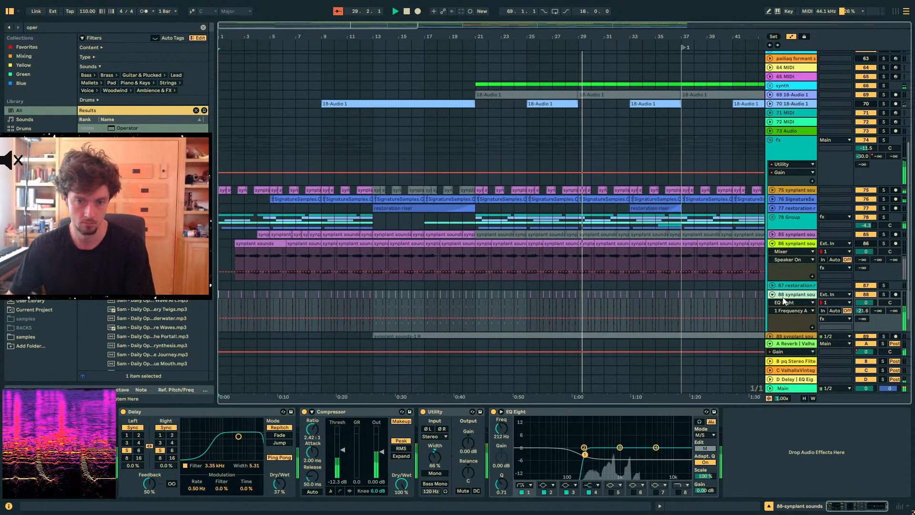
{"action": "left_click", "coordinate": [503, 431]}
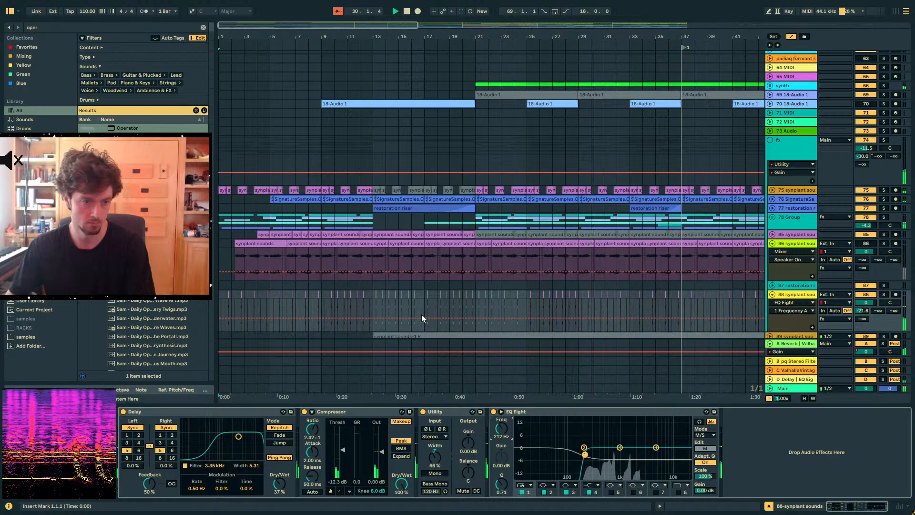
{"action": "left_click", "coordinate": [407, 318]}
{"action": "left_click_drag", "start_coordinate": [373, 318], "coordinate": [373, 323]}
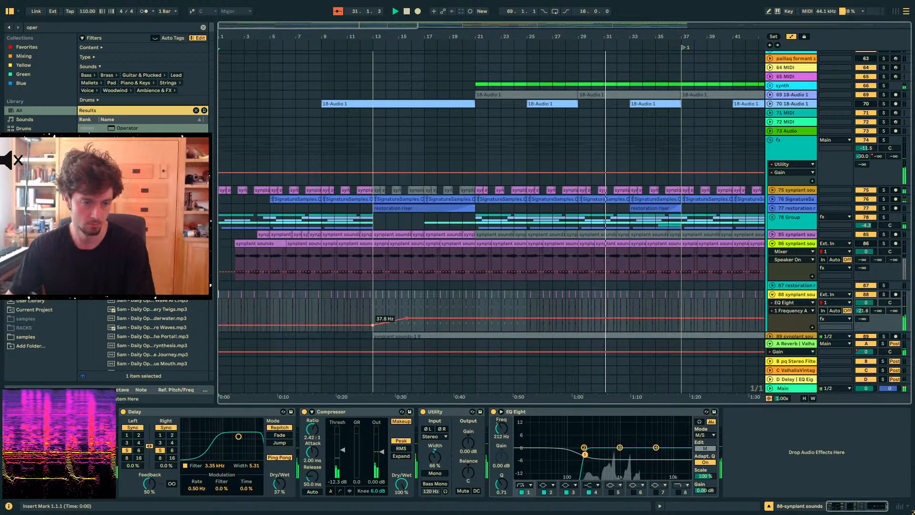
{"action": "key", "text": "a"}
Shrink the spectrogram overlay to the height of the device view and hide the browser's tuning section
{"action": "left_click_drag", "start_coordinate": [582, 36], "coordinate": [415, 37]}
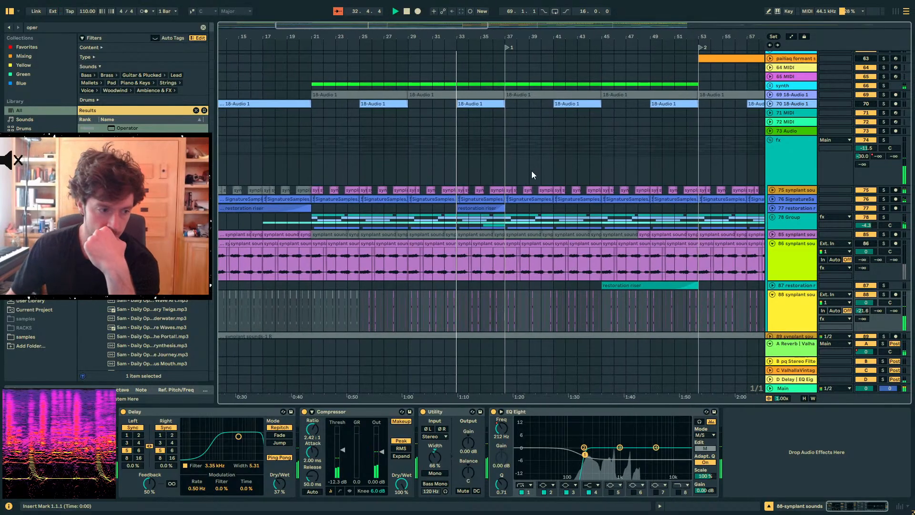
{"action": "left_click", "coordinate": [116, 388]}
{"action": "left_click_drag", "start_coordinate": [116, 389], "coordinate": [114, 407]}
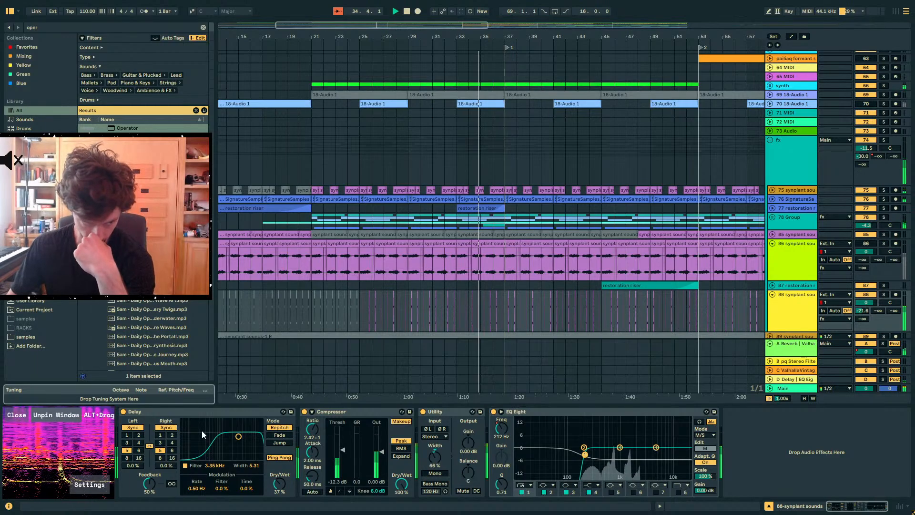
{"action": "left_click", "coordinate": [205, 391]}
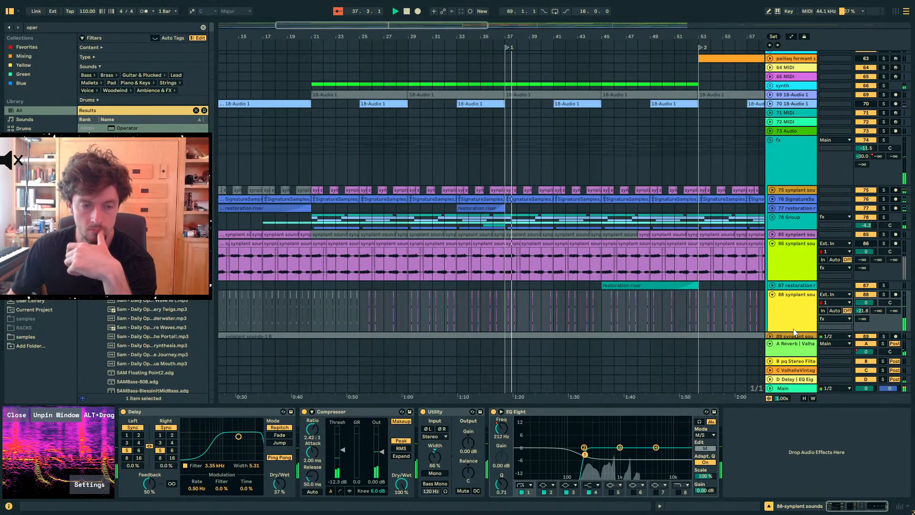
Find Utility in the browser and add it after EQ Eight on the 75 synplant sounds track
{"action": "scroll", "coordinate": [571, 250], "scroll_direction": "up", "scroll_amount": 1}
{"action": "scroll", "coordinate": [570, 250], "scroll_direction": "up", "scroll_amount": 6}
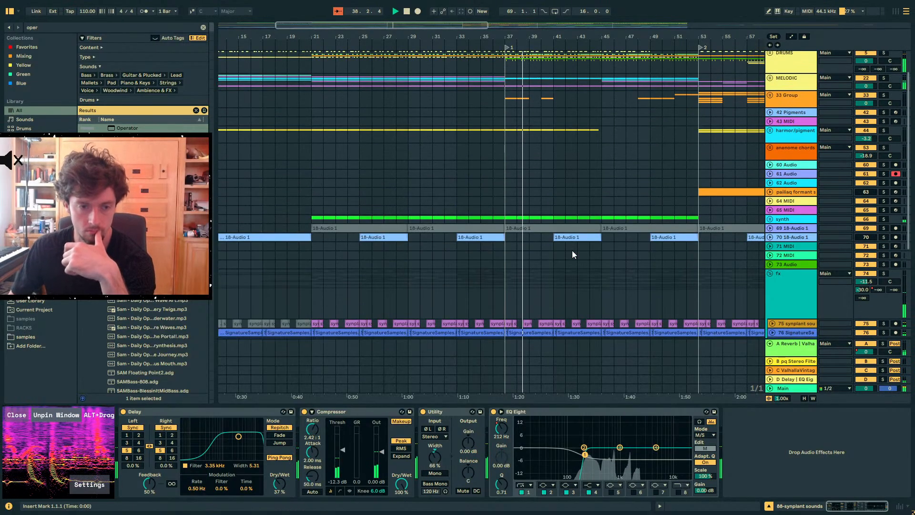
{"action": "scroll", "coordinate": [570, 250], "scroll_direction": "down", "scroll_amount": 4}
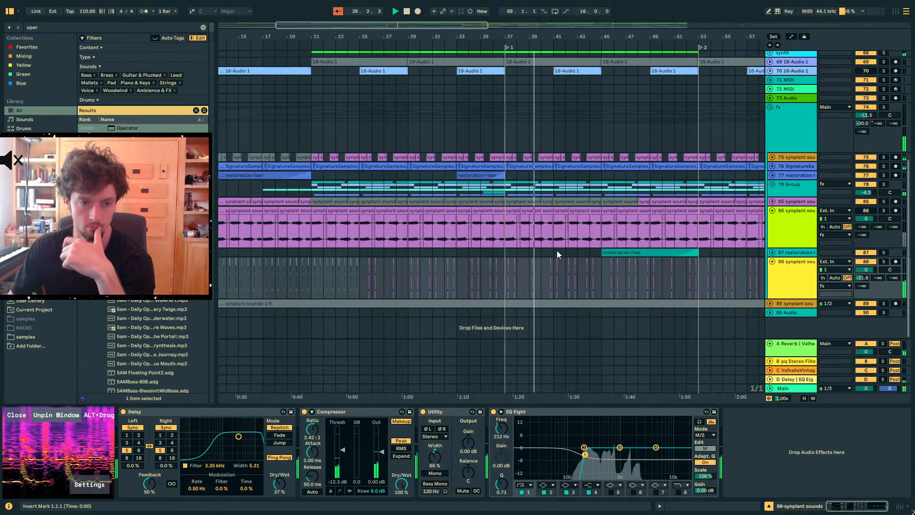
{"action": "scroll", "coordinate": [556, 251], "scroll_direction": "up", "scroll_amount": 5}
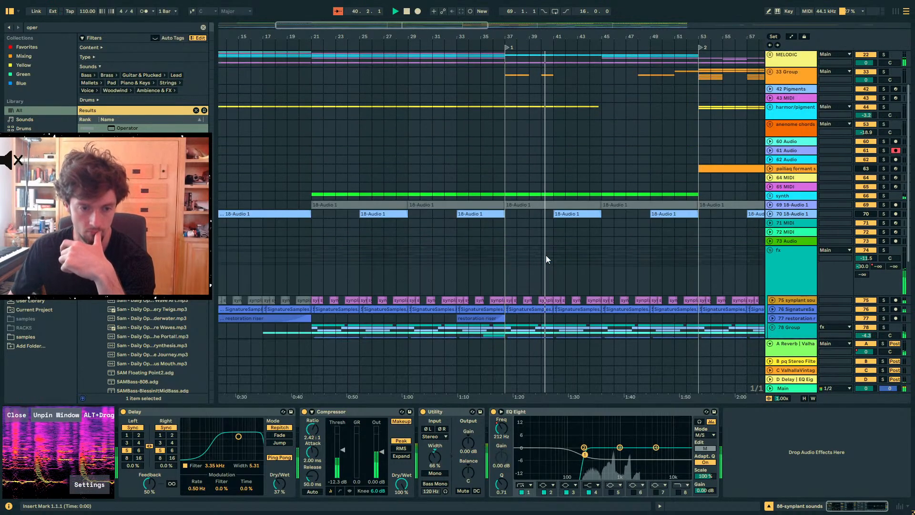
{"action": "left_click", "coordinate": [787, 300]}
{"action": "scroll", "coordinate": [754, 301], "scroll_direction": "down", "scroll_amount": 1}
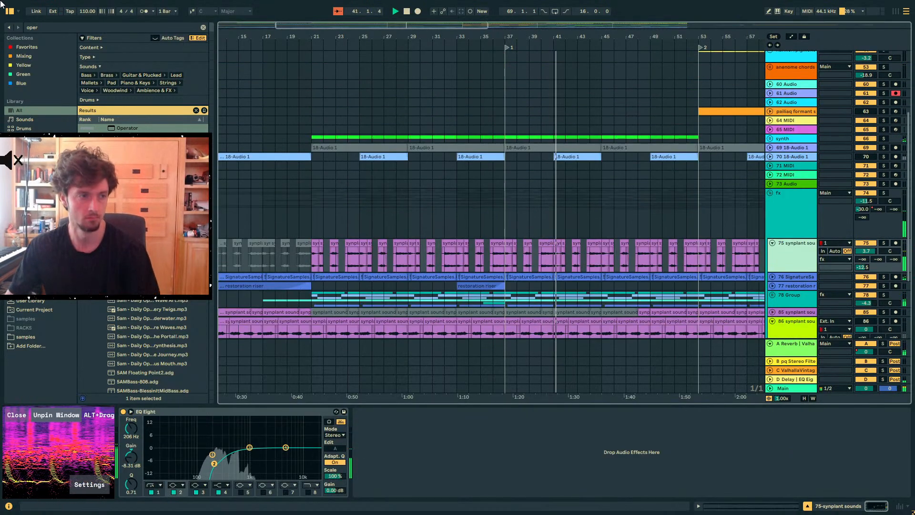
{"action": "key", "text": "ctrl+f"}
{"action": "type", "text": "uti"}
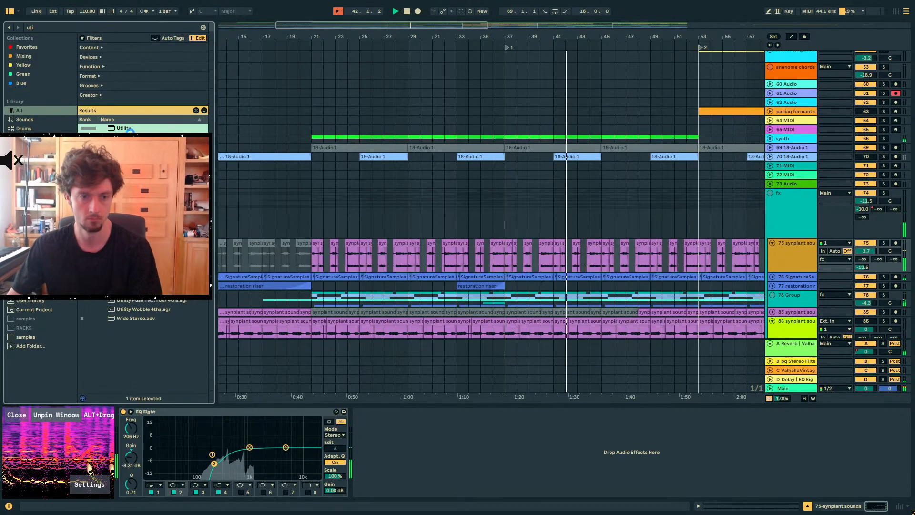
Deactivate the short clips on the 75 synplant sounds track that start at 37.3.3, 41.3.3, 45.3.3 and 49.3.3
{"action": "left_click_drag", "start_coordinate": [615, 303], "coordinate": [524, 262]}
{"action": "left_click", "coordinate": [514, 245]}
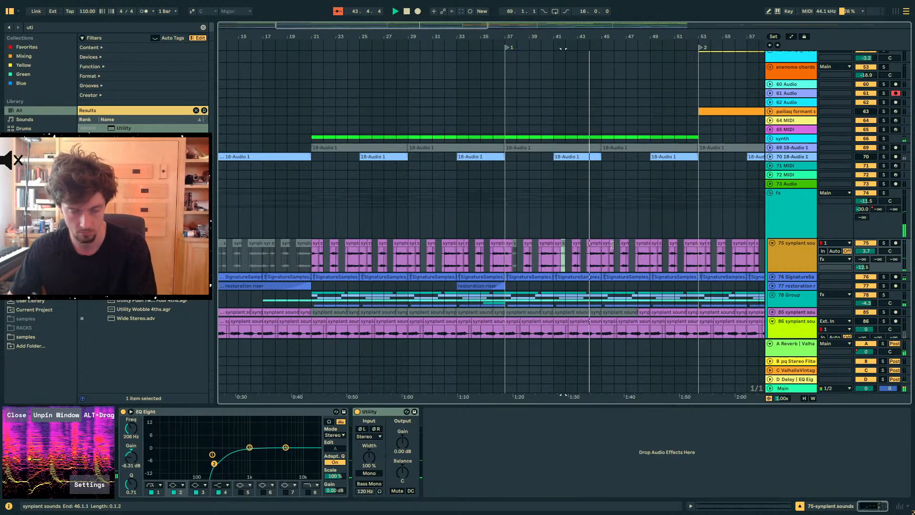
{"action": "left_click", "coordinate": [613, 247]}
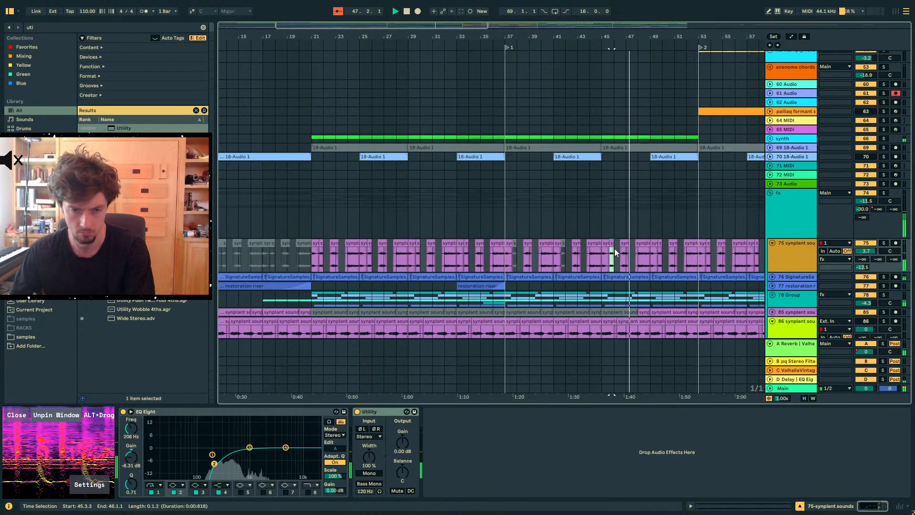
{"action": "left_click", "coordinate": [662, 244]}
{"action": "left_click_drag", "start_coordinate": [663, 243], "coordinate": [660, 243]}
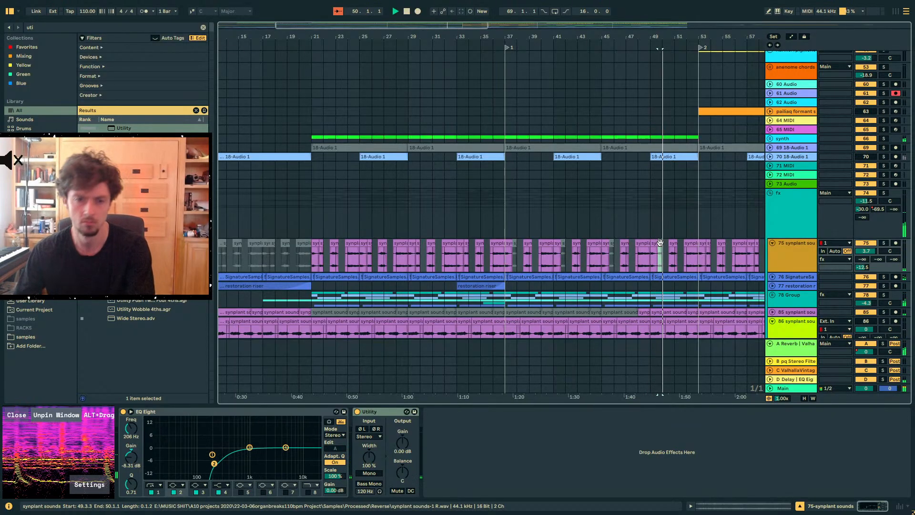
Unfold the 33 Group and go through its audio tracks, selecting 39 Audio inside the singing guy group
{"action": "scroll", "coordinate": [669, 248], "scroll_direction": "up", "scroll_amount": 5}
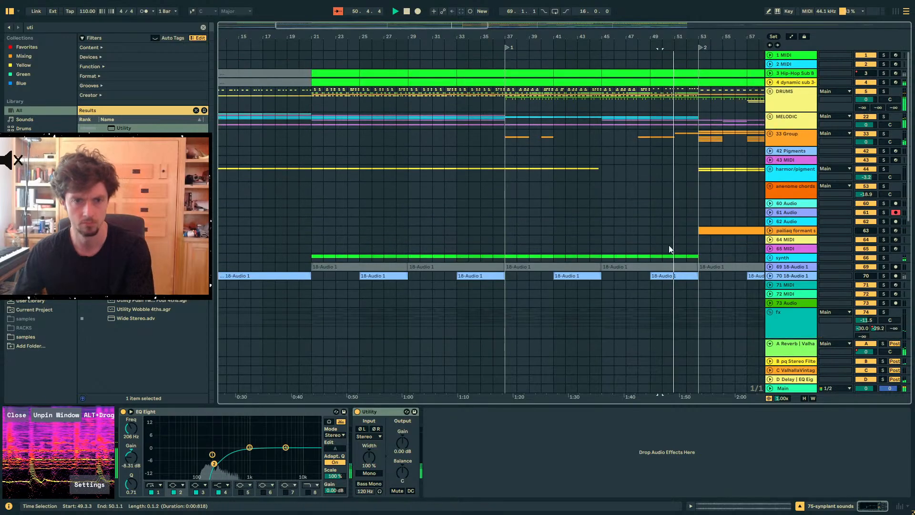
{"action": "left_click", "coordinate": [783, 137]}
{"action": "left_click", "coordinate": [771, 120]}
{"action": "left_click", "coordinate": [771, 120]}
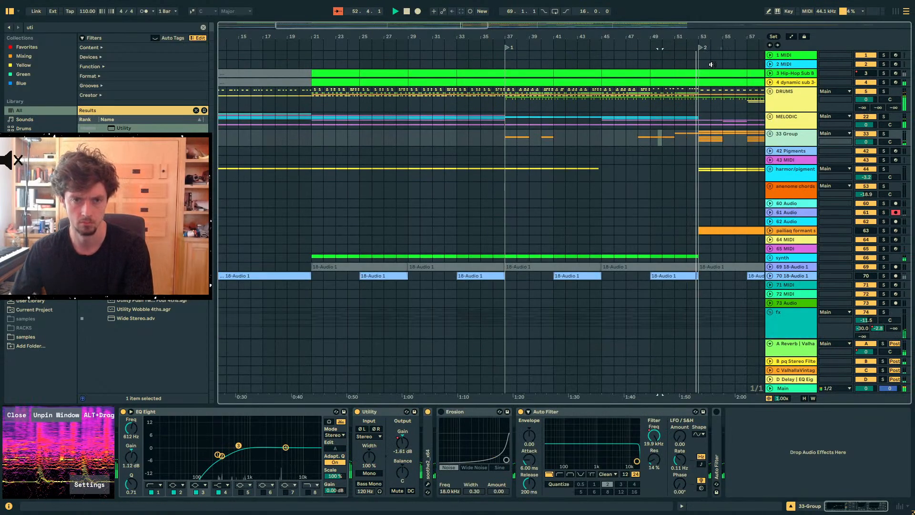
{"action": "left_click", "coordinate": [771, 135]}
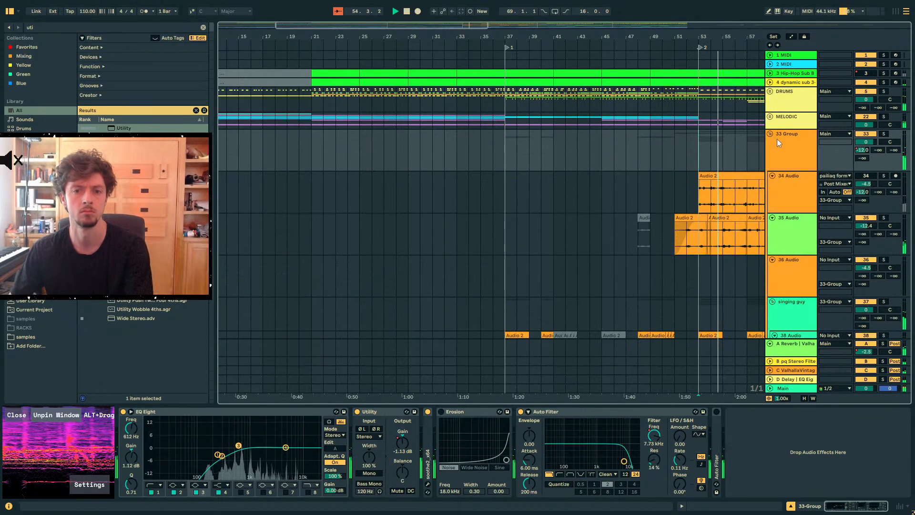
{"action": "scroll", "coordinate": [791, 145], "scroll_direction": "down", "scroll_amount": 6}
{"action": "scroll", "coordinate": [788, 175], "scroll_direction": "up", "scroll_amount": 1}
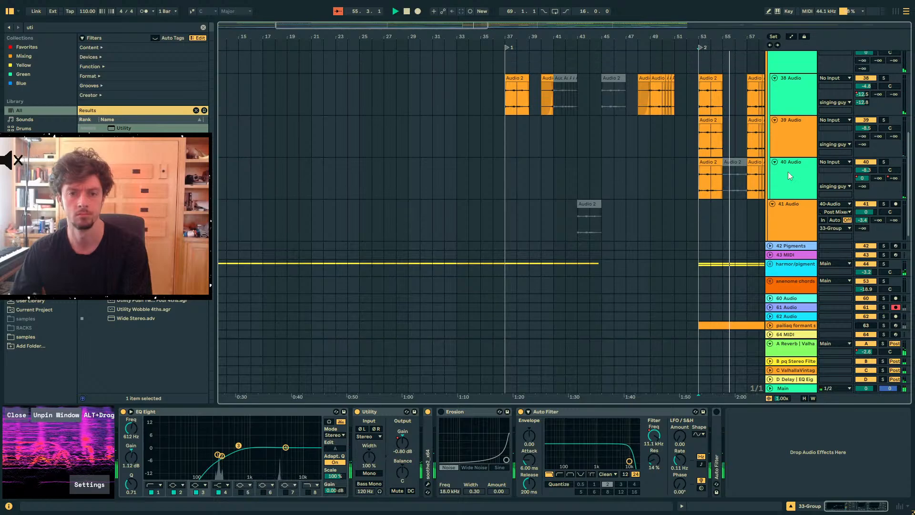
{"action": "left_click", "coordinate": [789, 145]}
{"action": "scroll", "coordinate": [795, 138], "scroll_direction": "up", "scroll_amount": 3}
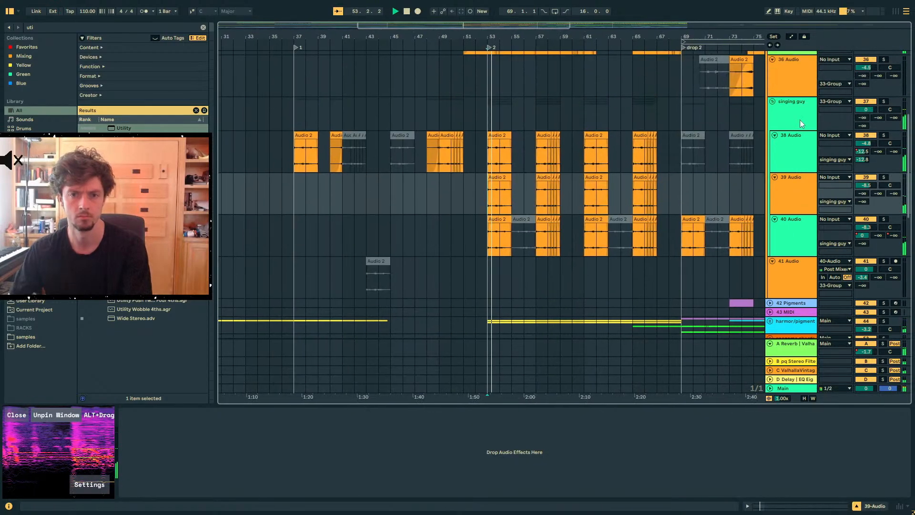
With the singing guy group temporarily soloed, set the 38 Audio track's reverb send to -13.0 dB and its delay send to -inf
{"action": "left_click", "coordinate": [799, 118]}
{"action": "left_click", "coordinate": [793, 109]}
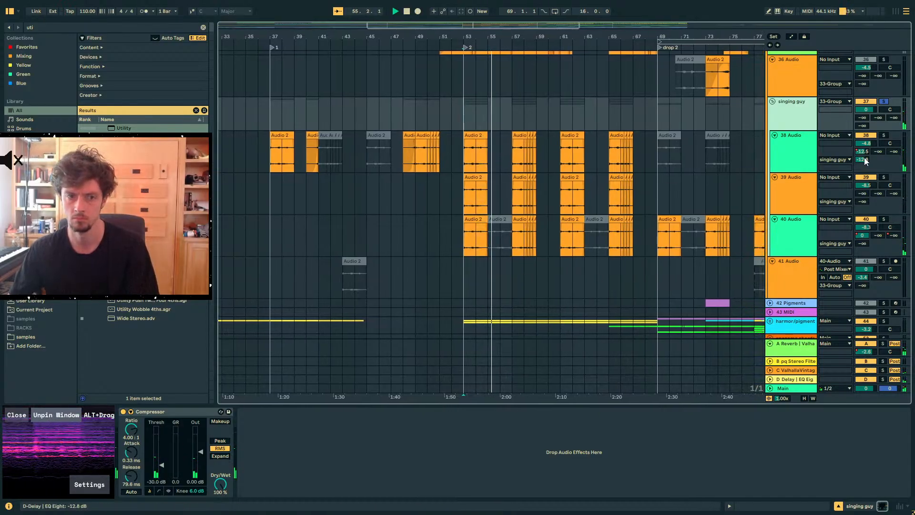
{"action": "left_click_drag", "start_coordinate": [865, 157], "coordinate": [850, 167]}
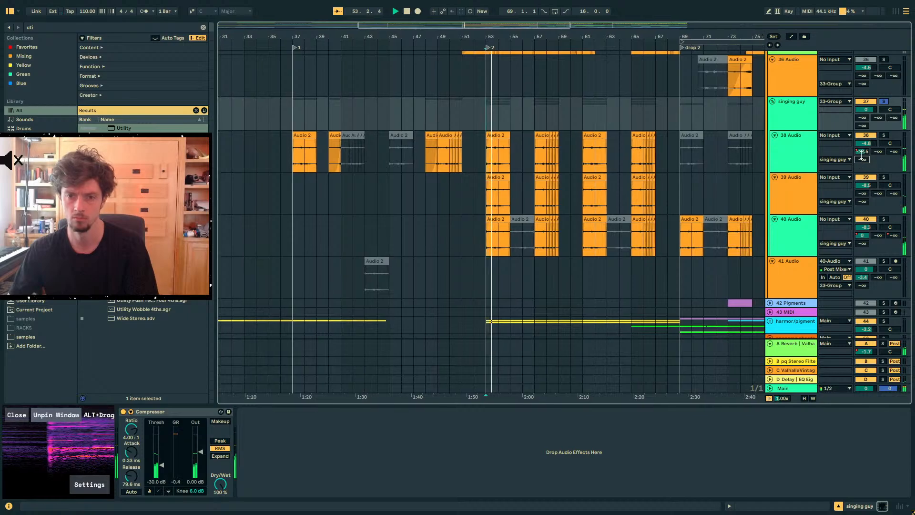
{"action": "left_click", "coordinate": [885, 102]}
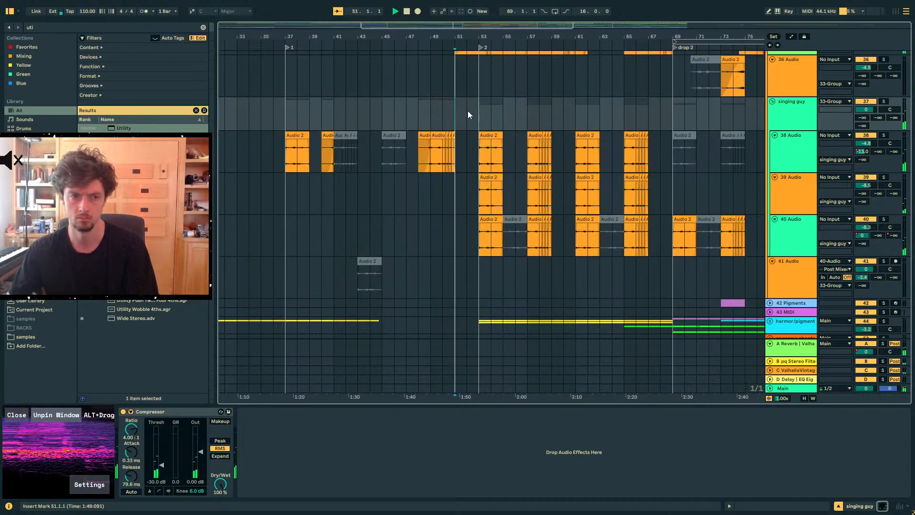
Resume playback, find Auto Filter in the browser and add it after the Compressor on the singing guy group
{"action": "key", "text": "space"}
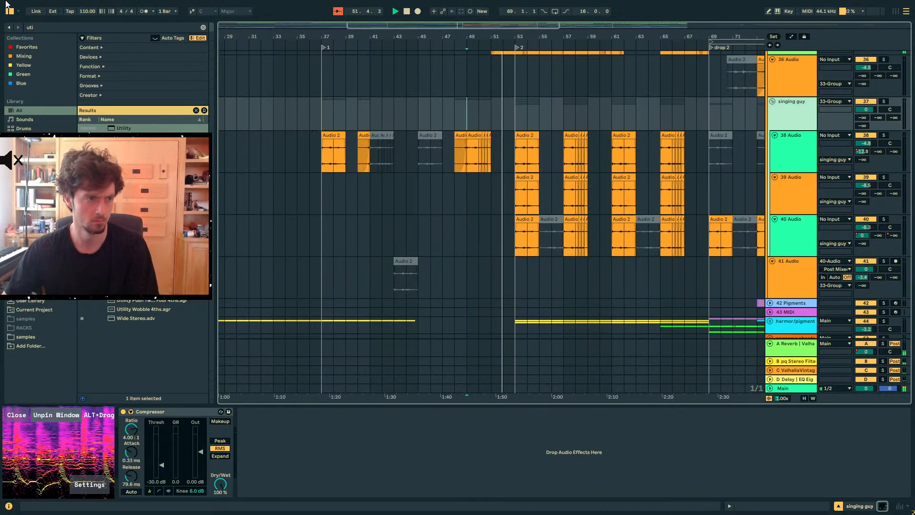
{"action": "key", "text": "ctrl+f"}
{"action": "type", "text": "auto filt"}
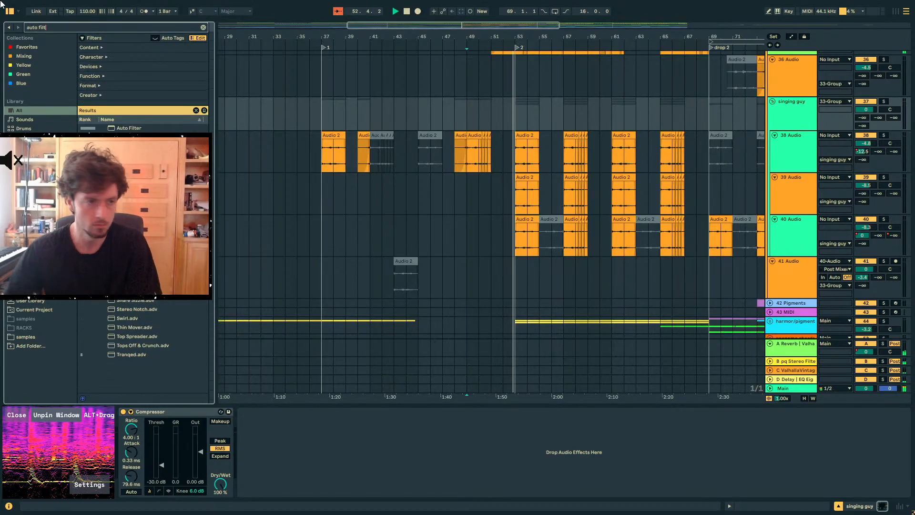
{"action": "key", "text": "Return"}
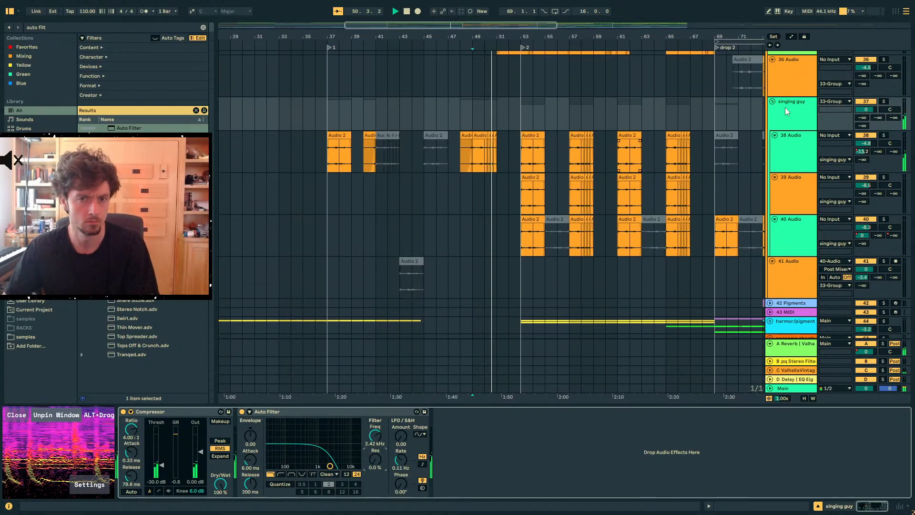
Automate the singing guy group's Auto Filter frequency to rise from 2.42 kHz before bar 53 to about 19.9 kHz at bar 57
{"action": "key", "text": "a"}
{"action": "left_click", "coordinate": [498, 114]}
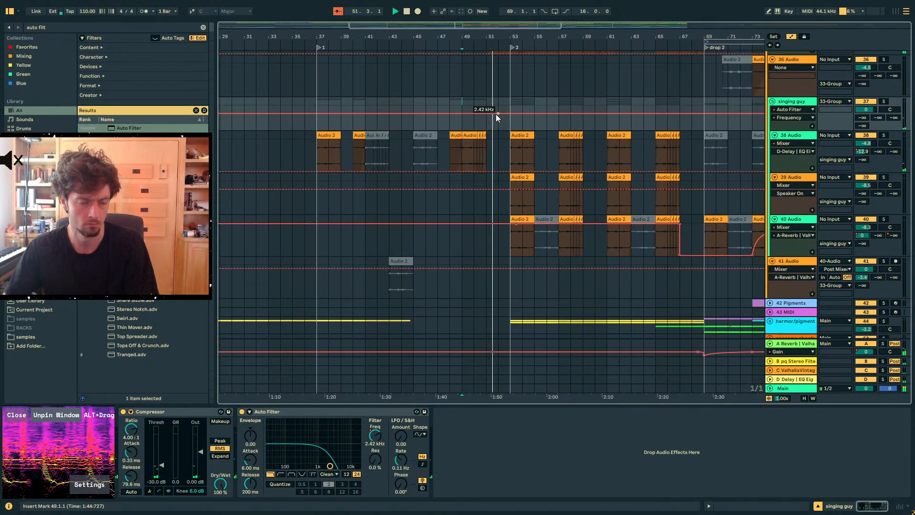
{"action": "left_click_drag", "start_coordinate": [514, 114], "coordinate": [558, 111]}
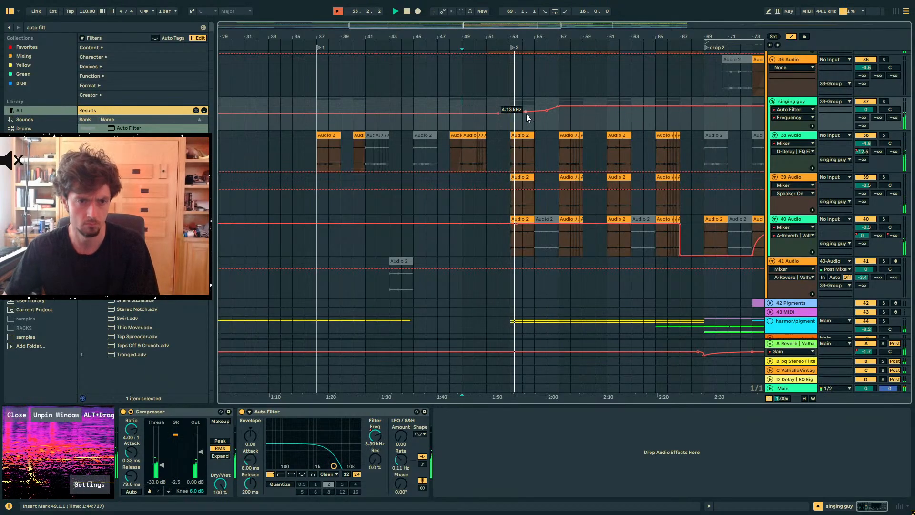
{"action": "key", "text": "a"}
Edit the output gain automation of the singing guy group's Compressor, placing a 0.00 dB point at about bar 53
{"action": "scroll", "coordinate": [585, 162], "scroll_direction": "up", "scroll_amount": 10}
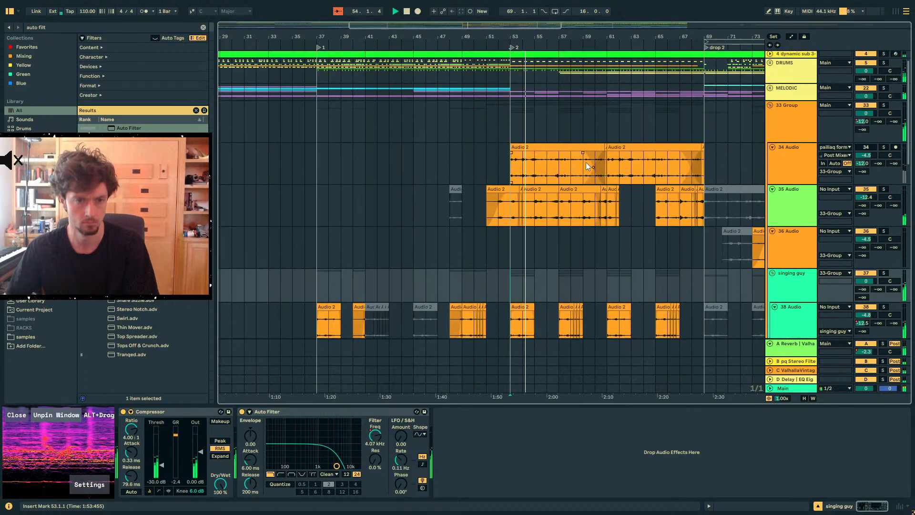
{"action": "scroll", "coordinate": [773, 160], "scroll_direction": "down", "scroll_amount": 5}
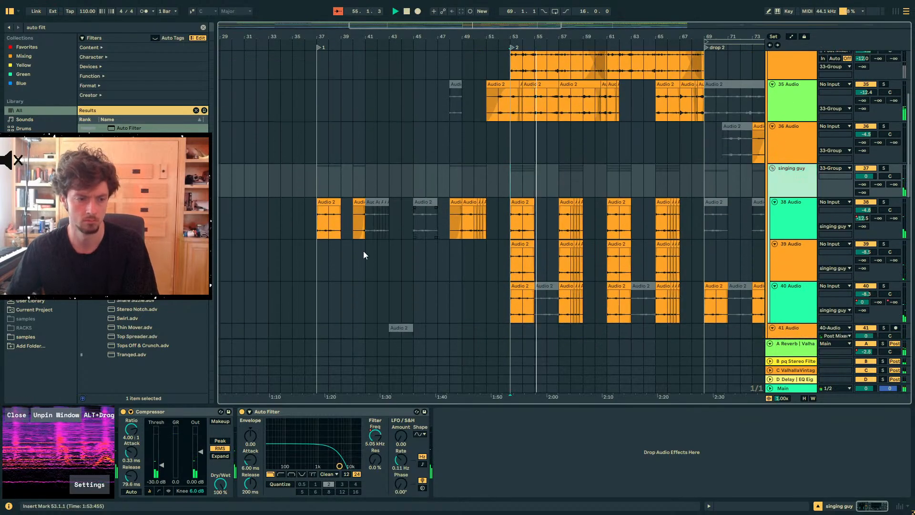
{"action": "left_click", "coordinate": [218, 448]}
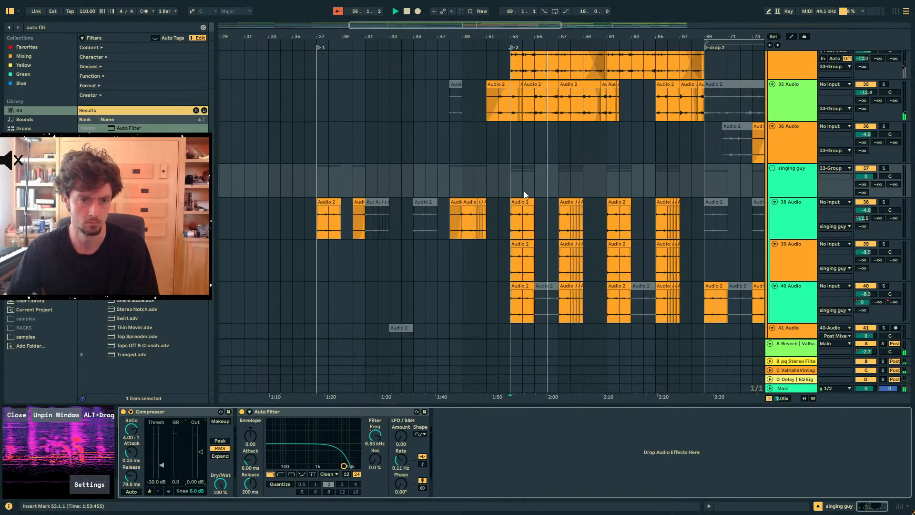
{"action": "key", "text": "a"}
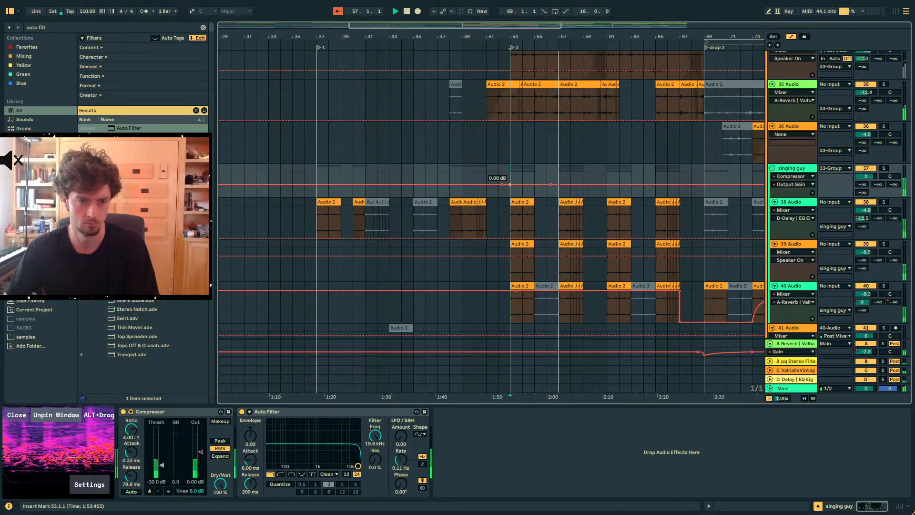
{"action": "key", "text": "a"}
Unfold the MELODIC group and curve the rise in its EQ Eight Scale automation between about bar 51.5 and bar 57
{"action": "scroll", "coordinate": [556, 208], "scroll_direction": "down", "scroll_amount": 3}
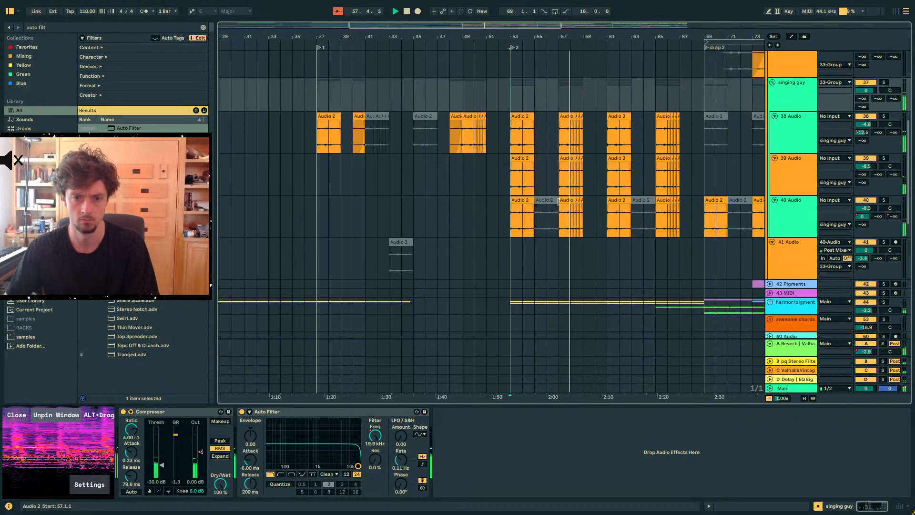
{"action": "scroll", "coordinate": [573, 196], "scroll_direction": "up", "scroll_amount": 8}
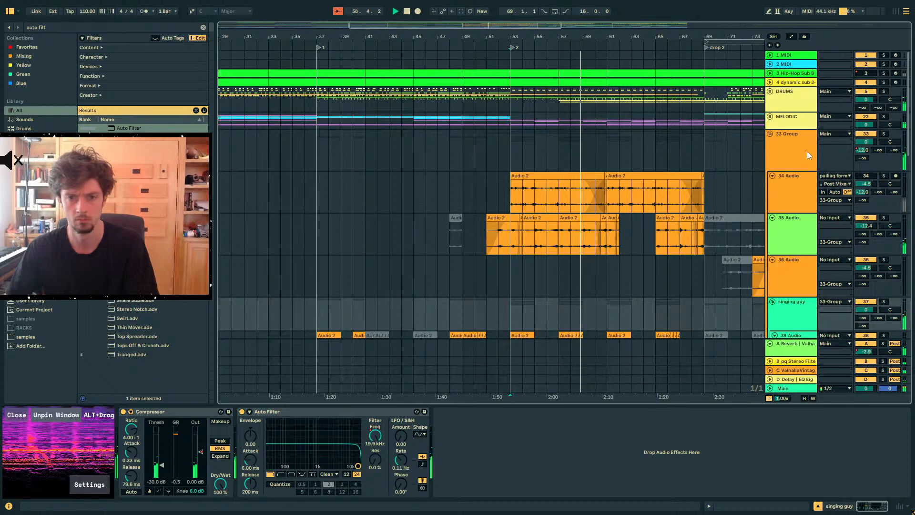
{"action": "left_click", "coordinate": [808, 153]}
{"action": "left_click", "coordinate": [778, 123]}
{"action": "left_click", "coordinate": [770, 117]}
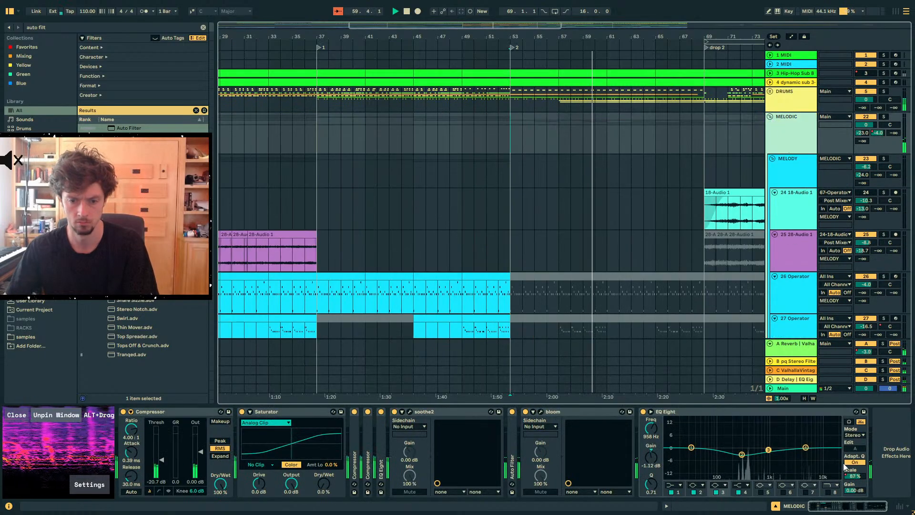
{"action": "key", "text": "a"}
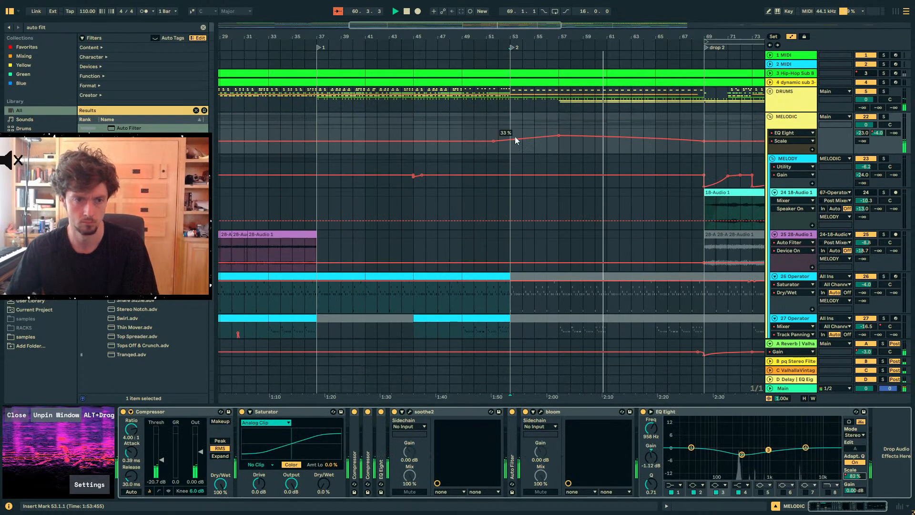
{"action": "left_click_drag", "start_coordinate": [519, 142], "coordinate": [520, 136]}
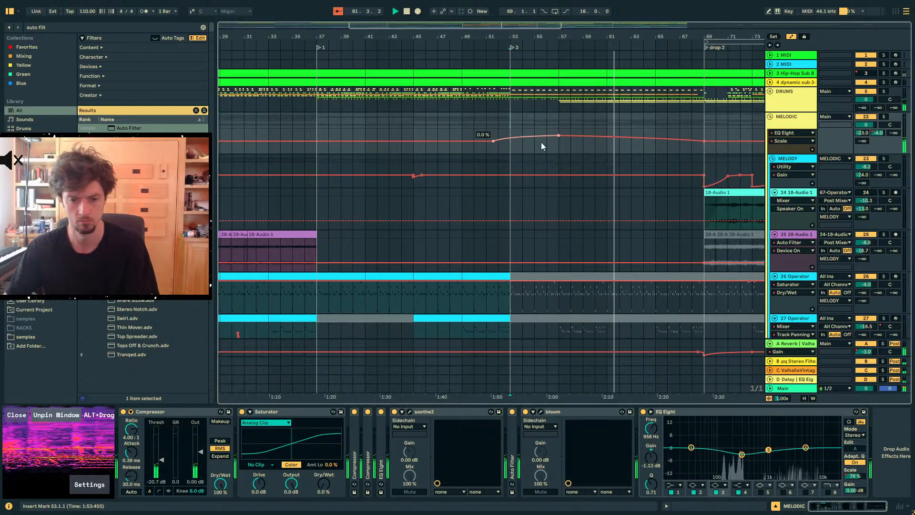
{"action": "left_click", "coordinate": [606, 147]}
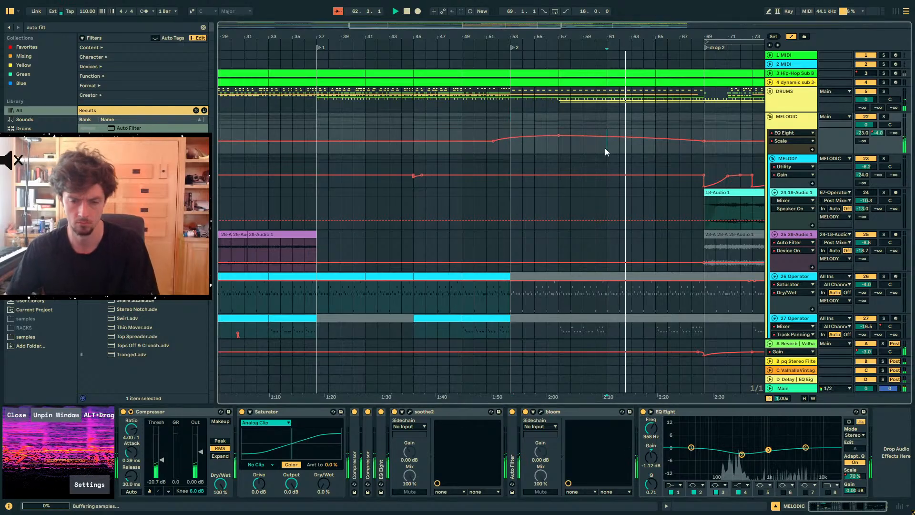
{"action": "key", "text": "a"}
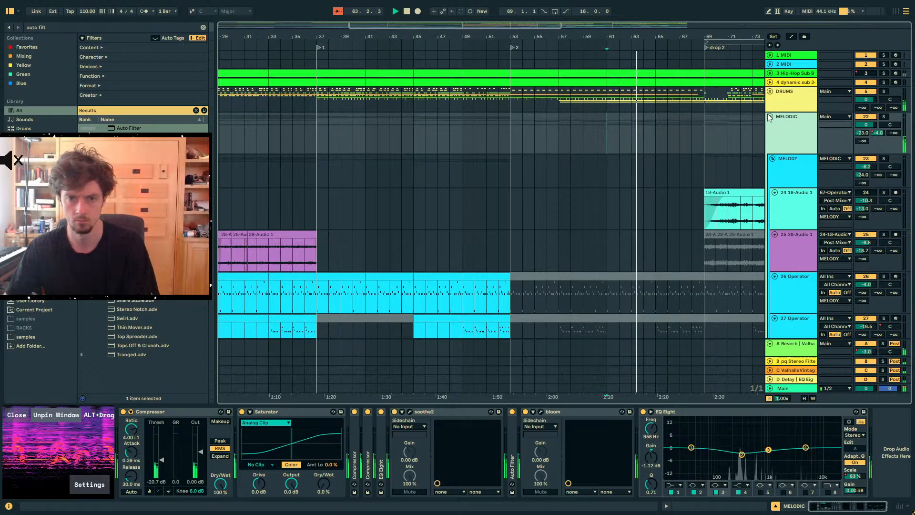
Unfold the CHORDS group and reshape its Utility gain automation to climb gradually from bar 61 to 0.00 dB at bar 69
{"action": "scroll", "coordinate": [718, 181], "scroll_direction": "down", "scroll_amount": 15}
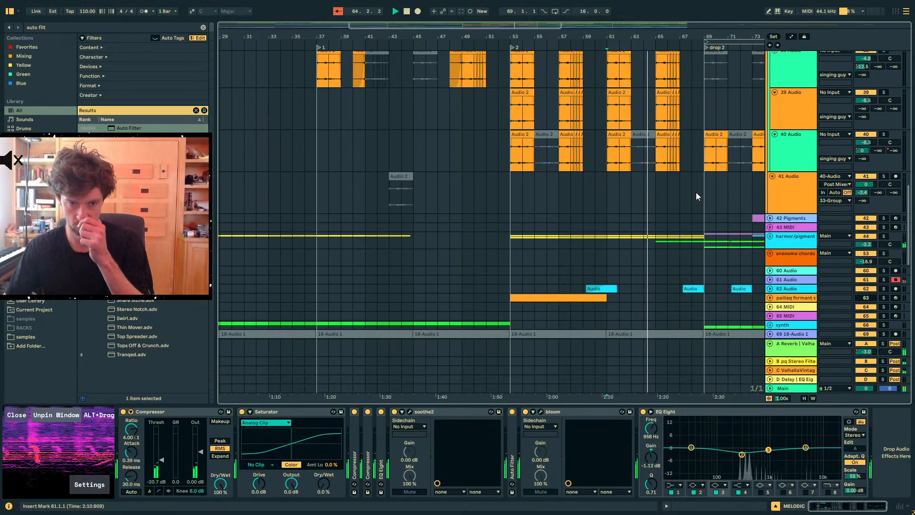
{"action": "scroll", "coordinate": [734, 219], "scroll_direction": "up", "scroll_amount": 8}
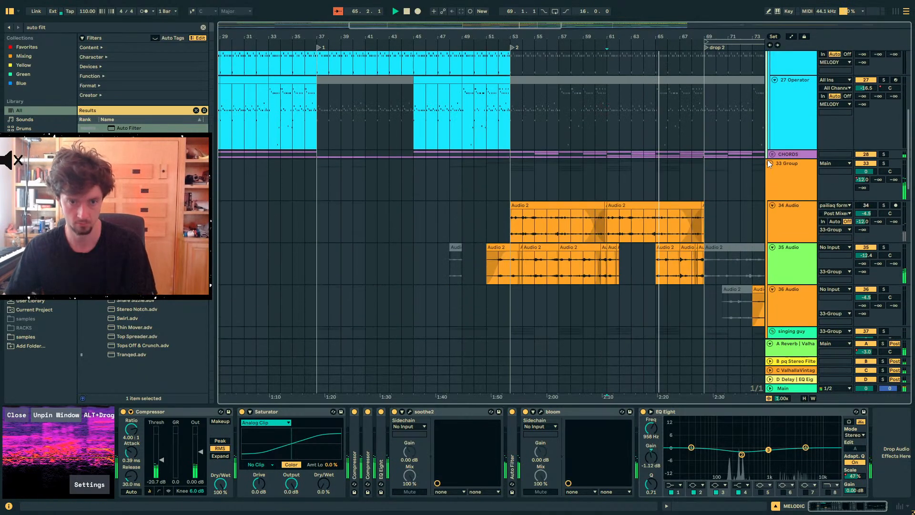
{"action": "left_click", "coordinate": [773, 155]}
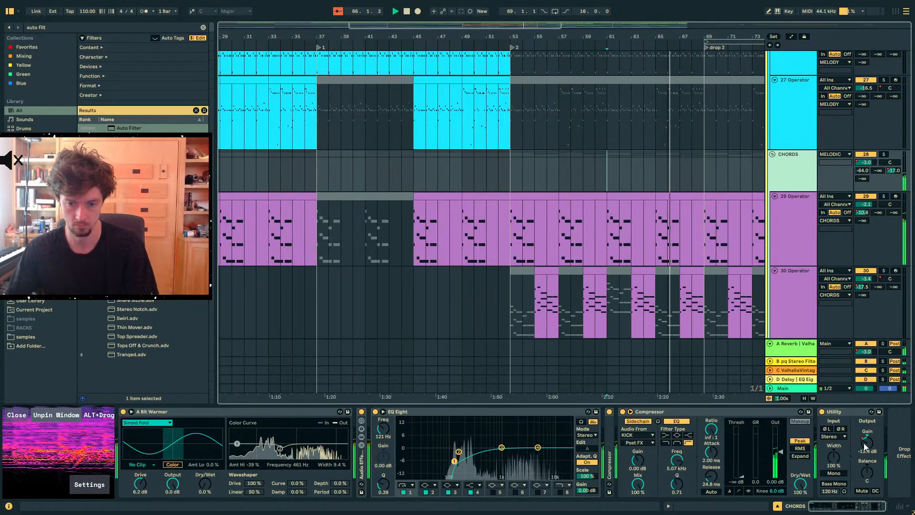
{"action": "key", "text": "a"}
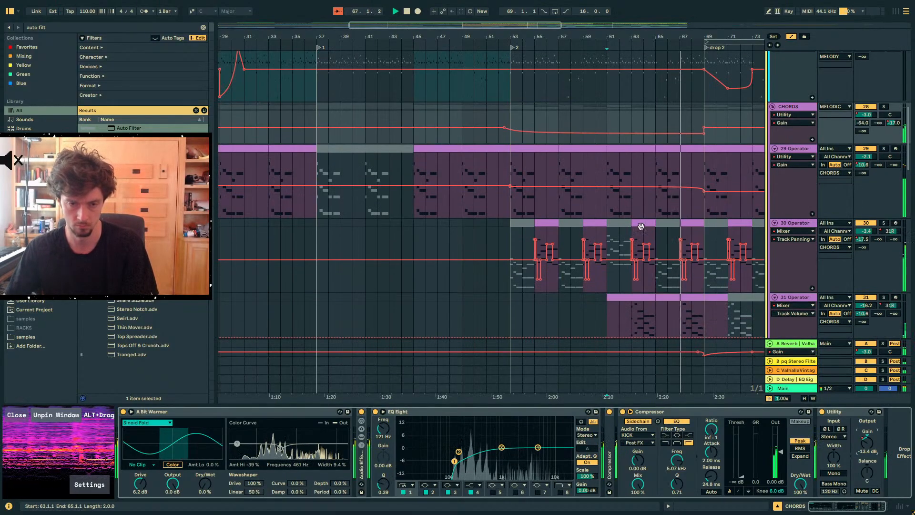
{"action": "key", "text": "a"}
{"action": "key", "text": "a"}
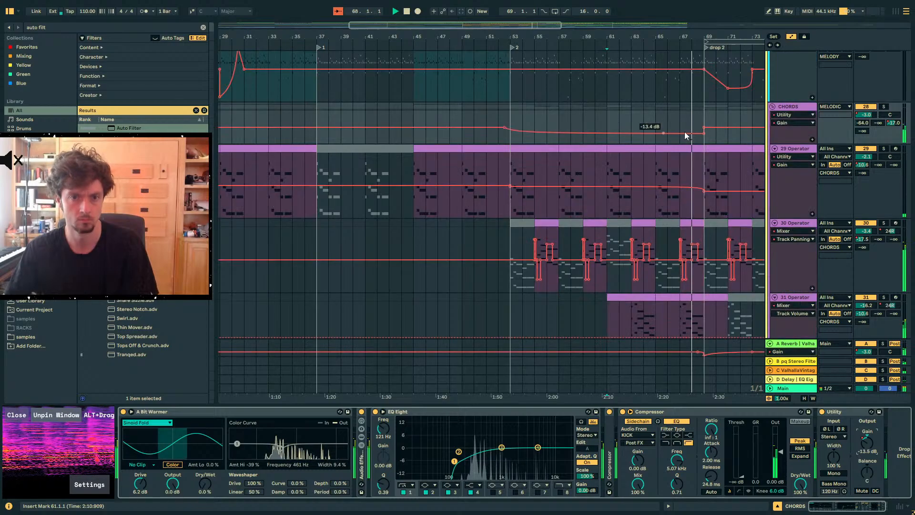
{"action": "left_click", "coordinate": [703, 134]}
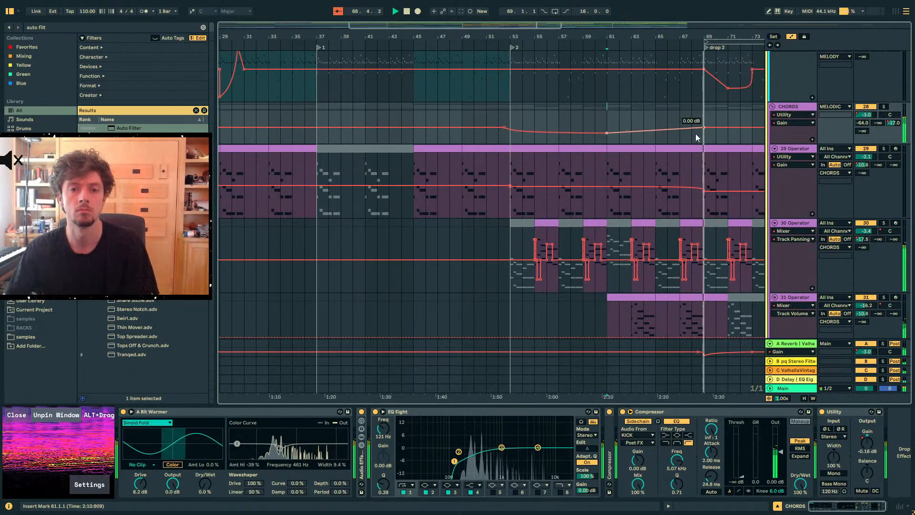
{"action": "key", "text": "a"}
Restart playback near bar 65, unfold the harmor/pigment group and select its 49 Audio track
{"action": "scroll", "coordinate": [687, 181], "scroll_direction": "down", "scroll_amount": 15}
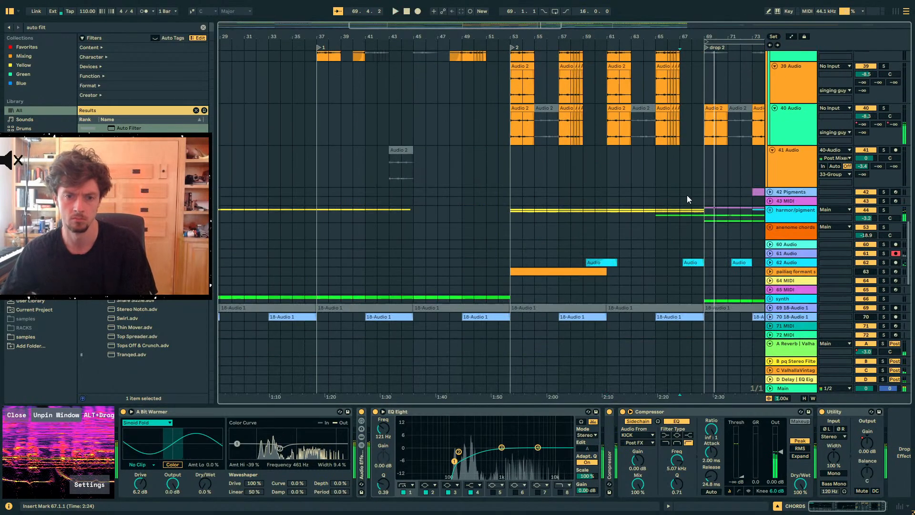
{"action": "left_click", "coordinate": [646, 200]}
{"action": "key", "text": "space"}
{"action": "key", "text": "space"}
{"action": "scroll", "coordinate": [563, 217], "scroll_direction": "down", "scroll_amount": 3}
{"action": "scroll", "coordinate": [709, 219], "scroll_direction": "up", "scroll_amount": 10}
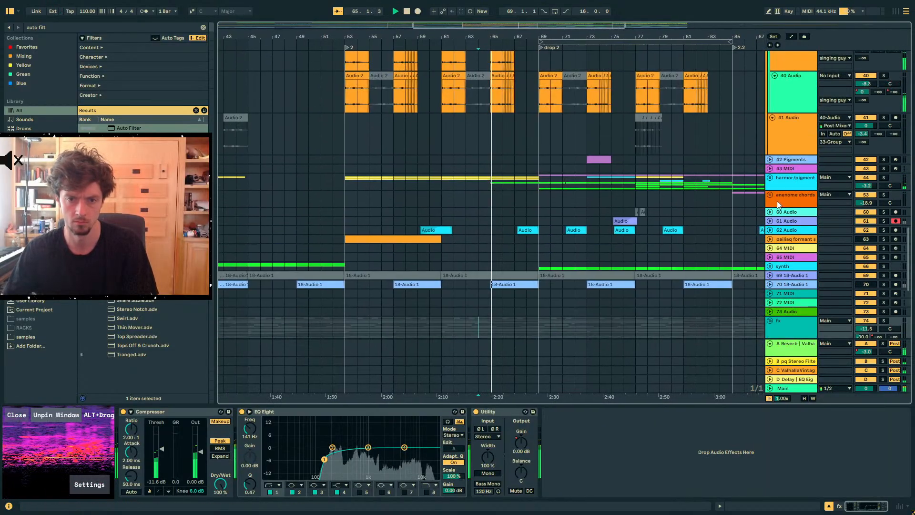
{"action": "left_click", "coordinate": [770, 177]}
{"action": "scroll", "coordinate": [732, 206], "scroll_direction": "down", "scroll_amount": 3}
{"action": "scroll", "coordinate": [731, 205], "scroll_direction": "up", "scroll_amount": 2}
{"action": "left_click", "coordinate": [792, 107]}
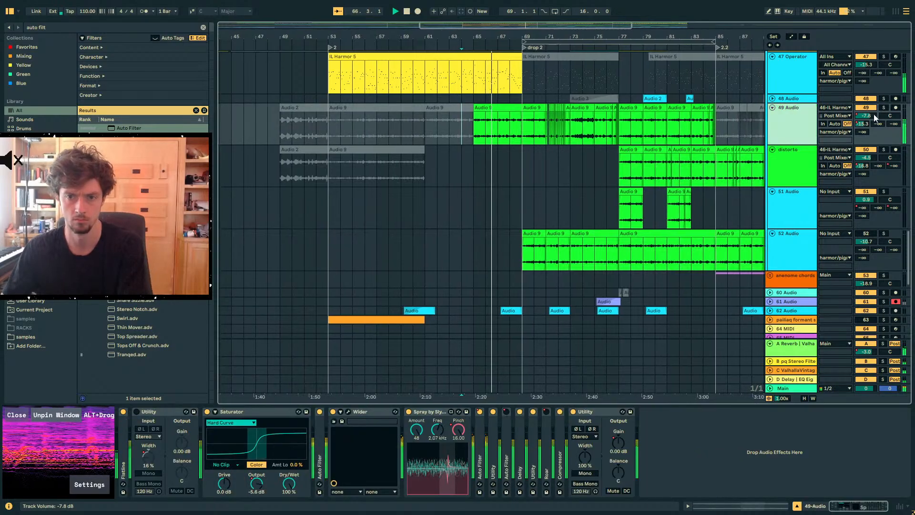
Try several volume levels on the 49 Audio track and settle on -13.0 dB
{"action": "key", "text": "a"}
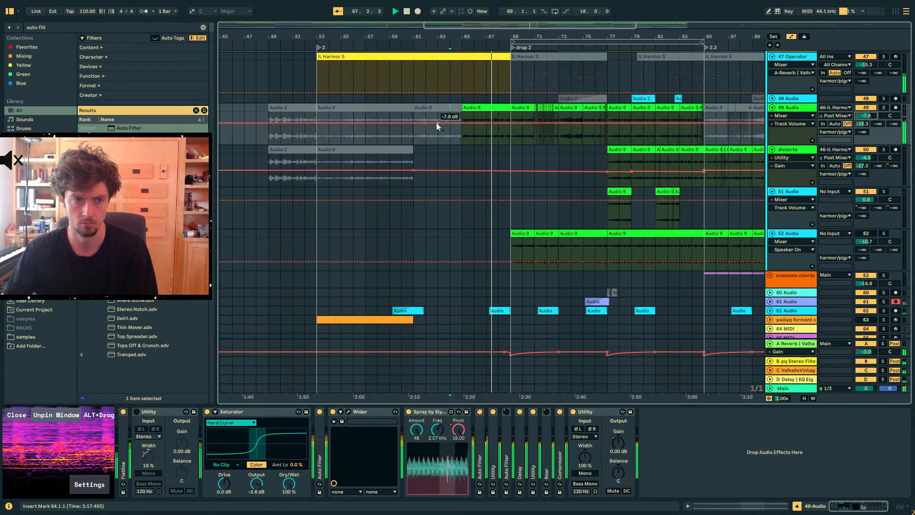
{"action": "left_click_drag", "start_coordinate": [866, 115], "coordinate": [865, 124]}
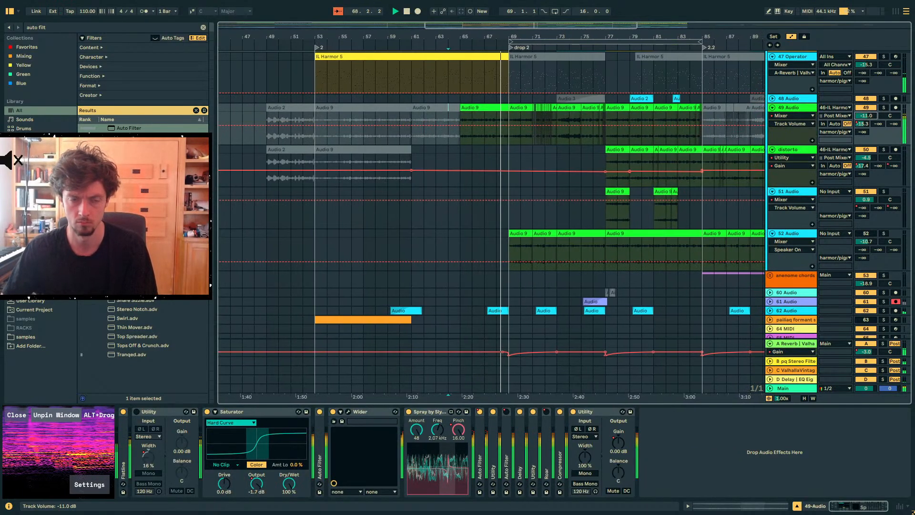
{"action": "left_click", "coordinate": [711, 445]}
{"action": "left_click_drag", "start_coordinate": [865, 119], "coordinate": [866, 113]}
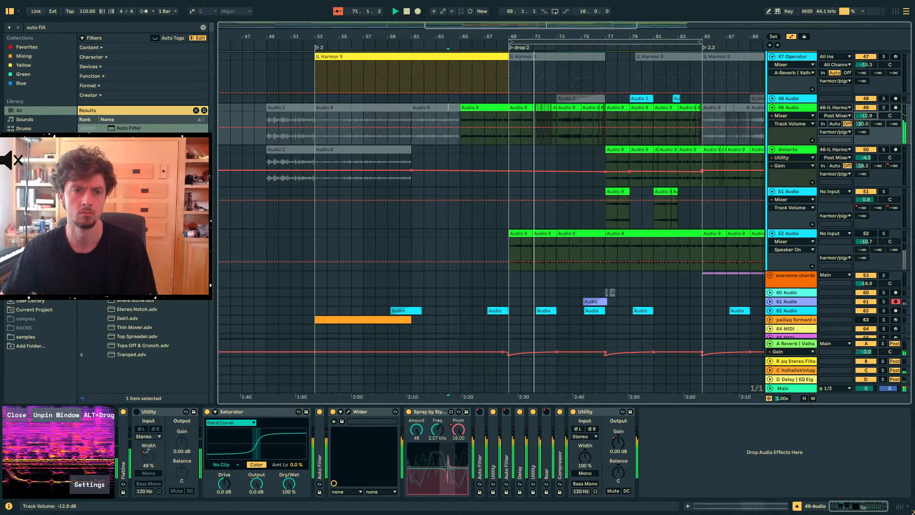
{"action": "key", "text": "ctrl+z"}
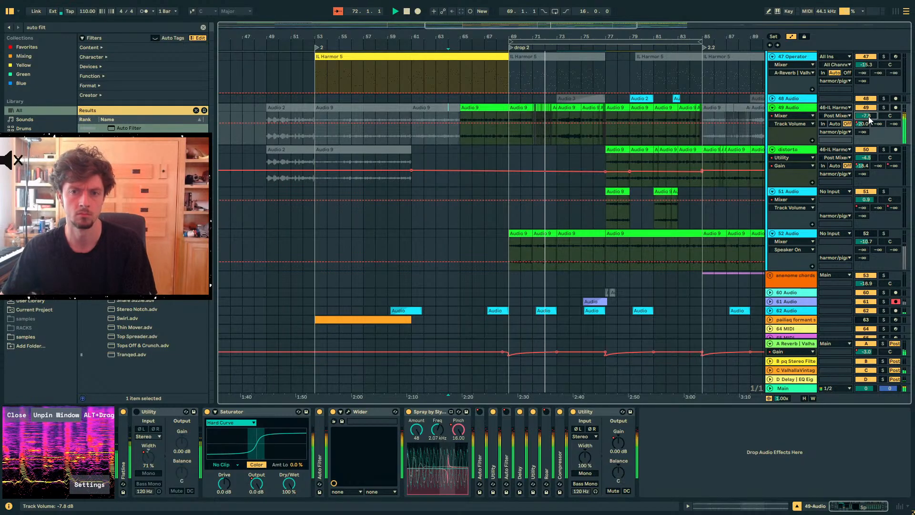
{"action": "left_click_drag", "start_coordinate": [866, 116], "coordinate": [866, 114]}
{"action": "left_click", "coordinate": [788, 108]}
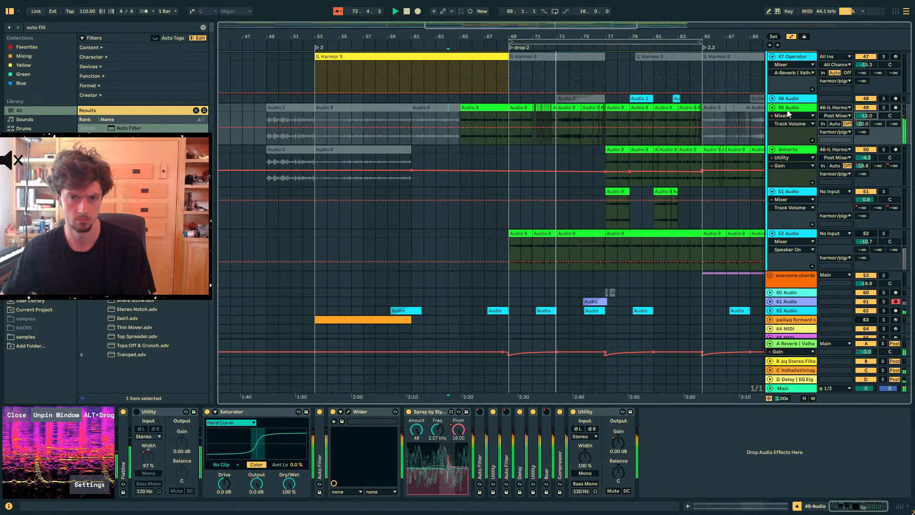
Find the Hvshbrown Fletcher EQ preset in the browser and add it after Utility on 49 Audio, with Scale at 30%
{"action": "key", "text": "ctrl+f"}
{"action": "type", "text": "hvsh"}
{"action": "double_click", "coordinate": [145, 127]}
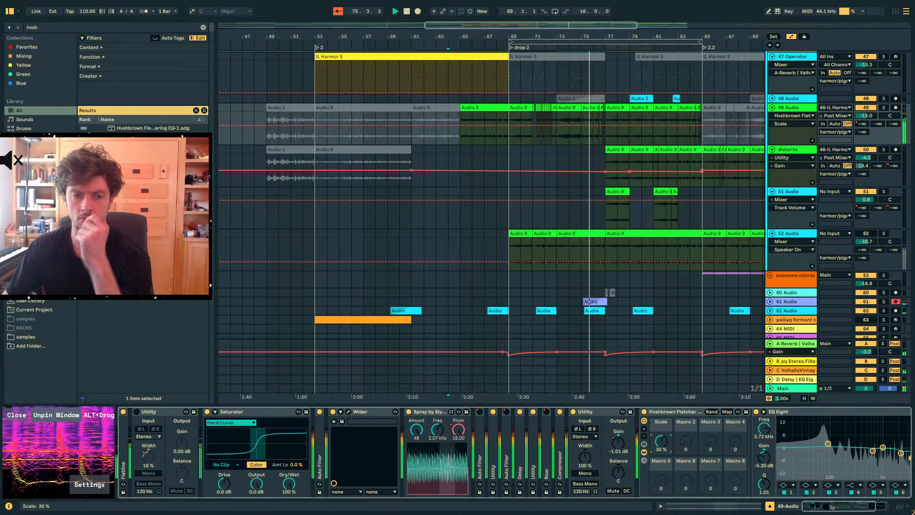
Check the final Utility's gain automation on 49 Audio around bar 77 and deactivate the track's clip from bar 77 to 79
{"action": "left_click", "coordinate": [615, 437]}
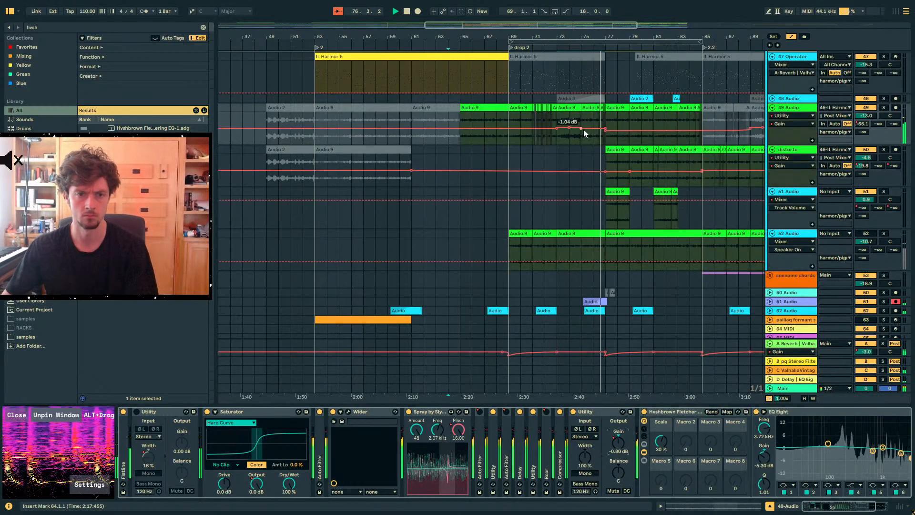
{"action": "left_click", "coordinate": [606, 126]}
{"action": "key", "text": "a"}
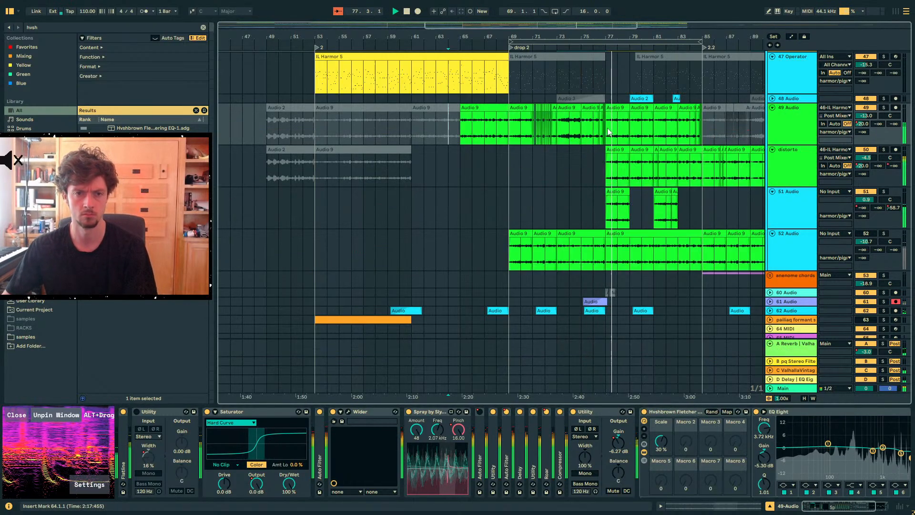
{"action": "left_click", "coordinate": [618, 108]}
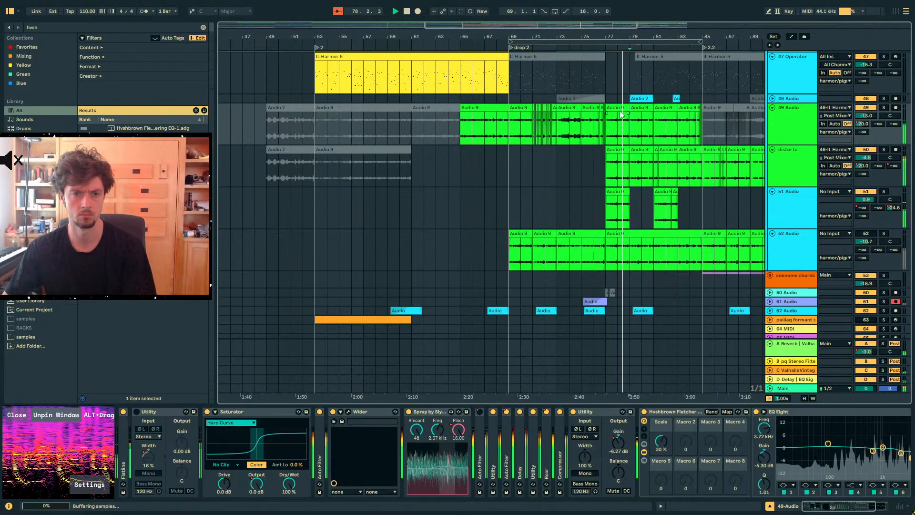
{"action": "key", "text": "shift+Tab"}
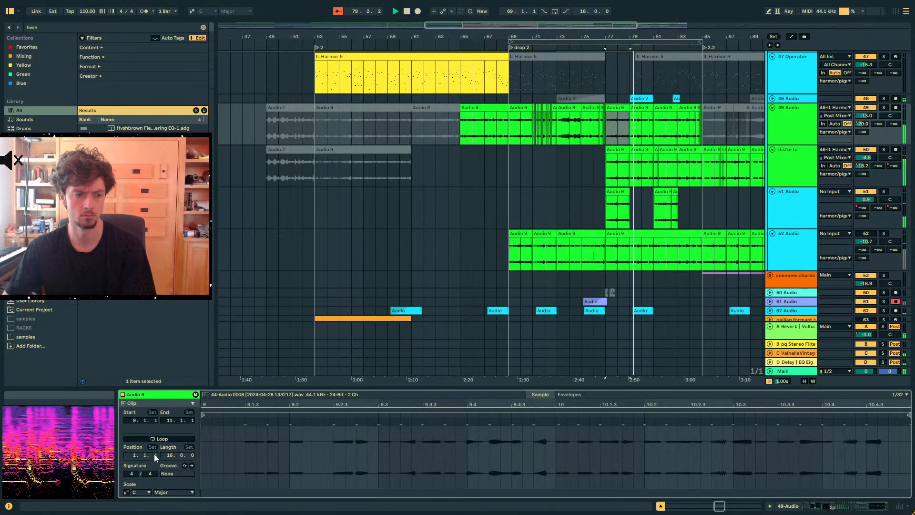
Reactivate the 49 Audio clip from bar 77 to 79 and stop playback
{"action": "scroll", "coordinate": [189, 459], "scroll_direction": "down", "scroll_amount": 3}
{"action": "left_click", "coordinate": [612, 164]}
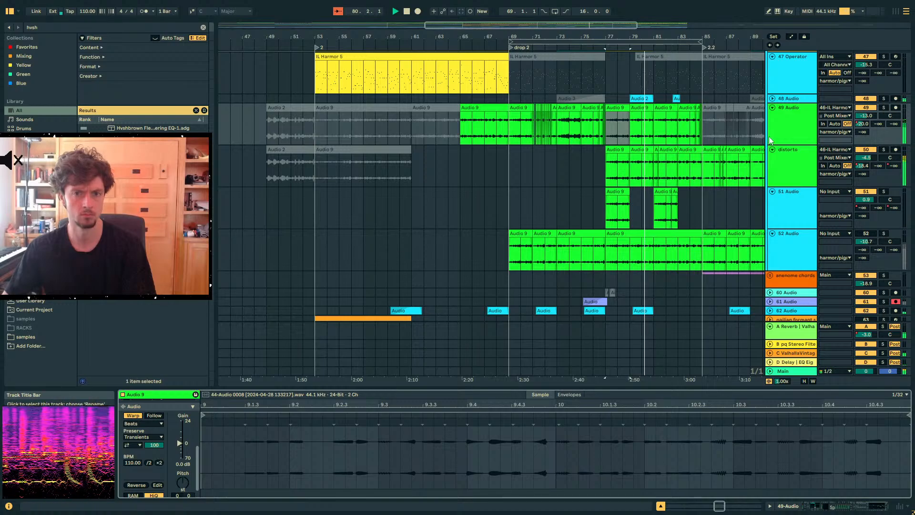
{"action": "key", "text": "space"}
{"action": "left_click", "coordinate": [603, 171]}
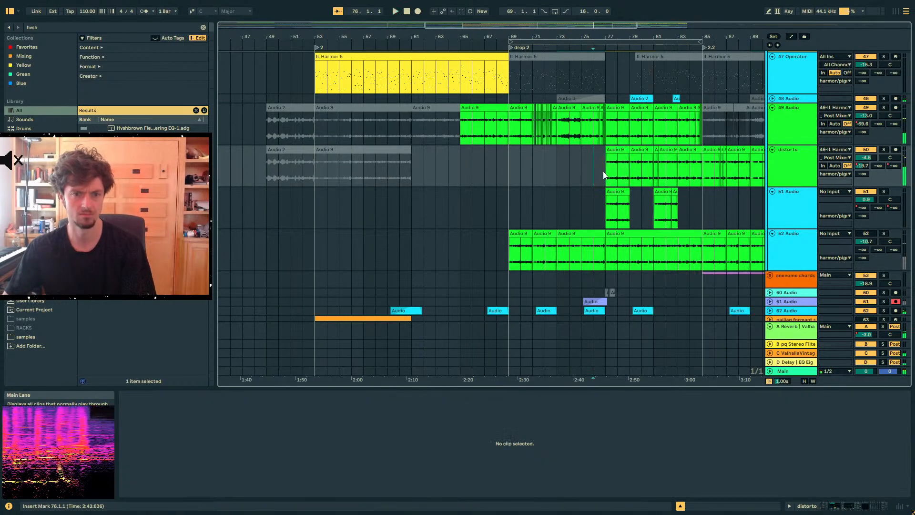
Listen to 49 Audio soloed from about bar 65 into drop 2, return it to the full mix and restart playback
{"action": "key", "text": "plus"}
{"action": "left_click_drag", "start_coordinate": [443, 37], "coordinate": [371, 42]}
{"action": "left_click", "coordinate": [348, 152]}
{"action": "left_click", "coordinate": [800, 135]}
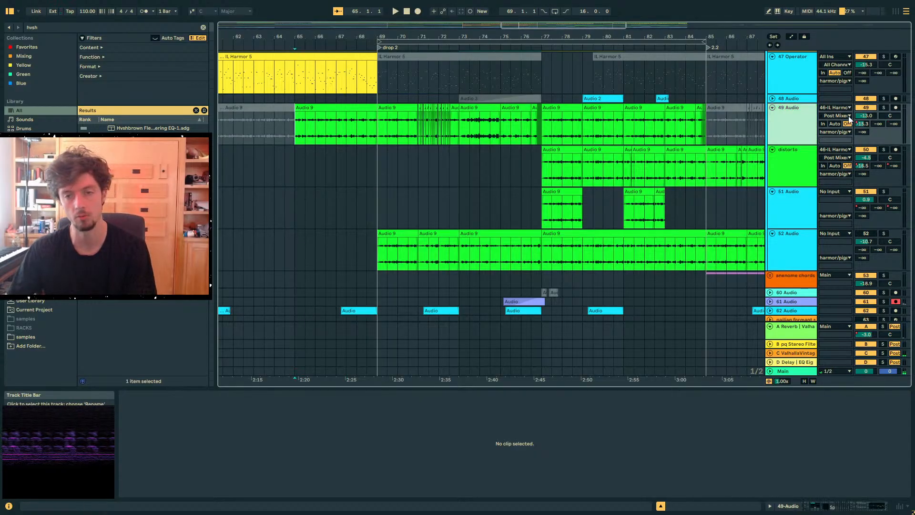
{"action": "left_click", "coordinate": [318, 109]}
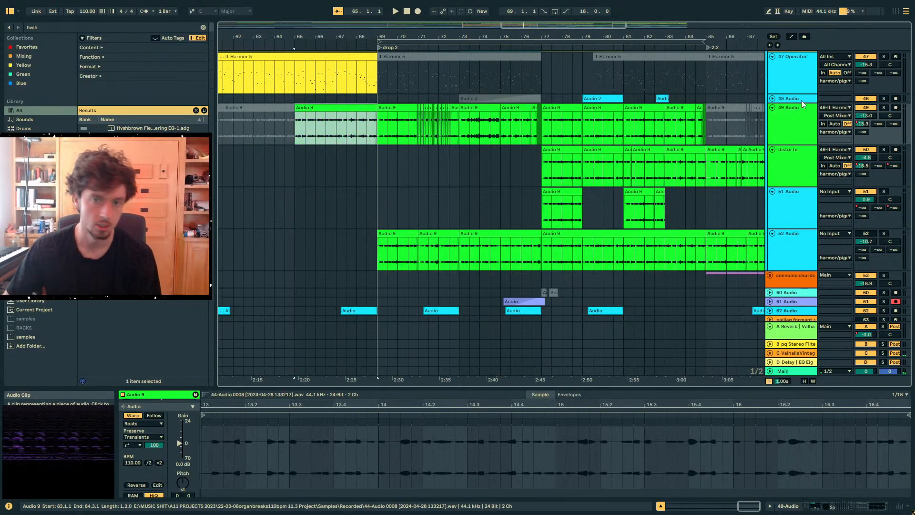
{"action": "left_click", "coordinate": [884, 108]}
{"action": "key", "text": "space"}
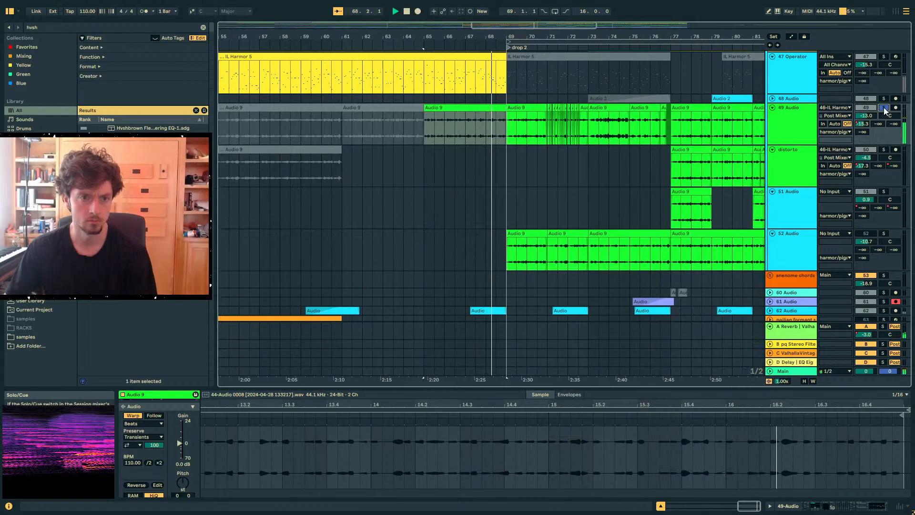
{"action": "left_click", "coordinate": [490, 129]}
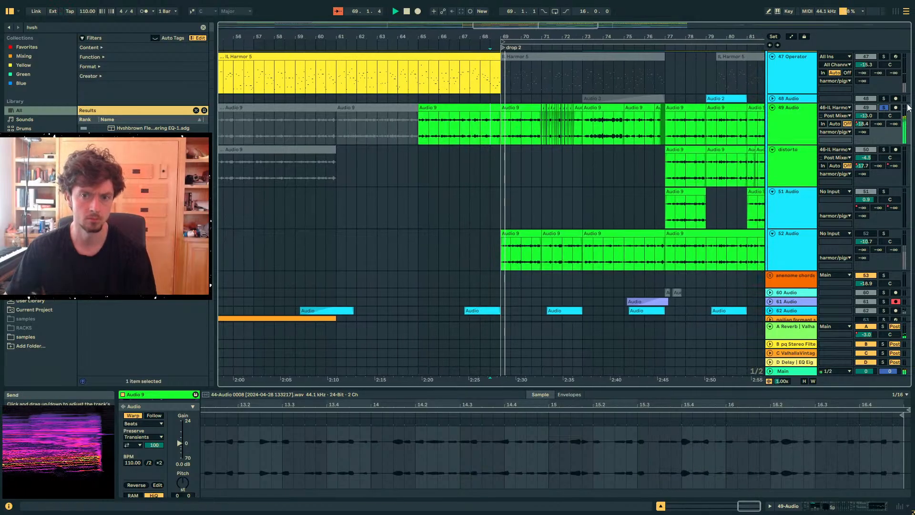
{"action": "left_click", "coordinate": [885, 108]}
{"action": "left_click", "coordinate": [460, 129]}
{"action": "key", "text": "space"}
Automate the Fletcher EQ's Scale on 49 Audio to ramp up to 99% from bar 65 to 69 and drop to 27% at drop 2
{"action": "left_click", "coordinate": [814, 506]}
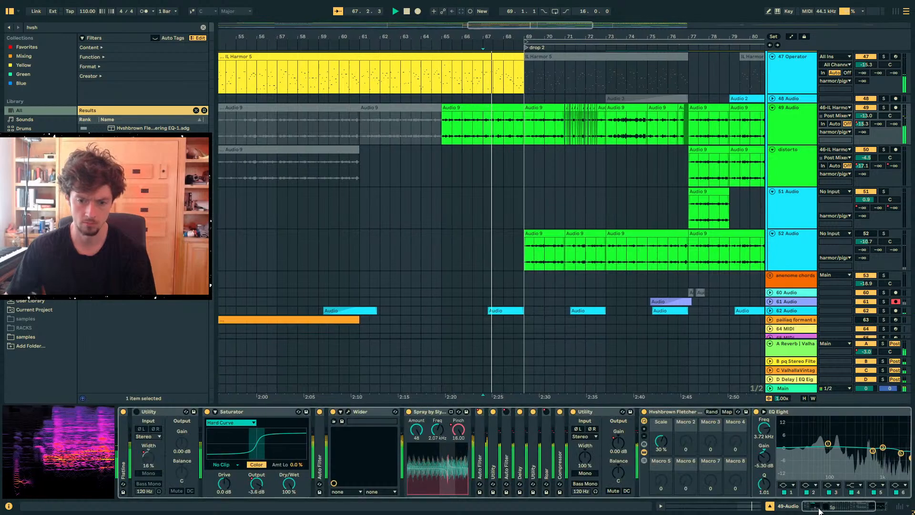
{"action": "left_click_drag", "start_coordinate": [661, 441], "coordinate": [661, 398]}
{"action": "key", "text": "a"}
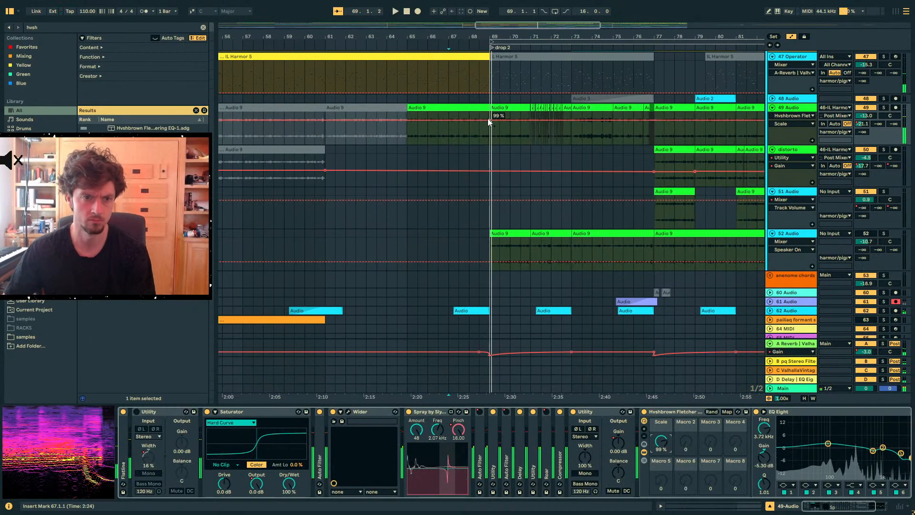
{"action": "left_click_drag", "start_coordinate": [408, 120], "coordinate": [407, 127]}
{"action": "key", "text": "space"}
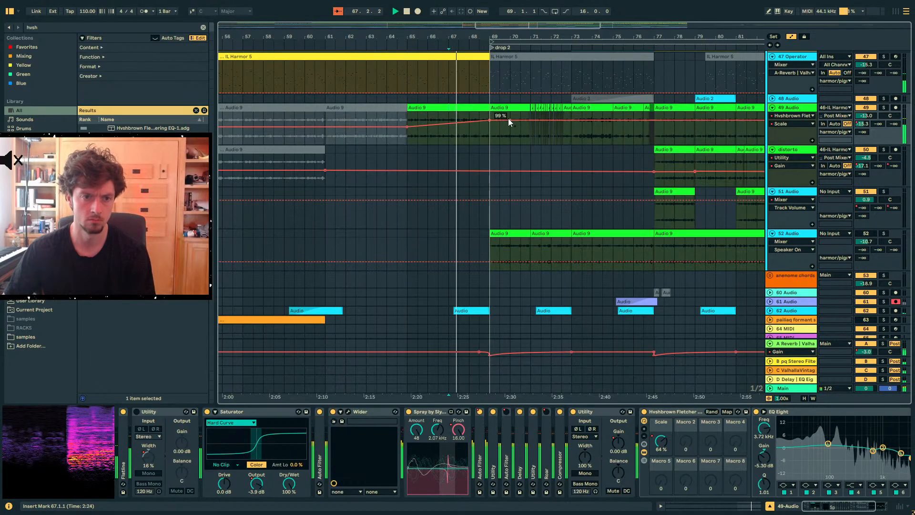
{"action": "left_click_drag", "start_coordinate": [492, 120], "coordinate": [491, 124]}
{"action": "key", "text": "a"}
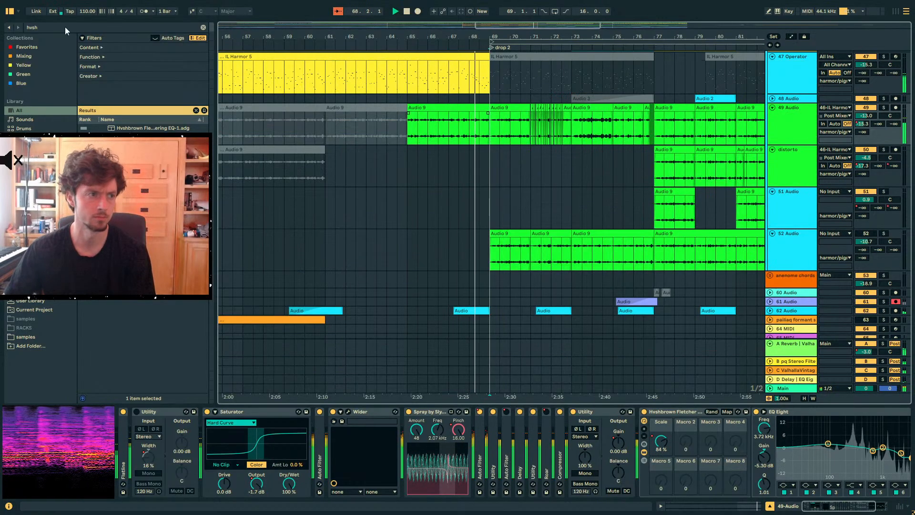
Add soothe2 at the end of the 49 Audio chain, with band 3 at 2k4 Hz and 6.5 dB sensitivity and the low cut at 255 Hz
{"action": "key", "text": "ctrl+f"}
{"action": "type", "text": "sooth"}
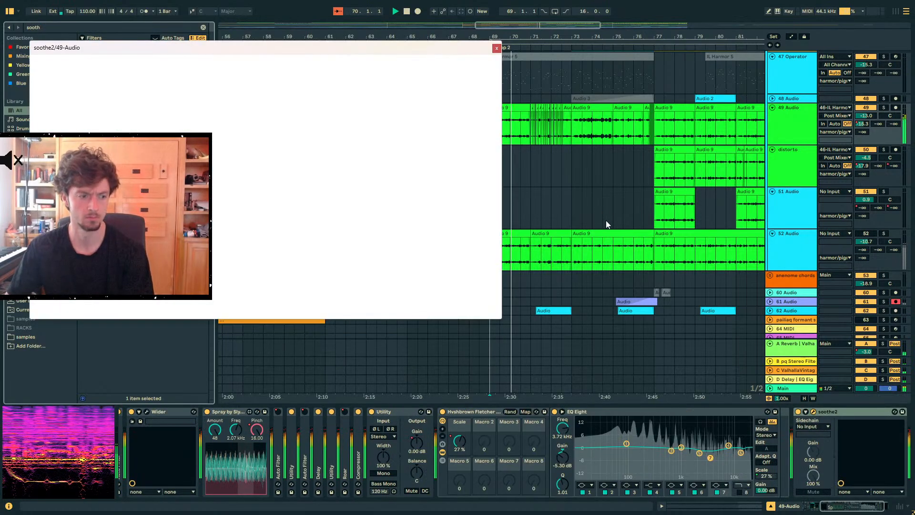
{"action": "left_click_drag", "start_coordinate": [340, 142], "coordinate": [343, 141]}
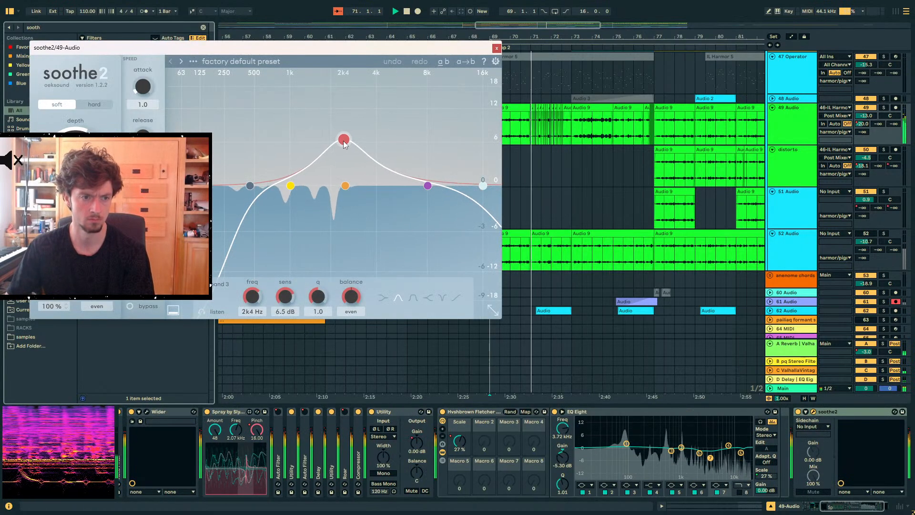
{"action": "left_click_drag", "start_coordinate": [249, 186], "coordinate": [226, 186]}
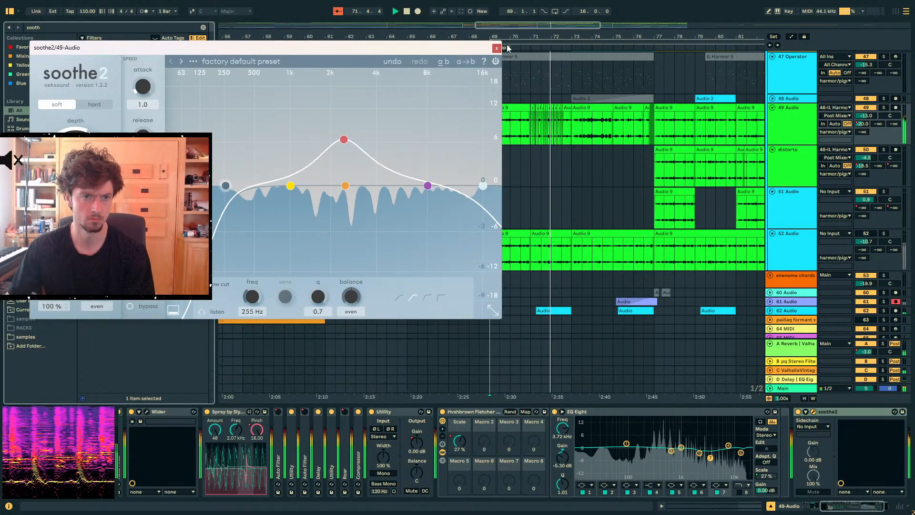
{"action": "left_click", "coordinate": [565, 144]}
Add soothe2 at the end of the CHORDS group's device chain and choose a source track for its sidechain input
{"action": "scroll", "coordinate": [565, 144], "scroll_direction": "up", "scroll_amount": 4}
{"action": "scroll", "coordinate": [565, 144], "scroll_direction": "up", "scroll_amount": 12}
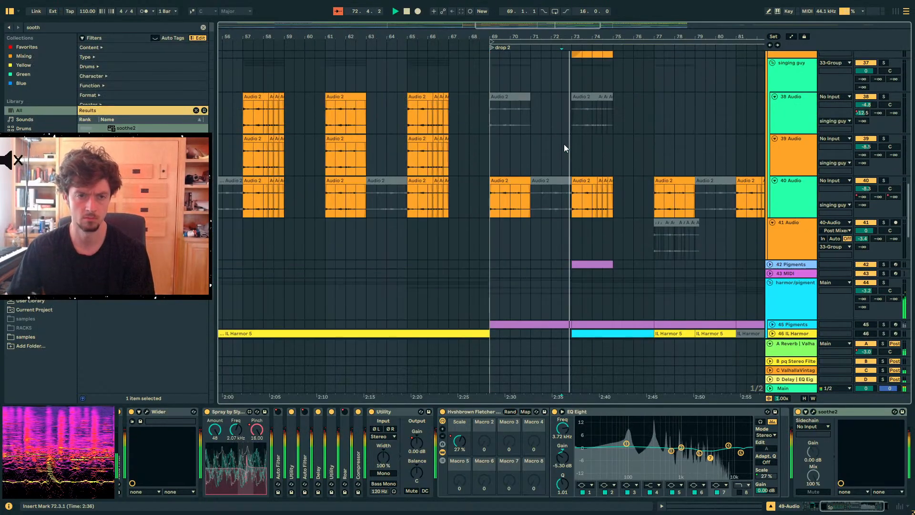
{"action": "scroll", "coordinate": [564, 144], "scroll_direction": "down", "scroll_amount": 7}
{"action": "scroll", "coordinate": [640, 185], "scroll_direction": "down", "scroll_amount": 2}
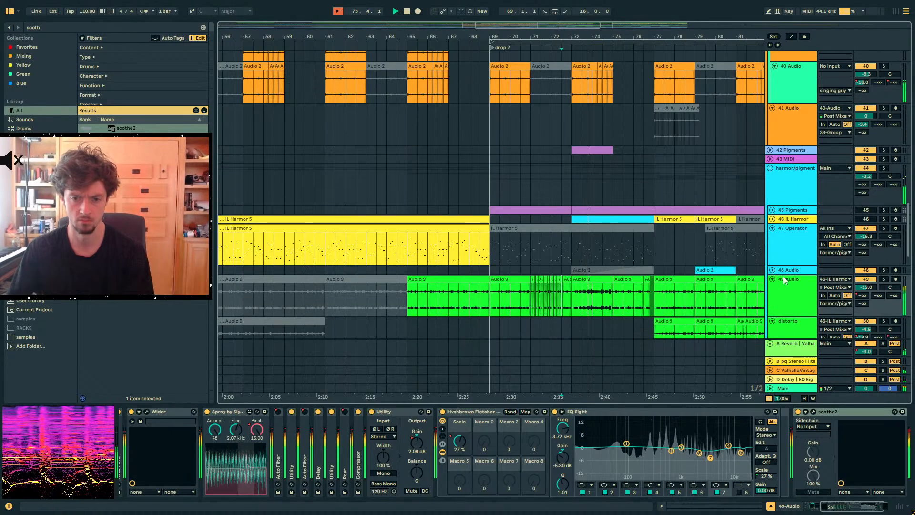
{"action": "scroll", "coordinate": [704, 185], "scroll_direction": "up", "scroll_amount": 14}
{"action": "scroll", "coordinate": [699, 182], "scroll_direction": "up", "scroll_amount": 10}
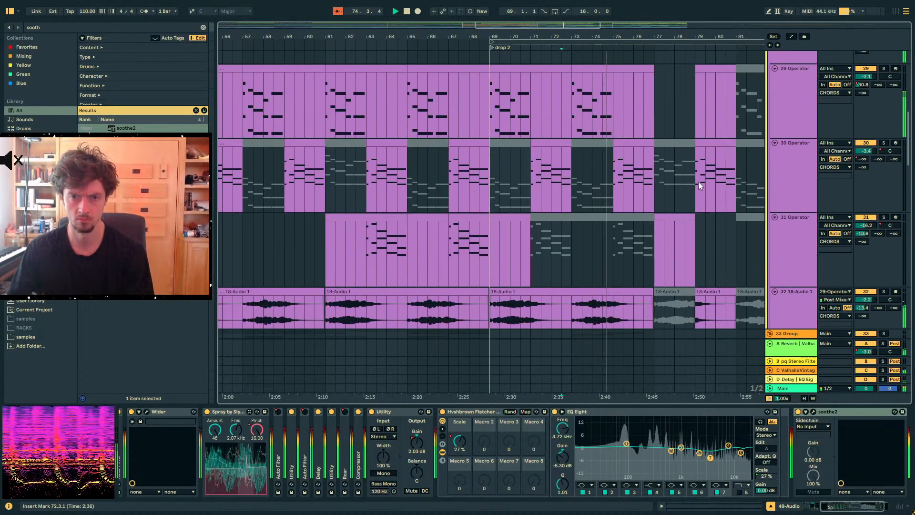
{"action": "left_click", "coordinate": [789, 181]}
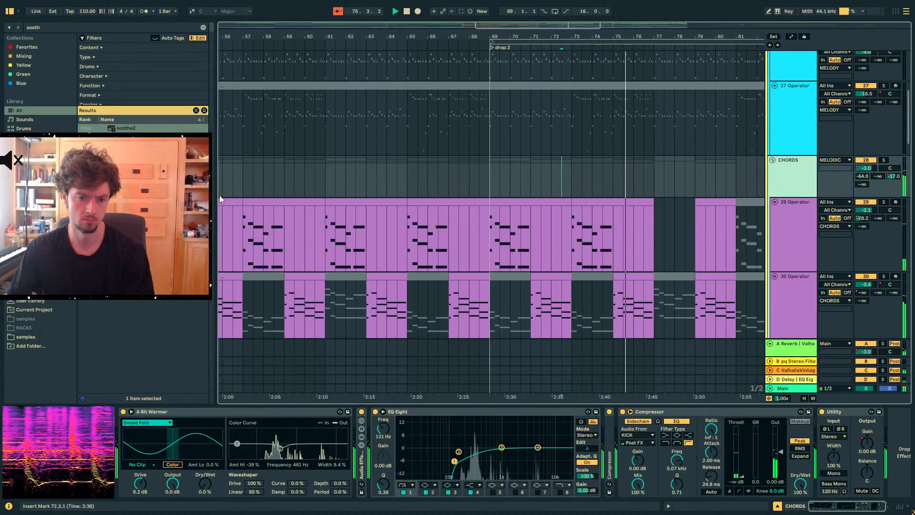
{"action": "left_click", "coordinate": [111, 127]}
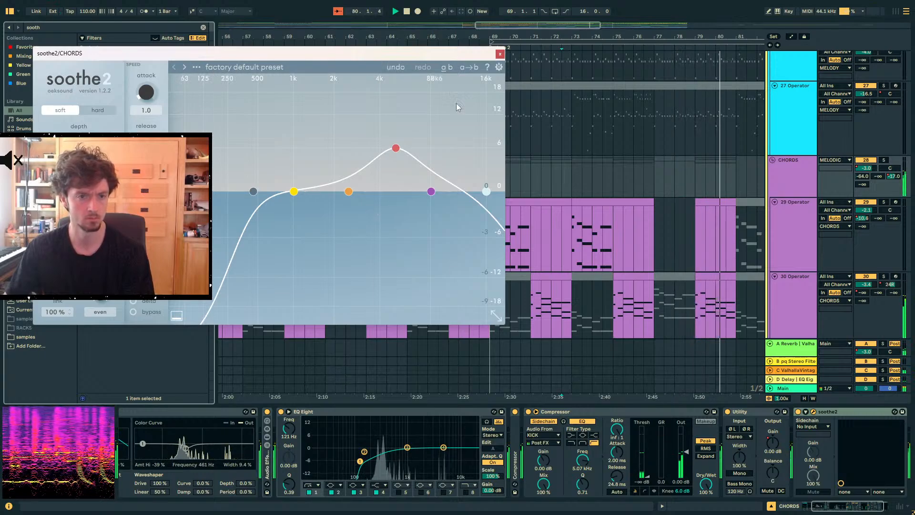
{"action": "left_click", "coordinate": [809, 427]}
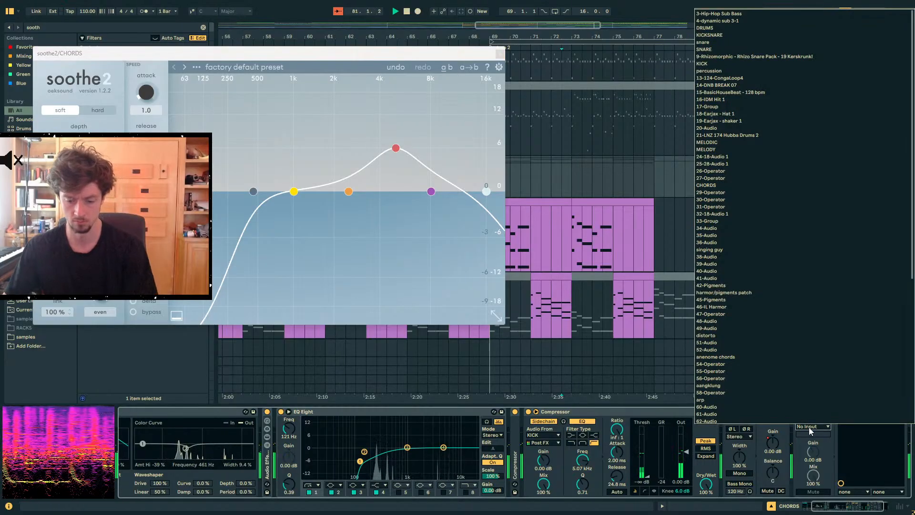
{"action": "left_click", "coordinate": [707, 321]}
Automate Roar's Shaper 1 Amt on distorto to fall from 24% between bars 79 and 81 and snap back at bar 81
{"action": "scroll", "coordinate": [683, 218], "scroll_direction": "down", "scroll_amount": 3}
{"action": "scroll", "coordinate": [683, 241], "scroll_direction": "down", "scroll_amount": 5}
{"action": "left_click", "coordinate": [670, 164]}
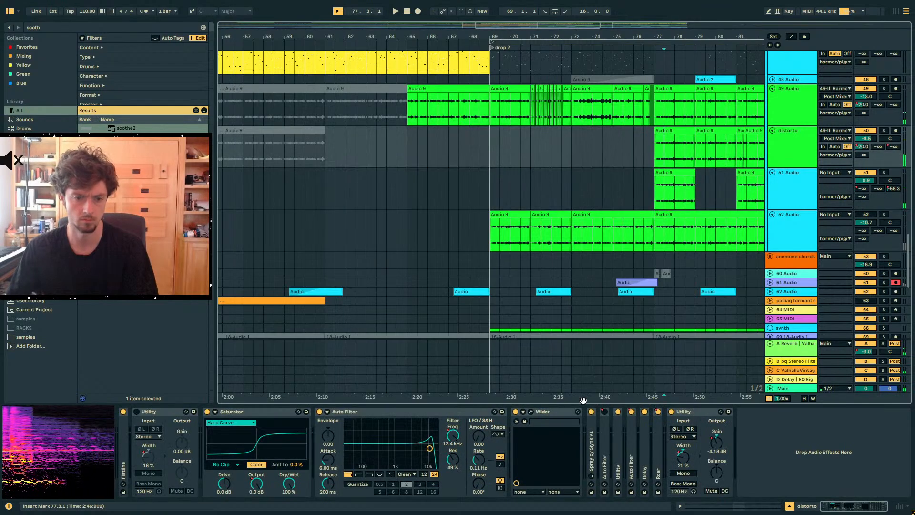
{"action": "double_click", "coordinate": [660, 459]}
{"action": "key", "text": "a"}
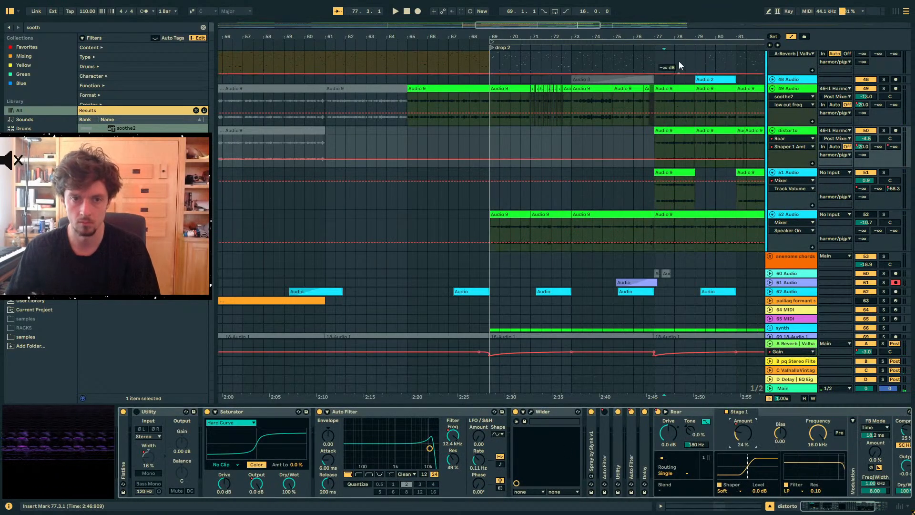
{"action": "scroll", "coordinate": [588, 163], "scroll_direction": "right", "scroll_amount": 5}
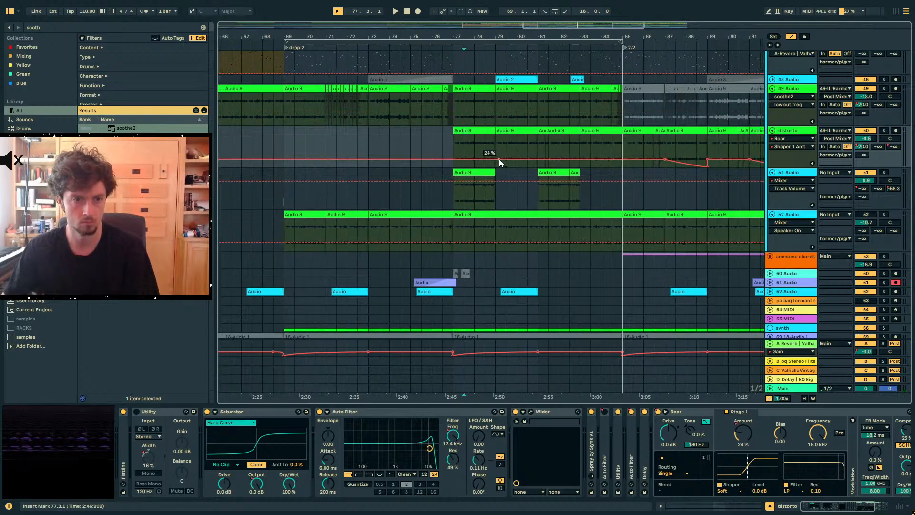
{"action": "left_click", "coordinate": [508, 148]}
{"action": "key", "text": "space"}
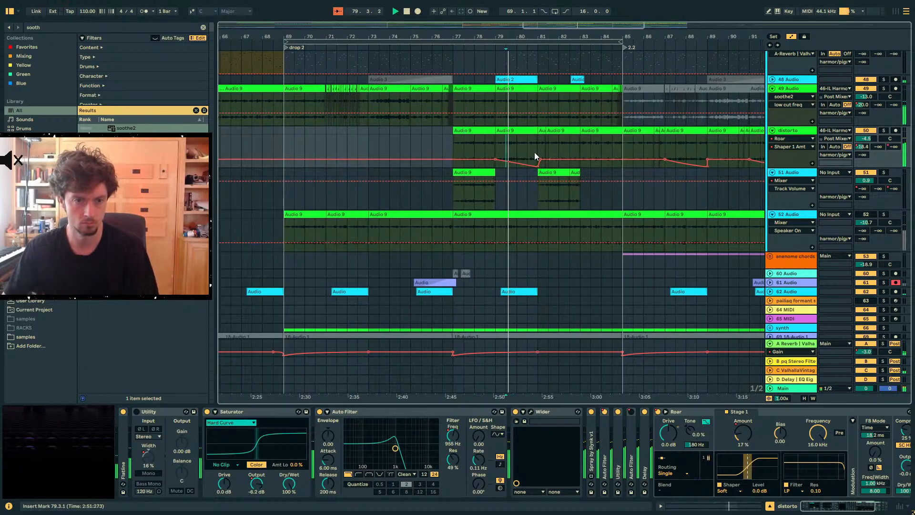
{"action": "left_click", "coordinate": [536, 149]}
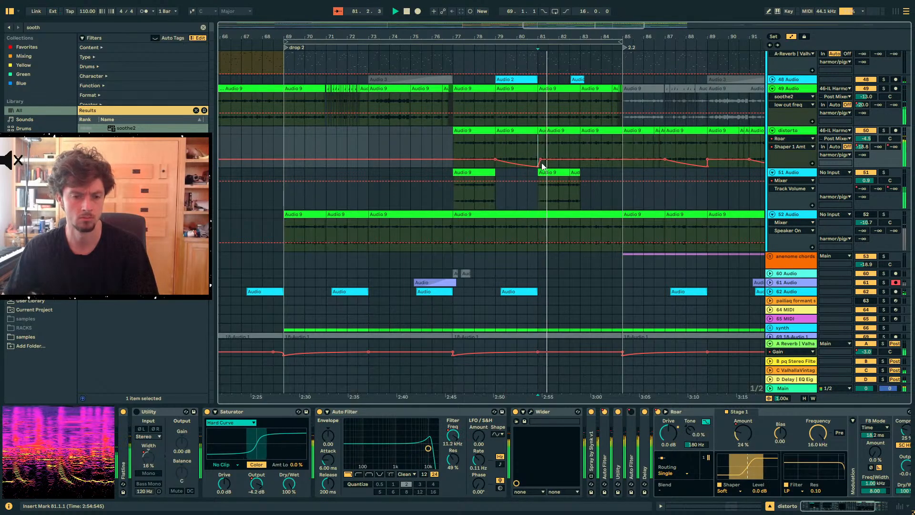
Automate the final Utility's Stereo Width on distorto to narrow steadily from bar 79 to 81
{"action": "double_click", "coordinate": [619, 425]}
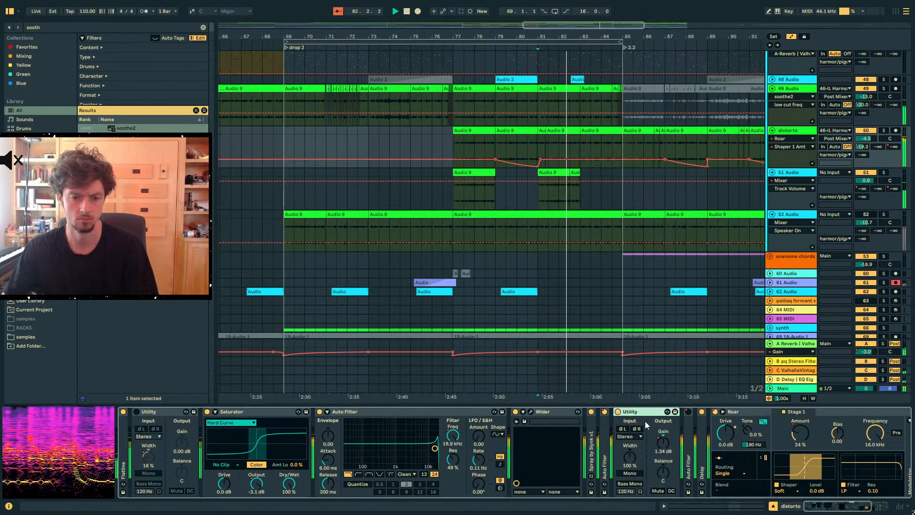
{"action": "double_click", "coordinate": [643, 415]}
{"action": "double_click", "coordinate": [697, 416]}
{"action": "left_click", "coordinate": [694, 453]}
{"action": "left_click_drag", "start_coordinate": [539, 155], "coordinate": [539, 166]}
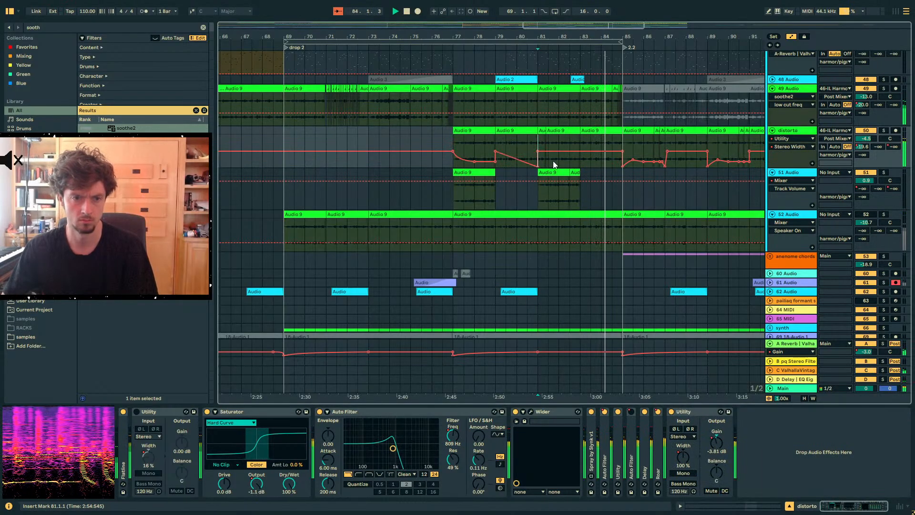
{"action": "left_click", "coordinate": [524, 148]}
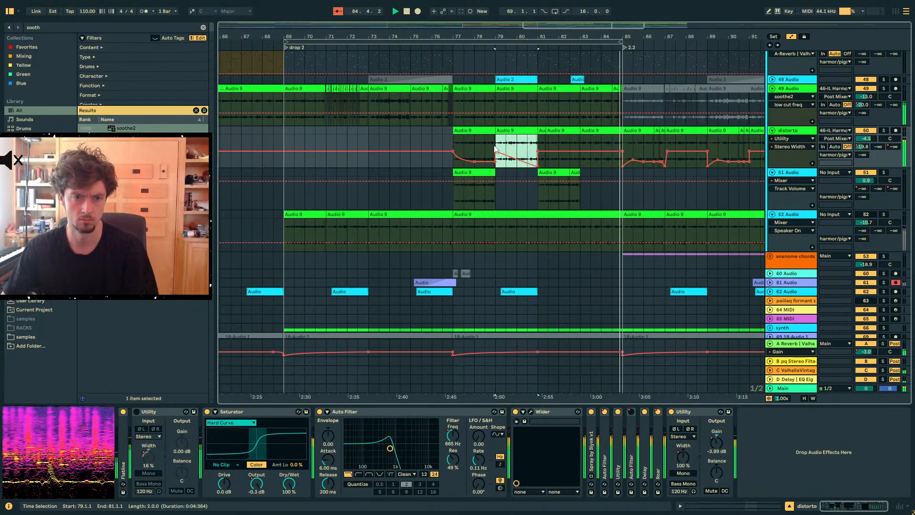
Set the final Utility's gain automation on distorto to -4.18 dB from bar 85 and play the transition into section 2.2
{"action": "left_click", "coordinate": [589, 147]}
{"action": "key", "text": "a"}
{"action": "scroll", "coordinate": [639, 198], "scroll_direction": "up", "scroll_amount": 2}
{"action": "key", "text": "space"}
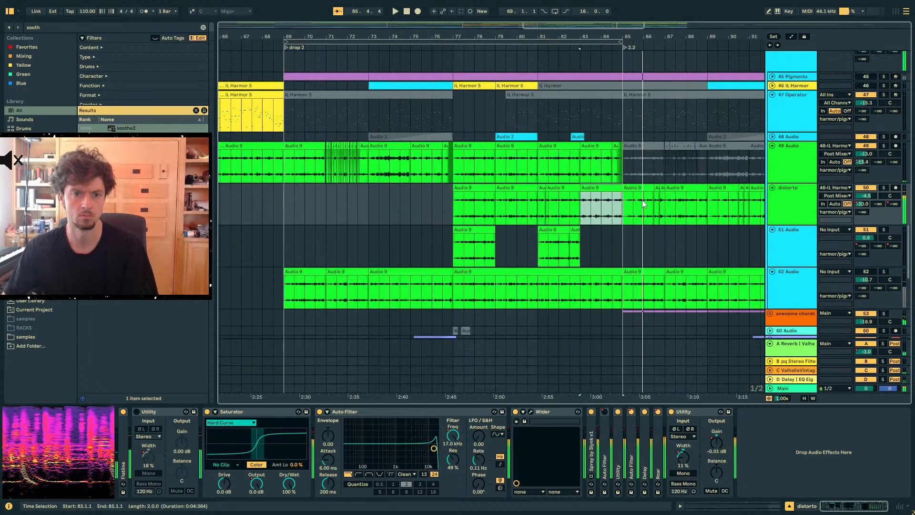
{"action": "key", "text": "a"}
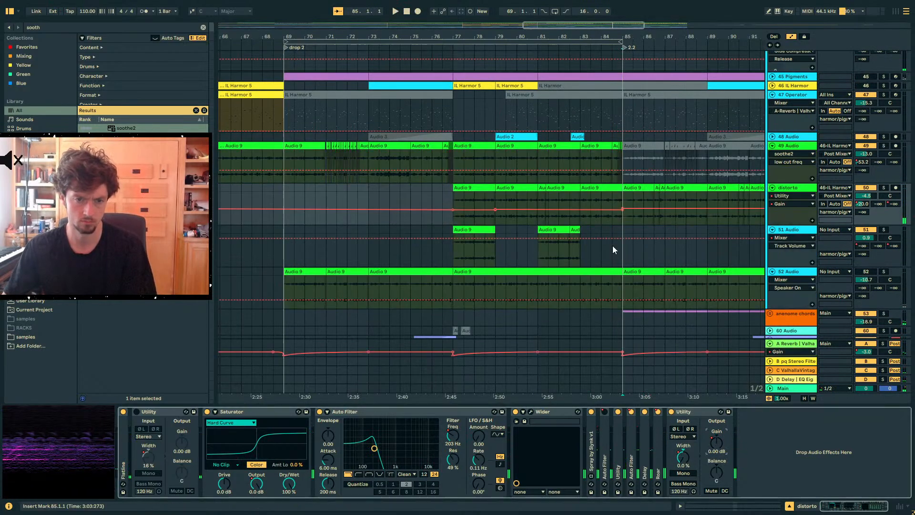
{"action": "left_click", "coordinate": [615, 199]}
{"action": "key", "text": "space"}
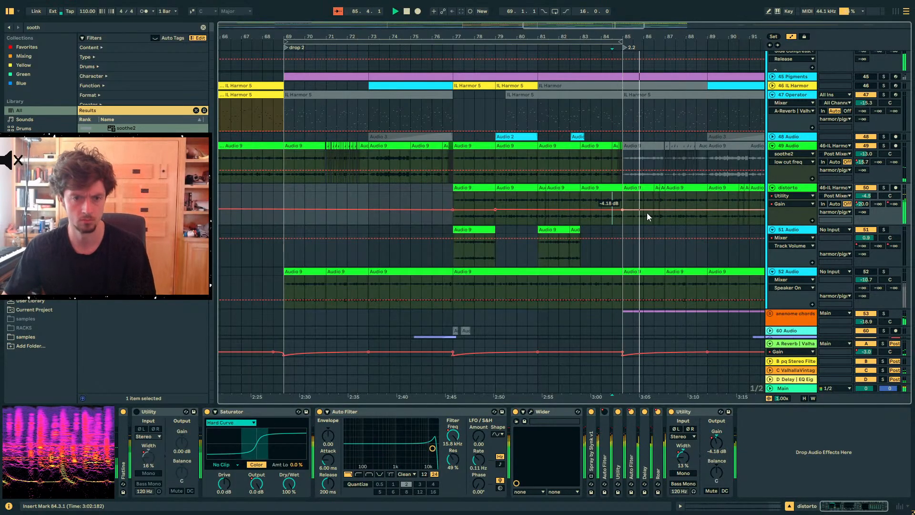
{"action": "key", "text": "a"}
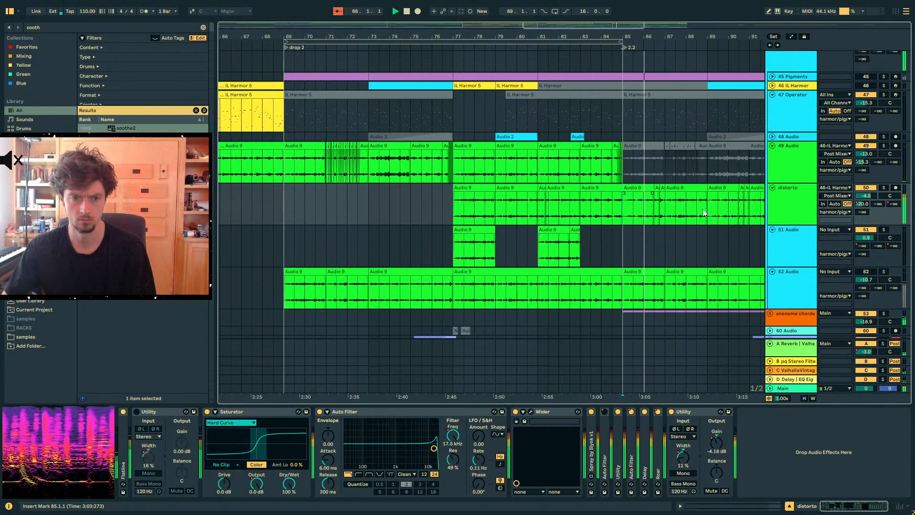
Solo distorto, deactivate its Delay and unfold Roar in its device chain
{"action": "left_click", "coordinate": [884, 188]}
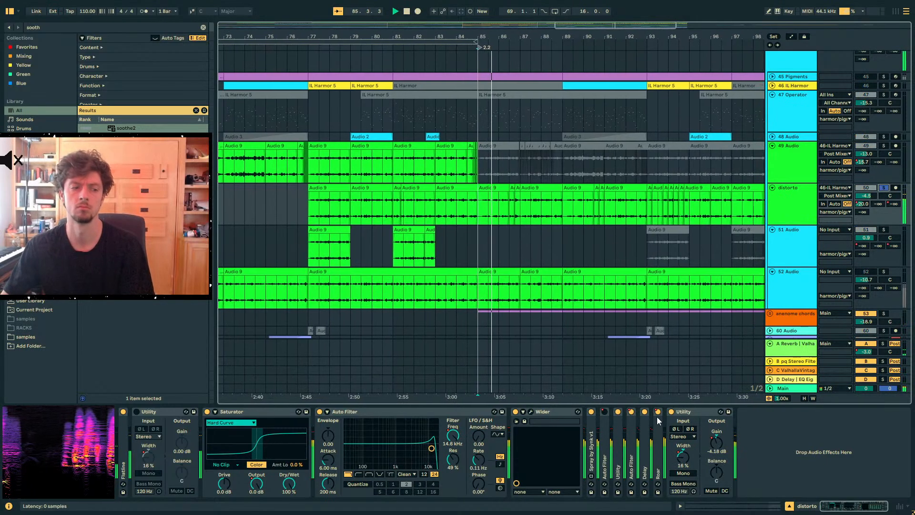
{"action": "double_click", "coordinate": [646, 417]}
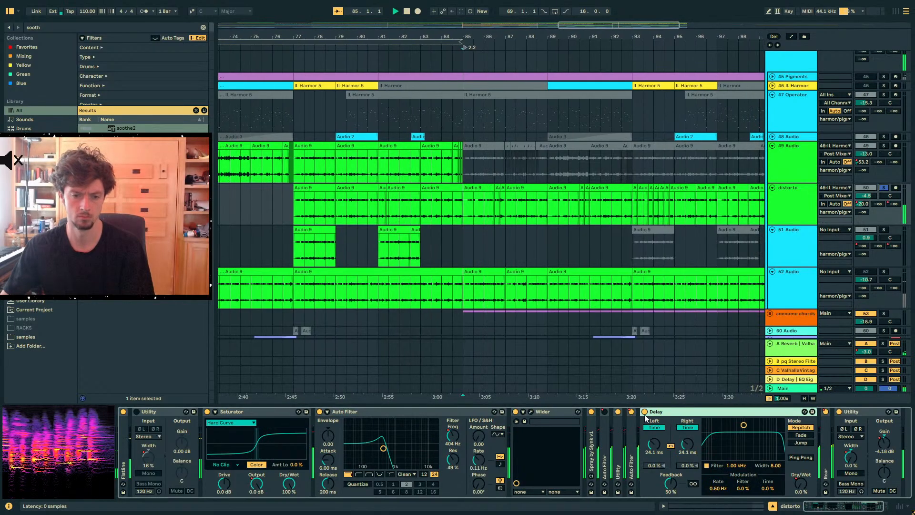
{"action": "left_click", "coordinate": [645, 411]}
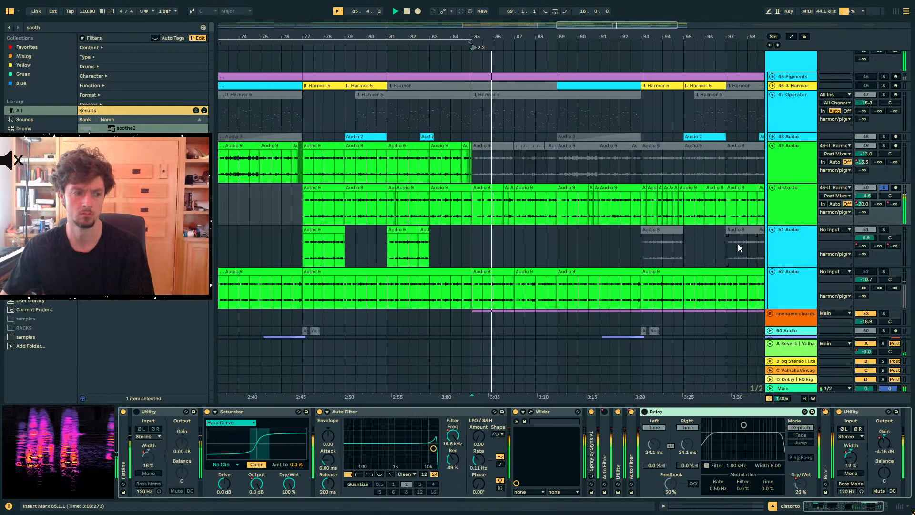
{"action": "double_click", "coordinate": [659, 414]}
{"action": "double_click", "coordinate": [659, 432]}
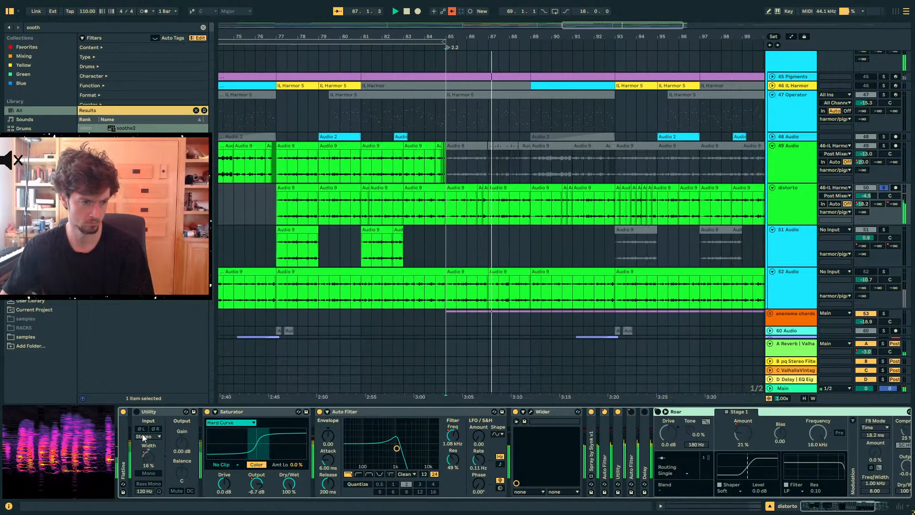
Show distorto's automation, compare the first Auto Filter's on and off states from bar 85, and re-enable the overridden automation
{"action": "double_click", "coordinate": [604, 444]}
{"action": "key", "text": "space"}
{"action": "key", "text": "a"}
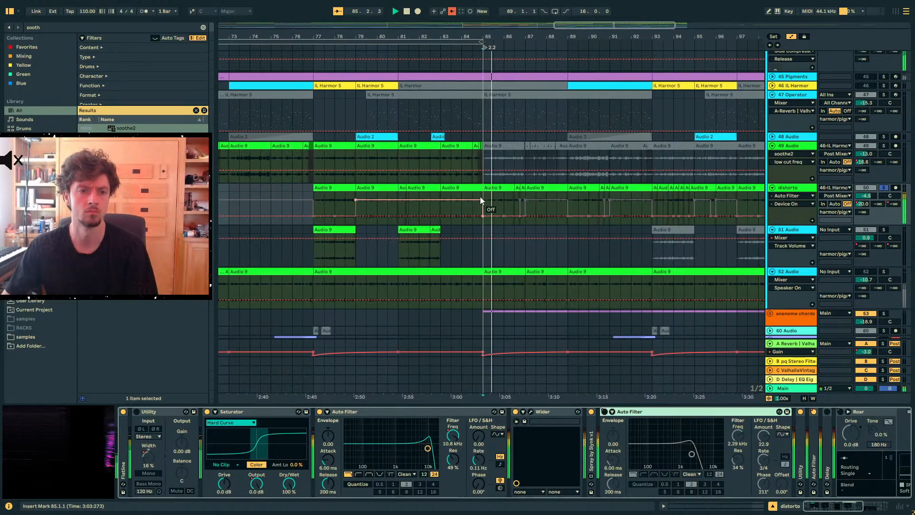
{"action": "left_click", "coordinate": [452, 11]}
{"action": "double_click", "coordinate": [632, 413]}
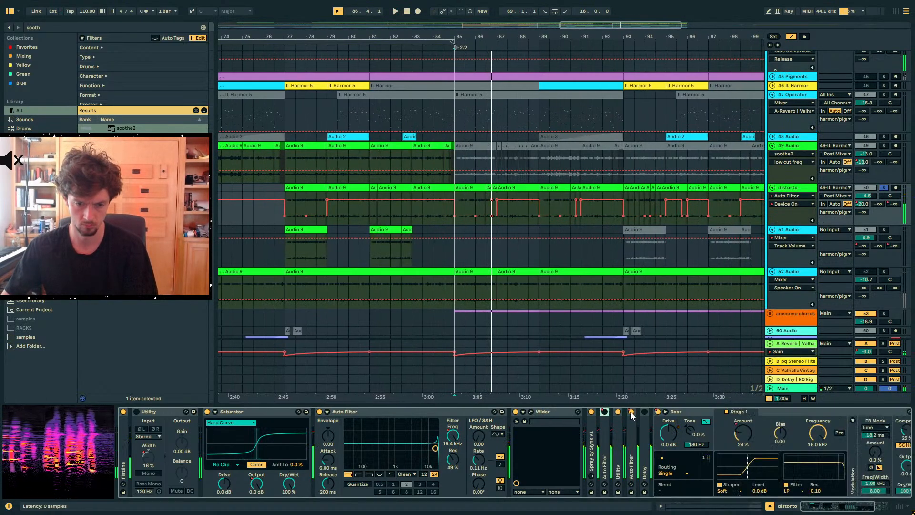
Unfold distorto's second Auto Filter, audition bar 85 with the filter toggled, and unsolo the track
{"action": "key", "text": "space"}
{"action": "double_click", "coordinate": [631, 436]}
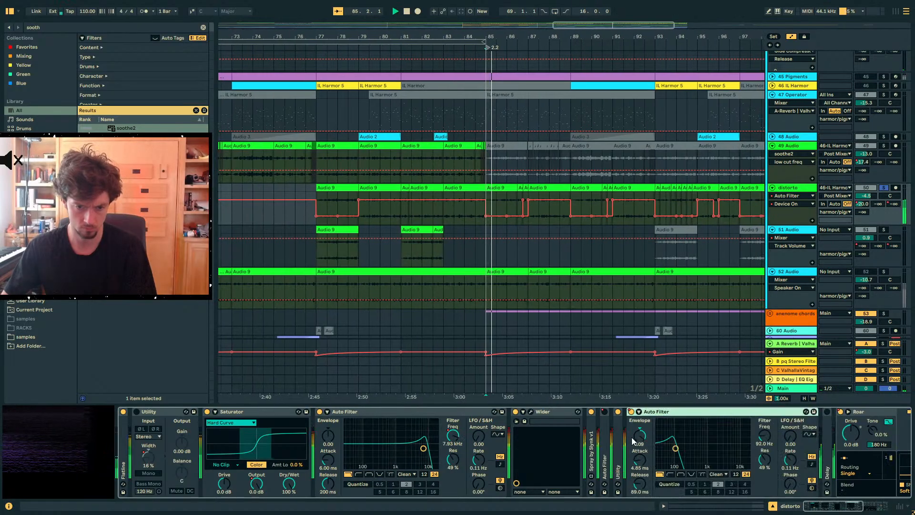
{"action": "left_click", "coordinate": [632, 412]}
{"action": "key", "text": "space"}
{"action": "key", "text": "space"}
{"action": "left_click", "coordinate": [491, 210]}
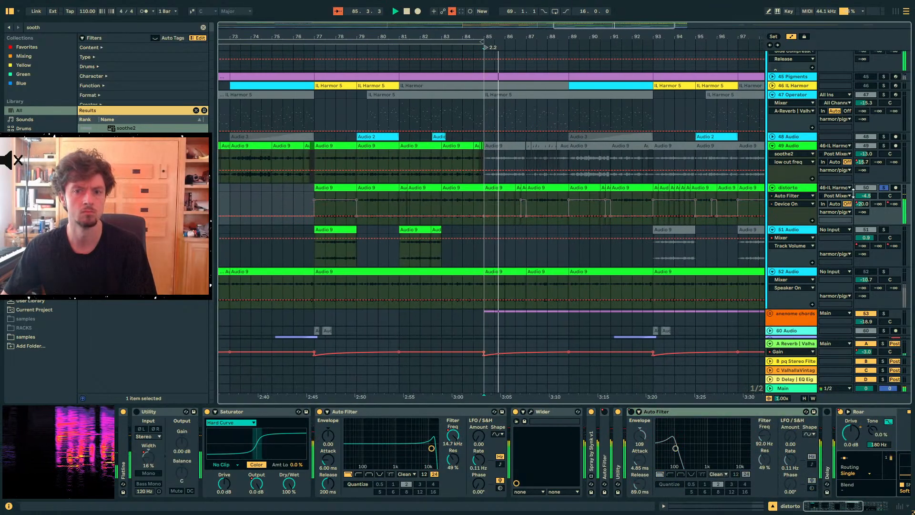
{"action": "left_click", "coordinate": [857, 422]}
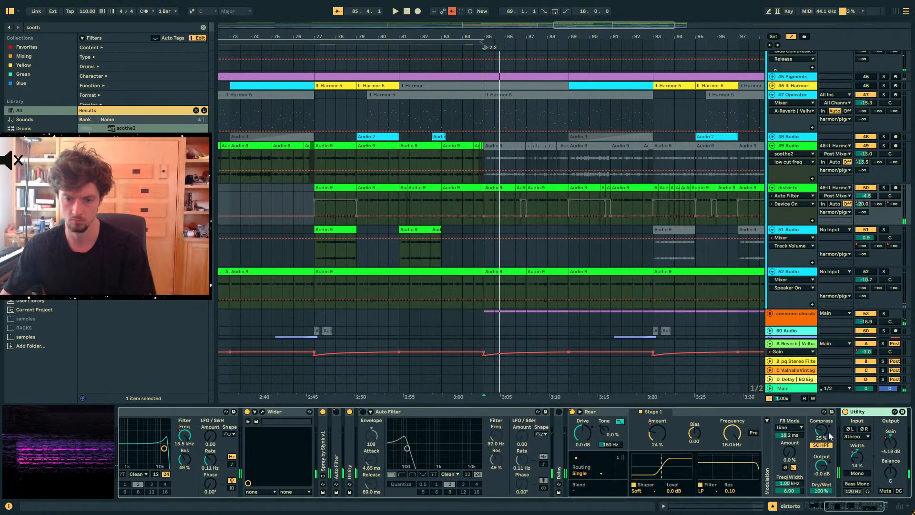
Try Roar's Shaper amount at 0.0% on distorto from bar 85, and re-enable the overridden automation
{"action": "double_click", "coordinate": [655, 438]}
{"action": "key", "text": "space"}
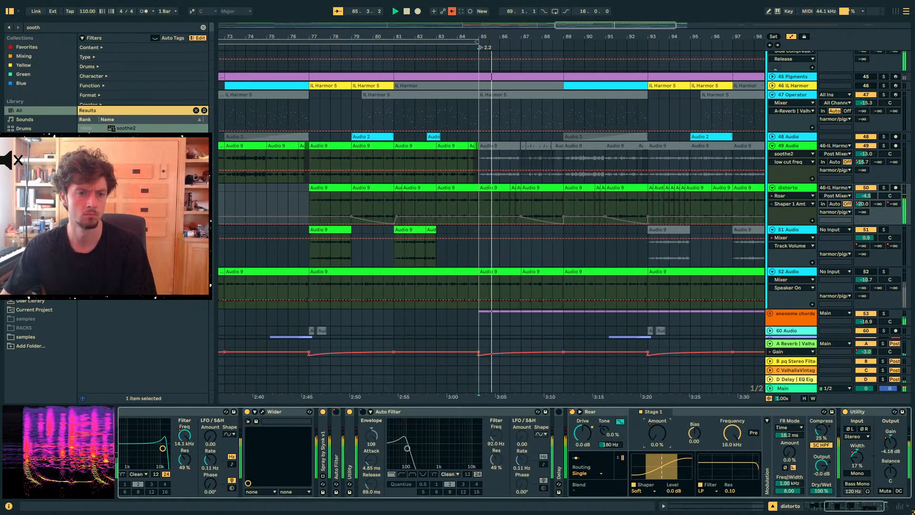
{"action": "left_click", "coordinate": [451, 12]}
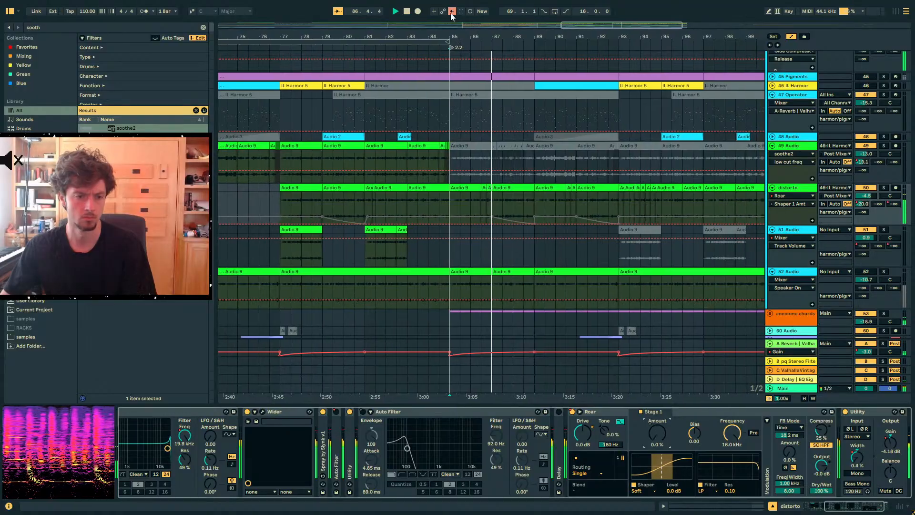
{"action": "key", "text": "space"}
Draw Device On automation for distorto's second Auto Filter so that it stays on from bar 85 to 87
{"action": "left_click", "coordinate": [362, 412]}
{"action": "key", "text": "a"}
{"action": "key", "text": "a"}
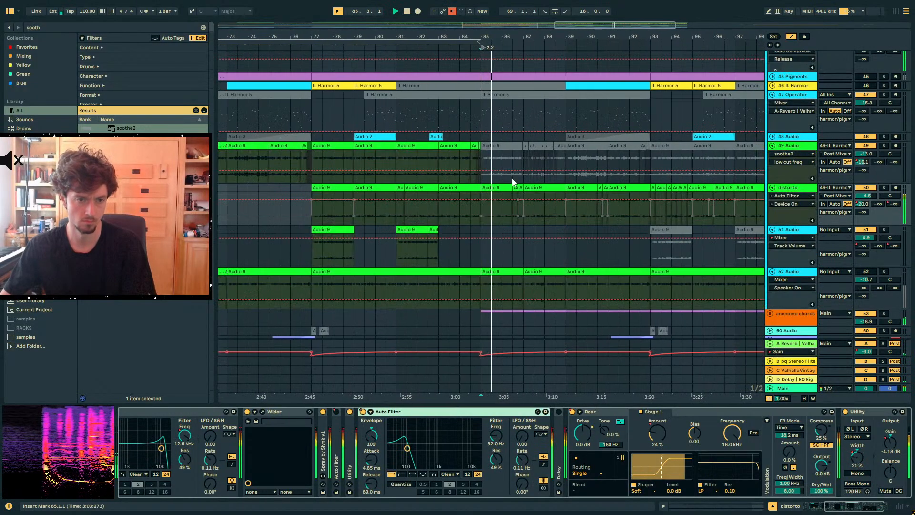
{"action": "key", "text": "b"}
{"action": "left_click", "coordinate": [484, 197]}
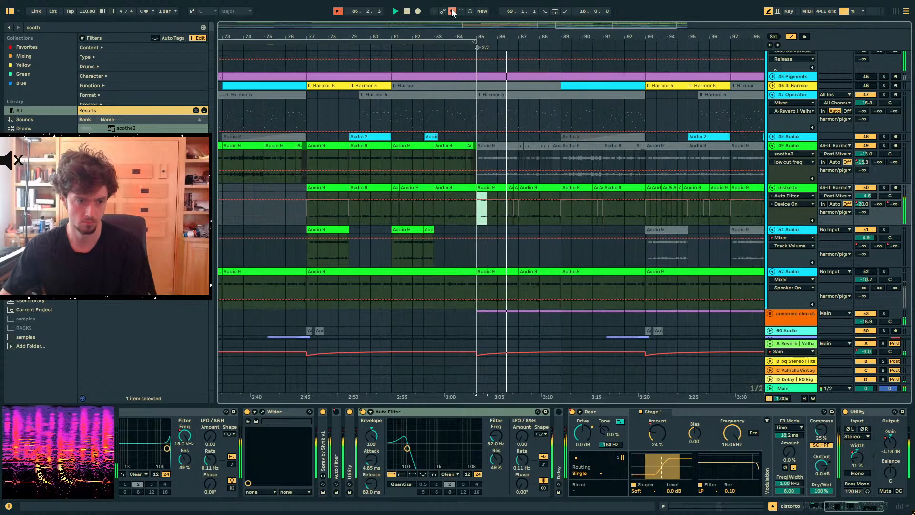
{"action": "key", "text": "space"}
{"action": "key", "text": "space"}
{"action": "left_click", "coordinate": [521, 200]}
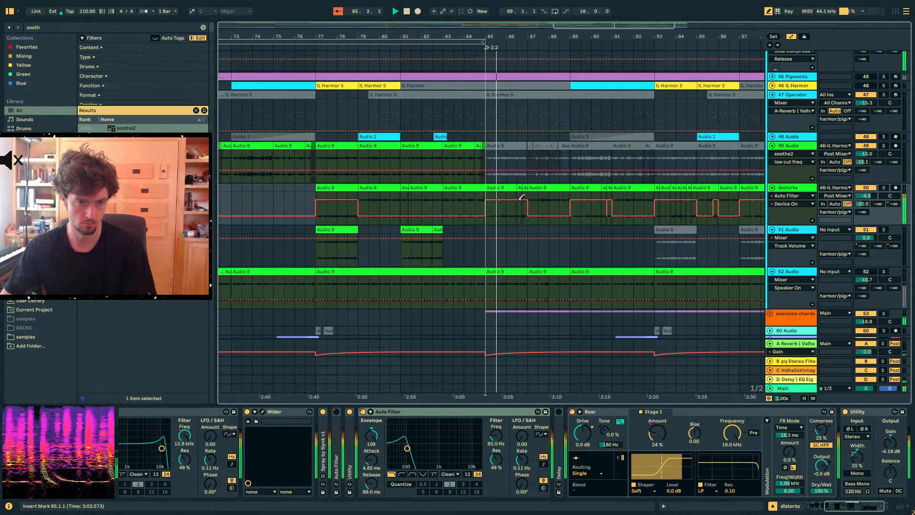
Set the second Auto Filter's frequency on distorto to 63.6 Hz and fold the Roar device
{"action": "key", "text": "a"}
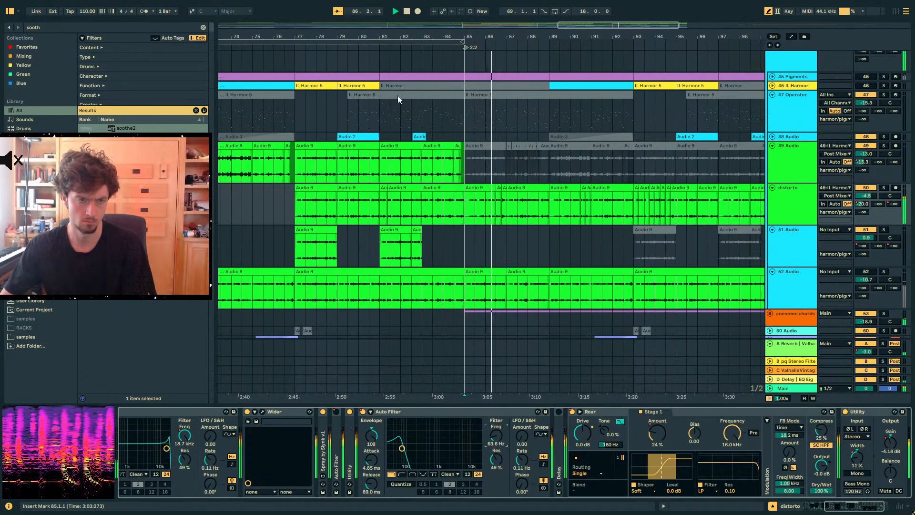
{"action": "key", "text": "a"}
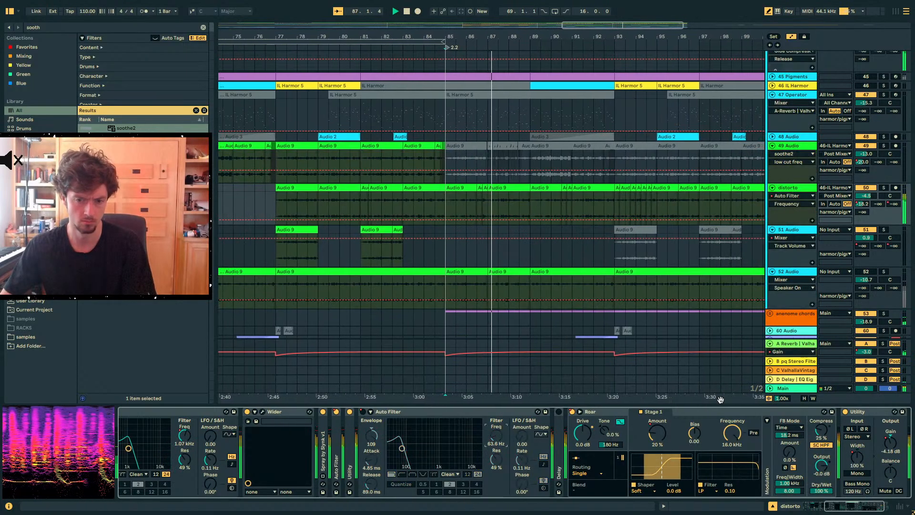
{"action": "double_click", "coordinate": [615, 412]}
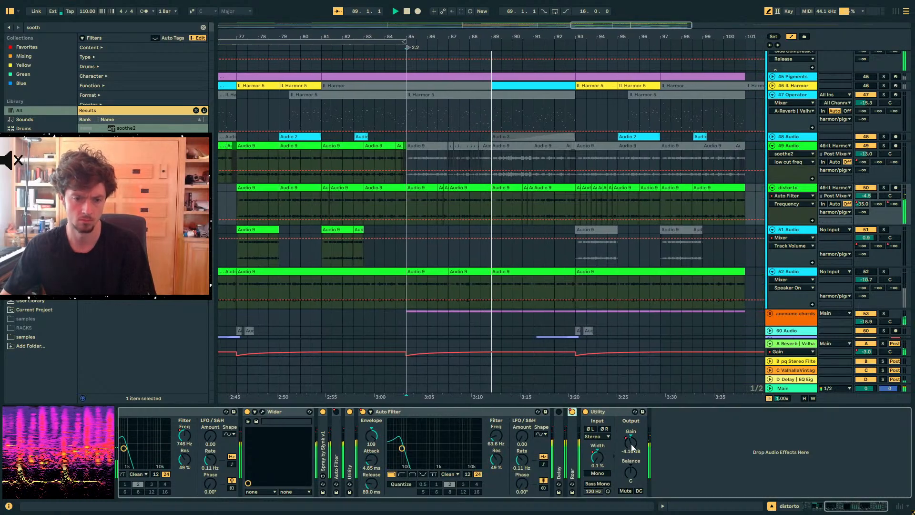
Try drawing a higher Stereo Width for distorto's final Utility at bar 89, and leave draw mode
{"action": "left_click", "coordinate": [600, 456]}
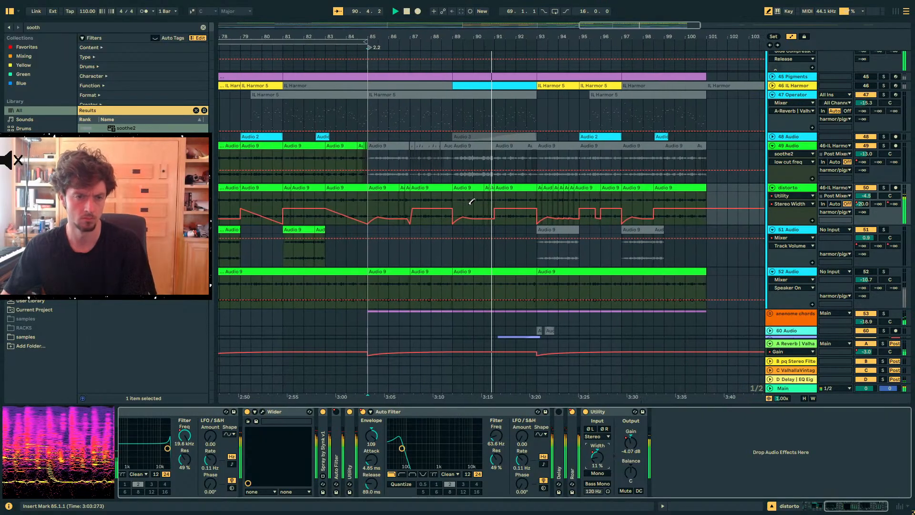
{"action": "left_click", "coordinate": [442, 196]}
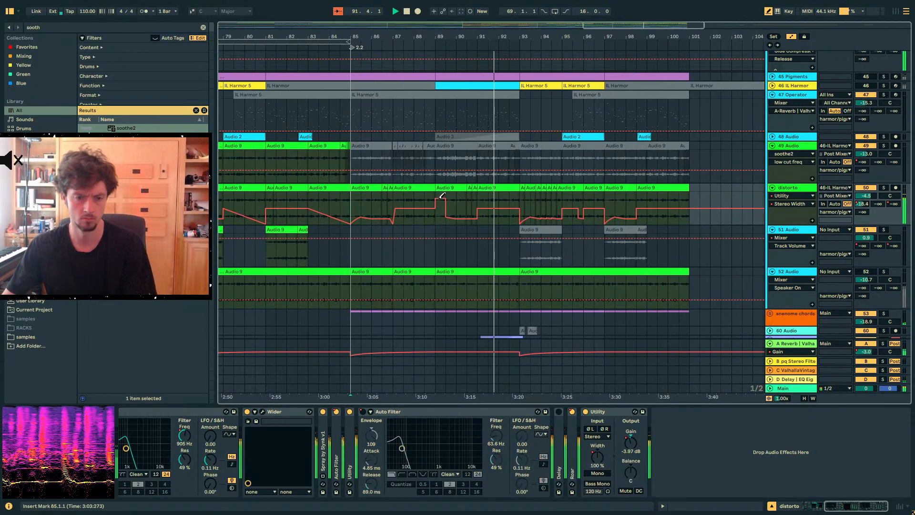
{"action": "key", "text": "b"}
{"action": "key", "text": "a"}
Try Spray by Slynk directly before the final Utility in distorto's device chain, and undo the move
{"action": "scroll", "coordinate": [276, 414], "scroll_direction": "left", "scroll_amount": 4}
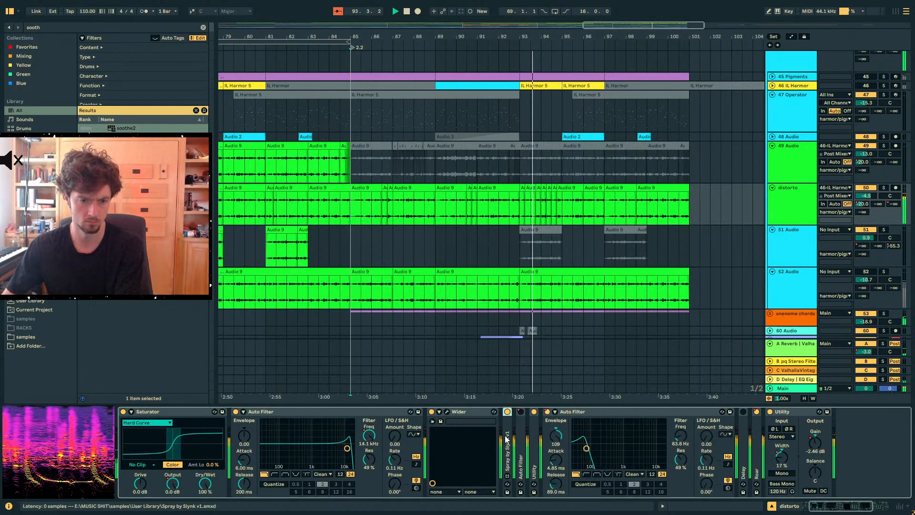
{"action": "double_click", "coordinate": [508, 451]}
{"action": "mouse_move", "coordinate": [529, 414]}
{"action": "left_mouse_down"}
{"action": "mouse_move", "coordinate": [840, 441]}
{"action": "mouse_move", "coordinate": [808, 439]}
{"action": "left_mouse_up"}
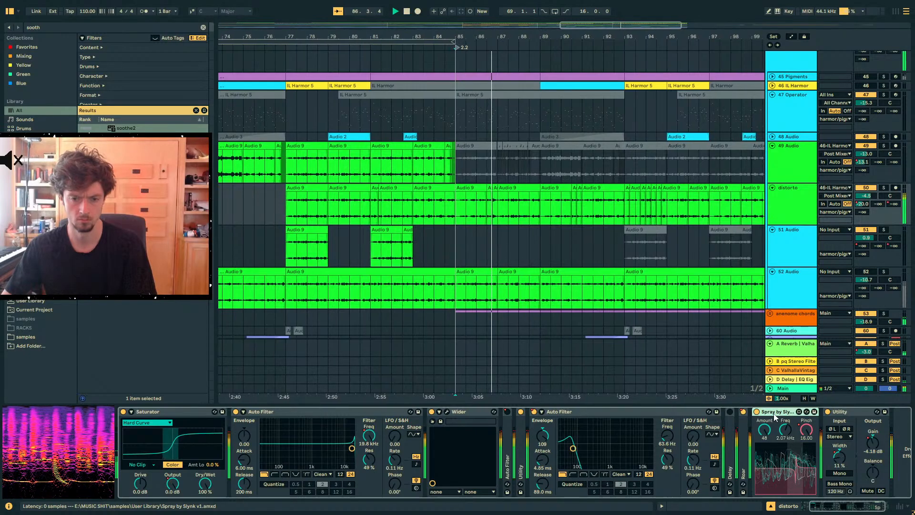
{"action": "key", "text": "ctrl+z"}
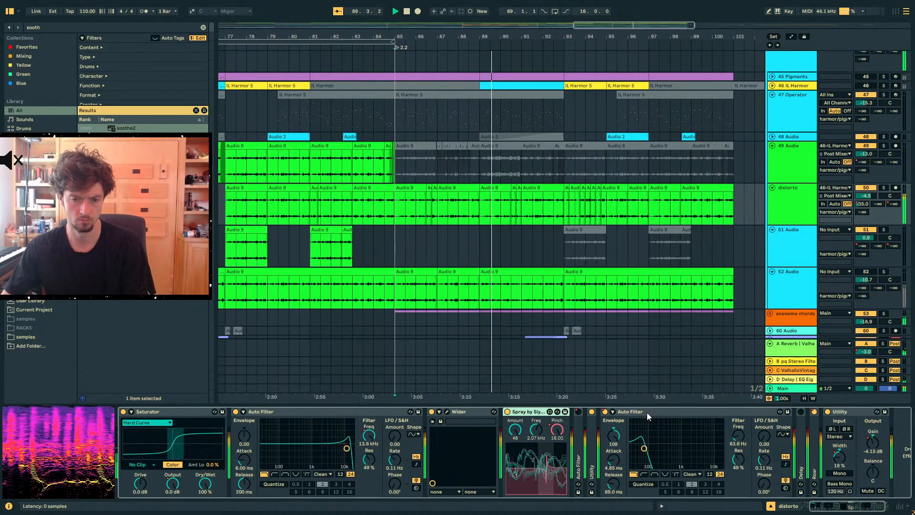
Check distorto's solo against the full mix during playback and inspect the harmor/pigments patch group's device chain
{"action": "left_click", "coordinate": [797, 203]}
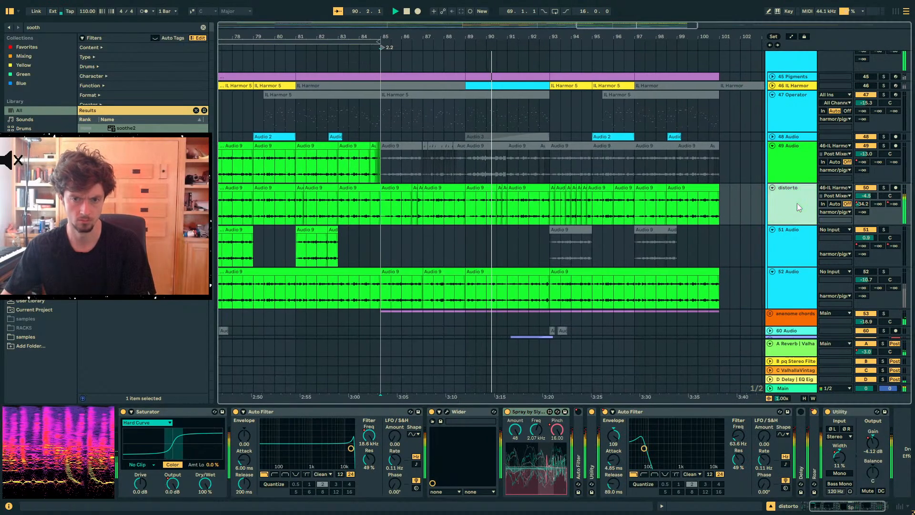
{"action": "left_click", "coordinate": [883, 188]}
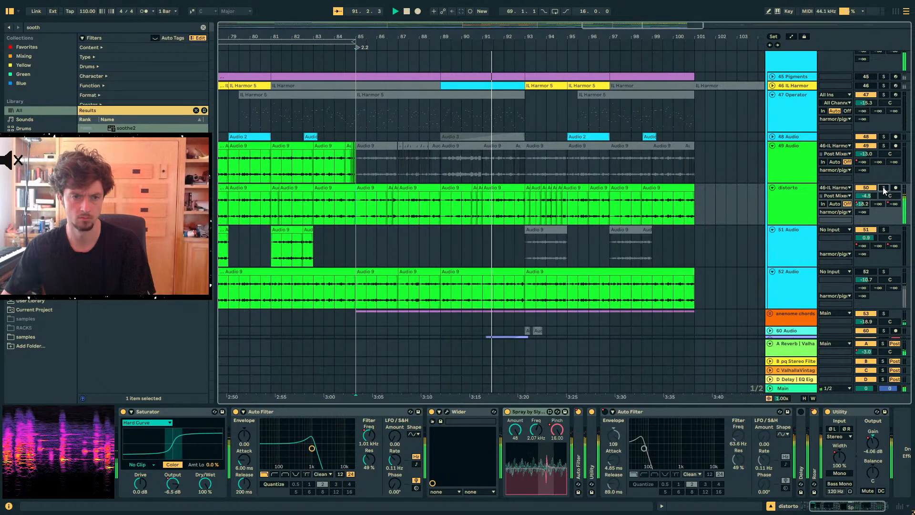
{"action": "left_click", "coordinate": [789, 202]}
{"action": "scroll", "coordinate": [791, 190], "scroll_direction": "up", "scroll_amount": 3}
{"action": "left_click", "coordinate": [799, 104]}
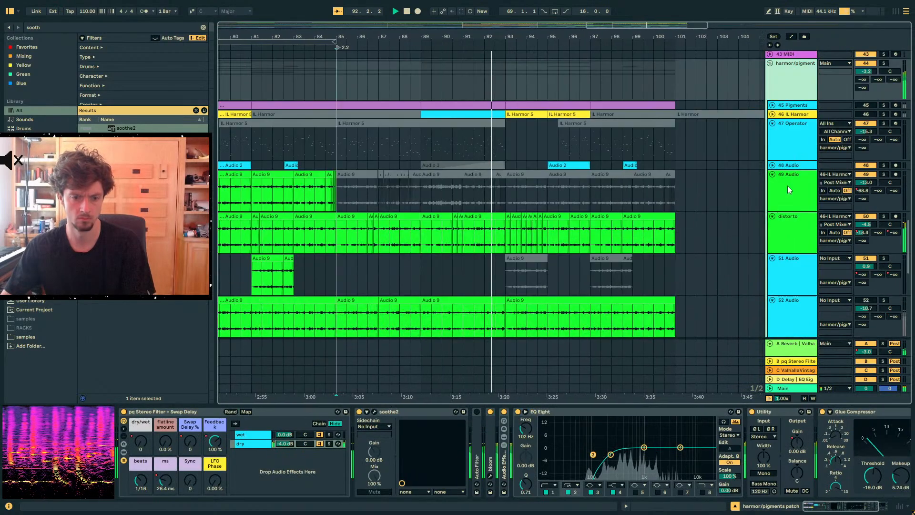
{"action": "scroll", "coordinate": [788, 185], "scroll_direction": "down", "scroll_amount": 3}
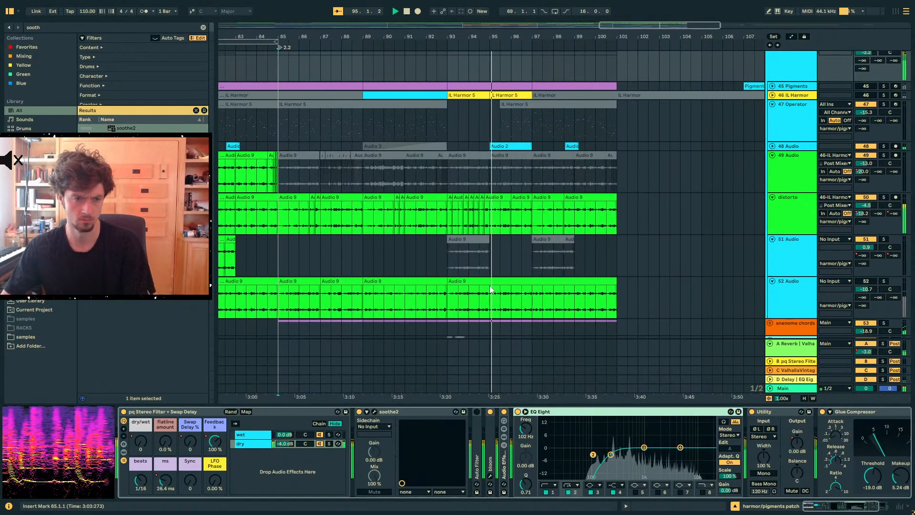
Add another Utility at the end of distorto's device chain and set its width to 79%
{"action": "left_click", "coordinate": [428, 217]}
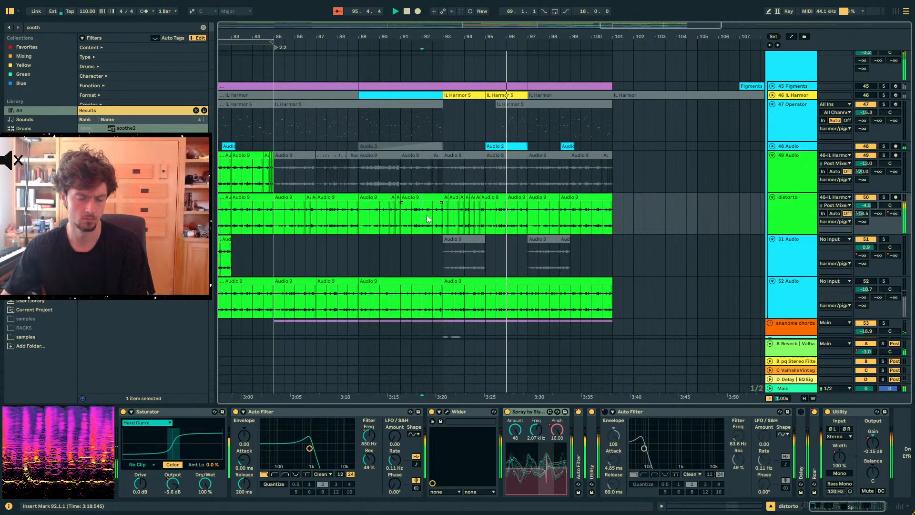
{"action": "left_click", "coordinate": [791, 220]}
{"action": "key", "text": "a"}
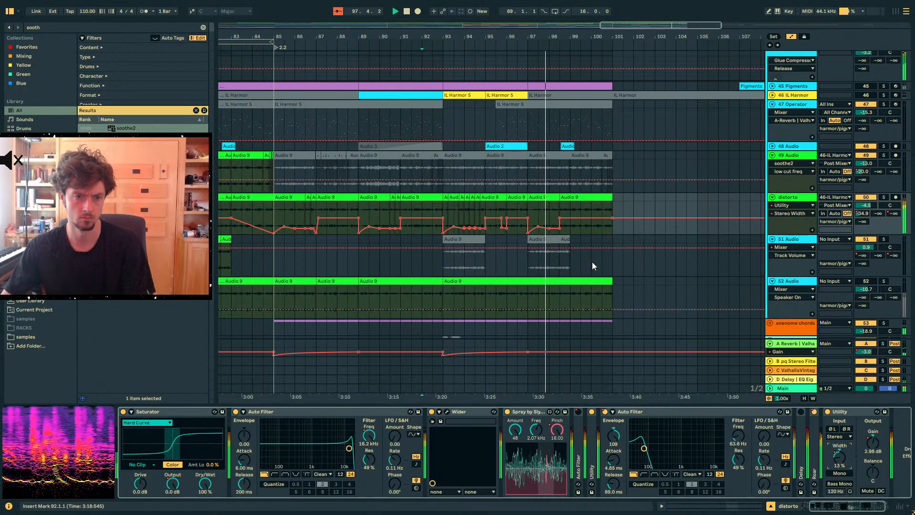
{"action": "key", "text": "a"}
{"action": "key", "text": "ctrl+f"}
{"action": "type", "text": "uti"}
{"action": "left_click_drag", "start_coordinate": [297, 224], "coordinate": [296, 224]}
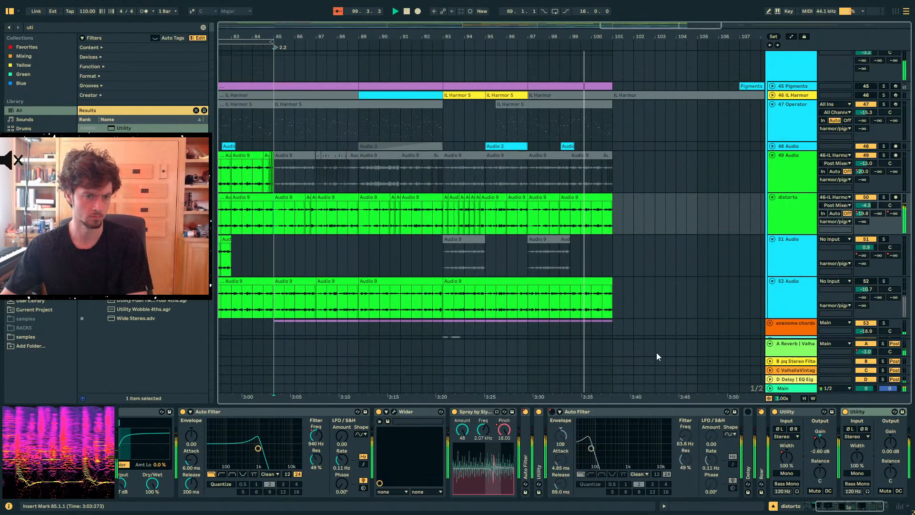
{"action": "left_click_drag", "start_coordinate": [850, 462], "coordinate": [851, 473]}
Add the bloom plug-in to the end of the harmor/pigments patch group's chain and play from bar 85
{"action": "scroll", "coordinate": [741, 225], "scroll_direction": "up", "scroll_amount": 2}
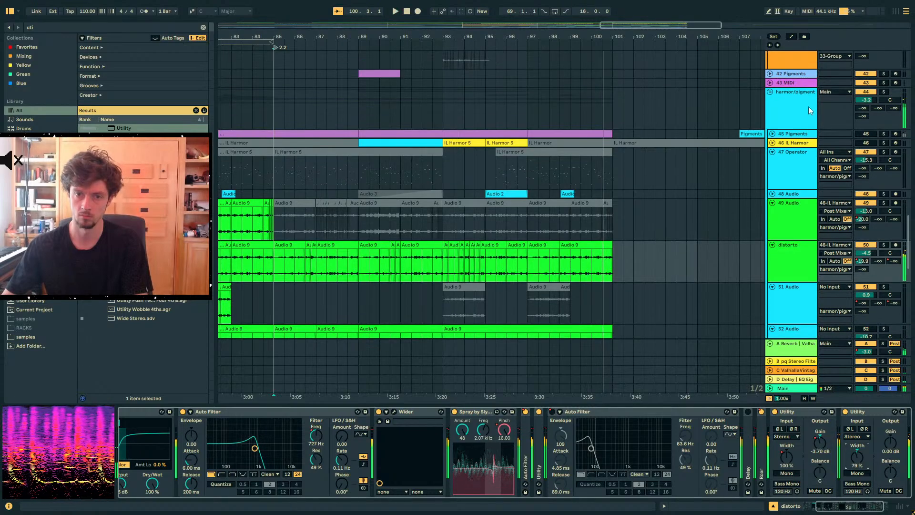
{"action": "key", "text": "space"}
{"action": "left_click", "coordinate": [810, 109]}
{"action": "key", "text": "ctrl+f"}
{"action": "type", "text": "bloom"}
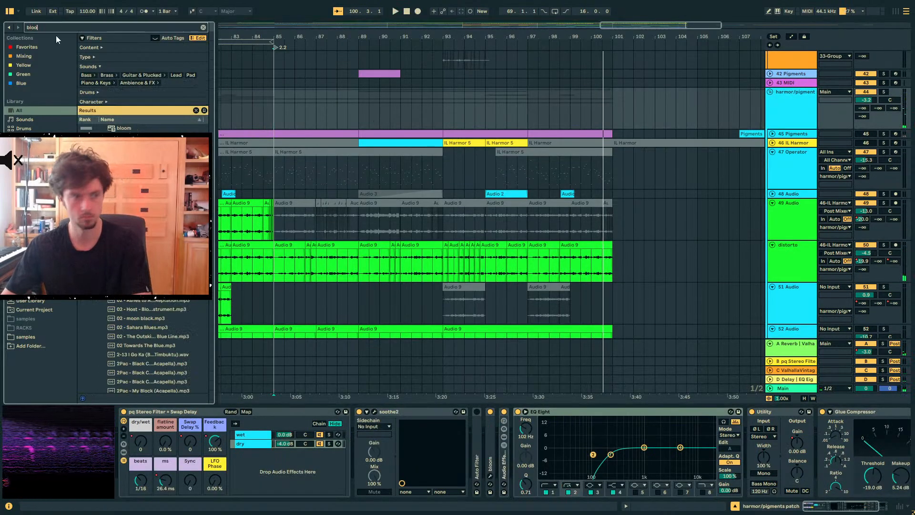
{"action": "double_click", "coordinate": [125, 128]}
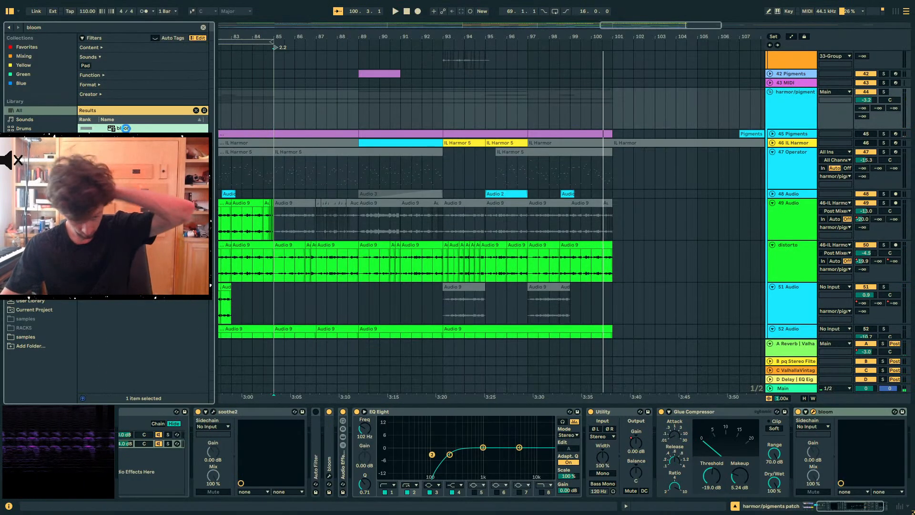
{"action": "key", "text": "space"}
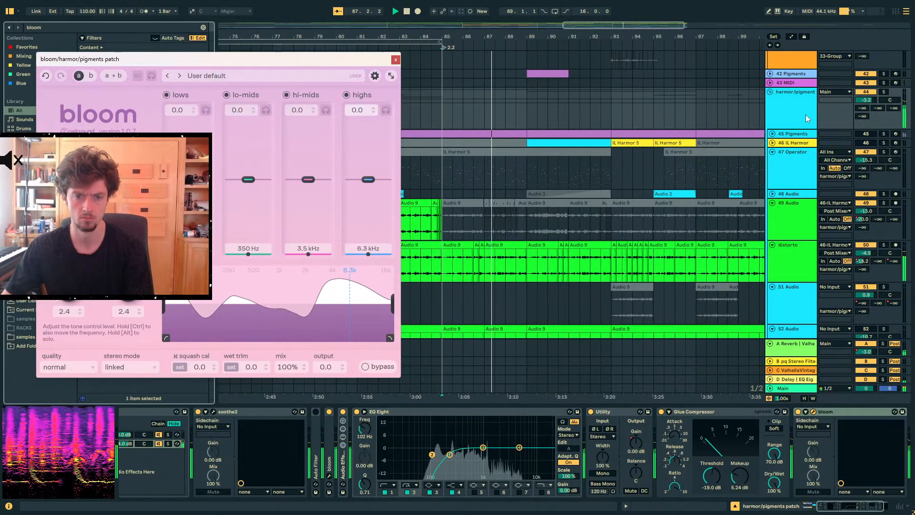
Set the harmor/pigments patch group volume to -3.0 dB and raise the distorto track's Utility Gain automation from bar 85
{"action": "left_click_drag", "start_coordinate": [866, 100], "coordinate": [866, 99]}
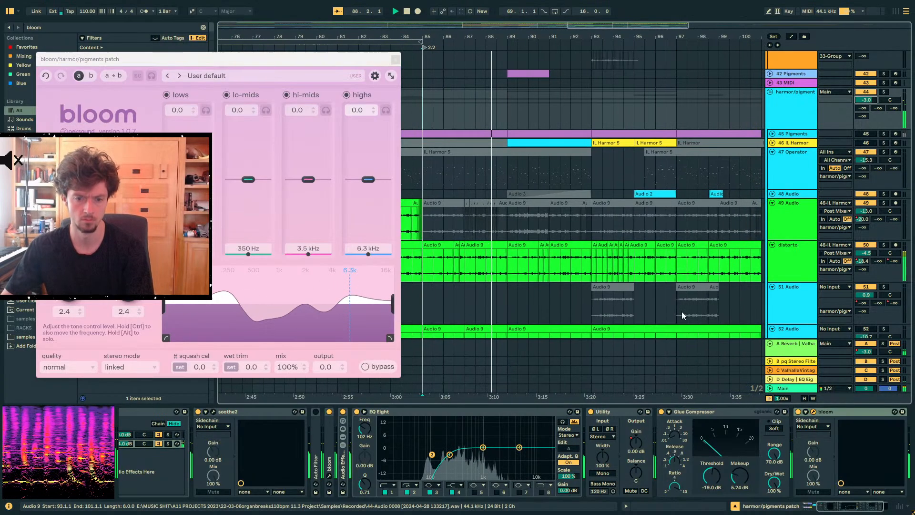
{"action": "left_click", "coordinate": [418, 273]}
{"action": "key", "text": "a"}
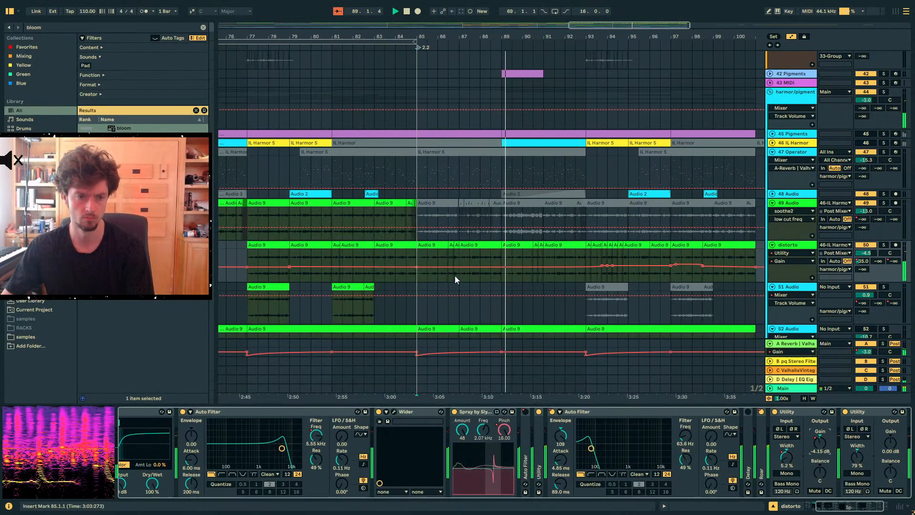
{"action": "left_click_drag", "start_coordinate": [441, 262], "coordinate": [441, 253]}
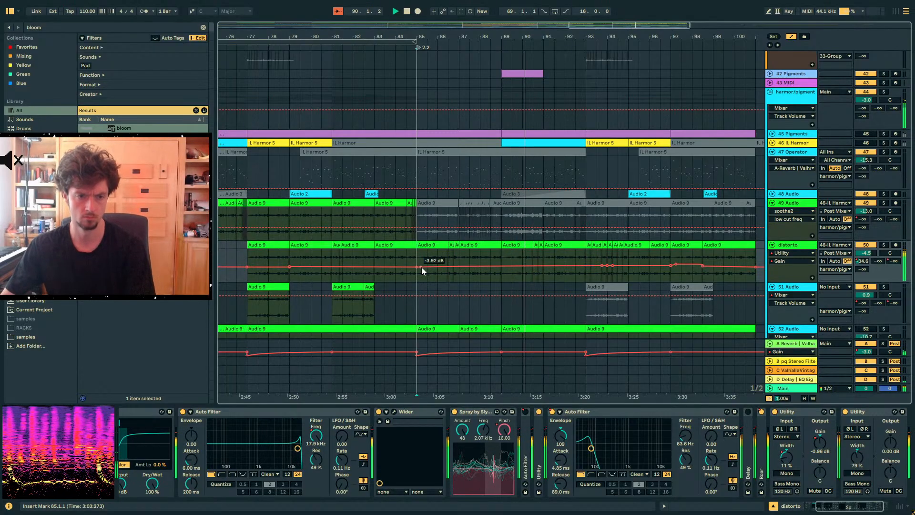
{"action": "key", "text": "a"}
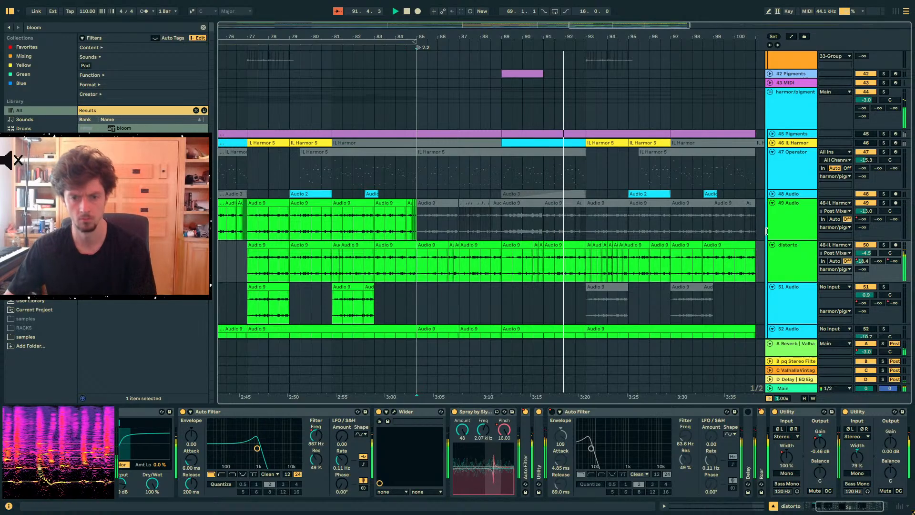
Review the device chains of the harmor/pigments patch group and the distorto track during playback
{"action": "scroll", "coordinate": [782, 219], "scroll_direction": "up", "scroll_amount": 7}
{"action": "scroll", "coordinate": [792, 212], "scroll_direction": "down", "scroll_amount": 3}
{"action": "left_click", "coordinate": [804, 208]}
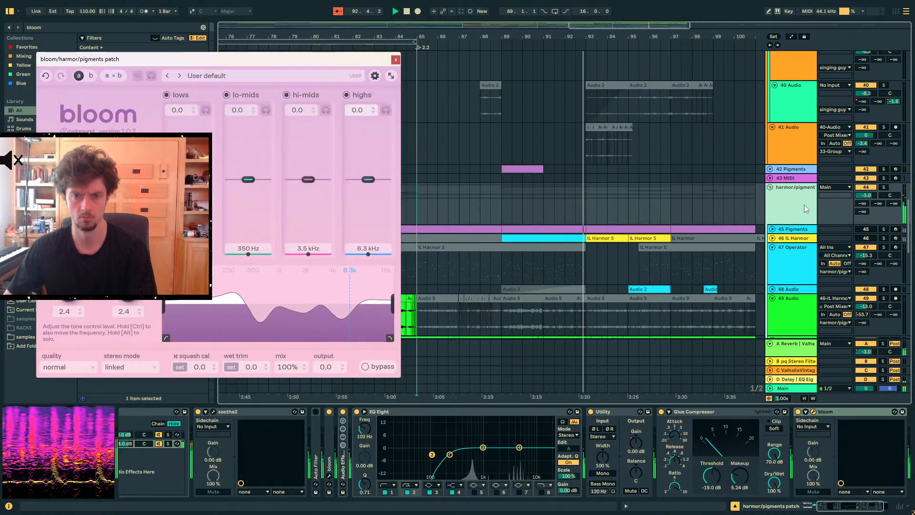
{"action": "scroll", "coordinate": [787, 224], "scroll_direction": "down", "scroll_amount": 3}
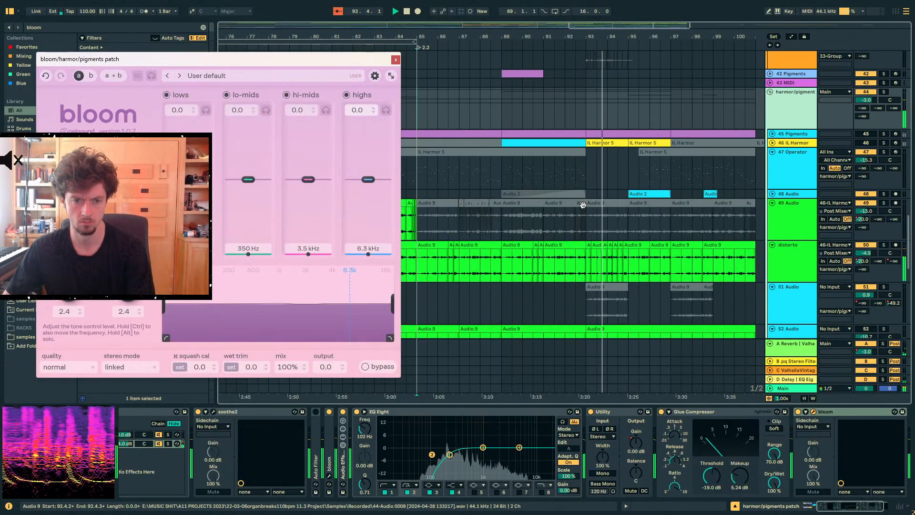
{"action": "left_click", "coordinate": [790, 248]}
{"action": "scroll", "coordinate": [814, 242], "scroll_direction": "up", "scroll_amount": 2}
{"action": "scroll", "coordinate": [813, 242], "scroll_direction": "up", "scroll_amount": 4}
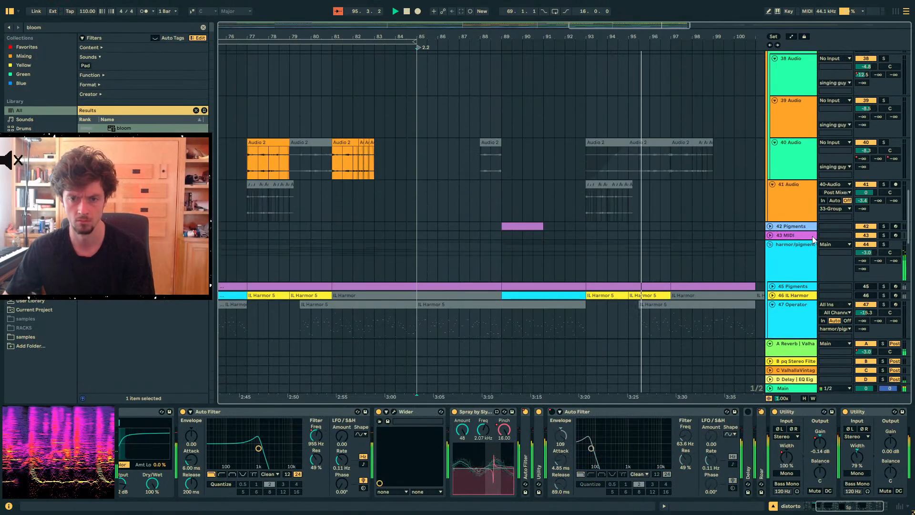
Audition the section from bar 85 with the anenome chords group muted
{"action": "left_click", "coordinate": [773, 245]}
{"action": "scroll", "coordinate": [778, 223], "scroll_direction": "down", "scroll_amount": 2}
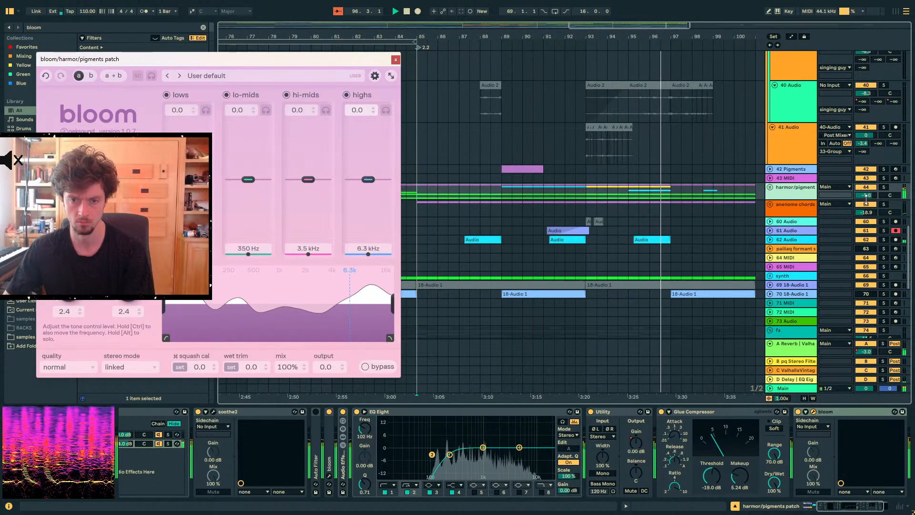
{"action": "left_click", "coordinate": [867, 204]}
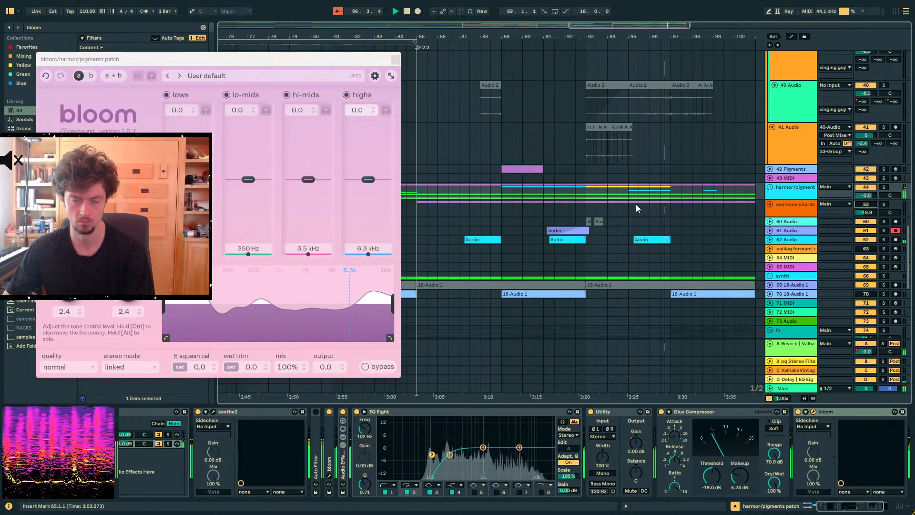
{"action": "left_click", "coordinate": [414, 211]}
{"action": "key", "text": "space"}
{"action": "key", "text": "space"}
{"action": "left_click", "coordinate": [779, 193]}
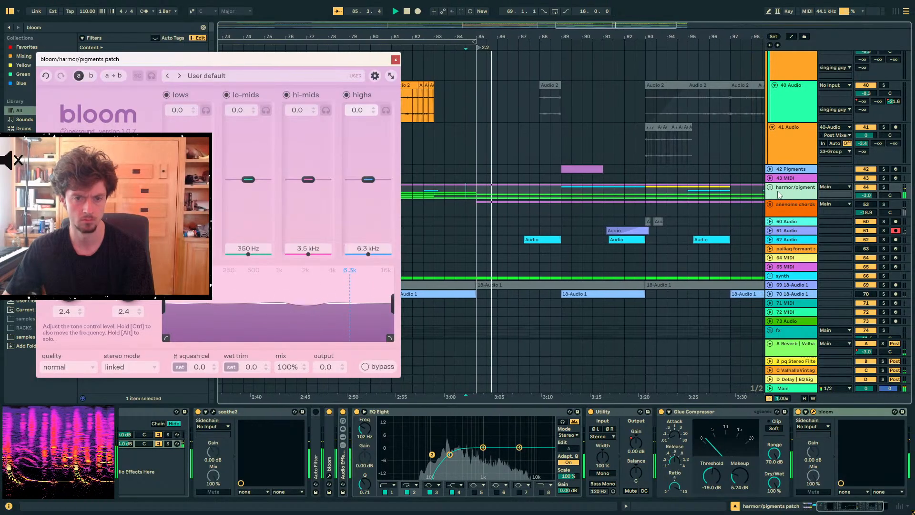
{"action": "left_click", "coordinate": [770, 187]}
{"action": "scroll", "coordinate": [481, 197], "scroll_direction": "down", "scroll_amount": 3}
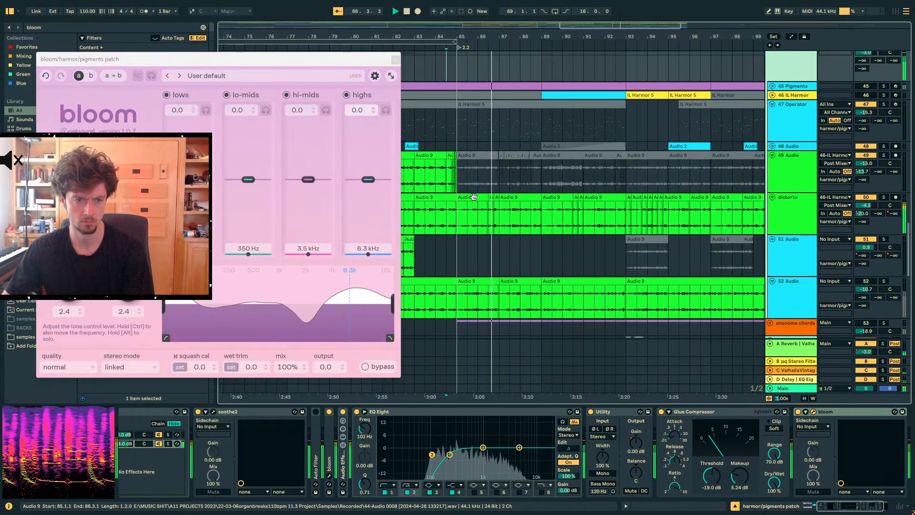
Raise the distorto track's Roar Shaper 1 Amt automation at bar 85, sloping down toward bar 87
{"action": "left_click", "coordinate": [474, 197]}
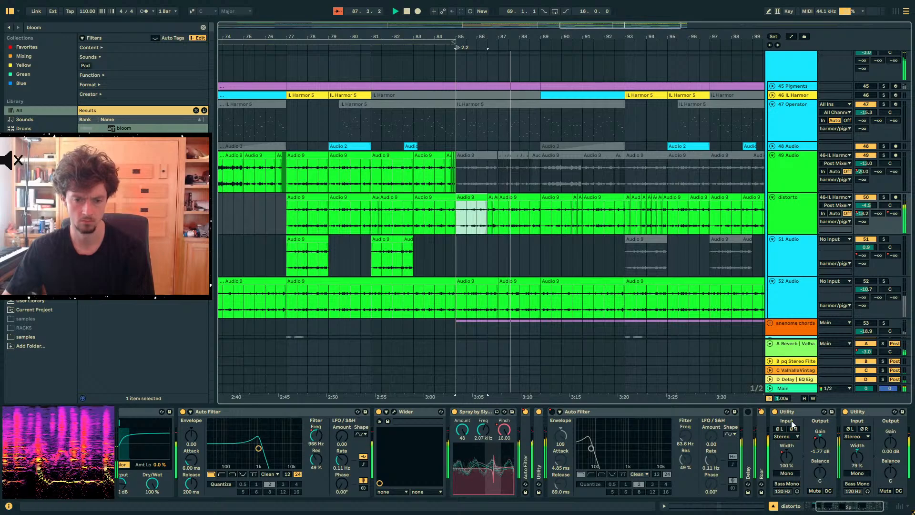
{"action": "left_click", "coordinate": [762, 443]}
{"action": "key", "text": "a"}
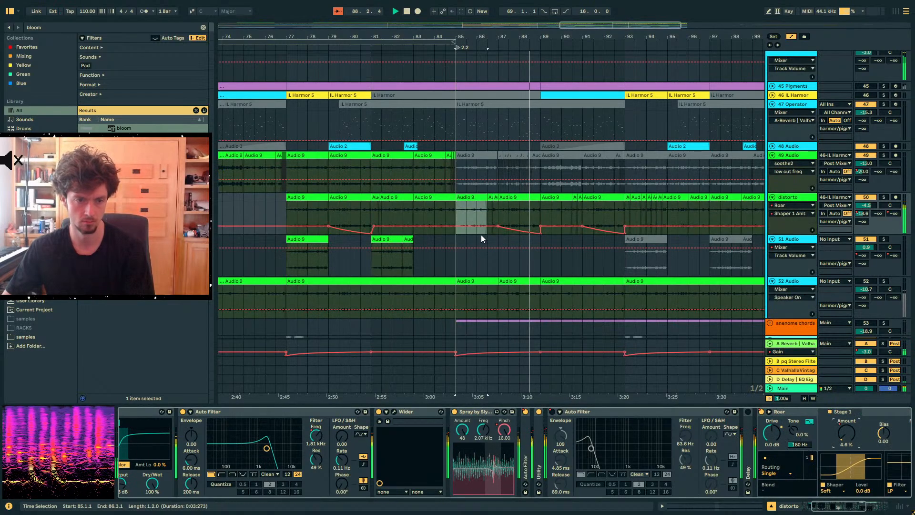
{"action": "left_click_drag", "start_coordinate": [541, 226], "coordinate": [541, 219]}
{"action": "key", "text": "ctrl+z"}
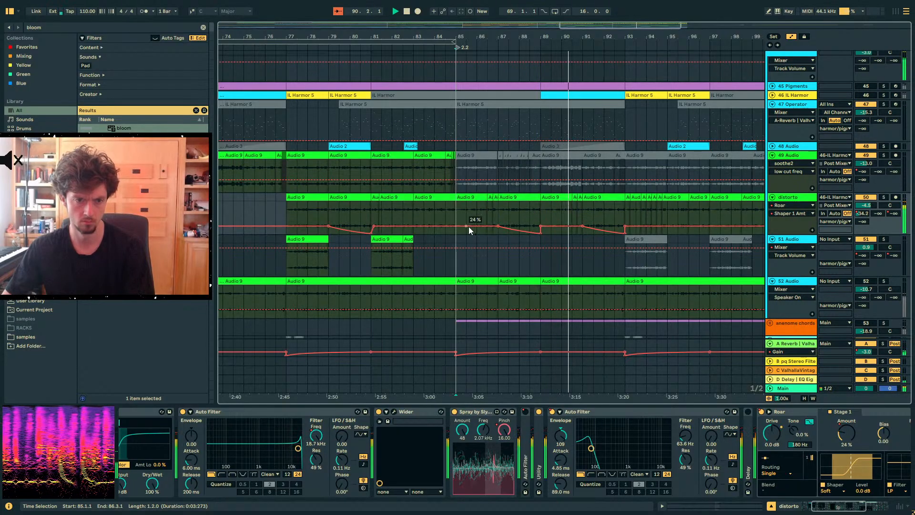
{"action": "left_click_drag", "start_coordinate": [456, 227], "coordinate": [486, 222]}
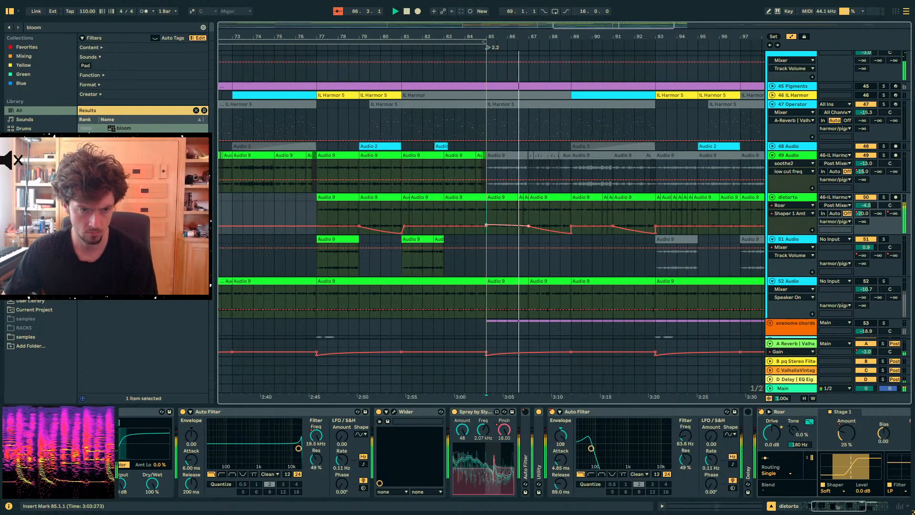
{"action": "key", "text": "a"}
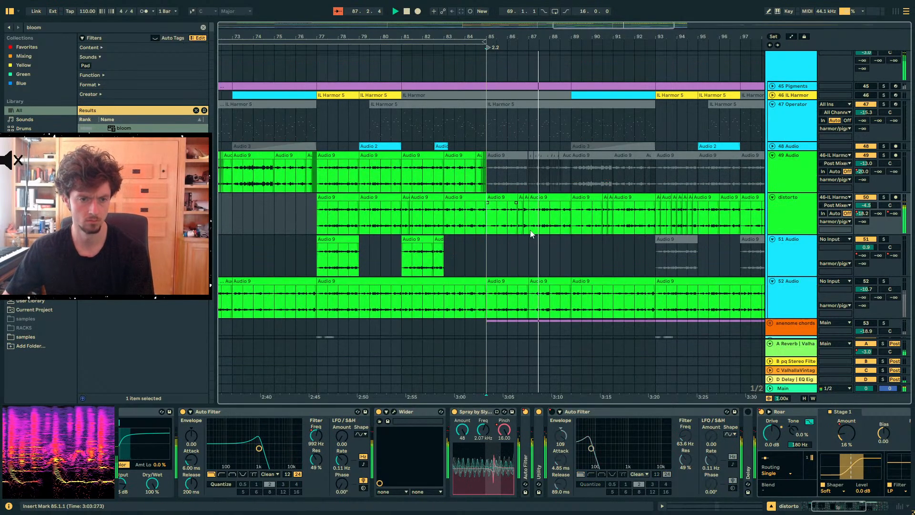
Expand the Delay on the distorto track and set its feedback to 36 % while replaying from bar 85
{"action": "left_click", "coordinate": [791, 409]}
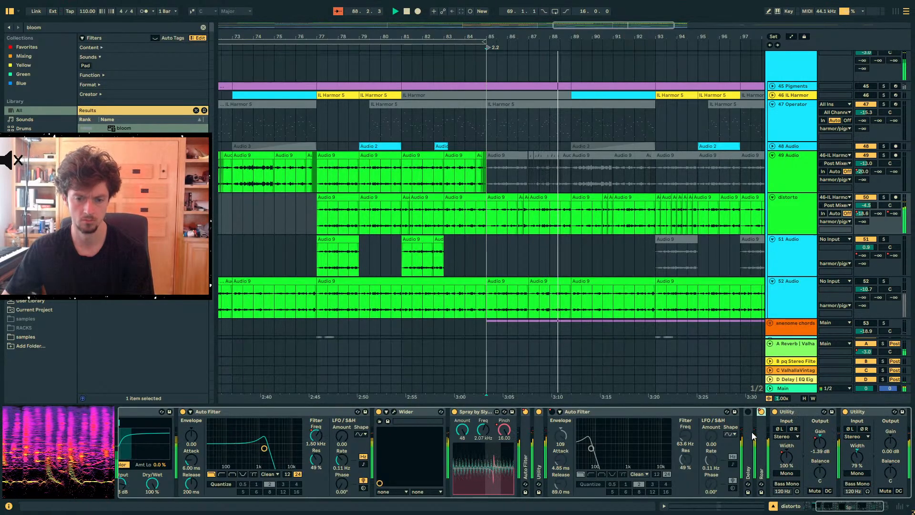
{"action": "double_click", "coordinate": [747, 417]}
{"action": "key", "text": "space"}
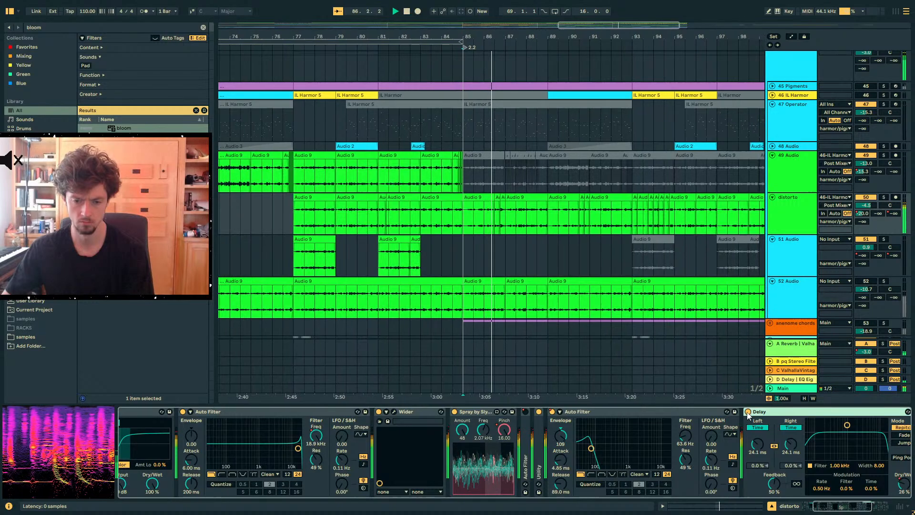
{"action": "mouse_move", "coordinate": [775, 484]}
{"action": "left_mouse_down"}
{"action": "mouse_move", "coordinate": [775, 496]}
{"action": "mouse_move", "coordinate": [775, 479]}
{"action": "left_mouse_up"}
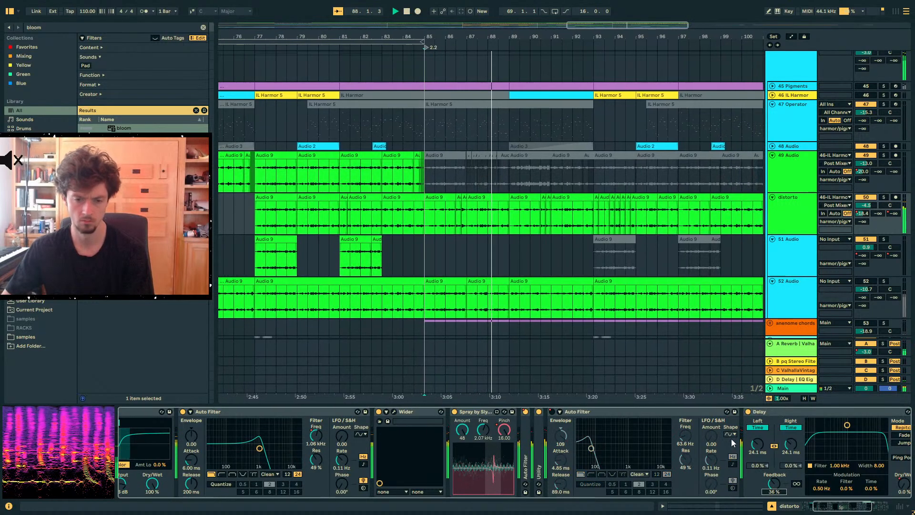
{"action": "left_click", "coordinate": [833, 215]}
Check the Main track's spectrum and its loudness in Youlean Loudness Meter 2, and restore the arrangement's height
{"action": "left_click", "coordinate": [784, 387]}
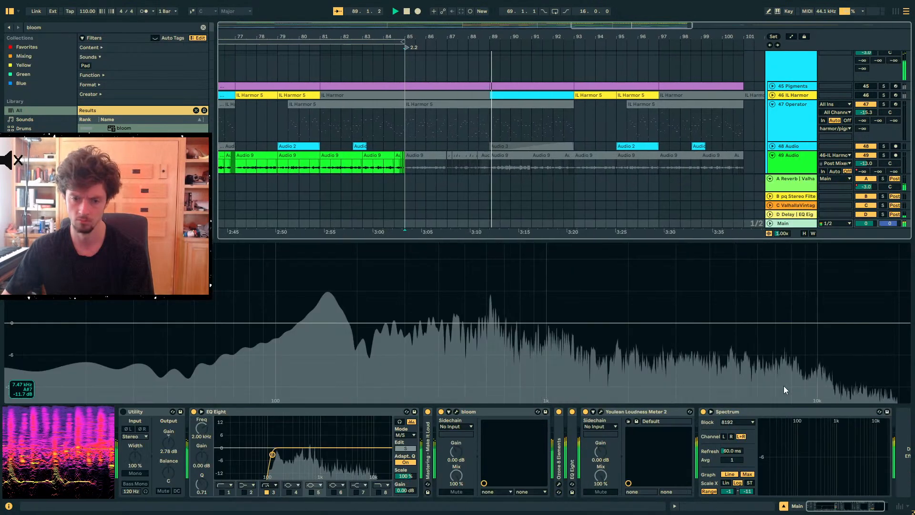
{"action": "left_click", "coordinate": [601, 411]}
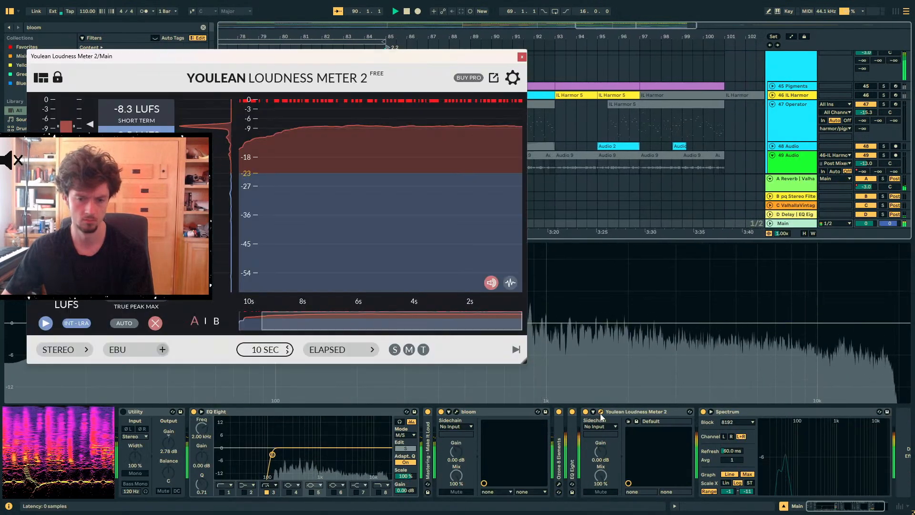
{"action": "left_click_drag", "start_coordinate": [574, 241], "coordinate": [592, 403]}
Inspect the devices on the 52 Audio track and the start of the distorto track's device chain
{"action": "scroll", "coordinate": [701, 303], "scroll_direction": "down", "scroll_amount": 5}
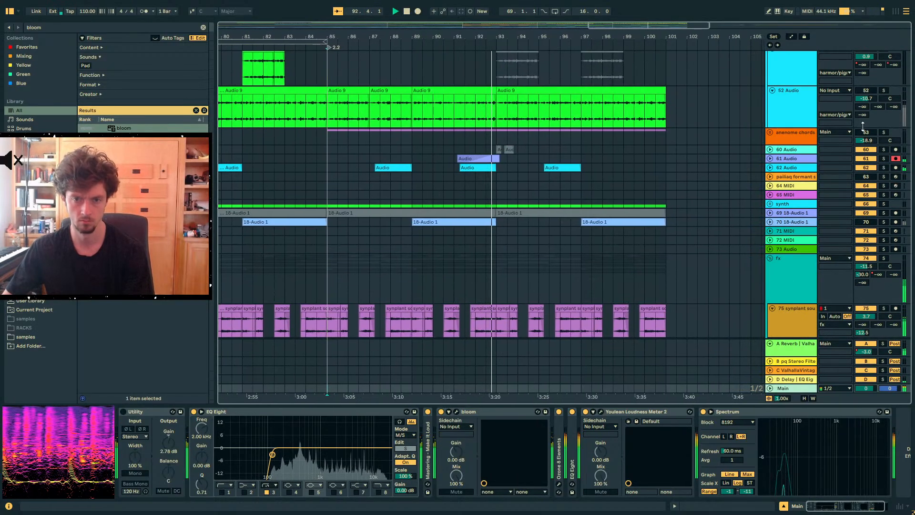
{"action": "left_click", "coordinate": [451, 120]}
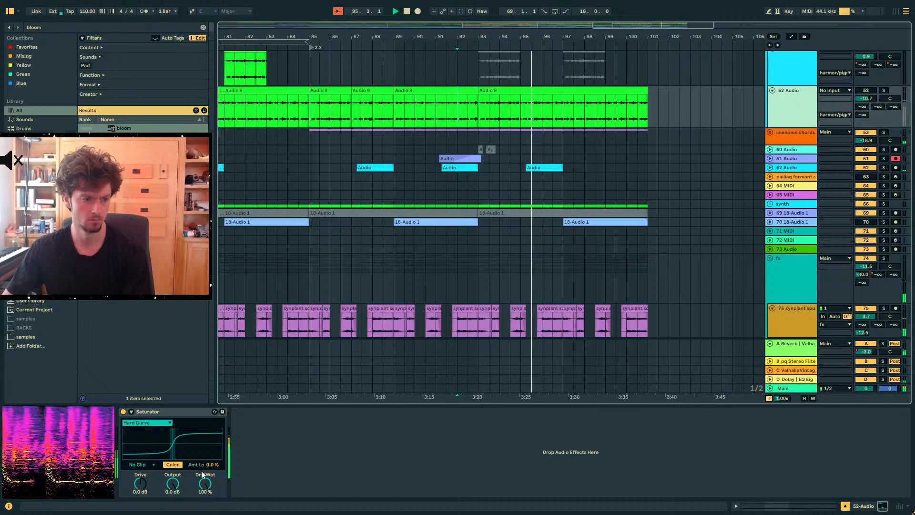
{"action": "scroll", "coordinate": [505, 235], "scroll_direction": "up", "scroll_amount": 5}
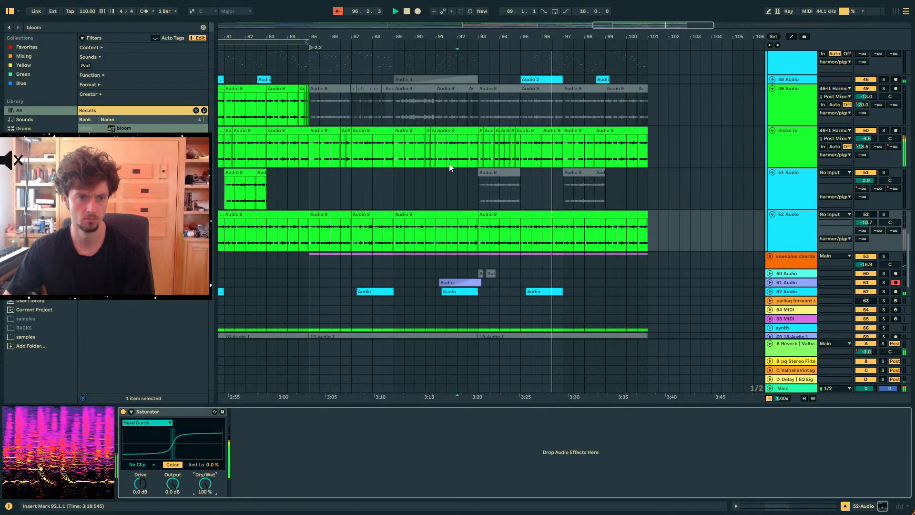
{"action": "left_click", "coordinate": [447, 143]}
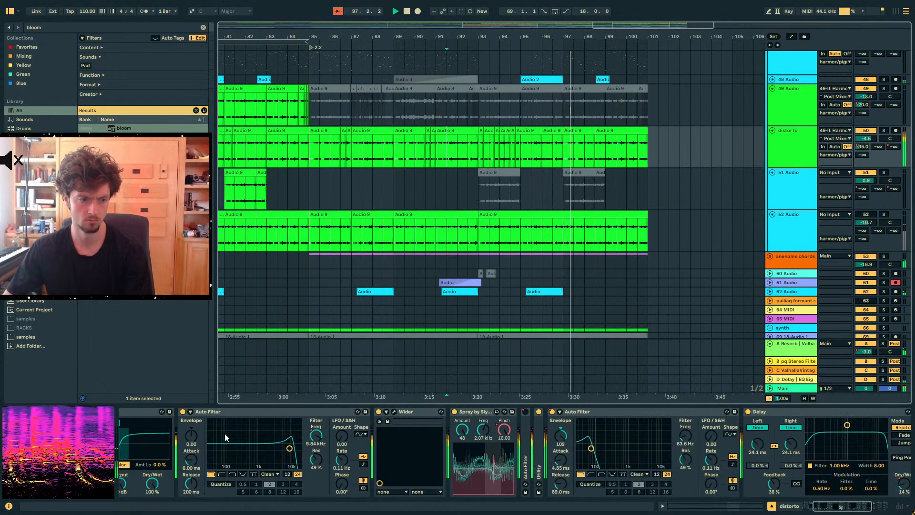
{"action": "left_click", "coordinate": [227, 412]}
{"action": "scroll", "coordinate": [233, 444], "scroll_direction": "up", "scroll_amount": 3}
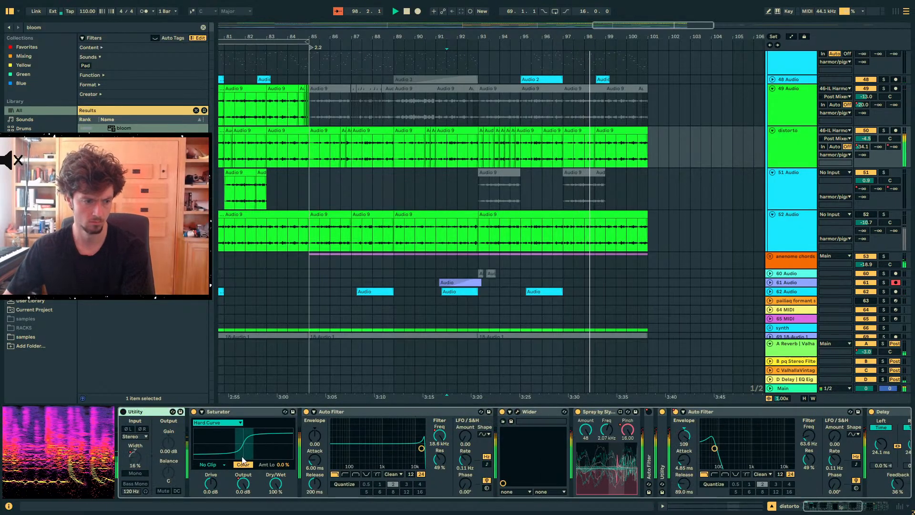
Solo the distorto track and replay it from bar 85 while testing the Saturator's Dry/Wet amount
{"action": "left_click", "coordinate": [314, 148]}
{"action": "key", "text": "space"}
{"action": "key", "text": "space"}
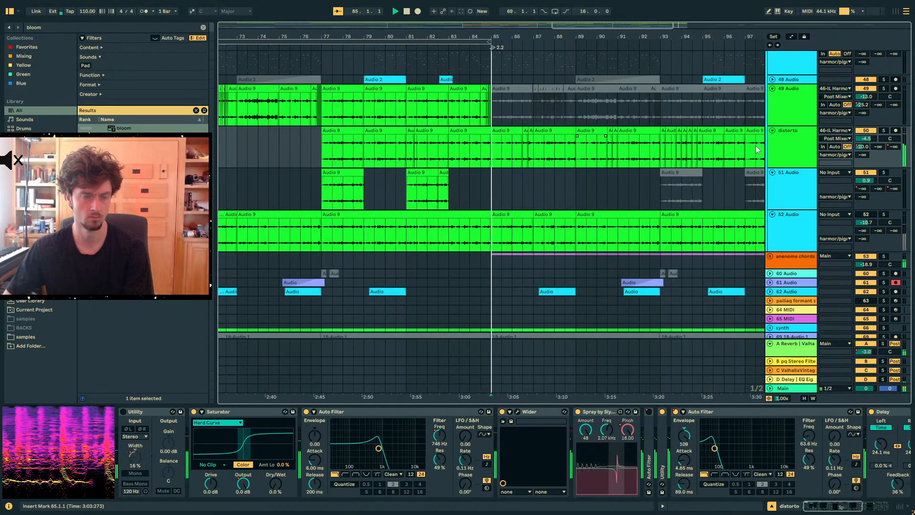
{"action": "left_click", "coordinate": [884, 131]}
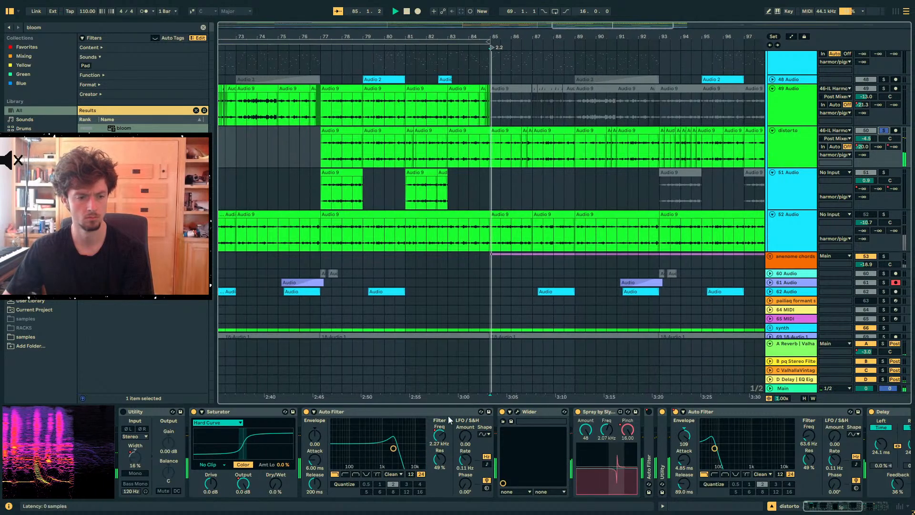
{"action": "left_click_drag", "start_coordinate": [277, 484], "coordinate": [278, 429]}
{"action": "key", "text": "space"}
{"action": "key", "text": "space"}
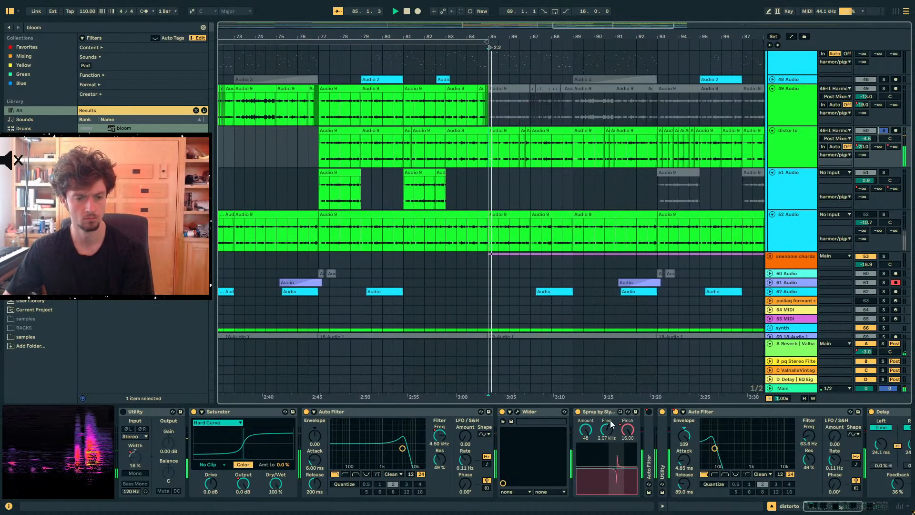
Toggle the Auto Filter before the Delay on the distorto track, replay from bar 85 and end the track's solo
{"action": "left_click", "coordinate": [675, 412]}
{"action": "key", "text": "space"}
{"action": "key", "text": "space"}
{"action": "left_click_drag", "start_coordinate": [271, 487], "coordinate": [271, 514]}
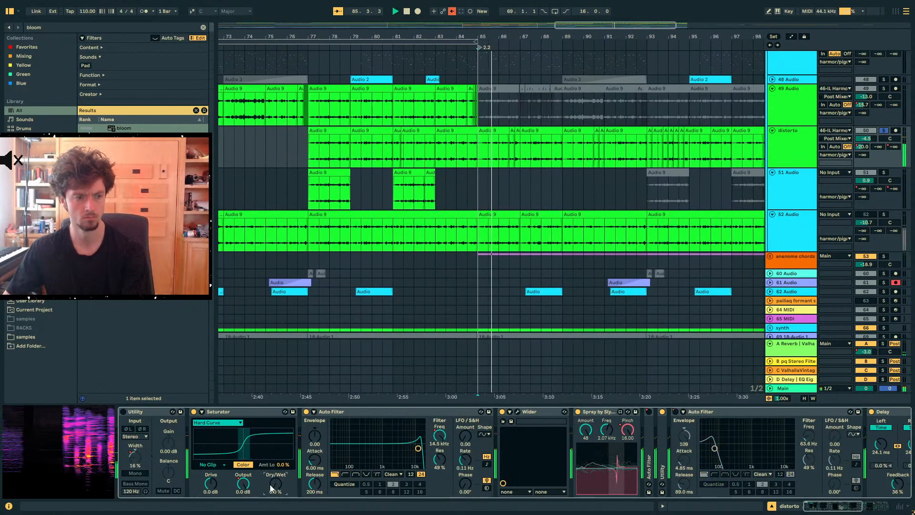
{"action": "left_click", "coordinate": [884, 130]}
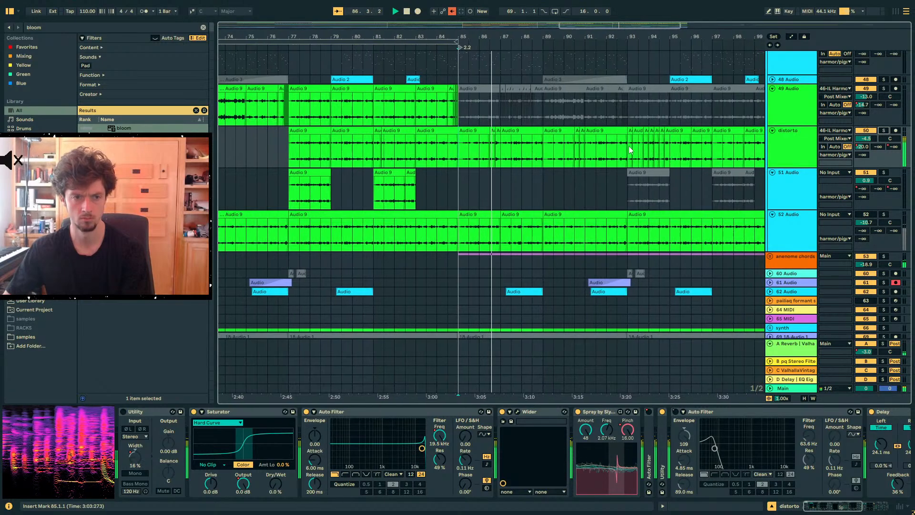
Copy the distorto track's clips from bar 85 to 101 onto a new audio track directly below it
{"action": "left_click_drag", "start_coordinate": [513, 37], "coordinate": [420, 11]}
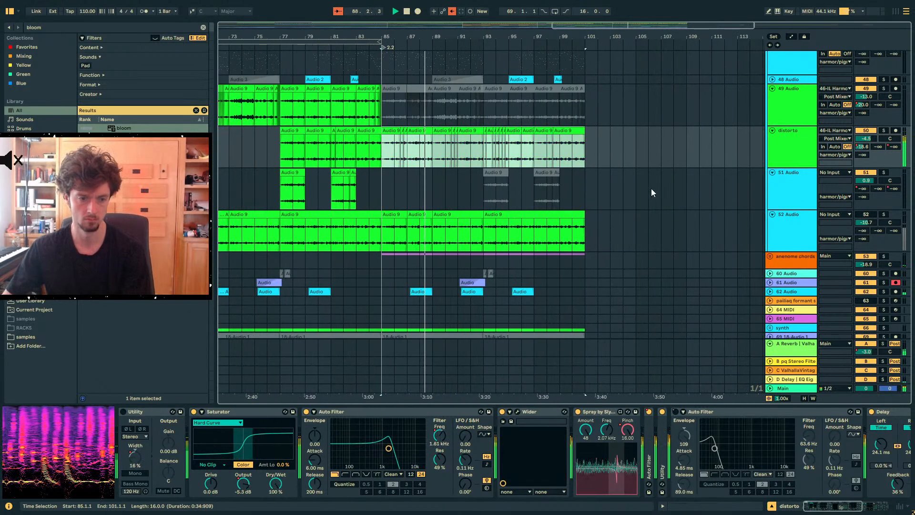
{"action": "left_click", "coordinate": [781, 155]}
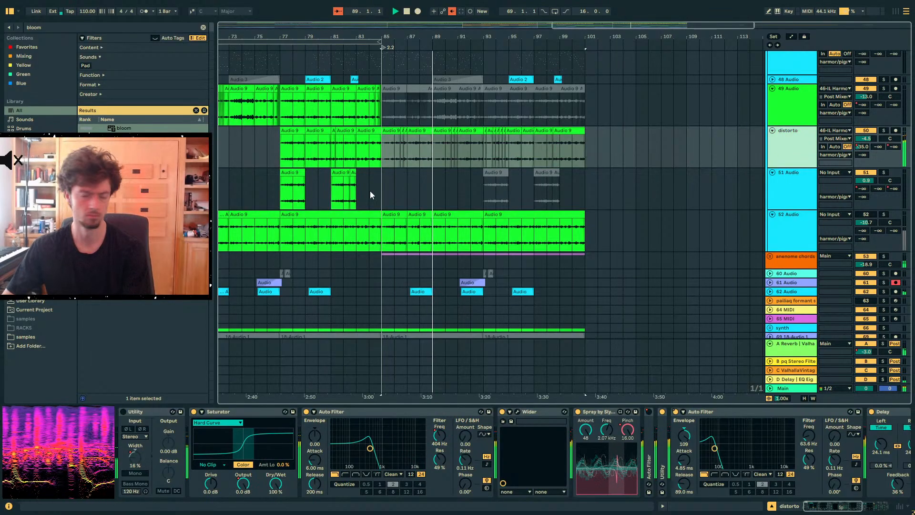
{"action": "key", "text": "ctrl+t"}
{"action": "key", "text": "ctrl+v"}
Solo the new 51 Audio track, replay it from bar 85 and set its volume to 3.7 dB
{"action": "left_click", "coordinate": [883, 173]}
{"action": "key", "text": "space"}
{"action": "key", "text": "space"}
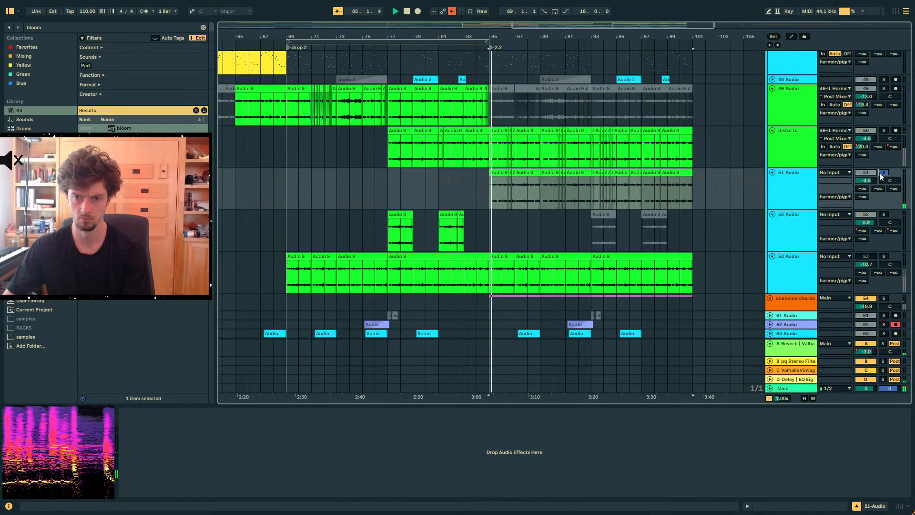
{"action": "left_click_drag", "start_coordinate": [866, 181], "coordinate": [865, 163]}
Set the Transient Envelope of all 51 Audio clips from bar 85 to 101 to 41 while replaying them
{"action": "left_click", "coordinate": [773, 191]}
{"action": "left_click_drag", "start_coordinate": [678, 203], "coordinate": [457, 199]}
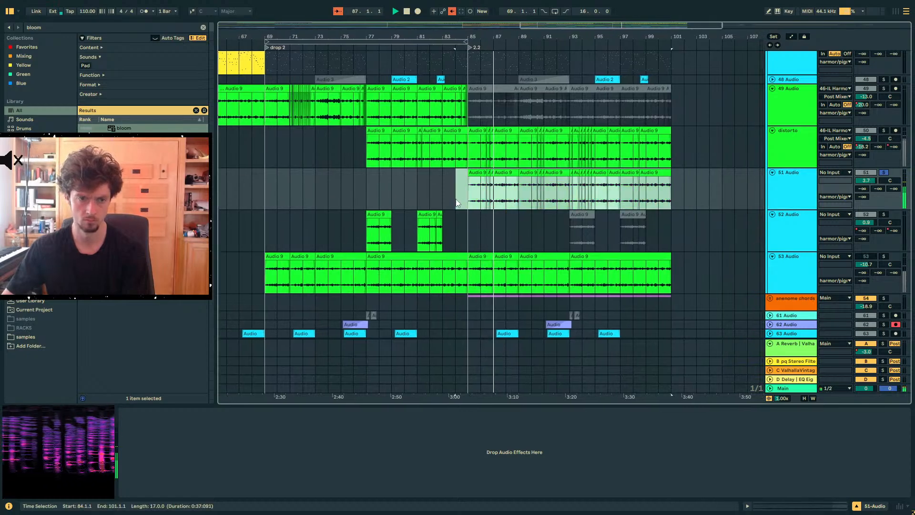
{"action": "key", "text": "shift+Tab"}
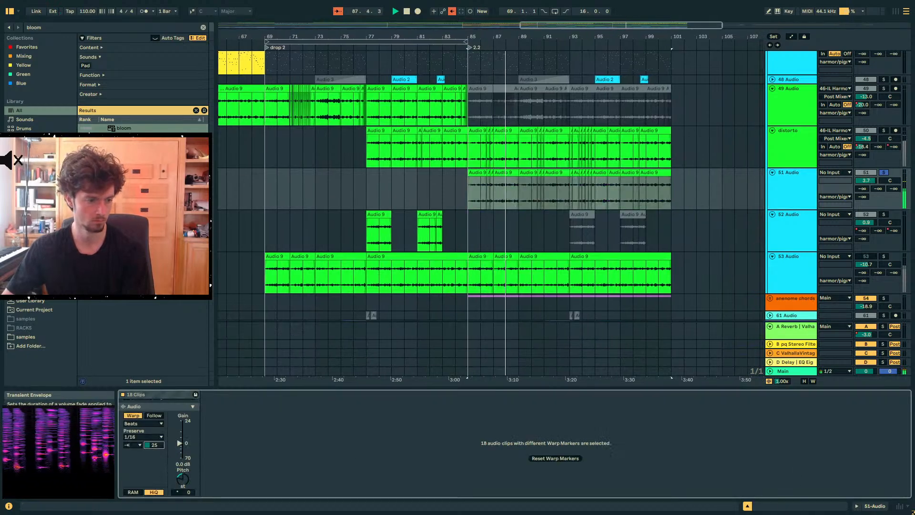
{"action": "left_click_drag", "start_coordinate": [154, 444], "coordinate": [154, 430]}
{"action": "key", "text": "space"}
{"action": "key", "text": "space"}
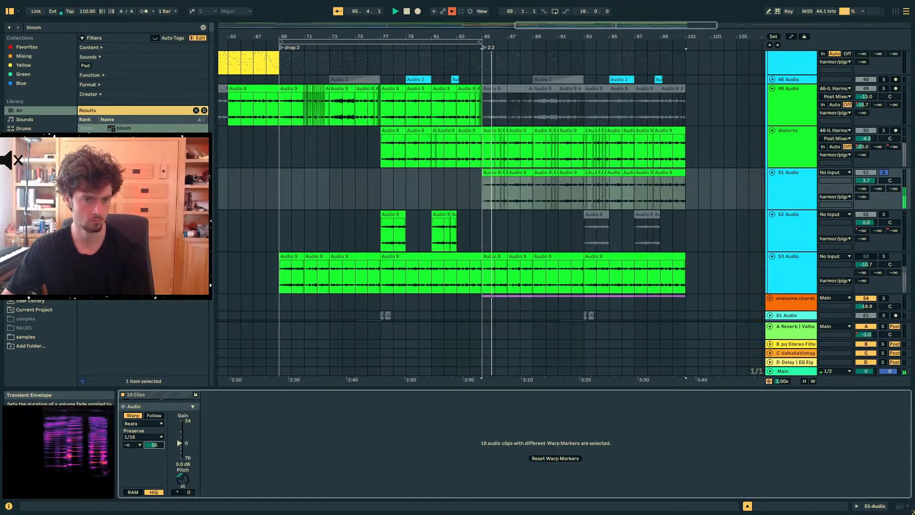
{"action": "left_click_drag", "start_coordinate": [154, 445], "coordinate": [154, 452]}
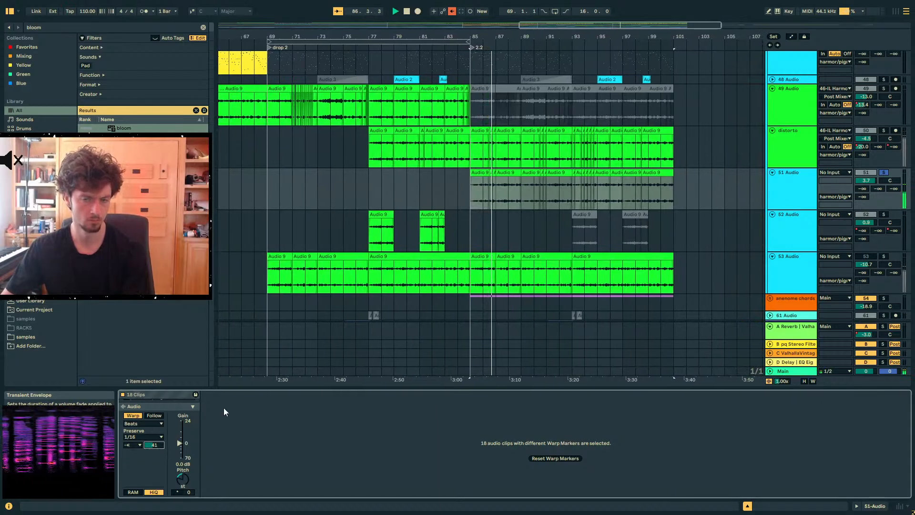
End 51 Audio's solo, then balance distorto at -9.1 dB against 51 Audio at 5.5 dB while replaying from bar 85
{"action": "left_click", "coordinate": [884, 172]}
{"action": "key", "text": "space"}
{"action": "key", "text": "space"}
{"action": "left_click_drag", "start_coordinate": [867, 139], "coordinate": [866, 150]}
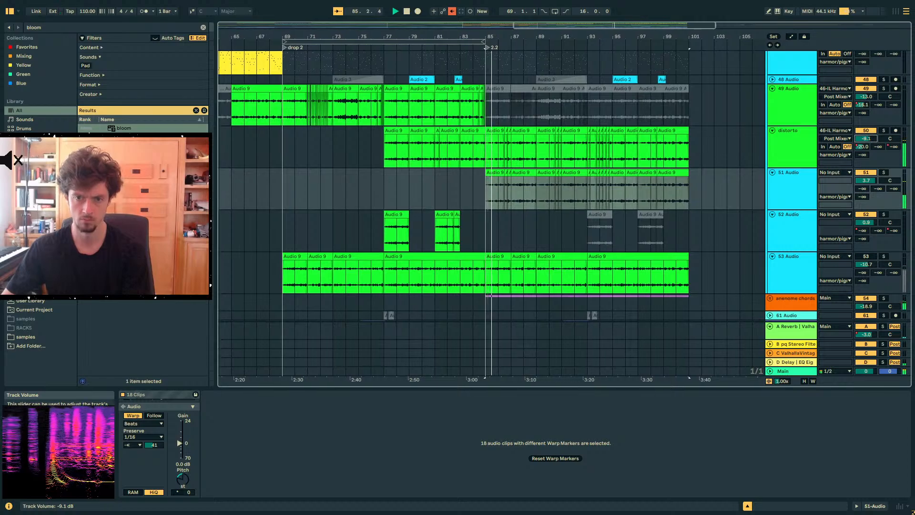
{"action": "left_click_drag", "start_coordinate": [866, 181], "coordinate": [867, 177]}
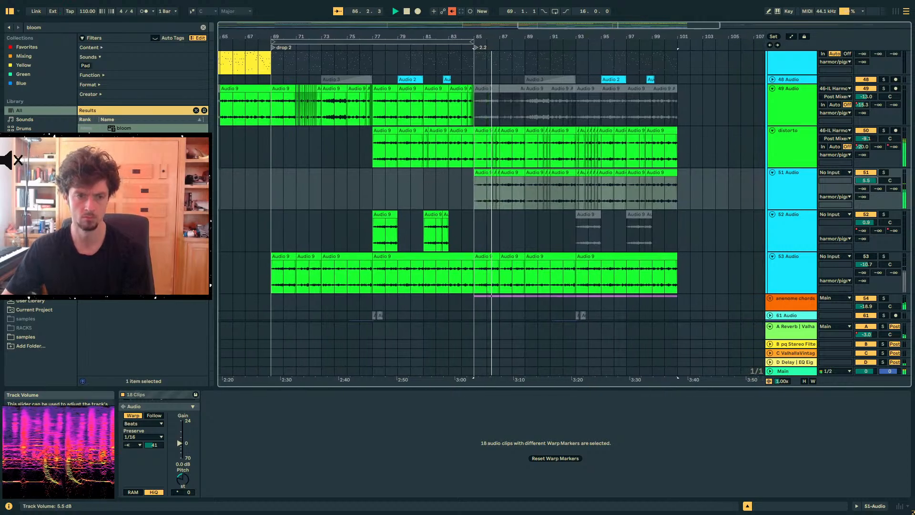
{"action": "left_click", "coordinate": [453, 200]}
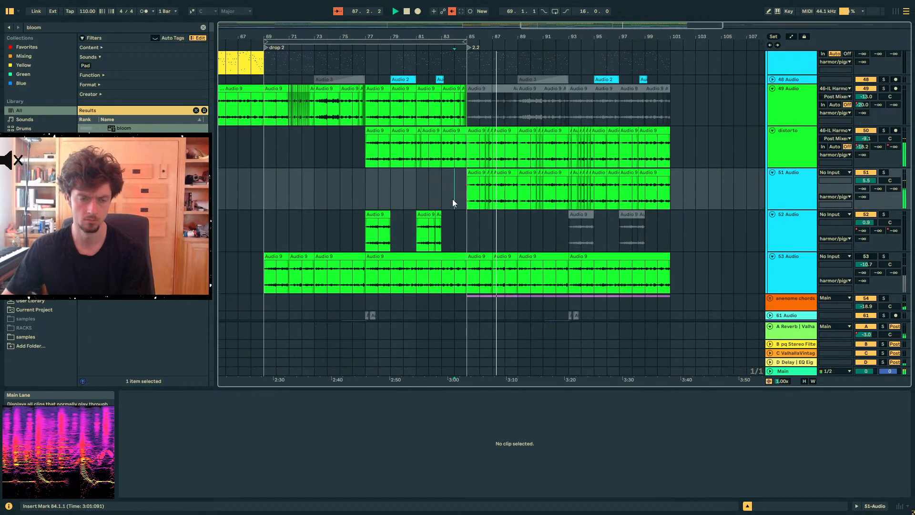
Lower the Transient Envelope of the 51 Audio clips from bar 85 to 101 to 28
{"action": "scroll", "coordinate": [521, 208], "scroll_direction": "up", "scroll_amount": 1}
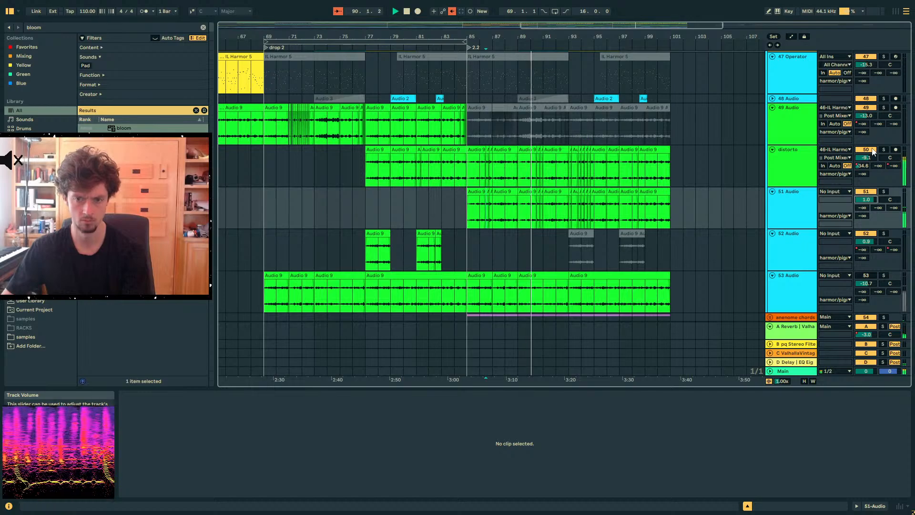
{"action": "left_click_drag", "start_coordinate": [691, 220], "coordinate": [464, 220]}
{"action": "left_click_drag", "start_coordinate": [153, 445], "coordinate": [153, 463]}
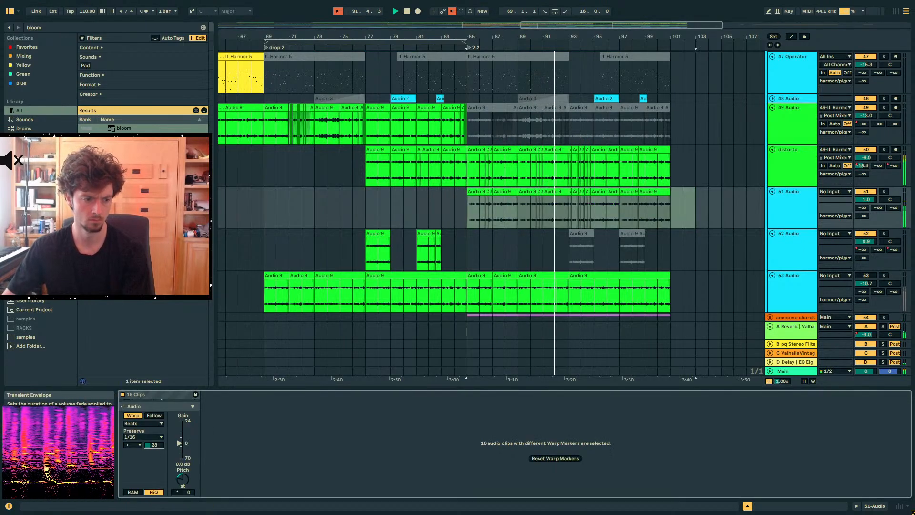
Collapse the Auto Filter before the Delay on the distorto track and re-enable the overridden automation
{"action": "left_click", "coordinate": [468, 215]}
{"action": "left_click", "coordinate": [786, 150]}
{"action": "left_click", "coordinate": [810, 201]}
{"action": "left_click", "coordinate": [800, 174]}
{"action": "left_click", "coordinate": [839, 503]}
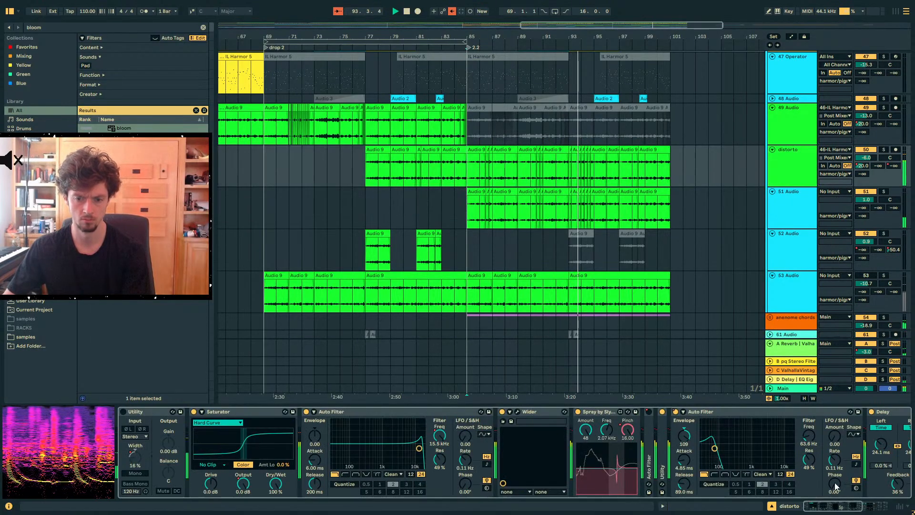
{"action": "double_click", "coordinate": [701, 411]}
{"action": "left_click", "coordinate": [452, 13]}
Examine the device chains of the harmor/pigments group and the anenome chords track during playback
{"action": "scroll", "coordinate": [735, 210], "scroll_direction": "up", "scroll_amount": 2}
{"action": "left_click", "coordinate": [798, 104]}
{"action": "scroll", "coordinate": [734, 226], "scroll_direction": "down", "scroll_amount": 5}
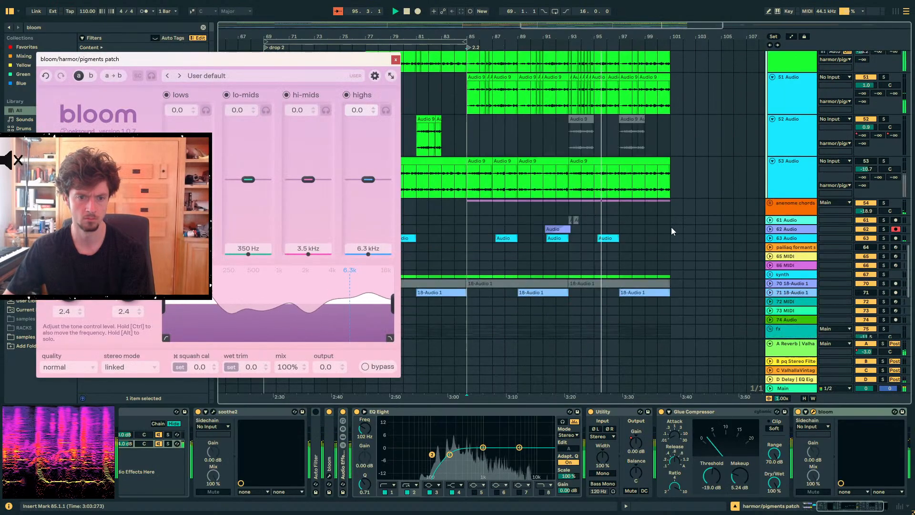
{"action": "scroll", "coordinate": [674, 231], "scroll_direction": "down", "scroll_amount": 2}
{"action": "left_click", "coordinate": [468, 155]}
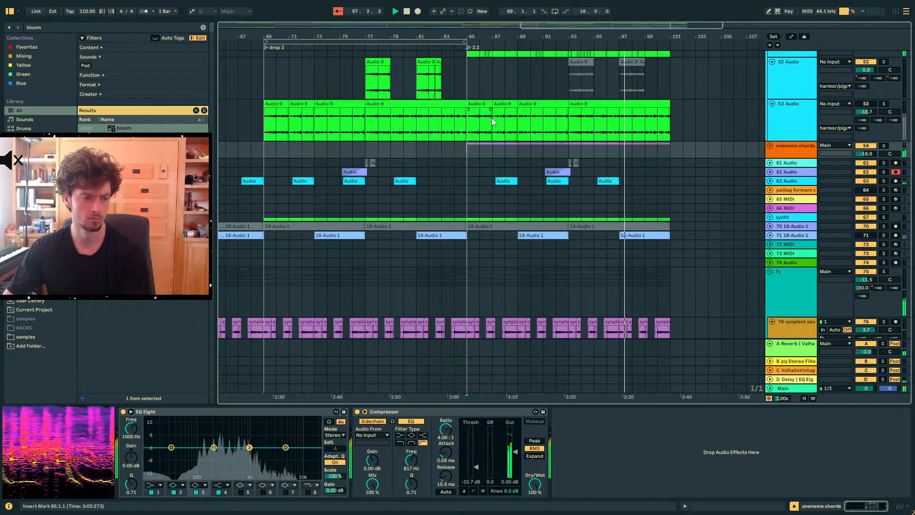
{"action": "scroll", "coordinate": [620, 196], "scroll_direction": "up", "scroll_amount": 4}
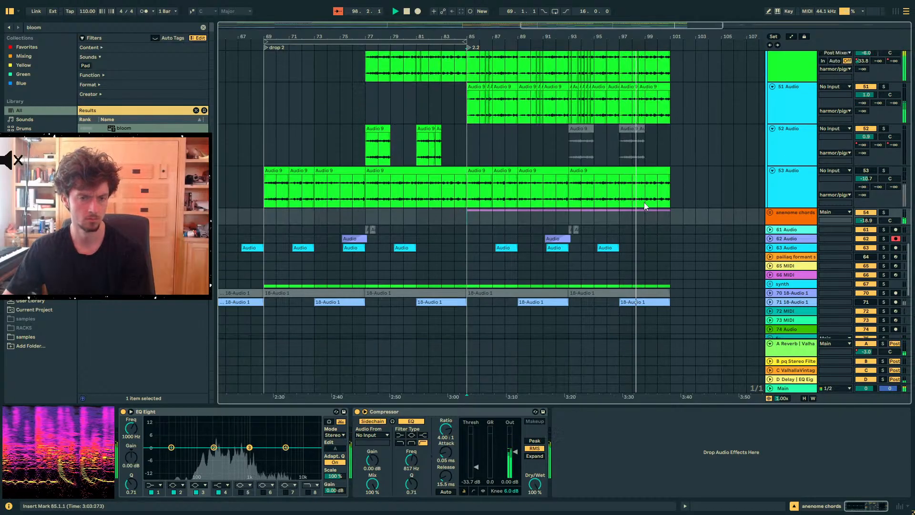
{"action": "scroll", "coordinate": [692, 200], "scroll_direction": "down", "scroll_amount": 7}
Dip the fx group's Utility Gain automation to -14.0 dB at bar 85 and duplicate the eight-bar curve to bar 93
{"action": "left_click", "coordinate": [787, 204]}
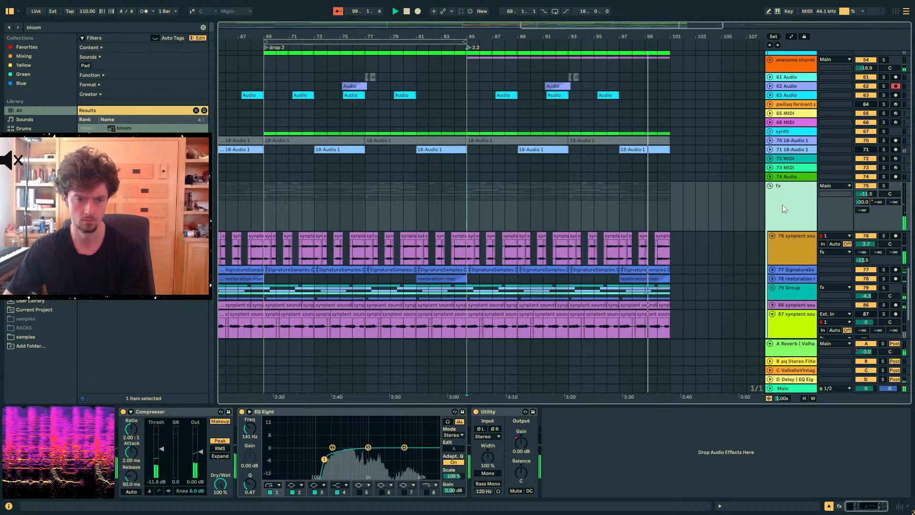
{"action": "key", "text": "a"}
{"action": "left_click_drag", "start_coordinate": [476, 217], "coordinate": [563, 219]}
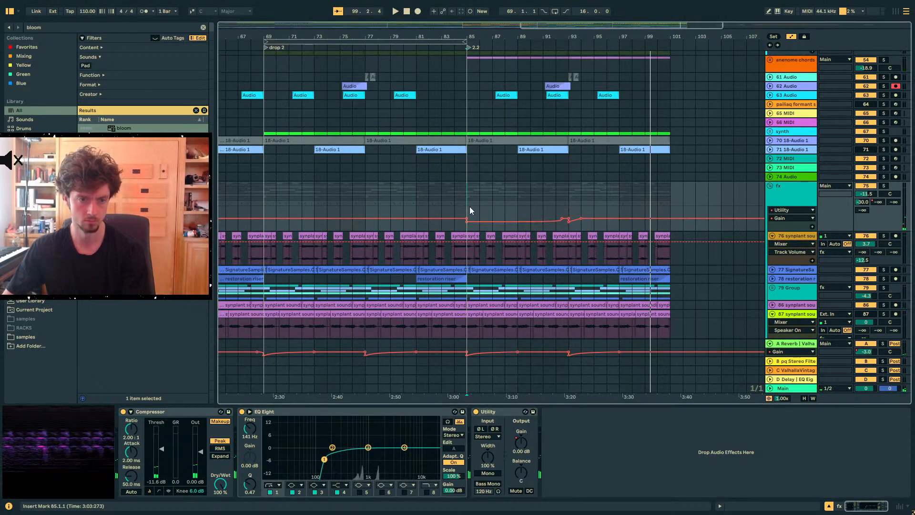
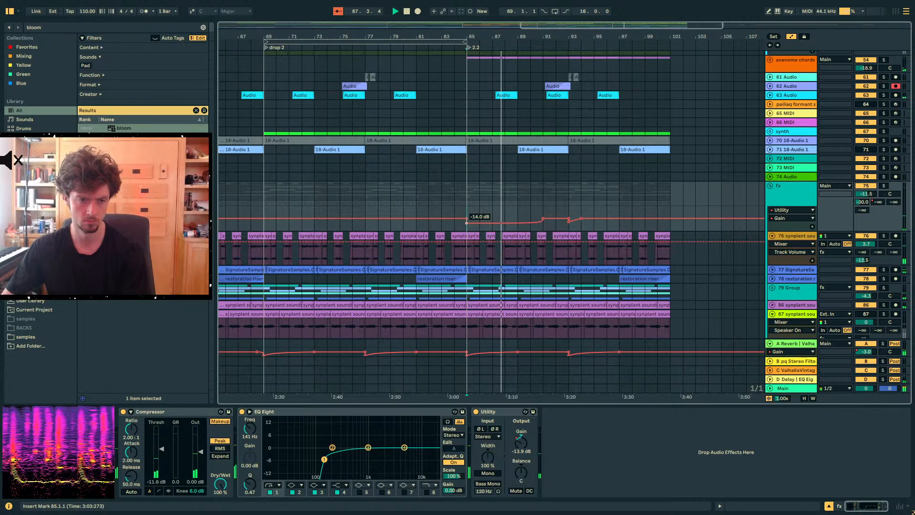
{"action": "mouse_move", "coordinate": [466, 224]}
{"action": "left_mouse_down"}
{"action": "mouse_move", "coordinate": [538, 211]}
{"action": "mouse_move", "coordinate": [555, 218]}
{"action": "mouse_move", "coordinate": [467, 215]}
{"action": "left_mouse_up"}
{"action": "key", "text": "ctrl+d"}
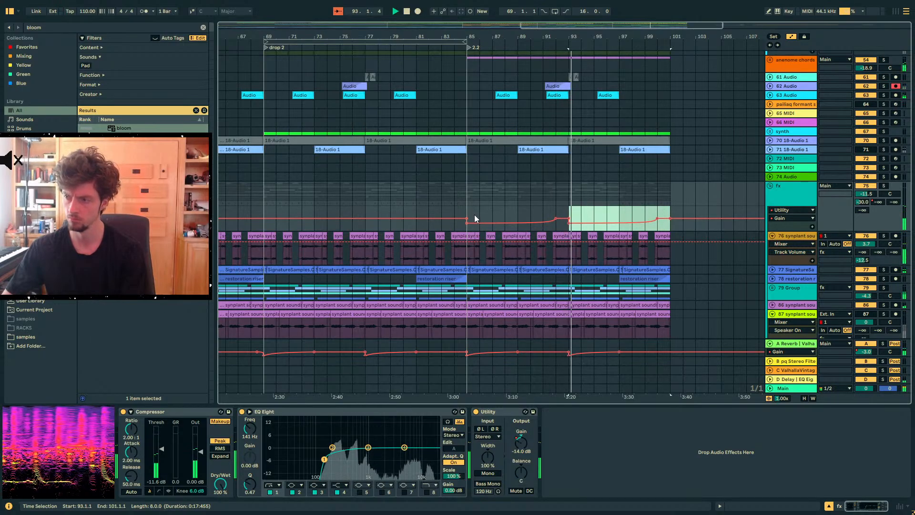
Solo the distorto track and replay it from bar 93
{"action": "scroll", "coordinate": [568, 204], "scroll_direction": "up", "scroll_amount": 6}
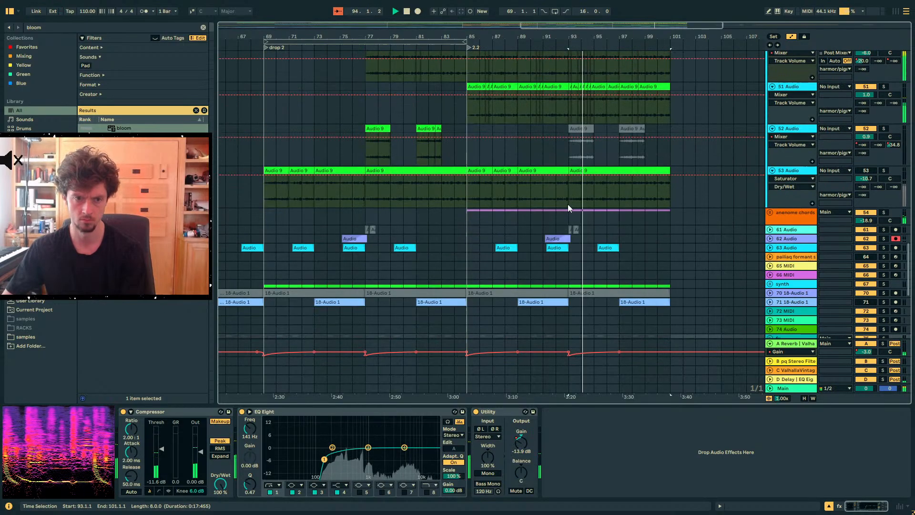
{"action": "left_click", "coordinate": [543, 185]}
{"action": "scroll", "coordinate": [561, 212], "scroll_direction": "up", "scroll_amount": 3}
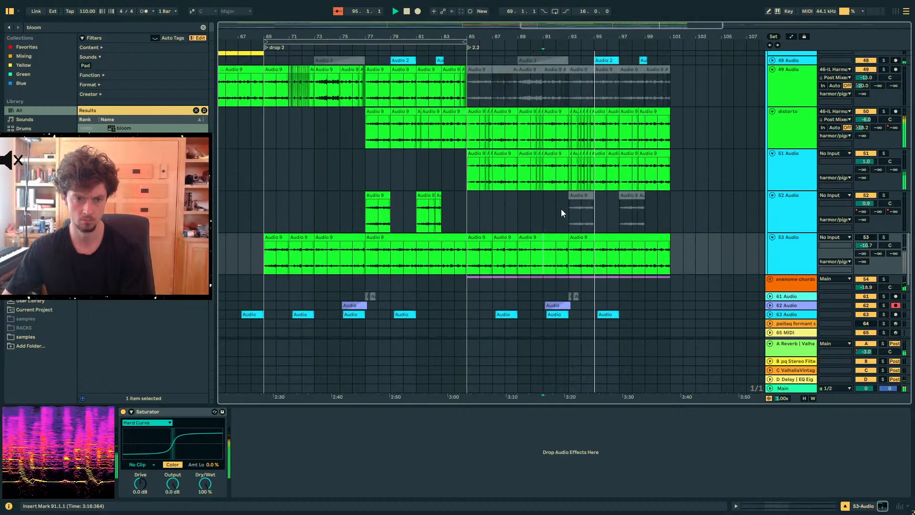
{"action": "scroll", "coordinate": [580, 240], "scroll_direction": "up", "scroll_amount": 2}
{"action": "left_click", "coordinate": [579, 224]}
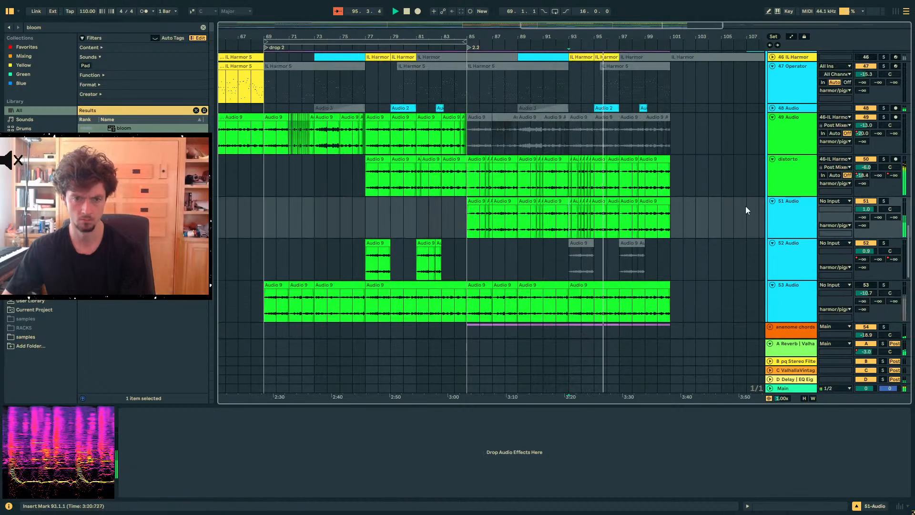
{"action": "left_click", "coordinate": [550, 179]}
{"action": "left_click", "coordinate": [884, 160]}
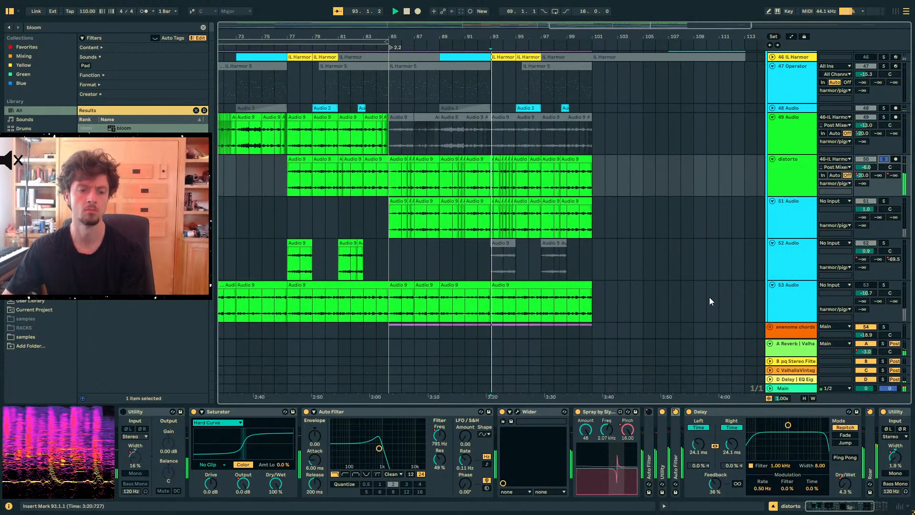
Toggle the Auto Filter after Spray on the distorto track and test the Delay's Dry/Wet at 90% and fully dry
{"action": "left_click", "coordinate": [649, 411]}
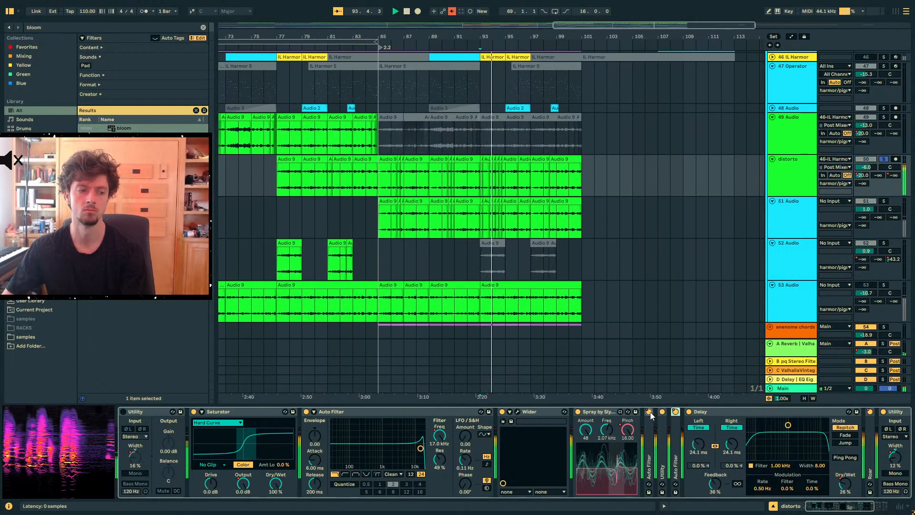
{"action": "left_click", "coordinate": [452, 11]}
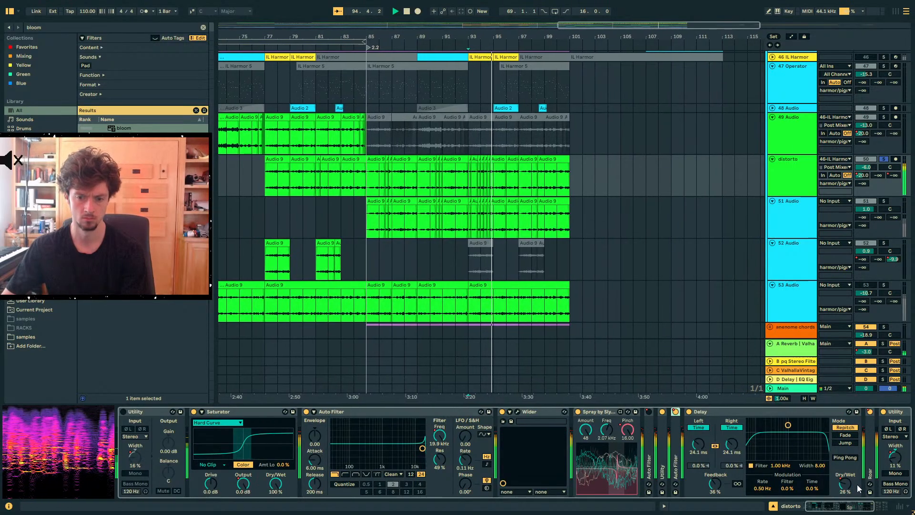
{"action": "left_click_drag", "start_coordinate": [846, 484], "coordinate": [846, 439]}
{"action": "key", "text": "space"}
{"action": "key", "text": "space"}
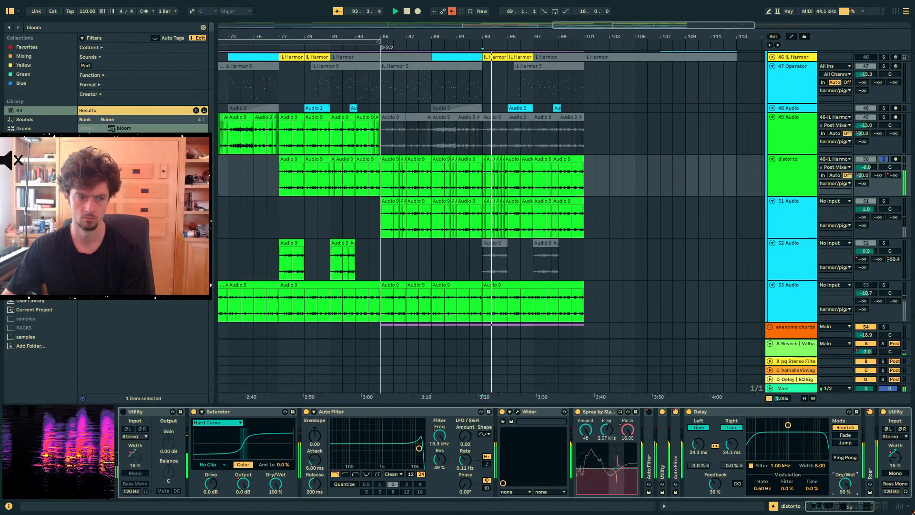
{"action": "left_click_drag", "start_coordinate": [849, 488], "coordinate": [848, 514]}
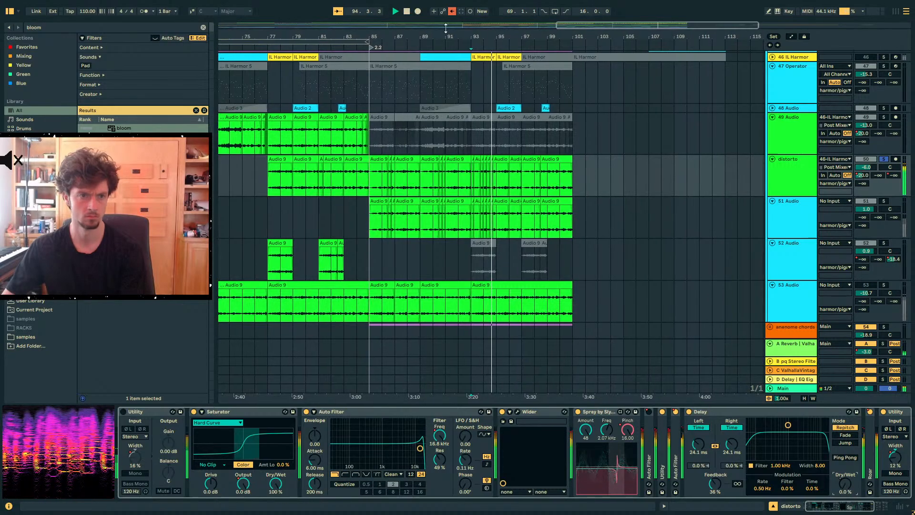
Test lower Dry/Wet amounts on distorto's Saturator while replaying from bar 93, and leave it at 99%
{"action": "left_click_drag", "start_coordinate": [244, 479], "coordinate": [275, 514]}
{"action": "key", "text": "a"}
{"action": "key", "text": "space"}
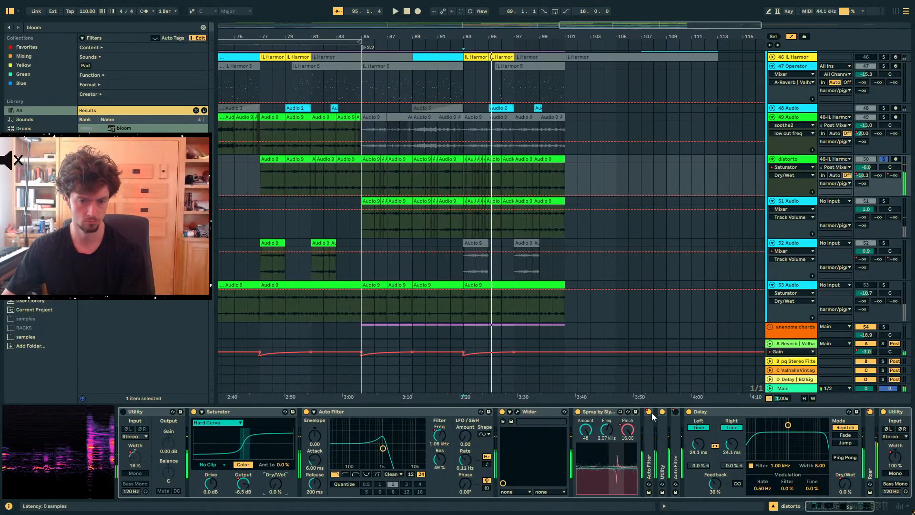
{"action": "left_click_drag", "start_coordinate": [275, 484], "coordinate": [276, 432]}
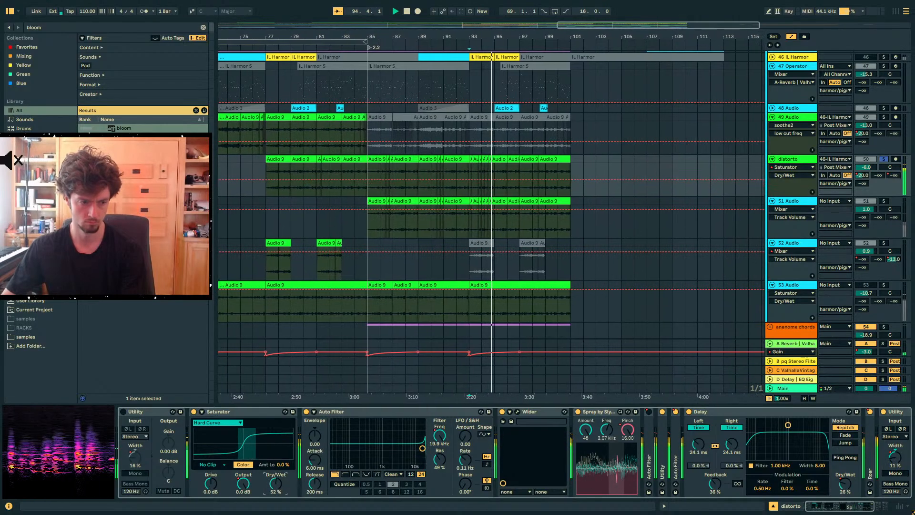
{"action": "key", "text": "space"}
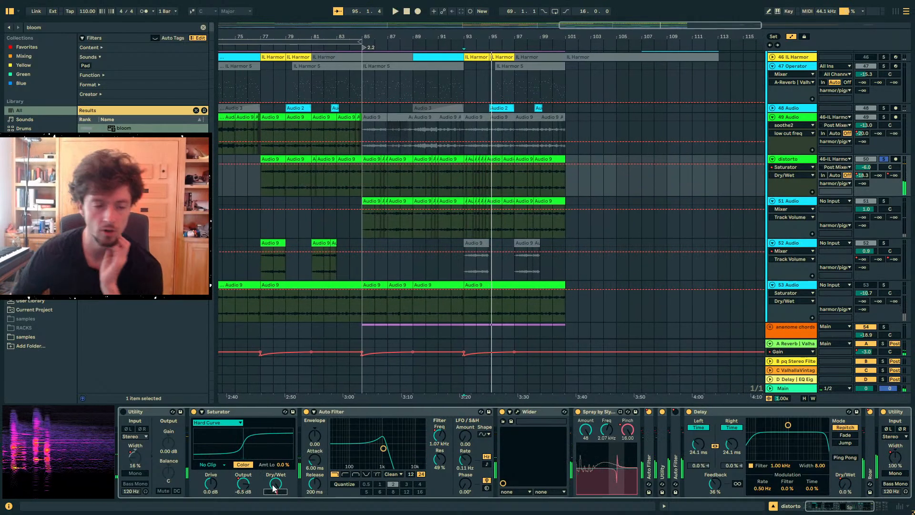
{"action": "left_click", "coordinate": [464, 174]}
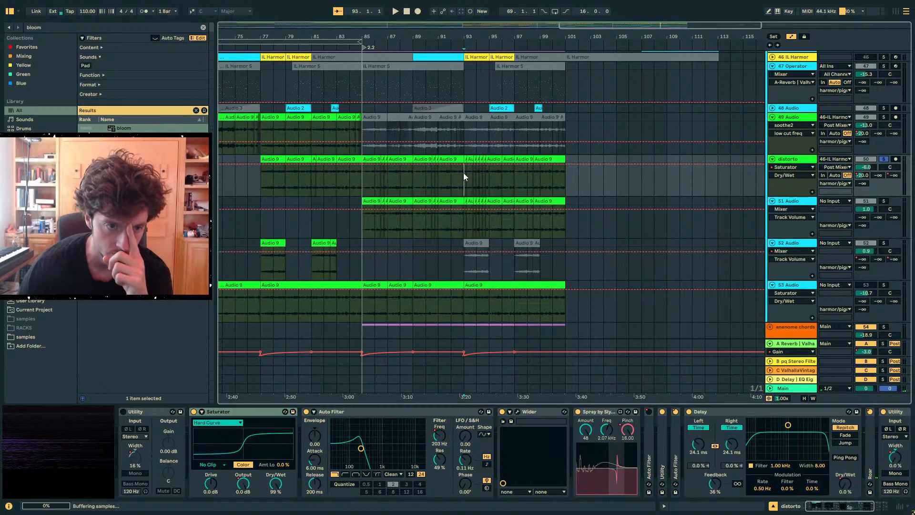
Collapse the Wider device on the distorto track, end the solo and return the playback start to bar 85
{"action": "left_click", "coordinate": [375, 186]}
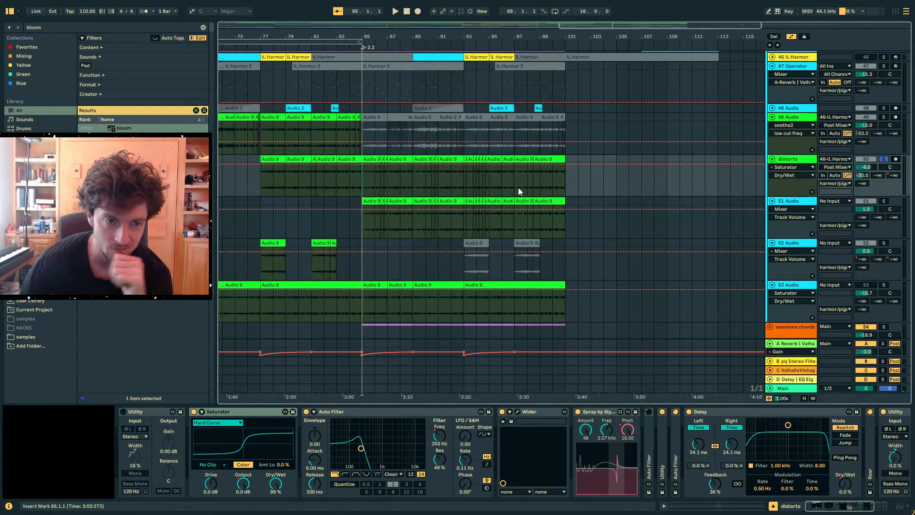
{"action": "double_click", "coordinate": [528, 412]}
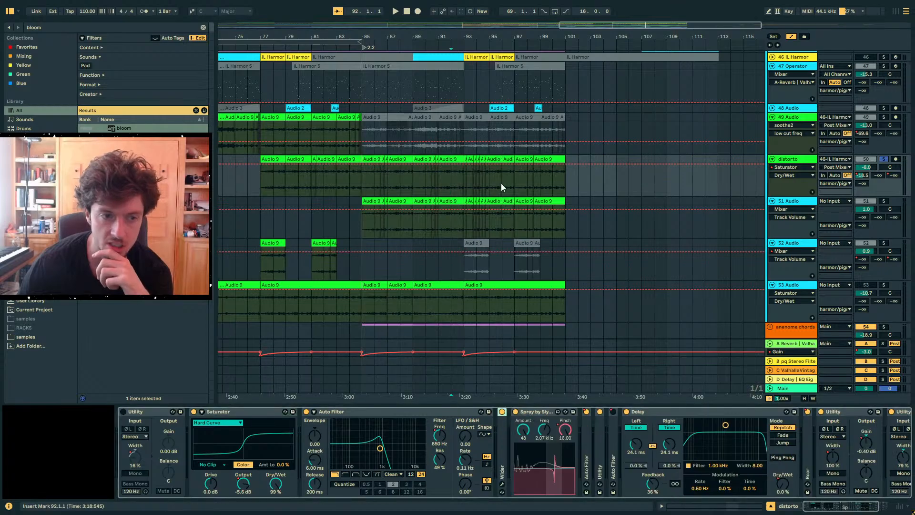
{"action": "left_click", "coordinate": [376, 185]}
{"action": "scroll", "coordinate": [781, 226], "scroll_direction": "up", "scroll_amount": 3}
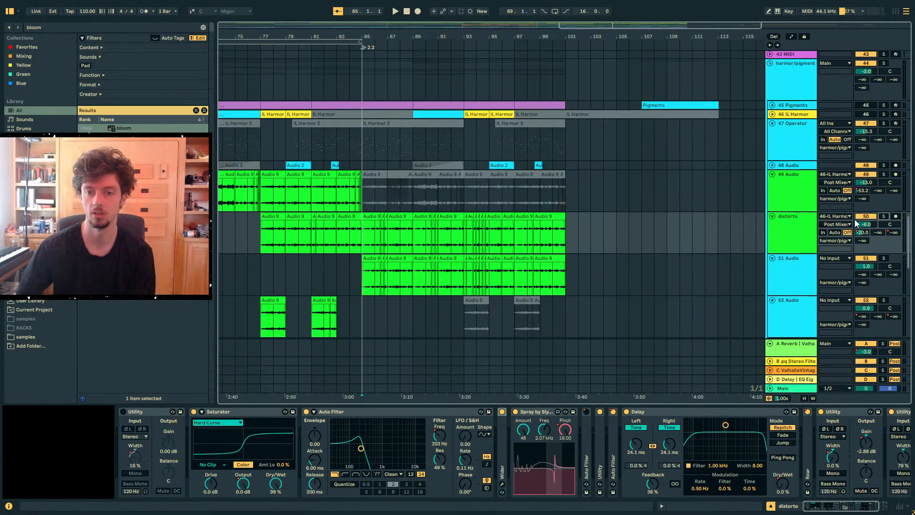
Select the harmor/pigments group, close its bloom plug-in window and replay the full mix from bar 85
{"action": "scroll", "coordinate": [823, 169], "scroll_direction": "up", "scroll_amount": 3}
{"action": "left_click", "coordinate": [404, 153]}
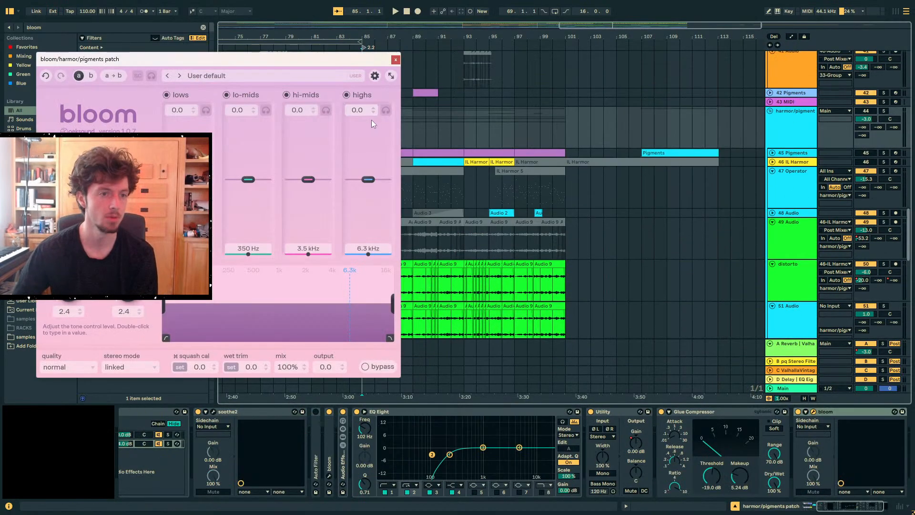
{"action": "left_click", "coordinate": [394, 58]}
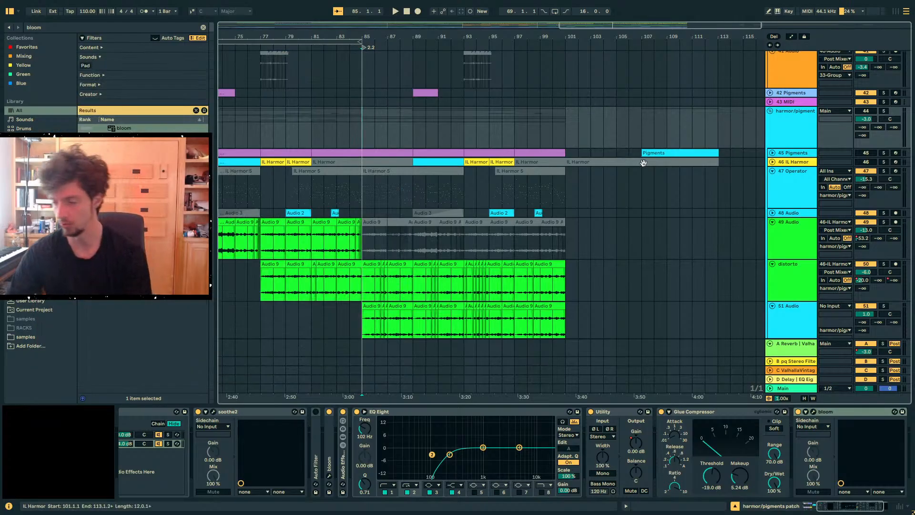
{"action": "scroll", "coordinate": [644, 163], "scroll_direction": "down", "scroll_amount": 2}
{"action": "key", "text": "space"}
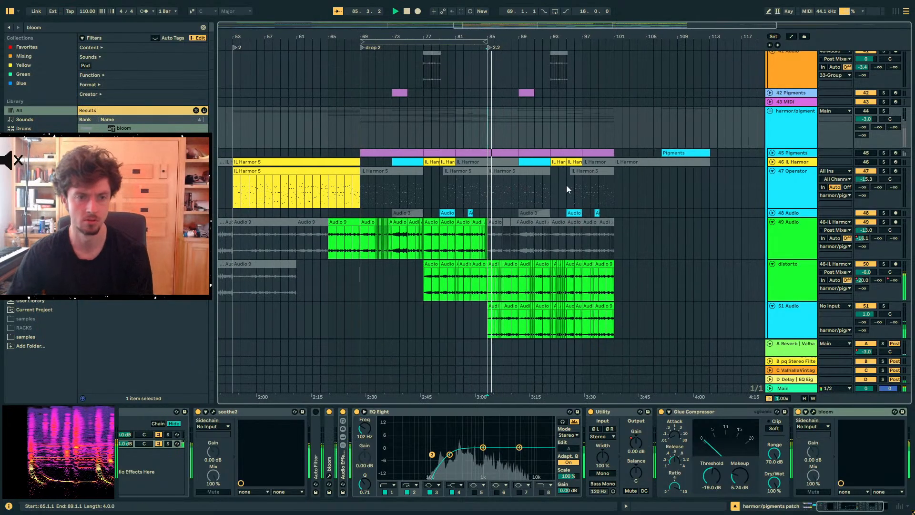
Unfold the DRUMS group and its nested 17 Group, and deactivate the BasicHouse clip spanning bars 91 to 93
{"action": "scroll", "coordinate": [593, 190], "scroll_direction": "up", "scroll_amount": 3}
{"action": "scroll", "coordinate": [592, 190], "scroll_direction": "up", "scroll_amount": 15}
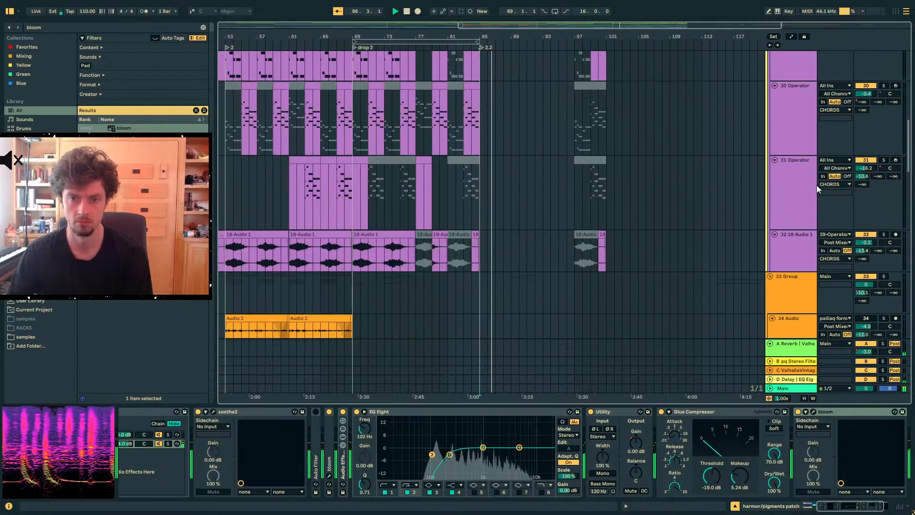
{"action": "scroll", "coordinate": [816, 185], "scroll_direction": "up", "scroll_amount": 12}
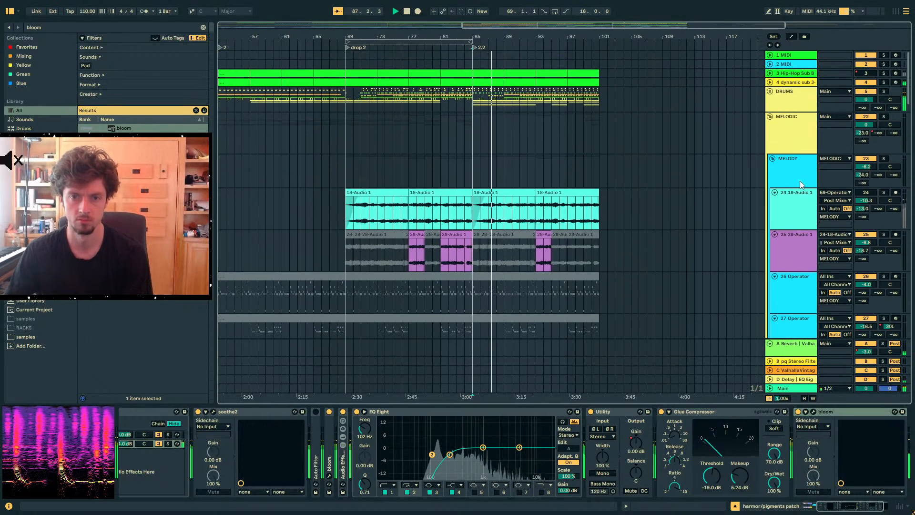
{"action": "left_click", "coordinate": [770, 91]}
{"action": "scroll", "coordinate": [775, 103], "scroll_direction": "down", "scroll_amount": 3}
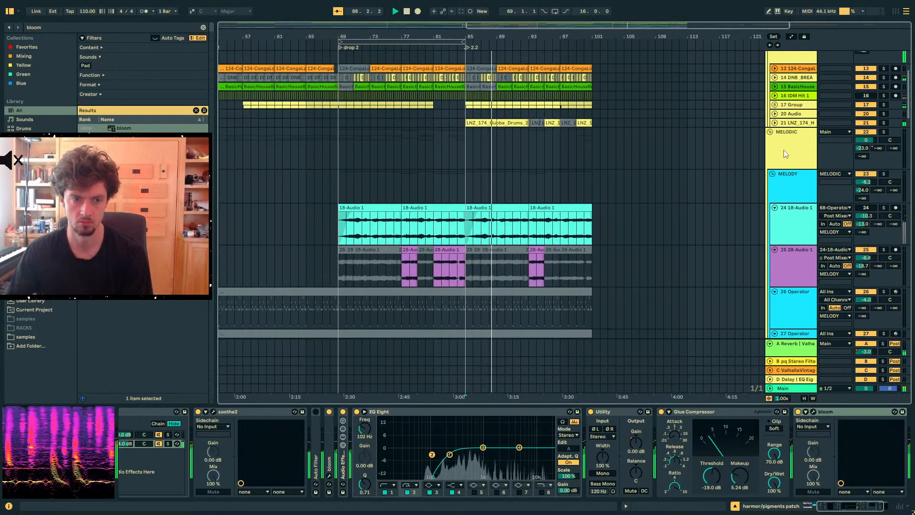
{"action": "left_click", "coordinate": [775, 105]}
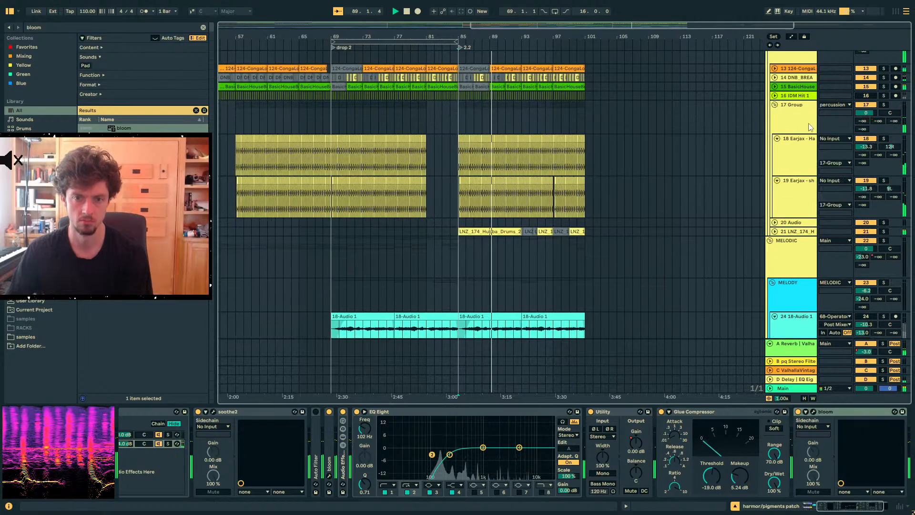
{"action": "scroll", "coordinate": [789, 127], "scroll_direction": "up", "scroll_amount": 1}
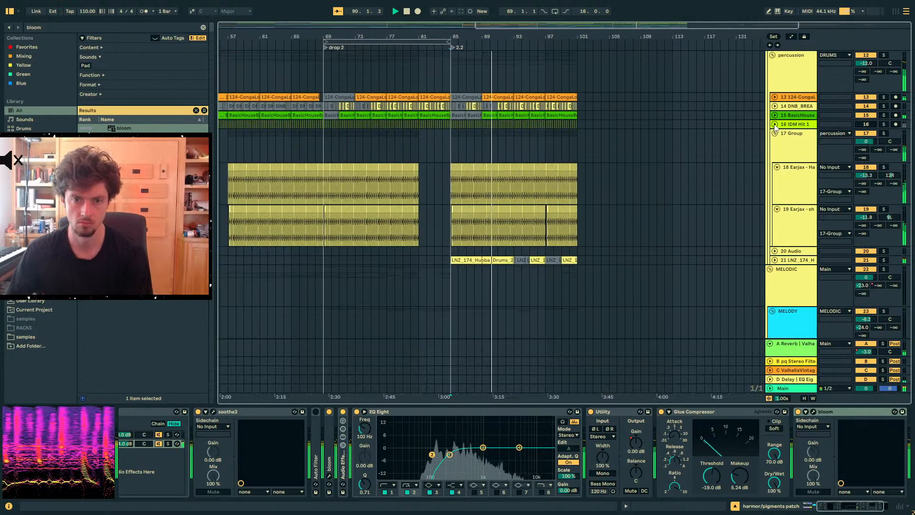
{"action": "left_click", "coordinate": [495, 114]}
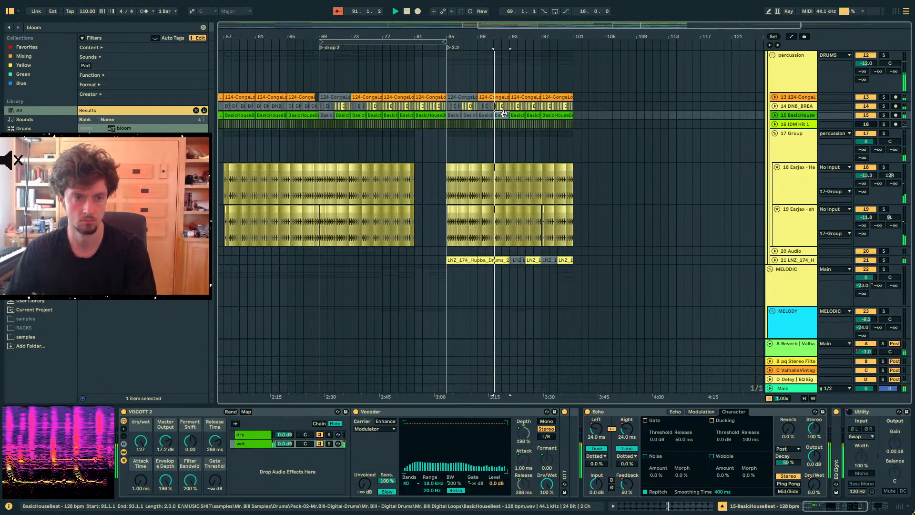
Unfold the LNZ_174 Hubba drums track, set its volume to -10.5 dB and replay from bar 85
{"action": "scroll", "coordinate": [776, 165], "scroll_direction": "down", "scroll_amount": 3}
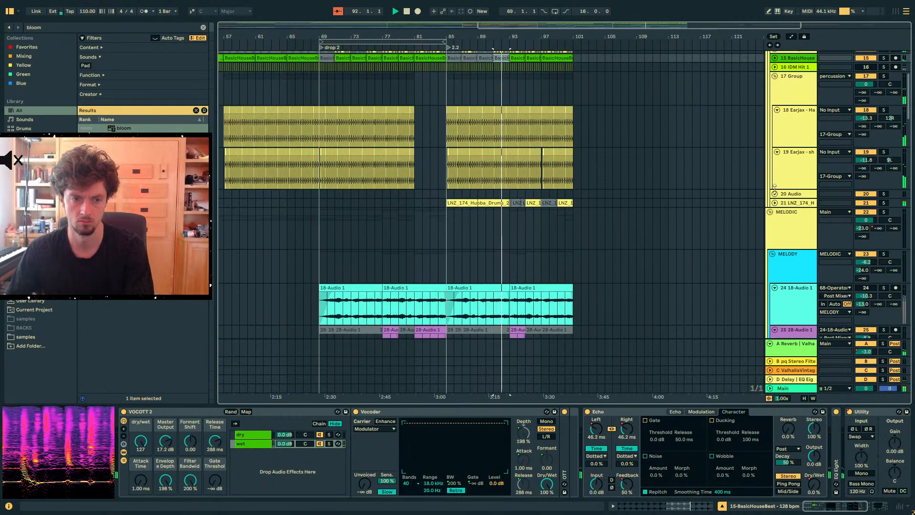
{"action": "left_click", "coordinate": [772, 203]}
{"action": "left_click", "coordinate": [770, 203]}
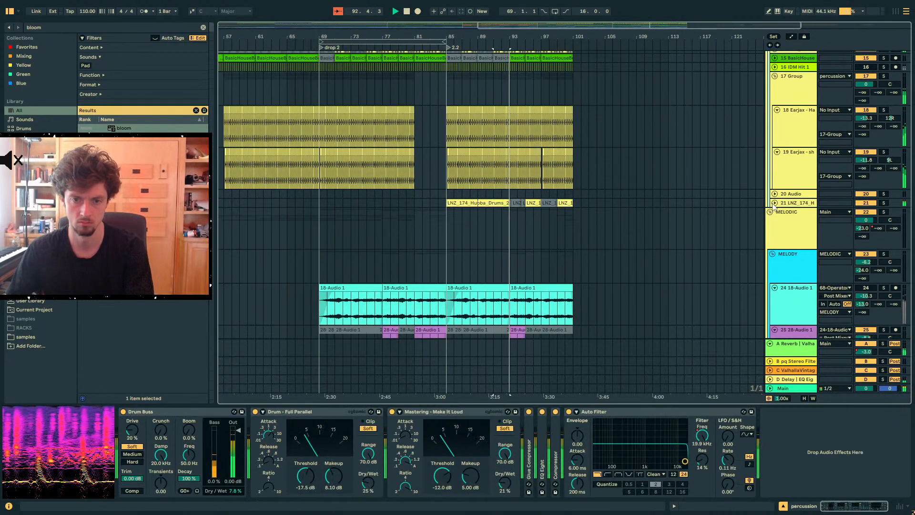
{"action": "left_click", "coordinate": [775, 203]}
{"action": "left_click", "coordinate": [789, 208]}
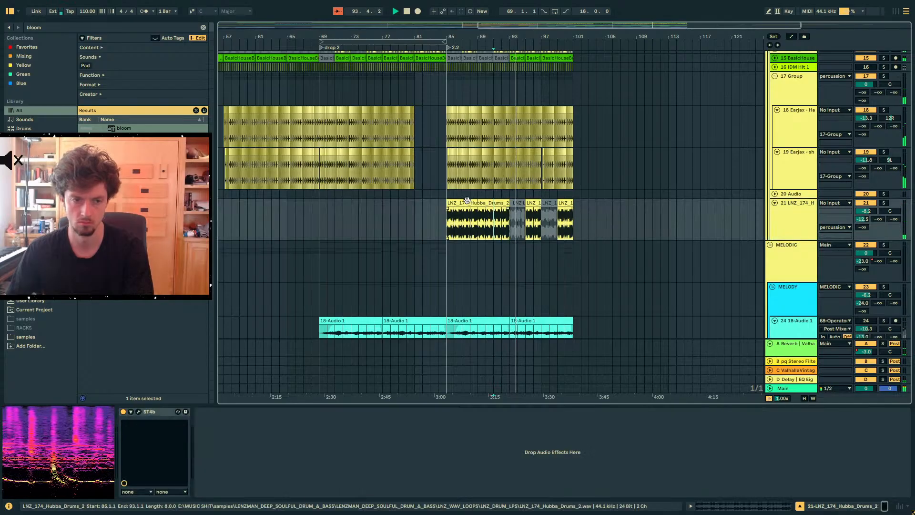
{"action": "scroll", "coordinate": [602, 189], "scroll_direction": "up", "scroll_amount": 4}
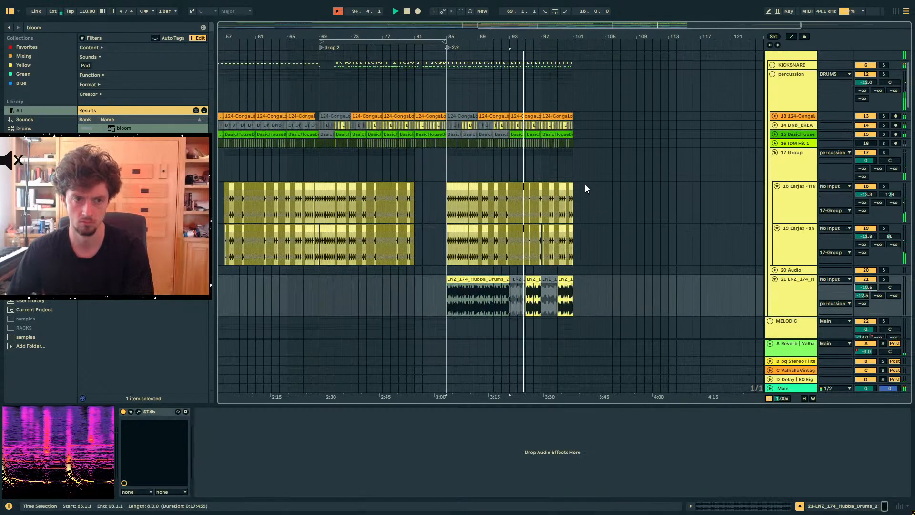
{"action": "key", "text": "space"}
{"action": "key", "text": "space"}
Fill bars 93 to 97 of the BasicHouse track with one continuous clip and activate the LNZ_174 clip spanning 93.2.1 to 94.3.1
{"action": "left_click", "coordinate": [556, 133]}
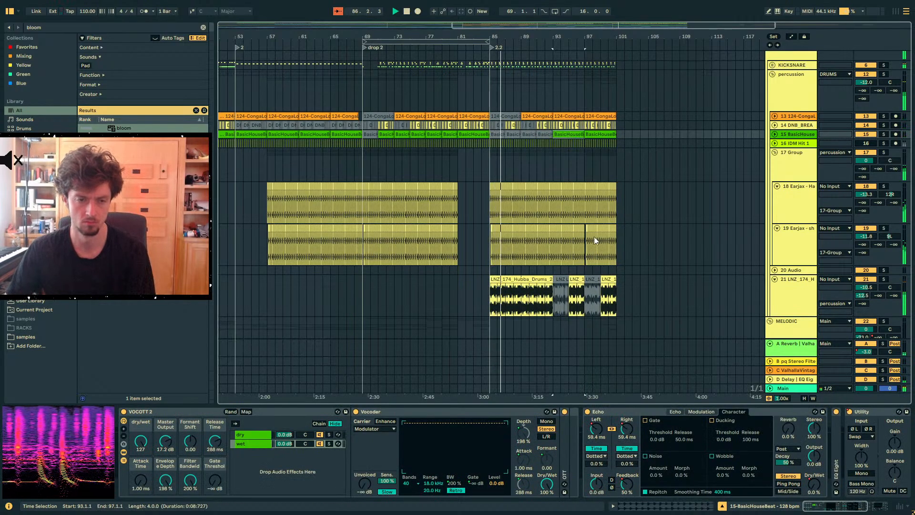
{"action": "left_click", "coordinate": [523, 308]}
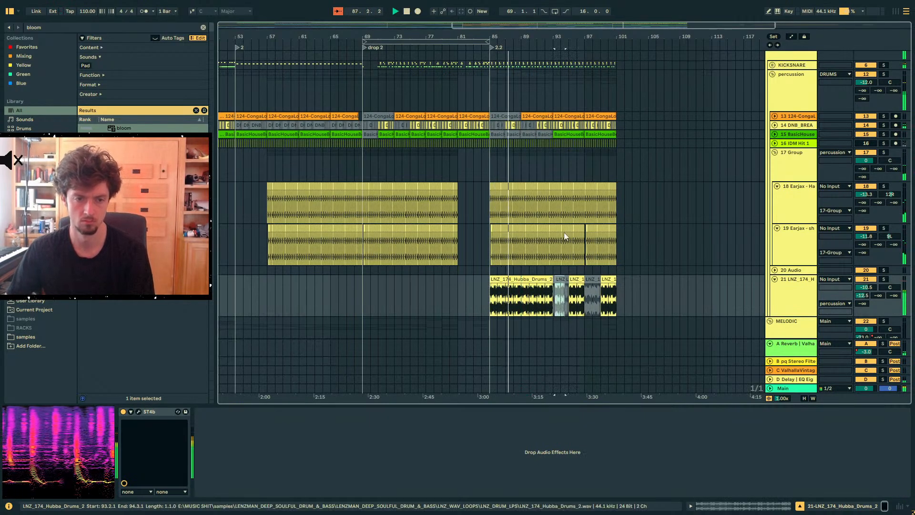
{"action": "left_click", "coordinate": [542, 270]}
{"action": "left_click", "coordinate": [541, 279]}
Compare the LNZ_174 drum track muted and unmuted during playback and inspect its ST4b plug-in settings
{"action": "left_click", "coordinate": [778, 296]}
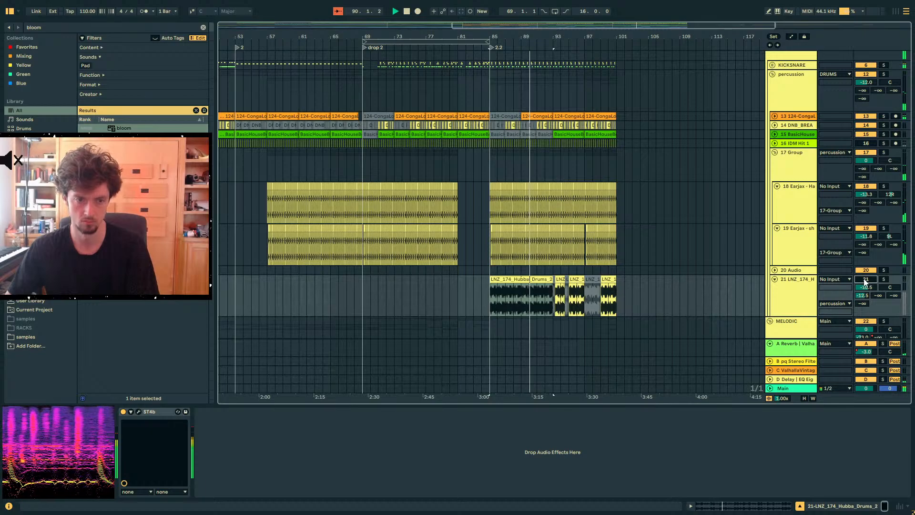
{"action": "left_click", "coordinate": [138, 412]}
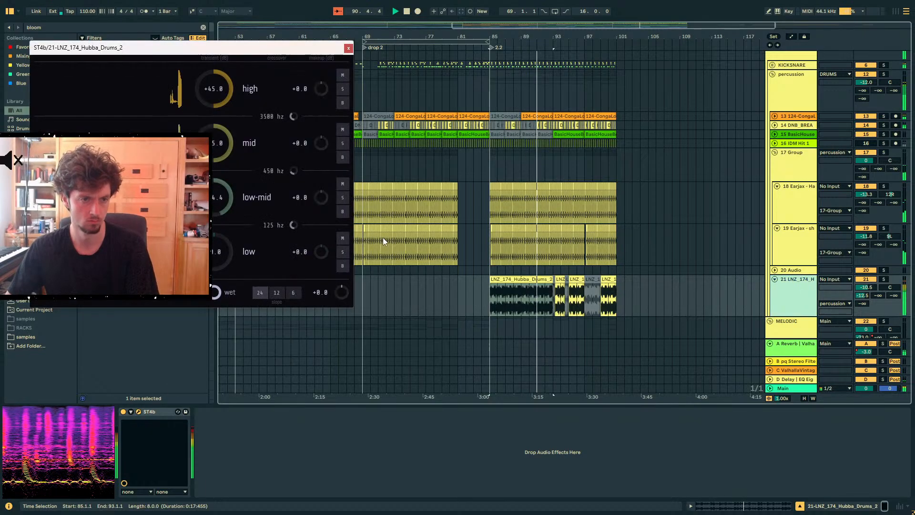
{"action": "left_click", "coordinate": [347, 49]}
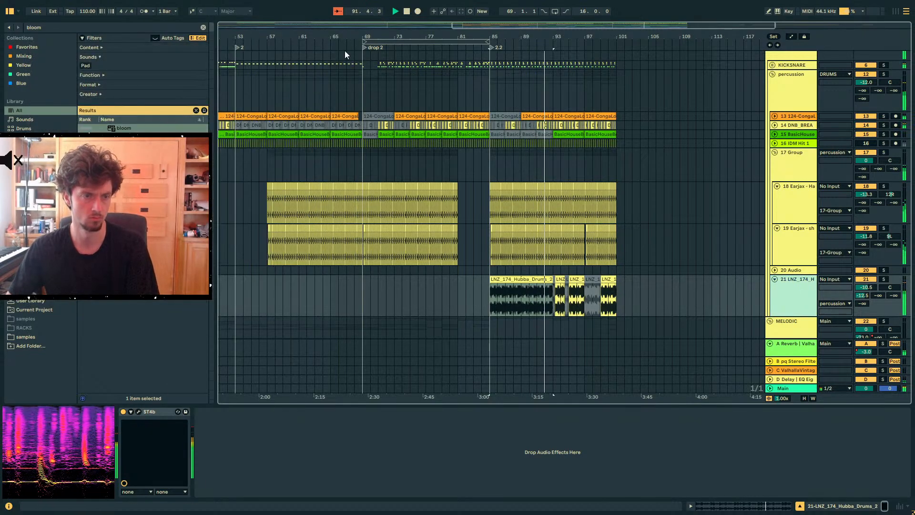
Enable ST4b on the KICKSNARE group, move it after the Glue Compressor and open its plug-in window
{"action": "scroll", "coordinate": [614, 180], "scroll_direction": "up", "scroll_amount": 3}
{"action": "double_click", "coordinate": [792, 143]}
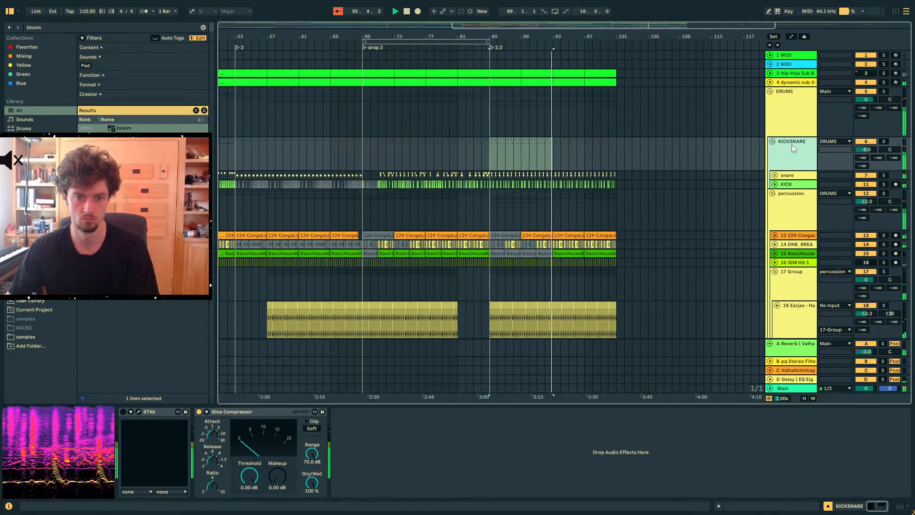
{"action": "left_click", "coordinate": [124, 412]}
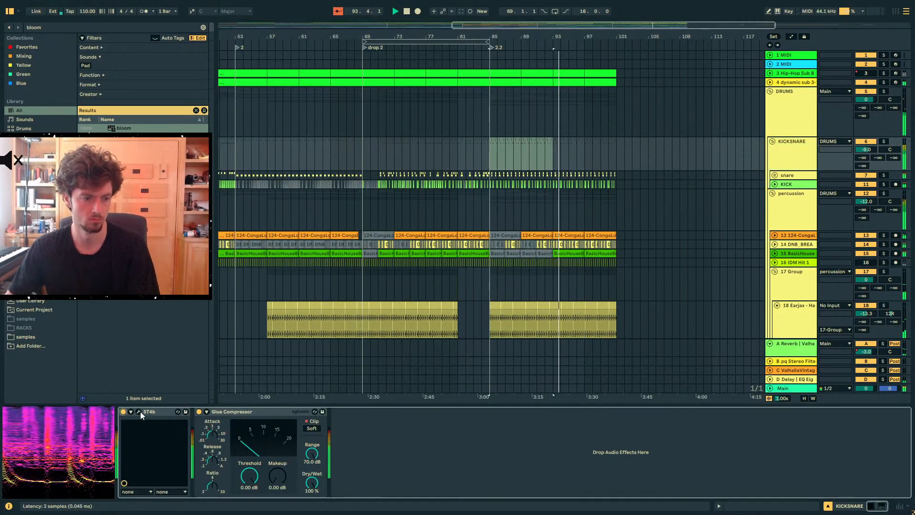
{"action": "left_click_drag", "start_coordinate": [331, 422], "coordinate": [319, 426]}
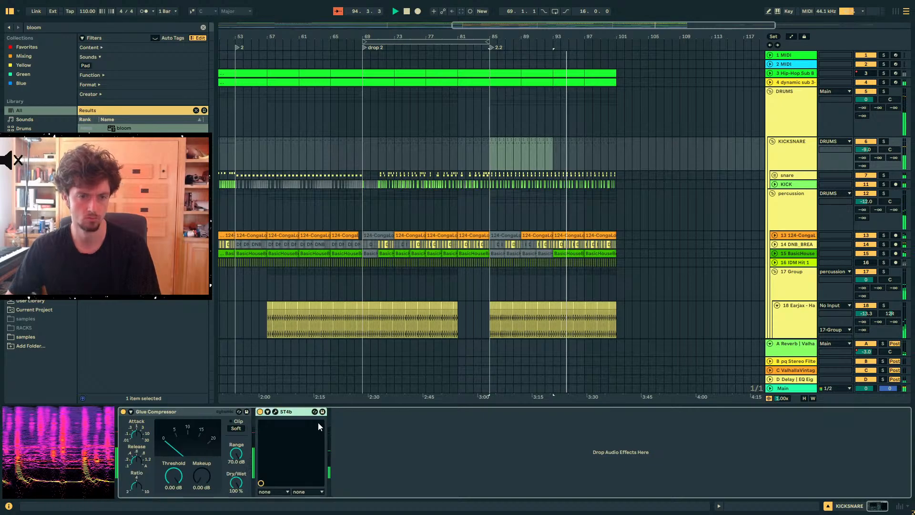
{"action": "left_click", "coordinate": [276, 412]}
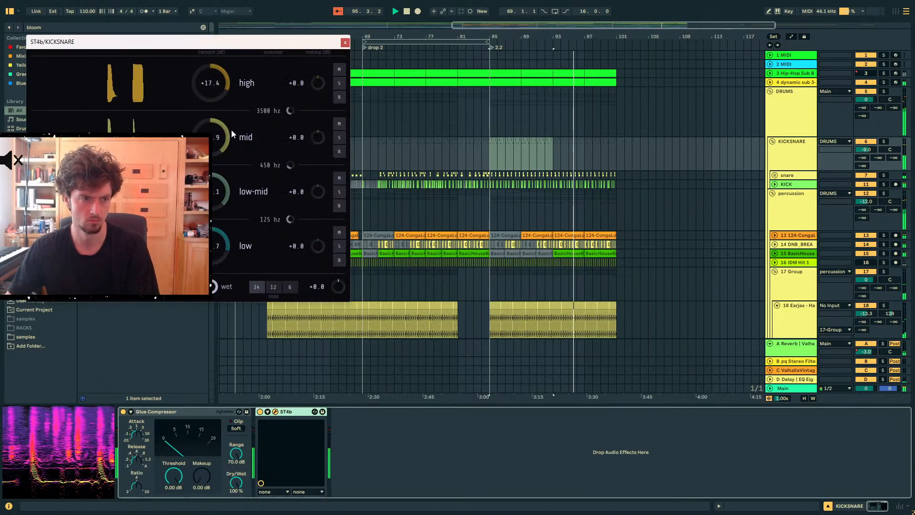
Toggle KICKSNARE's ST4b while replaying from bar 85, adjust its mid band's makeup gain and close the plug-in window
{"action": "left_click", "coordinate": [489, 154]}
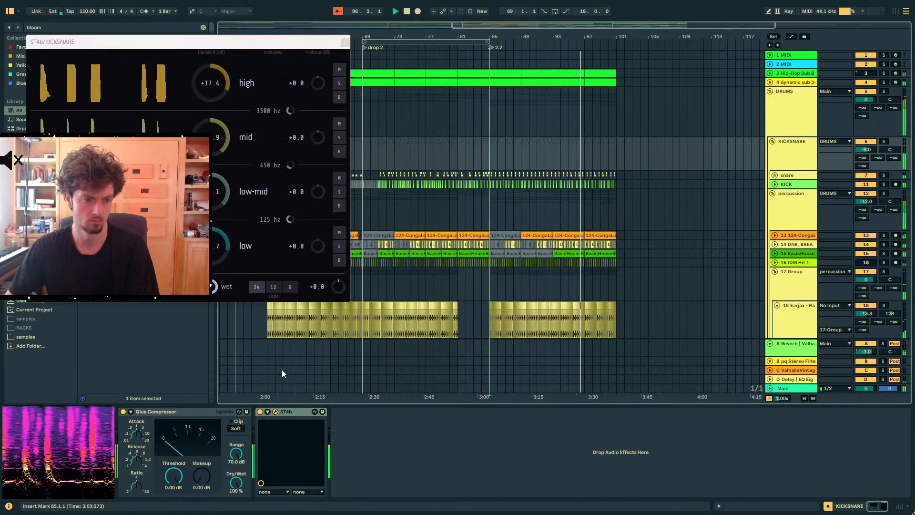
{"action": "left_click", "coordinate": [260, 412]}
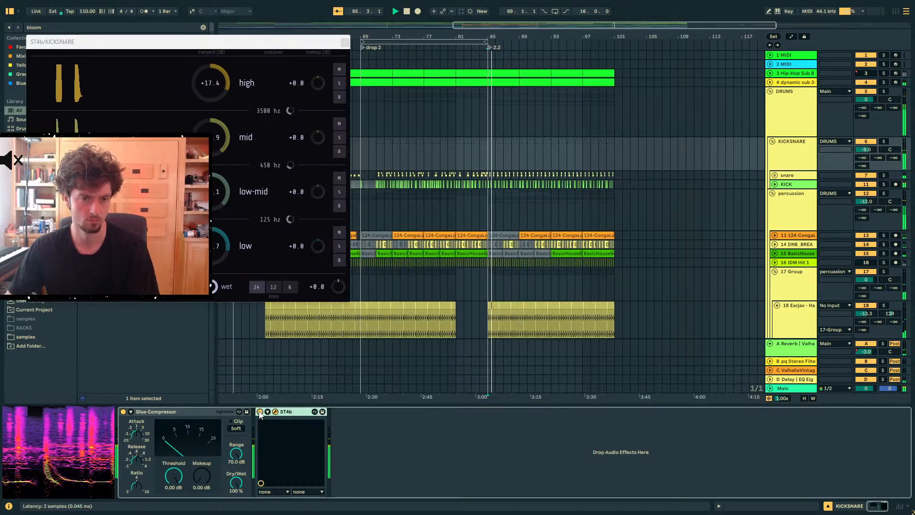
{"action": "key", "text": "a"}
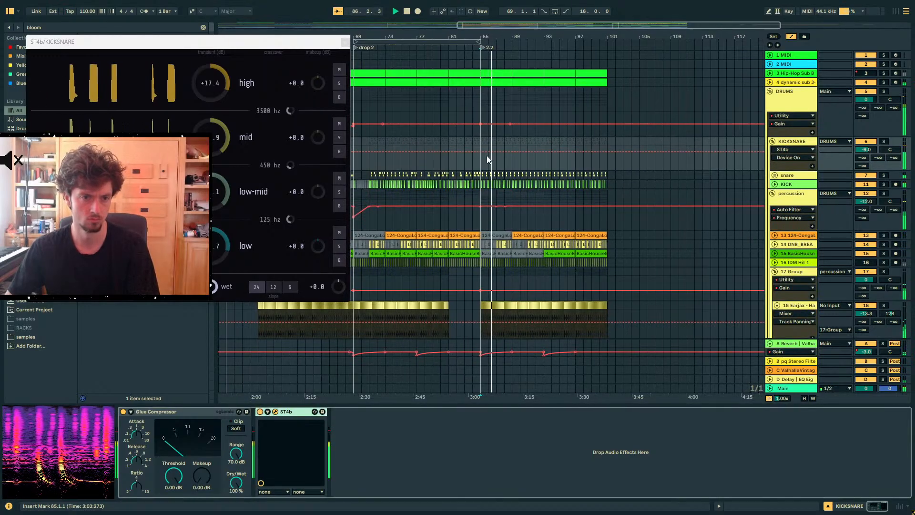
{"action": "left_click", "coordinate": [211, 84]}
{"action": "left_click_drag", "start_coordinate": [318, 137], "coordinate": [318, 123]}
{"action": "left_click", "coordinate": [345, 42]}
{"action": "scroll", "coordinate": [533, 178], "scroll_direction": "down", "scroll_amount": 3}
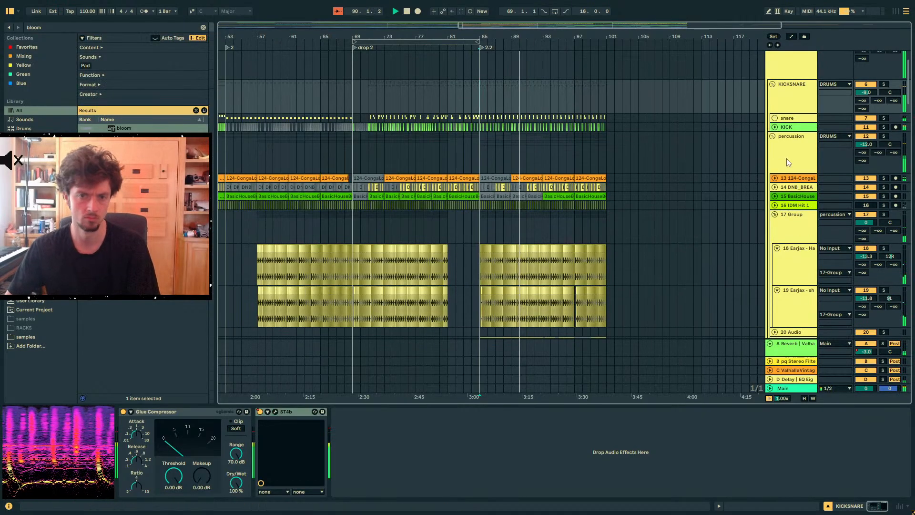
Add a Glue Compressor at the end of the DRUMS group's chain with -20.3 dB threshold, 7.46 dB makeup and Soft clipping
{"action": "scroll", "coordinate": [789, 163], "scroll_direction": "up", "scroll_amount": 3}
{"action": "left_click", "coordinate": [793, 98]}
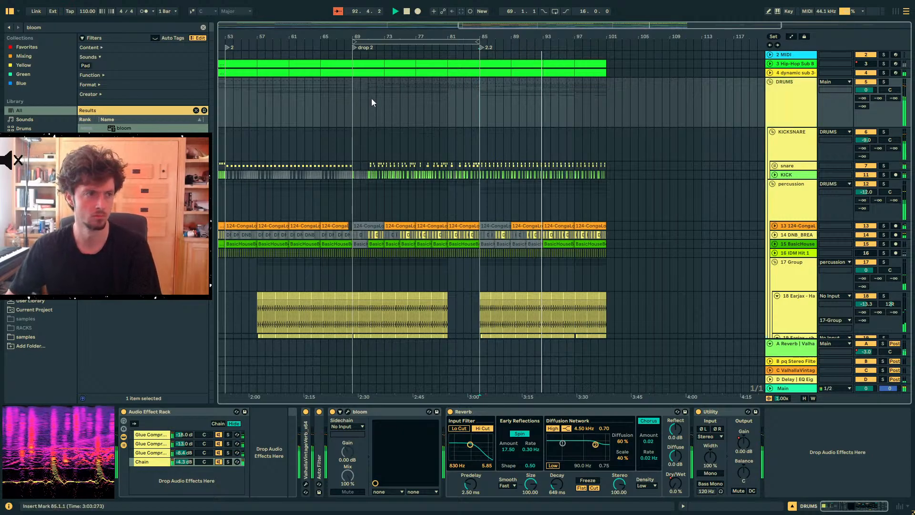
{"action": "key", "text": "ctrl+f"}
{"action": "type", "text": "glue comp"}
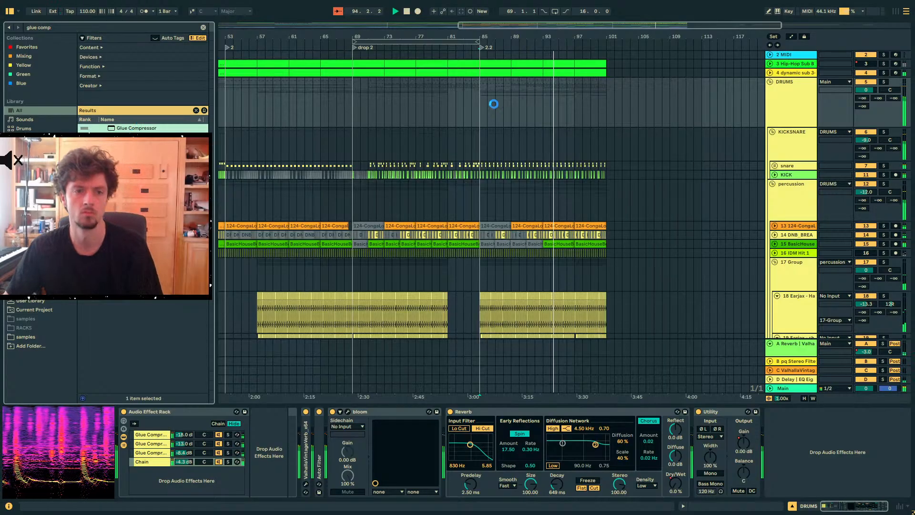
{"action": "left_click", "coordinate": [480, 109]}
{"action": "left_click_drag", "start_coordinate": [820, 476], "coordinate": [819, 497]}
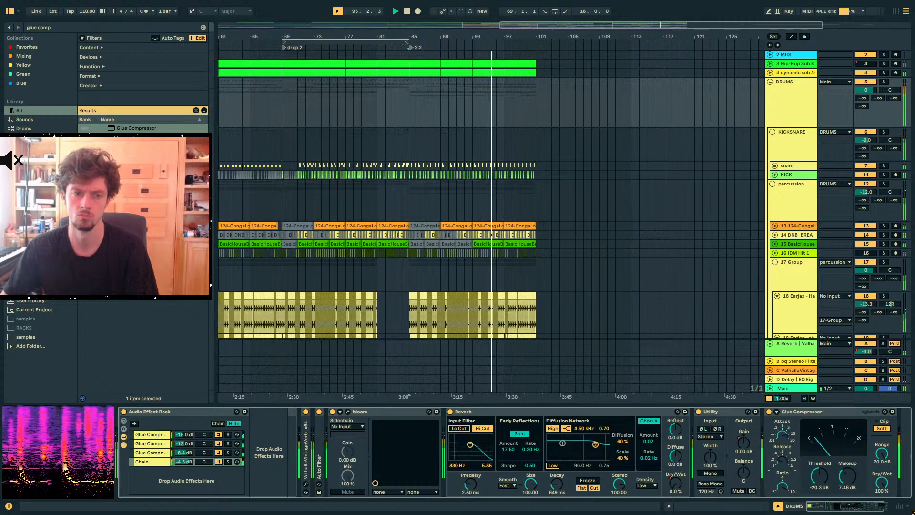
Set the DRUMS Glue Compressor's Dry/Wet to 37% and replay the mix from bar 85
{"action": "key", "text": "space"}
{"action": "key", "text": "space"}
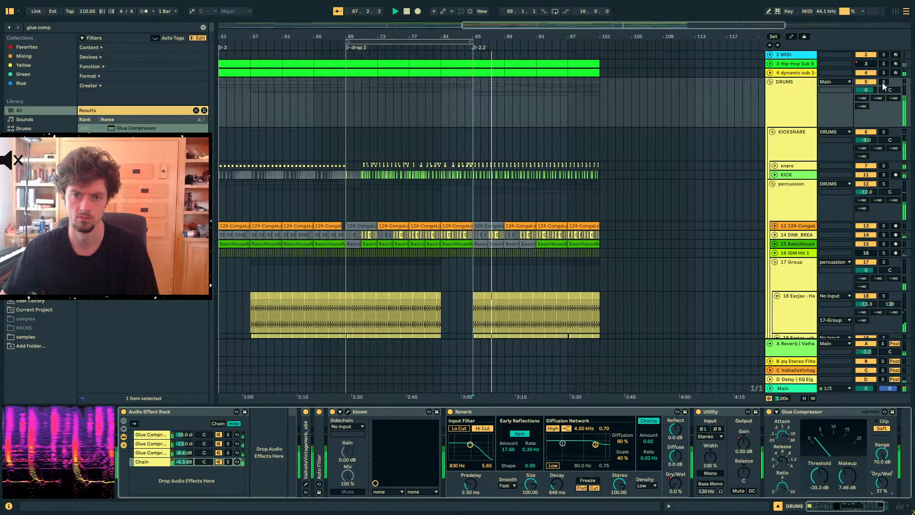
{"action": "left_click", "coordinate": [785, 86]}
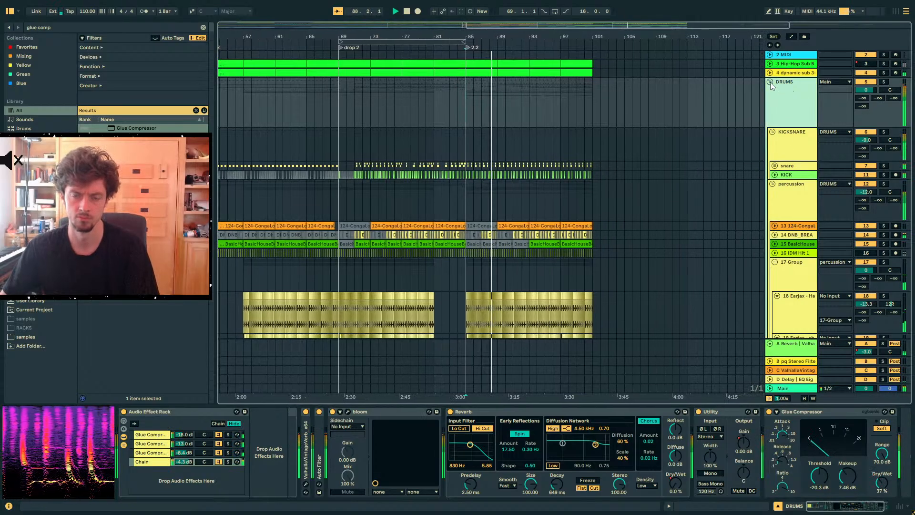
Collapse the DRUMS and MELODIC groups in the arrangement
{"action": "left_click", "coordinate": [771, 82]}
{"action": "scroll", "coordinate": [784, 105], "scroll_direction": "down", "scroll_amount": 4}
{"action": "scroll", "coordinate": [788, 113], "scroll_direction": "up", "scroll_amount": 3}
{"action": "left_click", "coordinate": [787, 109]}
{"action": "left_click", "coordinate": [771, 88]}
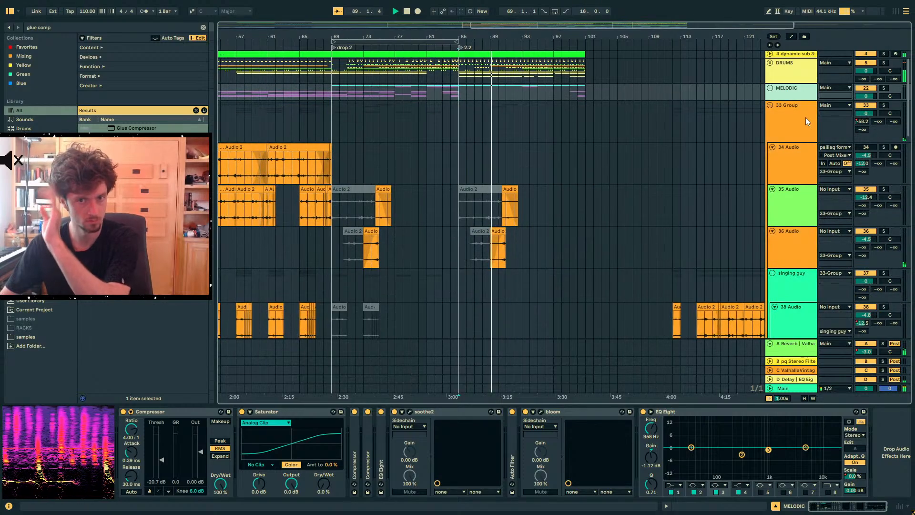
Collapse 33 Group and add a Compressor after bloom at the end of the harmor/pigments group's effect chain
{"action": "scroll", "coordinate": [791, 109], "scroll_direction": "down", "scroll_amount": 10}
{"action": "left_click", "coordinate": [791, 87]}
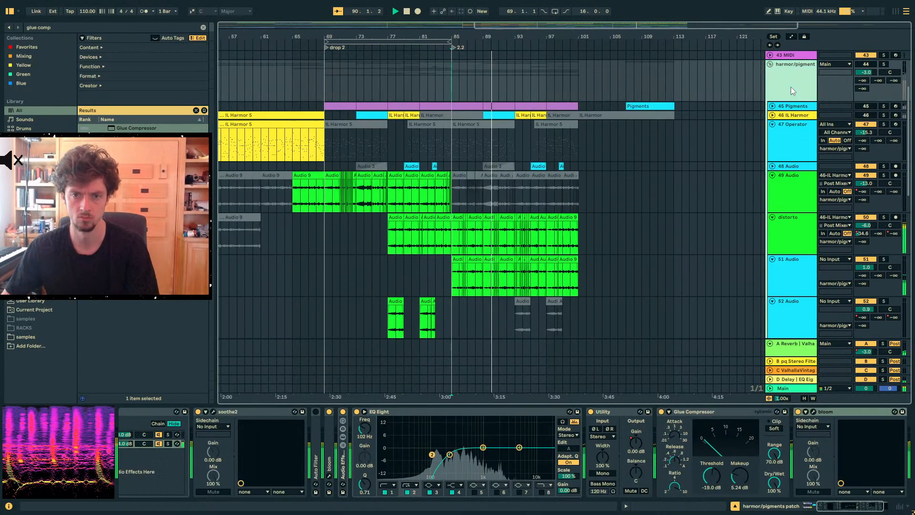
{"action": "scroll", "coordinate": [791, 87], "scroll_direction": "up", "scroll_amount": 3}
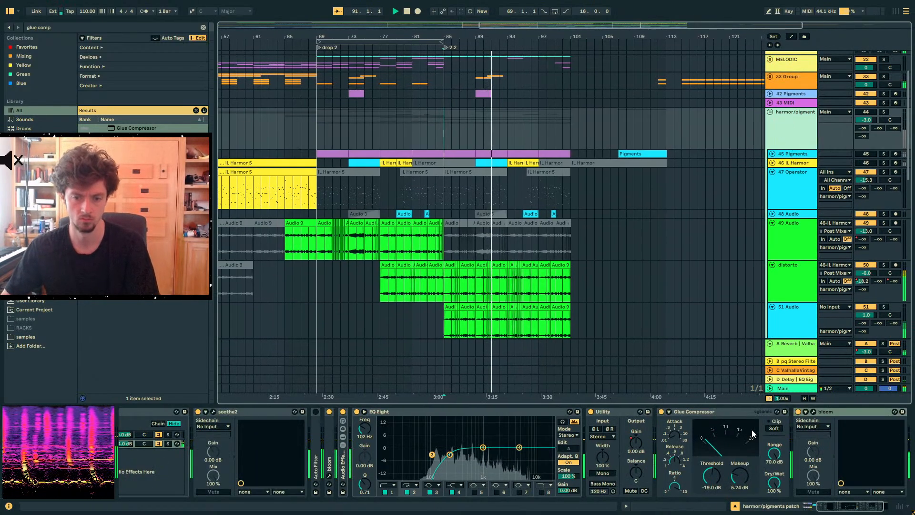
{"action": "key", "text": "ctrl+f"}
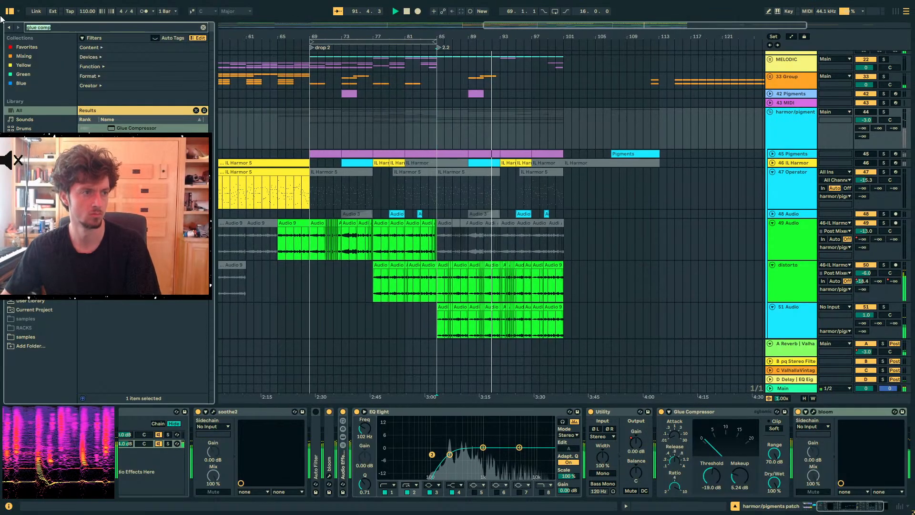
{"action": "type", "text": "comp"}
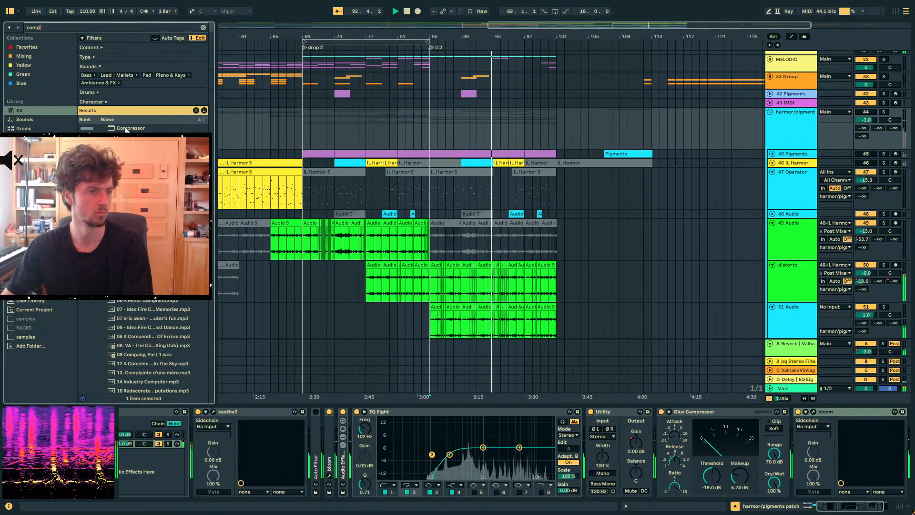
{"action": "left_click", "coordinate": [127, 128]}
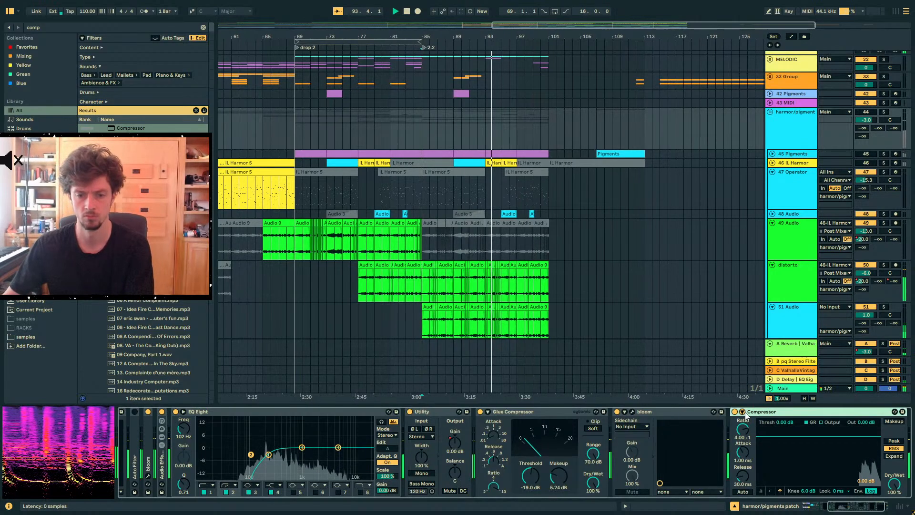
Sidechain the harmor/pigments Compressor from KICKSNARE Post FX with 551 Hz filter, 0.05 ms attack, 13.6 ms release and -48.1 dB threshold
{"action": "left_click", "coordinate": [742, 411]}
{"action": "left_click", "coordinate": [750, 421]}
{"action": "left_click", "coordinate": [757, 434]}
{"action": "left_click", "coordinate": [710, 29]}
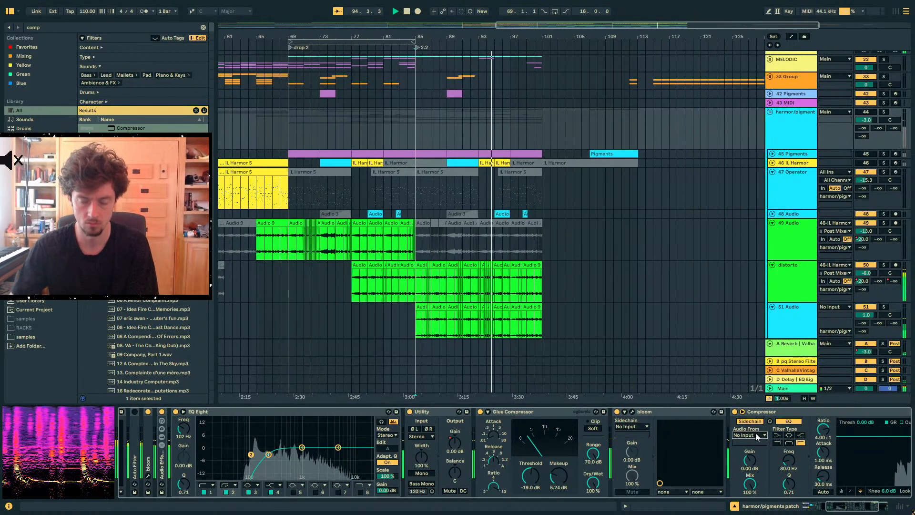
{"action": "left_click", "coordinate": [842, 491]}
{"action": "key", "text": "space"}
{"action": "key", "text": "space"}
{"action": "left_click_drag", "start_coordinate": [854, 464], "coordinate": [854, 466]}
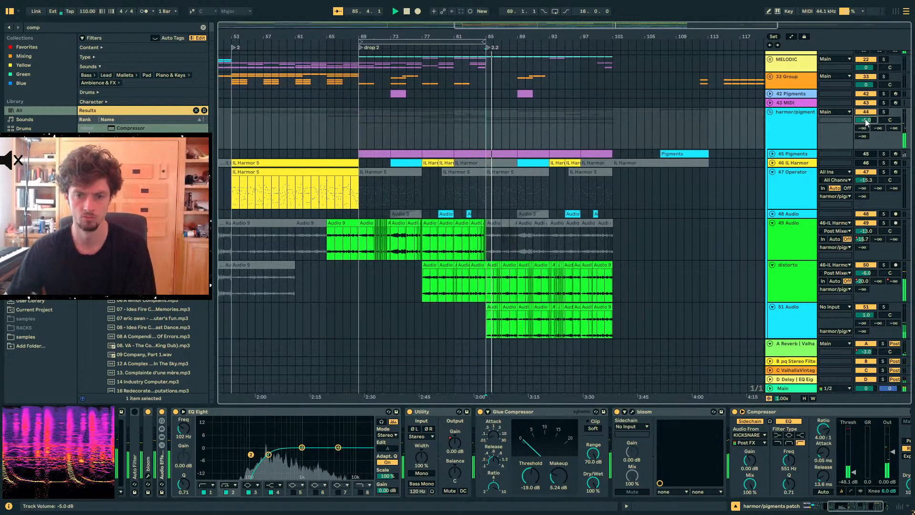
Collapse the Delay in the distorto track's effect chain and raise the track's volume to -0.6 dB
{"action": "left_click", "coordinate": [783, 290]}
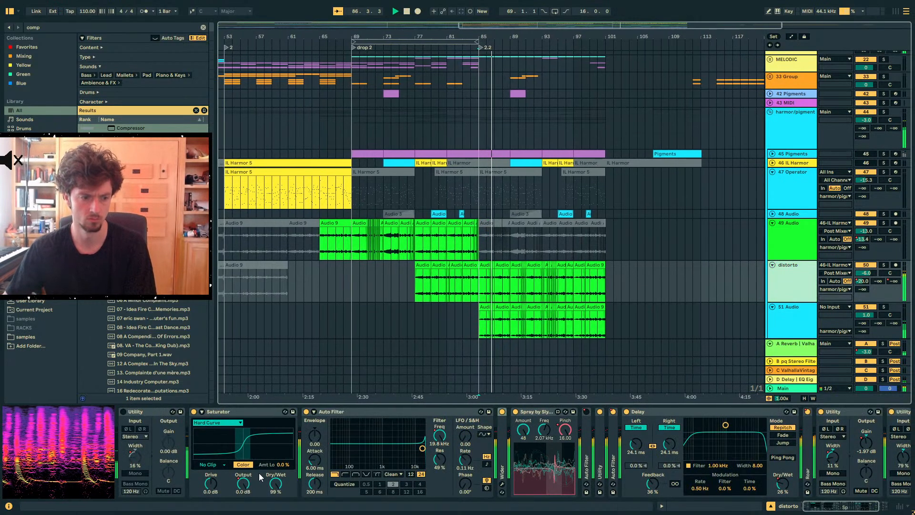
{"action": "double_click", "coordinate": [688, 414]}
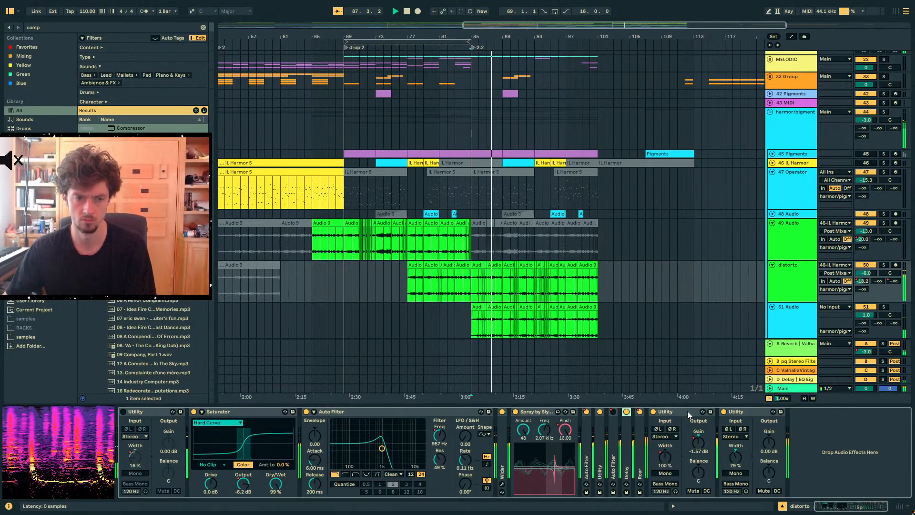
{"action": "left_click", "coordinate": [791, 133]}
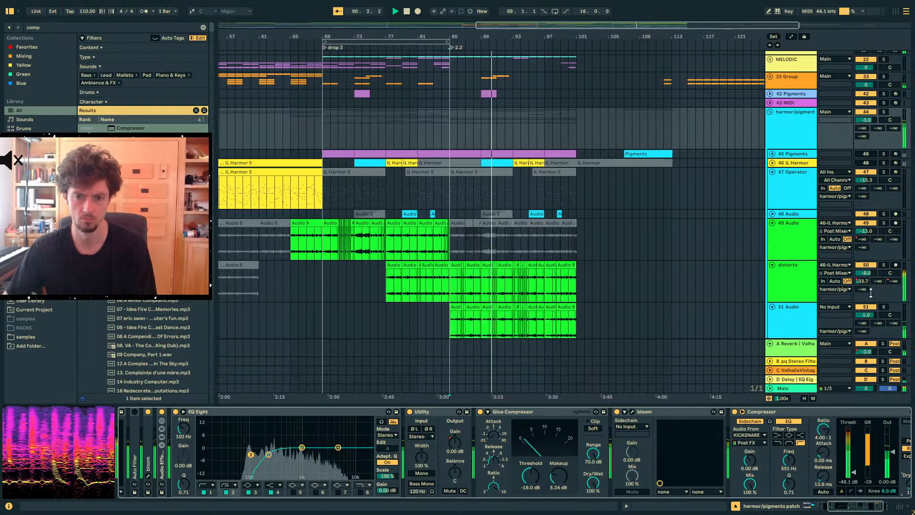
{"action": "left_click", "coordinate": [789, 274]}
{"action": "left_click", "coordinate": [773, 264]}
{"action": "left_click", "coordinate": [772, 266]}
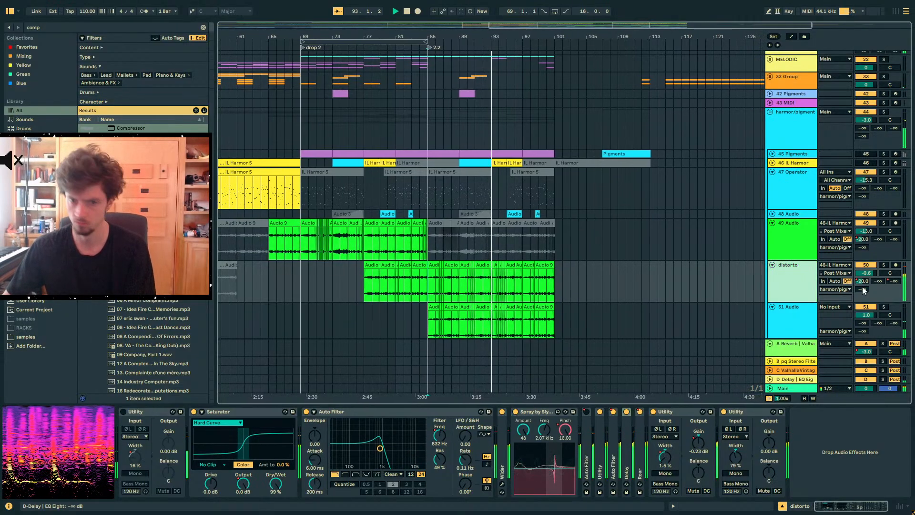
Show automation and reshape distorto's A-Reverb send into rising ramps starting at bars 85 and 93
{"action": "key", "text": "a"}
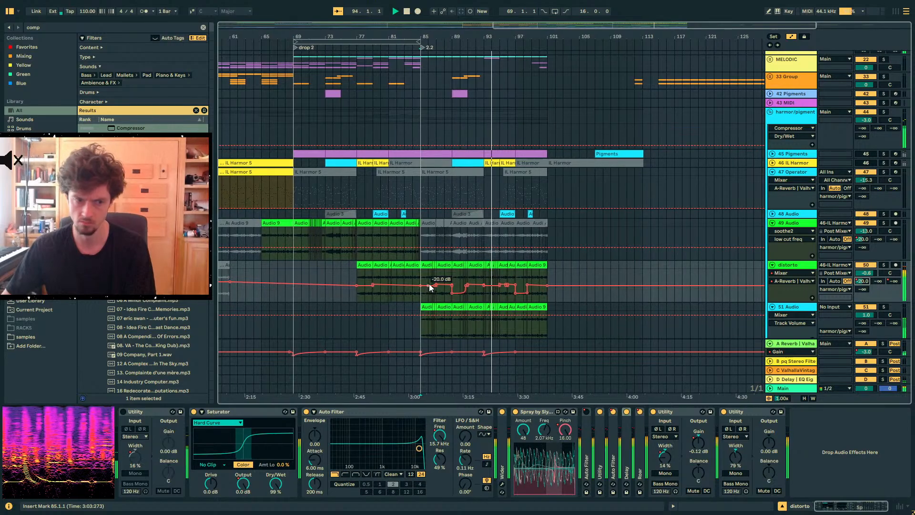
{"action": "left_click_drag", "start_coordinate": [419, 271], "coordinate": [483, 301]}
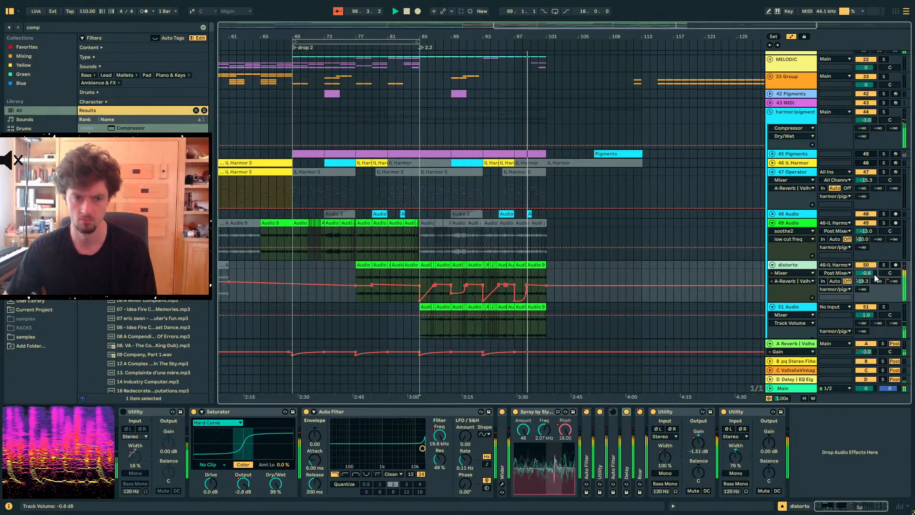
Deactivate the BasicHouseBeat clip from bar 97 to 101 on track 15
{"action": "scroll", "coordinate": [567, 186], "scroll_direction": "up", "scroll_amount": 10}
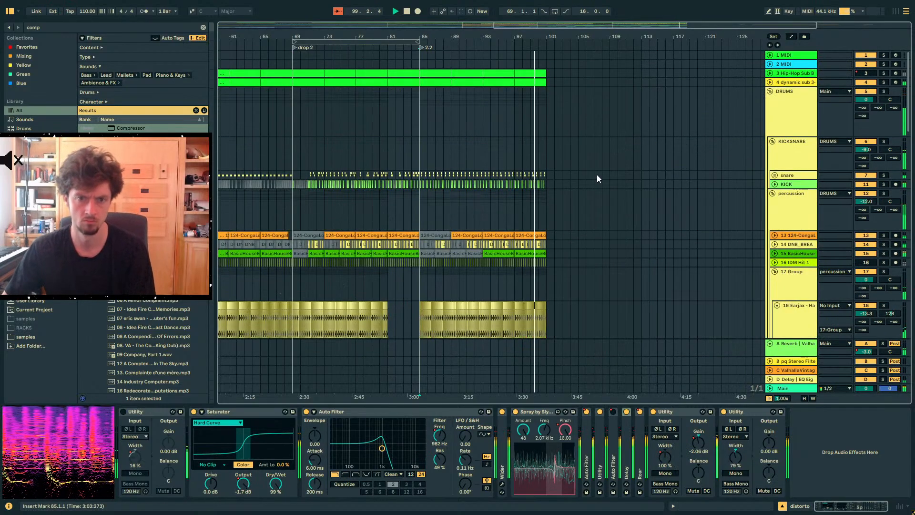
{"action": "scroll", "coordinate": [567, 177], "scroll_direction": "down", "scroll_amount": 5}
{"action": "left_click", "coordinate": [518, 148]}
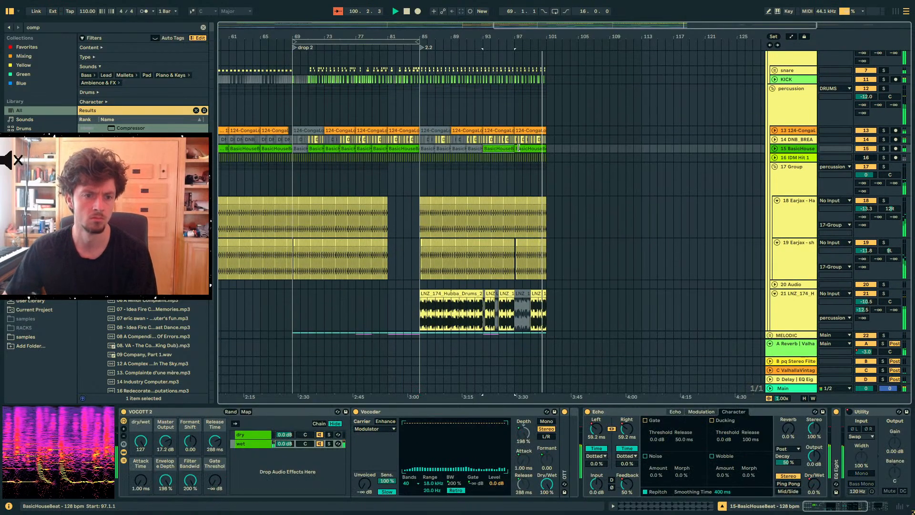
Reactivate the LNZ_174_Hubba_Drums_2 clip from bar 97 to 99 on track 21
{"action": "scroll", "coordinate": [501, 223], "scroll_direction": "down", "scroll_amount": 3}
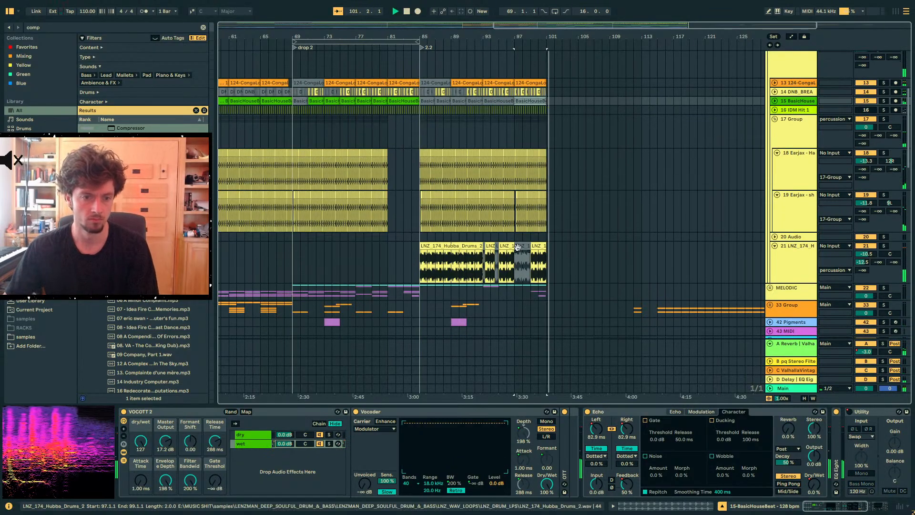
{"action": "left_click", "coordinate": [499, 248]}
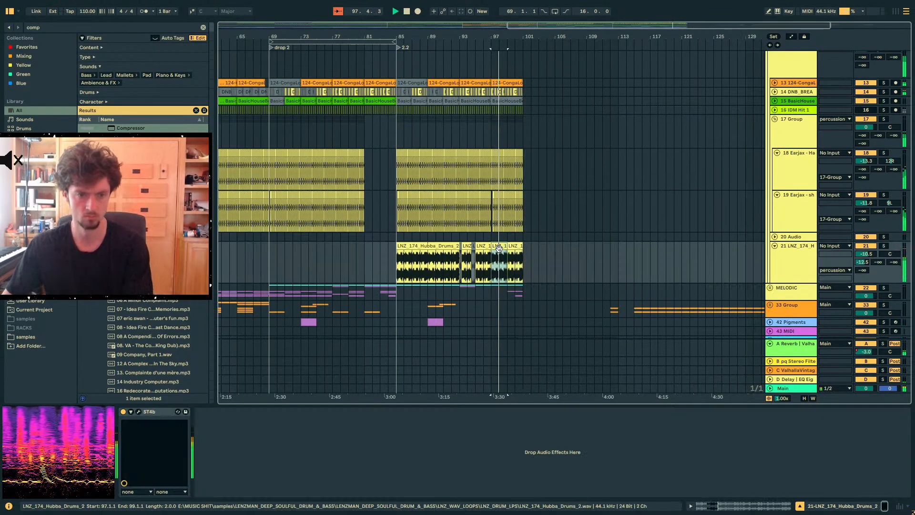
{"action": "left_click", "coordinate": [797, 253]}
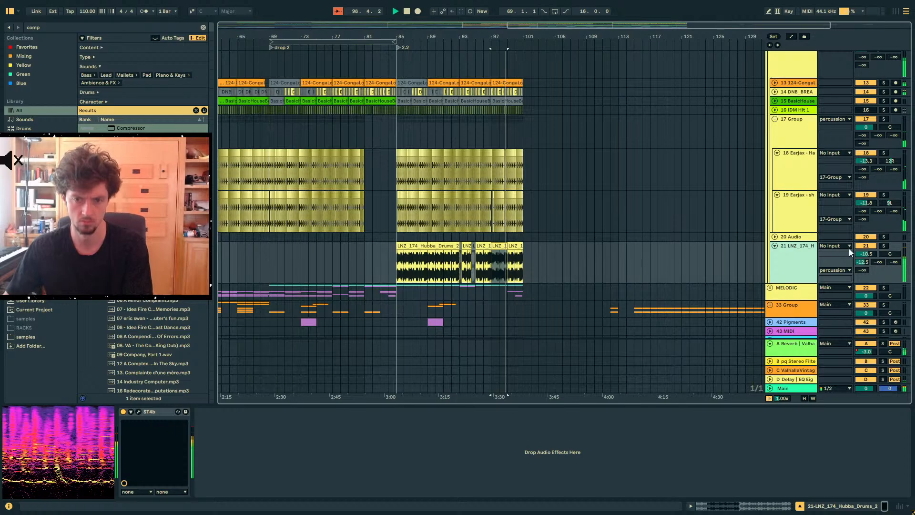
{"action": "left_click", "coordinate": [523, 268]}
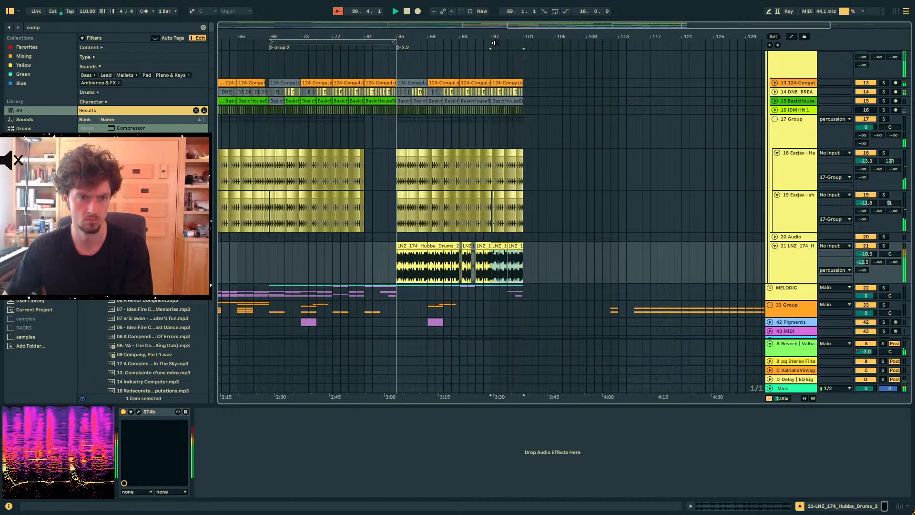
Deactivate the Hubba drums audio from 98.4.1 to 99.1.1 and play the passage
{"action": "left_click_drag", "start_coordinate": [494, 42], "coordinate": [508, 115]}
{"action": "left_click", "coordinate": [535, 264]}
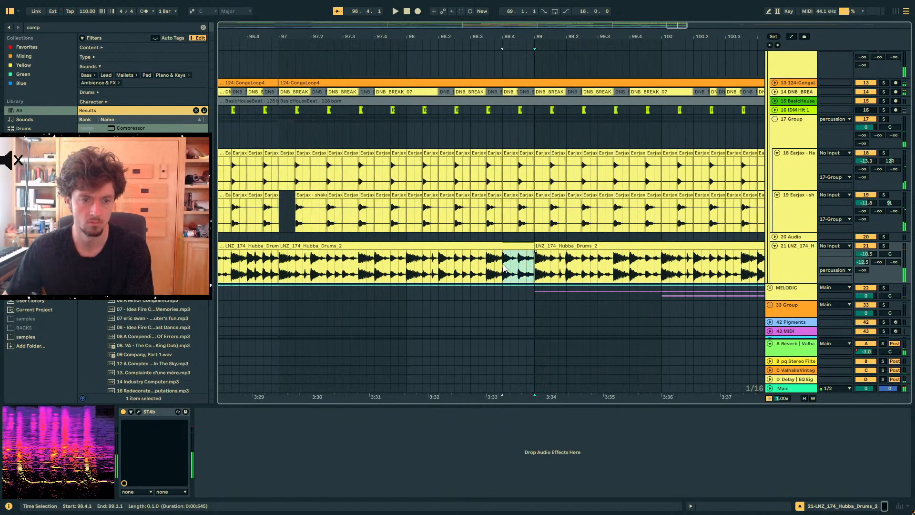
{"action": "key", "text": "0"}
{"action": "left_click", "coordinate": [472, 268]}
{"action": "key", "text": "space"}
Trim about half a beat off the end of the Hubba drums clip before 98.4 and replay the passage
{"action": "left_click_drag", "start_coordinate": [502, 247], "coordinate": [487, 248]}
{"action": "left_click", "coordinate": [454, 265]}
{"action": "key", "text": "space"}
{"action": "key", "text": "space"}
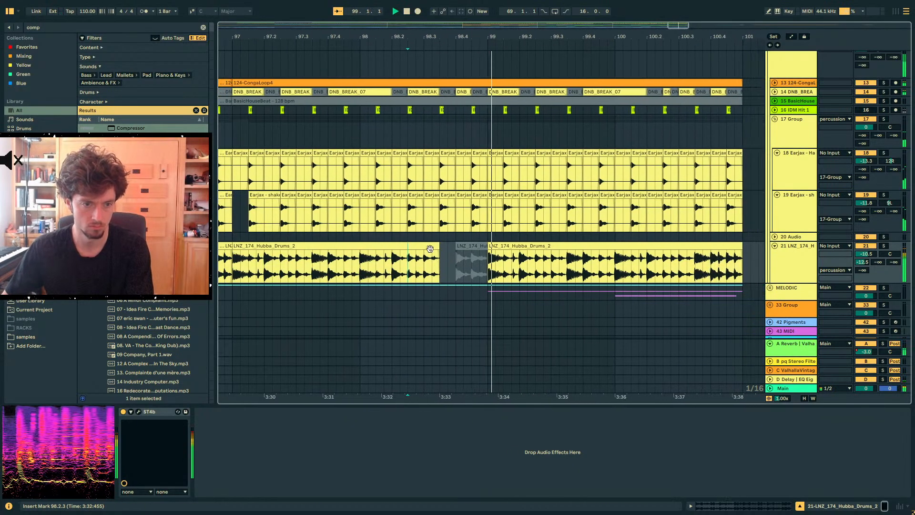
{"action": "left_click", "coordinate": [354, 269]}
{"action": "key", "text": "space"}
{"action": "key", "text": "space"}
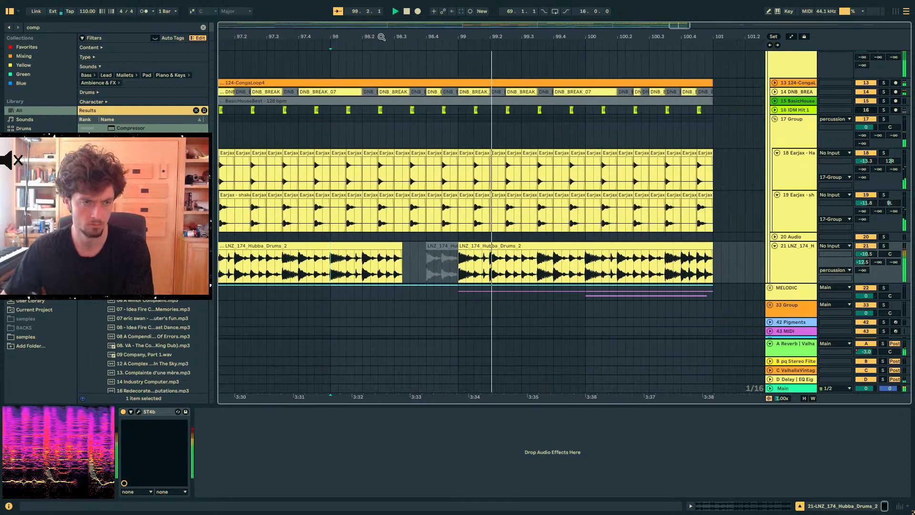
Deactivate the IDM Hit 1 clip just before bar 99 and replay the drums from bar 97
{"action": "left_click", "coordinate": [479, 111]}
{"action": "left_click", "coordinate": [465, 101]}
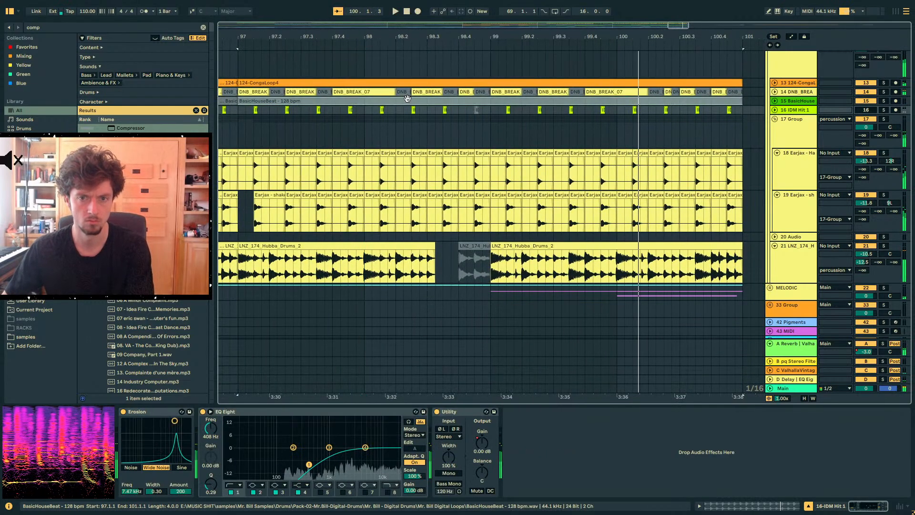
{"action": "key", "text": "space"}
{"action": "key", "text": "space"}
{"action": "left_click_drag", "start_coordinate": [558, 35], "coordinate": [558, 28]}
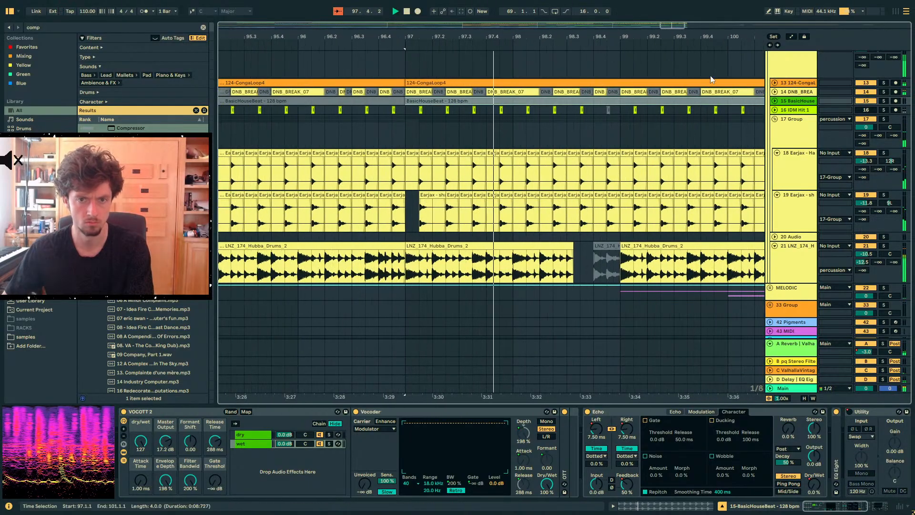
Unfold the DNB_BREAK track, delete its deactivated clips from bar 89 to 91, and play from 84.2.1
{"action": "left_click", "coordinate": [774, 92]}
{"action": "left_click_drag", "start_coordinate": [504, 36], "coordinate": [506, 18]}
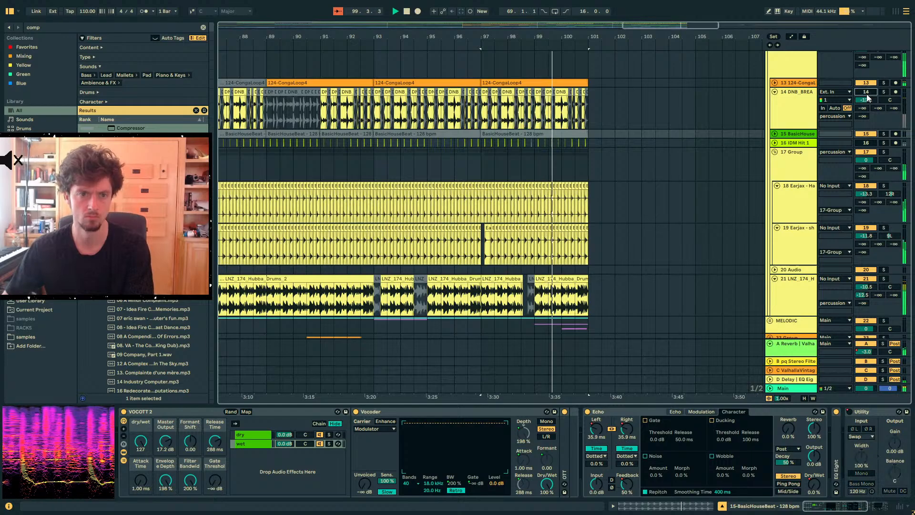
{"action": "left_click_drag", "start_coordinate": [578, 37], "coordinate": [665, 31]}
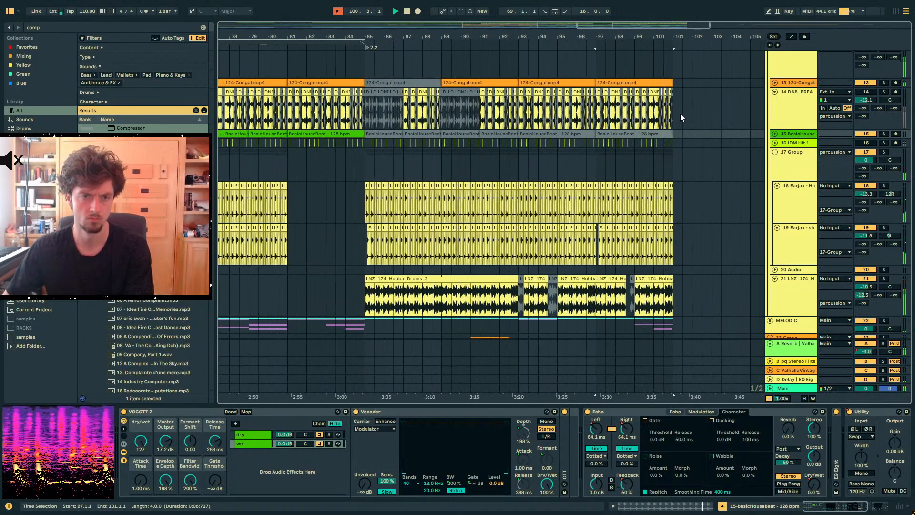
{"action": "left_click_drag", "start_coordinate": [677, 118], "coordinate": [385, 119]}
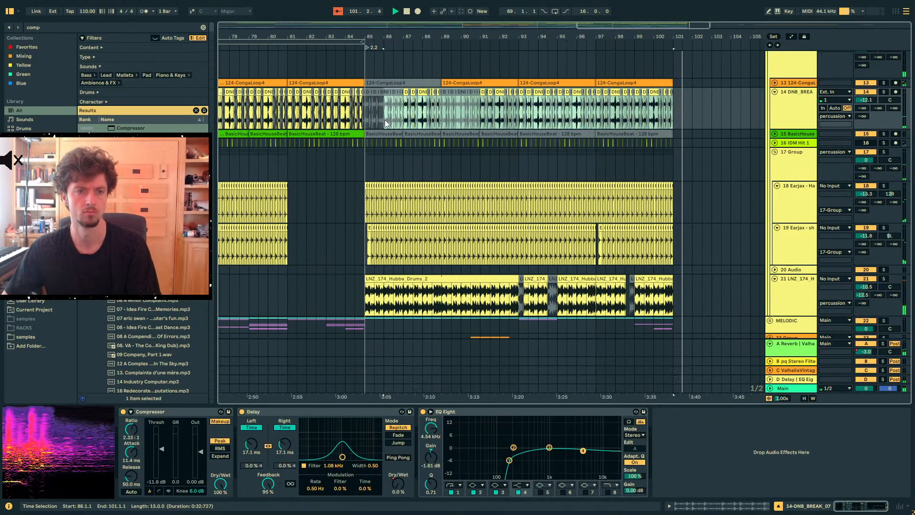
{"action": "left_click", "coordinate": [426, 114]}
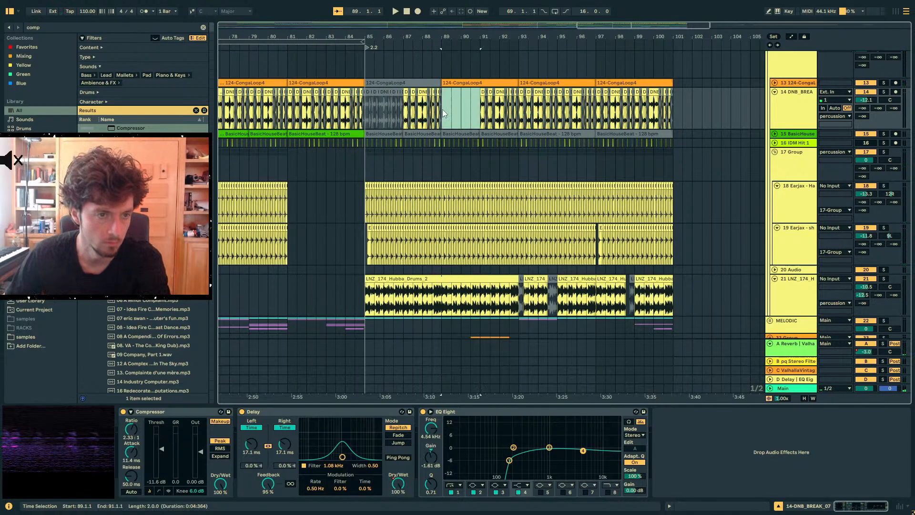
{"action": "left_click", "coordinate": [359, 113]}
{"action": "key", "text": "space"}
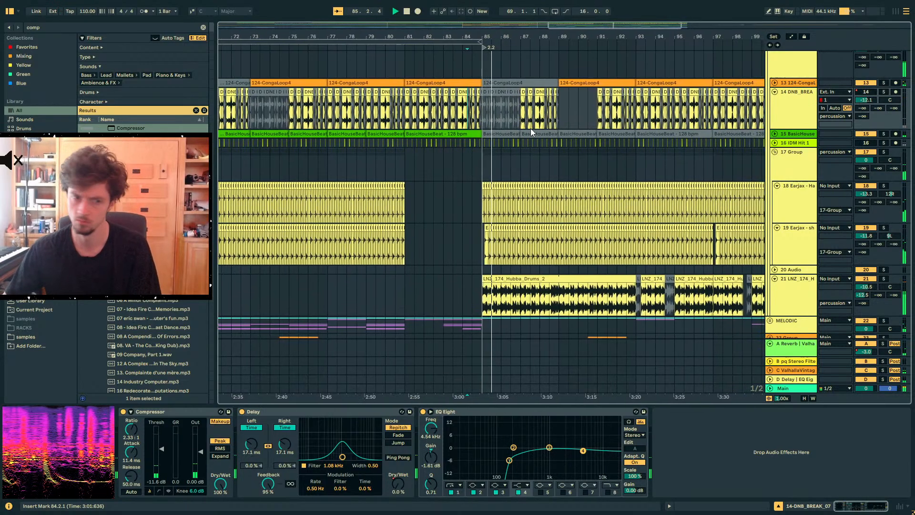
Review the harmor/pigments, chord and synth tracks during playback and open the fx group's effect chain
{"action": "scroll", "coordinate": [650, 267], "scroll_direction": "down", "scroll_amount": 15}
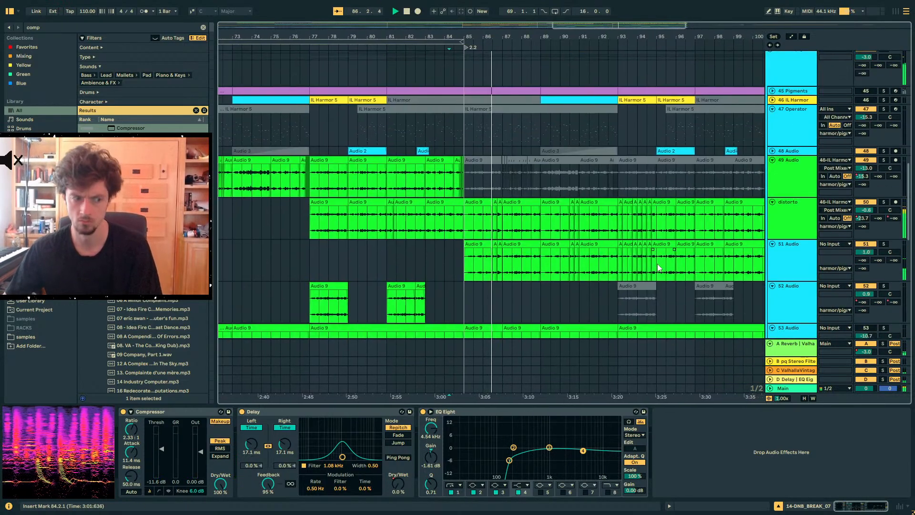
{"action": "scroll", "coordinate": [658, 266], "scroll_direction": "down", "scroll_amount": 4}
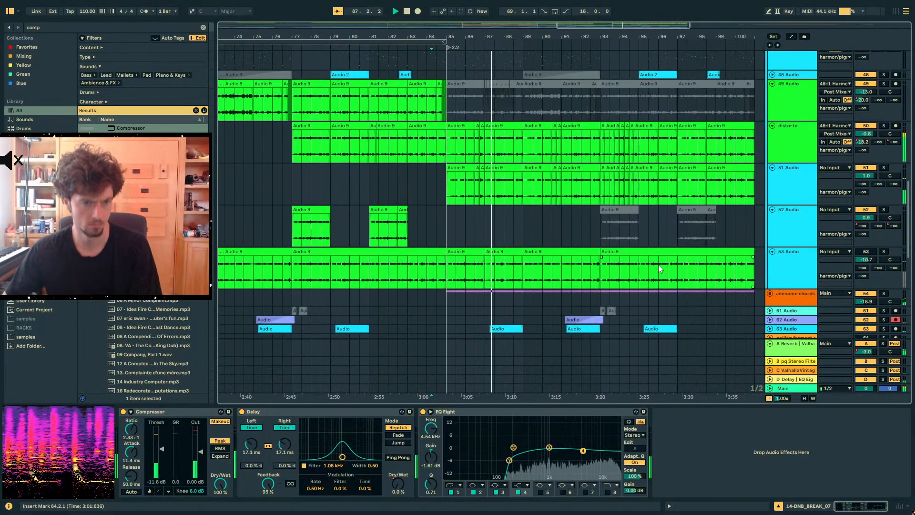
{"action": "scroll", "coordinate": [659, 265], "scroll_direction": "down", "scroll_amount": 3}
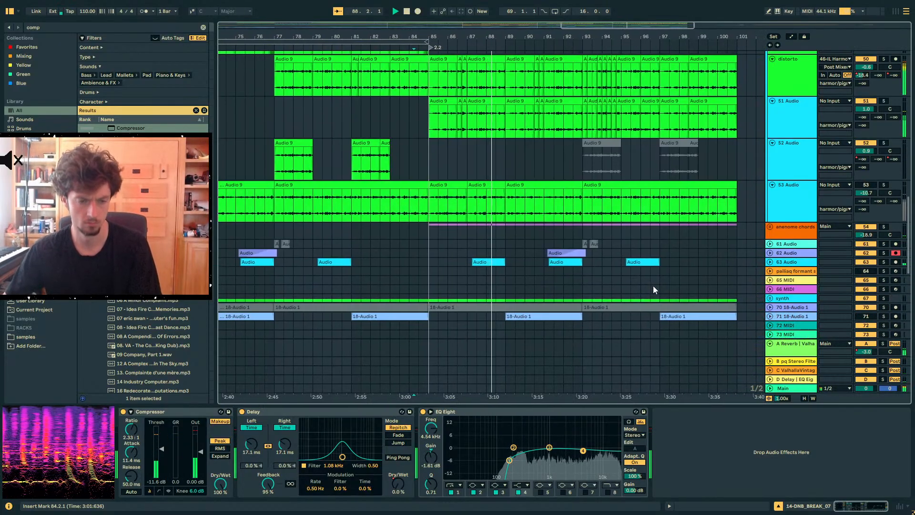
{"action": "scroll", "coordinate": [653, 285], "scroll_direction": "down", "scroll_amount": 12}
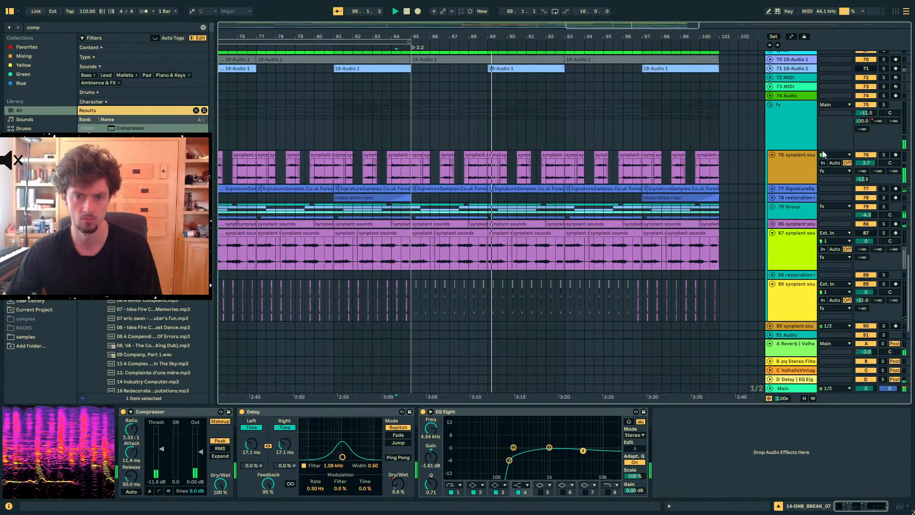
{"action": "left_click", "coordinate": [810, 145]}
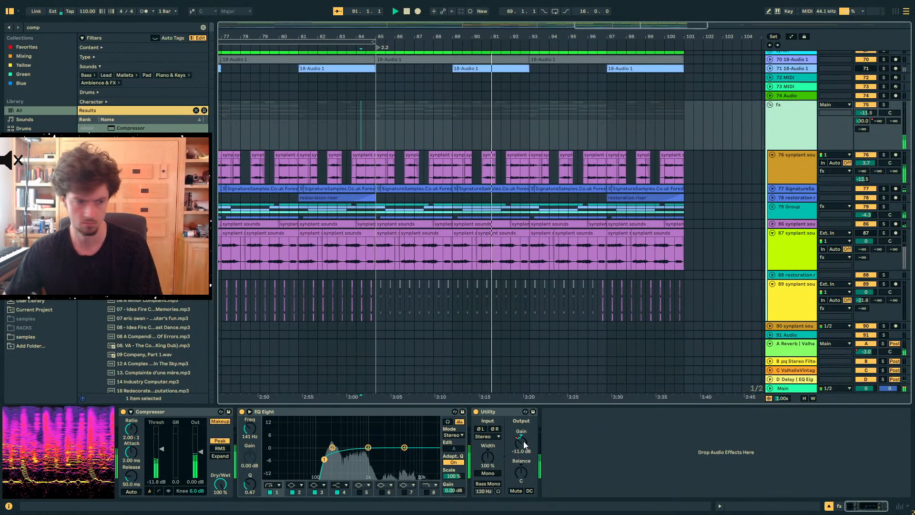
Raise the anenome chords group's volume to -14.8 dB
{"action": "scroll", "coordinate": [574, 257], "scroll_direction": "up", "scroll_amount": 8}
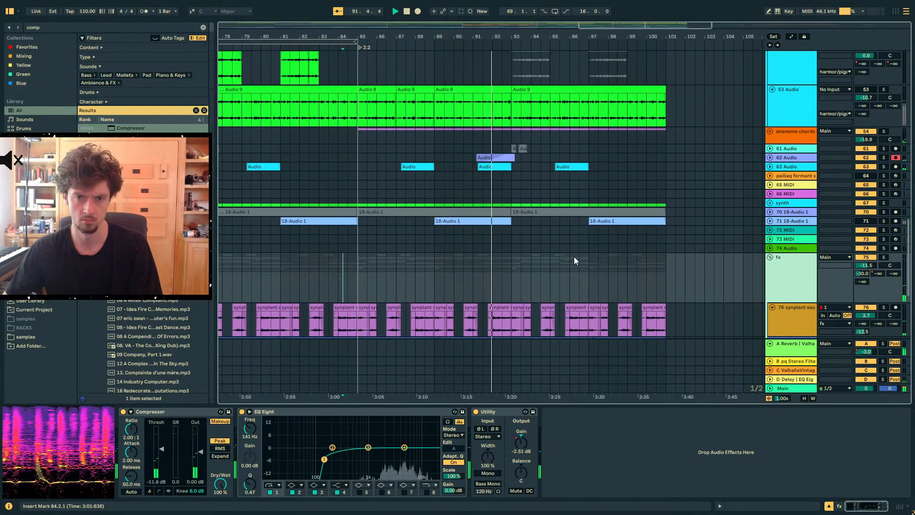
{"action": "left_click", "coordinate": [782, 137]}
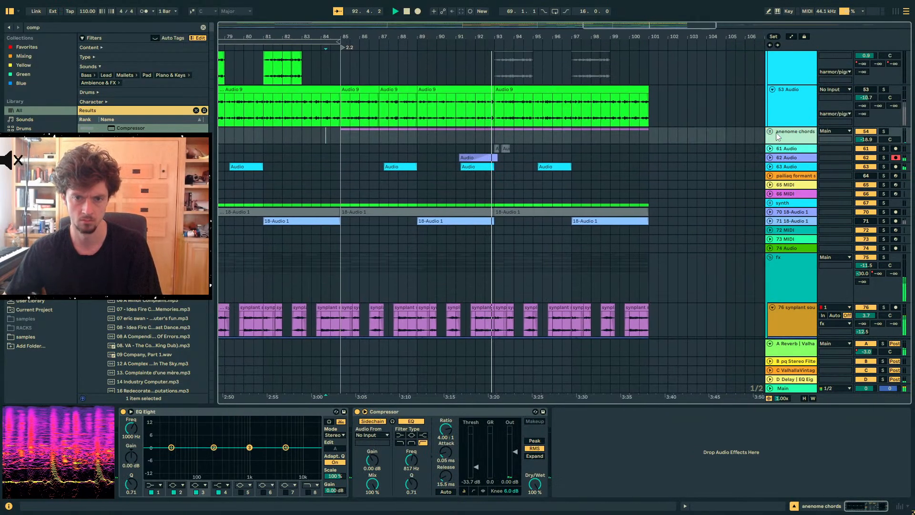
{"action": "left_click_drag", "start_coordinate": [867, 140], "coordinate": [867, 126]}
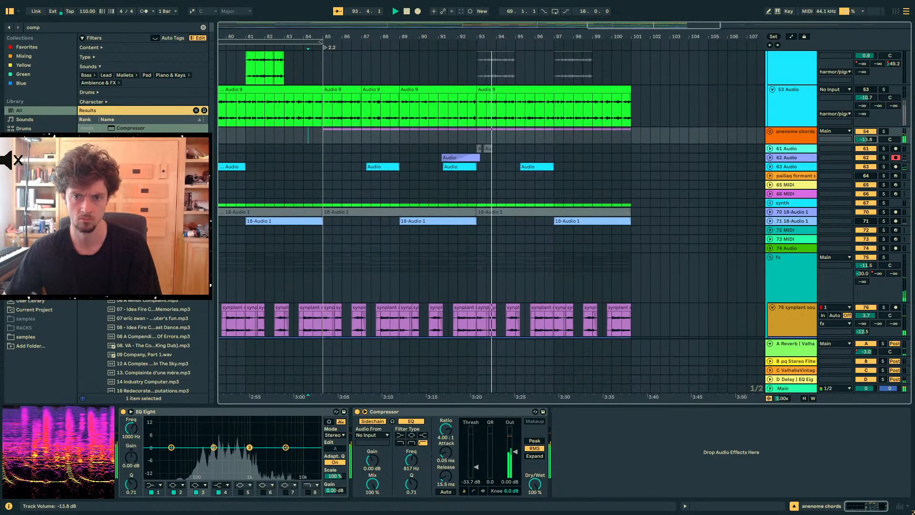
{"action": "key", "text": "a"}
{"action": "key", "text": "a"}
Solo the 51 Audio track and play it from bar 93
{"action": "scroll", "coordinate": [464, 179], "scroll_direction": "up", "scroll_amount": 3}
{"action": "left_click", "coordinate": [451, 191]}
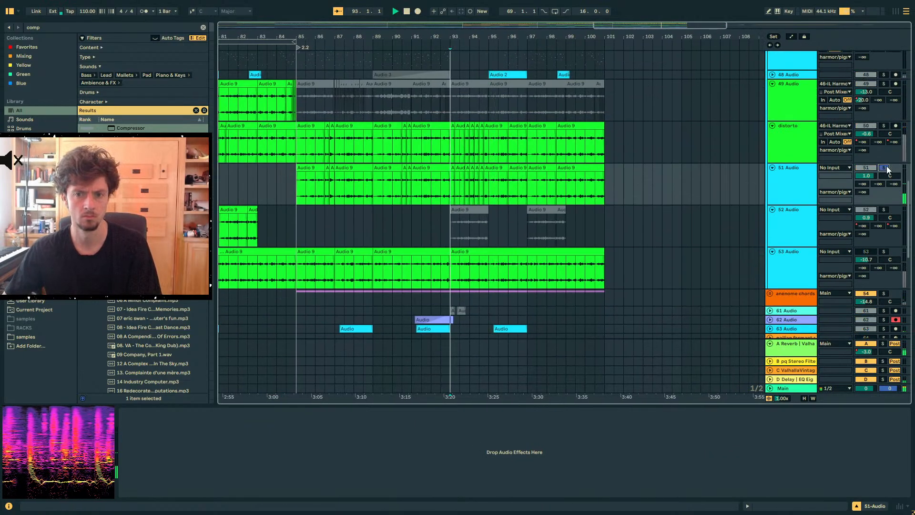
{"action": "key", "text": "space"}
{"action": "key", "text": "space"}
Search the browser for "ott" and load OTT onto the 51 Audio track
{"action": "left_click", "coordinate": [792, 169]}
{"action": "left_click", "coordinate": [36, 27]}
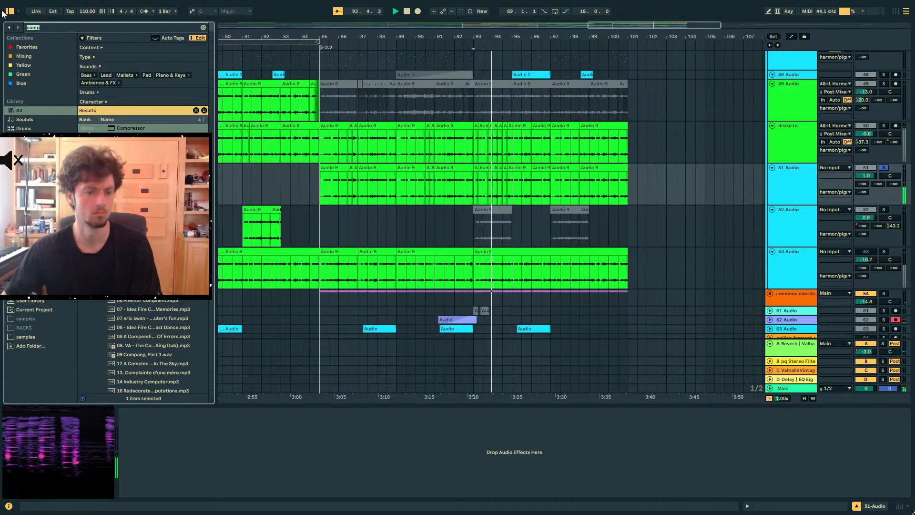
{"action": "type", "text": "ott"}
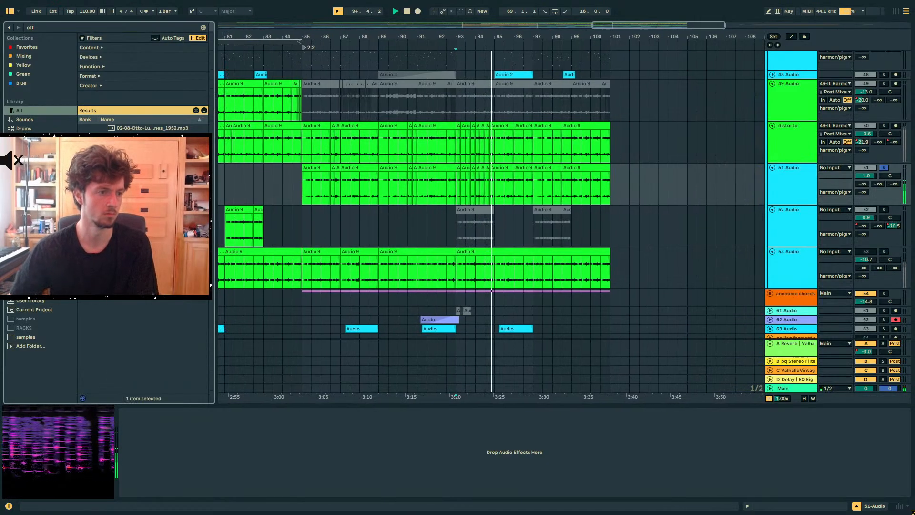
{"action": "key", "text": "Return"}
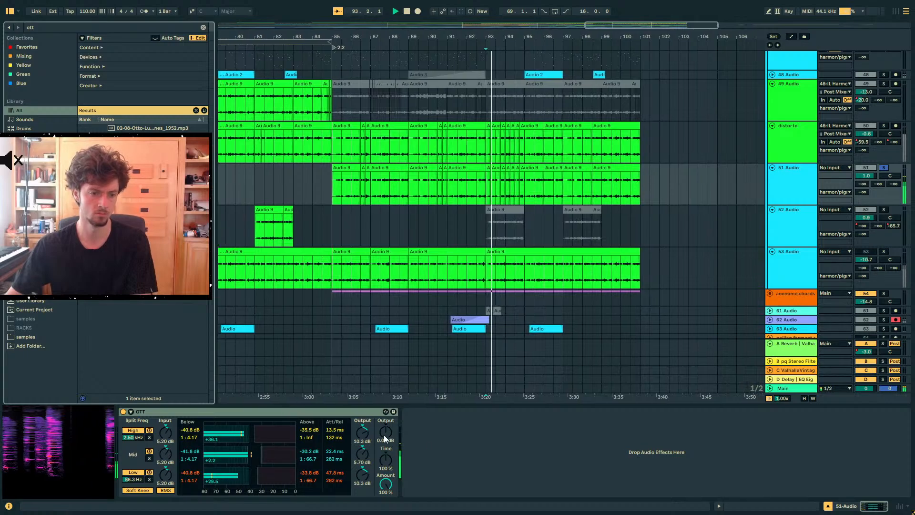
Add Spray by Slynk after OTT on the 51 Audio track and set its Freq to 1.22 kHz
{"action": "left_click_drag", "start_coordinate": [80, 28], "coordinate": [1, 20]}
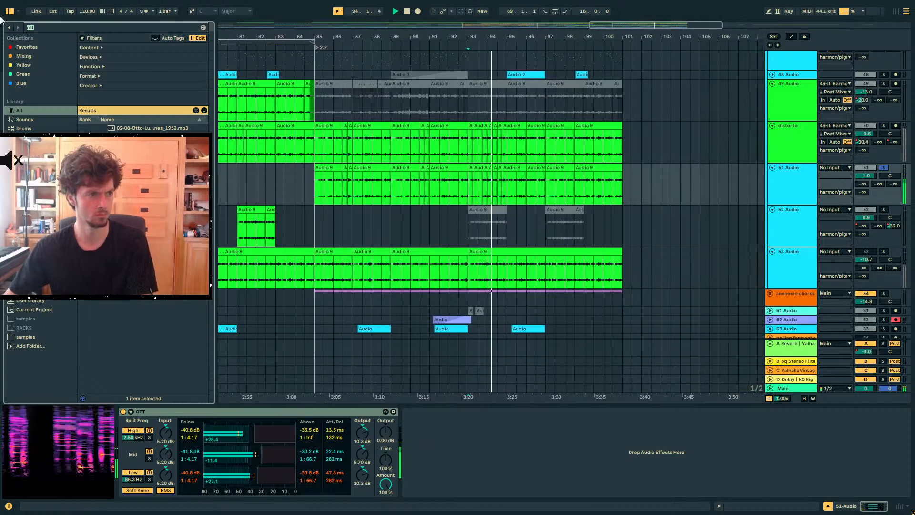
{"action": "type", "text": "spray"}
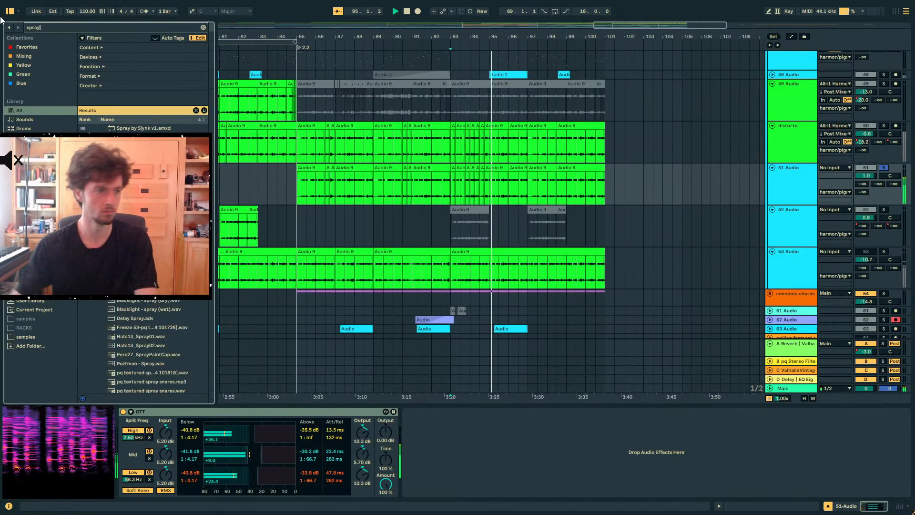
{"action": "double_click", "coordinate": [132, 129]}
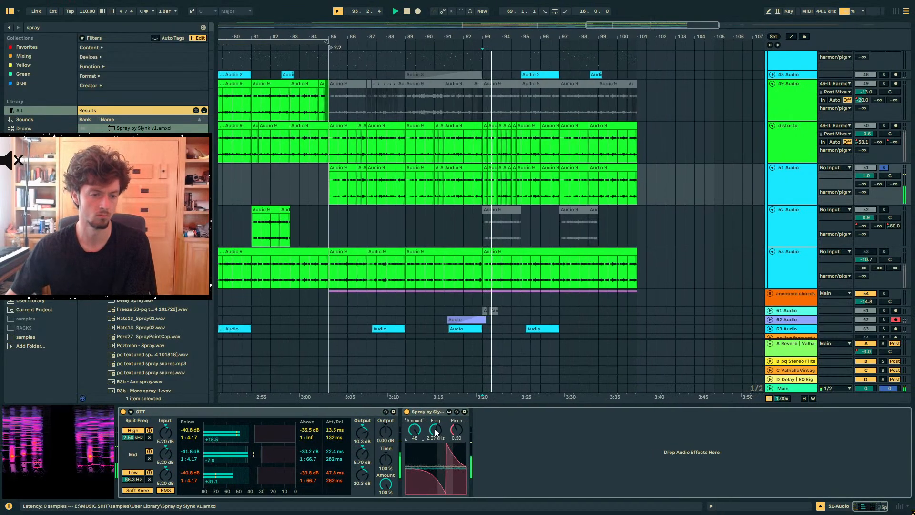
{"action": "left_click_drag", "start_coordinate": [435, 430], "coordinate": [435, 388]}
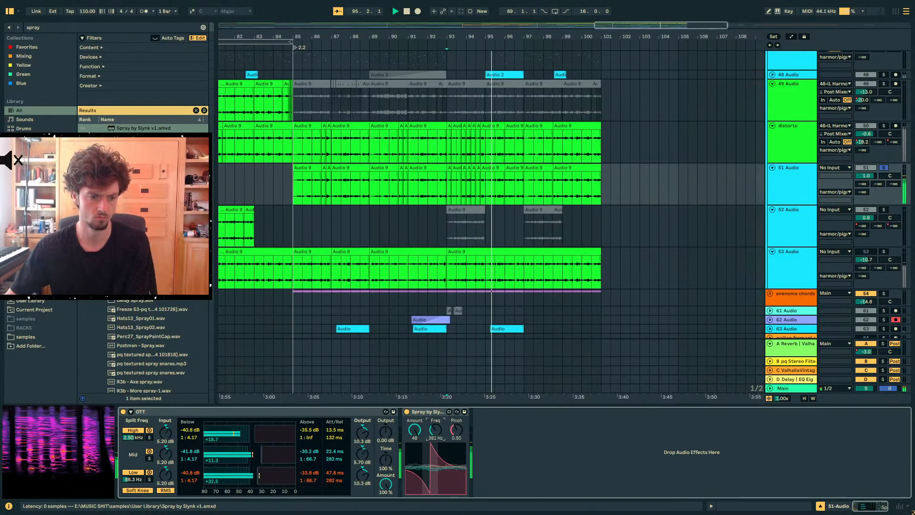
{"action": "left_click_drag", "start_coordinate": [435, 430], "coordinate": [435, 449]}
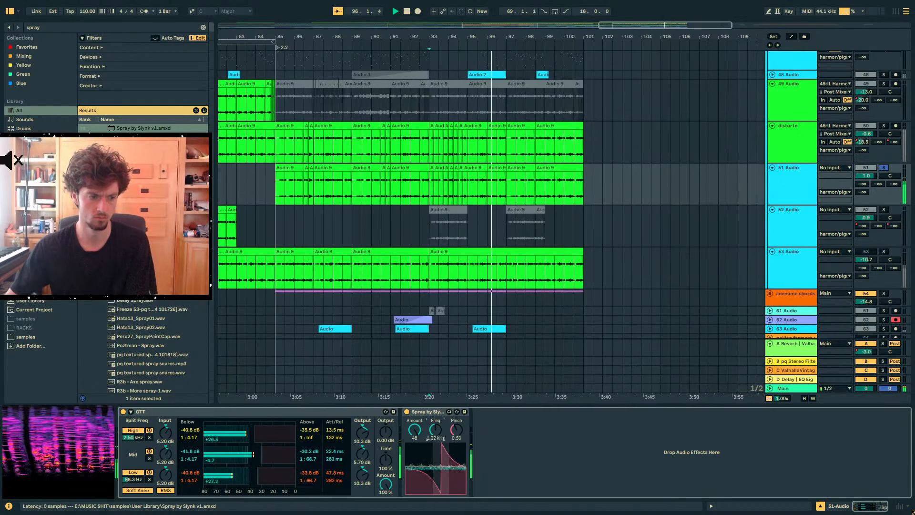
Play from bar 85, raise the 51 Audio track's volume to 3.5 dB and unsolo it
{"action": "left_click", "coordinate": [267, 183]}
{"action": "key", "text": "space"}
{"action": "key", "text": "space"}
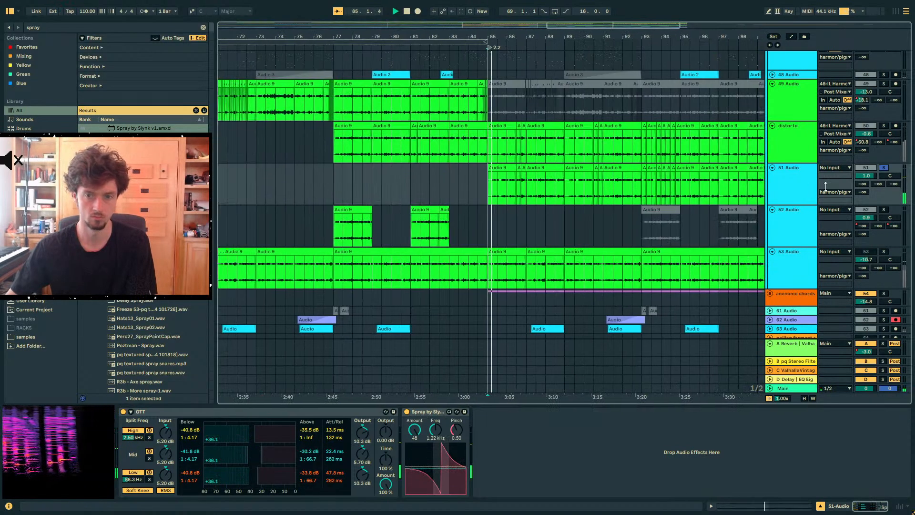
{"action": "left_click_drag", "start_coordinate": [866, 176], "coordinate": [866, 164]}
{"action": "left_click", "coordinate": [884, 168]}
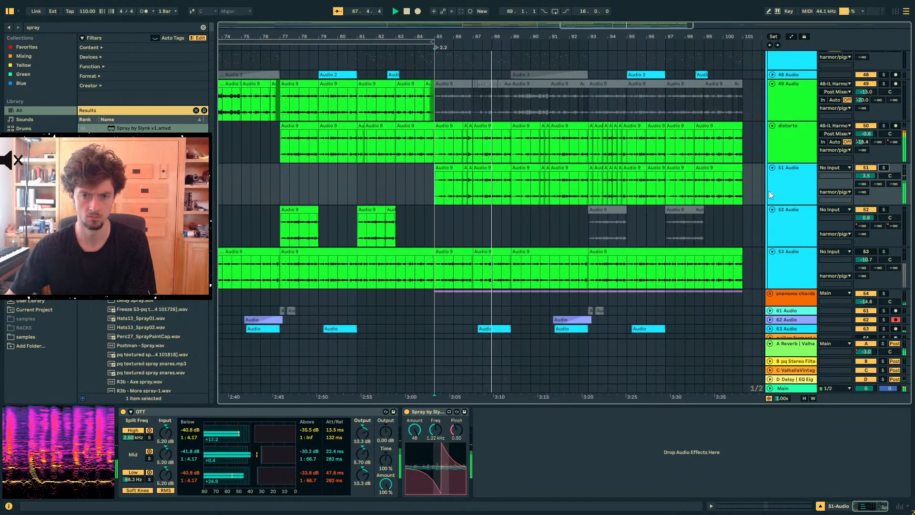
Compare the 51 Audio and distorto tracks by opening their effect chains and soloing each during playback
{"action": "left_click", "coordinate": [790, 196]}
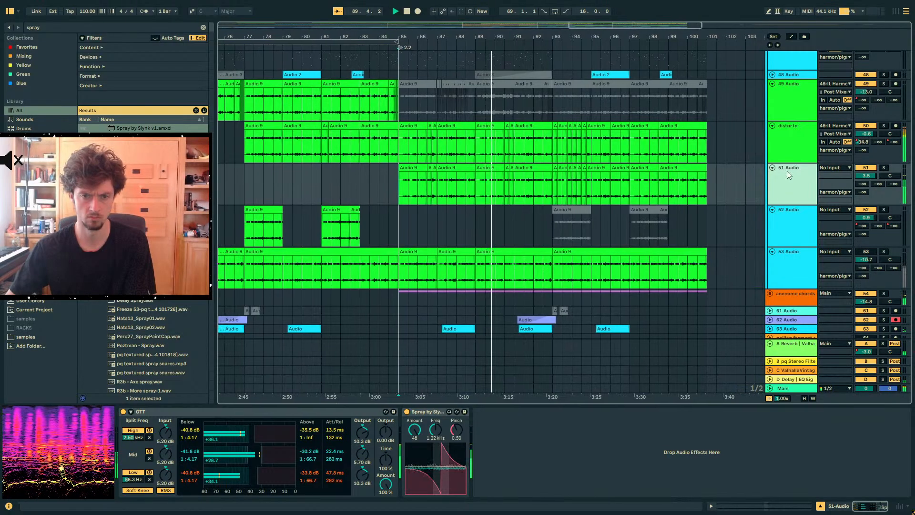
{"action": "left_click", "coordinate": [457, 159]}
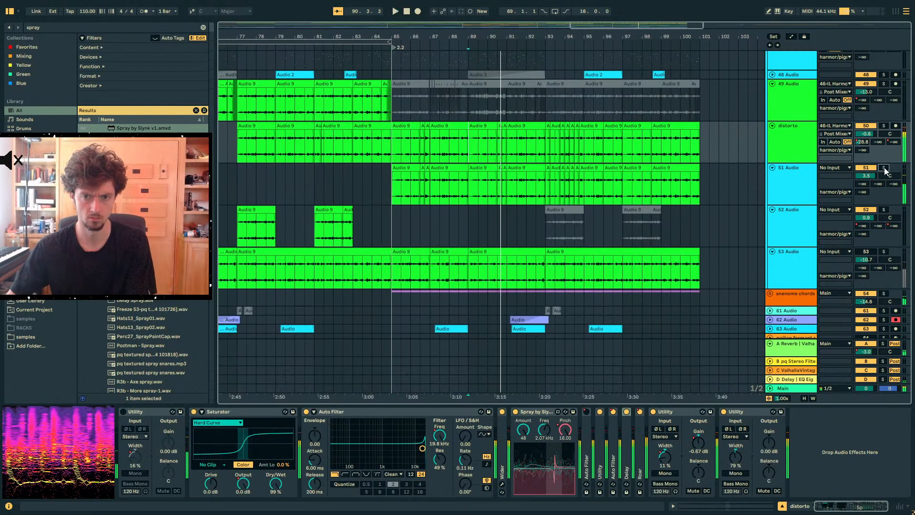
{"action": "left_click", "coordinate": [885, 168]}
{"action": "key", "text": "space"}
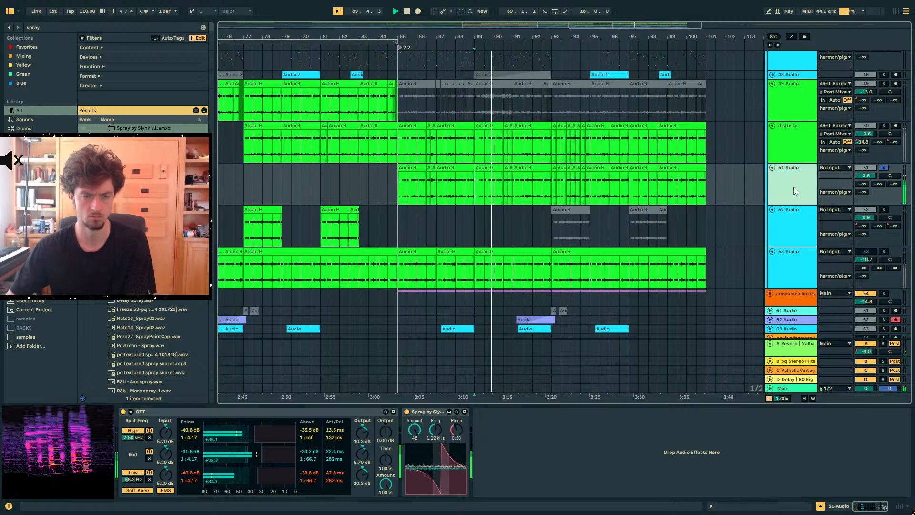
{"action": "left_click", "coordinate": [882, 129]}
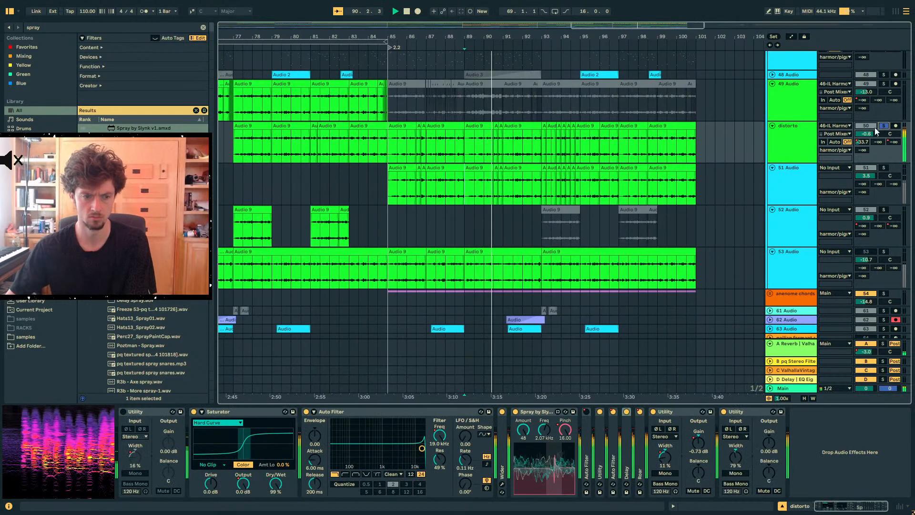
Search the browser for "sat" and load a Saturator onto the 51 Audio track
{"action": "left_click", "coordinate": [431, 190]}
{"action": "key", "text": "ctrl+f"}
{"action": "type", "text": "sat"}
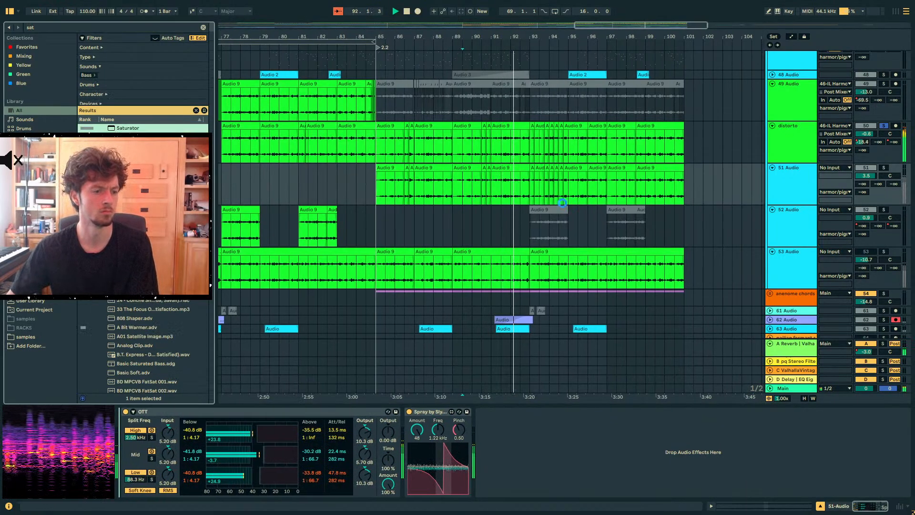
{"action": "key", "text": "Return"}
Show automation and lower the distorto track's A-Reverb send between bars 91 and 93
{"action": "key", "text": "a"}
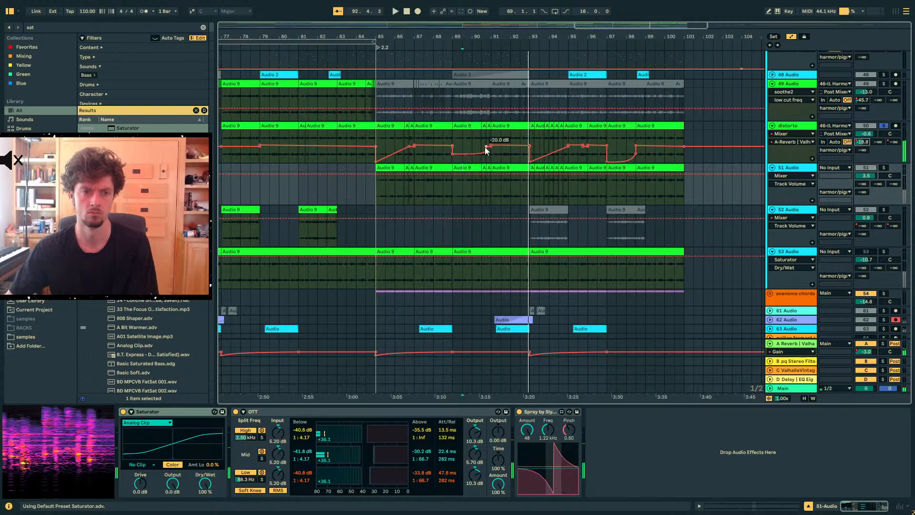
{"action": "left_click_drag", "start_coordinate": [485, 147], "coordinate": [491, 145]}
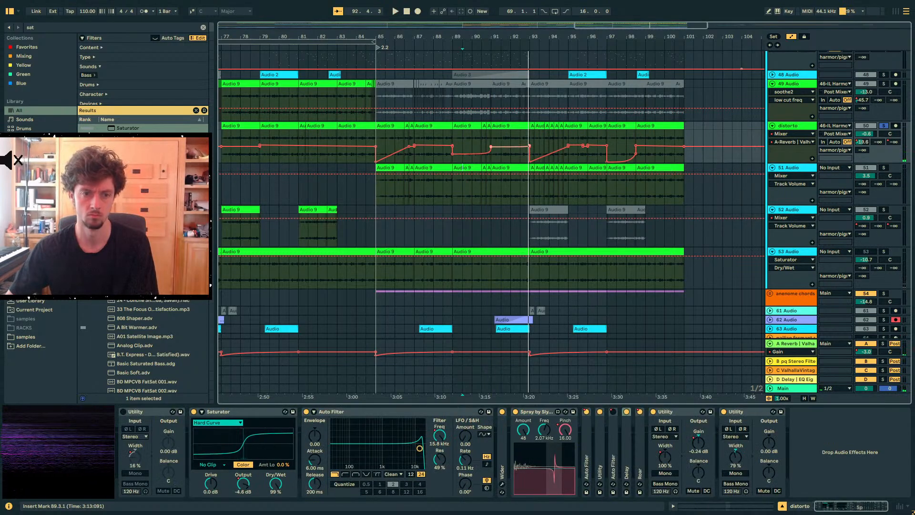
{"action": "left_click", "coordinate": [492, 141]}
{"action": "key", "text": "space"}
{"action": "left_click_drag", "start_coordinate": [491, 146], "coordinate": [478, 147]}
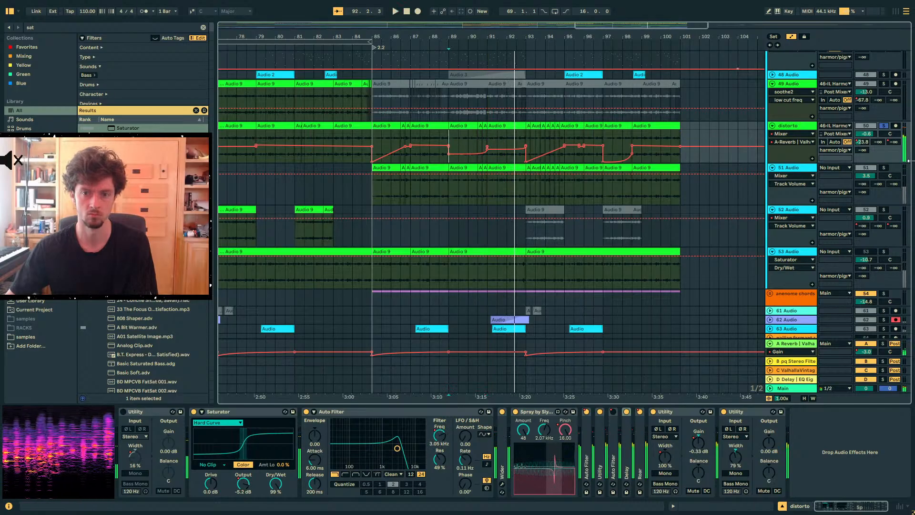
Solo the 51 Audio track, set its Saturator to Hard Curve and place the device after OTT
{"action": "left_click", "coordinate": [884, 168]}
{"action": "key", "text": "space"}
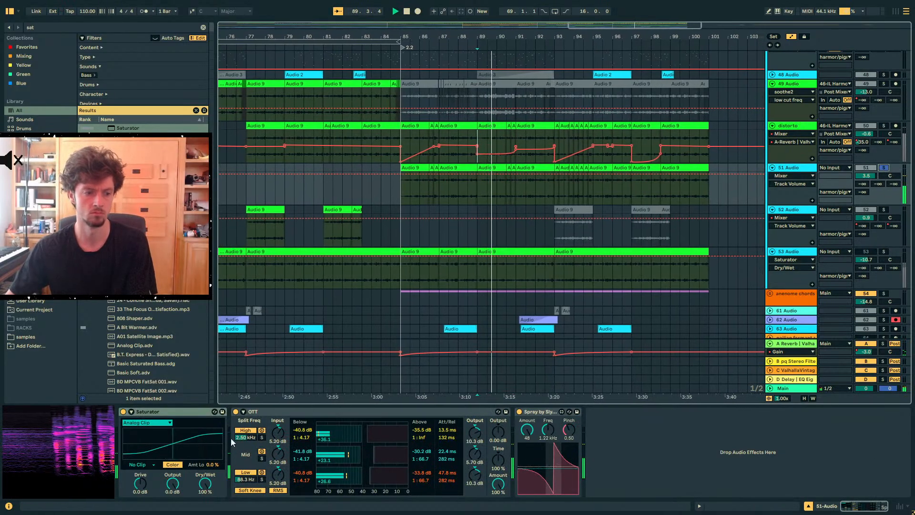
{"action": "left_click", "coordinate": [138, 422]}
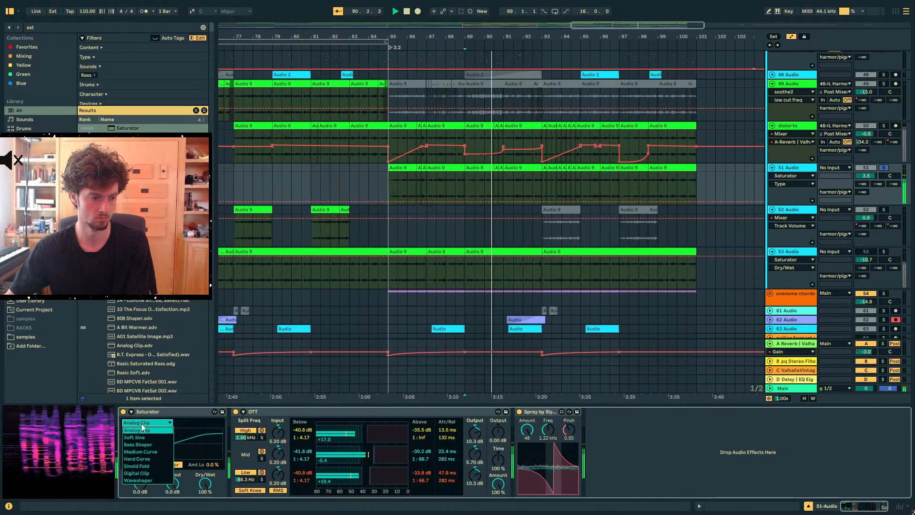
{"action": "left_click", "coordinate": [145, 459]}
{"action": "key", "text": "space"}
{"action": "key", "text": "space"}
{"action": "mouse_move", "coordinate": [173, 486]}
{"action": "left_mouse_down"}
{"action": "mouse_move", "coordinate": [174, 496]}
{"action": "mouse_move", "coordinate": [174, 485]}
{"action": "left_mouse_up"}
{"action": "left_click_drag", "start_coordinate": [201, 412], "coordinate": [420, 423]}
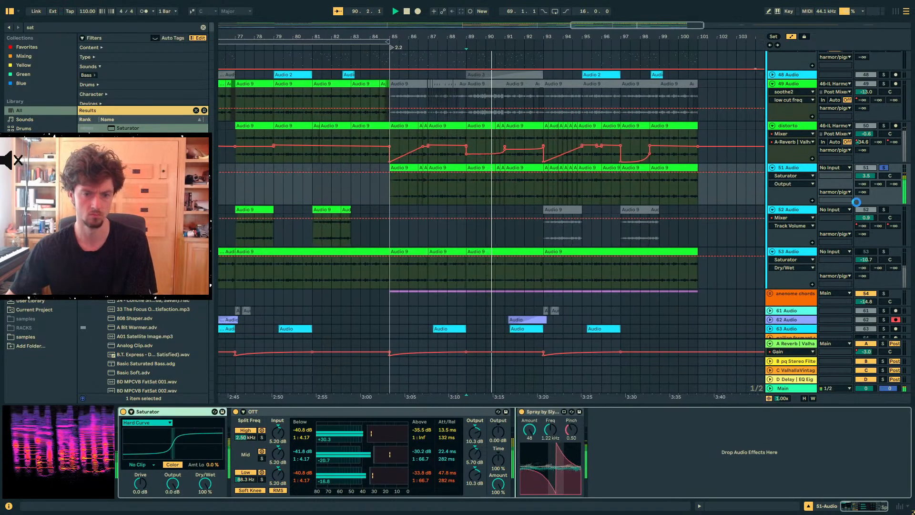
Lower the 51 Audio track's volume to -9.5 dB and set its Saturator's Dry/Wet to 50% in the full mix
{"action": "mouse_move", "coordinate": [872, 175]}
{"action": "left_mouse_down"}
{"action": "mouse_move", "coordinate": [872, 191]}
{"action": "mouse_move", "coordinate": [872, 170]}
{"action": "left_mouse_up"}
{"action": "key", "text": "space"}
{"action": "key", "text": "space"}
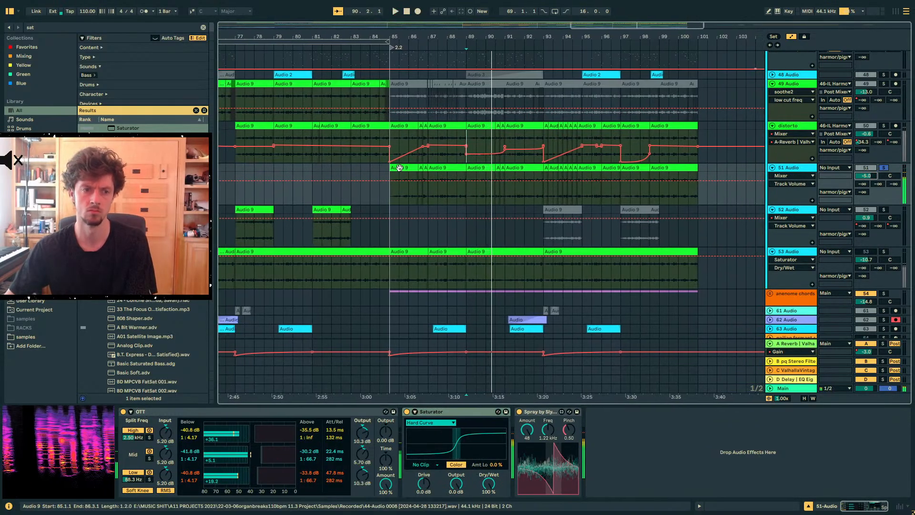
{"action": "left_click", "coordinate": [399, 168]}
{"action": "key", "text": "space"}
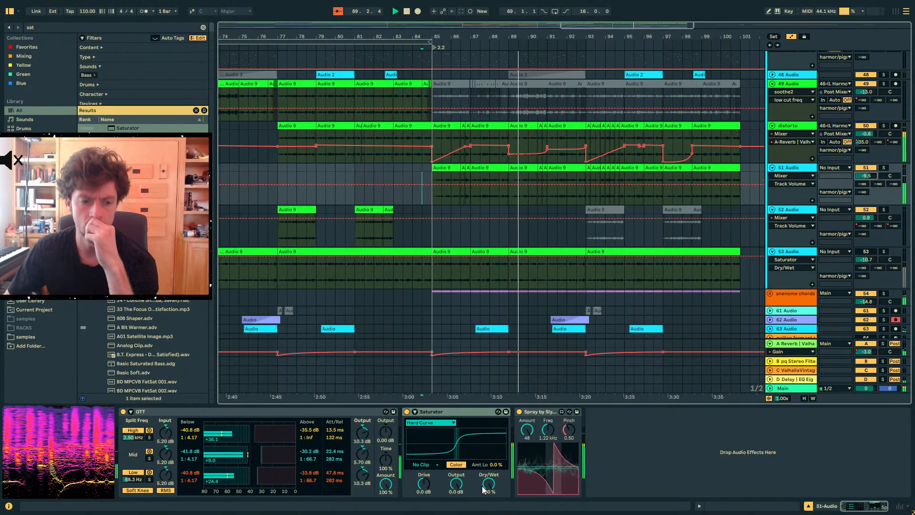
{"action": "left_click_drag", "start_coordinate": [482, 490], "coordinate": [483, 488]}
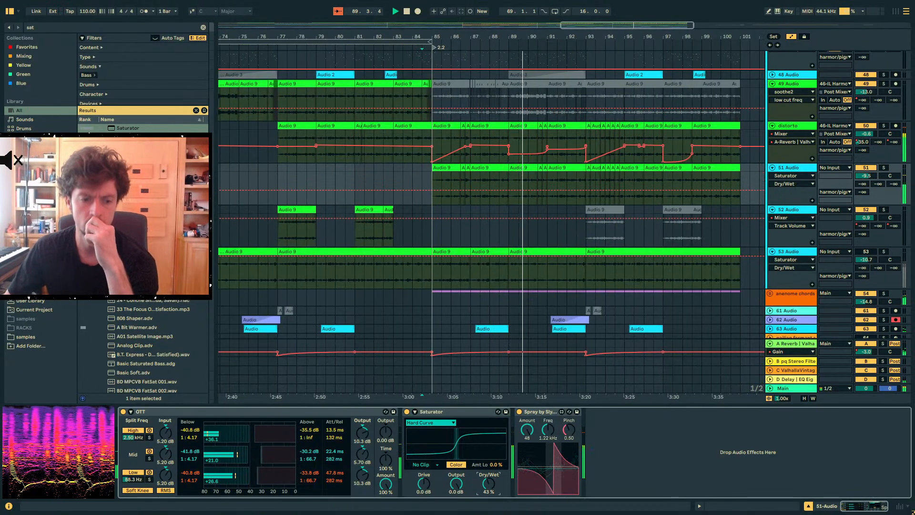
Deactivate the 51 Audio clips starting at bar 89 and the section from 92.3.1 to 93.1.1
{"action": "left_click", "coordinate": [532, 168]}
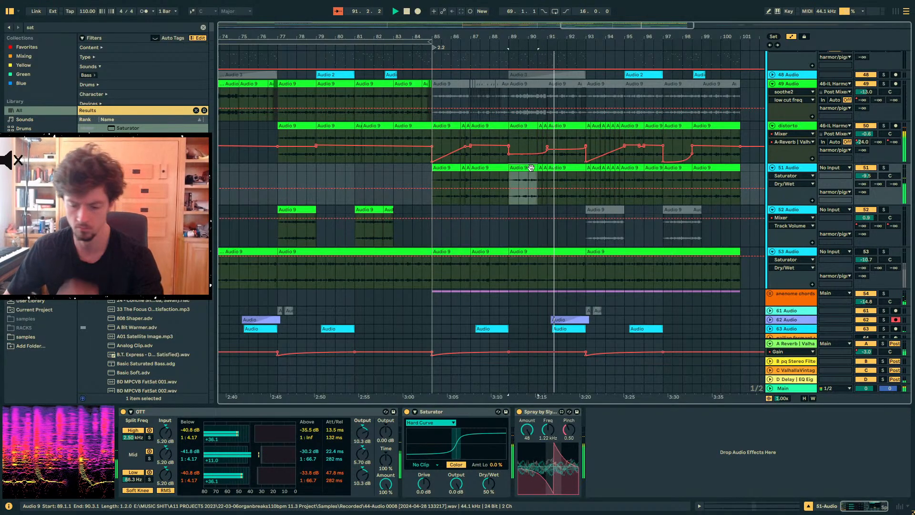
{"action": "scroll", "coordinate": [534, 173], "scroll_direction": "up", "scroll_amount": 1}
{"action": "left_click", "coordinate": [550, 175]}
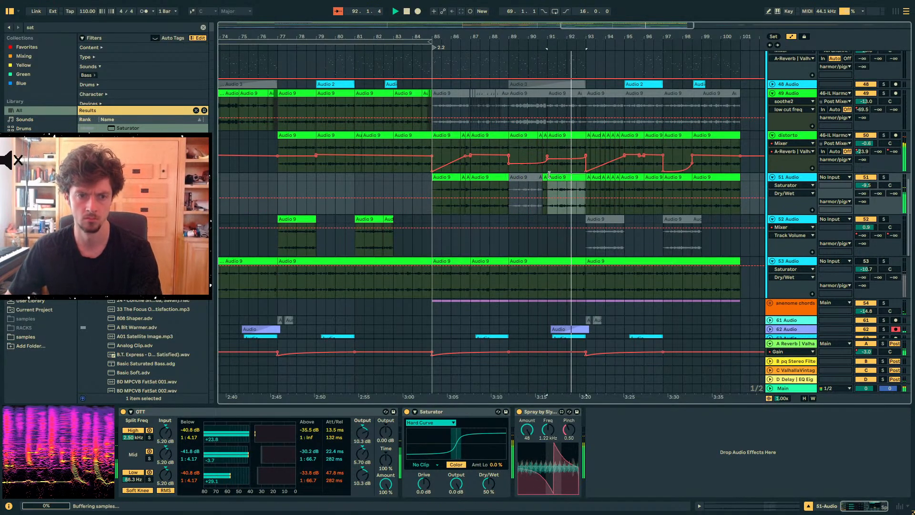
{"action": "left_click", "coordinate": [524, 155]}
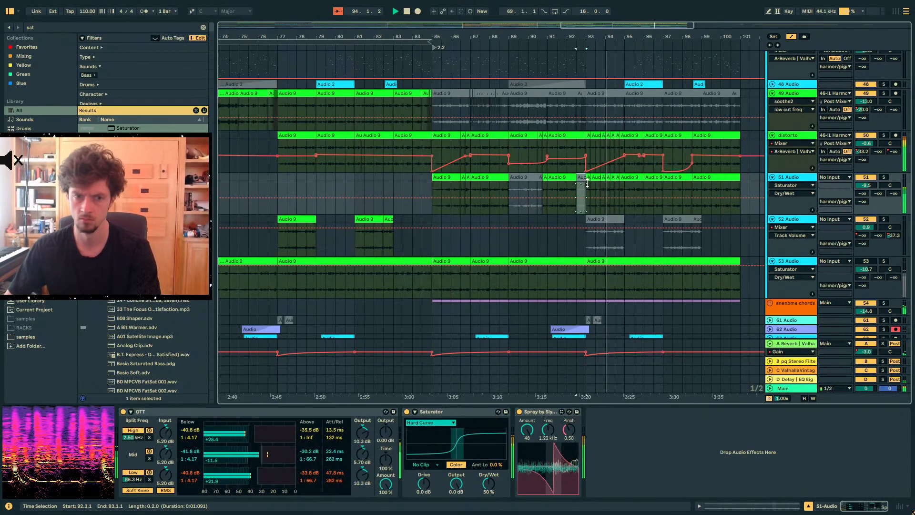
Deactivate slices of the LNZ_174_Hubba_Drums_2 clip from 93.3.1 to 93.3.3 and from 94.1.1 to 94.2.1
{"action": "scroll", "coordinate": [578, 145], "scroll_direction": "up", "scroll_amount": 15}
{"action": "scroll", "coordinate": [578, 145], "scroll_direction": "up", "scroll_amount": 10}
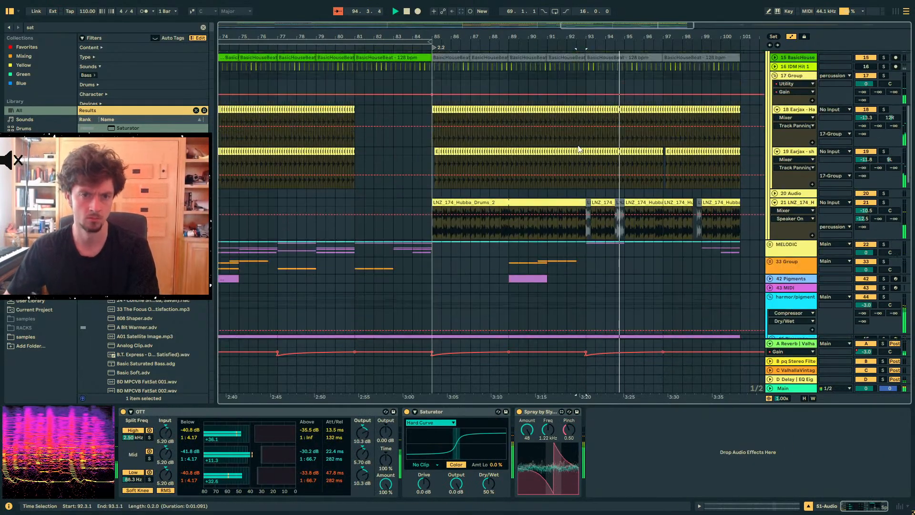
{"action": "left_click", "coordinate": [585, 224]}
{"action": "key", "text": "space"}
{"action": "key", "text": "space"}
{"action": "scroll", "coordinate": [487, 247], "scroll_direction": "up", "scroll_amount": 5}
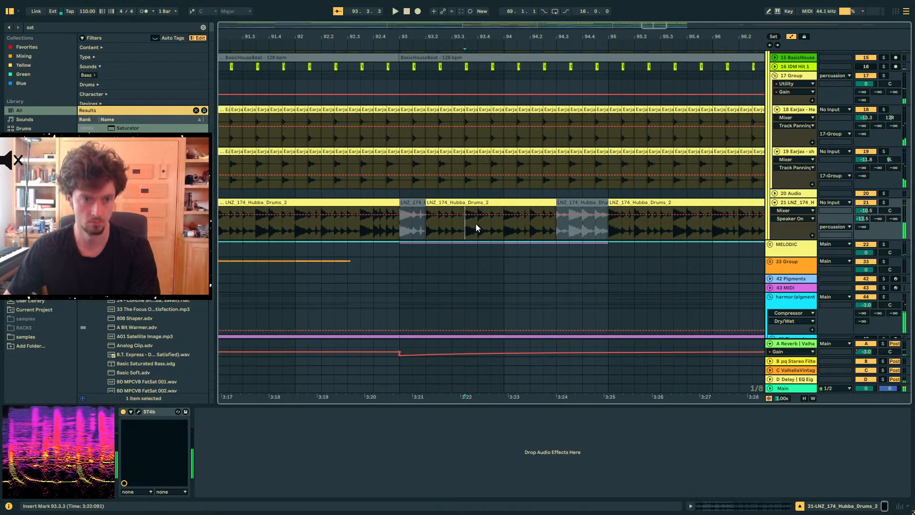
{"action": "key", "text": "space"}
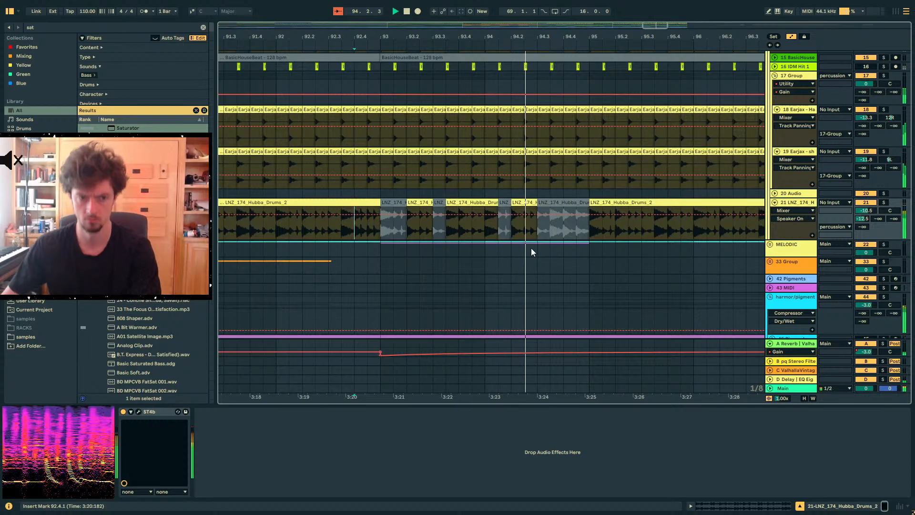
{"action": "left_click_drag", "start_coordinate": [499, 229], "coordinate": [486, 231]}
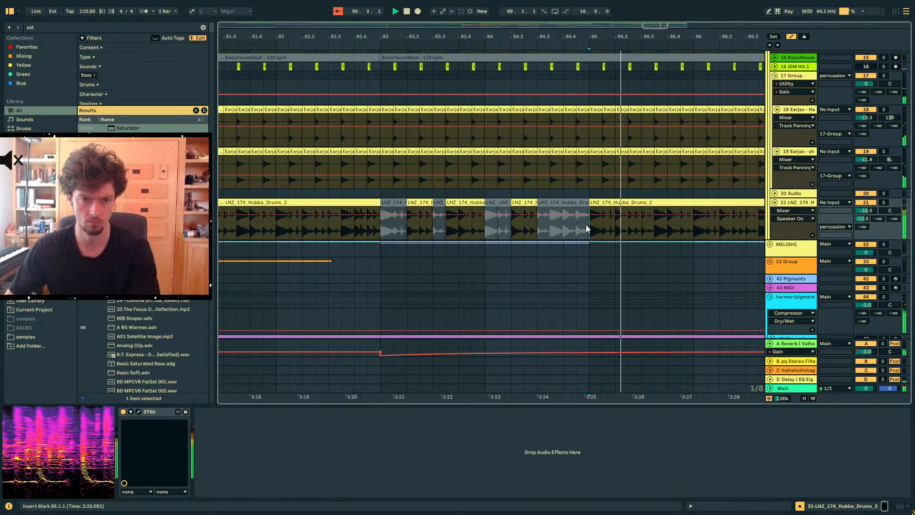
Hide automation and copy the edited Hubba drums section from bars 93 to 95 to bar 97
{"action": "left_click_drag", "start_coordinate": [624, 33], "coordinate": [448, 21]}
{"action": "key", "text": "a"}
{"action": "left_click_drag", "start_coordinate": [305, 219], "coordinate": [364, 221]}
{"action": "key", "text": "space"}
{"action": "left_click", "coordinate": [554, 225]}
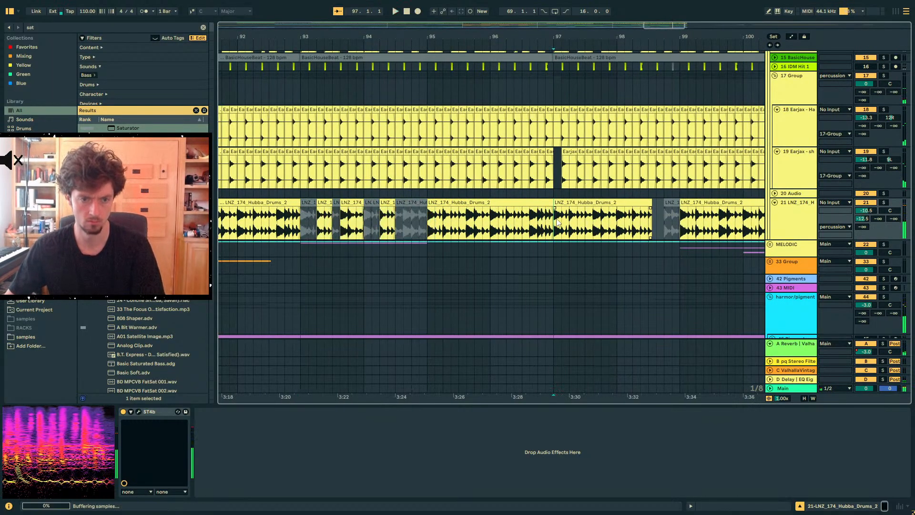
{"action": "key", "text": "ctrl+v"}
{"action": "key", "text": "space"}
Vary the pasted drums by reactivating the slice from 97.1.1 to 97.2.1 and extending the slice ending at 98.1.1
{"action": "left_click", "coordinate": [456, 203]}
{"action": "left_click", "coordinate": [464, 204]}
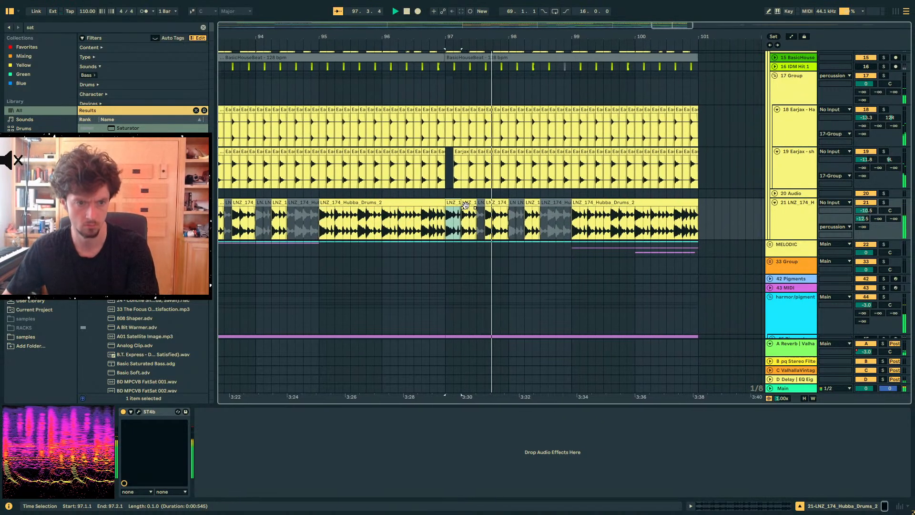
{"action": "left_click", "coordinate": [465, 203]}
{"action": "double_click", "coordinate": [482, 228]}
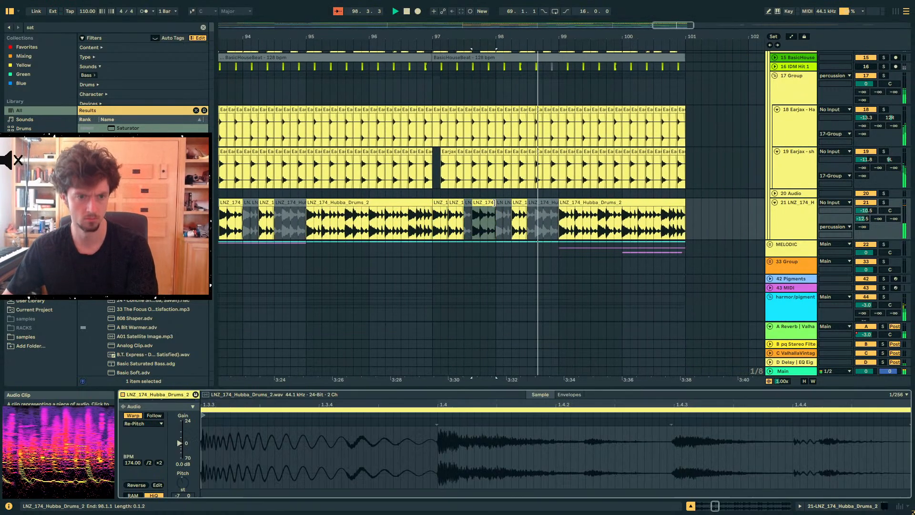
{"action": "left_click", "coordinate": [482, 228]}
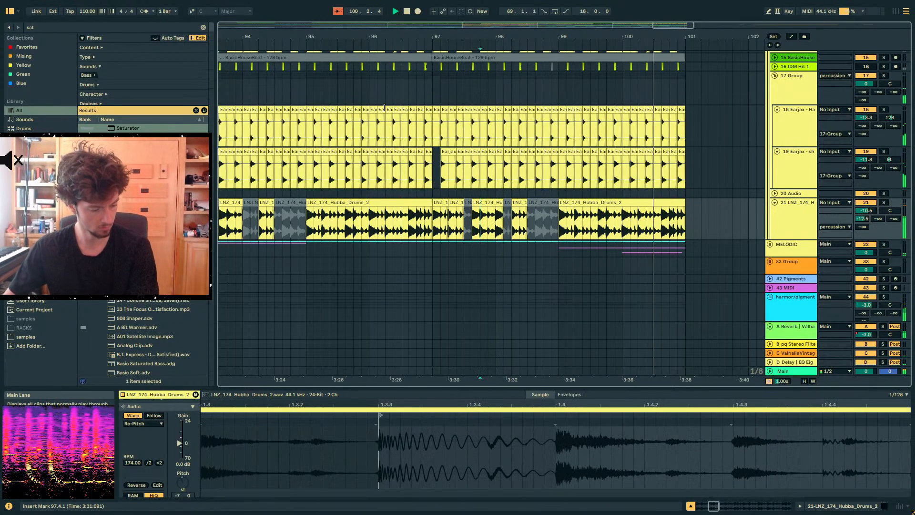
Play the section from bar 85 and listen to how the edited Hubba drums sit in the arrangement
{"action": "left_click_drag", "start_coordinate": [639, 37], "coordinate": [644, 15]}
{"action": "left_click", "coordinate": [460, 200]}
{"action": "key", "text": "space"}
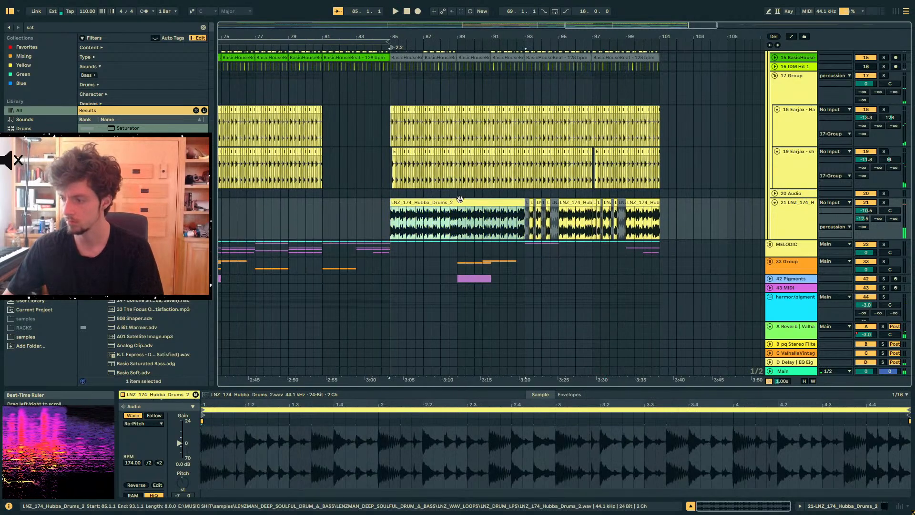
{"action": "left_click", "coordinate": [357, 220]}
{"action": "key", "text": "space"}
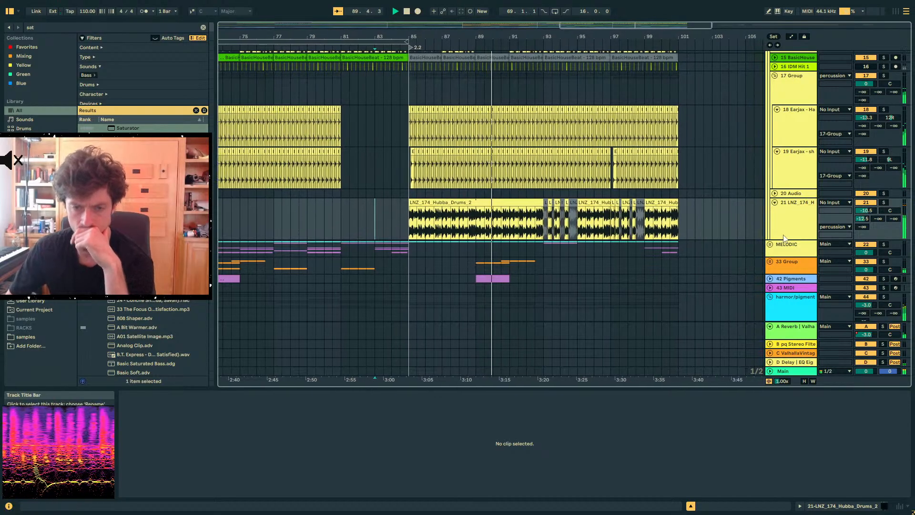
Find the Utility effect in the browser and add it to the LNZ_174_Hubba_Drums_2 track's device chain
{"action": "left_click", "coordinate": [465, 226]}
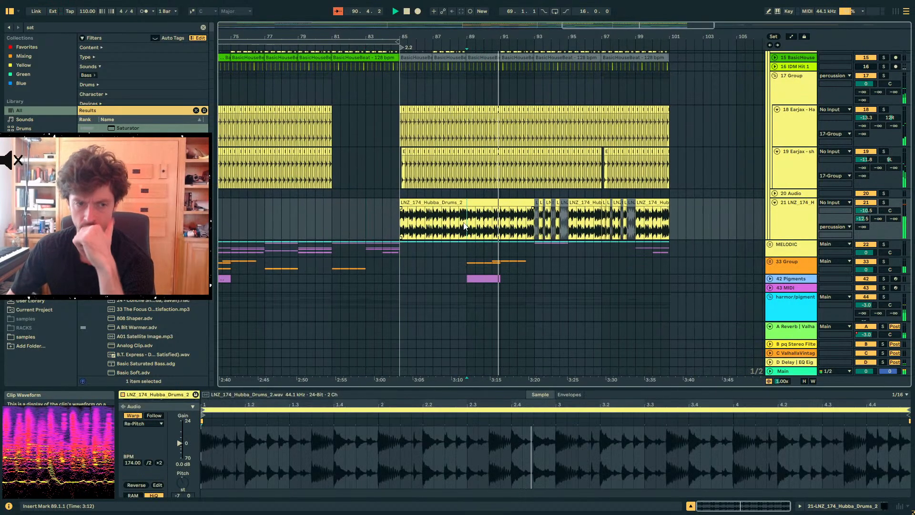
{"action": "key", "text": "shift+Tab"}
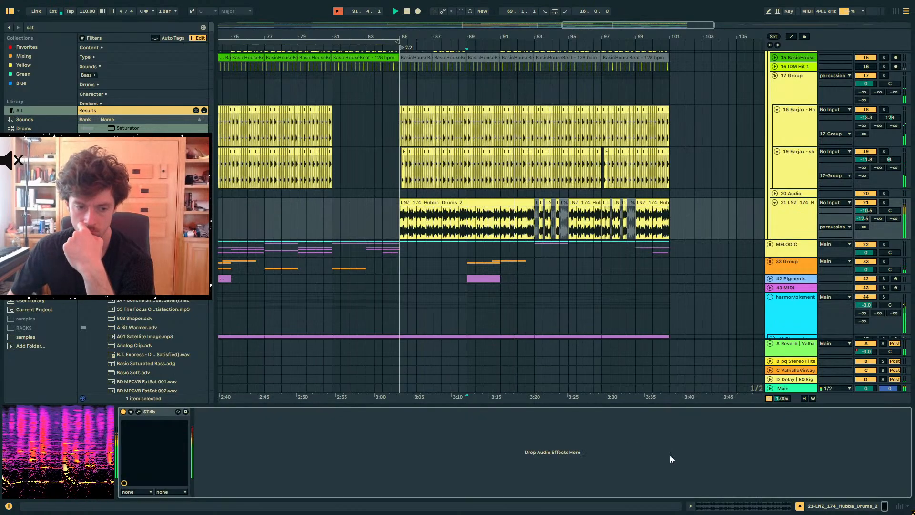
{"action": "left_click", "coordinate": [54, 25]}
{"action": "type", "text": "uti"}
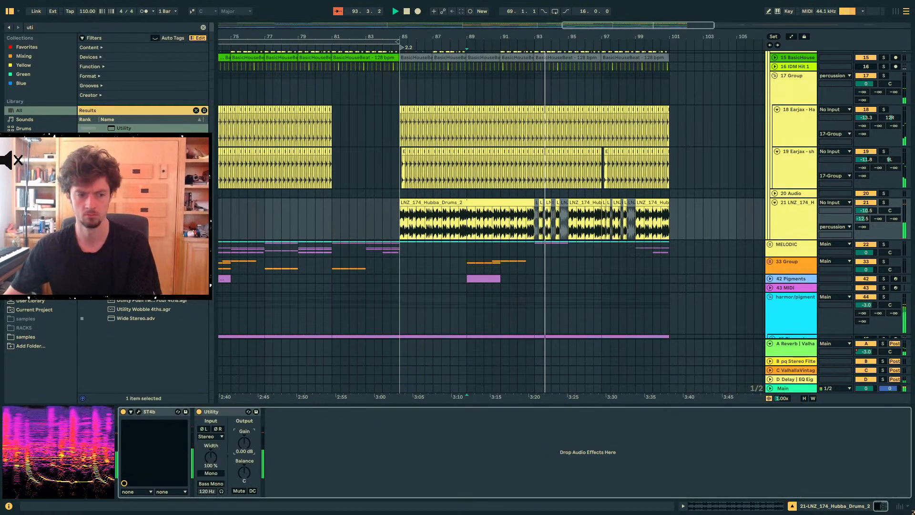
Automate the Hubba drums' Utility gain to dip to about -7 dB from bar 89, recovering around bar 91
{"action": "type", "text": "a"}
{"action": "left_click_drag", "start_coordinate": [501, 224], "coordinate": [501, 230]}
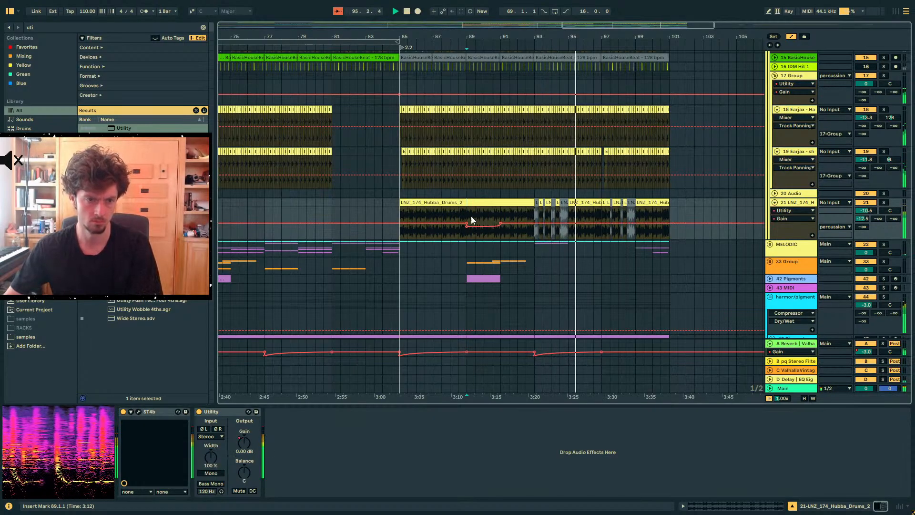
{"action": "key", "text": "a"}
Look through the harmor/pigments, synth and fx tracks around bar 89 with their automation shown
{"action": "scroll", "coordinate": [553, 286], "scroll_direction": "down", "scroll_amount": 5}
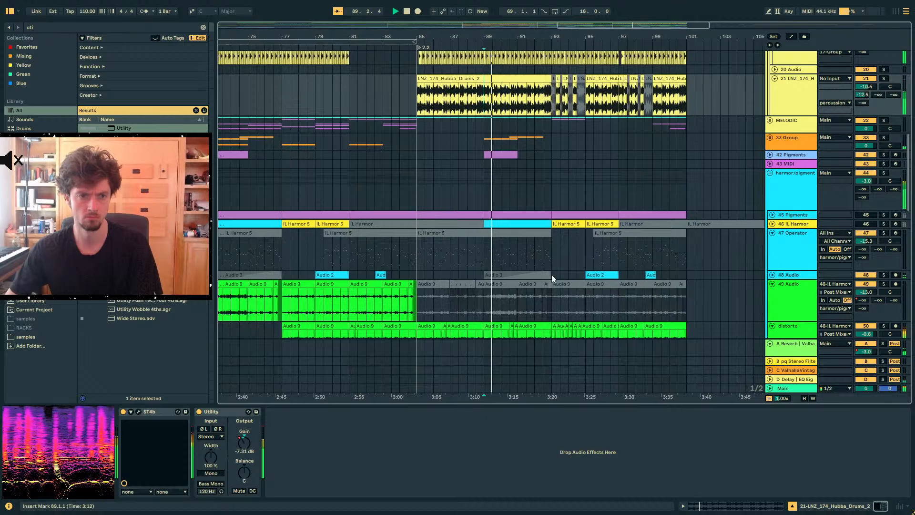
{"action": "scroll", "coordinate": [506, 244], "scroll_direction": "down", "scroll_amount": 6}
{"action": "key", "text": "a"}
{"action": "key", "text": "space"}
{"action": "scroll", "coordinate": [505, 245], "scroll_direction": "down", "scroll_amount": 6}
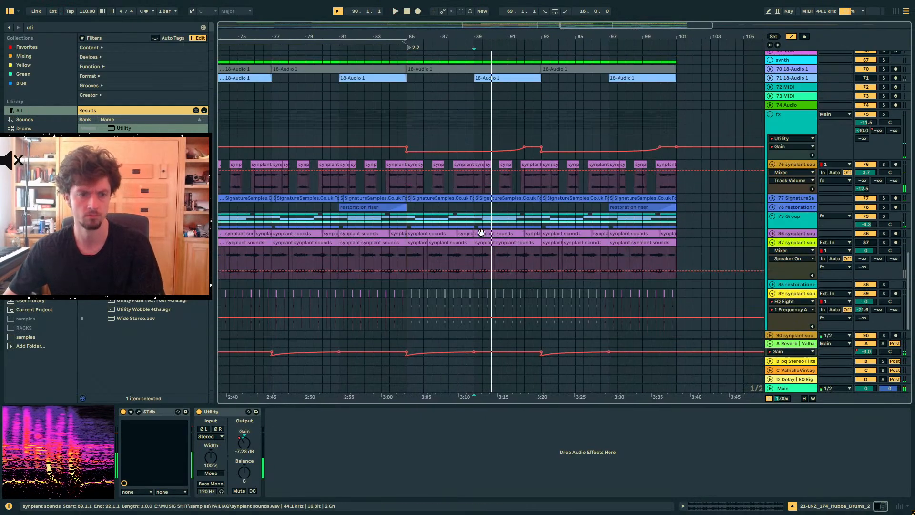
{"action": "scroll", "coordinate": [480, 230], "scroll_direction": "down", "scroll_amount": 2}
{"action": "left_click", "coordinate": [480, 225]}
{"action": "key", "text": "plus"}
{"action": "scroll", "coordinate": [477, 225], "scroll_direction": "up", "scroll_amount": 6}
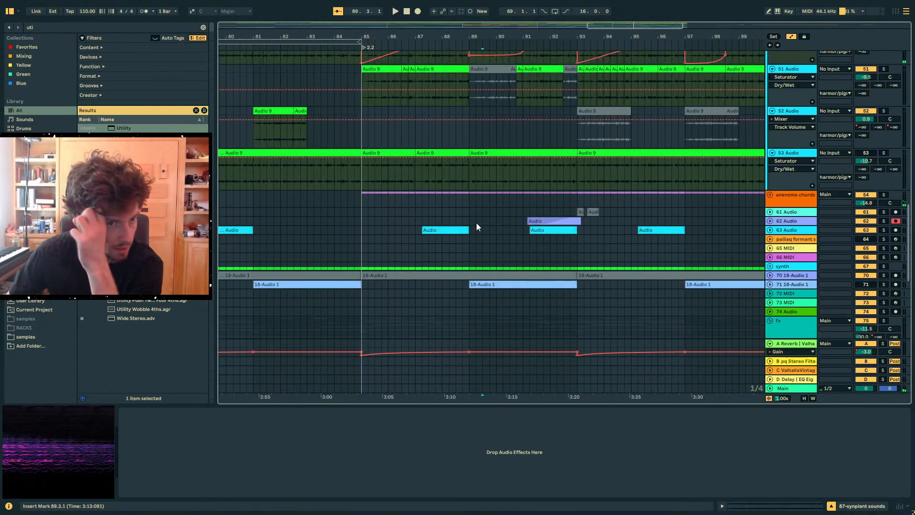
{"action": "scroll", "coordinate": [477, 222], "scroll_direction": "up", "scroll_amount": 3}
Duplicate the distorto track and delete the copy's clips outside bars 89 to 91
{"action": "left_click", "coordinate": [475, 172]}
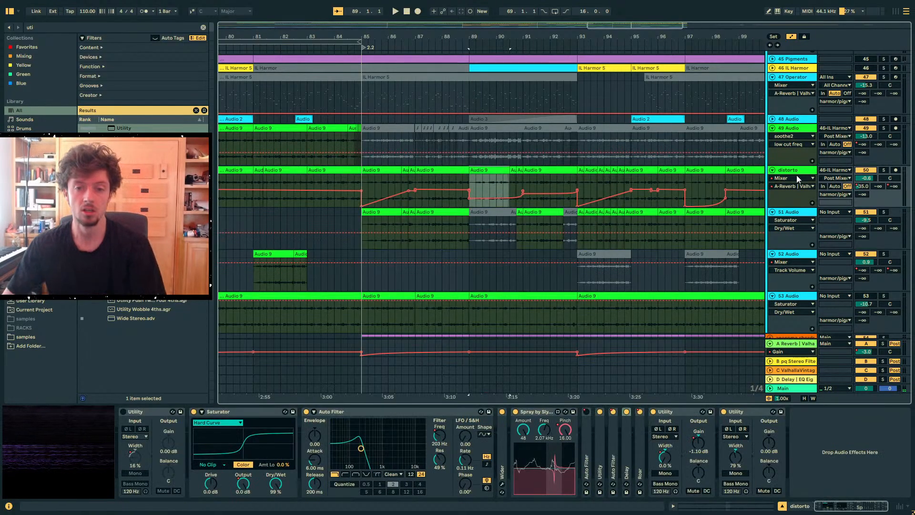
{"action": "key", "text": "a"}
{"action": "key", "text": "ctrl+d"}
{"action": "left_click_drag", "start_coordinate": [411, 36], "coordinate": [464, 9]}
{"action": "left_click_drag", "start_coordinate": [485, 234], "coordinate": [306, 233]}
{"action": "key", "text": "Delete"}
{"action": "left_click", "coordinate": [623, 234]}
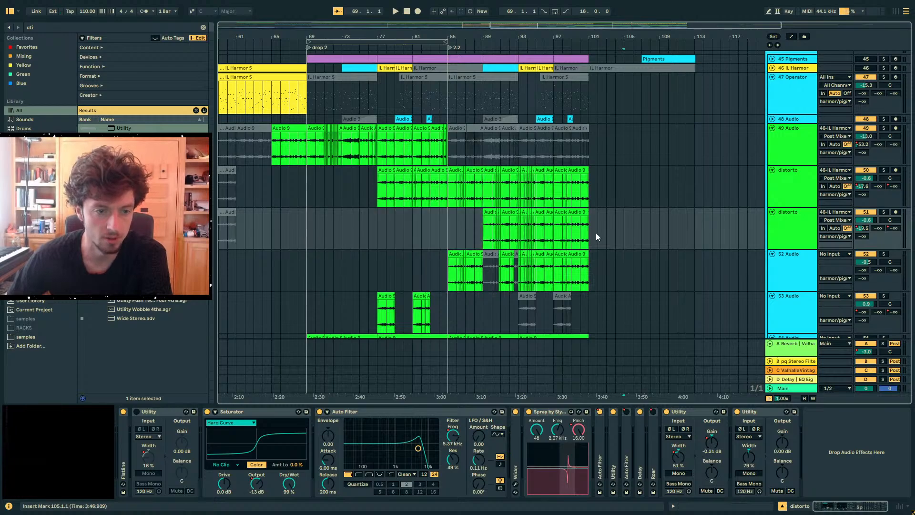
Deactivate the original distorto clips from 89.1.1 to 91.1.1 and raise the copied track's volume to 4.6 dB
{"action": "left_click", "coordinate": [498, 178]}
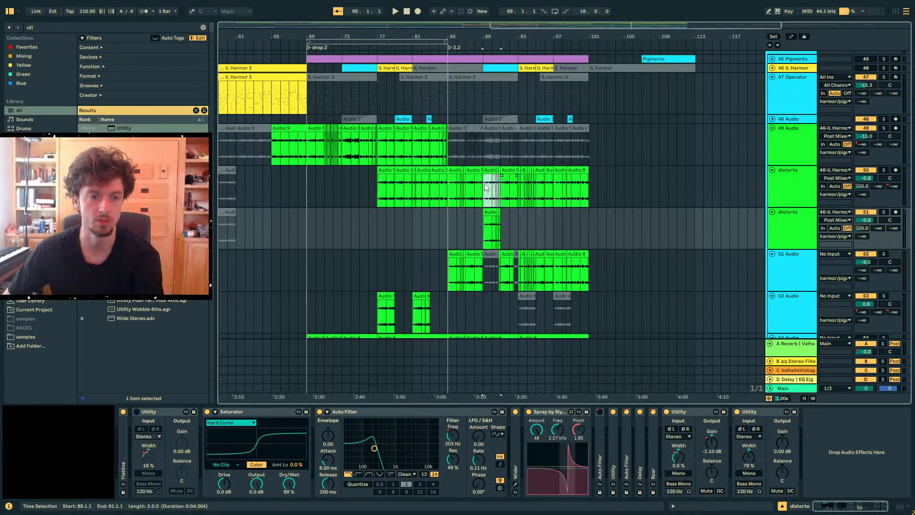
{"action": "left_click", "coordinate": [486, 187]}
{"action": "left_click", "coordinate": [480, 220]}
{"action": "key", "text": "minus"}
{"action": "key", "text": "space"}
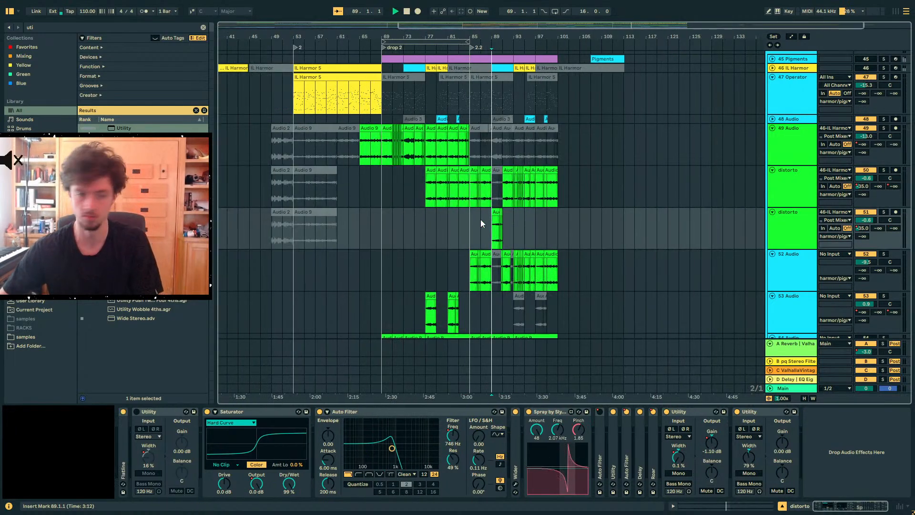
{"action": "left_click_drag", "start_coordinate": [867, 220], "coordinate": [868, 208]}
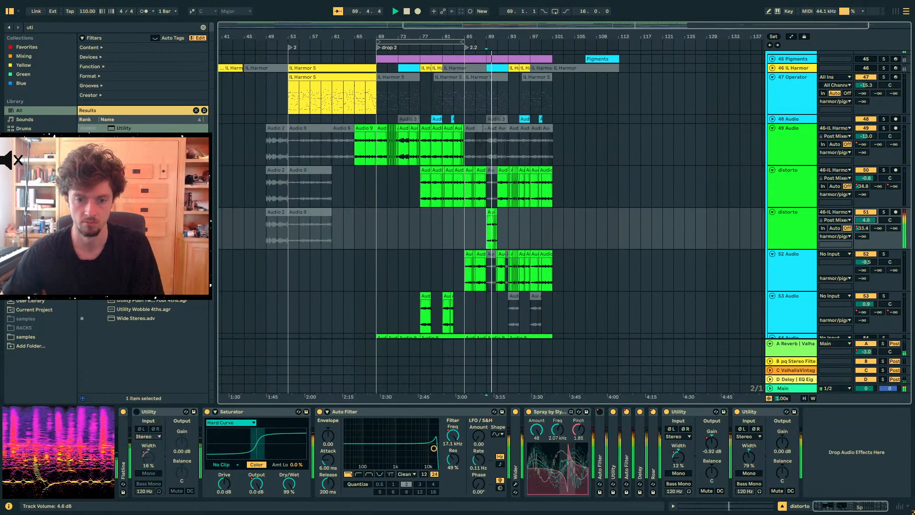
Reactivate the original distorto slice at 90.3.1 and solo each distorto track in turn to compare them
{"action": "left_click", "coordinate": [790, 193]}
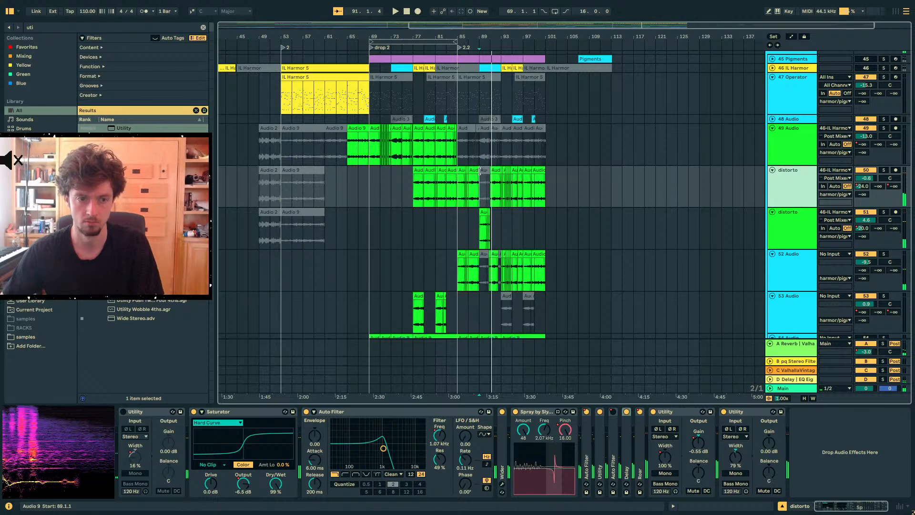
{"action": "key", "text": "space"}
{"action": "key", "text": "plus"}
{"action": "key", "text": "plus"}
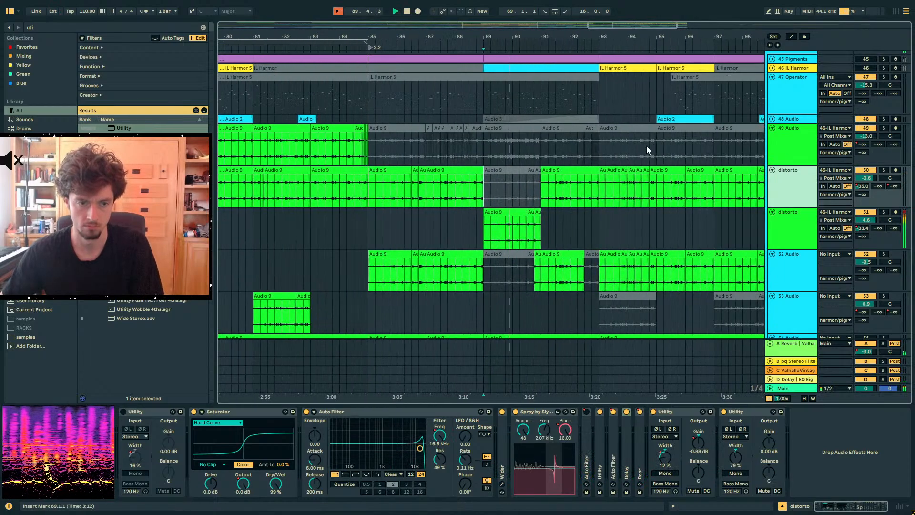
{"action": "left_click", "coordinate": [516, 167]}
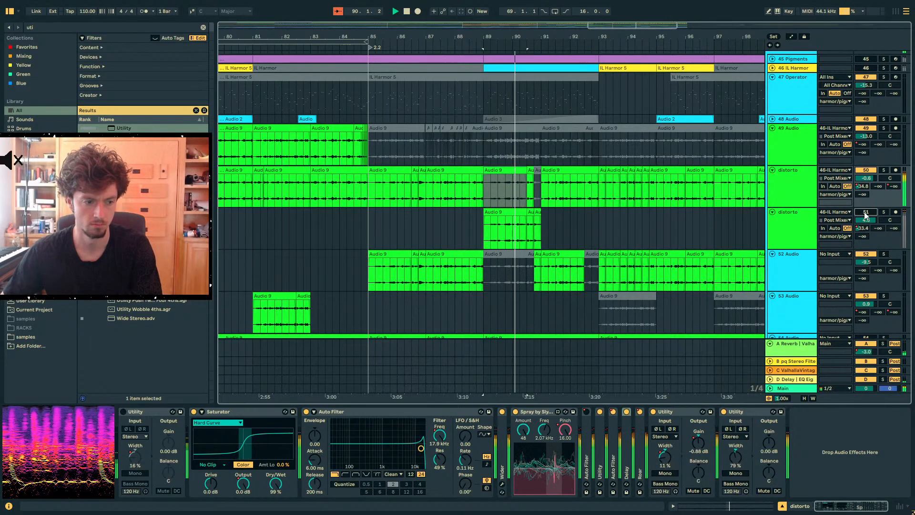
{"action": "left_click", "coordinate": [884, 171]}
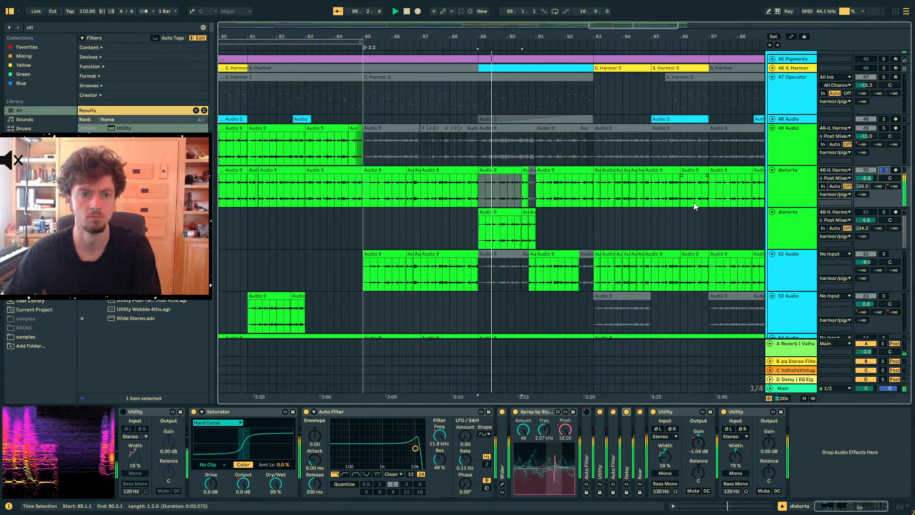
{"action": "left_click", "coordinate": [884, 212]}
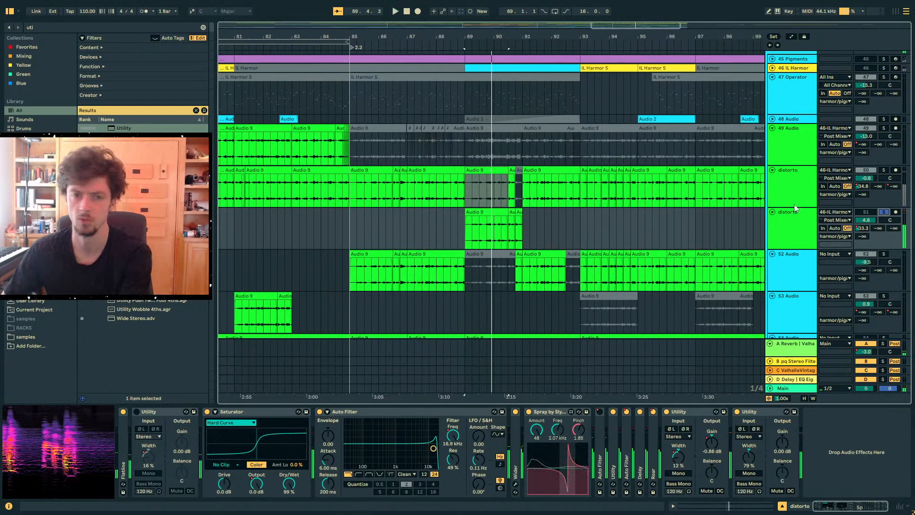
Duplicate the original distorto track again and delete the earlier copy set to 4.6 dB
{"action": "left_click", "coordinate": [814, 188]}
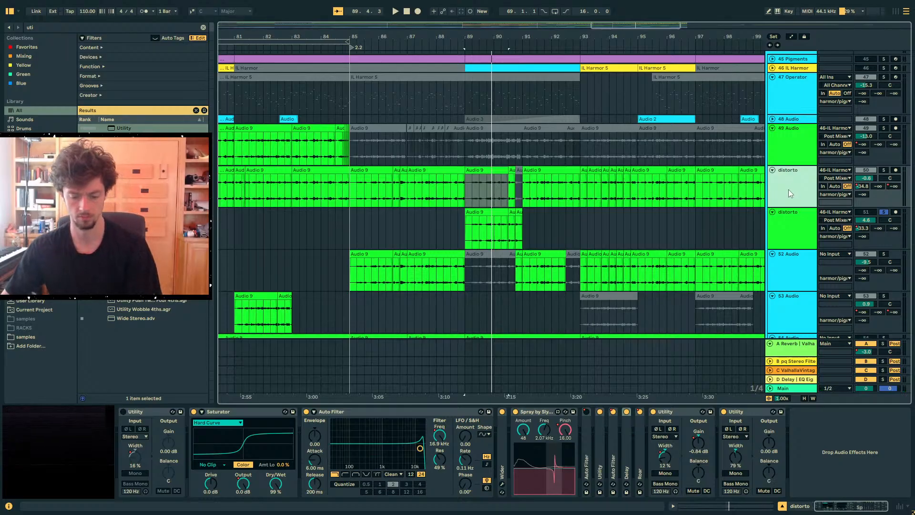
{"action": "key", "text": "ctrl+d"}
{"action": "left_click_drag", "start_coordinate": [478, 43], "coordinate": [474, 16]}
{"action": "left_click", "coordinate": [774, 266]}
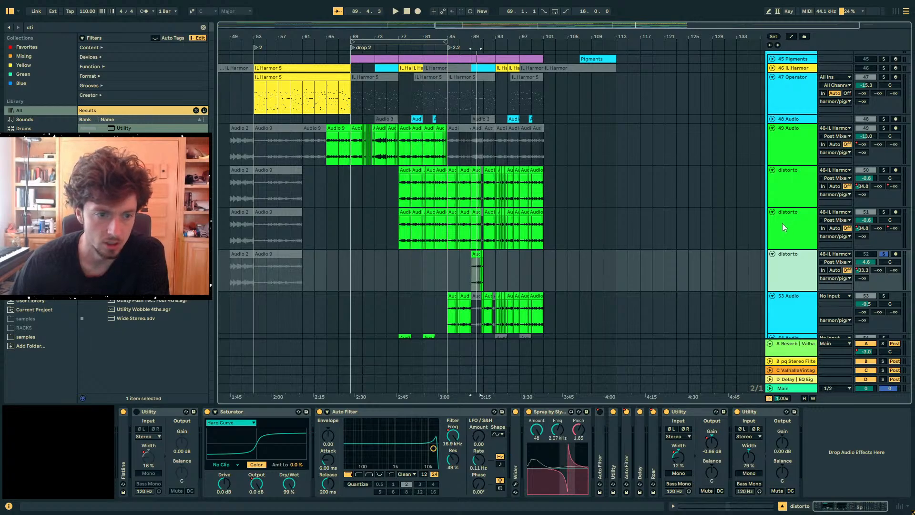
{"action": "key", "text": "Delete"}
Deactivate the new distorto copy's clips before bar 89 and after bar 93, and play from bar 89
{"action": "left_click_drag", "start_coordinate": [469, 229], "coordinate": [386, 234]}
{"action": "key", "text": "0"}
{"action": "left_click_drag", "start_coordinate": [565, 229], "coordinate": [496, 228]}
{"action": "key", "text": "0"}
{"action": "left_click", "coordinate": [466, 230]}
{"action": "key", "text": "space"}
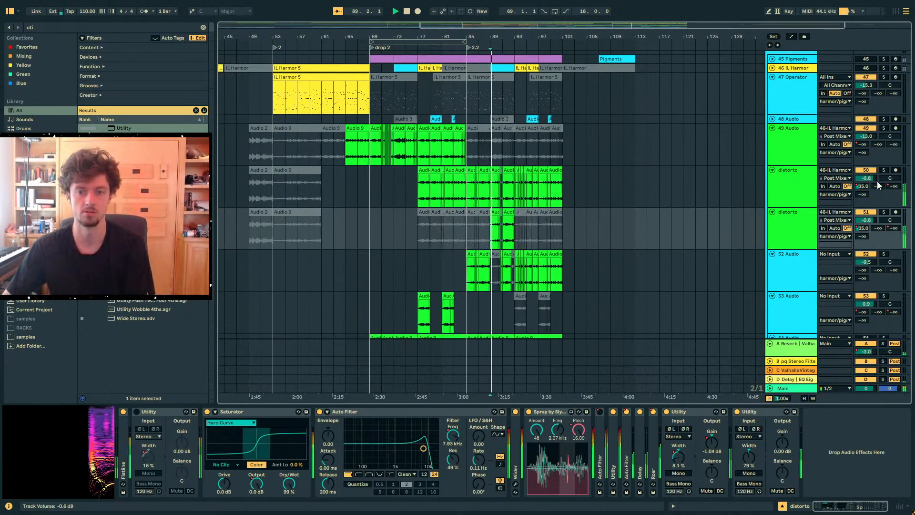
Deactivate the original distorto clip from 89.1.1 to 90.3.1 and restart playback from bar 89
{"action": "left_click_drag", "start_coordinate": [572, 200], "coordinate": [502, 184]}
{"action": "left_click", "coordinate": [490, 170]}
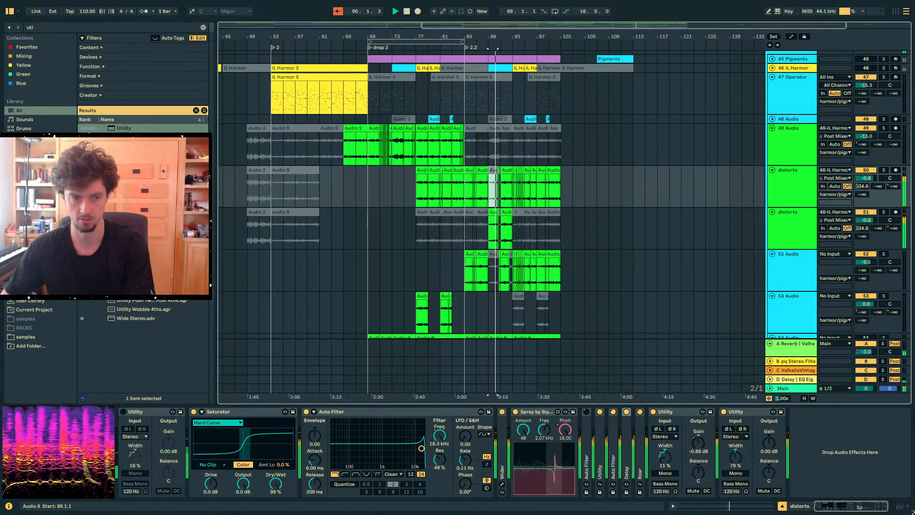
{"action": "key", "text": "space"}
{"action": "key", "text": "space"}
Solo the copied distorto track and add the Wider effect to it from a browser search for "wider"
{"action": "left_click", "coordinate": [800, 219]}
{"action": "left_click", "coordinate": [884, 212]}
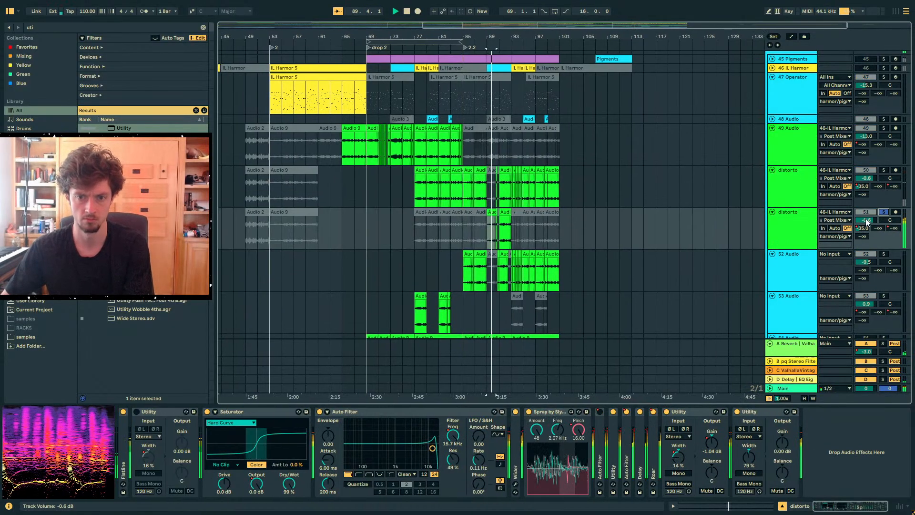
{"action": "left_click_drag", "start_coordinate": [482, 36], "coordinate": [477, 73]}
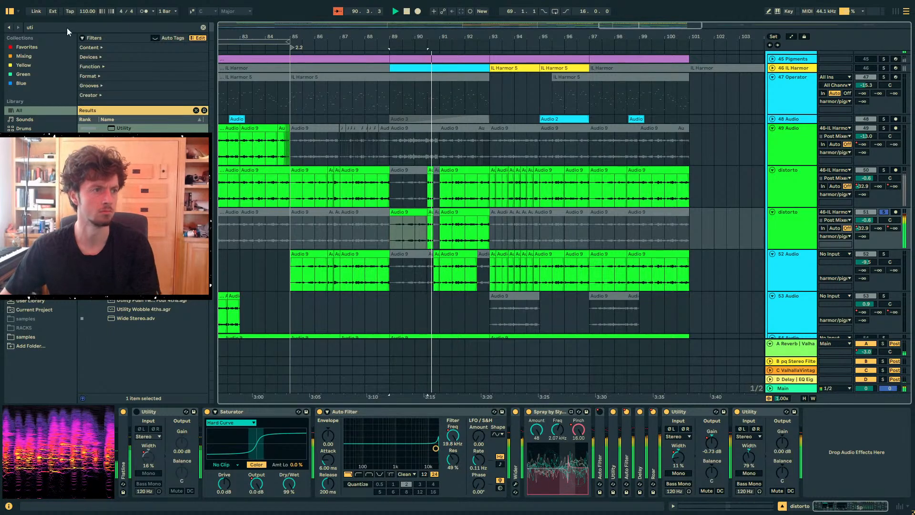
{"action": "key", "text": "ctrl+f"}
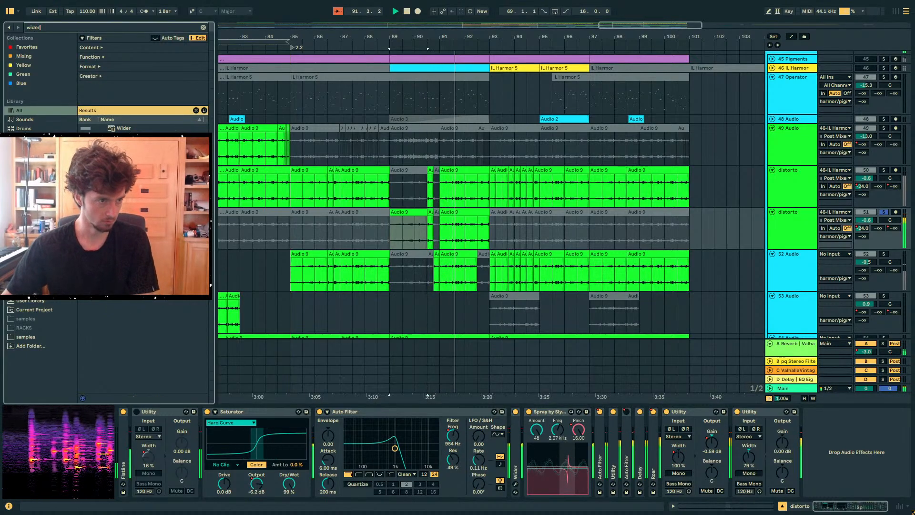
Deactivate the copied distorto track's clips from bar 91 to 93 and replay from bar 89
{"action": "left_click", "coordinate": [460, 213]}
{"action": "key", "text": "0"}
{"action": "left_click", "coordinate": [414, 213]}
{"action": "key", "text": "space"}
{"action": "left_click_drag", "start_coordinate": [559, 212], "coordinate": [553, 215]}
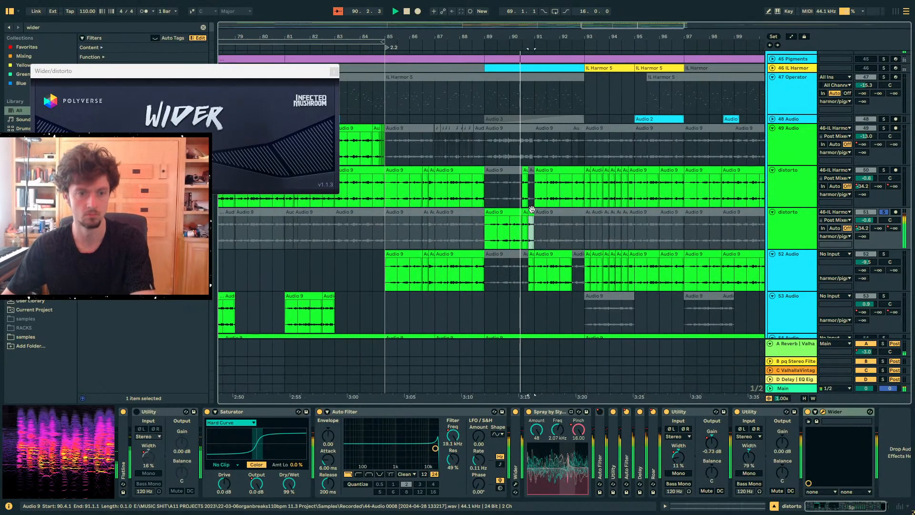
Set Roar's shaper amount to 24 % and bias to 0.41 on the copied distorto track, and adjust Wider's amount
{"action": "left_click", "coordinate": [490, 215]}
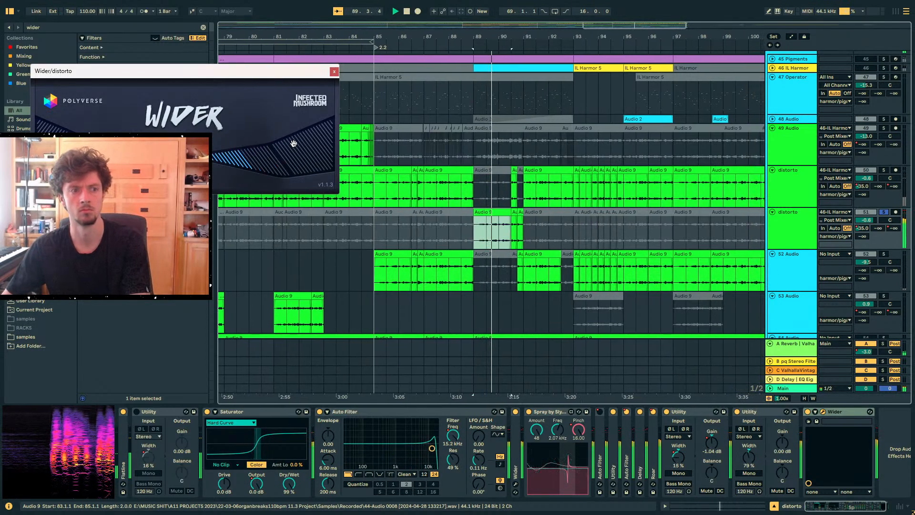
{"action": "double_click", "coordinate": [653, 440]}
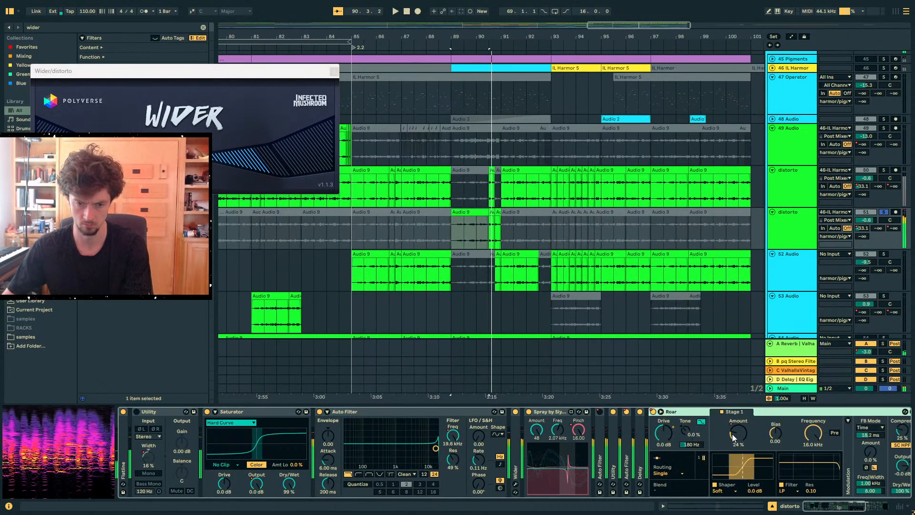
{"action": "key", "text": "a"}
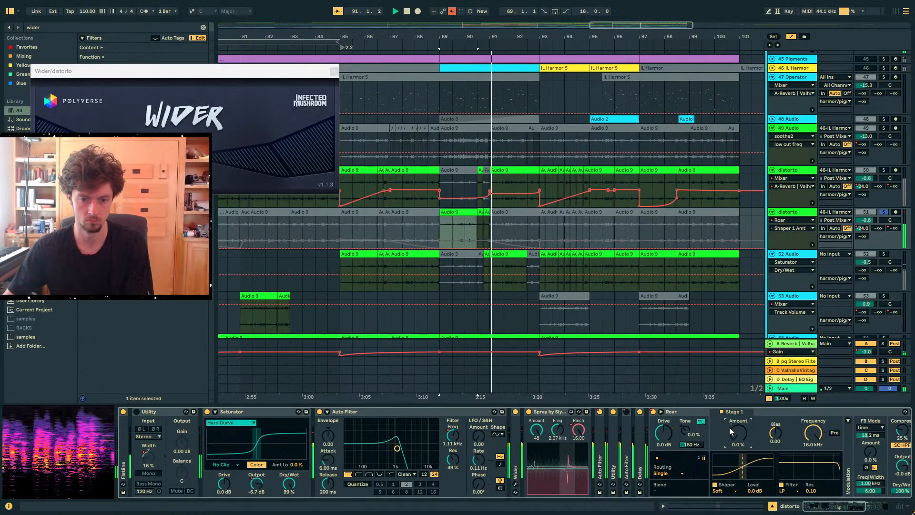
{"action": "key", "text": "space"}
{"action": "key", "text": "space"}
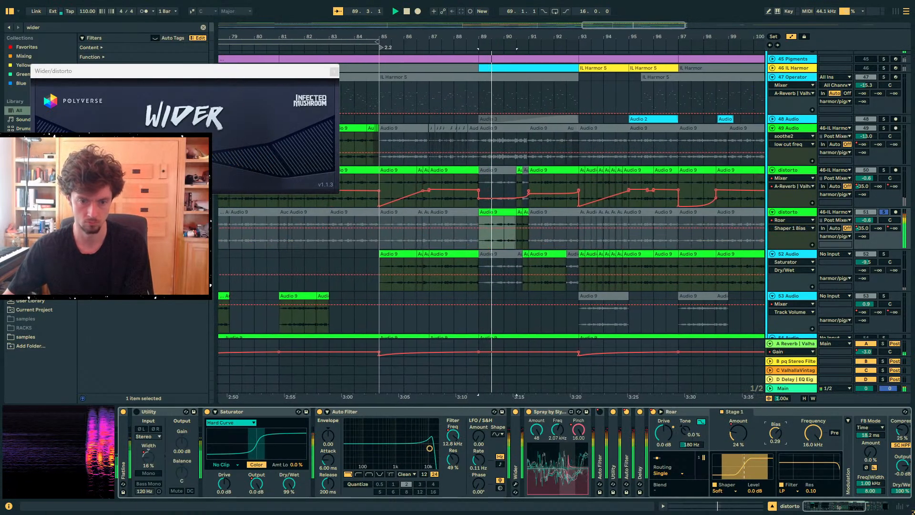
{"action": "left_click_drag", "start_coordinate": [291, 168], "coordinate": [235, 160]}
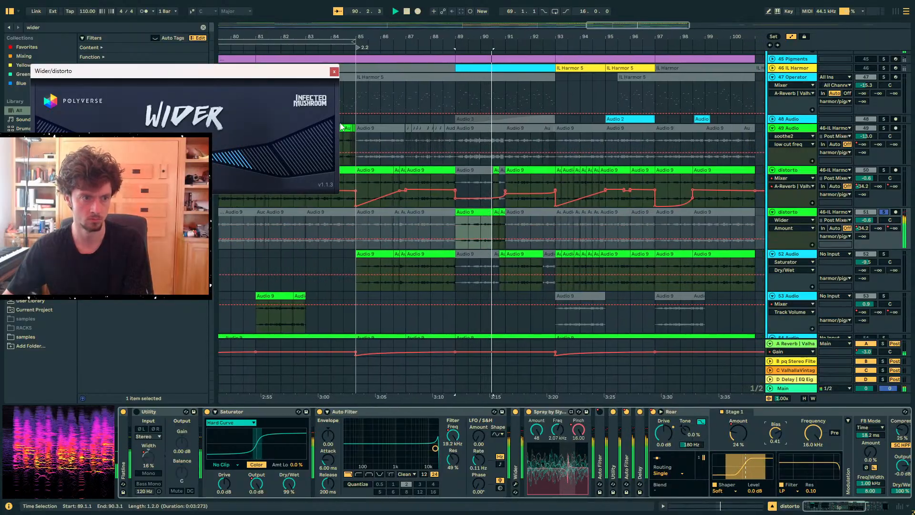
Edit Roar's shaper amount automation on the copied distorto track, placing a point at about 12 % at bar 89
{"action": "left_click", "coordinate": [734, 432]}
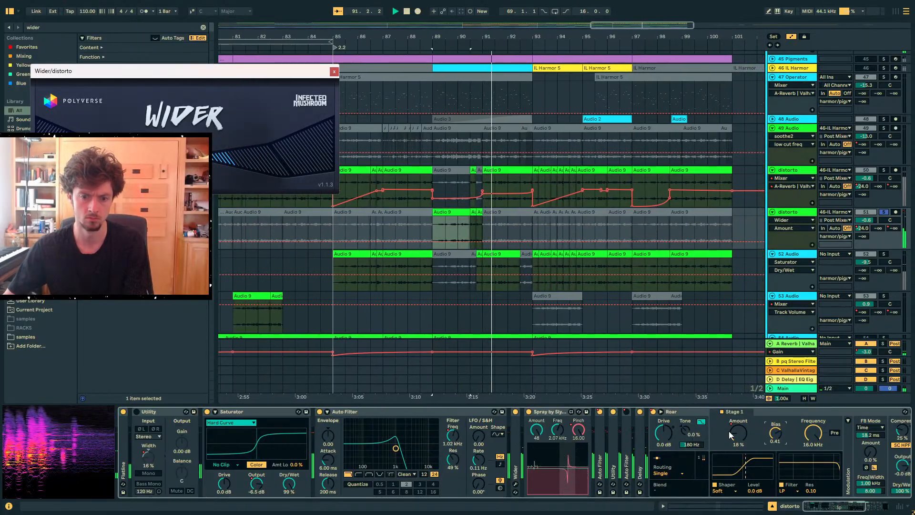
{"action": "left_click", "coordinate": [424, 239]}
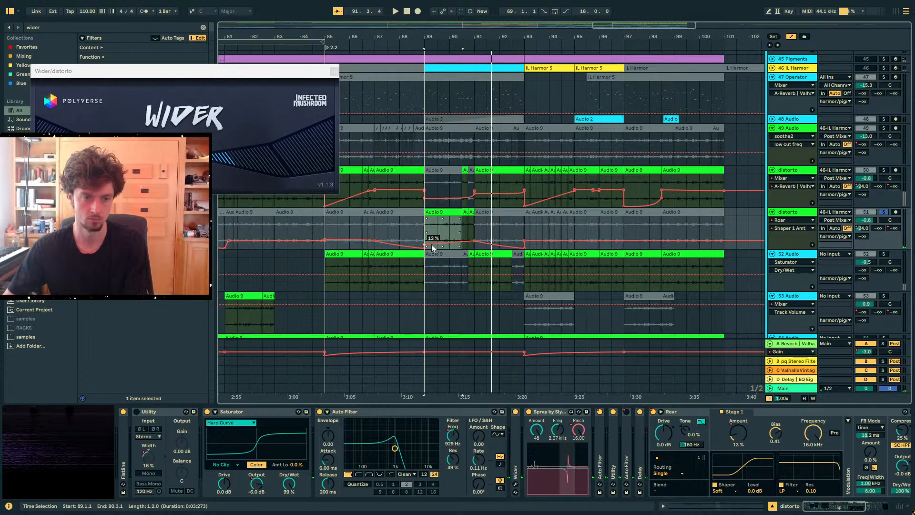
{"action": "key", "text": "a"}
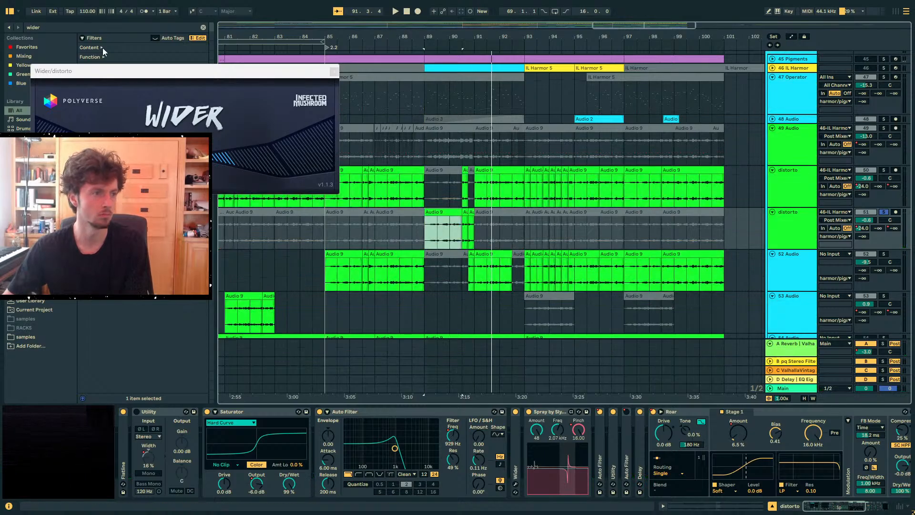
Add a second Roar to the copied distorto track from a browser search for "roar" and set its routing to Multi Band
{"action": "left_click_drag", "start_coordinate": [68, 70], "coordinate": [374, 92]}
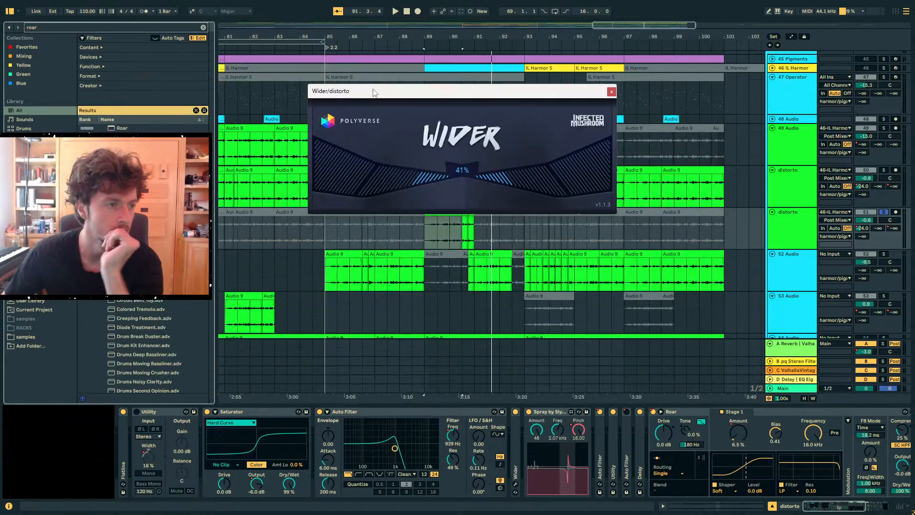
{"action": "key", "text": "Return"}
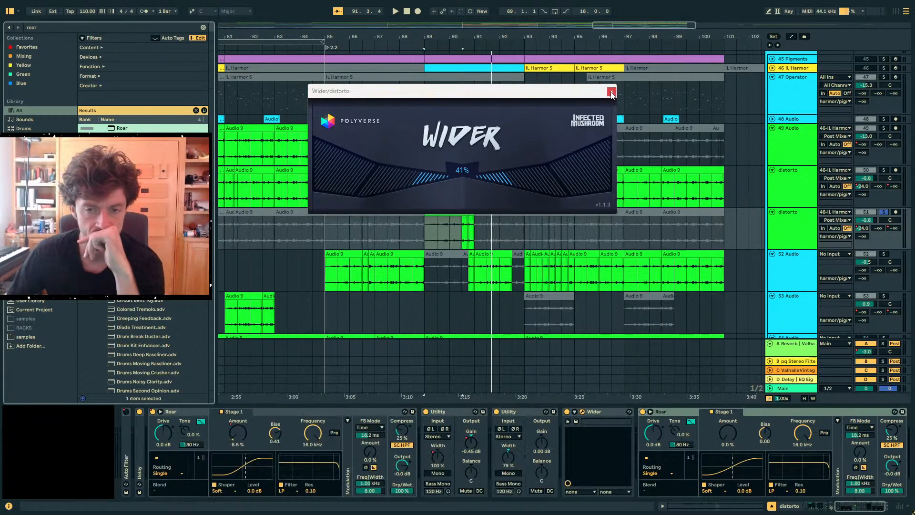
{"action": "left_click", "coordinate": [612, 93]}
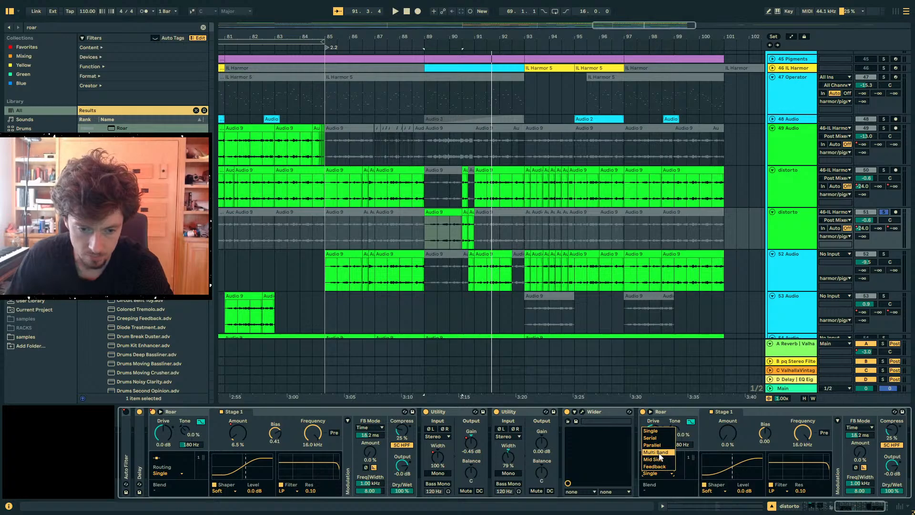
{"action": "left_click", "coordinate": [656, 452]}
{"action": "key", "text": "space"}
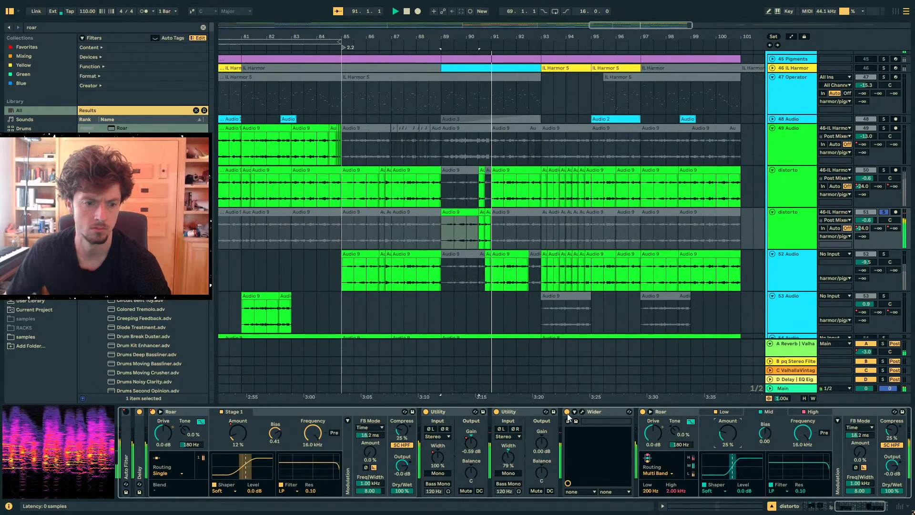
Place the Multi Band Roar directly after the first Roar, setting its low-band amount to 12 % and the first Roar's Dry/Wet to 34 %
{"action": "left_click_drag", "start_coordinate": [676, 412], "coordinate": [401, 513]}
{"action": "key", "text": "space"}
{"action": "key", "text": "space"}
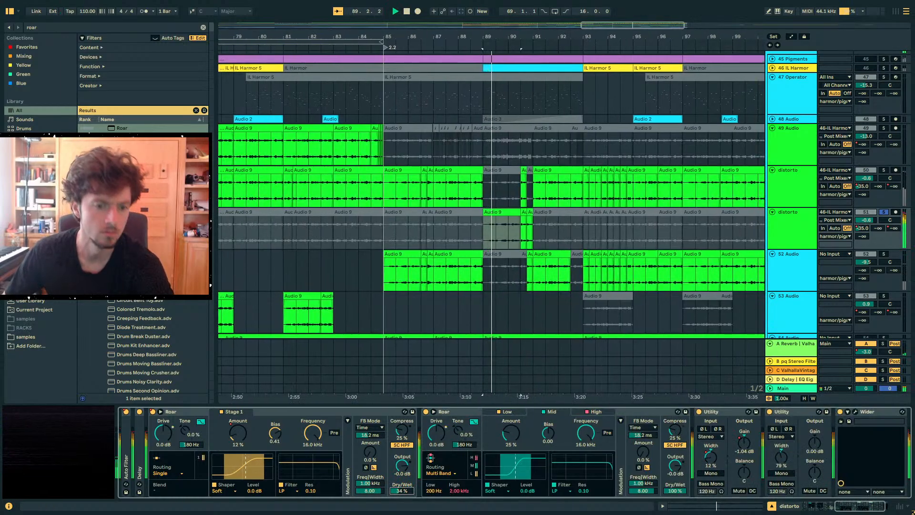
{"action": "left_click_drag", "start_coordinate": [511, 433], "coordinate": [511, 443]}
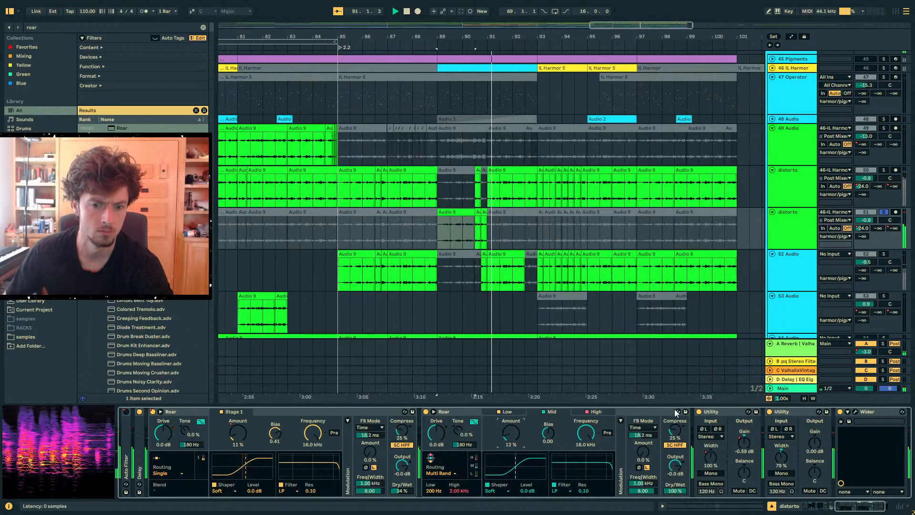
Set the Wider effect on the copied distorto track to 69 % during playback and close its window
{"action": "key", "text": "space"}
{"action": "left_click", "coordinate": [856, 412]}
{"action": "key", "text": "space"}
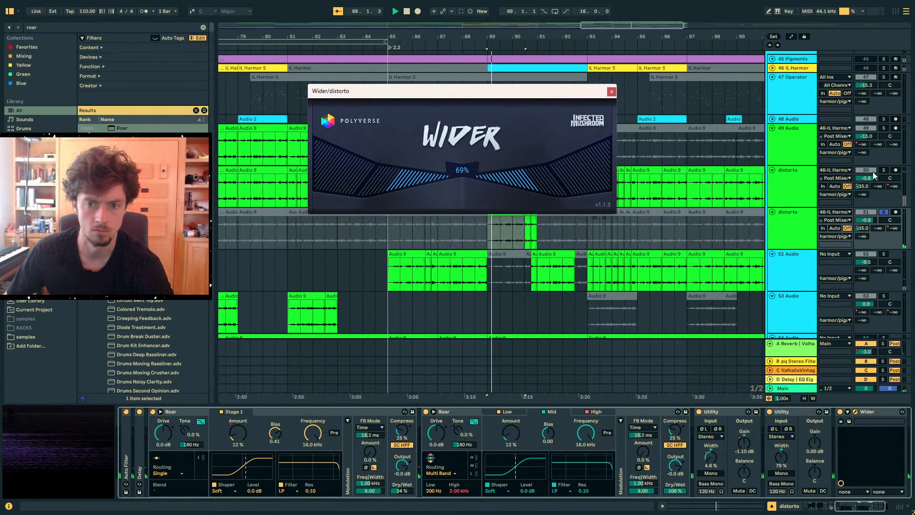
{"action": "left_click", "coordinate": [611, 91]}
Lower the copied distorto track's A-Reverb send automation to about -38 dB at bar 89
{"action": "left_click", "coordinate": [415, 228]}
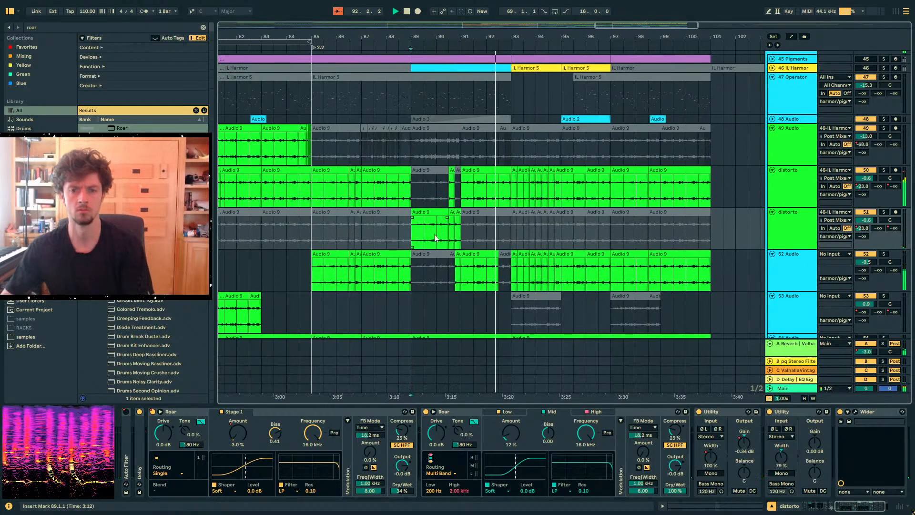
{"action": "key", "text": "a"}
{"action": "left_click", "coordinate": [862, 229]}
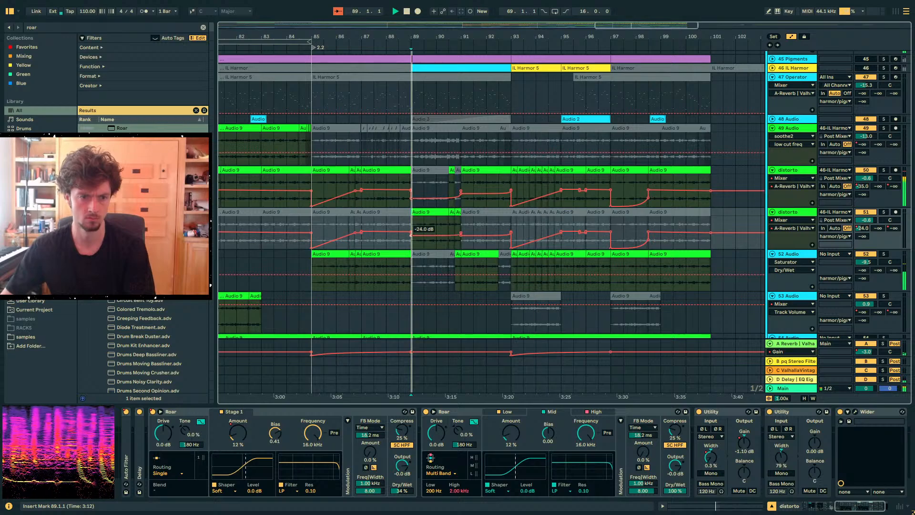
{"action": "mouse_move", "coordinate": [412, 235]}
{"action": "left_mouse_down"}
{"action": "mouse_move", "coordinate": [461, 237]}
{"action": "mouse_move", "coordinate": [427, 237]}
{"action": "left_mouse_up"}
Raise the first Roar's shaper amount automation to about 34 % between bars 89 and 91 on the copied distorto track
{"action": "left_click", "coordinate": [237, 434]}
{"action": "key", "text": "space"}
{"action": "key", "text": "space"}
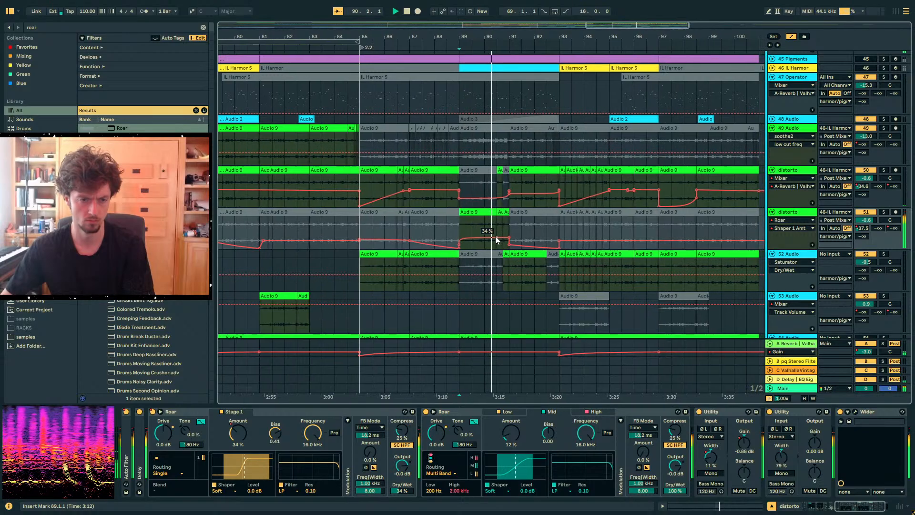
{"action": "key", "text": "a"}
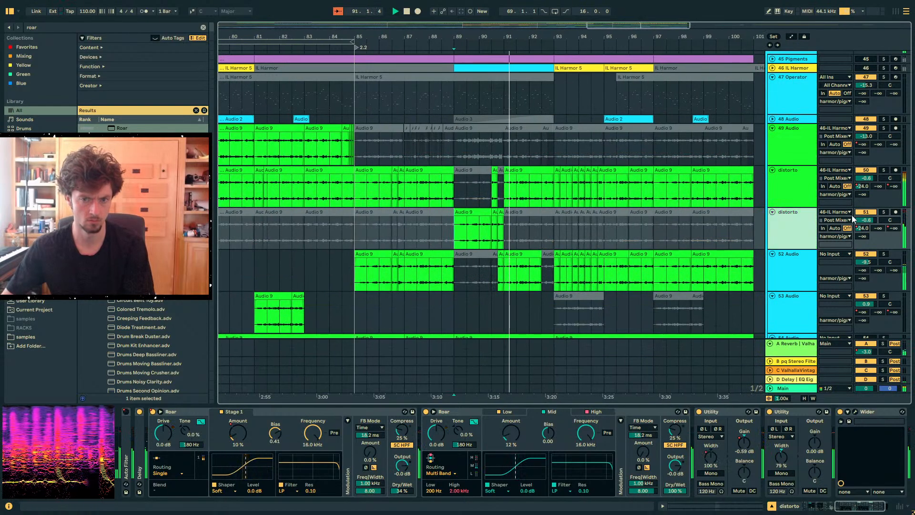
Add the Hvshbrown Fletcher EQ rack to the copied distorto track from a browser search for "hvsh"
{"action": "left_click", "coordinate": [44, 28]}
{"action": "type", "text": "hvsh"}
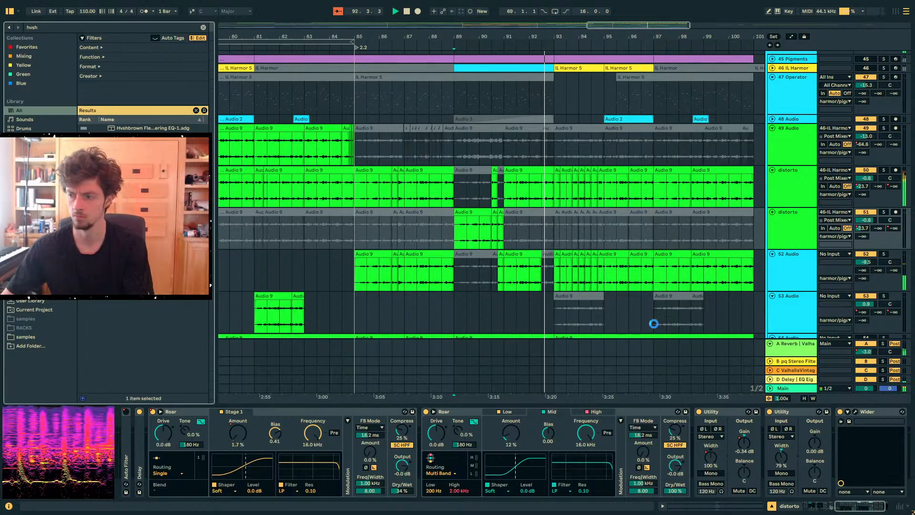
Copy the original distorto clips from bar 93 to 95 onto the copied distorto track and deactivate the originals
{"action": "left_click_drag", "start_coordinate": [555, 274], "coordinate": [603, 274]}
{"action": "left_click_drag", "start_coordinate": [603, 193], "coordinate": [556, 193]}
{"action": "key", "text": "ctrl+c"}
{"action": "left_click", "coordinate": [558, 229]}
{"action": "key", "text": "ctrl+v"}
{"action": "key", "text": "Left"}
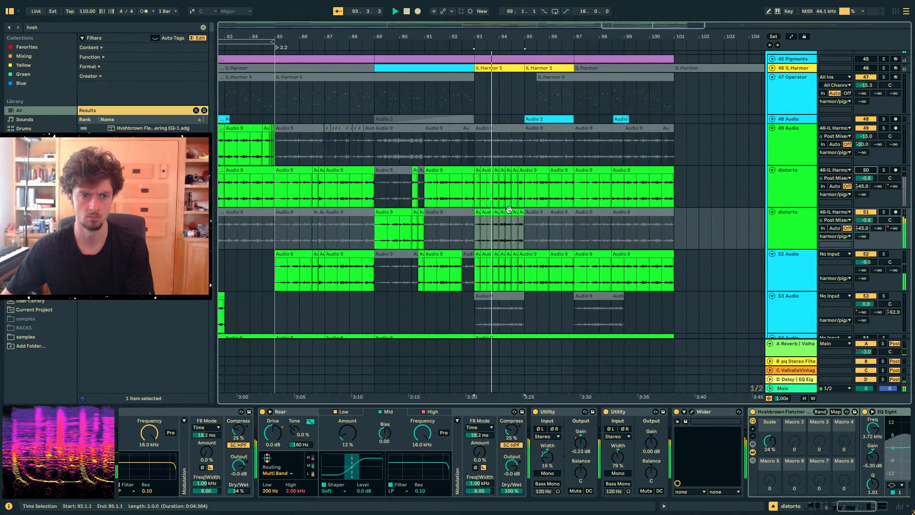
{"action": "left_click_drag", "start_coordinate": [459, 195], "coordinate": [509, 192]}
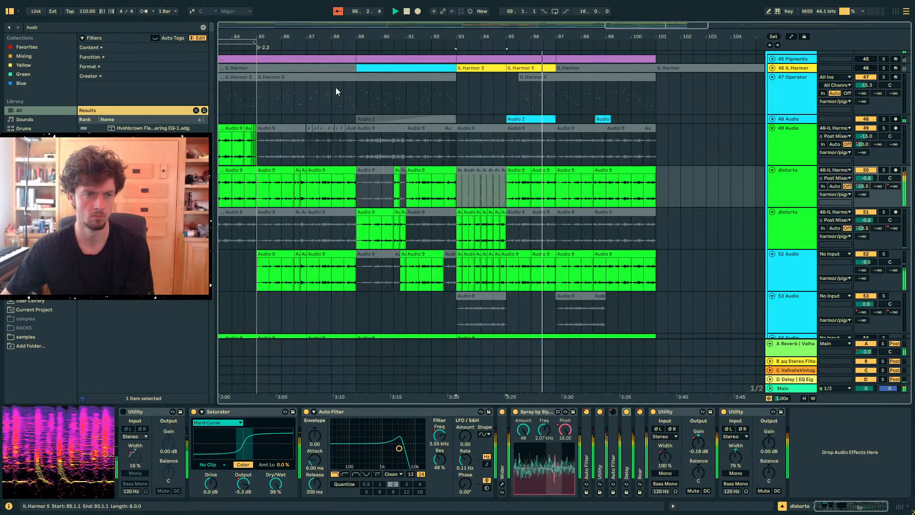
Play from bar 85 and set the Hvshbrown Fletcher rack's Scale macro to -90 %
{"action": "key", "text": "space"}
{"action": "left_click", "coordinate": [266, 236]}
{"action": "key", "text": "space"}
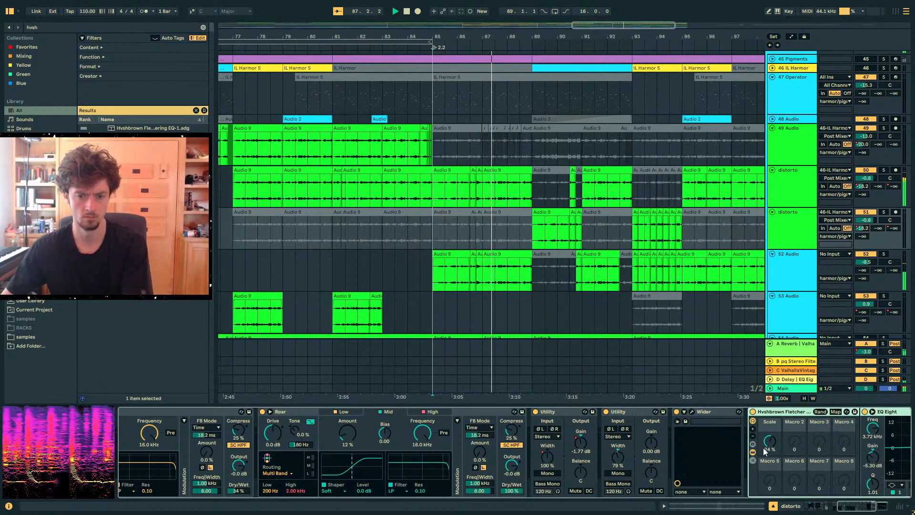
{"action": "scroll", "coordinate": [780, 416], "scroll_direction": "right", "scroll_amount": 5}
{"action": "left_click_drag", "start_coordinate": [590, 441], "coordinate": [590, 469]}
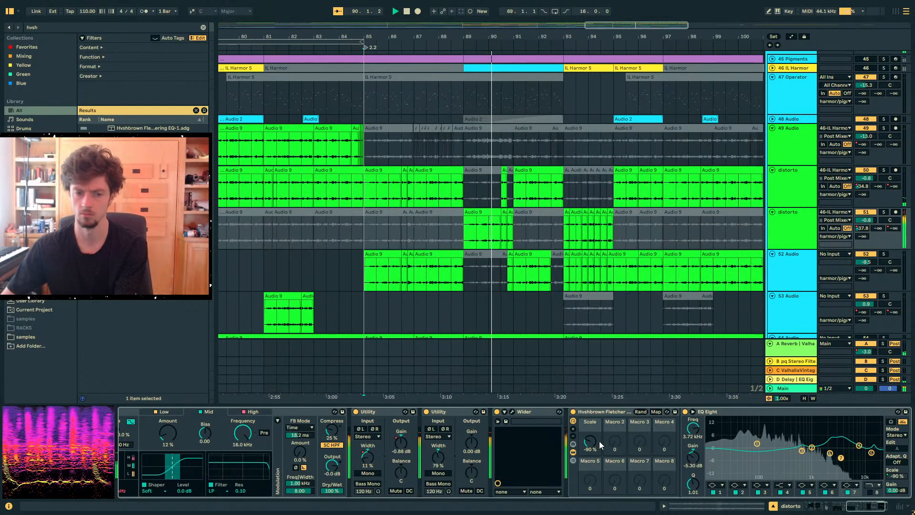
{"action": "left_click_drag", "start_coordinate": [591, 441], "coordinate": [590, 441]}
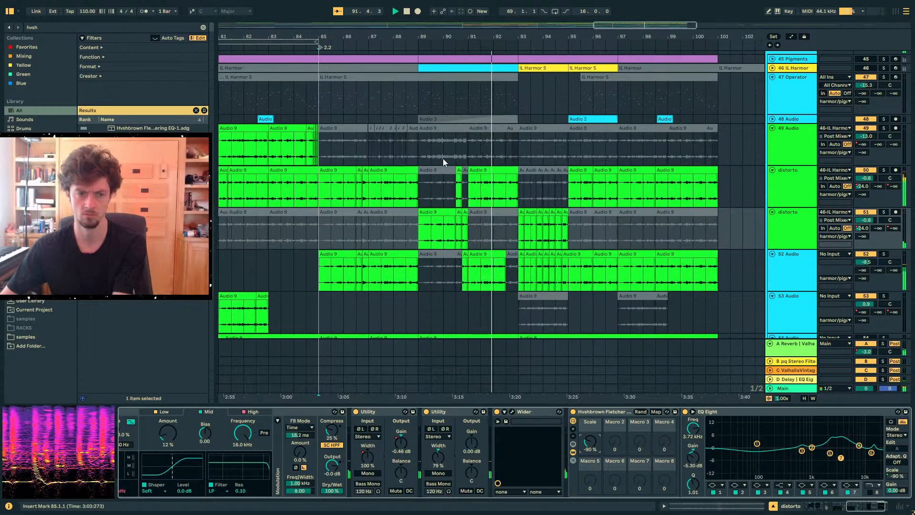
Replay the arrangement from bar 89 to check the copied distorto track in the mix
{"action": "left_click", "coordinate": [453, 43]}
{"action": "scroll", "coordinate": [515, 199], "scroll_direction": "right", "scroll_amount": 2}
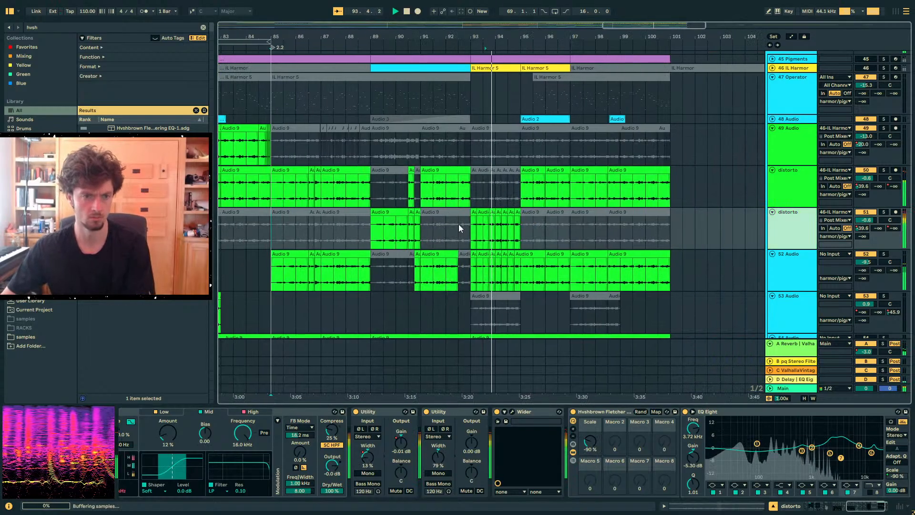
{"action": "left_click", "coordinate": [379, 242]}
{"action": "key", "text": "space"}
{"action": "key", "text": "space"}
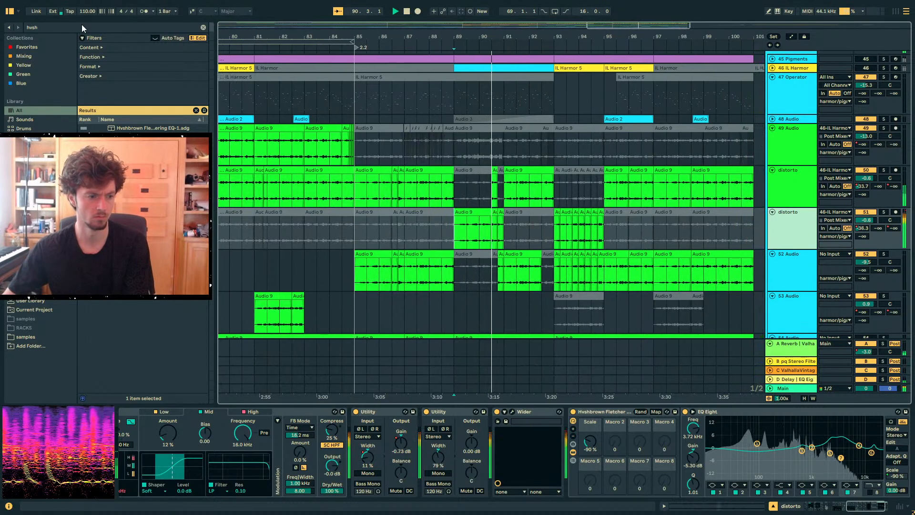
Stop playback and add Resonators to the end of the copied distorto track's chain from a browser search for "resonator"
{"action": "key", "text": "space"}
{"action": "left_click_drag", "start_coordinate": [82, 24], "coordinate": [1, 21]}
{"action": "type", "text": "delay"}
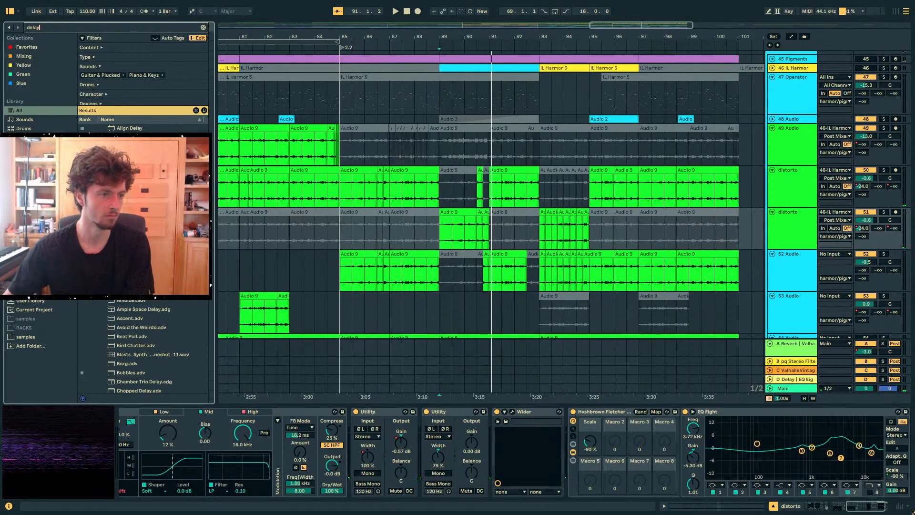
{"action": "type", "text": "resonator"}
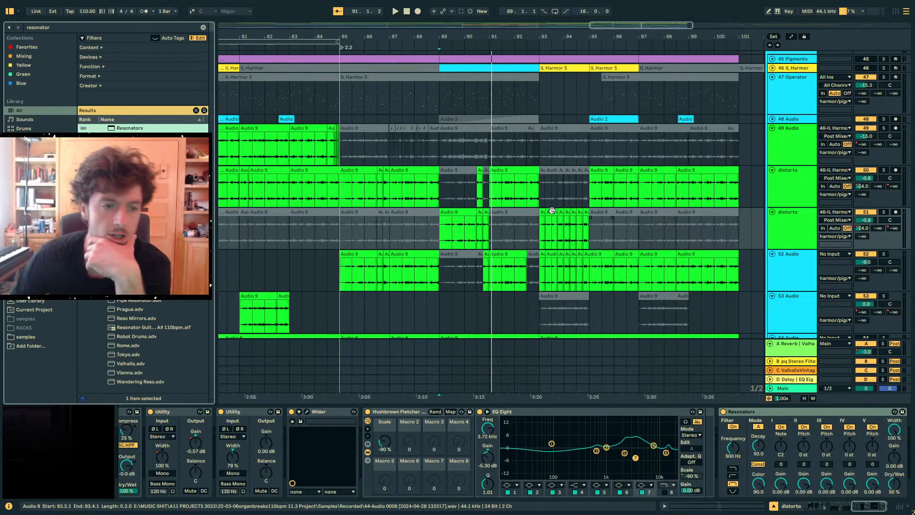
Examine the notes of the 56 Operator chord clip at bar 89 in an enlarged note editor
{"action": "scroll", "coordinate": [828, 184], "scroll_direction": "up", "scroll_amount": 2}
{"action": "scroll", "coordinate": [790, 208], "scroll_direction": "down", "scroll_amount": 2}
{"action": "scroll", "coordinate": [789, 207], "scroll_direction": "down", "scroll_amount": 5}
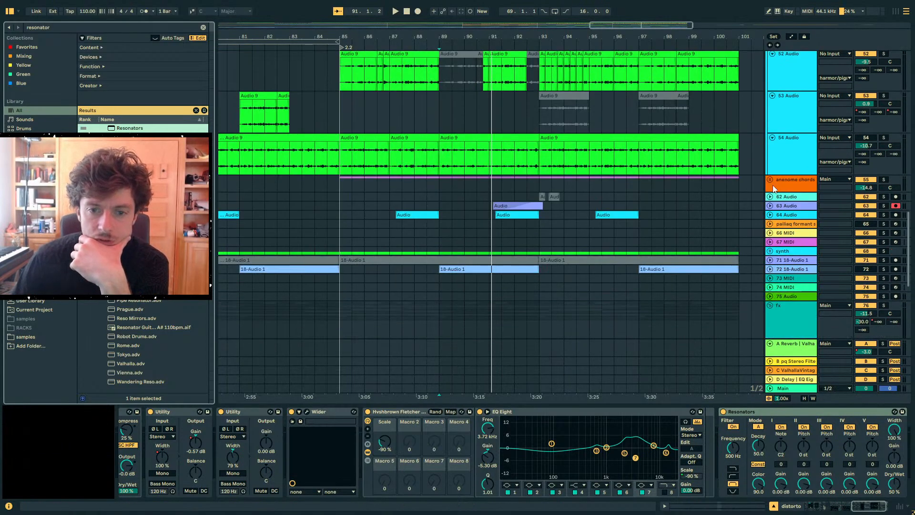
{"action": "left_click", "coordinate": [468, 216]}
{"action": "left_click", "coordinate": [468, 219]}
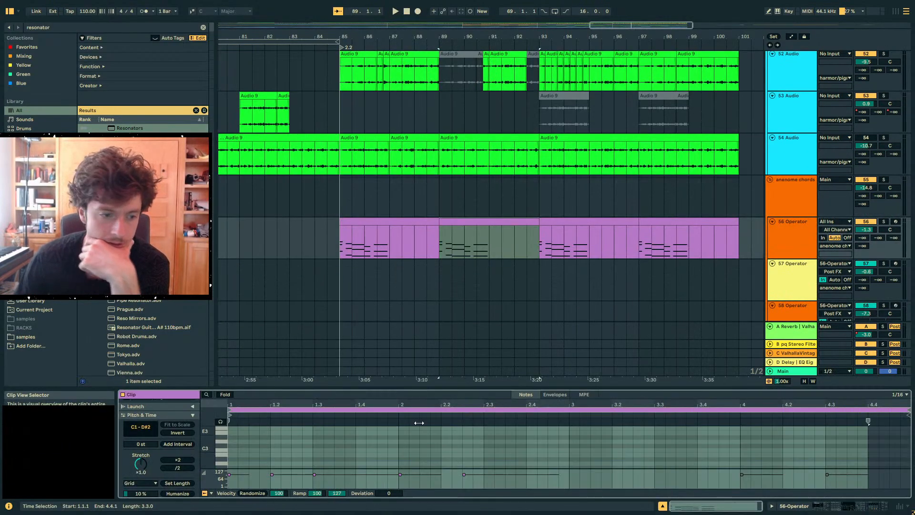
{"action": "left_click_drag", "start_coordinate": [375, 388], "coordinate": [377, 75]}
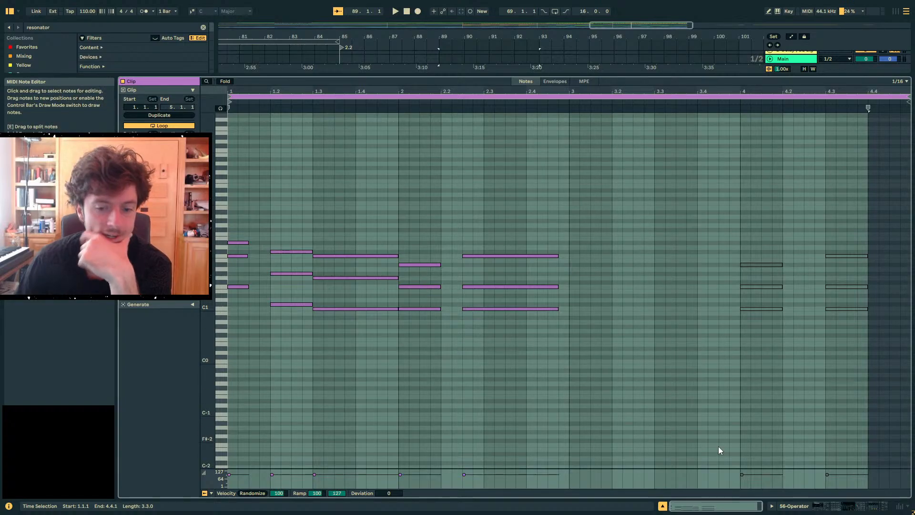
{"action": "left_click", "coordinate": [827, 509]}
{"action": "scroll", "coordinate": [431, 199], "scroll_direction": "up", "scroll_amount": 4}
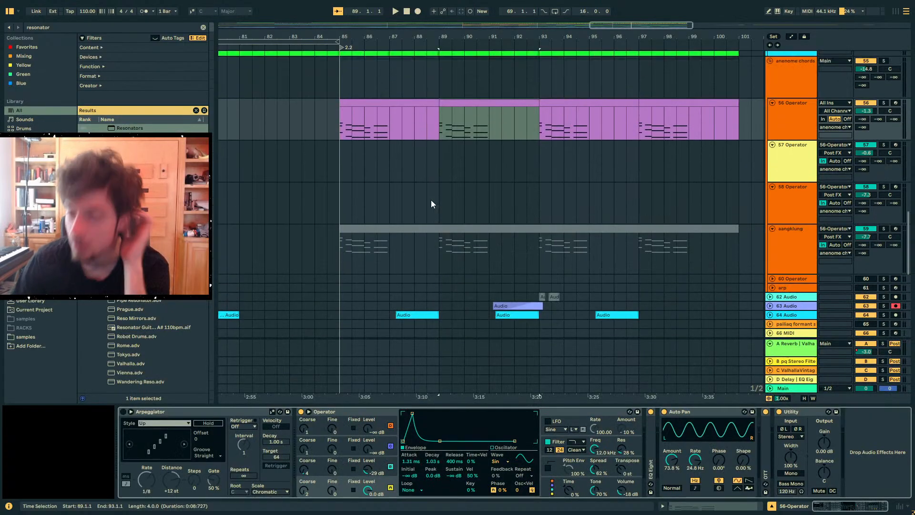
{"action": "scroll", "coordinate": [490, 191], "scroll_direction": "up", "scroll_amount": 4}
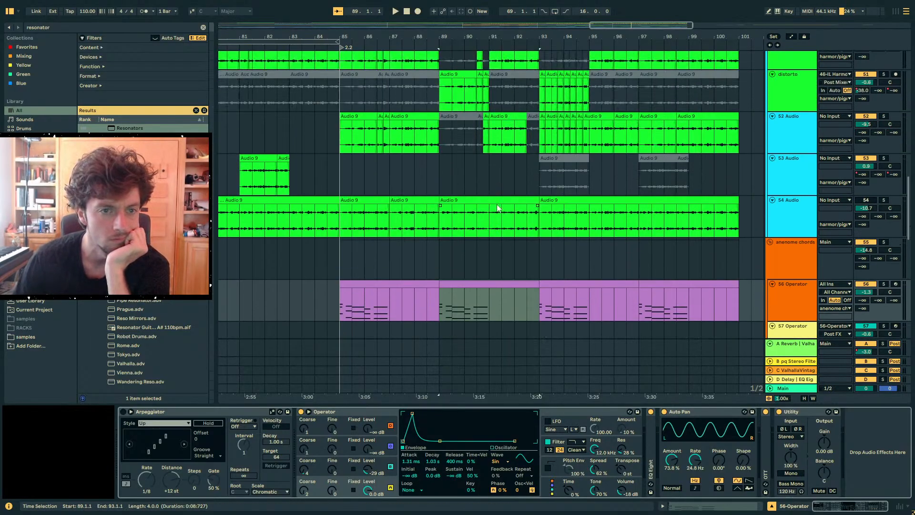
{"action": "scroll", "coordinate": [497, 208], "scroll_direction": "up", "scroll_amount": 2}
Tune the Resonators pitches on the copied distorto track, with II at +5 st, III at +7 st and V at +10 st
{"action": "left_click", "coordinate": [789, 143]}
{"action": "left_click", "coordinate": [793, 108]}
{"action": "left_click", "coordinate": [800, 160]}
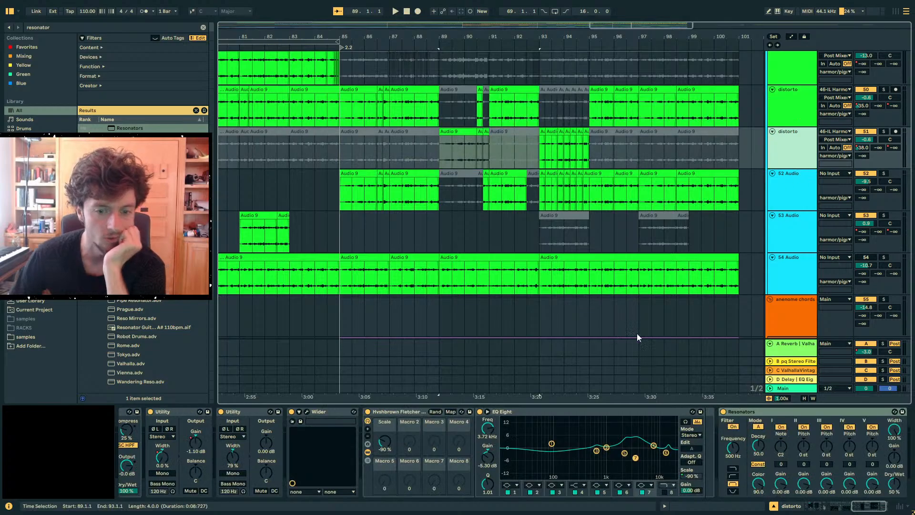
{"action": "left_click", "coordinate": [780, 449]}
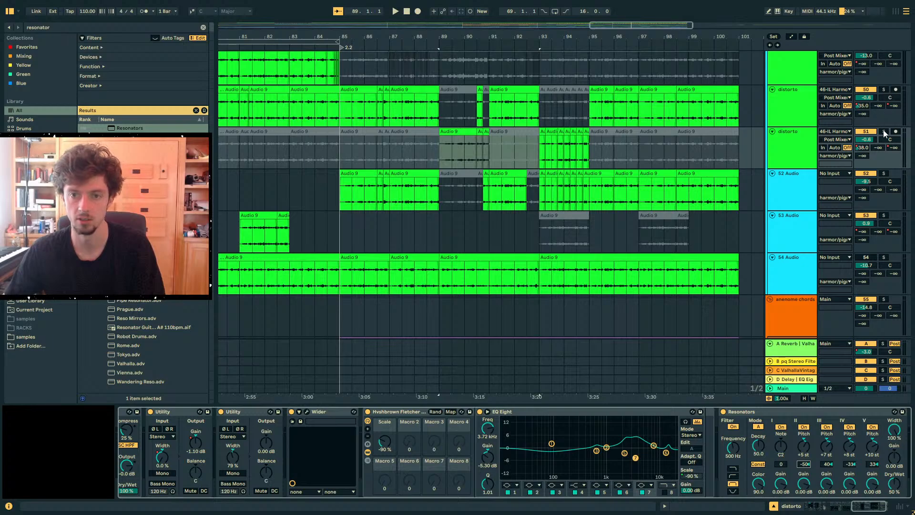
Solo the copied distorto track and set Resonators' first note to C1 and its Dry/Wet to 100 %
{"action": "key", "text": "space"}
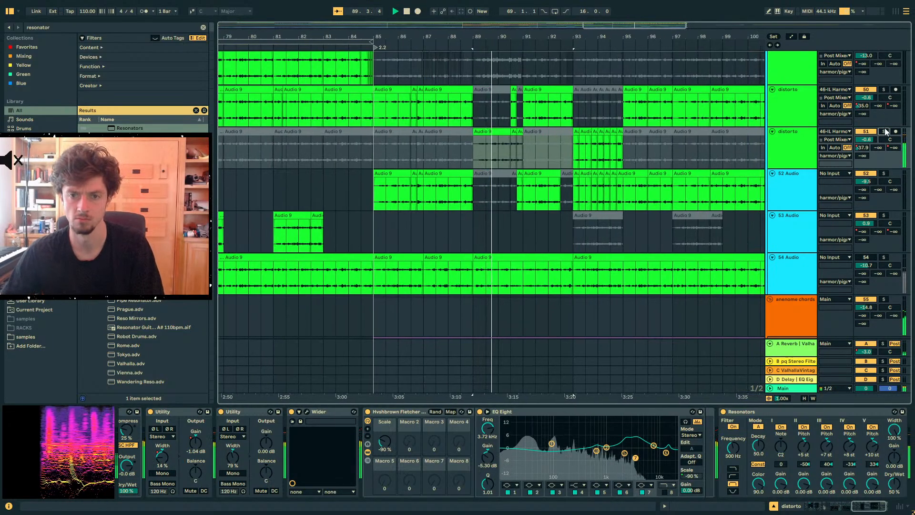
{"action": "left_click", "coordinate": [885, 131]}
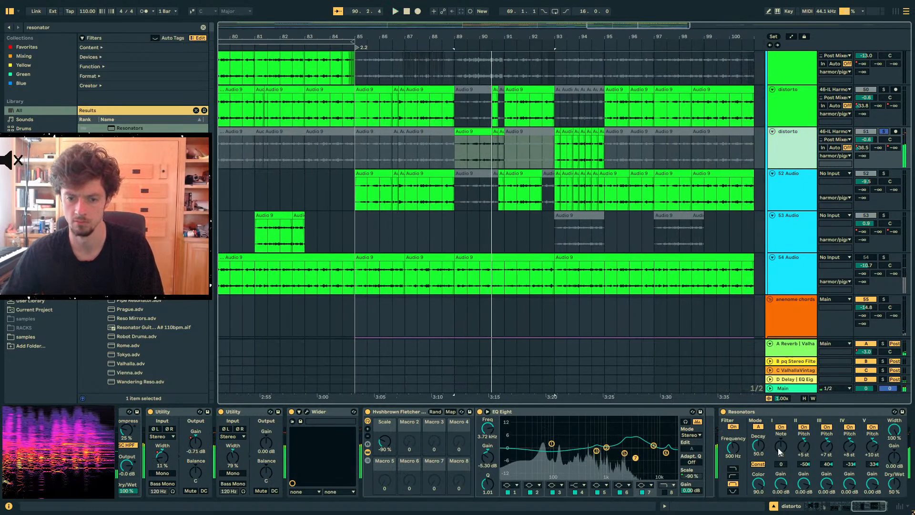
{"action": "left_click", "coordinate": [780, 451]}
{"action": "left_click_drag", "start_coordinate": [894, 485], "coordinate": [894, 437]}
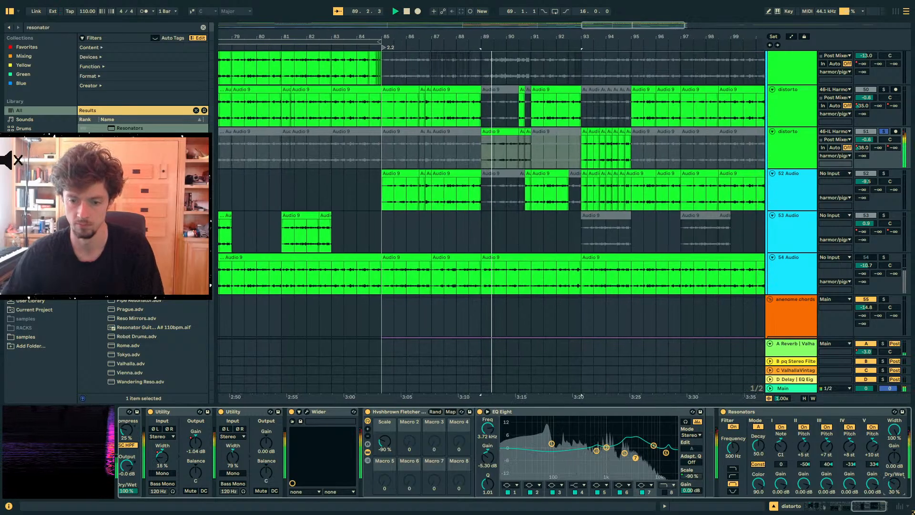
Set Resonators' decay to 22.2 and color to 100 while replaying from bar 89
{"action": "mouse_move", "coordinate": [758, 447]}
{"action": "left_mouse_down"}
{"action": "mouse_move", "coordinate": [758, 512]}
{"action": "mouse_move", "coordinate": [758, 447]}
{"action": "left_mouse_up"}
{"action": "key", "text": "space"}
{"action": "key", "text": "space"}
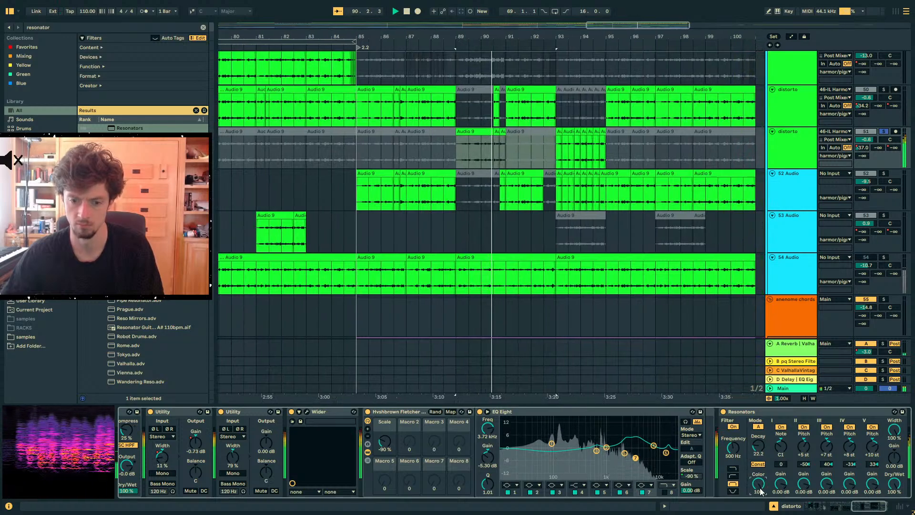
Move Resonators between the two Roar devices on the copied distorto track and listen from bar 89
{"action": "key", "text": "space"}
{"action": "left_click_drag", "start_coordinate": [762, 412], "coordinate": [162, 420]}
{"action": "key", "text": "space"}
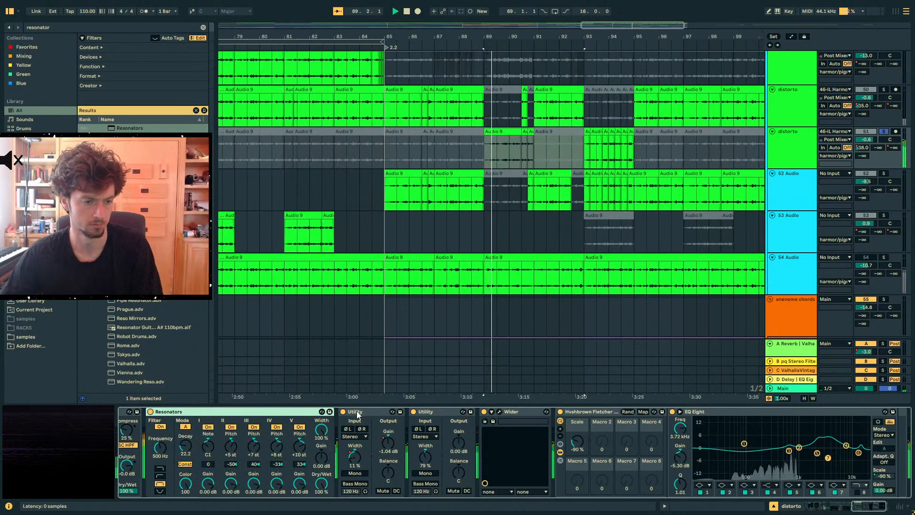
{"action": "left_click_drag", "start_coordinate": [242, 412], "coordinate": [200, 416]}
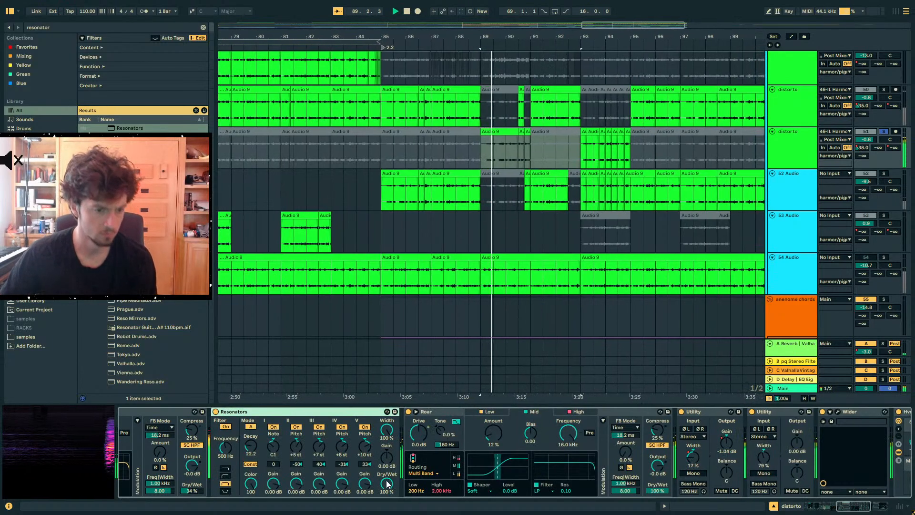
{"action": "scroll", "coordinate": [205, 417], "scroll_direction": "right", "scroll_amount": 5}
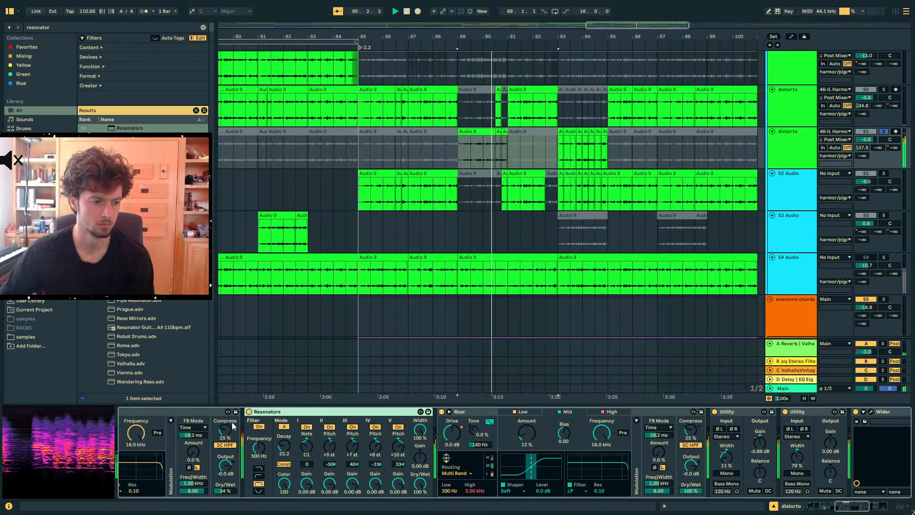
Move Resonators between Saturator and the first Auto Filter on the copied distorto track
{"action": "scroll", "coordinate": [210, 410], "scroll_direction": "left", "scroll_amount": 10}
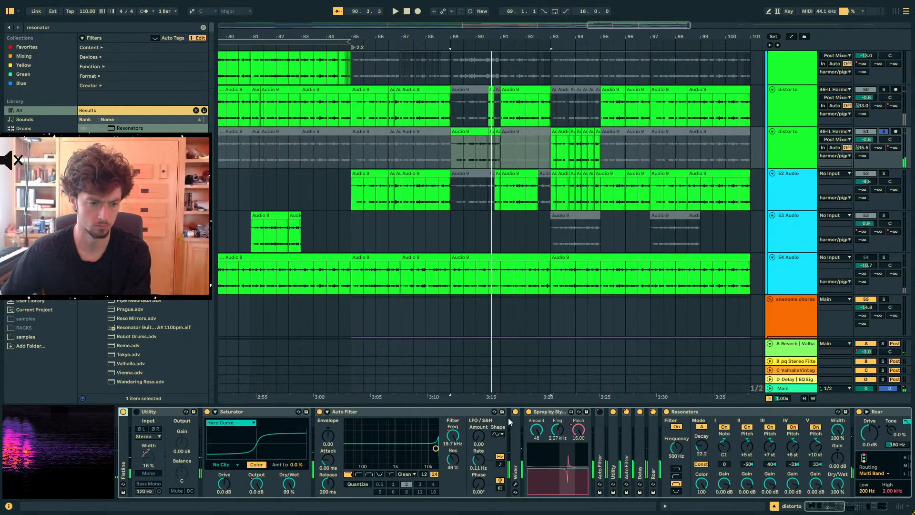
{"action": "left_click_drag", "start_coordinate": [739, 414], "coordinate": [268, 427]}
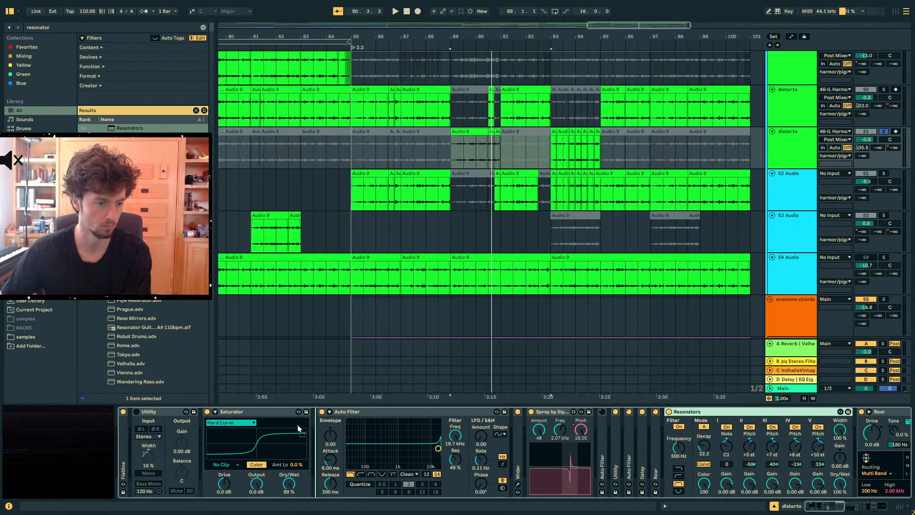
{"action": "left_click_drag", "start_coordinate": [333, 413], "coordinate": [332, 413]}
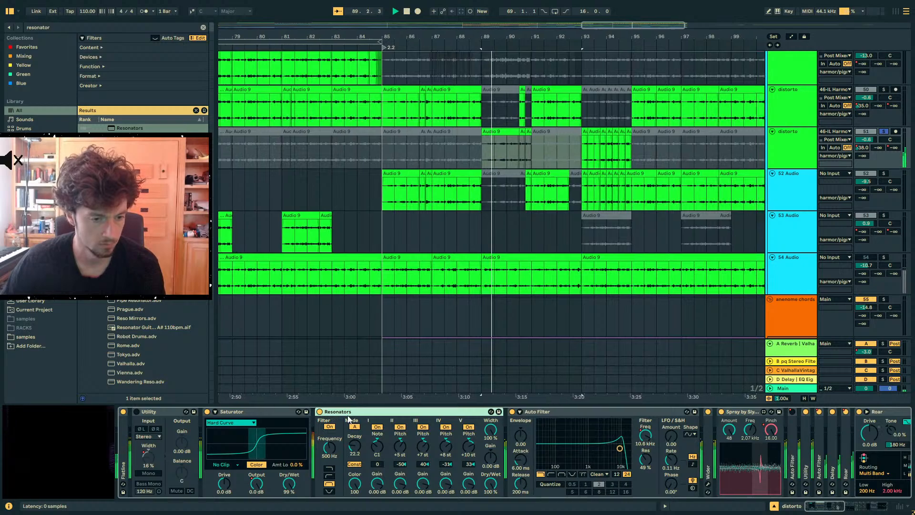
Set Resonators' decay to 34.9 and gain to 2.14 dB, and bypass it while replaying from bar 89
{"action": "left_click_drag", "start_coordinate": [354, 447], "coordinate": [354, 438]}
{"action": "mouse_move", "coordinate": [491, 456]}
{"action": "left_mouse_down"}
{"action": "mouse_move", "coordinate": [491, 443]}
{"action": "mouse_move", "coordinate": [491, 453]}
{"action": "left_mouse_up"}
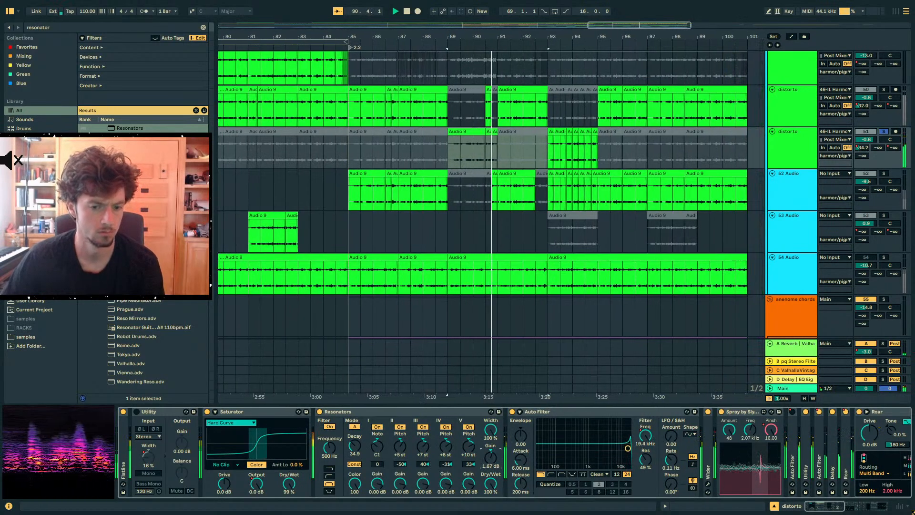
{"action": "key", "text": "space"}
{"action": "left_click", "coordinate": [320, 411]}
{"action": "key", "text": "space"}
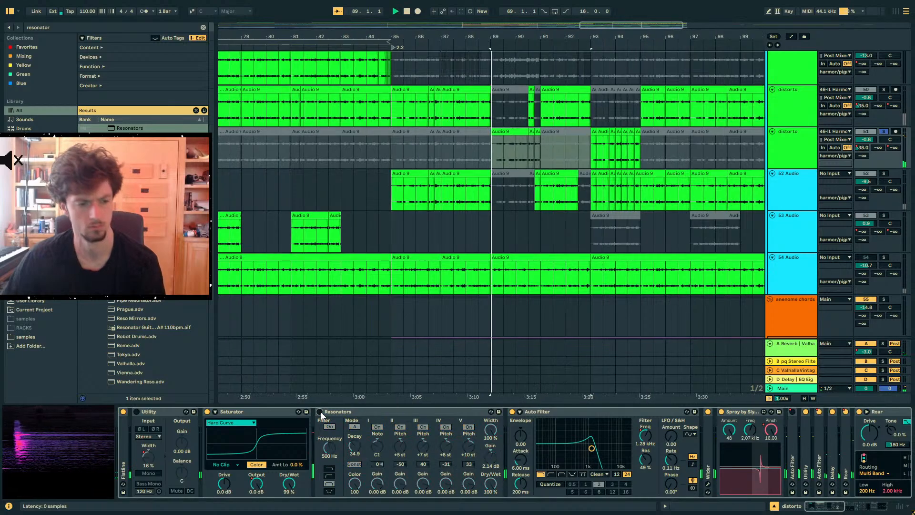
Re-enable Resonators, switch it to mode B and raise its decay to 91.3
{"action": "left_click", "coordinate": [320, 412]}
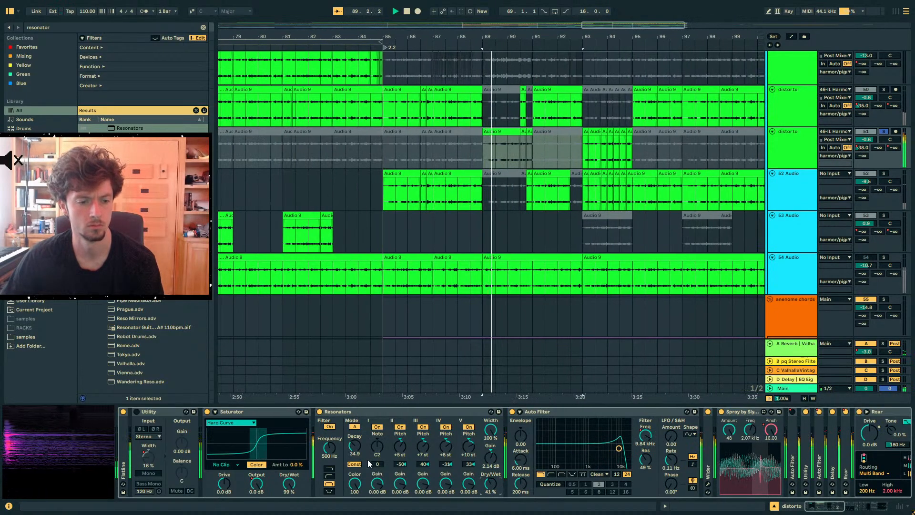
{"action": "left_click", "coordinate": [355, 428]}
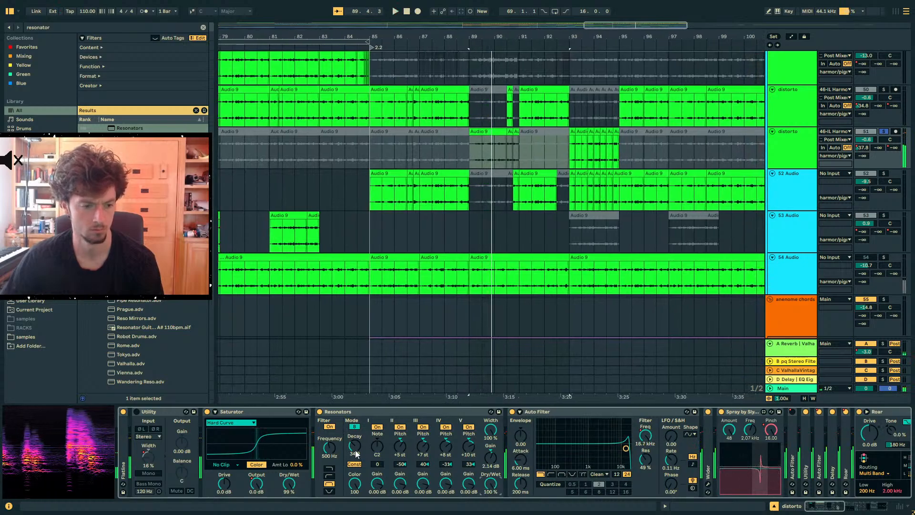
{"action": "left_click_drag", "start_coordinate": [356, 454], "coordinate": [356, 436]}
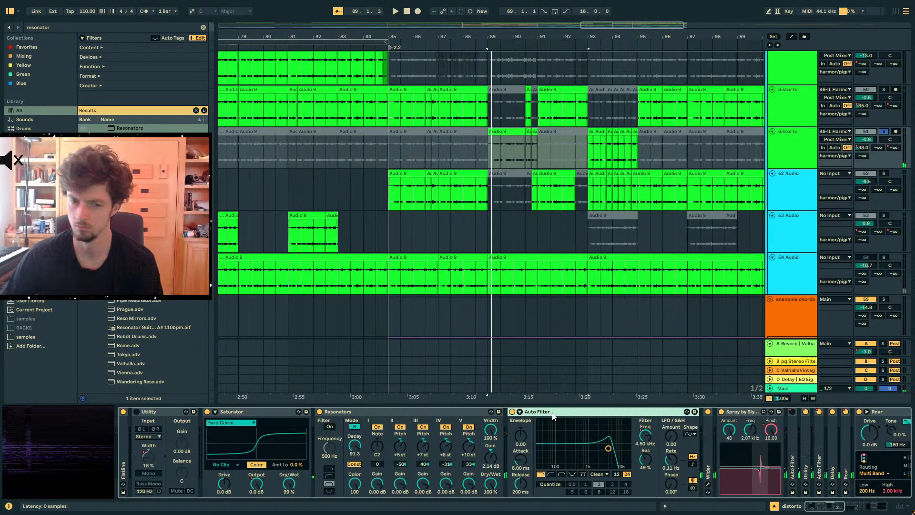
Fold the first Auto Filter and bypass Roar on the copied distorto track, replaying from bar 89
{"action": "double_click", "coordinate": [552, 413]}
{"action": "left_click", "coordinate": [663, 412]}
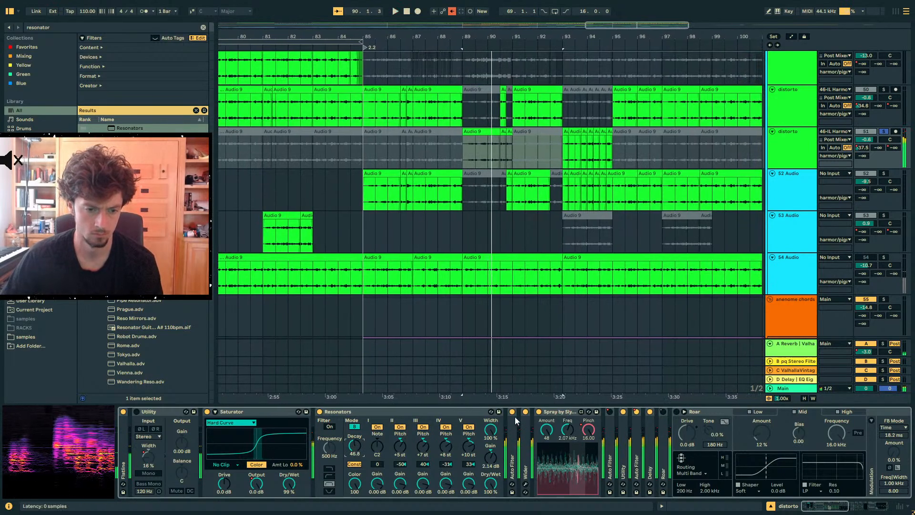
{"action": "key", "text": "space"}
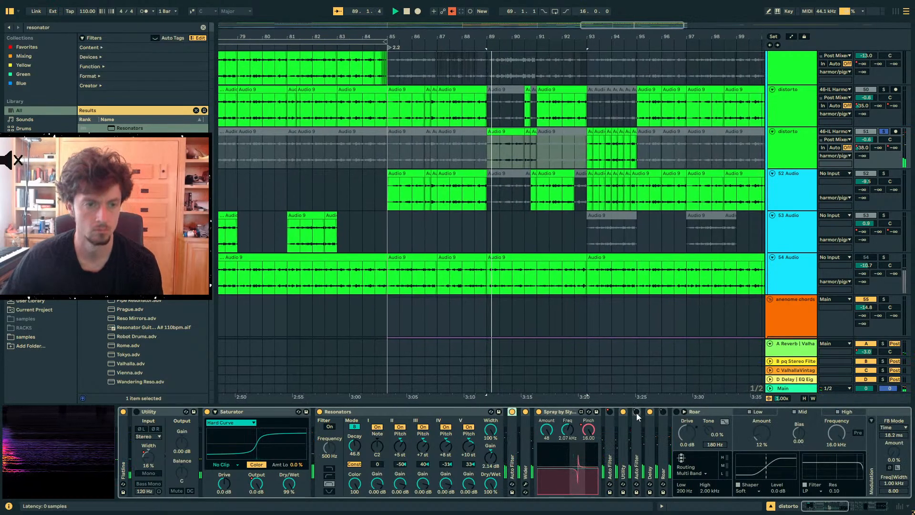
Lower the copied distorto track to -14.2 dB and set Resonators' decay to 27.8 and Dry/Wet to 24 %
{"action": "left_click_drag", "start_coordinate": [867, 139], "coordinate": [867, 138]}
{"action": "key", "text": "space"}
{"action": "left_click_drag", "start_coordinate": [491, 484], "coordinate": [491, 512]}
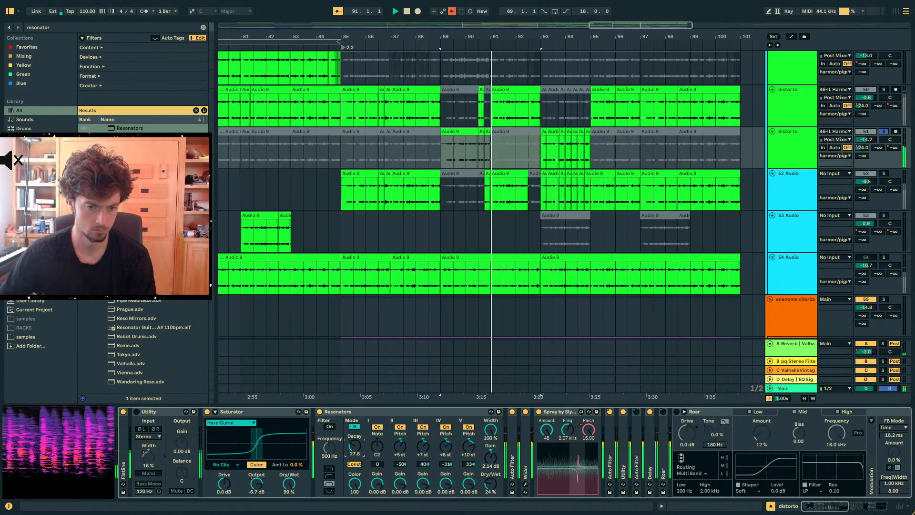
Replay with all tracks from bar 89, setting the copied distorto volume to -4.5 dB and Resonators' Dry/Wet to 0 %
{"action": "key", "text": "space"}
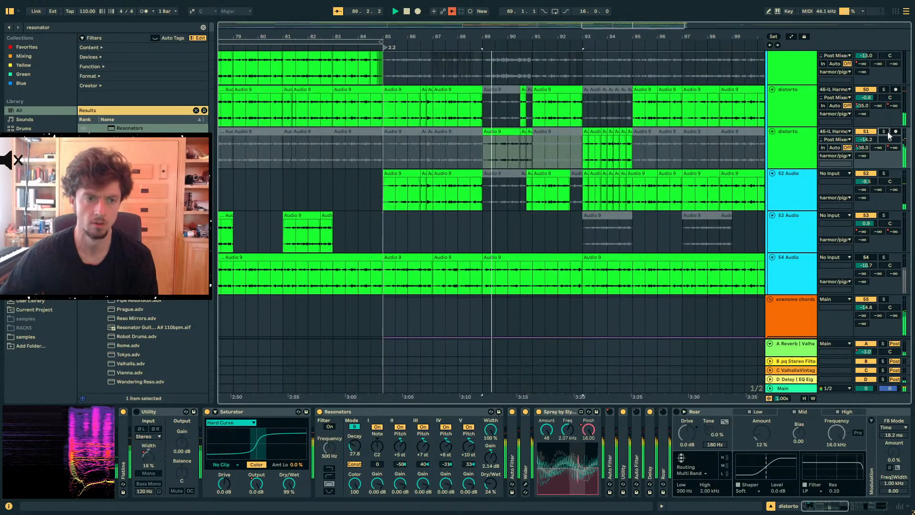
{"action": "left_click_drag", "start_coordinate": [865, 140], "coordinate": [865, 125]}
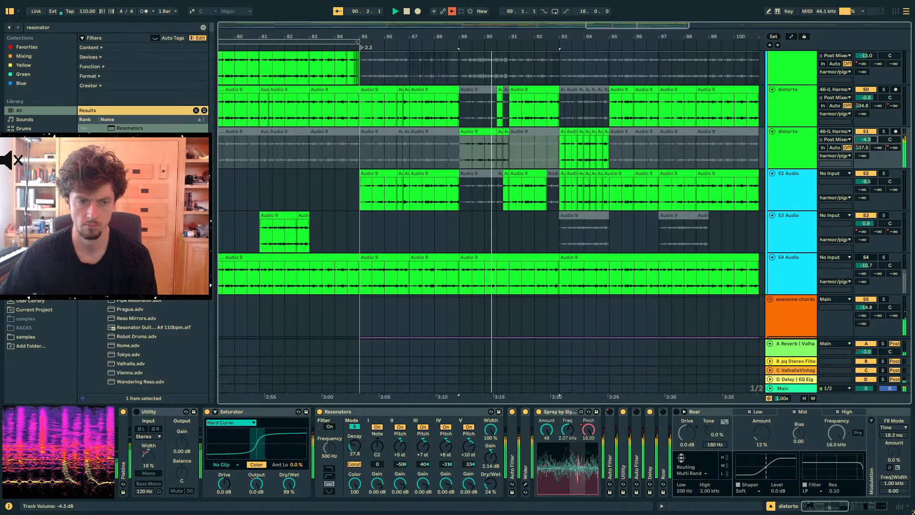
{"action": "left_click_drag", "start_coordinate": [489, 484], "coordinate": [490, 501]}
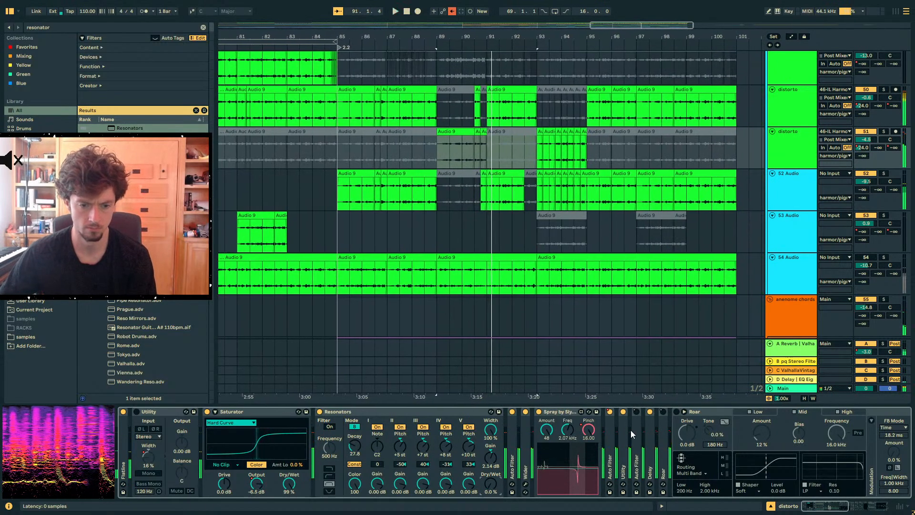
Unfold the Auto Filter after Utility, compare it on and off from bar 89, and check its Device On automation
{"action": "double_click", "coordinate": [636, 432]}
{"action": "left_click", "coordinate": [636, 412]}
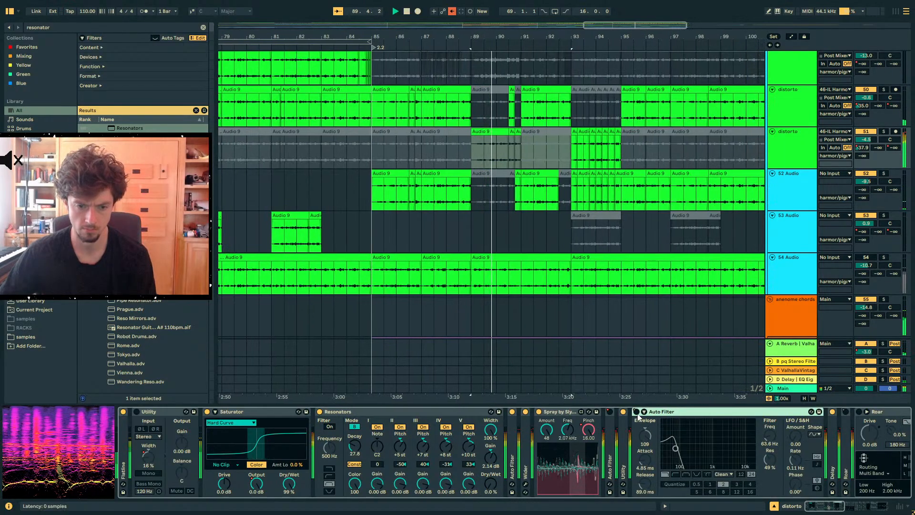
{"action": "key", "text": "space"}
{"action": "key", "text": "space"}
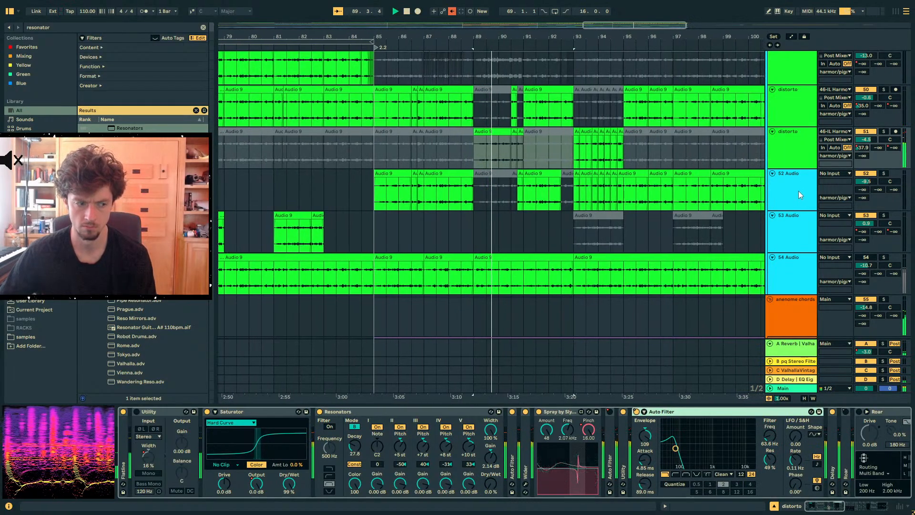
{"action": "left_click", "coordinate": [637, 412]}
{"action": "key", "text": "a"}
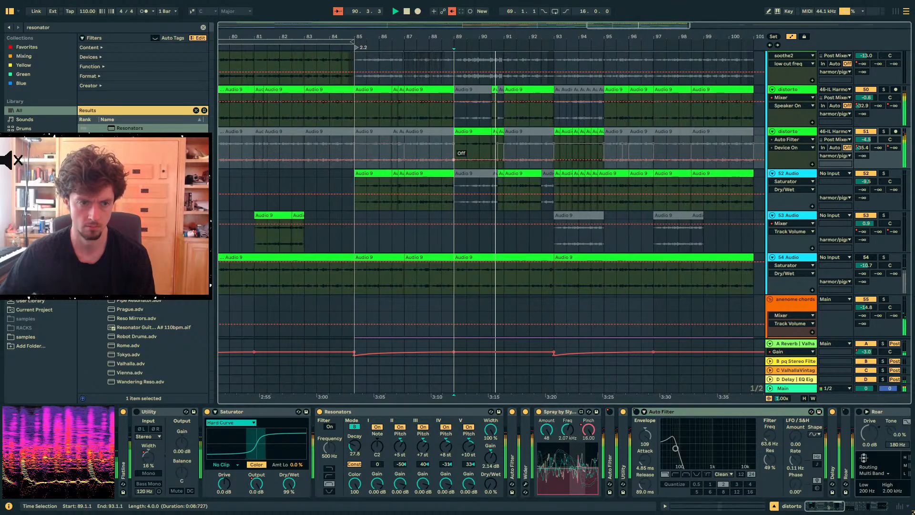
{"action": "key", "text": "a"}
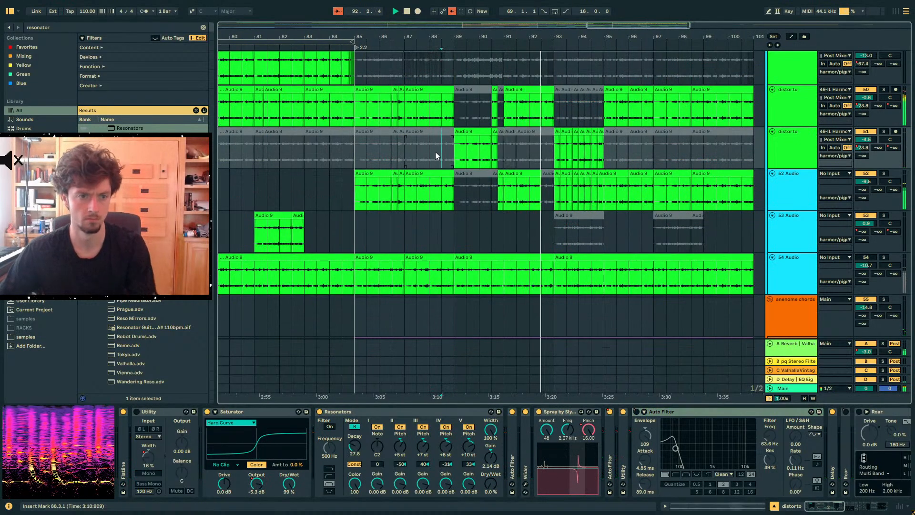
Restart playback from about bar 86 and re-enable the overridden automation
{"action": "left_click", "coordinate": [391, 153]}
{"action": "key", "text": "space"}
{"action": "key", "text": "space"}
{"action": "left_click", "coordinate": [452, 11]}
{"action": "key", "text": "a"}
{"action": "key", "text": "a"}
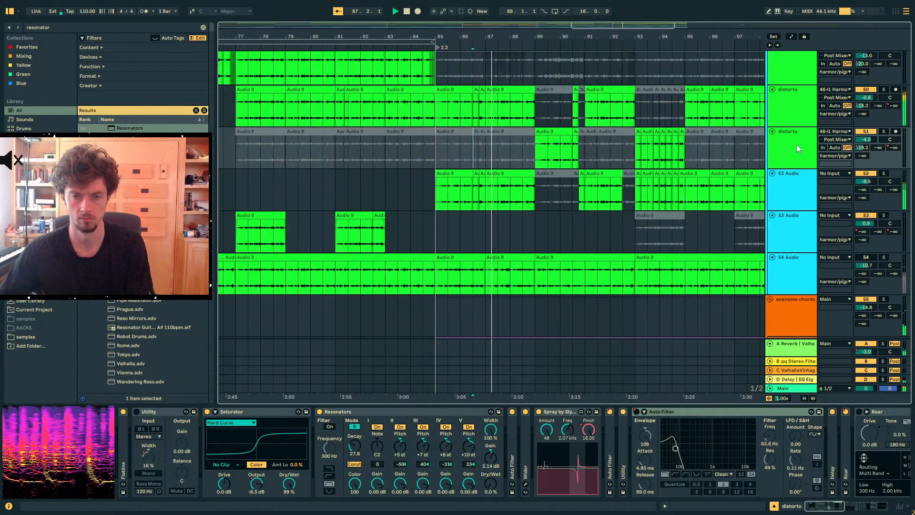
Bypass Resonators on the copied distorto track, solo the track and replay its clip at bar 89
{"action": "left_click", "coordinate": [797, 144]}
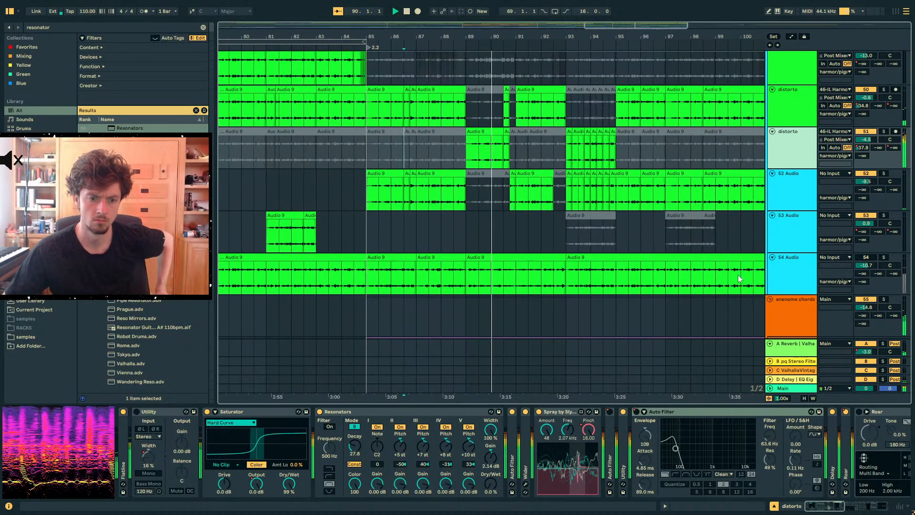
{"action": "left_click", "coordinate": [320, 412]}
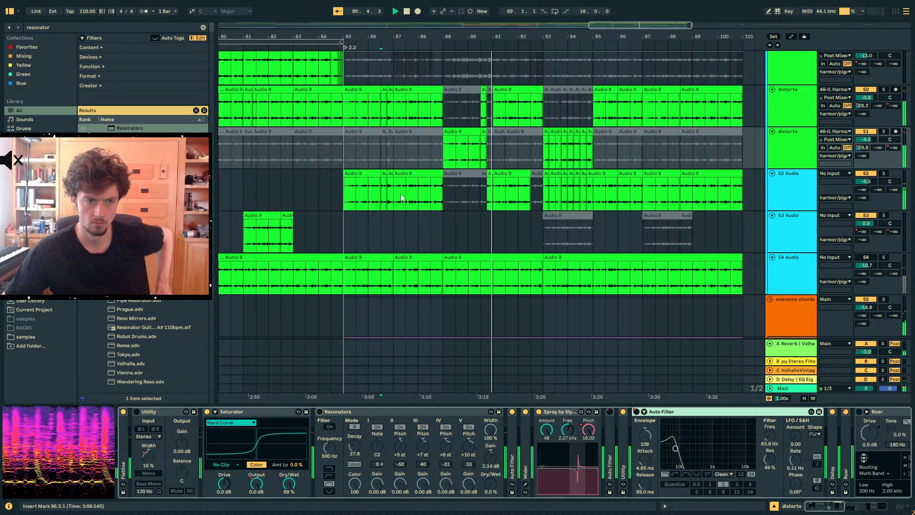
{"action": "left_click", "coordinate": [458, 131]}
{"action": "left_click", "coordinate": [884, 132]}
{"action": "key", "text": "space"}
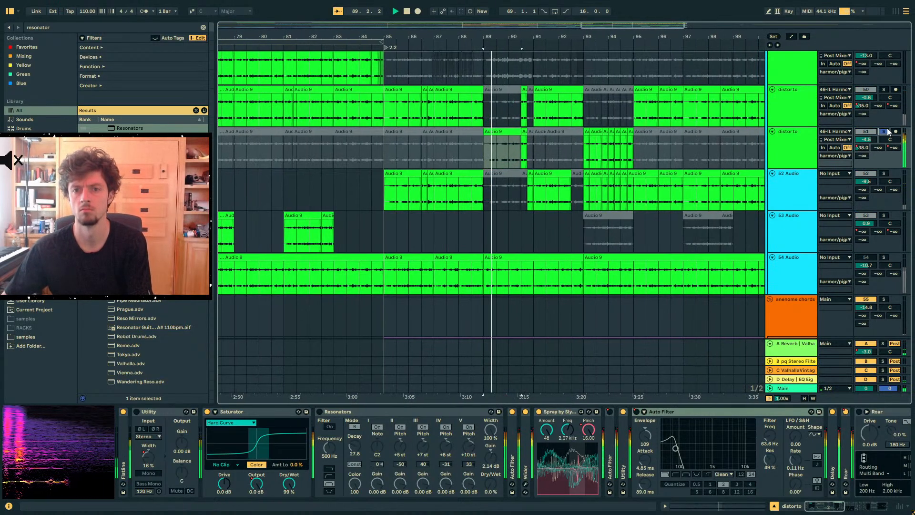
Fold the second Auto Filter, both Roars, both Utilities, Wider and the effect rack in the copied distorto chain
{"action": "double_click", "coordinate": [662, 413]}
{"action": "double_click", "coordinate": [698, 413]}
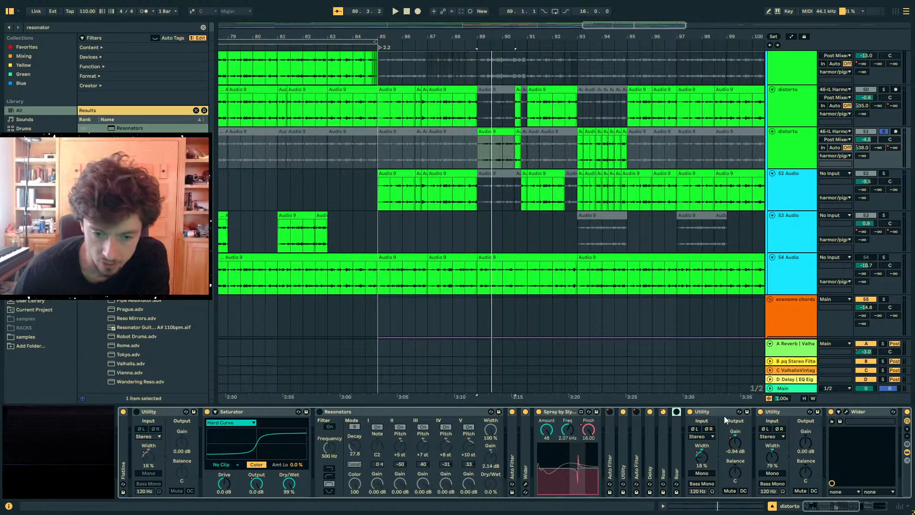
{"action": "double_click", "coordinate": [711, 414]}
{"action": "double_click", "coordinate": [719, 413]}
{"action": "double_click", "coordinate": [744, 410]}
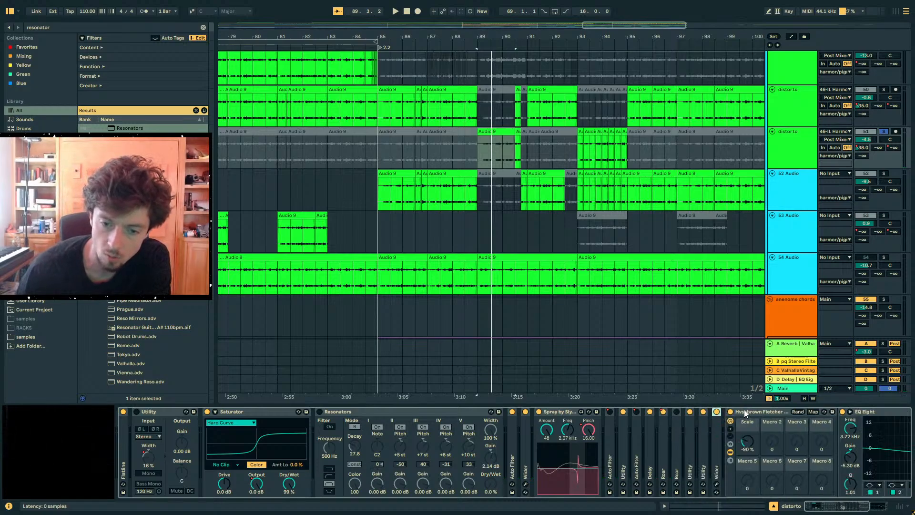
{"action": "double_click", "coordinate": [745, 410]}
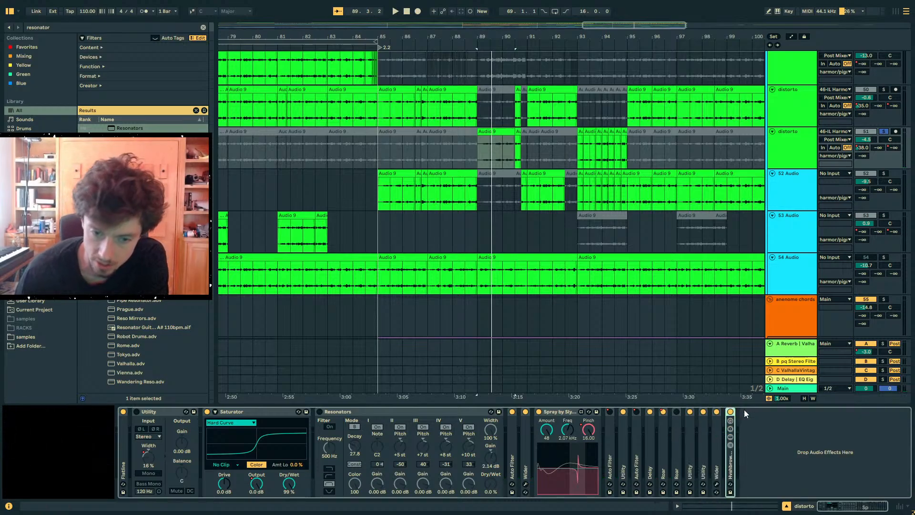
Unfold and bypass the first Roar, and compare the sound with Spray by Slynk on and off
{"action": "double_click", "coordinate": [663, 456]}
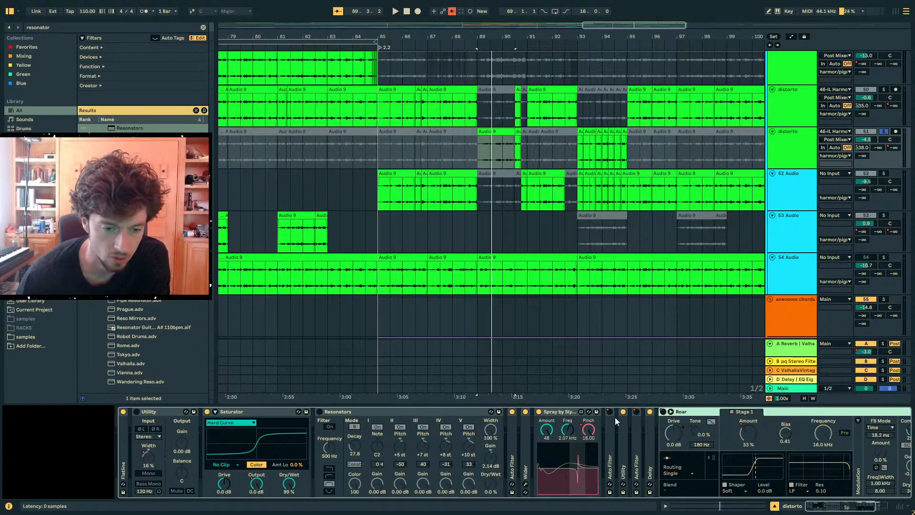
{"action": "key", "text": "space"}
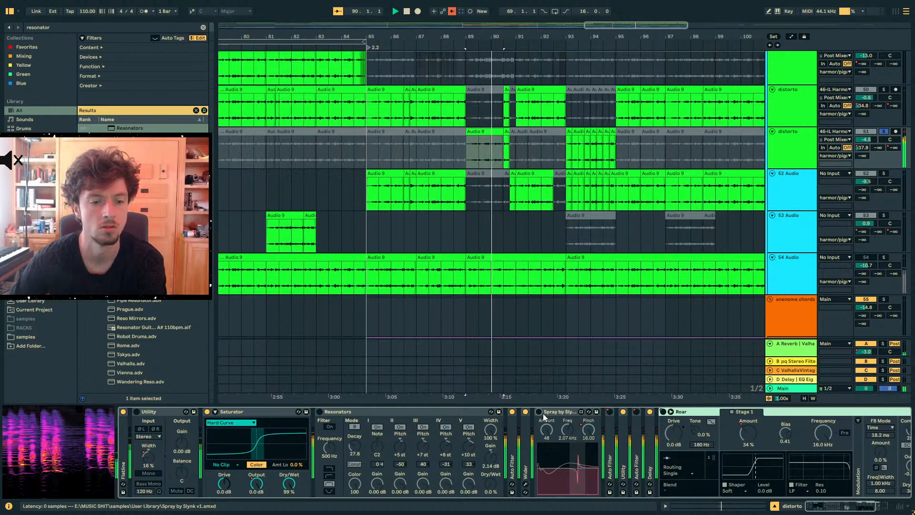
{"action": "left_click", "coordinate": [539, 412]}
{"action": "left_click", "coordinate": [539, 413]}
{"action": "key", "text": "space"}
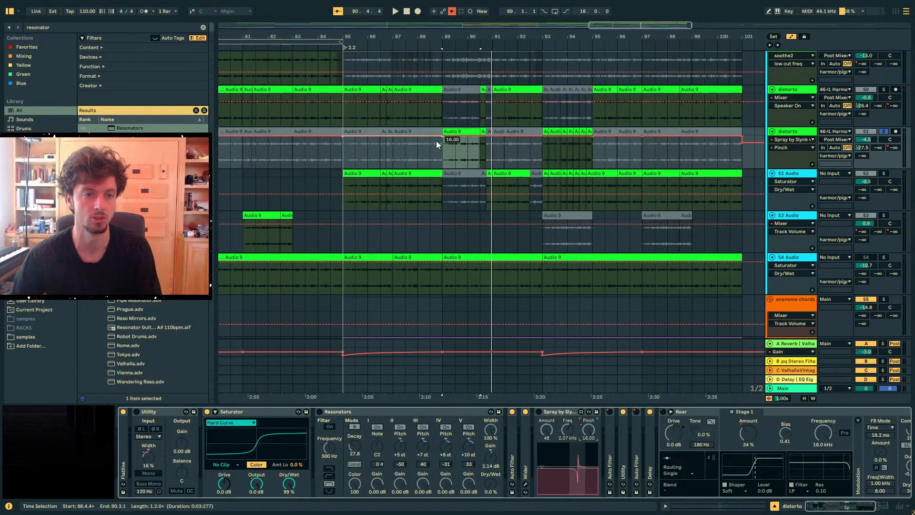
Lower Spray by Slynk's Pinch automation around bar 89 to about 1.34, set its Freq to 944 Hz and replay
{"action": "key", "text": "a"}
{"action": "key", "text": "a"}
{"action": "key", "text": "minus"}
{"action": "key", "text": "space"}
{"action": "left_click", "coordinate": [540, 412]}
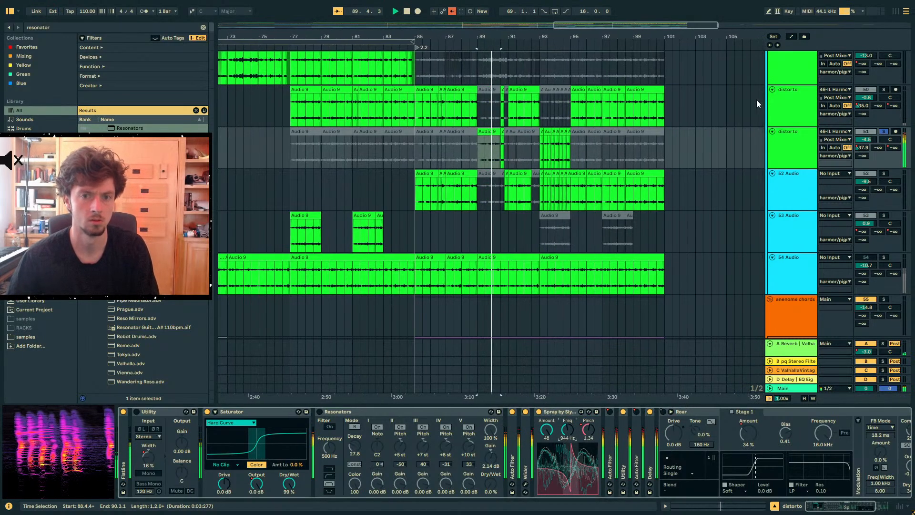
Unsolo the copied distorto track and lower Spray by Slynk's Amount to about 26
{"action": "left_click", "coordinate": [885, 131]}
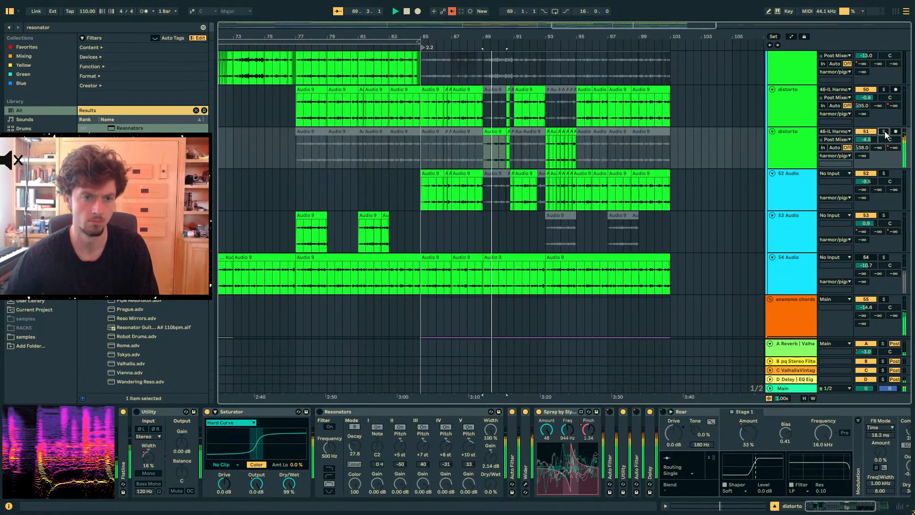
{"action": "mouse_move", "coordinate": [546, 433]}
{"action": "left_mouse_down"}
{"action": "mouse_move", "coordinate": [534, 457]}
{"action": "mouse_move", "coordinate": [546, 436]}
{"action": "left_mouse_up"}
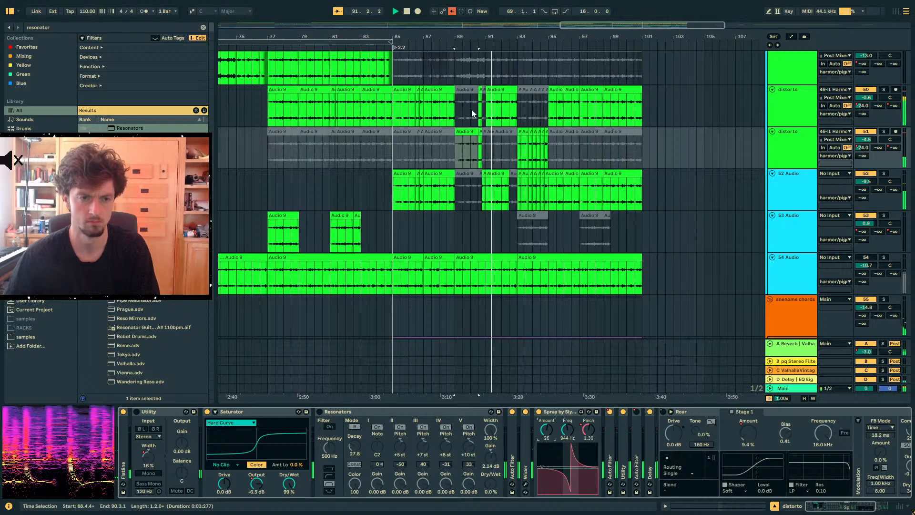
Activate the copied distorto track's short clip from bar 90.4 to bar 91
{"action": "scroll", "coordinate": [472, 113], "scroll_direction": "up", "scroll_amount": 5}
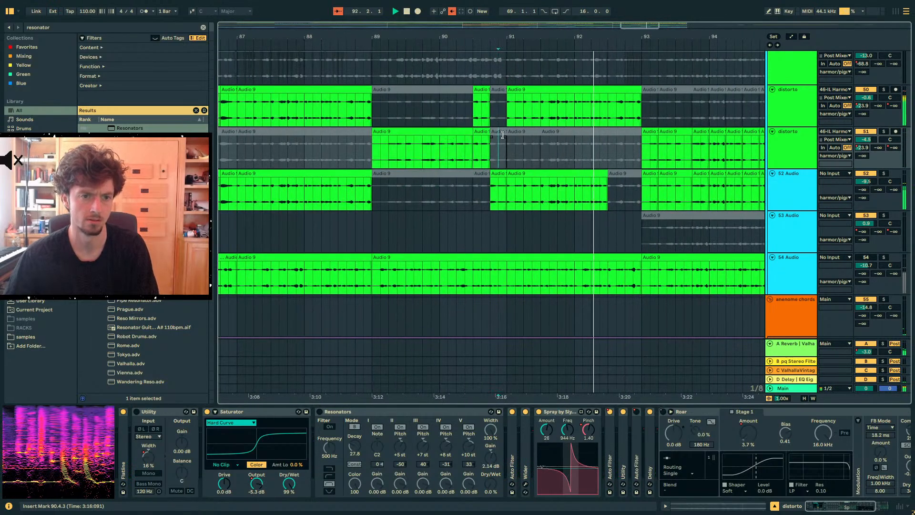
{"action": "left_click", "coordinate": [687, 508]}
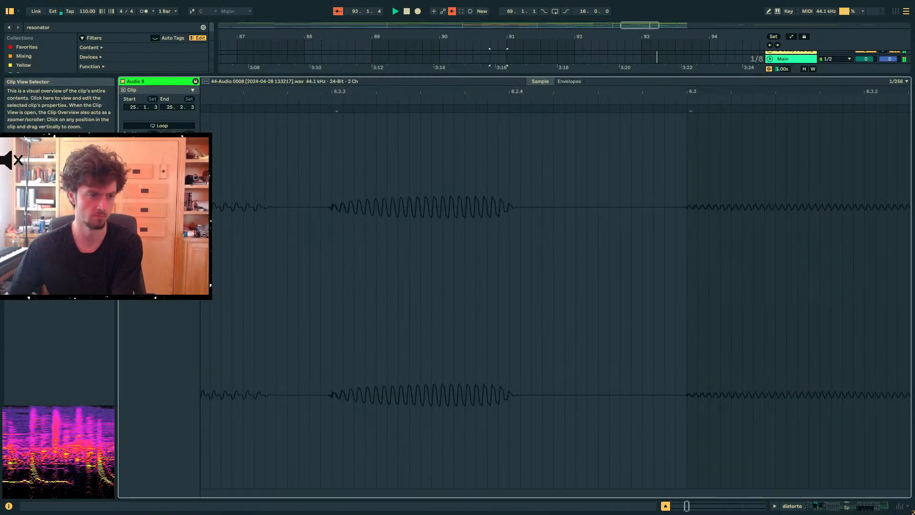
{"action": "left_click", "coordinate": [832, 507]}
Place the insert marker at bar 85 on the copied distorto track and stop playback
{"action": "left_click_drag", "start_coordinate": [446, 38], "coordinate": [477, 38]}
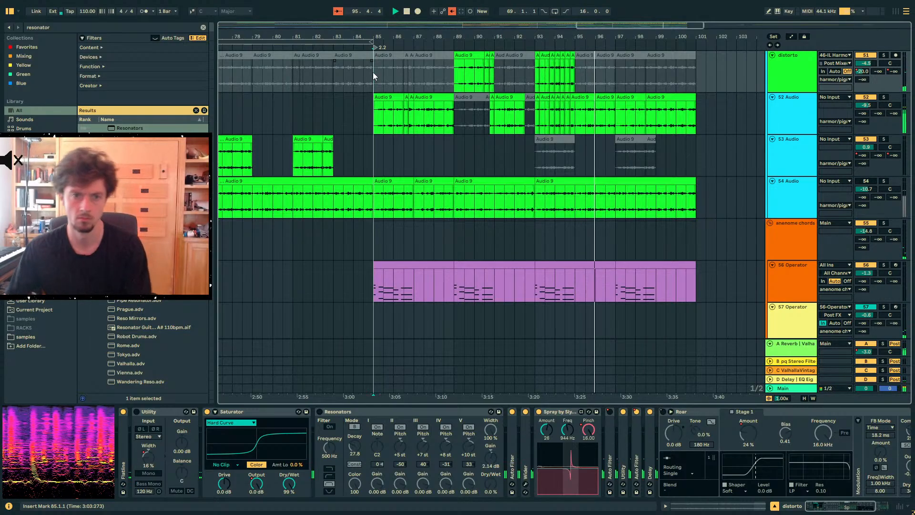
{"action": "key", "text": "space"}
{"action": "key", "text": "plus"}
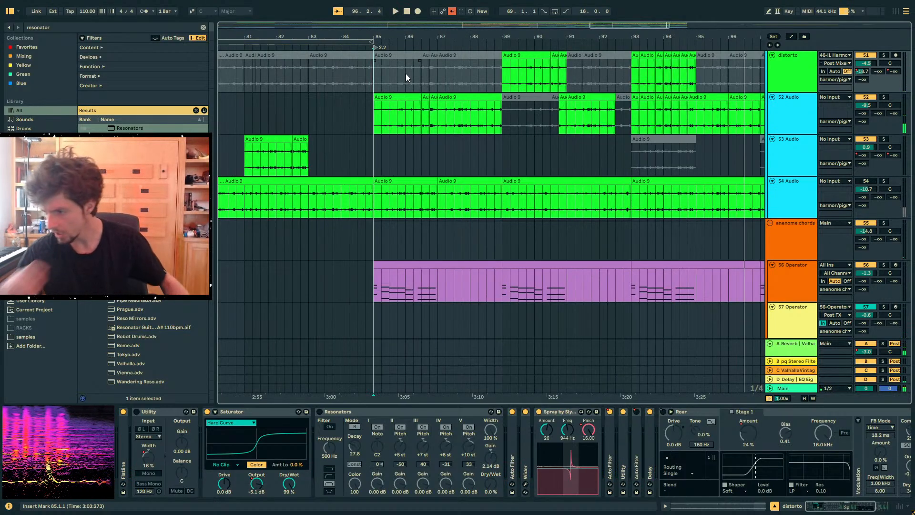
Examine the copied distorto track's clips across the section from bar 85 to bar 96 against the neighbouring tracks
{"action": "scroll", "coordinate": [429, 96], "scroll_direction": "up", "scroll_amount": 5}
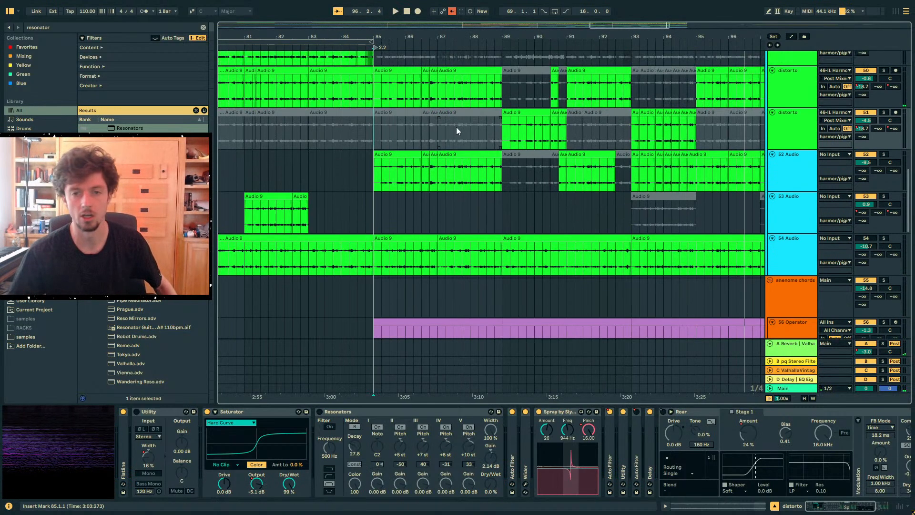
{"action": "scroll", "coordinate": [612, 197], "scroll_direction": "up", "scroll_amount": 4}
{"action": "scroll", "coordinate": [612, 197], "scroll_direction": "down", "scroll_amount": 4}
{"action": "left_click_drag", "start_coordinate": [378, 206], "coordinate": [719, 218]}
{"action": "left_click_drag", "start_coordinate": [465, 39], "coordinate": [598, 10]}
{"action": "left_click", "coordinate": [555, 189]}
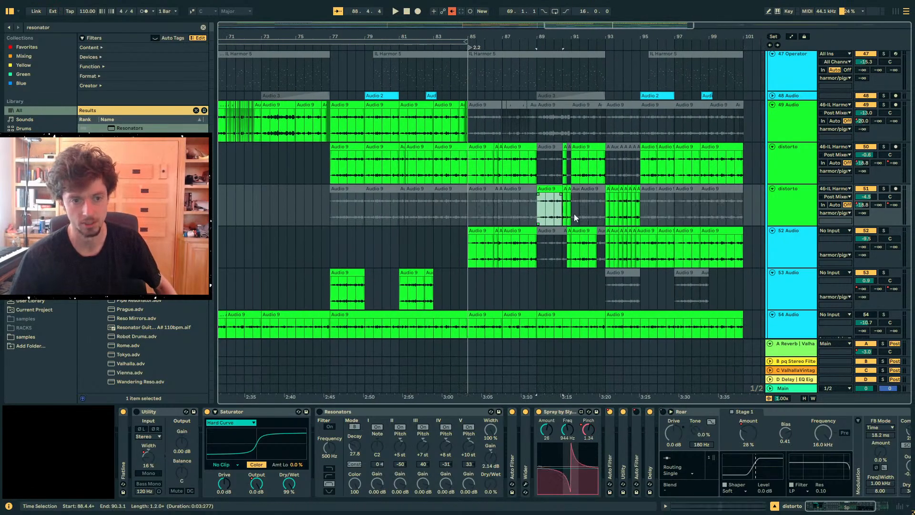
{"action": "left_click", "coordinate": [429, 215]}
{"action": "left_click", "coordinate": [399, 207]}
{"action": "mouse_move", "coordinate": [384, 41]}
{"action": "left_mouse_down"}
{"action": "mouse_move", "coordinate": [546, 40]}
{"action": "mouse_move", "coordinate": [507, 45]}
{"action": "left_mouse_up"}
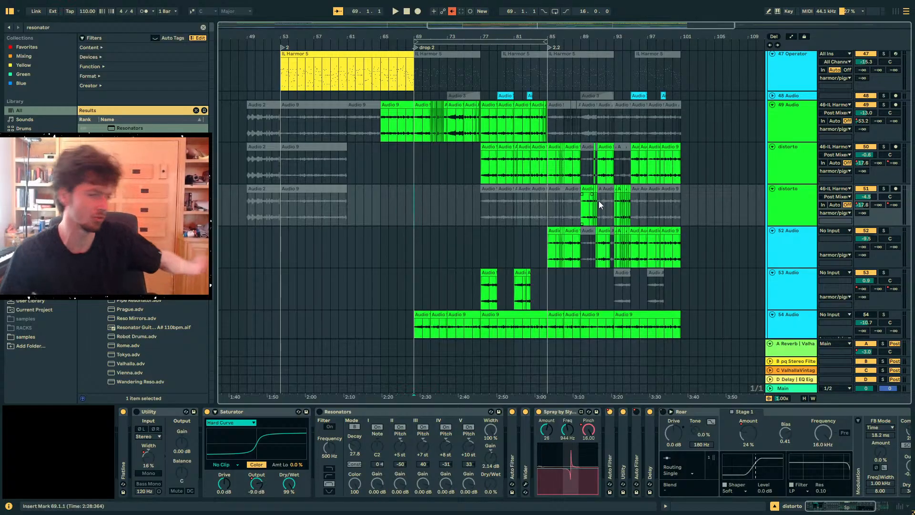
{"action": "mouse_move", "coordinate": [544, 202]}
{"action": "left_mouse_down"}
{"action": "mouse_move", "coordinate": [695, 206]}
{"action": "mouse_move", "coordinate": [532, 214]}
{"action": "left_mouse_up"}
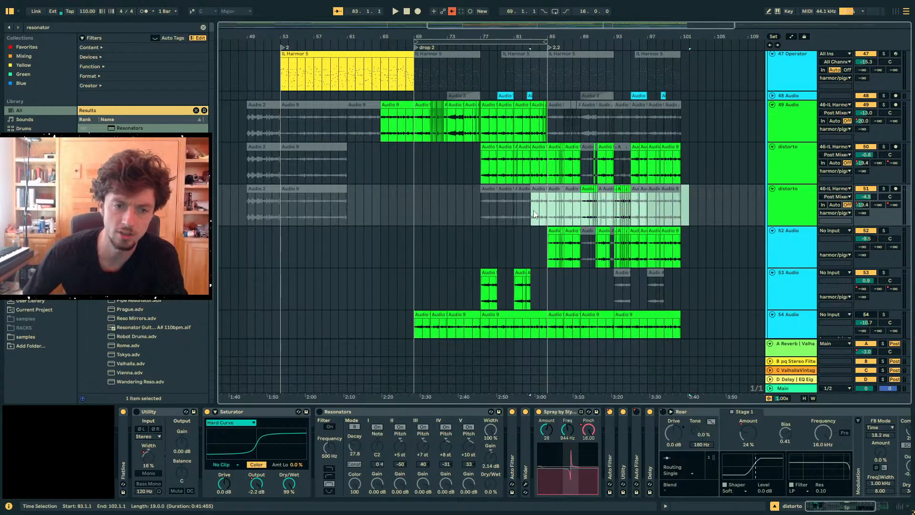
{"action": "left_click", "coordinate": [588, 188]}
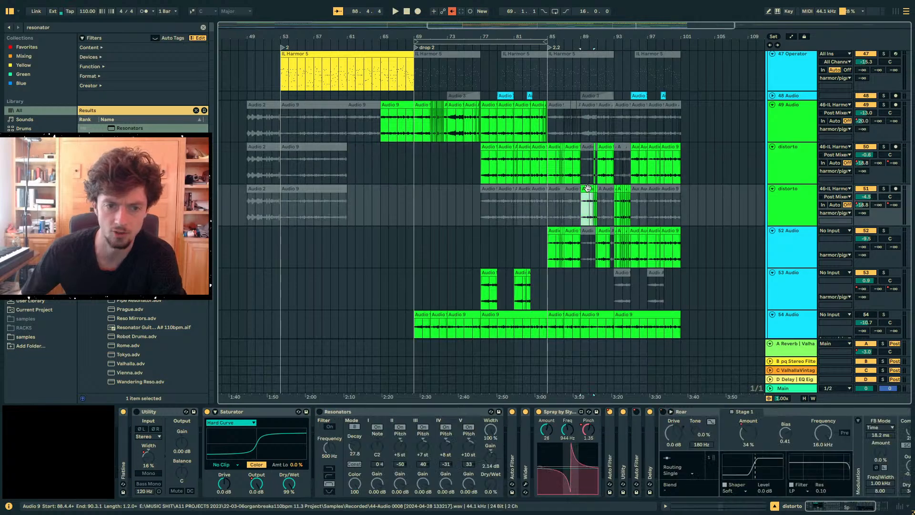
{"action": "left_click_drag", "start_coordinate": [586, 203], "coordinate": [631, 209]}
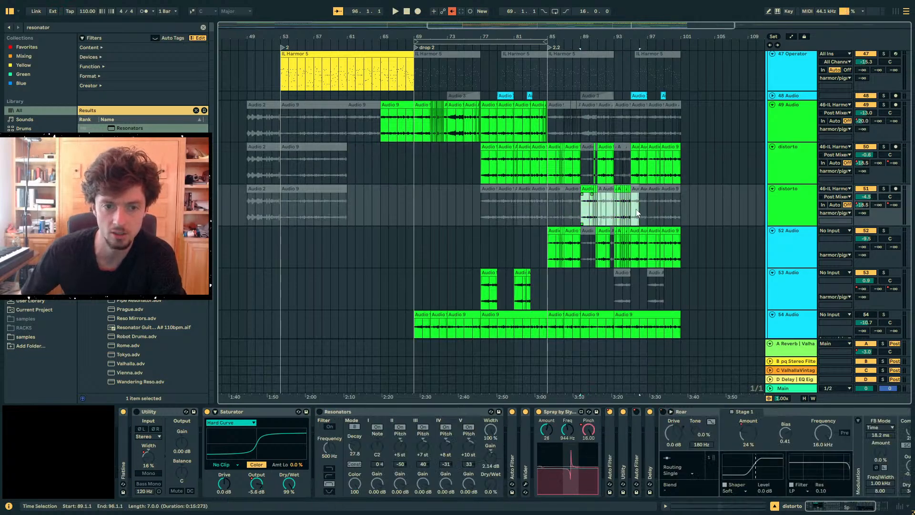
{"action": "left_click", "coordinate": [590, 218]}
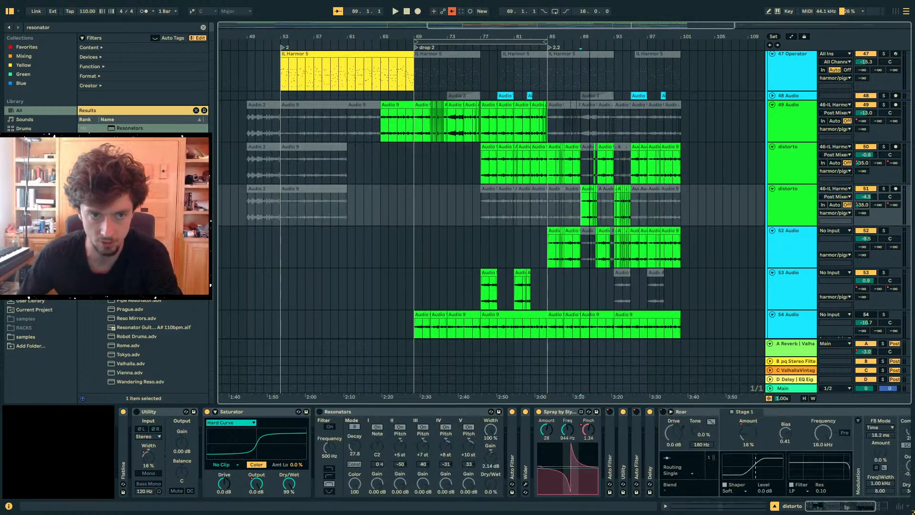
Collapse Spray by Slynk and the expanded Roar in the copied distorto track's device chain
{"action": "left_click_drag", "start_coordinate": [589, 37], "coordinate": [497, 62]}
{"action": "double_click", "coordinate": [557, 412]}
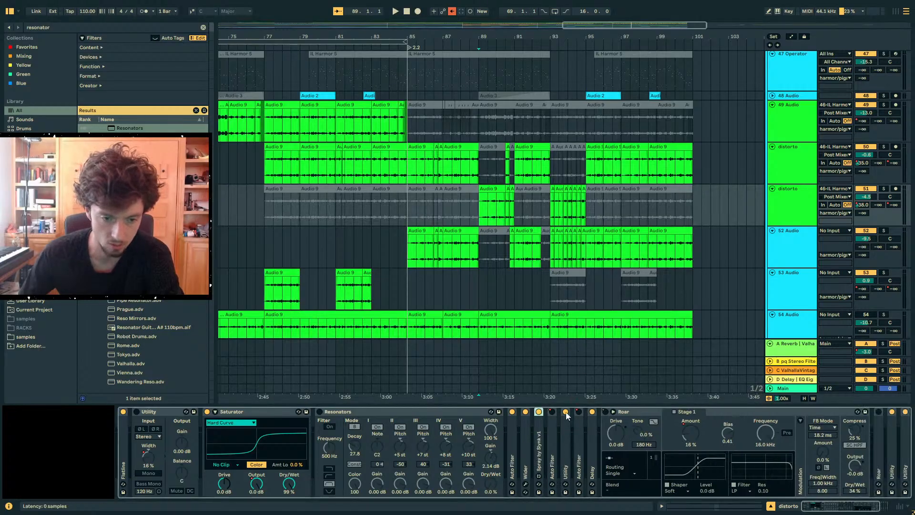
{"action": "double_click", "coordinate": [632, 413]}
Place the insert marker at bar 84.3 on the copied distorto track and play from there at a lower listening volume
{"action": "left_click", "coordinate": [479, 212]}
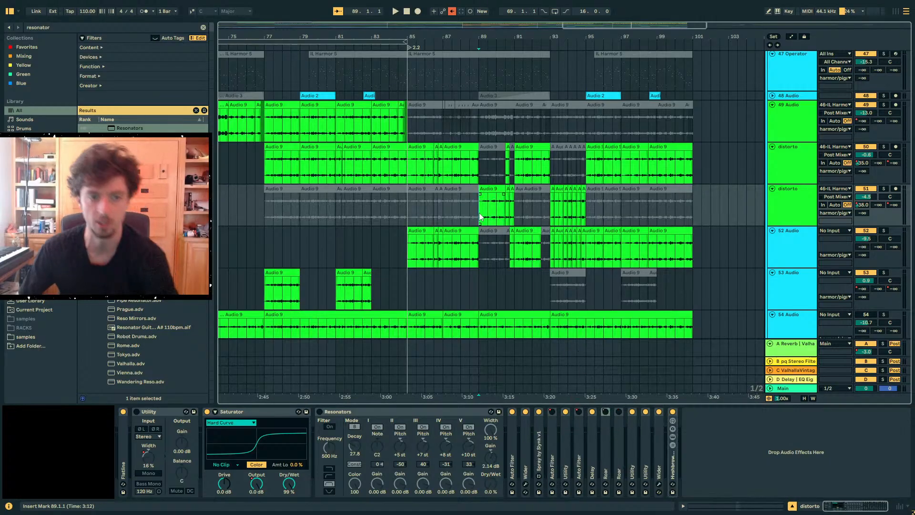
{"action": "left_click", "coordinate": [419, 214]}
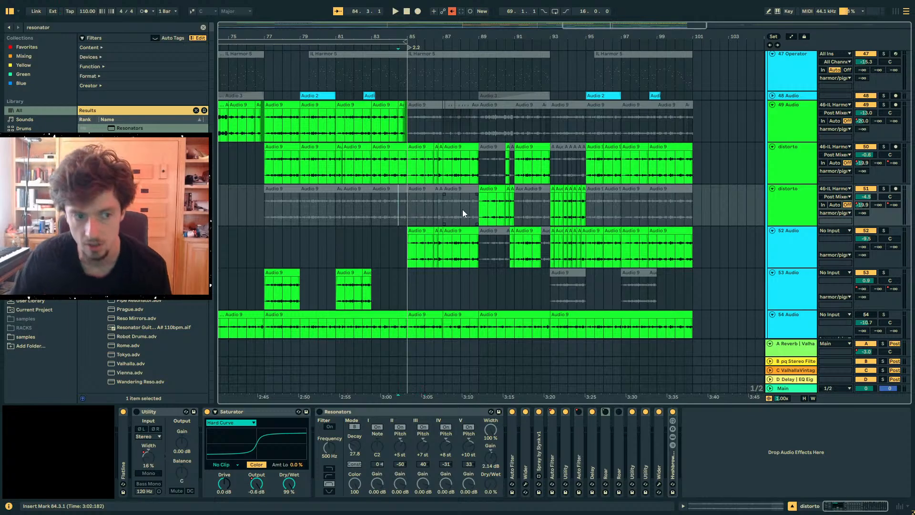
{"action": "key", "text": "XF86AudioLowerVolume"}
{"action": "key", "text": "space"}
{"action": "scroll", "coordinate": [463, 209], "scroll_direction": "down", "scroll_amount": 2}
{"action": "key", "text": "XF86AudioLowerVolume"}
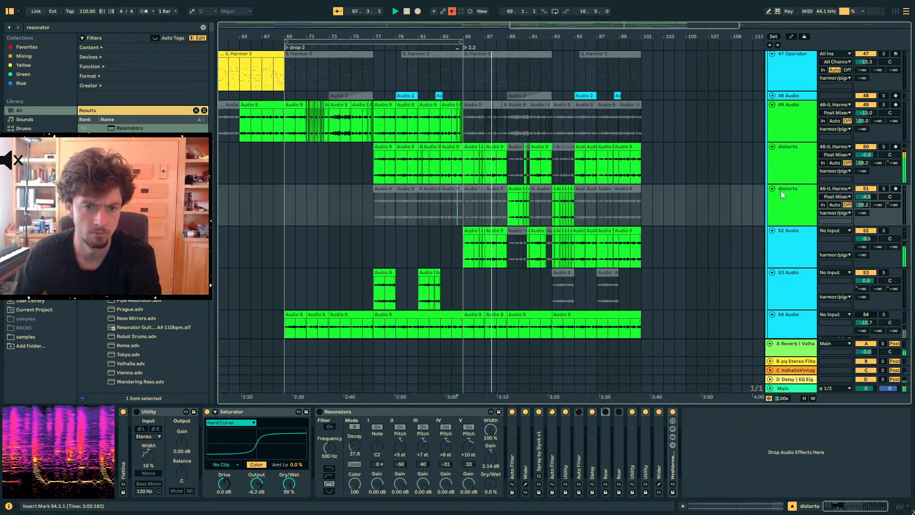
Set the copied distorto track's volume to -3.9 dB and switch on its first bypassed Roar
{"action": "left_click", "coordinate": [788, 165]}
{"action": "left_click", "coordinate": [793, 199]}
{"action": "mouse_move", "coordinate": [867, 195]}
{"action": "left_mouse_down"}
{"action": "mouse_move", "coordinate": [867, 210]}
{"action": "mouse_move", "coordinate": [867, 191]}
{"action": "left_mouse_up"}
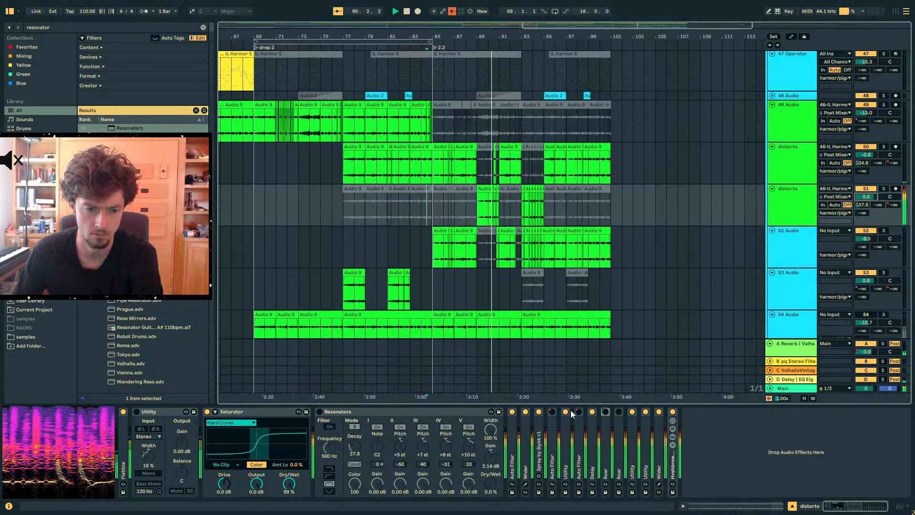
{"action": "left_click", "coordinate": [606, 411]}
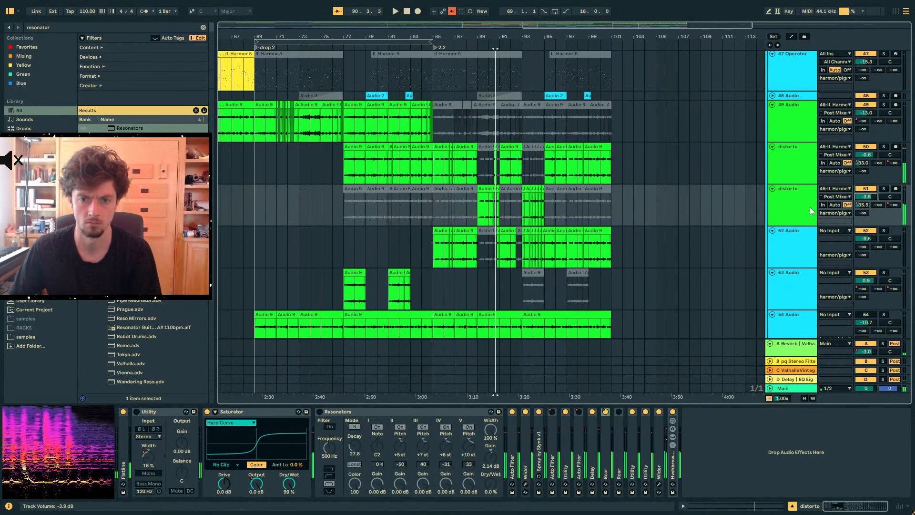
Replay the copied distorto clip at bar 89, look at a clip's sample view and return to the device chain
{"action": "left_click", "coordinate": [488, 190]}
{"action": "key", "text": "space"}
{"action": "left_click", "coordinate": [512, 190]}
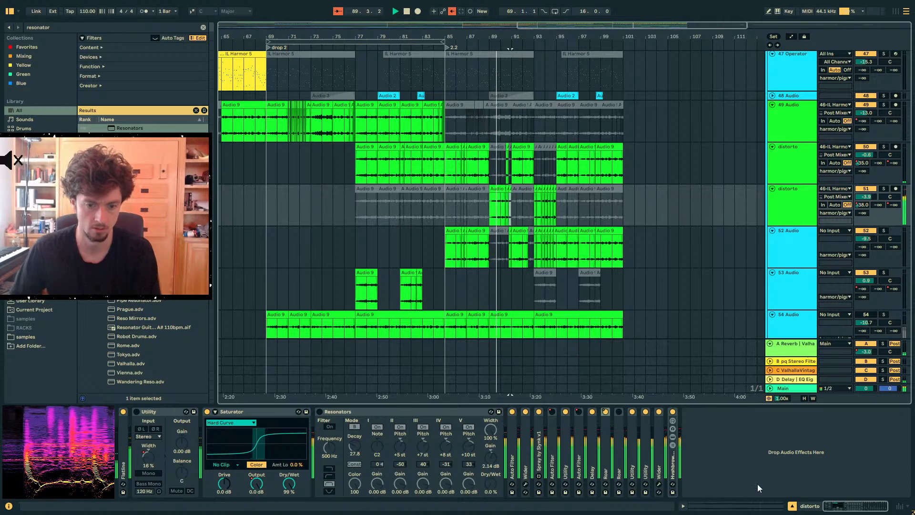
{"action": "left_click", "coordinate": [761, 506]}
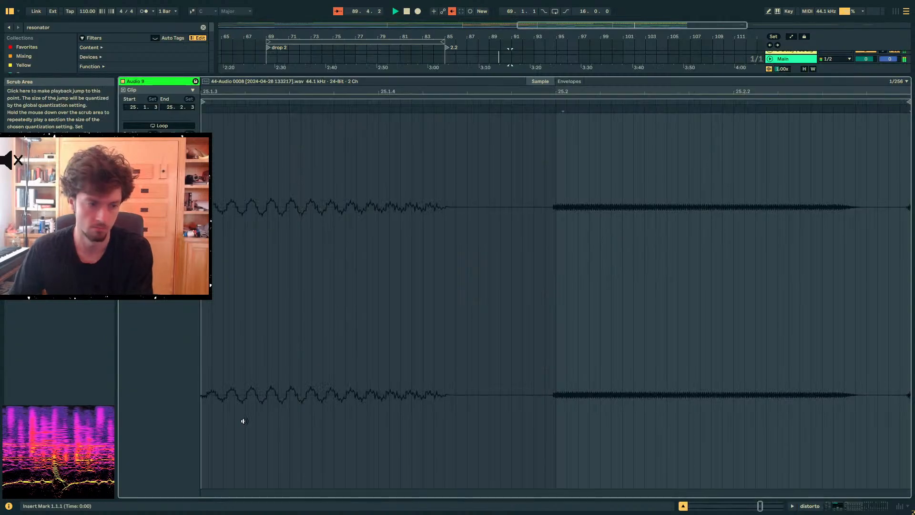
{"action": "left_click", "coordinate": [855, 509]}
Switch the copied distorto track's multiband Roar on and Spray by Slynk off, and raise the track volume to -1.1 dB
{"action": "scroll", "coordinate": [851, 137], "scroll_direction": "up", "scroll_amount": 2}
{"action": "left_click", "coordinate": [491, 165]}
{"action": "double_click", "coordinate": [615, 428]}
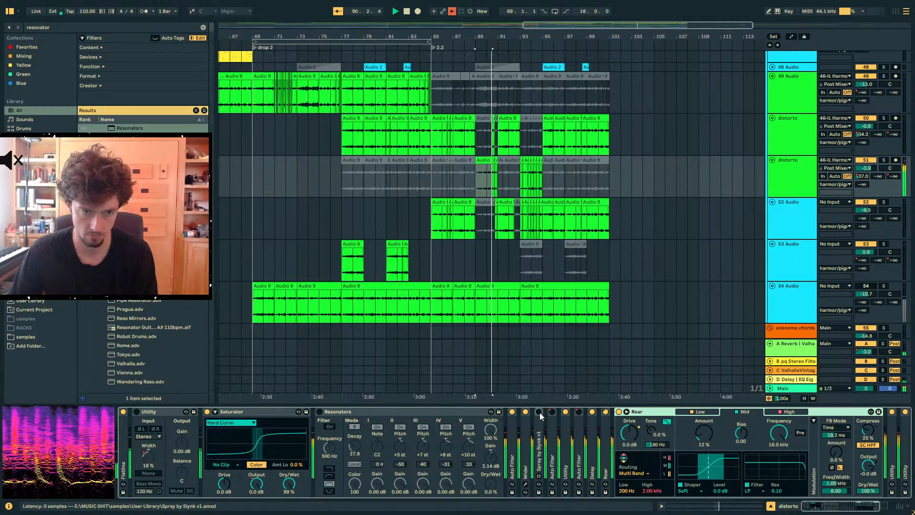
{"action": "left_click_drag", "start_coordinate": [866, 169], "coordinate": [865, 173]}
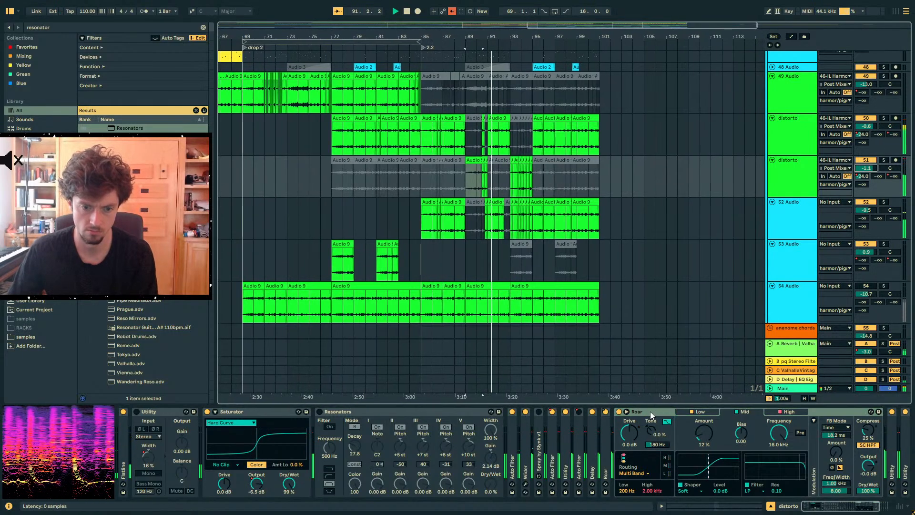
Collapse the multiband Roar, check the Wider plug-in and close its window, and set the copied distorto track's volume to -3.7 dB
{"action": "double_click", "coordinate": [652, 411]}
{"action": "double_click", "coordinate": [654, 441]}
{"action": "left_click", "coordinate": [667, 422]}
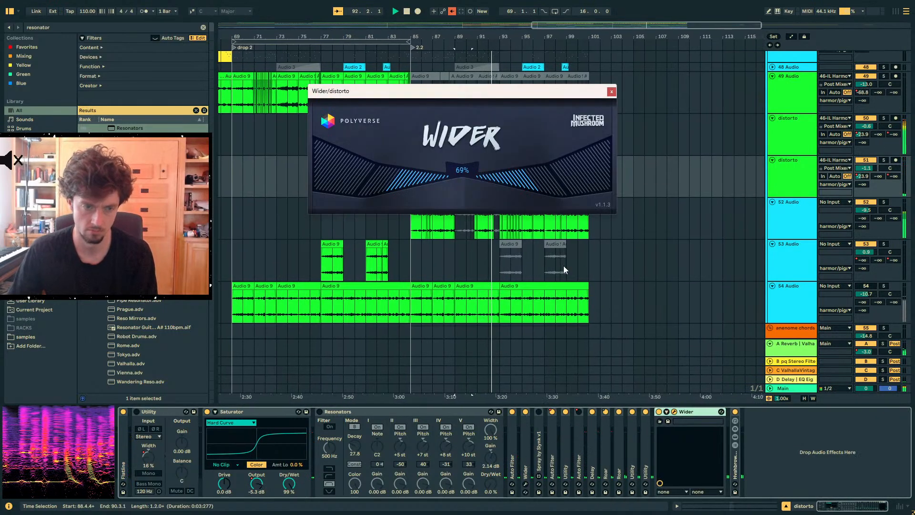
{"action": "left_click", "coordinate": [612, 92]}
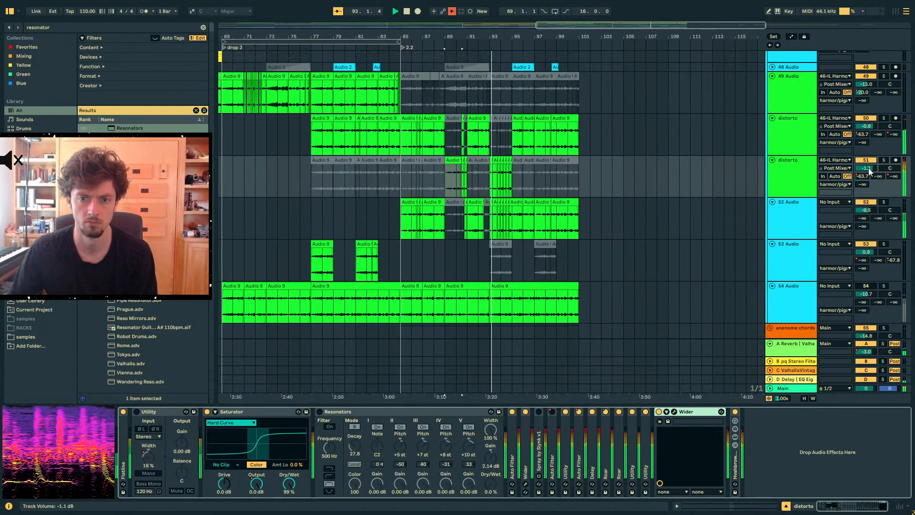
{"action": "left_click_drag", "start_coordinate": [865, 168], "coordinate": [865, 173]}
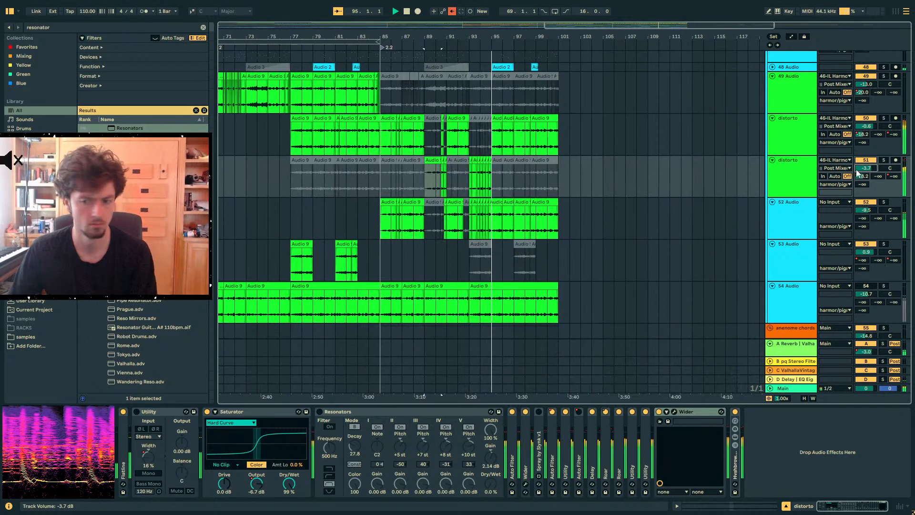
{"action": "left_click_drag", "start_coordinate": [441, 35], "coordinate": [444, 46]}
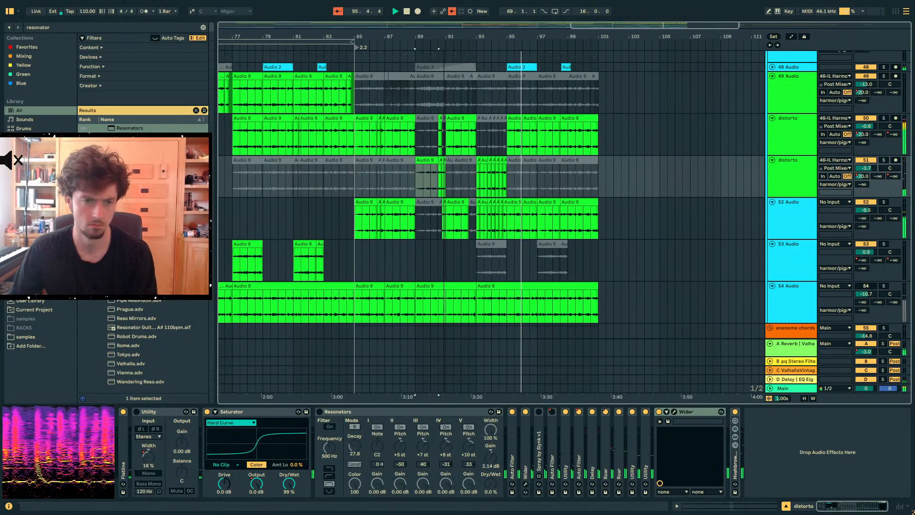
{"action": "scroll", "coordinate": [710, 201], "scroll_direction": "up", "scroll_amount": 4}
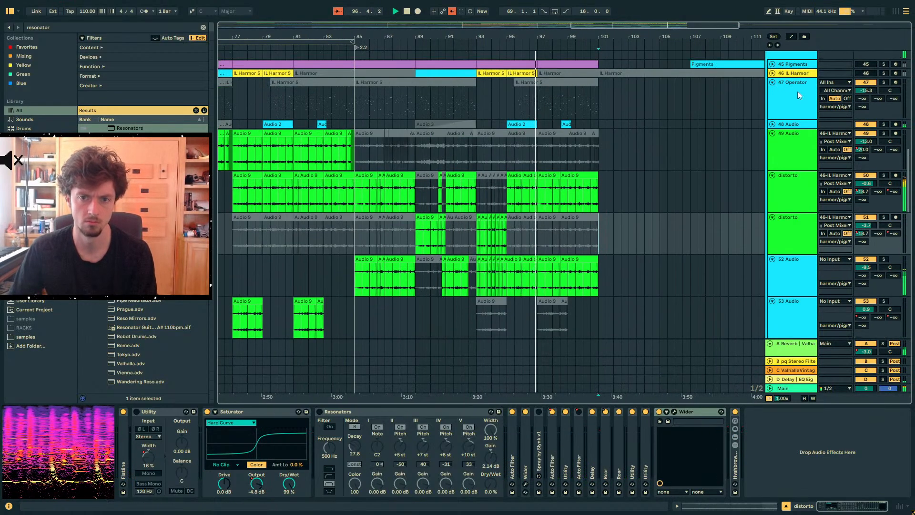
{"action": "left_click_drag", "start_coordinate": [601, 262], "coordinate": [389, 261]}
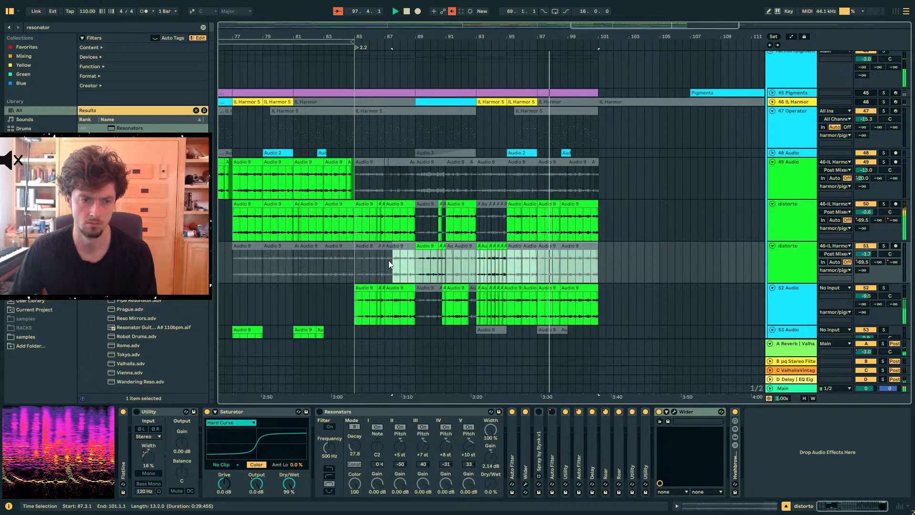
{"action": "left_click", "coordinate": [360, 267]}
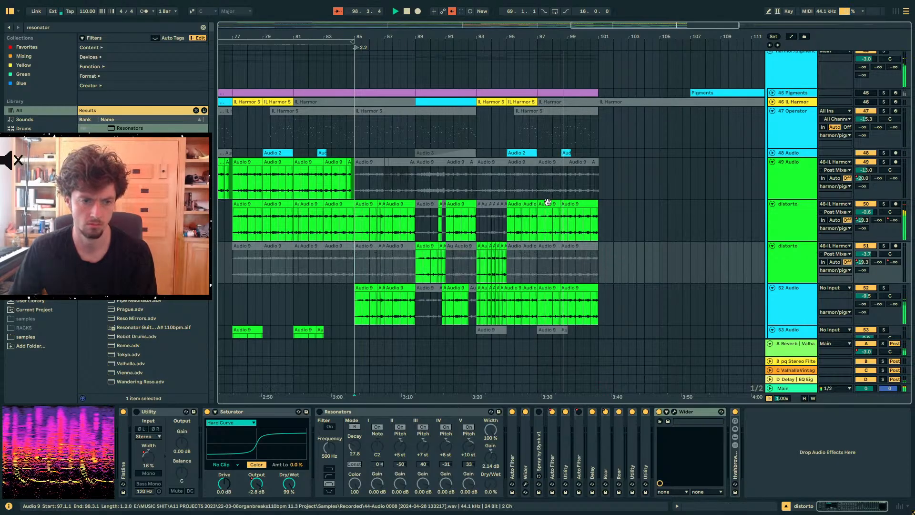
Activate the copied distorto clip from bar 97.1 to 98.3 and deactivate the matching clip on the original distorto track
{"action": "left_click_drag", "start_coordinate": [559, 224], "coordinate": [549, 215]}
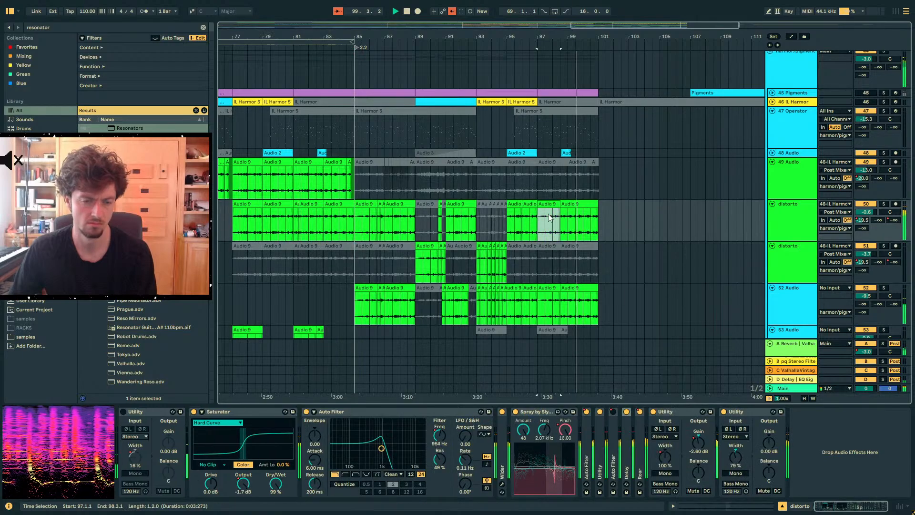
{"action": "left_click", "coordinate": [547, 246]}
{"action": "key", "text": "0"}
{"action": "key", "text": "space"}
{"action": "key", "text": "space"}
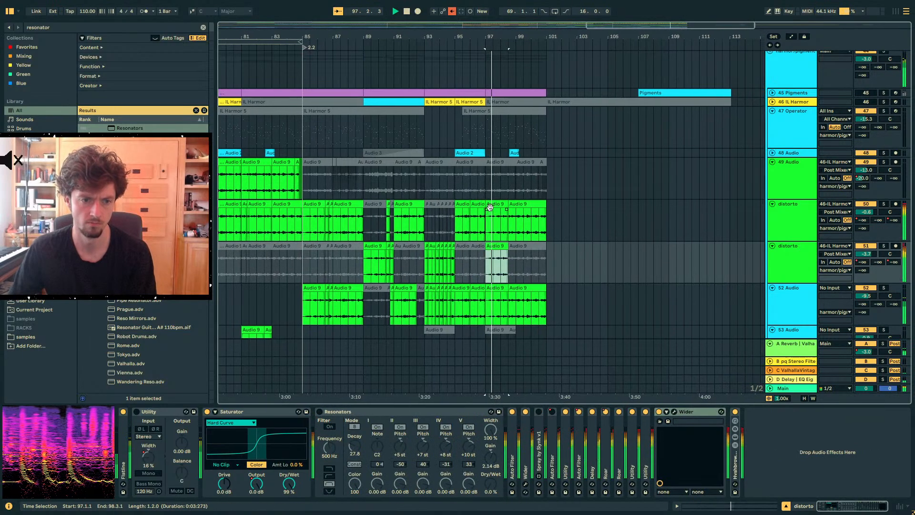
{"action": "left_click", "coordinate": [496, 204]}
{"action": "key", "text": "0"}
{"action": "left_click", "coordinate": [496, 246]}
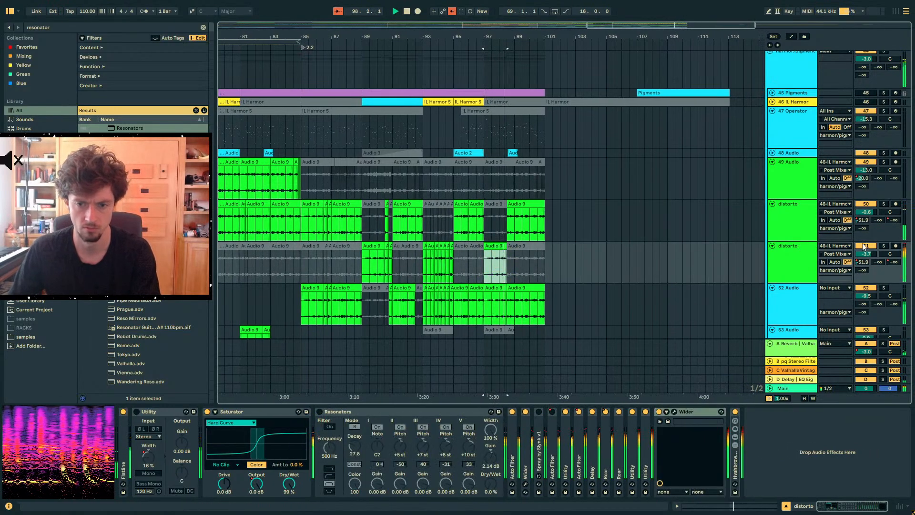
Solo the copied distorto track, set its volume to -2.4 dB and replay the clip at bar 97
{"action": "left_click", "coordinate": [884, 246]}
{"action": "key", "text": "space"}
{"action": "key", "text": "space"}
{"action": "left_click_drag", "start_coordinate": [869, 255], "coordinate": [870, 248]}
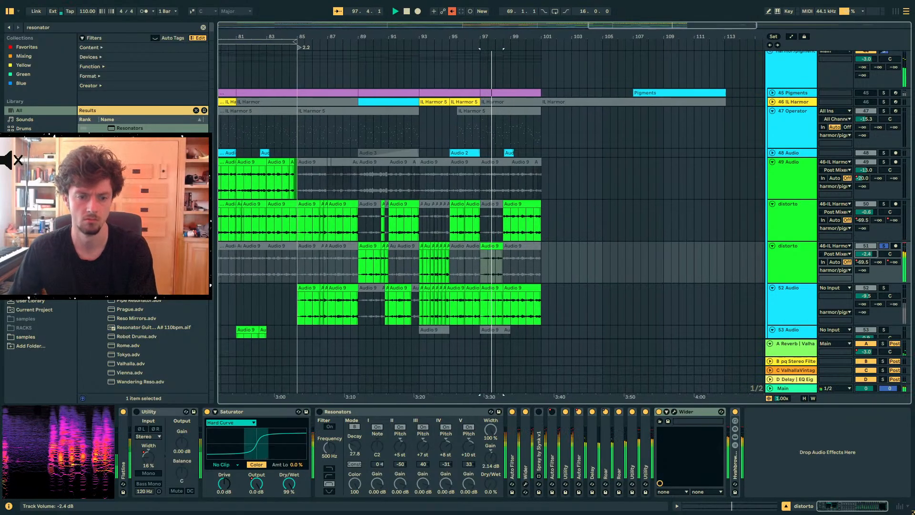
{"action": "left_click", "coordinate": [480, 247]}
{"action": "key", "text": "space"}
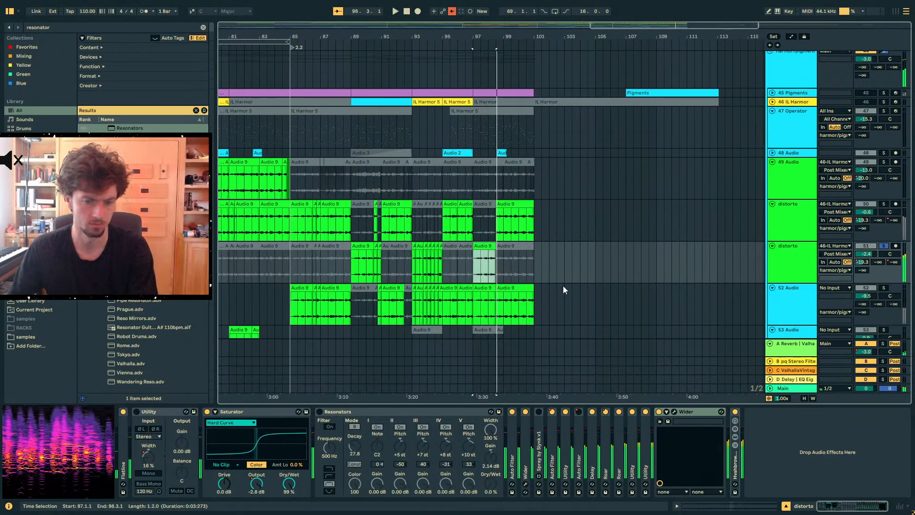
Set the Saturator's Dry/Wet to 100 % on the copied distorto track and test its Drive while replaying bar 97
{"action": "key", "text": "plus"}
{"action": "mouse_move", "coordinate": [290, 484]}
{"action": "left_mouse_down"}
{"action": "mouse_move", "coordinate": [290, 513]}
{"action": "mouse_move", "coordinate": [291, 467]}
{"action": "left_mouse_up"}
{"action": "key", "text": "space"}
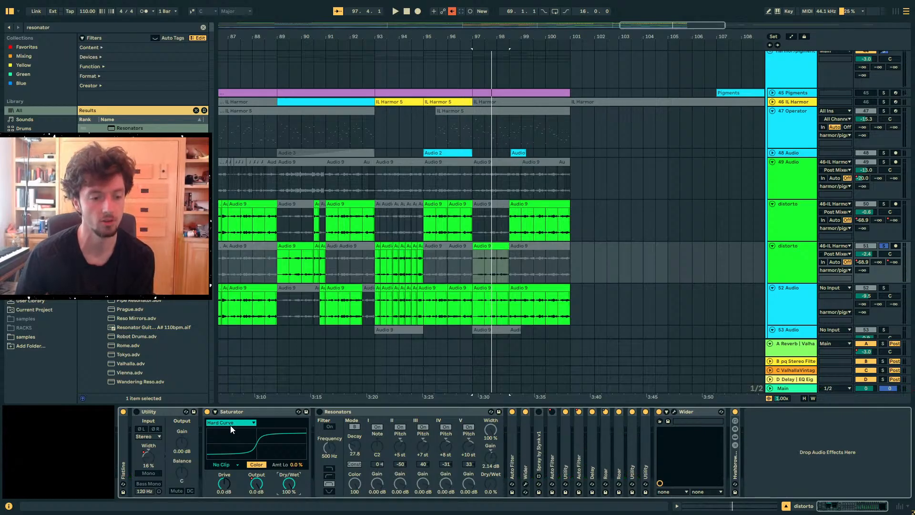
{"action": "key", "text": "space"}
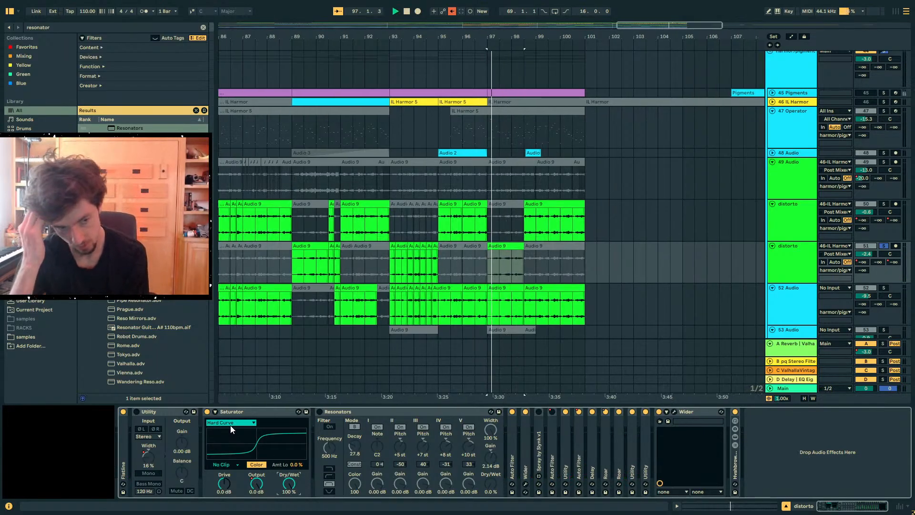
{"action": "mouse_move", "coordinate": [224, 484]}
{"action": "left_mouse_down"}
{"action": "mouse_move", "coordinate": [224, 498]}
{"action": "mouse_move", "coordinate": [221, 481]}
{"action": "left_mouse_up"}
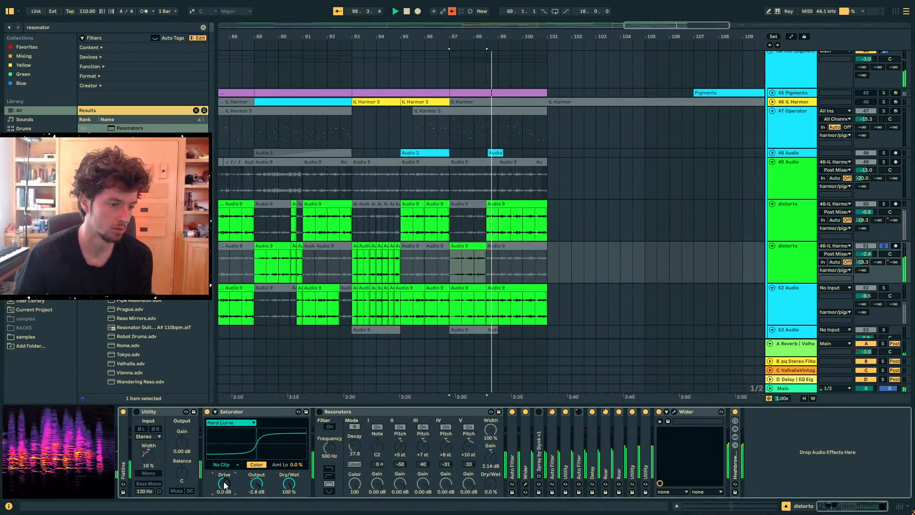
Insert the Flatline preset in front of the Saturator and lower the Saturator's Drive to about -9.1 dB
{"action": "key", "text": "ctrl+f"}
{"action": "type", "text": "flatline"}
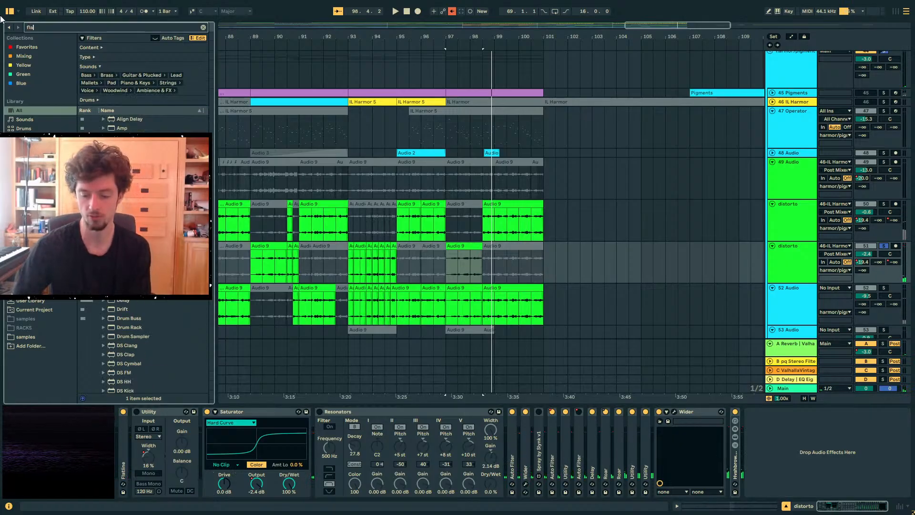
{"action": "left_click", "coordinate": [216, 433]}
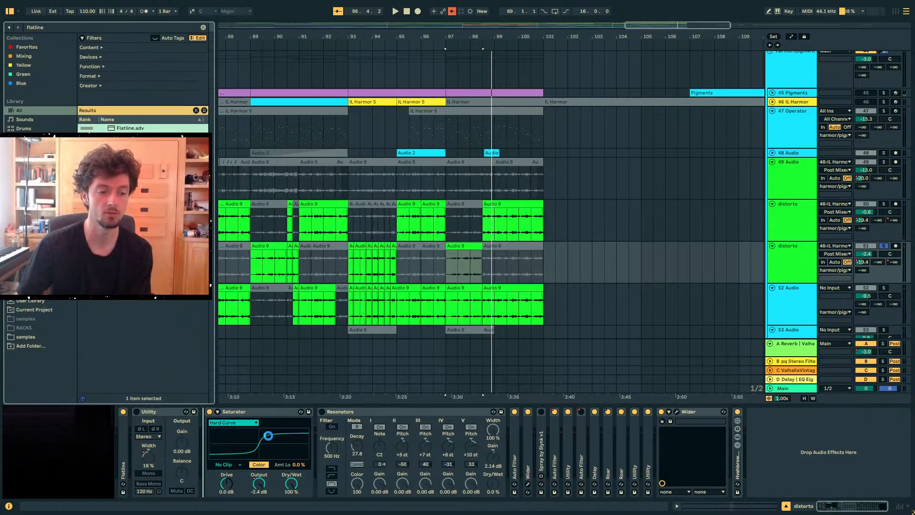
{"action": "left_click_drag", "start_coordinate": [286, 448], "coordinate": [283, 479]}
{"action": "left_click_drag", "start_coordinate": [511, 480], "coordinate": [512, 501]}
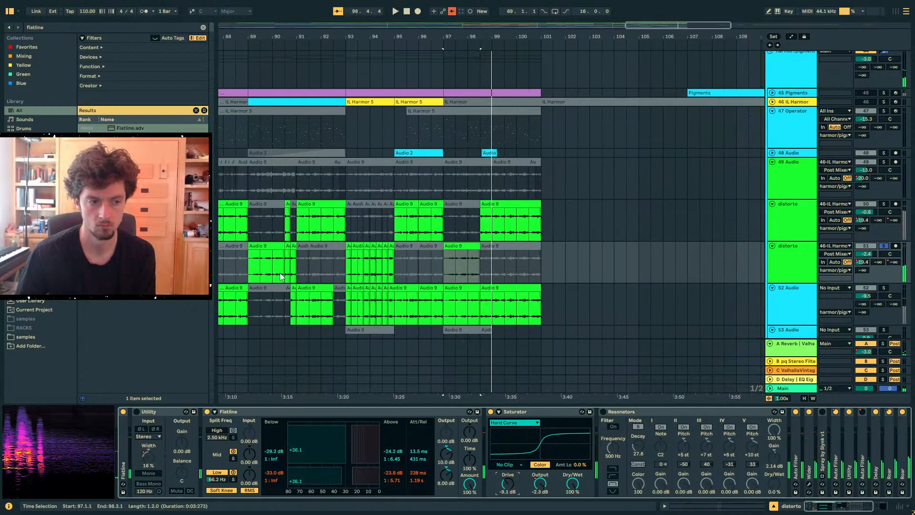
Replay the copied distorto clip near bar 89 and lower Flatline's Amount to 24 %, keeping the Saturator's Drive at -9.1 dB
{"action": "left_click", "coordinate": [270, 247]}
{"action": "key", "text": "minus"}
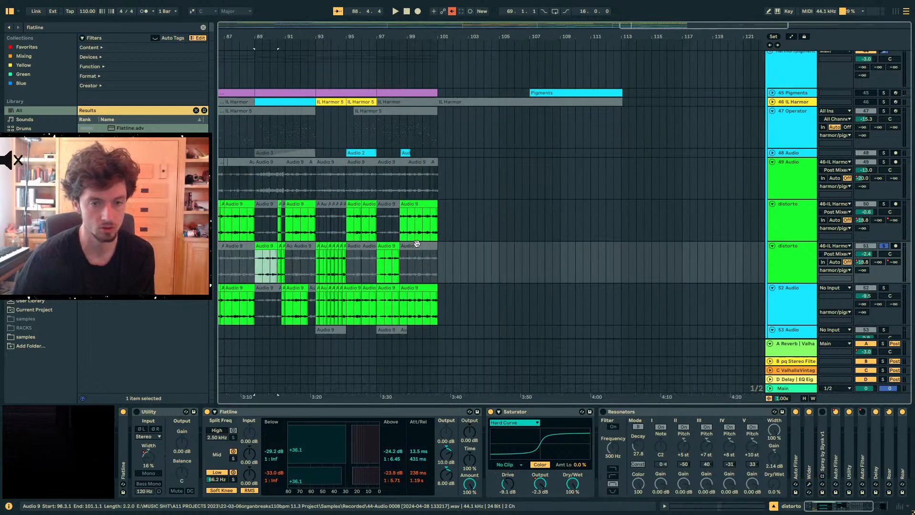
{"action": "key", "text": "space"}
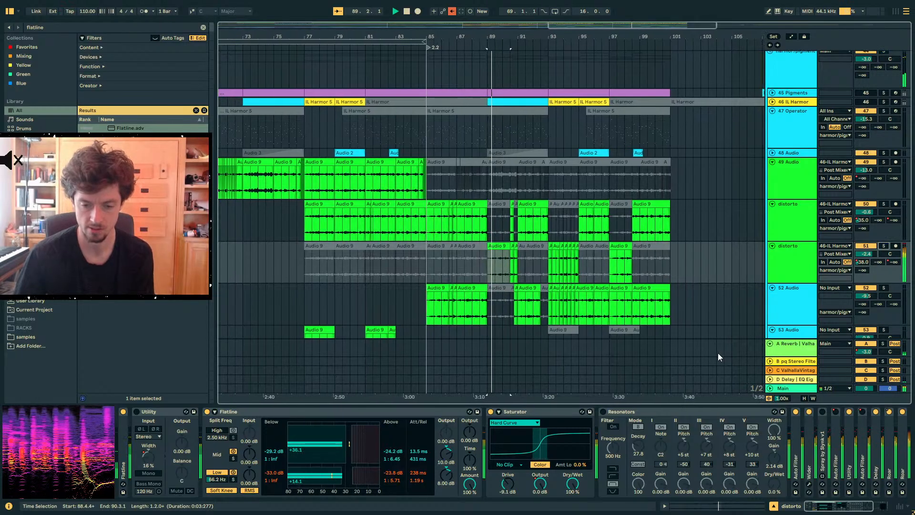
{"action": "left_click_drag", "start_coordinate": [466, 481], "coordinate": [469, 505]}
{"action": "double_click", "coordinate": [507, 479]}
{"action": "key", "text": "space"}
{"action": "key", "text": "space"}
{"action": "key", "text": "ctrl+z"}
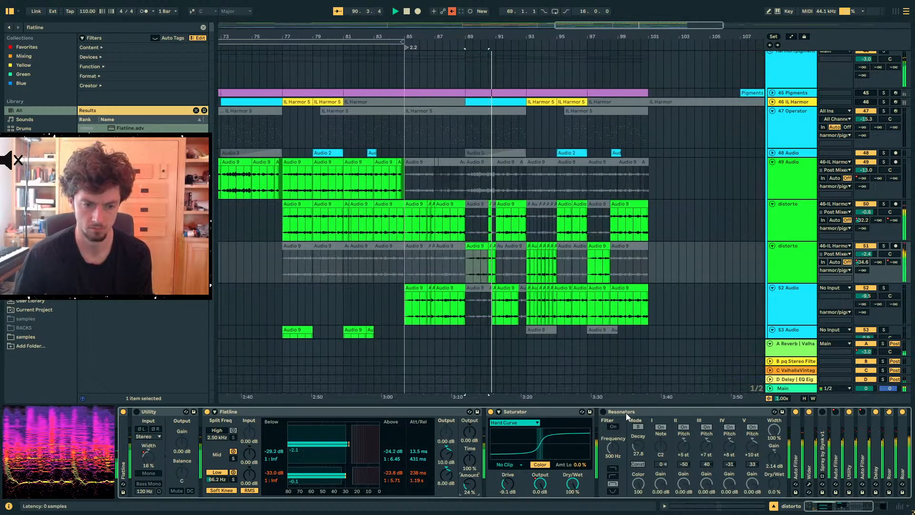
Collapse the Resonators and expand the Auto Filter just before the Delay in the copied distorto track's device chain
{"action": "double_click", "coordinate": [626, 413]}
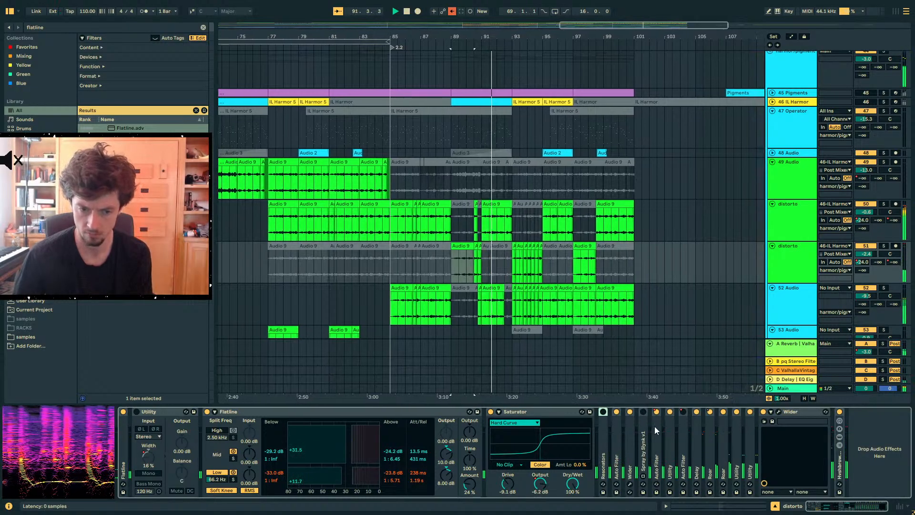
{"action": "double_click", "coordinate": [656, 413]}
{"action": "double_click", "coordinate": [657, 413]}
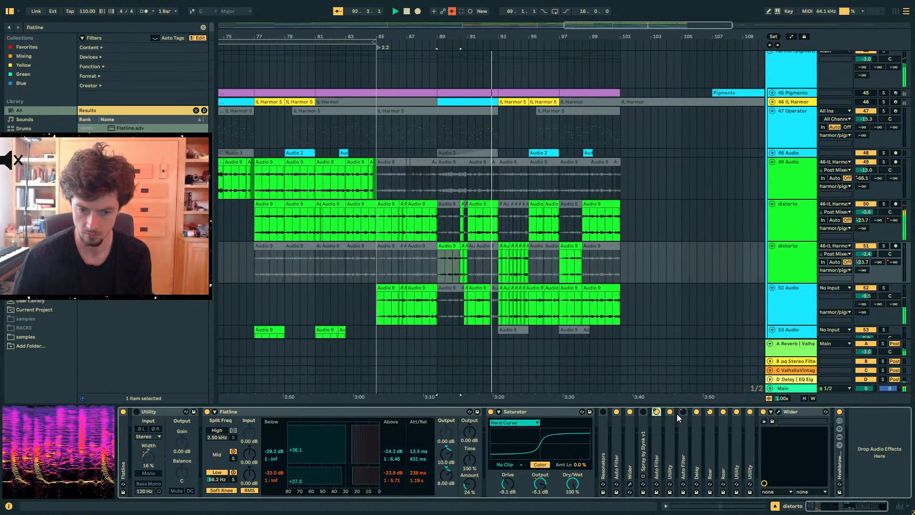
{"action": "double_click", "coordinate": [685, 414]}
{"action": "left_click", "coordinate": [684, 412]}
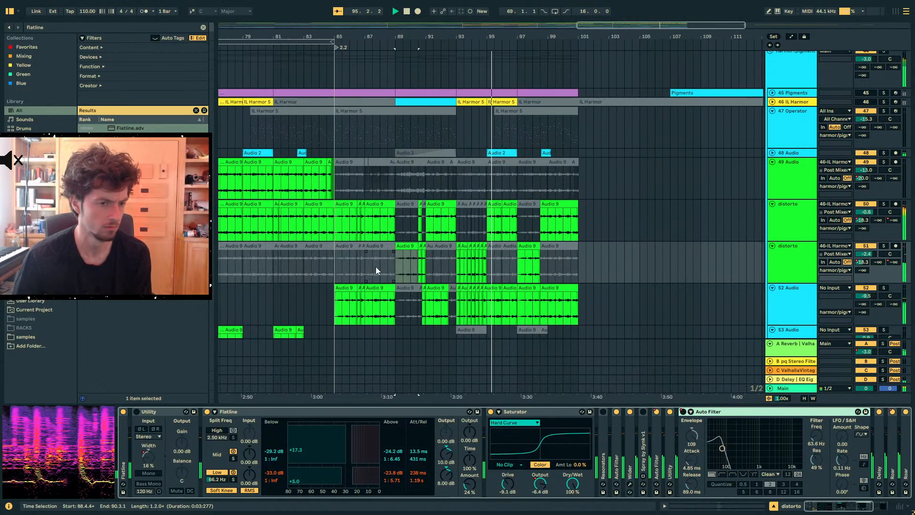
Zoom out over the whole arrangement and play it from bar 51, then from bar 37 for comparison
{"action": "left_click", "coordinate": [329, 260]}
{"action": "scroll", "coordinate": [342, 31], "scroll_direction": "up", "scroll_amount": 2}
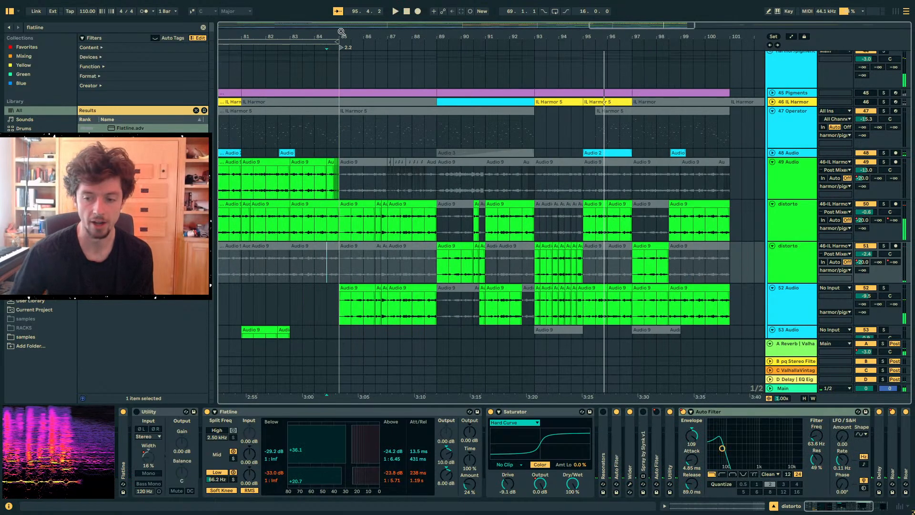
{"action": "scroll", "coordinate": [350, 35], "scroll_direction": "down", "scroll_amount": 4}
{"action": "left_click", "coordinate": [457, 264]}
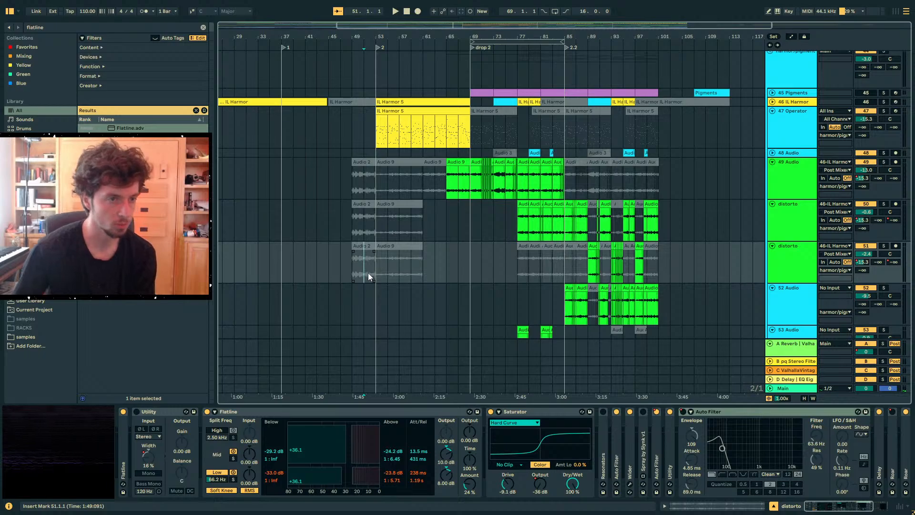
{"action": "key", "text": "minus"}
{"action": "key", "text": "space"}
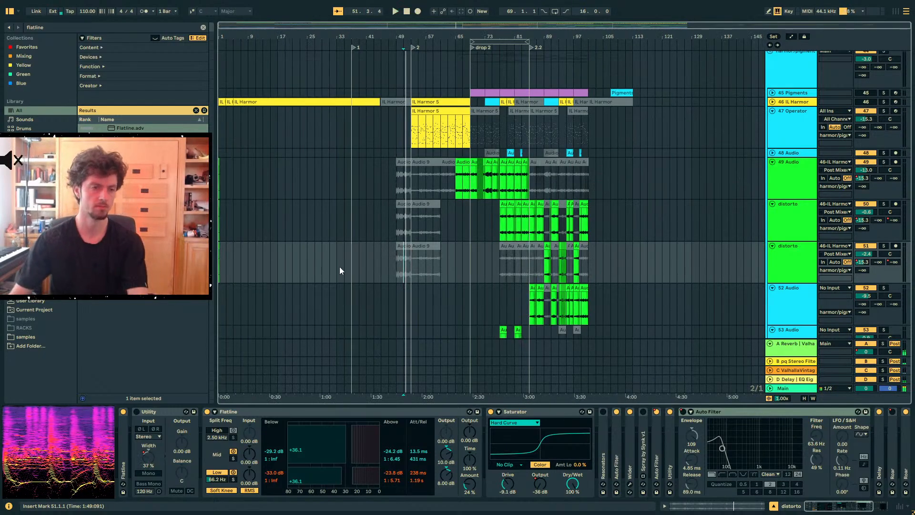
{"action": "left_click", "coordinate": [341, 270]}
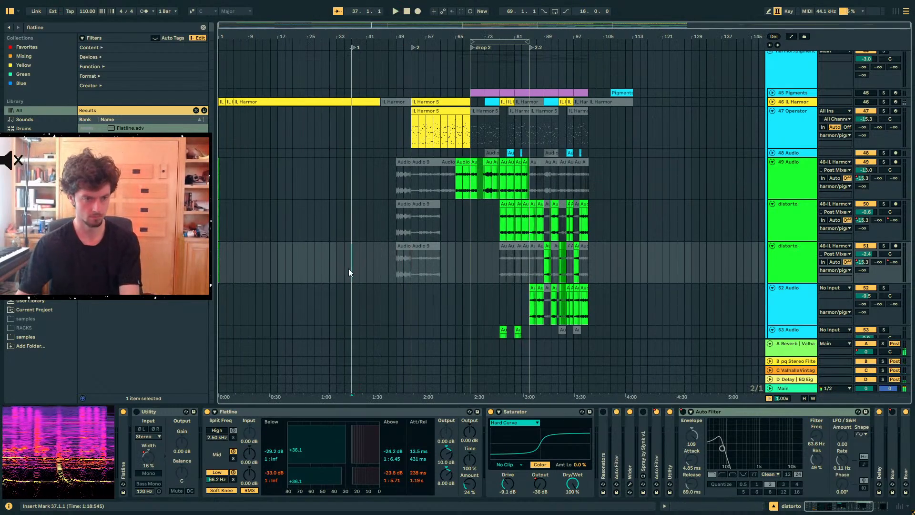
{"action": "key", "text": "space"}
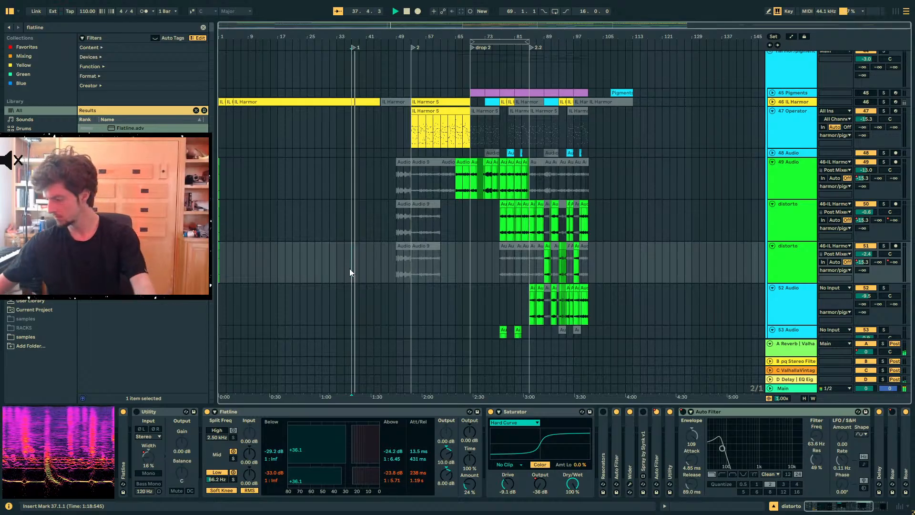
Check the Main track's loudness in Youlean Loudness Meter 2 and close the meter
{"action": "left_click", "coordinate": [782, 389]}
{"action": "left_click", "coordinate": [603, 412]}
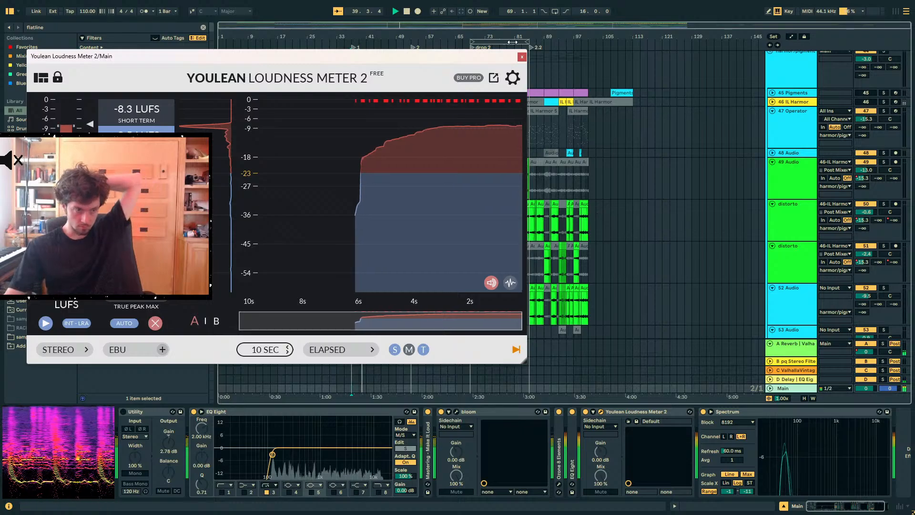
{"action": "left_click", "coordinate": [522, 58]}
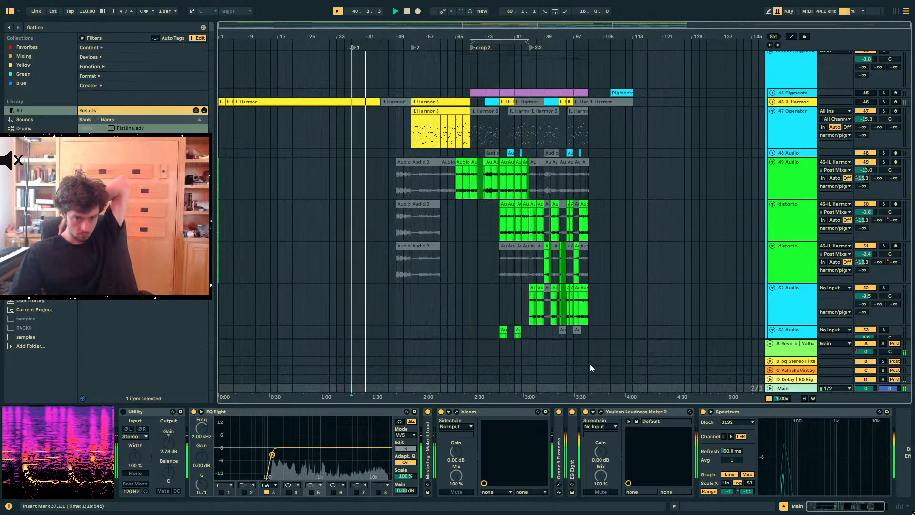
Lower the Maximizer threshold of Ozone 8 Elements on the Main track to -14.4 dB and close the plug-in
{"action": "double_click", "coordinate": [563, 439]}
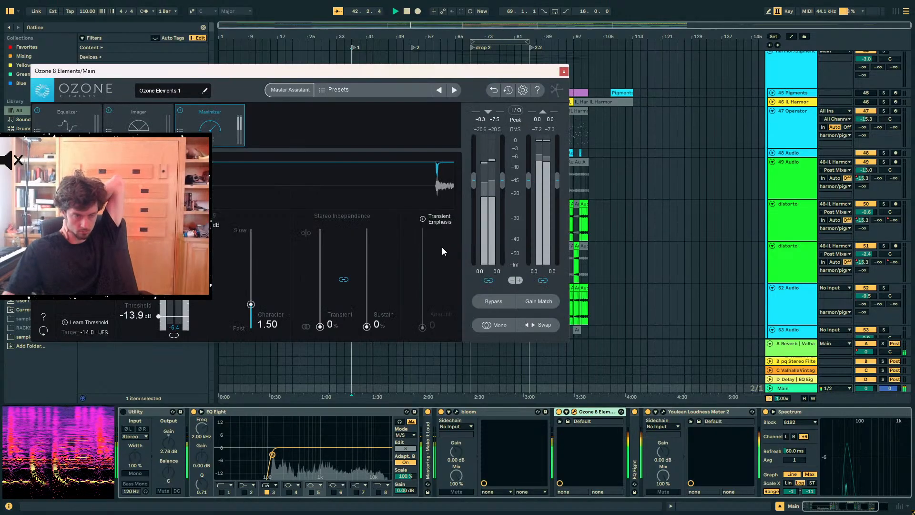
{"action": "left_click_drag", "start_coordinate": [162, 311], "coordinate": [164, 313]}
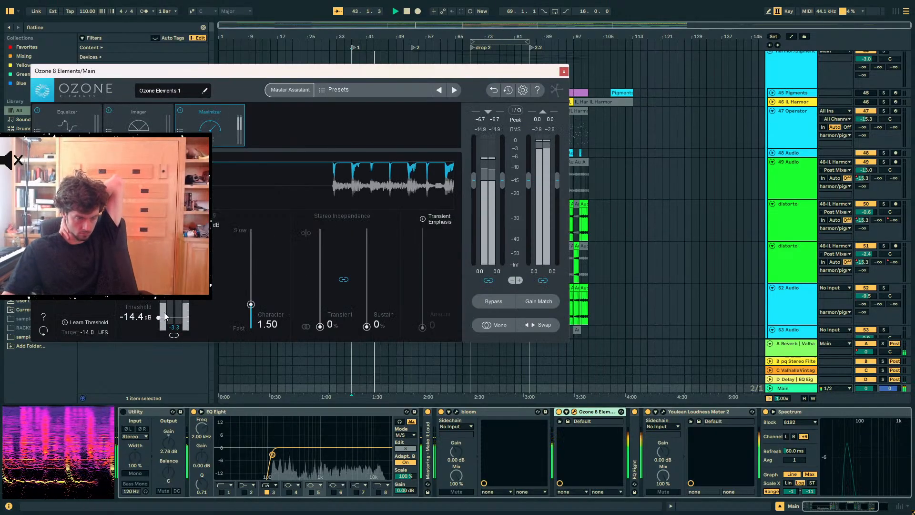
{"action": "left_click", "coordinate": [564, 72]}
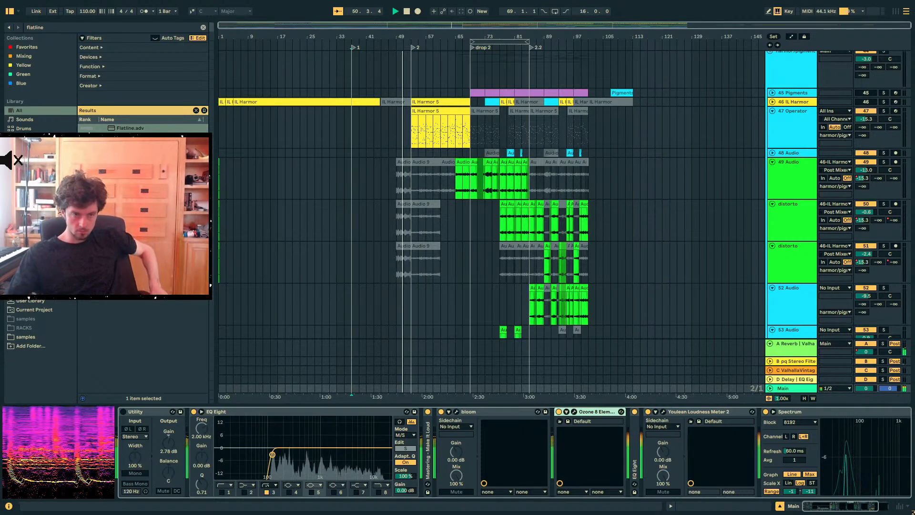
Examine the device chains of the 33 Group and MELODIC tracks while the section from bar 53 plays
{"action": "left_click", "coordinate": [417, 137]}
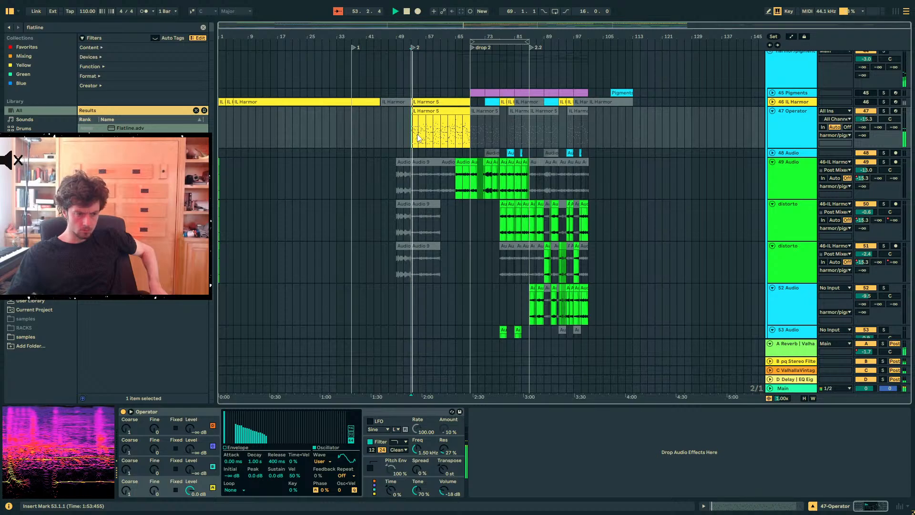
{"action": "scroll", "coordinate": [422, 134], "scroll_direction": "up", "scroll_amount": 10}
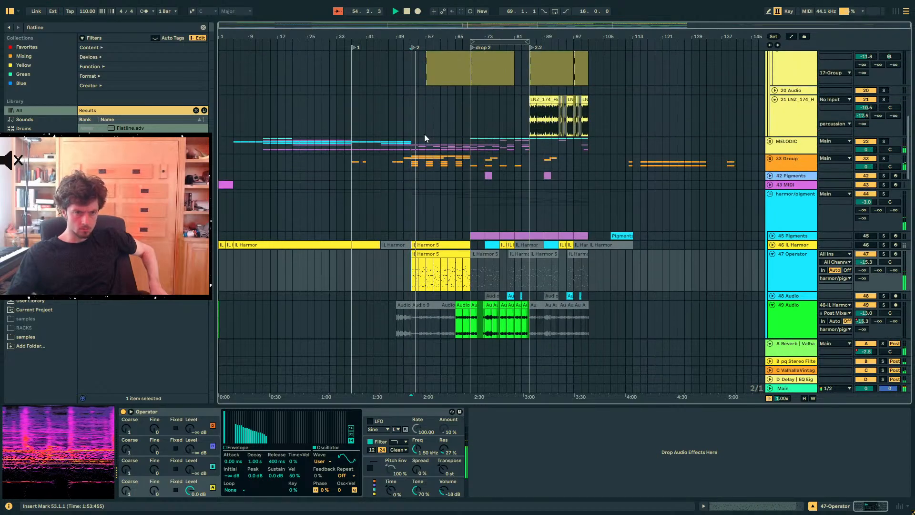
{"action": "left_click", "coordinate": [808, 218]}
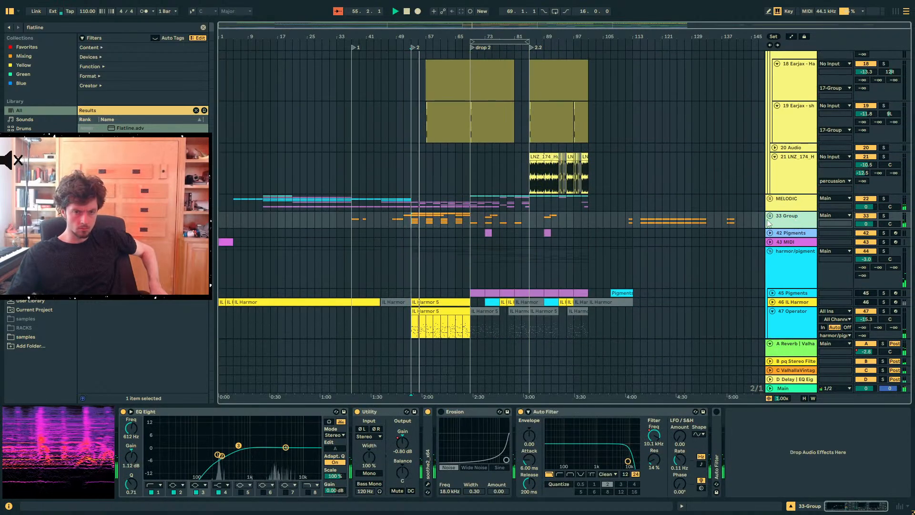
{"action": "left_click", "coordinate": [788, 204]}
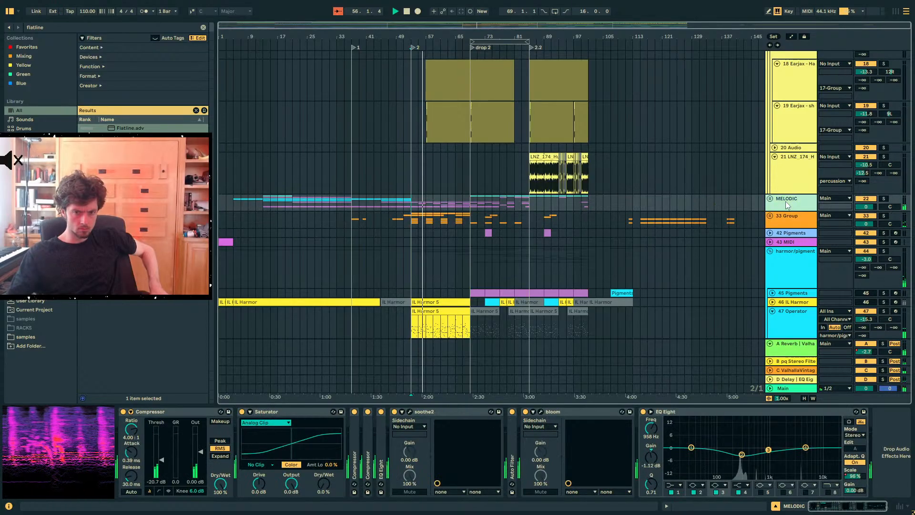
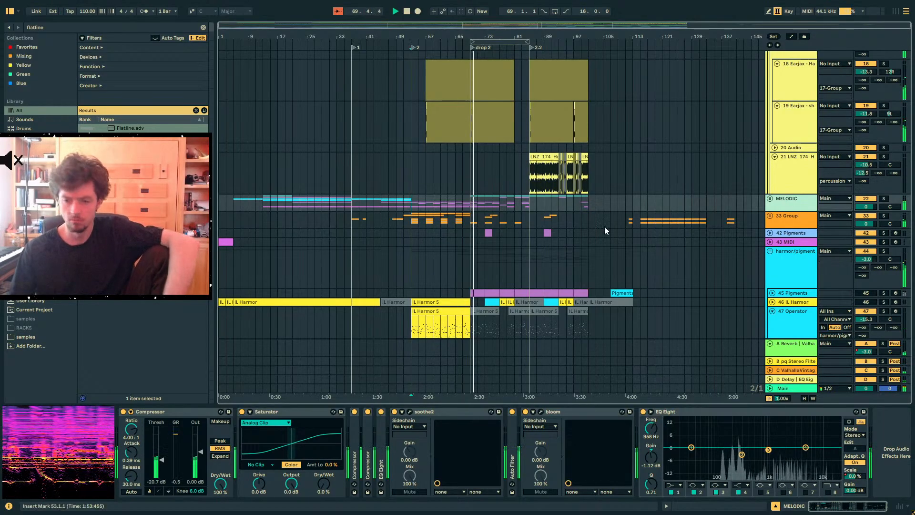
Place the insert mark at bar 69, expand the MELODIC group and open soothe2 on the CHORDS group
{"action": "left_click", "coordinate": [470, 207]}
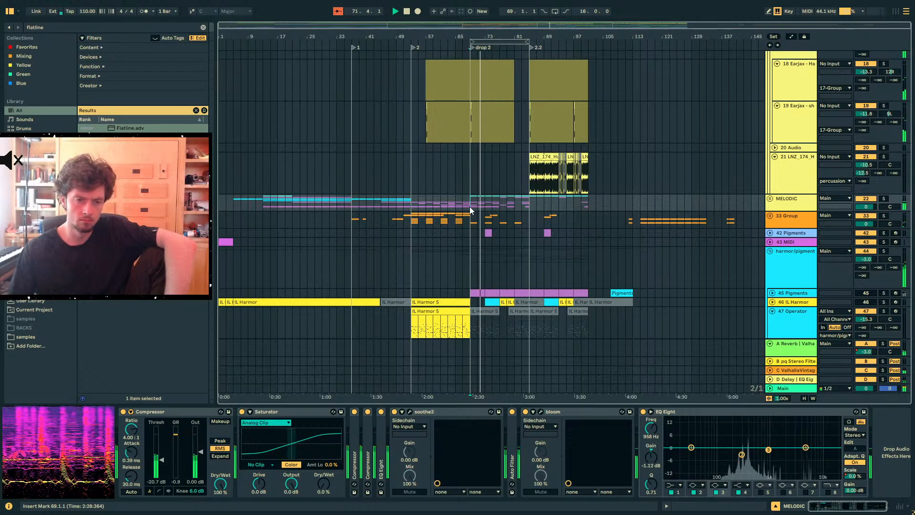
{"action": "scroll", "coordinate": [470, 207], "scroll_direction": "up", "scroll_amount": 5}
{"action": "scroll", "coordinate": [484, 217], "scroll_direction": "up", "scroll_amount": 5}
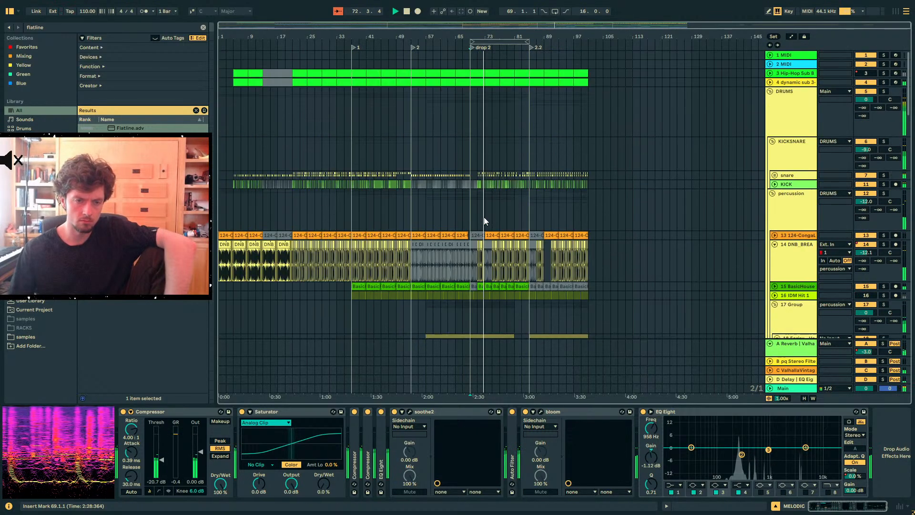
{"action": "scroll", "coordinate": [485, 217], "scroll_direction": "down", "scroll_amount": 10}
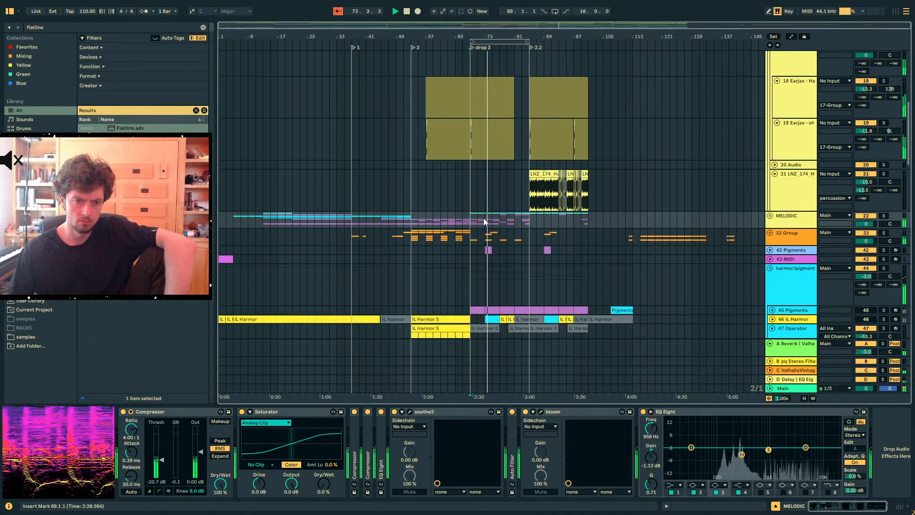
{"action": "left_click", "coordinate": [770, 217]}
{"action": "scroll", "coordinate": [777, 217], "scroll_direction": "down", "scroll_amount": 4}
{"action": "scroll", "coordinate": [782, 218], "scroll_direction": "down", "scroll_amount": 8}
{"action": "left_click", "coordinate": [784, 216]}
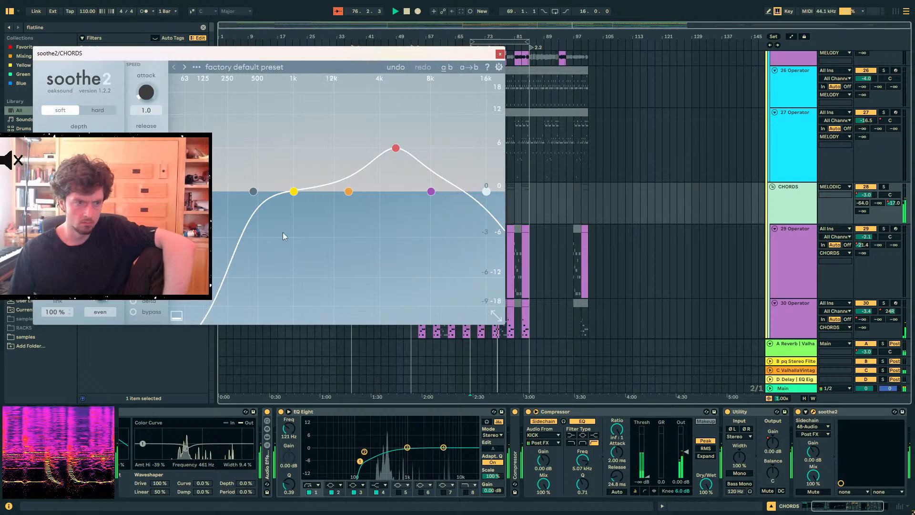
In the CHORDS soothe2, set the low cut to 107 Hz and band 3 to 1.3 kHz with 7.8 dB, sidechained from harmor/pigments patch
{"action": "left_click_drag", "start_coordinate": [253, 192], "coordinate": [198, 191]}
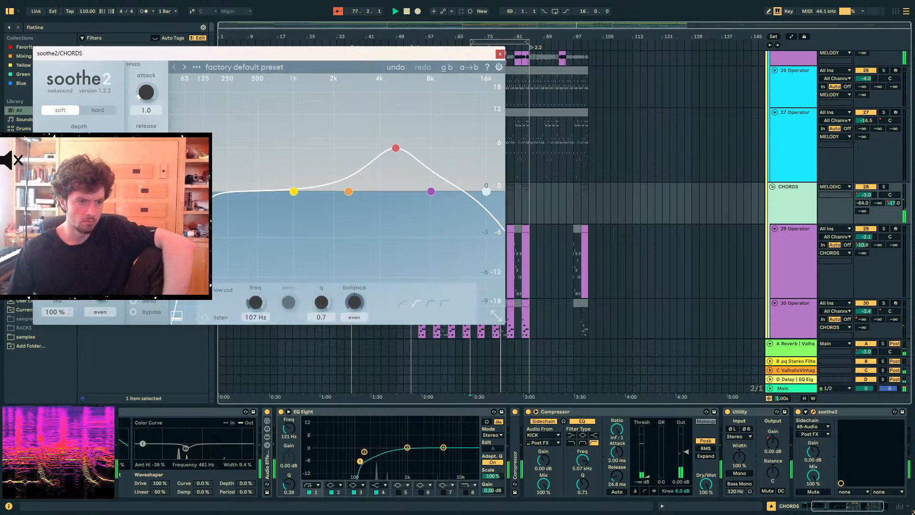
{"action": "left_click_drag", "start_coordinate": [395, 148], "coordinate": [312, 137]}
{"action": "scroll", "coordinate": [590, 196], "scroll_direction": "down", "scroll_amount": 15}
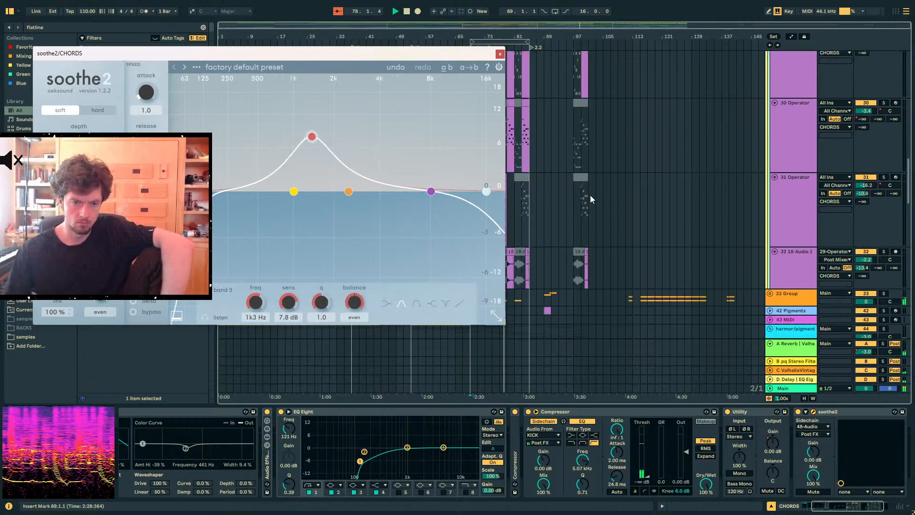
{"action": "scroll", "coordinate": [590, 196], "scroll_direction": "up", "scroll_amount": 2}
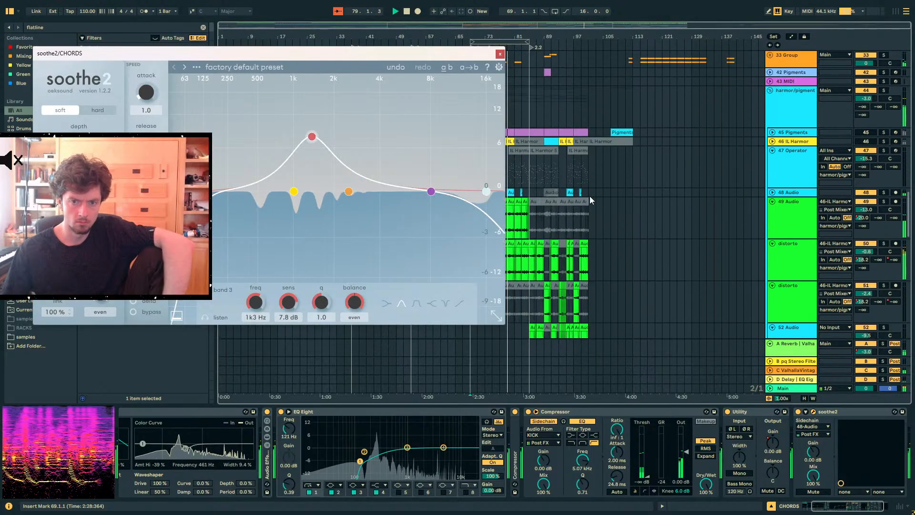
{"action": "left_click", "coordinate": [811, 426]}
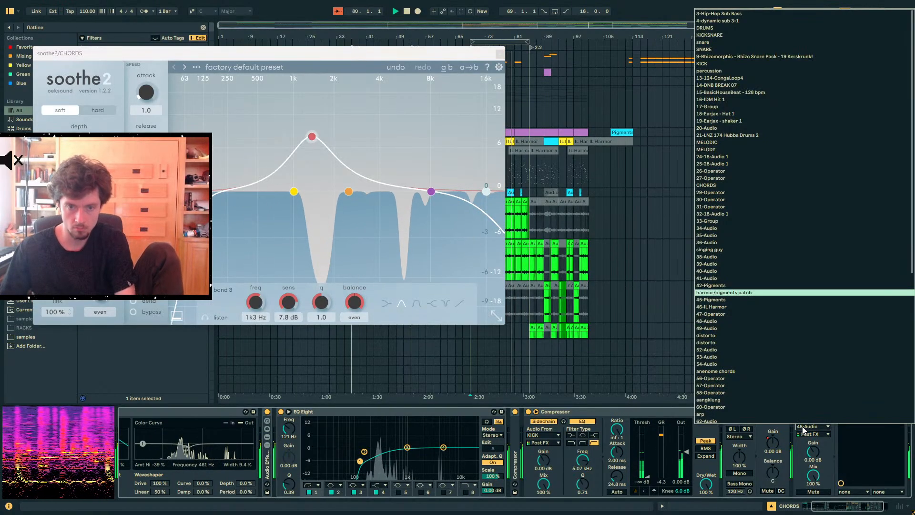
{"action": "left_click", "coordinate": [501, 53]}
Show the device chain of track 49 Audio and replay drop 2 from bar 69 while looking over the tracks
{"action": "key", "text": "space"}
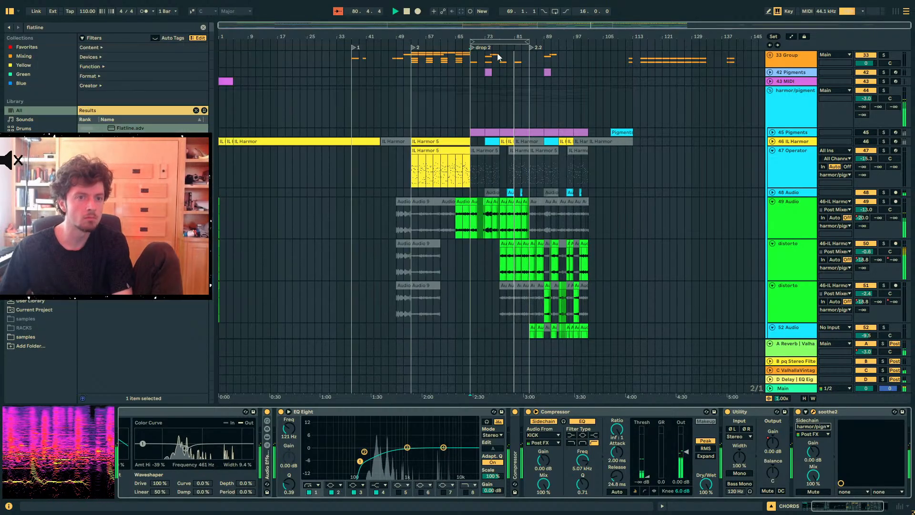
{"action": "left_click", "coordinate": [789, 212]}
{"action": "key", "text": "space"}
{"action": "scroll", "coordinate": [756, 194], "scroll_direction": "up", "scroll_amount": 2}
{"action": "scroll", "coordinate": [756, 194], "scroll_direction": "up", "scroll_amount": 12}
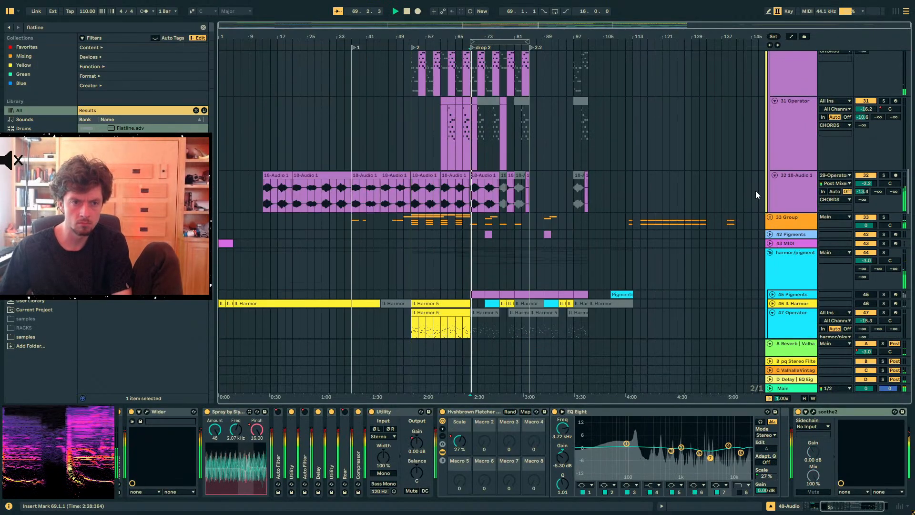
{"action": "scroll", "coordinate": [756, 194], "scroll_direction": "down", "scroll_amount": 10}
{"action": "scroll", "coordinate": [636, 224], "scroll_direction": "down", "scroll_amount": 3}
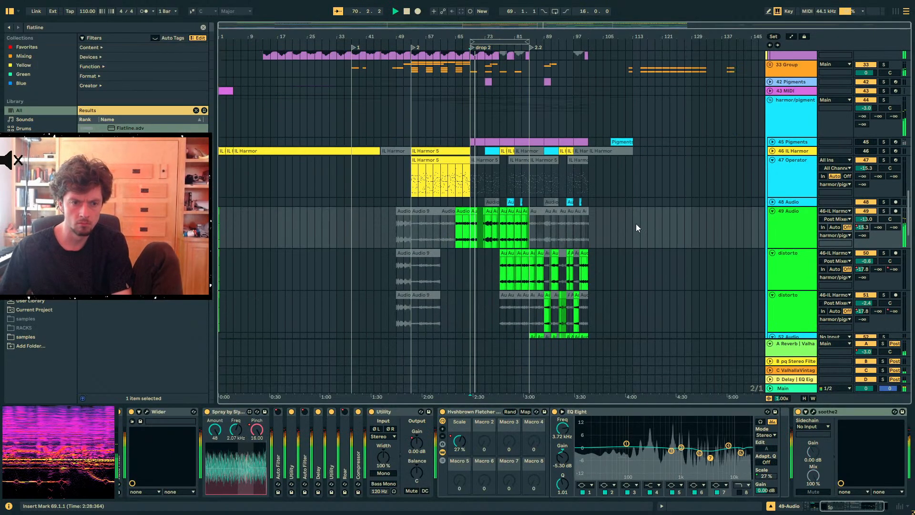
Raise band 3 sensitivity to 12 dB at 1k3 Hz in the CHORDS group's soothe2, closing the plug-in window when done
{"action": "scroll", "coordinate": [636, 224], "scroll_direction": "up", "scroll_amount": 13}
{"action": "left_click", "coordinate": [778, 154]}
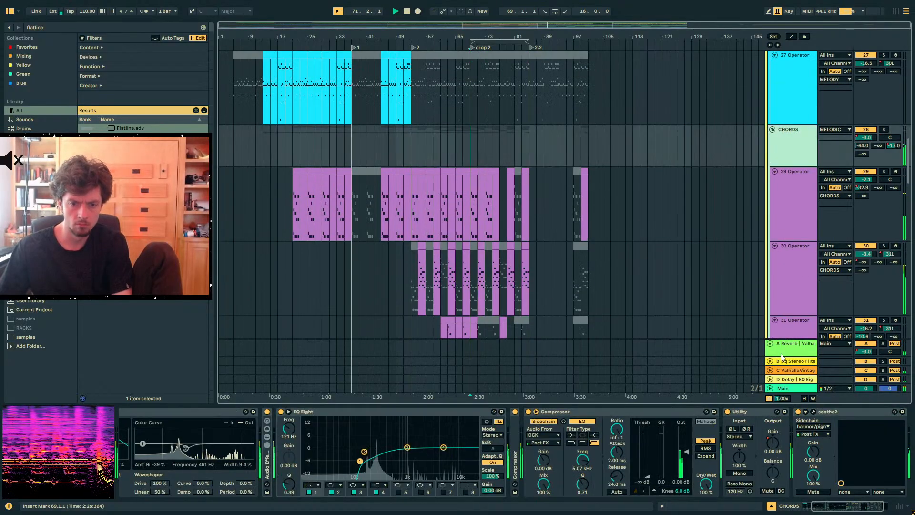
{"action": "left_click", "coordinate": [813, 413]}
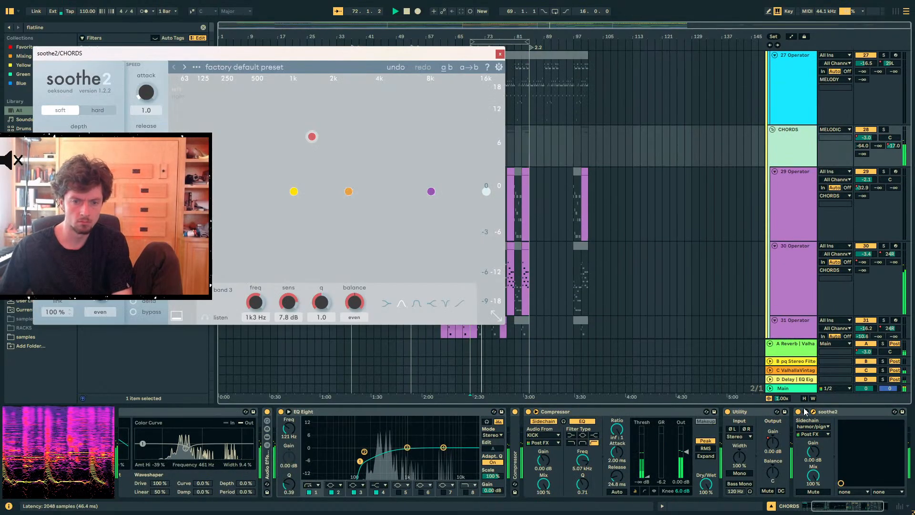
{"action": "left_click_drag", "start_coordinate": [303, 145], "coordinate": [302, 123]}
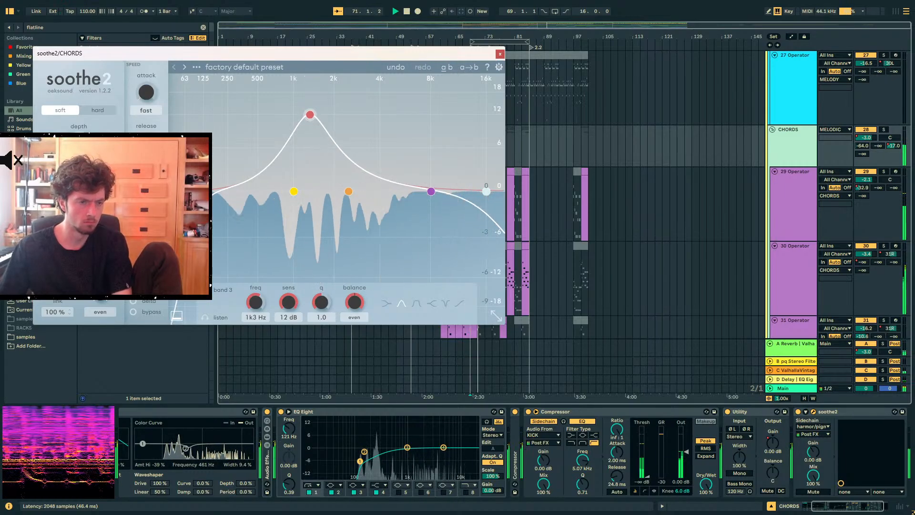
{"action": "left_click", "coordinate": [500, 55]}
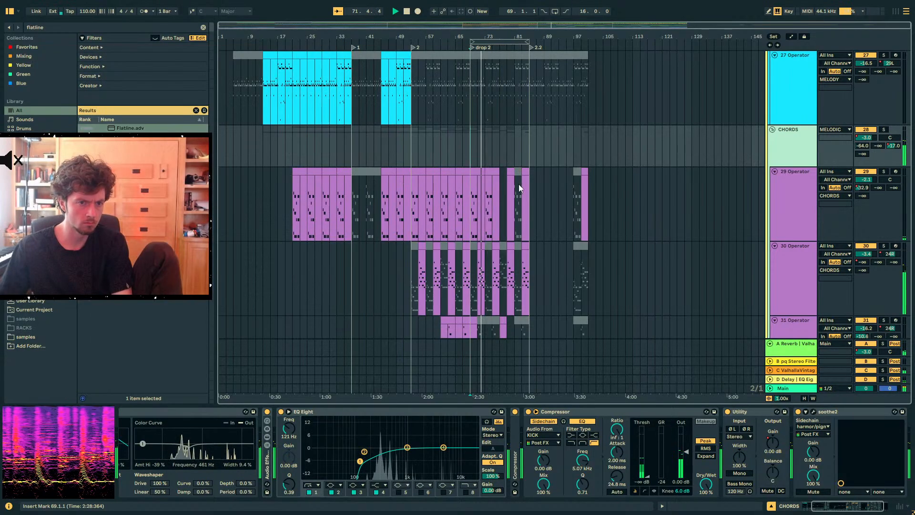
Find the Utility device by searching the browser for "uti" and add it to the end of the 30 Operator track's device chain
{"action": "scroll", "coordinate": [515, 182], "scroll_direction": "down", "scroll_amount": 1}
{"action": "left_click_drag", "start_coordinate": [480, 36], "coordinate": [523, 191]}
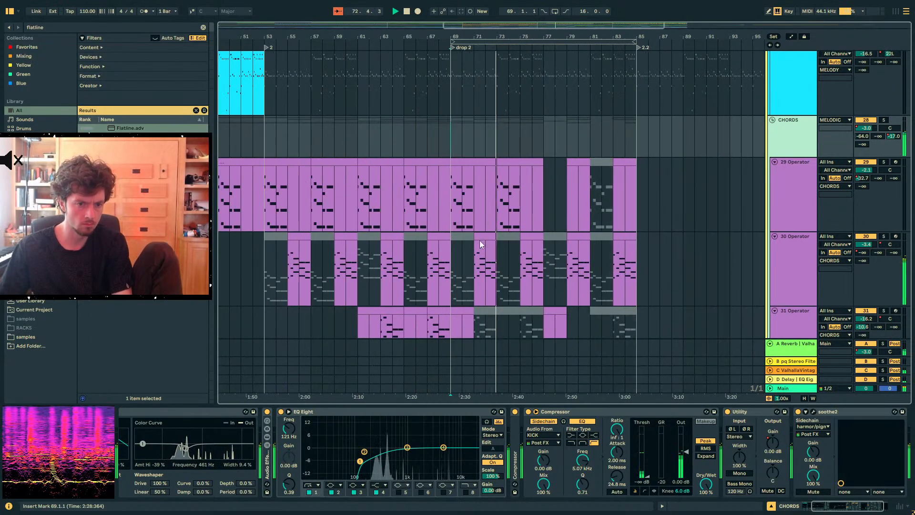
{"action": "left_click", "coordinate": [462, 258]}
{"action": "left_click", "coordinate": [101, 27]}
{"action": "type", "text": "uti"}
{"action": "left_click", "coordinate": [124, 128]}
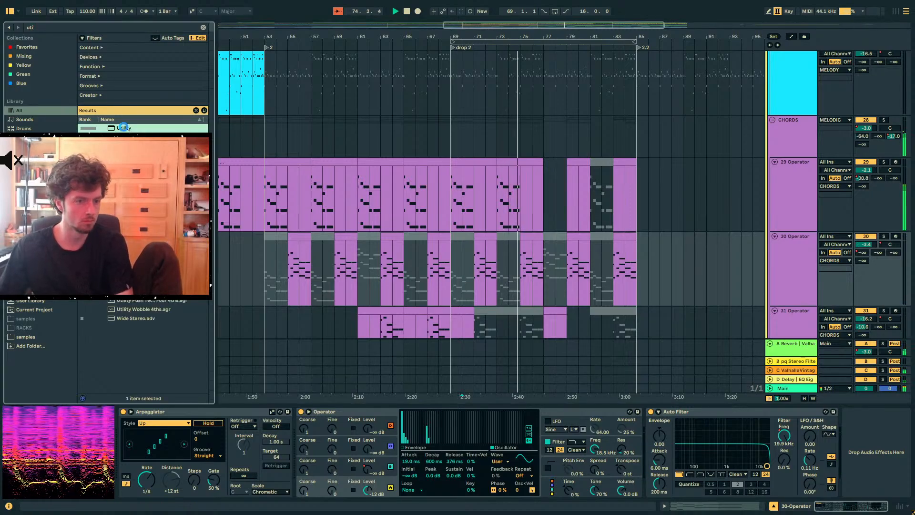
{"action": "left_click_drag", "start_coordinate": [124, 128], "coordinate": [457, 273]}
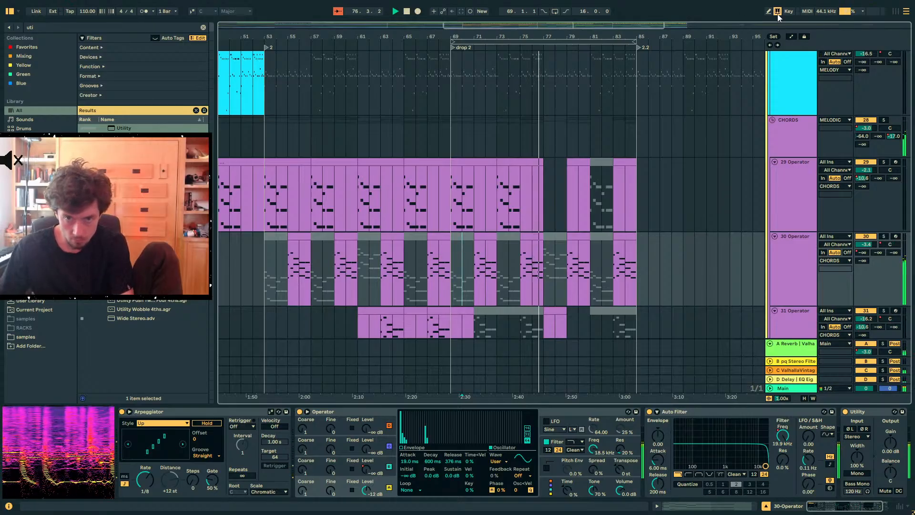
Automate the 30 Operator track's Utility gain down to -9.85 dB from the drop 2 marker
{"action": "key", "text": "a"}
{"action": "key", "text": "space"}
{"action": "key", "text": "space"}
{"action": "key", "text": "a"}
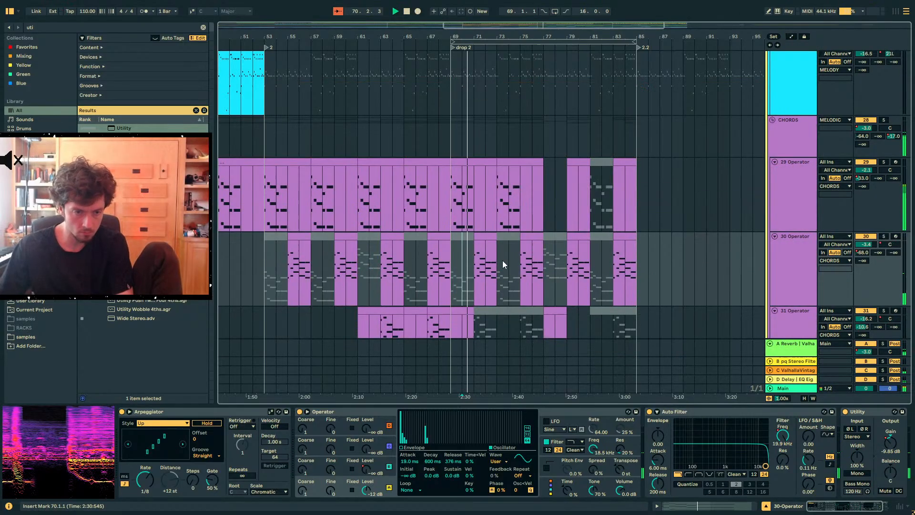
Check the audio tracks below the chords, then raise the harmor/pigments group's volume slightly
{"action": "scroll", "coordinate": [502, 261], "scroll_direction": "down", "scroll_amount": 2}
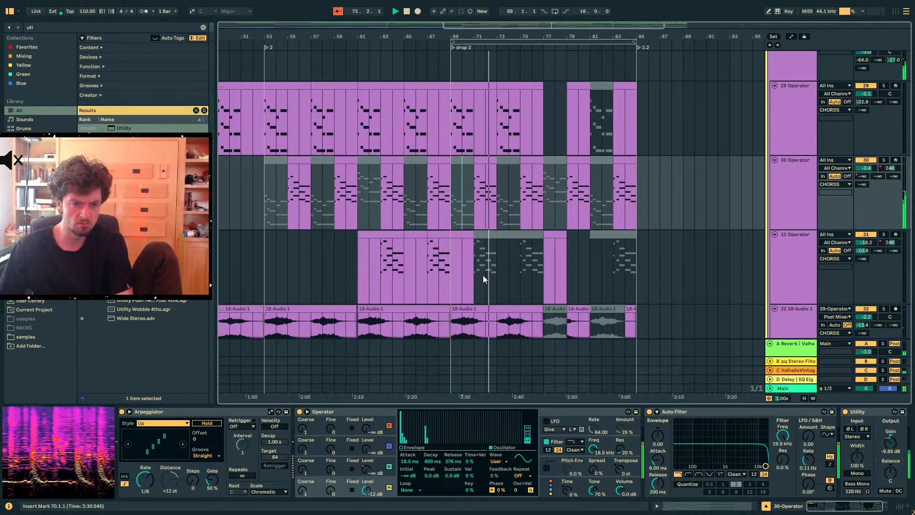
{"action": "scroll", "coordinate": [477, 271], "scroll_direction": "down", "scroll_amount": 4}
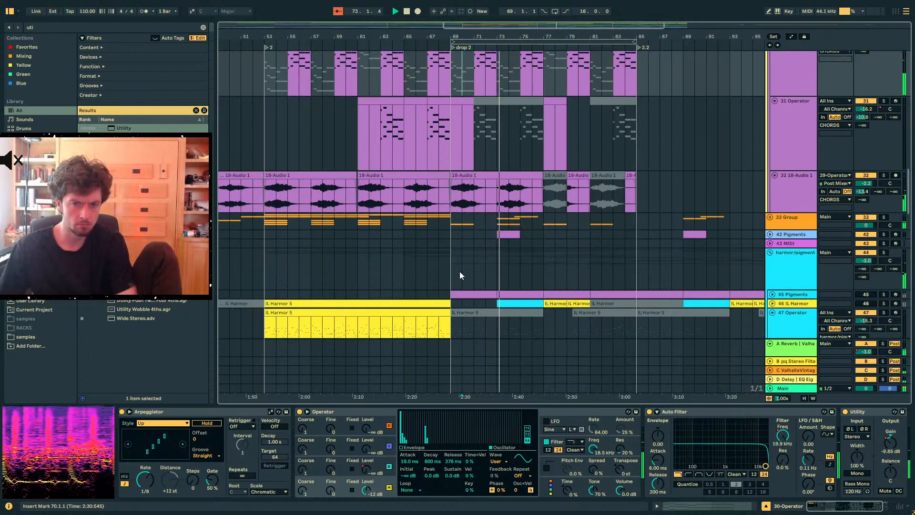
{"action": "scroll", "coordinate": [460, 271], "scroll_direction": "down", "scroll_amount": 2}
{"action": "scroll", "coordinate": [456, 258], "scroll_direction": "down", "scroll_amount": 5}
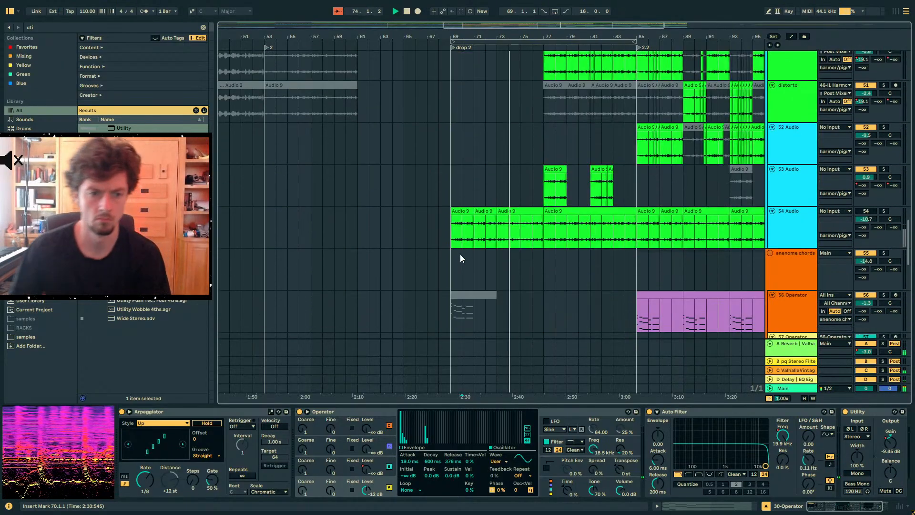
{"action": "left_click", "coordinate": [459, 247]}
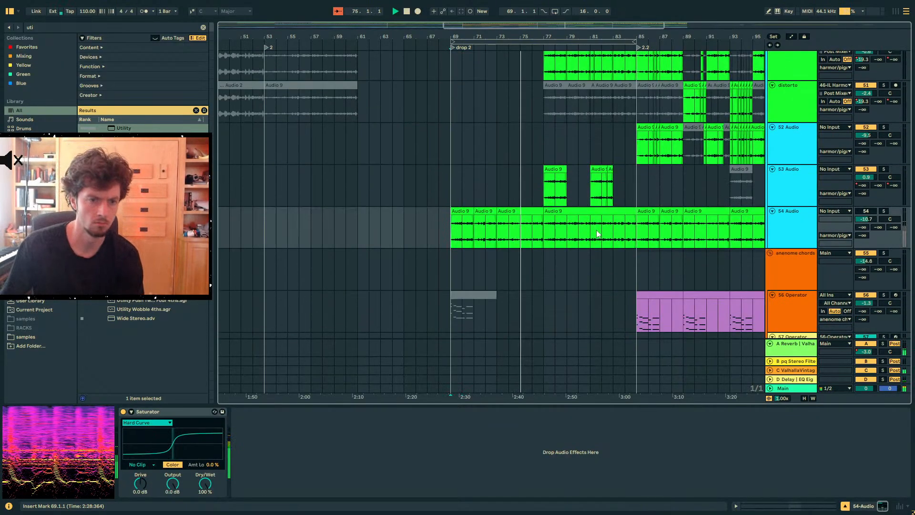
{"action": "scroll", "coordinate": [748, 204], "scroll_direction": "up", "scroll_amount": 5}
{"action": "scroll", "coordinate": [747, 204], "scroll_direction": "up", "scroll_amount": 3}
{"action": "left_click", "coordinate": [799, 121]}
{"action": "left_click_drag", "start_coordinate": [864, 118], "coordinate": [865, 111]}
Set the CHORDS group's Utility gain automation to -2 dB at the start of drop 2
{"action": "scroll", "coordinate": [549, 135], "scroll_direction": "up", "scroll_amount": 4}
{"action": "scroll", "coordinate": [548, 135], "scroll_direction": "up", "scroll_amount": 5}
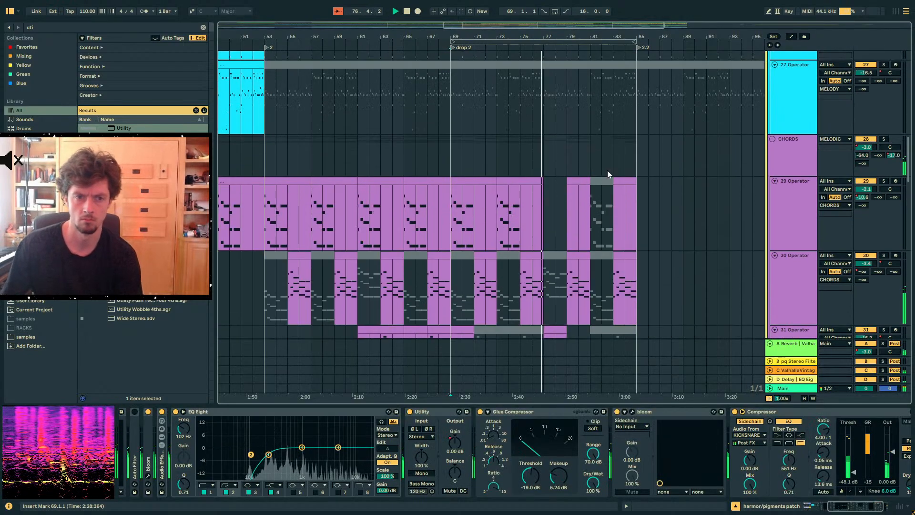
{"action": "left_click", "coordinate": [806, 153]}
{"action": "key", "text": "a"}
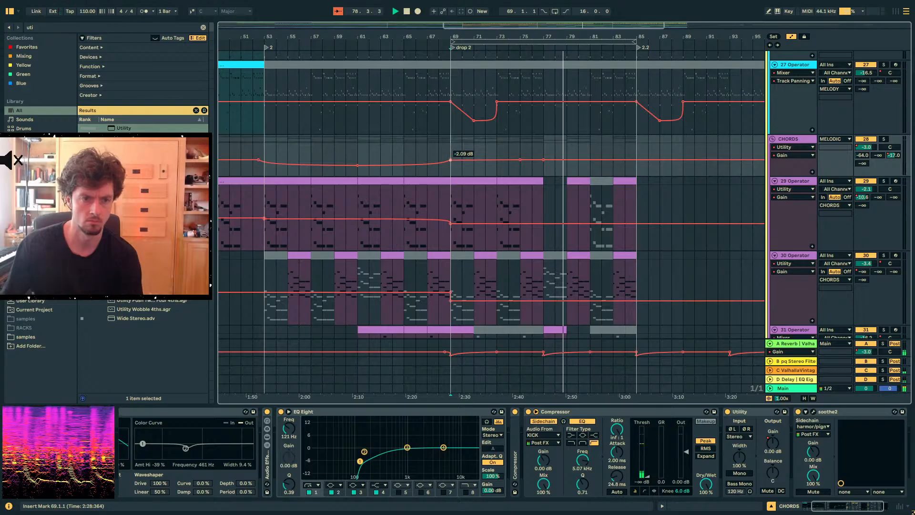
{"action": "right_click", "coordinate": [461, 161]}
{"action": "left_click", "coordinate": [472, 165]}
{"action": "type", "text": "-2"}
{"action": "key", "text": "Return"}
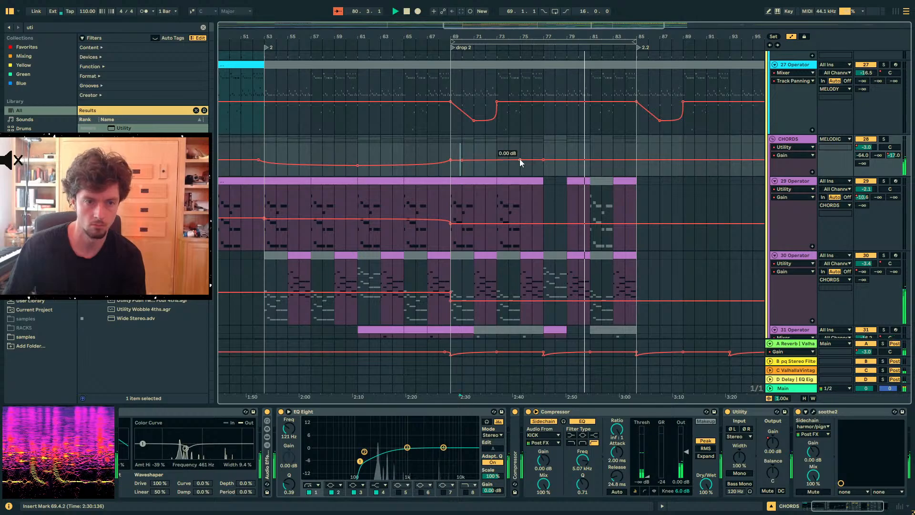
Edit the CHORDS group's Utility gain automation through the rest of drop 2 to about -2.07 dB
{"action": "right_click", "coordinate": [638, 162]}
{"action": "left_click", "coordinate": [628, 139]}
{"action": "left_click", "coordinate": [587, 155]}
{"action": "key", "text": "a"}
Bring up the devices of track 50 distorto and play the drop from bar 77
{"action": "scroll", "coordinate": [583, 271], "scroll_direction": "down", "scroll_amount": 4}
{"action": "scroll", "coordinate": [581, 268], "scroll_direction": "down", "scroll_amount": 10}
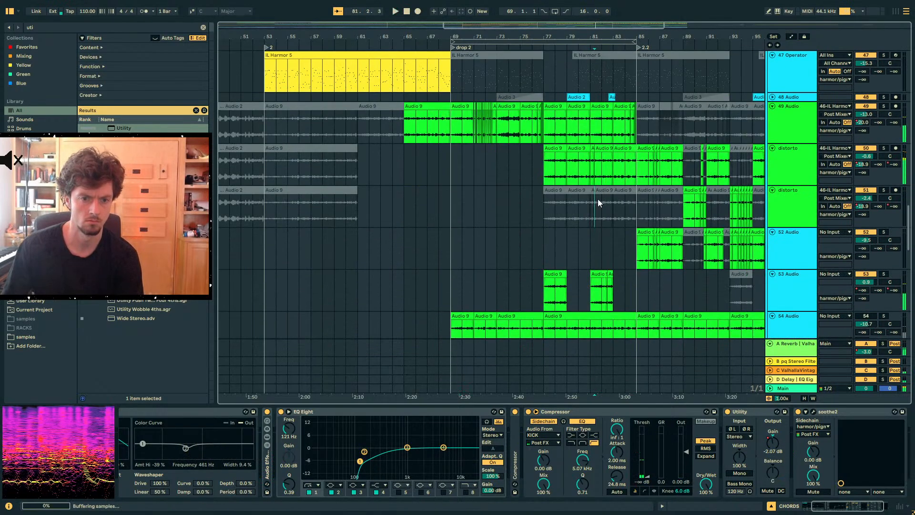
{"action": "left_click", "coordinate": [597, 203]}
{"action": "left_click", "coordinate": [602, 299]}
{"action": "left_click", "coordinate": [587, 177]}
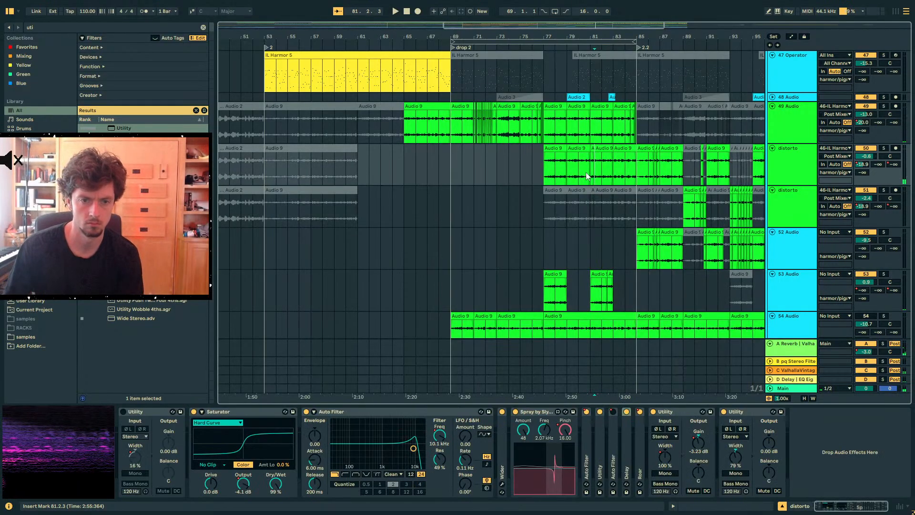
{"action": "key", "text": "space"}
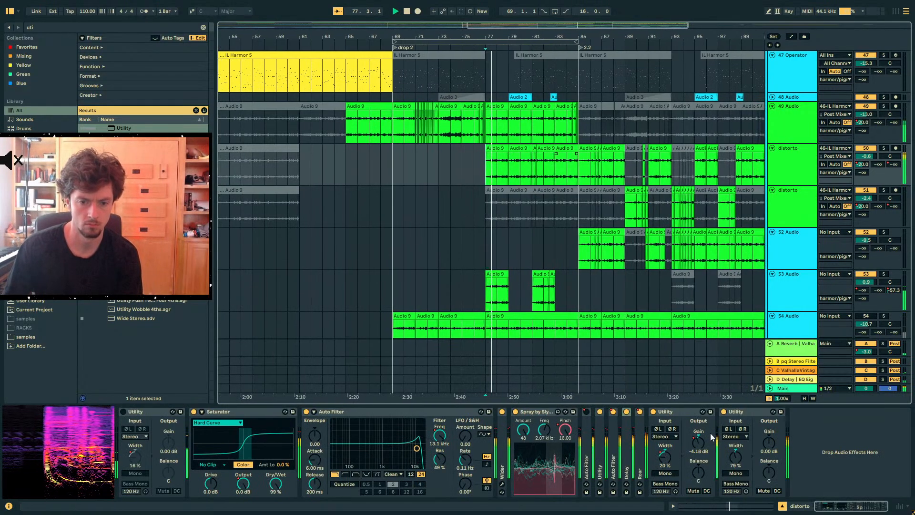
Reshape the Roar Shaper 1 Amt automation on track 50 distorto around bar 81, ending at 24 %
{"action": "key", "text": "a"}
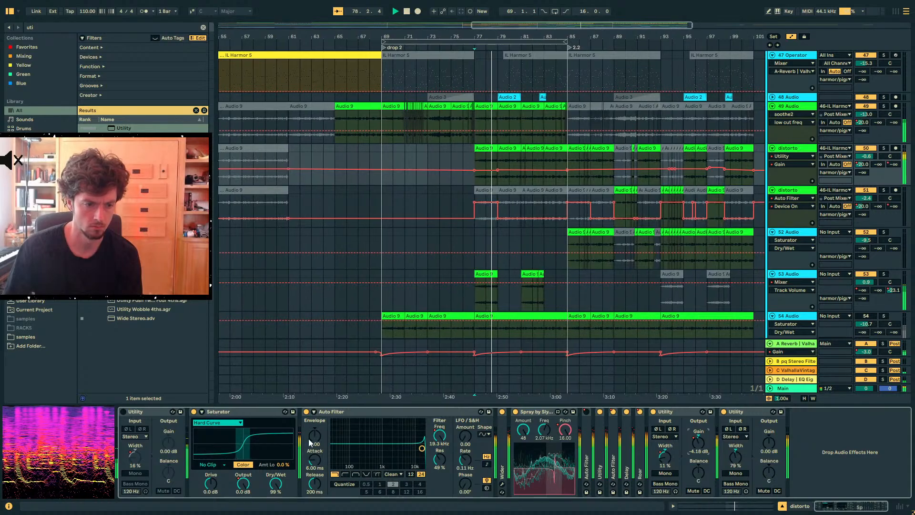
{"action": "left_click", "coordinate": [244, 483]}
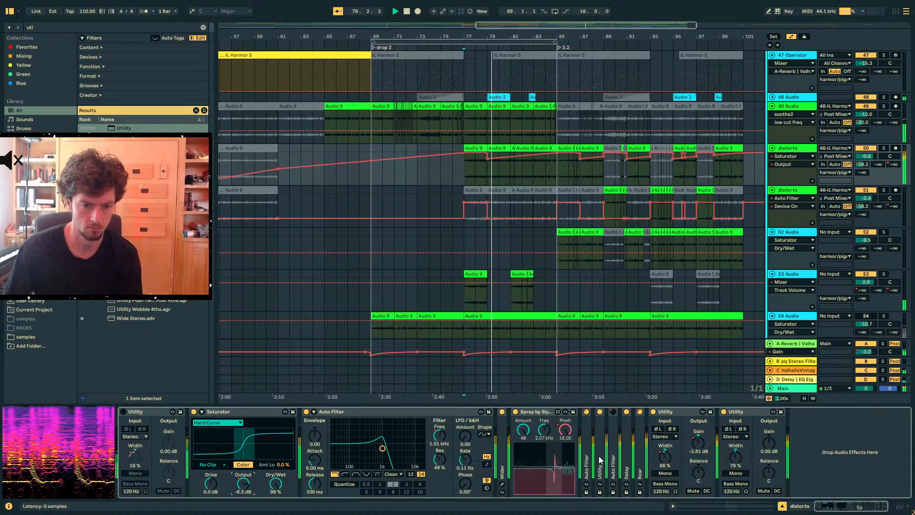
{"action": "double_click", "coordinate": [638, 463]}
{"action": "left_click", "coordinate": [726, 434]}
{"action": "left_click_drag", "start_coordinate": [495, 181], "coordinate": [497, 182]}
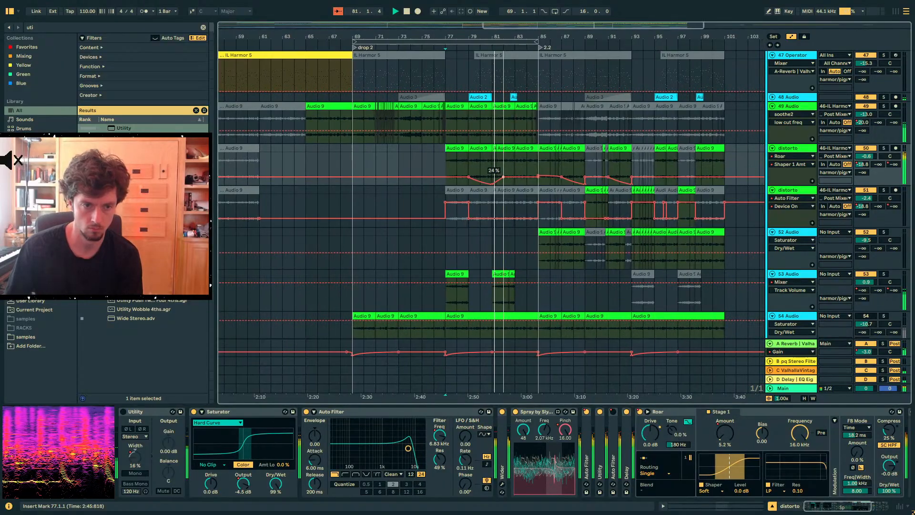
{"action": "key", "text": "a"}
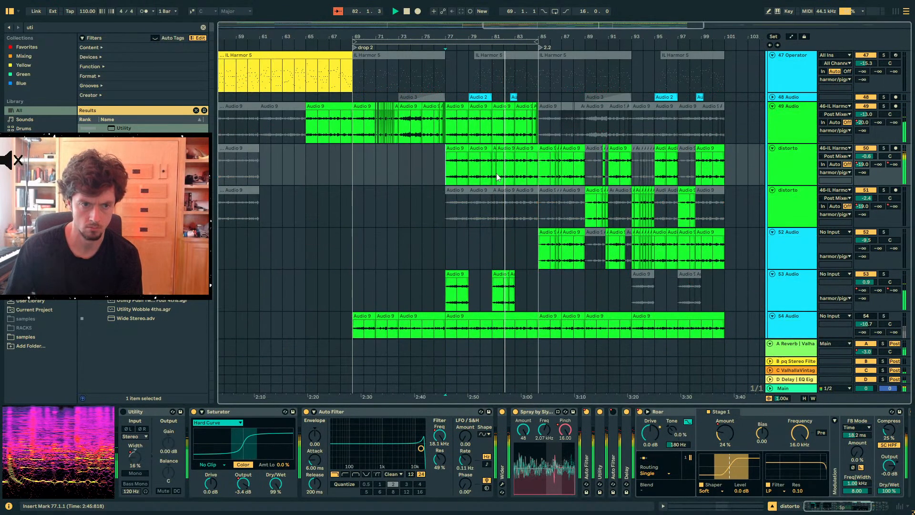
Examine the source waveforms of the Audio 9 clips on track 50 distorto, including the clip at bar 77
{"action": "left_click", "coordinate": [693, 505]}
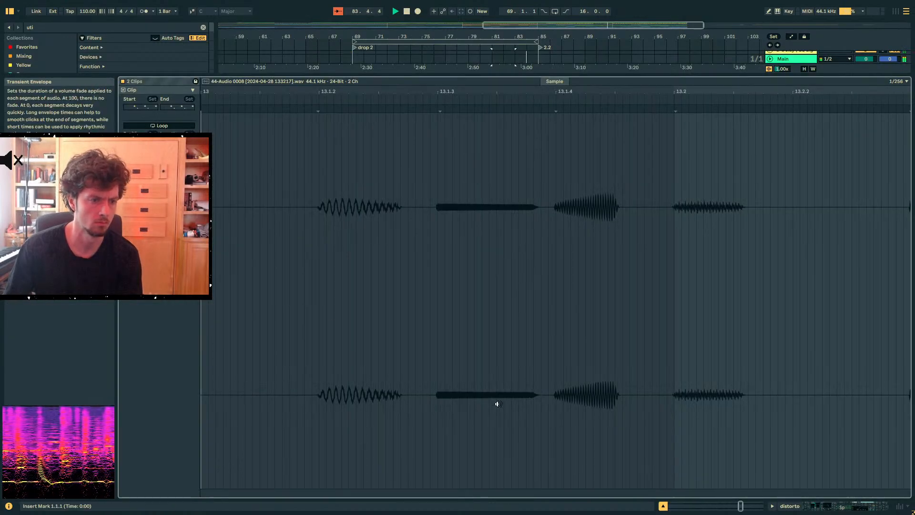
{"action": "left_click", "coordinate": [821, 511]}
{"action": "left_click", "coordinate": [451, 150]}
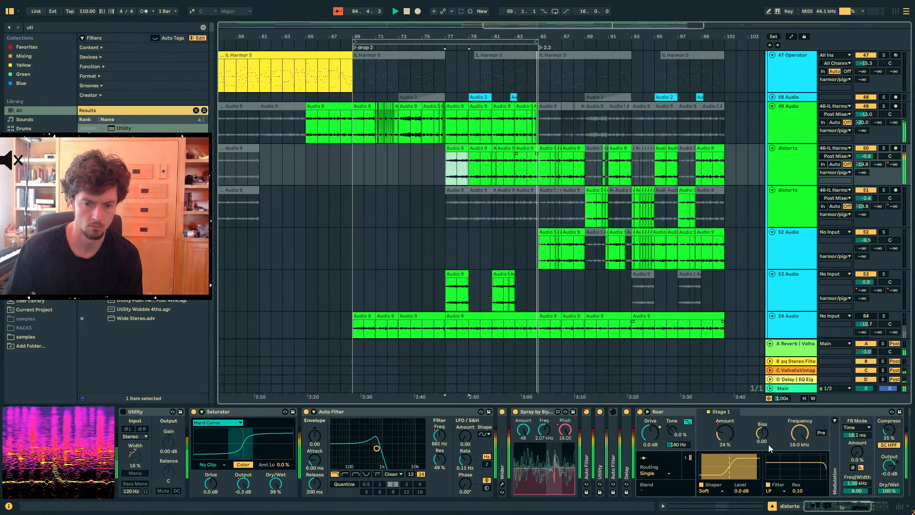
{"action": "left_click", "coordinate": [734, 508]}
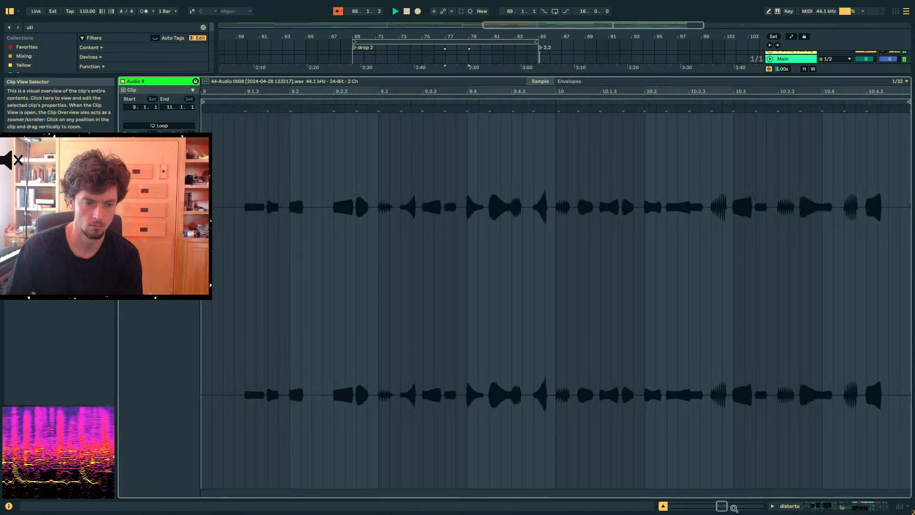
{"action": "left_click", "coordinate": [801, 512]}
Adjust the Roar Shaper 1 Amt automation point at the 2.2 marker on track 50 distorto
{"action": "scroll", "coordinate": [541, 158], "scroll_direction": "up", "scroll_amount": 2}
{"action": "key", "text": "a"}
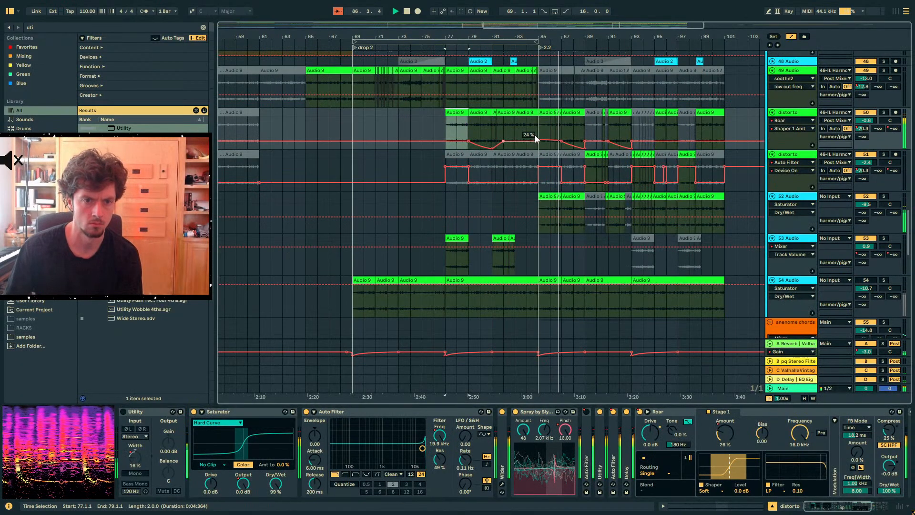
{"action": "key", "text": "a"}
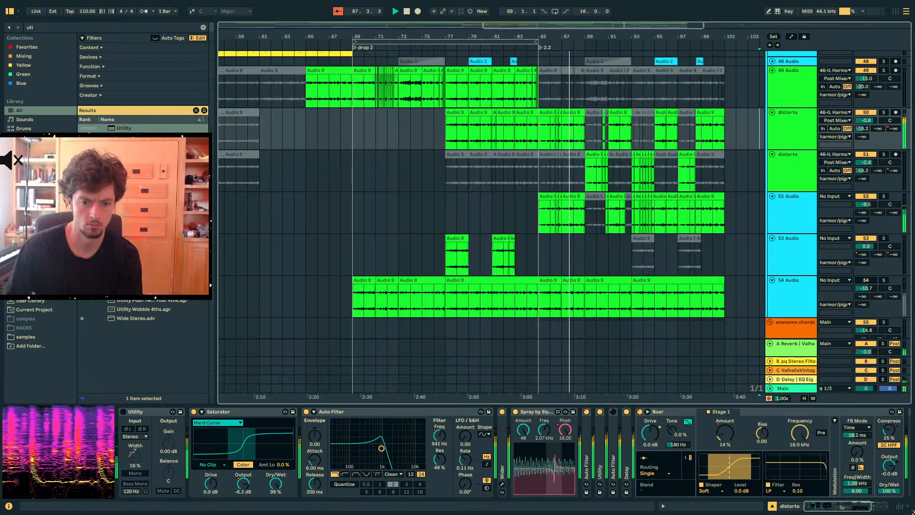
{"action": "key", "text": "a"}
{"action": "left_click_drag", "start_coordinate": [538, 142], "coordinate": [538, 148]}
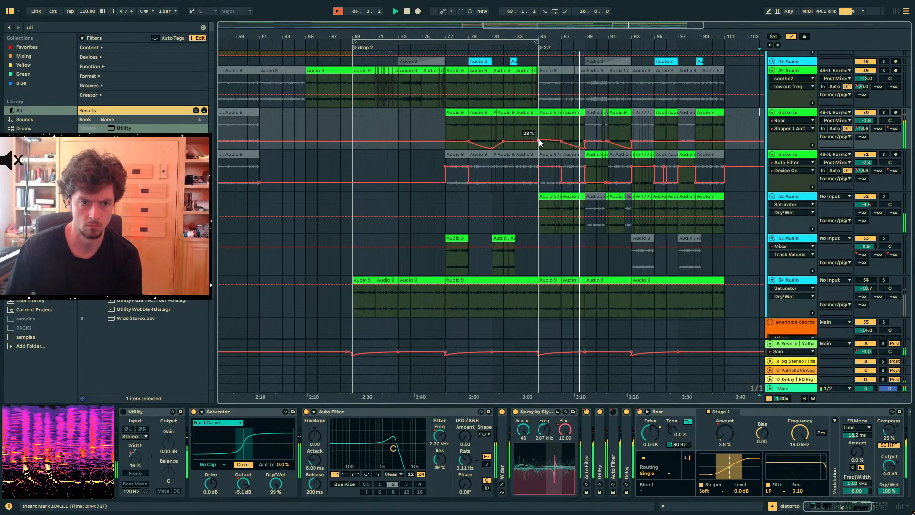
{"action": "key", "text": "a"}
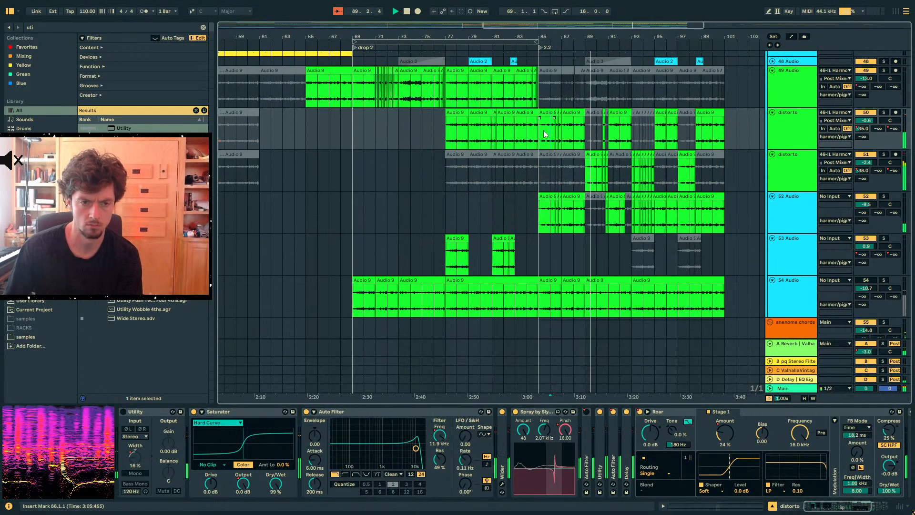
Listen to the section after the 2.2 marker, stop playback, and place the insert marker at bar 93 on track 51 distorto
{"action": "left_click", "coordinate": [587, 156]}
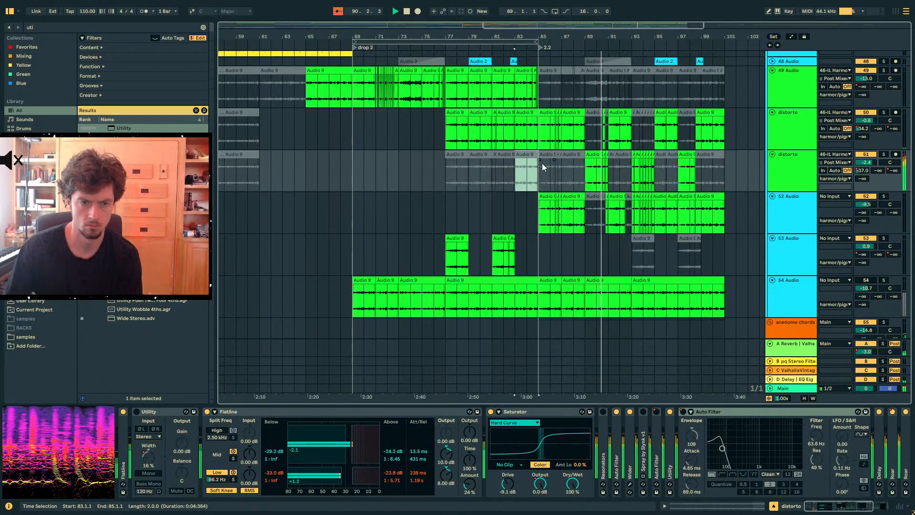
{"action": "left_click_drag", "start_coordinate": [608, 43], "coordinate": [527, 60]}
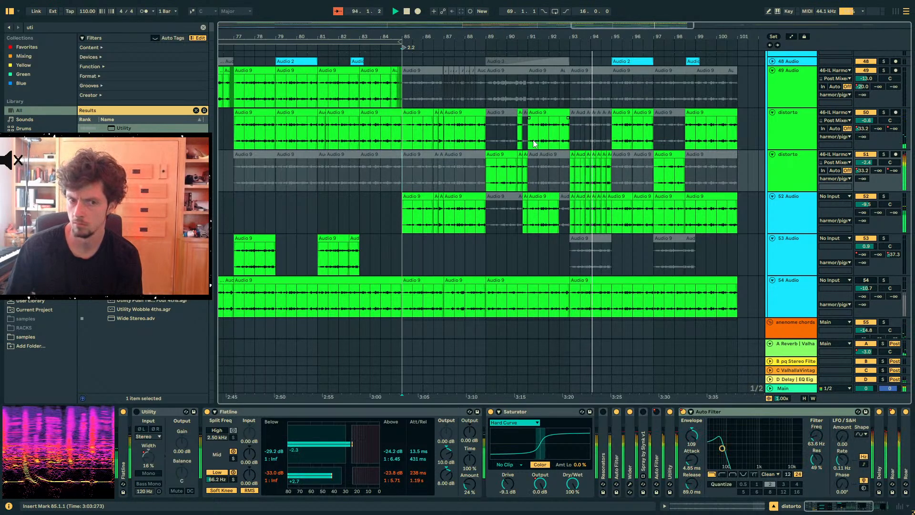
{"action": "key", "text": "space"}
{"action": "left_click", "coordinate": [570, 172]}
{"action": "scroll", "coordinate": [569, 173], "scroll_direction": "up", "scroll_amount": 2}
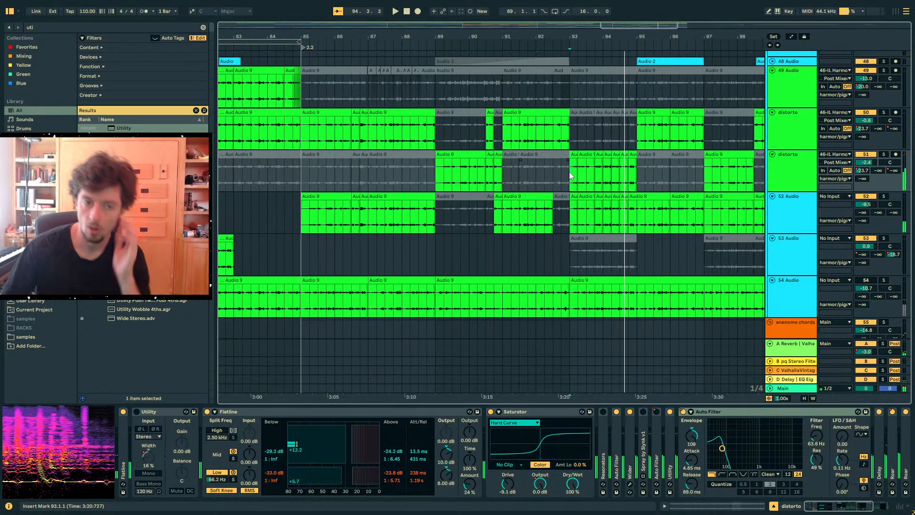
Copy the track 50 distorto clips from 85.1.1 to 101.3.1 onto a new audio track directly below it, starting at bar 85
{"action": "left_click_drag", "start_coordinate": [437, 37], "coordinate": [456, 20]}
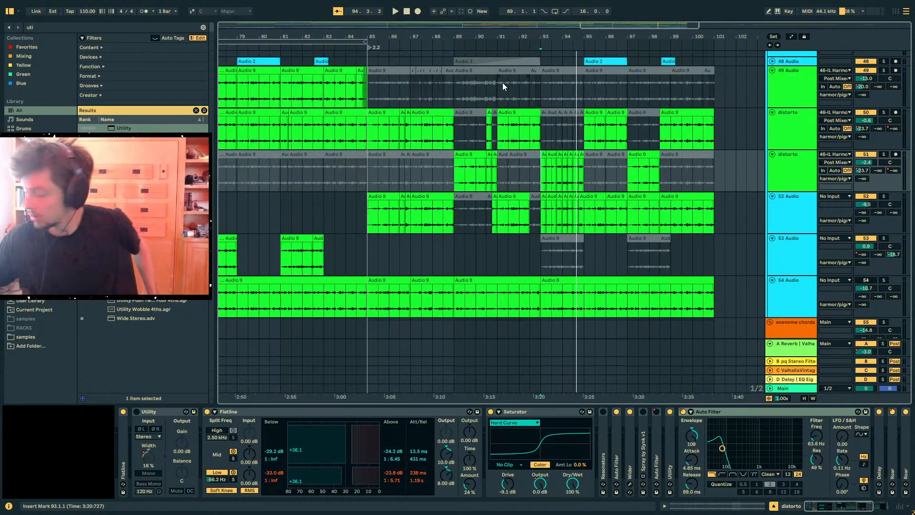
{"action": "left_click_drag", "start_coordinate": [728, 137], "coordinate": [368, 142]}
{"action": "left_click", "coordinate": [797, 119]}
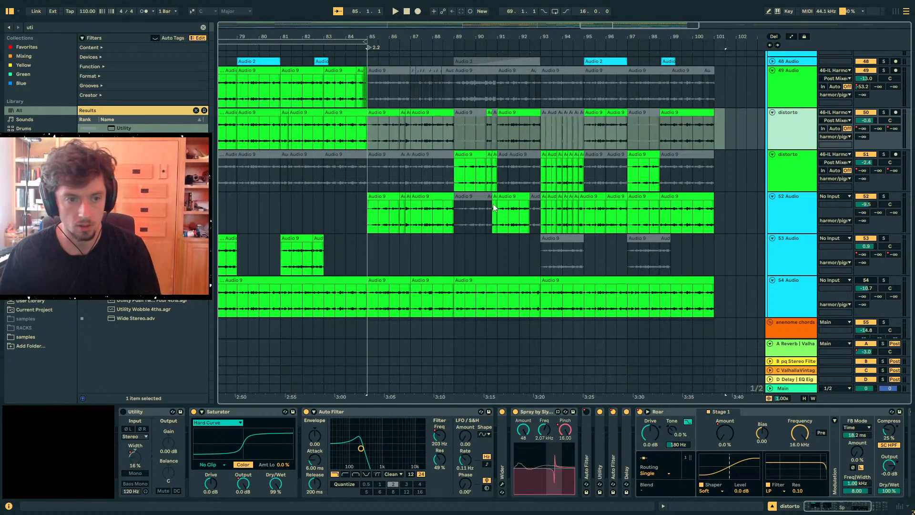
{"action": "key", "text": "ctrl+t"}
{"action": "left_click", "coordinate": [367, 167]}
{"action": "key", "text": "ctrl+v"}
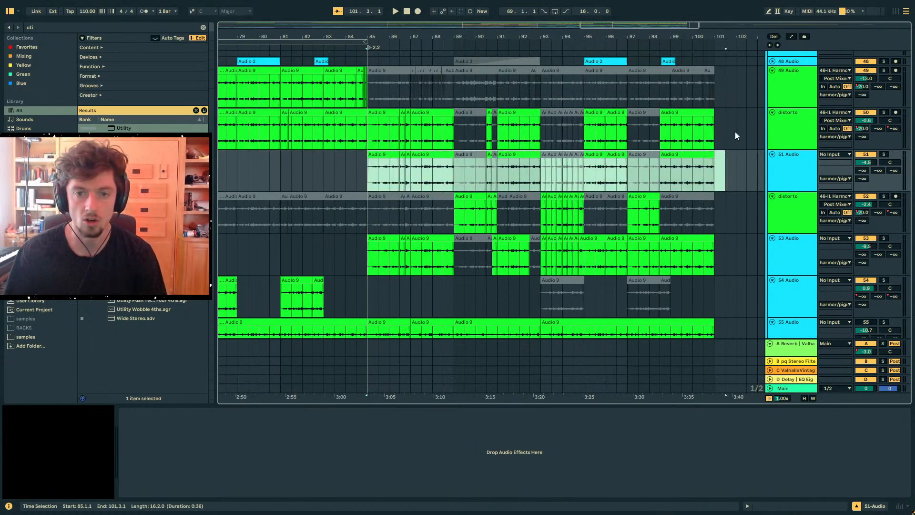
Copy the Saturator from track 50 distorto onto track 51 Audio and audition the new layer soloed from bar 85
{"action": "left_click", "coordinate": [885, 154]}
{"action": "key", "text": "space"}
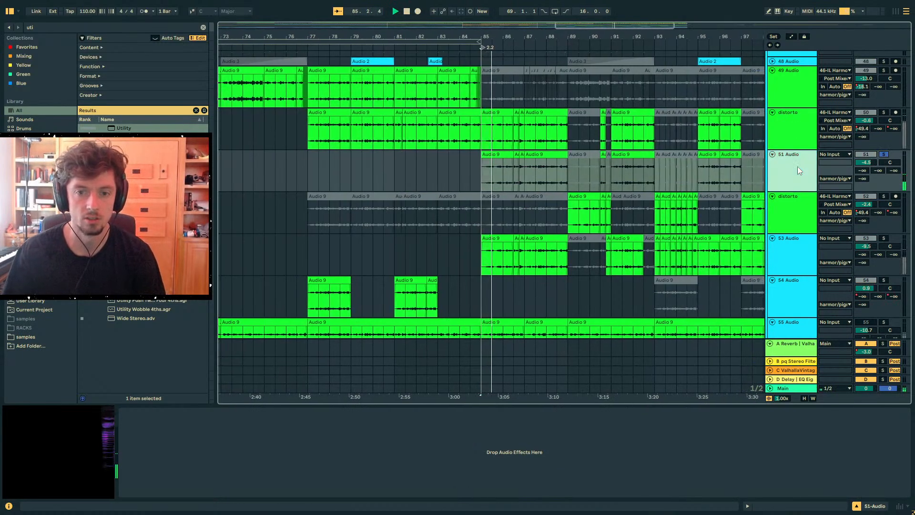
{"action": "left_click", "coordinate": [794, 122]}
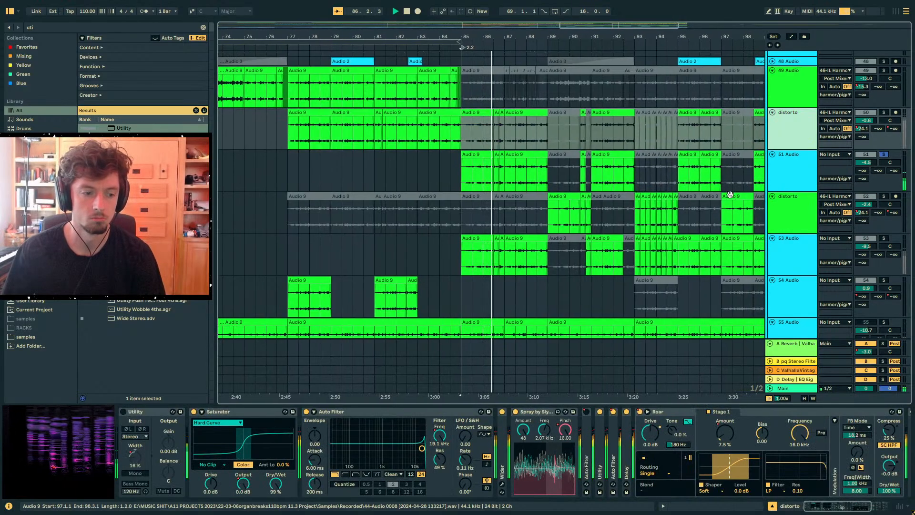
{"action": "left_click", "coordinate": [227, 412]}
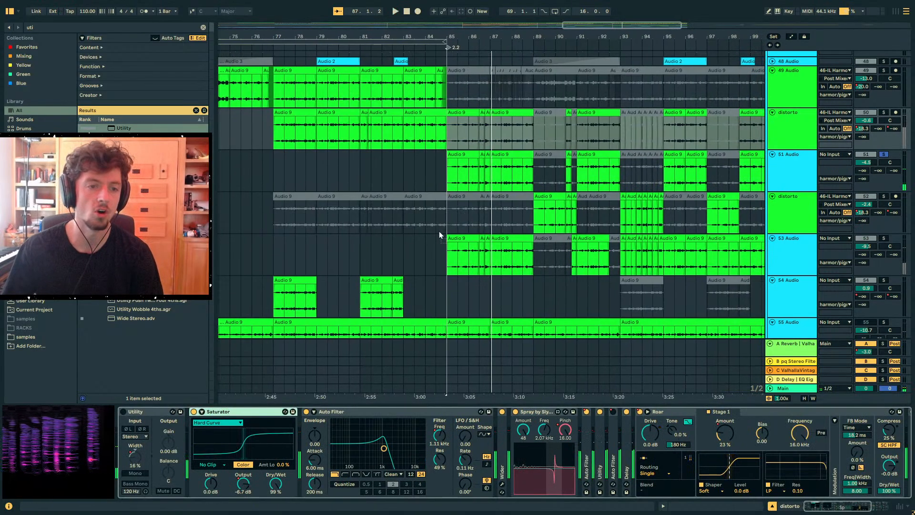
{"action": "left_click", "coordinate": [479, 190]}
{"action": "key", "text": "space"}
{"action": "left_click", "coordinate": [593, 474]}
{"action": "key", "text": "ctrl+v"}
{"action": "left_click", "coordinate": [473, 154]}
{"action": "key", "text": "space"}
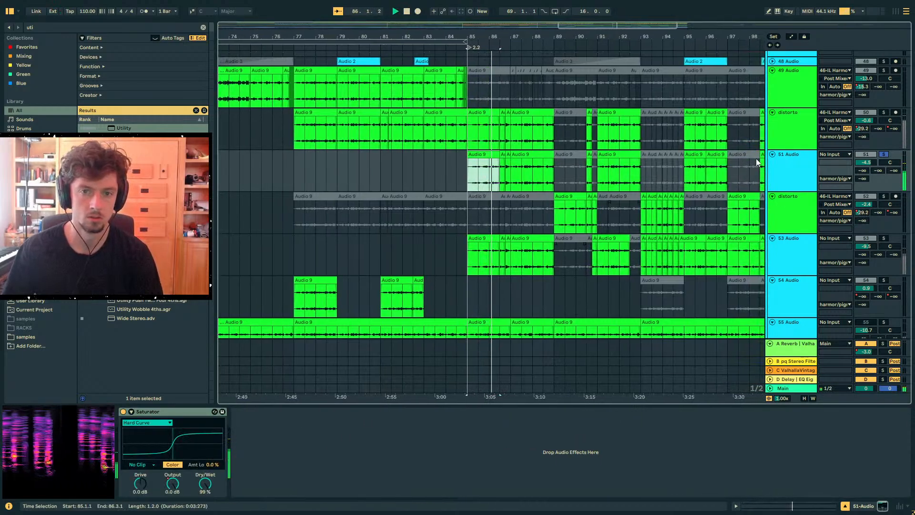
Solo track 50 distorto for comparison, check its A-Reverb send automation, deactivate track 51 Audio, and play on from bar 91
{"action": "left_click", "coordinate": [884, 113]}
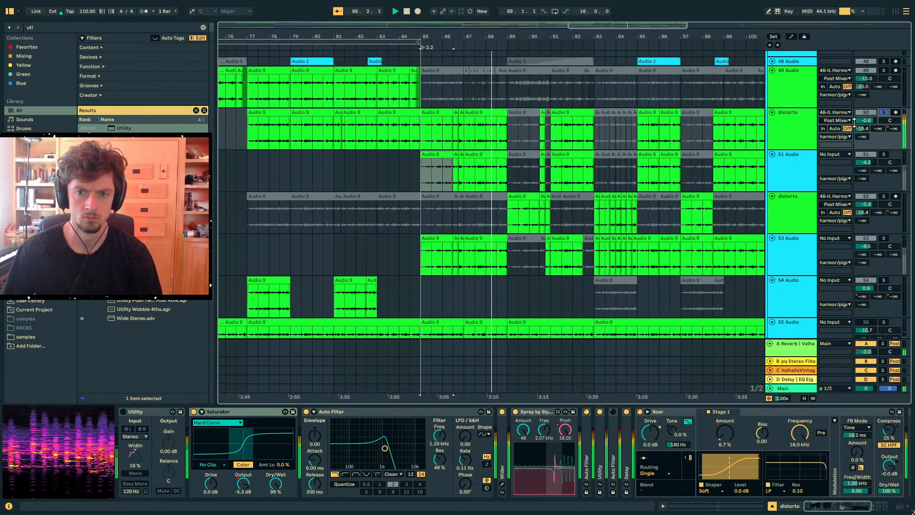
{"action": "key", "text": "a"}
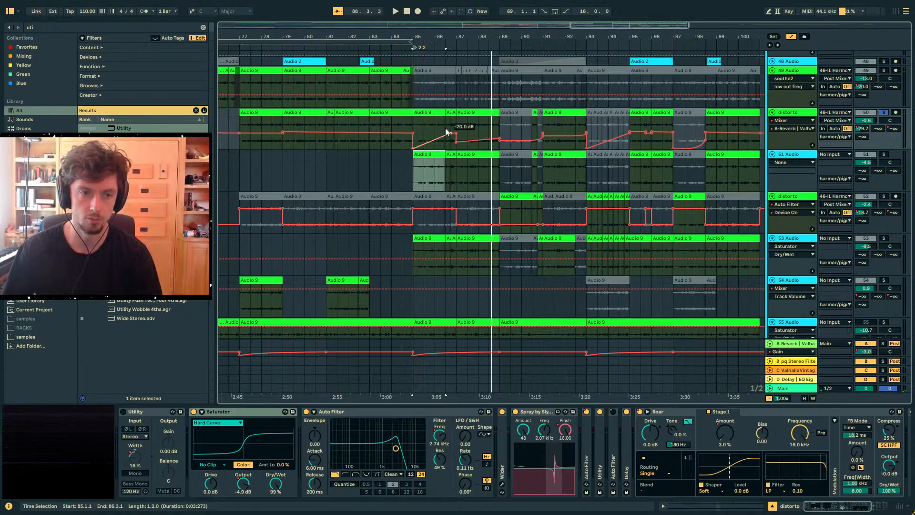
{"action": "key", "text": "space"}
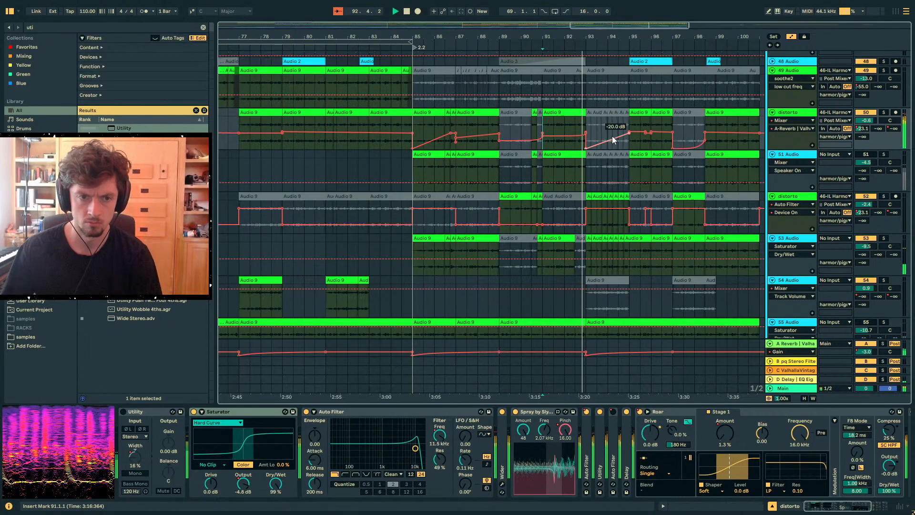
{"action": "key", "text": "a"}
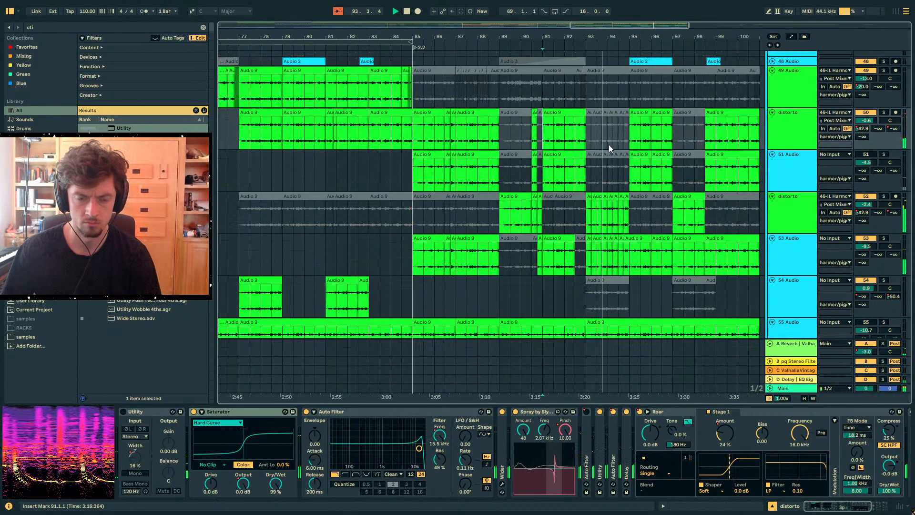
Audition track 52 distorto soloed and set its Auto Filter Device On automation to Off from bar 93 to 95
{"action": "left_click", "coordinate": [799, 214]}
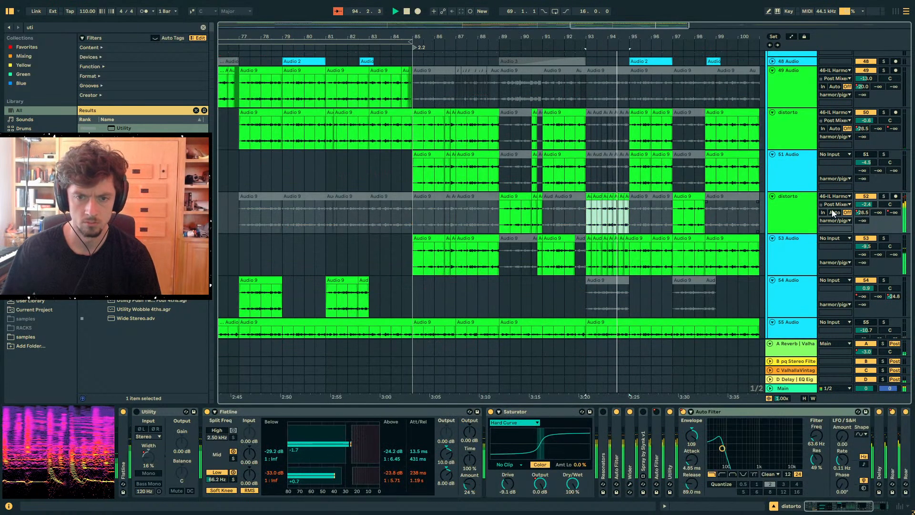
{"action": "left_click", "coordinate": [884, 196]}
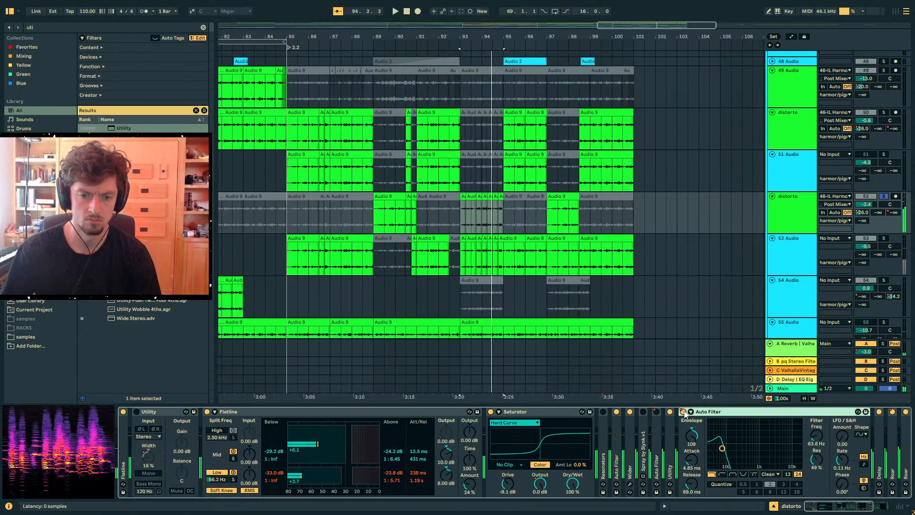
{"action": "left_click", "coordinate": [684, 412]}
{"action": "key", "text": "a"}
{"action": "key", "text": "space"}
{"action": "left_click", "coordinate": [487, 210]}
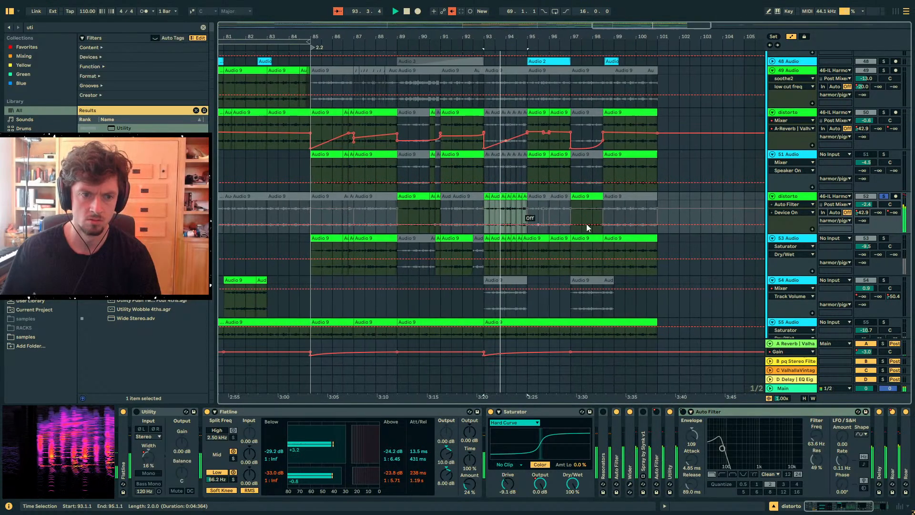
{"action": "key", "text": "a"}
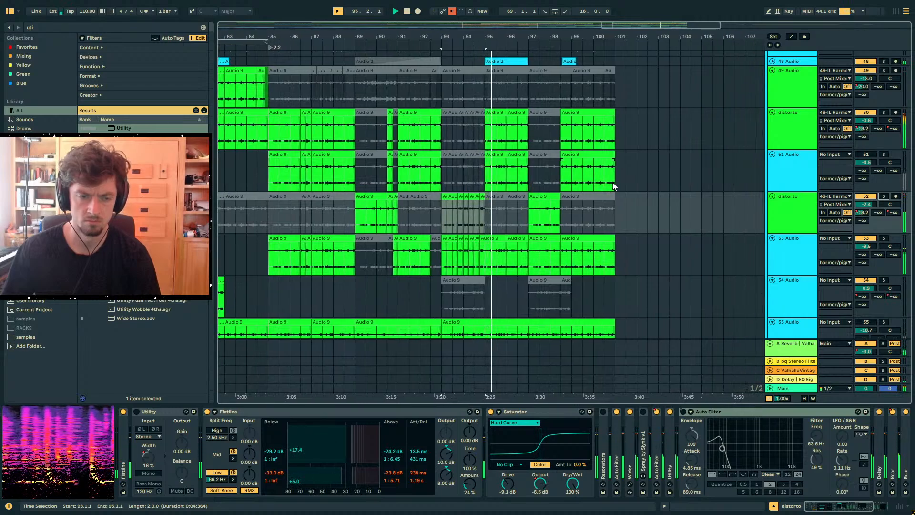
Shape the A-Reverb send automation on track 50 distorto into a rising ramp from bar 95 to 97
{"action": "left_click", "coordinate": [480, 219]}
{"action": "left_click", "coordinate": [856, 161]}
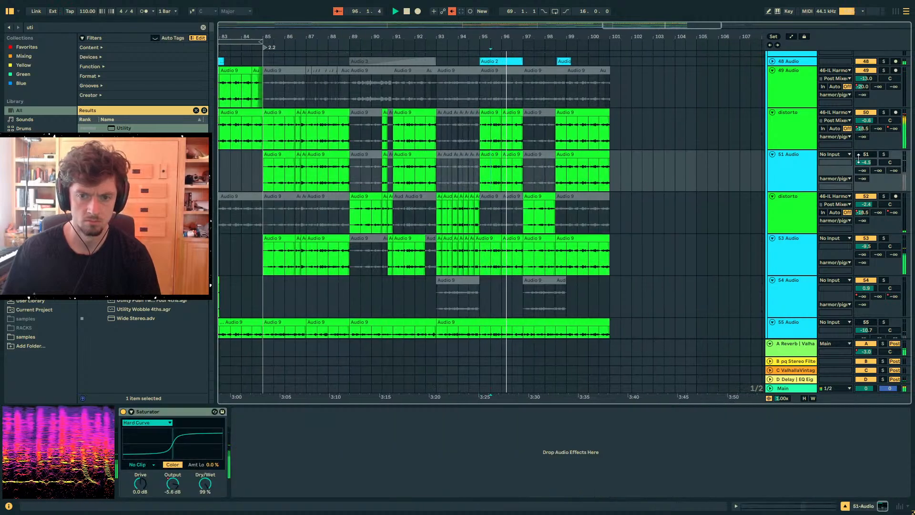
{"action": "key", "text": "a"}
{"action": "left_click", "coordinate": [480, 132]}
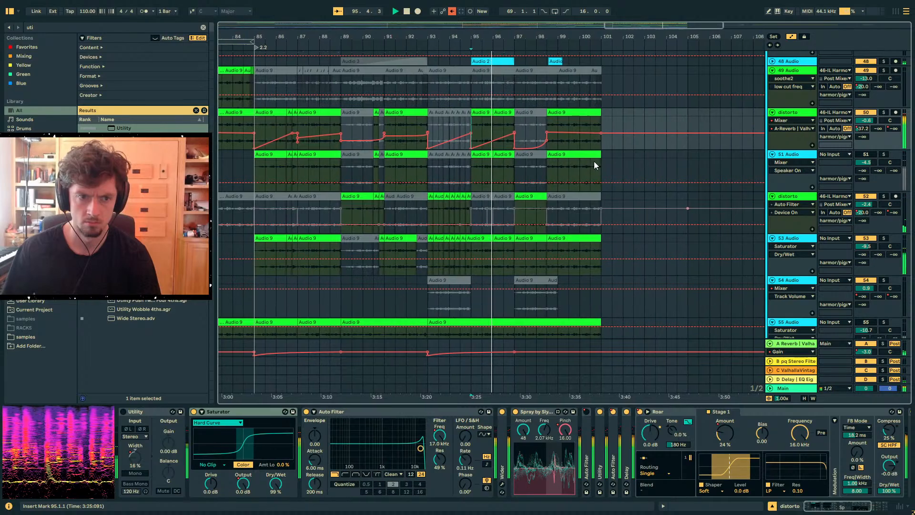
Try raising the Auto Filter frequency on track 50 distorto to 238 Hz
{"action": "double_click", "coordinate": [661, 413]}
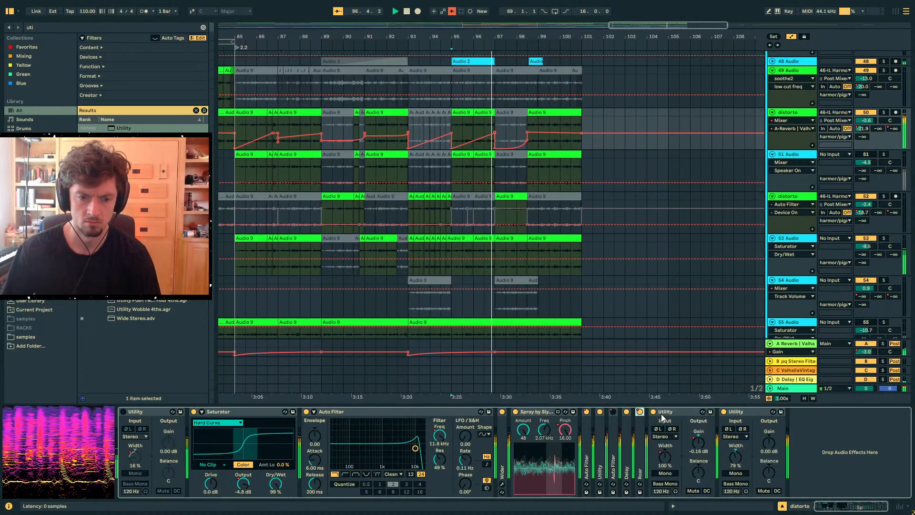
{"action": "double_click", "coordinate": [611, 443]}
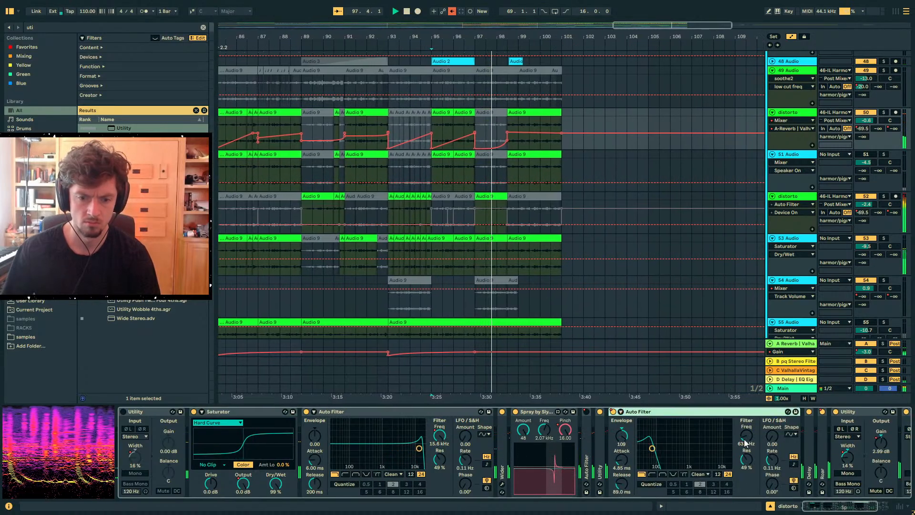
{"action": "left_click_drag", "start_coordinate": [746, 440], "coordinate": [746, 422]}
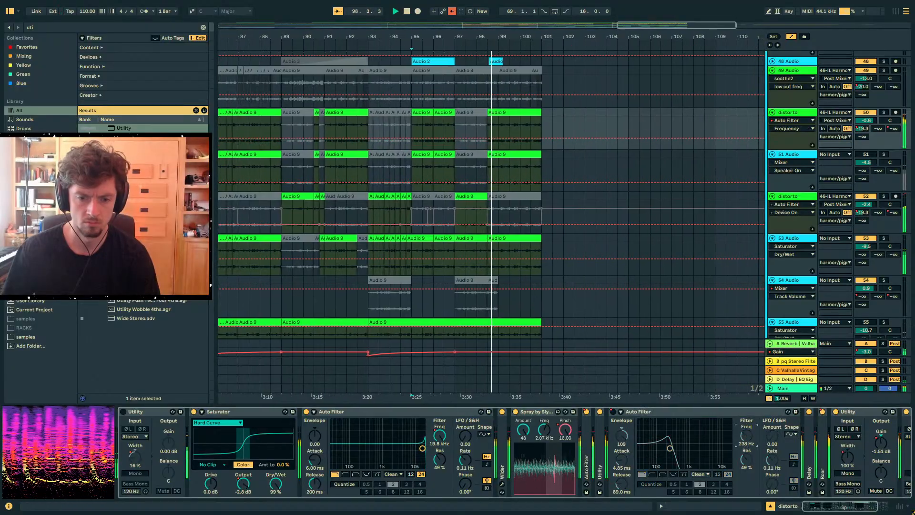
{"action": "key", "text": "ctrl+z"}
Re-enable the overridden automation and audition the soloed track 52 distorto clip at bar 97 with its Auto Filter switched off
{"action": "left_click", "coordinate": [452, 11]}
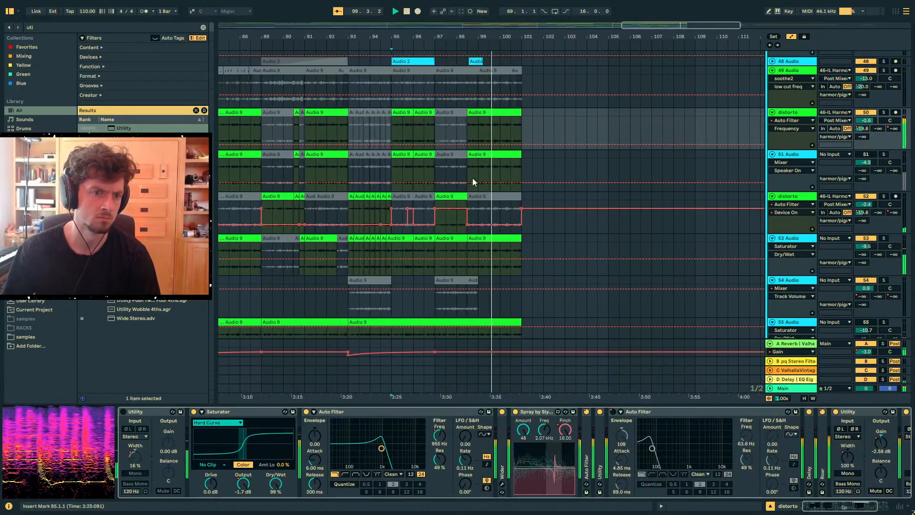
{"action": "key", "text": "a"}
{"action": "left_click", "coordinate": [443, 196]}
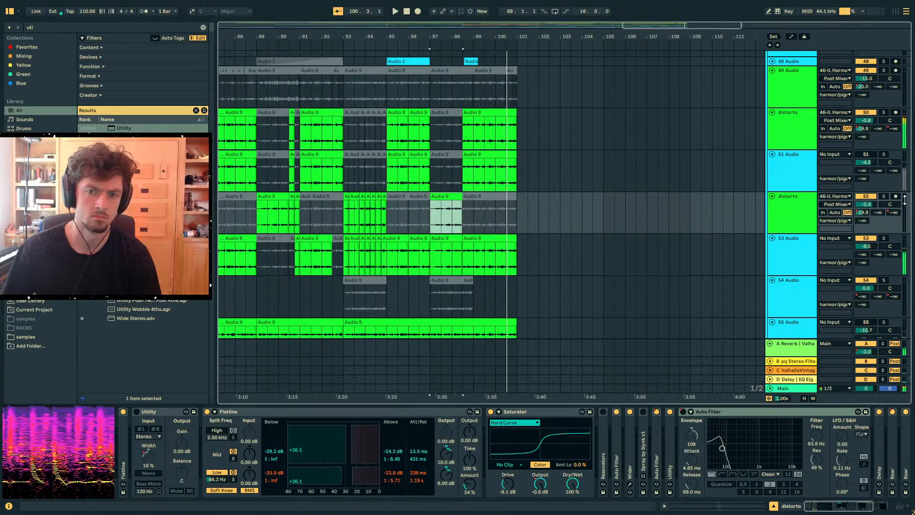
{"action": "left_click", "coordinate": [885, 197]}
{"action": "key", "text": "space"}
{"action": "key", "text": "space"}
{"action": "left_click", "coordinate": [683, 412]}
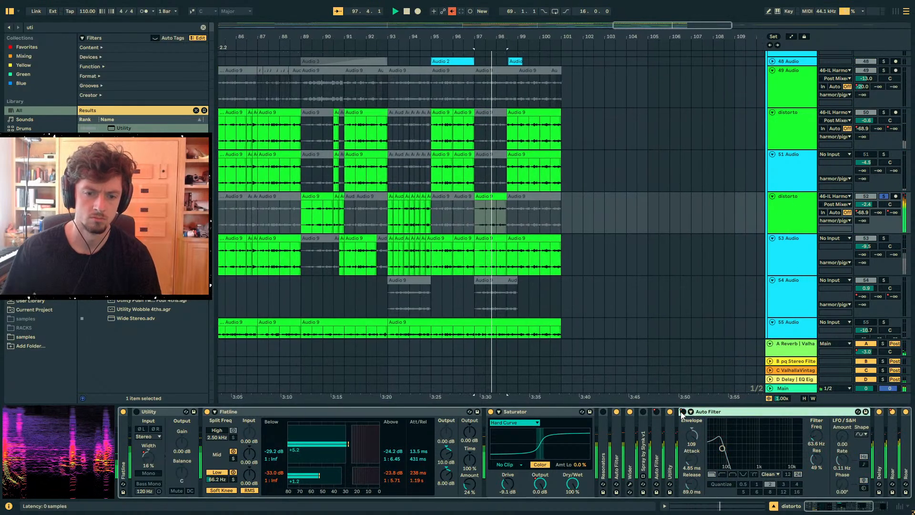
{"action": "key", "text": "space"}
{"action": "key", "text": "space"}
Unsolo track 52 distorto and set its Auto Filter Device On automation to Off from bar 97
{"action": "left_click", "coordinate": [885, 197]}
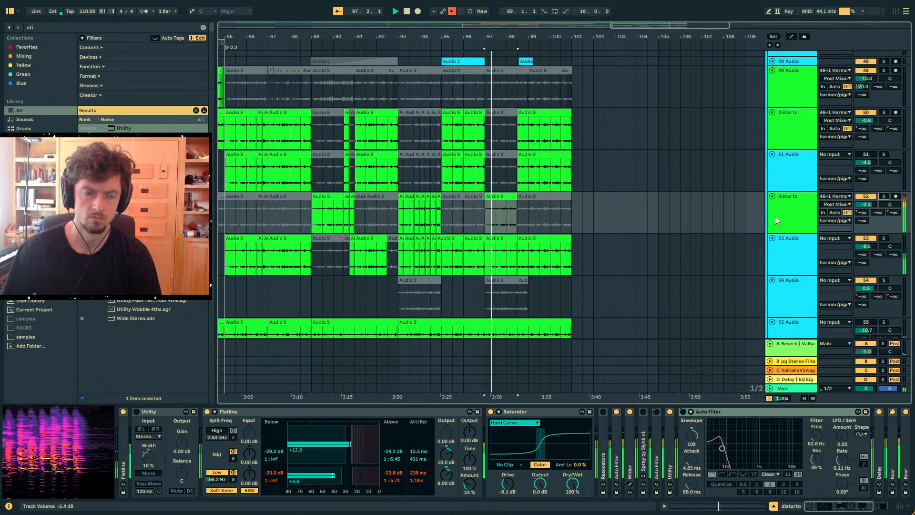
{"action": "key", "text": "a"}
{"action": "left_click_drag", "start_coordinate": [475, 208], "coordinate": [475, 224]}
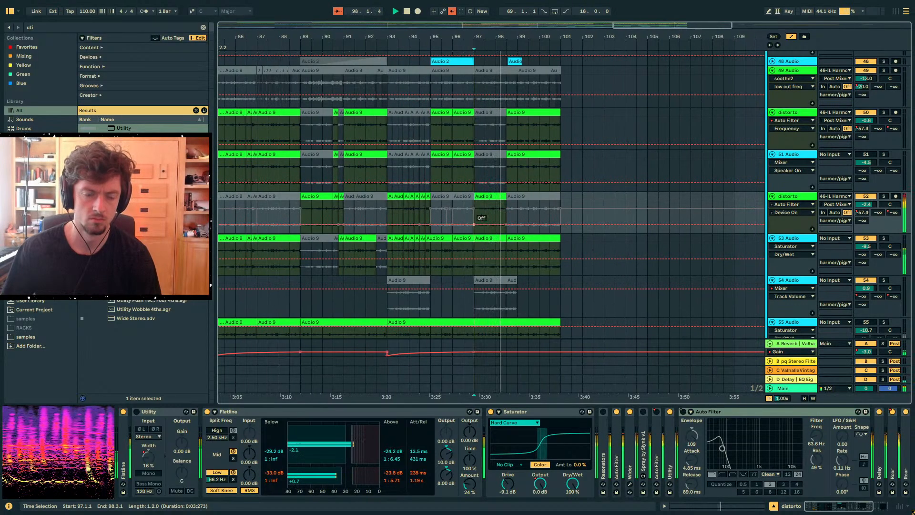
Set the Auto Filter frequency on track 52 distorto to 326 Hz while listening, and collapse the device
{"action": "left_click", "coordinate": [817, 437]}
{"action": "key", "text": "space"}
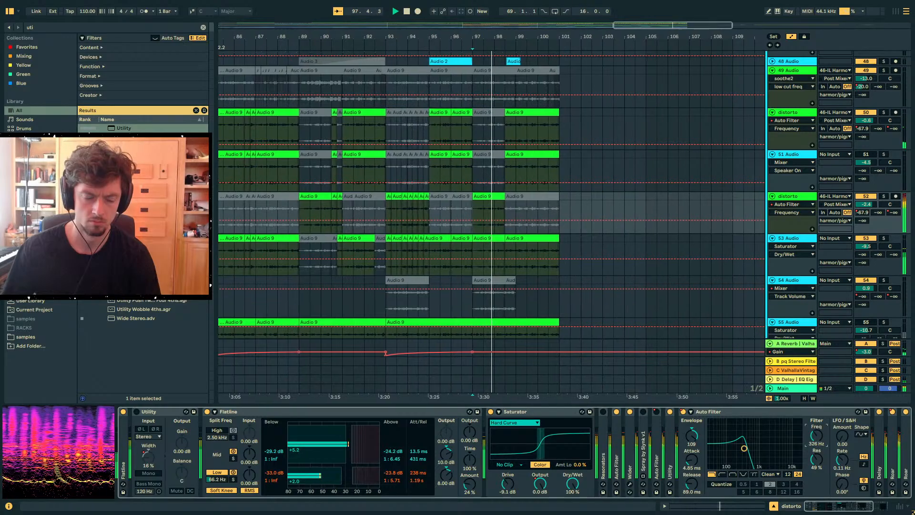
{"action": "double_click", "coordinate": [709, 413]}
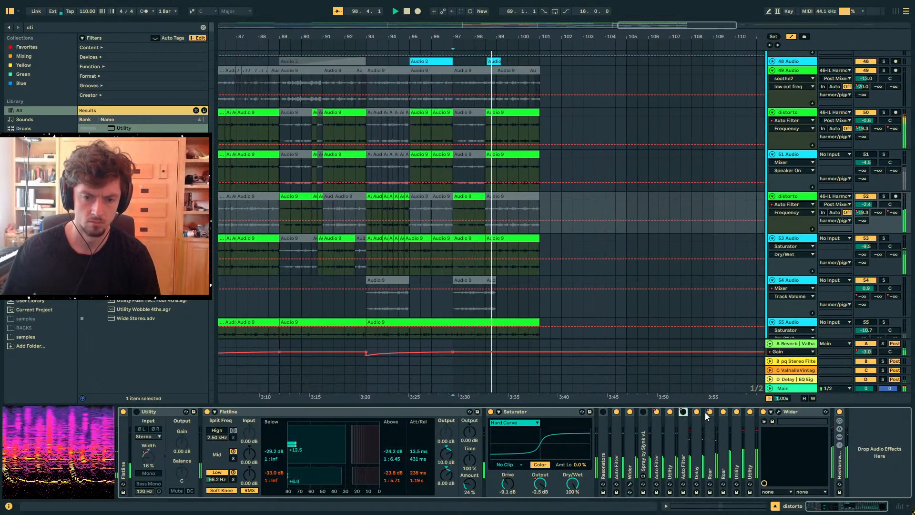
{"action": "key", "text": "a"}
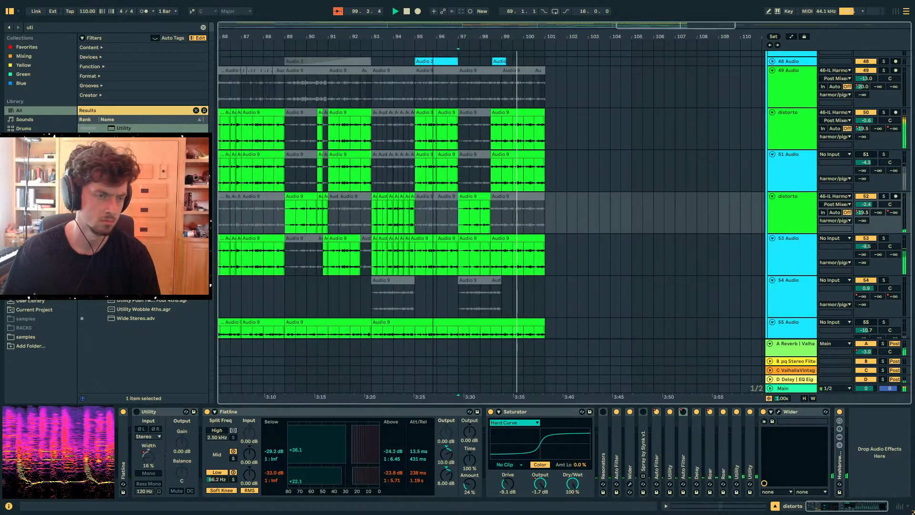
Group tracks 50 to 53, containing the two distorto tracks and their layered audio tracks
{"action": "left_click_drag", "start_coordinate": [433, 37], "coordinate": [567, 35]}
{"action": "left_click", "coordinate": [340, 186]}
{"action": "left_click", "coordinate": [783, 140]}
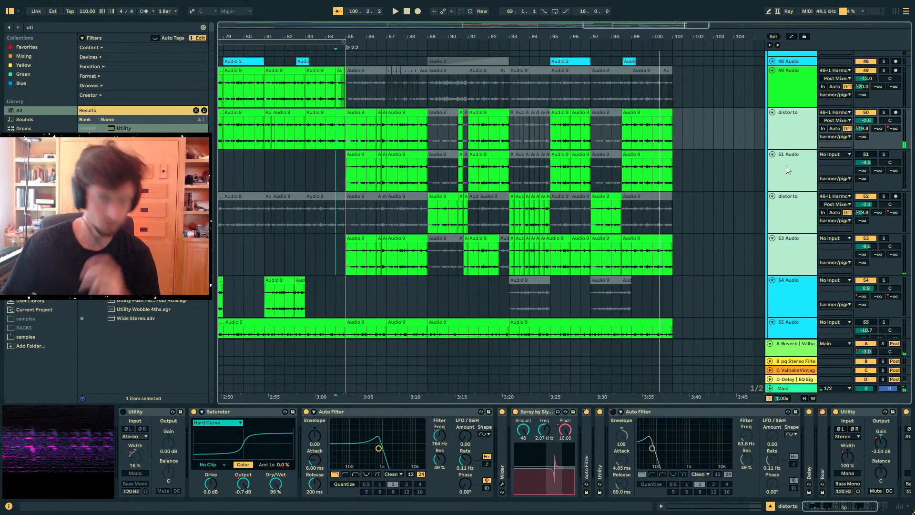
{"action": "key", "text": "ctrl+g"}
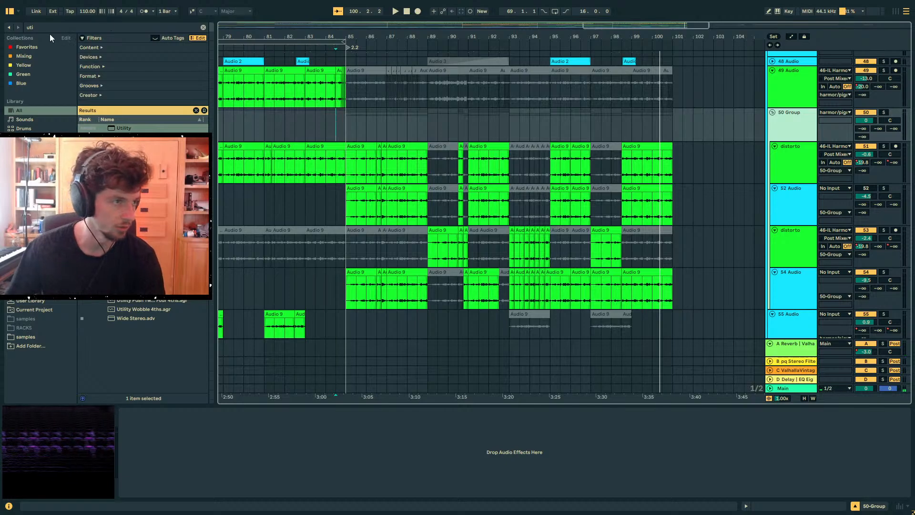
Load the bloom plug-in on the 50 Group, raise its amount to 8.2, and start playback
{"action": "type", "text": "bloom"}
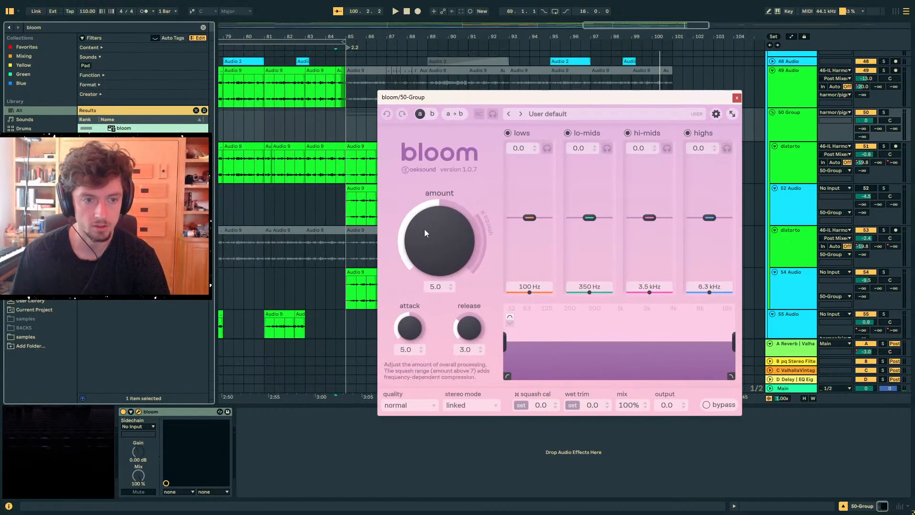
{"action": "left_click_drag", "start_coordinate": [425, 230], "coordinate": [426, 195]}
{"action": "key", "text": "space"}
{"action": "left_click_drag", "start_coordinate": [466, 98], "coordinate": [449, 123]}
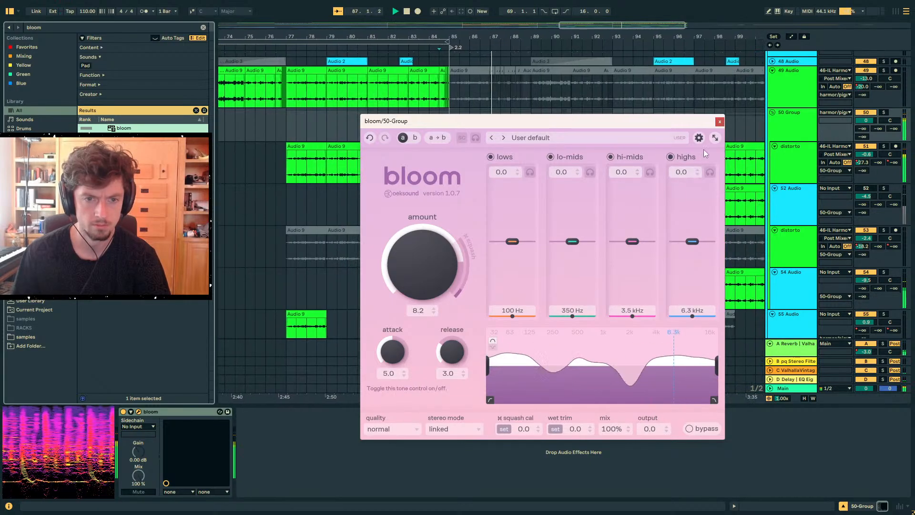
Compare the group's sound with bloom bypassed and active during playback
{"action": "left_click", "coordinate": [693, 430]}
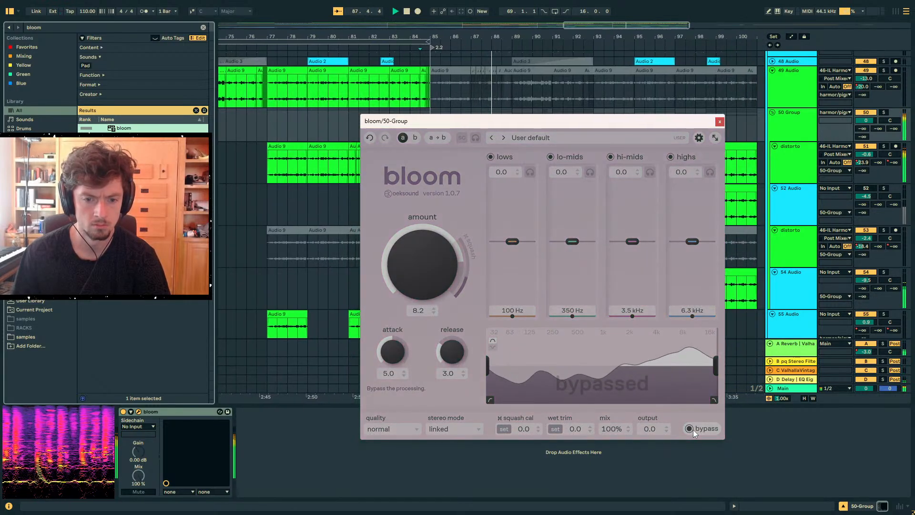
{"action": "left_click", "coordinate": [693, 430]}
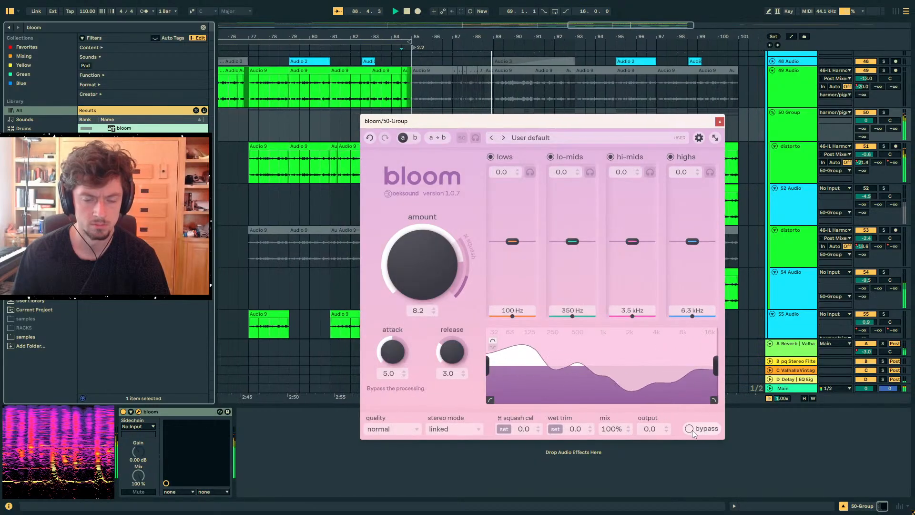
{"action": "left_click", "coordinate": [693, 430]}
{"action": "left_click", "coordinate": [692, 430]}
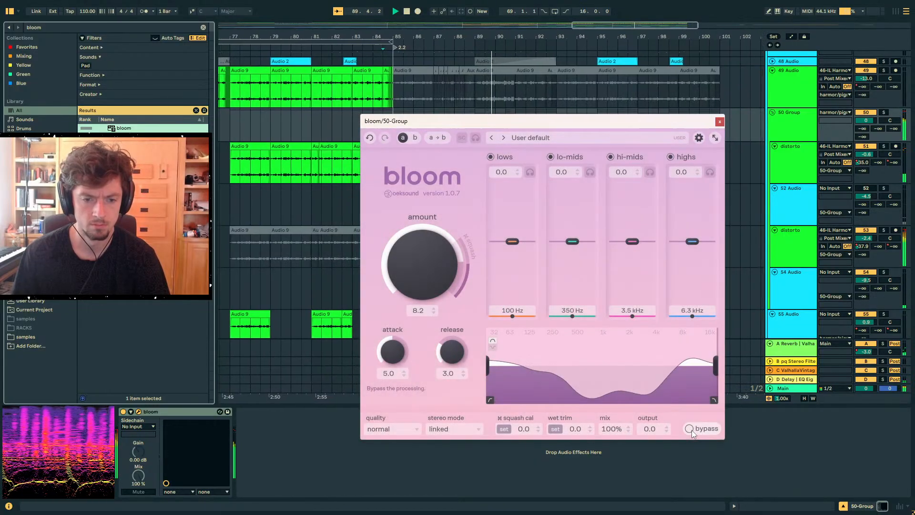
Set bloom's hi-mids to 2.5, lo-mids to 4.3 at 400 Hz, attack to 2.9 and amount to 8.4, and close its window
{"action": "left_click_drag", "start_coordinate": [632, 241], "coordinate": [632, 227]}
{"action": "left_click_drag", "start_coordinate": [573, 241], "coordinate": [574, 213]}
{"action": "left_click_drag", "start_coordinate": [393, 354], "coordinate": [394, 384]}
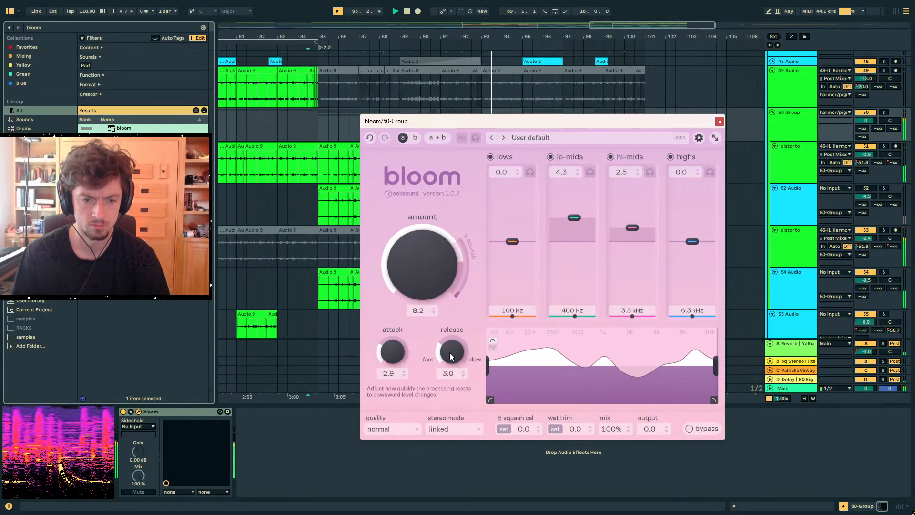
{"action": "mouse_move", "coordinate": [425, 269]}
{"action": "left_mouse_down"}
{"action": "mouse_move", "coordinate": [426, 257]}
{"action": "mouse_move", "coordinate": [420, 273]}
{"action": "left_mouse_up"}
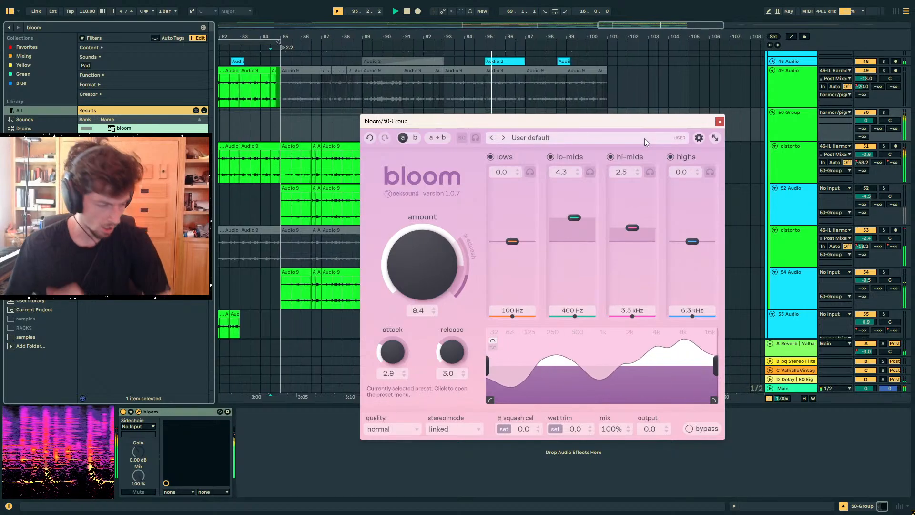
{"action": "left_click", "coordinate": [720, 122]}
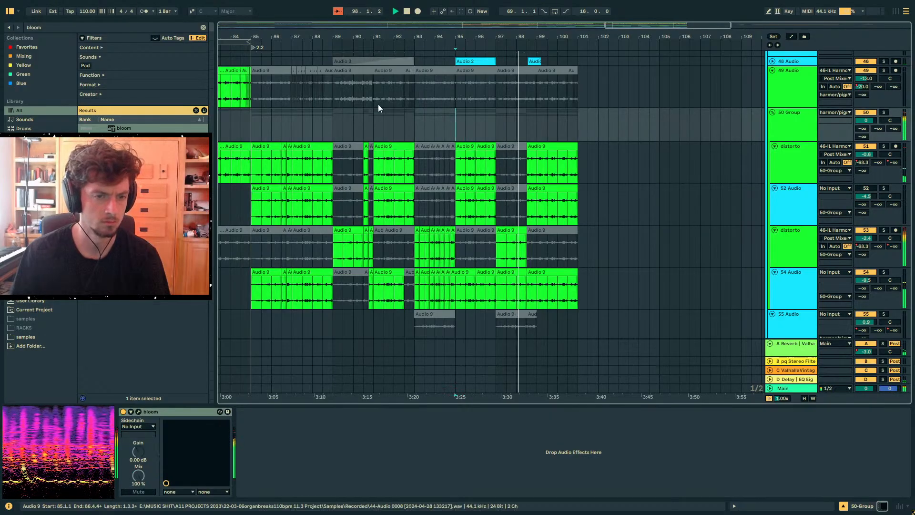
Audition the section around bar 97 with the 50 Group's bloom window open, and close the window
{"action": "left_click", "coordinate": [501, 233]}
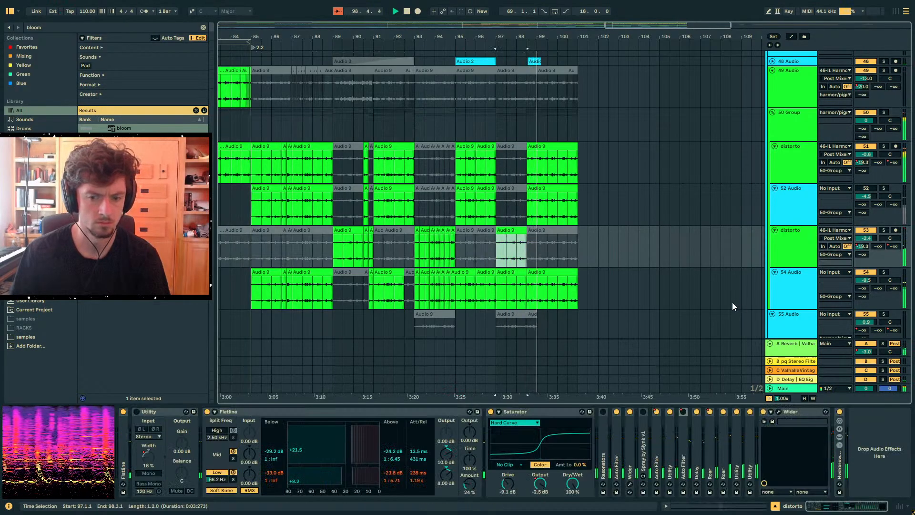
{"action": "left_click", "coordinate": [497, 128]}
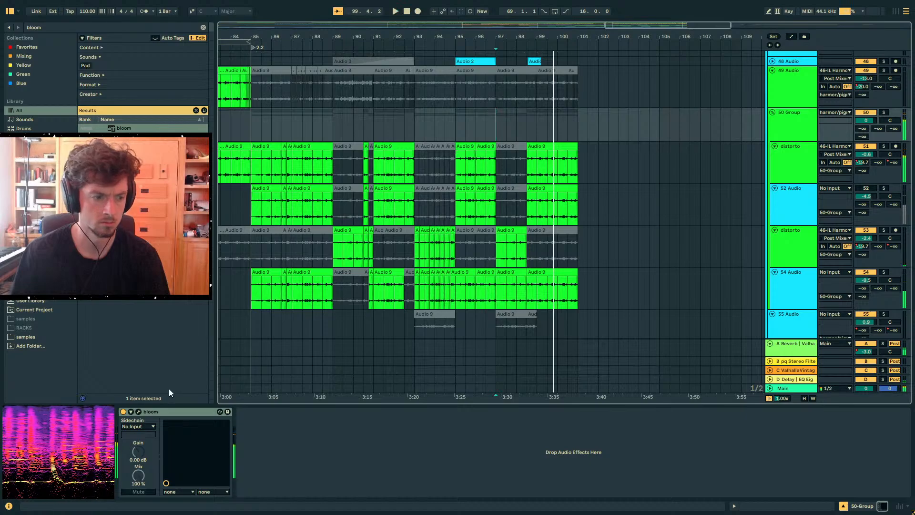
{"action": "left_click", "coordinate": [138, 411]}
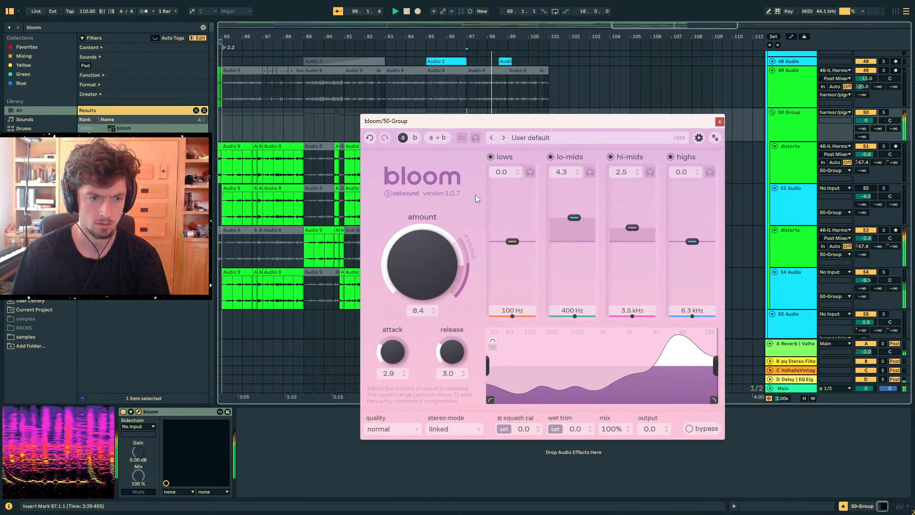
{"action": "left_click", "coordinate": [720, 121]}
Load OTT at the end of the second distorto track's device chain and solo that track
{"action": "left_click", "coordinate": [469, 248]}
{"action": "key", "text": "ctrl+f"}
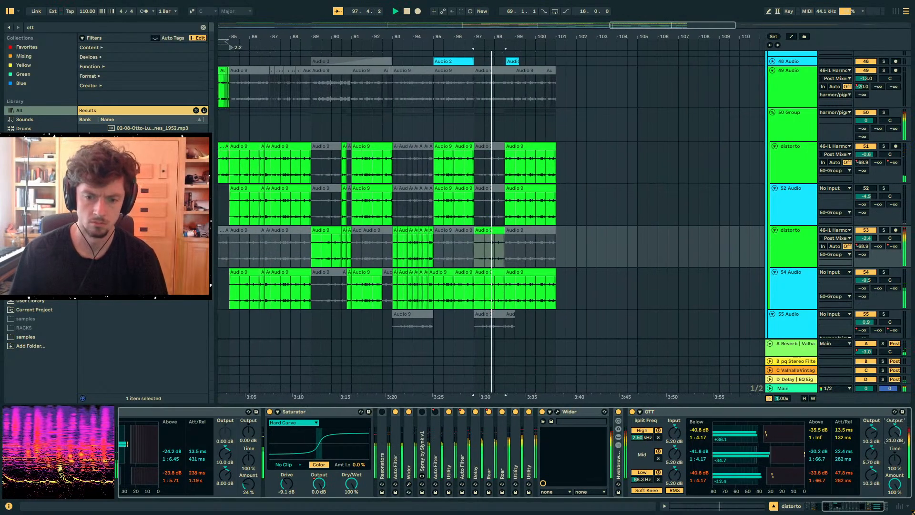
{"action": "left_click", "coordinate": [884, 230]}
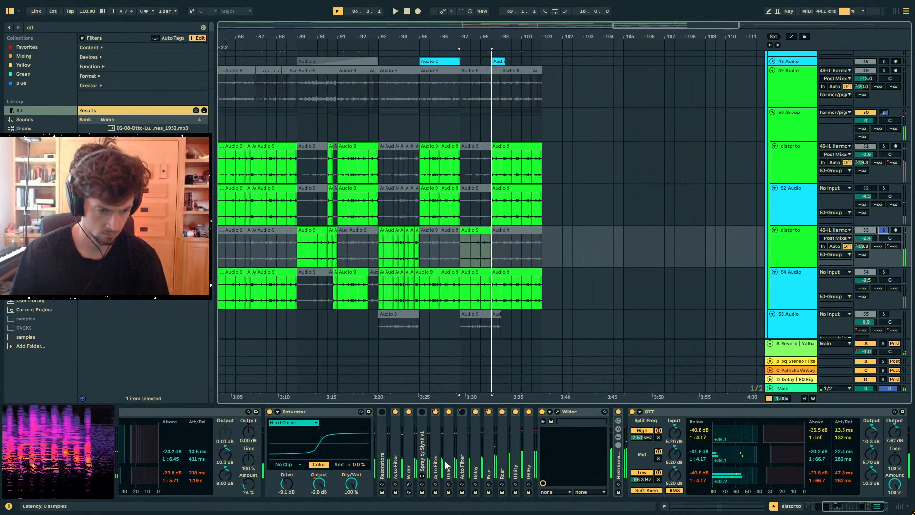
Unfold the second distorto track's Delay and draw its Dry/Wet automation flat within the clip at bar 97
{"action": "double_click", "coordinate": [478, 461]}
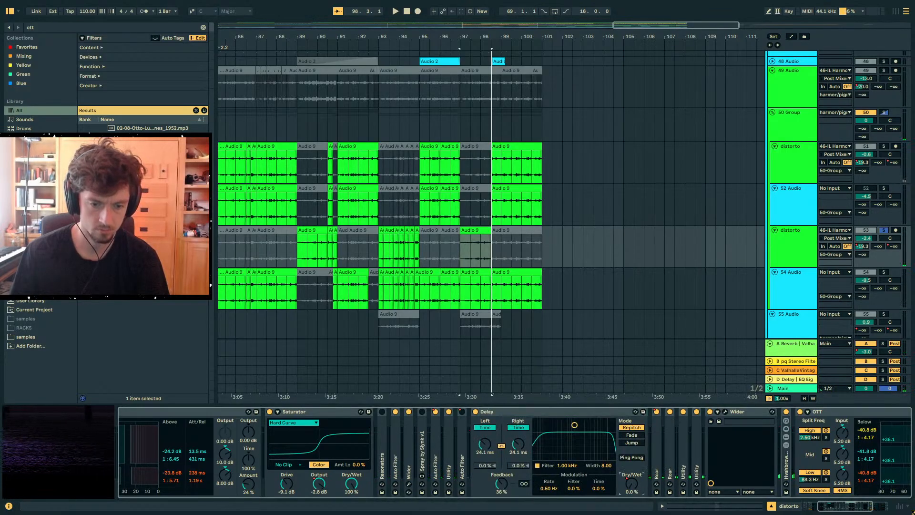
{"action": "key", "text": "a"}
{"action": "key", "text": "b"}
{"action": "left_click_drag", "start_coordinate": [470, 265], "coordinate": [484, 276]}
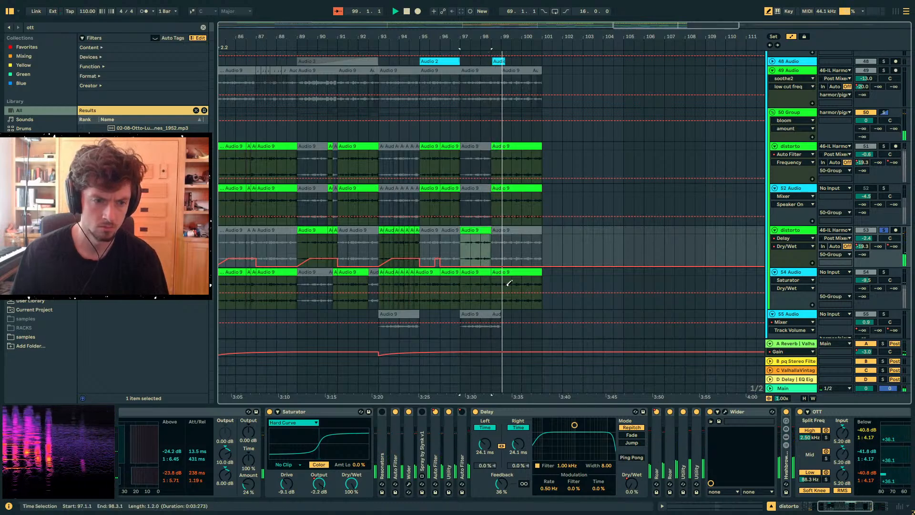
{"action": "key", "text": "a"}
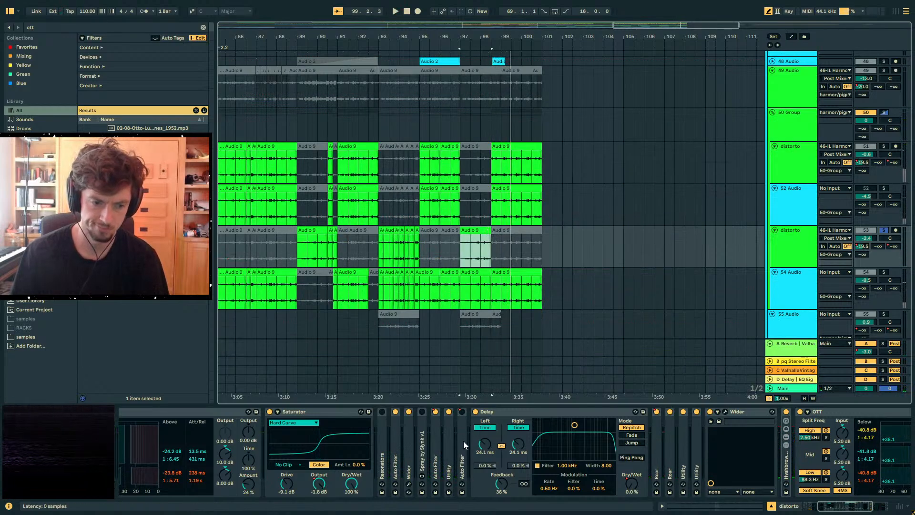
Unsolo the second distorto track, compare the Auto Filter before Delay on and off during playback, and re-enable automation
{"action": "key", "text": "space"}
{"action": "left_click", "coordinate": [462, 411]}
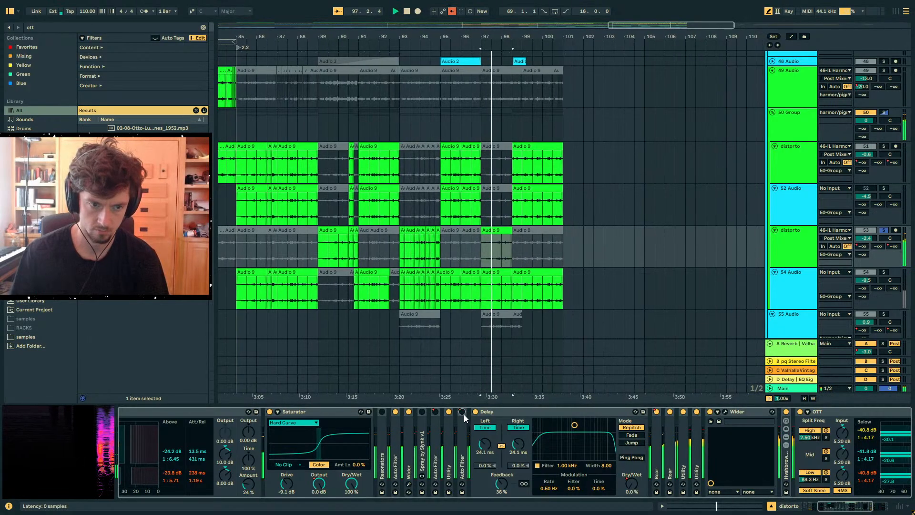
{"action": "left_click", "coordinate": [884, 230]}
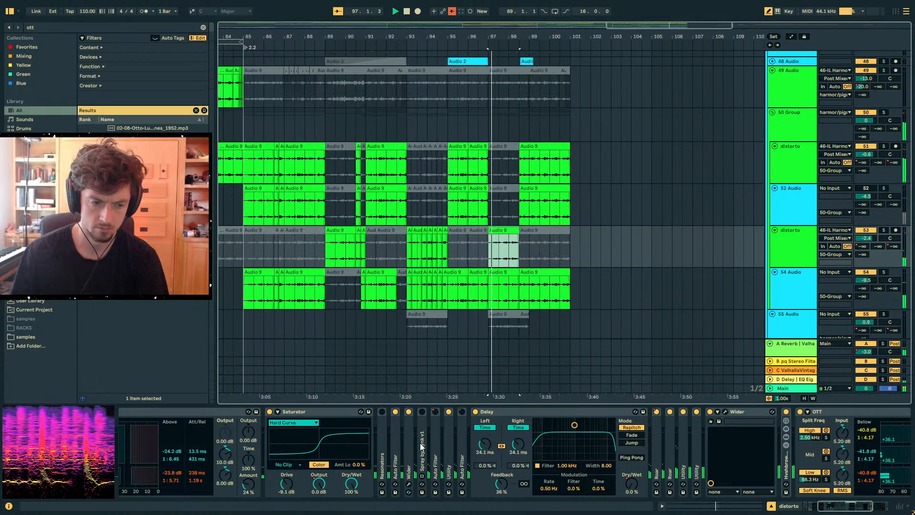
{"action": "left_click", "coordinate": [463, 412]}
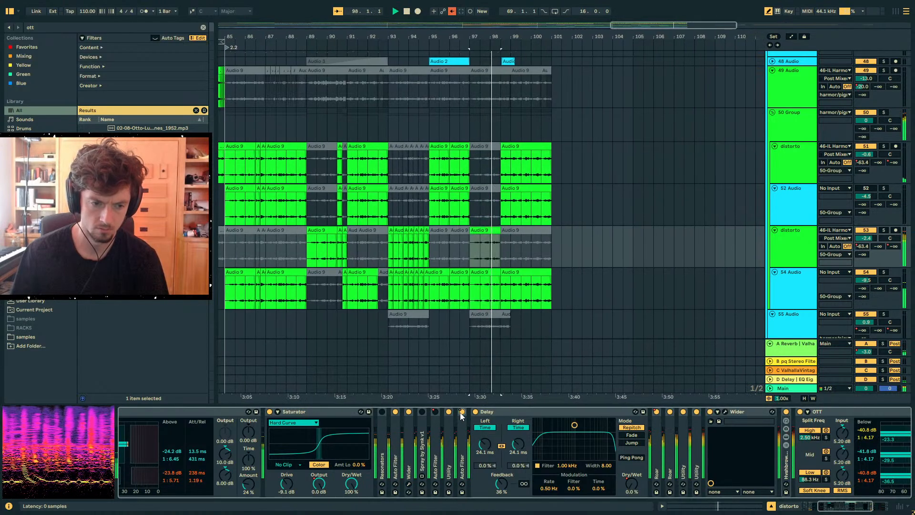
{"action": "double_click", "coordinate": [462, 420]}
{"action": "left_click", "coordinate": [452, 13]}
Compare the sound with the 2.29 kHz Auto Filter bypassed, and unfold the Auto Filter after Resonators for inspection
{"action": "double_click", "coordinate": [437, 425]}
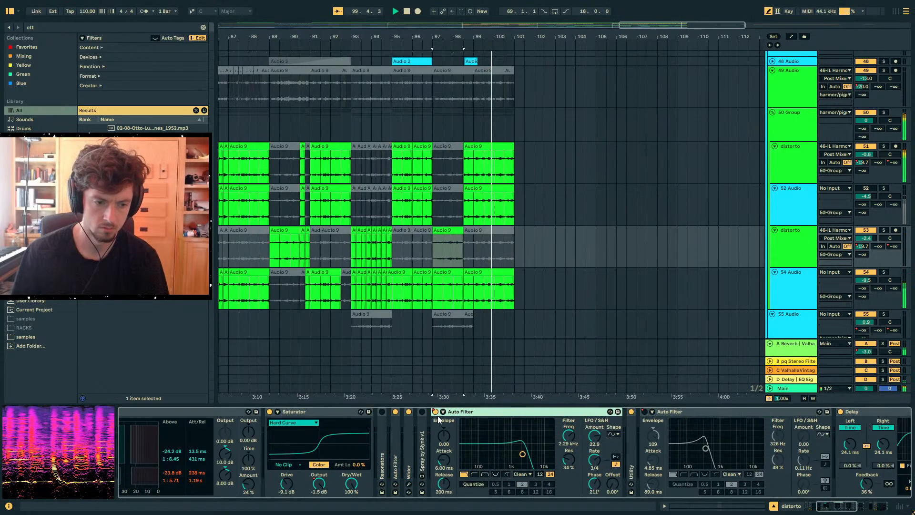
{"action": "left_click", "coordinate": [435, 412]}
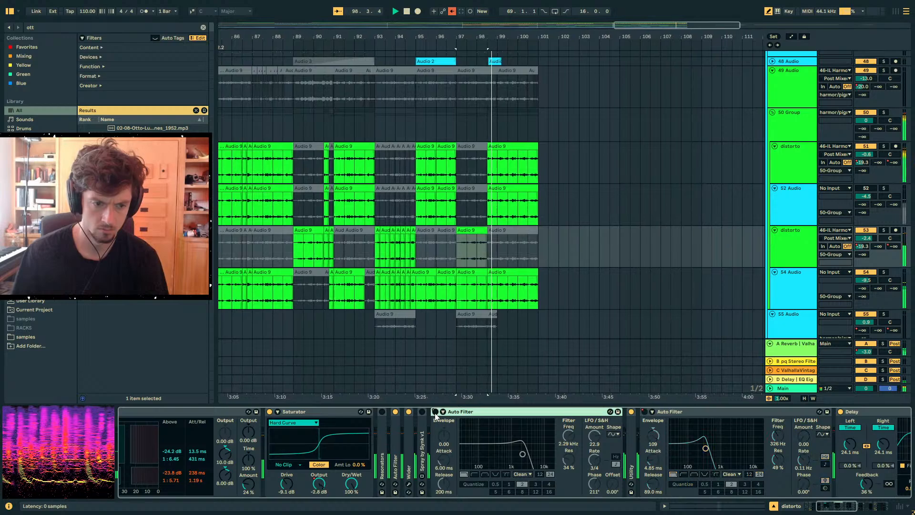
{"action": "left_click", "coordinate": [399, 430]}
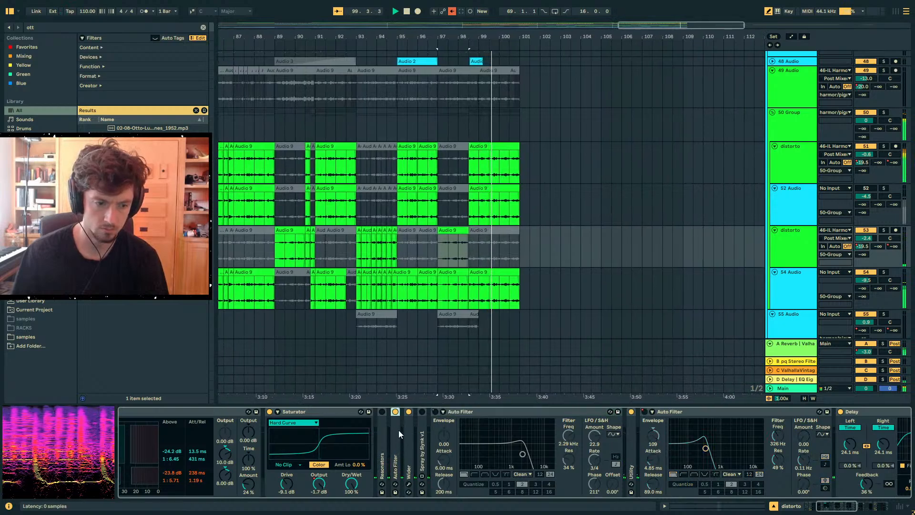
{"action": "double_click", "coordinate": [398, 430]}
{"action": "key", "text": "space"}
Audition the bass arrangement from bar 81.2.3 and from bar 84.1.1 into section 2.2
{"action": "left_click_drag", "start_coordinate": [413, 38], "coordinate": [568, 23]}
{"action": "key", "text": "a"}
{"action": "key", "text": "a"}
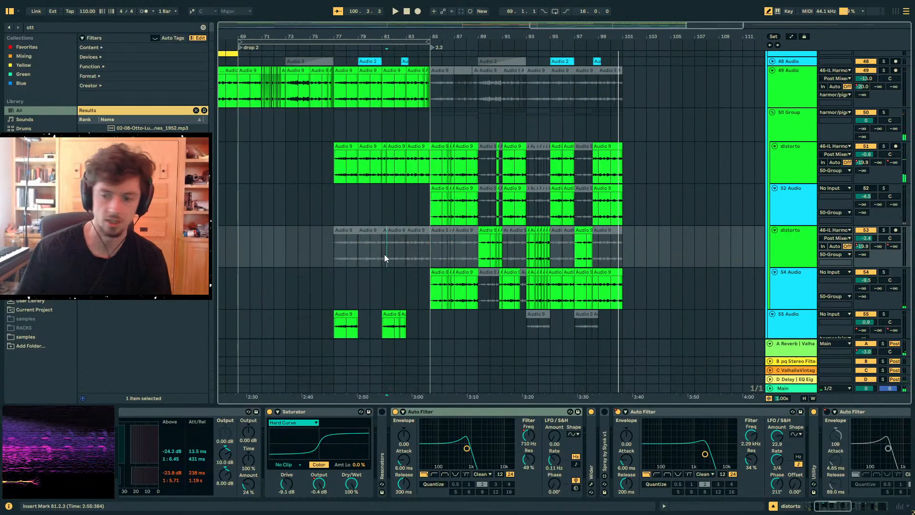
{"action": "left_click", "coordinate": [388, 244]}
{"action": "key", "text": "space"}
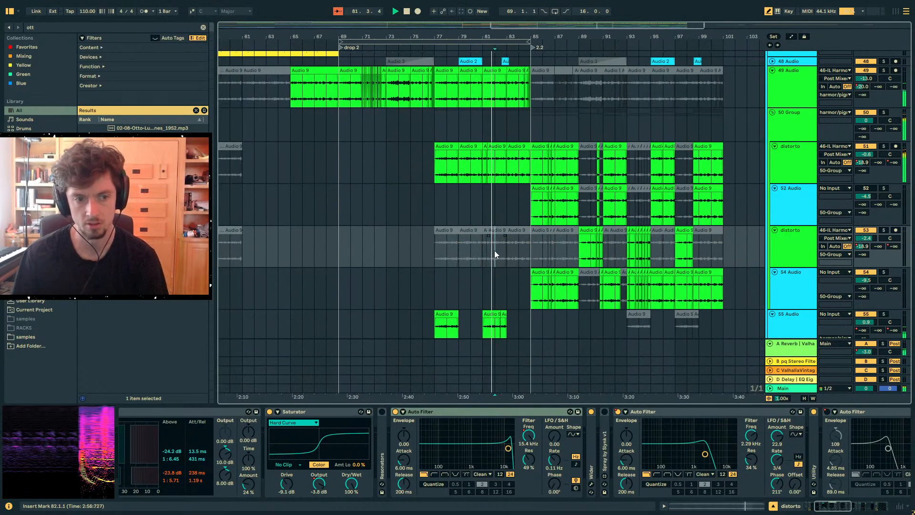
{"action": "key", "text": "space"}
{"action": "left_click_drag", "start_coordinate": [436, 162], "coordinate": [519, 163]}
{"action": "left_click", "coordinate": [525, 207]}
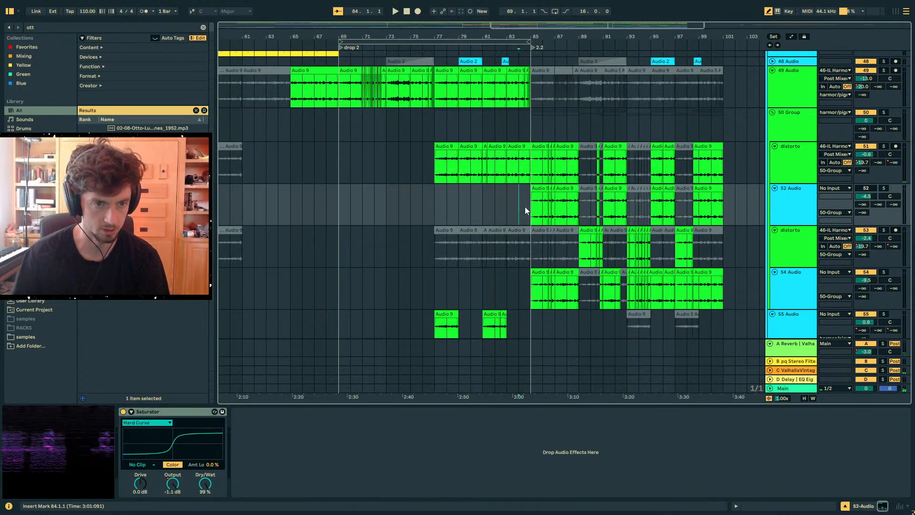
{"action": "key", "text": "space"}
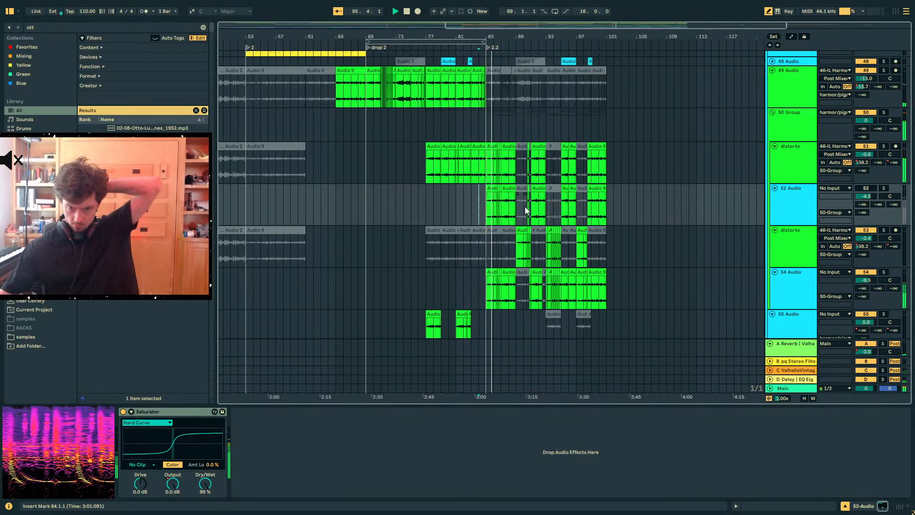
Lower the anenome chords group's volume to -23.6 dB
{"action": "scroll", "coordinate": [644, 194], "scroll_direction": "up", "scroll_amount": 3}
{"action": "scroll", "coordinate": [722, 209], "scroll_direction": "up", "scroll_amount": 5}
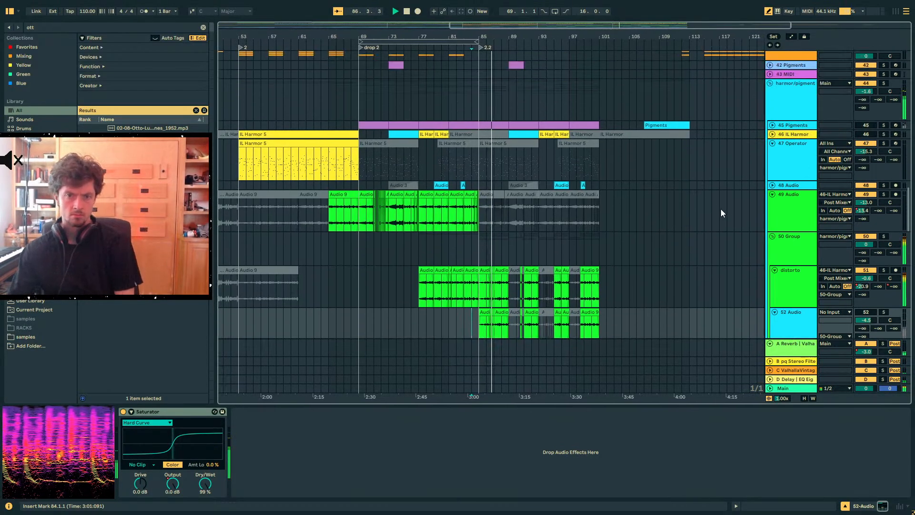
{"action": "left_click", "coordinate": [770, 152]}
{"action": "left_click", "coordinate": [770, 152]}
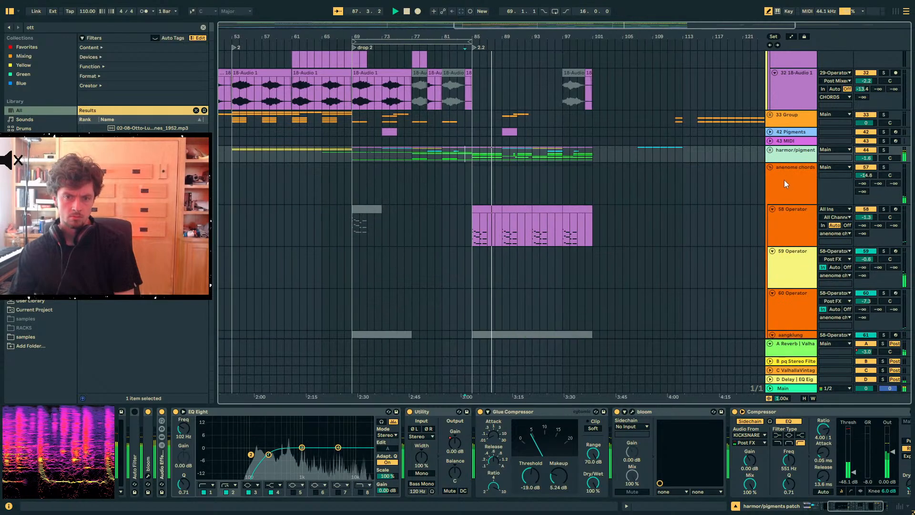
{"action": "left_click", "coordinate": [785, 179]}
{"action": "left_click_drag", "start_coordinate": [866, 175], "coordinate": [867, 193]}
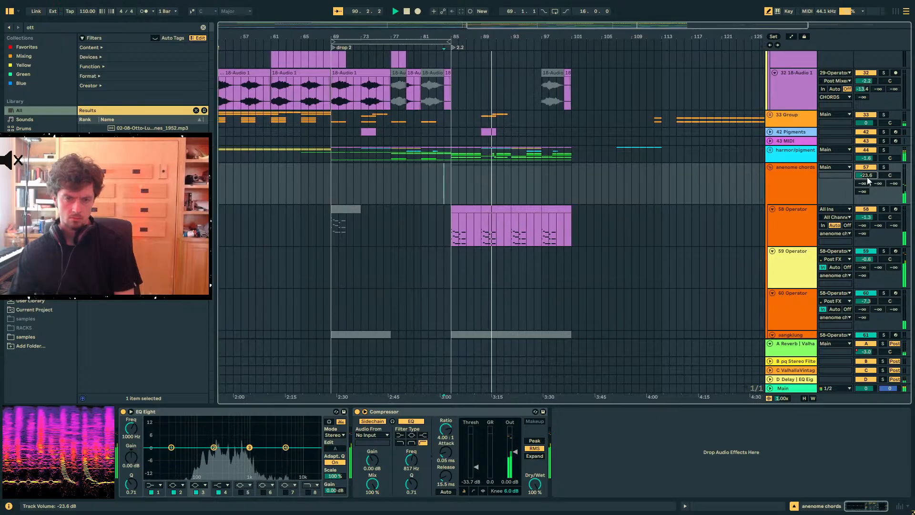
Unfold the harmor/pigments group and collapse the two Auto Filters ahead of Delay on the second distorto track
{"action": "left_click", "coordinate": [770, 151]}
{"action": "scroll", "coordinate": [765, 226], "scroll_direction": "down", "scroll_amount": 4}
{"action": "scroll", "coordinate": [765, 226], "scroll_direction": "down", "scroll_amount": 3}
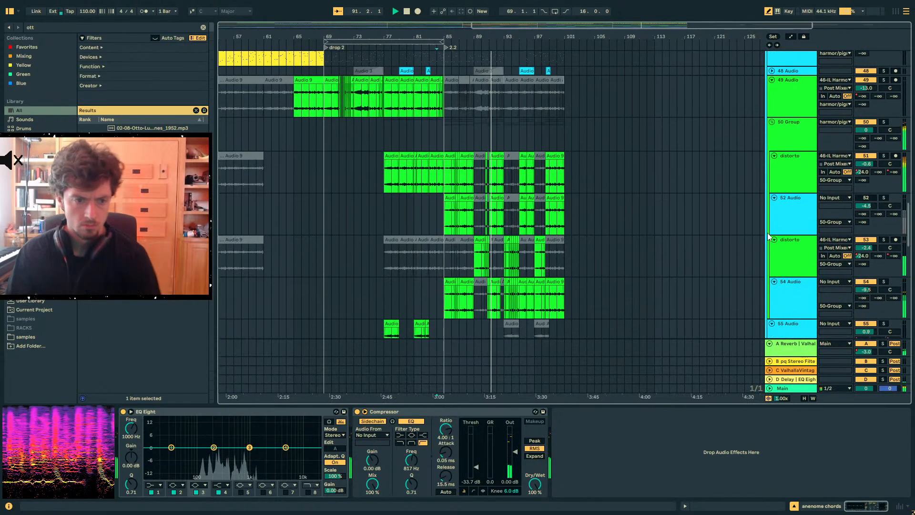
{"action": "left_click", "coordinate": [791, 170]}
{"action": "double_click", "coordinate": [646, 413]}
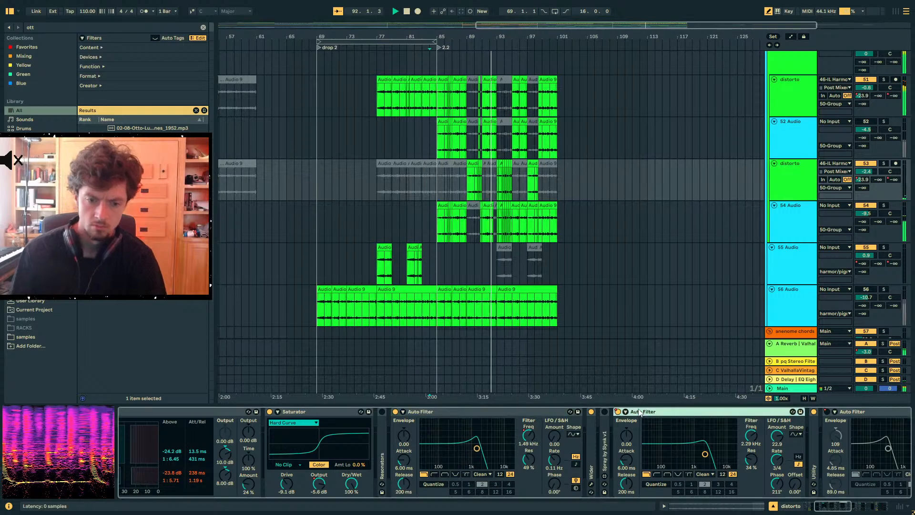
{"action": "double_click", "coordinate": [674, 411]}
Raise the Delay Dry/Wet automation over bars 90.3 to 91.1 on the second distorto track
{"action": "key", "text": "a"}
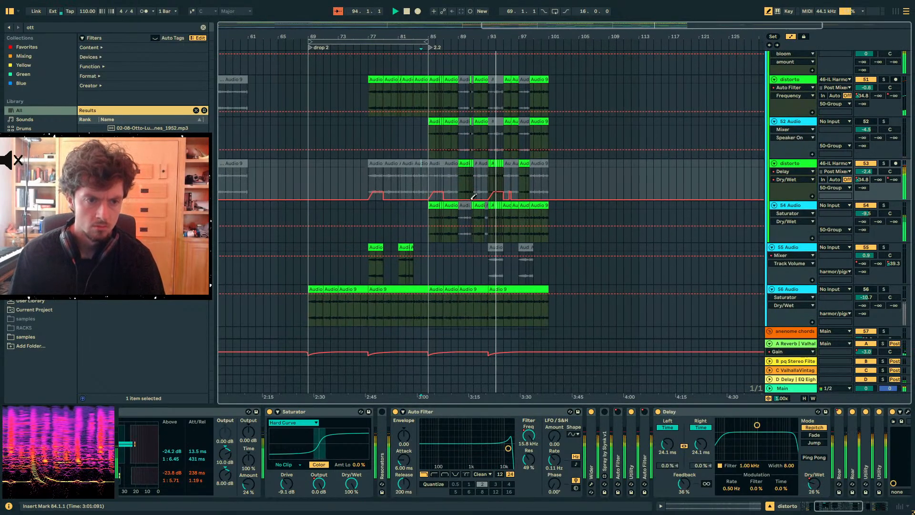
{"action": "key", "text": "a"}
{"action": "key", "text": "a"}
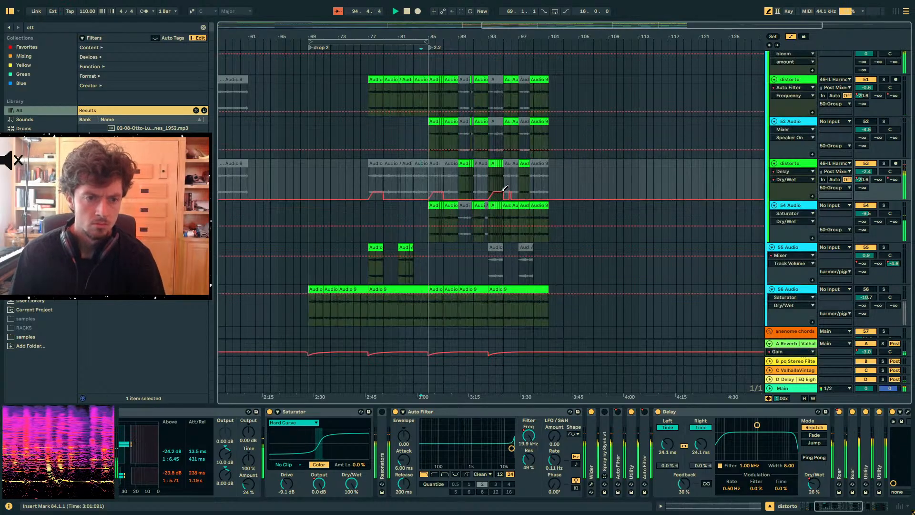
{"action": "left_click_drag", "start_coordinate": [482, 47], "coordinate": [482, 90]}
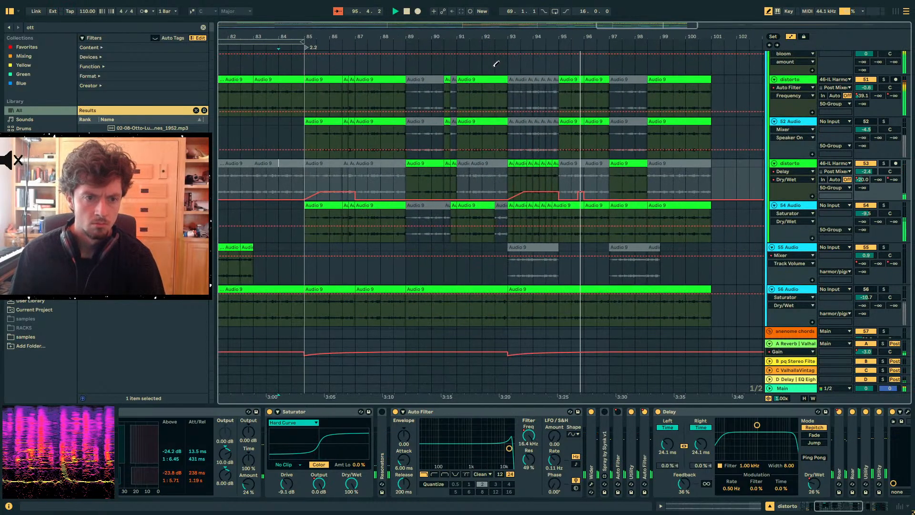
{"action": "key", "text": "a"}
{"action": "left_click", "coordinate": [448, 188]}
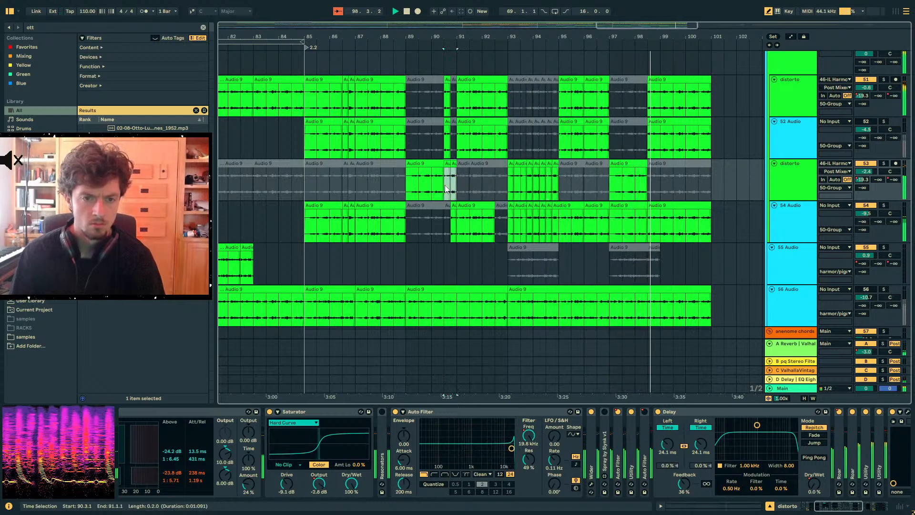
Show the first distorto track's A-Reverb send automation and audition it from bar 98.3.1
{"action": "left_click", "coordinate": [662, 136]}
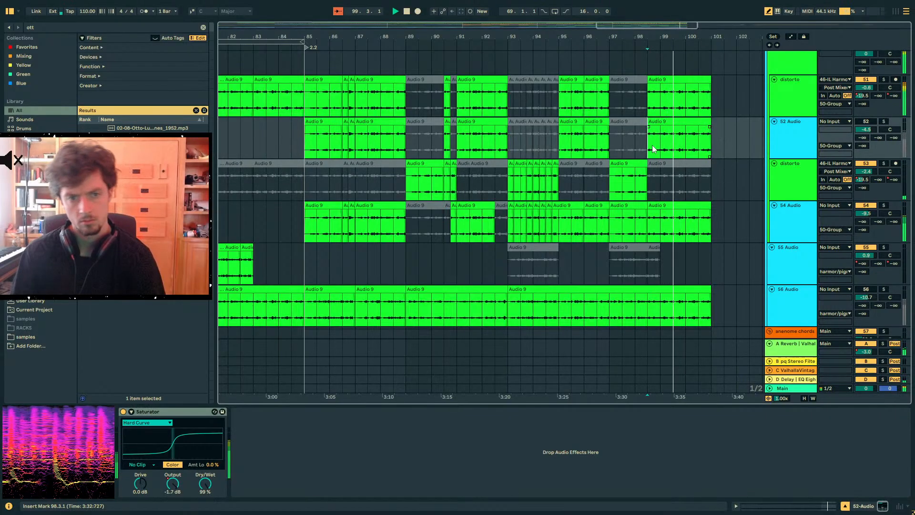
{"action": "scroll", "coordinate": [659, 174], "scroll_direction": "up", "scroll_amount": 3}
{"action": "left_click", "coordinate": [785, 117]}
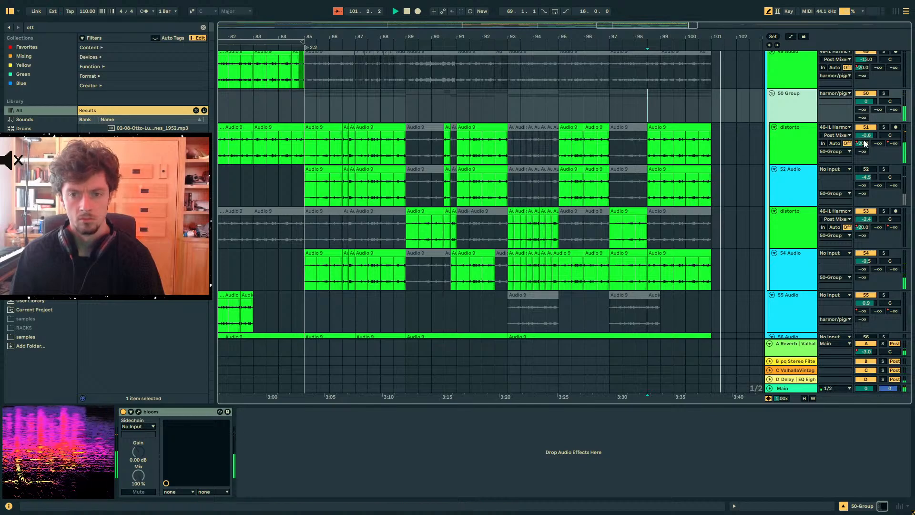
{"action": "key", "text": "a"}
{"action": "left_click", "coordinate": [648, 149]}
{"action": "key", "text": "space"}
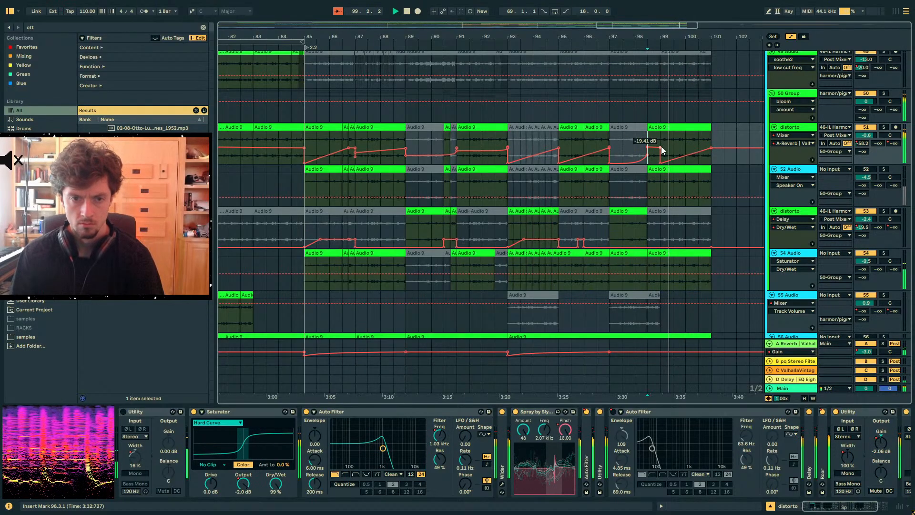
Hide the automation lanes and play the arrangement from bar 84.1.1
{"action": "key", "text": "a"}
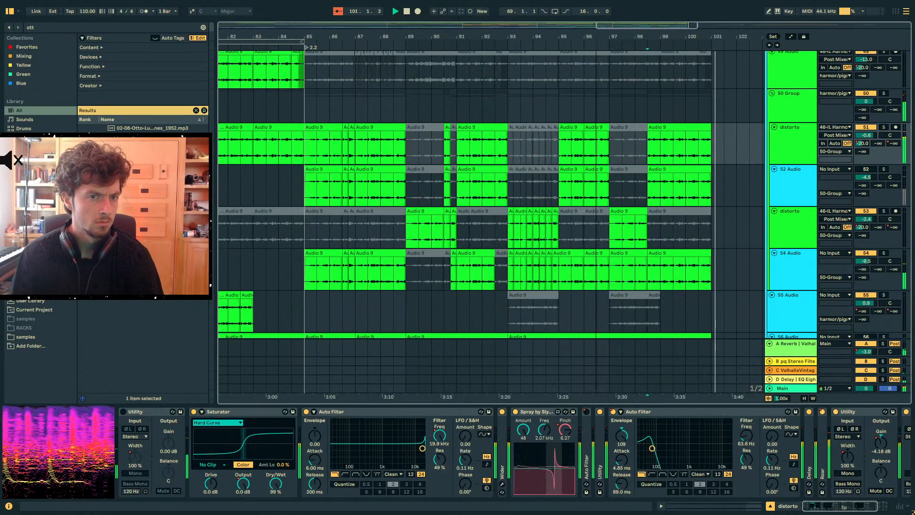
{"action": "left_click_drag", "start_coordinate": [596, 51], "coordinate": [646, 39]}
{"action": "key", "text": "space"}
{"action": "left_click", "coordinate": [452, 182]}
{"action": "key", "text": "space"}
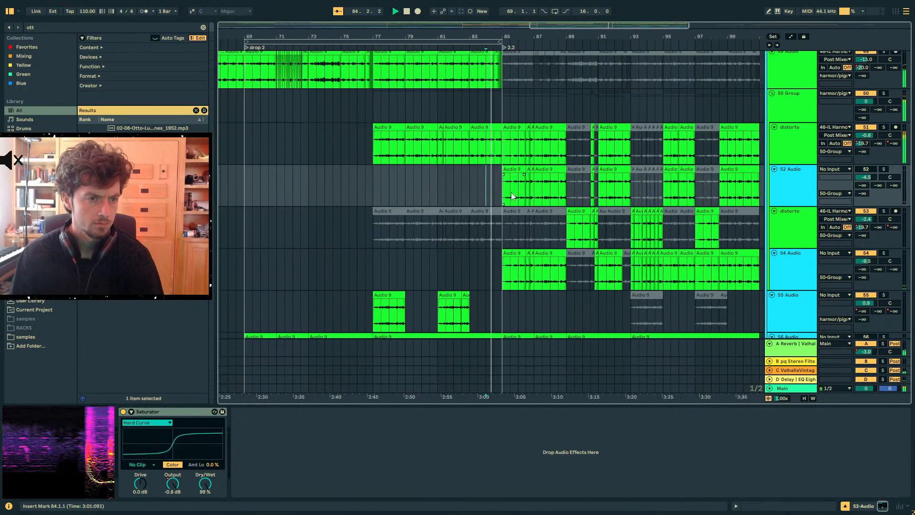
Add a Utility after bloom on the distorted bass group, with bars 77.1.1 to 85.1.1 as the time selection
{"action": "left_click", "coordinate": [465, 153]}
{"action": "scroll", "coordinate": [474, 154], "scroll_direction": "up", "scroll_amount": 2}
{"action": "left_click_drag", "start_coordinate": [484, 176], "coordinate": [357, 189]}
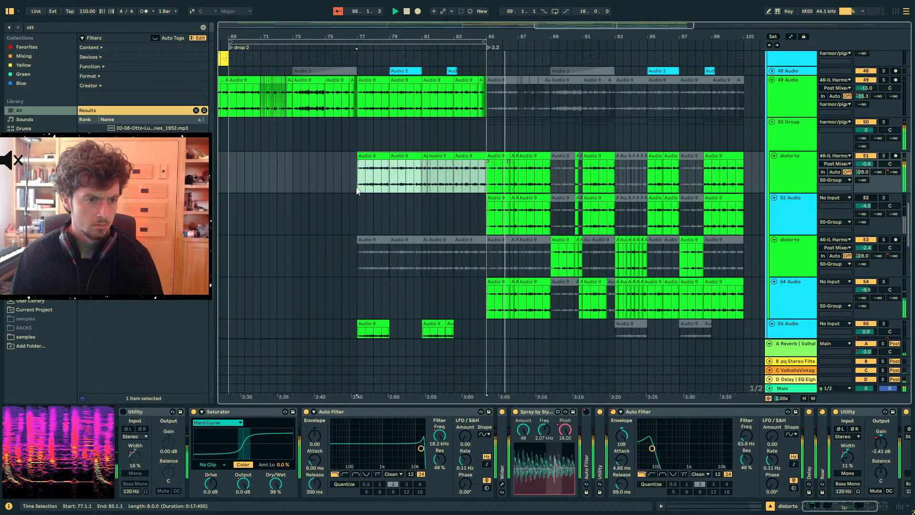
{"action": "key", "text": "Up"}
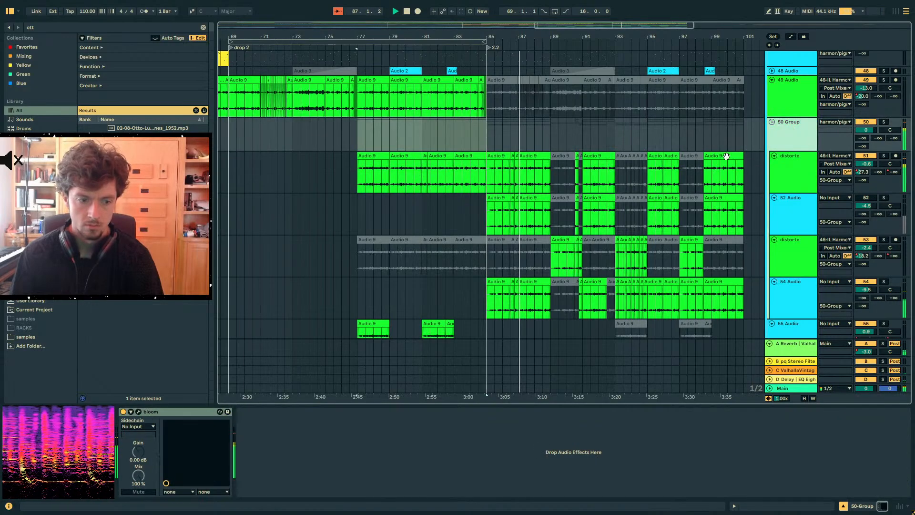
{"action": "left_click", "coordinate": [29, 27]}
{"action": "type", "text": "uti"}
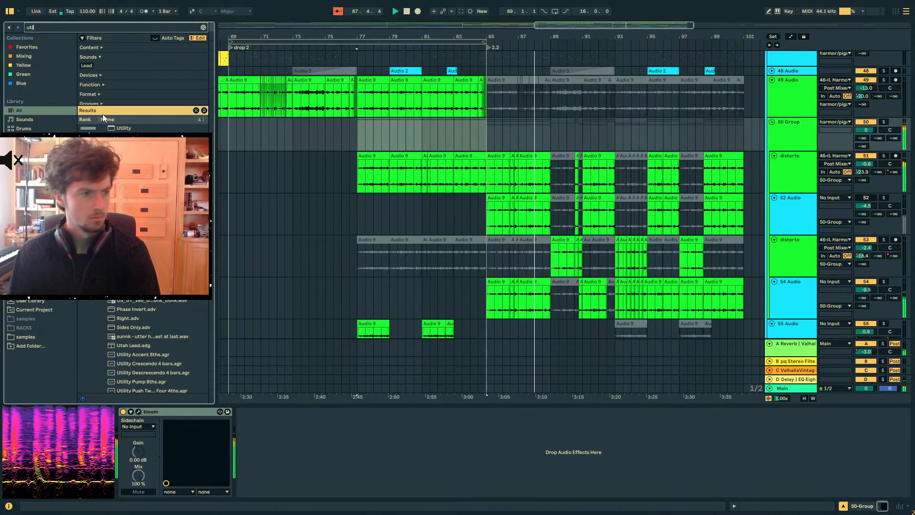
{"action": "left_click", "coordinate": [123, 129]}
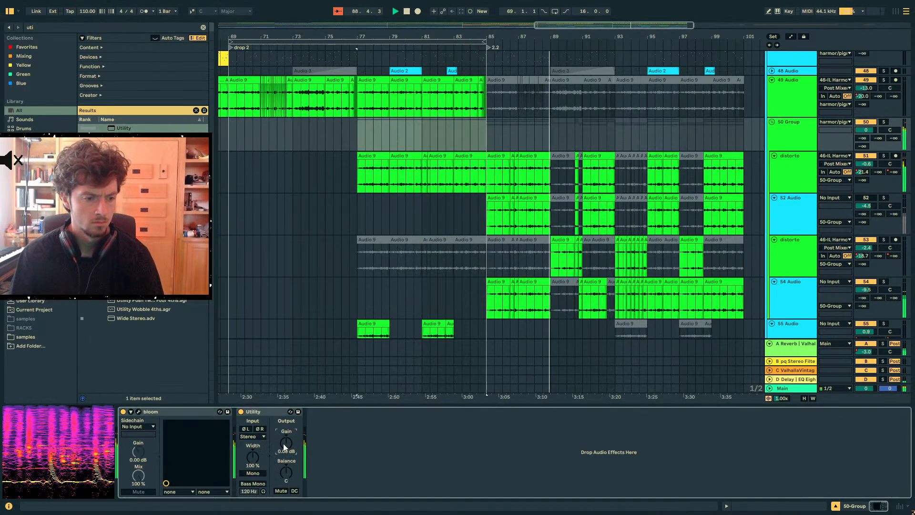
Lower the Utility Gain automation on 50 Group slightly between bars 77 and 85
{"action": "key", "text": "a"}
{"action": "left_click", "coordinate": [485, 136]}
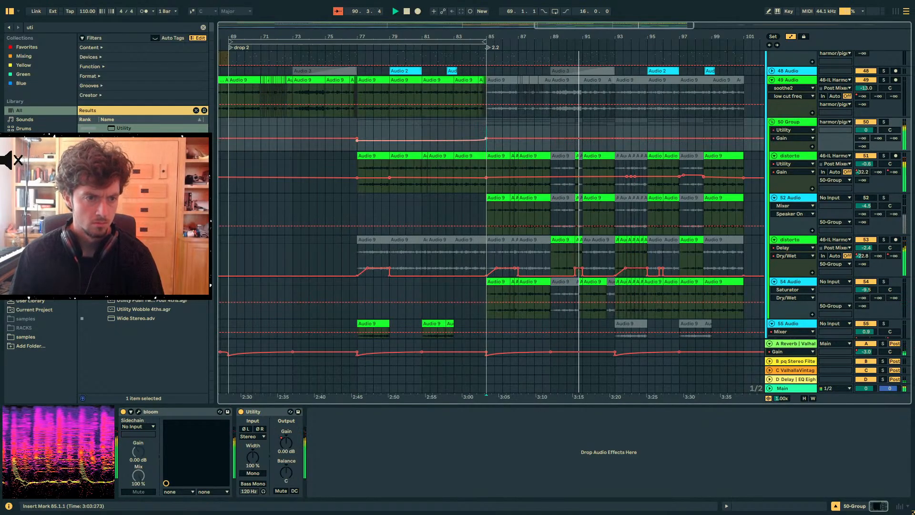
{"action": "left_click_drag", "start_coordinate": [485, 139], "coordinate": [478, 141]}
Add an EQ Eight to the LNZ_174 Hubba Drums track and boost band 4 as a high shelf at 1.60 kHz by 4.09 dB
{"action": "scroll", "coordinate": [700, 213], "scroll_direction": "up", "scroll_amount": 15}
{"action": "scroll", "coordinate": [687, 202], "scroll_direction": "up", "scroll_amount": 10}
{"action": "left_click", "coordinate": [464, 212]}
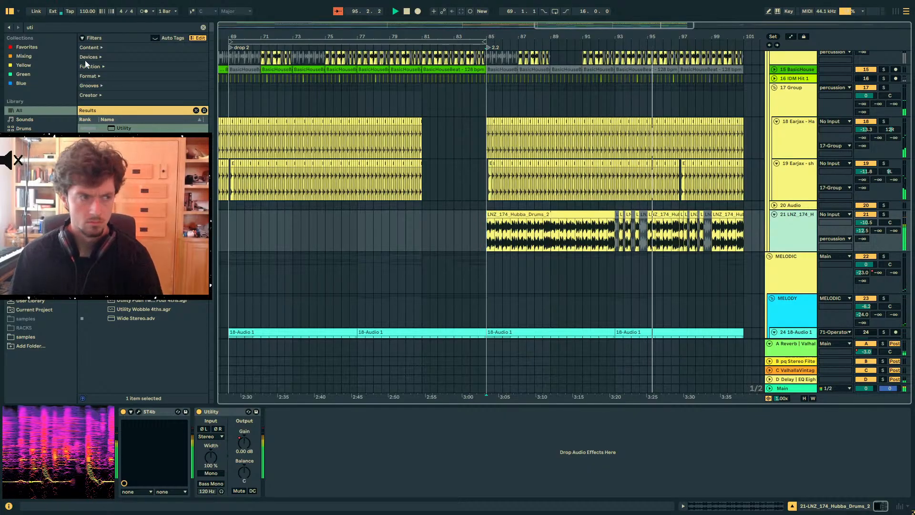
{"action": "key", "text": "ctrl+f"}
{"action": "type", "text": "eq 8"}
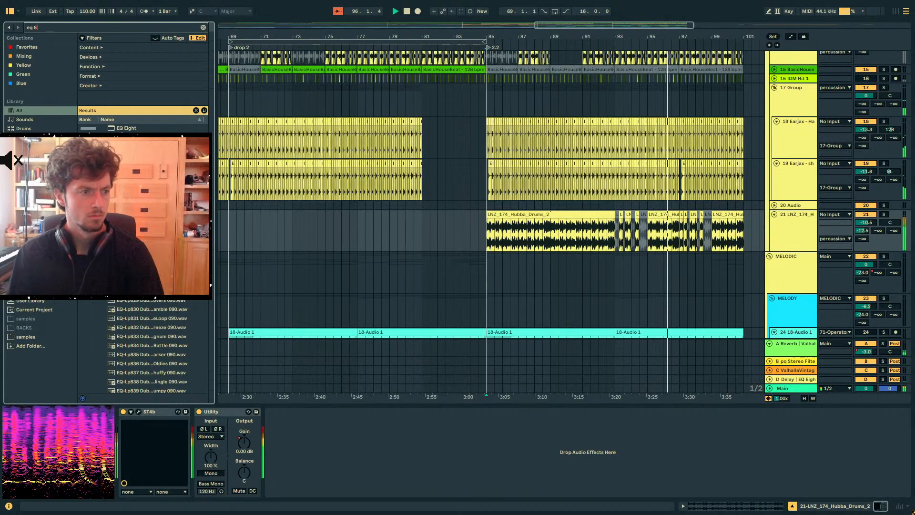
{"action": "left_click_drag", "start_coordinate": [432, 448], "coordinate": [395, 434]}
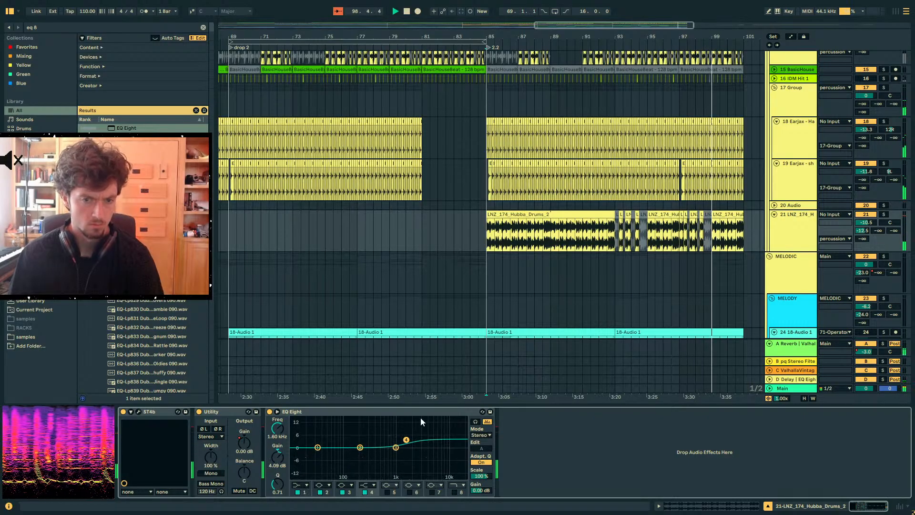
{"action": "left_click", "coordinate": [790, 235]}
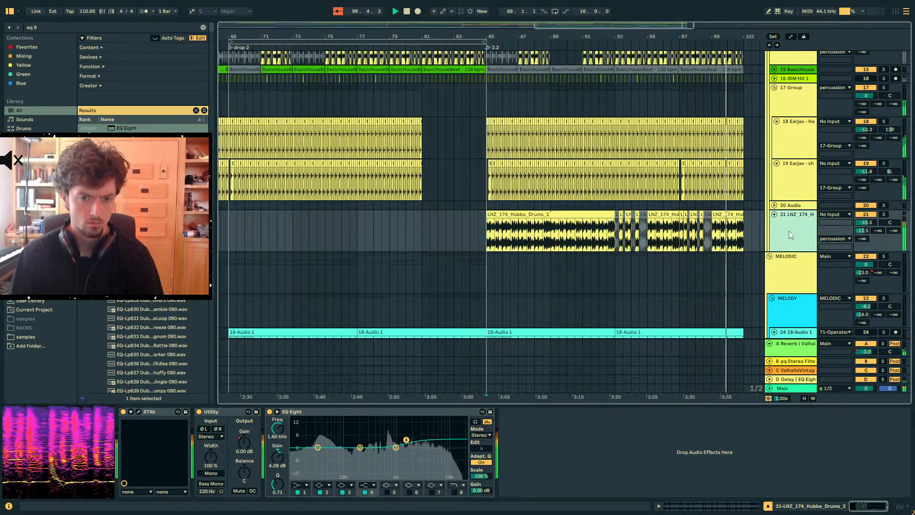
Add Convolution Reverb to the Hubba Drums track with the Mass Howe 1 impulse response, a shorter decay and a smaller size
{"action": "left_click", "coordinate": [497, 216]}
{"action": "key", "text": "space"}
{"action": "left_click_drag", "start_coordinate": [67, 29], "coordinate": [3, 15]}
{"action": "type", "text": "convol"}
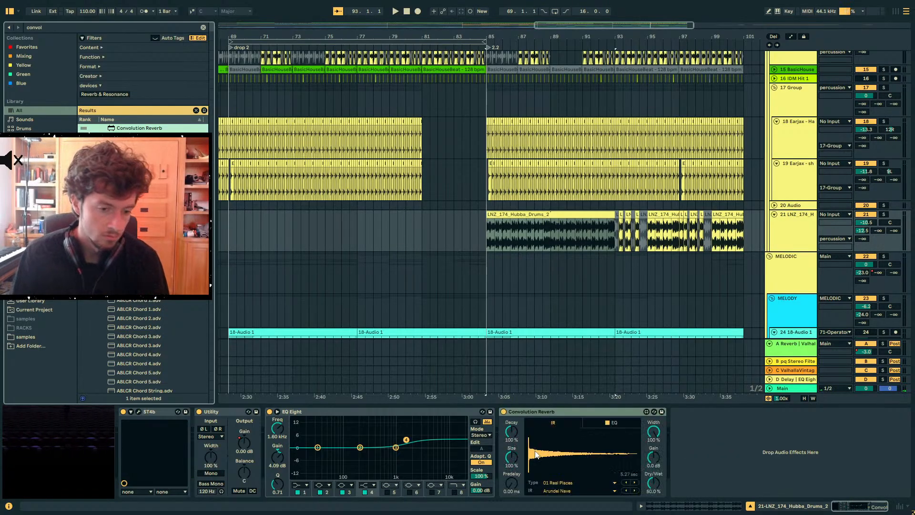
{"action": "left_click", "coordinate": [553, 491]}
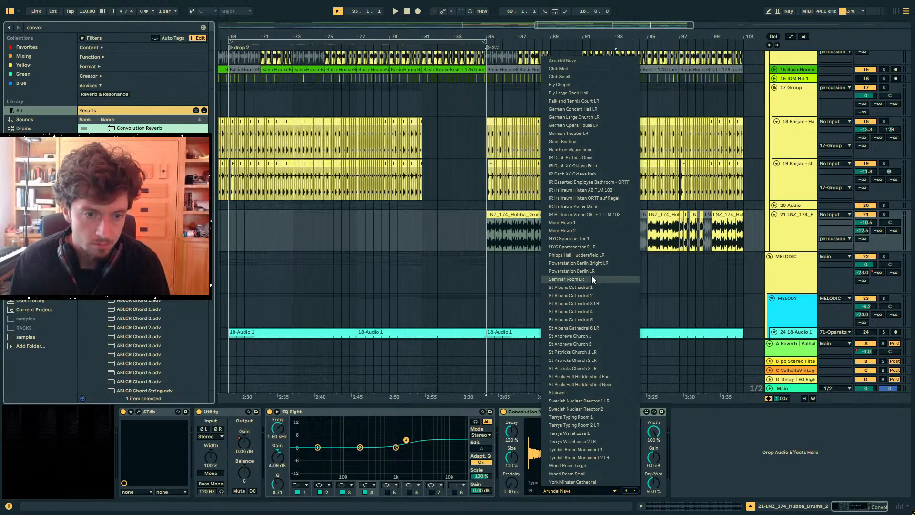
{"action": "left_click", "coordinate": [568, 225]}
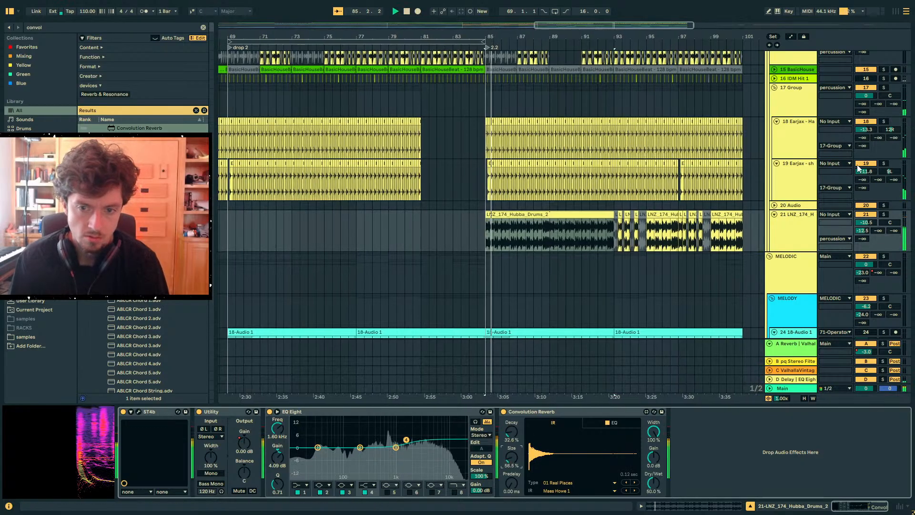
Audition the reverb soloed and fully wet on the Hubba Drums, raise its Decay to about 77 %, and set Dry/Wet to 29.1 %
{"action": "left_click", "coordinate": [884, 215]}
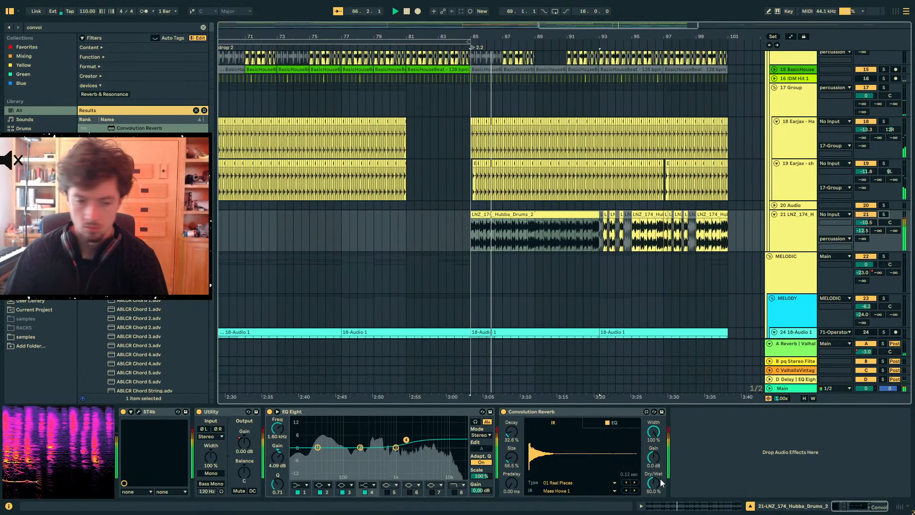
{"action": "left_click_drag", "start_coordinate": [654, 483], "coordinate": [654, 441]}
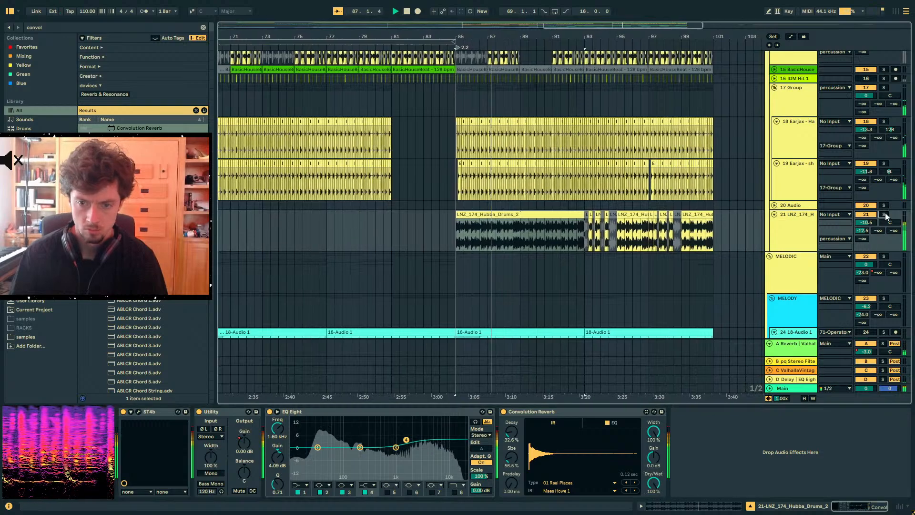
{"action": "left_click", "coordinate": [884, 214]}
{"action": "left_click_drag", "start_coordinate": [654, 483], "coordinate": [654, 425]}
{"action": "mouse_move", "coordinate": [507, 436]}
{"action": "left_mouse_down"}
{"action": "mouse_move", "coordinate": [509, 420]}
{"action": "mouse_move", "coordinate": [512, 434]}
{"action": "left_mouse_up"}
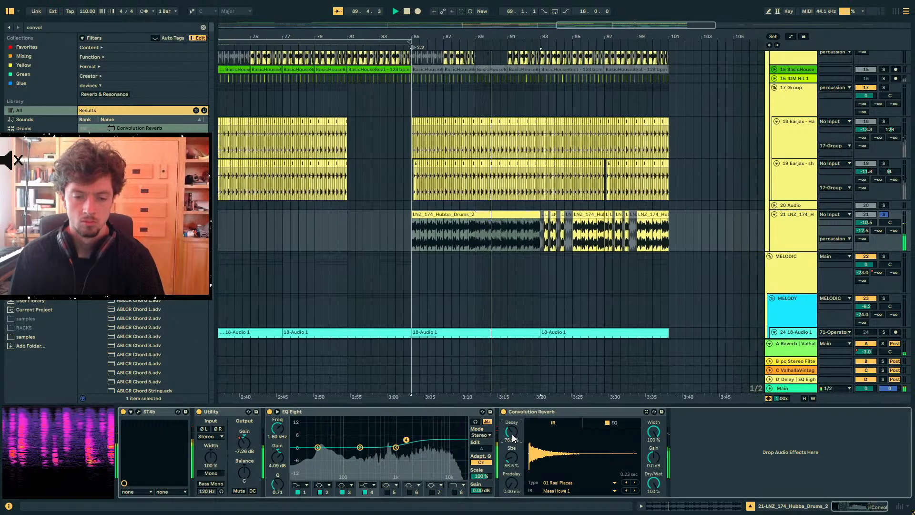
{"action": "left_click", "coordinate": [882, 215]}
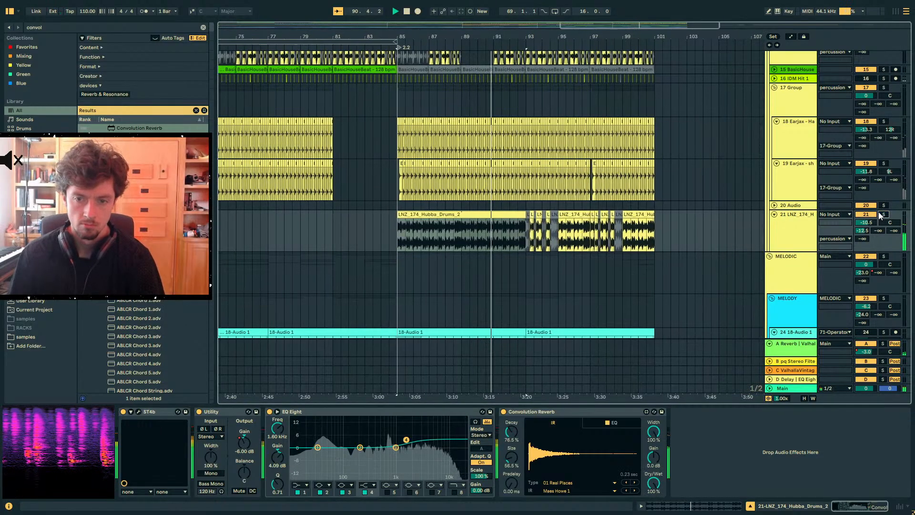
{"action": "left_click_drag", "start_coordinate": [650, 485], "coordinate": [650, 491]}
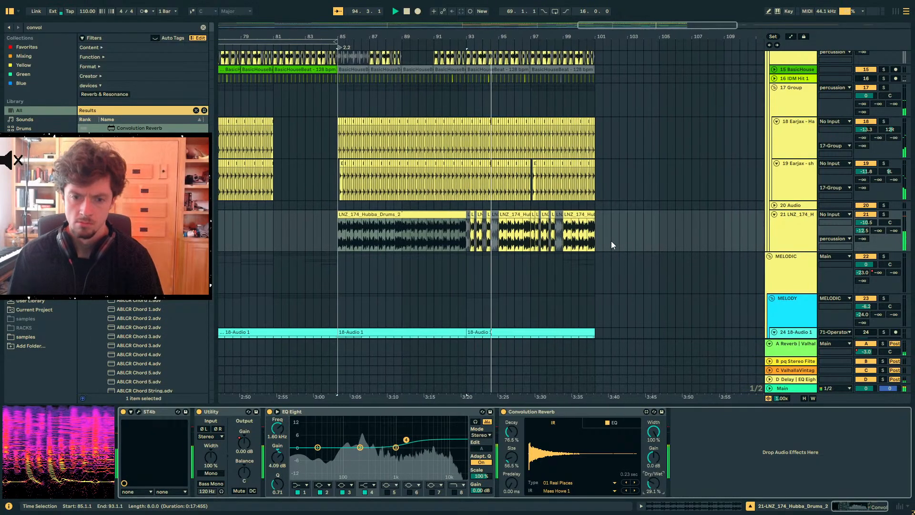
Audition the arrangement and compare the layered distorted bass tracks around bar 95
{"action": "scroll", "coordinate": [485, 231], "scroll_direction": "down", "scroll_amount": 5}
{"action": "scroll", "coordinate": [484, 234], "scroll_direction": "down", "scroll_amount": 15}
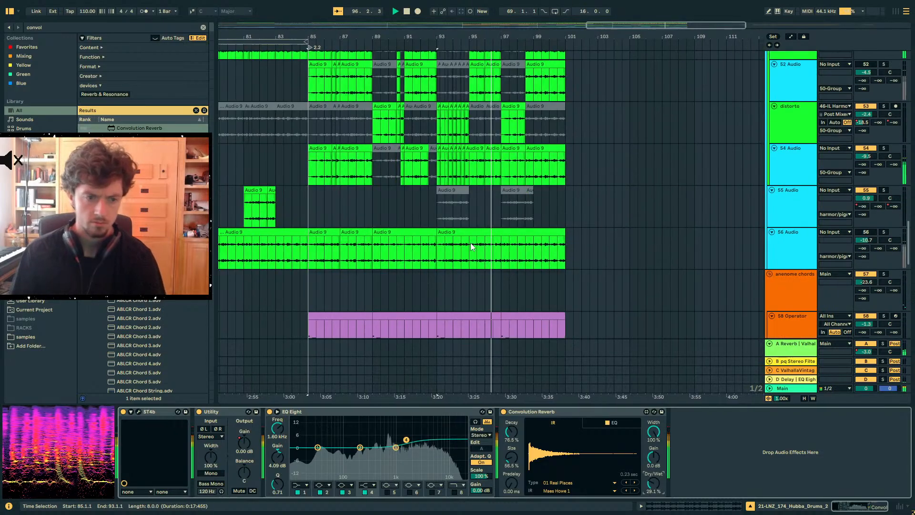
{"action": "scroll", "coordinate": [472, 244], "scroll_direction": "down", "scroll_amount": 15}
{"action": "scroll", "coordinate": [472, 249], "scroll_direction": "up", "scroll_amount": 15}
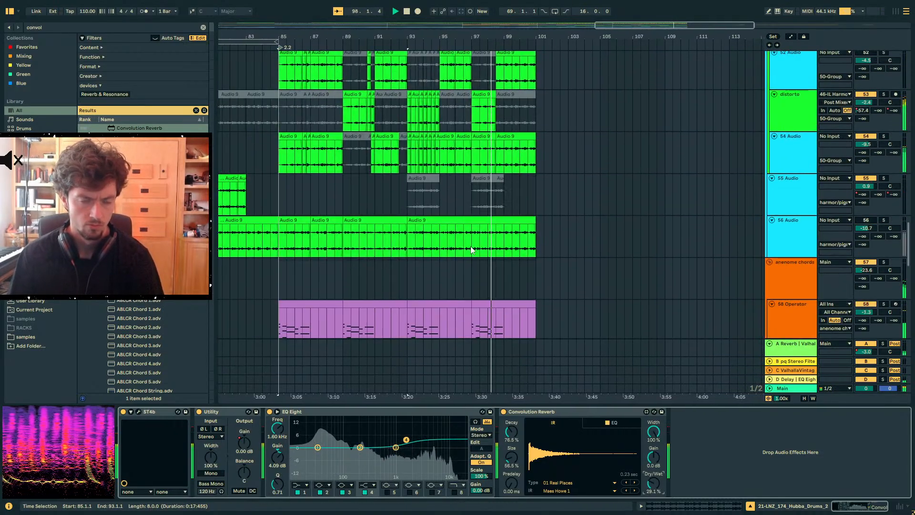
{"action": "scroll", "coordinate": [471, 251], "scroll_direction": "up", "scroll_amount": 4}
{"action": "left_click", "coordinate": [438, 233]}
{"action": "key", "text": "space"}
{"action": "key", "text": "space"}
{"action": "scroll", "coordinate": [563, 233], "scroll_direction": "up", "scroll_amount": 2}
{"action": "left_click", "coordinate": [495, 186]}
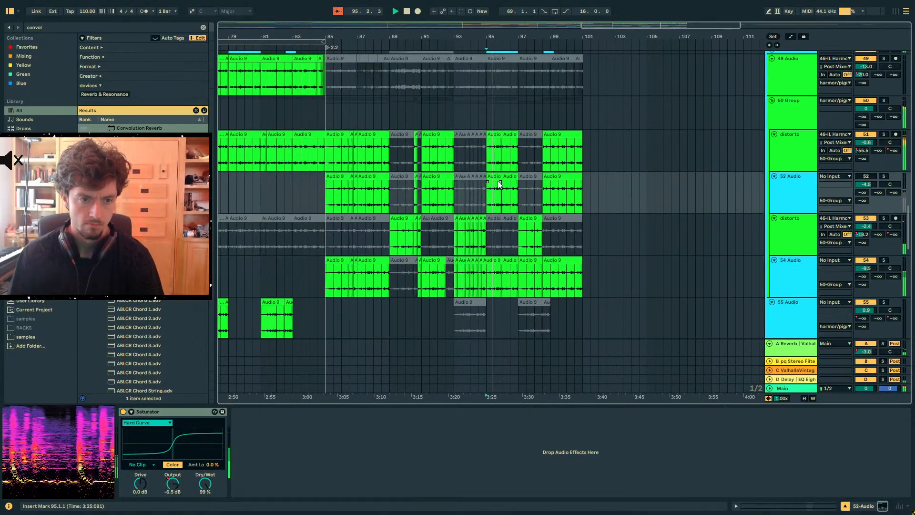
{"action": "left_click", "coordinate": [501, 153]}
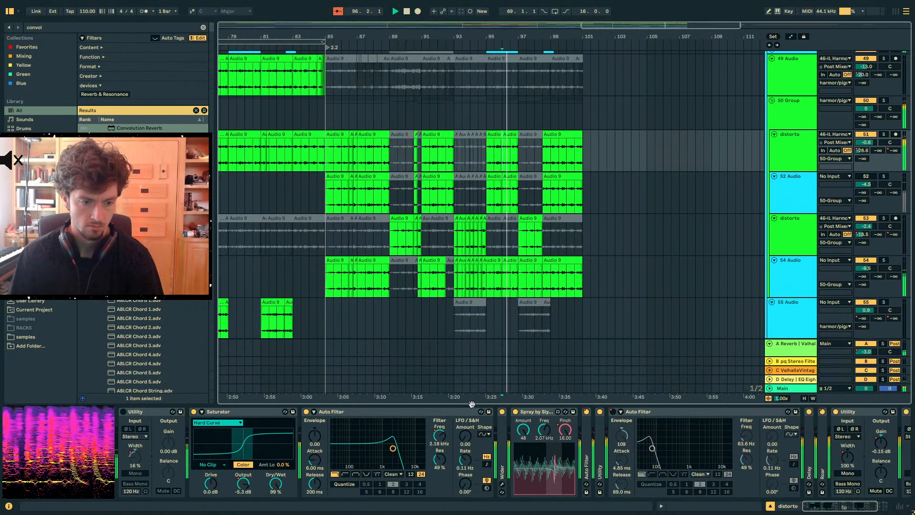
Show the Auto Filter Frequency automation on the first distorto track and play it from bar 95.1.1
{"action": "key", "text": "space"}
{"action": "key", "text": "space"}
{"action": "left_click", "coordinate": [441, 434]}
{"action": "key", "text": "a"}
{"action": "left_click", "coordinate": [470, 164]}
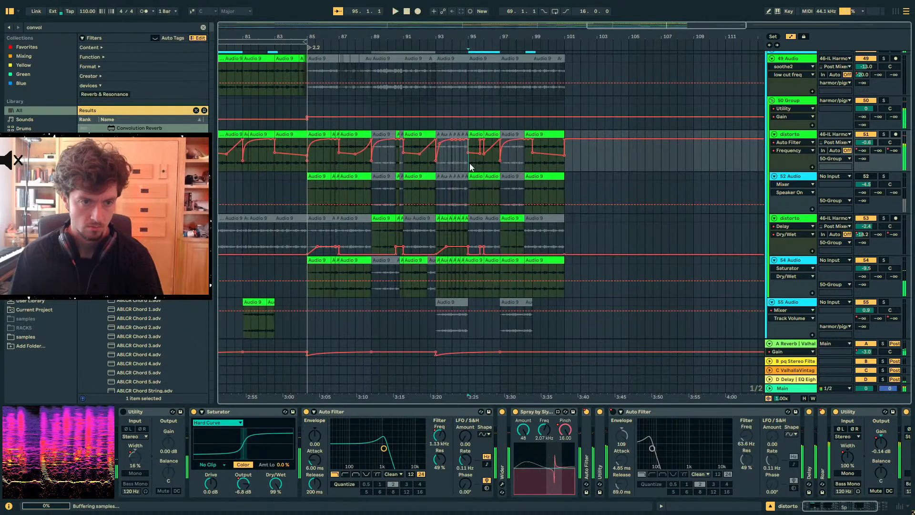
{"action": "key", "text": "space"}
{"action": "key", "text": "space"}
Unfold the Auto Filter after Spray on the first distorto track and draw the following Auto Filter's Device On automation off before bar 97
{"action": "left_click_drag", "start_coordinate": [500, 37], "coordinate": [453, 54]}
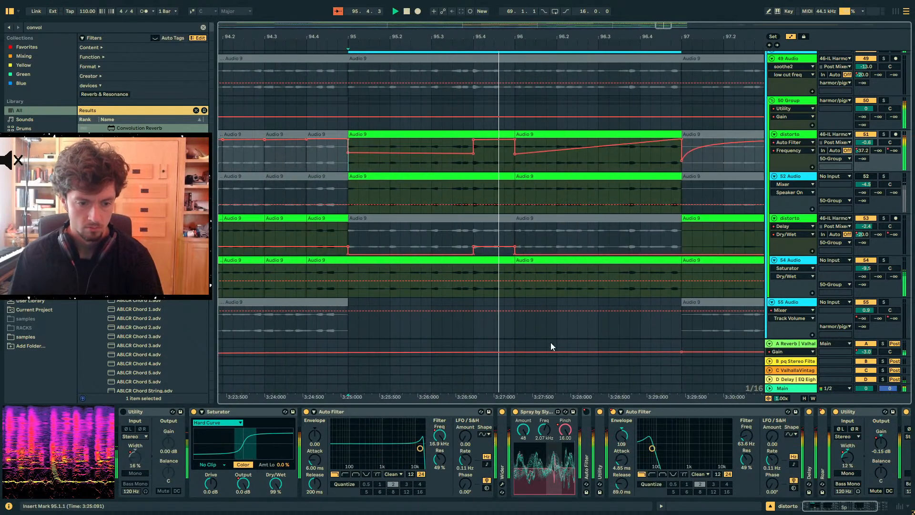
{"action": "left_click", "coordinate": [586, 419]}
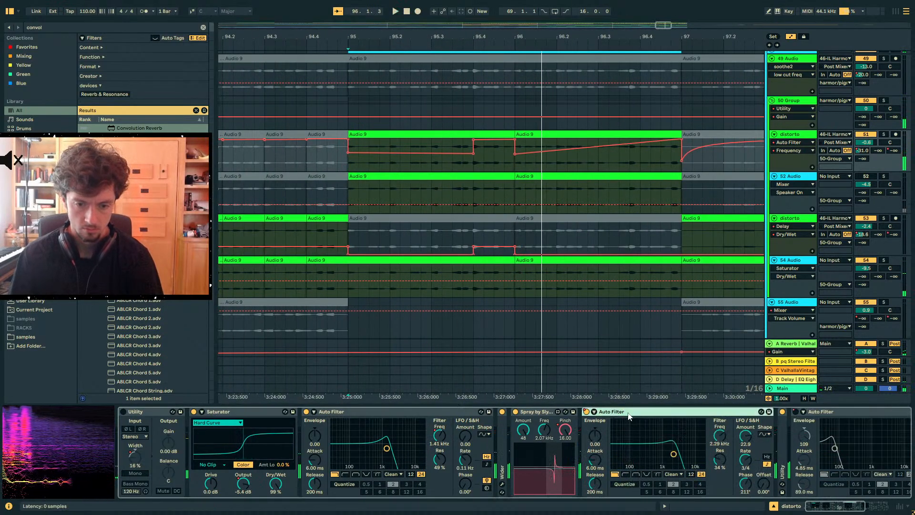
{"action": "key", "text": "space"}
{"action": "left_click", "coordinate": [796, 413]}
{"action": "key", "text": "b"}
{"action": "left_click_drag", "start_coordinate": [545, 164], "coordinate": [573, 177]}
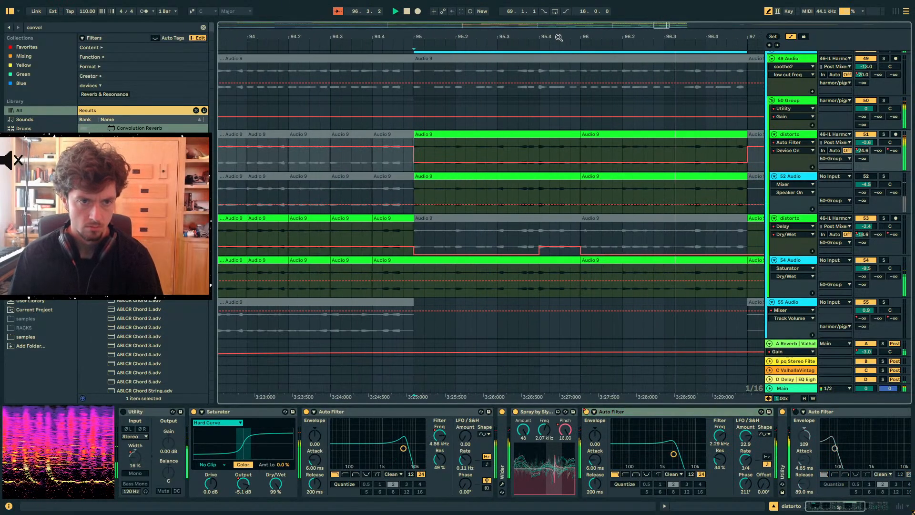
Leave draw mode and play the first distorto track from bar 95.3.3
{"action": "left_click_drag", "start_coordinate": [559, 37], "coordinate": [449, 38]}
{"action": "key", "text": "b"}
{"action": "left_click", "coordinate": [409, 146]}
{"action": "key", "text": "space"}
{"action": "key", "text": "space"}
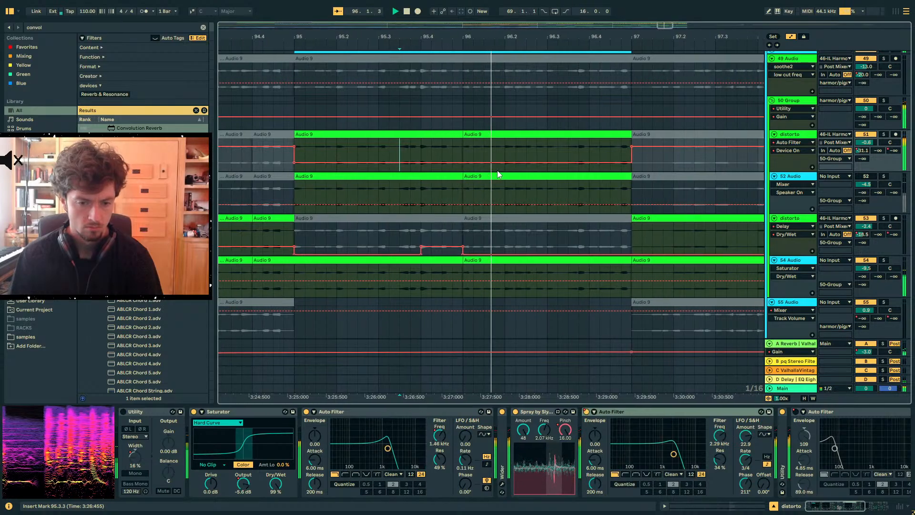
Draw the unfolded Auto Filter's Device On automation on up to bar 97 on the first distorto track and re-enable automation
{"action": "left_click", "coordinate": [586, 412]}
{"action": "key", "text": "space"}
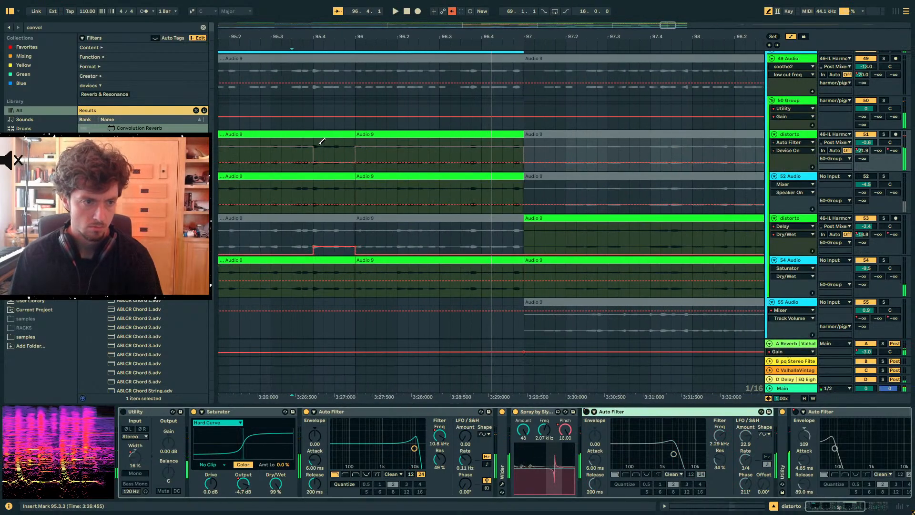
{"action": "key", "text": "space"}
{"action": "left_click", "coordinate": [455, 14]}
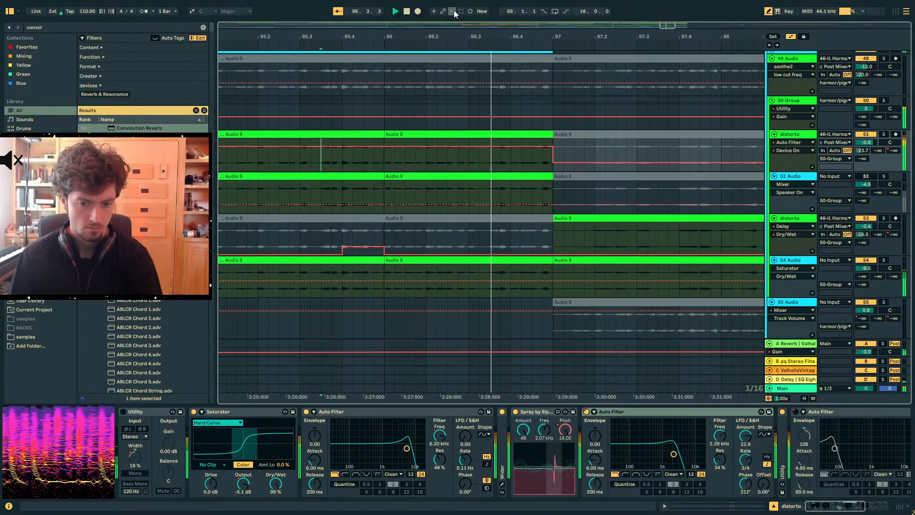
Hide the automation lanes, select bars 97.1.1 to 98.3.1 on the second distorto track and audition it soloed
{"action": "left_click_drag", "start_coordinate": [450, 37], "coordinate": [396, 9]}
{"action": "key", "text": "a"}
{"action": "left_click", "coordinate": [434, 218]}
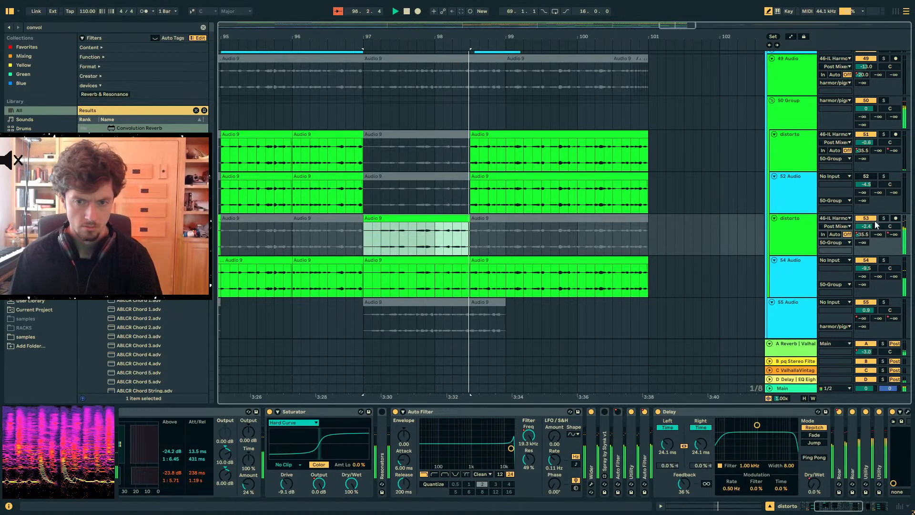
{"action": "left_click", "coordinate": [884, 218]}
{"action": "left_click", "coordinate": [803, 228]}
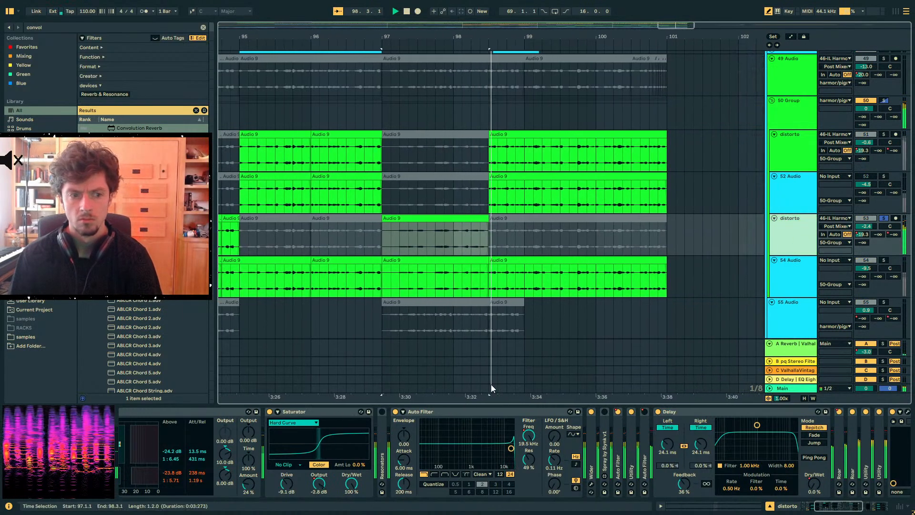
{"action": "key", "text": "space"}
Collapse Delay and select OTT in the second distorto track's device chain
{"action": "left_click_drag", "start_coordinate": [457, 413], "coordinate": [802, 275]}
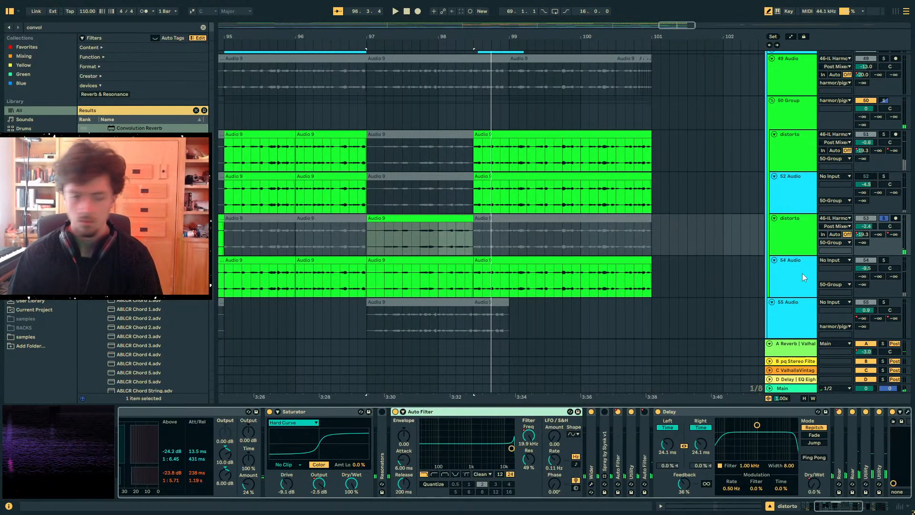
{"action": "double_click", "coordinate": [677, 414]}
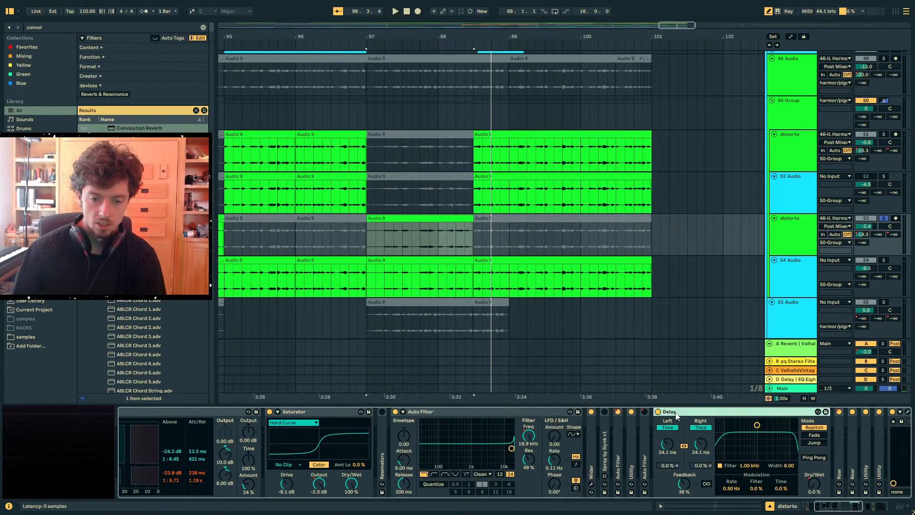
{"action": "left_click", "coordinate": [793, 222]}
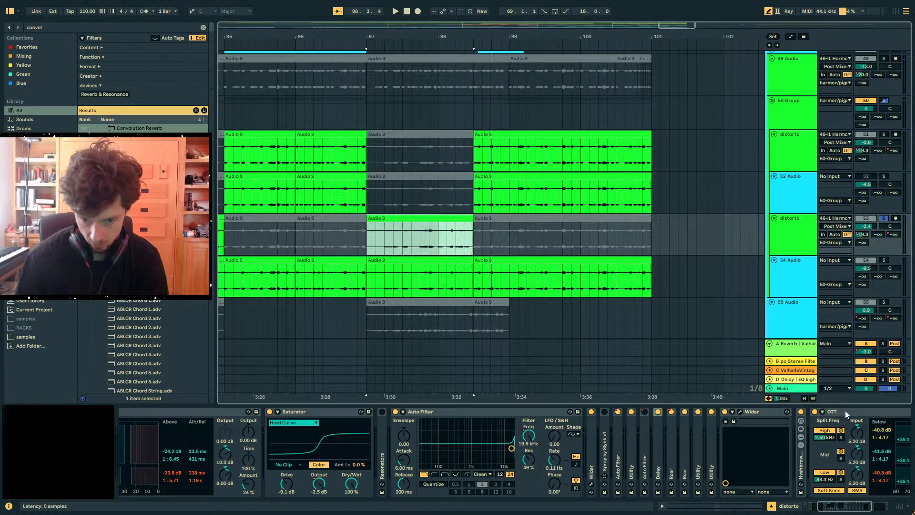
{"action": "left_click", "coordinate": [845, 411]}
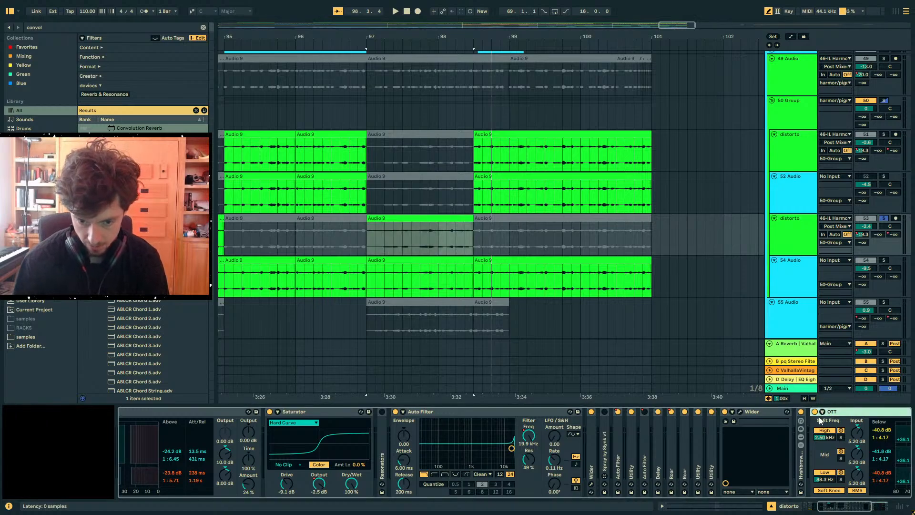
Play the soloed section and bypass the two Roar devices on the second distorto track
{"action": "key", "text": "space"}
{"action": "left_click", "coordinate": [683, 411]}
{"action": "left_click", "coordinate": [671, 411]}
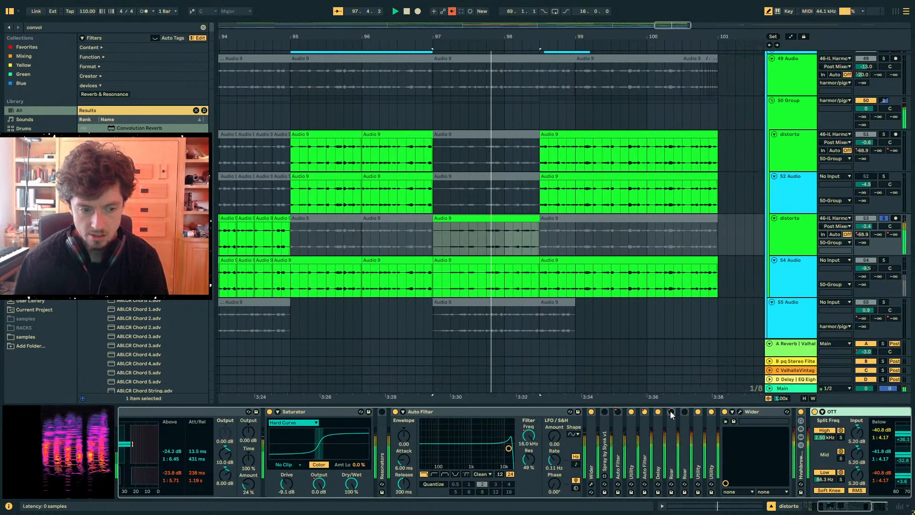
Compare the second distorto track with its expanded Auto Filter bypassed and enabled, and unfold the second Auto Filter in the chain
{"action": "left_click", "coordinate": [396, 412]}
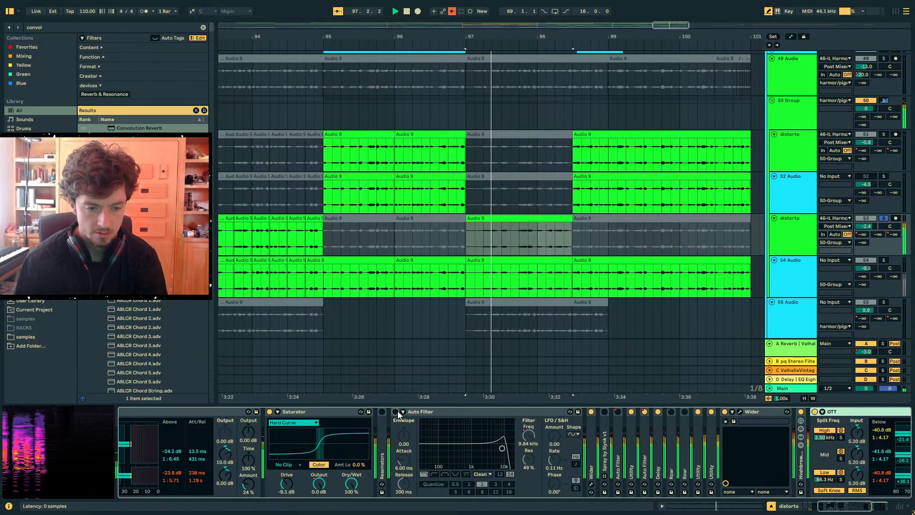
{"action": "left_click", "coordinate": [396, 411]}
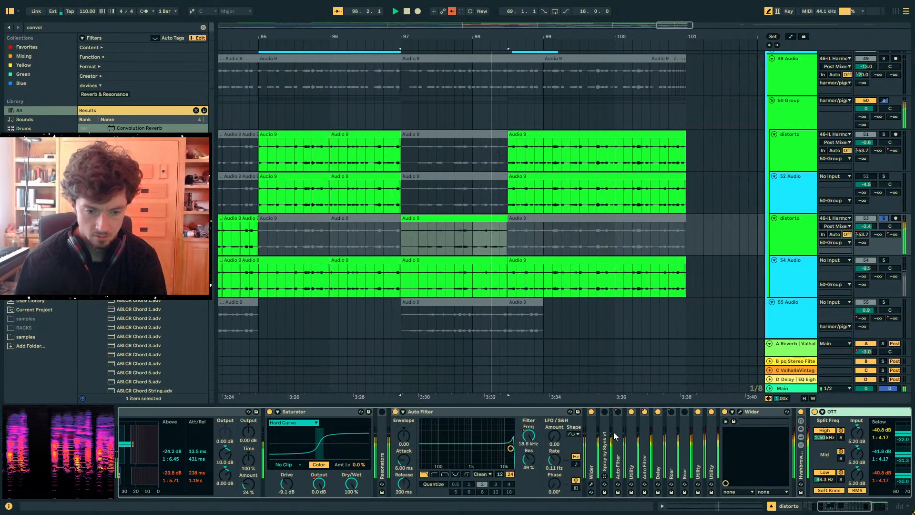
{"action": "double_click", "coordinate": [646, 434]}
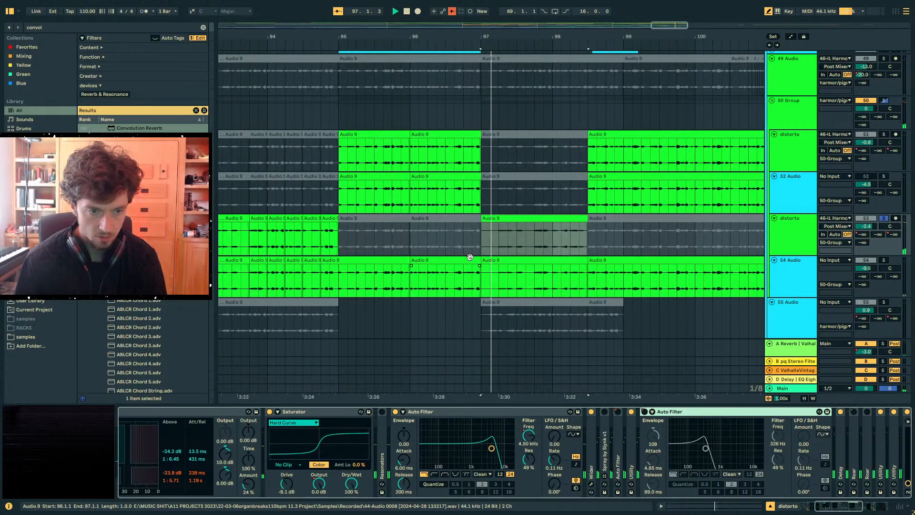
Show the second Auto Filter's Env. Attack automation on the second distorto track, lower it from bar 97 and play it back
{"action": "key", "text": "a"}
{"action": "left_click_drag", "start_coordinate": [461, 241], "coordinate": [478, 241]}
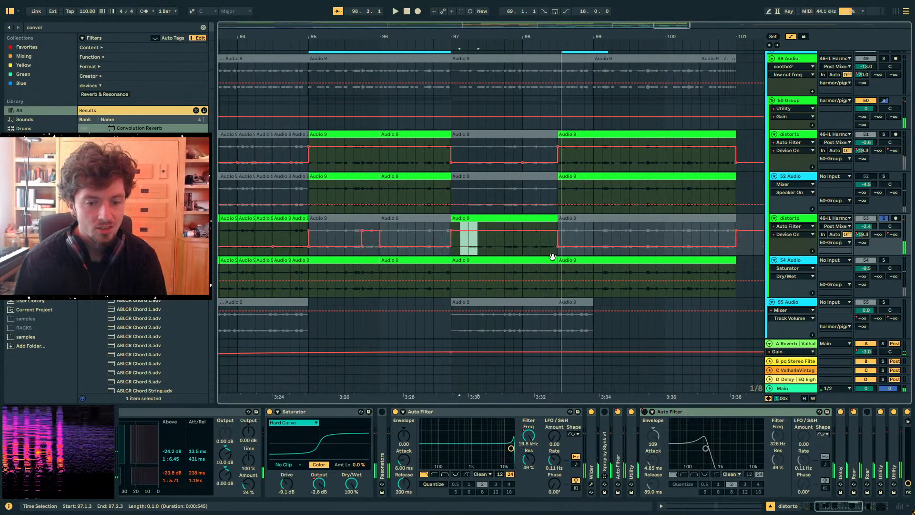
{"action": "left_click", "coordinate": [655, 460]}
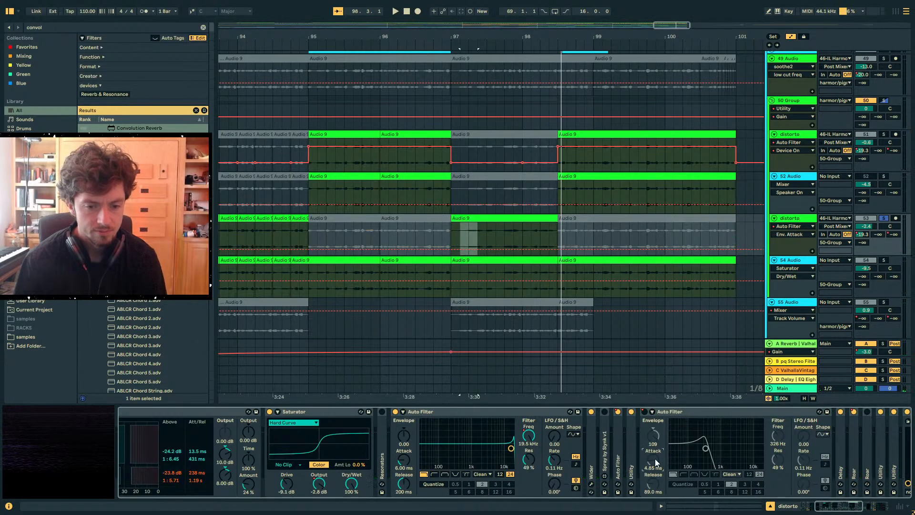
{"action": "left_click_drag", "start_coordinate": [452, 249], "coordinate": [451, 255]}
{"action": "key", "text": "space"}
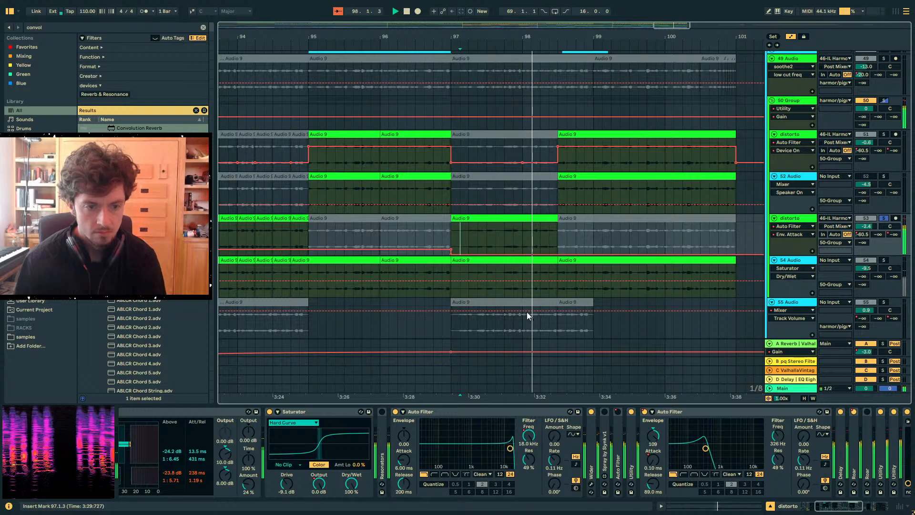
Try higher Env. Attack values from bar 97, settle on 0.10 ms and audition the passage from 96.4.3
{"action": "left_click_drag", "start_coordinate": [452, 255], "coordinate": [452, 252]}
{"action": "key", "text": "space"}
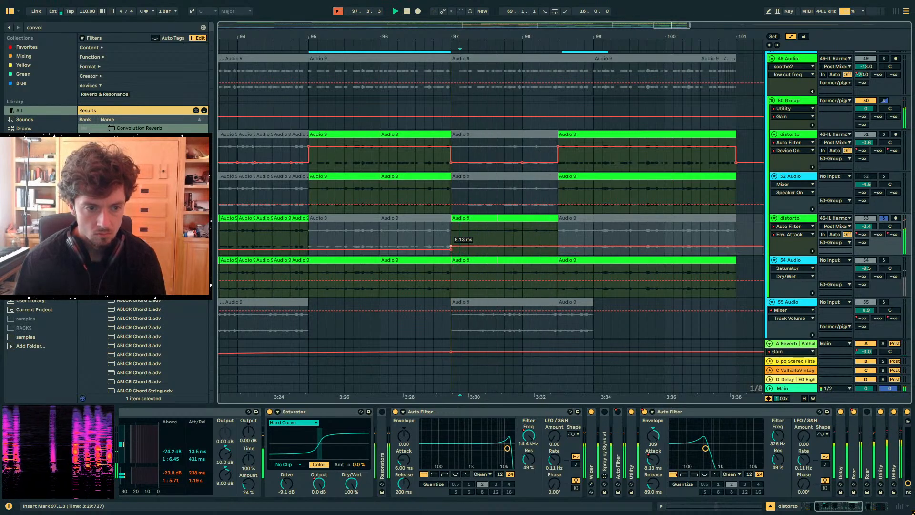
{"action": "left_click_drag", "start_coordinate": [451, 239], "coordinate": [452, 254]}
{"action": "left_click", "coordinate": [444, 227]}
{"action": "key", "text": "space"}
{"action": "key", "text": "space"}
{"action": "scroll", "coordinate": [459, 210], "scroll_direction": "down", "scroll_amount": 3}
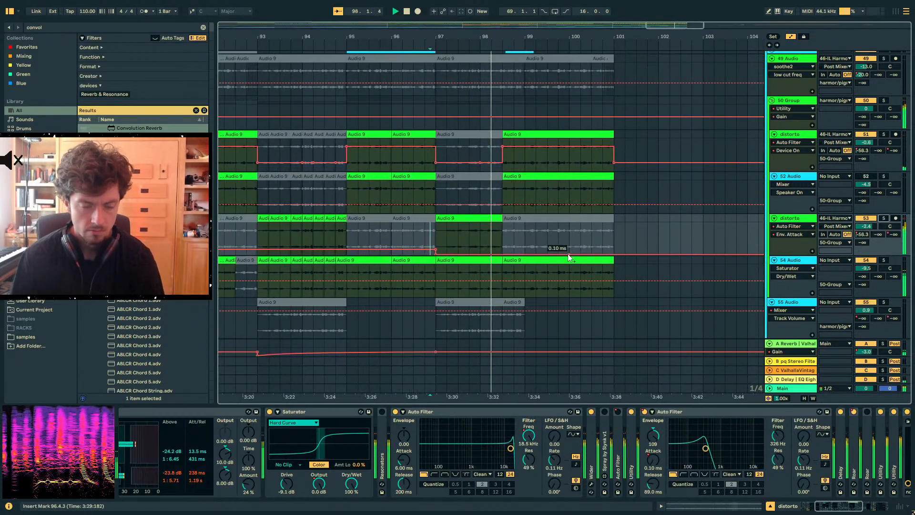
Fold the devices ahead of OTT, set OTT's Amount to 15 % on the second distorto track, and unfold the Fletcher EQ rack
{"action": "double_click", "coordinate": [658, 413]}
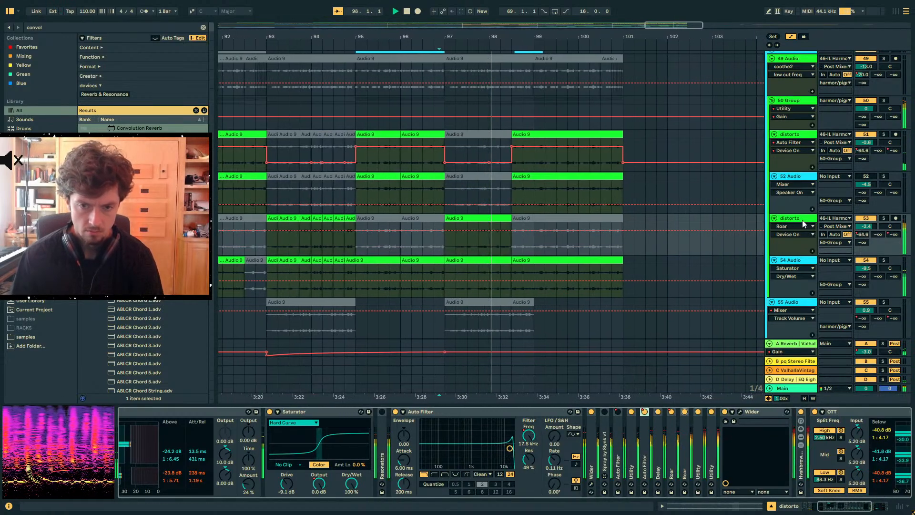
{"action": "double_click", "coordinate": [777, 412]}
{"action": "left_click", "coordinate": [814, 413]}
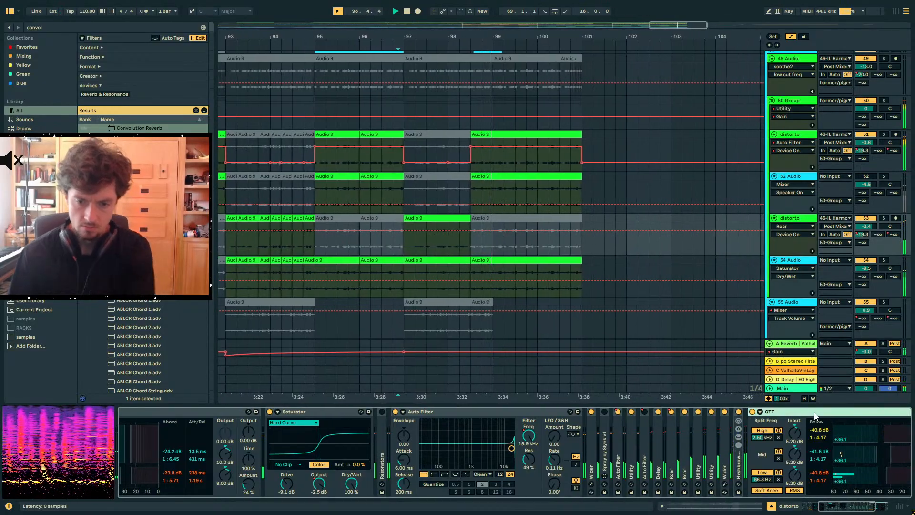
{"action": "left_click_drag", "start_coordinate": [892, 484], "coordinate": [892, 494]}
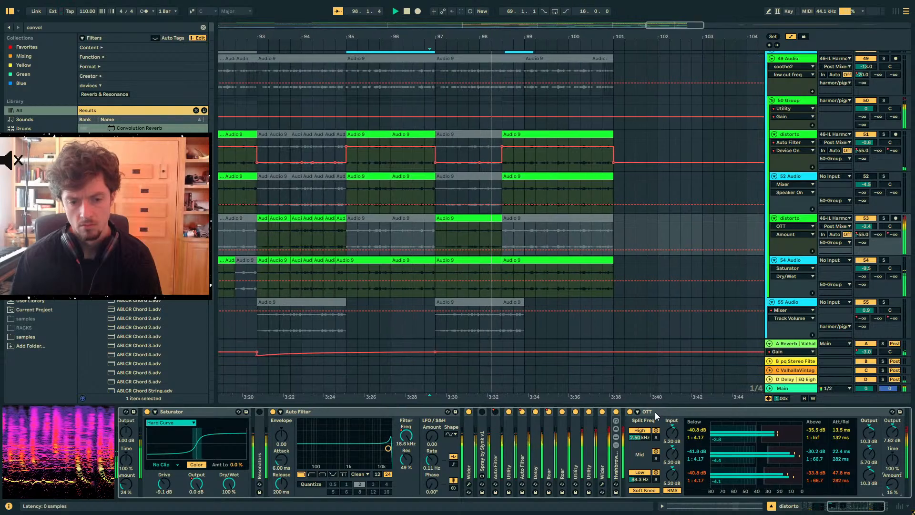
{"action": "double_click", "coordinate": [617, 452]}
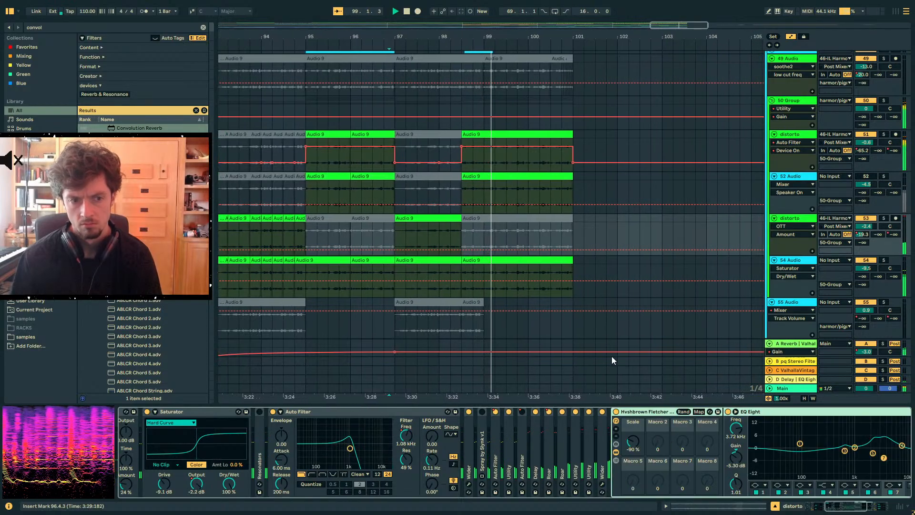
Play the song from bar 1 and open Ozone 8 Elements on the Main track
{"action": "left_click_drag", "start_coordinate": [479, 27], "coordinate": [563, 1]}
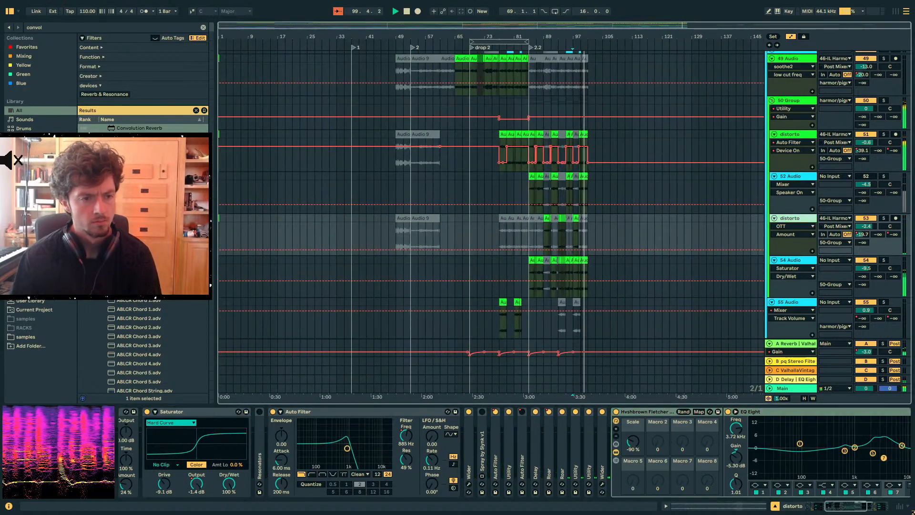
{"action": "left_click", "coordinate": [219, 224]}
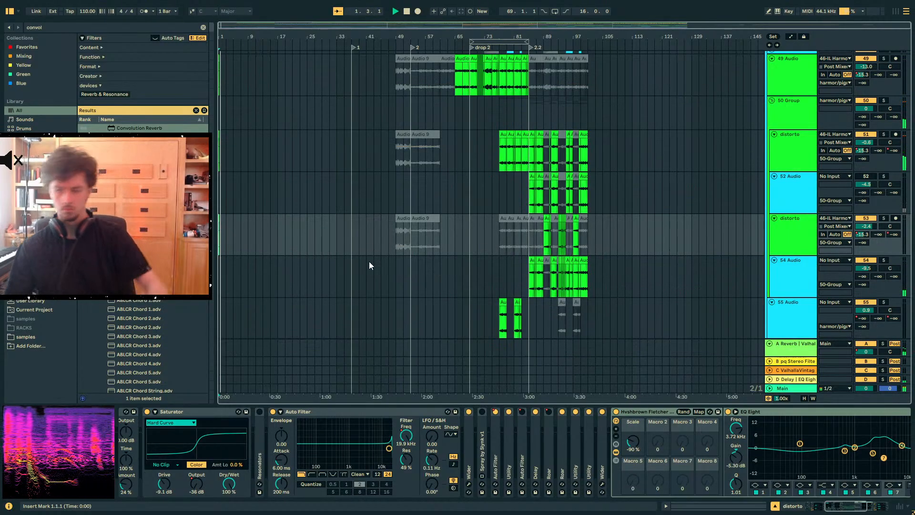
{"action": "left_click", "coordinate": [785, 388]}
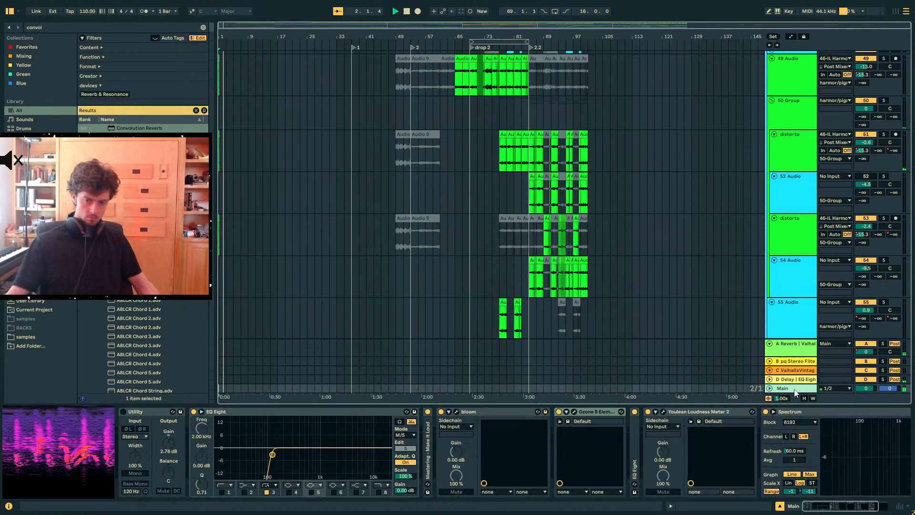
{"action": "left_click", "coordinate": [576, 412]}
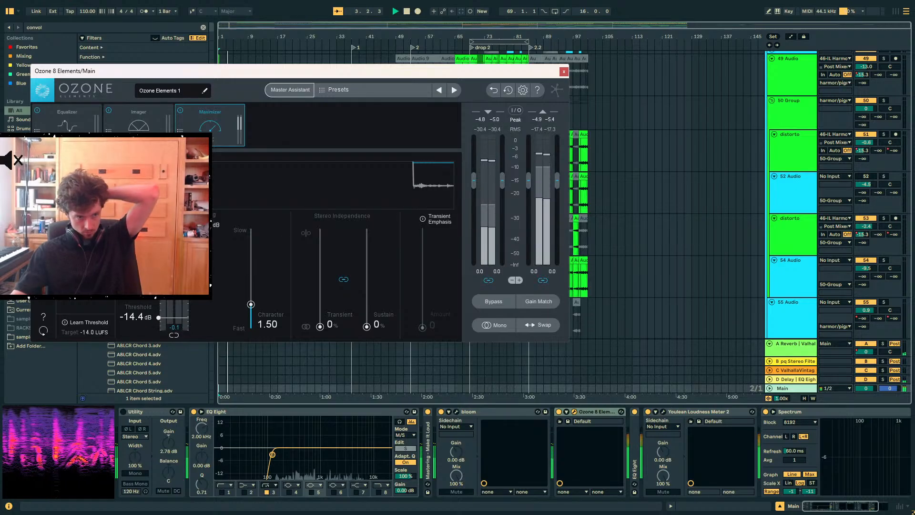
Enable the Utility on Main and switch its EQ Eight to editing the M channel, with Youlean Loudness Meter 2 open
{"action": "left_click", "coordinate": [123, 413]}
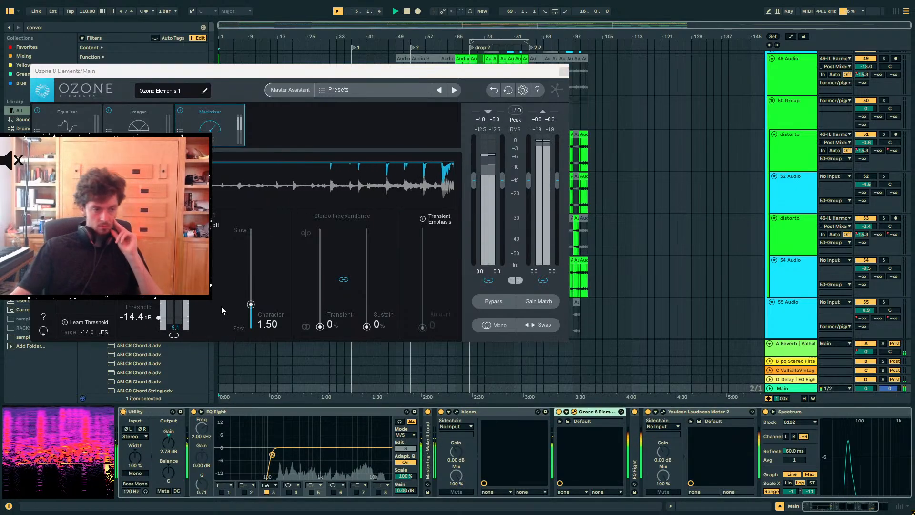
{"action": "left_click", "coordinate": [663, 411]}
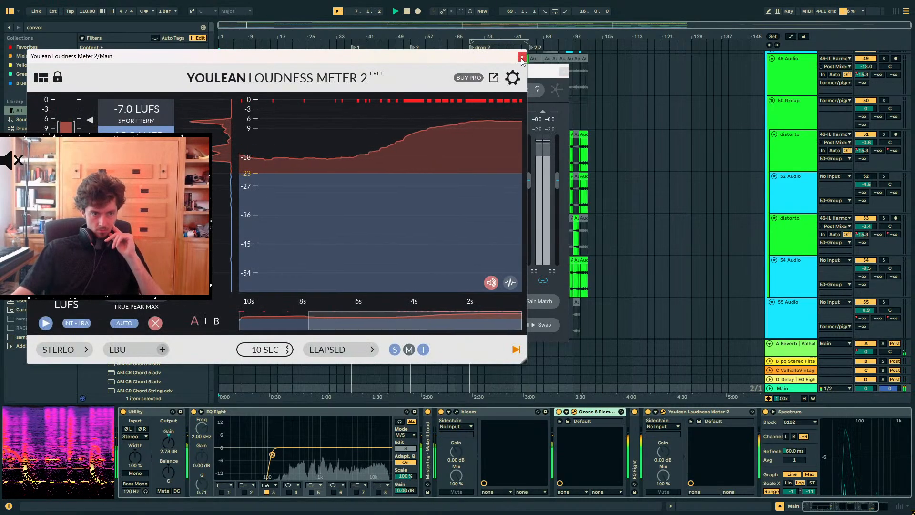
{"action": "left_click", "coordinate": [405, 449]}
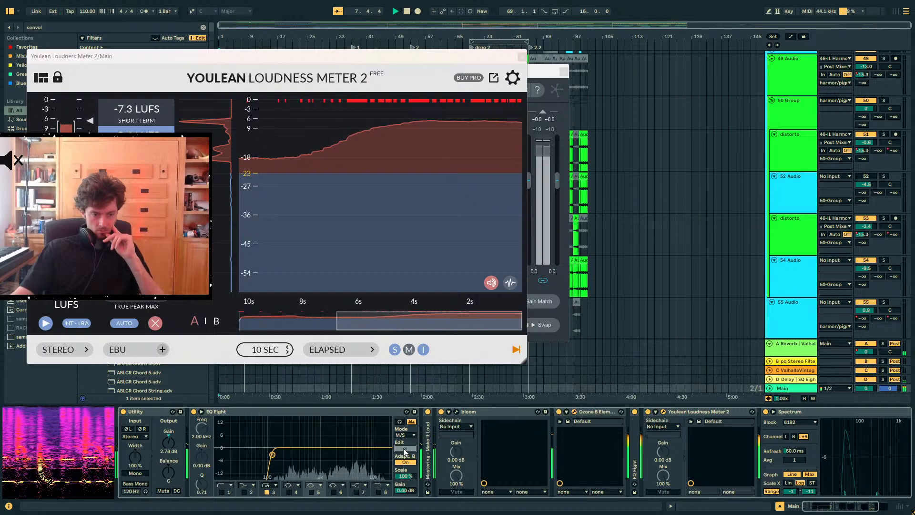
Set Ozone's equalizer Band 1 low shelf to 433 Hz and -2.3 dB, and close the plug-in windows
{"action": "left_click", "coordinate": [575, 412]}
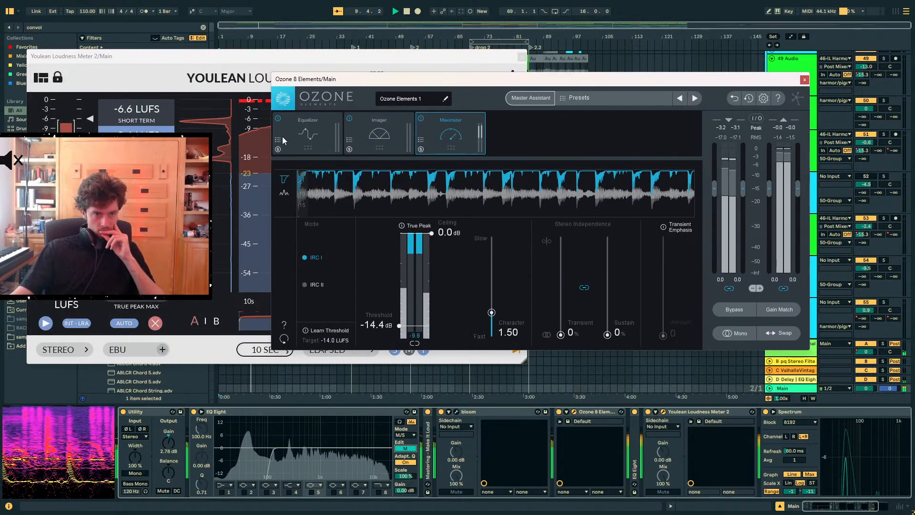
{"action": "left_click_drag", "start_coordinate": [374, 208], "coordinate": [454, 233]}
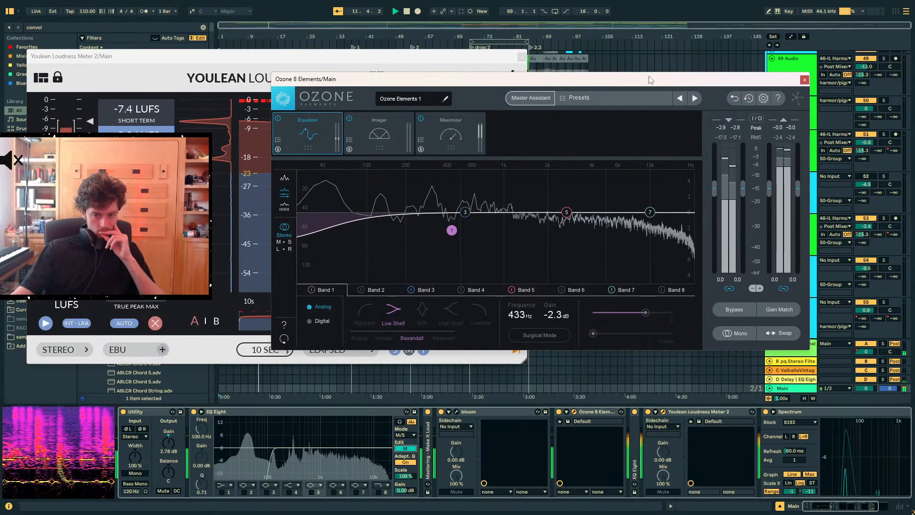
{"action": "left_click", "coordinate": [804, 80]}
{"action": "left_click", "coordinate": [524, 57]}
Unfold the snare group and toggle the activation of the short Rhizomorphic snare clip from 14.2.4 to 14.3.1
{"action": "scroll", "coordinate": [634, 159], "scroll_direction": "up", "scroll_amount": 8}
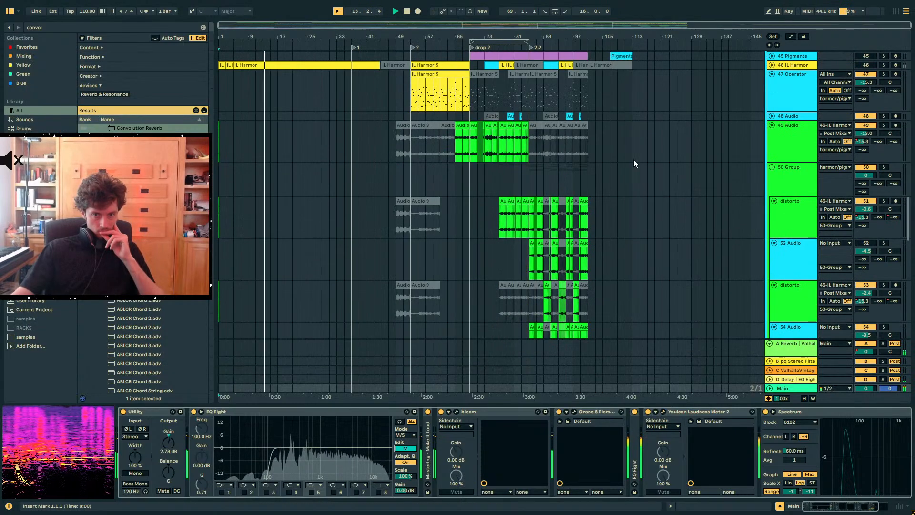
{"action": "scroll", "coordinate": [911, 206], "scroll_direction": "up", "scroll_amount": 10}
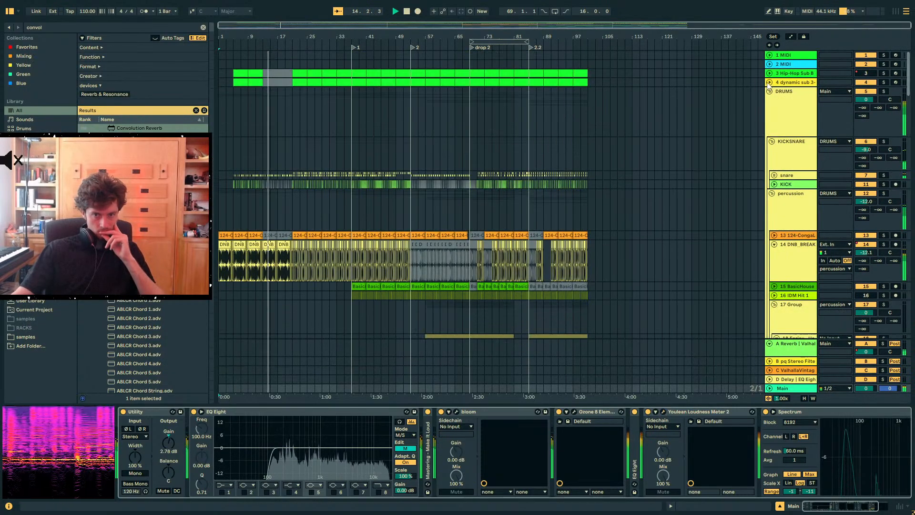
{"action": "left_click_drag", "start_coordinate": [240, 37], "coordinate": [239, 138]}
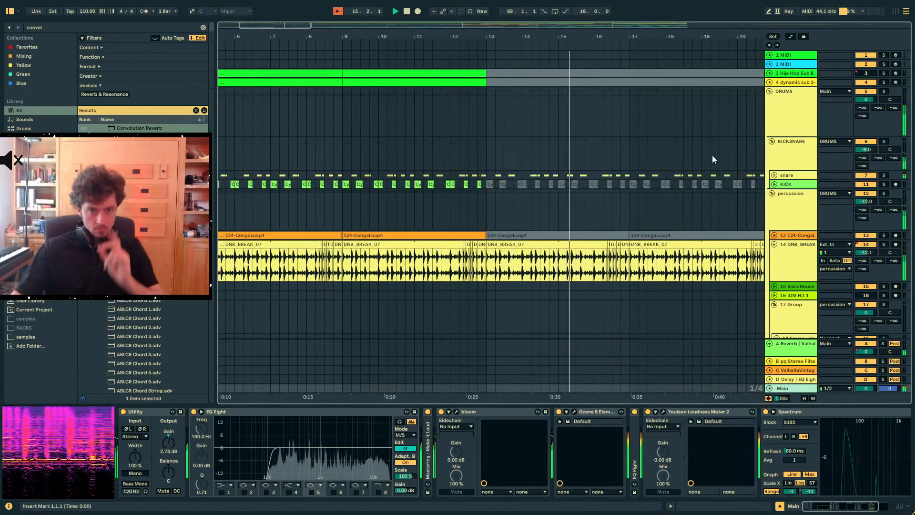
{"action": "left_click", "coordinate": [773, 175]}
{"action": "scroll", "coordinate": [644, 133], "scroll_direction": "down", "scroll_amount": 3}
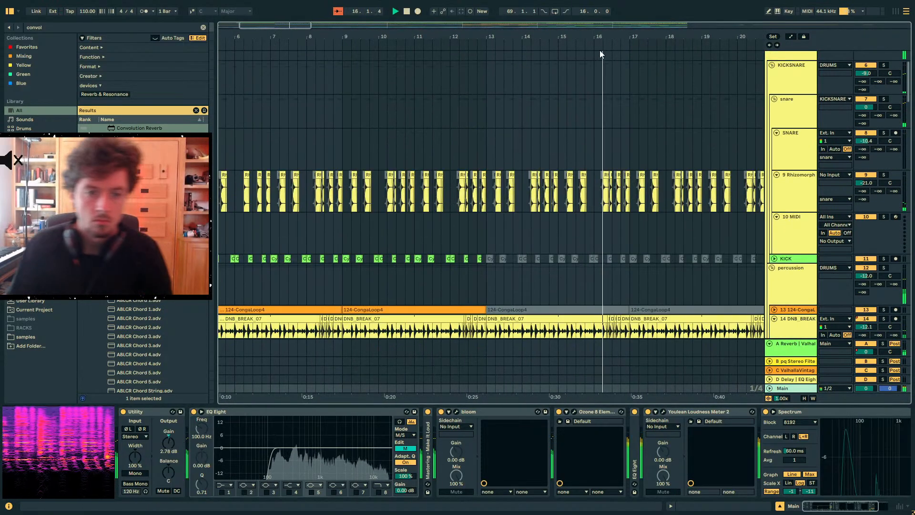
{"action": "left_click", "coordinate": [543, 172]}
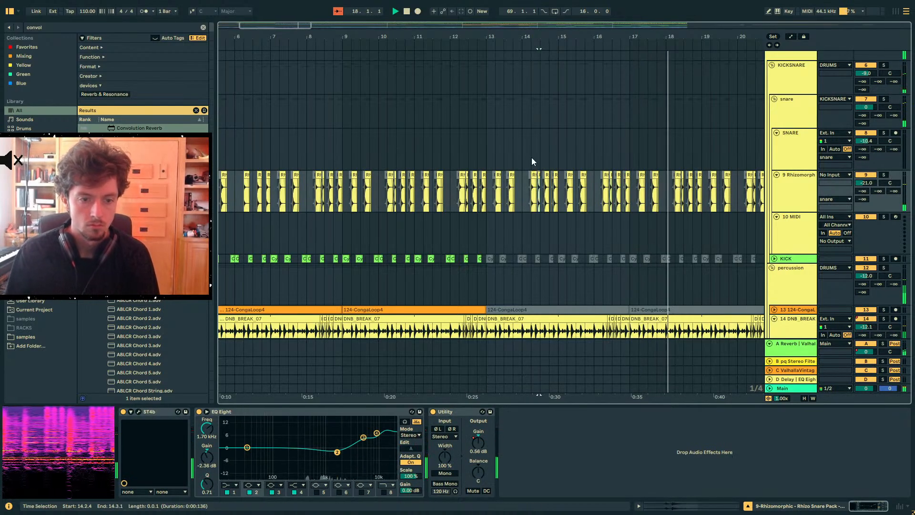
{"action": "key", "text": "space"}
{"action": "left_click_drag", "start_coordinate": [513, 36], "coordinate": [518, 52]}
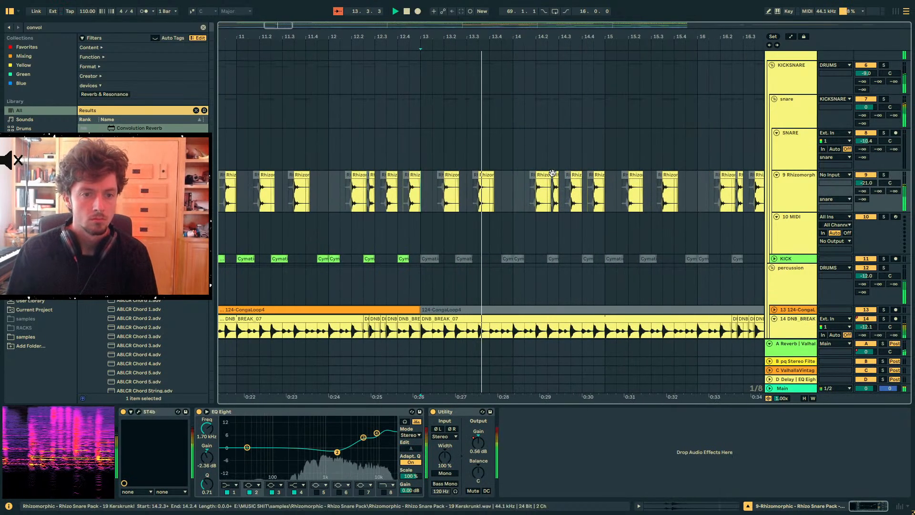
{"action": "key", "text": "0"}
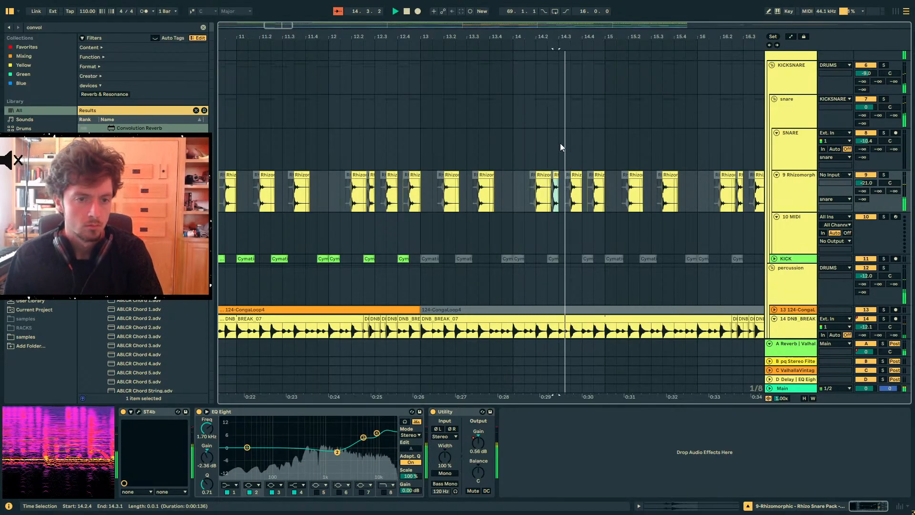
Select the matching Rhizomorphic snare hit from 18.2.4 to 18.3.1 and inspect the snare pattern through bar 24
{"action": "left_click_drag", "start_coordinate": [492, 40], "coordinate": [611, 26]}
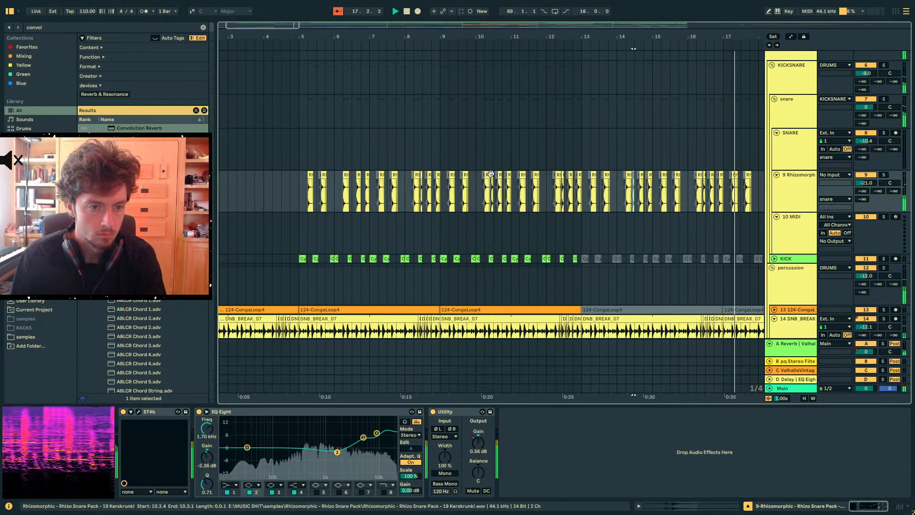
{"action": "left_click_drag", "start_coordinate": [552, 34], "coordinate": [298, 34]}
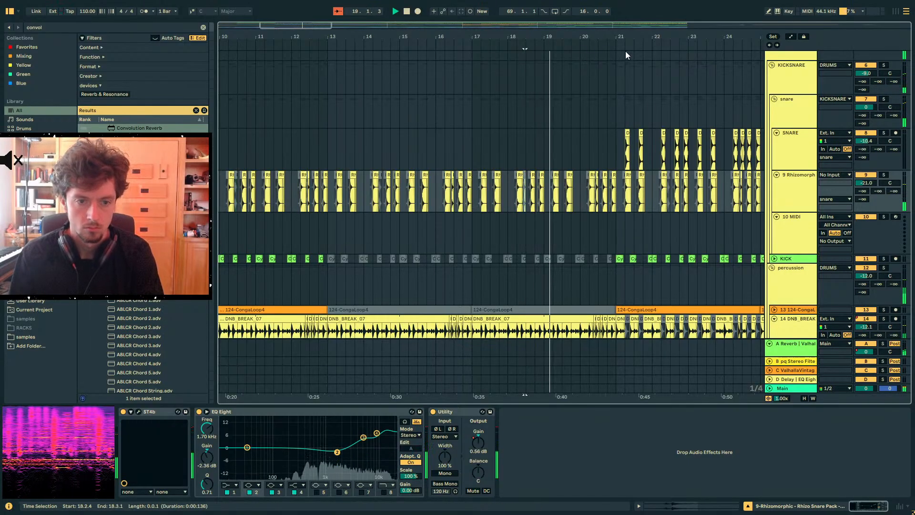
{"action": "left_click_drag", "start_coordinate": [611, 33], "coordinate": [510, 153]}
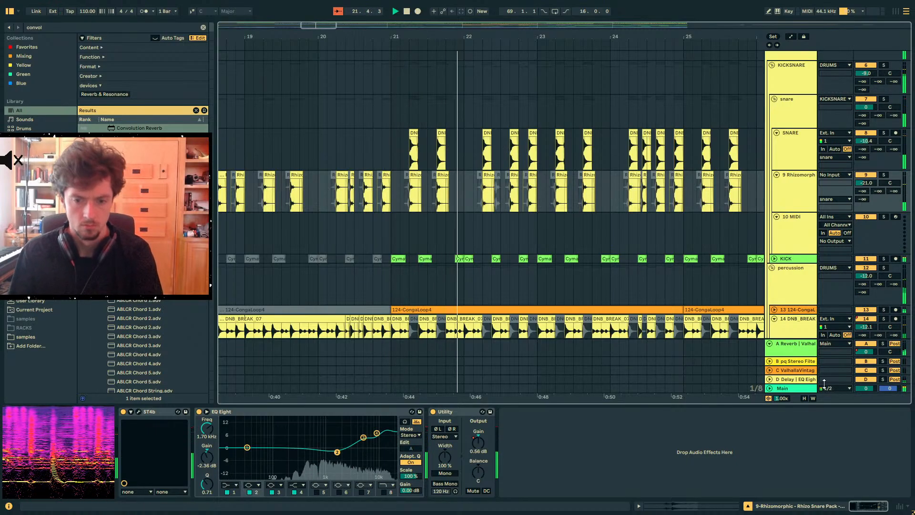
Check the Main track's loudness in Youlean Loudness Meter 2 during playback and close the meter
{"action": "left_click", "coordinate": [804, 389]}
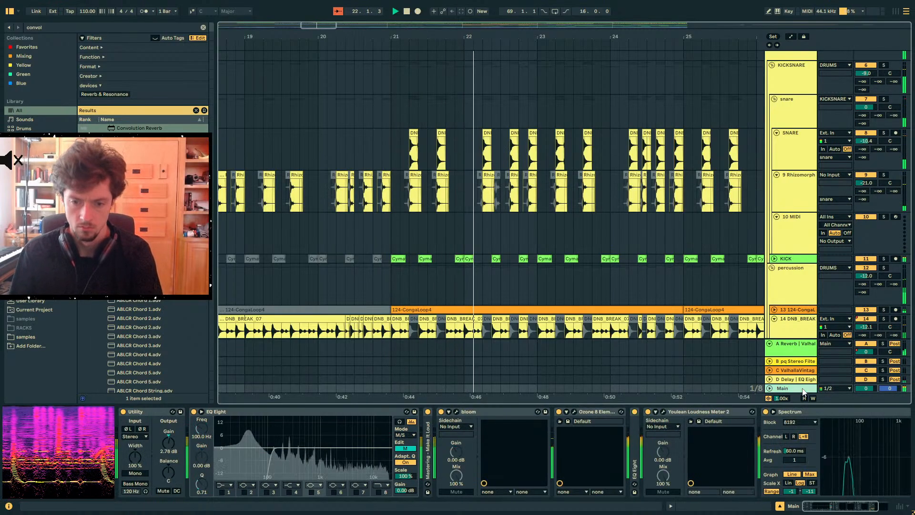
{"action": "left_click", "coordinate": [664, 412]}
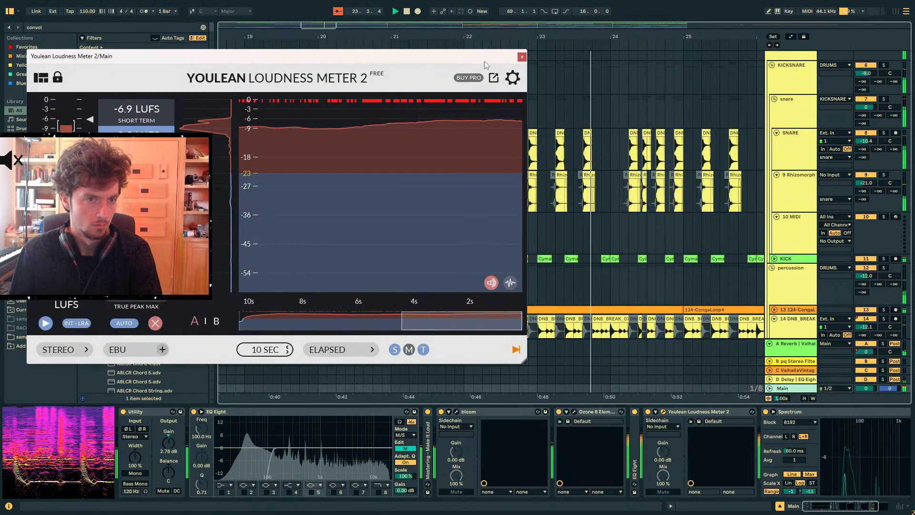
{"action": "left_click", "coordinate": [641, 63]}
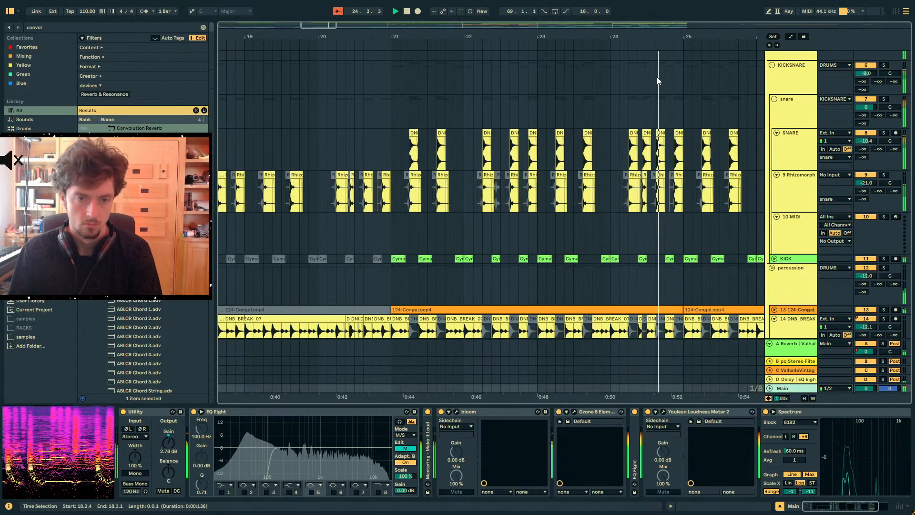
Unfold the KICK track and adjust the dry/wet mix of its Drum Buss
{"action": "left_click_drag", "start_coordinate": [660, 36], "coordinate": [481, 38]}
{"action": "double_click", "coordinate": [792, 260]}
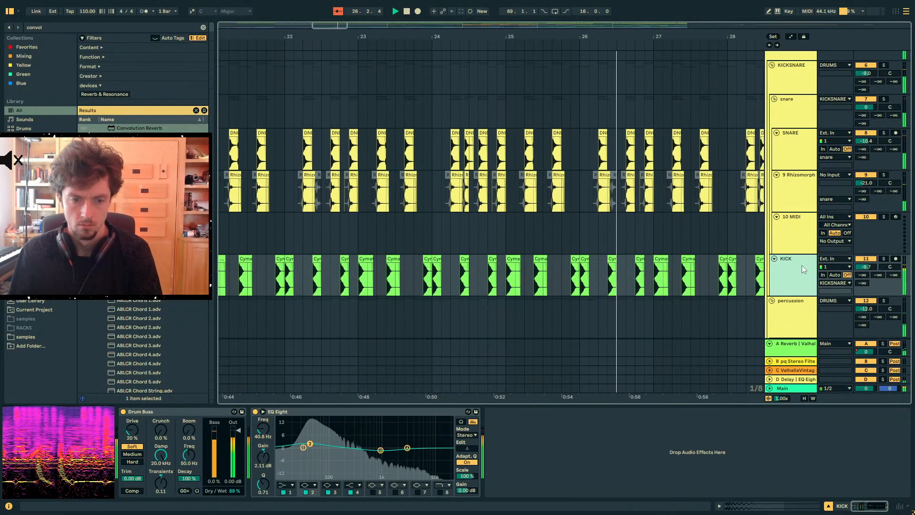
{"action": "left_click_drag", "start_coordinate": [235, 491], "coordinate": [236, 441]}
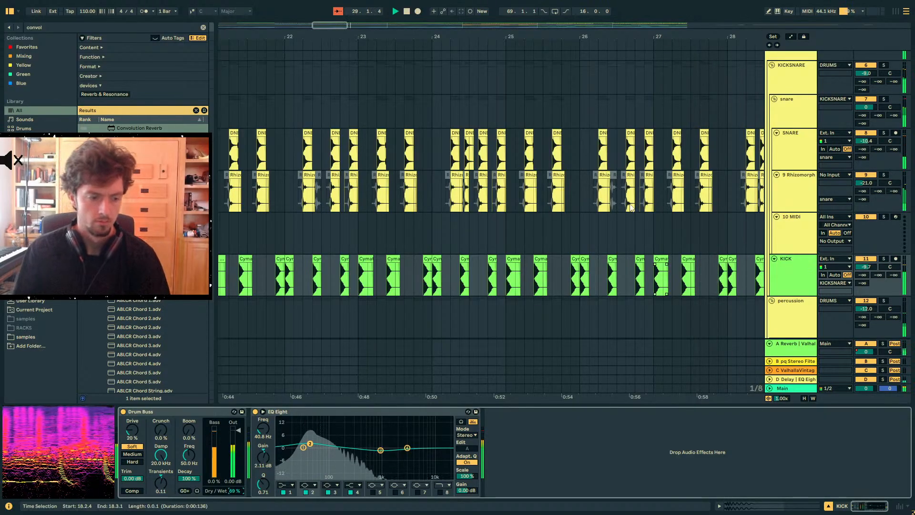
Trim the lead-ins off the Rhizomorphic snare clips between bars 37 and 40
{"action": "left_click_drag", "start_coordinate": [630, 37], "coordinate": [353, 19]}
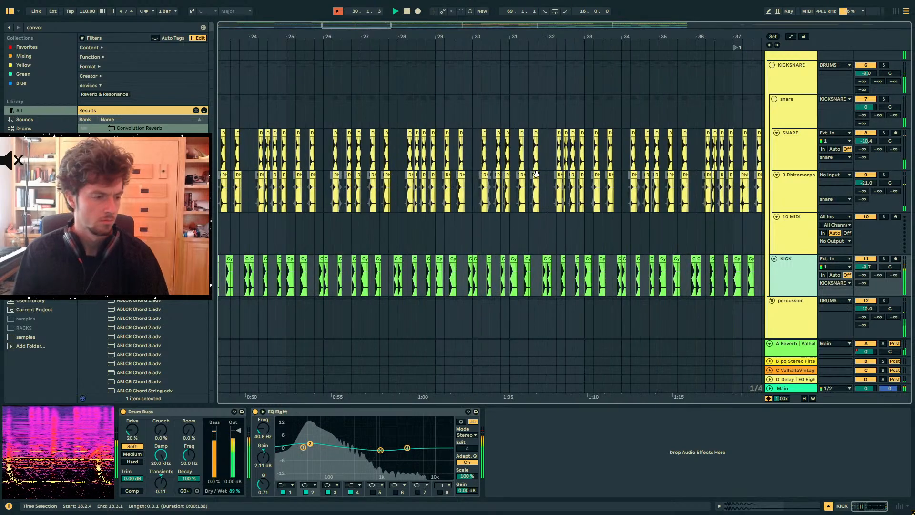
{"action": "scroll", "coordinate": [535, 176], "scroll_direction": "down", "scroll_amount": 10}
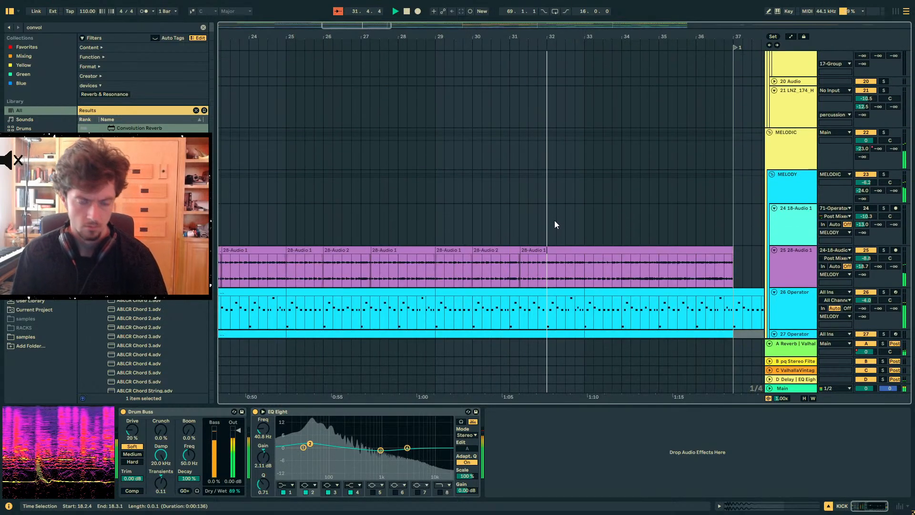
{"action": "scroll", "coordinate": [554, 224], "scroll_direction": "down", "scroll_amount": 3}
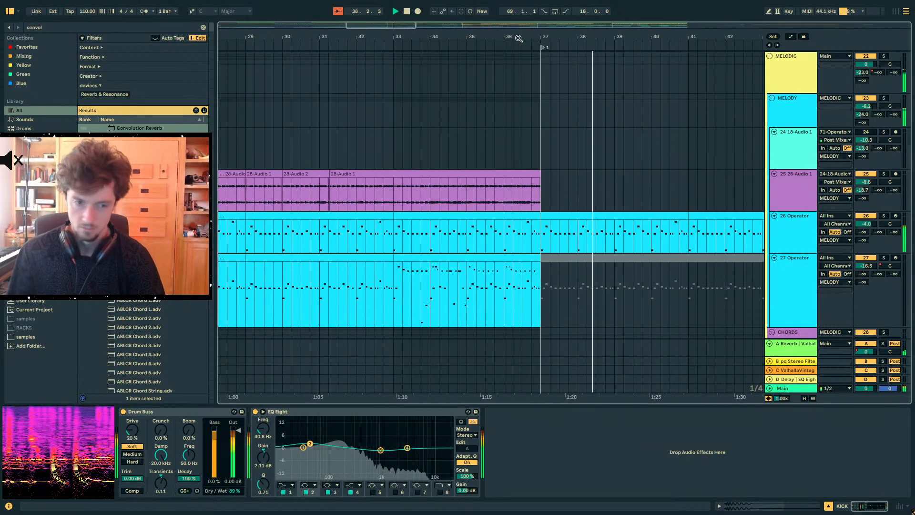
{"action": "scroll", "coordinate": [614, 203], "scroll_direction": "up", "scroll_amount": 10}
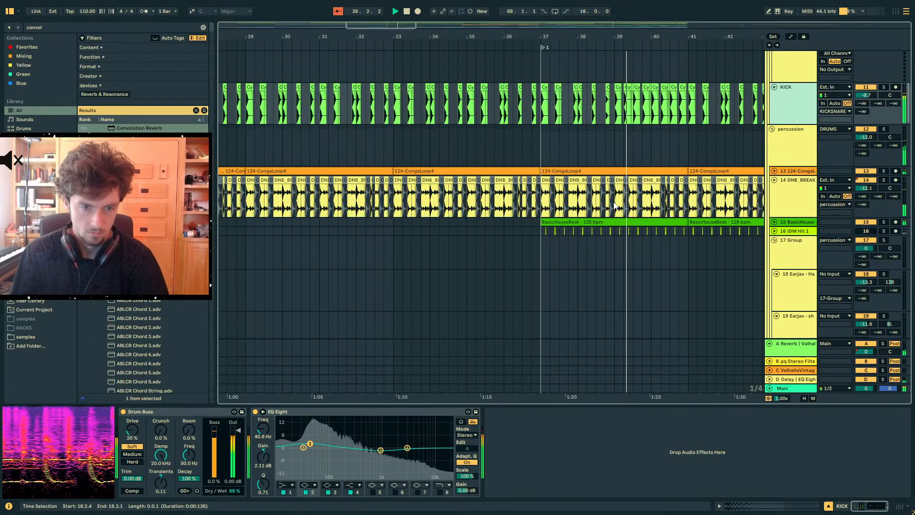
{"action": "scroll", "coordinate": [615, 205], "scroll_direction": "up", "scroll_amount": 5}
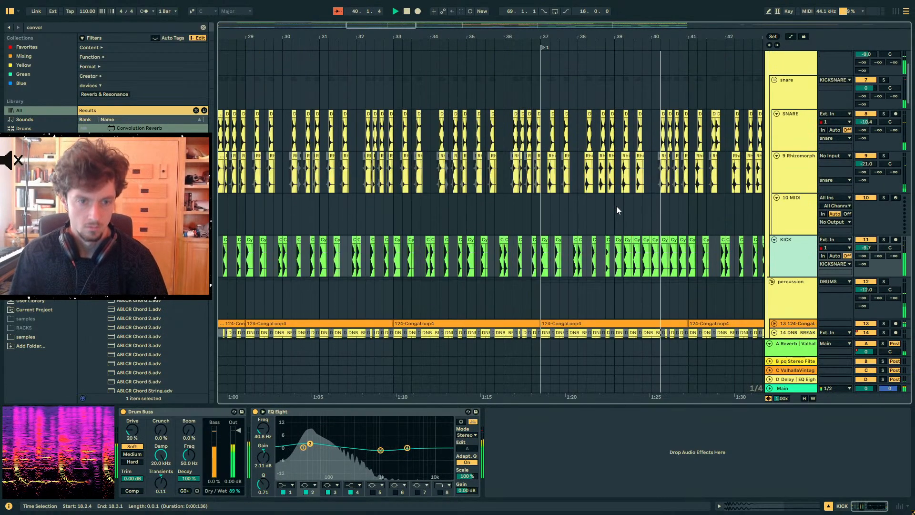
{"action": "left_click_drag", "start_coordinate": [554, 37], "coordinate": [513, 117]}
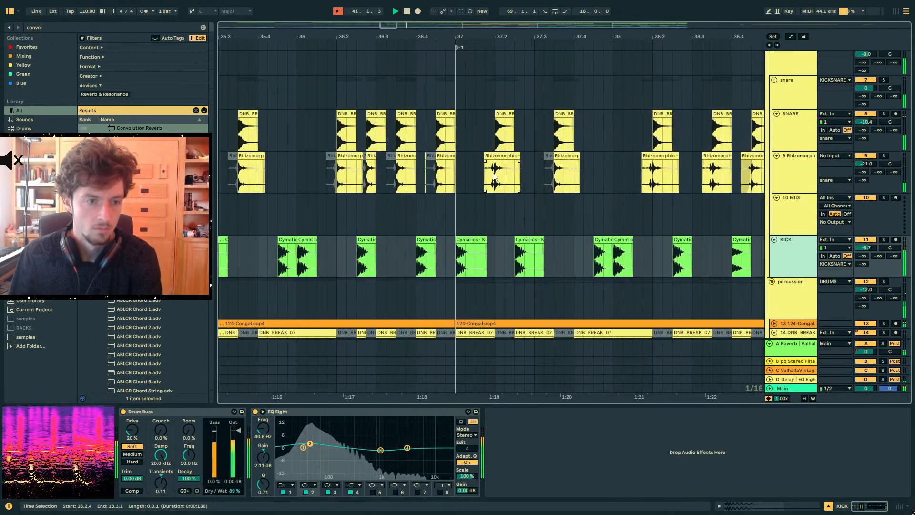
{"action": "left_click_drag", "start_coordinate": [487, 176], "coordinate": [494, 176]}
{"action": "key", "text": "0"}
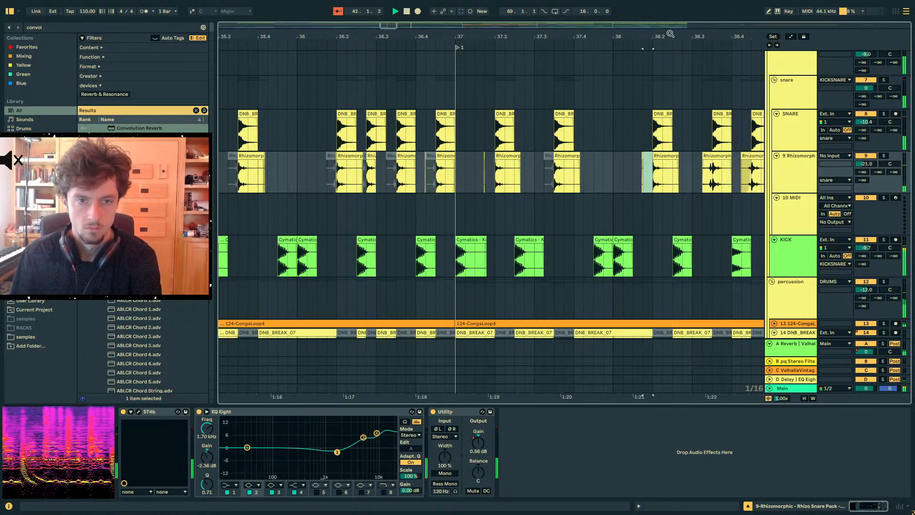
{"action": "scroll", "coordinate": [456, 184], "scroll_direction": "right", "scroll_amount": 5}
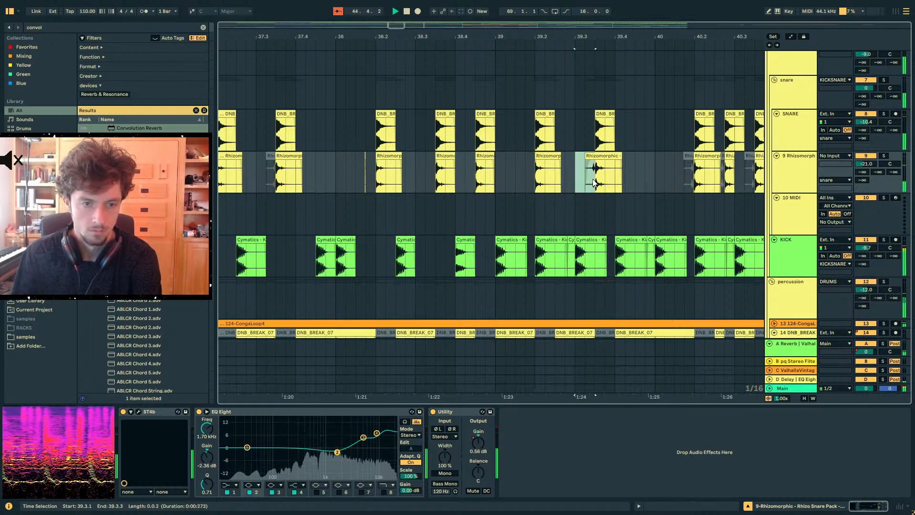
{"action": "scroll", "coordinate": [471, 113], "scroll_direction": "down", "scroll_amount": 8}
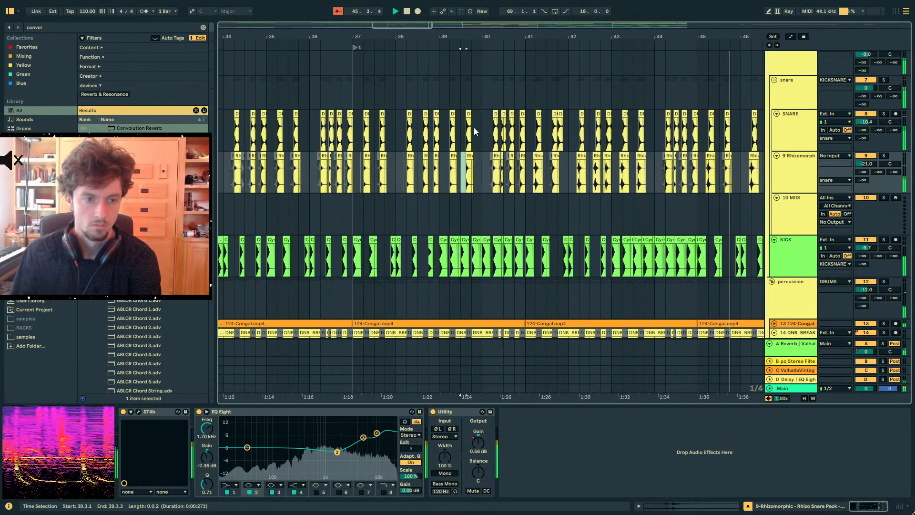
Copy the Rhizomorphic snare section from 37.1.1 to 40.1.1 and paste it over the existing clips at 41.1.1
{"action": "left_click_drag", "start_coordinate": [485, 173], "coordinate": [351, 177]}
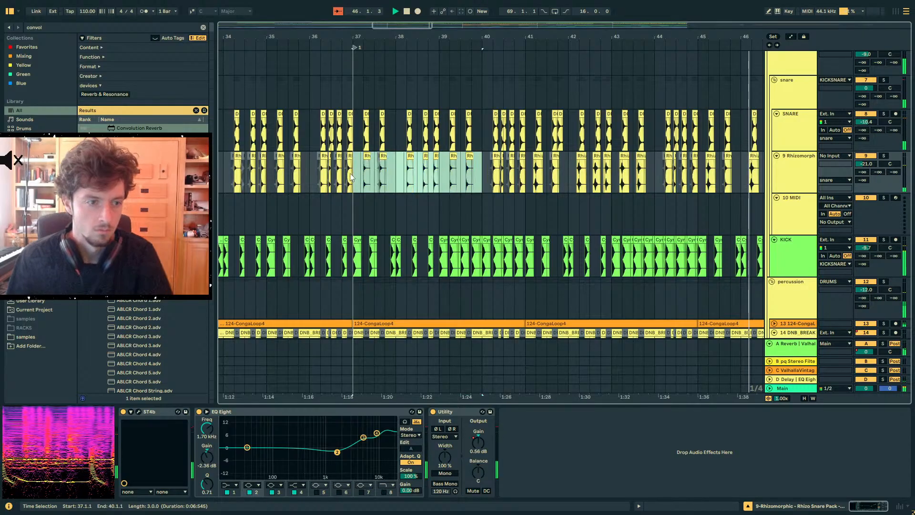
{"action": "left_click", "coordinate": [529, 183]}
{"action": "key", "text": "ctrl+v"}
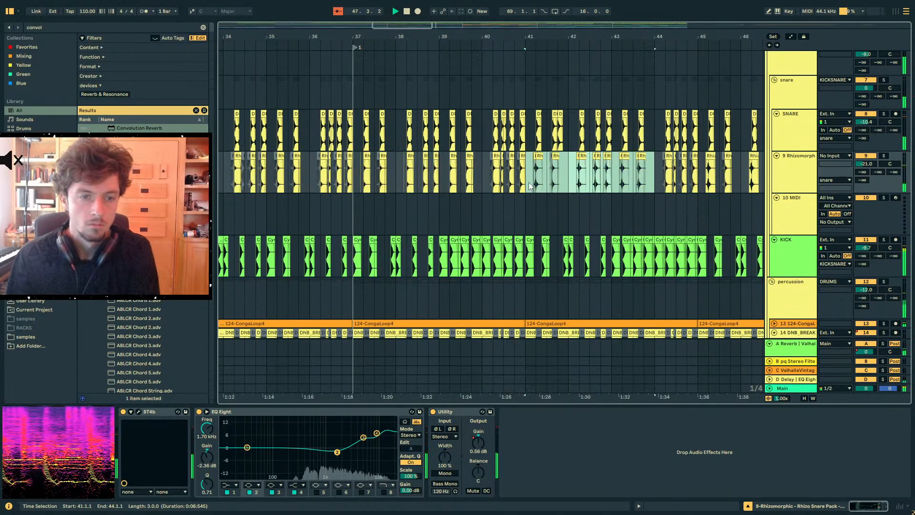
{"action": "key", "text": "Delete"}
{"action": "key", "text": "ctrl+v"}
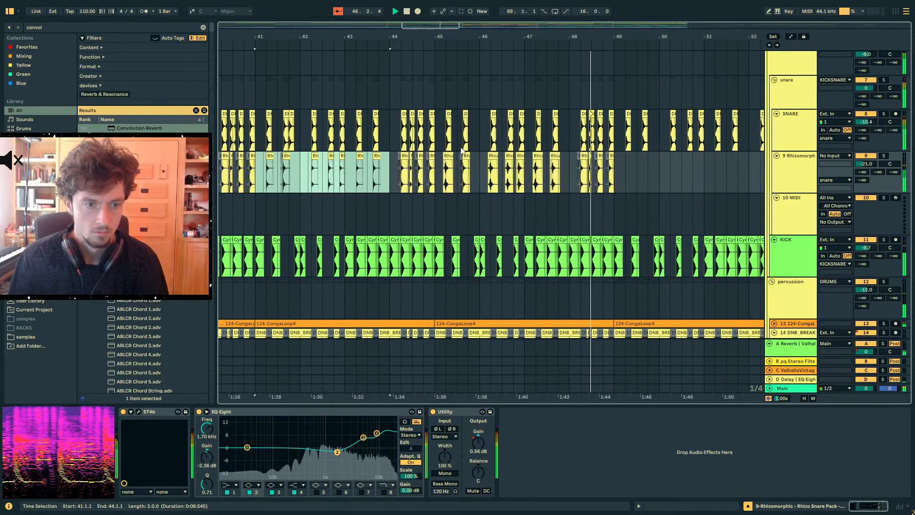
Replace the Rhizomorphic snare clips from bar 45 to bar 53 with two duplicates of the four-bar pattern starting at bar 41
{"action": "left_click_drag", "start_coordinate": [433, 187], "coordinate": [268, 181]}
{"action": "key", "text": "ctrl+d"}
{"action": "key", "text": "Delete"}
{"action": "left_click", "coordinate": [437, 182]}
{"action": "left_click_drag", "start_coordinate": [358, 181], "coordinate": [266, 179]}
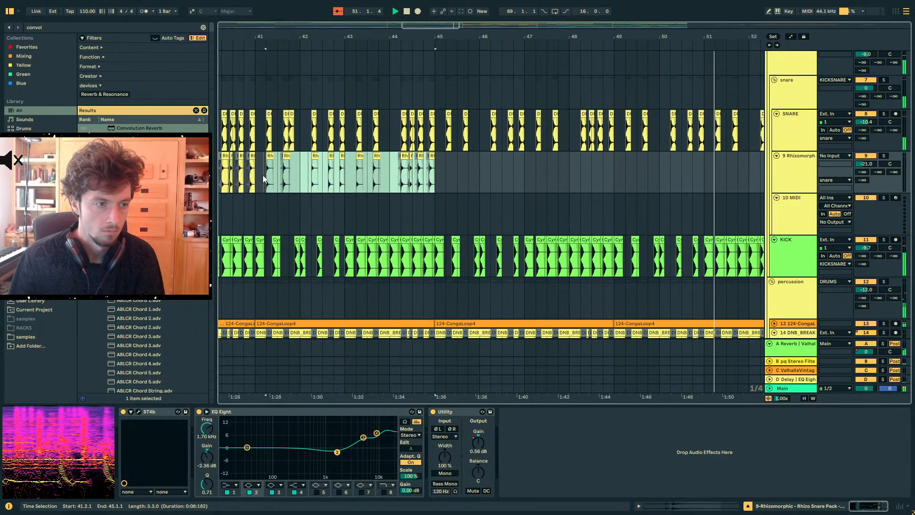
{"action": "key", "text": "ctrl+d"}
{"action": "key", "text": "ctrl+d"}
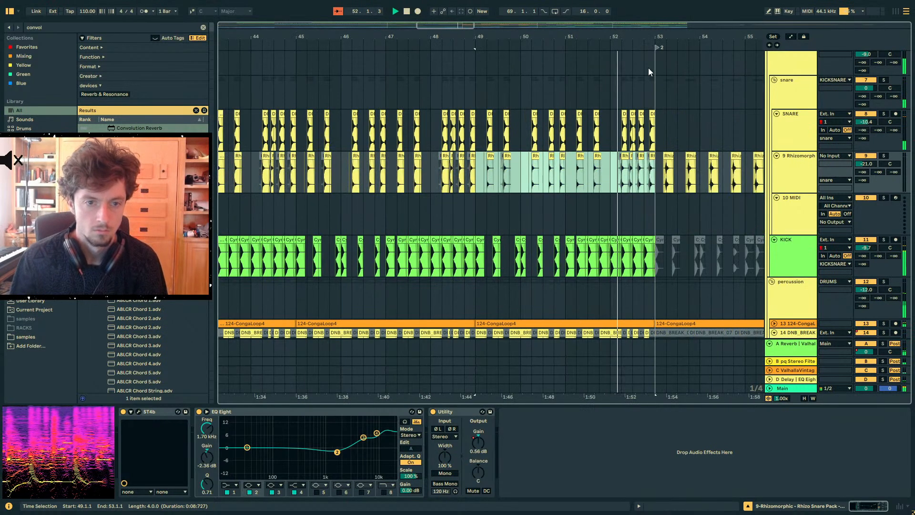
Examine the percussion, harmor, distorted bass and fx tracks between bars 45 and 69 during playback
{"action": "left_click_drag", "start_coordinate": [641, 38], "coordinate": [450, 26]}
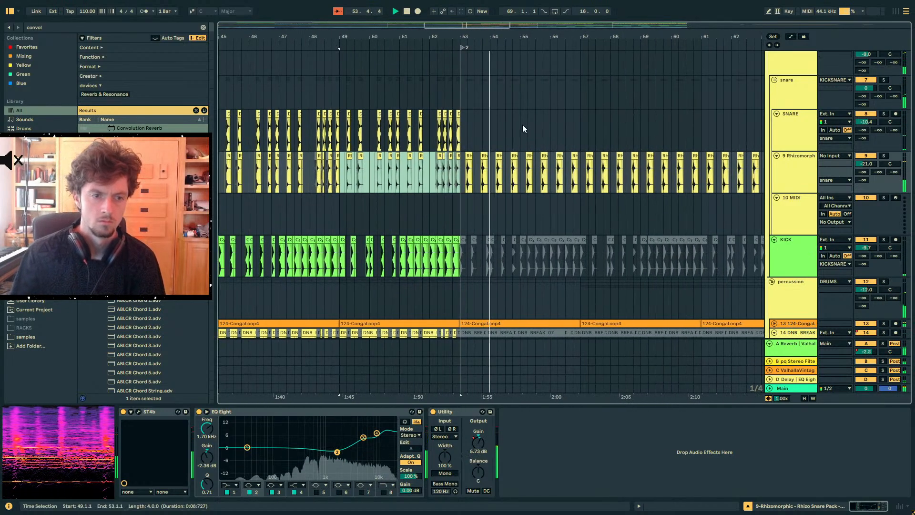
{"action": "scroll", "coordinate": [702, 207], "scroll_direction": "down", "scroll_amount": 8}
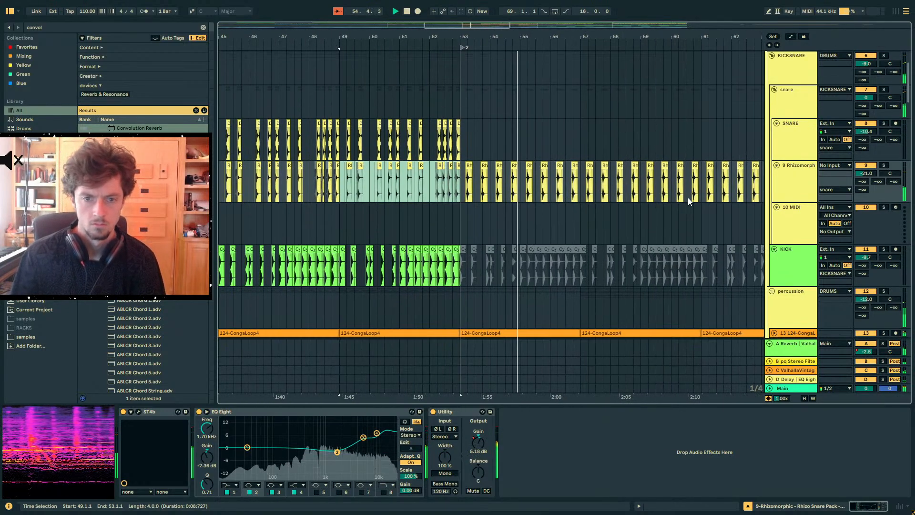
{"action": "scroll", "coordinate": [686, 200], "scroll_direction": "down", "scroll_amount": 15}
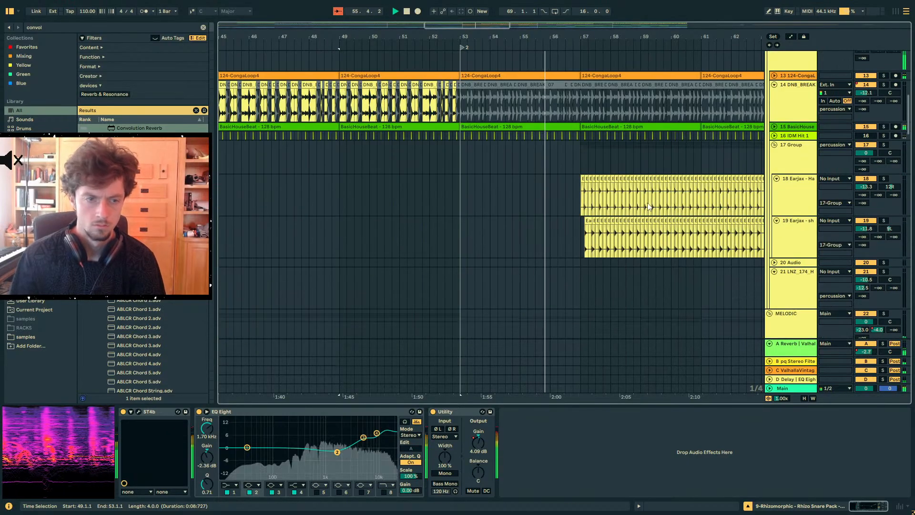
{"action": "scroll", "coordinate": [664, 222], "scroll_direction": "down", "scroll_amount": 15}
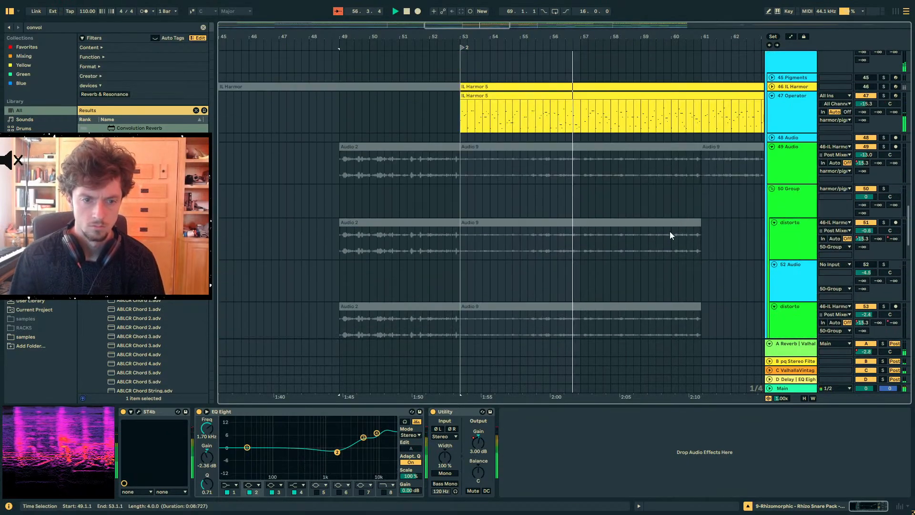
{"action": "scroll", "coordinate": [676, 240], "scroll_direction": "down", "scroll_amount": 2}
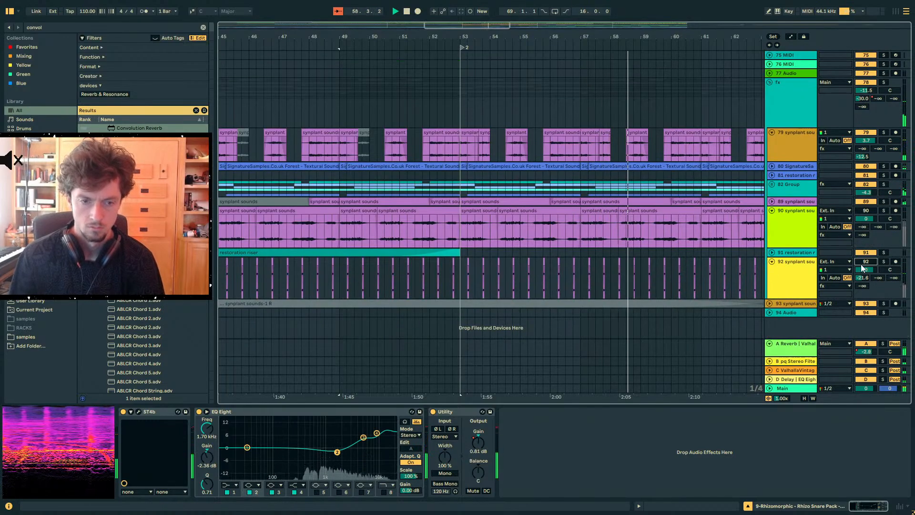
{"action": "scroll", "coordinate": [752, 253], "scroll_direction": "up", "scroll_amount": 3}
{"action": "scroll", "coordinate": [752, 254], "scroll_direction": "up", "scroll_amount": 10}
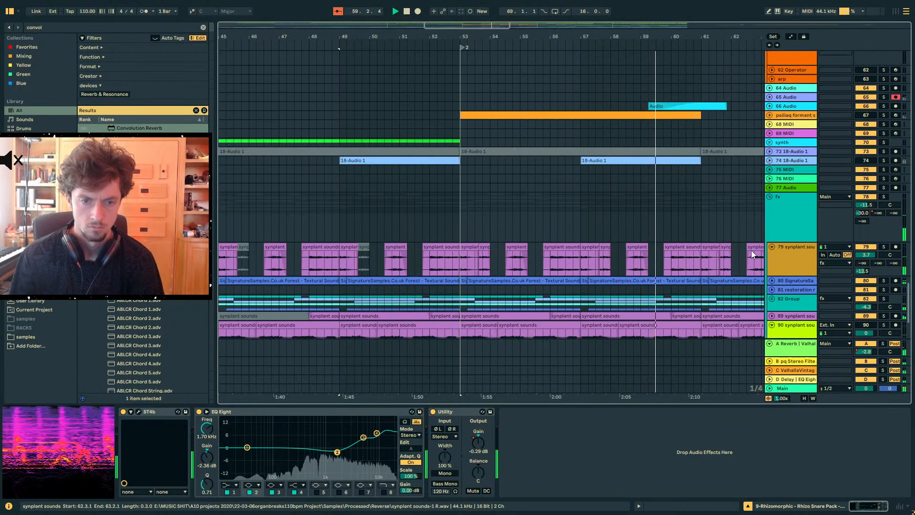
{"action": "scroll", "coordinate": [746, 248], "scroll_direction": "up", "scroll_amount": 3}
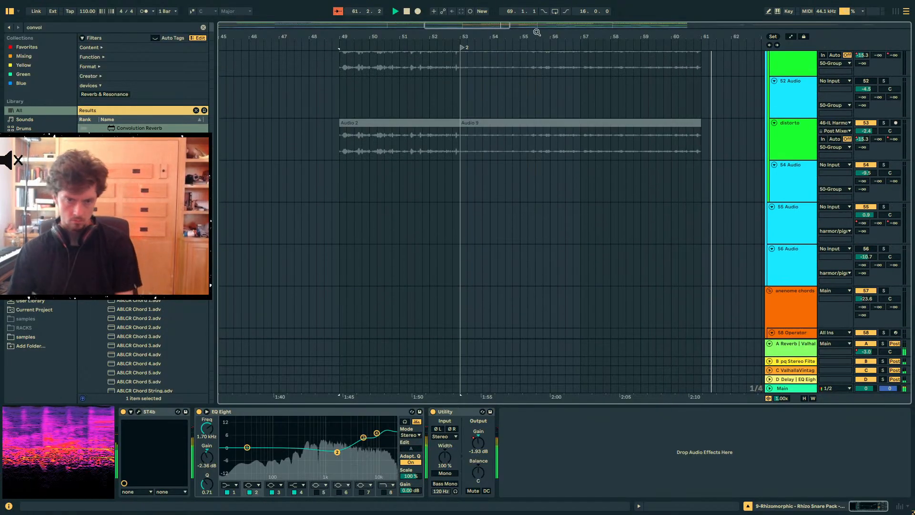
{"action": "scroll", "coordinate": [585, 198], "scroll_direction": "up", "scroll_amount": 10}
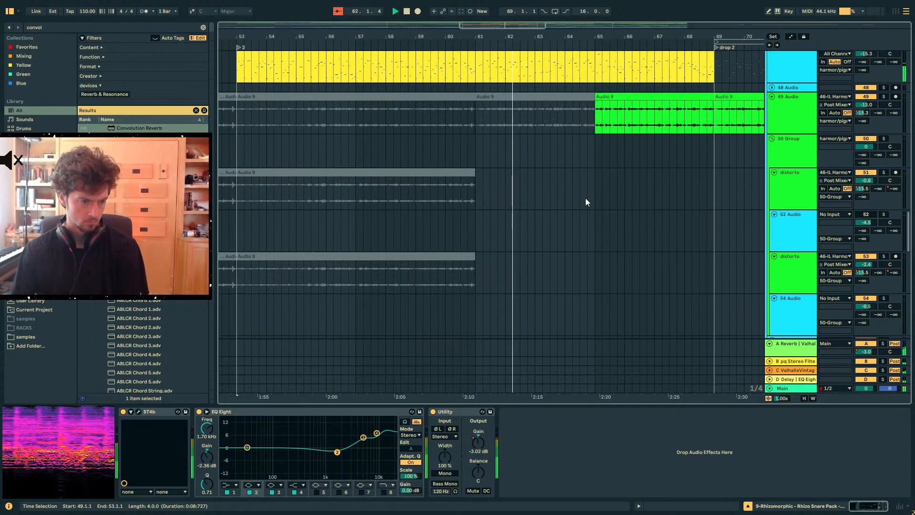
{"action": "scroll", "coordinate": [593, 199], "scroll_direction": "up", "scroll_amount": 1}
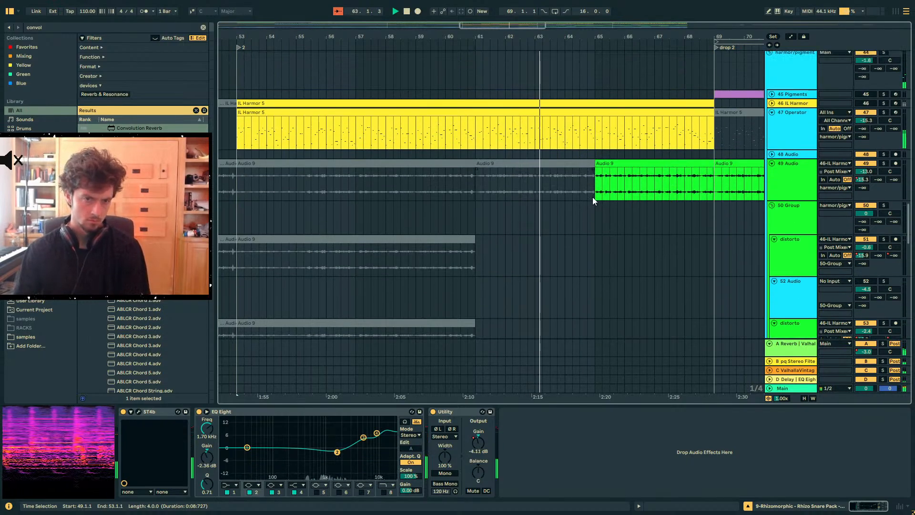
{"action": "scroll", "coordinate": [593, 199], "scroll_direction": "up", "scroll_amount": 5}
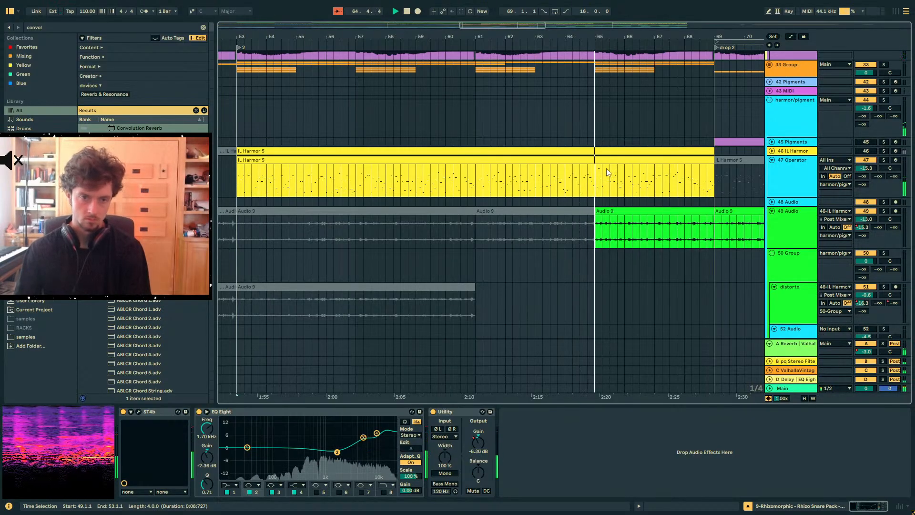
Deactivate the 47 Operator track and show the device chain of the 49 Audio track around bar 66
{"action": "left_click", "coordinate": [846, 173]}
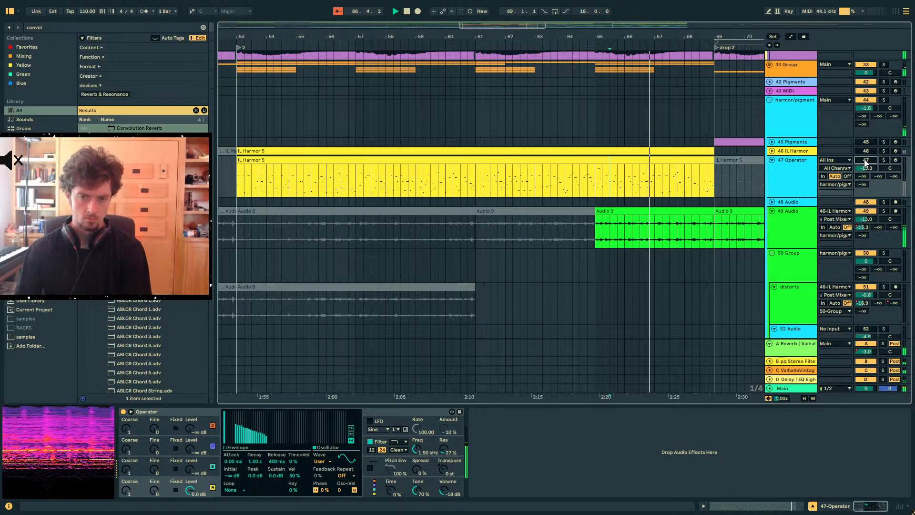
{"action": "left_click", "coordinate": [772, 151]}
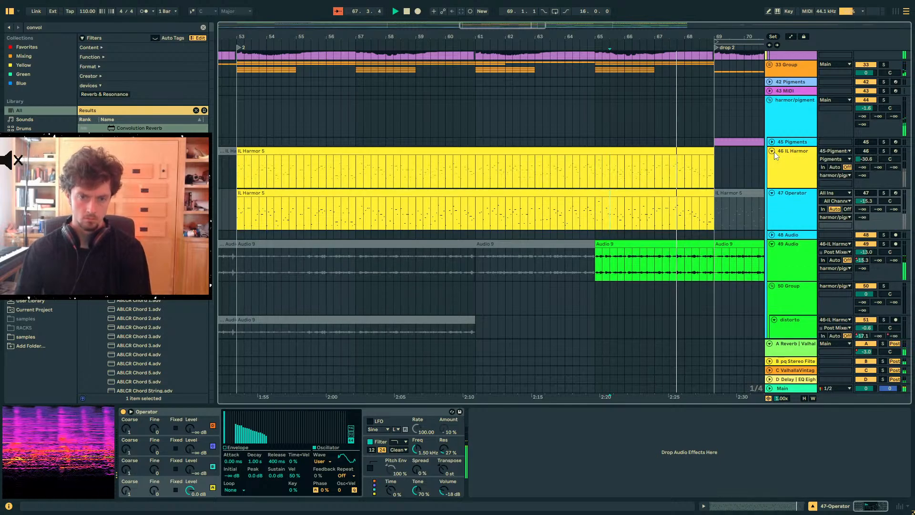
{"action": "left_click", "coordinate": [719, 253]}
{"action": "scroll", "coordinate": [720, 253], "scroll_direction": "up", "scroll_amount": 6}
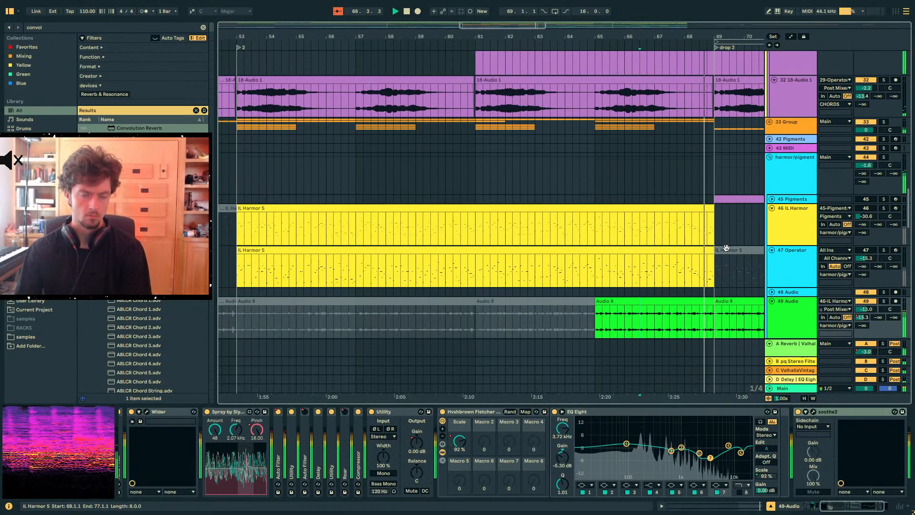
{"action": "scroll", "coordinate": [725, 253], "scroll_direction": "down", "scroll_amount": 7}
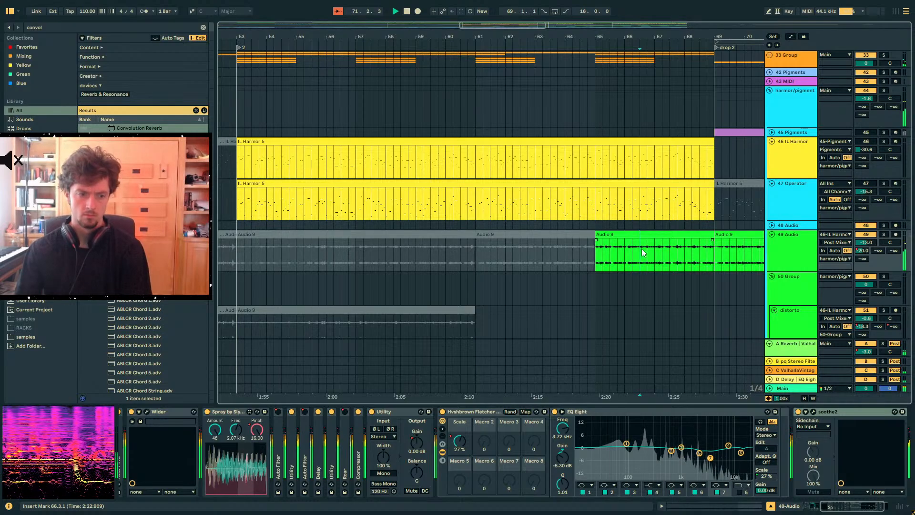
Lower the CHORDS group's Utility gain automation at the start of drop 2, bar 69, to -5.13 dB
{"action": "left_click_drag", "start_coordinate": [688, 43], "coordinate": [480, 36]}
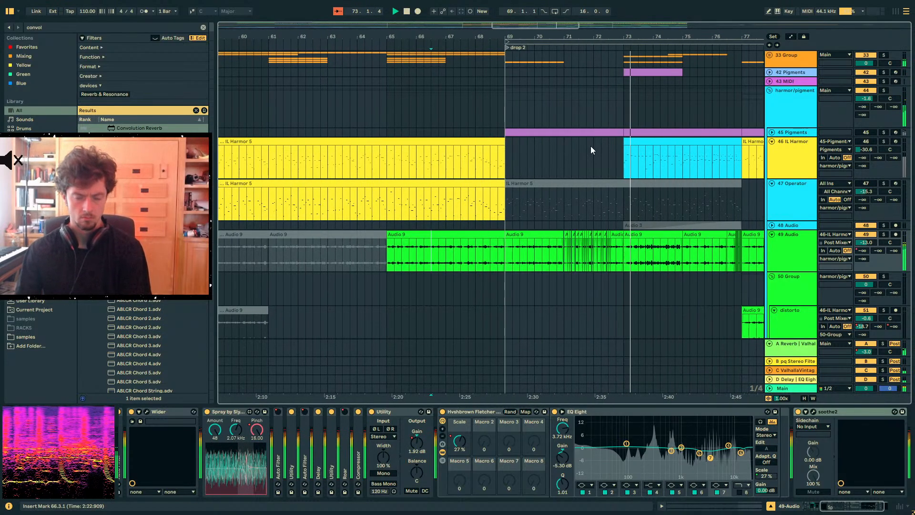
{"action": "scroll", "coordinate": [668, 210], "scroll_direction": "up", "scroll_amount": 5}
{"action": "scroll", "coordinate": [668, 212], "scroll_direction": "up", "scroll_amount": 6}
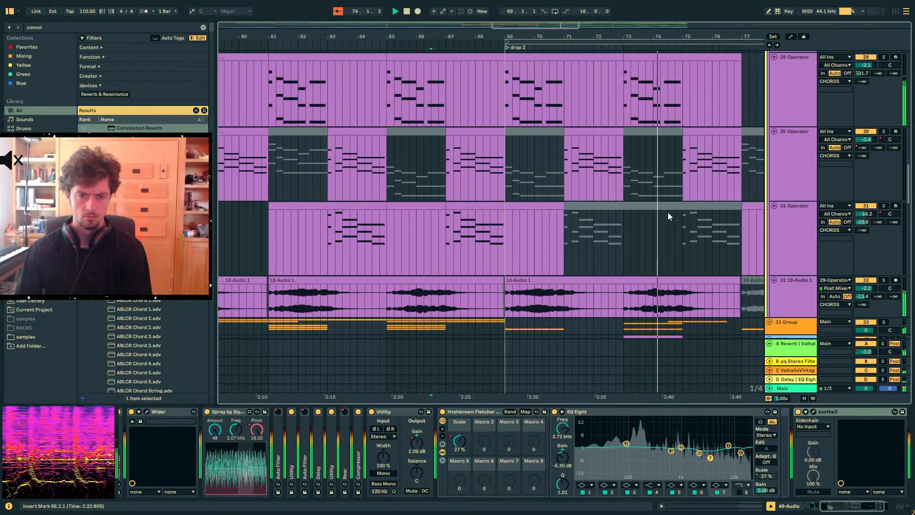
{"action": "left_click", "coordinate": [791, 105]}
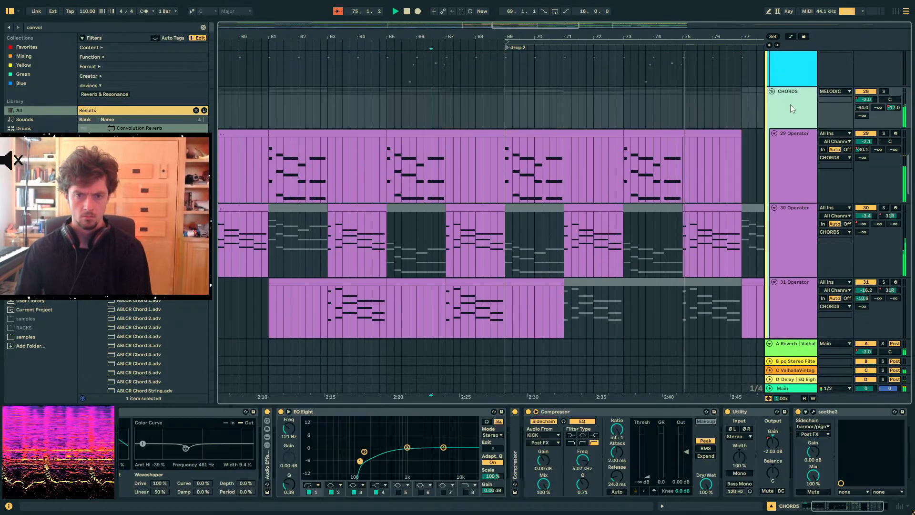
{"action": "key", "text": "a"}
{"action": "left_click_drag", "start_coordinate": [530, 113], "coordinate": [531, 116]}
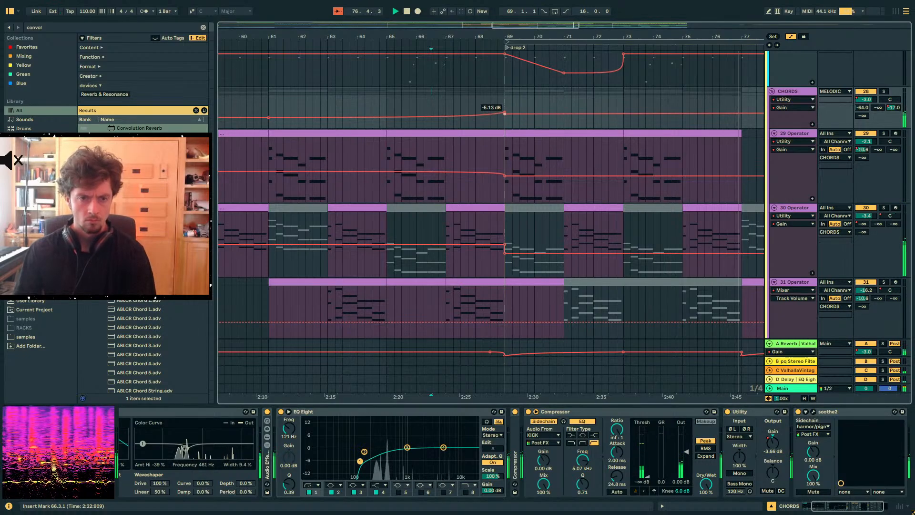
{"action": "key", "text": "a"}
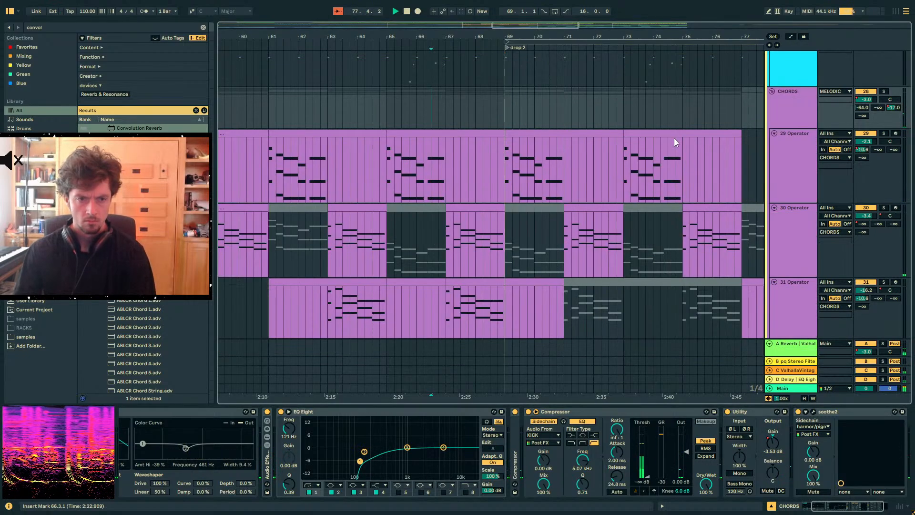
Play from just before bar 77 and deactivate the 49 Audio and 55 Audio clips spanning bars 77 to 79
{"action": "scroll", "coordinate": [675, 138], "scroll_direction": "down", "scroll_amount": 8}
{"action": "scroll", "coordinate": [742, 182], "scroll_direction": "down", "scroll_amount": 4}
{"action": "scroll", "coordinate": [742, 182], "scroll_direction": "down", "scroll_amount": 4}
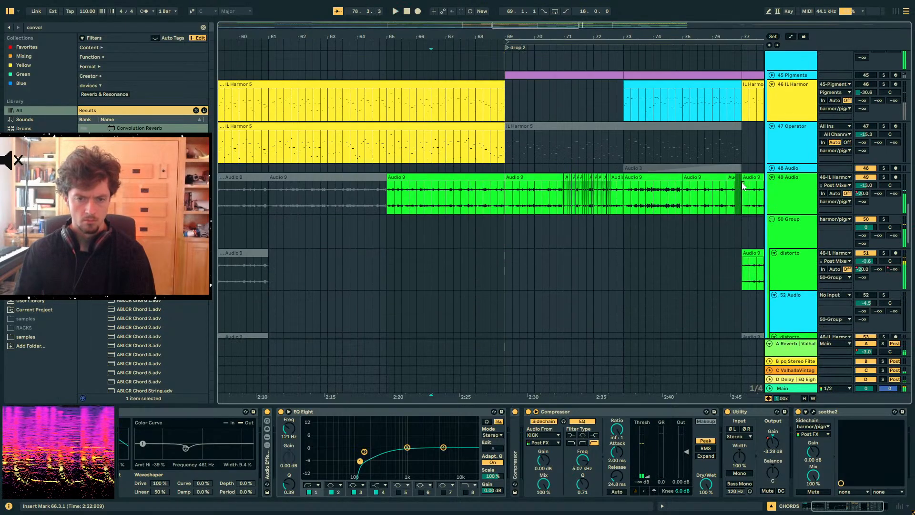
{"action": "left_click", "coordinate": [747, 160]}
{"action": "key", "text": "space"}
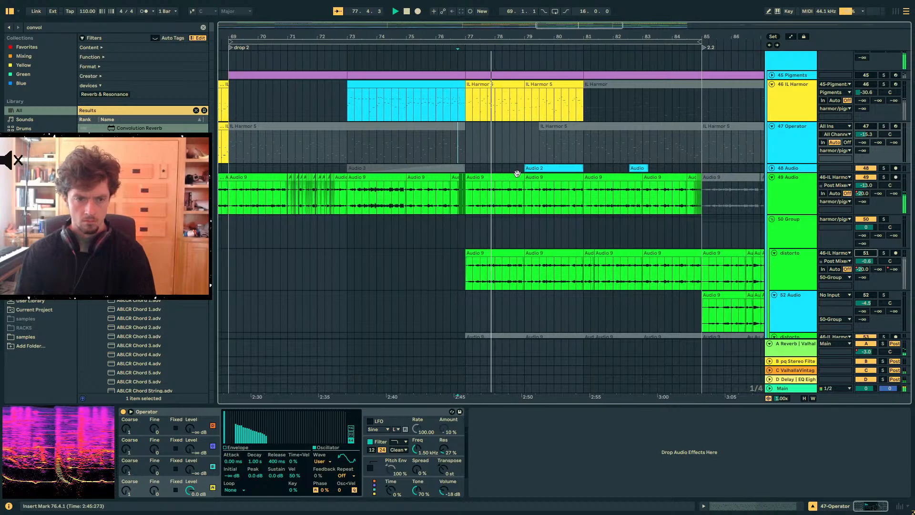
{"action": "left_click", "coordinate": [507, 195]}
{"action": "left_click", "coordinate": [507, 253]}
{"action": "scroll", "coordinate": [673, 238], "scroll_direction": "down", "scroll_amount": 5}
{"action": "left_click", "coordinate": [502, 277]}
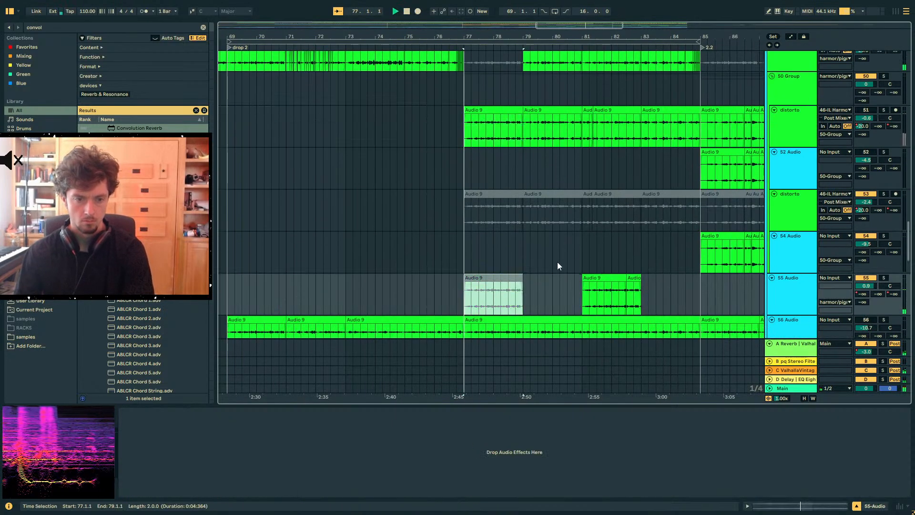
{"action": "scroll", "coordinate": [496, 191], "scroll_direction": "up", "scroll_amount": 2}
{"action": "left_click", "coordinate": [492, 161]}
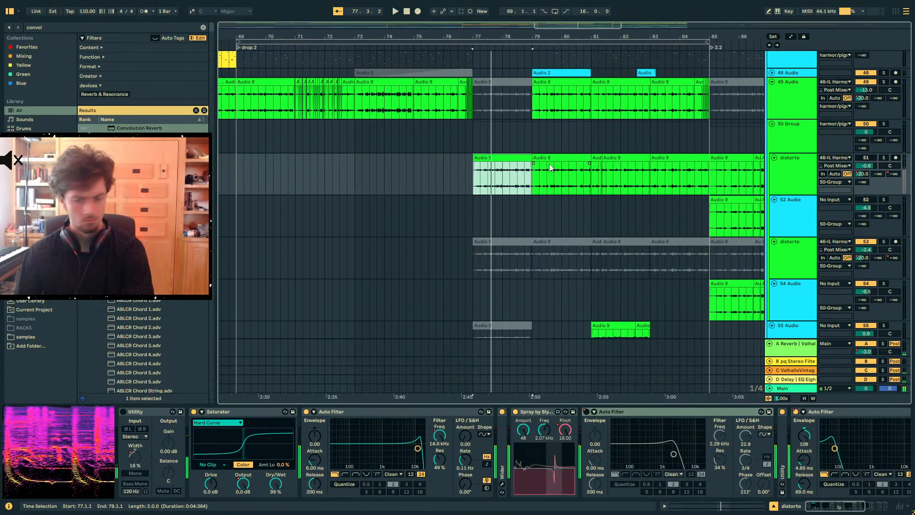
Audition the harmor/pigment group and the CHORDS group in solo from bar 77
{"action": "scroll", "coordinate": [591, 174], "scroll_direction": "up", "scroll_amount": 6}
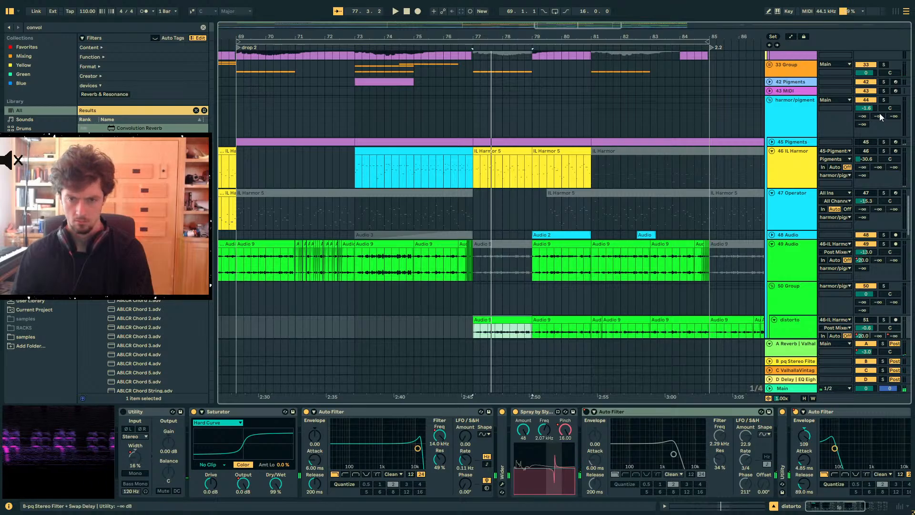
{"action": "left_click", "coordinate": [885, 106]}
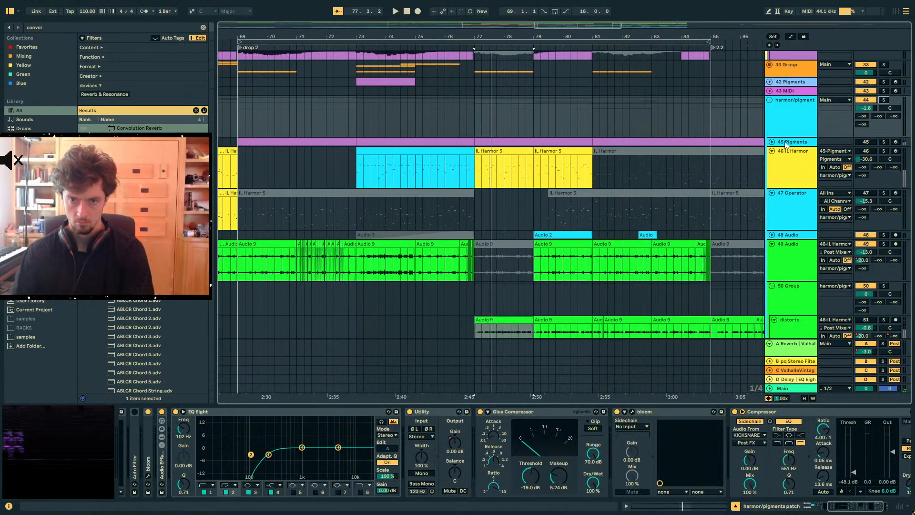
{"action": "scroll", "coordinate": [780, 165], "scroll_direction": "up", "scroll_amount": 6}
{"action": "scroll", "coordinate": [781, 164], "scroll_direction": "up", "scroll_amount": 8}
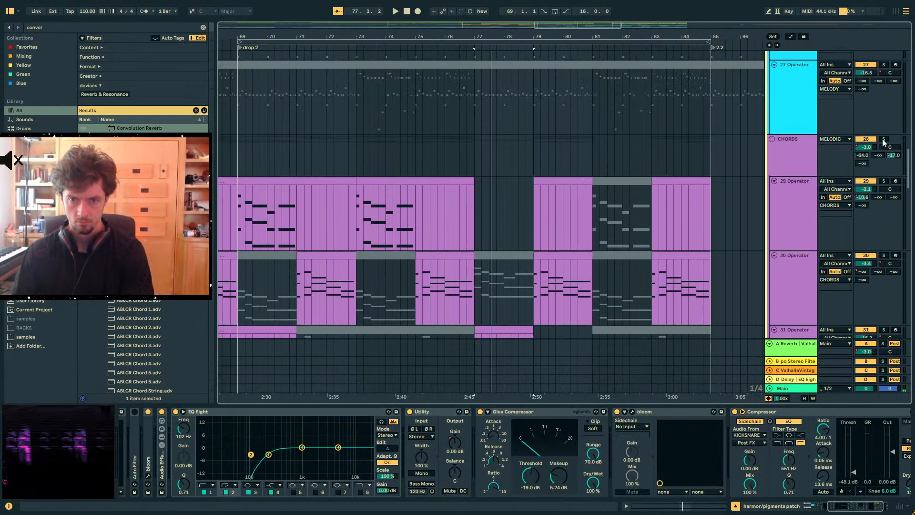
{"action": "left_click", "coordinate": [884, 138]}
{"action": "key", "text": "space"}
Audition the 25 28-Audio track, the MELODY group and the whole MELODIC group in solo from bar 77
{"action": "scroll", "coordinate": [871, 151], "scroll_direction": "up", "scroll_amount": 3}
{"action": "scroll", "coordinate": [871, 151], "scroll_direction": "up", "scroll_amount": 3}
{"action": "left_click", "coordinate": [884, 133]}
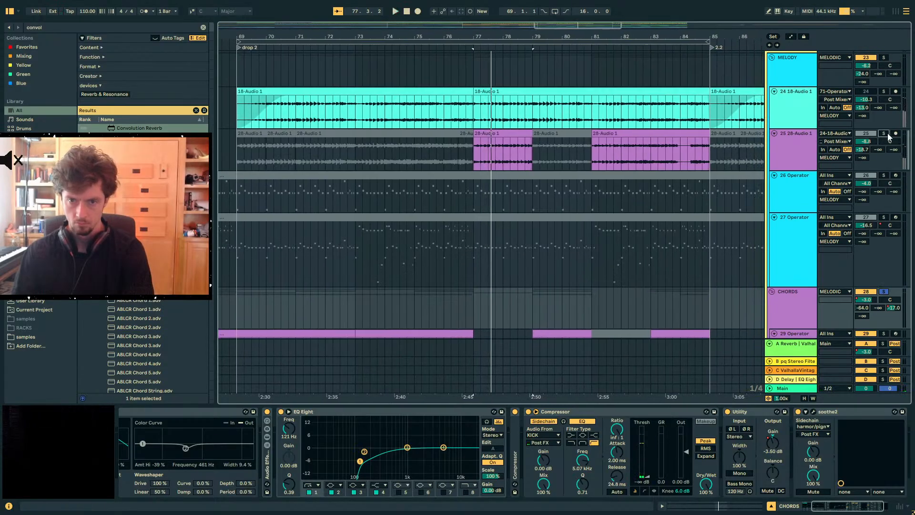
{"action": "scroll", "coordinate": [889, 137], "scroll_direction": "up", "scroll_amount": 2}
{"action": "left_click", "coordinate": [883, 106]}
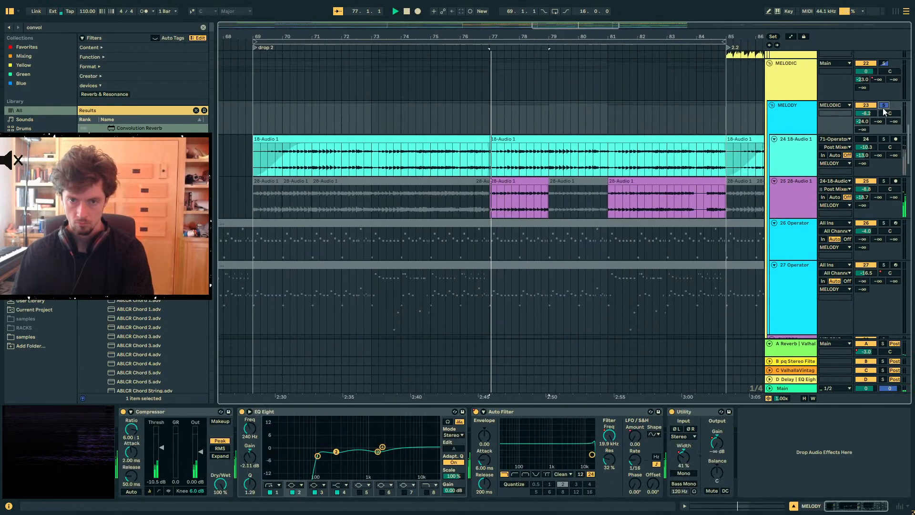
{"action": "scroll", "coordinate": [889, 108], "scroll_direction": "up", "scroll_amount": 2}
{"action": "left_click", "coordinate": [885, 121]}
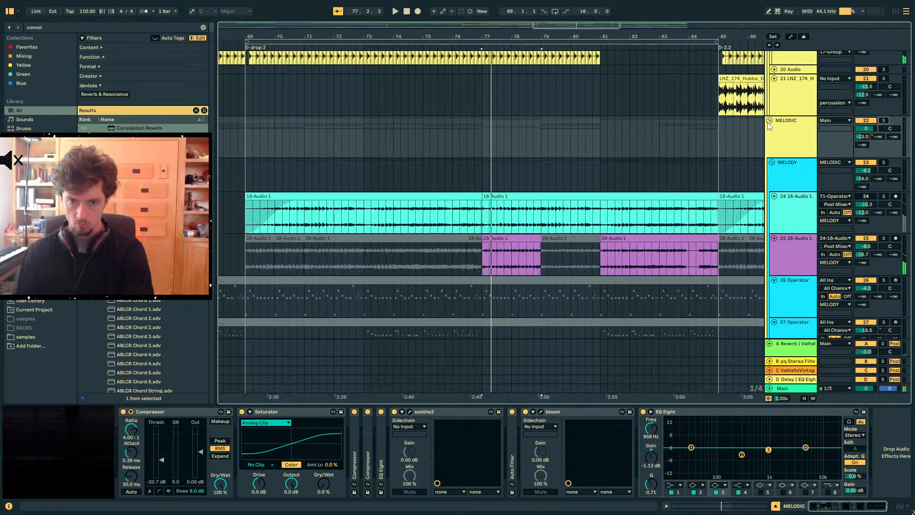
Fold the MELODIC group and audition the 33 Group in solo from bar 77, checking its audio tracks
{"action": "left_click", "coordinate": [770, 120]}
{"action": "scroll", "coordinate": [782, 128], "scroll_direction": "down", "scroll_amount": 3}
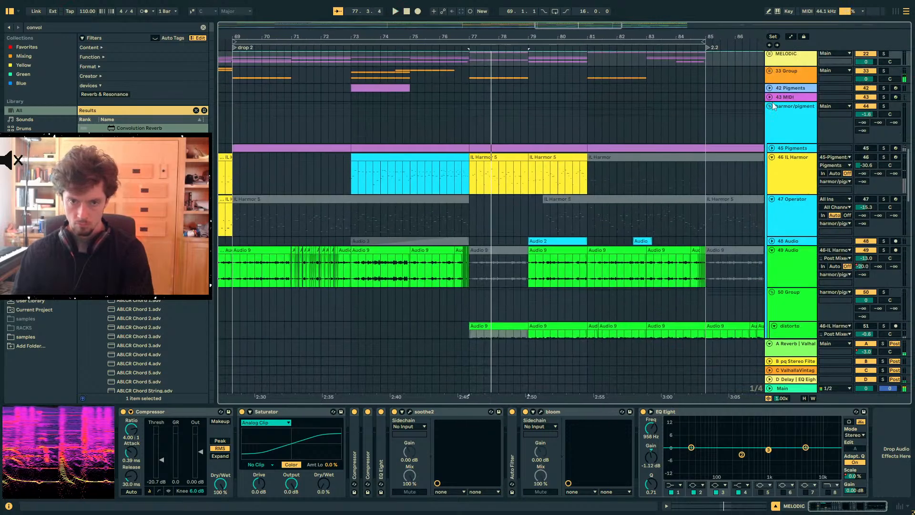
{"action": "left_click", "coordinate": [774, 107]}
{"action": "left_click", "coordinate": [884, 71]}
{"action": "key", "text": "space"}
{"action": "left_click", "coordinate": [770, 71]}
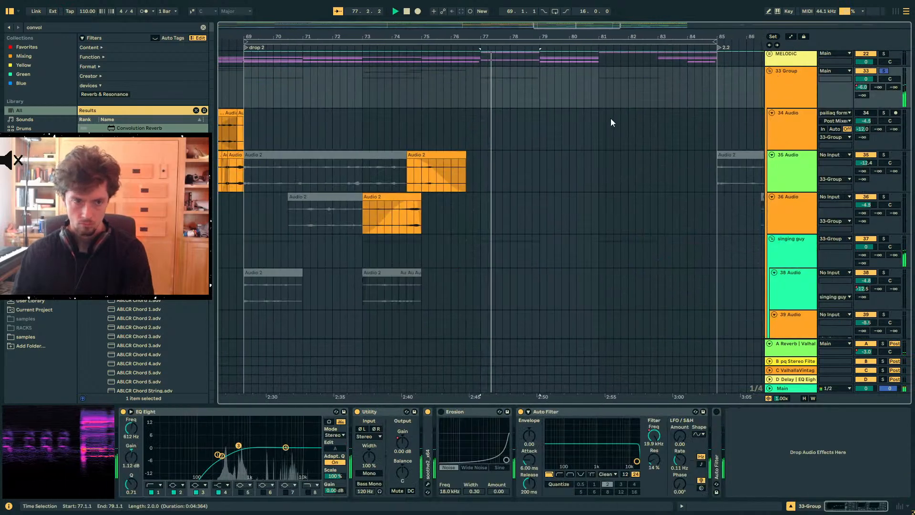
{"action": "scroll", "coordinate": [522, 122], "scroll_direction": "down", "scroll_amount": 4}
{"action": "scroll", "coordinate": [768, 145], "scroll_direction": "up", "scroll_amount": 2}
{"action": "scroll", "coordinate": [771, 145], "scroll_direction": "up", "scroll_amount": 3}
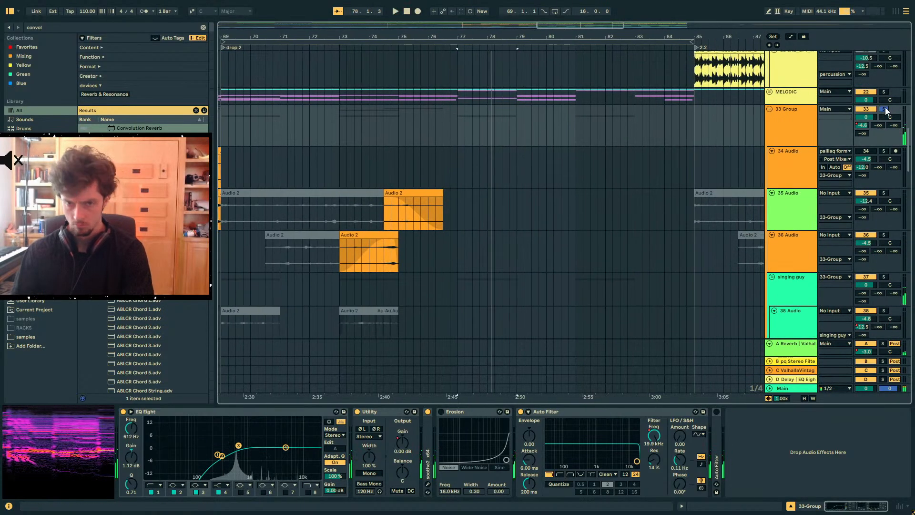
{"action": "left_click", "coordinate": [769, 110]}
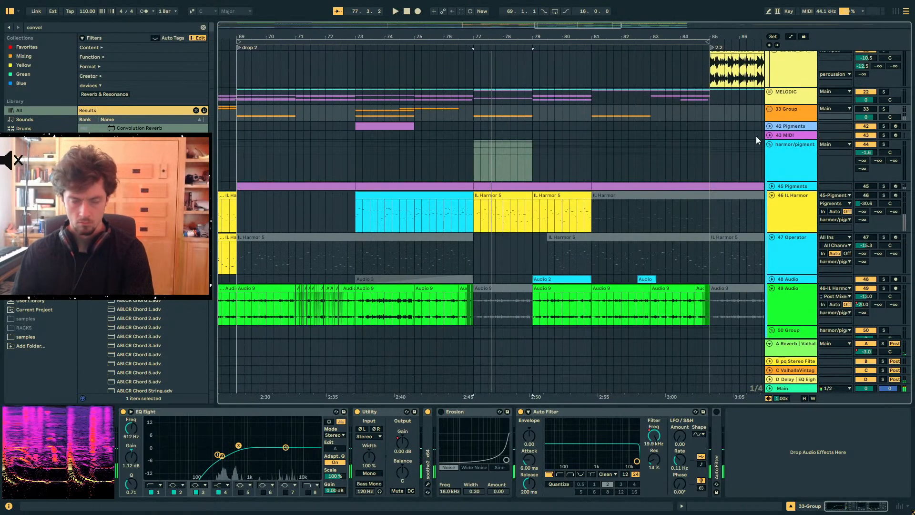
Solo the DRUMS group and listen closely to its kick, snare and break clips around bar 77
{"action": "scroll", "coordinate": [762, 126], "scroll_direction": "up", "scroll_amount": 5}
{"action": "scroll", "coordinate": [731, 172], "scroll_direction": "up", "scroll_amount": 6}
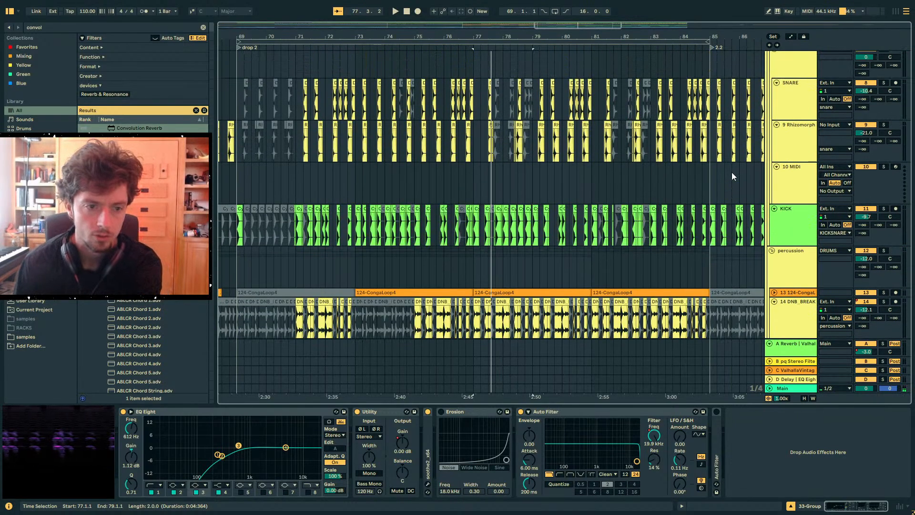
{"action": "scroll", "coordinate": [732, 175], "scroll_direction": "up", "scroll_amount": 4}
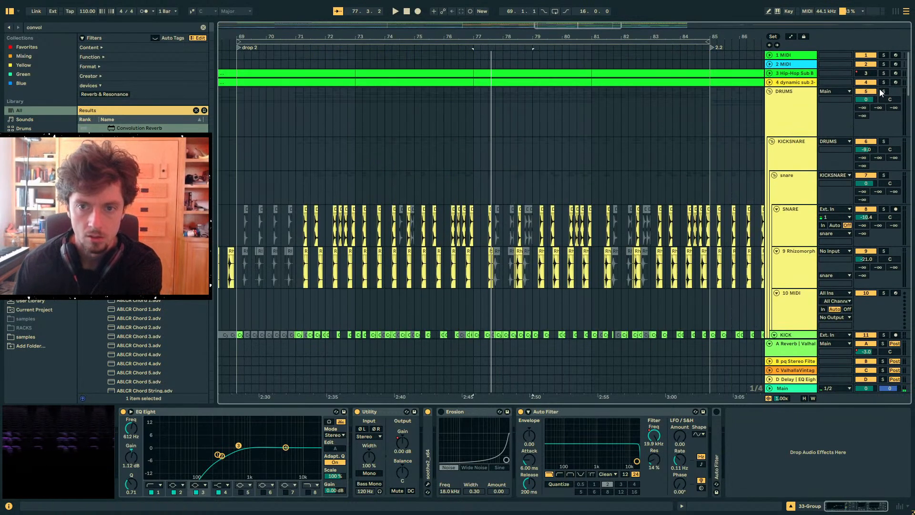
{"action": "left_click", "coordinate": [883, 91]}
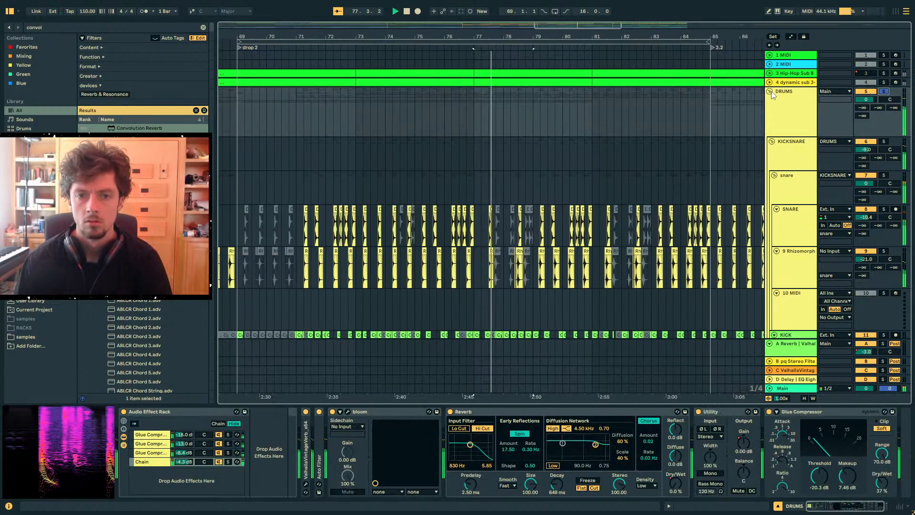
{"action": "scroll", "coordinate": [601, 143], "scroll_direction": "down", "scroll_amount": 4}
{"action": "left_click_drag", "start_coordinate": [475, 38], "coordinate": [475, 166]}
{"action": "key", "text": "space"}
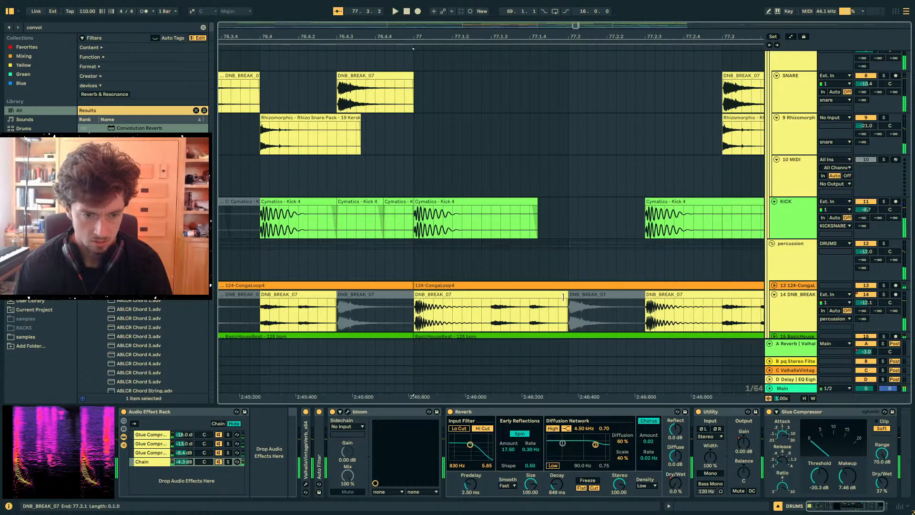
Try shortening the end of the DNB_BREAK_07 clip that runs from bar 77 to 77.2
{"action": "left_click", "coordinate": [564, 296], "text": "shift"}
{"action": "scroll", "coordinate": [573, 283], "scroll_direction": "down", "scroll_amount": 2}
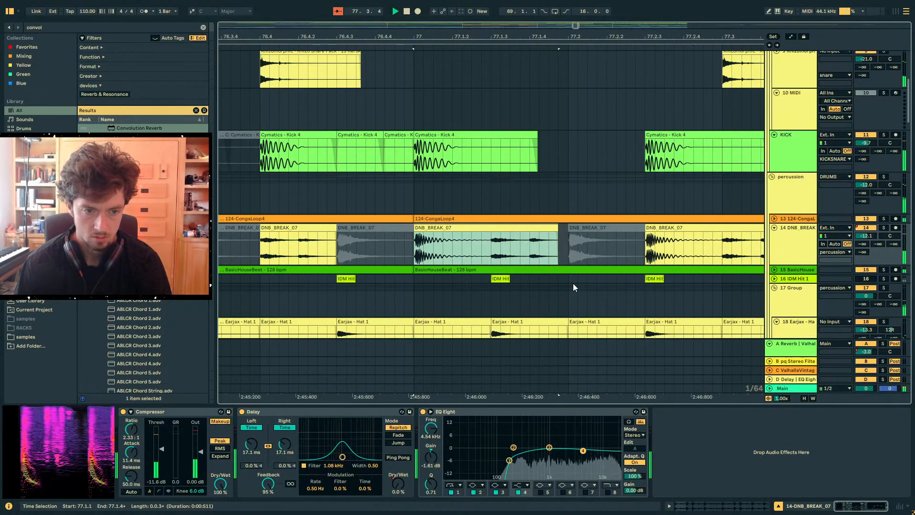
{"action": "key", "text": "space"}
{"action": "key", "text": "ctrl+z"}
Unfold the 15 BasicHouseBeat track in the percussion group and listen to it in solo from 77.2
{"action": "scroll", "coordinate": [573, 283], "scroll_direction": "down", "scroll_amount": 7}
{"action": "scroll", "coordinate": [597, 243], "scroll_direction": "up", "scroll_amount": 4}
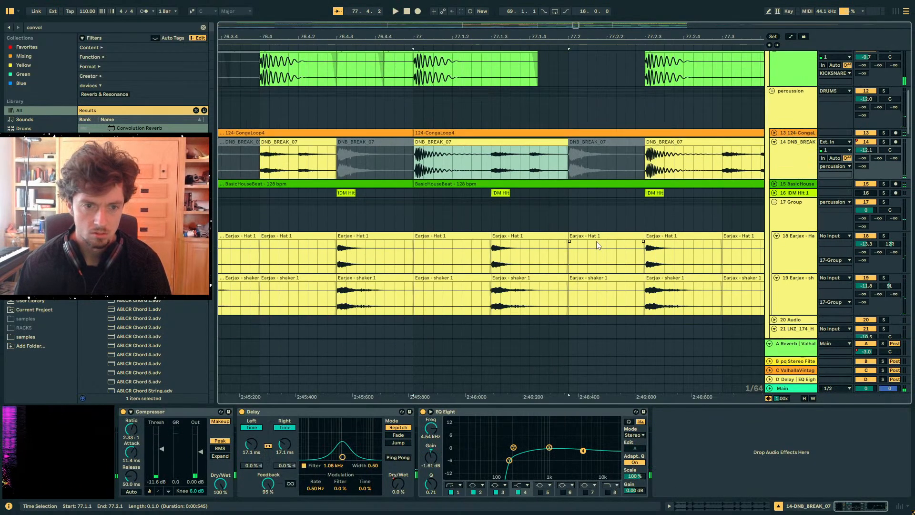
{"action": "scroll", "coordinate": [596, 242], "scroll_direction": "up", "scroll_amount": 6}
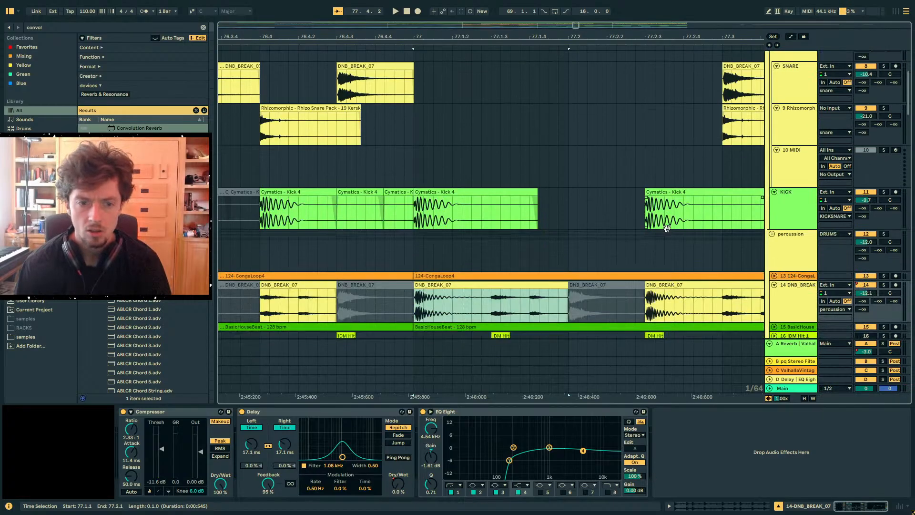
{"action": "scroll", "coordinate": [668, 229], "scroll_direction": "down", "scroll_amount": 6}
{"action": "left_click", "coordinate": [774, 184]}
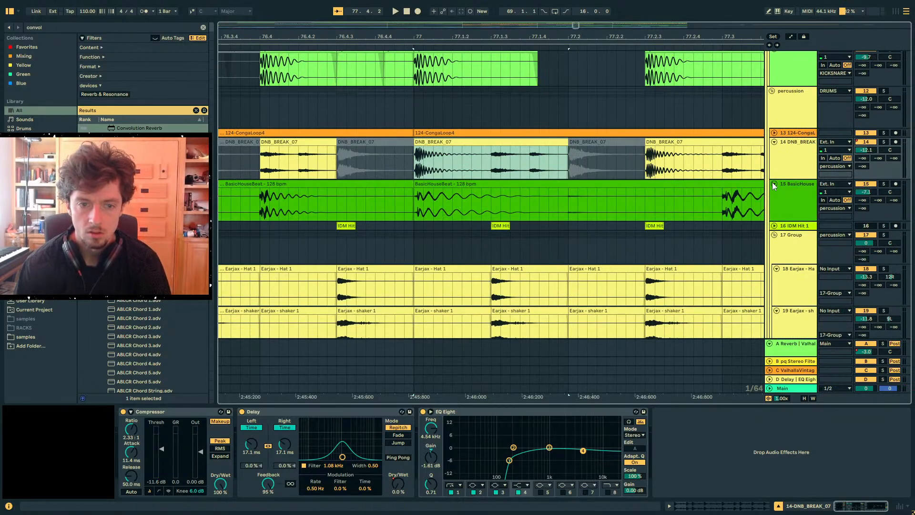
{"action": "left_click", "coordinate": [572, 201]}
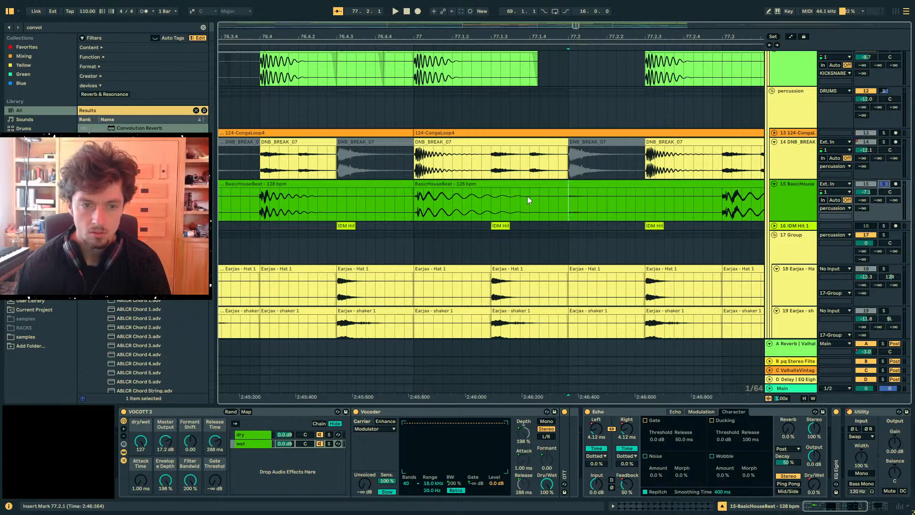
{"action": "key", "text": "space"}
{"action": "key", "text": "space"}
Try deactivating sixteenth-note slices of the BasicHouseBeat clip at 77.2, 77.4 and 78.2
{"action": "left_click_drag", "start_coordinate": [424, 208], "coordinate": [410, 205]}
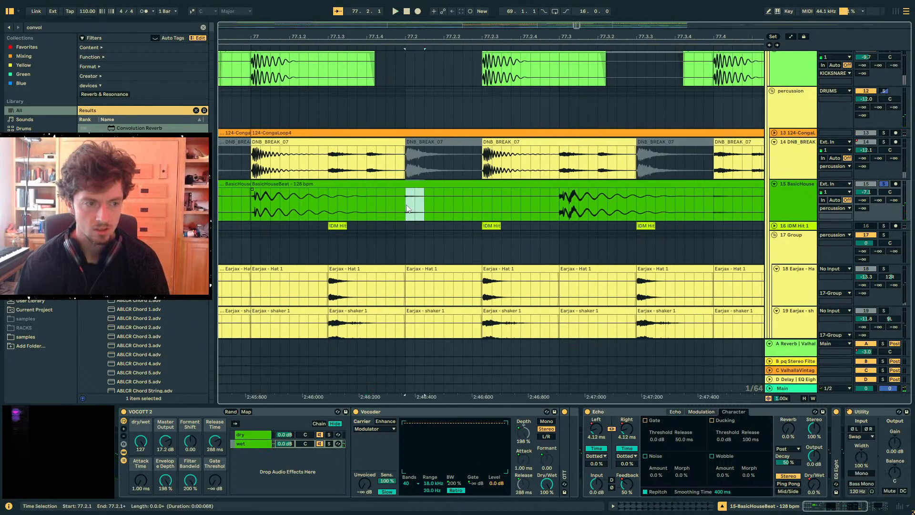
{"action": "left_click", "coordinate": [371, 186]}
{"action": "key", "text": "space"}
{"action": "left_click_drag", "start_coordinate": [456, 36], "coordinate": [450, 14]}
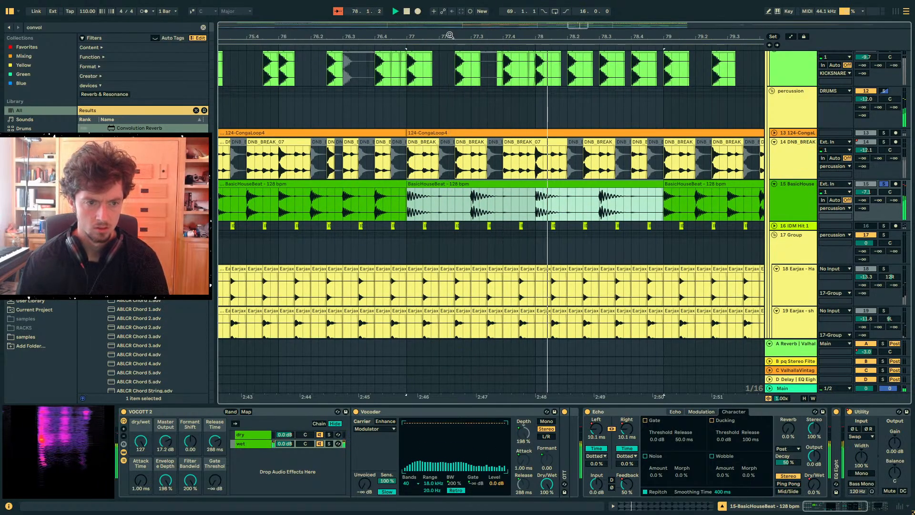
{"action": "left_click", "coordinate": [442, 205]}
{"action": "key", "text": "space"}
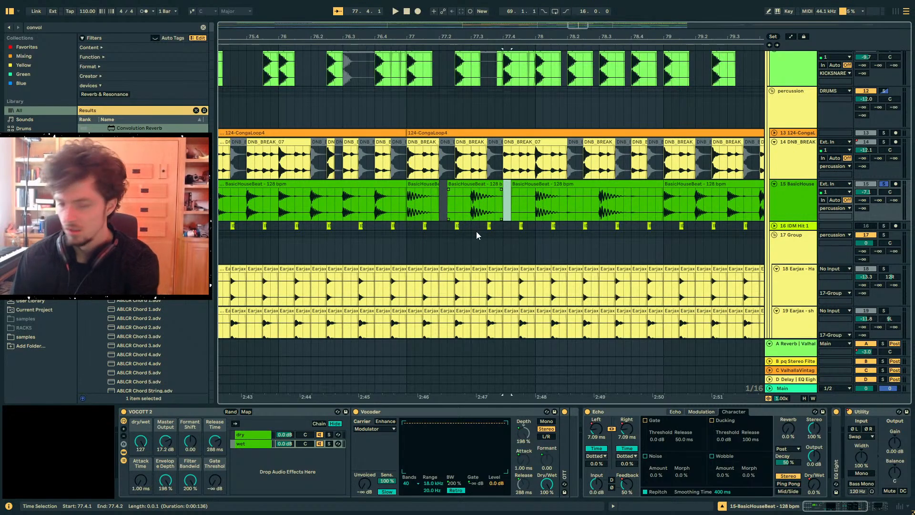
{"action": "key", "text": "plus"}
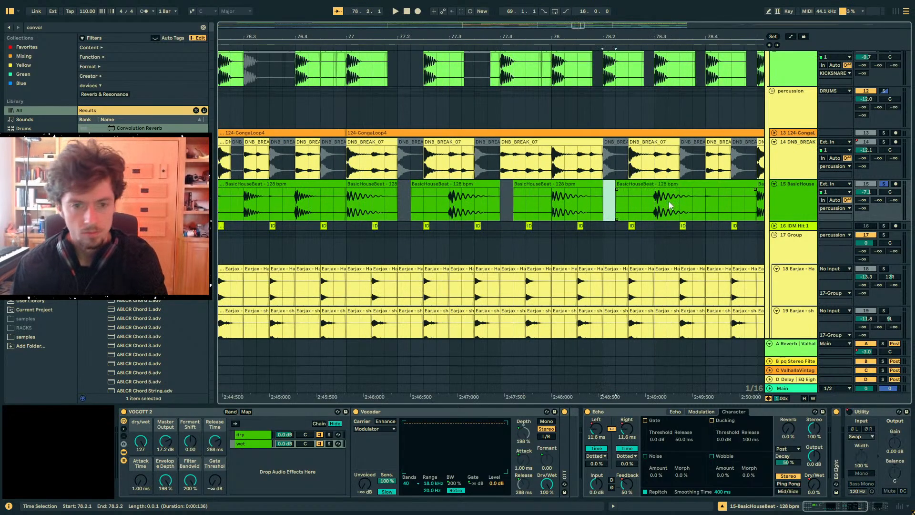
{"action": "left_click_drag", "start_coordinate": [656, 37], "coordinate": [568, 32]}
{"action": "key", "text": "ctrl+z"}
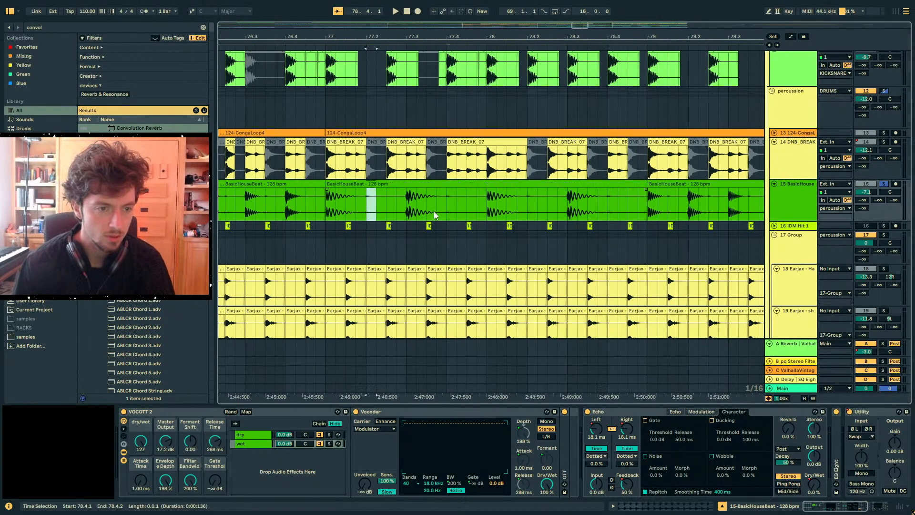
Split and deactivate sixteenth-note slices of the BasicHouseBeat clips between 77.2 and 79.1.4, and play on from 79.2
{"action": "key", "text": "ctrl+e"}
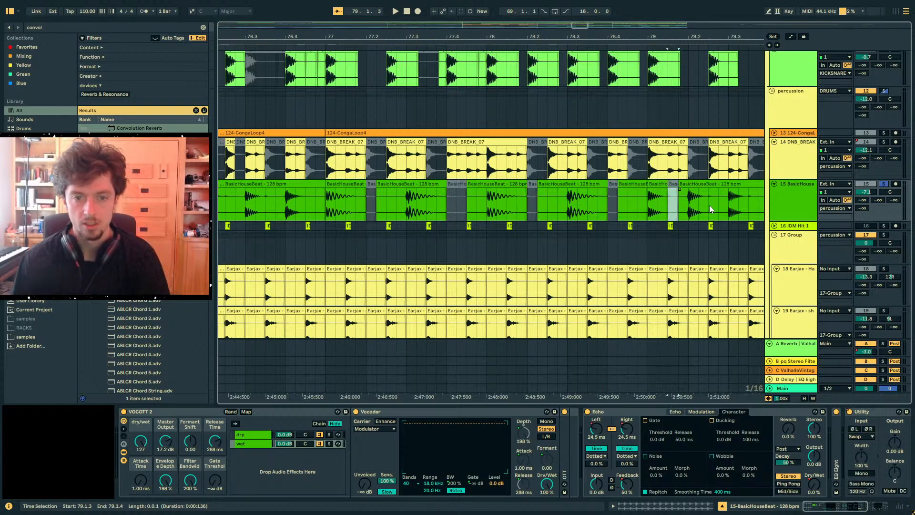
{"action": "left_click_drag", "start_coordinate": [669, 37], "coordinate": [541, 37]}
{"action": "left_click", "coordinate": [560, 205]}
{"action": "key", "text": "space"}
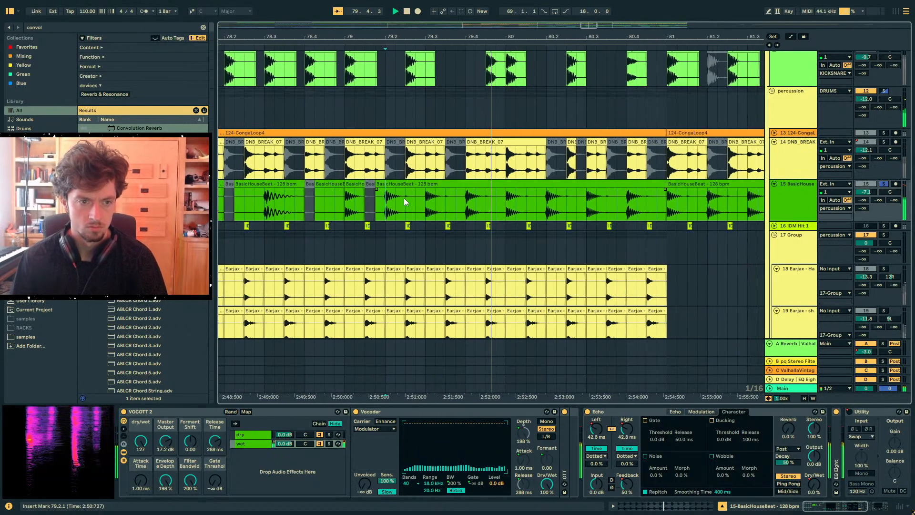
{"action": "key", "text": "space"}
Examine the BasicHouseBeat clip from bar 75 to 77 in its sample view and compare it with the sliced clips after bar 77
{"action": "left_click", "coordinate": [379, 202]}
{"action": "left_click_drag", "start_coordinate": [403, 31], "coordinate": [708, 5]}
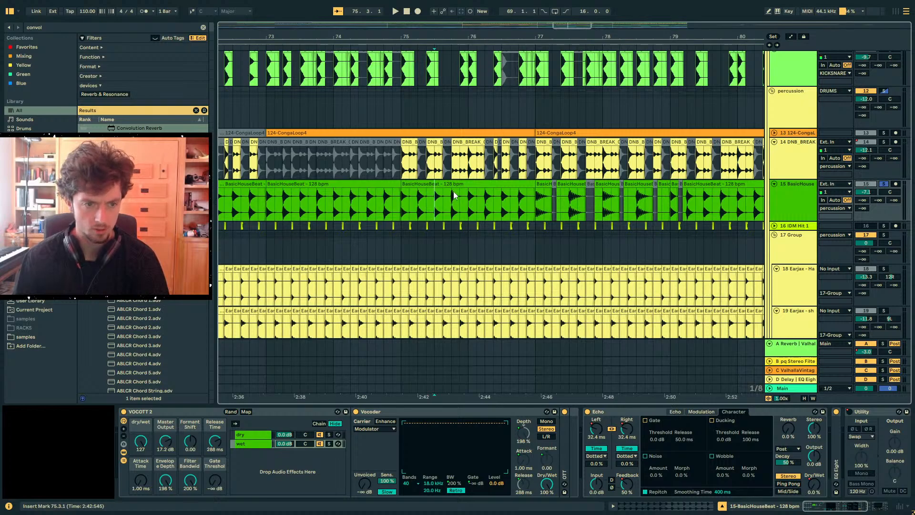
{"action": "left_click", "coordinate": [493, 185]}
{"action": "left_click", "coordinate": [546, 185]}
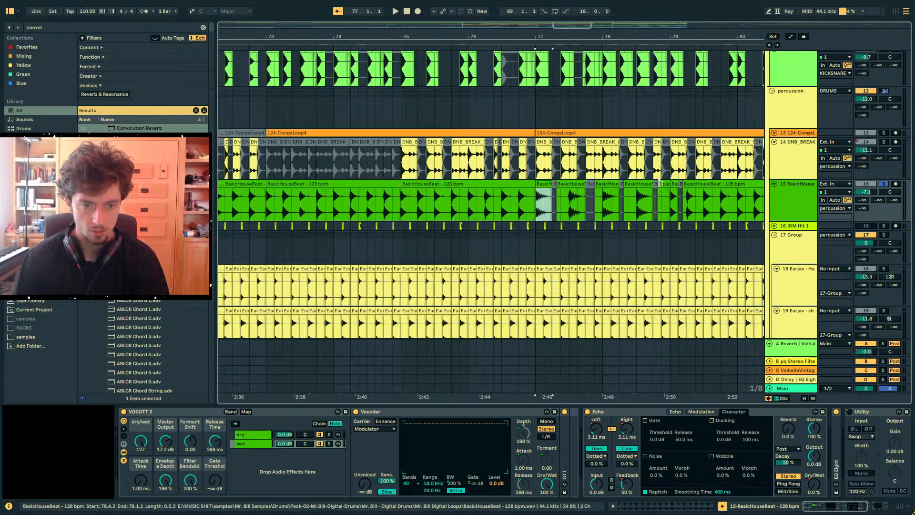
{"action": "left_click", "coordinate": [491, 185]}
{"action": "left_click", "coordinate": [671, 506]}
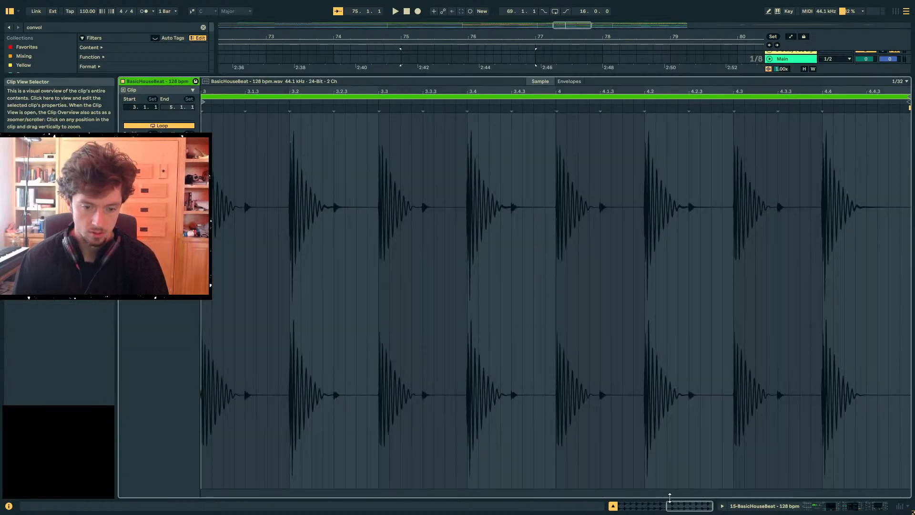
{"action": "left_click_drag", "start_coordinate": [521, 76], "coordinate": [521, 300]}
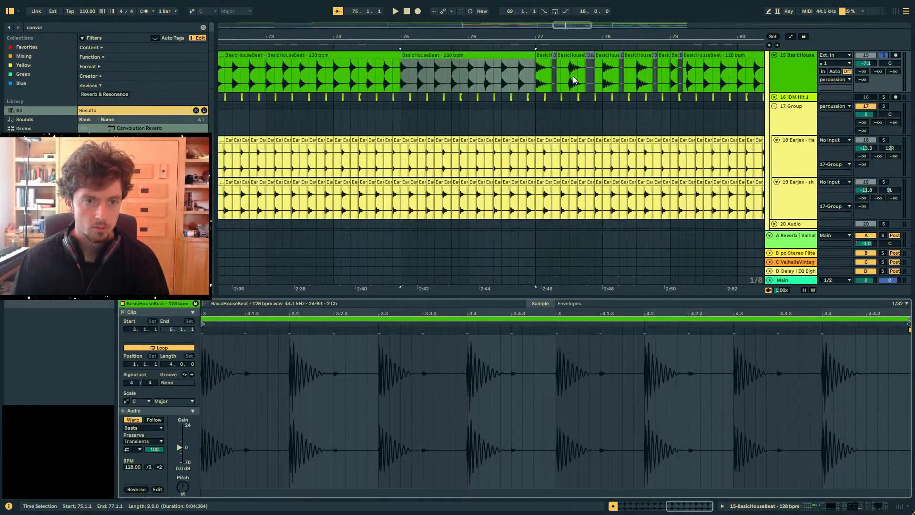
{"action": "left_click", "coordinate": [545, 54]}
{"action": "left_click", "coordinate": [572, 56]}
{"action": "left_click", "coordinate": [545, 55]}
{"action": "left_click", "coordinate": [410, 72]}
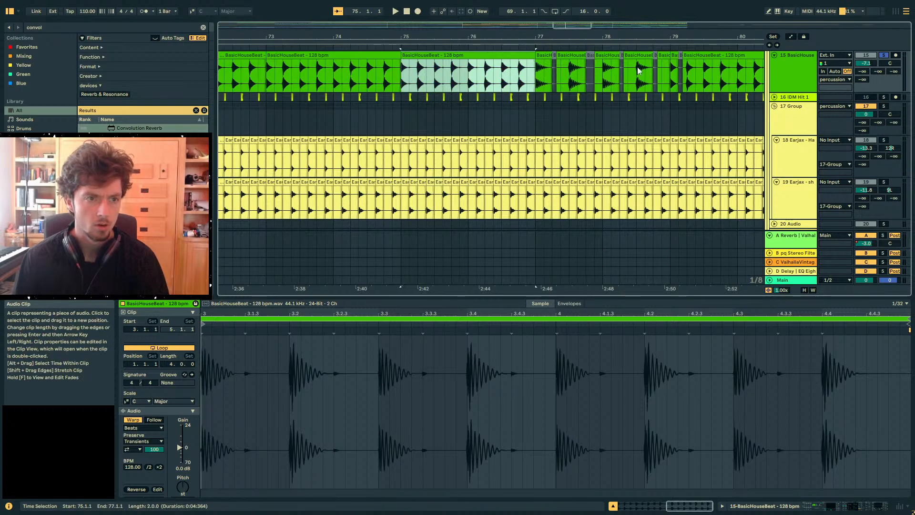
Play on from 74.4, take the BasicHouseBeat track out of solo and set its volume to -8.3 dB
{"action": "left_click", "coordinate": [389, 72]}
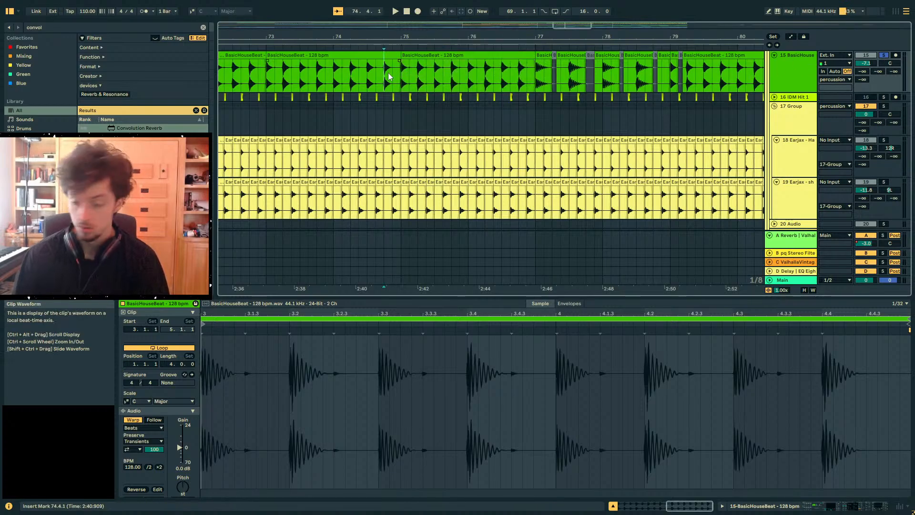
{"action": "key", "text": "space"}
{"action": "scroll", "coordinate": [388, 72], "scroll_direction": "down", "scroll_amount": 2}
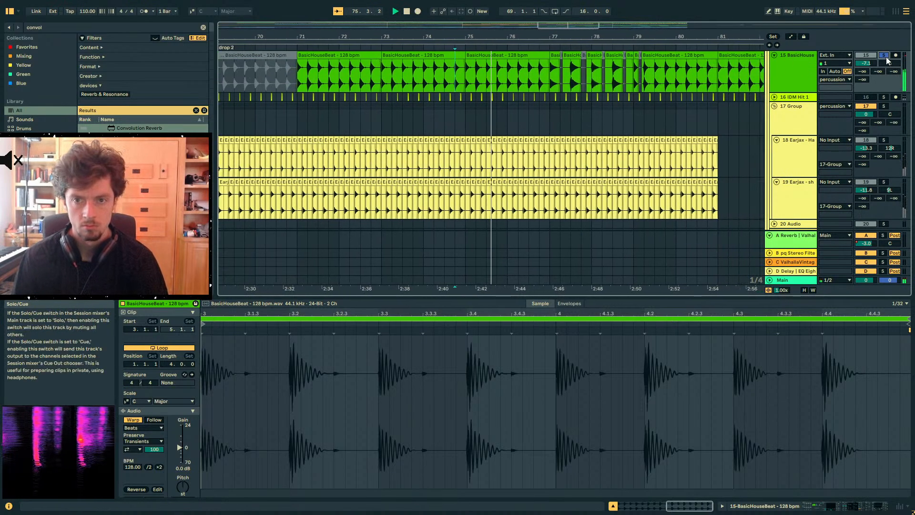
{"action": "left_click", "coordinate": [885, 55]}
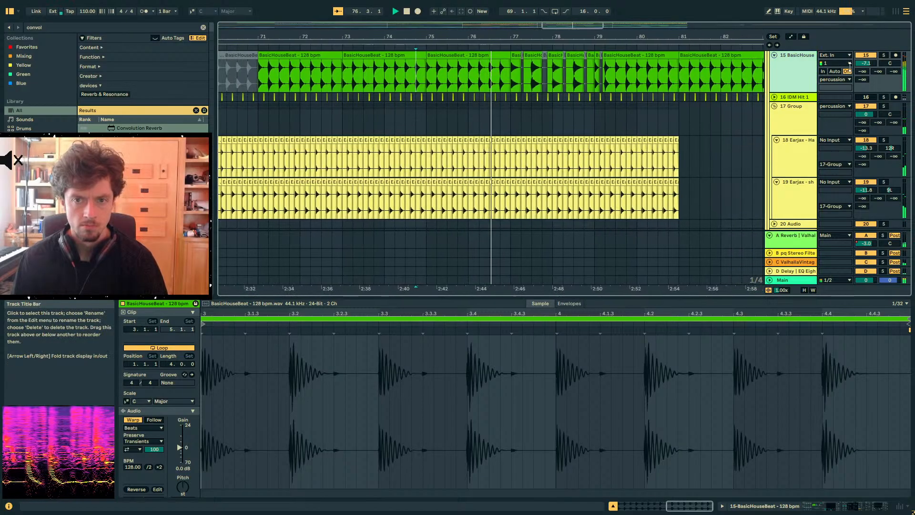
{"action": "left_click_drag", "start_coordinate": [865, 61], "coordinate": [864, 63]}
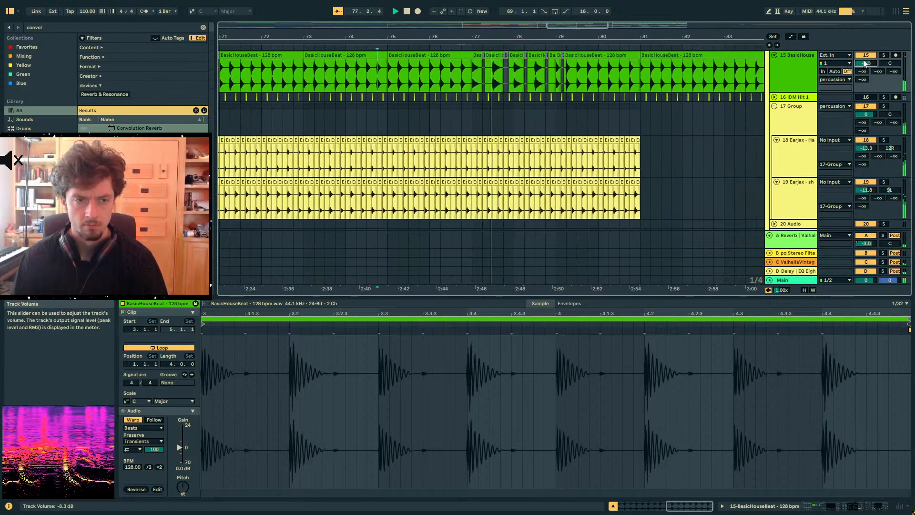
Fold the percussion and DRUMS groups and unfold the harmor/pigments group down to the 49 Audio track
{"action": "scroll", "coordinate": [659, 73], "scroll_direction": "up", "scroll_amount": 3}
{"action": "scroll", "coordinate": [836, 115], "scroll_direction": "up", "scroll_amount": 3}
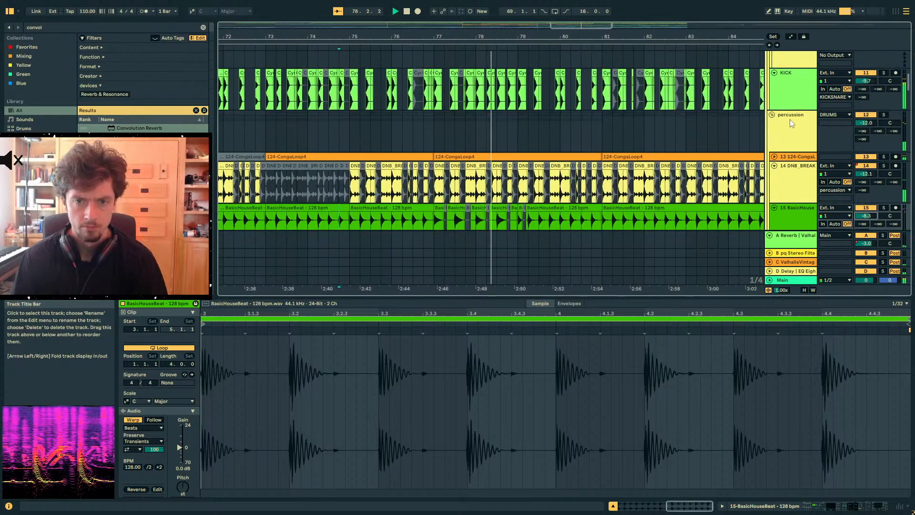
{"action": "left_click", "coordinate": [777, 115]}
{"action": "left_click", "coordinate": [772, 115]}
{"action": "left_click", "coordinate": [774, 150]}
{"action": "scroll", "coordinate": [774, 133], "scroll_direction": "down", "scroll_amount": 5}
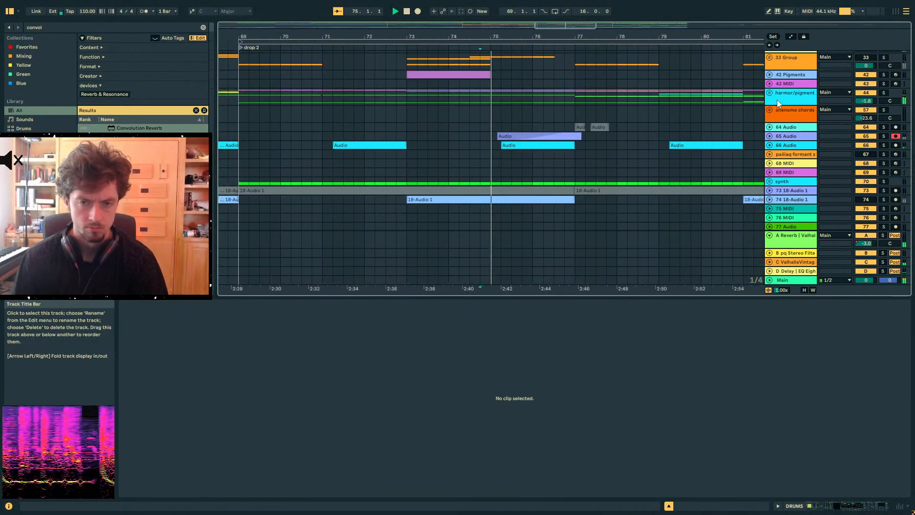
{"action": "left_click", "coordinate": [770, 93]}
{"action": "scroll", "coordinate": [780, 112], "scroll_direction": "down", "scroll_amount": 3}
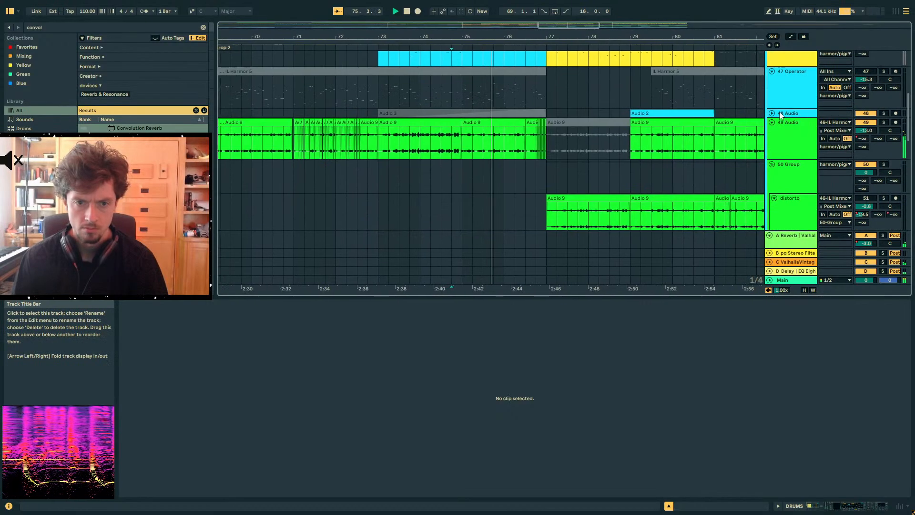
{"action": "scroll", "coordinate": [869, 145], "scroll_direction": "down", "scroll_amount": 2}
{"action": "left_click", "coordinate": [868, 121]}
{"action": "scroll", "coordinate": [771, 142], "scroll_direction": "up", "scroll_amount": 2}
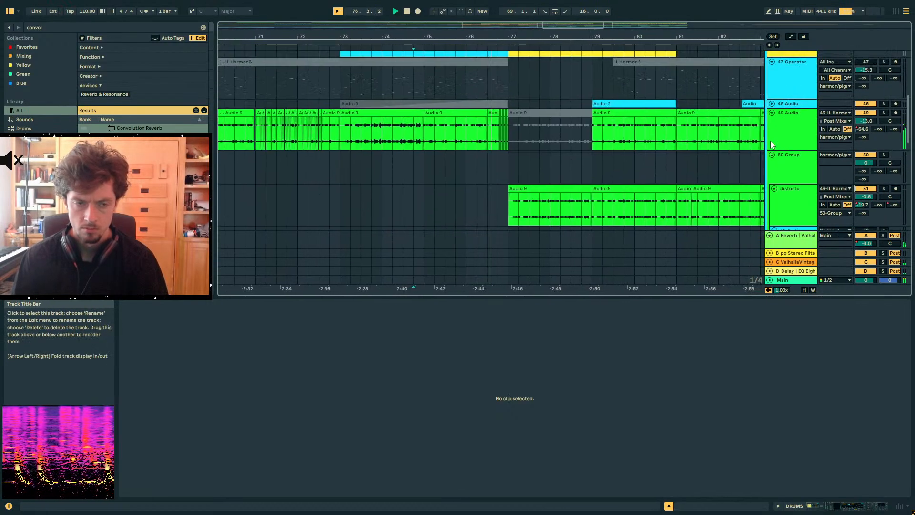
Activate the Audio 9 clip from bar 77 to 79 on the lower distorto track and deactivate the one on 49 Audio
{"action": "left_click", "coordinate": [519, 115]}
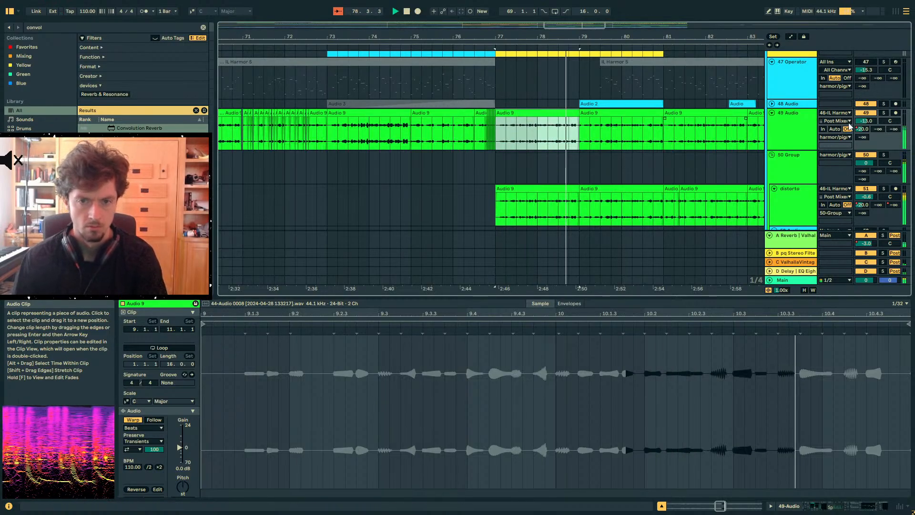
{"action": "scroll", "coordinate": [493, 147], "scroll_direction": "down", "scroll_amount": 4}
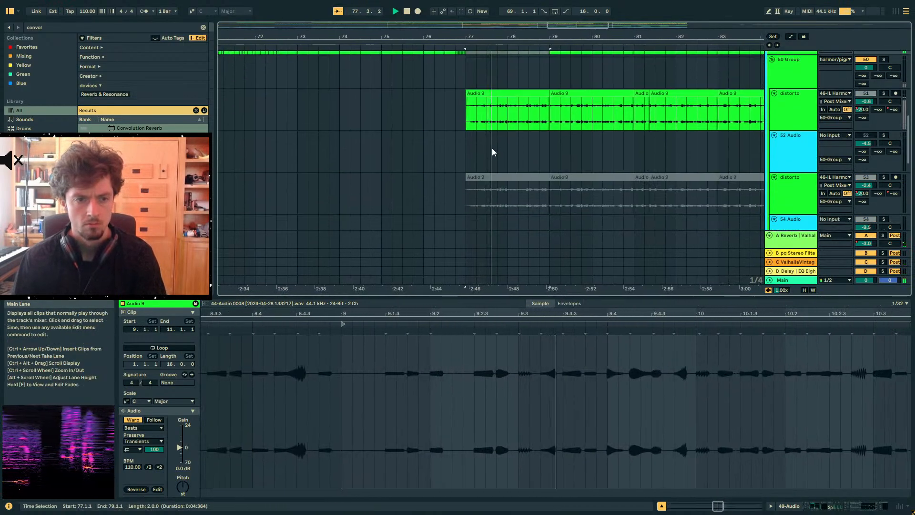
{"action": "left_click", "coordinate": [491, 111]}
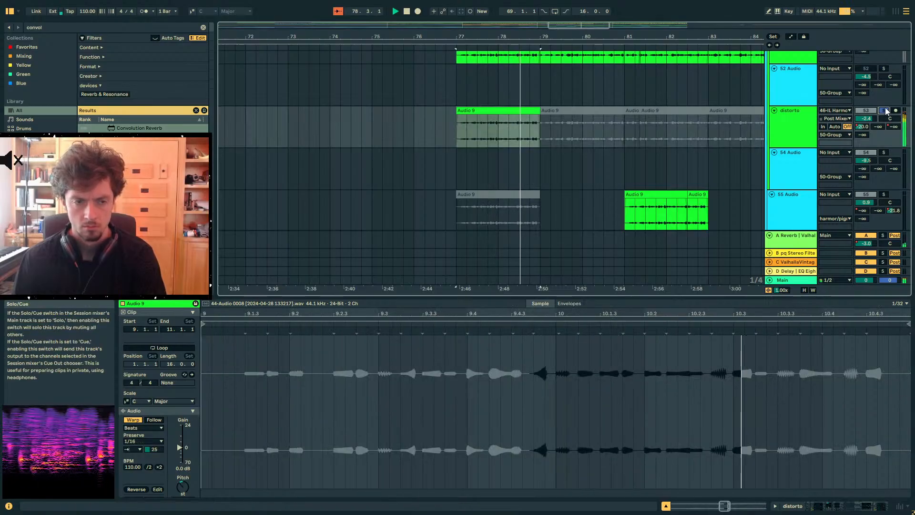
{"action": "scroll", "coordinate": [887, 112], "scroll_direction": "up", "scroll_amount": 2}
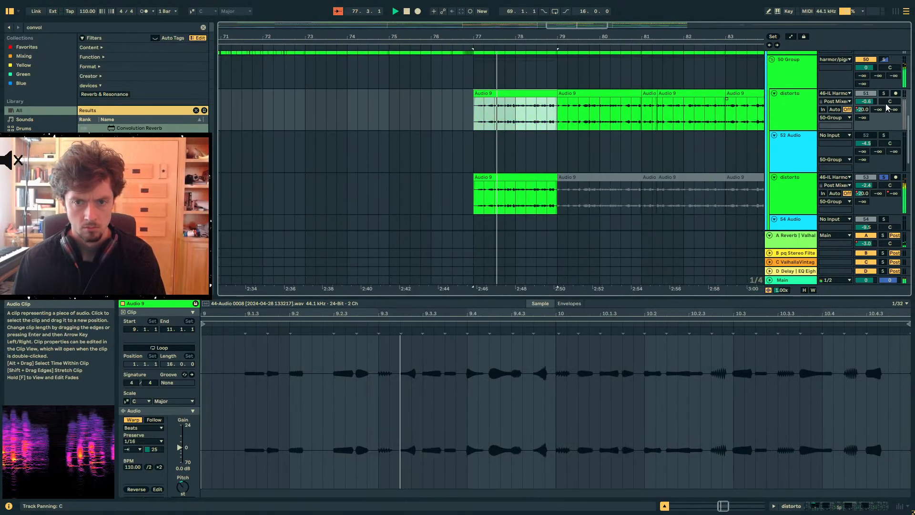
{"action": "scroll", "coordinate": [534, 120], "scroll_direction": "up", "scroll_amount": 2}
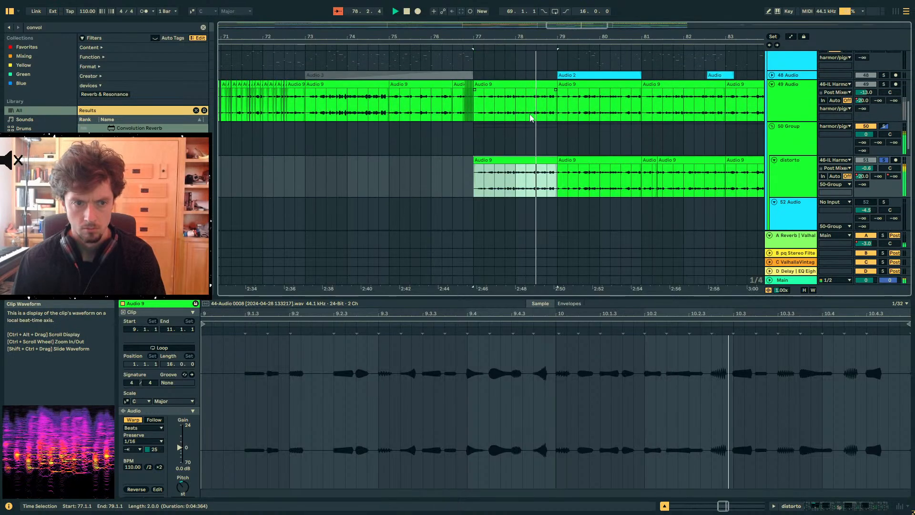
{"action": "left_click", "coordinate": [516, 85]}
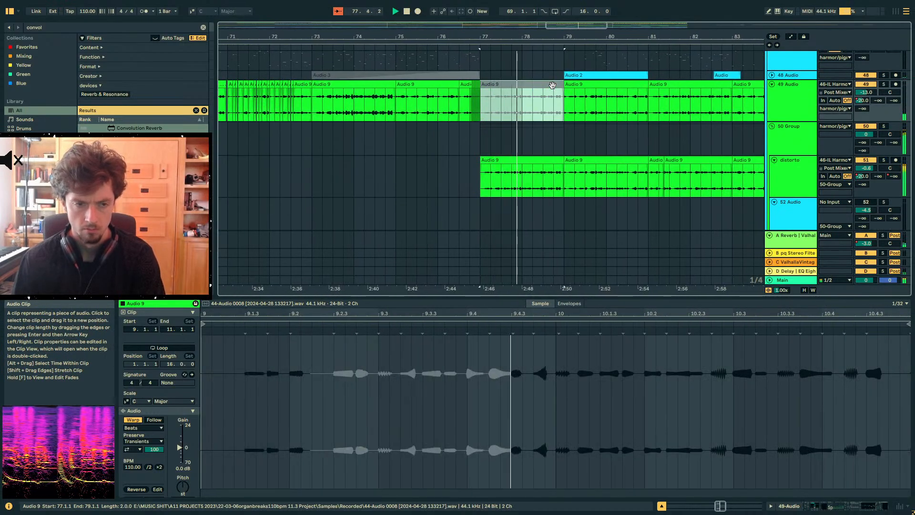
Unfold the DRUMS and percussion groups again and listen to the DNB_BREAK track from 77.1.1
{"action": "scroll", "coordinate": [542, 119], "scroll_direction": "up", "scroll_amount": 10}
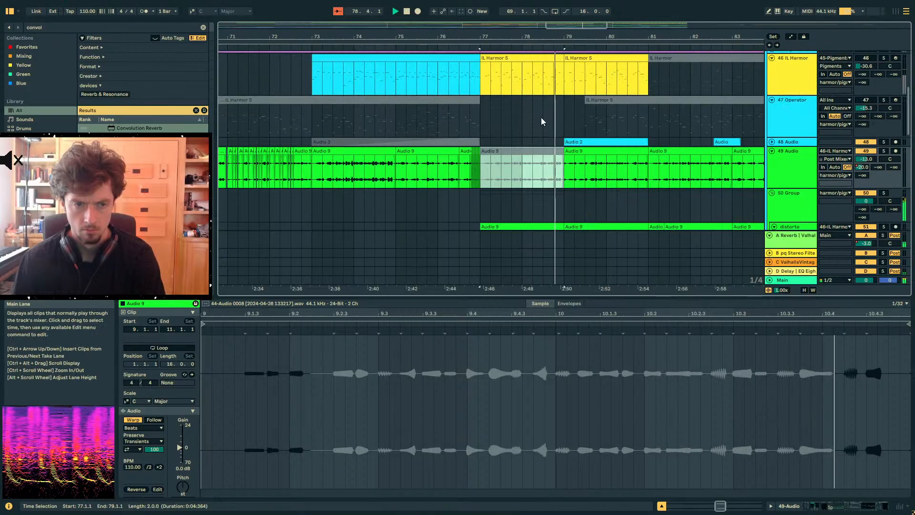
{"action": "left_click", "coordinate": [770, 91]}
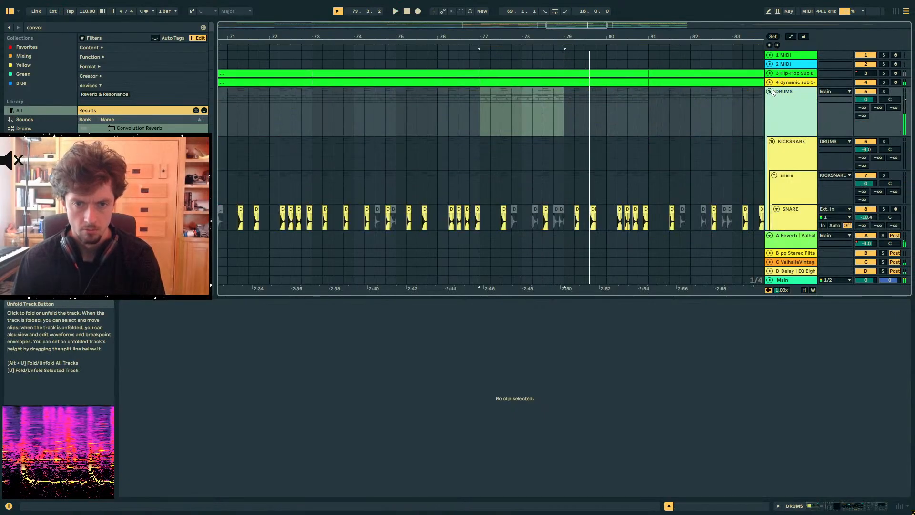
{"action": "scroll", "coordinate": [545, 119], "scroll_direction": "down", "scroll_amount": 3}
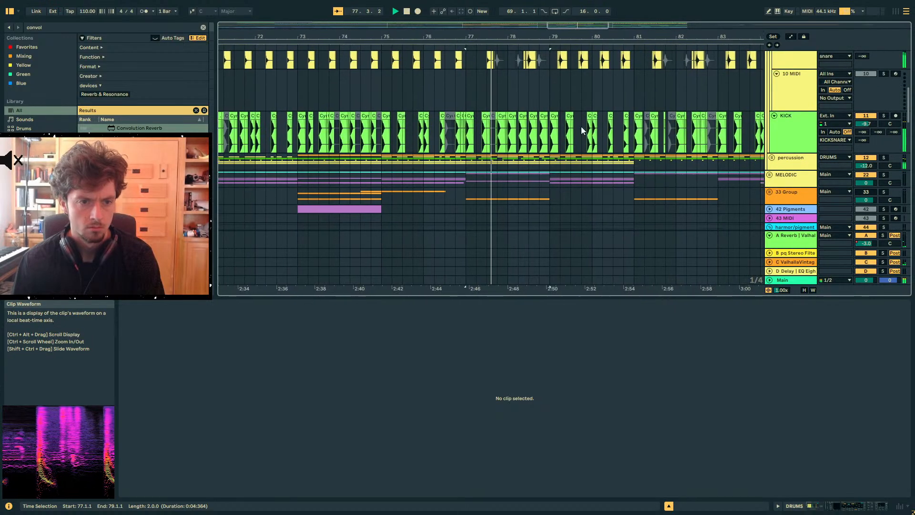
{"action": "scroll", "coordinate": [539, 129], "scroll_direction": "down", "scroll_amount": 4}
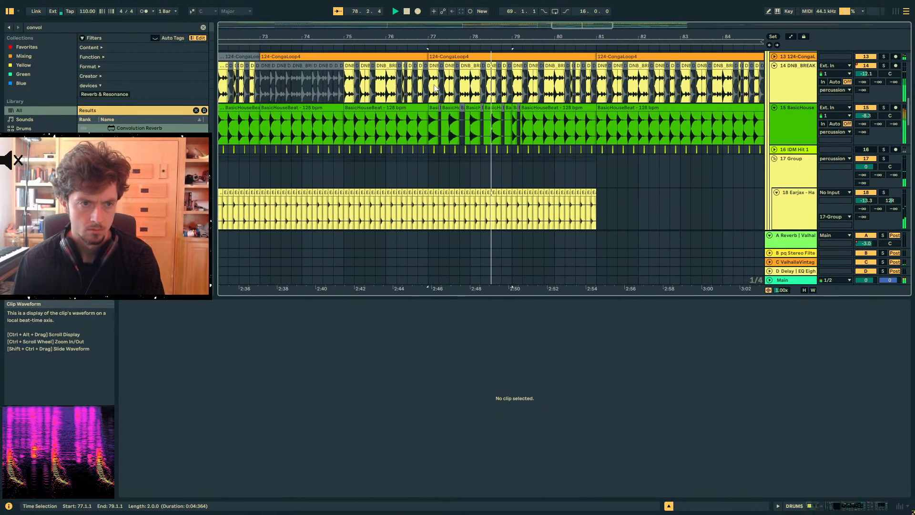
{"action": "key", "text": "space"}
{"action": "left_click", "coordinate": [427, 91]}
{"action": "key", "text": "space"}
{"action": "key", "text": "space"}
Select the DNB_BREAK clips from bar 77 to 79 and turn off their transient looping
{"action": "left_click_drag", "start_coordinate": [478, 93], "coordinate": [515, 93]}
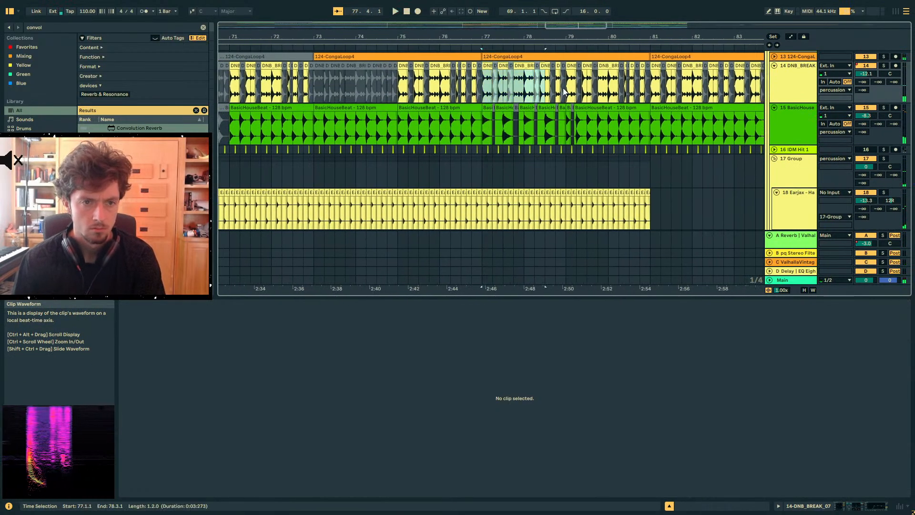
{"action": "left_click_drag", "start_coordinate": [576, 91], "coordinate": [567, 93]}
{"action": "left_click", "coordinate": [133, 450]}
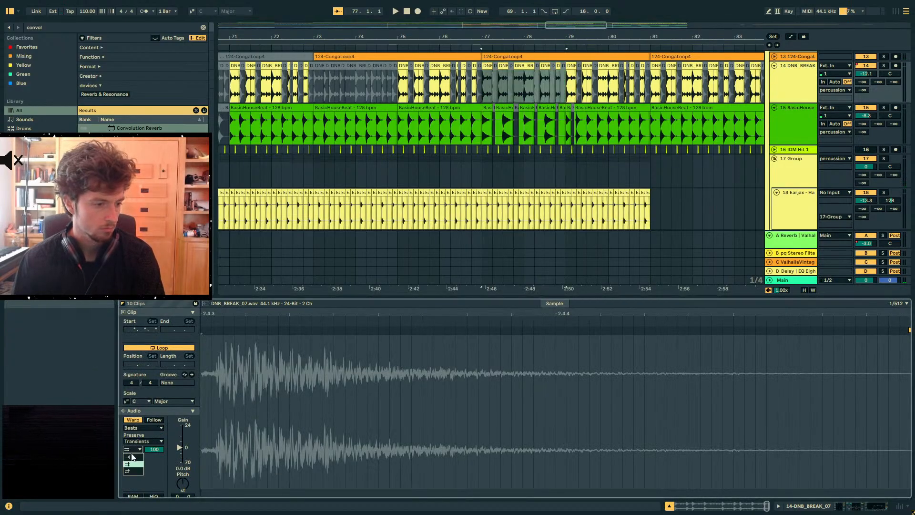
{"action": "left_click", "coordinate": [133, 456]}
{"action": "key", "text": "space"}
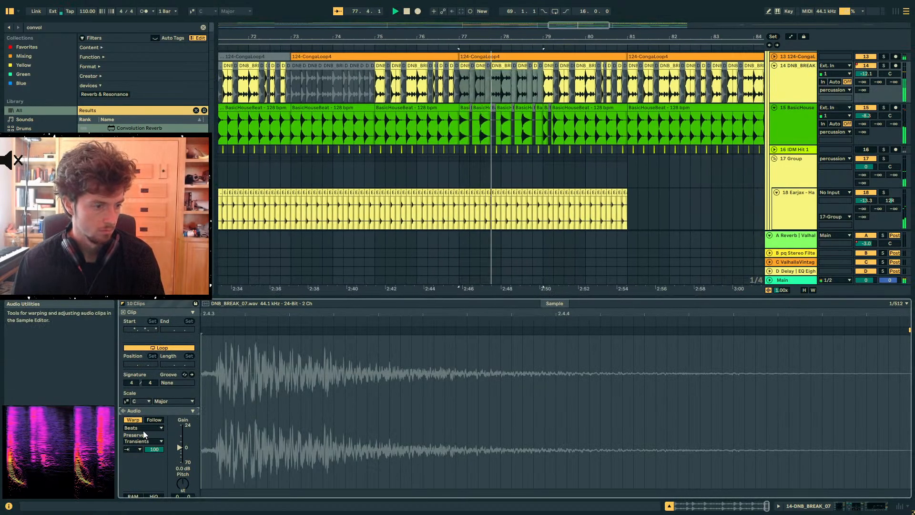
Preserve 1/8 notes in the DNB_BREAK clips from bar 77 to 79 and set their transient envelope to 17
{"action": "left_click", "coordinate": [143, 440]}
{"action": "left_click", "coordinate": [129, 413]}
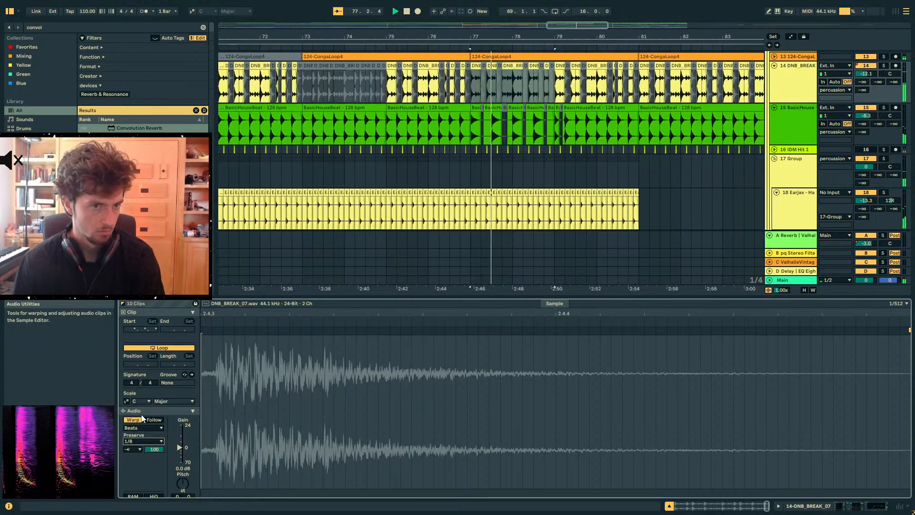
{"action": "mouse_move", "coordinate": [153, 449]}
{"action": "left_mouse_down"}
{"action": "mouse_move", "coordinate": [145, 472]}
{"action": "mouse_move", "coordinate": [153, 447]}
{"action": "left_mouse_up"}
{"action": "key", "text": "space"}
{"action": "key", "text": "space"}
{"action": "key", "text": "space"}
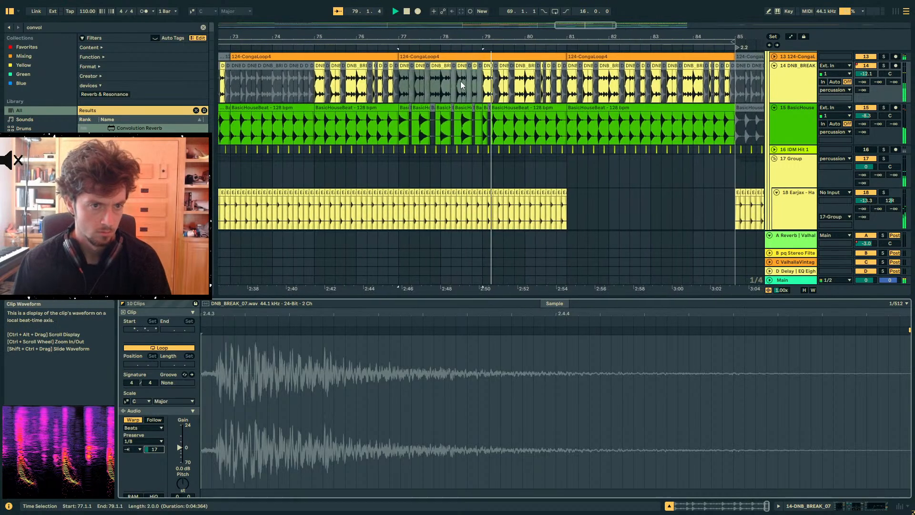
Turn off transient looping for the DNB_BREAK clips from bar 79 to 85 and lower their transient envelope to 11
{"action": "left_click_drag", "start_coordinate": [478, 85], "coordinate": [594, 90]}
{"action": "left_click_drag", "start_coordinate": [657, 95], "coordinate": [727, 91]}
{"action": "left_click", "coordinate": [134, 449]}
{"action": "key", "text": "space"}
{"action": "key", "text": "space"}
{"action": "left_click_drag", "start_coordinate": [149, 449], "coordinate": [149, 492]}
Preserve 1/8 notes in the DNB_BREAK clips from bar 79 to 85 and set their transient envelope to 21
{"action": "left_click", "coordinate": [144, 428]}
{"action": "left_click", "coordinate": [144, 434]}
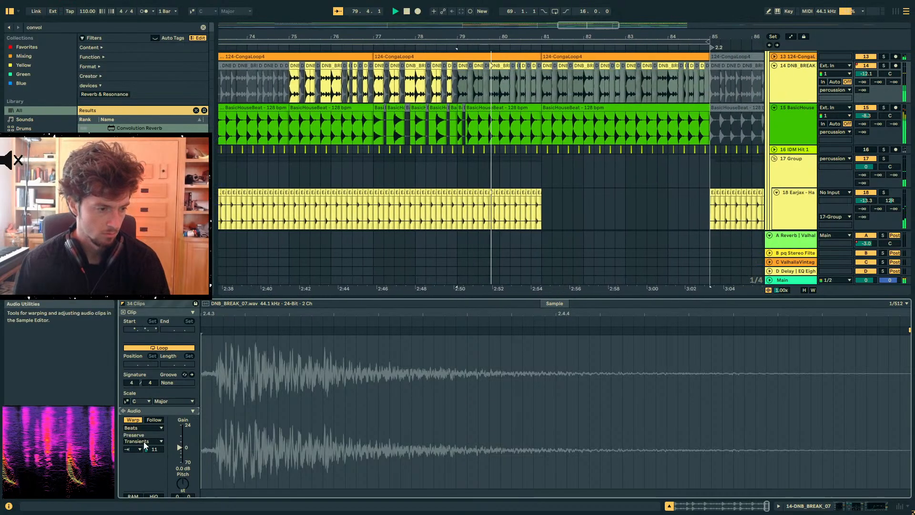
{"action": "left_click", "coordinate": [144, 442]}
{"action": "left_click", "coordinate": [144, 419]}
{"action": "left_click_drag", "start_coordinate": [155, 449], "coordinate": [154, 444]}
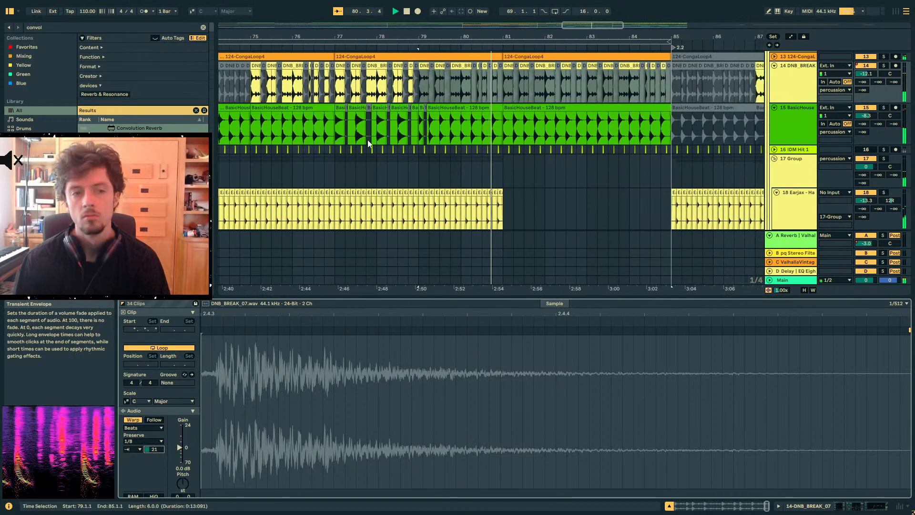
Listen to the shortened DNB_BREAK clips from 77.1.1
{"action": "left_click", "coordinate": [305, 93]}
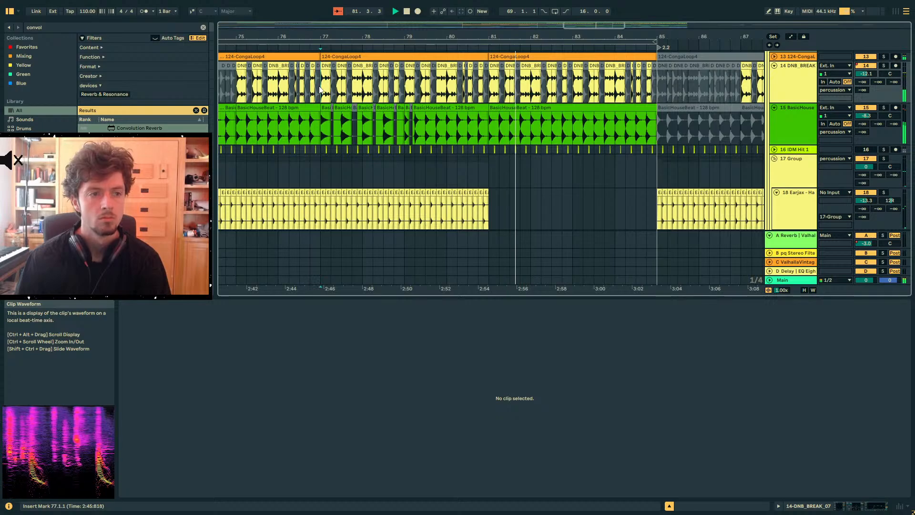
{"action": "key", "text": "space"}
{"action": "key", "text": "space"}
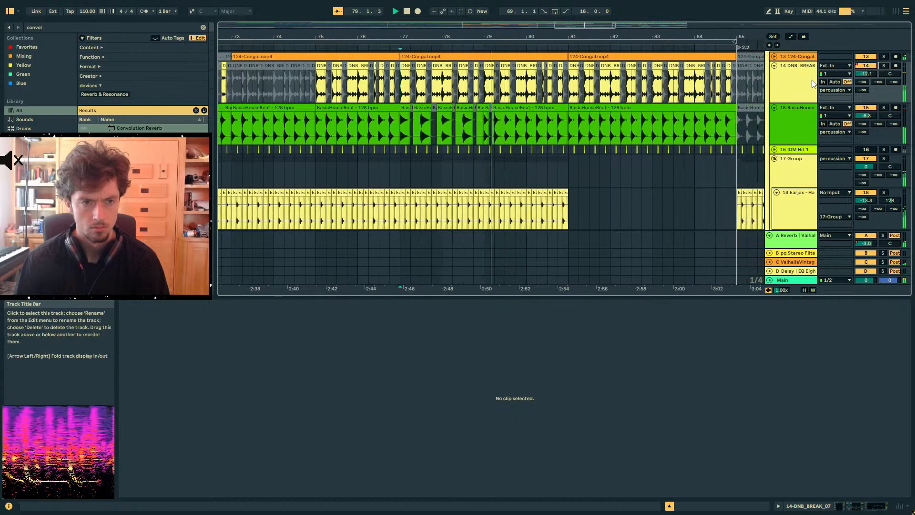
Raise the clip gain of the DNB_BREAK clips from bar 77 to 85 to 3.4 dB
{"action": "left_click_drag", "start_coordinate": [507, 85], "coordinate": [349, 84]}
{"action": "left_click", "coordinate": [375, 84]}
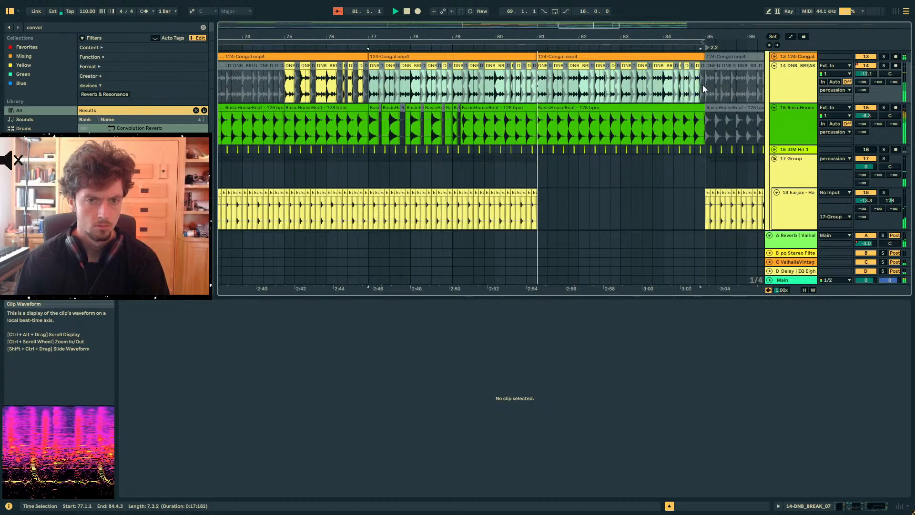
{"action": "left_click_drag", "start_coordinate": [702, 85], "coordinate": [706, 86]}
{"action": "left_click_drag", "start_coordinate": [191, 448], "coordinate": [190, 440]}
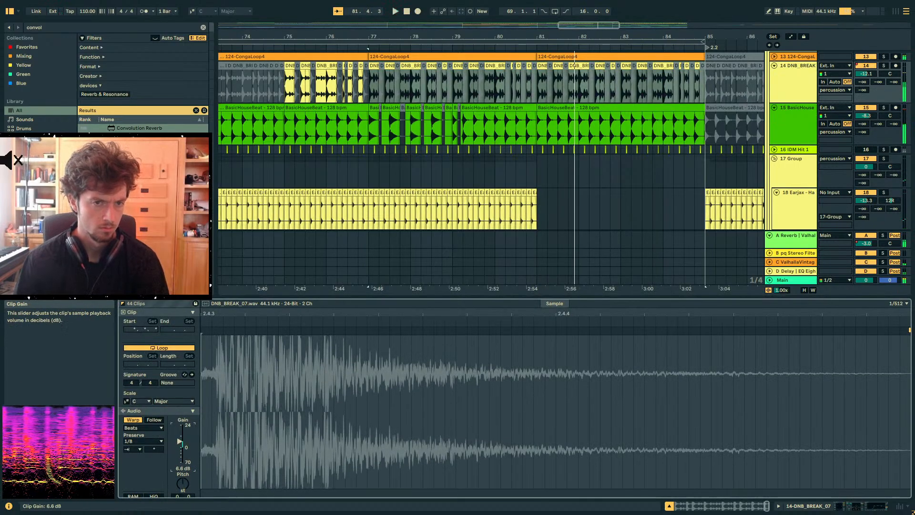
{"action": "key", "text": "space"}
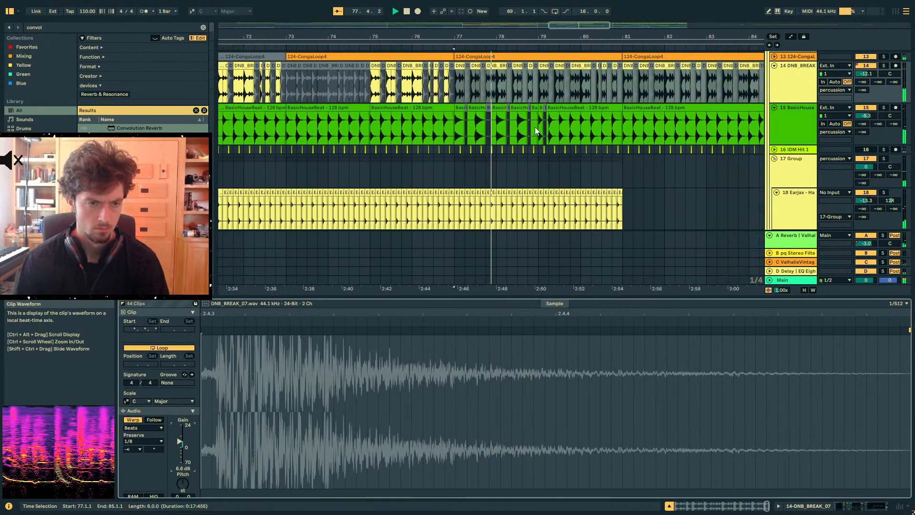
{"action": "left_click_drag", "start_coordinate": [180, 435], "coordinate": [179, 446]}
Play the Audio 9 clip from bar 77 to 79 on the upper distorto track in solo
{"action": "scroll", "coordinate": [441, 153], "scroll_direction": "down", "scroll_amount": 10}
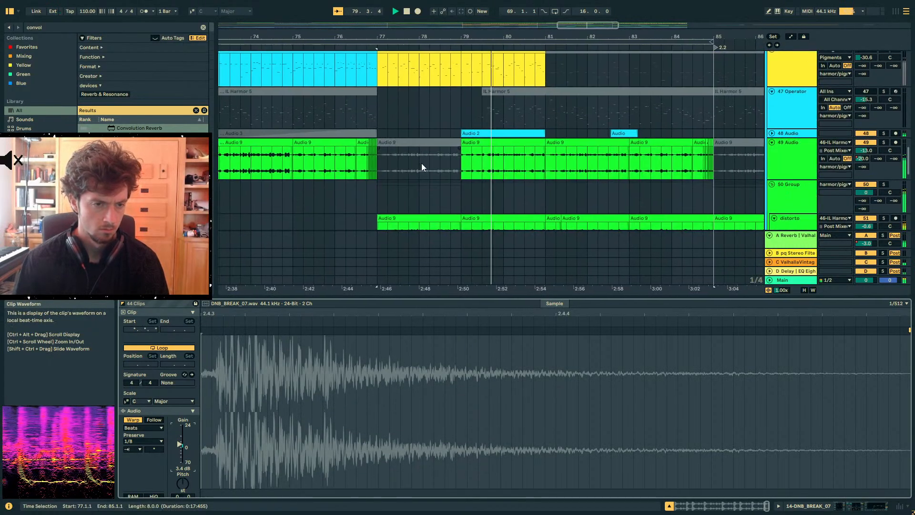
{"action": "scroll", "coordinate": [421, 163], "scroll_direction": "down", "scroll_amount": 3}
{"action": "key", "text": "a"}
{"action": "key", "text": "a"}
{"action": "left_click", "coordinate": [398, 104]}
{"action": "key", "text": "space"}
{"action": "key", "text": "space"}
{"action": "left_click", "coordinate": [884, 104]}
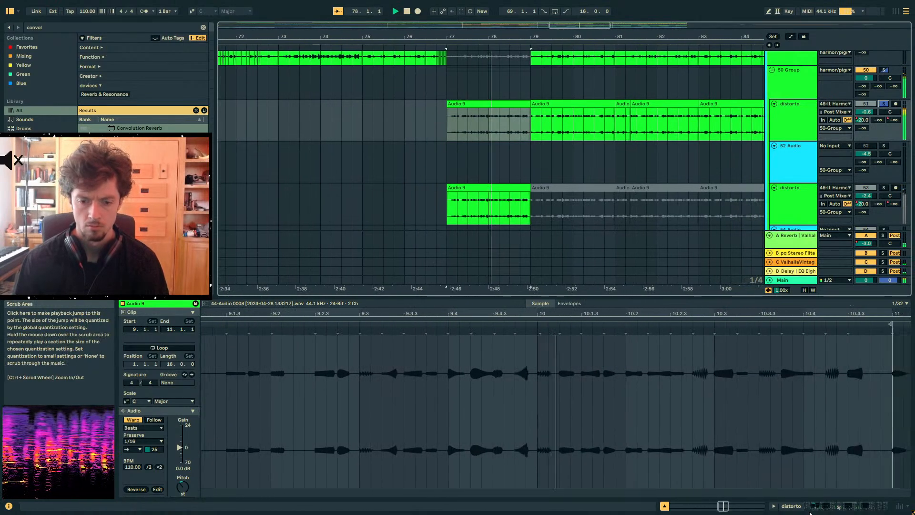
Set the transient envelope of the upper distorto track's Audio 9 clip at bar 77 to 14 and show the track's devices
{"action": "left_click", "coordinate": [801, 507]}
{"action": "left_click", "coordinate": [484, 104]}
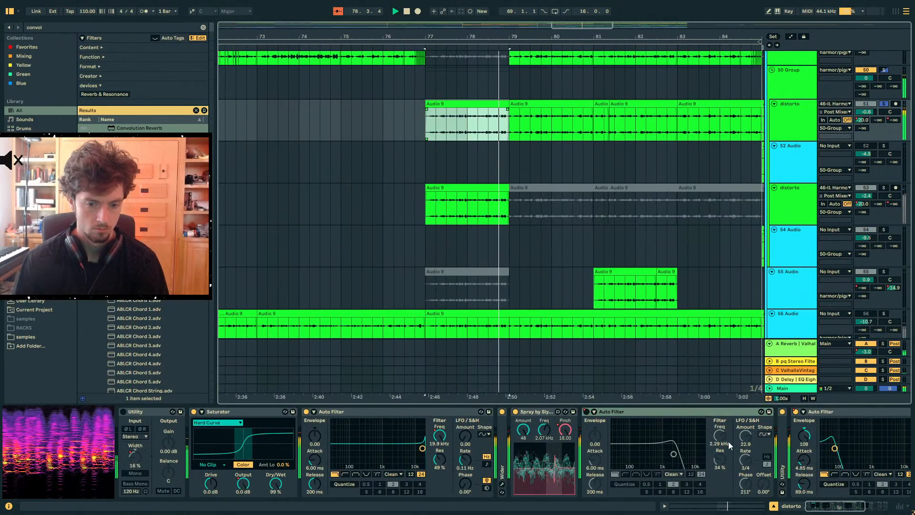
{"action": "left_click", "coordinate": [728, 504]}
{"action": "key", "text": "space"}
{"action": "left_click_drag", "start_coordinate": [154, 449], "coordinate": [154, 486]}
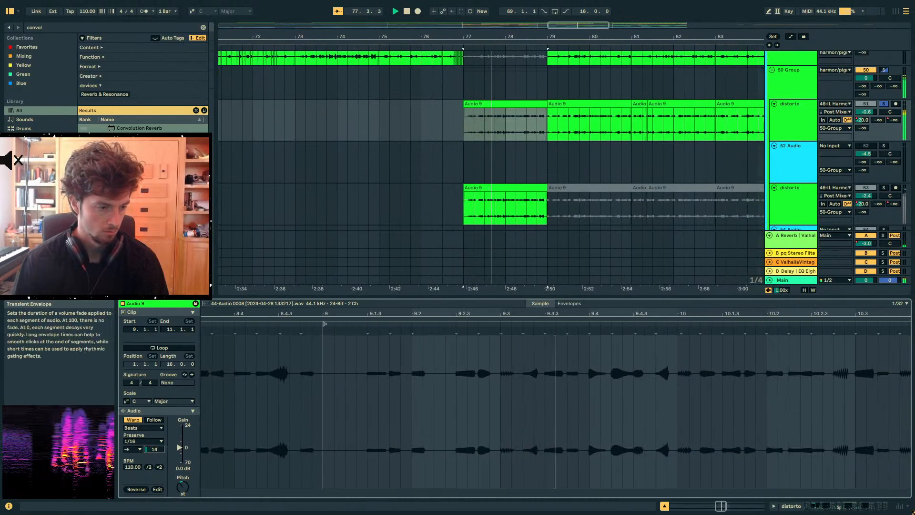
{"action": "key", "text": "shift+Tab"}
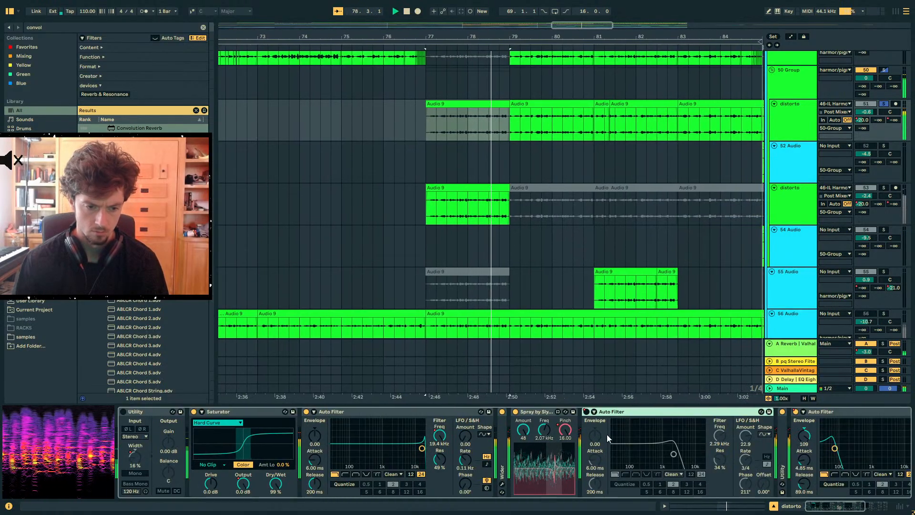
Collapse the two Auto Filter devices after the Spray device in the upper distorto track's chain
{"action": "double_click", "coordinate": [627, 411]}
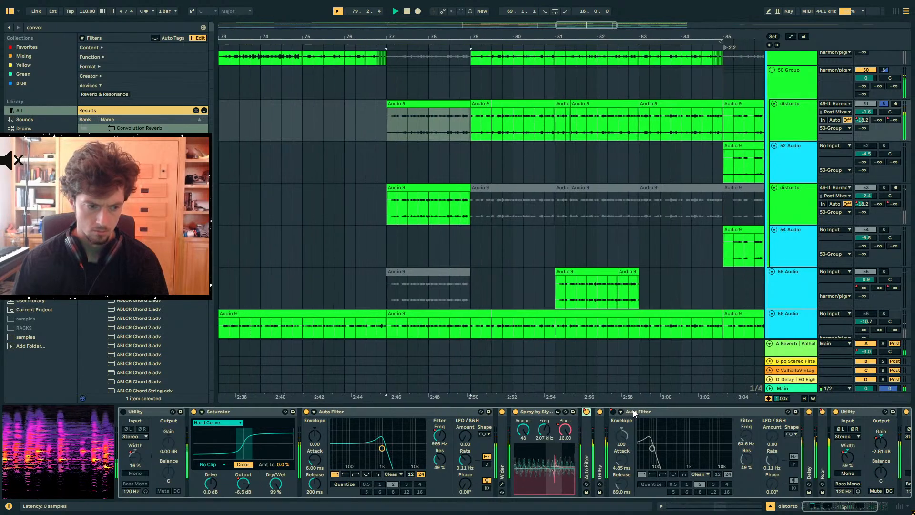
{"action": "double_click", "coordinate": [680, 413]}
Add the st4b transient shaper to the end of the 50 Group's effect chain
{"action": "scroll", "coordinate": [799, 131], "scroll_direction": "up", "scroll_amount": 3}
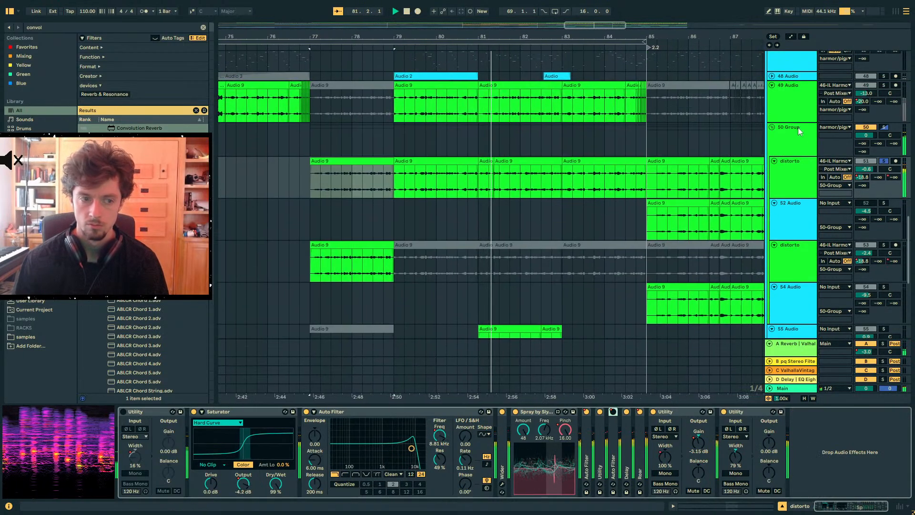
{"action": "left_click", "coordinate": [801, 131]}
{"action": "key", "text": "ctrl+f"}
{"action": "type", "text": "st4b"}
{"action": "left_click_drag", "start_coordinate": [125, 128], "coordinate": [262, 123]}
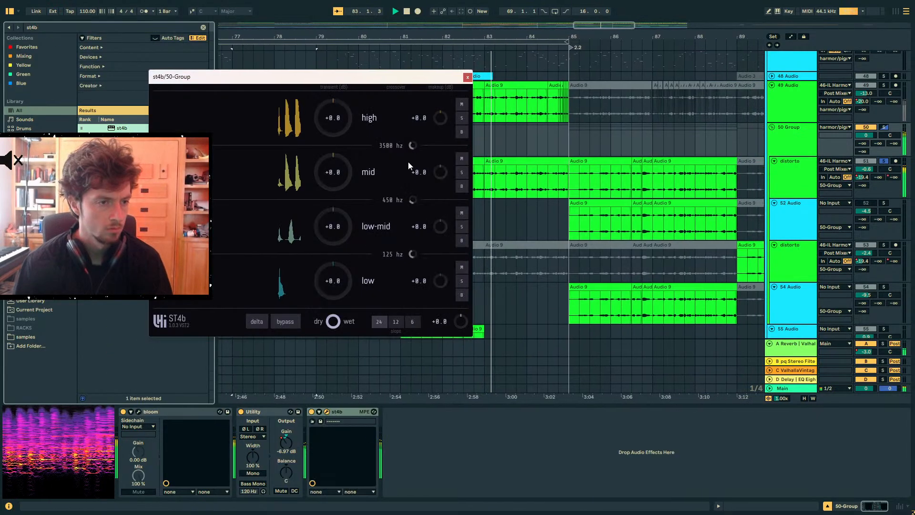
Replay the section from bar 77 and set st4b's transients to high +14.9, mid +30.9 and low-mid +45.0 dB
{"action": "key", "text": "space"}
{"action": "key", "text": "space"}
{"action": "left_click_drag", "start_coordinate": [335, 121], "coordinate": [336, 96]}
{"action": "left_click_drag", "start_coordinate": [336, 176], "coordinate": [336, 128]}
{"action": "left_click_drag", "start_coordinate": [337, 232], "coordinate": [336, 190]}
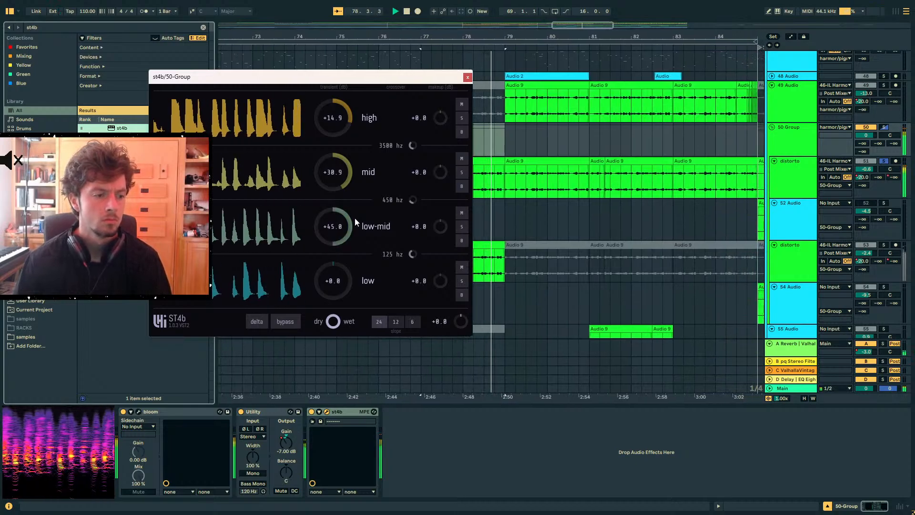
Automate the upper distorto's A-Reverb send with a dip at bar 81 ramping to -22.0 dB at bar 83, and replay the section unsoloed
{"action": "left_click", "coordinate": [467, 78]}
{"action": "key", "text": "a"}
{"action": "left_click_drag", "start_coordinate": [412, 181], "coordinate": [411, 181]}
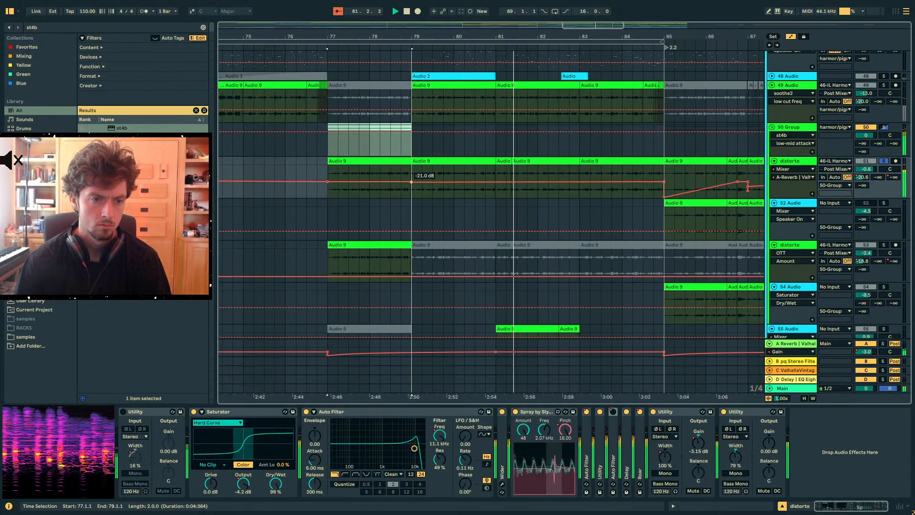
{"action": "left_click_drag", "start_coordinate": [499, 184], "coordinate": [496, 194]}
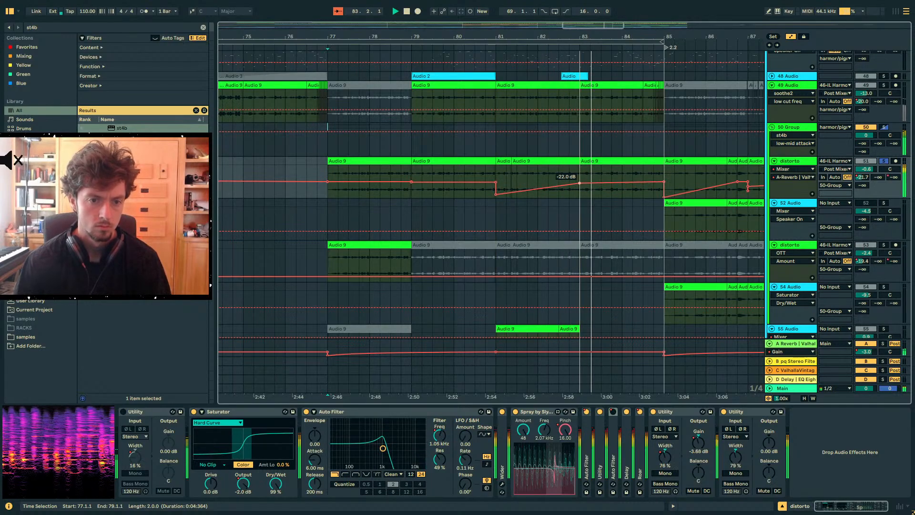
{"action": "key", "text": "space"}
{"action": "key", "text": "space"}
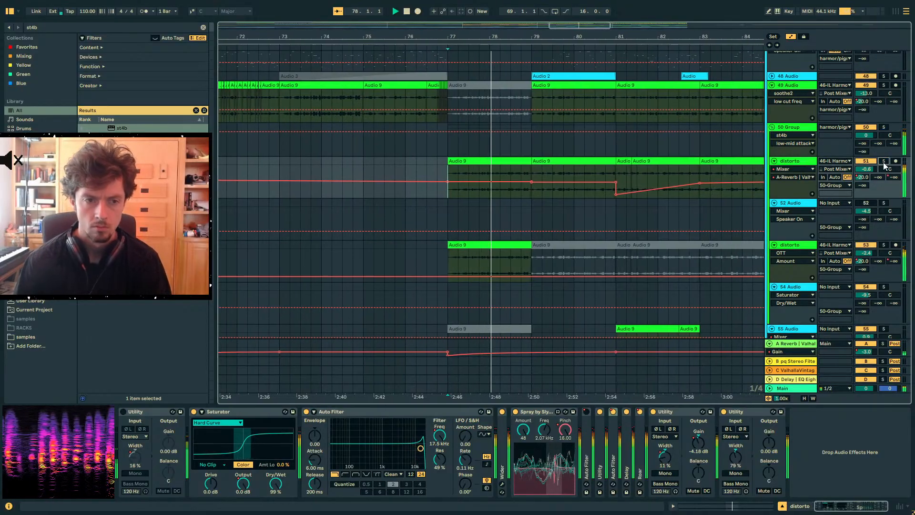
Set the makeup gain of st4b on the 50 Group to +16.0 dB for high and +11.2 dB for mid
{"action": "left_click", "coordinate": [440, 151]}
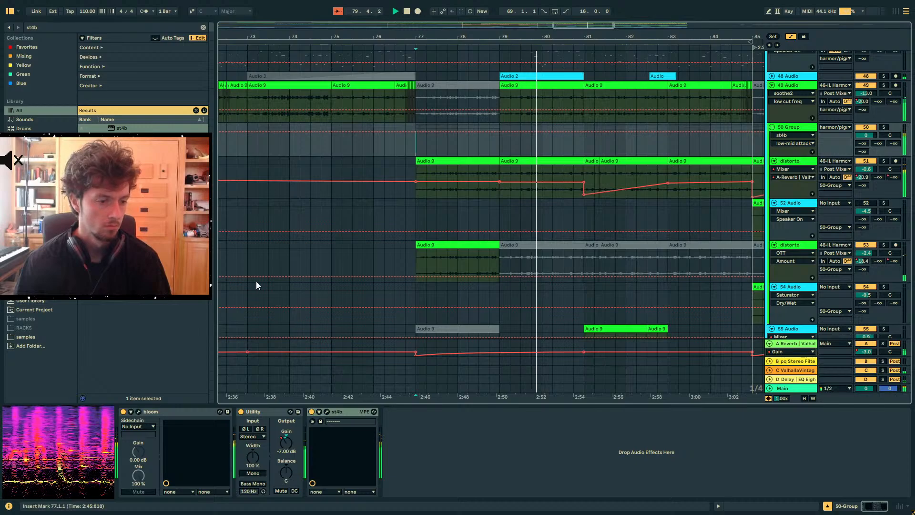
{"action": "left_click", "coordinate": [327, 412]}
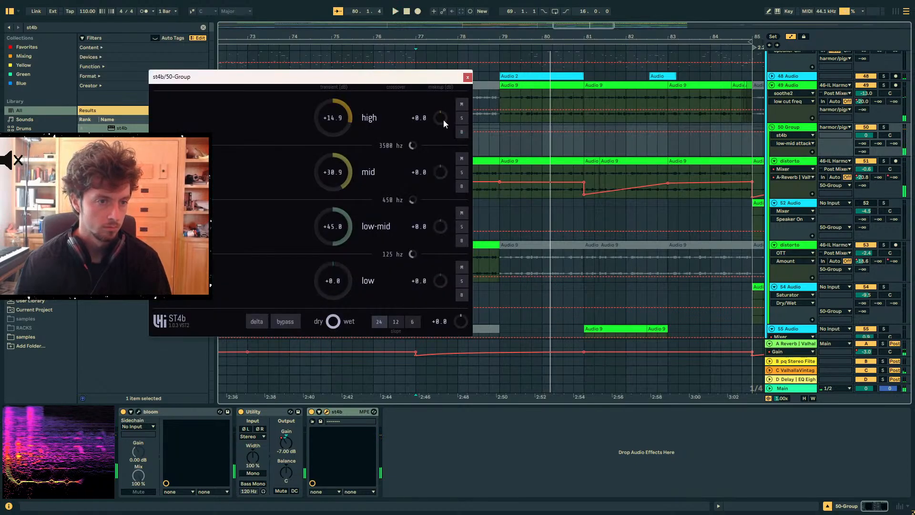
{"action": "left_click_drag", "start_coordinate": [444, 121], "coordinate": [444, 116]}
{"action": "key", "text": "space"}
{"action": "left_click_drag", "start_coordinate": [440, 172], "coordinate": [440, 165]}
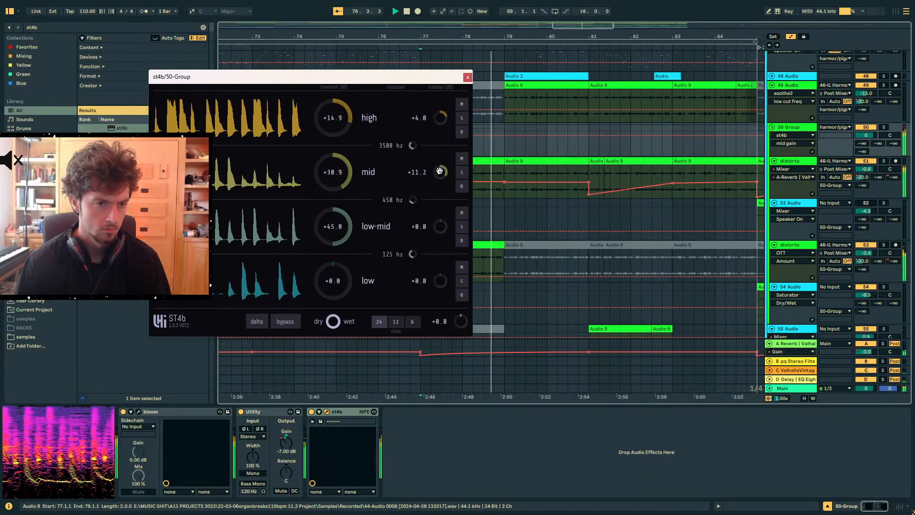
{"action": "left_click_drag", "start_coordinate": [439, 122], "coordinate": [440, 118]}
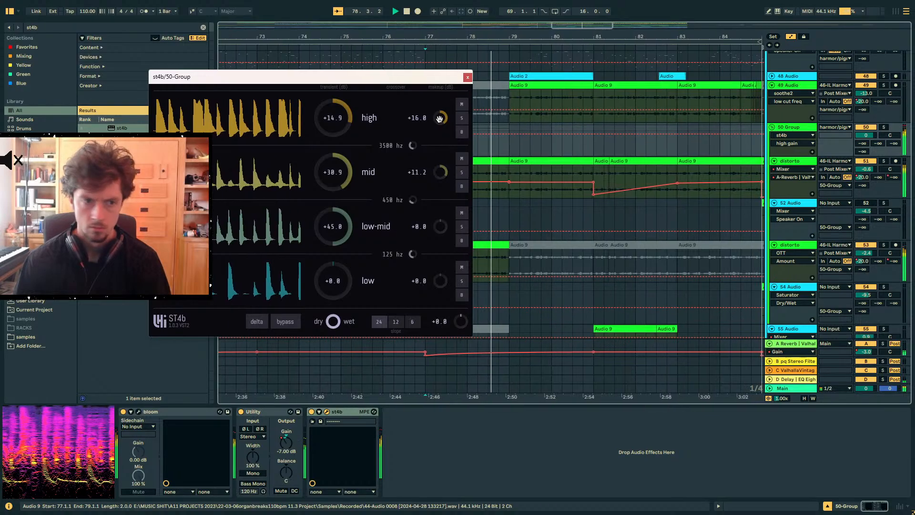
Automate st4b's Device On parameter to switch the plug-in on at bar 77 and off at bar 85
{"action": "left_click", "coordinate": [467, 78]}
{"action": "left_click", "coordinate": [312, 412]}
{"action": "left_click", "coordinate": [312, 412]}
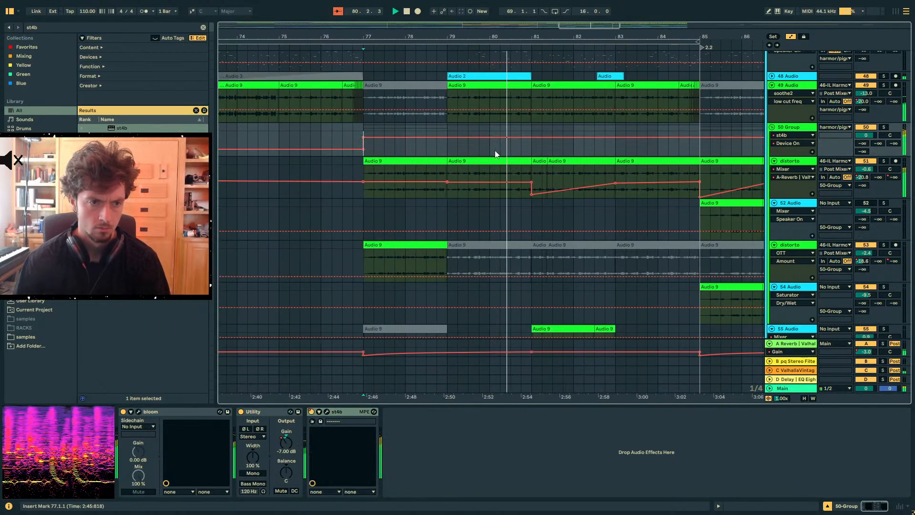
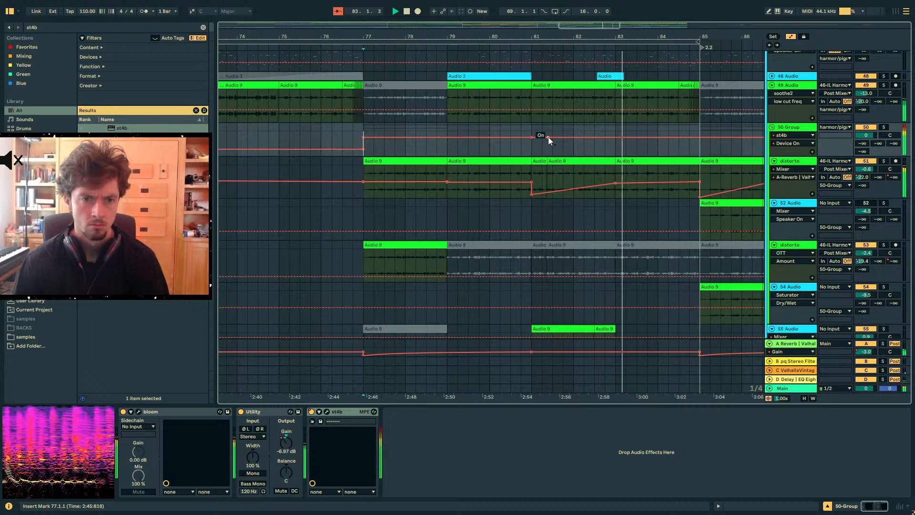
{"action": "left_click_drag", "start_coordinate": [548, 137], "coordinate": [532, 137]}
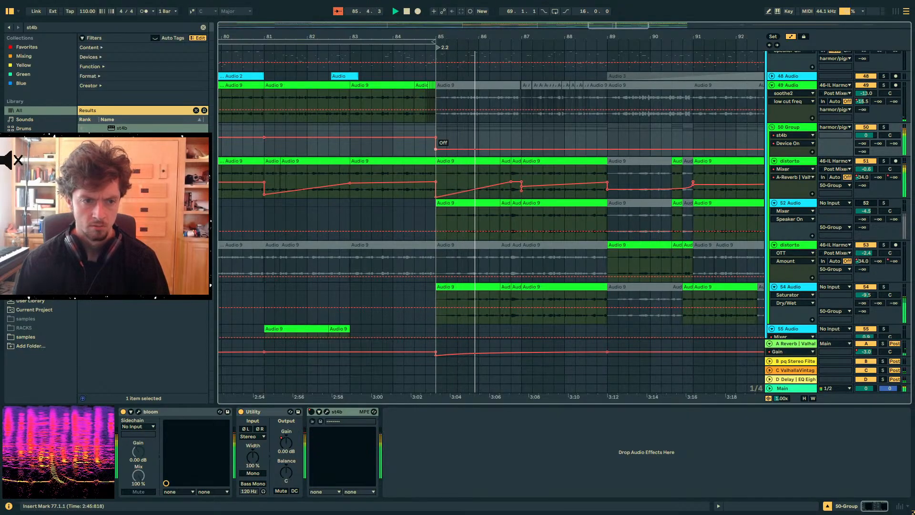
Lower the high and mid makeup gains of st4b on the 50 Group
{"action": "left_click", "coordinate": [327, 411]}
{"action": "left_click_drag", "start_coordinate": [442, 124], "coordinate": [441, 186]}
{"action": "left_click", "coordinate": [468, 77]}
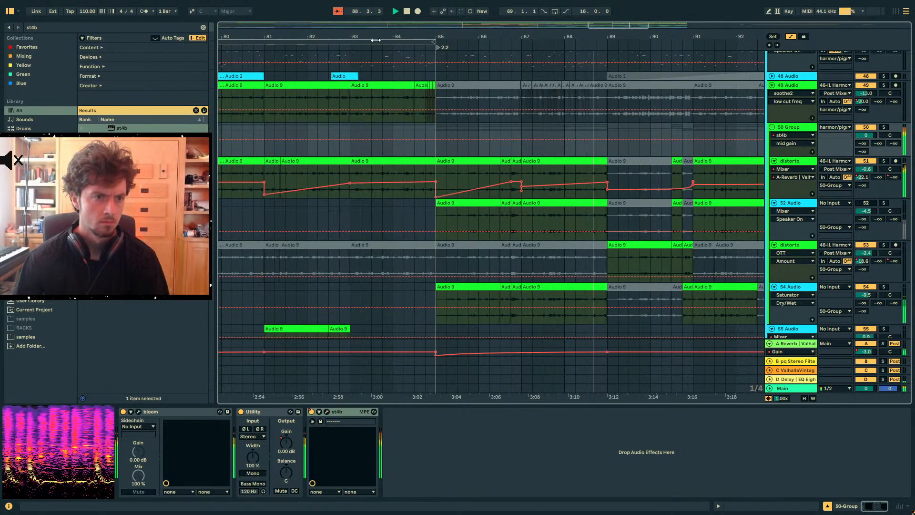
Try to switch st4b on again from bar 93 to 95 in the 50 Group's Device On automation
{"action": "left_click_drag", "start_coordinate": [377, 37], "coordinate": [377, 368]}
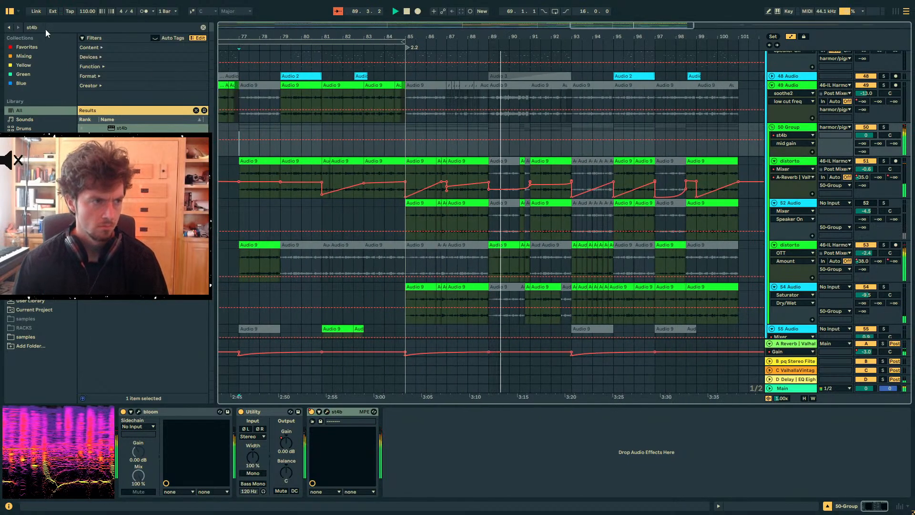
{"action": "left_click", "coordinate": [311, 412]}
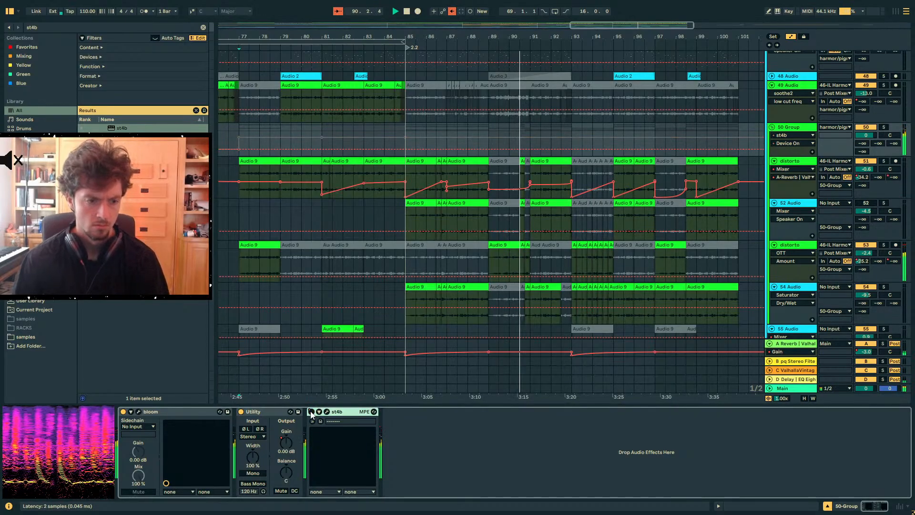
{"action": "key", "text": "a"}
{"action": "key", "text": "a"}
{"action": "left_click", "coordinate": [405, 150]}
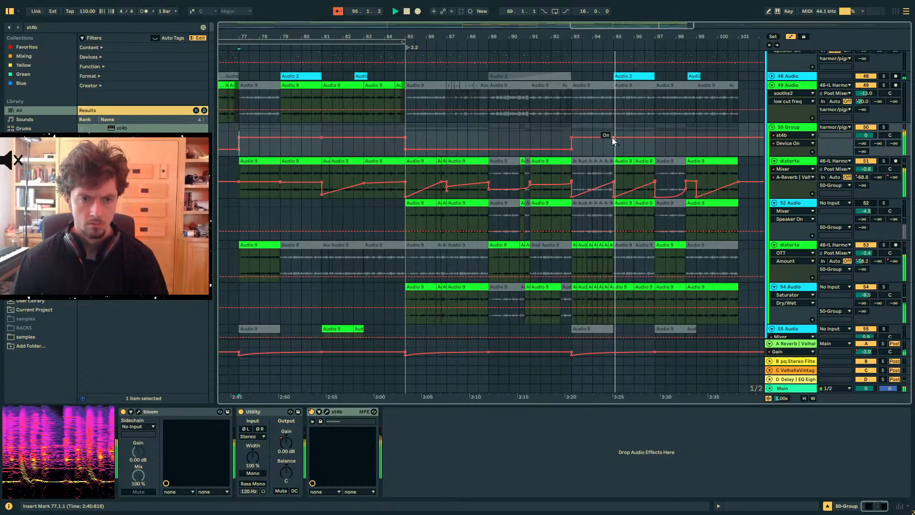
{"action": "left_click_drag", "start_coordinate": [612, 138], "coordinate": [614, 149]}
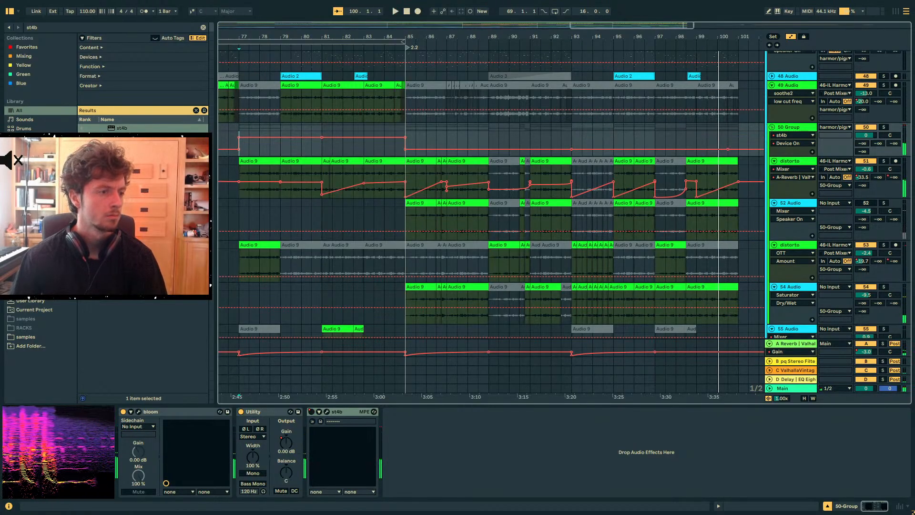
Add a second ST4b to the 50 Group and play the drop from bar 85
{"action": "key", "text": "ctrl+f"}
{"action": "key", "text": "space"}
{"action": "left_click_drag", "start_coordinate": [469, 128], "coordinate": [410, 144]}
{"action": "left_click_drag", "start_coordinate": [493, 184], "coordinate": [492, 177]}
{"action": "left_click_drag", "start_coordinate": [476, 140], "coordinate": [582, 249]}
{"action": "left_click", "coordinate": [618, 161]}
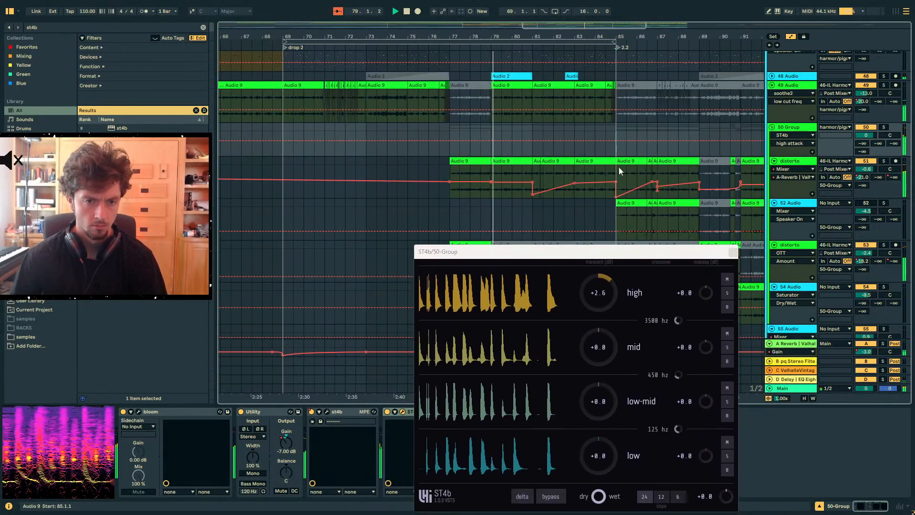
{"action": "key", "text": "space"}
Set the second ST4b's transients to high +16.1 and mid +4.2 dB, with a high makeup gain of +0.2 dB
{"action": "left_click_drag", "start_coordinate": [601, 296], "coordinate": [602, 274]}
{"action": "mouse_move", "coordinate": [598, 350]}
{"action": "left_mouse_down"}
{"action": "mouse_move", "coordinate": [599, 329]}
{"action": "mouse_move", "coordinate": [599, 361]}
{"action": "left_mouse_up"}
{"action": "left_click_drag", "start_coordinate": [705, 293], "coordinate": [705, 290]}
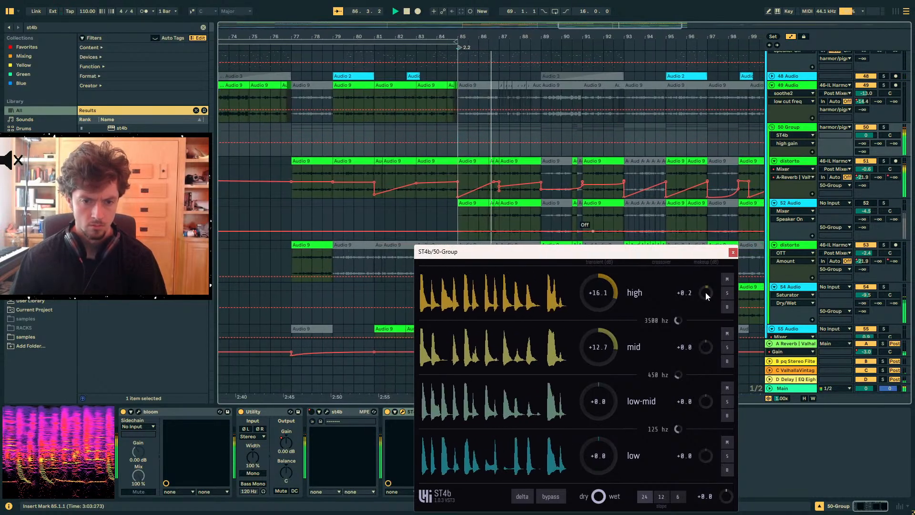
{"action": "left_click_drag", "start_coordinate": [615, 347], "coordinate": [615, 364]}
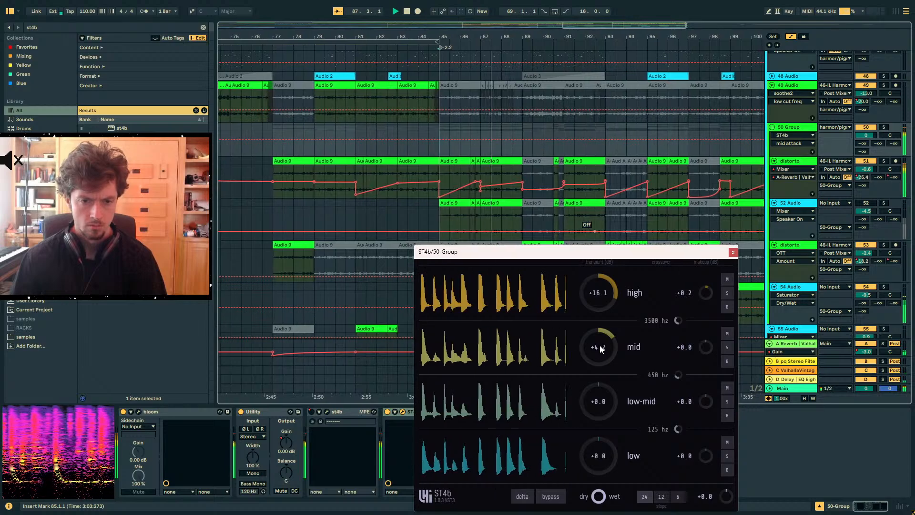
Set the second ST4b's makeup gain to +6.0 dB for mid and +2.1 dB for low-mid, and close its window
{"action": "left_click_drag", "start_coordinate": [707, 350], "coordinate": [707, 351]}
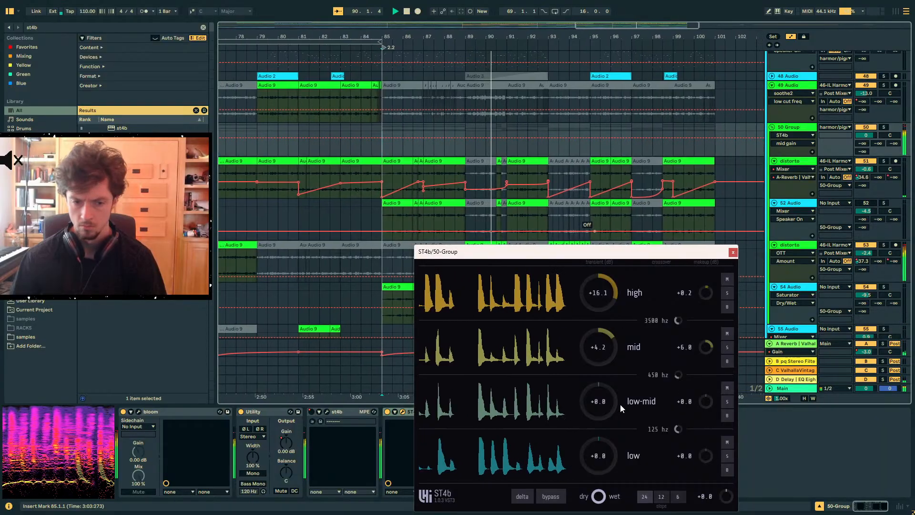
{"action": "left_click_drag", "start_coordinate": [705, 402], "coordinate": [705, 403]}
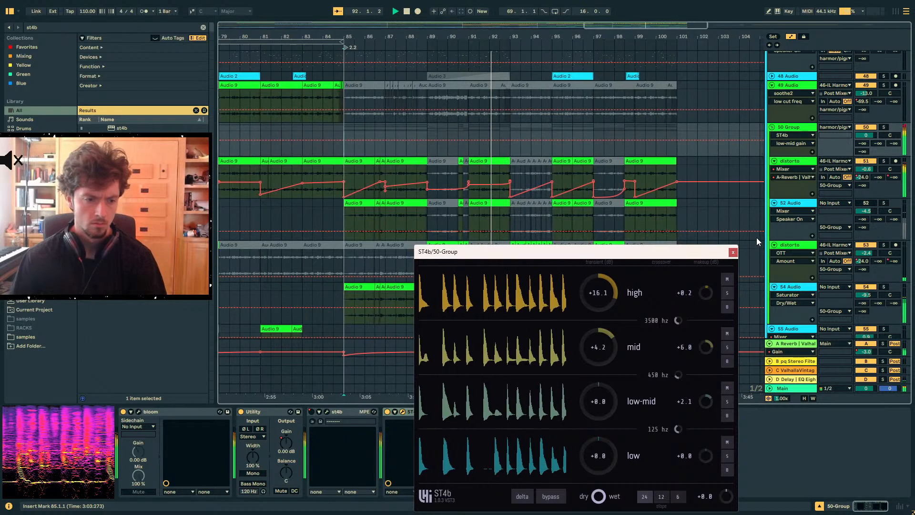
{"action": "left_click", "coordinate": [734, 252]}
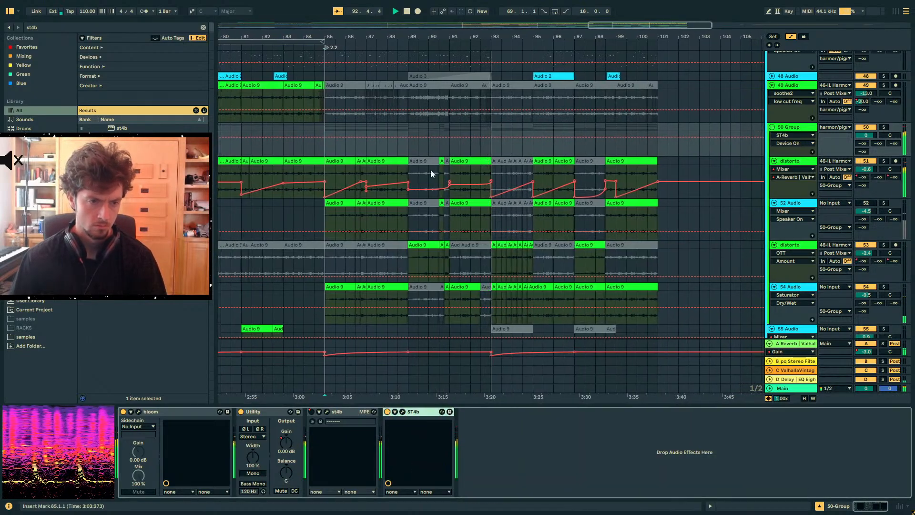
Automate the second ST4b to switch on at bar 85 and lower the lower distorto track's volume to -4.6 dB
{"action": "left_click", "coordinate": [312, 137]}
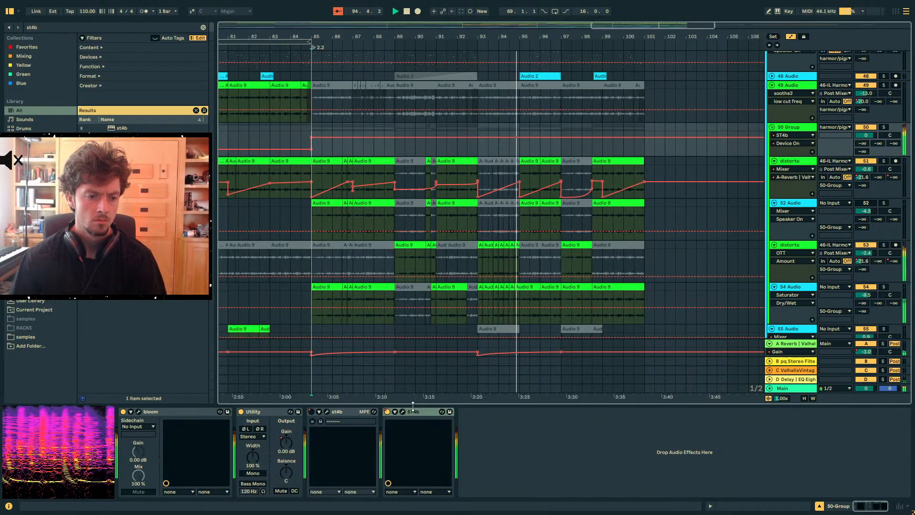
{"action": "left_click", "coordinate": [476, 274]}
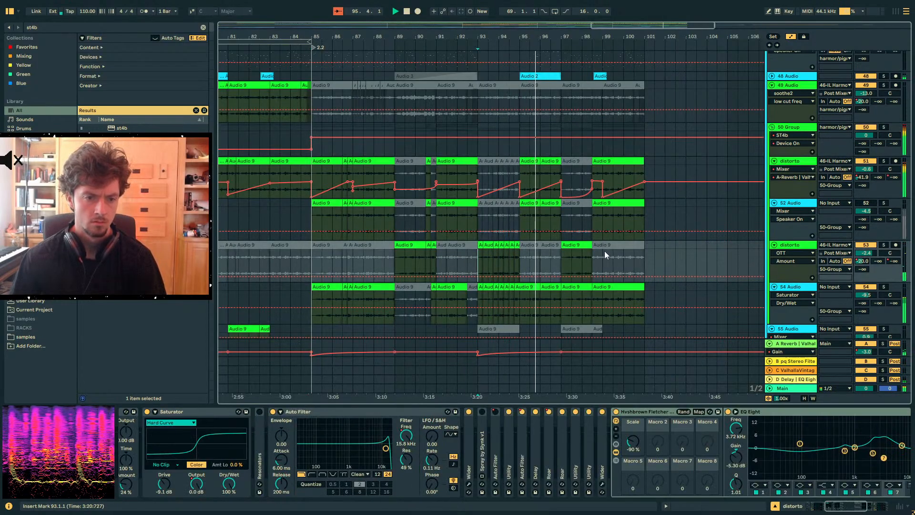
Add a Compressor after the ST4b on the 50 Group and set its threshold to -9.93 dB
{"action": "left_click", "coordinate": [528, 150]}
{"action": "type", "text": "c"}
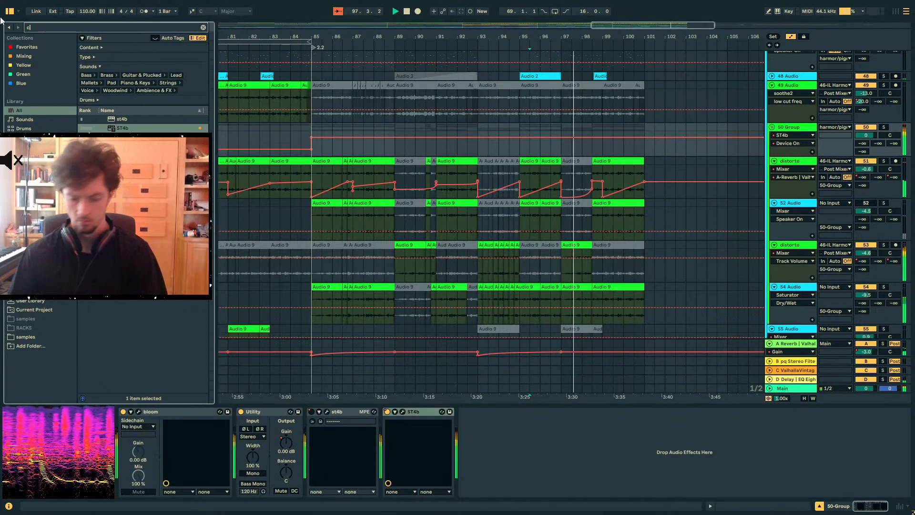
{"action": "type", "text": "omp"}
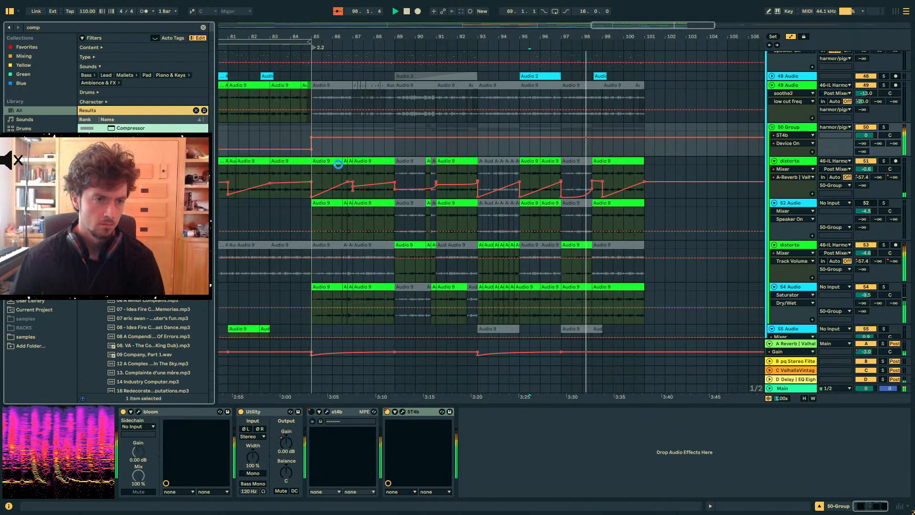
{"action": "left_click_drag", "start_coordinate": [354, 164], "coordinate": [322, 152]}
{"action": "left_click_drag", "start_coordinate": [507, 436], "coordinate": [507, 451]}
Replay from bar 85 and set the Compressor's ratio to 6.74:1, attack to 0.04 ms and release to 121 ms
{"action": "key", "text": "space"}
{"action": "key", "text": "space"}
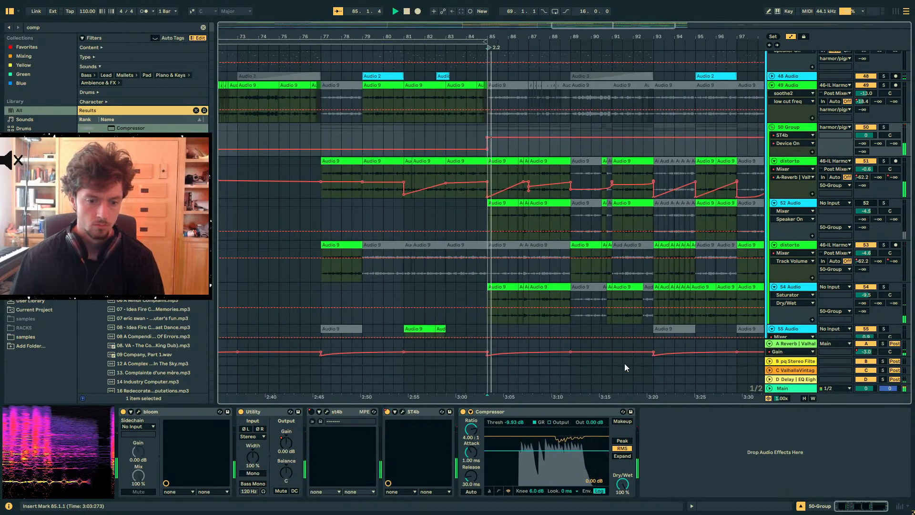
{"action": "left_click_drag", "start_coordinate": [471, 429], "coordinate": [471, 416]}
{"action": "left_click_drag", "start_coordinate": [471, 452], "coordinate": [471, 465]}
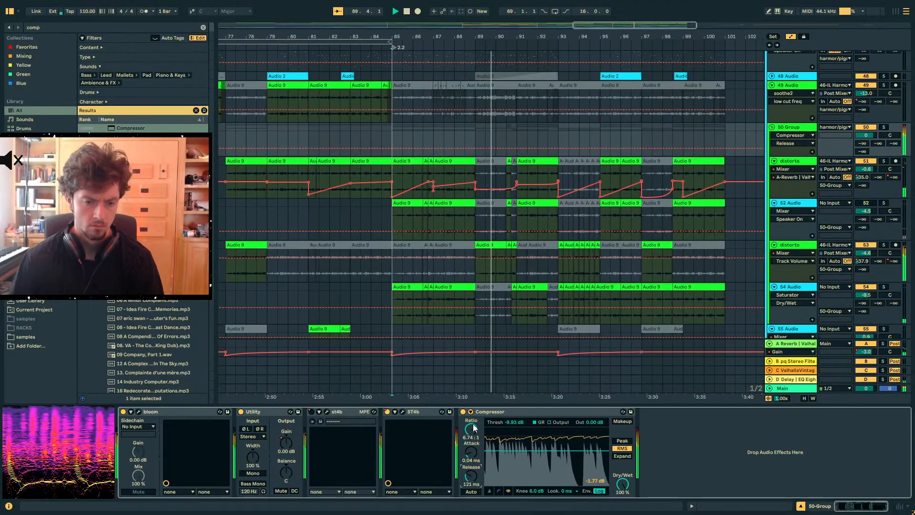
Add an EQ Eight after the Compressor on the 50 Group and hide the automation lanes
{"action": "key", "text": "ctrl+f"}
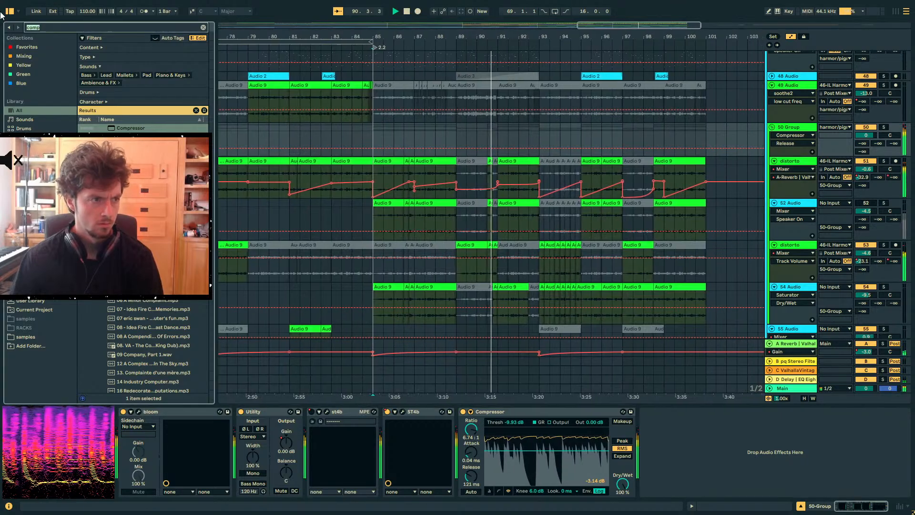
{"action": "type", "text": "eq 8"}
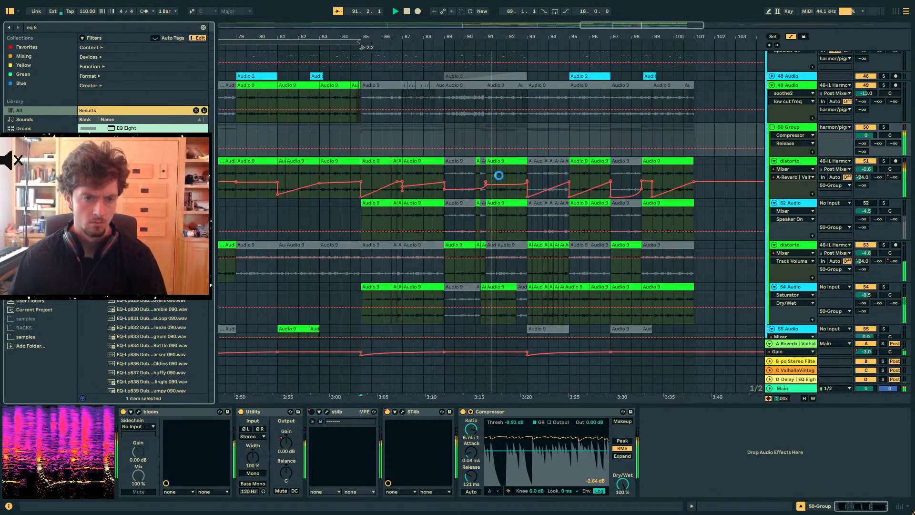
{"action": "type", "text": "a"}
{"action": "left_click", "coordinate": [480, 289]}
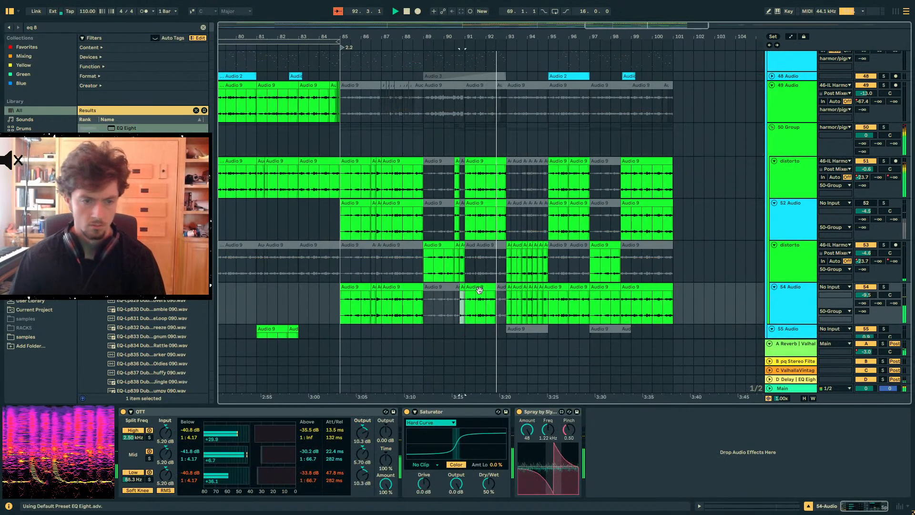
{"action": "left_click", "coordinate": [469, 142]}
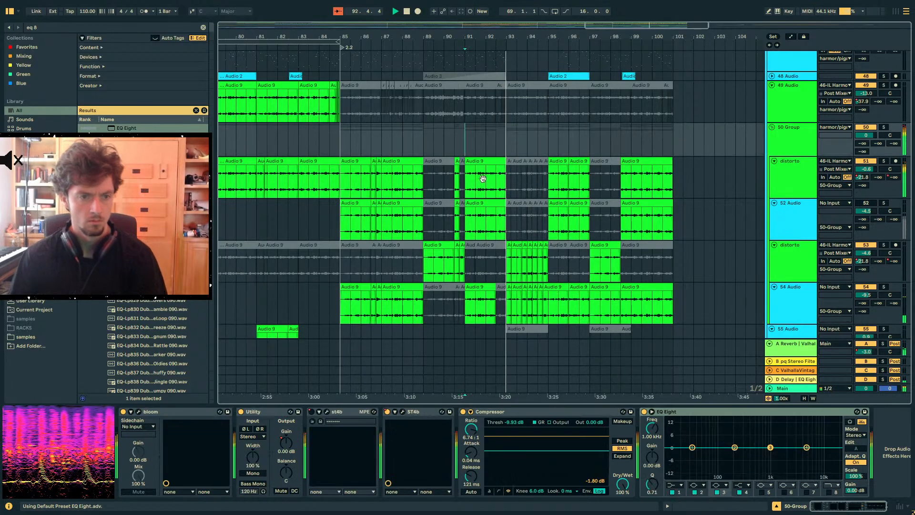
Turn band 1 of the 50 Group's EQ Eight into a low cut at 121 Hz and place the EQ before the Compressor
{"action": "left_click", "coordinate": [682, 485]}
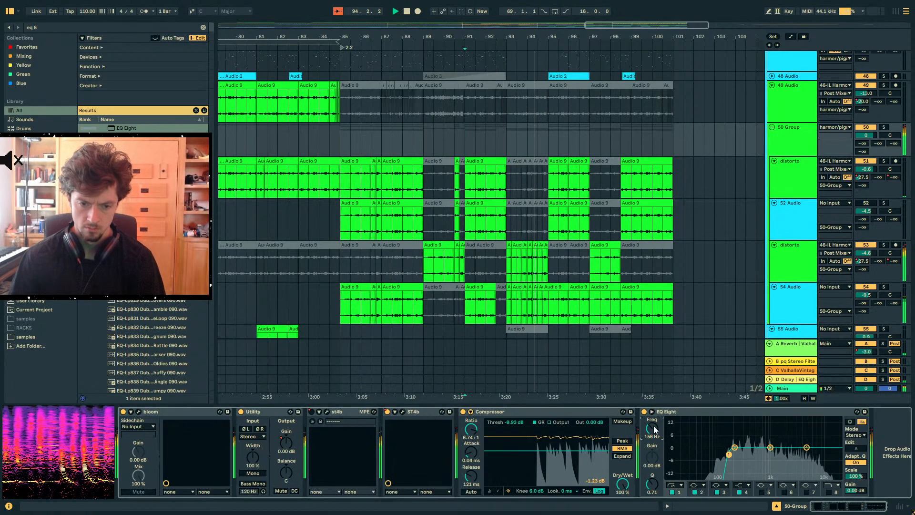
{"action": "left_click", "coordinate": [530, 421]}
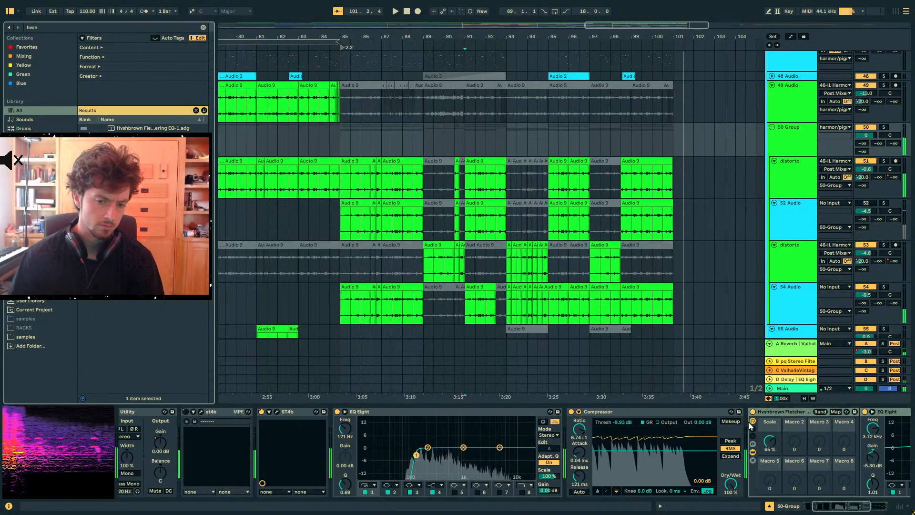
Replay the section and set the Scale macro of the 50 Group's Hvshbrown Fletcher EQ rack to 49%
{"action": "key", "text": "space"}
{"action": "key", "text": "space"}
{"action": "left_click_drag", "start_coordinate": [770, 441], "coordinate": [770, 467]}
{"action": "left_click", "coordinate": [888, 412]}
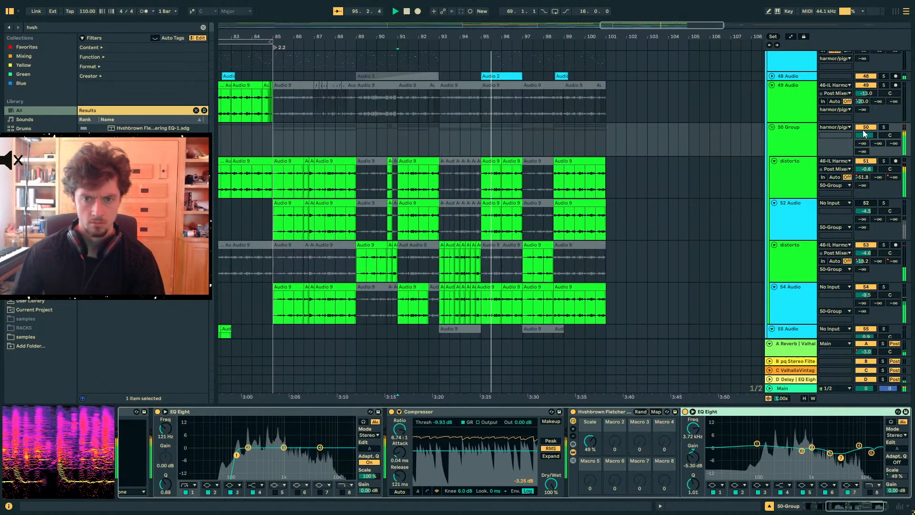
Set the Convolution Reverb's Dry/Wet to 0% on the LNZ_174 Hubba drums track in the percussion group
{"action": "scroll", "coordinate": [830, 149], "scroll_direction": "up", "scroll_amount": 3}
{"action": "scroll", "coordinate": [728, 156], "scroll_direction": "up", "scroll_amount": 15}
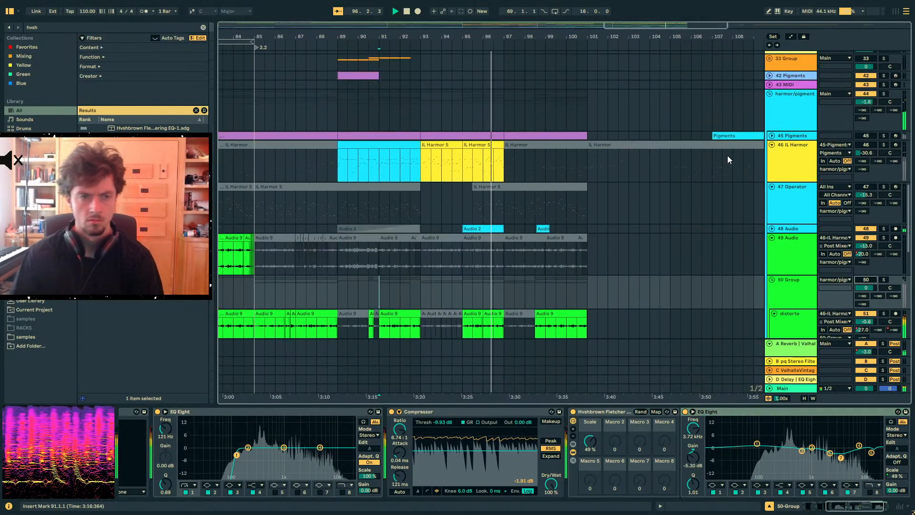
{"action": "scroll", "coordinate": [752, 153], "scroll_direction": "up", "scroll_amount": 3}
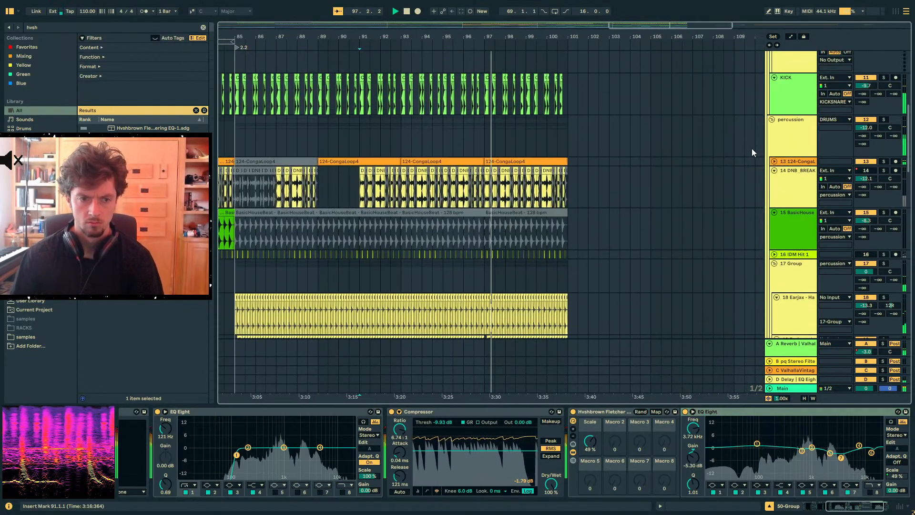
{"action": "scroll", "coordinate": [802, 186], "scroll_direction": "down", "scroll_amount": 4}
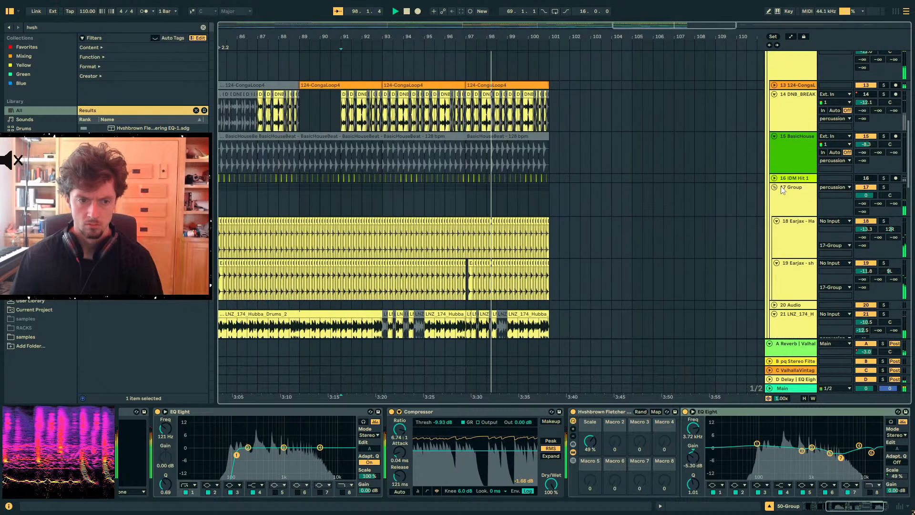
{"action": "scroll", "coordinate": [800, 230], "scroll_direction": "down", "scroll_amount": 3}
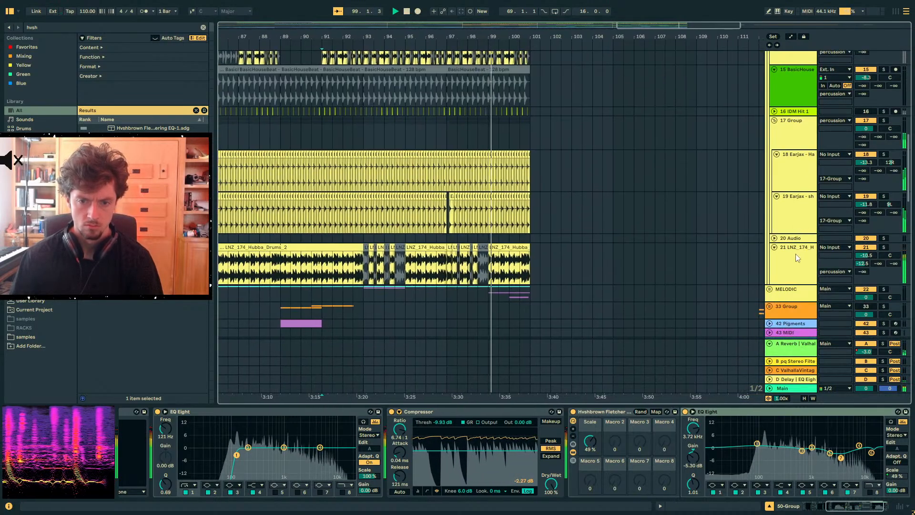
{"action": "left_click", "coordinate": [469, 249]}
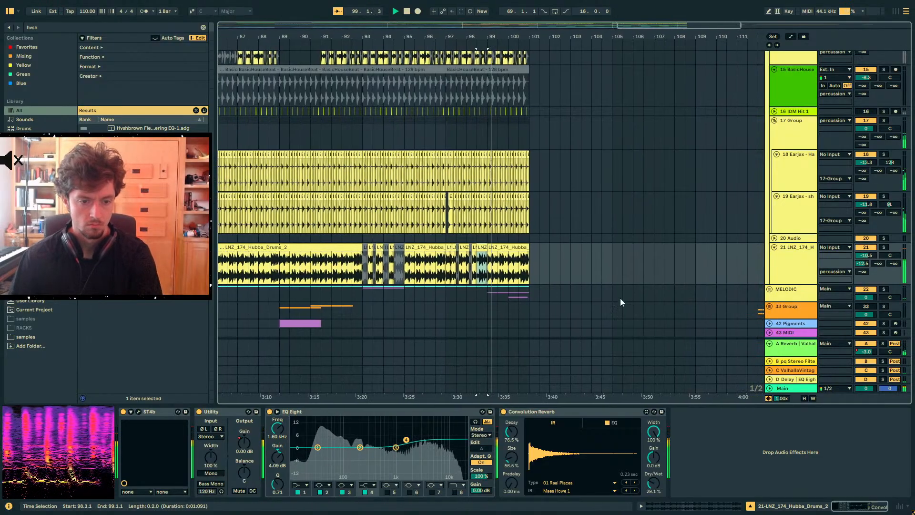
{"action": "left_click_drag", "start_coordinate": [653, 484], "coordinate": [654, 513]}
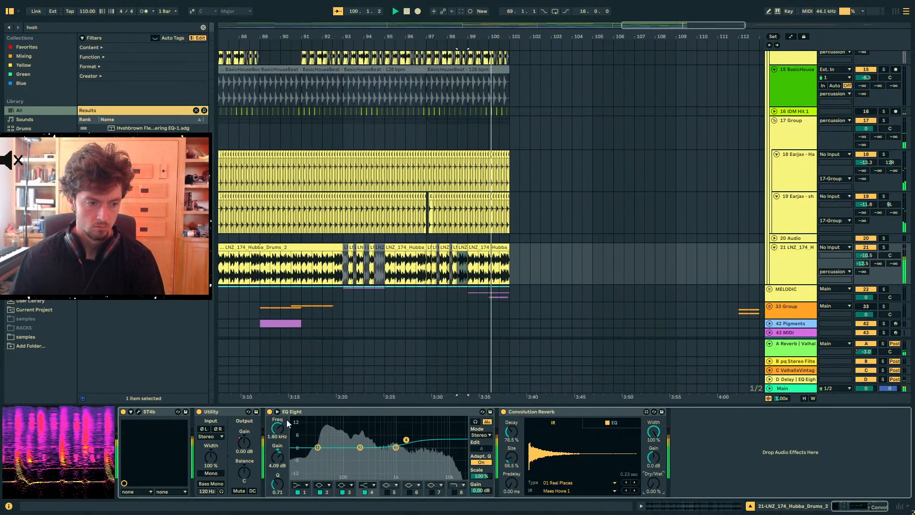
Replay from bar 85 and change the warp mode of all LNZ_174_Hubba_Drums_2 clips in bars 85 to 101 to Beats
{"action": "left_click_drag", "start_coordinate": [410, 37], "coordinate": [550, 17]}
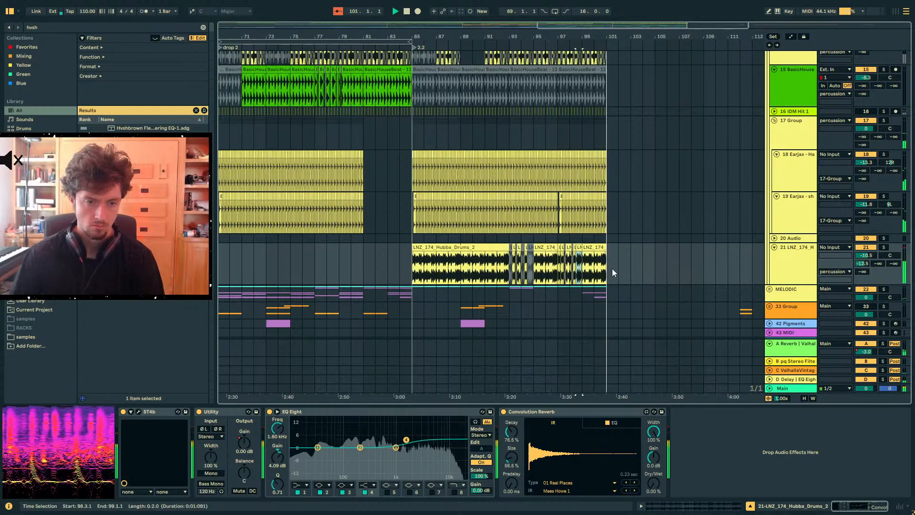
{"action": "double_click", "coordinate": [562, 265]}
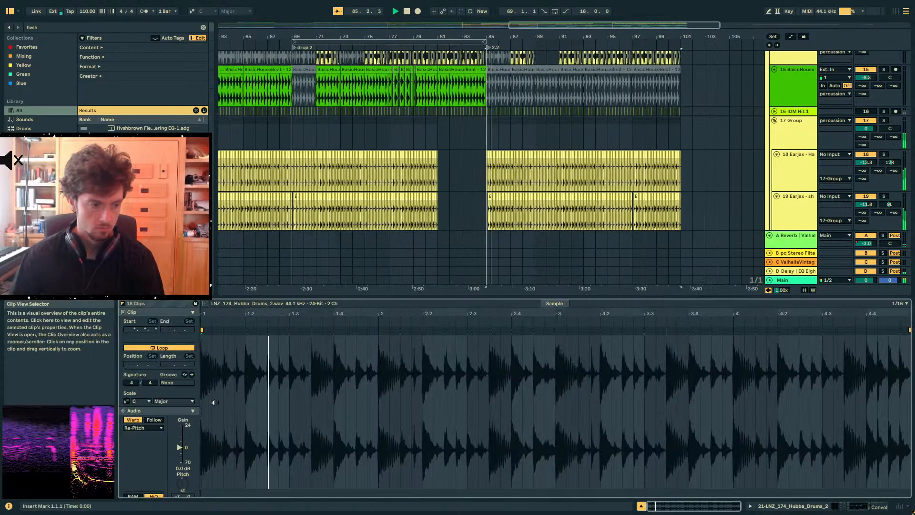
{"action": "left_click", "coordinate": [143, 428]}
{"action": "left_click", "coordinate": [138, 436]}
Transpose the LNZ_174_Hubba_Drums_2 clips to -12 semitones and set their transient envelope to 81
{"action": "left_click_drag", "start_coordinate": [159, 451], "coordinate": [188, 487]}
{"action": "key", "text": "Down"}
{"action": "key", "text": "Down"}
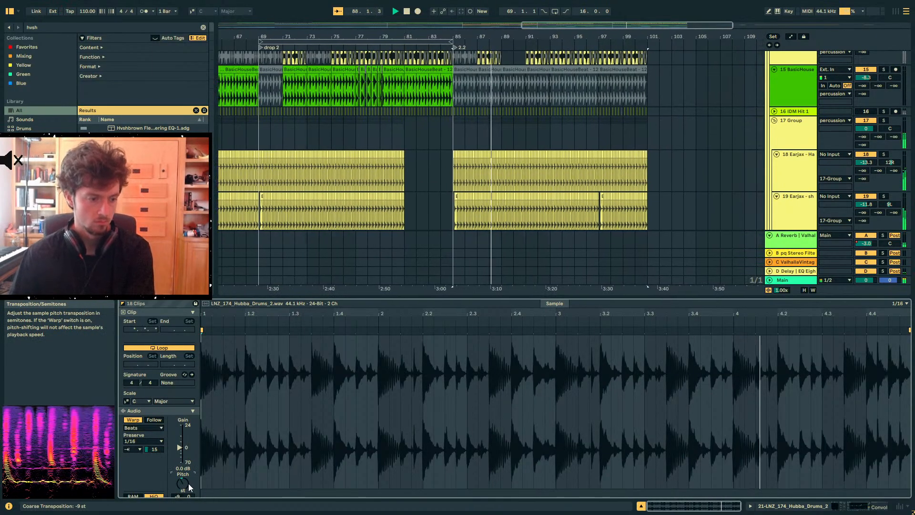
{"action": "left_click_drag", "start_coordinate": [153, 449], "coordinate": [154, 437]}
{"action": "left_click_drag", "start_coordinate": [177, 479], "coordinate": [179, 483]}
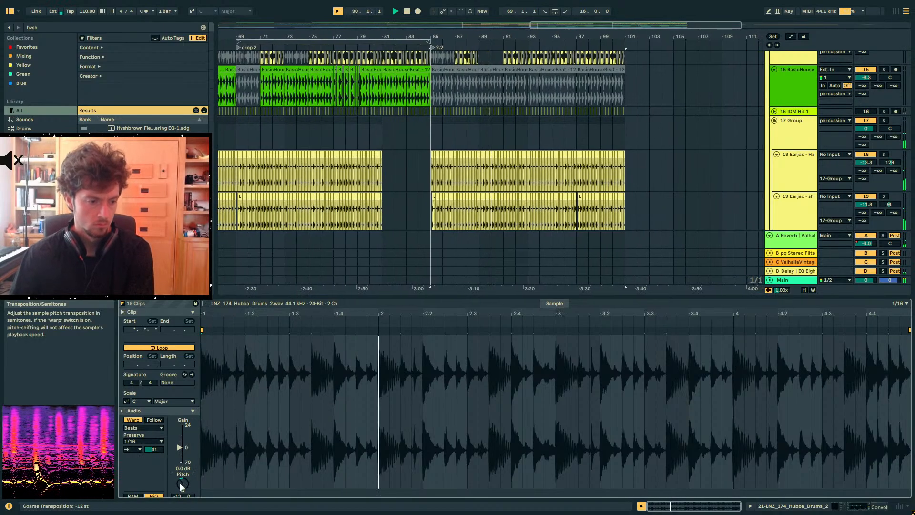
{"action": "key", "text": "Up"}
{"action": "left_click_drag", "start_coordinate": [156, 450], "coordinate": [159, 434]}
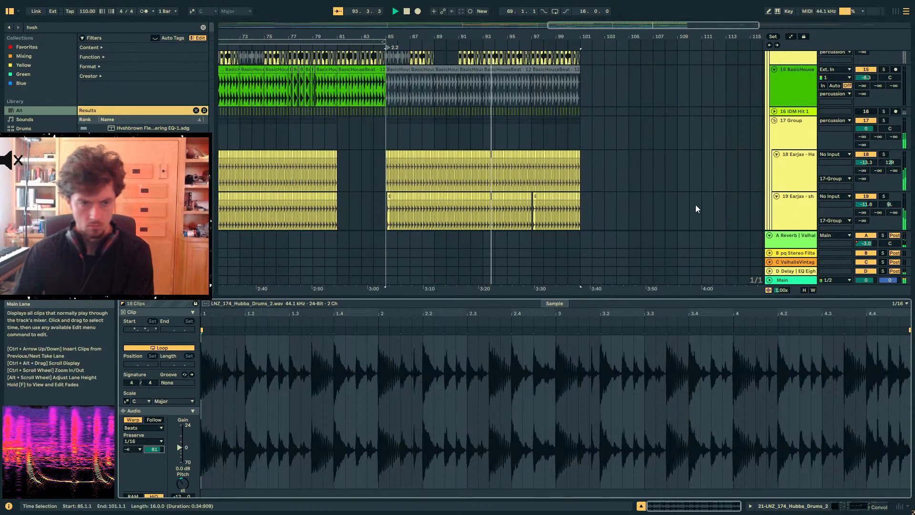
Reactivate the Hubba drums beat from 94.4 to 95.1 and copy the drum edits of bars 93–95 to bars 97–99
{"action": "scroll", "coordinate": [636, 199], "scroll_direction": "down", "scroll_amount": 1}
{"action": "scroll", "coordinate": [620, 195], "scroll_direction": "down", "scroll_amount": 5}
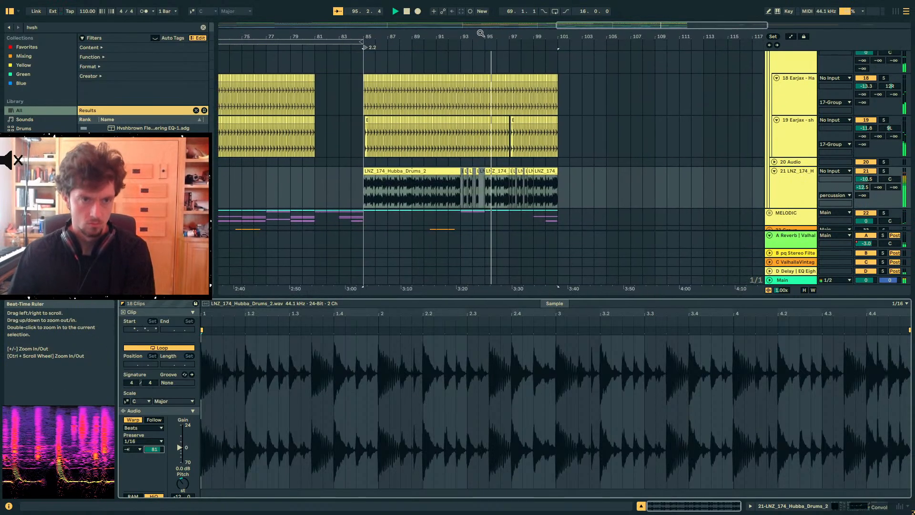
{"action": "left_click_drag", "start_coordinate": [479, 33], "coordinate": [479, 90]}
{"action": "left_click", "coordinate": [493, 190]}
{"action": "left_click", "coordinate": [493, 195]}
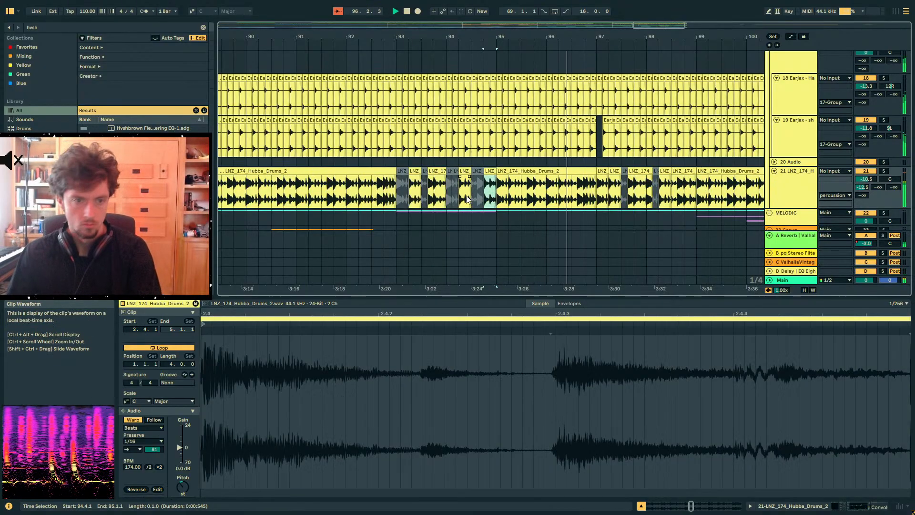
{"action": "left_click", "coordinate": [472, 199]}
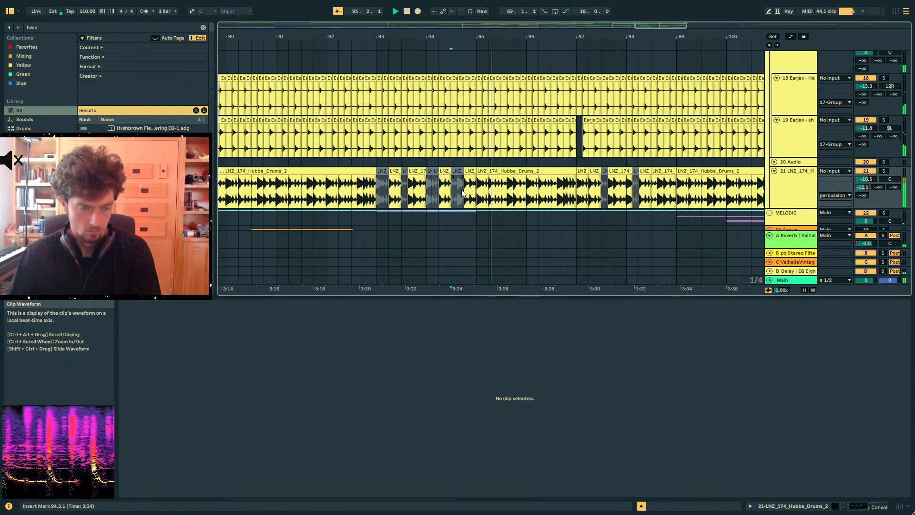
{"action": "left_click_drag", "start_coordinate": [351, 190], "coordinate": [562, 200]}
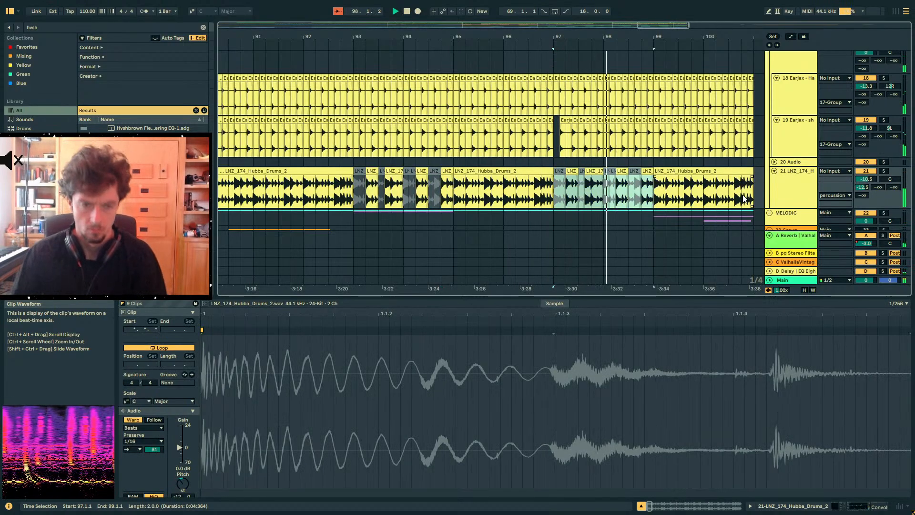
Replay from just before bar 85 and set the LNZ_174 Hubba drums track's volume to -10.4 dB
{"action": "left_click", "coordinate": [844, 190]}
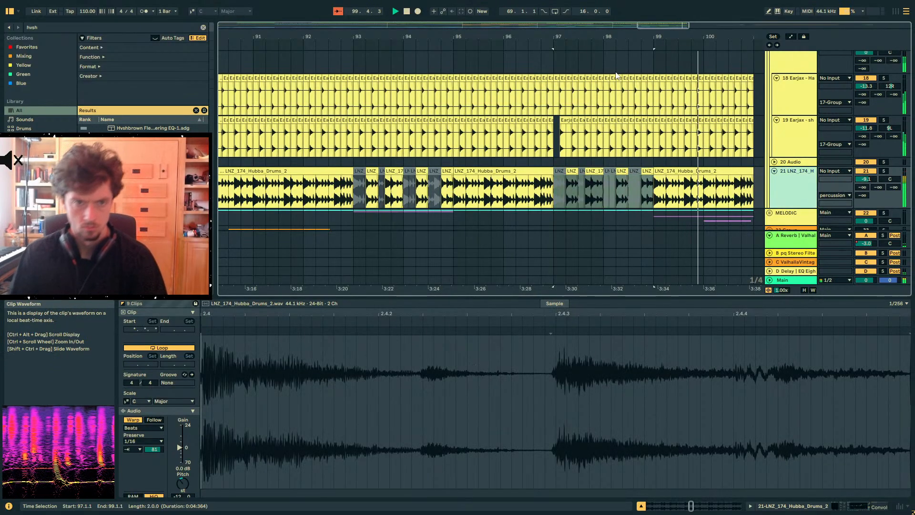
{"action": "left_click_drag", "start_coordinate": [602, 37], "coordinate": [634, 19]}
{"action": "left_click", "coordinate": [413, 190]}
{"action": "key", "text": "Left"}
{"action": "key", "text": "space"}
{"action": "key", "text": "space"}
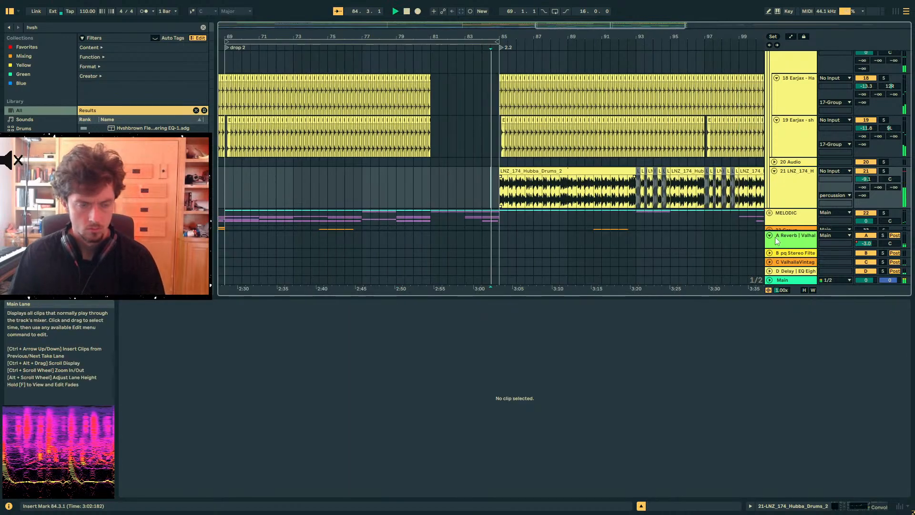
{"action": "left_click_drag", "start_coordinate": [866, 180], "coordinate": [866, 175]}
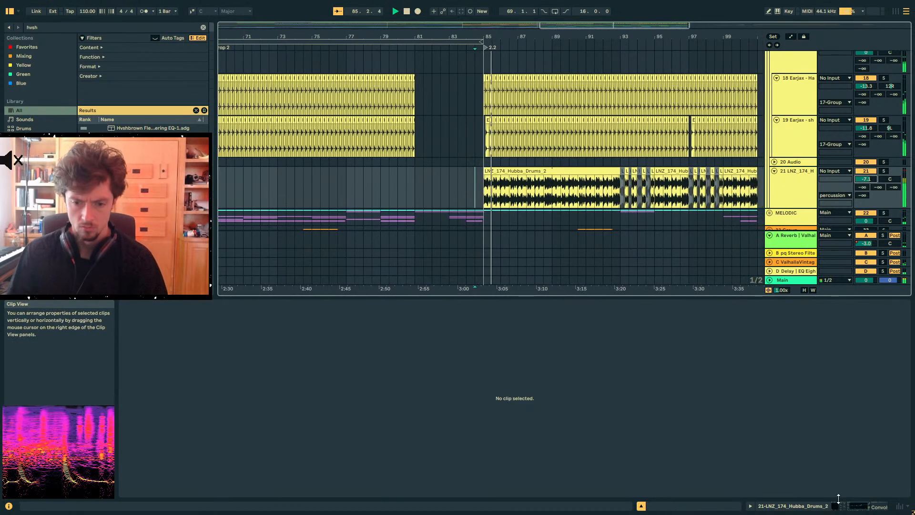
{"action": "left_click", "coordinate": [835, 508]}
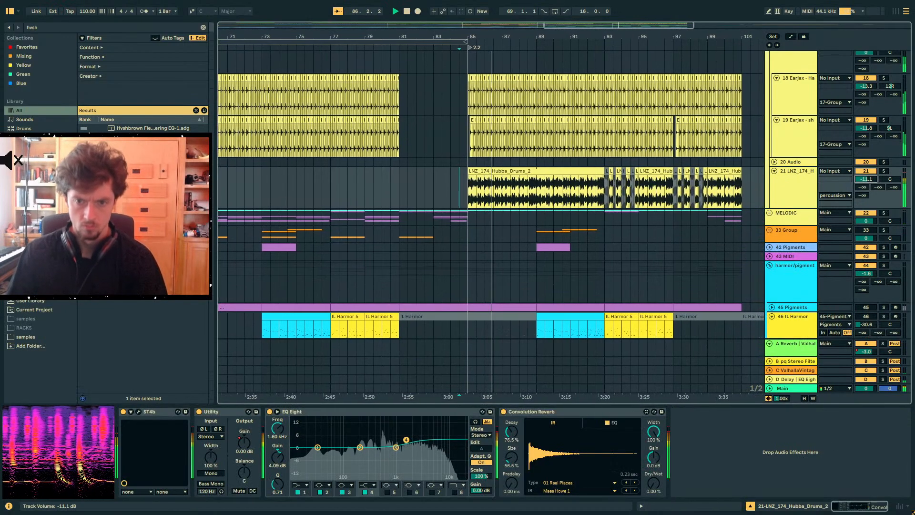
{"action": "left_click_drag", "start_coordinate": [866, 180], "coordinate": [866, 183]}
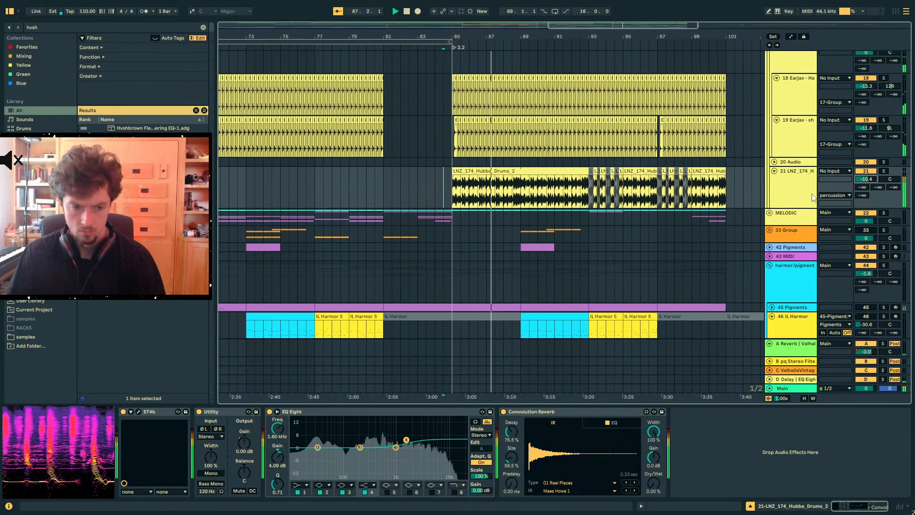
Turn band 1 of the Hubba drums track's EQ Eight into a low cut at 271 Hz
{"action": "left_click", "coordinate": [300, 485]}
{"action": "left_click", "coordinate": [299, 429]}
{"action": "left_click", "coordinate": [302, 485]}
{"action": "left_click", "coordinate": [300, 436]}
{"action": "left_click_drag", "start_coordinate": [280, 432], "coordinate": [281, 408]}
Reactivate the 50 Group and fold its Hvshbrown Fletcher EQ rack
{"action": "scroll", "coordinate": [516, 181], "scroll_direction": "down", "scroll_amount": 10}
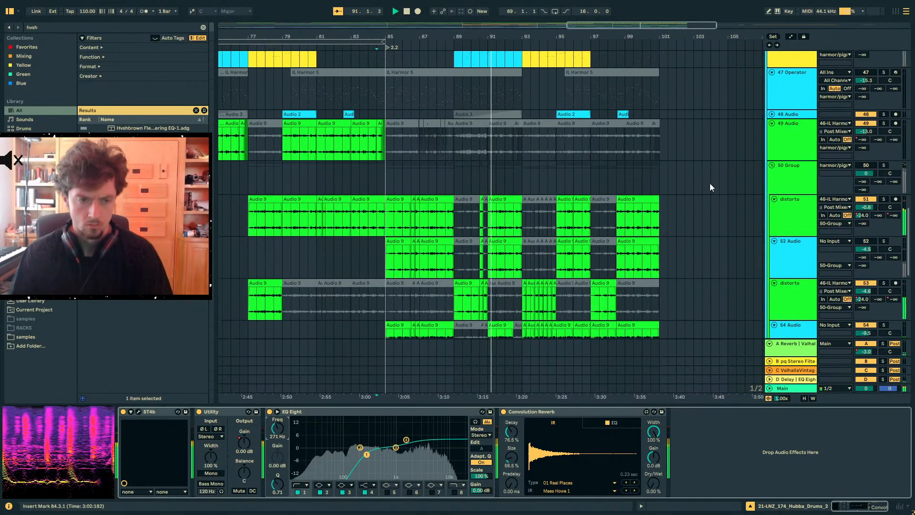
{"action": "scroll", "coordinate": [720, 186], "scroll_direction": "down", "scroll_amount": 3}
{"action": "scroll", "coordinate": [806, 159], "scroll_direction": "up", "scroll_amount": 3}
{"action": "left_click", "coordinate": [867, 166]}
{"action": "left_click", "coordinate": [794, 176]}
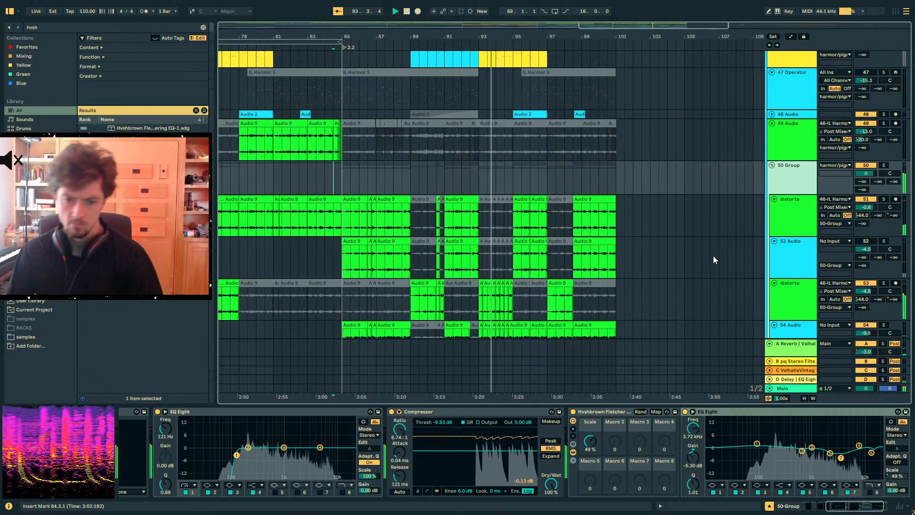
{"action": "double_click", "coordinate": [599, 412]}
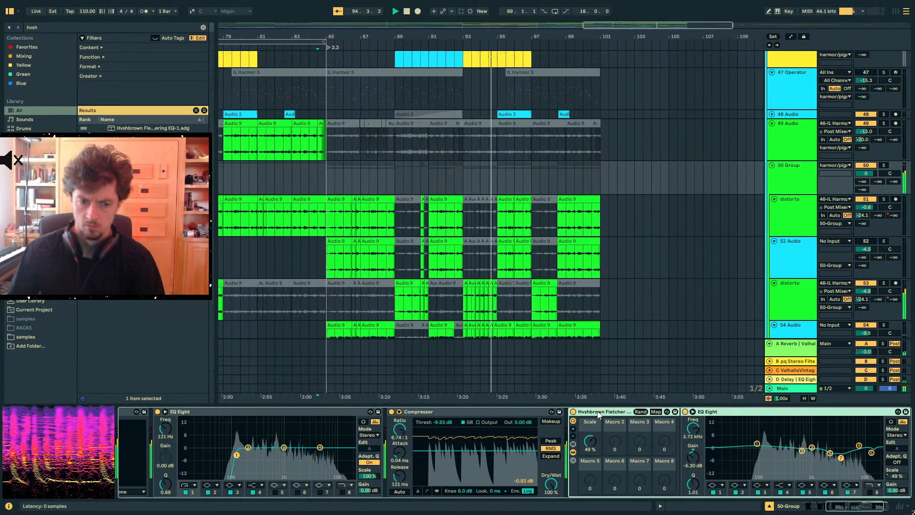
Fold the bloom and Compressor devices on the harmor/pigments group
{"action": "scroll", "coordinate": [767, 232], "scroll_direction": "up", "scroll_amount": 6}
{"action": "left_click", "coordinate": [783, 144]}
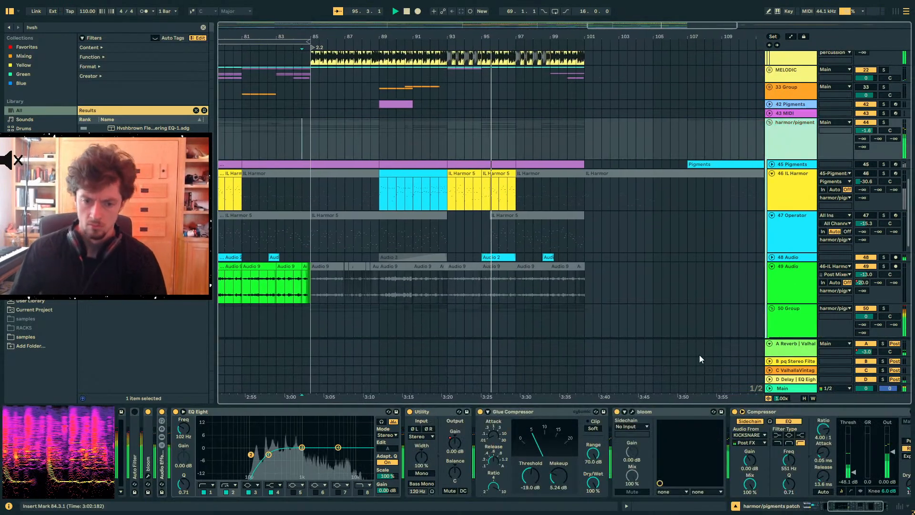
{"action": "double_click", "coordinate": [645, 411]}
{"action": "double_click", "coordinate": [654, 411]}
Set the 50 Group's Compressor to a 7.00:1 ratio and -11.9 dB threshold, and listen to the passage from about bar 95
{"action": "key", "text": "ctrl+f"}
{"action": "scroll", "coordinate": [482, 201], "scroll_direction": "down", "scroll_amount": 5}
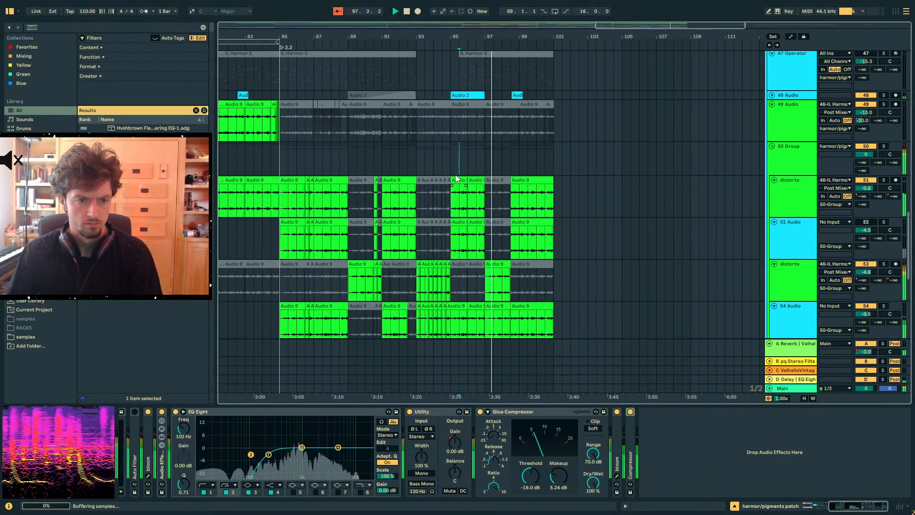
{"action": "left_click", "coordinate": [455, 169]}
{"action": "left_click_drag", "start_coordinate": [395, 437], "coordinate": [395, 432]}
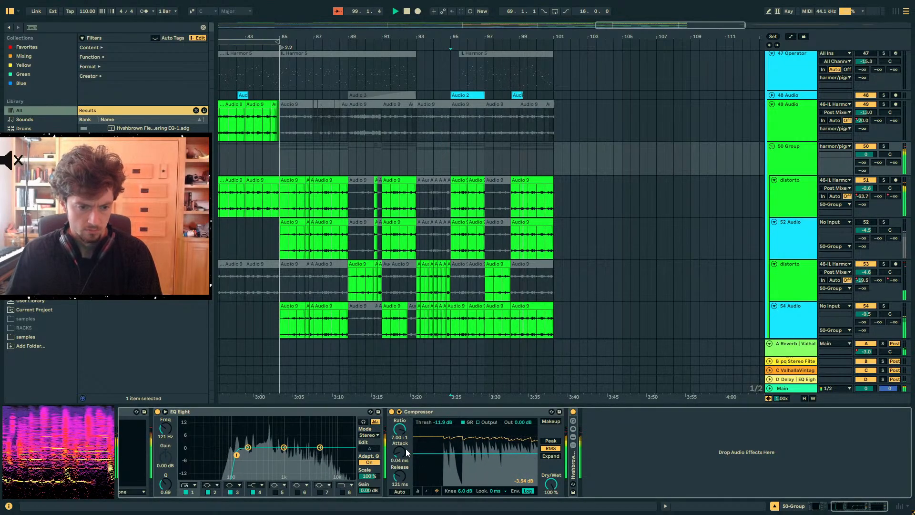
{"action": "left_click", "coordinate": [497, 181]}
{"action": "left_click", "coordinate": [458, 181]}
{"action": "left_click", "coordinate": [518, 181]}
{"action": "left_click", "coordinate": [453, 160]}
{"action": "left_click", "coordinate": [457, 204]}
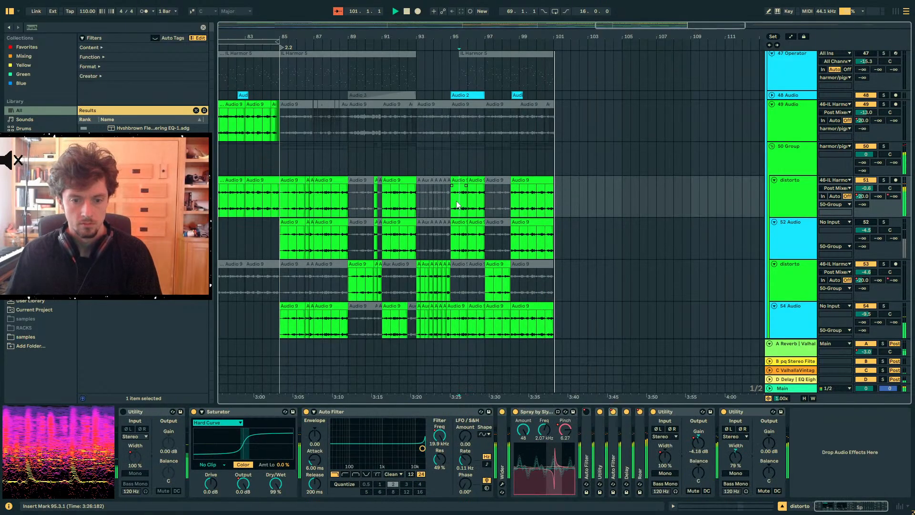
{"action": "left_click", "coordinate": [443, 162]}
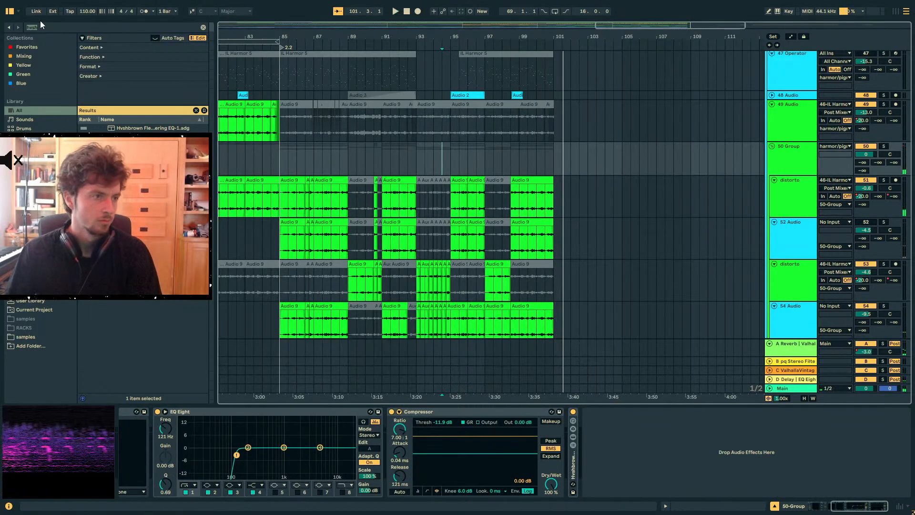
{"action": "key", "text": "ctrl+f"}
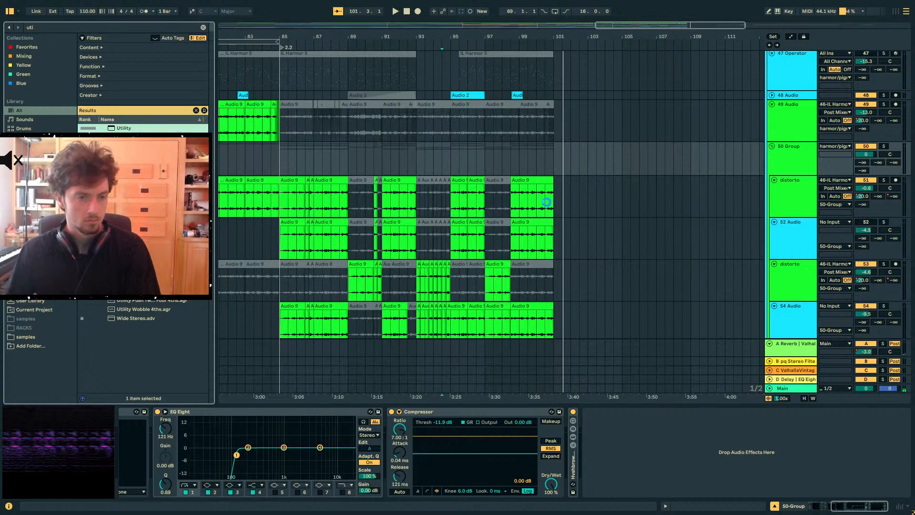
{"action": "key", "text": "a"}
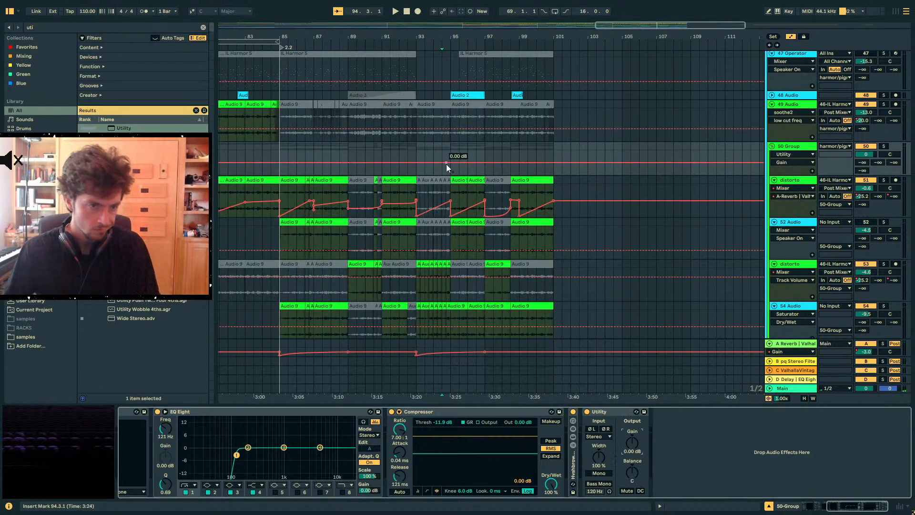
Lower the 50 Group's Utility Gain automation to -2 dB around bars 95–97, paste the same dip at bars 99–101 and play the passage
{"action": "left_click", "coordinate": [484, 164]}
{"action": "right_click", "coordinate": [468, 162]}
{"action": "left_click", "coordinate": [474, 168]}
{"action": "type", "text": "-2"}
{"action": "key", "text": "Return"}
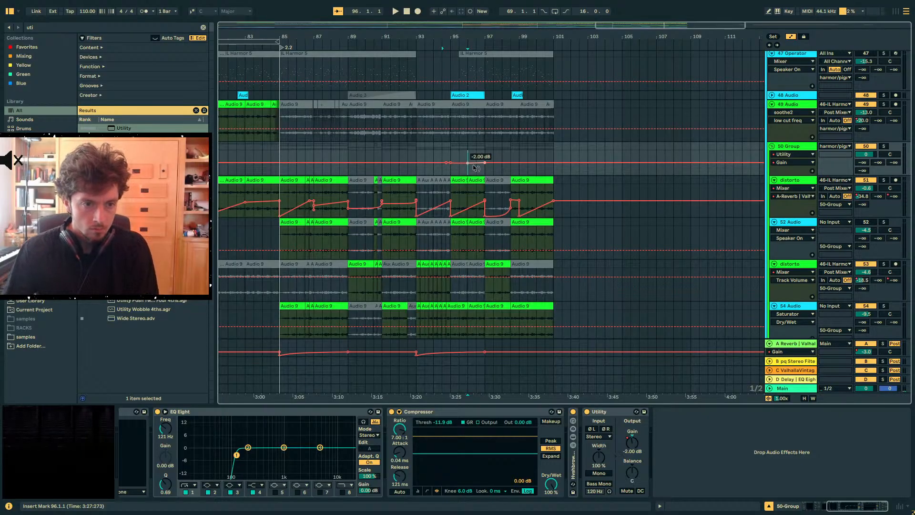
{"action": "left_click", "coordinate": [524, 170]}
{"action": "key", "text": "ctrl+v"}
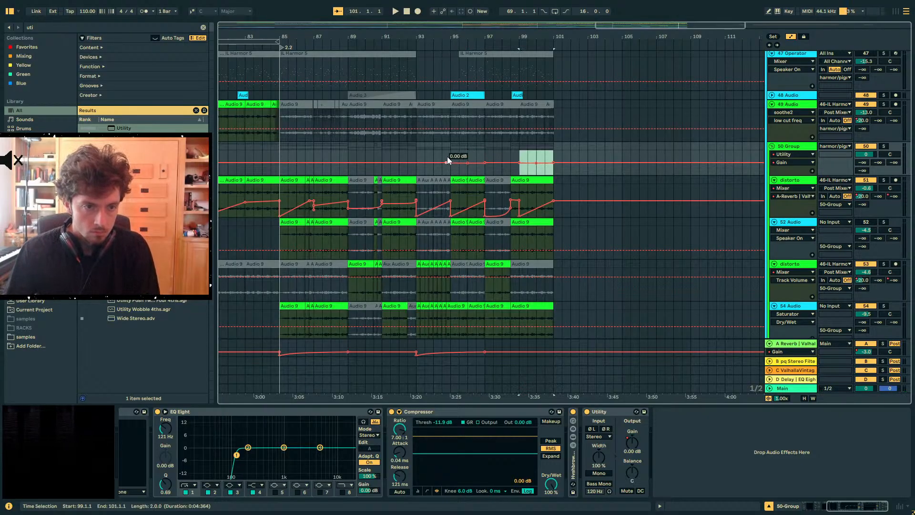
{"action": "left_click", "coordinate": [448, 158]}
{"action": "key", "text": "space"}
Add soothe2 to the 50 Group and enable its sidechain with DRUMS as the source
{"action": "key", "text": "ctrl+f"}
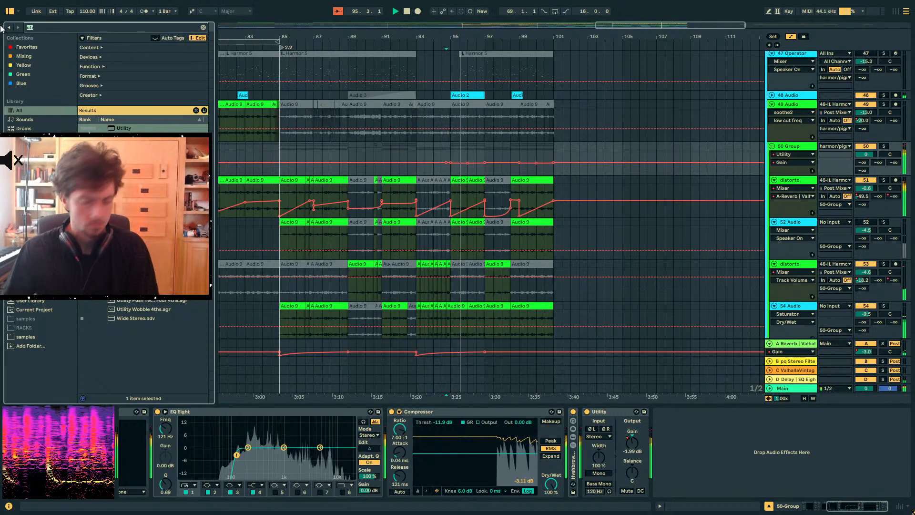
{"action": "type", "text": "sooth"}
{"action": "double_click", "coordinate": [120, 130]}
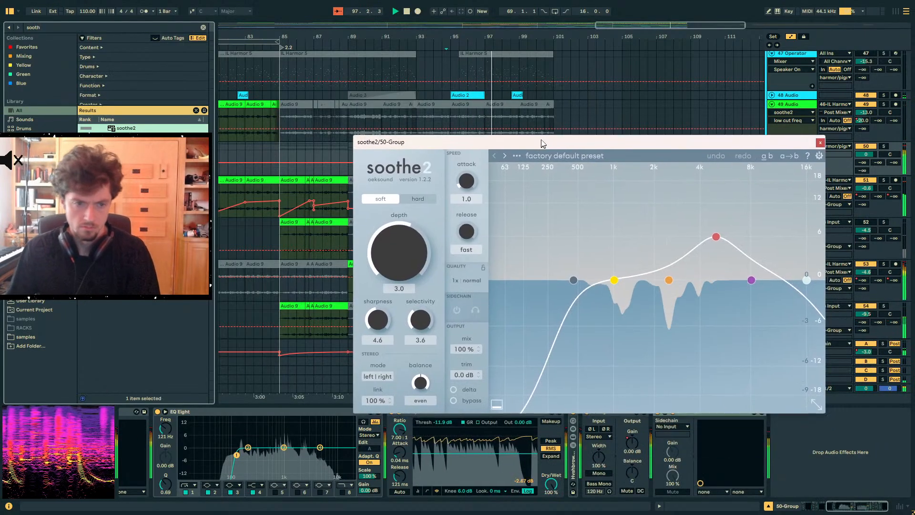
{"action": "left_click", "coordinate": [458, 308]}
{"action": "left_click", "coordinate": [670, 426]}
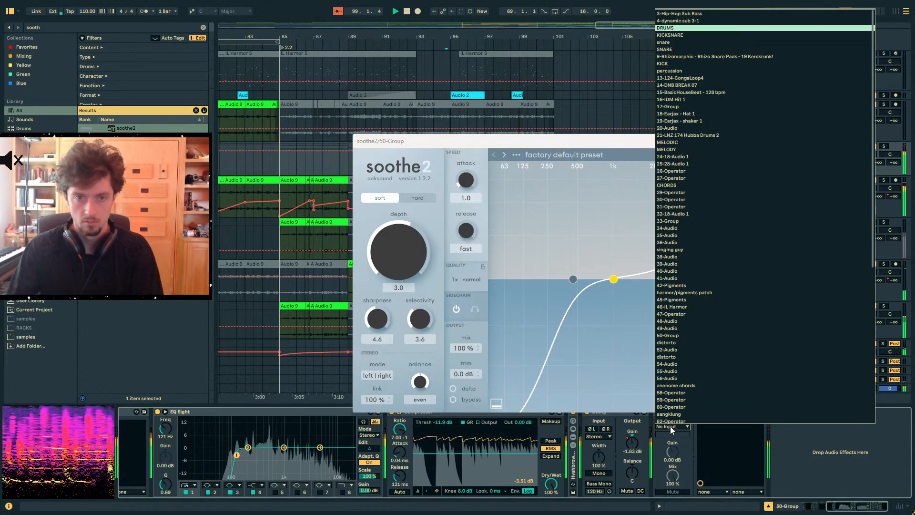
{"action": "left_click", "coordinate": [670, 426]}
Adjust soothe2 with a lower low-cut point, fast attack, depth 7.3 and band 3 at 8.1 kHz with 0.4 dB sensitivity
{"action": "left_click_drag", "start_coordinate": [556, 279], "coordinate": [525, 279]}
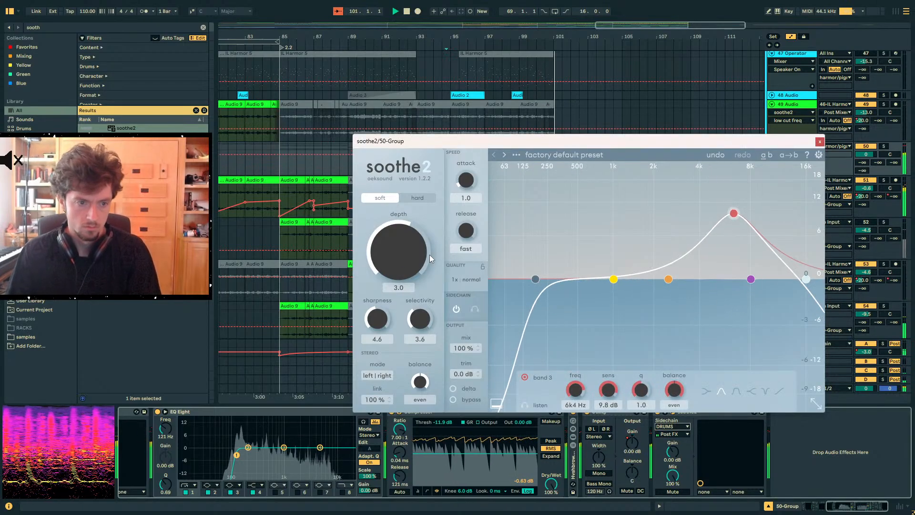
{"action": "left_click_drag", "start_coordinate": [472, 175], "coordinate": [470, 280]}
{"action": "key", "text": "space"}
{"action": "left_click_drag", "start_coordinate": [406, 263], "coordinate": [409, 249]}
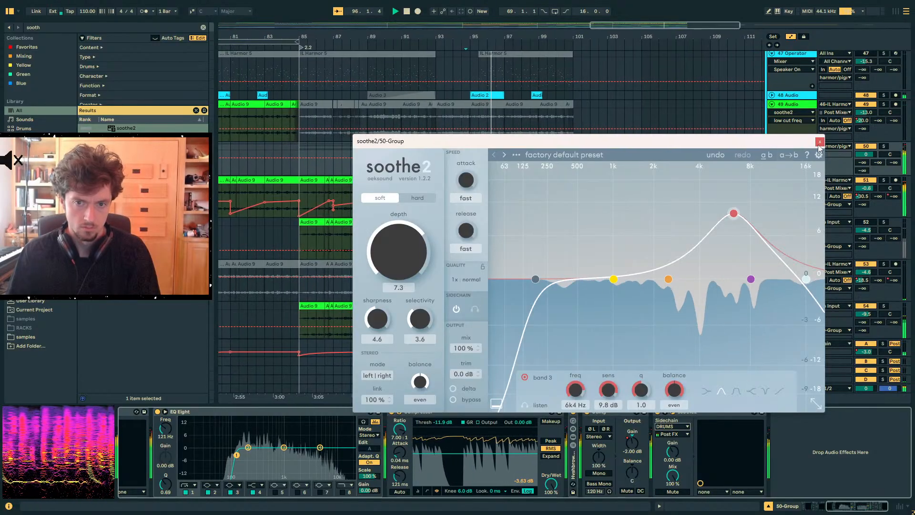
{"action": "left_click_drag", "start_coordinate": [734, 213], "coordinate": [752, 277]}
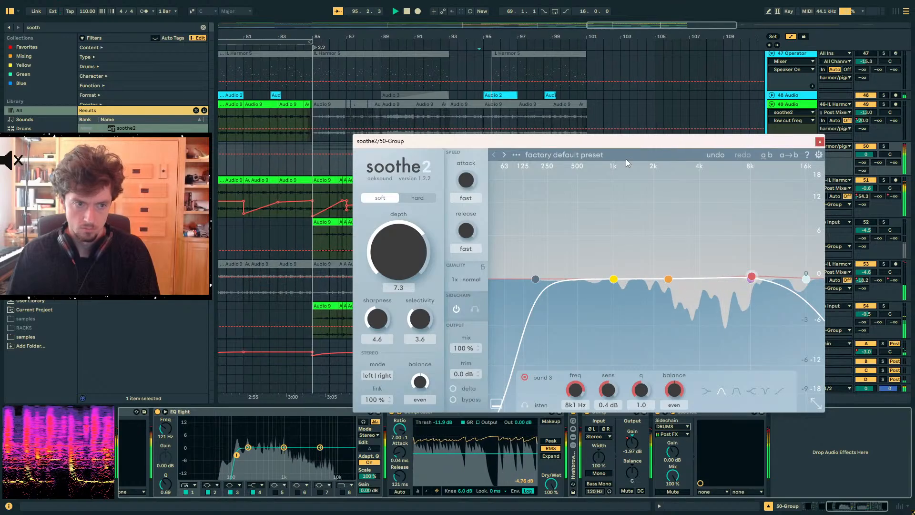
{"action": "key", "text": "space"}
{"action": "left_click", "coordinate": [283, 173]}
{"action": "key", "text": "space"}
{"action": "left_click", "coordinate": [820, 141]}
Lower the LNZ_174 Hubba Drums track's volume to -14.6 dB and hide the automation lanes
{"action": "scroll", "coordinate": [685, 180], "scroll_direction": "up", "scroll_amount": 5}
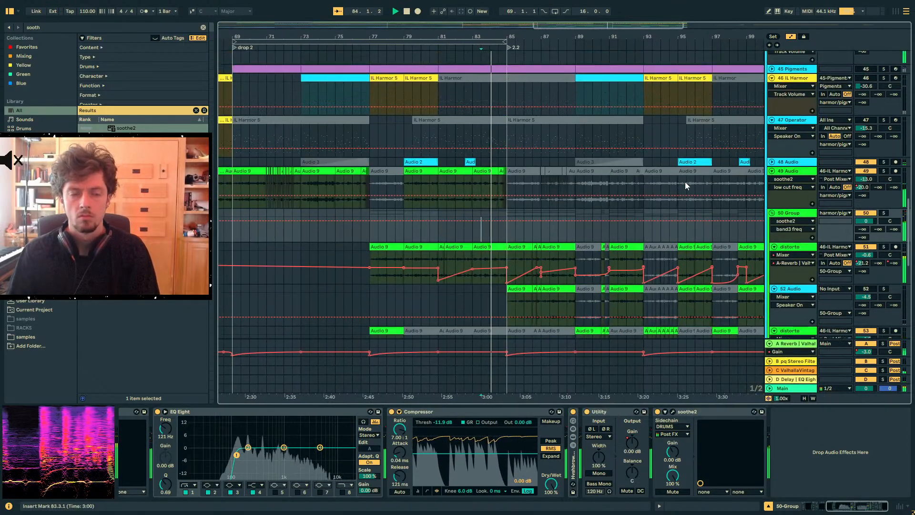
{"action": "scroll", "coordinate": [683, 168], "scroll_direction": "up", "scroll_amount": 4}
{"action": "left_click_drag", "start_coordinate": [866, 293], "coordinate": [866, 306]}
{"action": "scroll", "coordinate": [603, 293], "scroll_direction": "right", "scroll_amount": 4}
{"action": "scroll", "coordinate": [602, 293], "scroll_direction": "down", "scroll_amount": 1}
{"action": "key", "text": "a"}
Try the Re-Pitch warp mode on the LNZ_174_Hubba_Drums_2 clips in section 2.2
{"action": "left_click", "coordinate": [602, 293]}
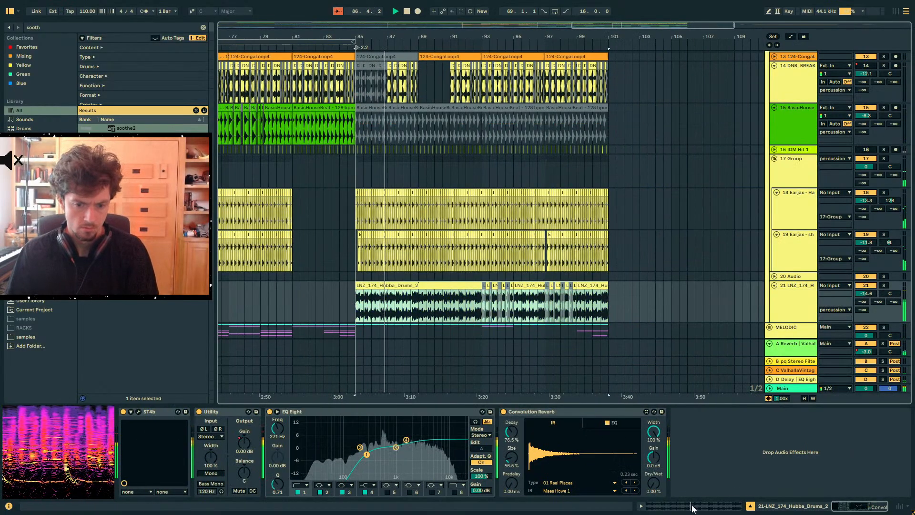
{"action": "left_click", "coordinate": [693, 508]}
{"action": "left_click", "coordinate": [142, 429]}
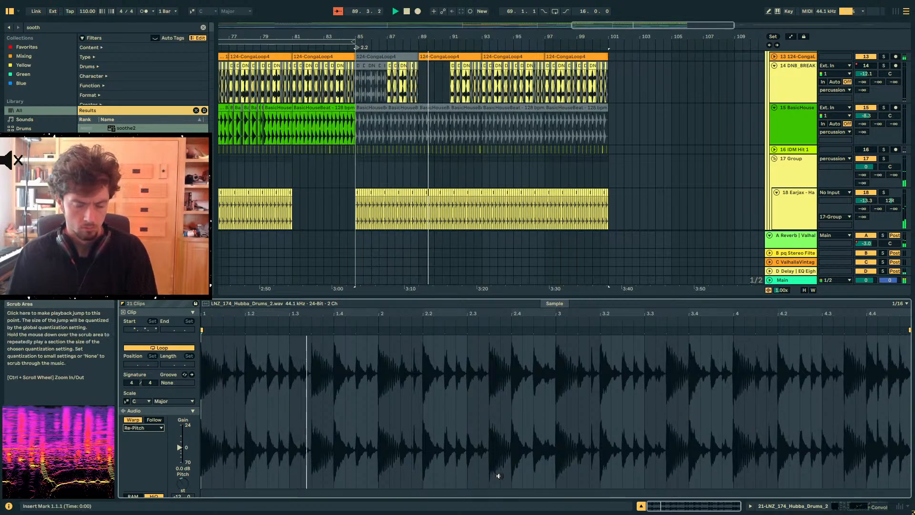
{"action": "scroll", "coordinate": [532, 217], "scroll_direction": "down", "scroll_amount": 3}
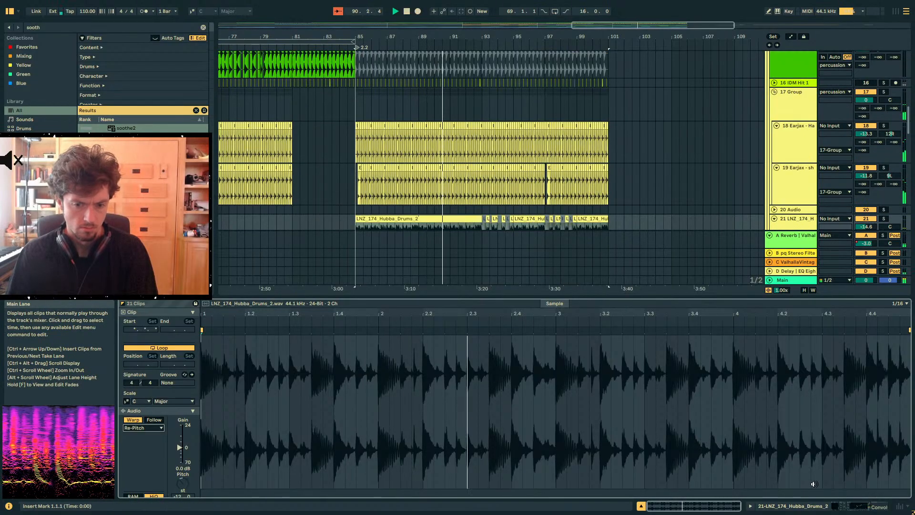
{"action": "left_click", "coordinate": [801, 506]}
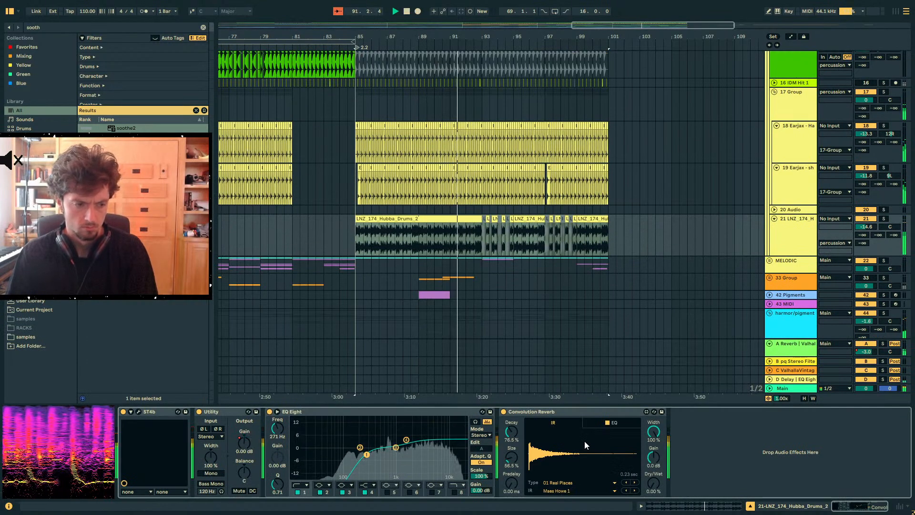
Set all Hubba Drums clips from bar 85 to Beats warping at -11 semitones and lower their track's volume to -16.2 dB
{"action": "left_click", "coordinate": [807, 387]}
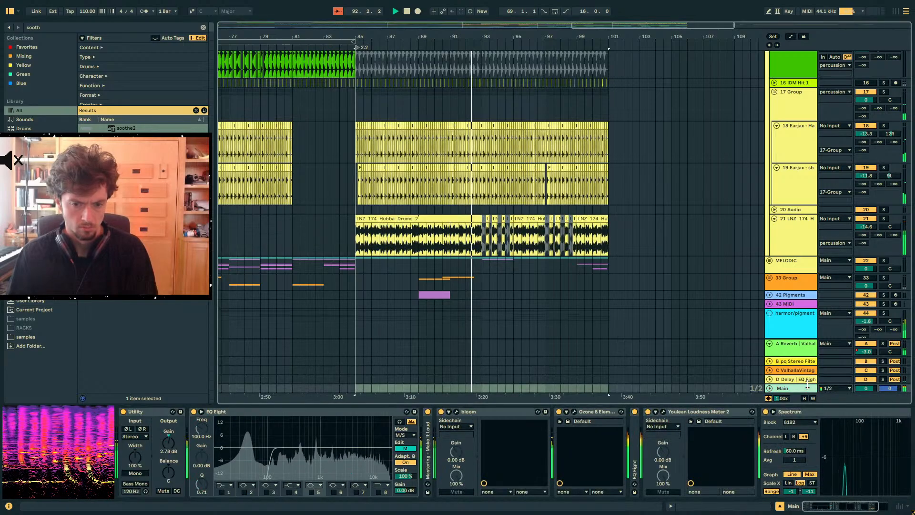
{"action": "scroll", "coordinate": [662, 267], "scroll_direction": "down", "scroll_amount": 7}
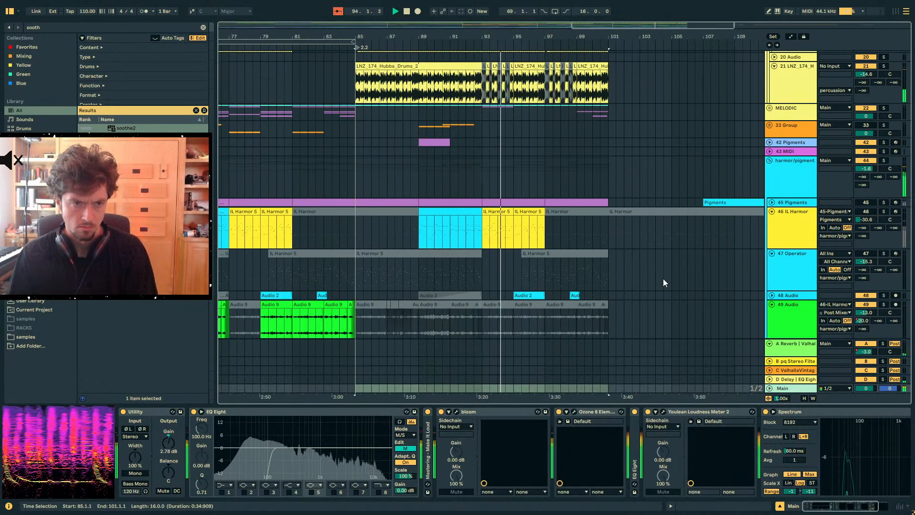
{"action": "scroll", "coordinate": [613, 138], "scroll_direction": "up", "scroll_amount": 2}
{"action": "left_click_drag", "start_coordinate": [614, 138], "coordinate": [356, 135]}
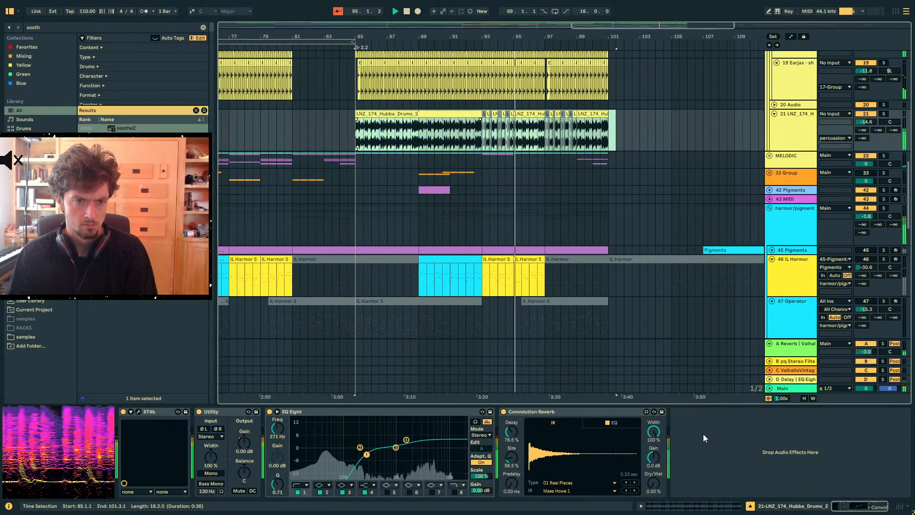
{"action": "left_click", "coordinate": [706, 508]}
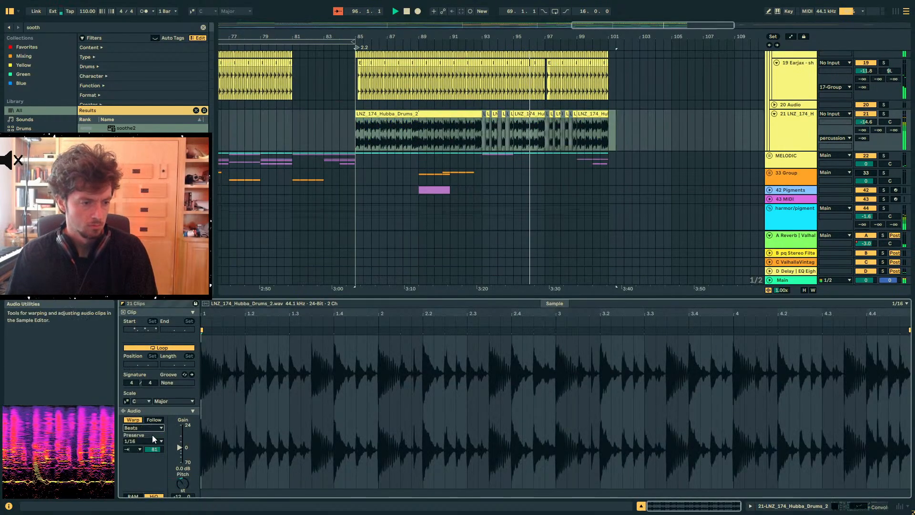
{"action": "left_click_drag", "start_coordinate": [179, 481], "coordinate": [179, 478]}
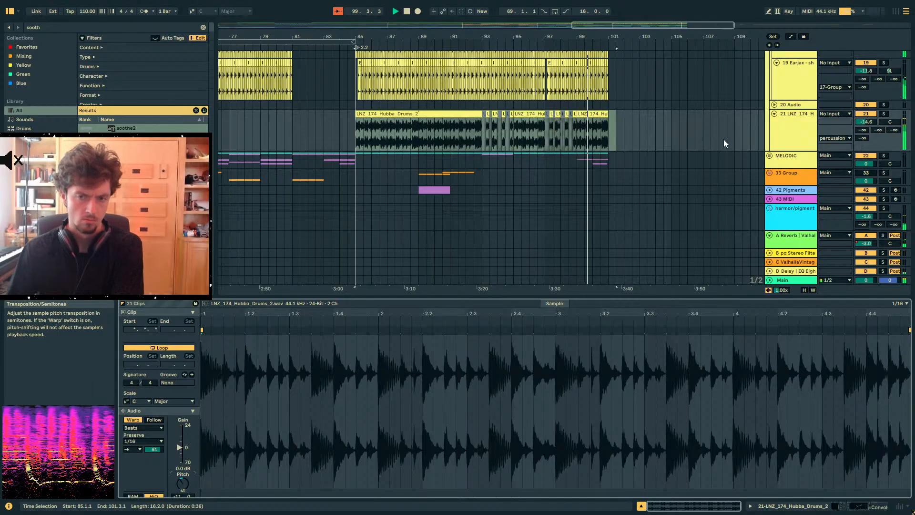
{"action": "left_click_drag", "start_coordinate": [866, 122], "coordinate": [866, 125]}
{"action": "left_click", "coordinate": [662, 140]}
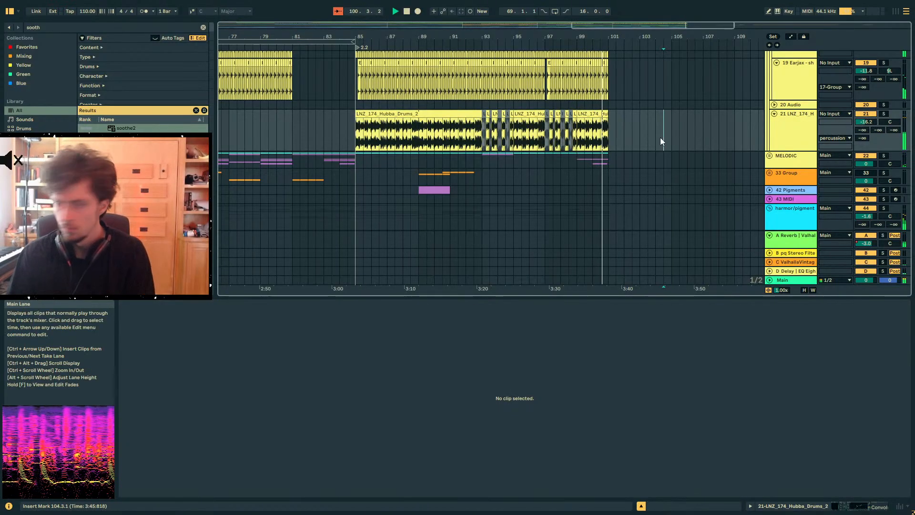
Listen briefly to the start of drop 2 around bar 70, where the Hubba Drums track is empty
{"action": "left_click", "coordinate": [420, 135]}
{"action": "left_click", "coordinate": [310, 131]}
{"action": "left_click_drag", "start_coordinate": [327, 35], "coordinate": [584, 31]}
{"action": "left_click", "coordinate": [405, 143]}
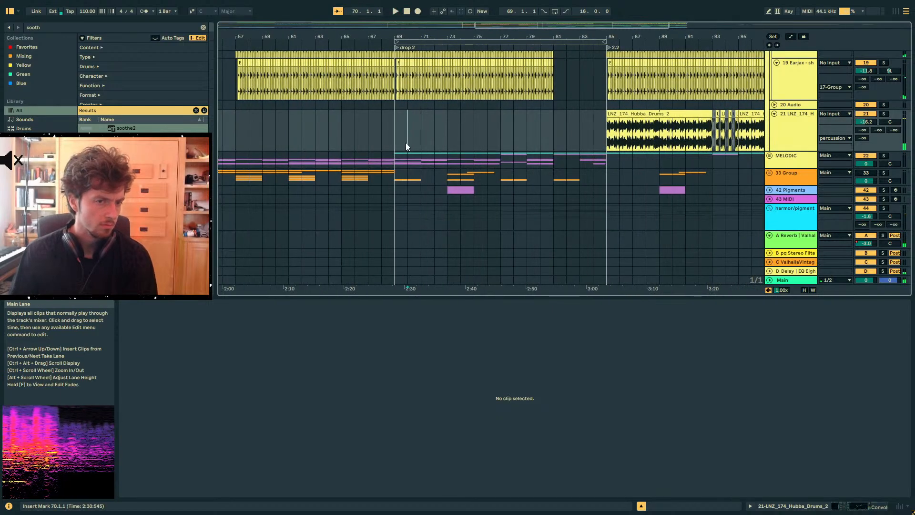
{"action": "key", "text": "space"}
{"action": "key", "text": "plus"}
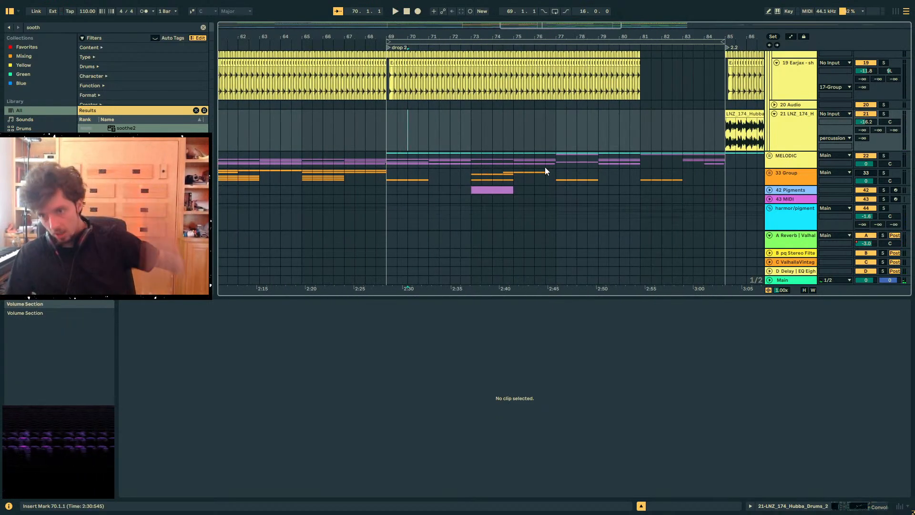
Compare bars 53–69 and 69–101 of the Hubba Drums track with the percussion and kick tracks above it
{"action": "left_click_drag", "start_coordinate": [388, 34], "coordinate": [573, 20]}
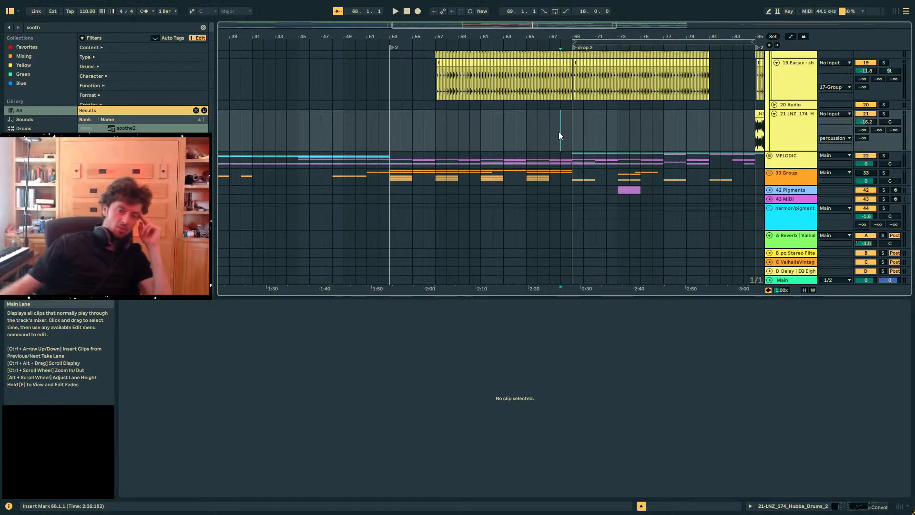
{"action": "left_click_drag", "start_coordinate": [680, 37], "coordinate": [469, 30]}
{"action": "left_click_drag", "start_coordinate": [381, 127], "coordinate": [682, 119]}
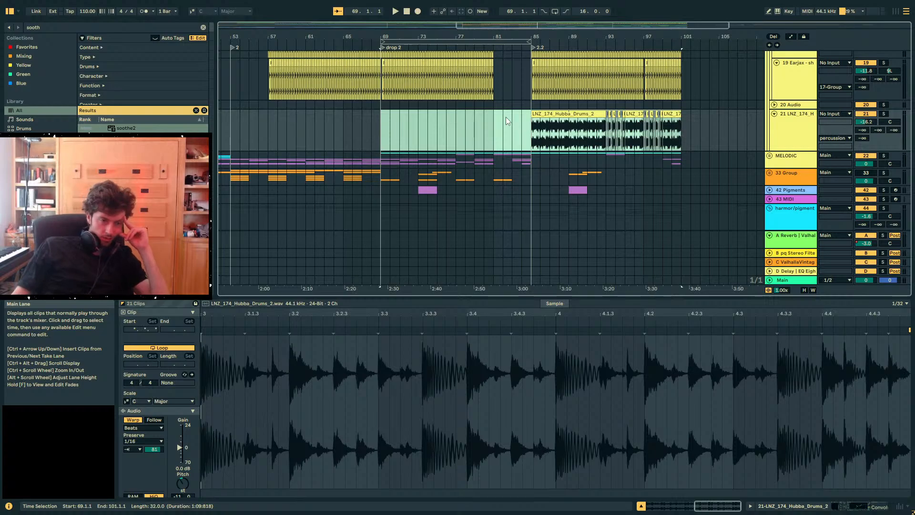
{"action": "left_click", "coordinate": [268, 130]}
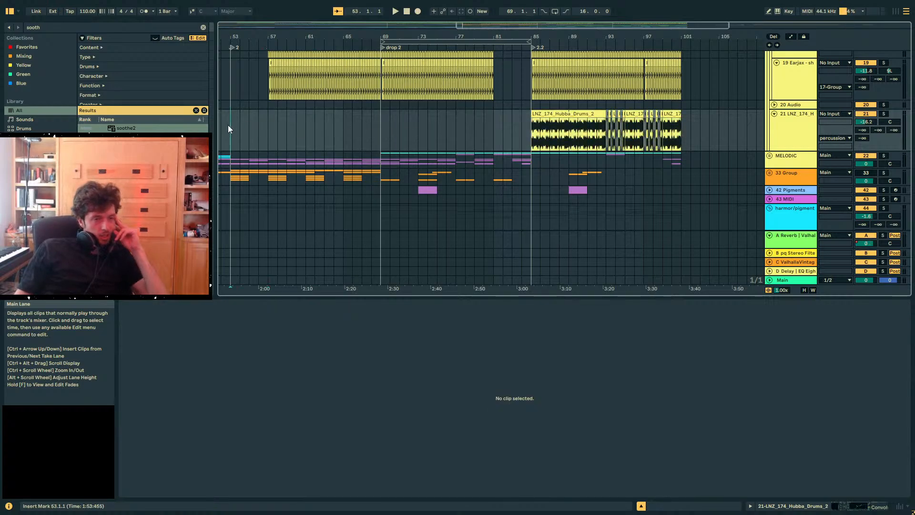
{"action": "left_click_drag", "start_coordinate": [228, 125], "coordinate": [411, 122]}
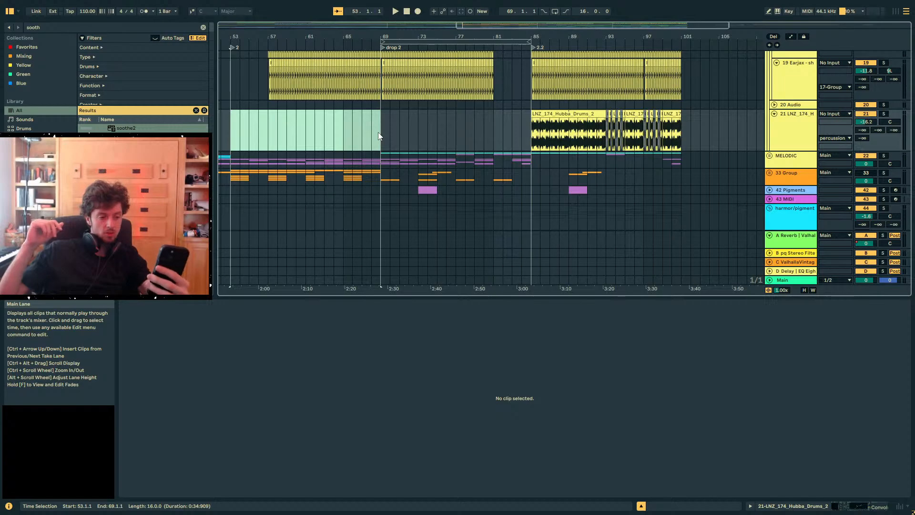
{"action": "mouse_move", "coordinate": [379, 136]}
{"action": "left_mouse_down"}
{"action": "mouse_move", "coordinate": [229, 137]}
{"action": "mouse_move", "coordinate": [405, 129]}
{"action": "mouse_move", "coordinate": [380, 137]}
{"action": "left_mouse_up"}
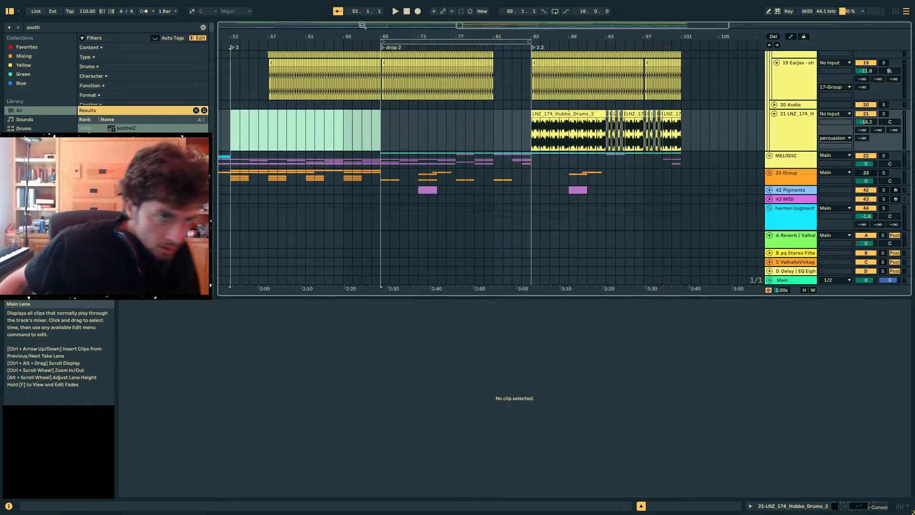
{"action": "left_click_drag", "start_coordinate": [372, 35], "coordinate": [475, 37]}
{"action": "scroll", "coordinate": [462, 156], "scroll_direction": "up", "scroll_amount": 3}
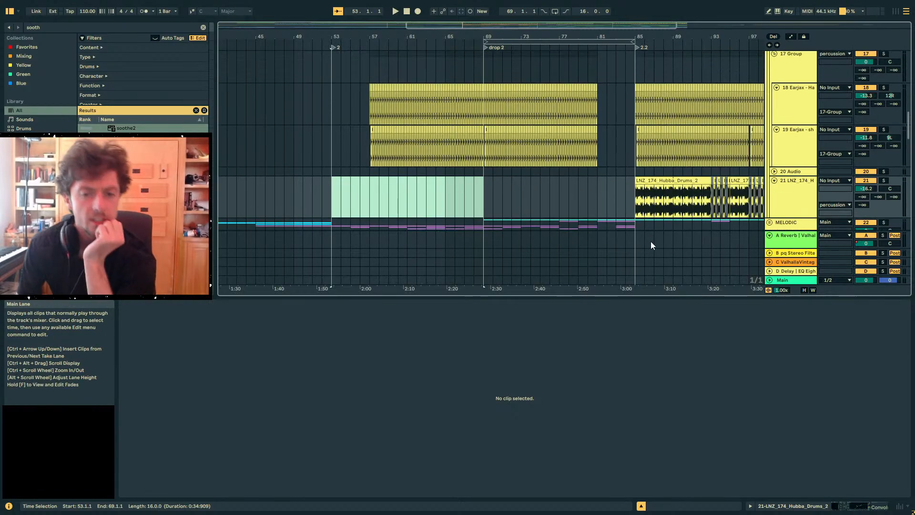
{"action": "left_click_drag", "start_coordinate": [649, 399], "coordinate": [650, 390]}
{"action": "scroll", "coordinate": [663, 159], "scroll_direction": "up", "scroll_amount": 6}
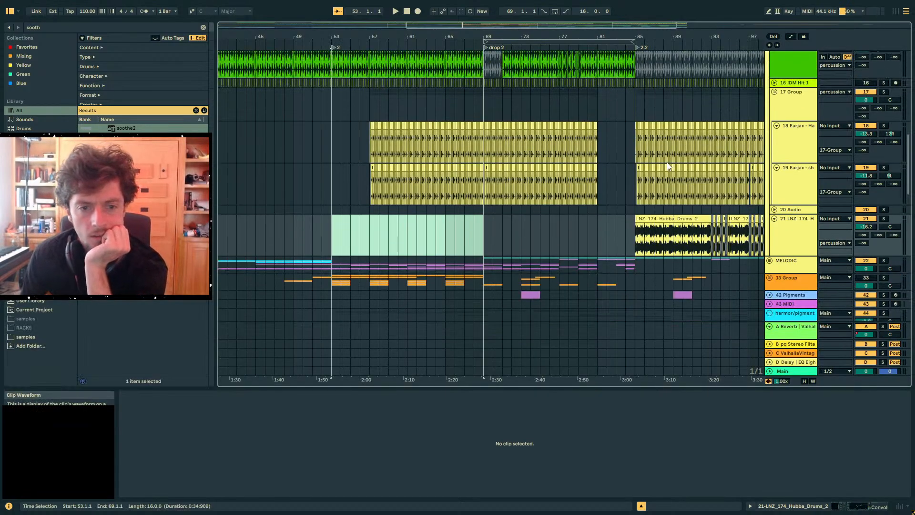
{"action": "scroll", "coordinate": [663, 158], "scroll_direction": "up", "scroll_amount": 4}
{"action": "scroll", "coordinate": [596, 171], "scroll_direction": "right", "scroll_amount": 3}
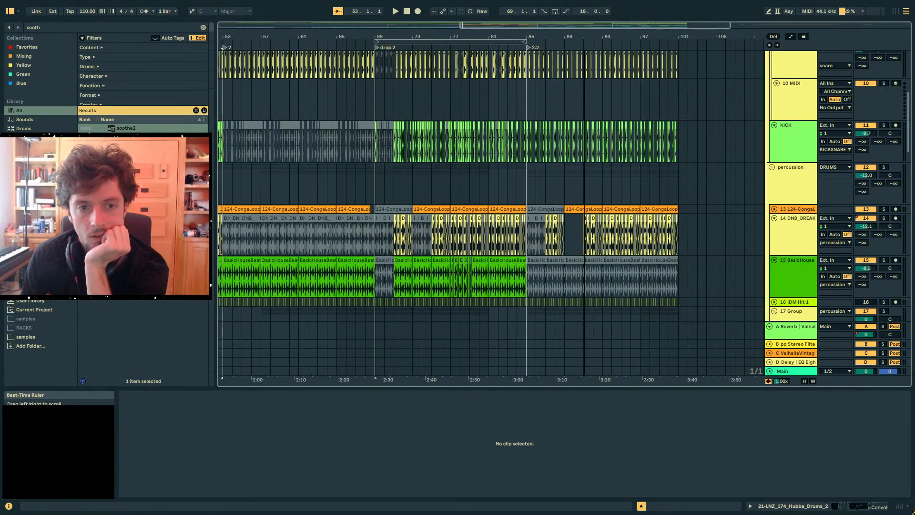
Compare positions across the percussion group and play the arrangement from bar 51, just before section 2
{"action": "left_click", "coordinate": [569, 178]}
{"action": "left_click_drag", "start_coordinate": [568, 177], "coordinate": [661, 177]}
{"action": "left_click", "coordinate": [390, 161]}
{"action": "left_click", "coordinate": [395, 173]}
{"action": "left_click", "coordinate": [385, 172]}
{"action": "left_click_drag", "start_coordinate": [399, 174], "coordinate": [412, 175]}
{"action": "left_click", "coordinate": [330, 175]}
{"action": "left_click", "coordinate": [245, 182]}
{"action": "key", "text": "space"}
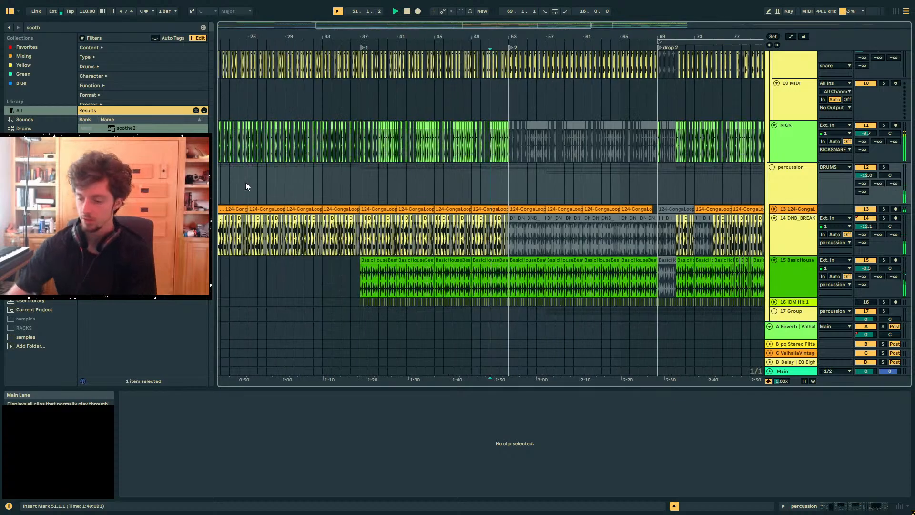
Review the tracks from the snares down to IL Harmor and Operator during playback, and select the MELODIC group
{"action": "key", "text": "minus"}
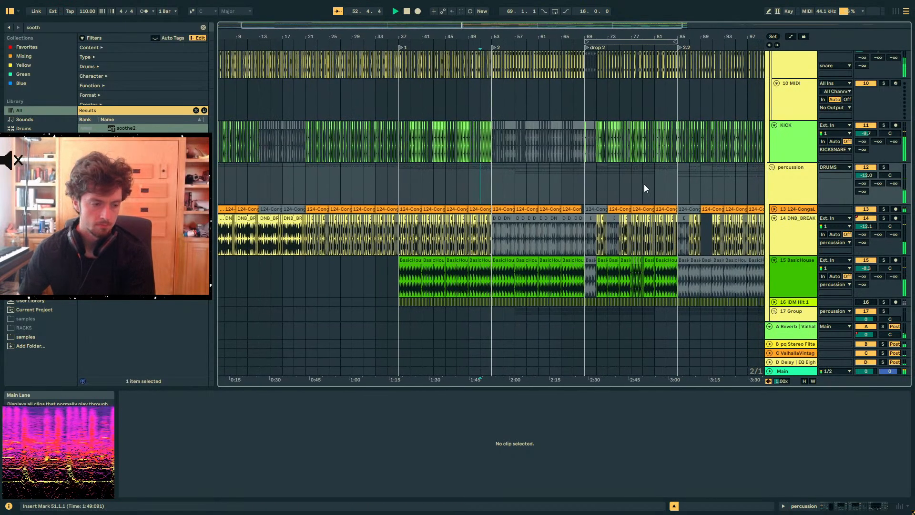
{"action": "scroll", "coordinate": [645, 184], "scroll_direction": "up", "scroll_amount": 3}
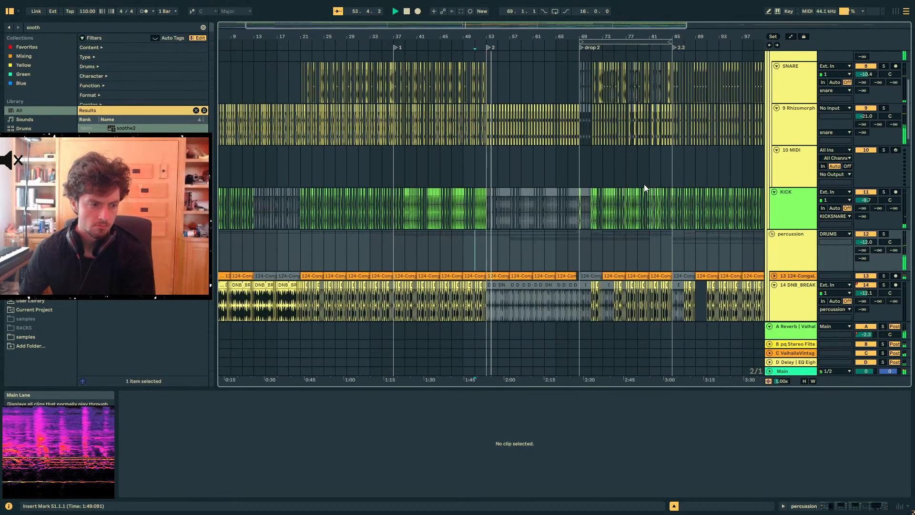
{"action": "scroll", "coordinate": [645, 184], "scroll_direction": "down", "scroll_amount": 10}
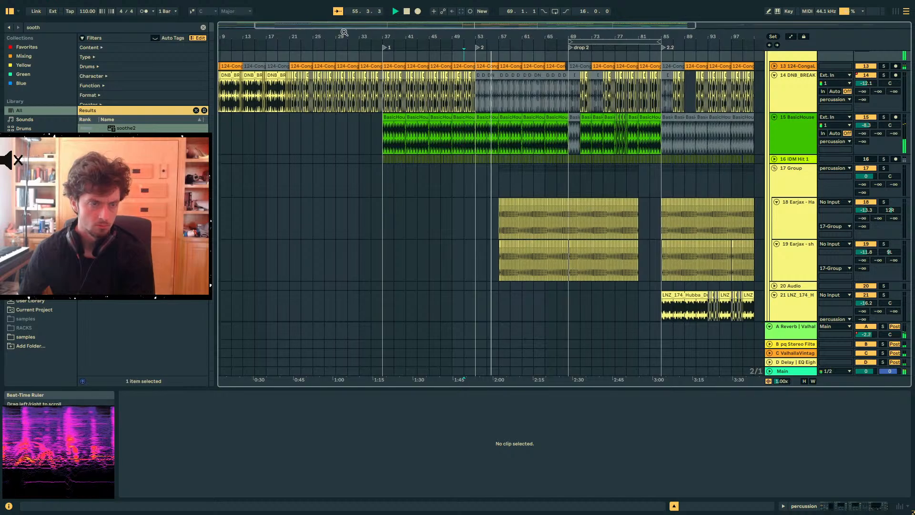
{"action": "scroll", "coordinate": [448, 113], "scroll_direction": "left", "scroll_amount": 3}
{"action": "scroll", "coordinate": [545, 193], "scroll_direction": "down", "scroll_amount": 10}
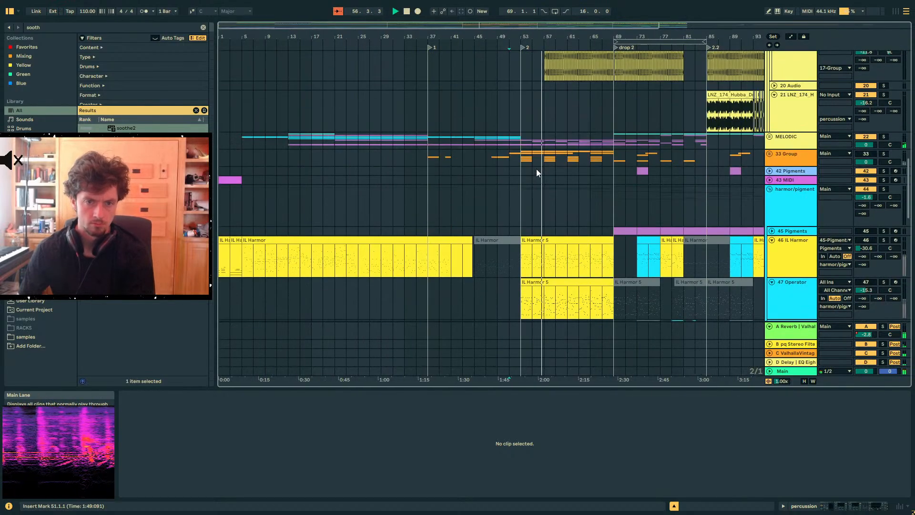
{"action": "scroll", "coordinate": [539, 171], "scroll_direction": "up", "scroll_amount": 6}
{"action": "left_click", "coordinate": [772, 255]}
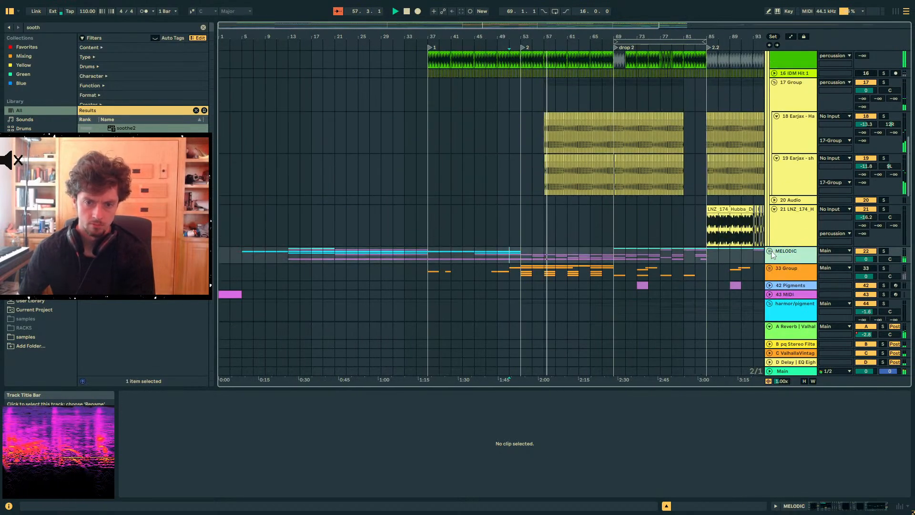
Stop playback and lower the A-Reverb send automation on the 30 Operator track to -22.8 dB around the start of section 2
{"action": "scroll", "coordinate": [590, 203], "scroll_direction": "down", "scroll_amount": 2}
{"action": "left_click", "coordinate": [524, 219]}
{"action": "key", "text": "space"}
{"action": "key", "text": "plus"}
{"action": "key", "text": "plus"}
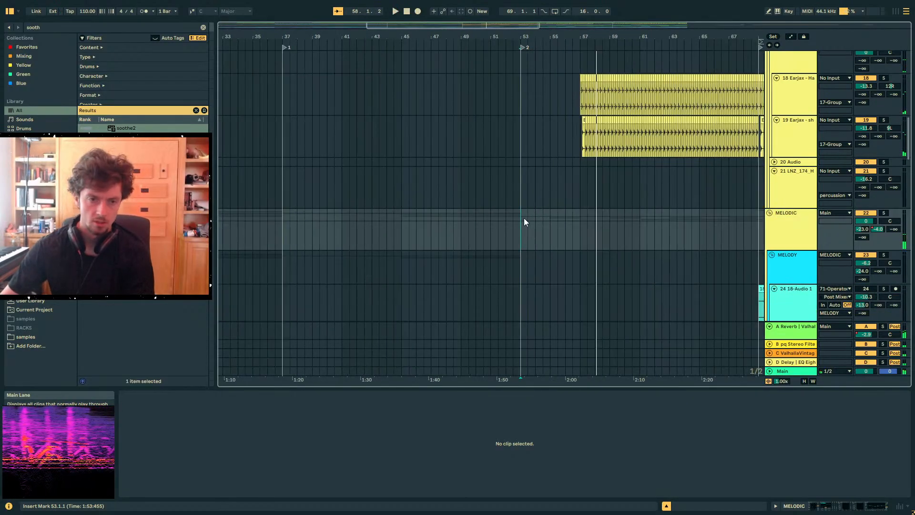
{"action": "scroll", "coordinate": [524, 215], "scroll_direction": "down", "scroll_amount": 10}
{"action": "left_click", "coordinate": [525, 232]}
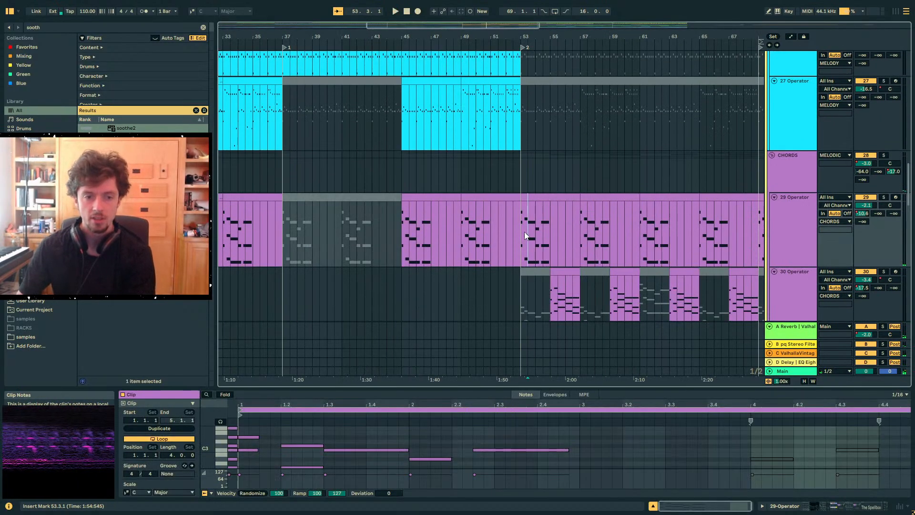
{"action": "left_click", "coordinate": [795, 214]}
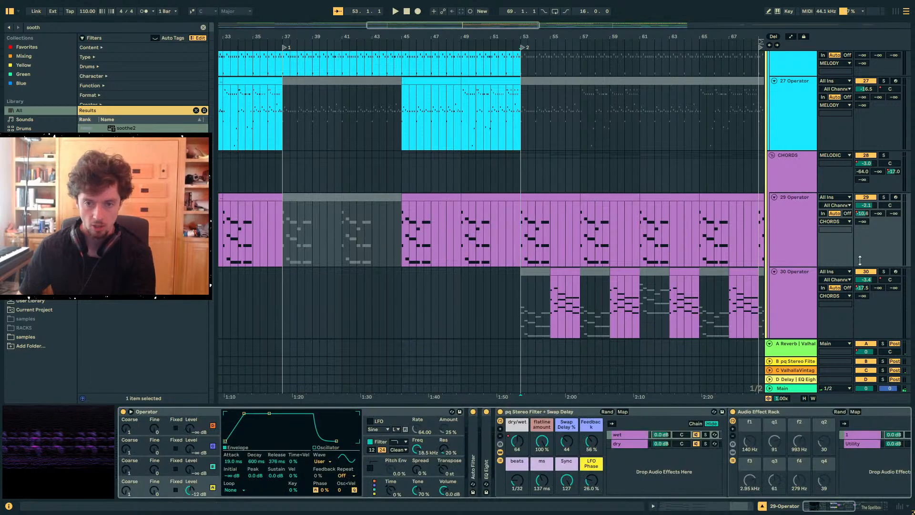
{"action": "scroll", "coordinate": [640, 233], "scroll_direction": "down", "scroll_amount": 4}
{"action": "left_click", "coordinate": [543, 214]}
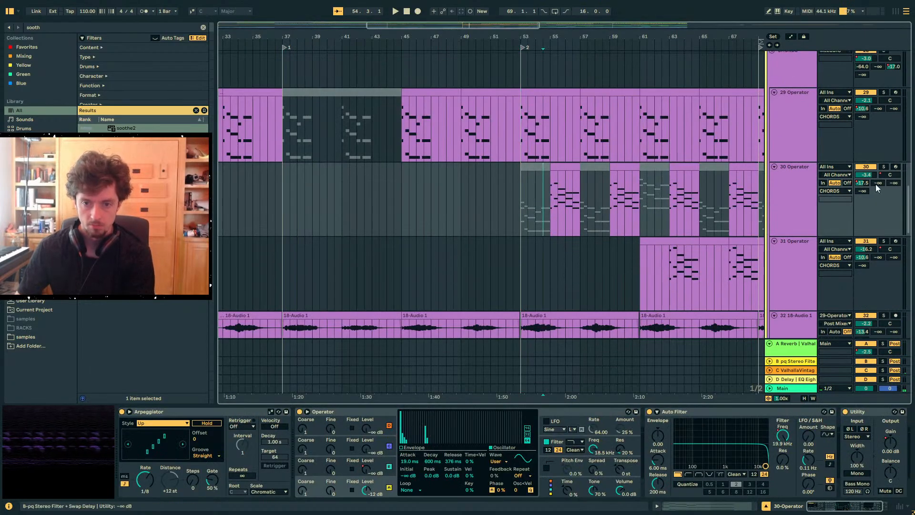
{"action": "key", "text": "a"}
{"action": "left_click_drag", "start_coordinate": [559, 198], "coordinate": [559, 208]}
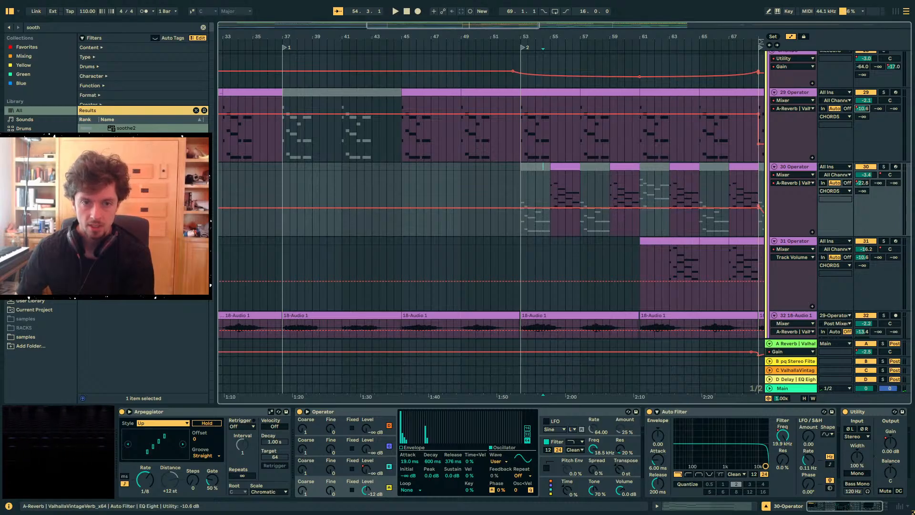
Shape the 29 Operator reverb send automation to dip from bar 53, reaching -14.8 dB by bar 69, and play from bar 53
{"action": "left_click", "coordinate": [534, 113]}
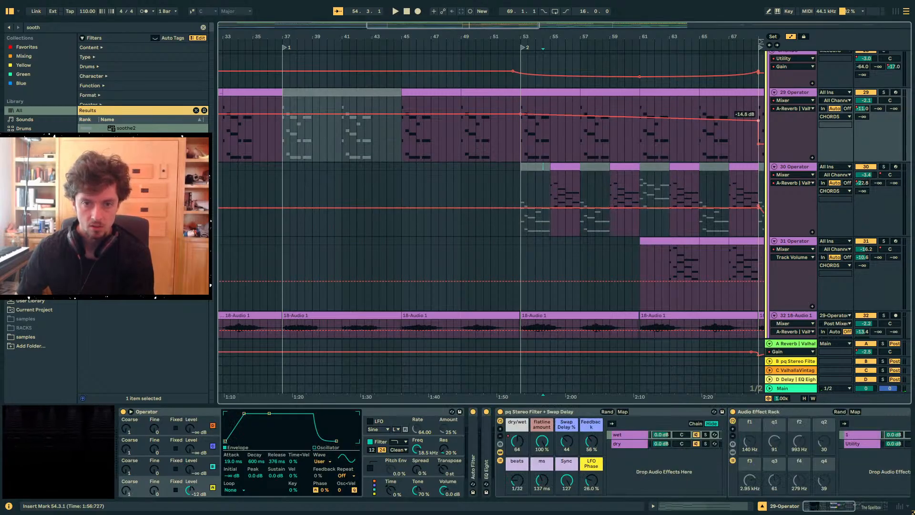
{"action": "left_click", "coordinate": [523, 143]}
{"action": "key", "text": "space"}
{"action": "scroll", "coordinate": [530, 129], "scroll_direction": "down", "scroll_amount": 2}
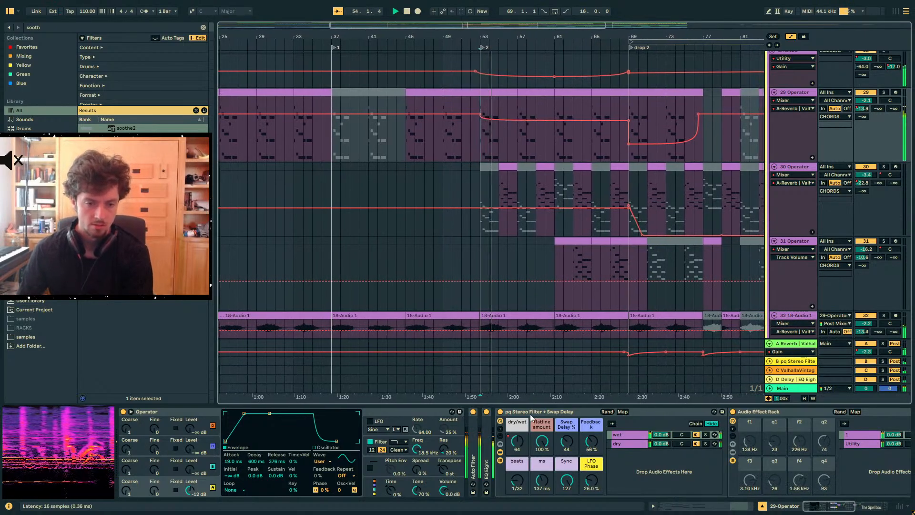
Automate the dry/wet of 29 Operator's pq Stereo Filter + Swap Delay to fall to 0 at bar 53, and re-enable automation
{"action": "left_click_drag", "start_coordinate": [517, 442], "coordinate": [517, 476]}
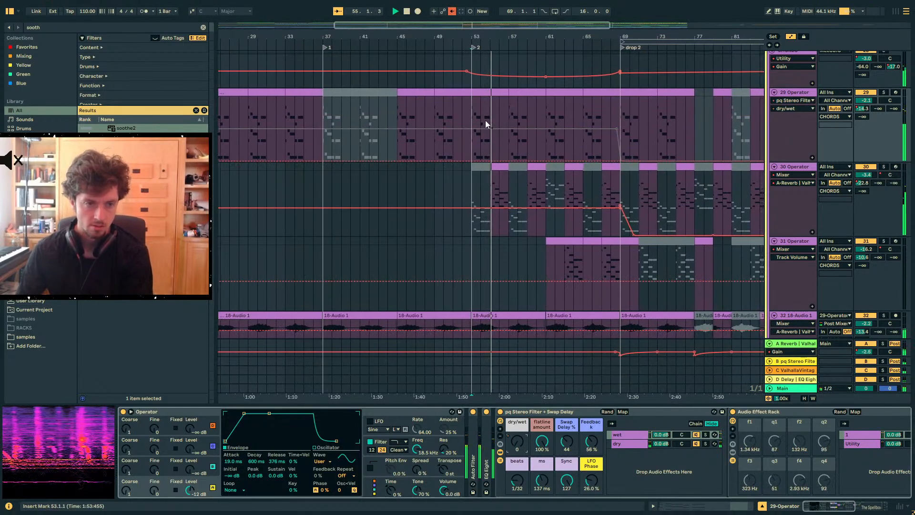
{"action": "left_click_drag", "start_coordinate": [615, 129], "coordinate": [468, 161]}
{"action": "left_click", "coordinate": [452, 11]}
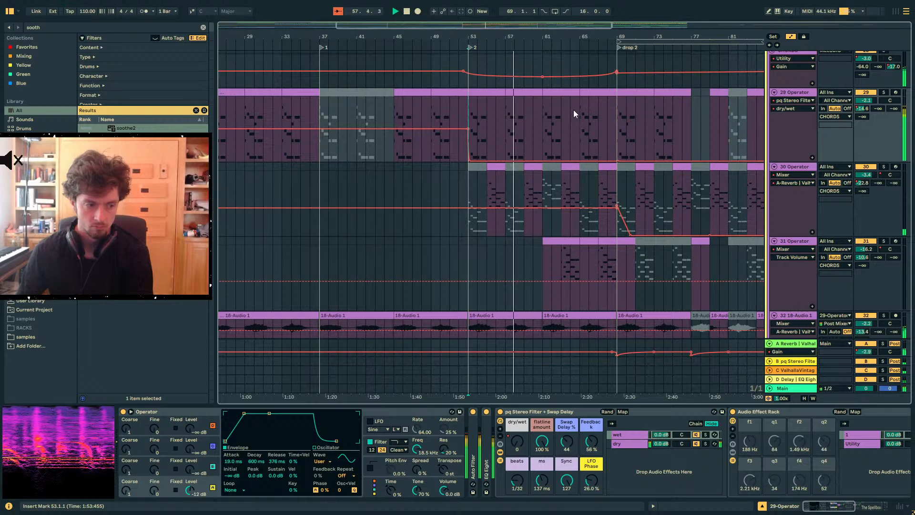
Boost band 2 of the CHORDS group's EQ Eight by 2.37 dB at 150 Hz during playback
{"action": "scroll", "coordinate": [808, 131], "scroll_direction": "up", "scroll_amount": 1}
{"action": "scroll", "coordinate": [808, 131], "scroll_direction": "up", "scroll_amount": 2}
{"action": "left_click", "coordinate": [786, 89]}
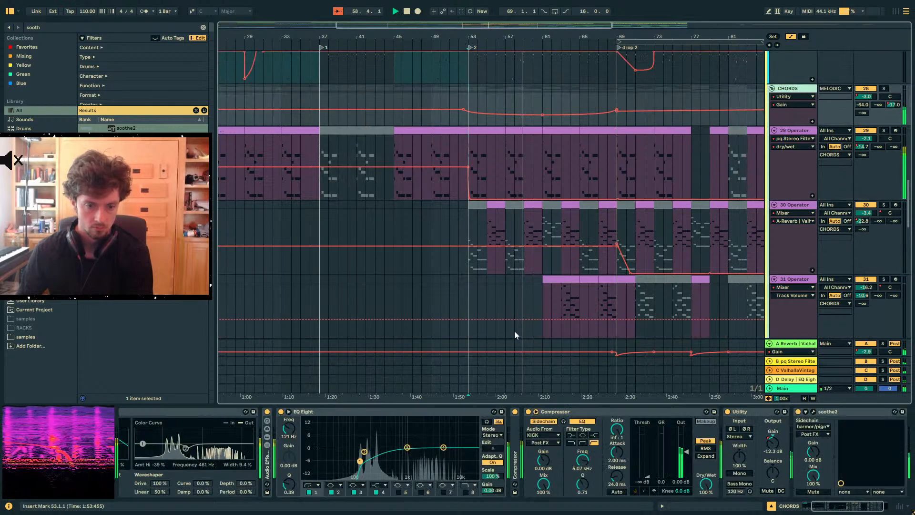
{"action": "left_click", "coordinate": [362, 451]}
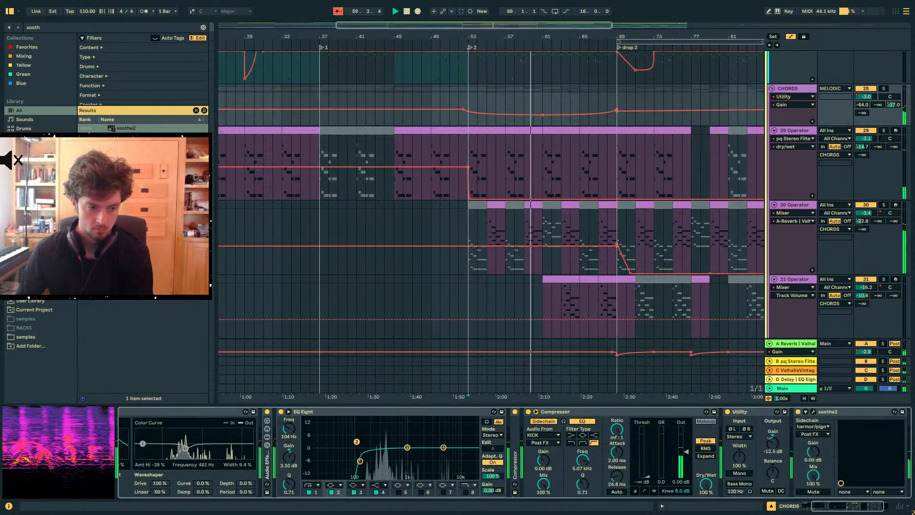
{"action": "left_click_drag", "start_coordinate": [288, 459], "coordinate": [287, 434]}
{"action": "left_click_drag", "start_coordinate": [365, 436], "coordinate": [365, 435]}
{"action": "key", "text": "ctrl+z"}
Automate the CHORDS EQ band 2 gain at 0.13 dB before bar 53 and 2.37 dB from there, and hide the automation lanes
{"action": "key", "text": "a"}
{"action": "key", "text": "a"}
{"action": "left_click", "coordinate": [468, 113]}
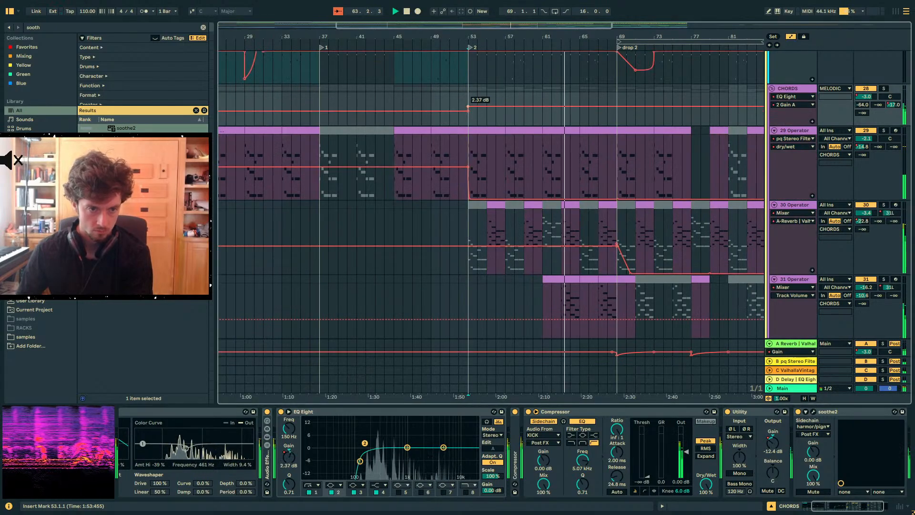
{"action": "left_click", "coordinate": [495, 476]}
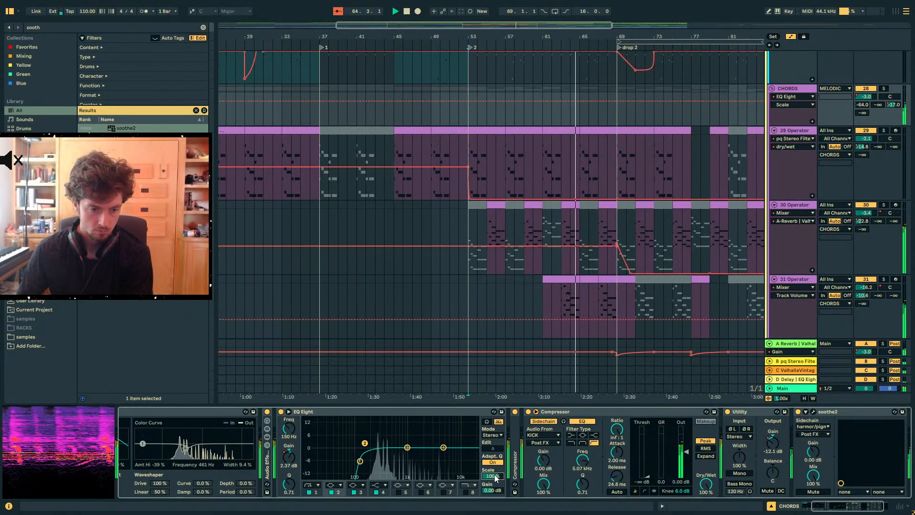
{"action": "left_click", "coordinate": [285, 458]}
{"action": "left_click", "coordinate": [468, 108]}
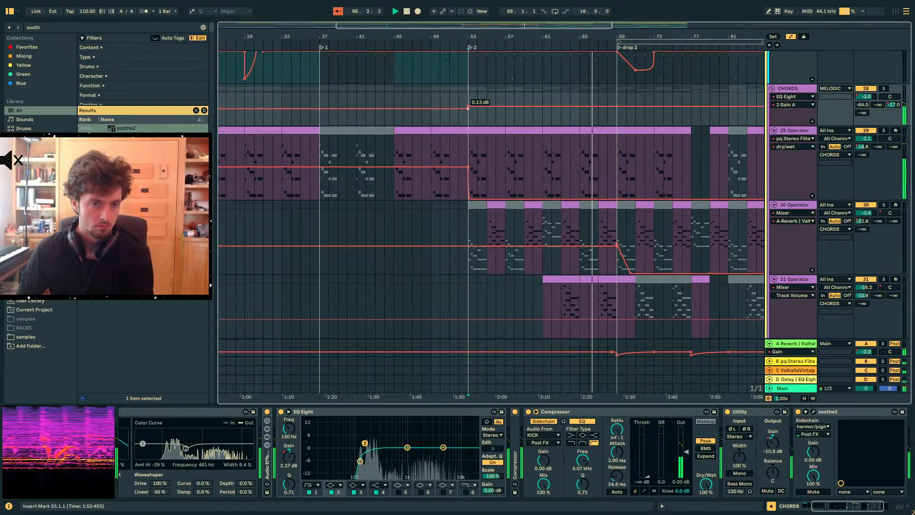
{"action": "left_click", "coordinate": [581, 116]}
{"action": "key", "text": "a"}
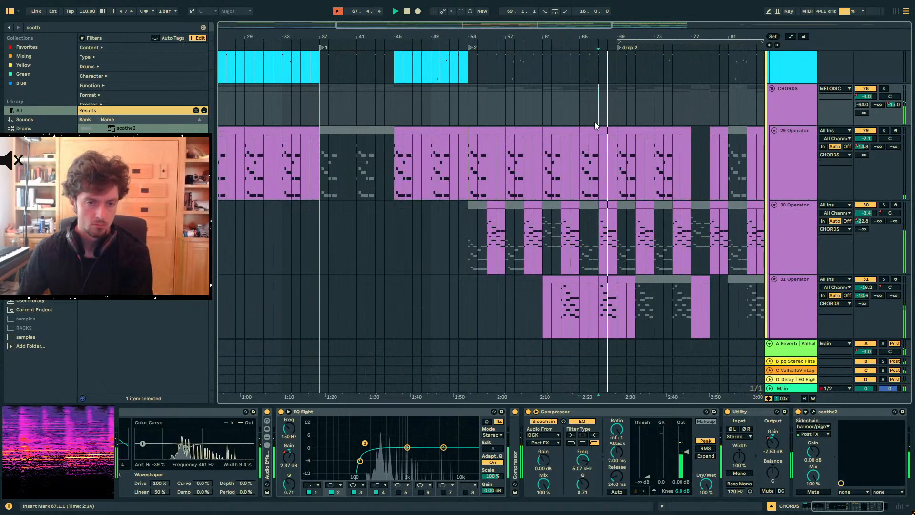
Review the tracks from 30 Operator down to 49 Audio while playing through drop 2, and inspect the 49 Audio effects
{"action": "scroll", "coordinate": [602, 173], "scroll_direction": "down", "scroll_amount": 5}
{"action": "left_click", "coordinate": [602, 174]}
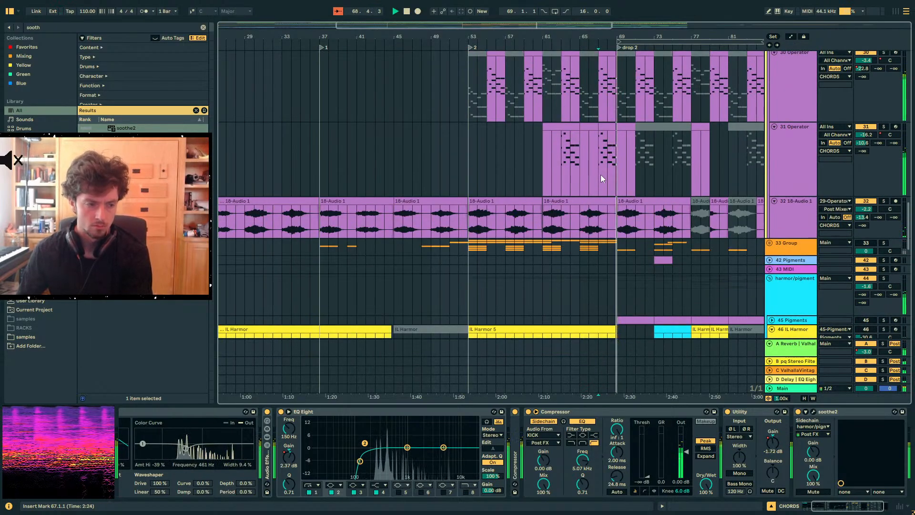
{"action": "left_click", "coordinate": [600, 175]}
{"action": "scroll", "coordinate": [600, 176], "scroll_direction": "down", "scroll_amount": 5}
{"action": "scroll", "coordinate": [600, 176], "scroll_direction": "down", "scroll_amount": 5}
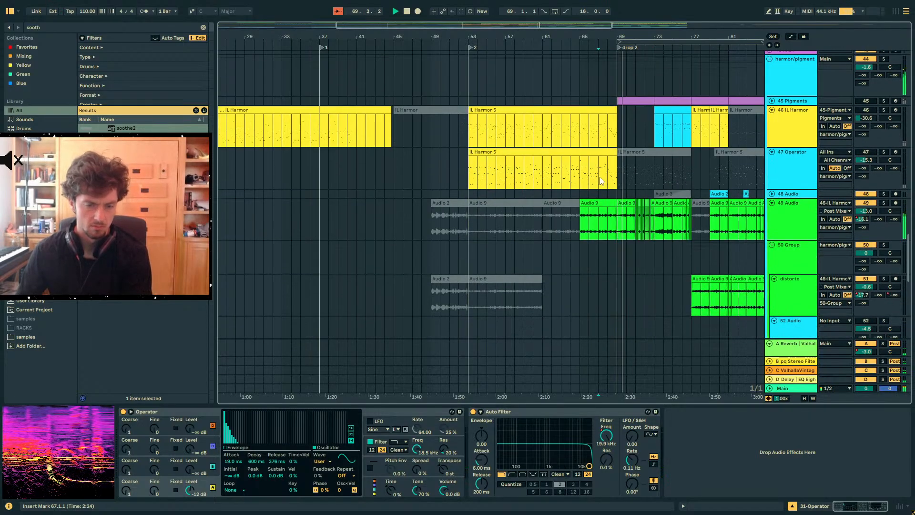
{"action": "left_click", "coordinate": [610, 238]}
{"action": "double_click", "coordinate": [543, 410]}
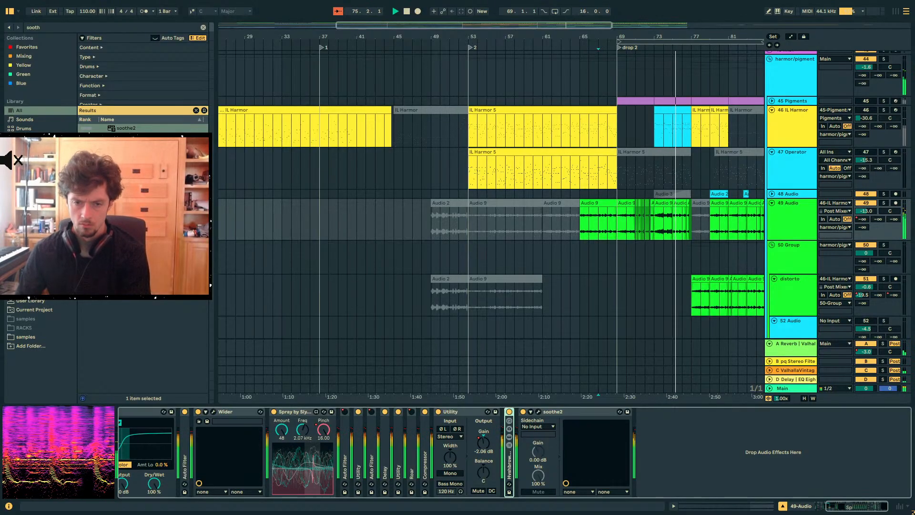
{"action": "left_click", "coordinate": [802, 219]}
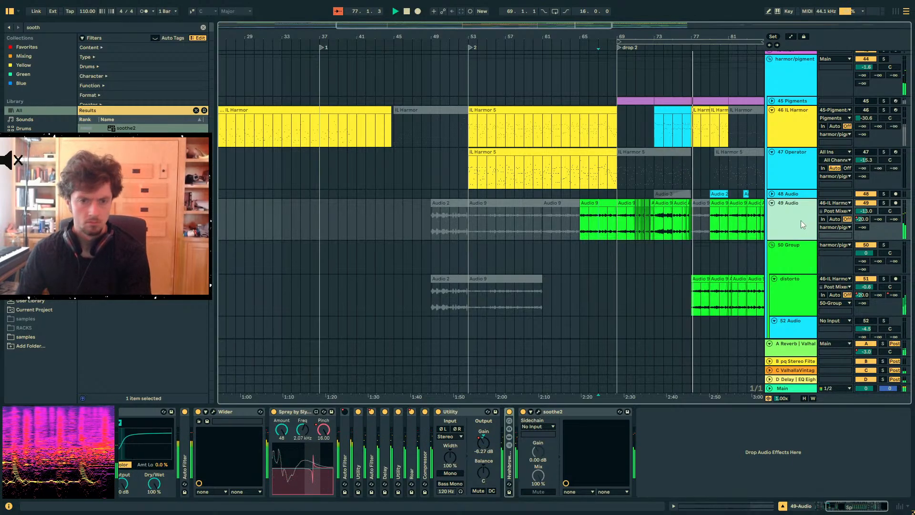
Compare the effect chains of the distorto track and 50 Group around bar 77, and stop playback
{"action": "left_click", "coordinate": [700, 280]}
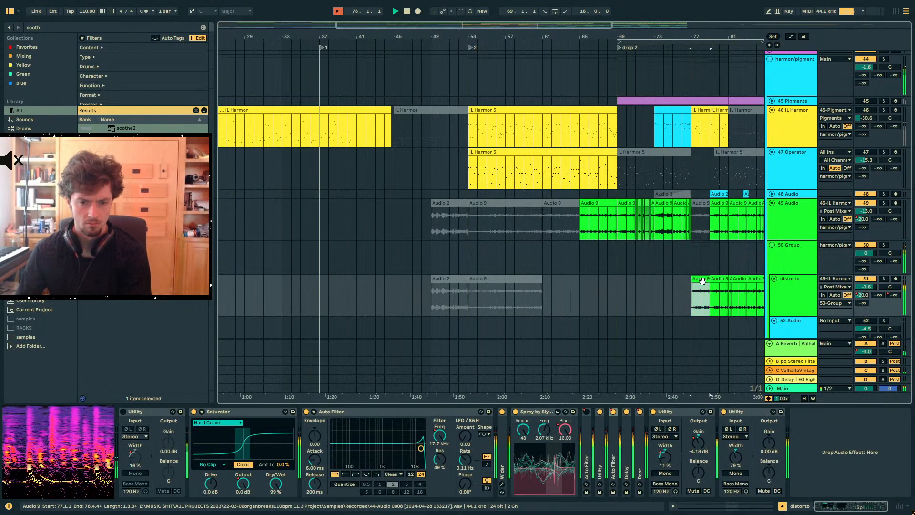
{"action": "left_click", "coordinate": [799, 263]}
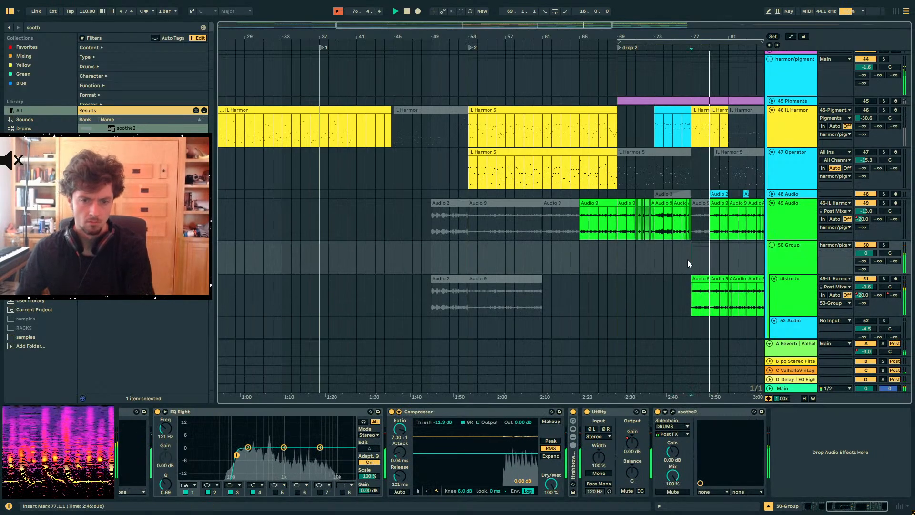
{"action": "left_click", "coordinate": [696, 297]}
{"action": "key", "text": "space"}
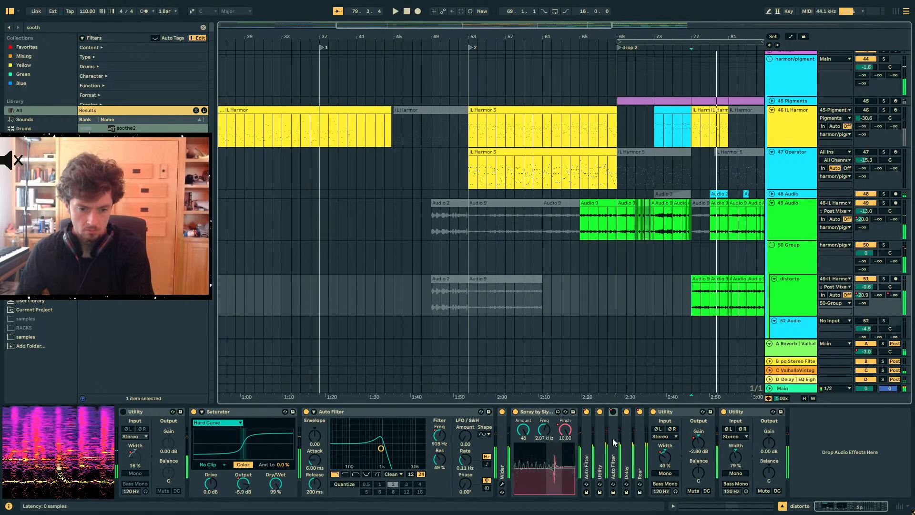
Unfold the Roar device on distorto, show its Shaper 1 amount automation, and check the start of the 50 Group effect chain
{"action": "key", "text": "plus"}
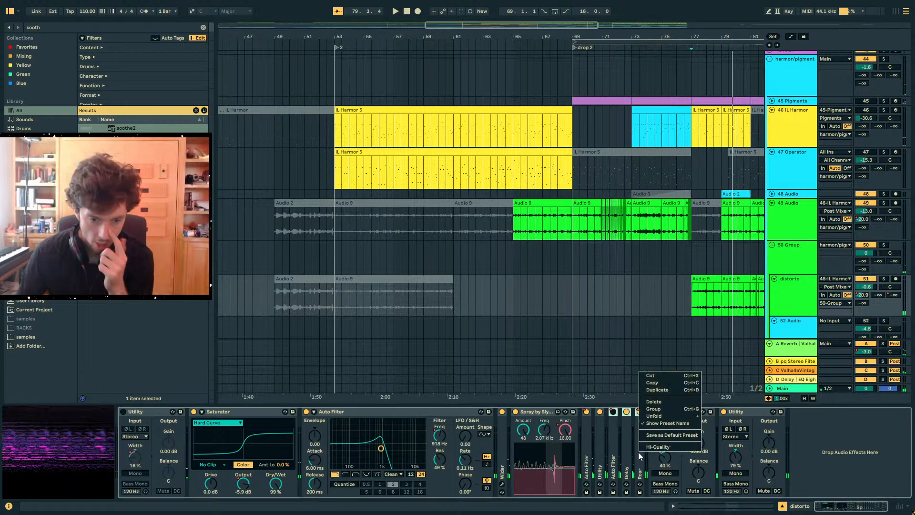
{"action": "double_click", "coordinate": [639, 452]}
{"action": "key", "text": "a"}
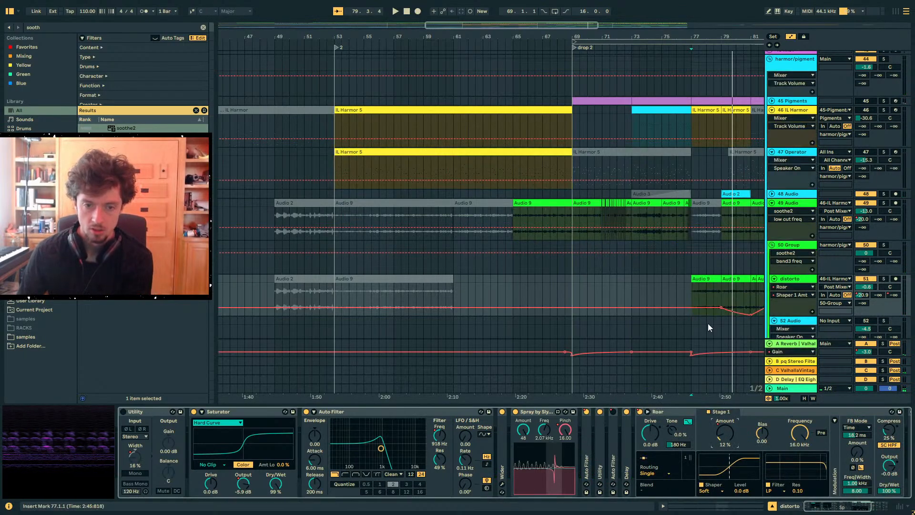
{"action": "left_click", "coordinate": [690, 266]}
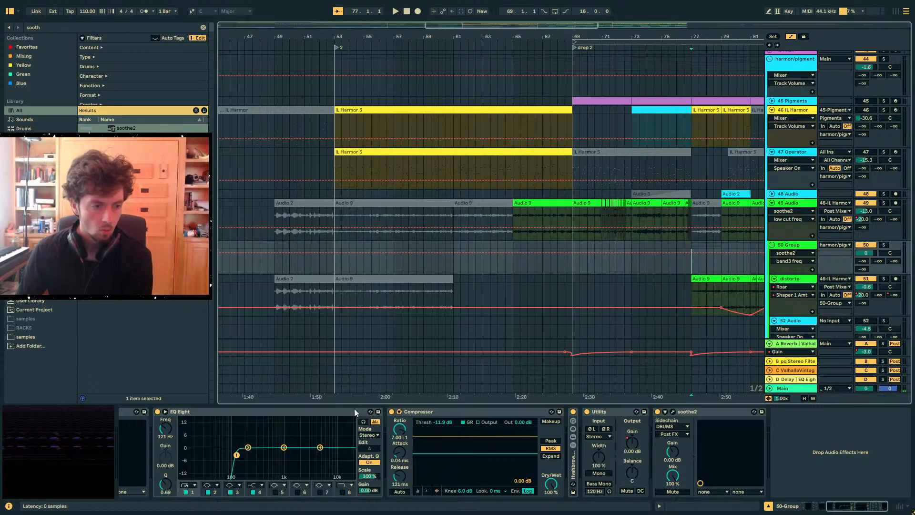
{"action": "scroll", "coordinate": [284, 413], "scroll_direction": "up", "scroll_amount": 5}
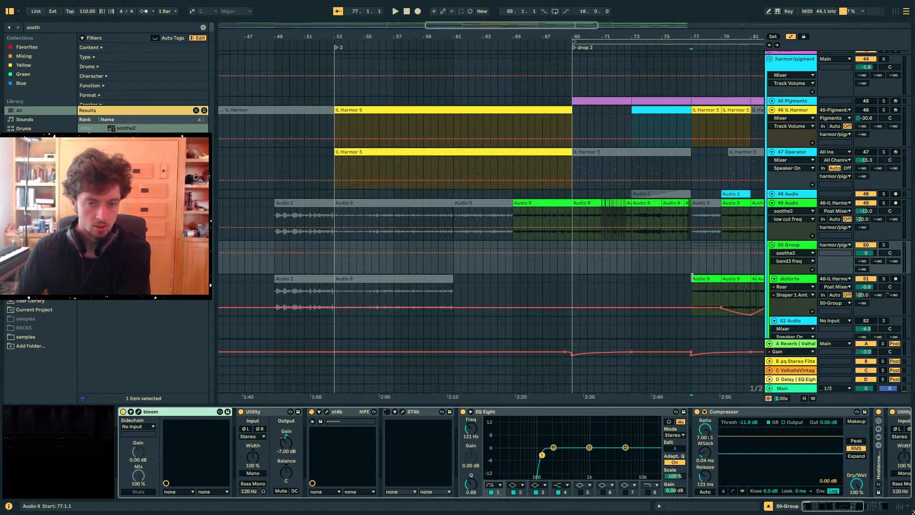
Select bars 77–79 on the distorto track, search the browser for "roar", and add a second Roar after its last Utility
{"action": "left_click_drag", "start_coordinate": [692, 293], "coordinate": [721, 293]}
{"action": "left_click", "coordinate": [30, 25]}
{"action": "type", "text": "roar"}
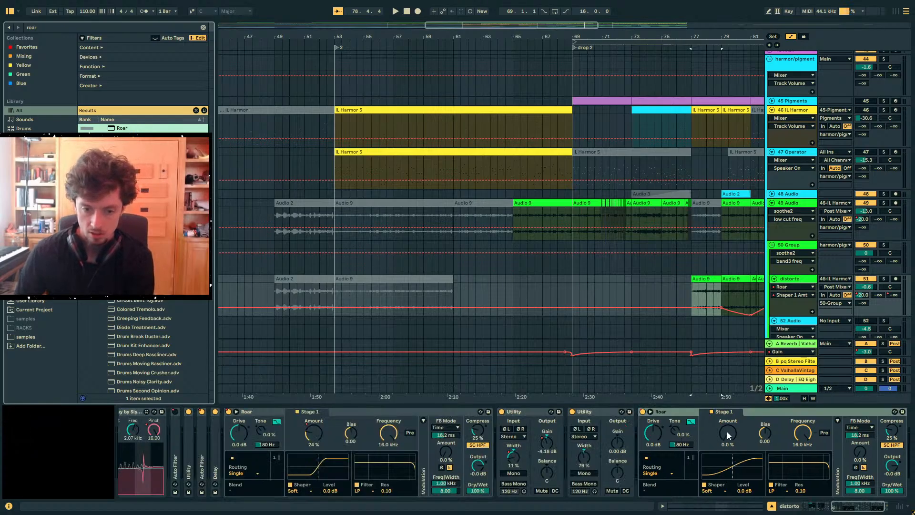
Raise the new Roar's Stage 1 shaper amount to 38% while auditioning the distorto clip around bar 77
{"action": "left_click", "coordinate": [729, 432]}
{"action": "key", "text": "space"}
{"action": "type", "text": "-"}
{"action": "mouse_move", "coordinate": [728, 433]}
{"action": "left_mouse_down"}
{"action": "mouse_move", "coordinate": [728, 414]}
{"action": "mouse_move", "coordinate": [726, 430]}
{"action": "left_mouse_up"}
{"action": "key", "text": "space"}
{"action": "key", "text": "space"}
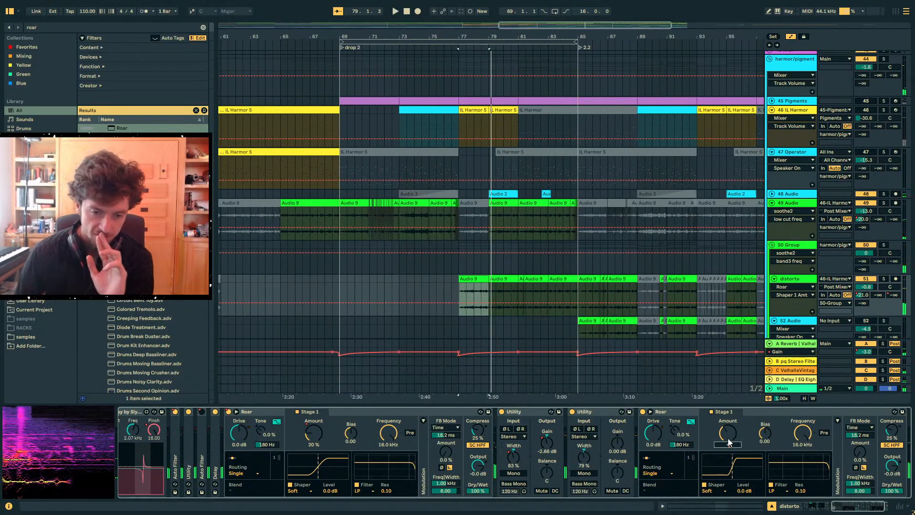
Hide the automation lanes and play from just before bar 77 to audition the added Roar on the distorto track
{"action": "left_click", "coordinate": [673, 413]}
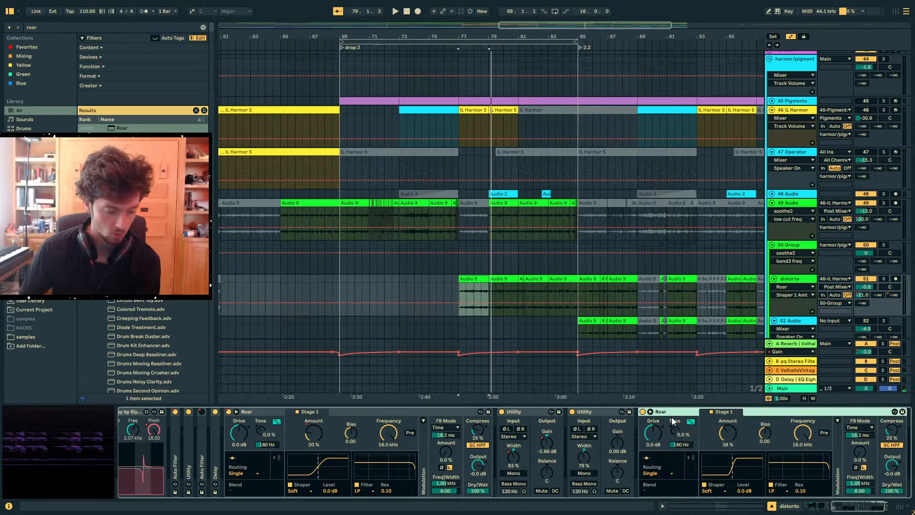
{"action": "left_click", "coordinate": [482, 281]}
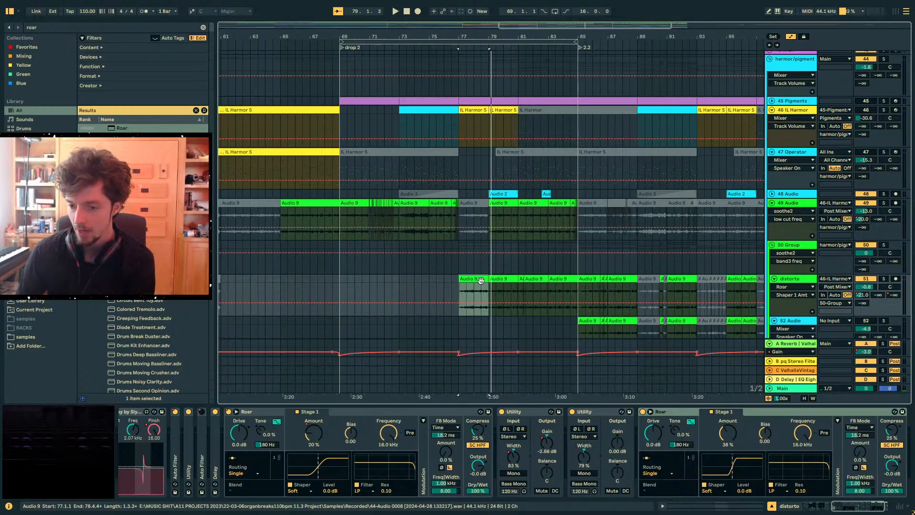
{"action": "key", "text": "a"}
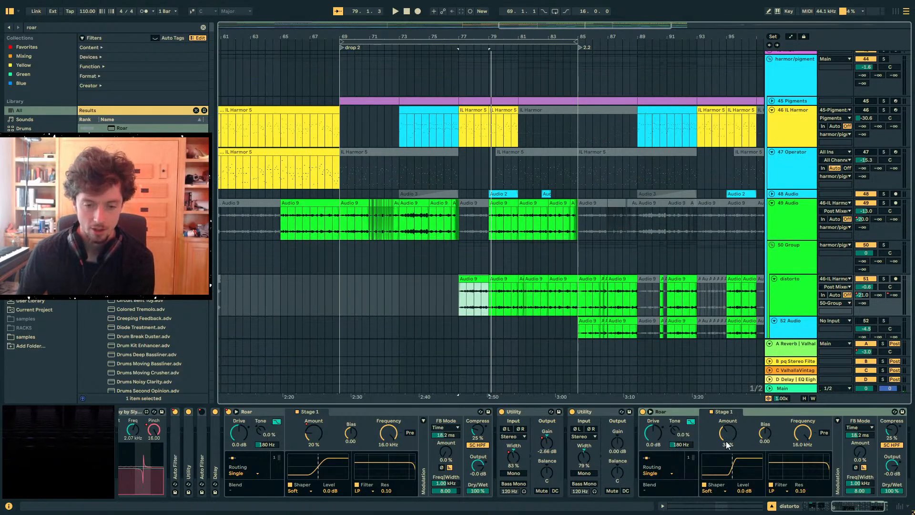
{"action": "left_click", "coordinate": [464, 310]}
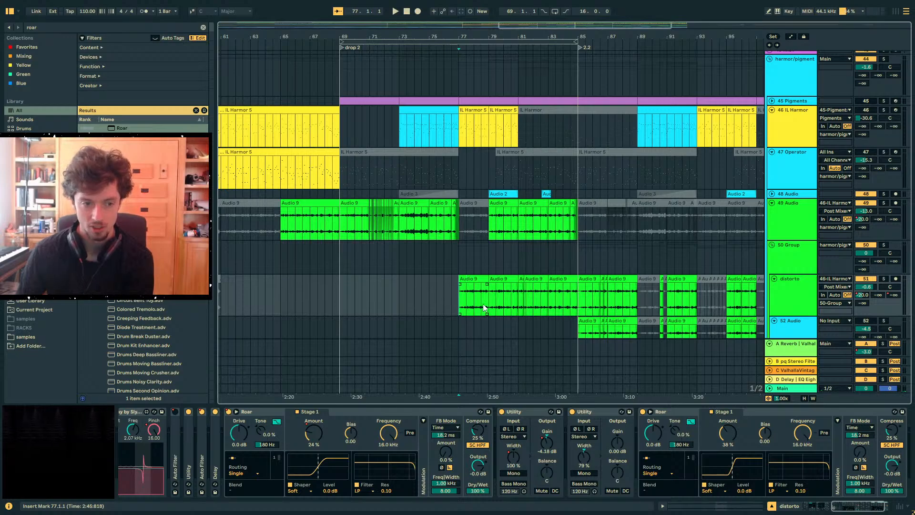
{"action": "left_click", "coordinate": [453, 309]}
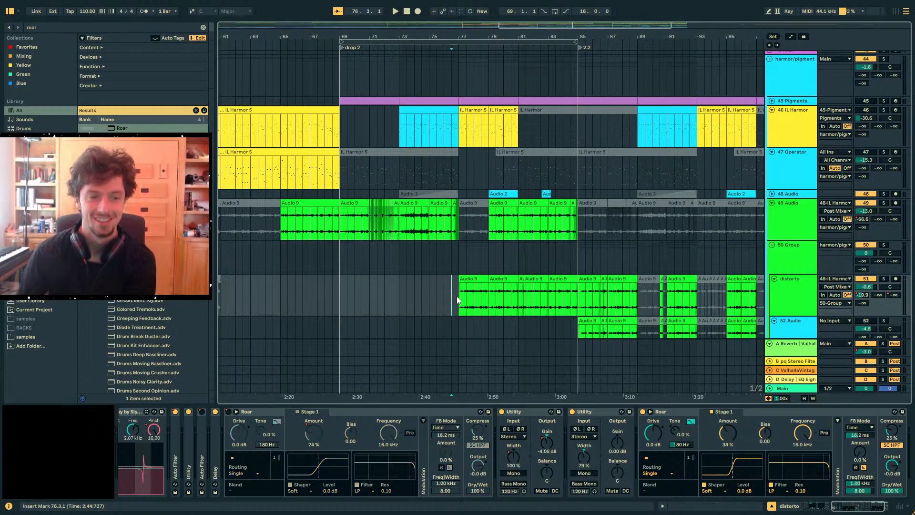
{"action": "left_click_drag", "start_coordinate": [451, 33], "coordinate": [467, 257]}
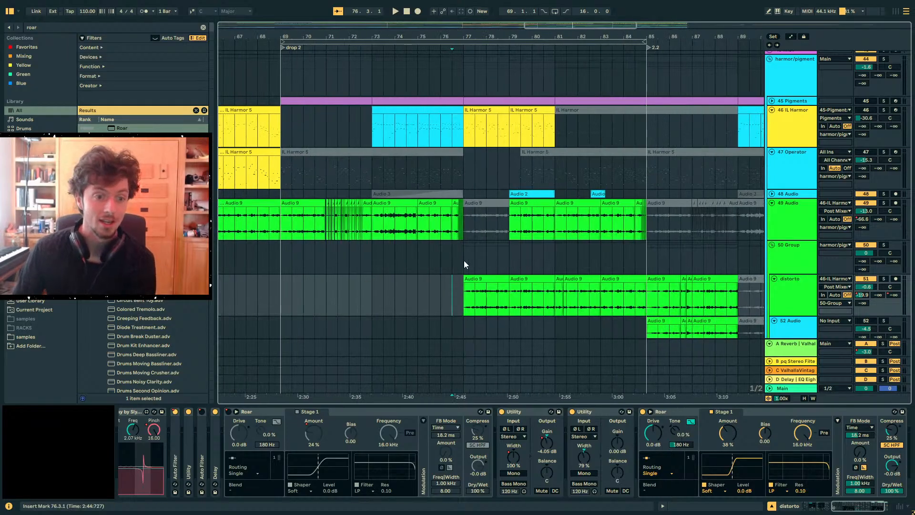
{"action": "key", "text": "space"}
{"action": "scroll", "coordinate": [468, 293], "scroll_direction": "down", "scroll_amount": 3}
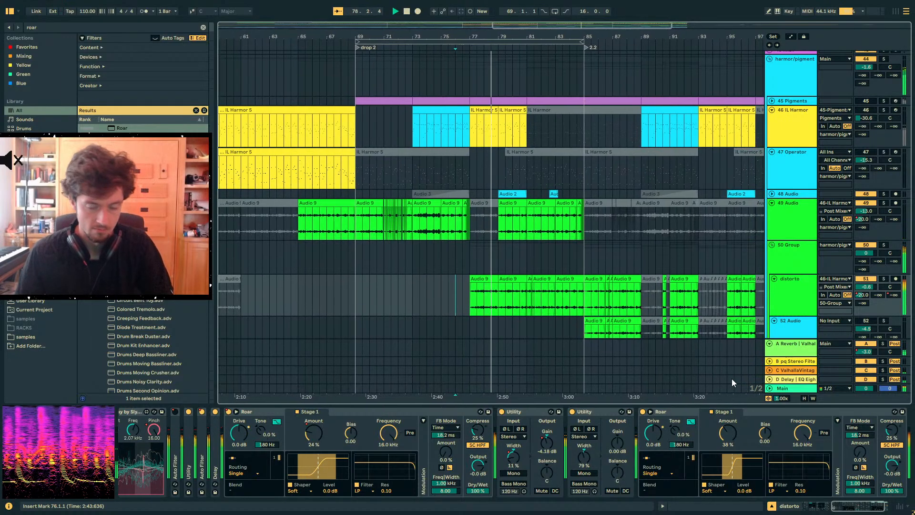
Lower the second Roar's Stage 1 amount to 33% and automate it on at bars 77–79 and 81–83, off at 79–81 and from bar 83
{"action": "left_click_drag", "start_coordinate": [730, 434], "coordinate": [729, 437]}
{"action": "key", "text": "a"}
{"action": "left_click", "coordinate": [643, 411]}
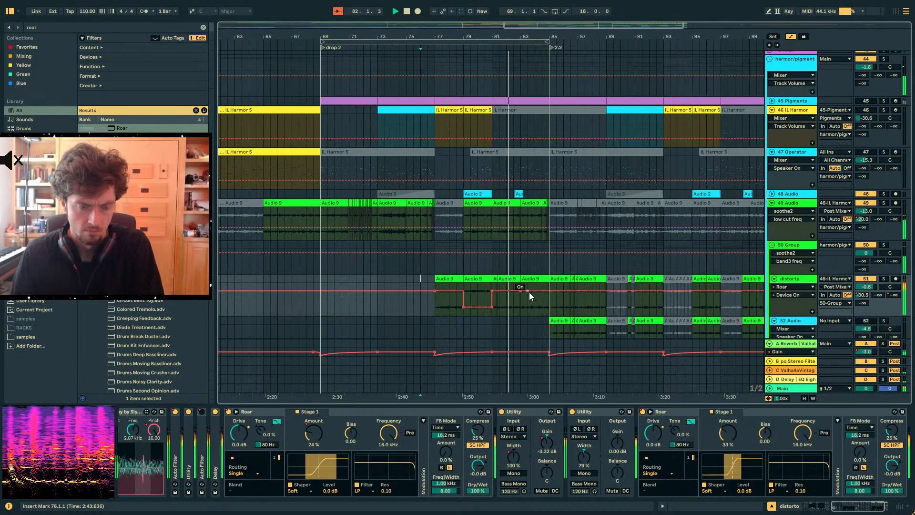
{"action": "key", "text": "a"}
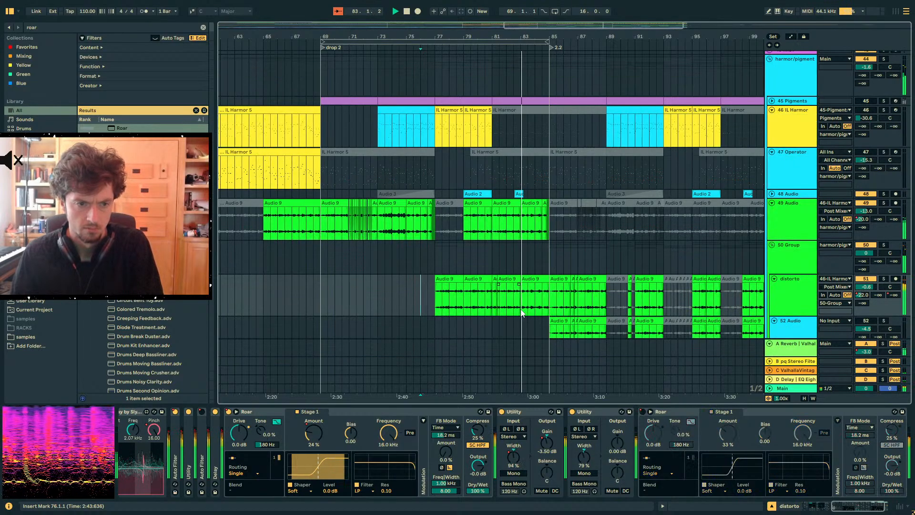
Reactivate the deactivated clip on 49 Audio at bars 77–79 and bring the automation lanes back into view
{"action": "left_click", "coordinate": [448, 214]}
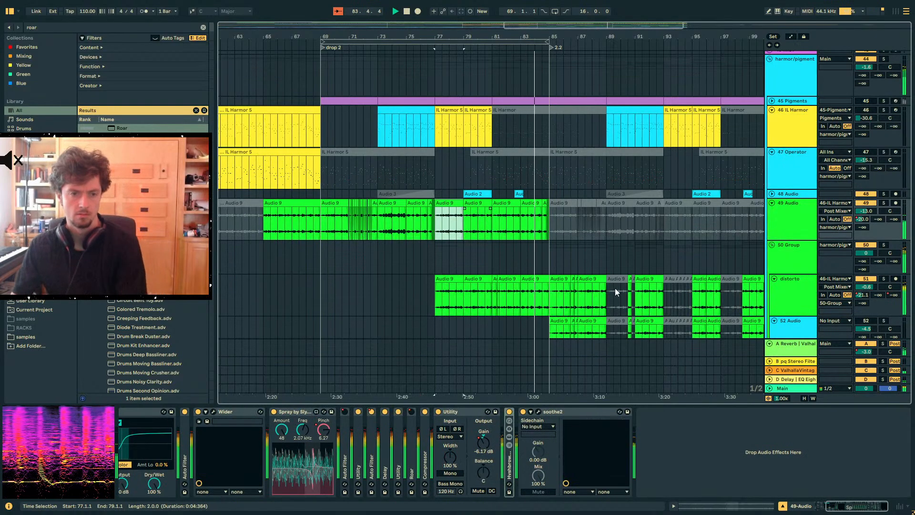
{"action": "left_click", "coordinate": [554, 259]}
{"action": "key", "text": "a"}
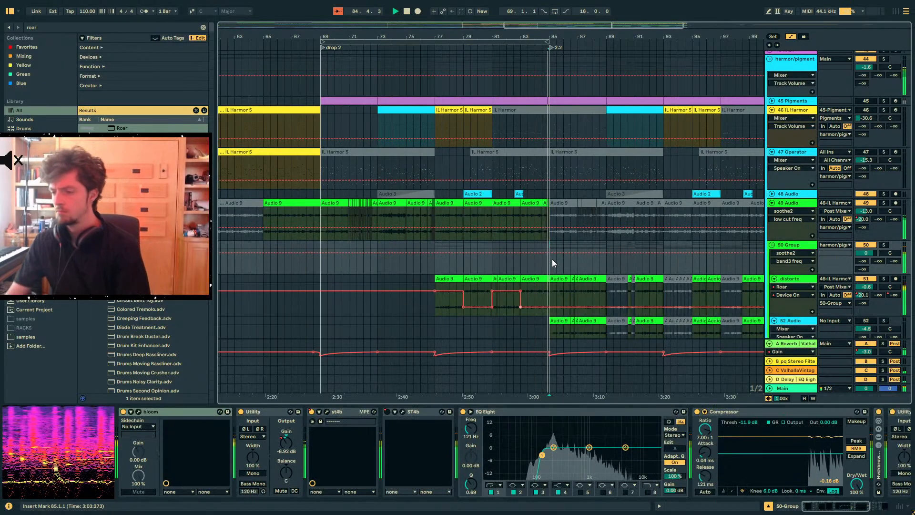
Show the existing Utility's gain automation on 50 Group and examine the stretch around bar 95
{"action": "scroll", "coordinate": [552, 259], "scroll_direction": "up", "scroll_amount": 8}
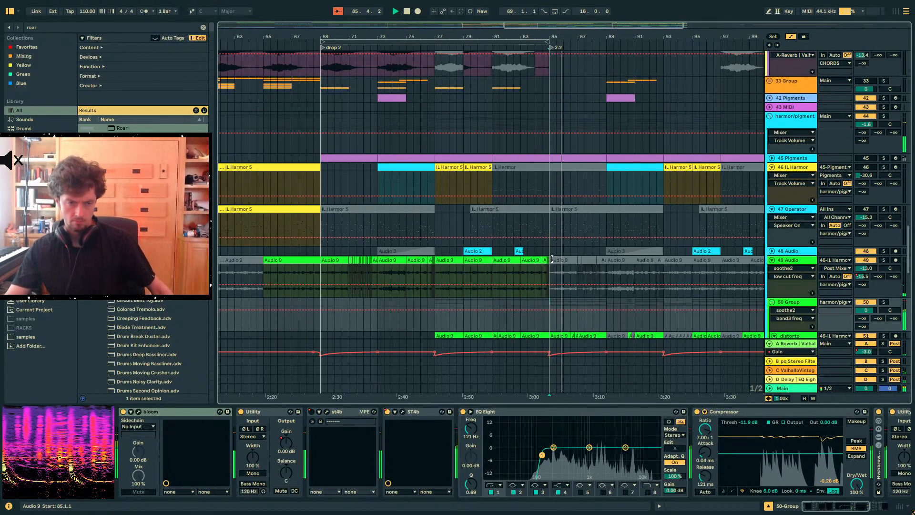
{"action": "scroll", "coordinate": [553, 261], "scroll_direction": "down", "scroll_amount": 12}
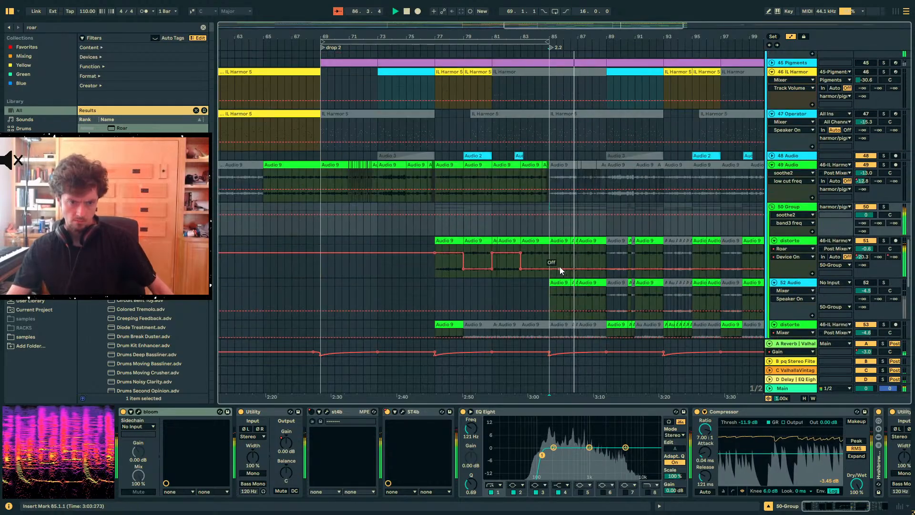
{"action": "left_click", "coordinate": [551, 244]}
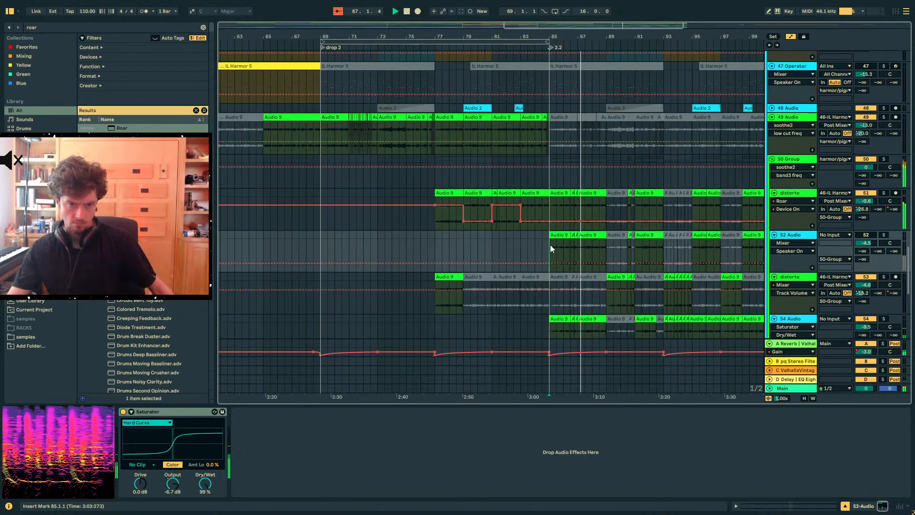
{"action": "left_click", "coordinate": [795, 160]}
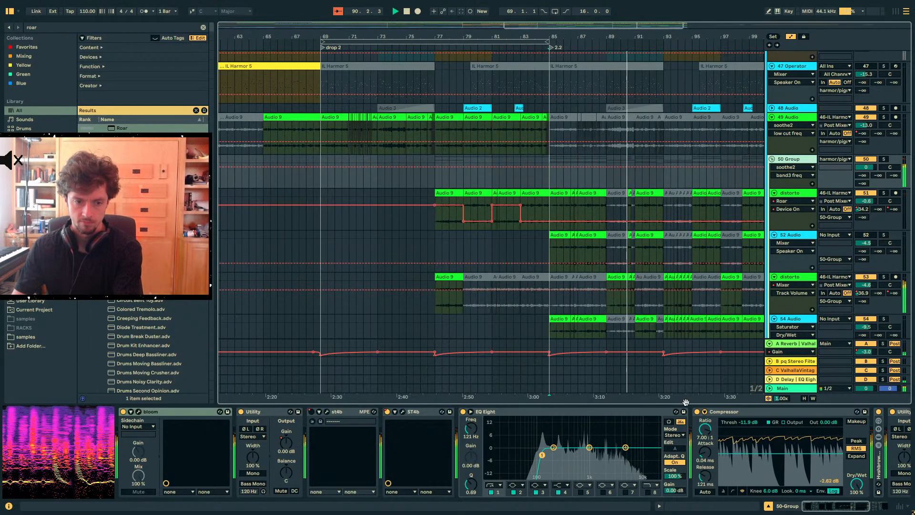
{"action": "double_click", "coordinate": [573, 413]}
{"action": "left_click", "coordinate": [717, 443]}
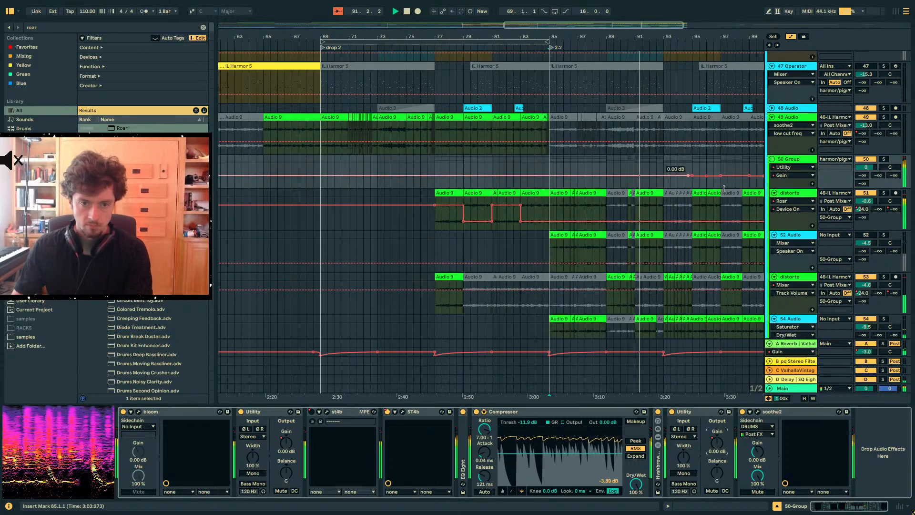
{"action": "left_click", "coordinate": [693, 169]}
{"action": "left_click_drag", "start_coordinate": [656, 32], "coordinate": [571, 30]}
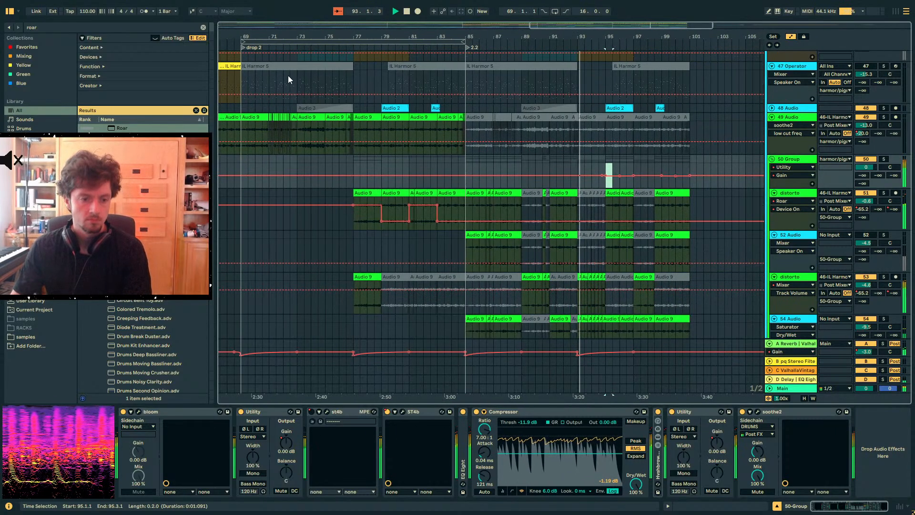
Search the browser for "uti", add a Utility after soothe2 on 50 Group, and automate its gain to −5.60 dB from bar 85
{"action": "key", "text": "ctrl+f"}
{"action": "type", "text": "uti"}
{"action": "left_click_drag", "start_coordinate": [132, 129], "coordinate": [543, 249]}
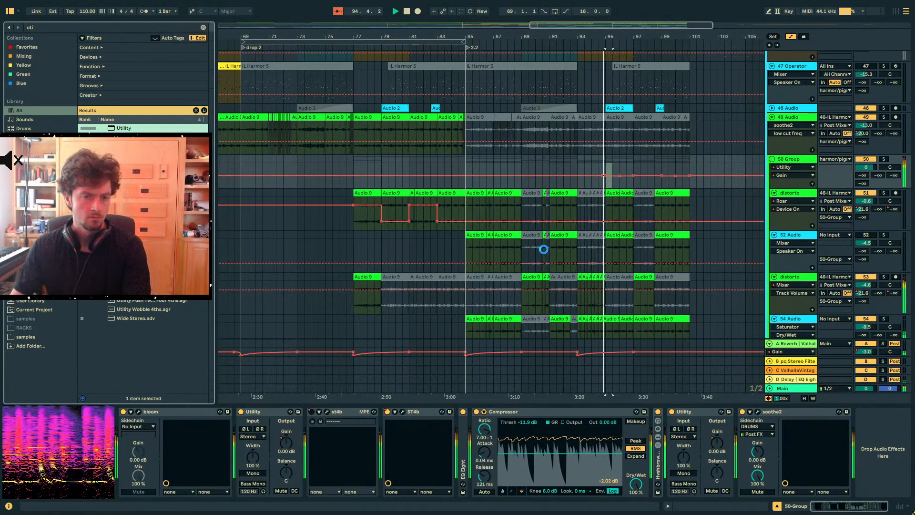
{"action": "left_click", "coordinate": [890, 443]}
{"action": "left_click", "coordinate": [465, 176]}
{"action": "left_click_drag", "start_coordinate": [466, 175], "coordinate": [465, 177]}
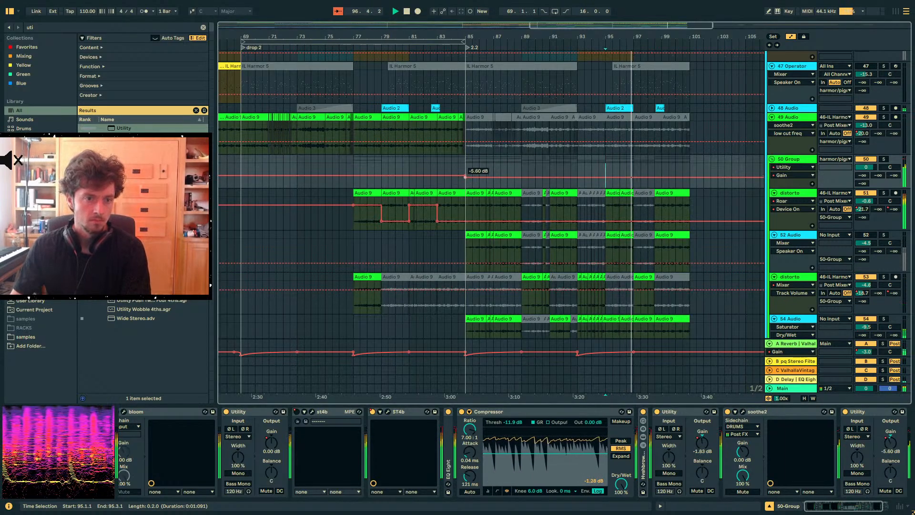
Play from shortly before bar 85 to audition the gain automation on 50 Group at the 2.2 section
{"action": "left_click", "coordinate": [465, 163]}
{"action": "left_click", "coordinate": [456, 163]}
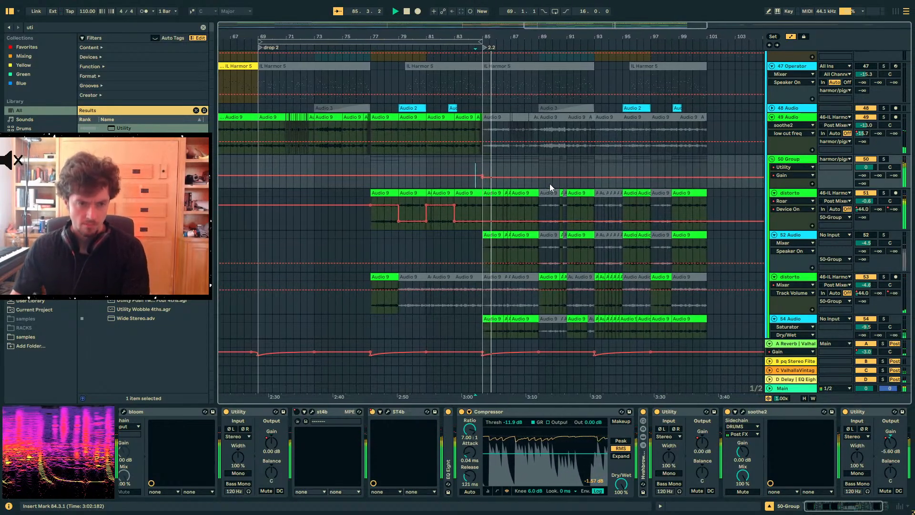
{"action": "left_click", "coordinate": [468, 163]}
{"action": "key", "text": "plus"}
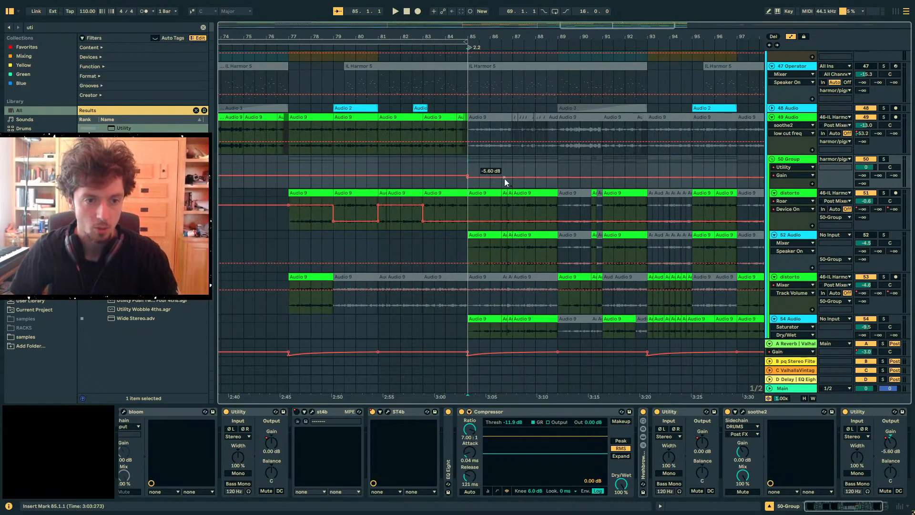
{"action": "left_click_drag", "start_coordinate": [472, 37], "coordinate": [434, 110]}
{"action": "left_click", "coordinate": [405, 167]}
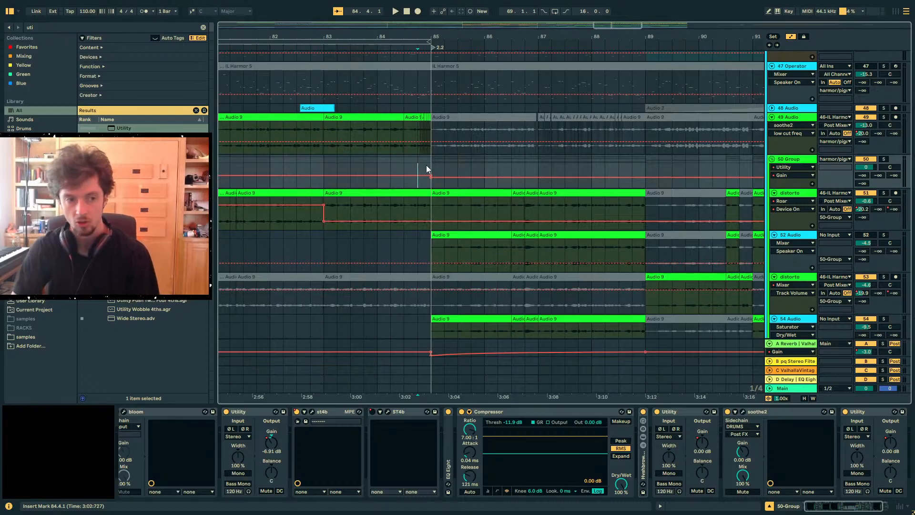
{"action": "key", "text": "minus"}
{"action": "key", "text": "space"}
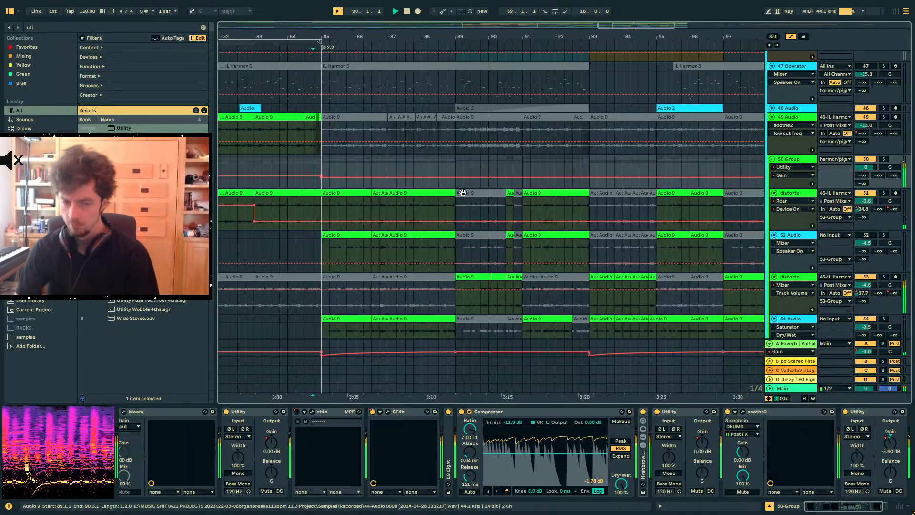
Search the browser for "auto filt" and add an Auto Filter at 12.5 kHz after the Convolution Reverb on the Hubba Drums track
{"action": "left_click", "coordinate": [464, 274]}
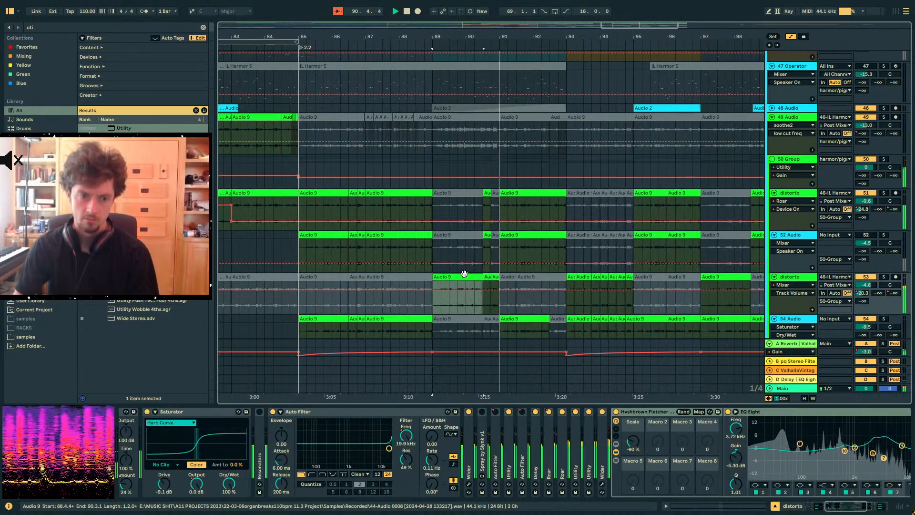
{"action": "scroll", "coordinate": [464, 274], "scroll_direction": "up", "scroll_amount": 10}
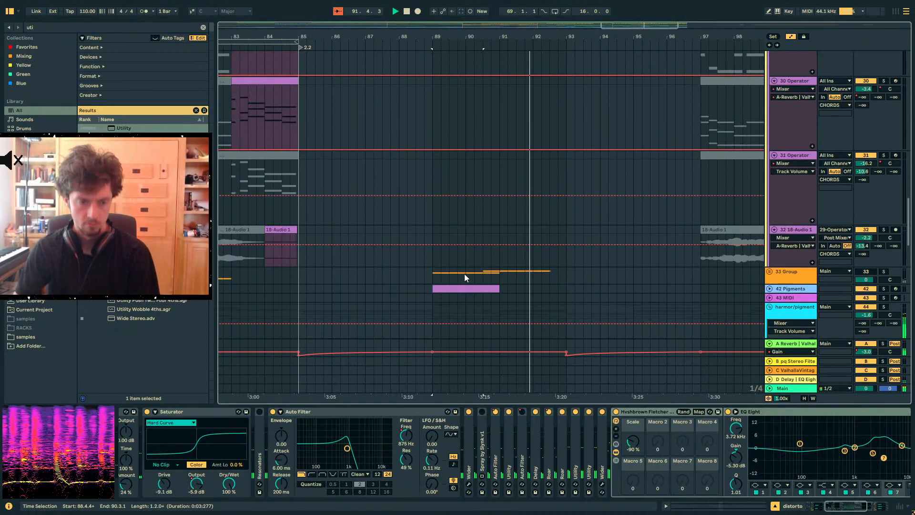
{"action": "scroll", "coordinate": [465, 274], "scroll_direction": "up", "scroll_amount": 8}
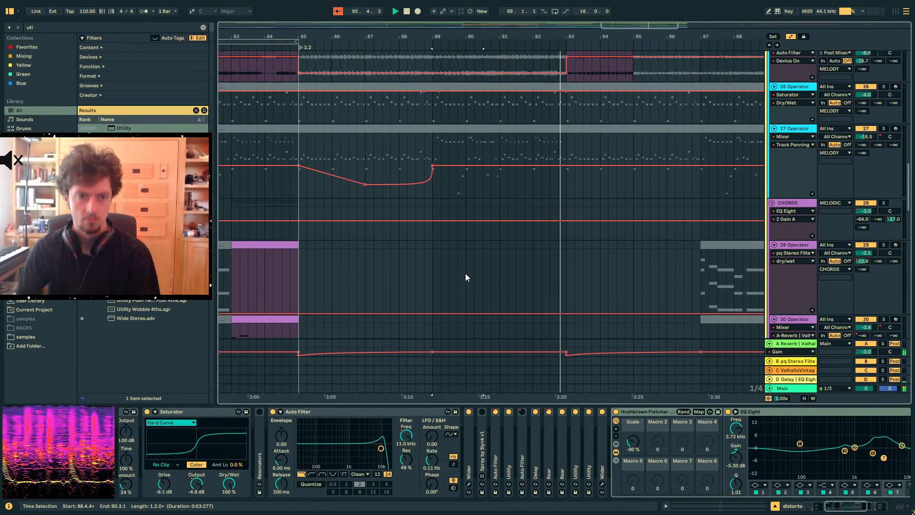
{"action": "scroll", "coordinate": [465, 277], "scroll_direction": "up", "scroll_amount": 5}
{"action": "scroll", "coordinate": [465, 277], "scroll_direction": "up", "scroll_amount": 2}
{"action": "scroll", "coordinate": [466, 277], "scroll_direction": "up", "scroll_amount": 2}
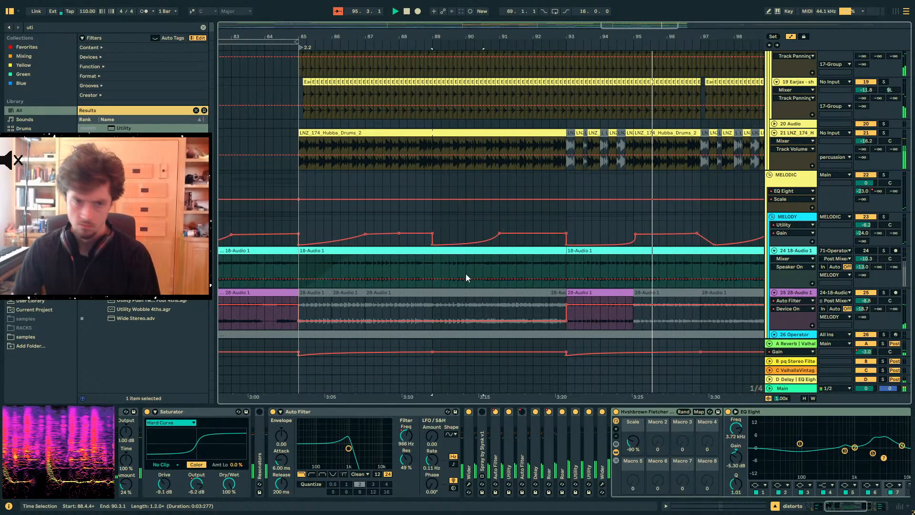
{"action": "left_click", "coordinate": [677, 130]}
{"action": "key", "text": "ctrl+f"}
{"action": "type", "text": "auto filt"}
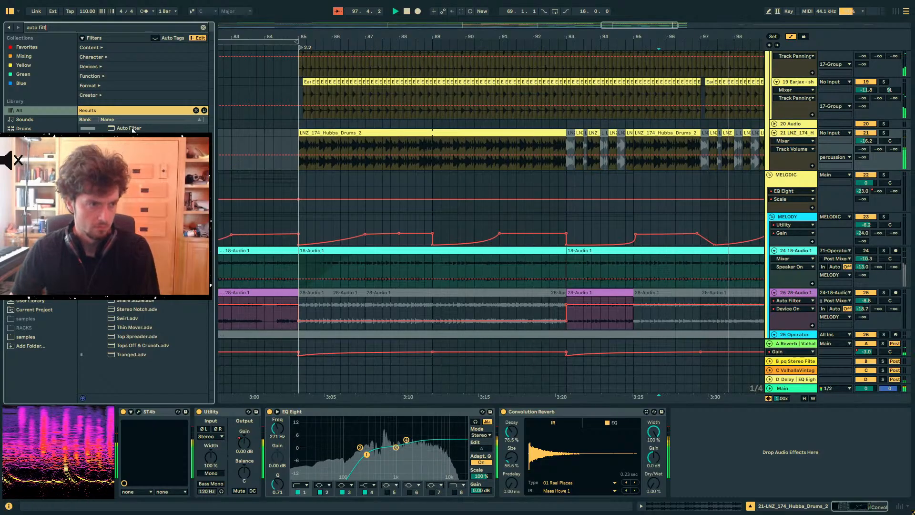
{"action": "left_click_drag", "start_coordinate": [137, 128], "coordinate": [305, 147]}
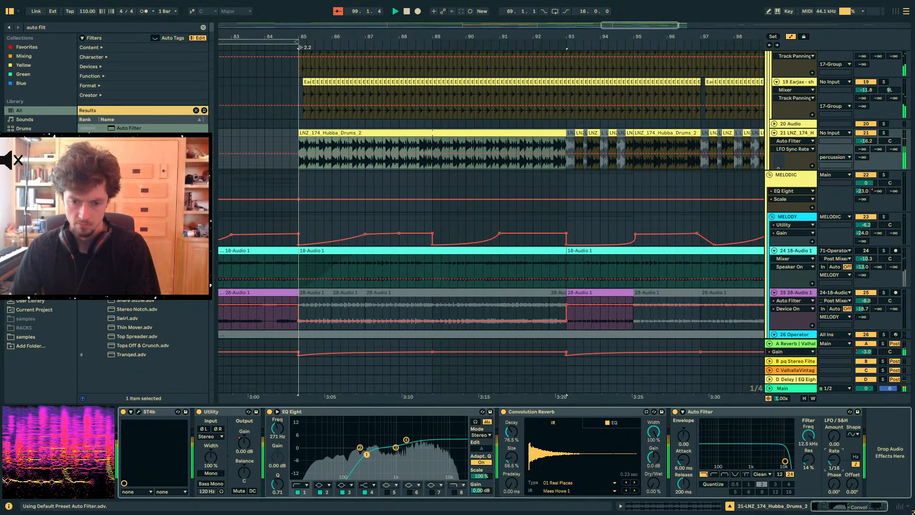
Set the Auto Filter's LFO to amount 8.57, rate 3/4 and phase 177°
{"action": "left_click_drag", "start_coordinate": [834, 436], "coordinate": [834, 429]}
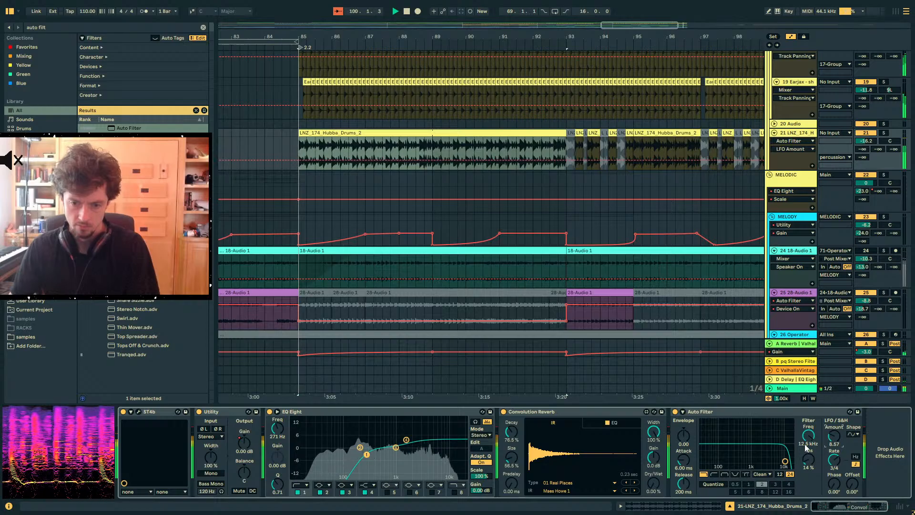
{"action": "left_click_drag", "start_coordinate": [839, 482], "coordinate": [839, 463]}
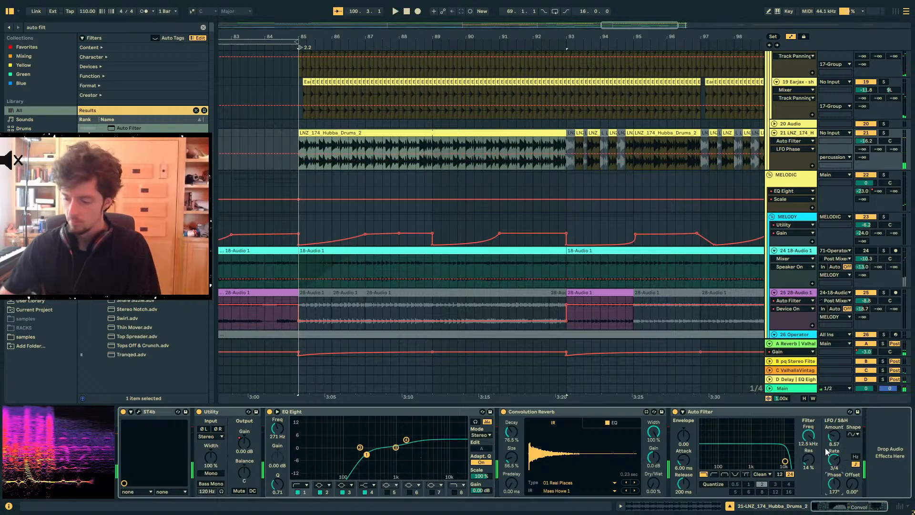
Hide the automation lanes and audition the Hubba Drums clip from bar 85 with its track briefly soloed
{"action": "left_click", "coordinate": [289, 145]}
{"action": "key", "text": "a"}
{"action": "left_click_drag", "start_coordinate": [301, 38], "coordinate": [303, 19]}
{"action": "left_click", "coordinate": [279, 202]}
{"action": "left_click", "coordinate": [295, 153]}
{"action": "left_click_drag", "start_coordinate": [300, 153], "coordinate": [532, 173]}
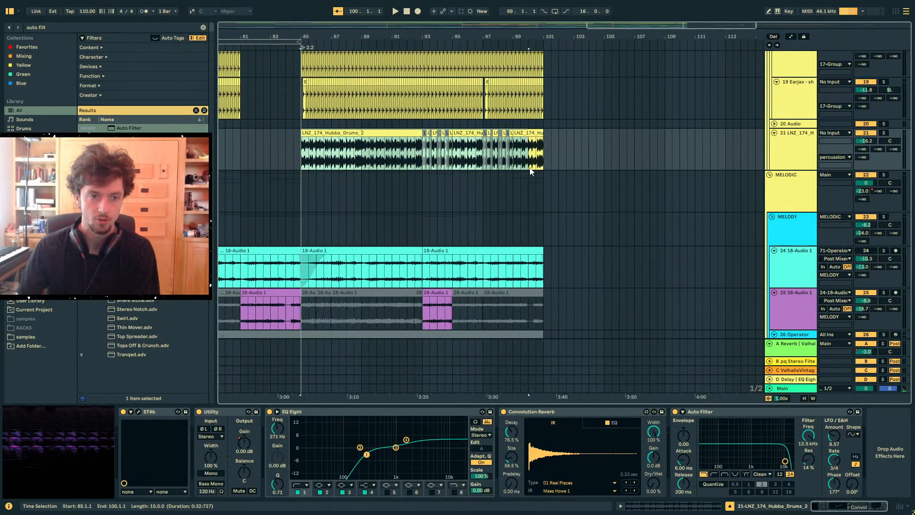
{"action": "left_click", "coordinate": [303, 160]}
{"action": "left_click_drag", "start_coordinate": [308, 34], "coordinate": [316, 111]}
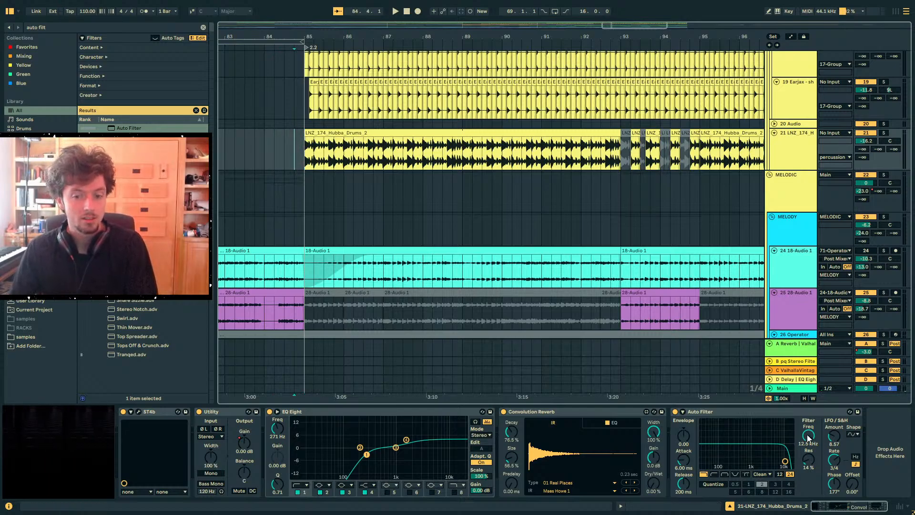
{"action": "left_click", "coordinate": [437, 133]}
{"action": "left_click", "coordinate": [883, 134]}
{"action": "key", "text": "space"}
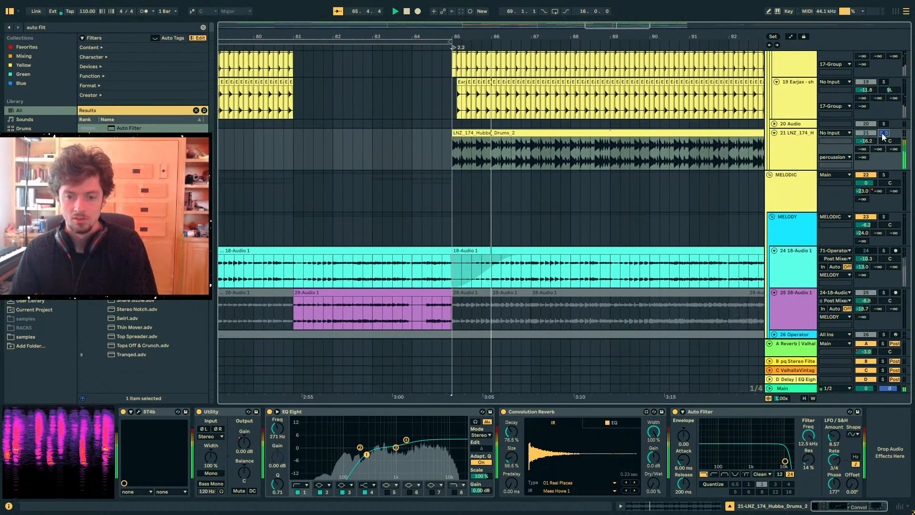
{"action": "left_click", "coordinate": [883, 135]}
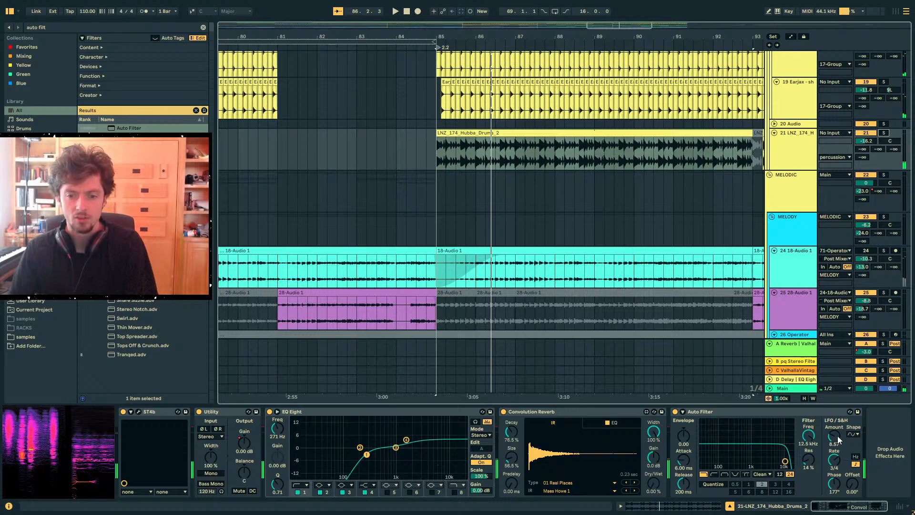
Set the Auto Filter's frequency to 14.5 kHz and LFO amount to 5.62 while auditioning the drums from bar 84.4
{"action": "left_click", "coordinate": [427, 158]}
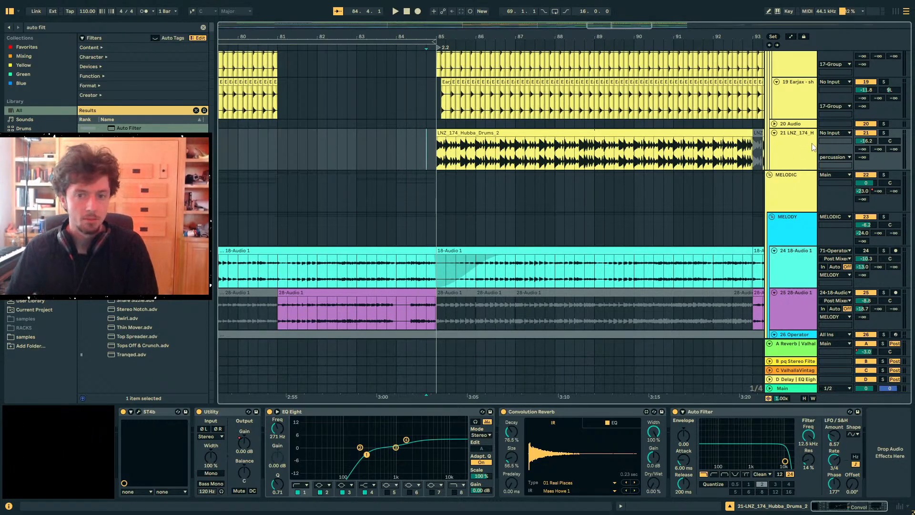
{"action": "key", "text": "minus"}
{"action": "key", "text": "space"}
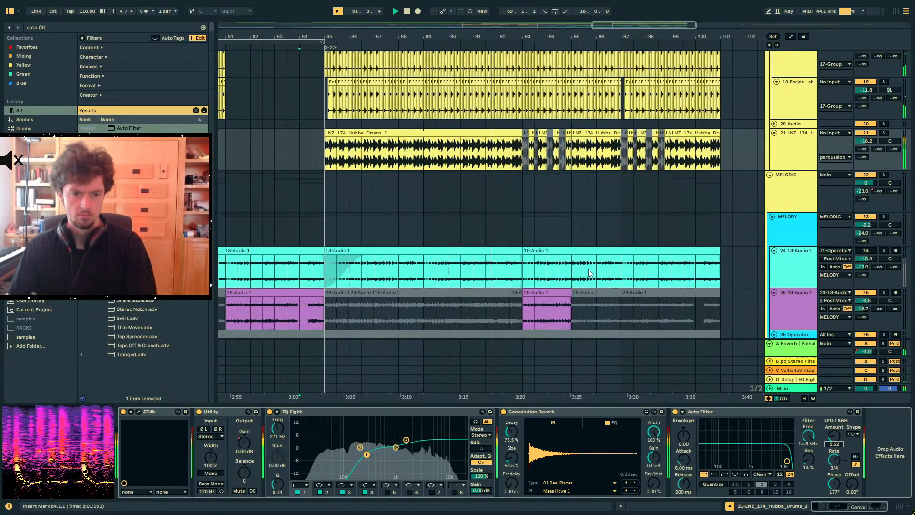
Set the clip gain of the Hubba Drums clips to -5.1 dB at bars 95–97 and -5.9 dB at bars 99–101
{"action": "scroll", "coordinate": [483, 248], "scroll_direction": "down", "scroll_amount": 5}
{"action": "scroll", "coordinate": [477, 242], "scroll_direction": "down", "scroll_amount": 15}
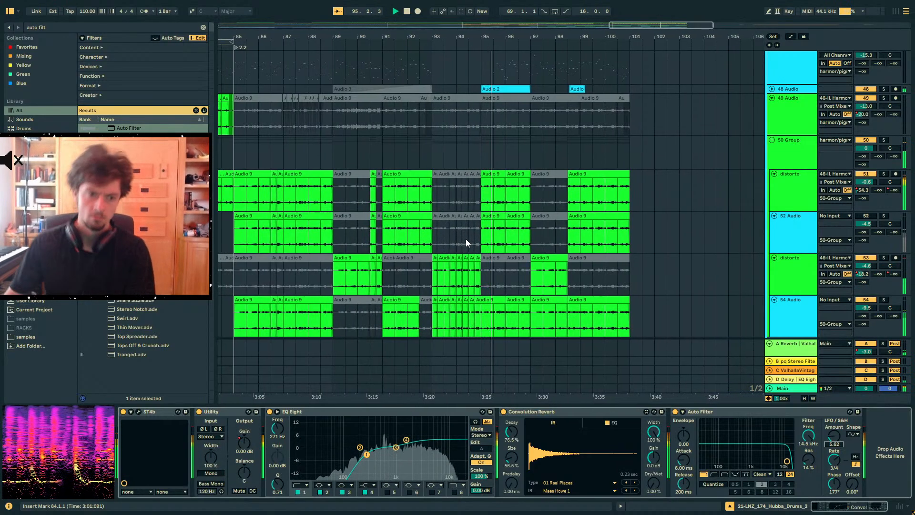
{"action": "scroll", "coordinate": [465, 239], "scroll_direction": "up", "scroll_amount": 6}
{"action": "scroll", "coordinate": [480, 240], "scroll_direction": "up", "scroll_amount": 8}
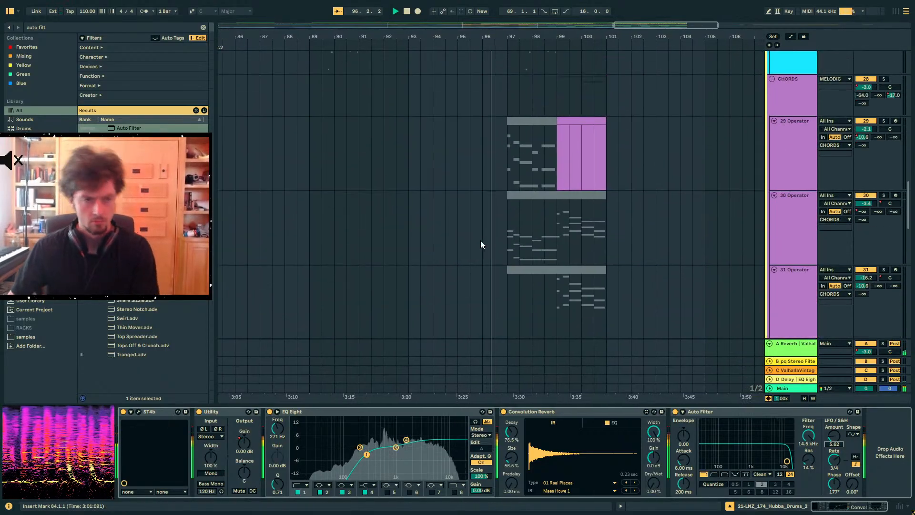
{"action": "scroll", "coordinate": [481, 240], "scroll_direction": "up", "scroll_amount": 3}
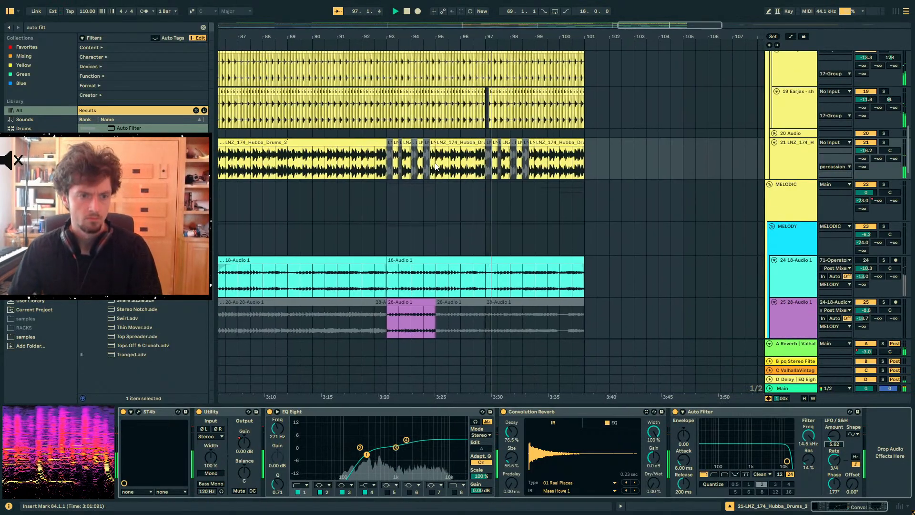
{"action": "left_click_drag", "start_coordinate": [396, 164], "coordinate": [418, 167]}
{"action": "key", "text": "ctrl+d"}
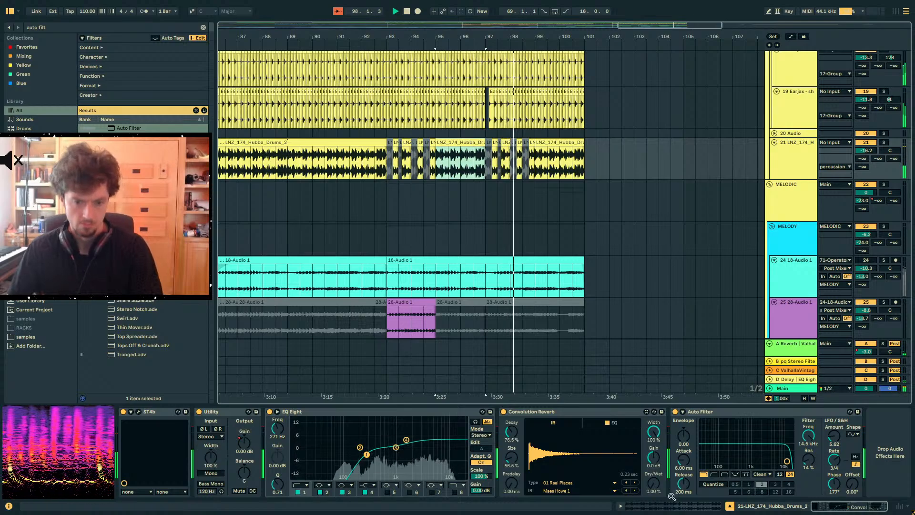
{"action": "left_click", "coordinate": [699, 508]}
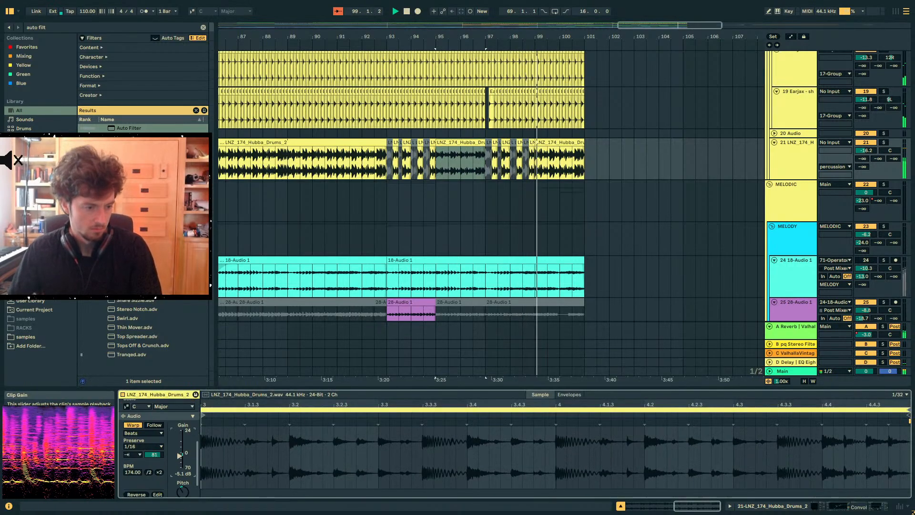
{"action": "left_click", "coordinate": [558, 141]}
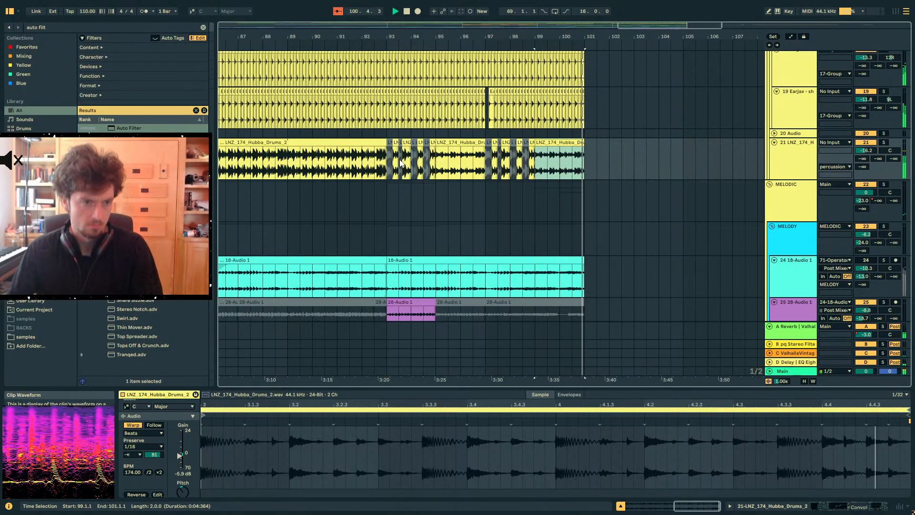
Audition the transition into section 2.2, starting playback just after bar 83
{"action": "left_click_drag", "start_coordinate": [373, 37], "coordinate": [547, 36]}
{"action": "left_click", "coordinate": [339, 159]}
{"action": "key", "text": "space"}
{"action": "key", "text": "space"}
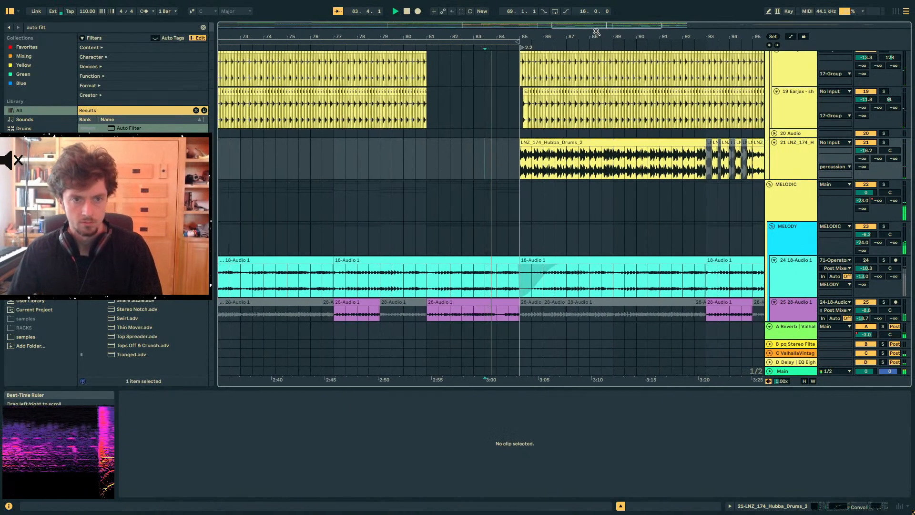
Try replacing the long Hubba Drums clip from bar 85 with a copy of the chopped clips from bar 93 onward
{"action": "left_click_drag", "start_coordinate": [691, 37], "coordinate": [576, 35]}
{"action": "left_click_drag", "start_coordinate": [587, 163], "coordinate": [801, 164]}
{"action": "key", "text": "ctrl+c"}
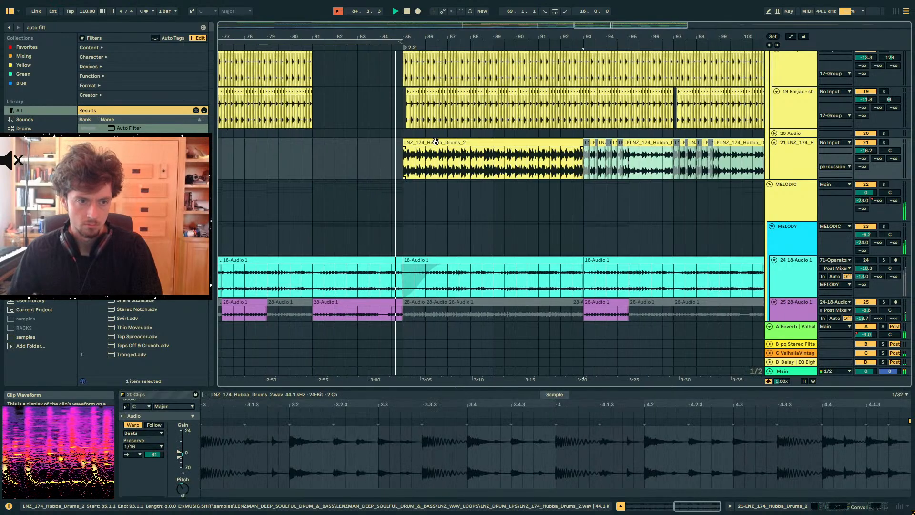
{"action": "left_click", "coordinate": [435, 142]}
{"action": "key", "text": "ctrl+v"}
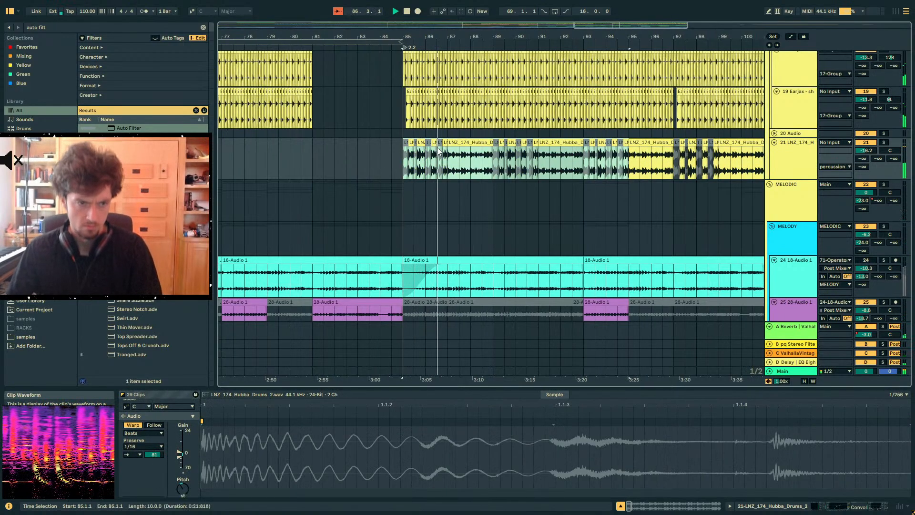
{"action": "key", "text": "ctrl+j"}
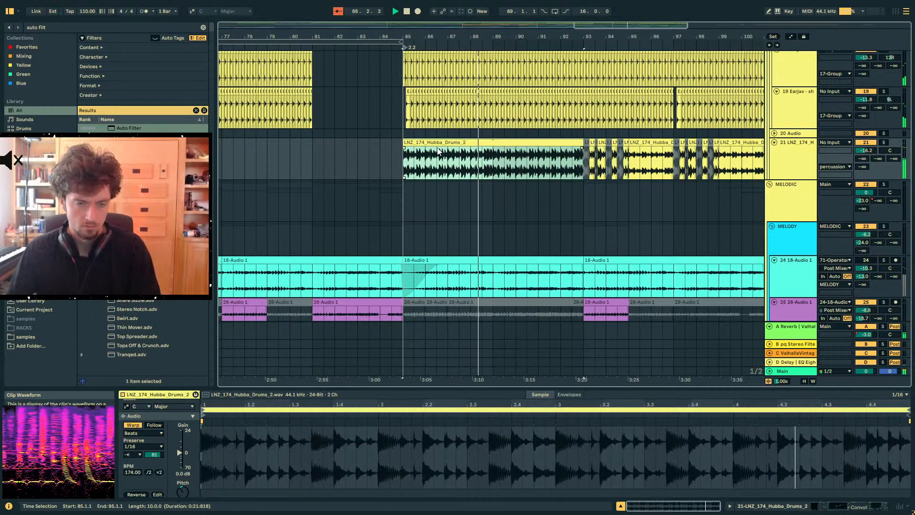
Copy the chopped Hubba Drums clips from bars 93–95 over the start of the long clip at bar 85
{"action": "left_click", "coordinate": [589, 170]}
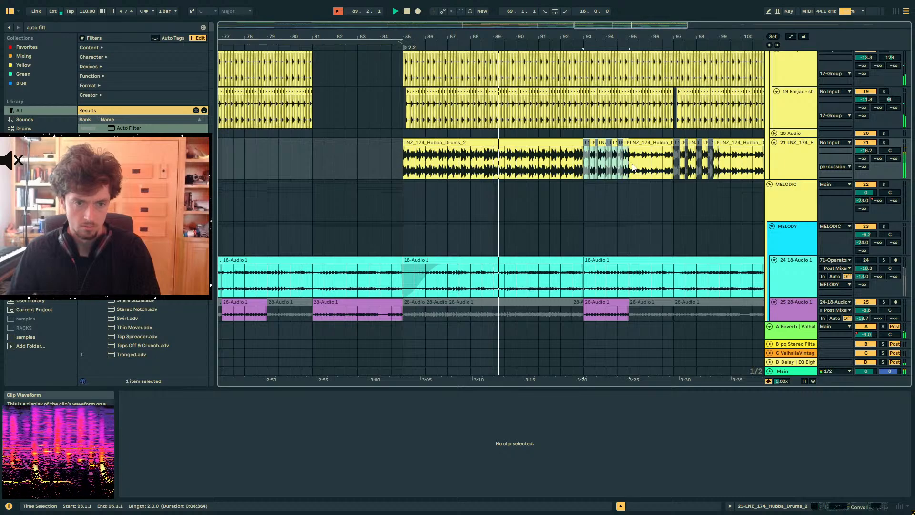
{"action": "left_click", "coordinate": [634, 167]}
{"action": "left_click", "coordinate": [406, 166]}
{"action": "key", "text": "ctrl+v"}
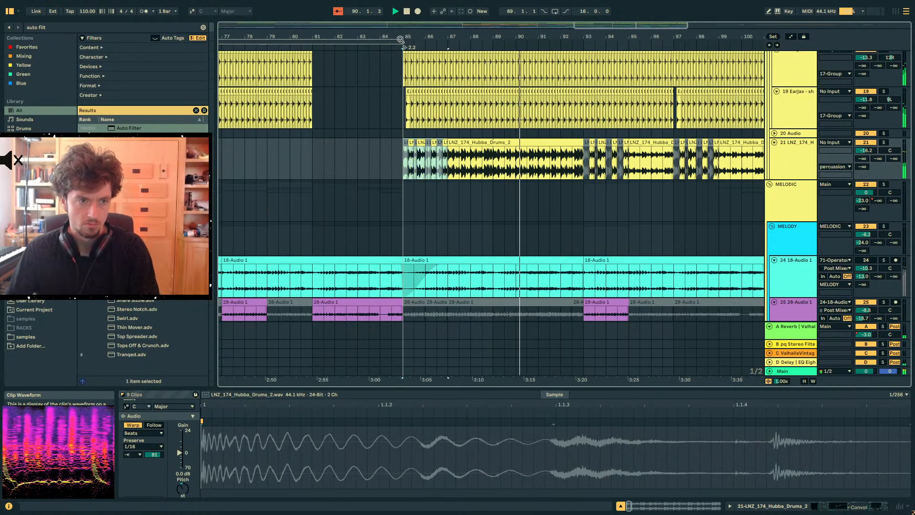
Set the gain of the deactivated Hubba Drums slices to -6.3 dB at 85.1, -8.1 dB at 85.3, -7.8 dB at 86.1 and -6.5 dB at 86.3
{"action": "key", "text": "space"}
{"action": "scroll", "coordinate": [403, 62], "scroll_direction": "up", "scroll_amount": 3}
{"action": "scroll", "coordinate": [464, 85], "scroll_direction": "up", "scroll_amount": 2}
{"action": "left_click", "coordinate": [370, 151]}
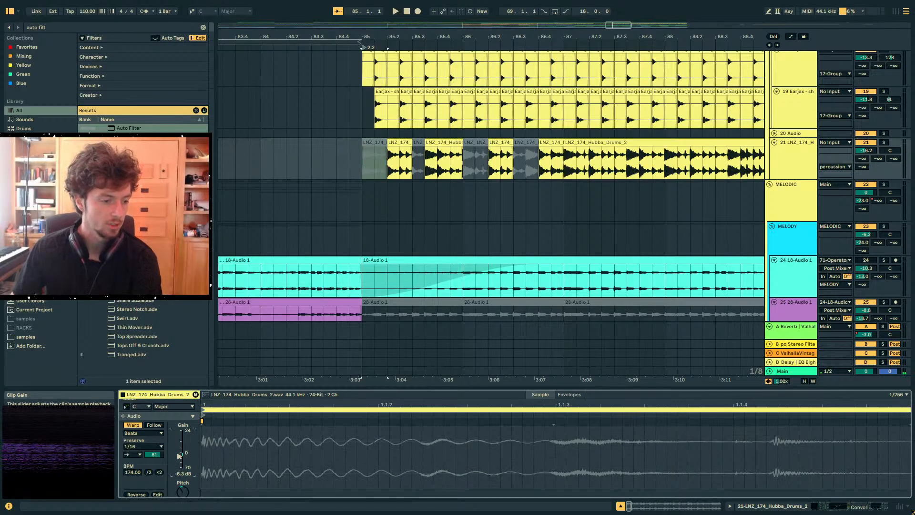
{"action": "left_click", "coordinate": [419, 156]}
{"action": "left_click_drag", "start_coordinate": [180, 453], "coordinate": [180, 456]}
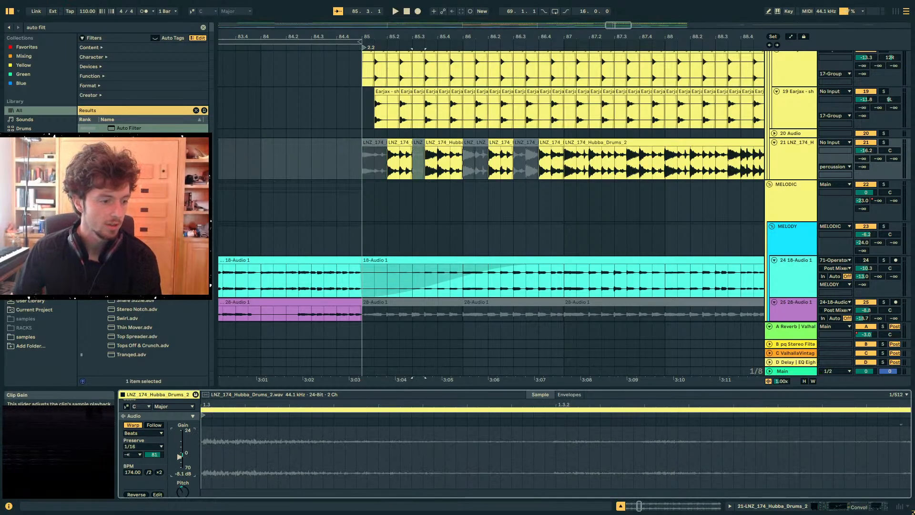
{"action": "left_click", "coordinate": [466, 159], "text": "ctrl"}
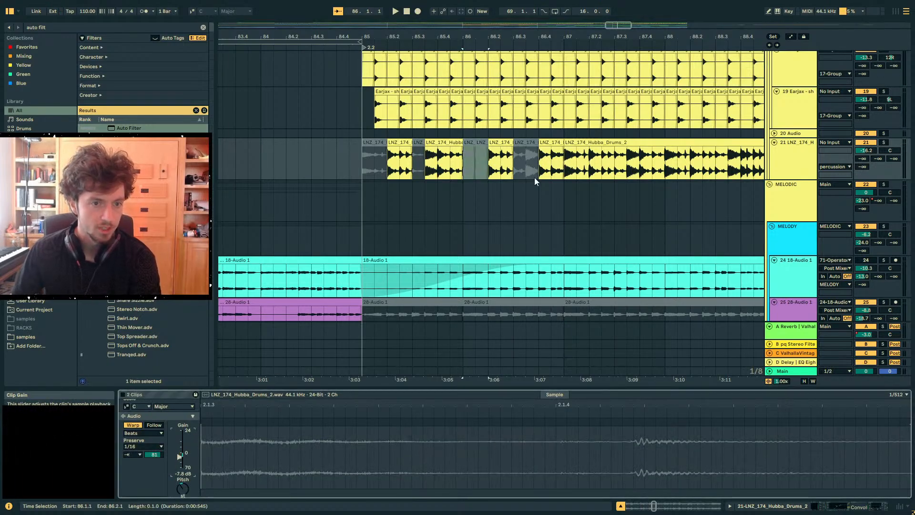
{"action": "left_click", "coordinate": [523, 157]}
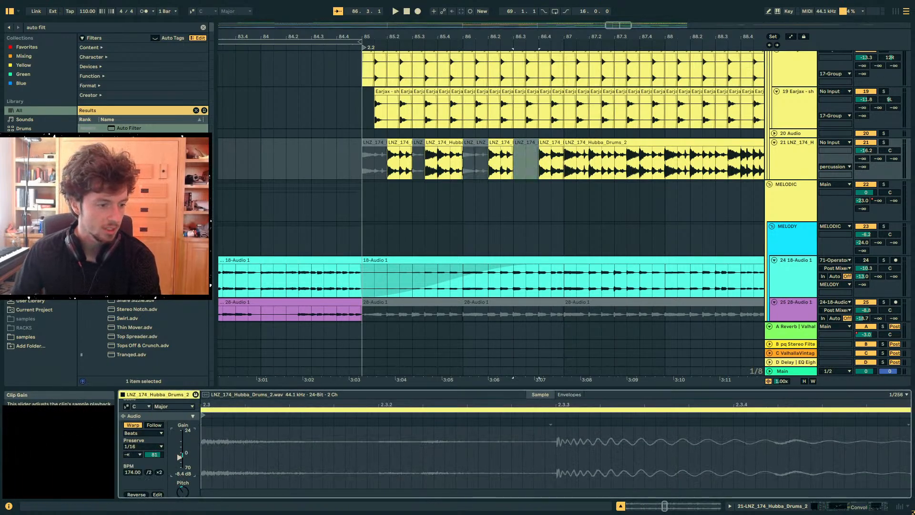
Reactivate all the deactivated Hubba Drums slices in bars 85 and 86
{"action": "left_click", "coordinate": [375, 160]}
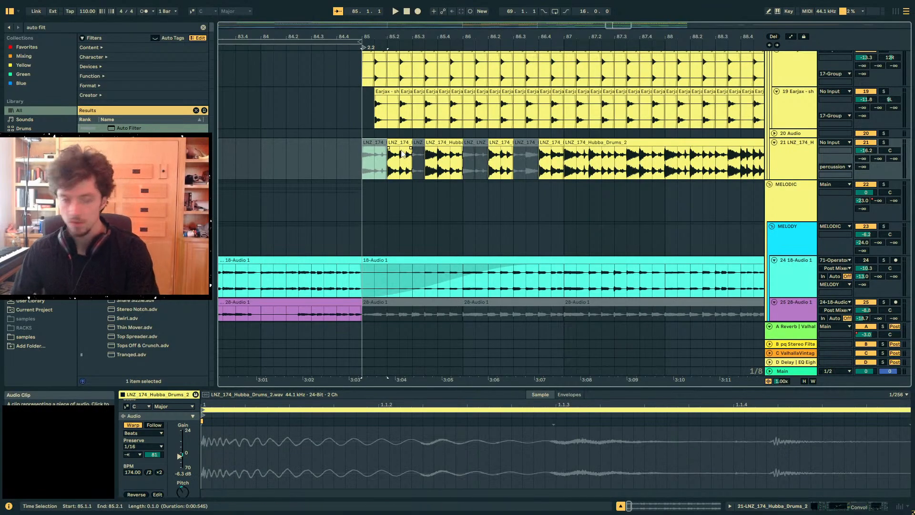
{"action": "left_click", "coordinate": [420, 142]}
{"action": "key", "text": "0"}
{"action": "left_click", "coordinate": [469, 142]}
{"action": "key", "text": "0"}
{"action": "left_click", "coordinate": [482, 142]}
{"action": "key", "text": "0"}
{"action": "left_click", "coordinate": [528, 141]}
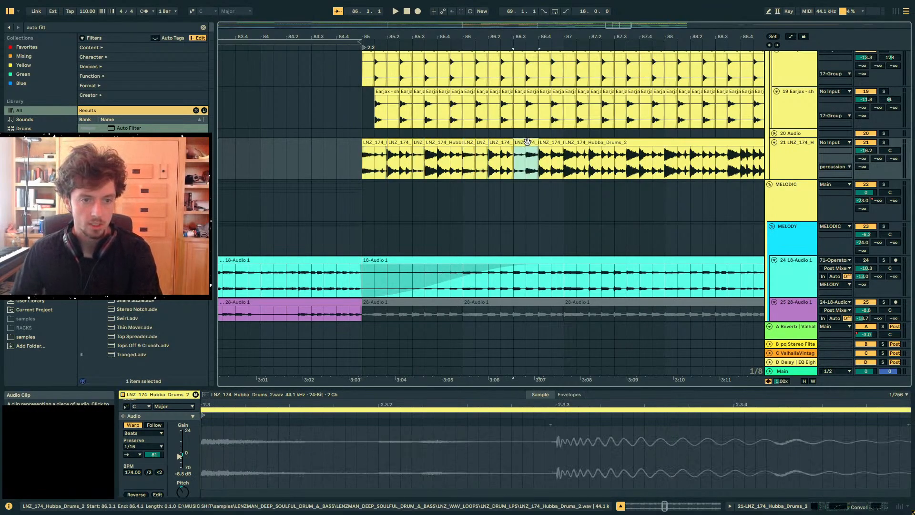
Audition the drums from 84.3.3 and duplicate the Hubba Drums clips of bars 85–89 onto bars 89–93
{"action": "left_click", "coordinate": [329, 162]}
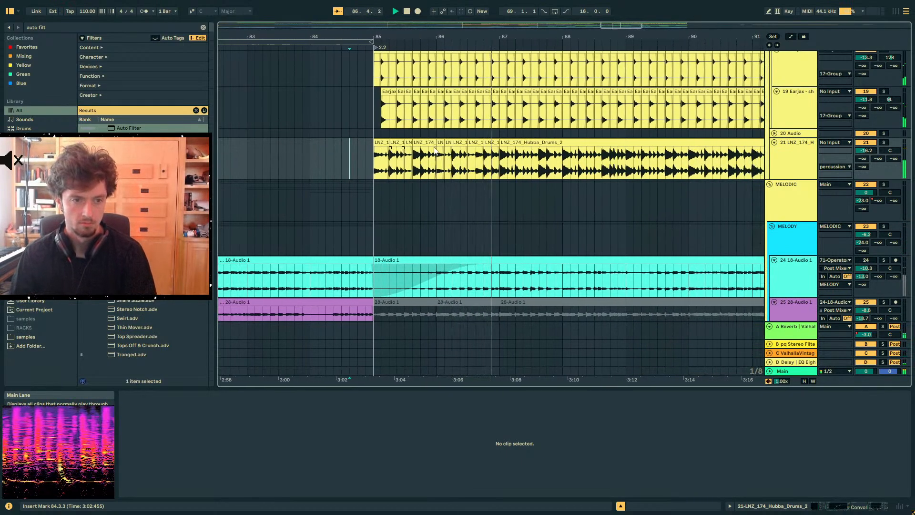
{"action": "left_click", "coordinate": [586, 168]}
{"action": "left_click_drag", "start_coordinate": [586, 168], "coordinate": [333, 162]}
{"action": "key", "text": "ctrl+d"}
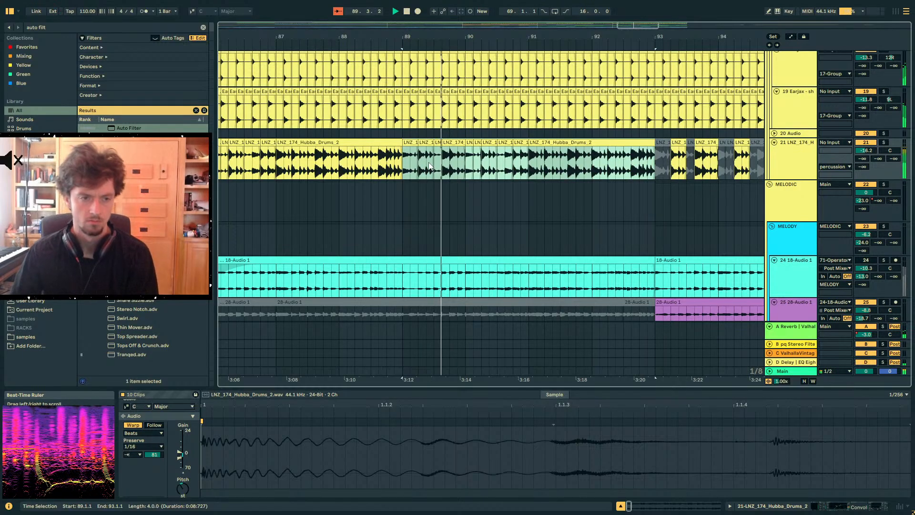
Deactivate the first Hubba Drums slice at bar 89 and audition the change from 88.4.1
{"action": "left_click", "coordinate": [407, 135]}
{"action": "left_click", "coordinate": [409, 143]}
{"action": "key", "text": "0"}
{"action": "left_click", "coordinate": [388, 168]}
{"action": "key", "text": "space"}
{"action": "key", "text": "space"}
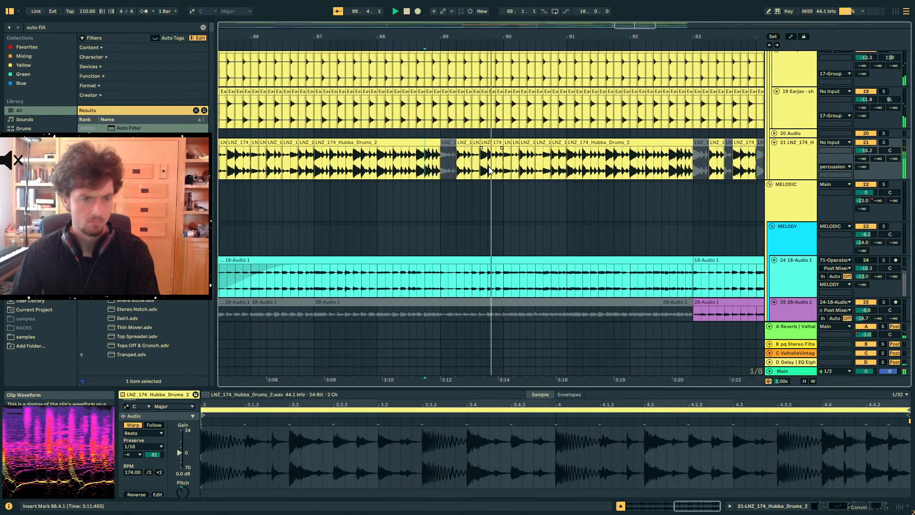
Deactivate the Hubba Drums segment from 89.4.3 to 90.1.1 and audition it from 88.4.3
{"action": "left_click_drag", "start_coordinate": [464, 168], "coordinate": [471, 168]}
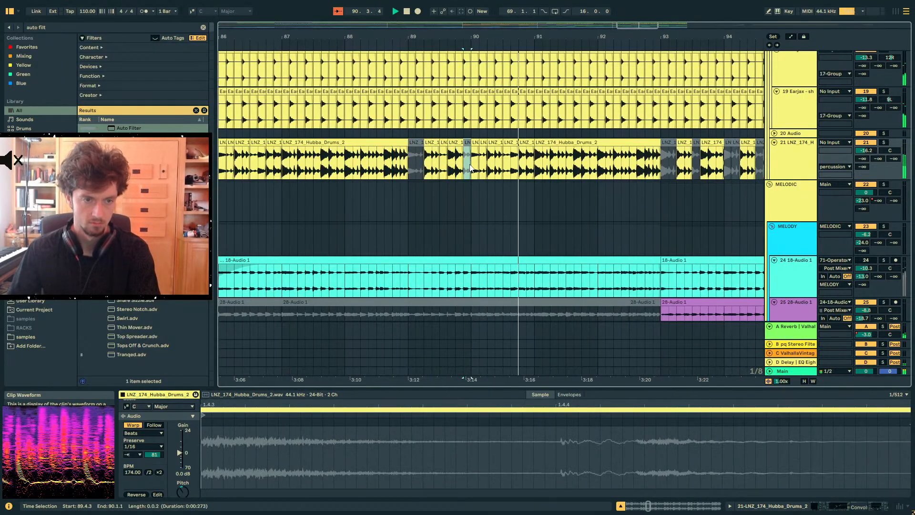
{"action": "left_click", "coordinate": [401, 173]}
{"action": "key", "text": "space"}
{"action": "key", "text": "space"}
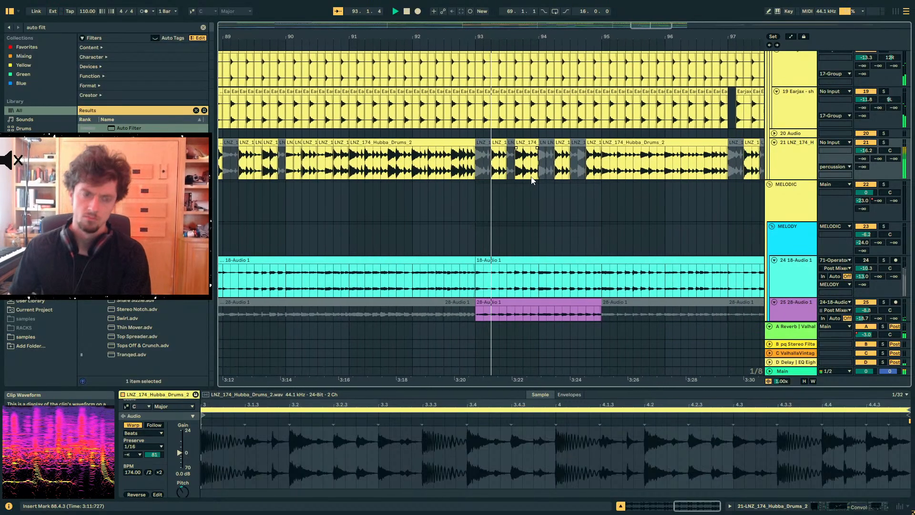
Search the browser for "st4b" and add the ST4b plug-in after the two Utility devices on the 17 Group track
{"action": "scroll", "coordinate": [755, 161], "scroll_direction": "up", "scroll_amount": 3}
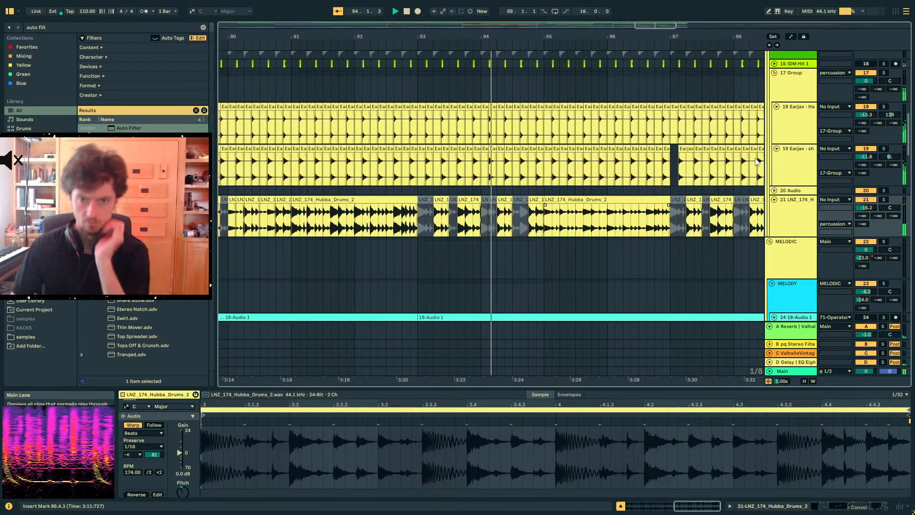
{"action": "scroll", "coordinate": [755, 161], "scroll_direction": "up", "scroll_amount": 3}
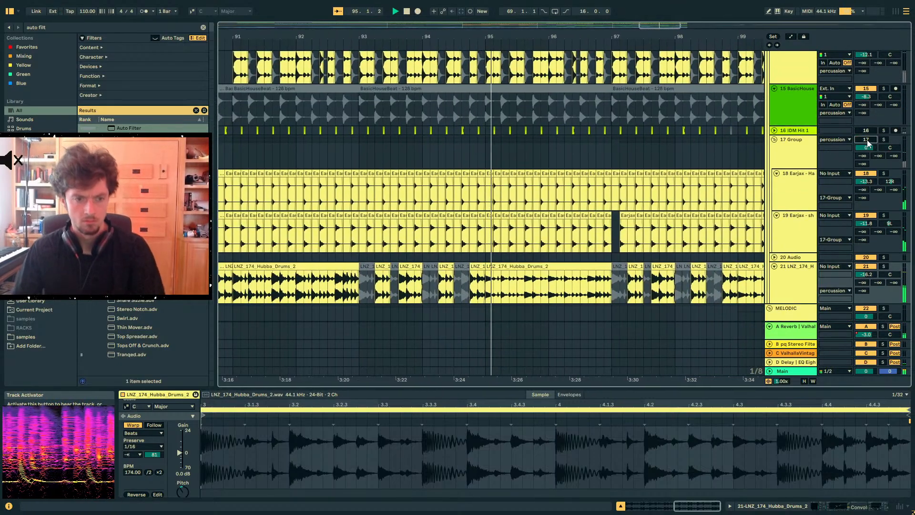
{"action": "left_click", "coordinate": [800, 150]}
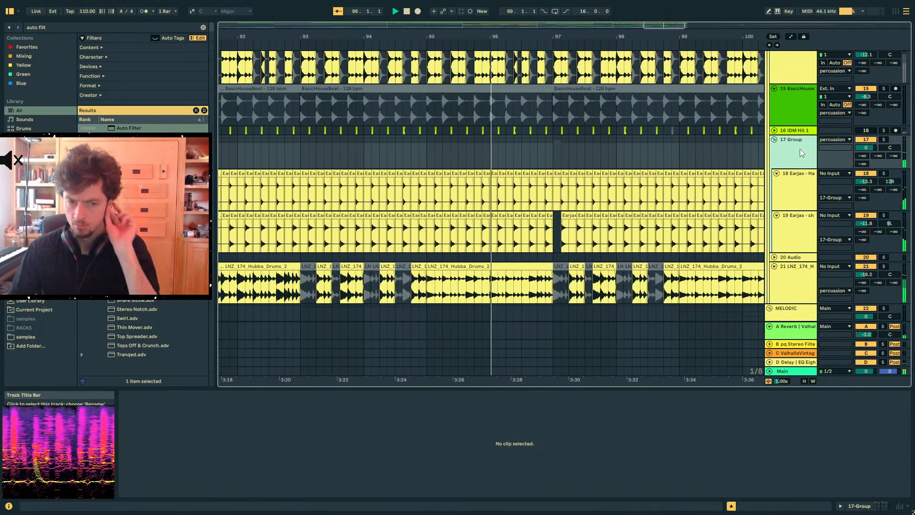
{"action": "left_click", "coordinate": [881, 506]}
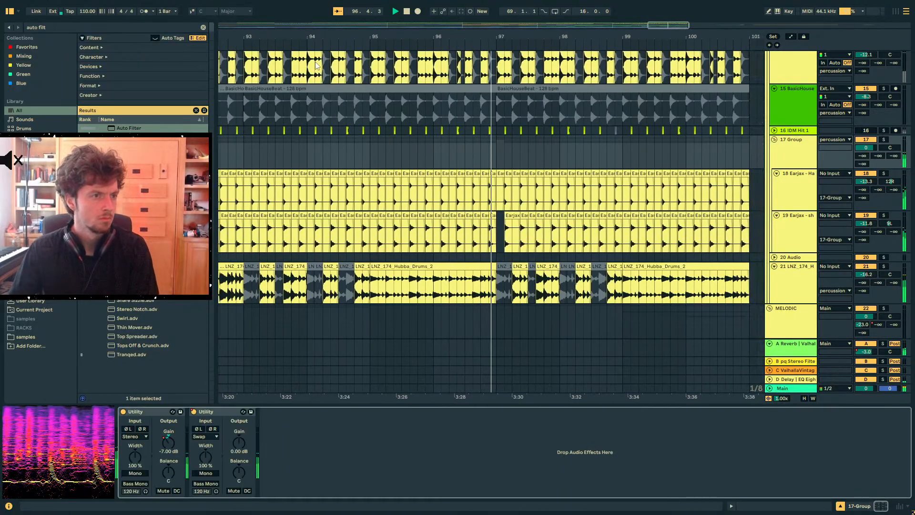
{"action": "left_click_drag", "start_coordinate": [296, 37], "coordinate": [534, 42]}
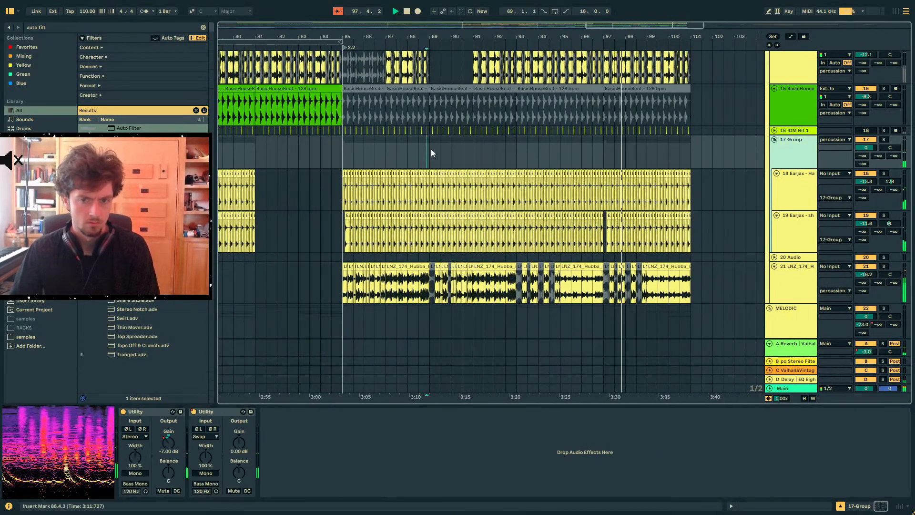
{"action": "left_click", "coordinate": [354, 143]}
{"action": "key", "text": "ctrl+f"}
{"action": "type", "text": "st4b"}
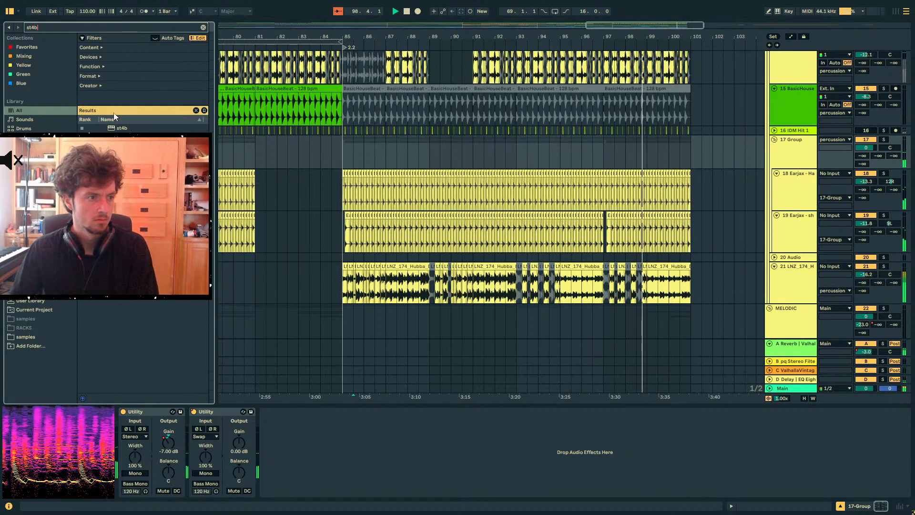
{"action": "key", "text": "Down"}
{"action": "key", "text": "Return"}
Set ST4b's transient amount to +17.9 dB for the high band and +19.2 dB for the mid band while auditioning section 2.2
{"action": "left_click_drag", "start_coordinate": [540, 189], "coordinate": [541, 143]}
{"action": "left_click_drag", "start_coordinate": [542, 242], "coordinate": [541, 196]}
{"action": "left_click_drag", "start_coordinate": [540, 243], "coordinate": [541, 267]}
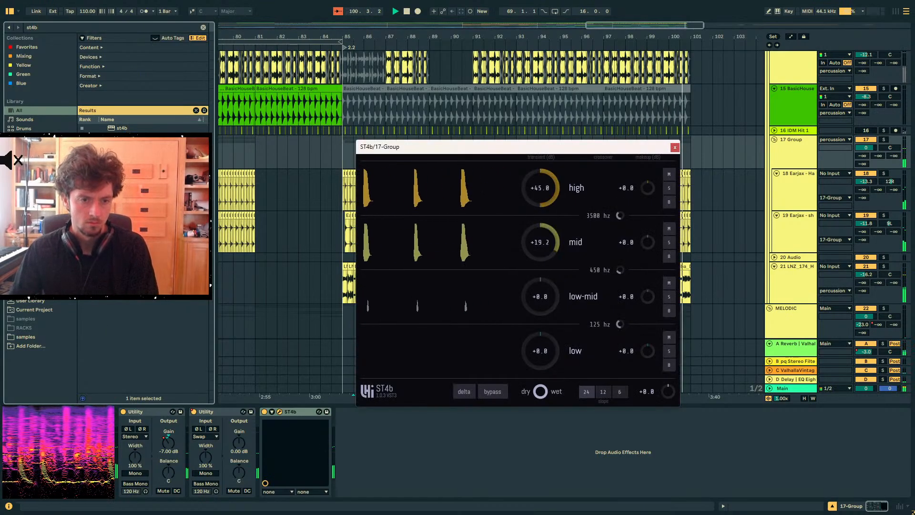
{"action": "left_click_drag", "start_coordinate": [541, 188], "coordinate": [540, 216]}
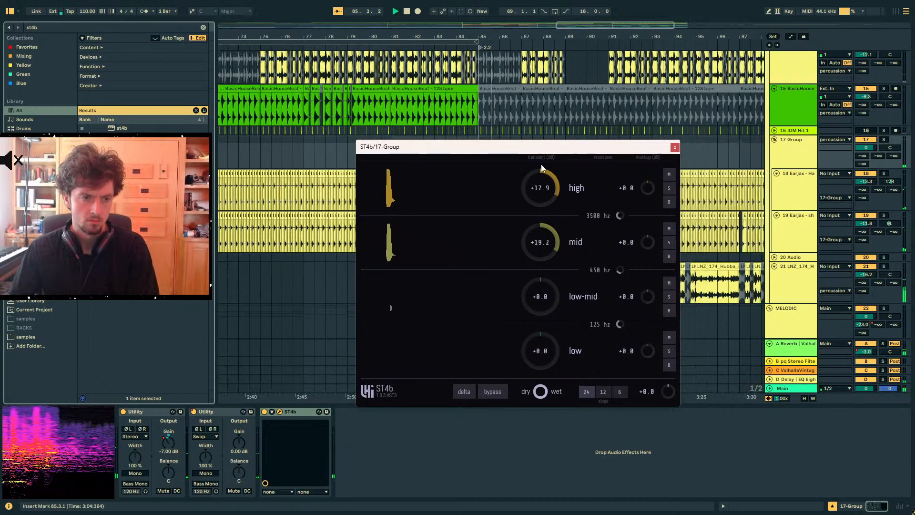
{"action": "left_click_drag", "start_coordinate": [577, 147], "coordinate": [543, 230]}
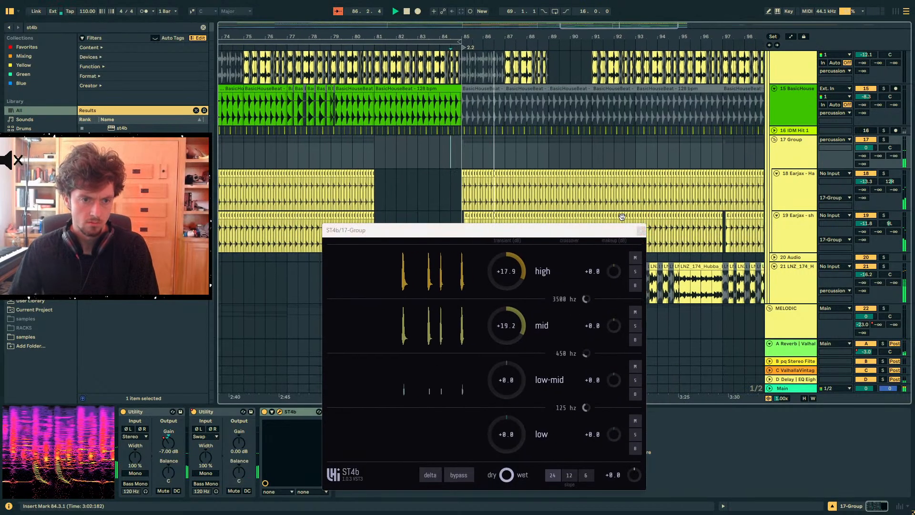
{"action": "left_click", "coordinate": [451, 160]}
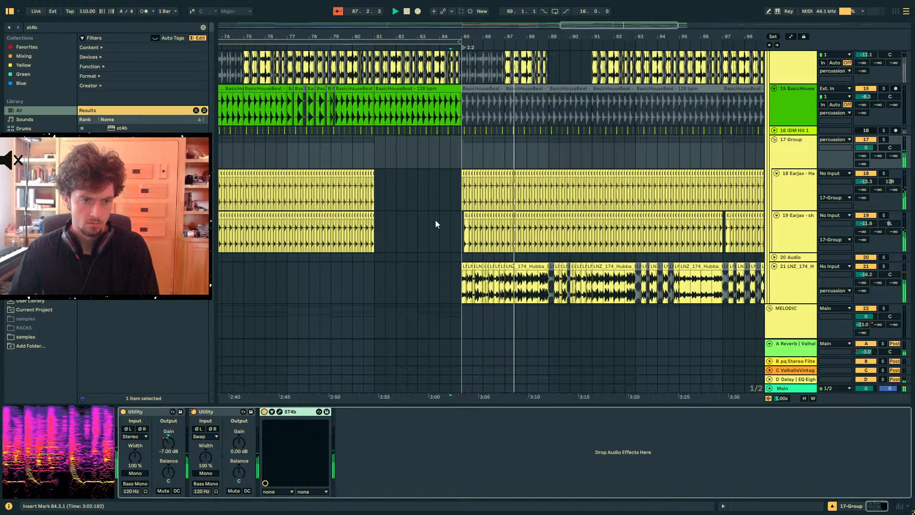
Toggle the automation lanes and audition progressively earlier parts of the arrangement, back toward the start of the track
{"action": "key", "text": "a"}
{"action": "key", "text": "a"}
{"action": "key", "text": "space"}
{"action": "left_click", "coordinate": [296, 158]}
{"action": "left_click_drag", "start_coordinate": [322, 37], "coordinate": [667, 34]}
{"action": "left_click", "coordinate": [247, 150]}
{"action": "key", "text": "space"}
{"action": "left_click_drag", "start_coordinate": [253, 37], "coordinate": [494, 37]}
{"action": "left_click", "coordinate": [234, 149]}
{"action": "key", "text": "space"}
{"action": "key", "text": "space"}
{"action": "mouse_move", "coordinate": [376, 38]}
{"action": "left_mouse_down"}
{"action": "mouse_move", "coordinate": [749, 36]}
{"action": "mouse_move", "coordinate": [388, 43]}
{"action": "mouse_move", "coordinate": [601, 32]}
{"action": "left_mouse_up"}
{"action": "left_click", "coordinate": [382, 154]}
{"action": "key", "text": "space"}
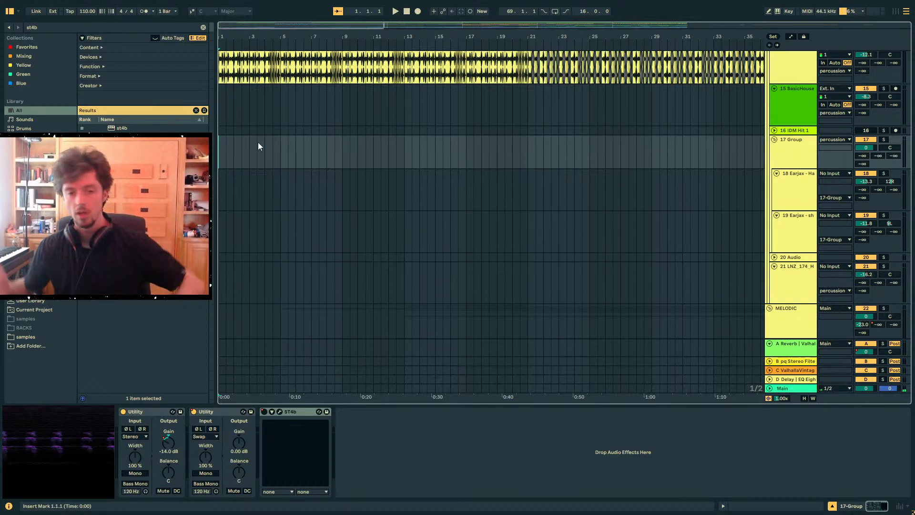
Play the whole track from bar 1 with the full arrangement in view
{"action": "left_click_drag", "start_coordinate": [467, 36], "coordinate": [391, 31]}
{"action": "left_click", "coordinate": [478, 108]}
{"action": "left_click_drag", "start_coordinate": [358, 137], "coordinate": [219, 232]}
{"action": "left_click", "coordinate": [223, 107]}
{"action": "left_click_drag", "start_coordinate": [224, 40], "coordinate": [233, 38]}
{"action": "left_click", "coordinate": [228, 102]}
{"action": "key", "text": "space"}
{"action": "key", "text": "minus"}
{"action": "key", "text": "minus"}
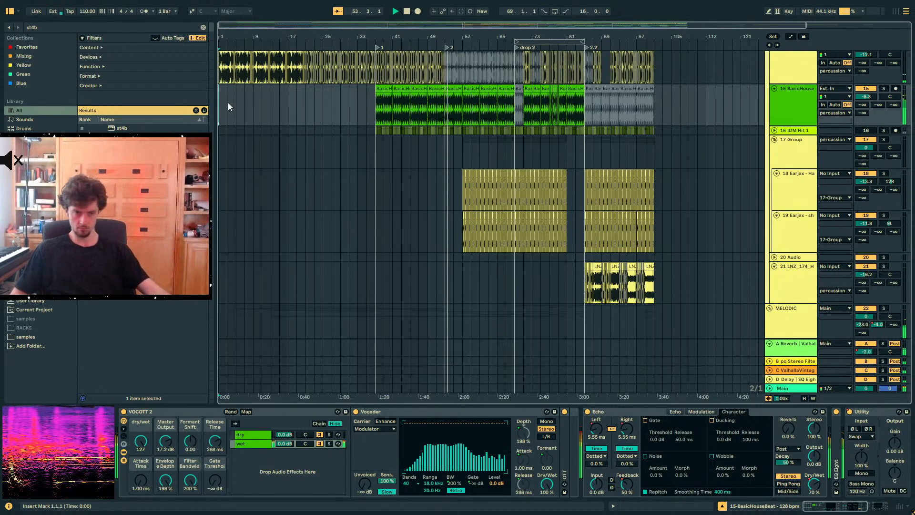
Open the CHORDS group's device chain and collapse its expanded Compressor during playback
{"action": "scroll", "coordinate": [410, 142], "scroll_direction": "down", "scroll_amount": 6}
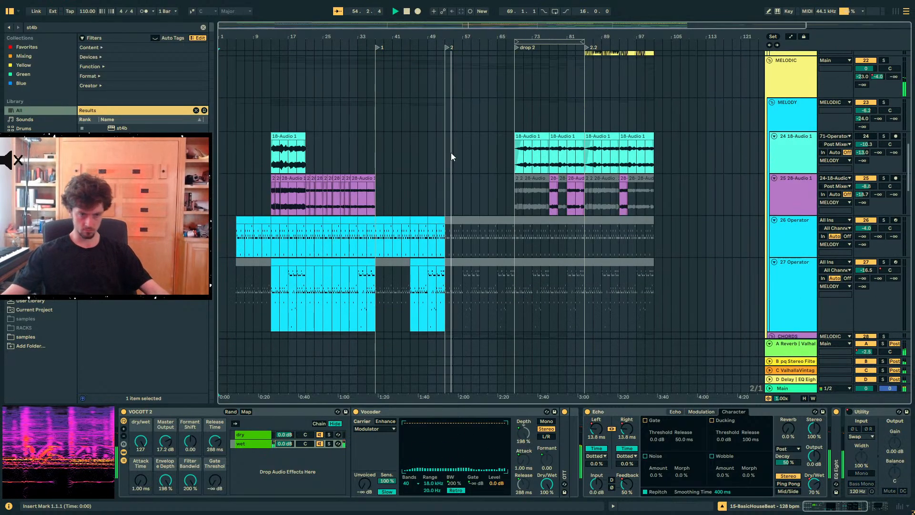
{"action": "scroll", "coordinate": [451, 159], "scroll_direction": "down", "scroll_amount": 5}
{"action": "left_click", "coordinate": [779, 167]}
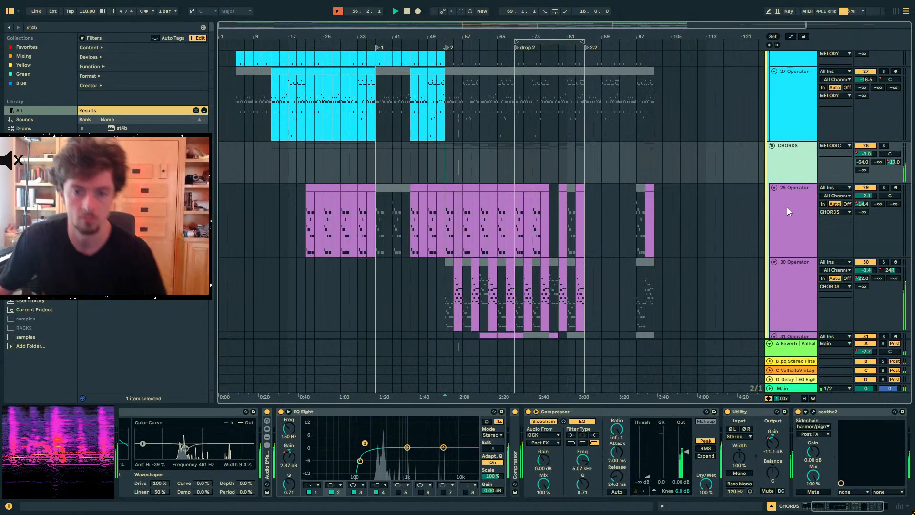
{"action": "scroll", "coordinate": [668, 295], "scroll_direction": "down", "scroll_amount": 1}
{"action": "double_click", "coordinate": [562, 411]}
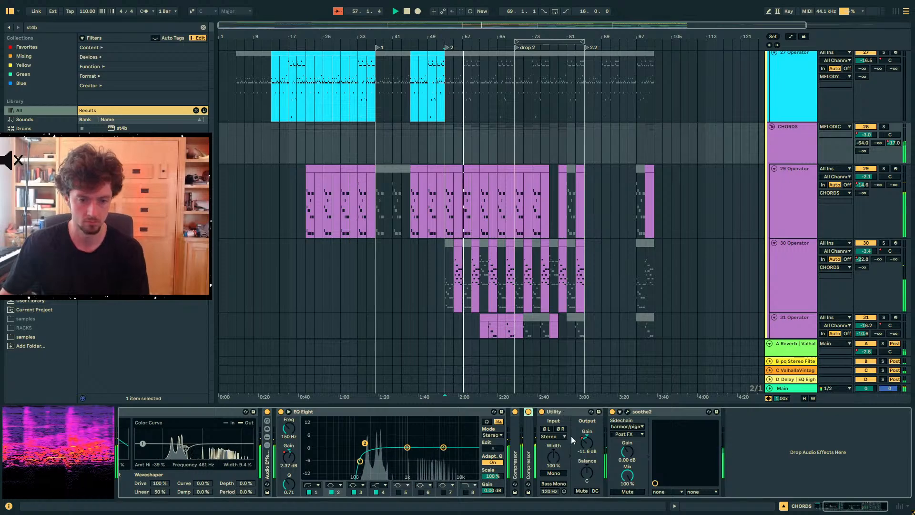
Remove the Auto Filter frequency dip from the 29 Operator automation at the start of section 2, and replay the section
{"action": "left_click", "coordinate": [448, 204]}
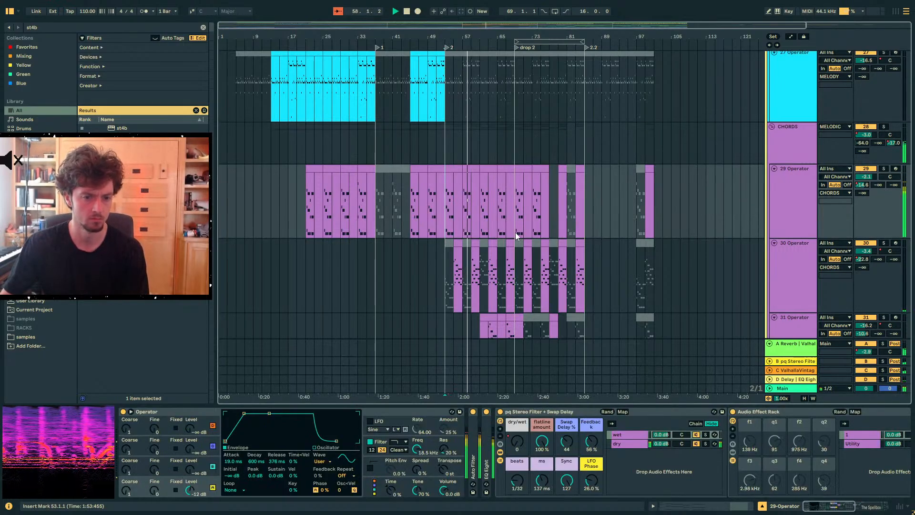
{"action": "double_click", "coordinate": [533, 413]}
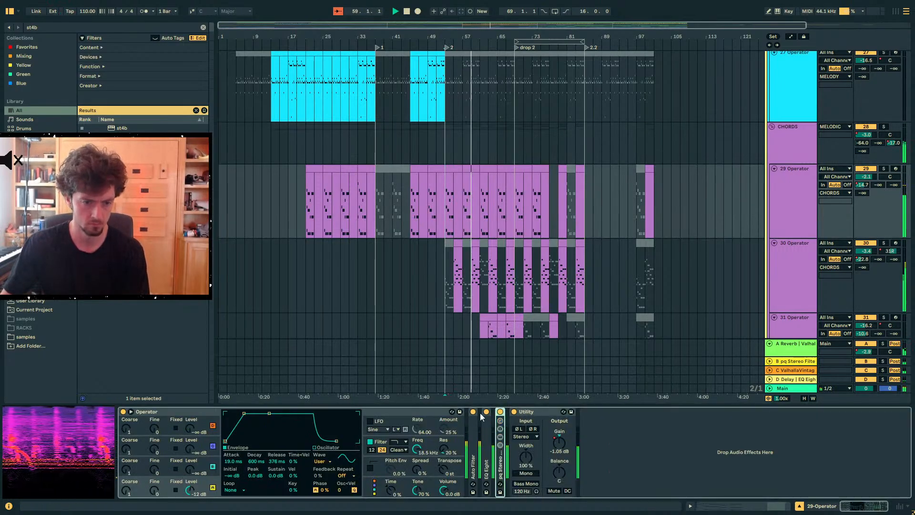
{"action": "double_click", "coordinate": [473, 448]}
{"action": "key", "text": "a"}
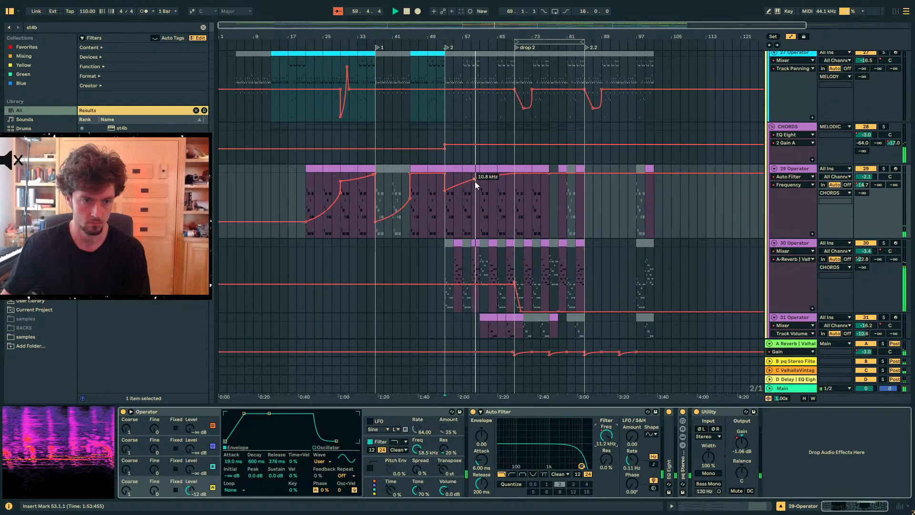
{"action": "left_click_drag", "start_coordinate": [477, 179], "coordinate": [457, 171]}
{"action": "key", "text": "space"}
{"action": "key", "text": "space"}
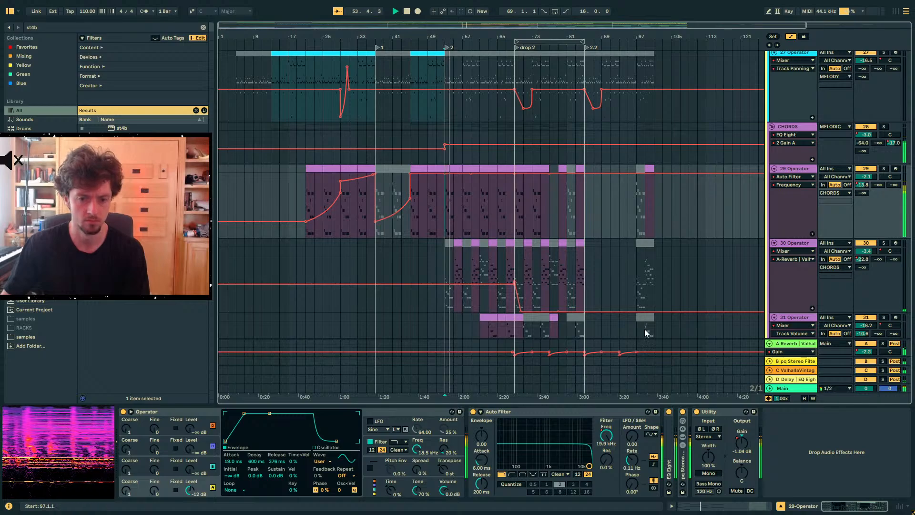
Lower the Utility gain automation on 29 Operator to about -4 dB from section 2, auditioning from bar 49
{"action": "left_click", "coordinate": [432, 209]}
{"action": "key", "text": "space"}
{"action": "left_click", "coordinate": [740, 442]}
{"action": "key", "text": "a"}
{"action": "key", "text": "a"}
{"action": "left_click_drag", "start_coordinate": [445, 211], "coordinate": [444, 213]}
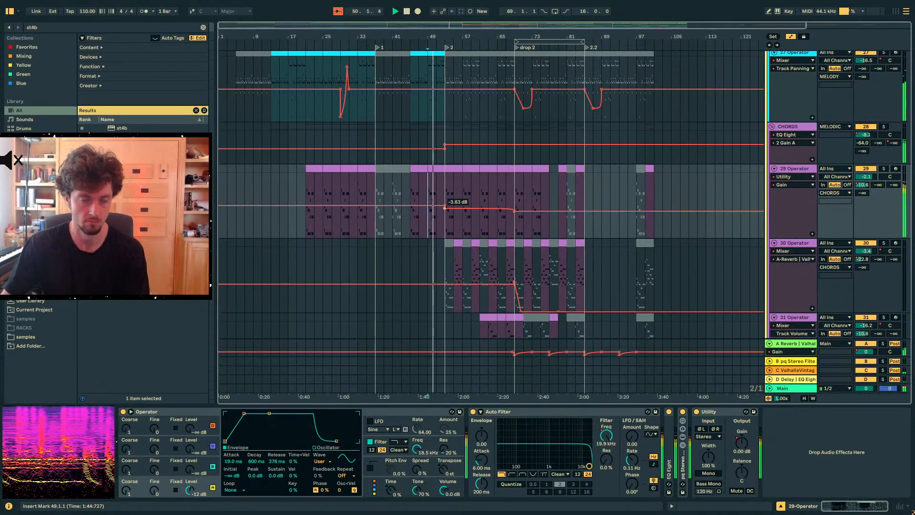
{"action": "key", "text": "a"}
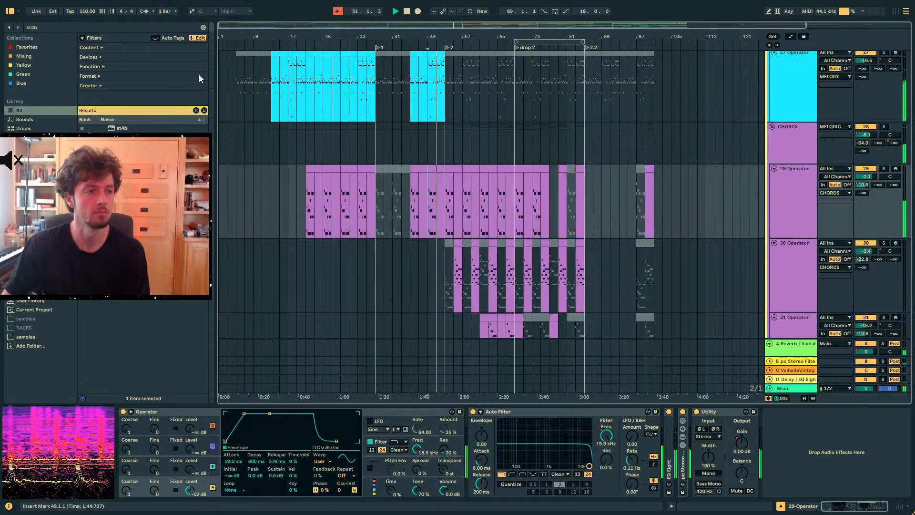
Search the browser for "eq 8" and add an EQ Eight after the Utility on the 29 Operator track
{"action": "key", "text": "ctrl+f"}
{"action": "type", "text": "eq"}
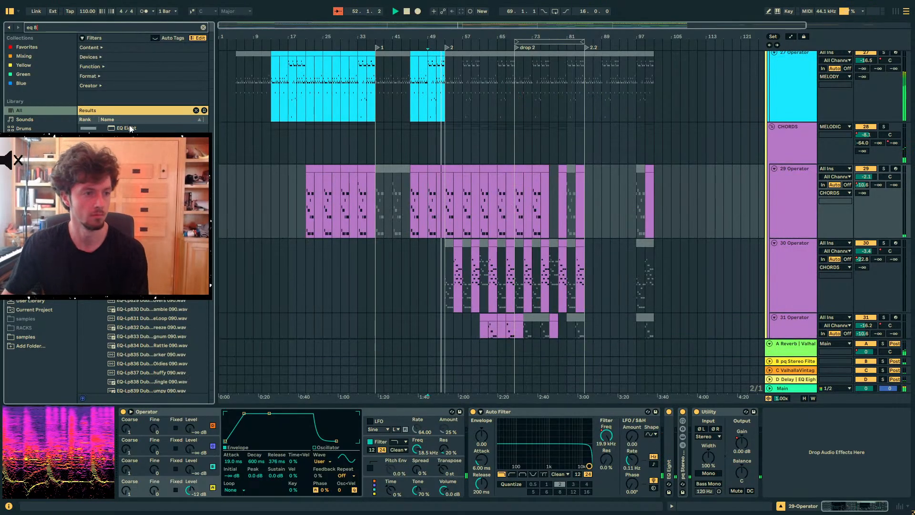
{"action": "type", "text": " 8"}
{"action": "key", "text": "Down"}
{"action": "key", "text": "Return"}
Cut EQ Eight band 2 by 3.84 dB at 160 Hz, raise band 4 slightly in the highs, and set the scale to 97 %
{"action": "left_click_drag", "start_coordinate": [772, 448], "coordinate": [758, 459]}
{"action": "mouse_move", "coordinate": [845, 448]}
{"action": "left_mouse_down"}
{"action": "mouse_move", "coordinate": [852, 428]}
{"action": "mouse_move", "coordinate": [837, 441]}
{"action": "left_mouse_up"}
{"action": "left_click_drag", "start_coordinate": [758, 458], "coordinate": [766, 455]}
{"action": "left_click_drag", "start_coordinate": [900, 472], "coordinate": [900, 476]}
Automate the EQ Eight scale on 29 Operator from 0 % just before section 2 up to 64 % at its start
{"action": "key", "text": "a"}
{"action": "right_click", "coordinate": [439, 191]}
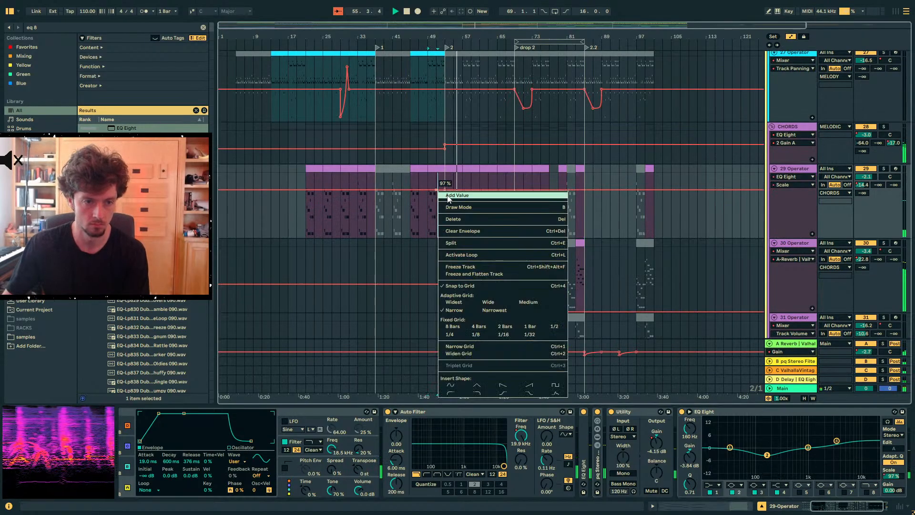
{"action": "left_click", "coordinate": [448, 196]}
{"action": "type", "text": "0"}
{"action": "key", "text": "Return"}
{"action": "left_click_drag", "start_coordinate": [445, 192], "coordinate": [444, 195]}
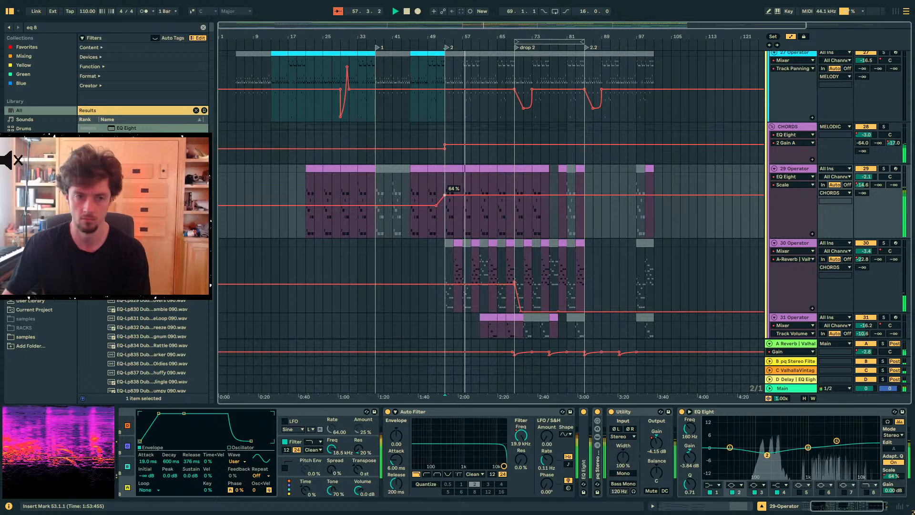
{"action": "key", "text": "a"}
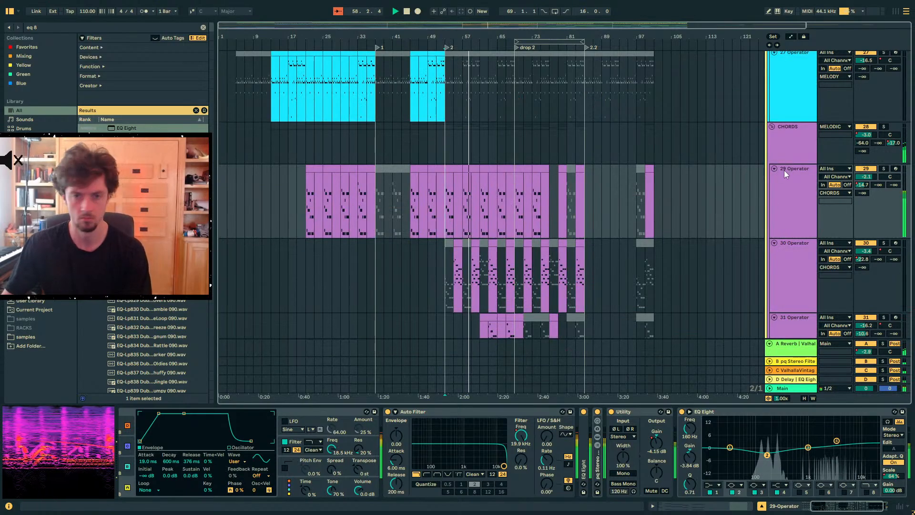
Lower the A-Reverb send automation on 30 Operator to -26.3 dB ahead of drop 2
{"action": "scroll", "coordinate": [785, 171], "scroll_direction": "up", "scroll_amount": 2}
{"action": "left_click", "coordinate": [788, 202]}
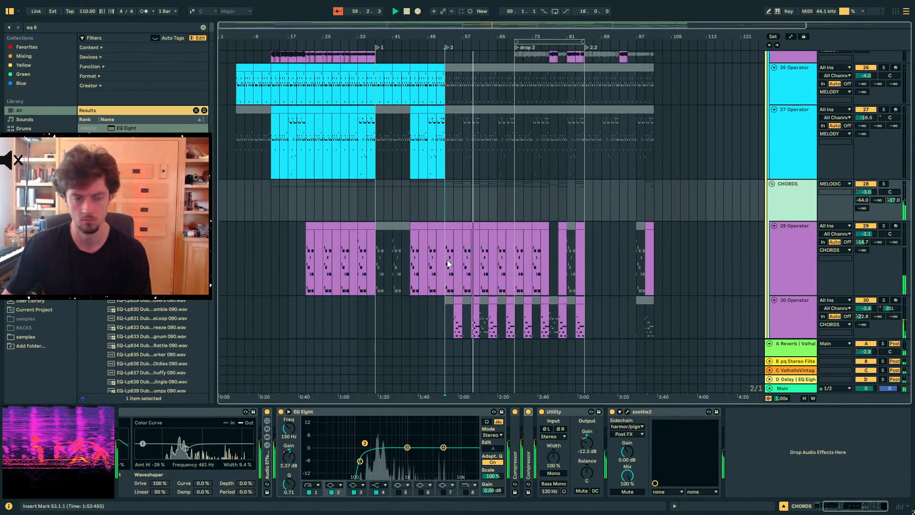
{"action": "scroll", "coordinate": [448, 265], "scroll_direction": "down", "scroll_amount": 2}
{"action": "left_click", "coordinate": [472, 267]}
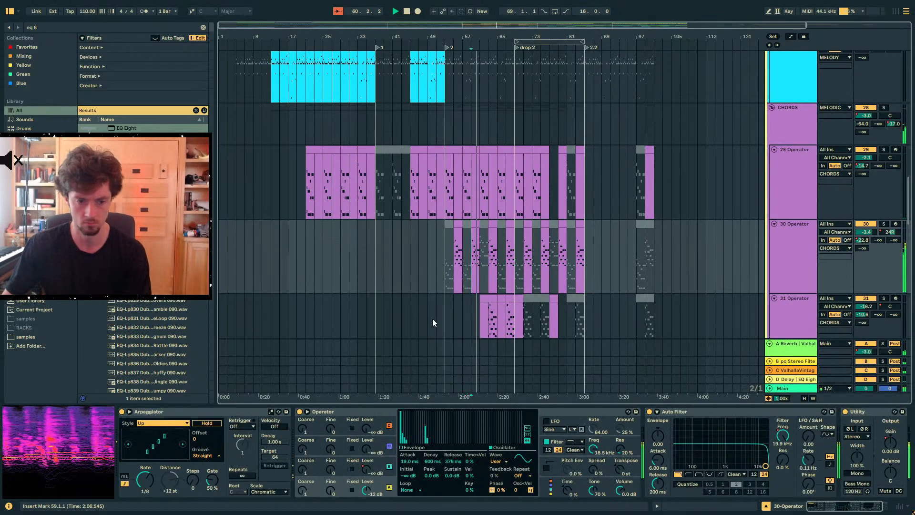
{"action": "key", "text": "a"}
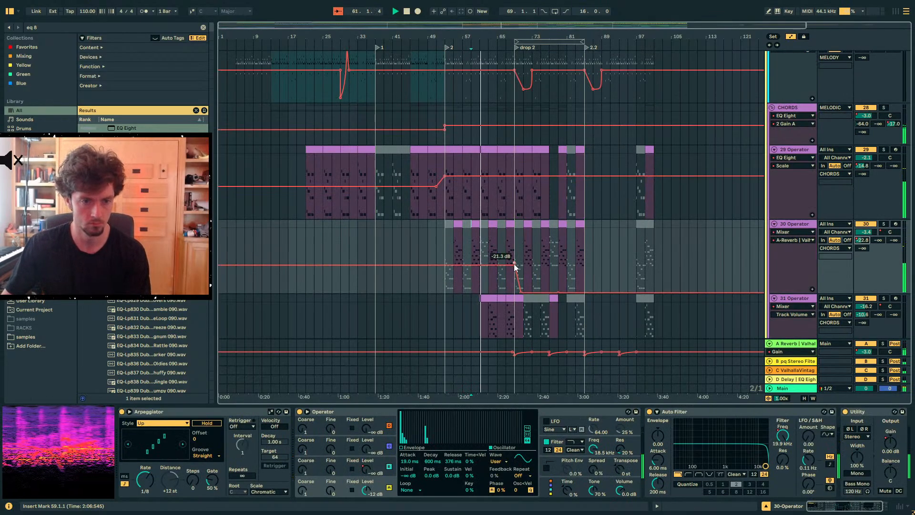
{"action": "key", "text": "a"}
{"action": "scroll", "coordinate": [483, 266], "scroll_direction": "down", "scroll_amount": 3}
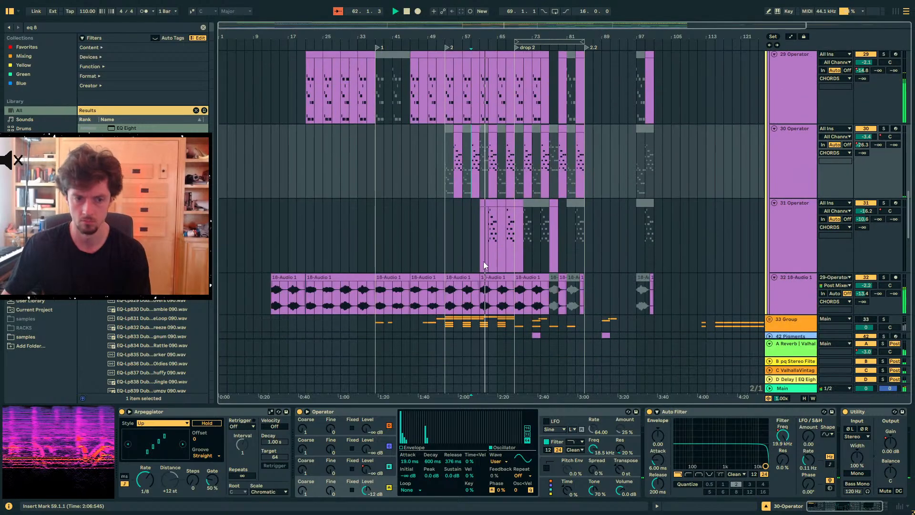
Stop playback, unfold the 33 Group track and review its audio clips around section 2
{"action": "scroll", "coordinate": [483, 265], "scroll_direction": "down", "scroll_amount": 5}
{"action": "left_click", "coordinate": [911, 210]}
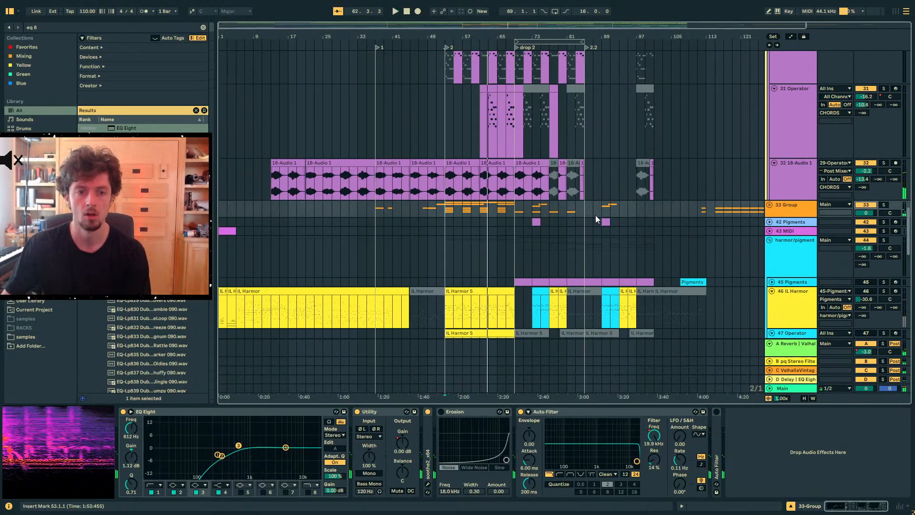
{"action": "key", "text": "Right"}
{"action": "scroll", "coordinate": [596, 215], "scroll_direction": "down", "scroll_amount": 6}
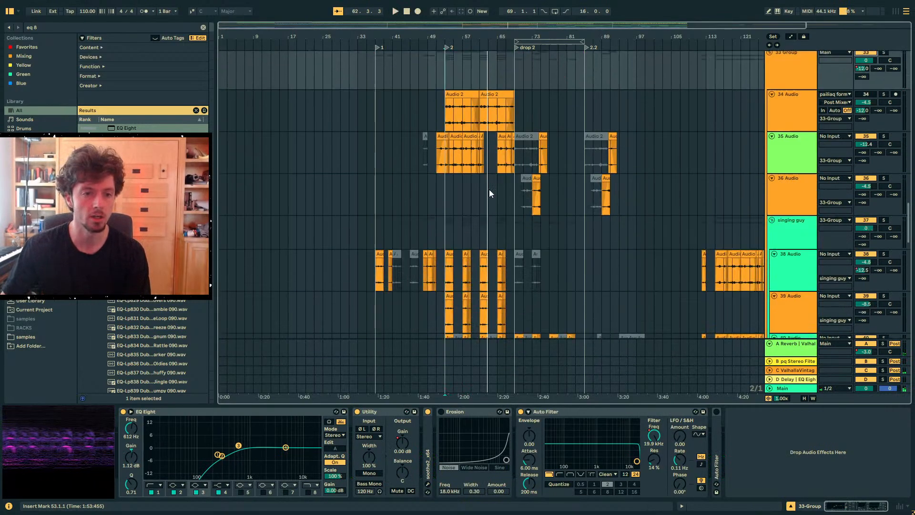
{"action": "scroll", "coordinate": [451, 202], "scroll_direction": "up", "scroll_amount": 2}
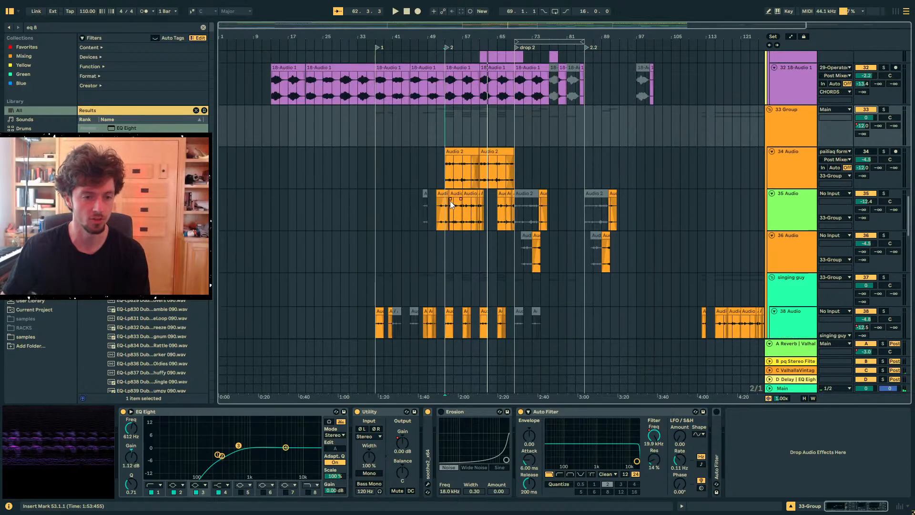
{"action": "left_click_drag", "start_coordinate": [454, 34], "coordinate": [427, 136]}
{"action": "left_click", "coordinate": [424, 135]}
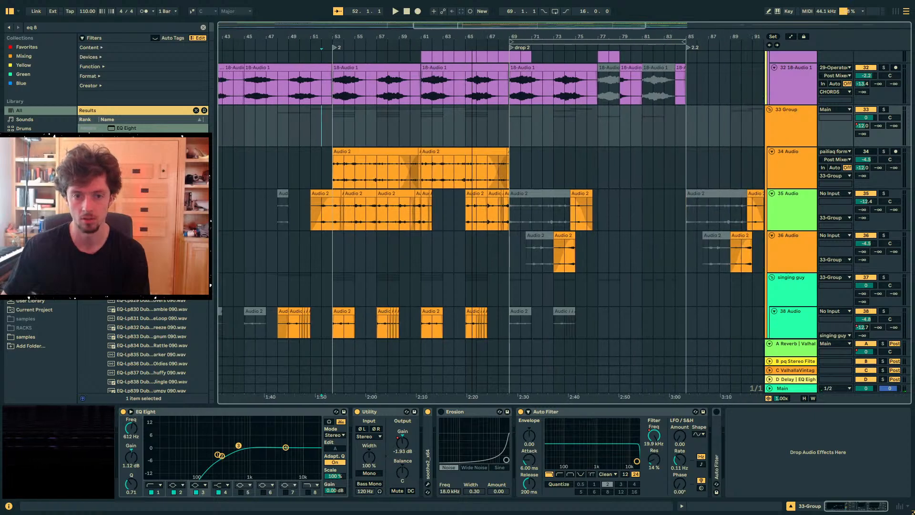
{"action": "scroll", "coordinate": [556, 167], "scroll_direction": "down", "scroll_amount": 5}
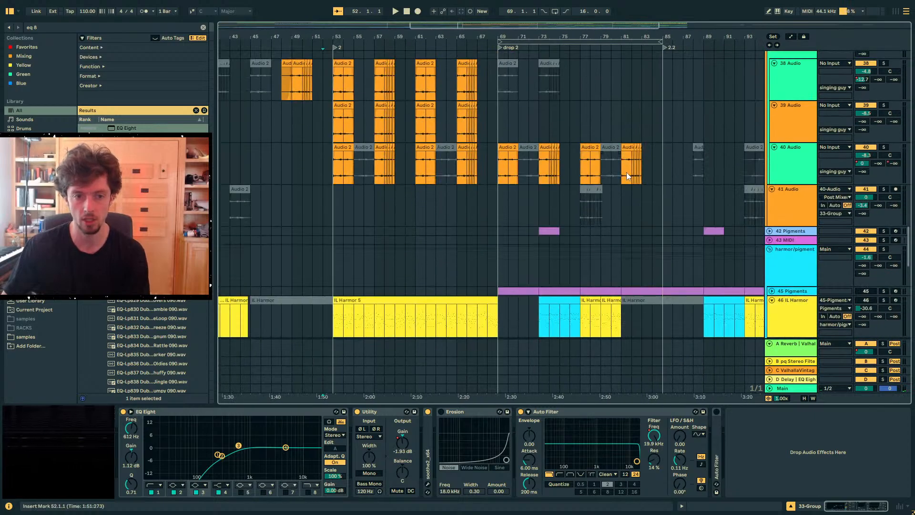
Select the 40 Audio clips in drop 2 from bar 69 to bar 84 and compare them with the neighbouring vocal tracks
{"action": "left_click_drag", "start_coordinate": [654, 169], "coordinate": [502, 165]}
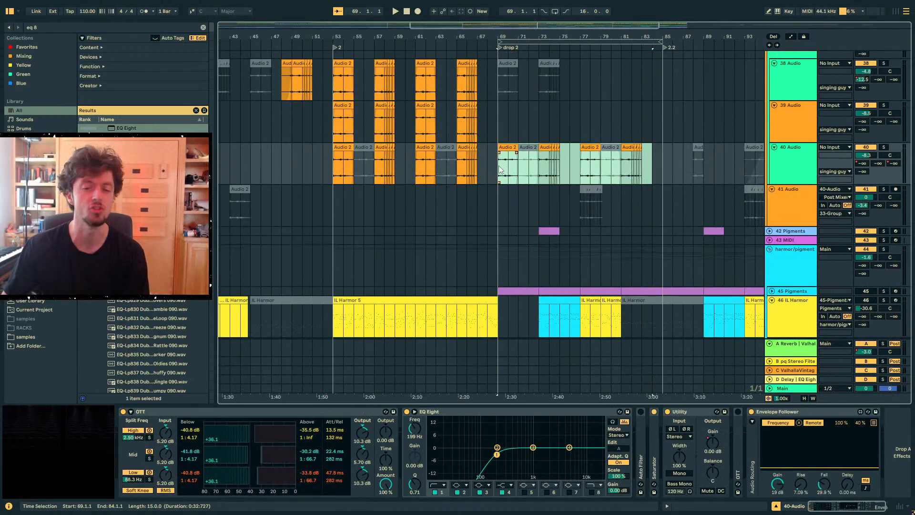
{"action": "scroll", "coordinate": [485, 181], "scroll_direction": "down", "scroll_amount": 1}
{"action": "scroll", "coordinate": [514, 180], "scroll_direction": "up", "scroll_amount": 1}
{"action": "scroll", "coordinate": [514, 180], "scroll_direction": "up", "scroll_amount": 3}
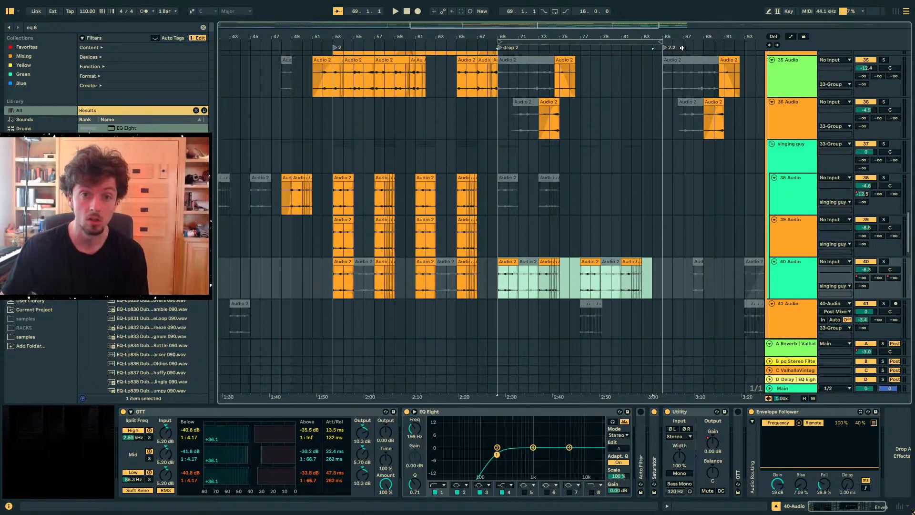
{"action": "scroll", "coordinate": [513, 180], "scroll_direction": "right", "scroll_amount": 3}
{"action": "scroll", "coordinate": [543, 143], "scroll_direction": "up", "scroll_amount": 3}
Play from bar 52 into section 2 with the 33 Group track and its device chain selected
{"action": "left_click_drag", "start_coordinate": [582, 38], "coordinate": [661, 30]}
{"action": "left_click", "coordinate": [661, 141]}
{"action": "left_click_drag", "start_coordinate": [661, 143], "coordinate": [734, 126]}
{"action": "scroll", "coordinate": [779, 211], "scroll_direction": "up", "scroll_amount": 3}
{"action": "left_click", "coordinate": [439, 191]}
{"action": "left_click", "coordinate": [414, 189]}
{"action": "key", "text": "space"}
{"action": "scroll", "coordinate": [416, 189], "scroll_direction": "down", "scroll_amount": 2}
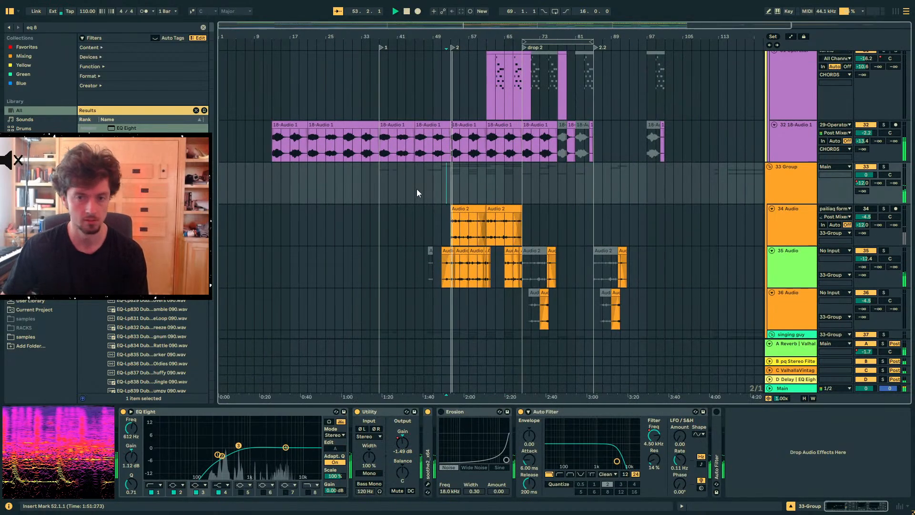
{"action": "left_click", "coordinate": [787, 193]}
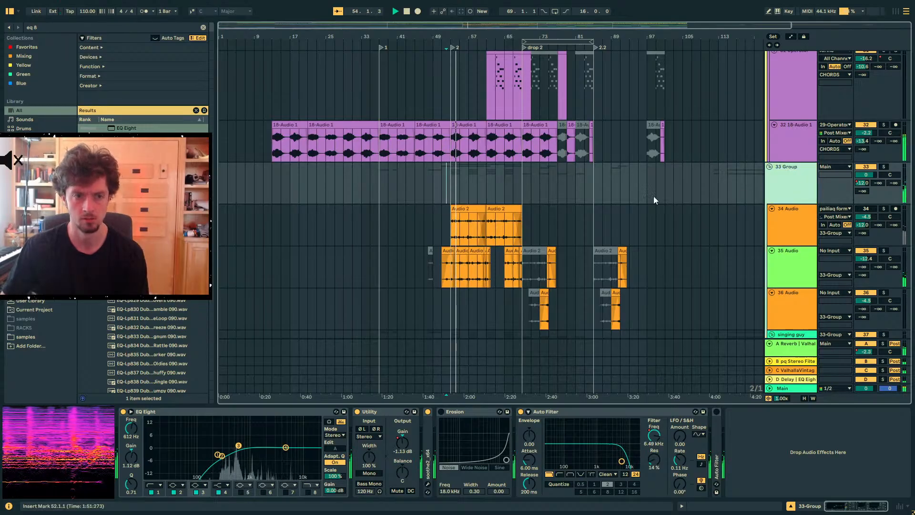
Adjust the CHORDS group's Utility gain automation at the start of section 2
{"action": "scroll", "coordinate": [660, 198], "scroll_direction": "up", "scroll_amount": 3}
{"action": "scroll", "coordinate": [655, 197], "scroll_direction": "up", "scroll_amount": 3}
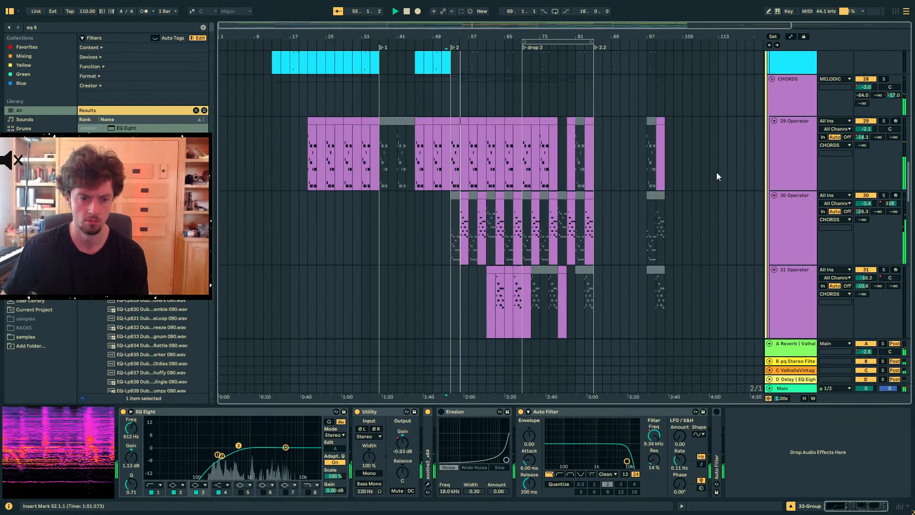
{"action": "left_click", "coordinate": [789, 150]}
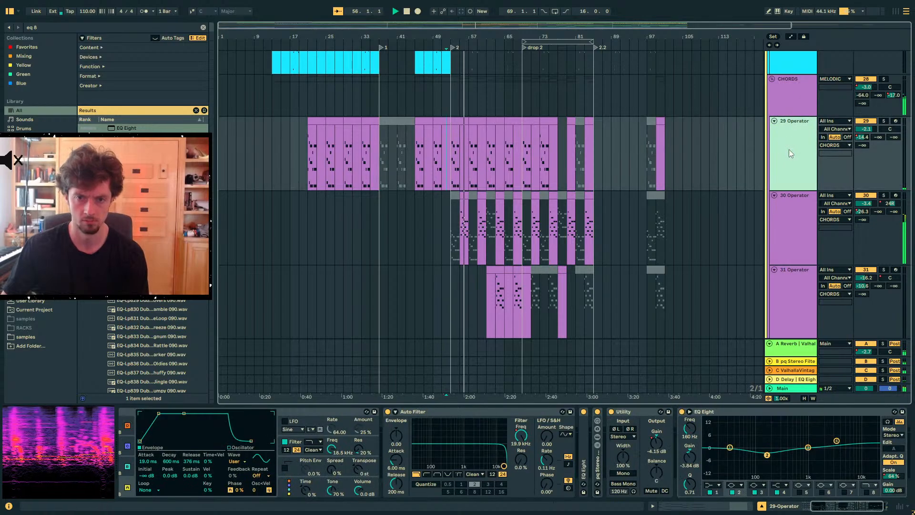
{"action": "left_click", "coordinate": [805, 91]}
{"action": "key", "text": "a"}
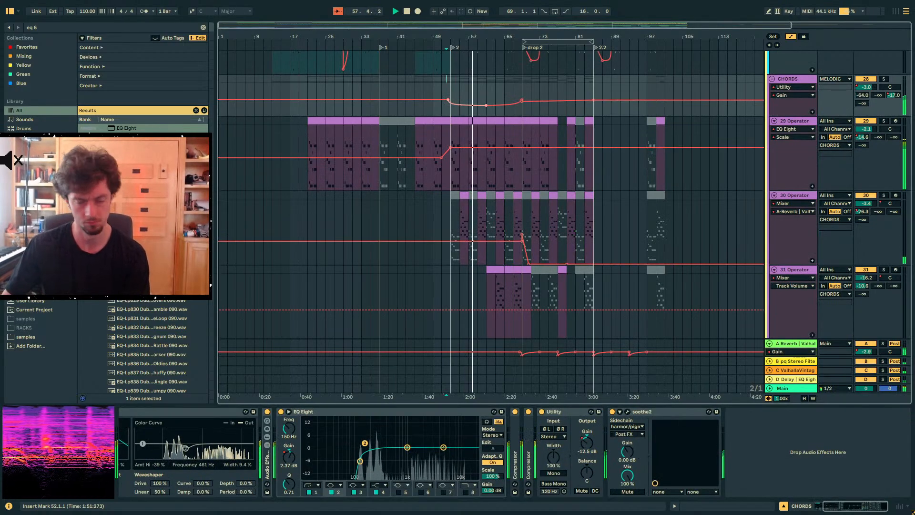
{"action": "left_click_drag", "start_coordinate": [448, 99], "coordinate": [450, 99]}
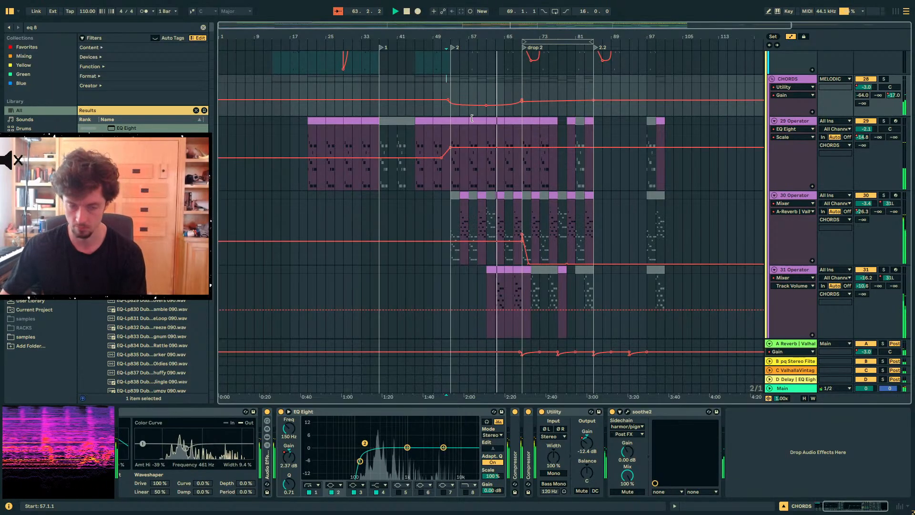
{"action": "scroll", "coordinate": [481, 141], "scroll_direction": "down", "scroll_amount": 3}
{"action": "key", "text": "a"}
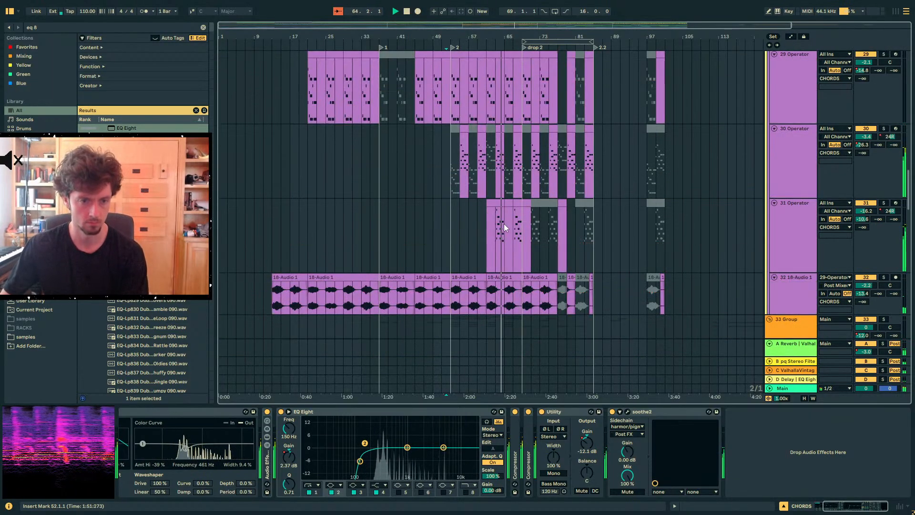
Add dips to the Utility gain automation on 30 Operator at bars 63 and 67, down to about -10.4 dB
{"action": "left_click", "coordinate": [497, 228]}
{"action": "left_click", "coordinate": [499, 174]}
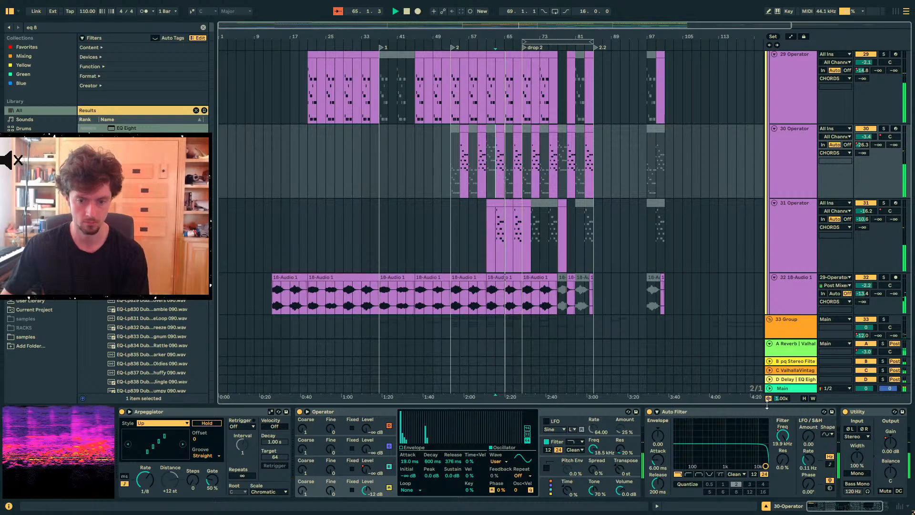
{"action": "key", "text": "a"}
{"action": "left_click_drag", "start_coordinate": [497, 165], "coordinate": [496, 174]}
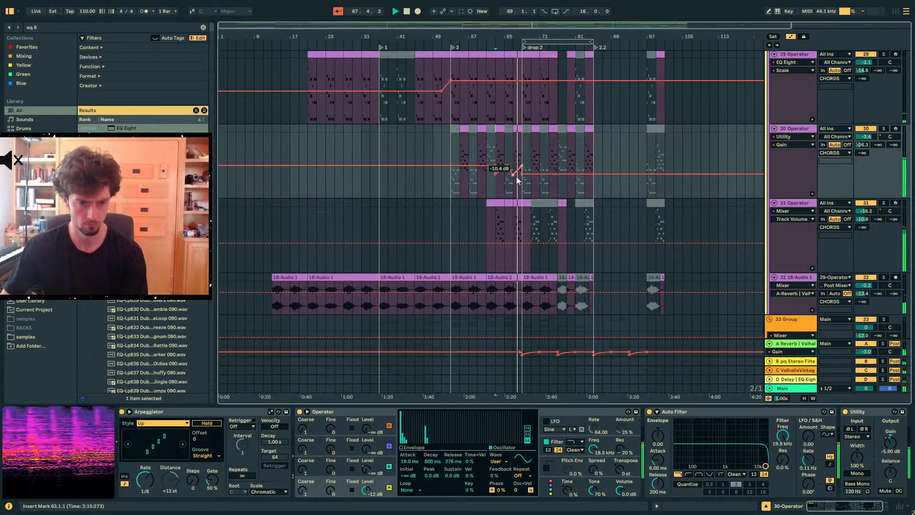
{"action": "key", "text": "a"}
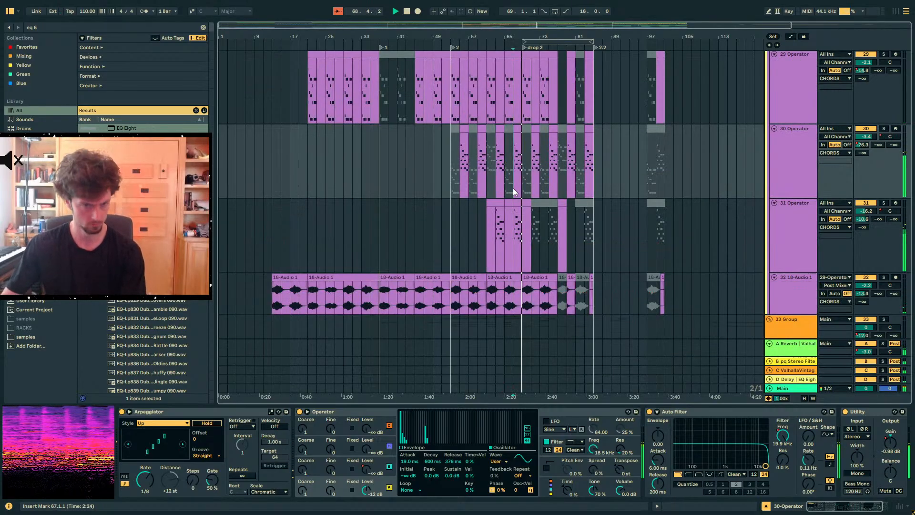
{"action": "scroll", "coordinate": [515, 213], "scroll_direction": "down", "scroll_amount": 20}
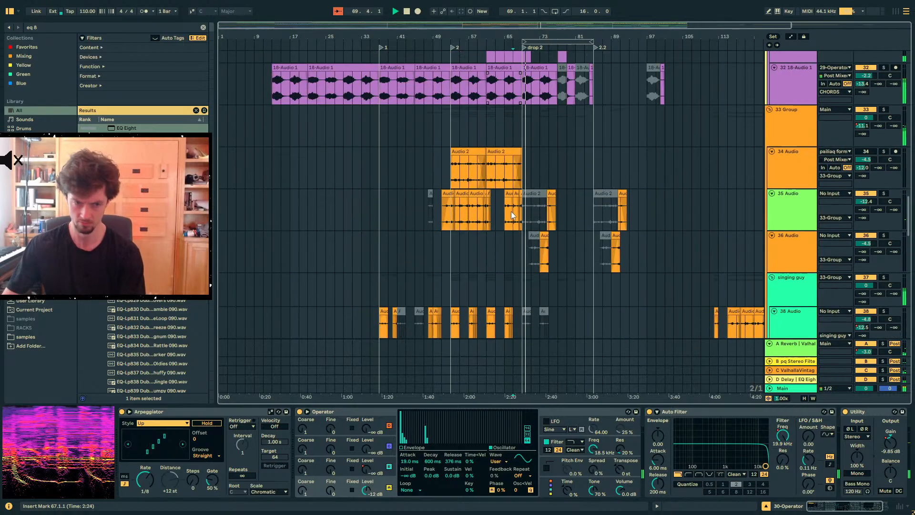
Expand the Delay on the 49 Audio track and examine its Dry/Wet automation through drop 2
{"action": "scroll", "coordinate": [517, 217], "scroll_direction": "down", "scroll_amount": 3}
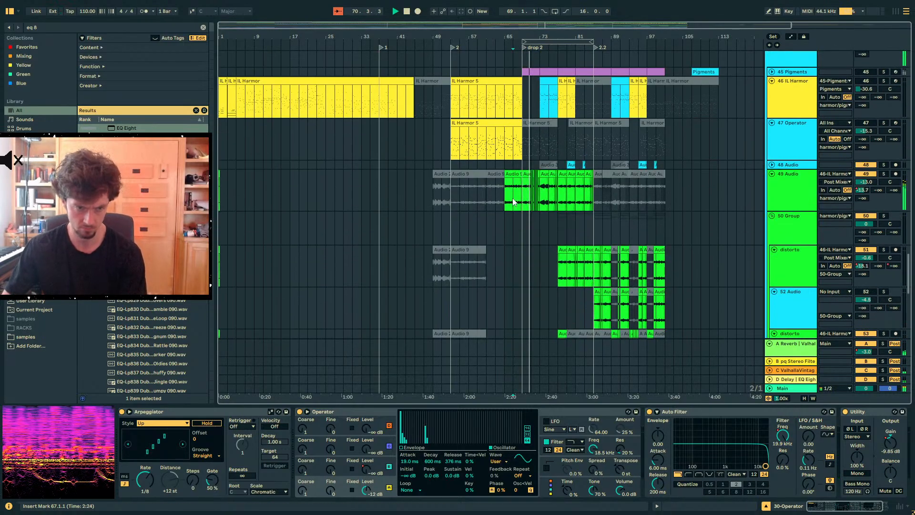
{"action": "left_click", "coordinate": [514, 205]}
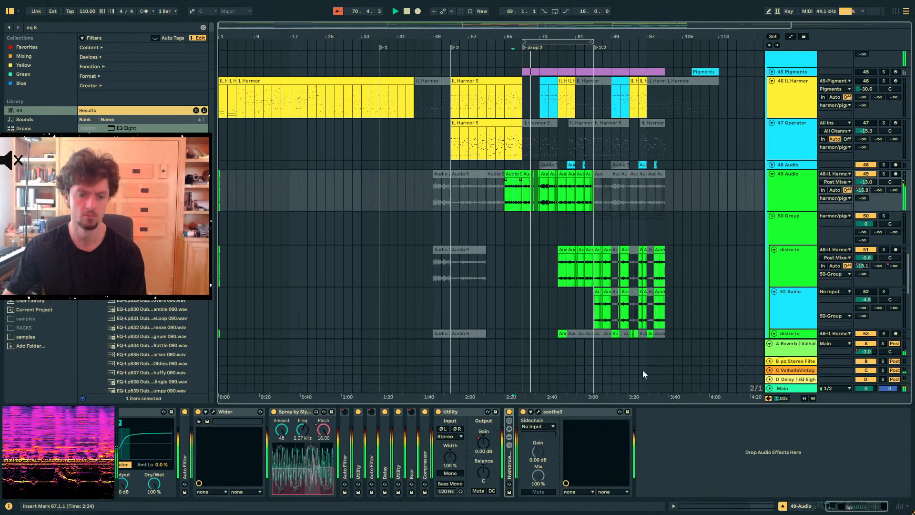
{"action": "double_click", "coordinate": [385, 465]}
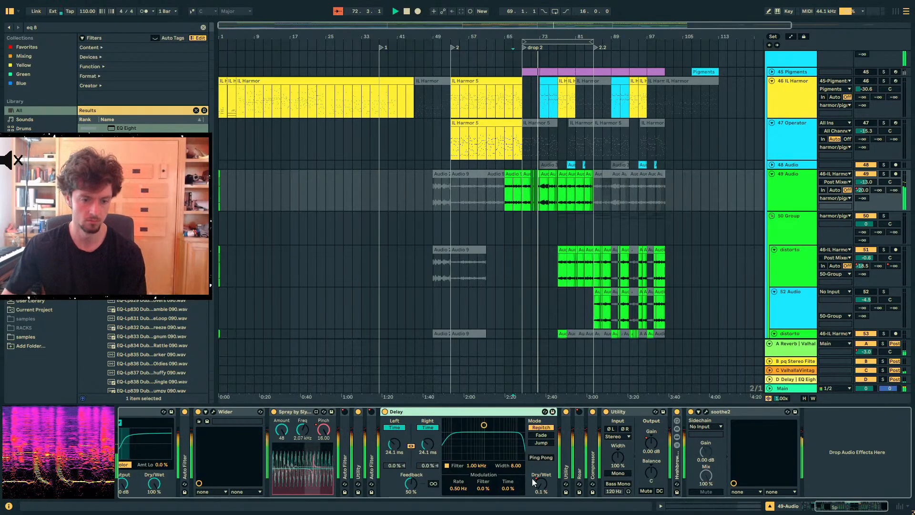
{"action": "key", "text": "a"}
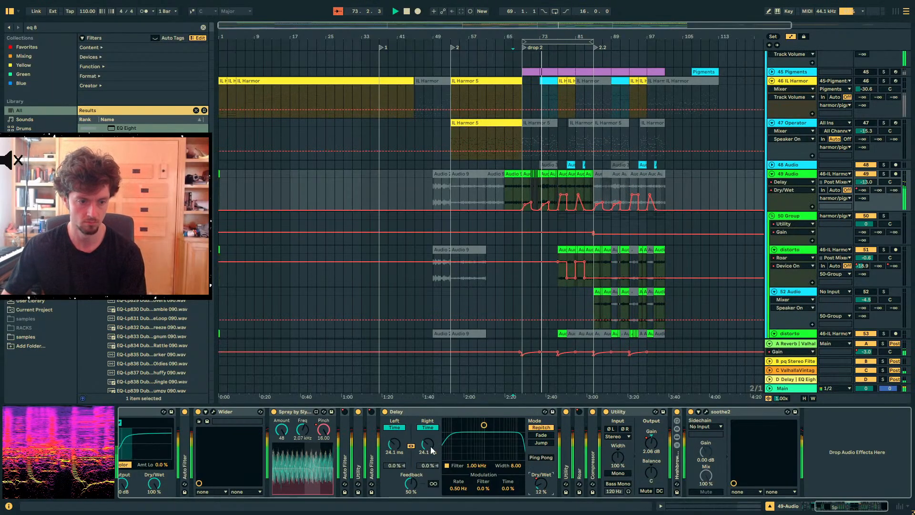
{"action": "scroll", "coordinate": [718, 138], "scroll_direction": "up", "scroll_amount": 3}
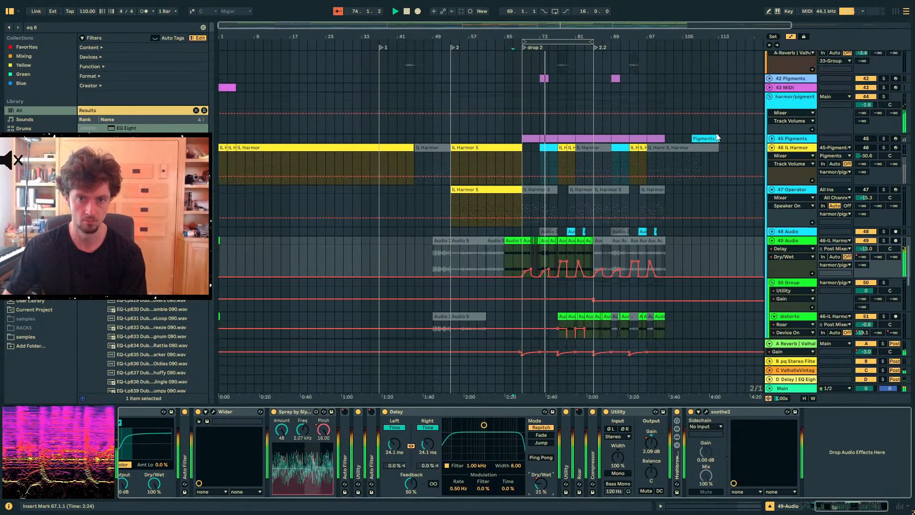
Examine the harmor/pigments group's device chain from the EQ Eight back to the pq Stereo Filter + Swap Delay rack
{"action": "left_click", "coordinate": [791, 97]}
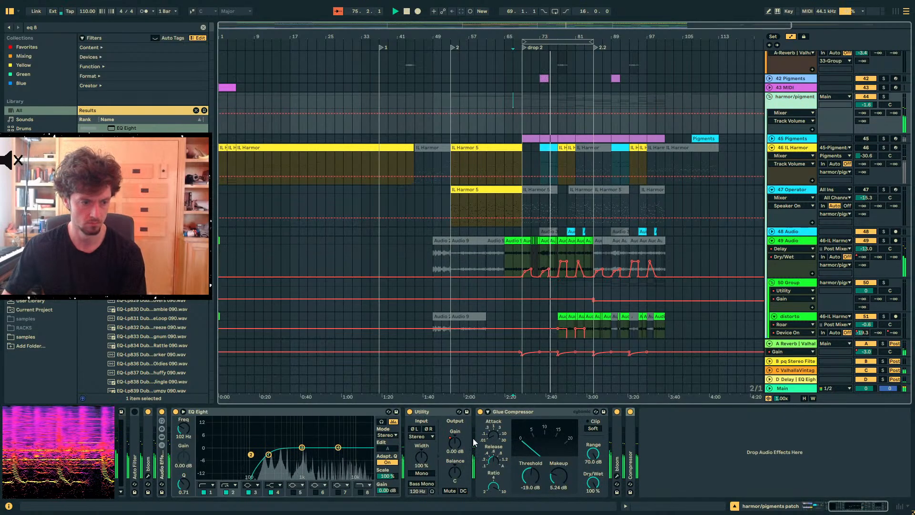
{"action": "left_click", "coordinate": [276, 417]}
{"action": "key", "text": "Left"}
{"action": "key", "text": "Left"}
{"action": "key", "text": "Left"}
{"action": "key", "text": "Left"}
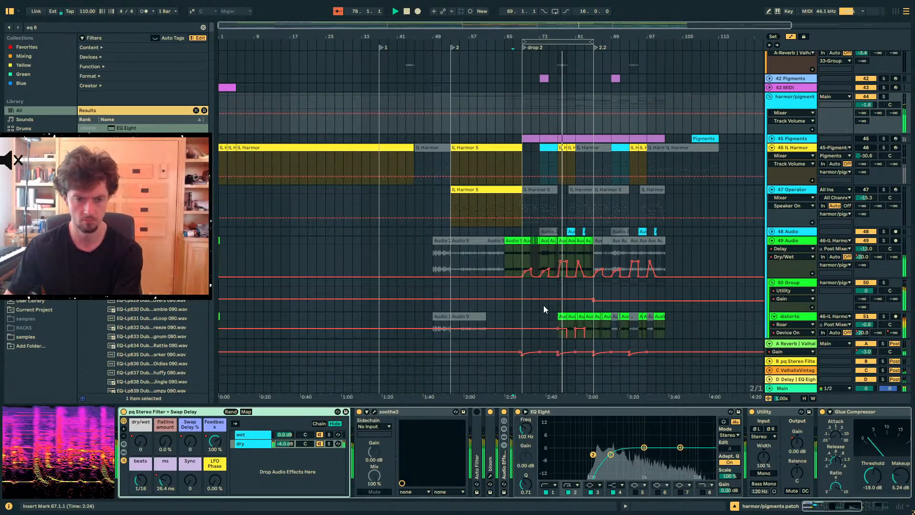
{"action": "left_click", "coordinate": [562, 238]}
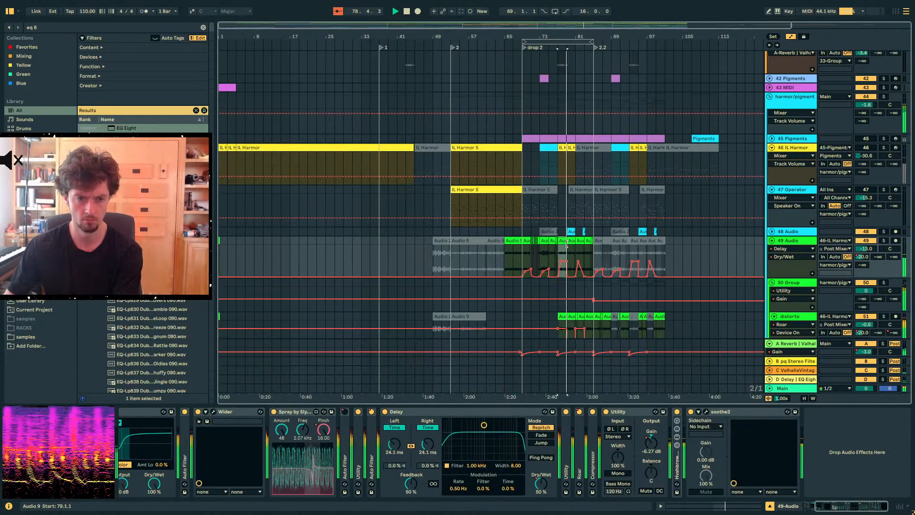
{"action": "left_click_drag", "start_coordinate": [565, 36], "coordinate": [565, 95]}
{"action": "scroll", "coordinate": [789, 242], "scroll_direction": "down", "scroll_amount": 3}
{"action": "key", "text": "a"}
{"action": "left_click", "coordinate": [786, 236]}
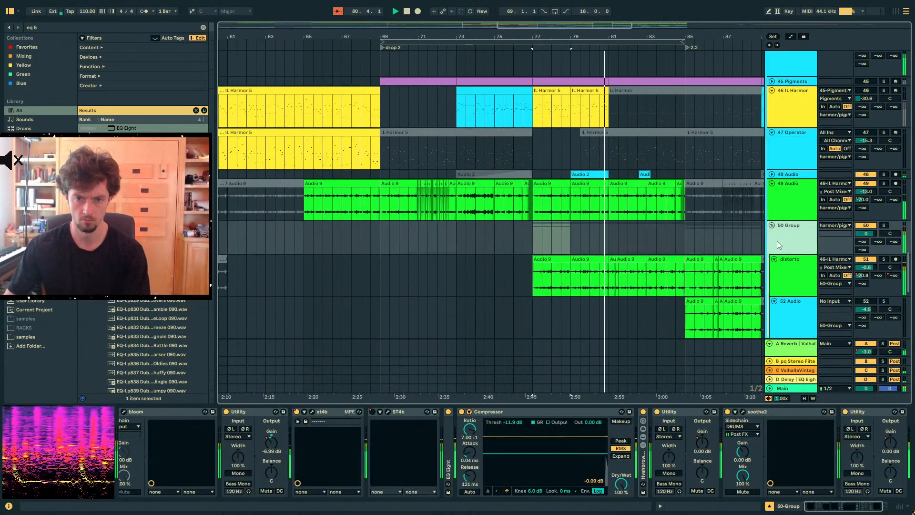
{"action": "double_click", "coordinate": [526, 411]}
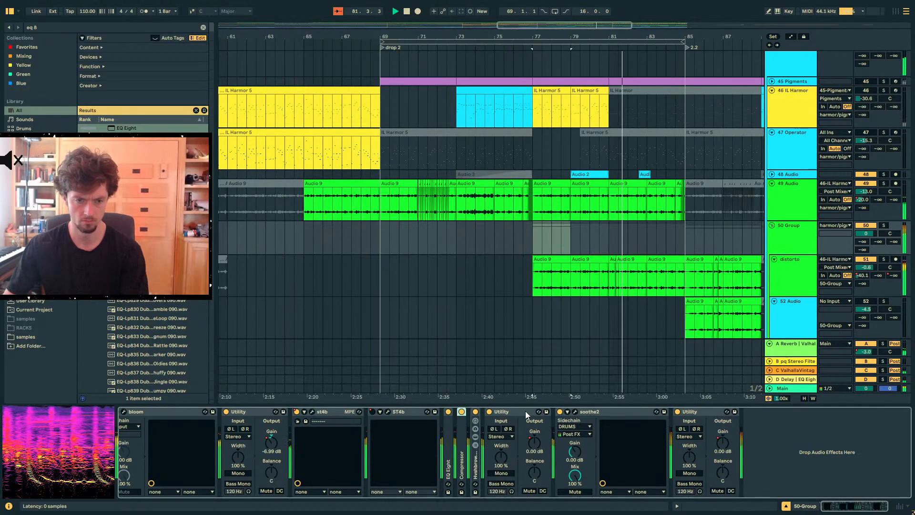
Stop playback and examine the 50 Group and its distorted audio tracks between bars 77 and 87
{"action": "left_click", "coordinate": [550, 239]}
{"action": "key", "text": "space"}
{"action": "key", "text": "plus"}
{"action": "left_click", "coordinate": [605, 225]}
{"action": "left_click_drag", "start_coordinate": [637, 277], "coordinate": [762, 241]}
{"action": "left_click_drag", "start_coordinate": [620, 35], "coordinate": [447, 38]}
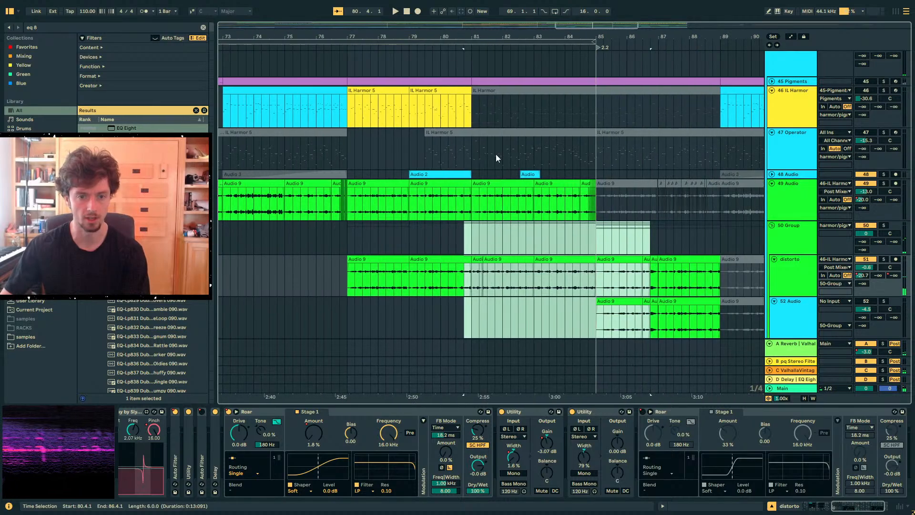
{"action": "left_click", "coordinate": [492, 238]}
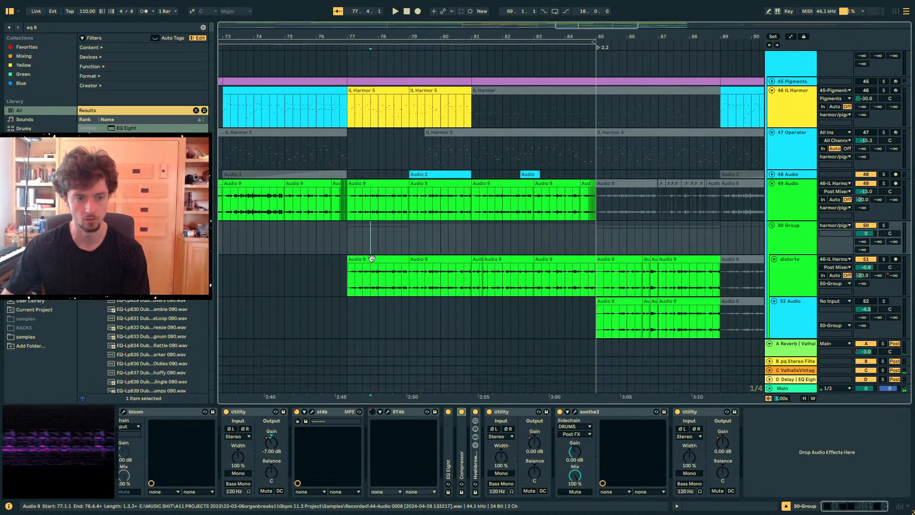
Raise the second Roar's Shaper 1 Amount automation on the distorto track to about 50% from bar 77 to bar 85, and audition it
{"action": "left_click", "coordinate": [388, 260]}
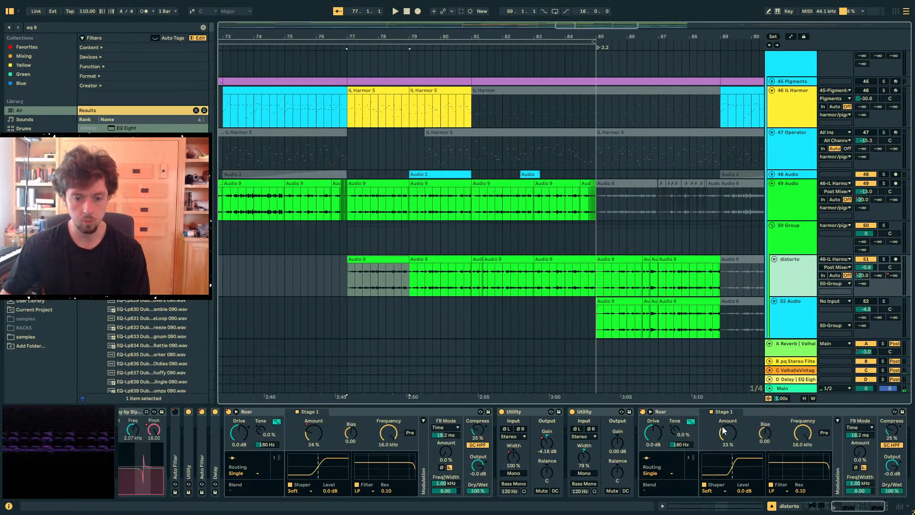
{"action": "left_click", "coordinate": [716, 424]}
{"action": "key", "text": "a"}
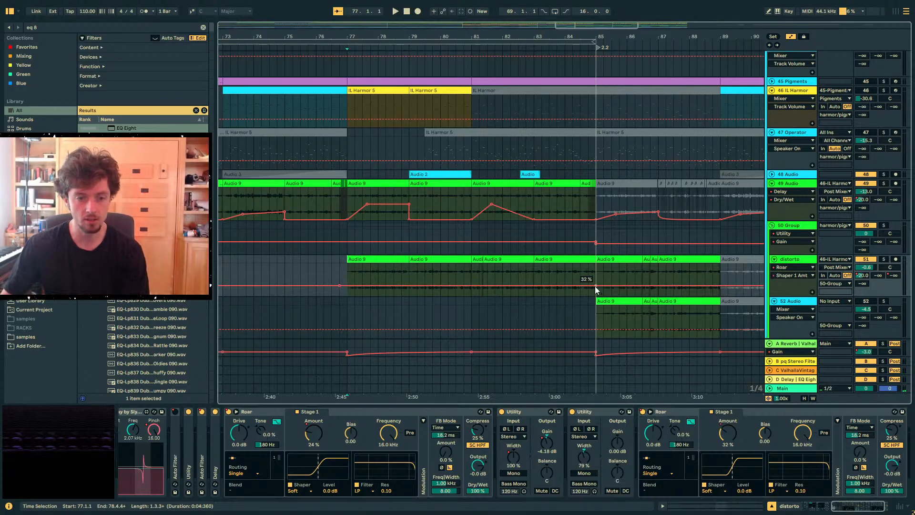
{"action": "left_click_drag", "start_coordinate": [340, 277], "coordinate": [378, 266]}
{"action": "key", "text": "space"}
{"action": "scroll", "coordinate": [369, 272], "scroll_direction": "down", "scroll_amount": 3}
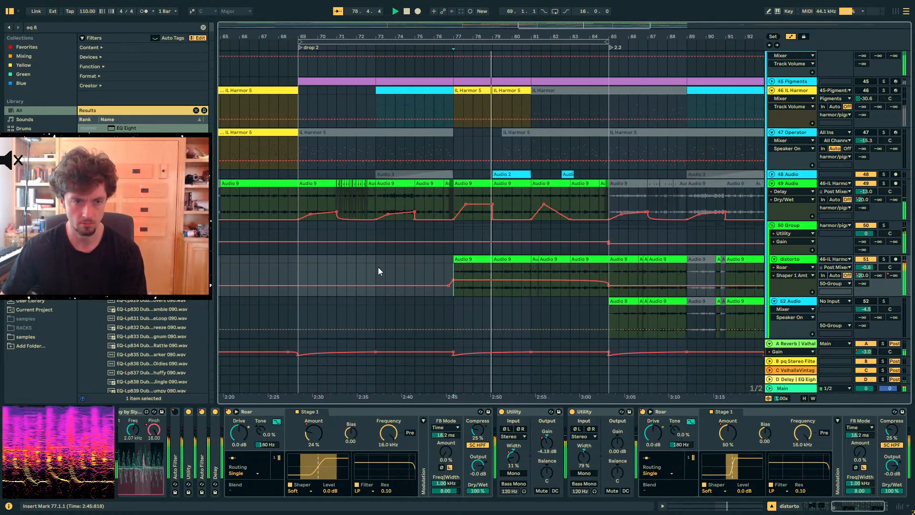
Deactivate the 40 Audio clip at bars 77 to 79, play from bar 77 to compare, and reactivate the clip
{"action": "scroll", "coordinate": [547, 180], "scroll_direction": "up", "scroll_amount": 5}
{"action": "scroll", "coordinate": [547, 176], "scroll_direction": "up", "scroll_amount": 2}
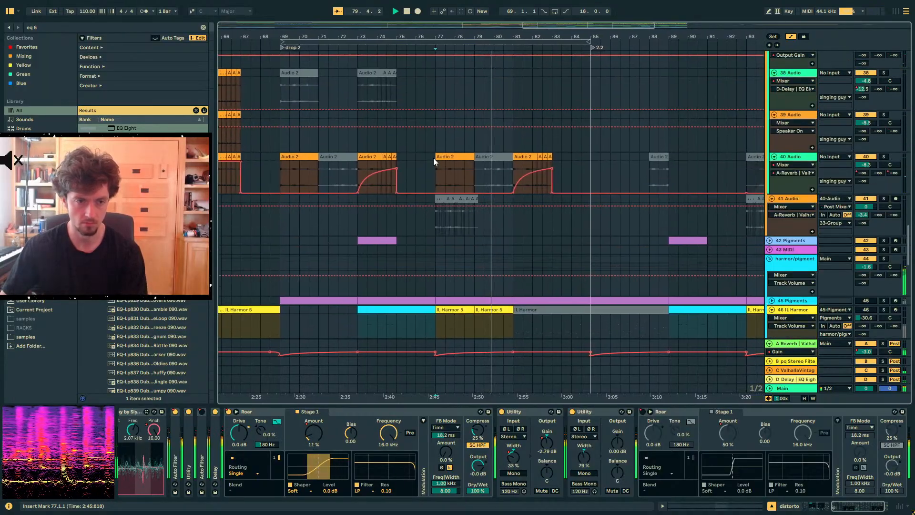
{"action": "left_click", "coordinate": [465, 165]}
{"action": "key", "text": "a"}
{"action": "key", "text": "0"}
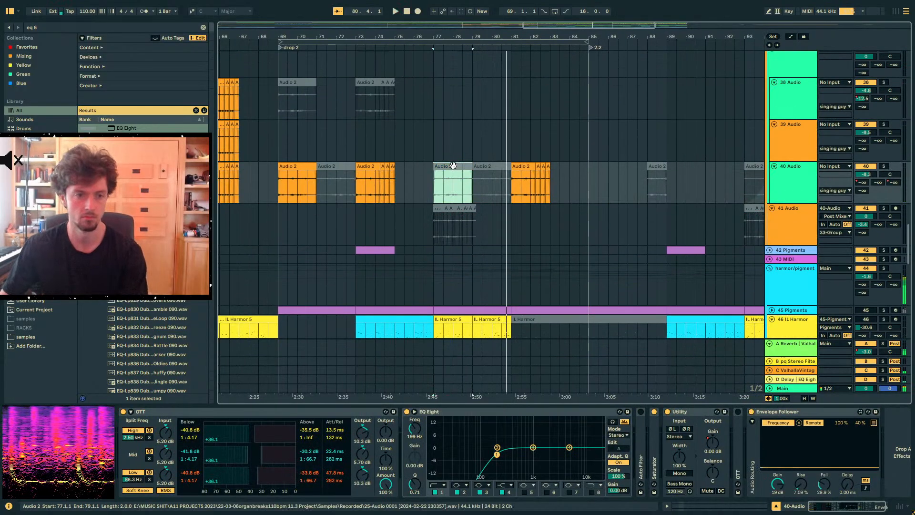
{"action": "key", "text": "space"}
{"action": "key", "text": "space"}
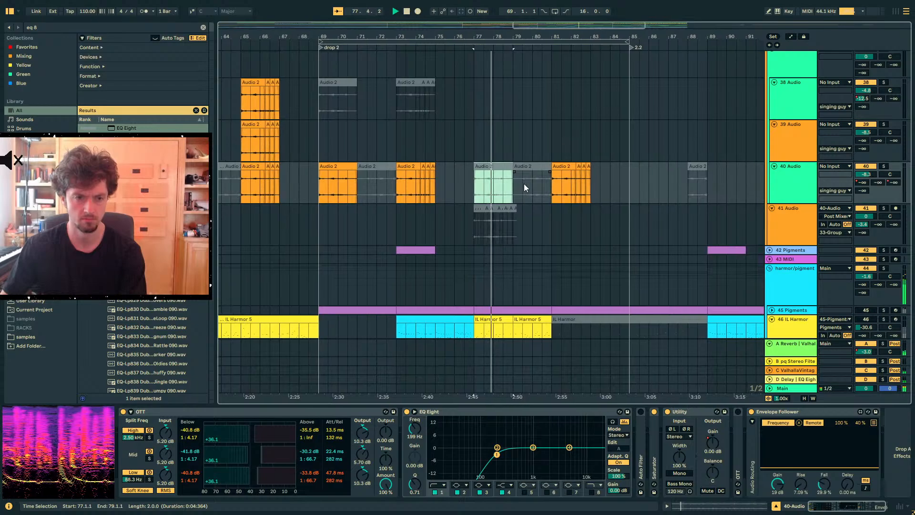
{"action": "key", "text": "0"}
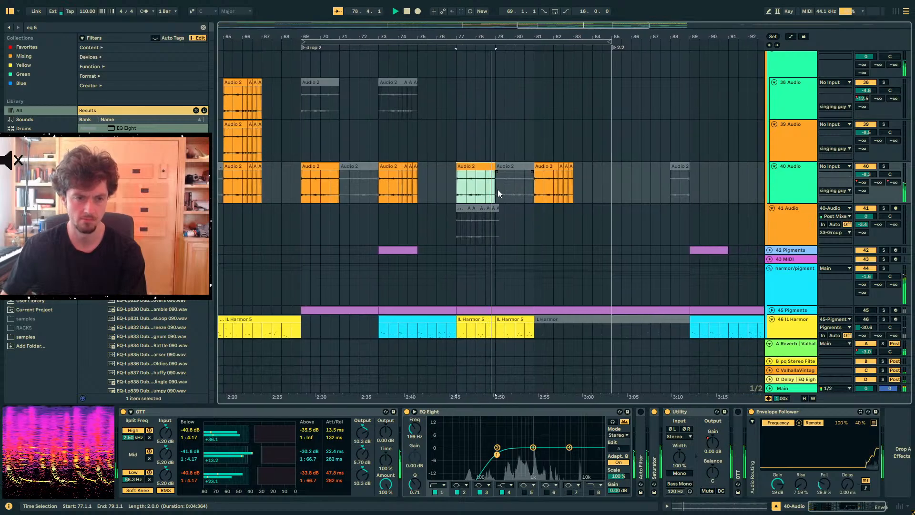
Automate the Utility Gain on 40 Audio to ramp up to 0 dB between bars 77 and 79
{"action": "left_click_drag", "start_coordinate": [470, 193], "coordinate": [496, 189]}
{"action": "key", "text": "ctrl+z"}
{"action": "left_click", "coordinate": [710, 443]}
{"action": "key", "text": "a"}
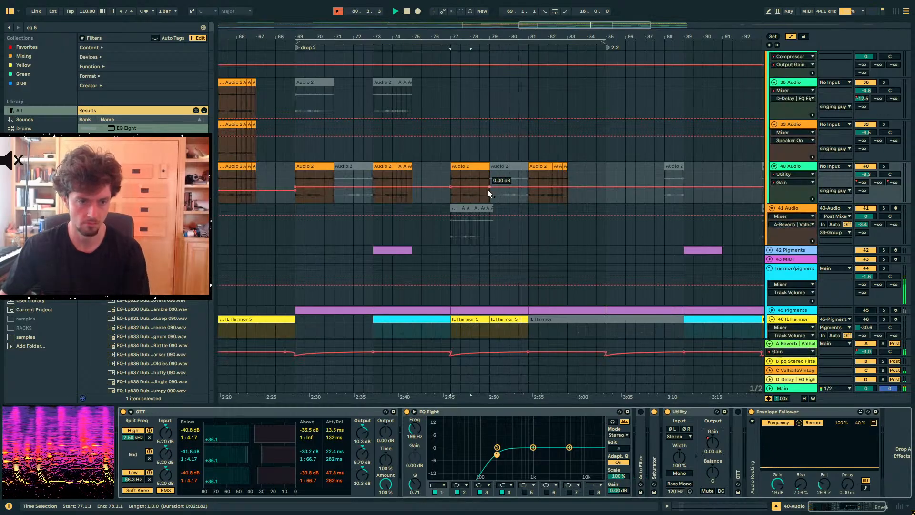
{"action": "left_click", "coordinate": [466, 167]}
Add a Utility Gain ramp on 40 Audio from about -13.6 dB at bar 81 back to full level at bar 83
{"action": "left_click", "coordinate": [533, 165]}
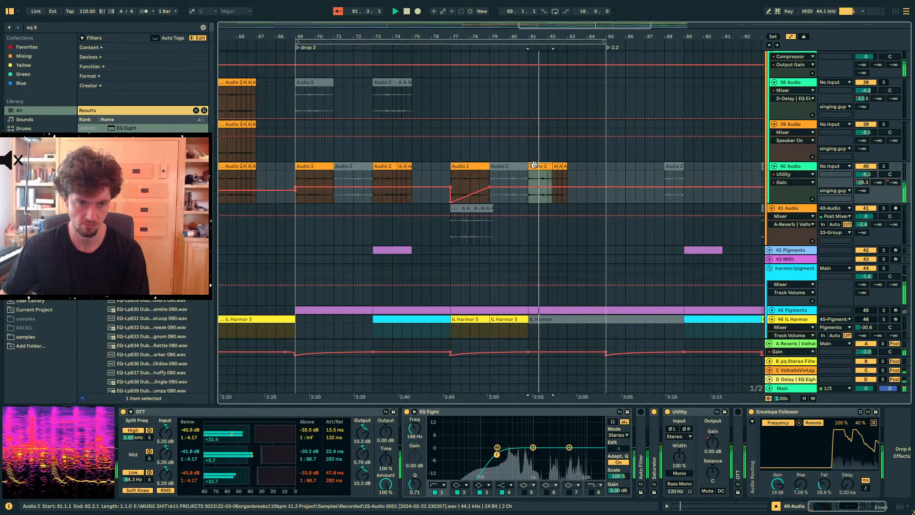
{"action": "left_click", "coordinate": [567, 187]}
{"action": "left_click", "coordinate": [529, 187]}
{"action": "left_click_drag", "start_coordinate": [529, 187], "coordinate": [528, 190]}
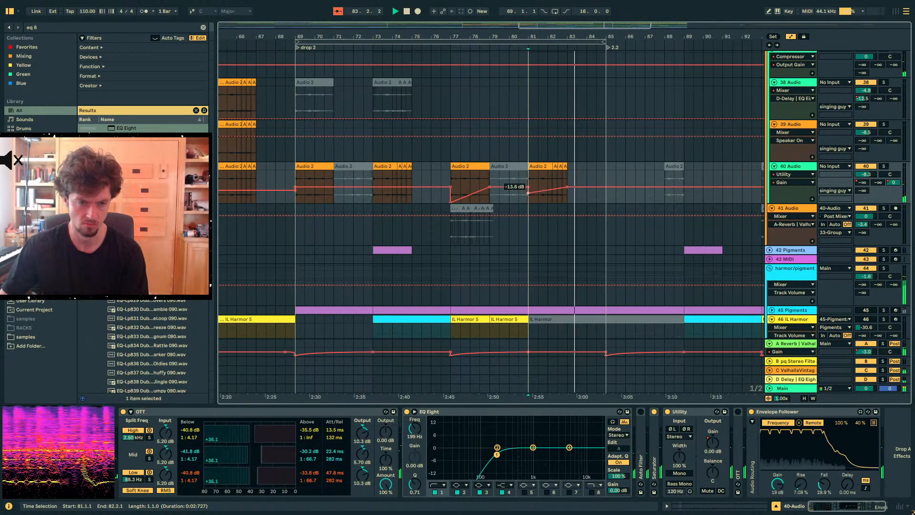
{"action": "key", "text": "a"}
Listen through the transition from drop 2 into section 2.2 while reviewing the harmor, vocal, chord and melody tracks
{"action": "scroll", "coordinate": [553, 202], "scroll_direction": "down", "scroll_amount": 8}
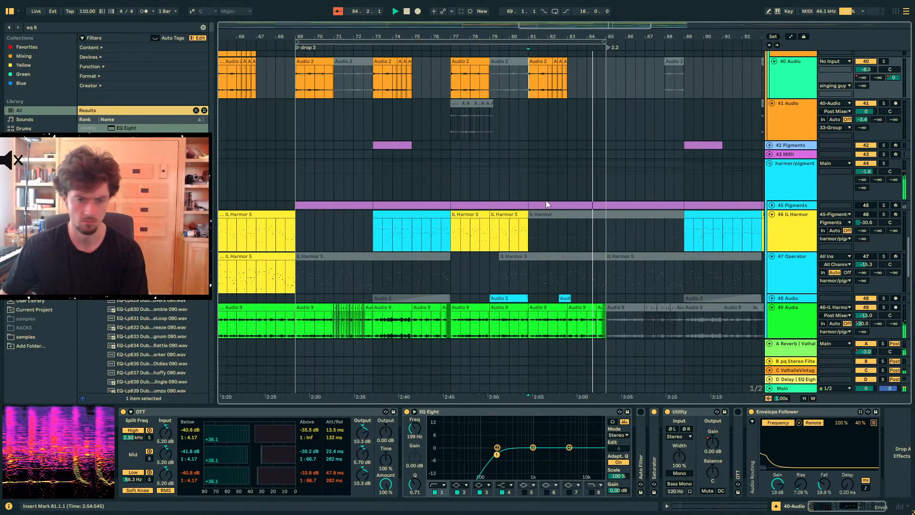
{"action": "key", "text": "a"}
{"action": "key", "text": "a"}
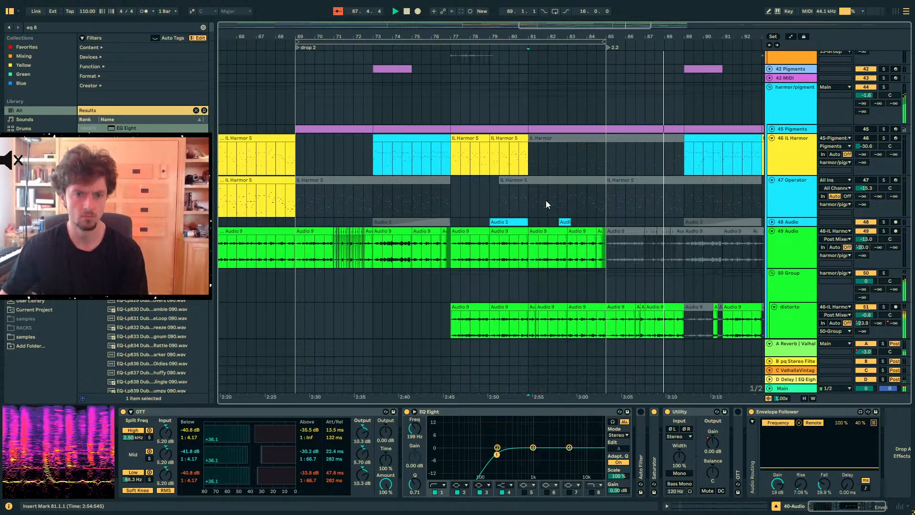
{"action": "scroll", "coordinate": [662, 205], "scroll_direction": "up", "scroll_amount": 3}
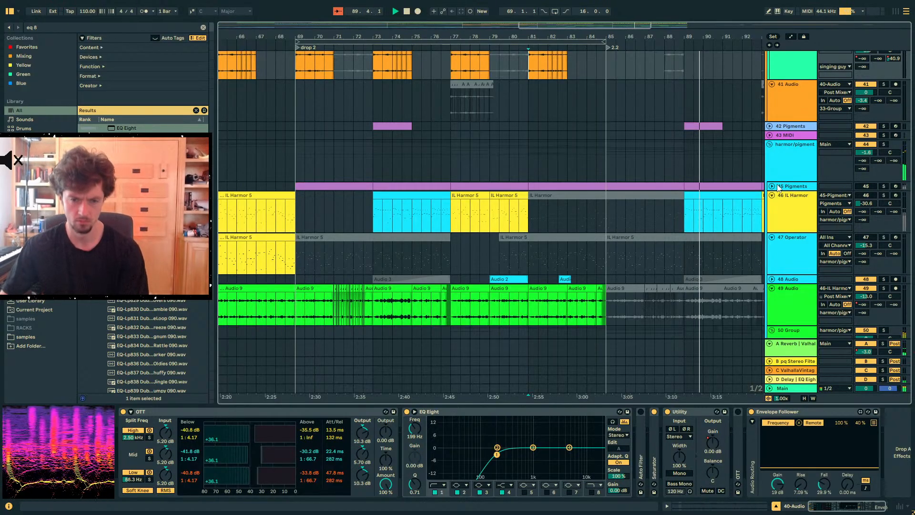
{"action": "scroll", "coordinate": [651, 241], "scroll_direction": "up", "scroll_amount": 15}
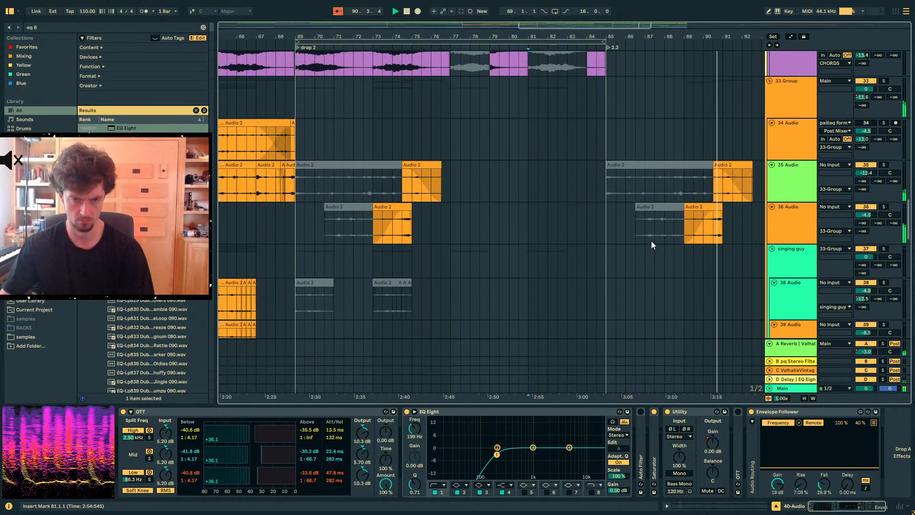
{"action": "scroll", "coordinate": [651, 242], "scroll_direction": "up", "scroll_amount": 12}
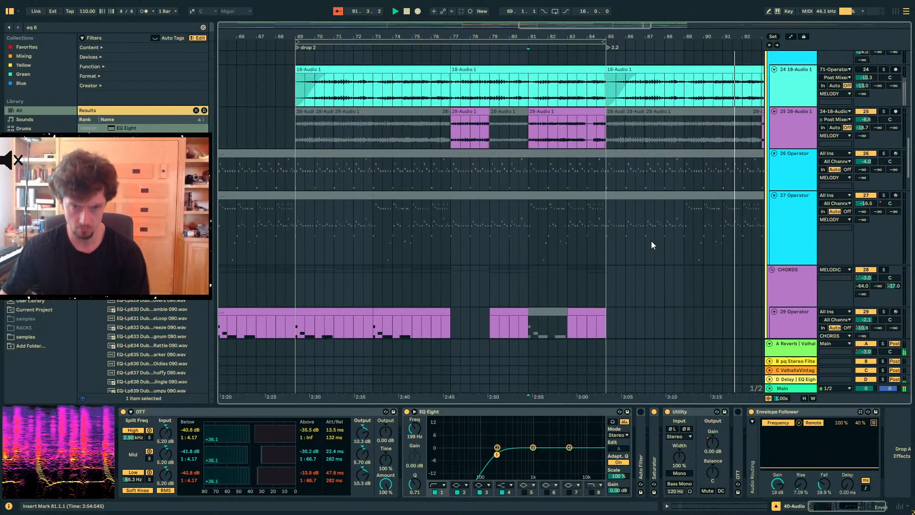
{"action": "scroll", "coordinate": [651, 242], "scroll_direction": "up", "scroll_amount": 8}
Examine the Auto Filter Frequency automation on the 21 LNZ drum loop track at bars 89 to 93 and 97 to 101
{"action": "left_click", "coordinate": [787, 215]}
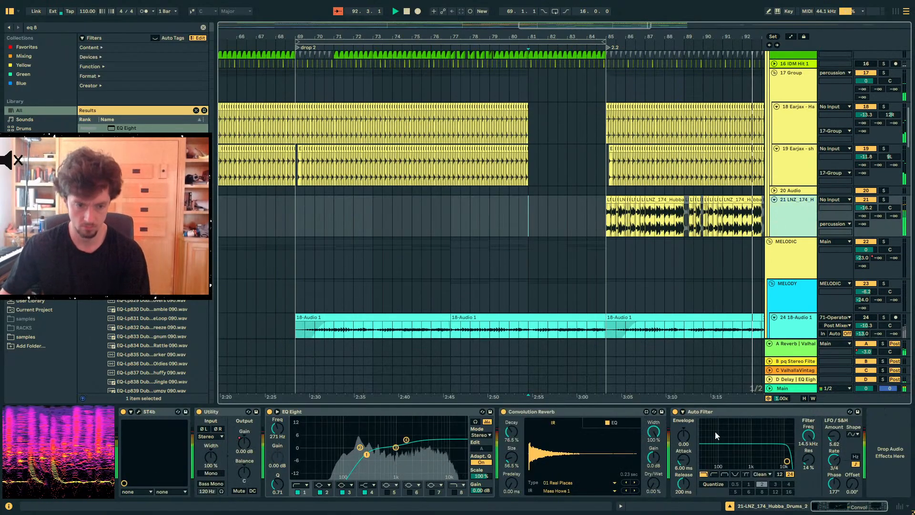
{"action": "key", "text": "a"}
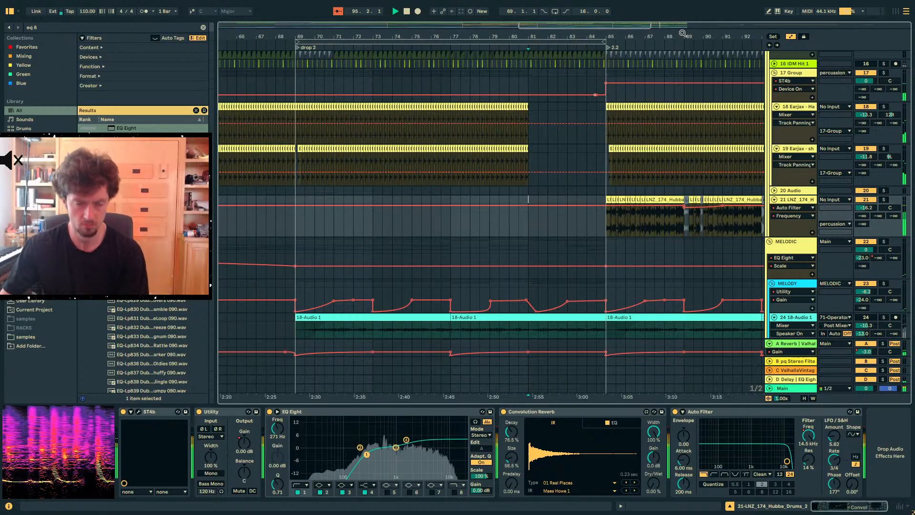
{"action": "scroll", "coordinate": [572, 230], "scroll_direction": "right", "scroll_amount": 5}
{"action": "left_click", "coordinate": [522, 221]}
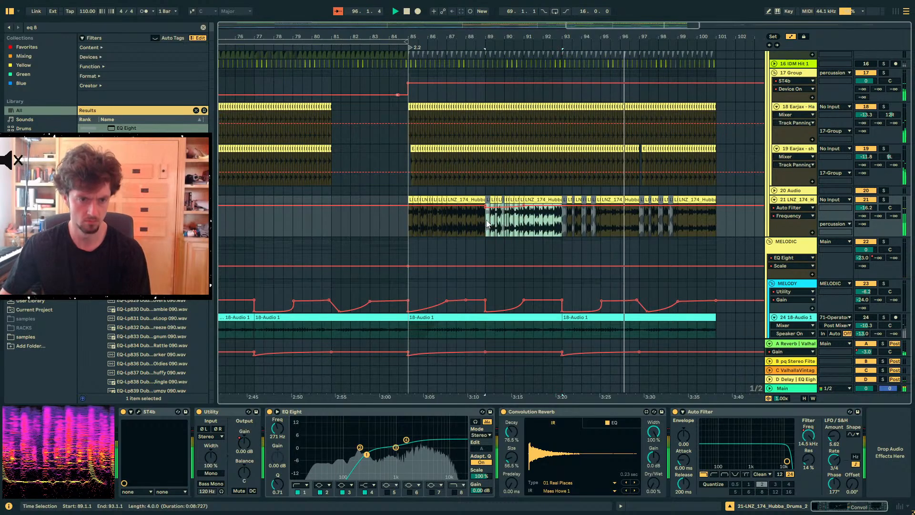
{"action": "left_click", "coordinate": [639, 229]}
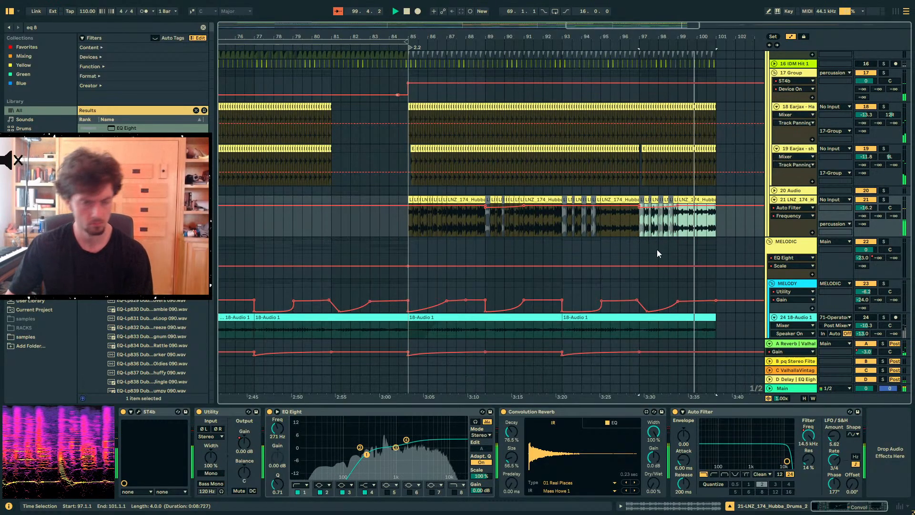
{"action": "key", "text": "a"}
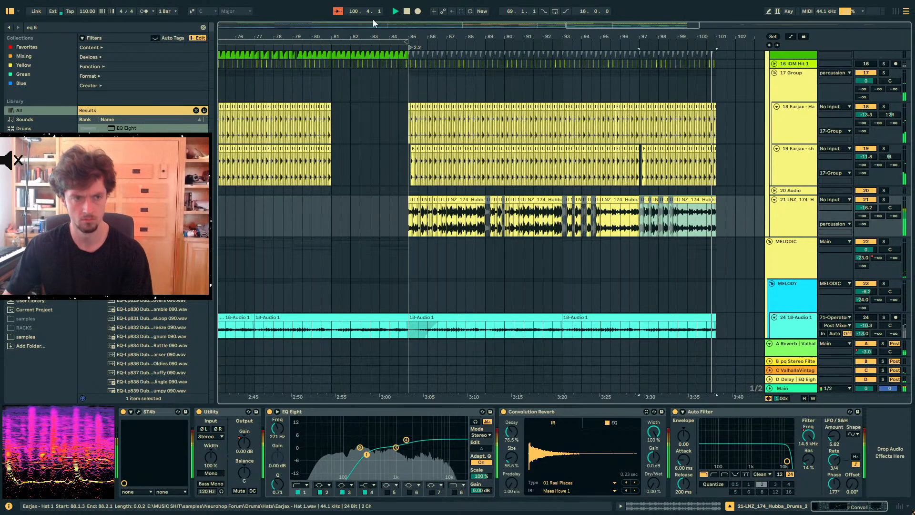
Stop playback, place the insert marker at bar 69 on the 17 Group track, and review the percussion clips around drop 2
{"action": "left_click_drag", "start_coordinate": [388, 34], "coordinate": [509, 25]}
{"action": "left_click", "coordinate": [333, 86]}
{"action": "key", "text": "space"}
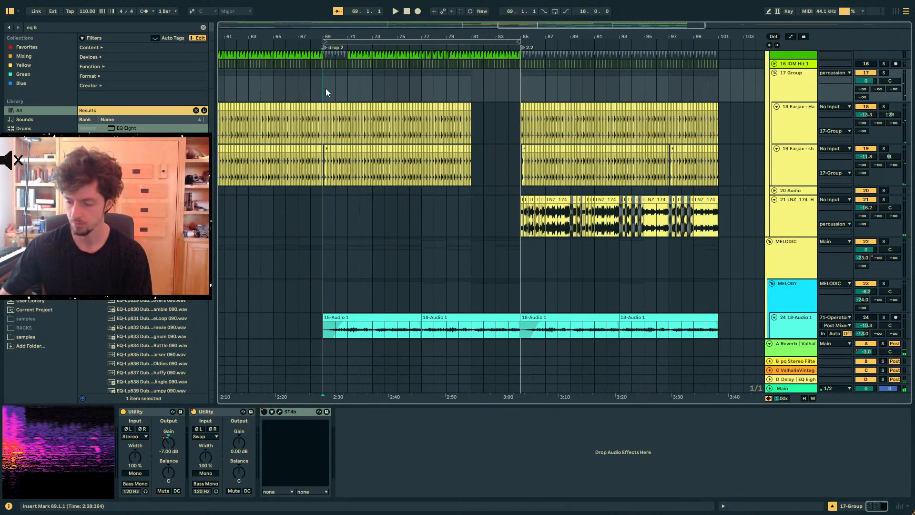
{"action": "scroll", "coordinate": [325, 87], "scroll_direction": "up", "scroll_amount": 3}
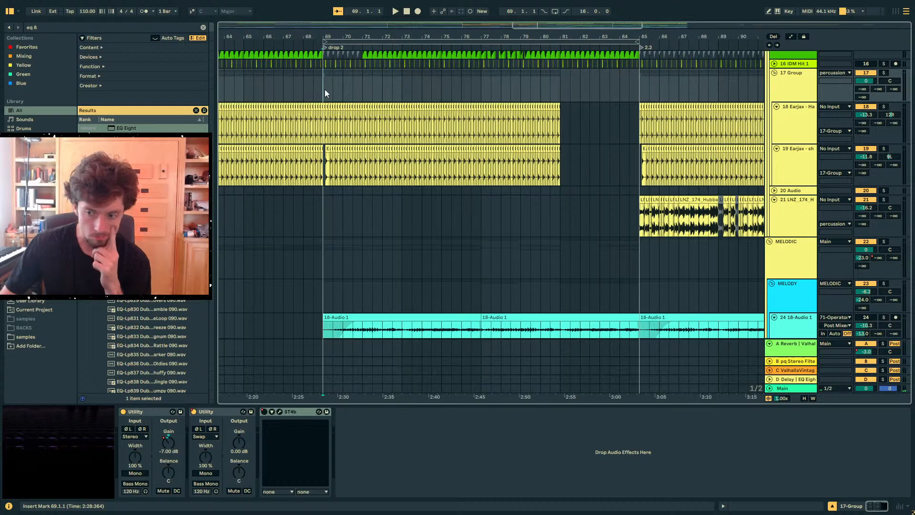
{"action": "left_click_drag", "start_coordinate": [366, 38], "coordinate": [342, 37]}
{"action": "scroll", "coordinate": [626, 158], "scroll_direction": "up", "scroll_amount": 3}
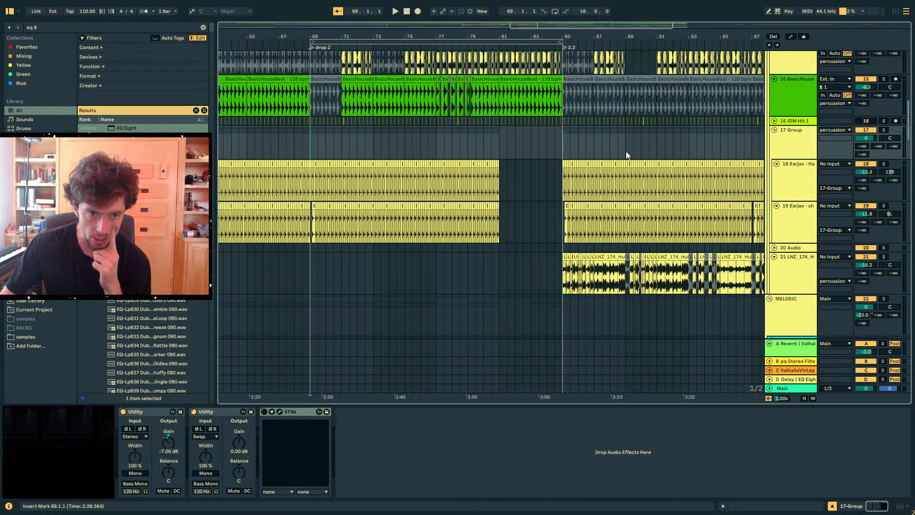
Review the percussion clips around drop 2 and start playback from bar 68.3 on the 17 Group track
{"action": "left_click_drag", "start_coordinate": [566, 157], "coordinate": [745, 148]}
{"action": "left_click", "coordinate": [508, 140]}
{"action": "left_click_drag", "start_coordinate": [560, 155], "coordinate": [562, 150]}
{"action": "left_click", "coordinate": [383, 137]}
{"action": "left_click", "coordinate": [311, 135]}
{"action": "left_click_drag", "start_coordinate": [338, 36], "coordinate": [300, 29]}
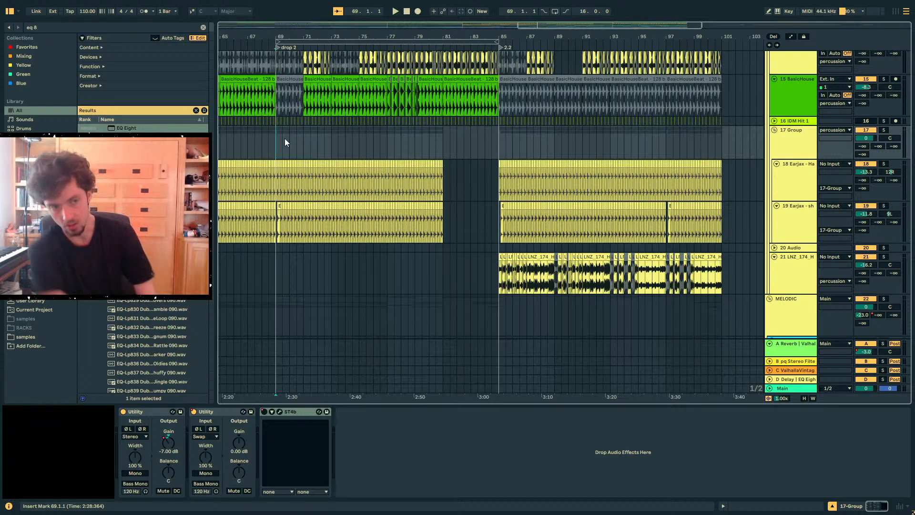
{"action": "left_click", "coordinate": [268, 146]}
{"action": "key", "text": "space"}
{"action": "key", "text": "minus"}
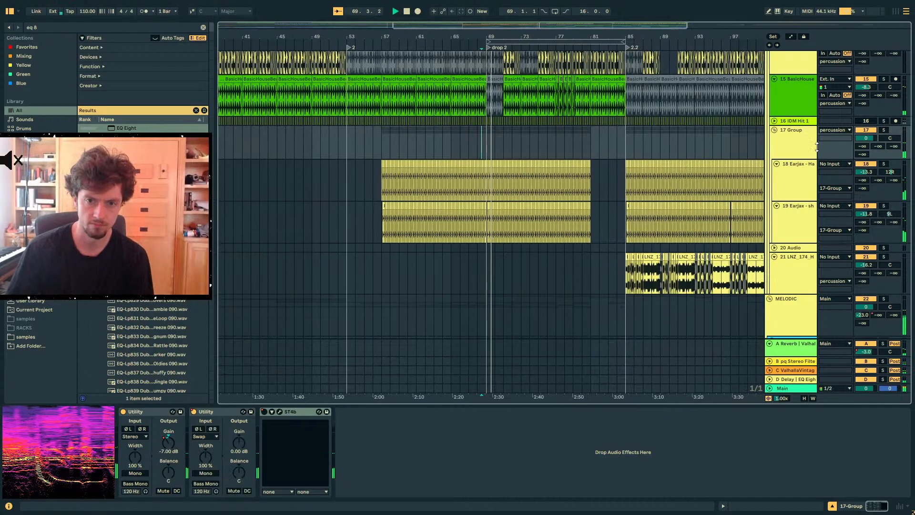
Collapse 17 Group and listen through drop 2 while reviewing the chord, melody and percussion tracks down to 15 BasicHouseBeat
{"action": "left_click", "coordinate": [775, 130]}
{"action": "scroll", "coordinate": [781, 159], "scroll_direction": "down", "scroll_amount": 10}
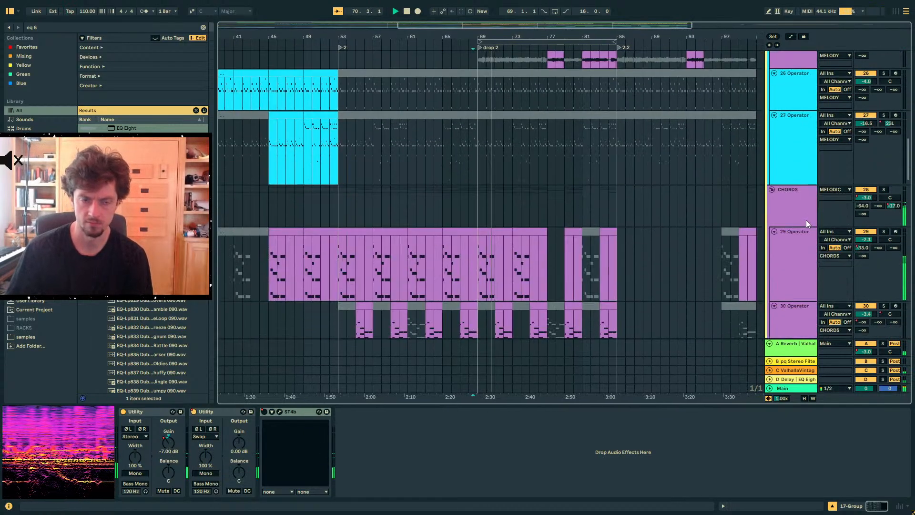
{"action": "scroll", "coordinate": [800, 223], "scroll_direction": "up", "scroll_amount": 10}
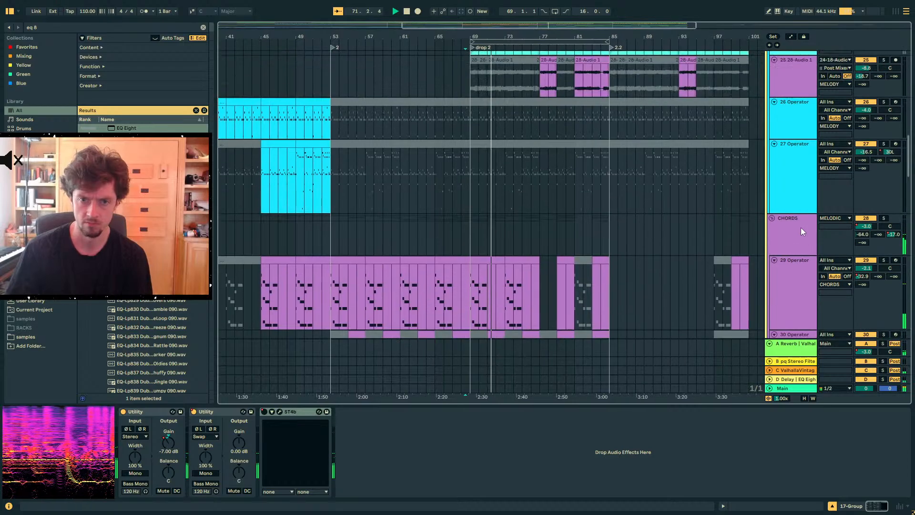
{"action": "scroll", "coordinate": [801, 227], "scroll_direction": "up", "scroll_amount": 8}
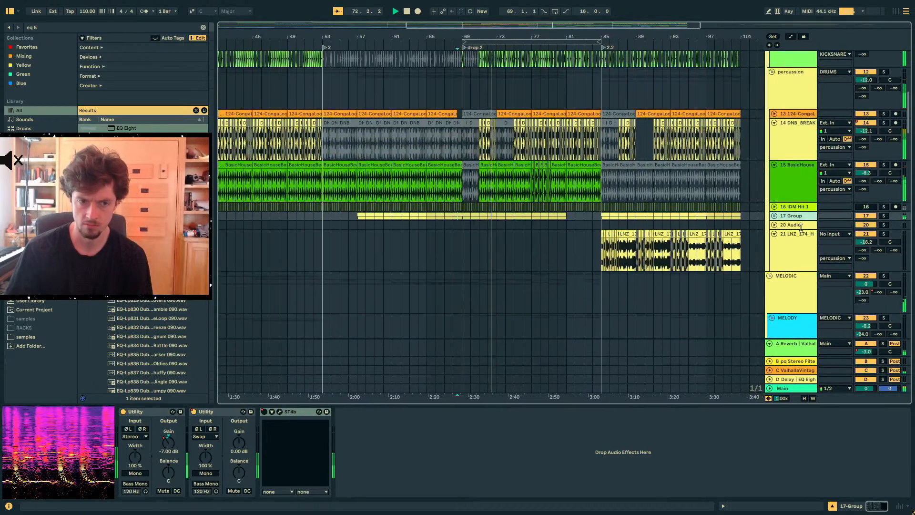
{"action": "scroll", "coordinate": [753, 224], "scroll_direction": "up", "scroll_amount": 4}
{"action": "scroll", "coordinate": [758, 234], "scroll_direction": "down", "scroll_amount": 8}
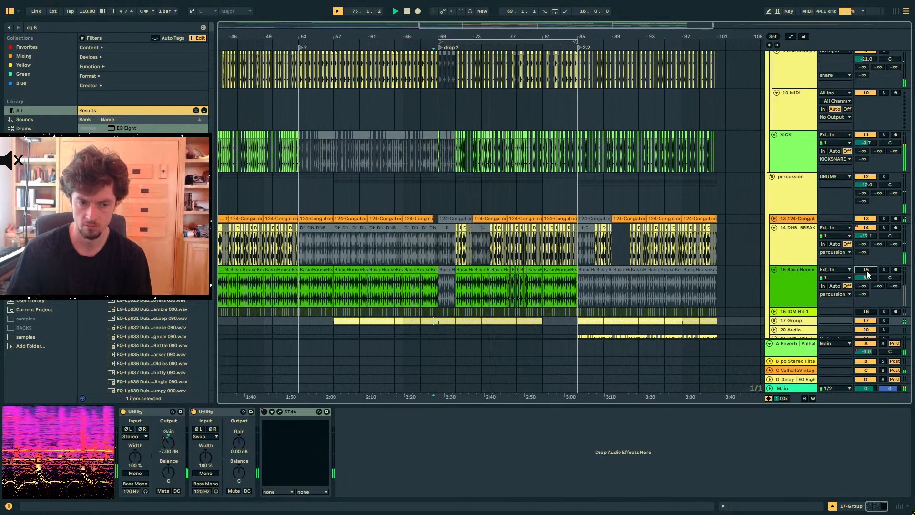
{"action": "left_click", "coordinate": [809, 285]}
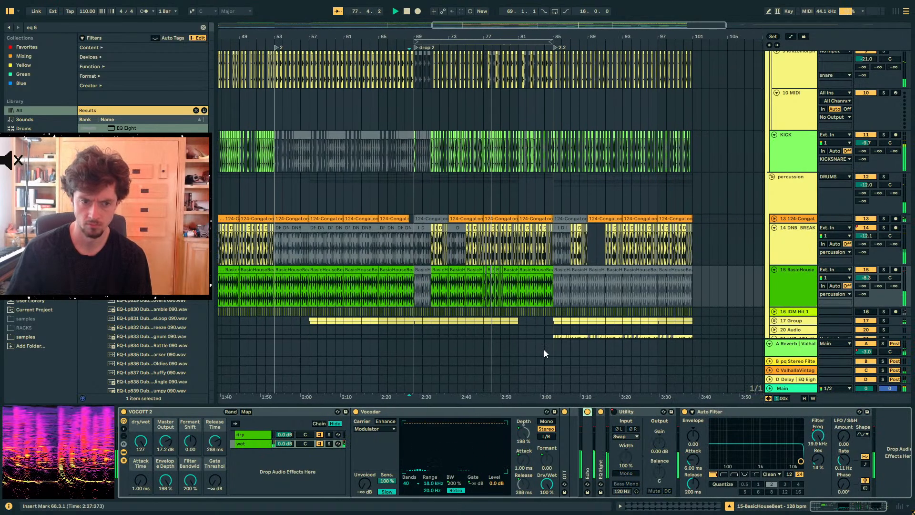
Expand 17 Group and duplicate the Earjax hat and shaker clips to fill the gap from bar 81 to 85
{"action": "scroll", "coordinate": [545, 350], "scroll_direction": "down", "scroll_amount": 5}
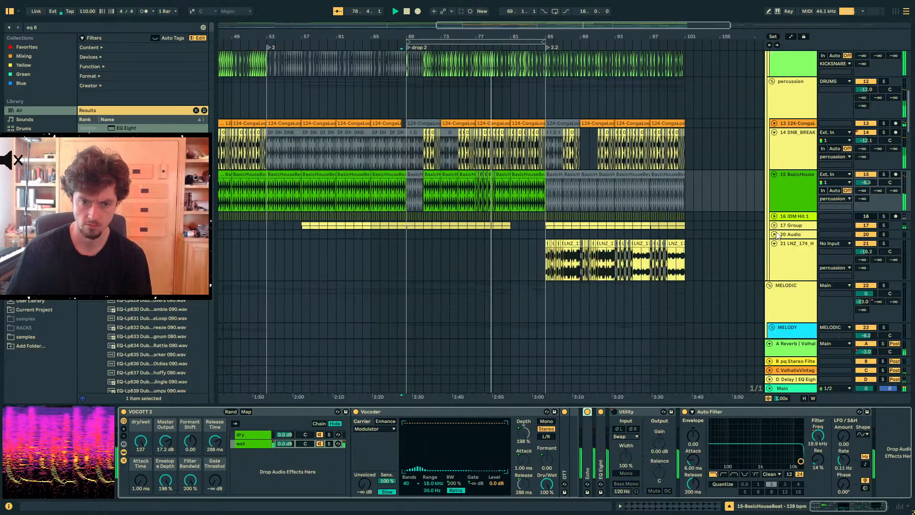
{"action": "left_click", "coordinate": [775, 225]}
{"action": "left_click", "coordinate": [788, 232]}
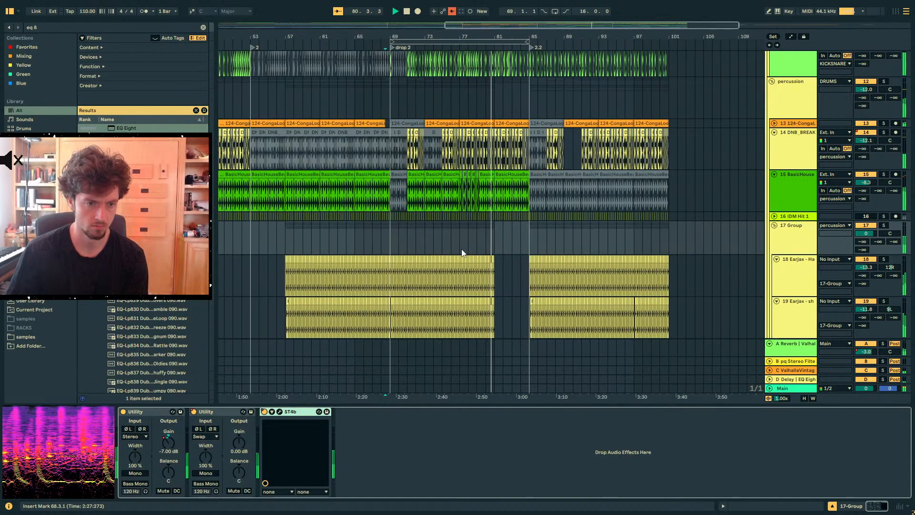
{"action": "key", "text": "a"}
{"action": "key", "text": "a"}
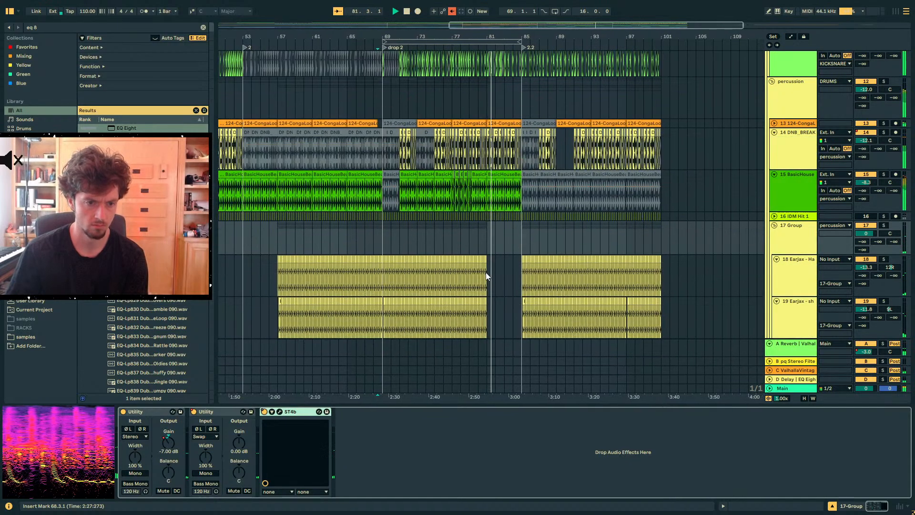
{"action": "left_click_drag", "start_coordinate": [485, 271], "coordinate": [453, 318]}
{"action": "key", "text": "ctrl+d"}
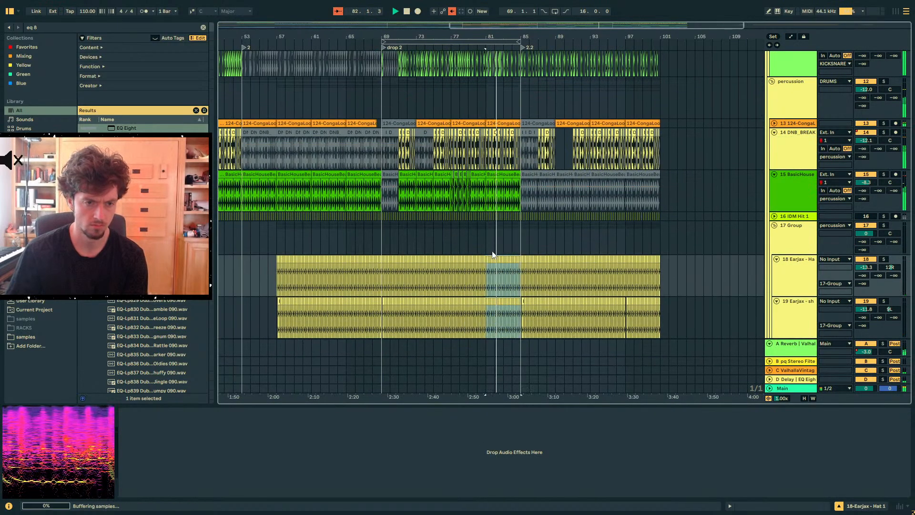
Deactivate the 15 BasicHouseBeat clip section from bar 81 to 83
{"action": "left_click", "coordinate": [508, 175]}
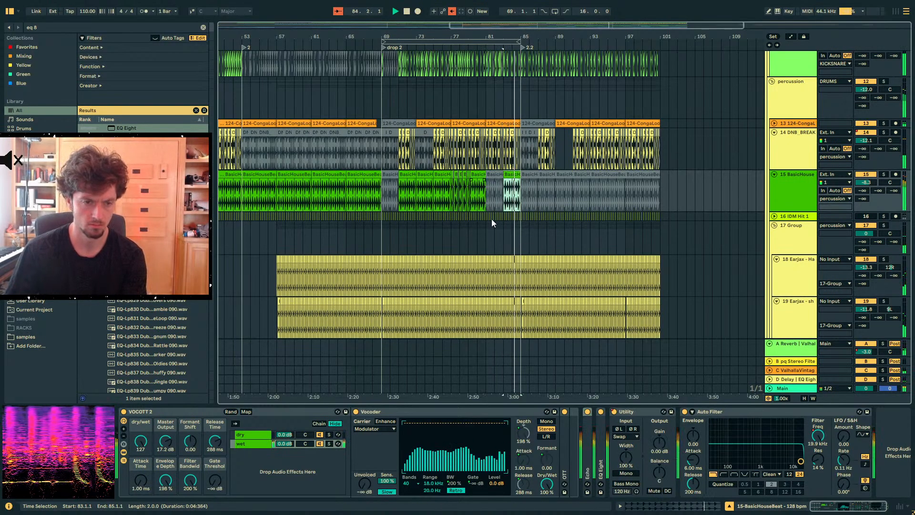
{"action": "left_click", "coordinate": [496, 243]}
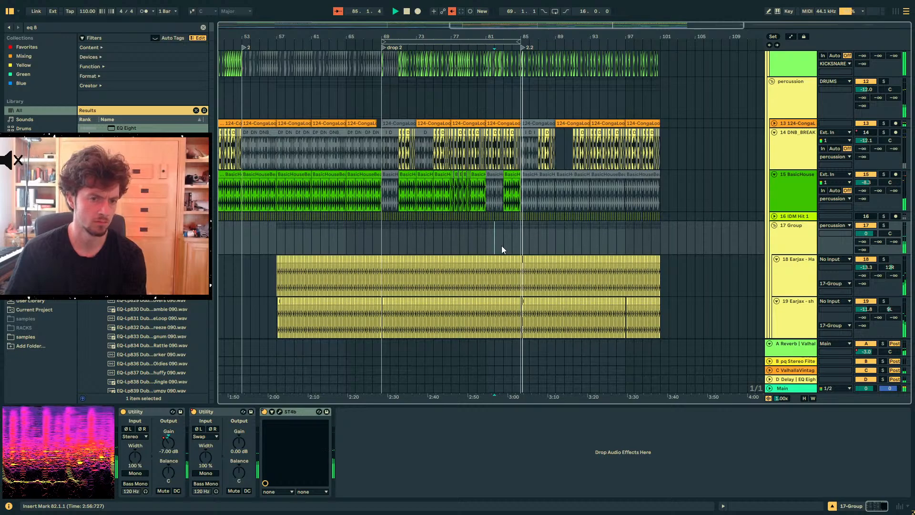
{"action": "key", "text": "Right"}
{"action": "key", "text": "Right"}
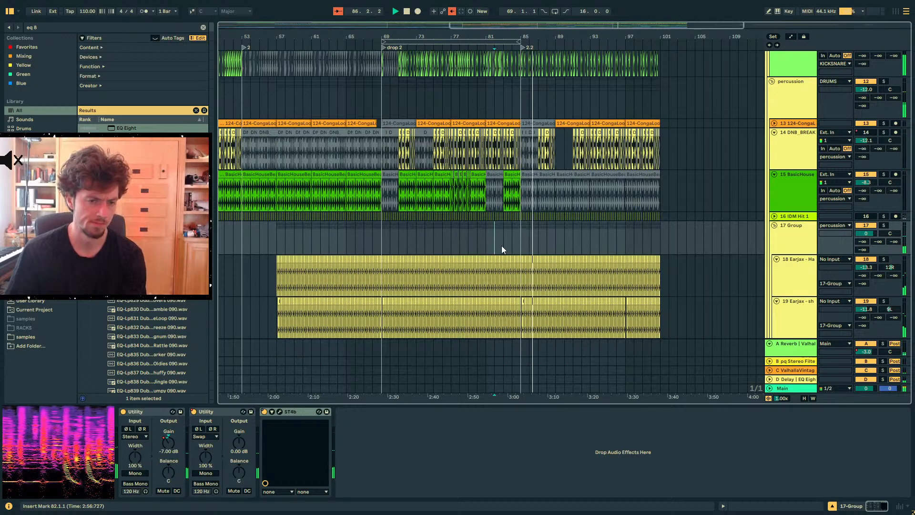
Compare 17 Group with ST4b off and on during section 2.2, and check the plugin's band settings and Device On automation
{"action": "left_click", "coordinate": [264, 412]}
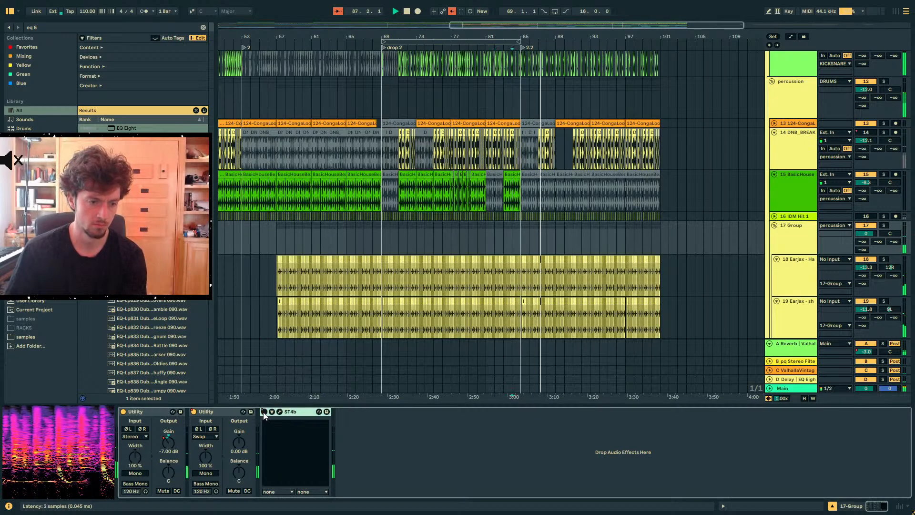
{"action": "left_click", "coordinate": [586, 232]}
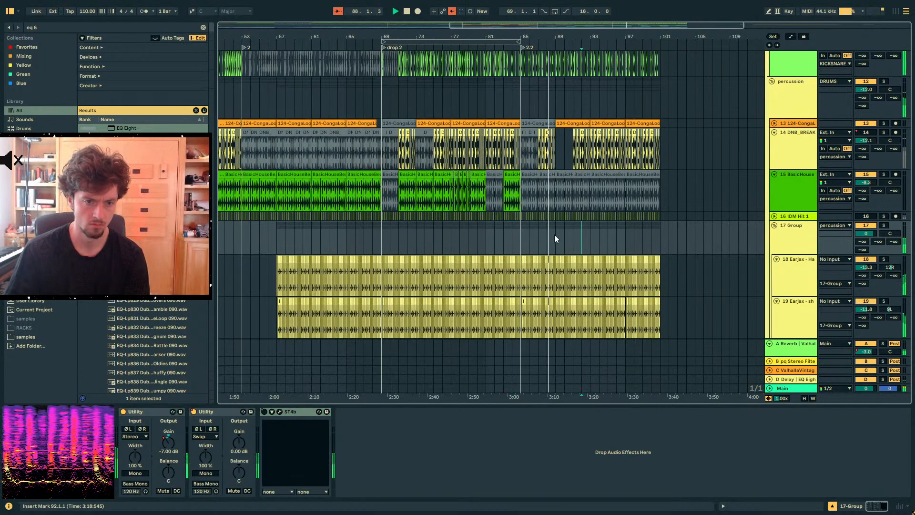
{"action": "left_click", "coordinate": [264, 411]}
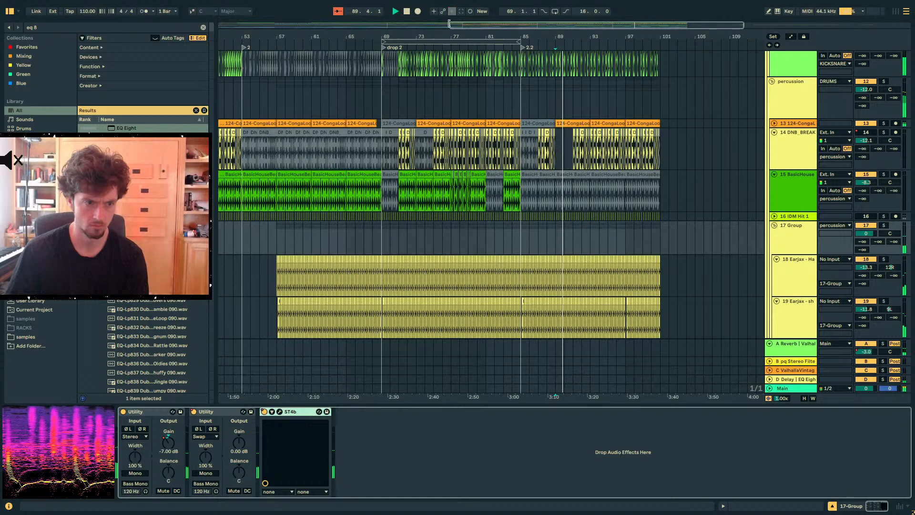
{"action": "left_click", "coordinate": [279, 413]}
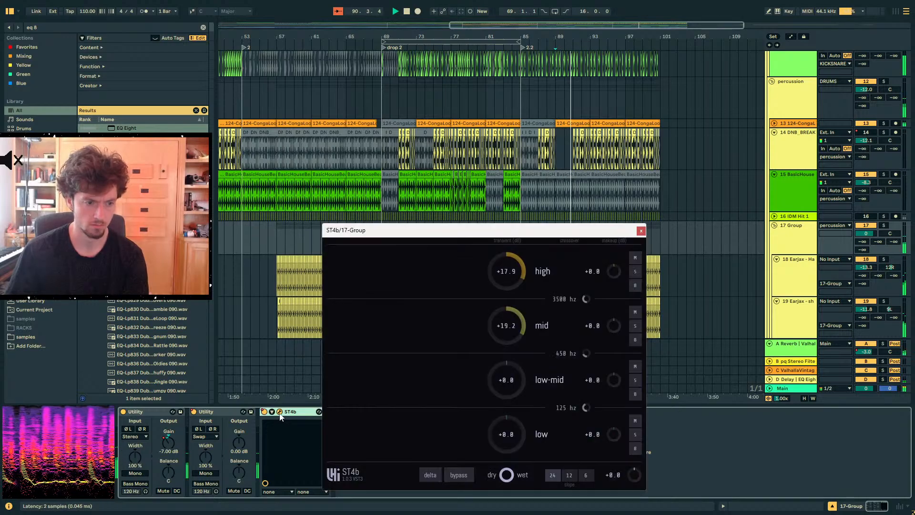
{"action": "left_click", "coordinate": [641, 231]}
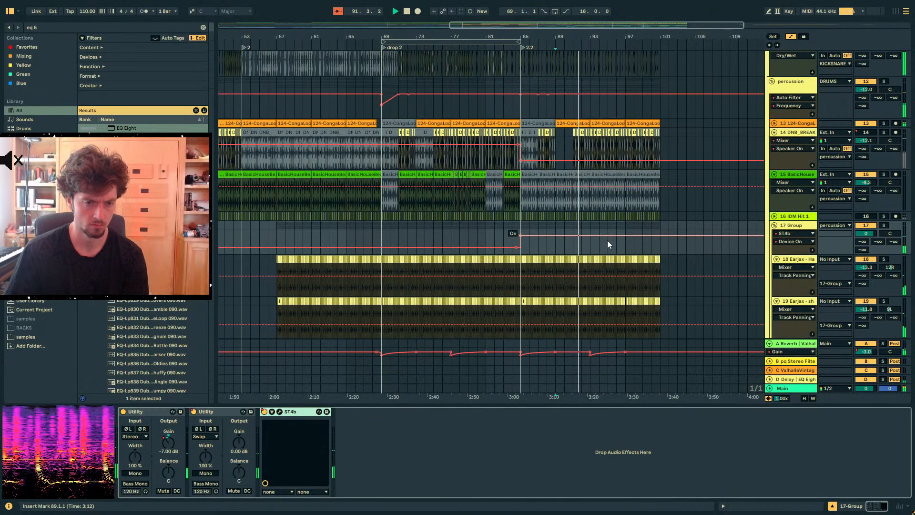
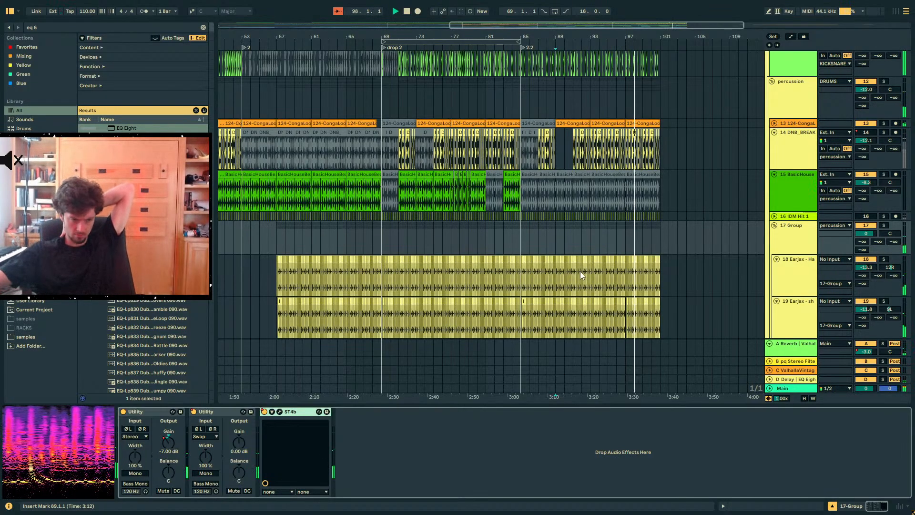
Review the melody and drum loop tracks, stop playback, and place the insert marker at bar 97 on the 17 Group track
{"action": "scroll", "coordinate": [634, 234], "scroll_direction": "down", "scroll_amount": 6}
{"action": "scroll", "coordinate": [634, 233], "scroll_direction": "down", "scroll_amount": 2}
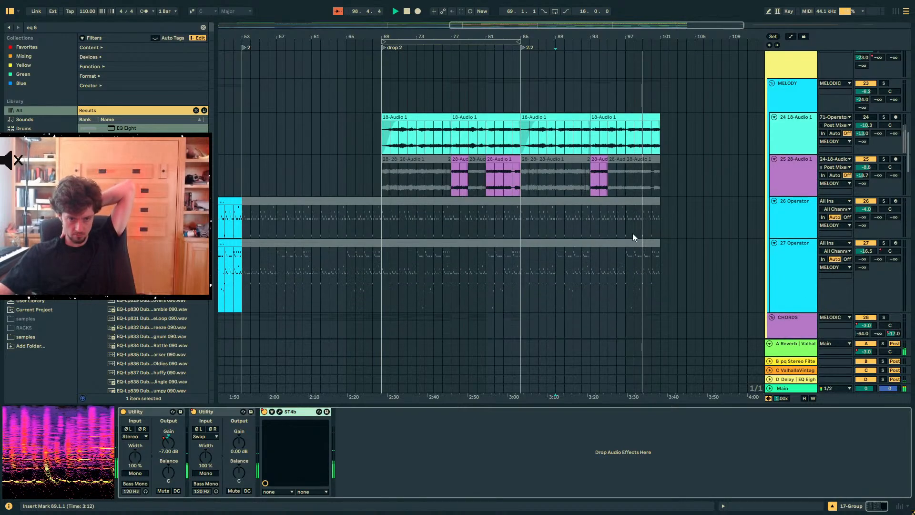
{"action": "scroll", "coordinate": [633, 233], "scroll_direction": "up", "scroll_amount": 6}
{"action": "left_click", "coordinate": [628, 185]}
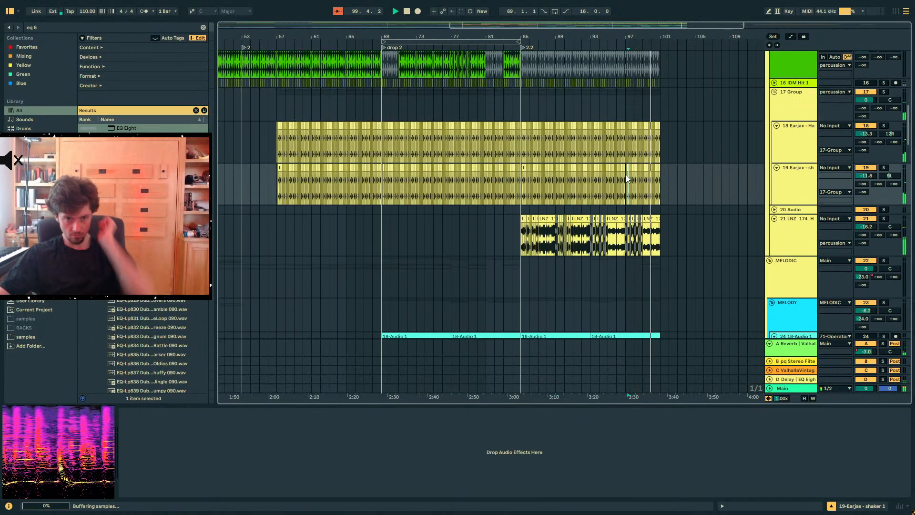
{"action": "left_click", "coordinate": [620, 126]}
{"action": "key", "text": "space"}
{"action": "left_click", "coordinate": [622, 103]}
{"action": "key", "text": "plus"}
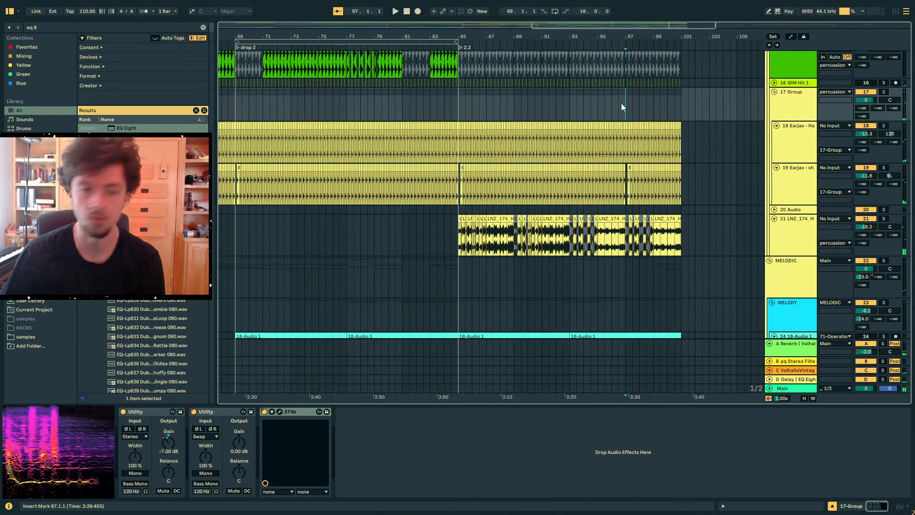
Examine the arrangement around bar 97, including the LNZ drum loop's filter automation and the chord, vocal and harmor tracks
{"action": "left_click_drag", "start_coordinate": [609, 36], "coordinate": [485, 87]}
{"action": "scroll", "coordinate": [613, 222], "scroll_direction": "down", "scroll_amount": 2}
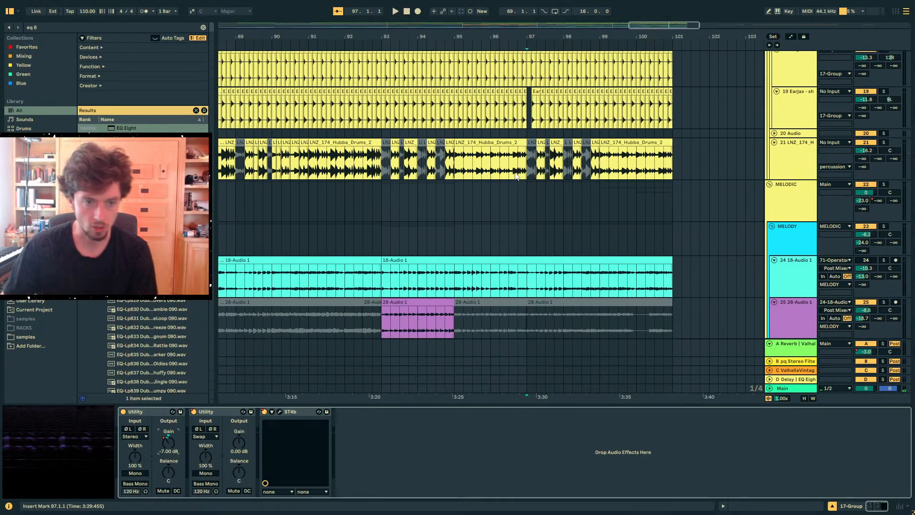
{"action": "left_click", "coordinate": [537, 173]}
{"action": "key", "text": "a"}
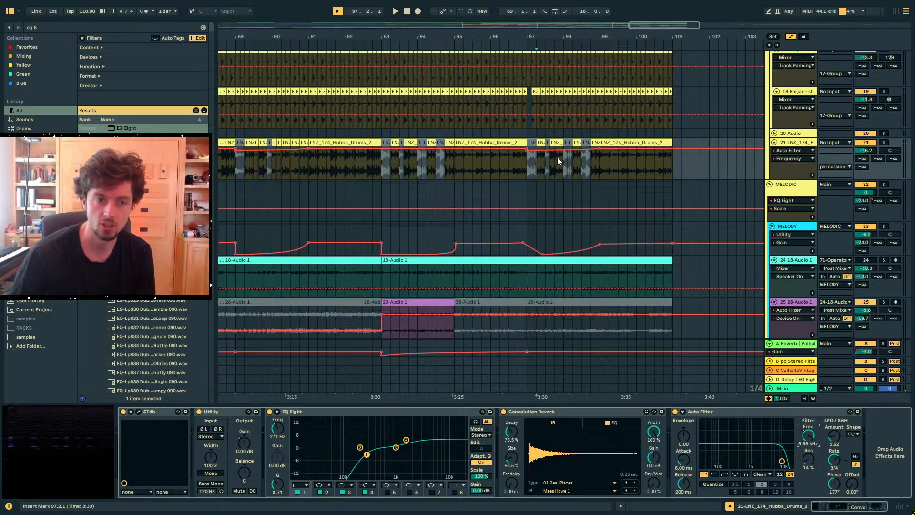
{"action": "key", "text": "a"}
{"action": "scroll", "coordinate": [548, 274], "scroll_direction": "down", "scroll_amount": 10}
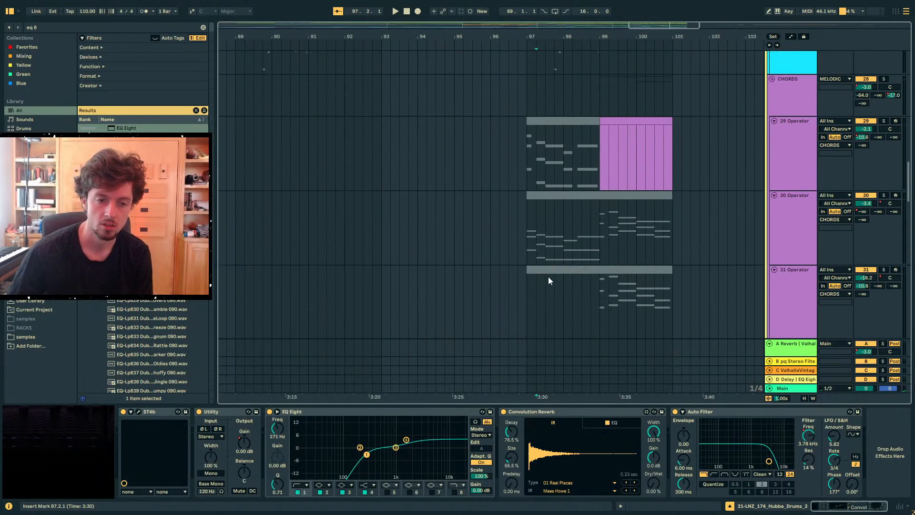
{"action": "scroll", "coordinate": [529, 279], "scroll_direction": "down", "scroll_amount": 10}
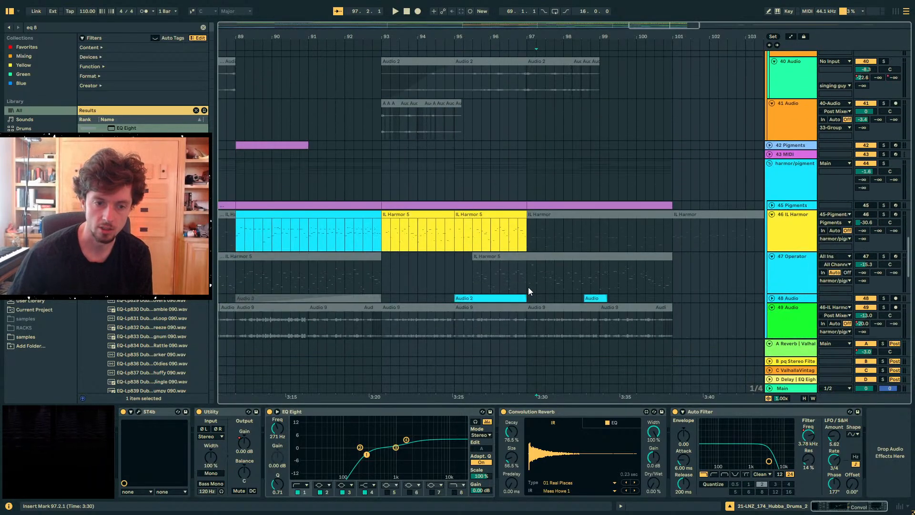
{"action": "scroll", "coordinate": [528, 287], "scroll_direction": "up", "scroll_amount": 4}
{"action": "scroll", "coordinate": [723, 292], "scroll_direction": "up", "scroll_amount": 15}
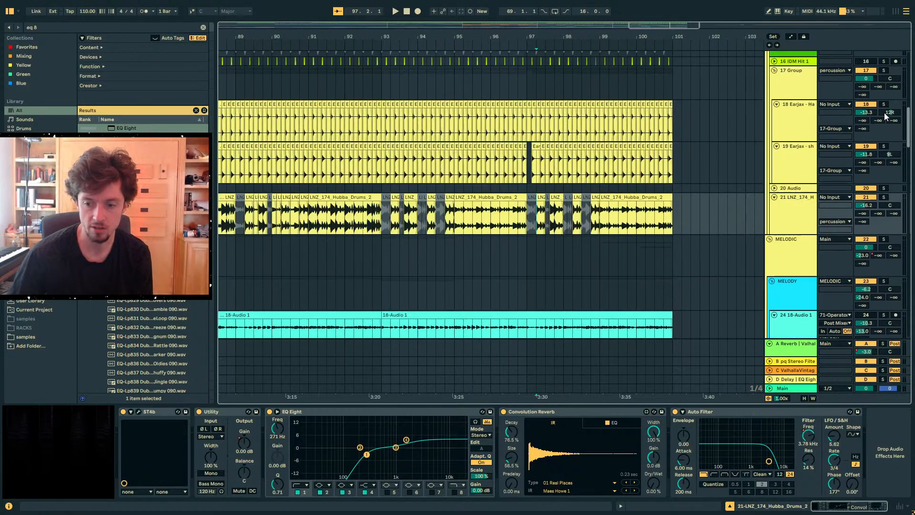
Add an Auto Filter Frequency dip on the percussion group from bar 97 to 99, reaching about 13.4 kHz at bar 98
{"action": "left_click", "coordinate": [786, 157]}
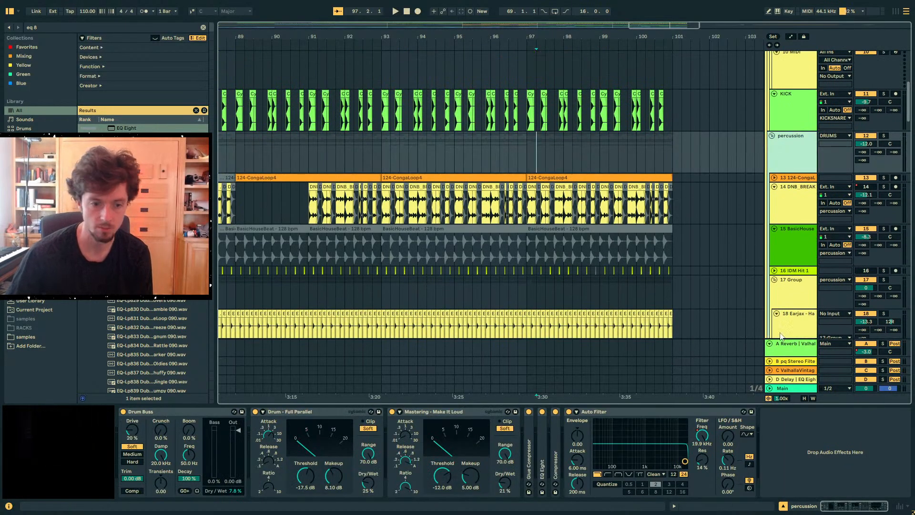
{"action": "key", "text": "a"}
{"action": "left_click", "coordinate": [528, 149]}
{"action": "left_click", "coordinate": [599, 148]}
{"action": "left_click", "coordinate": [564, 149]}
{"action": "left_click_drag", "start_coordinate": [564, 148], "coordinate": [564, 151]}
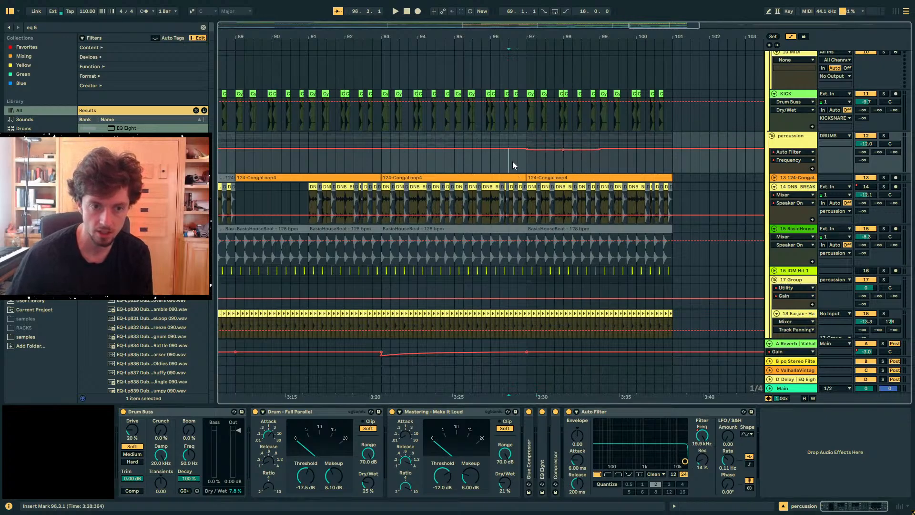
Listen to the percussion group's filter dip from bar 96.3 and check its lowest frequency point
{"action": "key", "text": "space"}
{"action": "key", "text": "minus"}
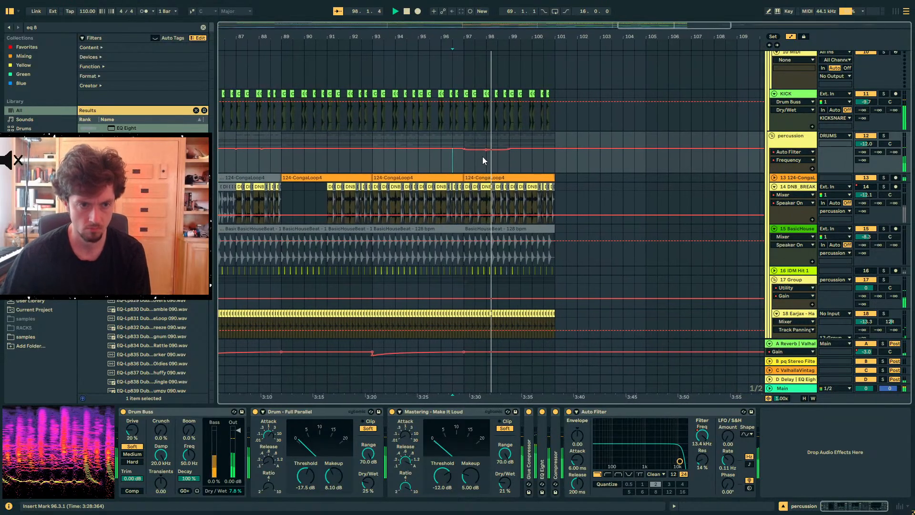
{"action": "mouse_move", "coordinate": [471, 156]}
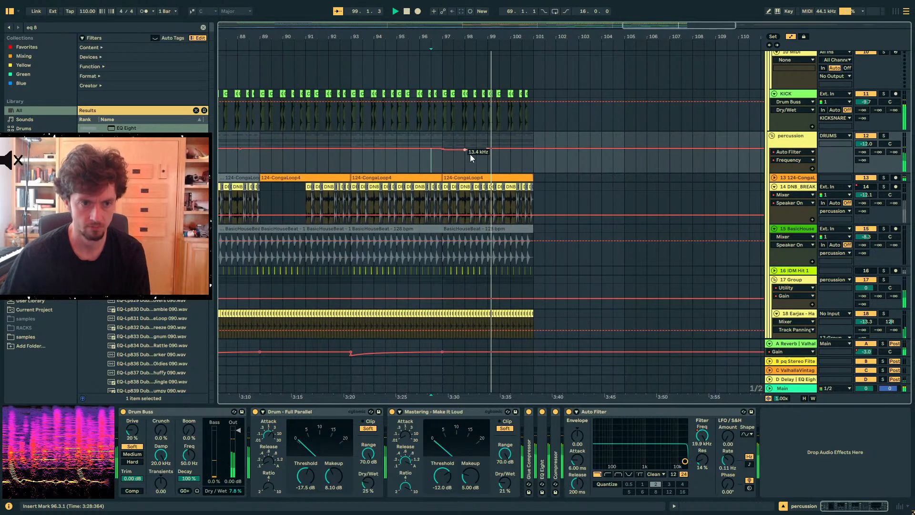
{"action": "key", "text": "plus"}
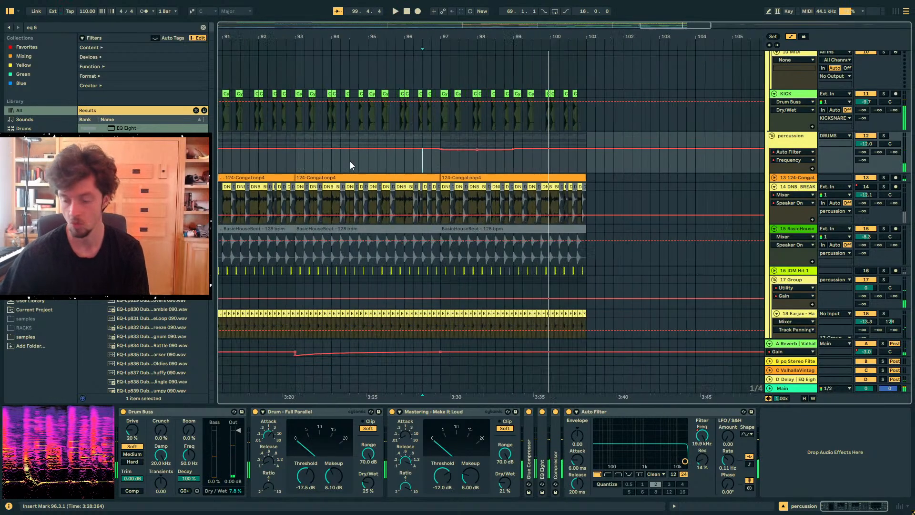
Copy the percussion filter dip from bars 97 to 99 to bar 93 and play it back from bar 92.3
{"action": "left_click_drag", "start_coordinate": [448, 162], "coordinate": [516, 163]}
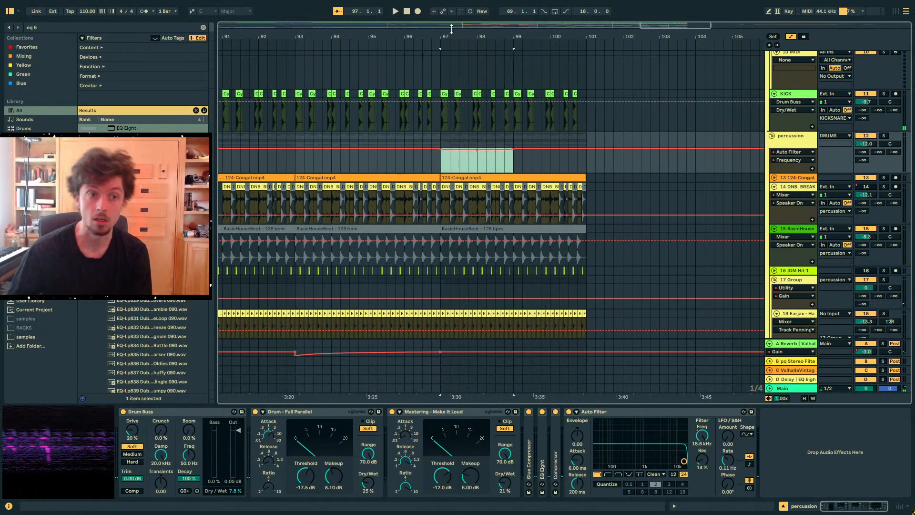
{"action": "left_click_drag", "start_coordinate": [442, 35], "coordinate": [523, 34]}
{"action": "left_click", "coordinate": [374, 168]}
{"action": "key", "text": "ctrl+v"}
{"action": "left_click", "coordinate": [357, 166]}
{"action": "key", "text": "space"}
{"action": "key", "text": "minus"}
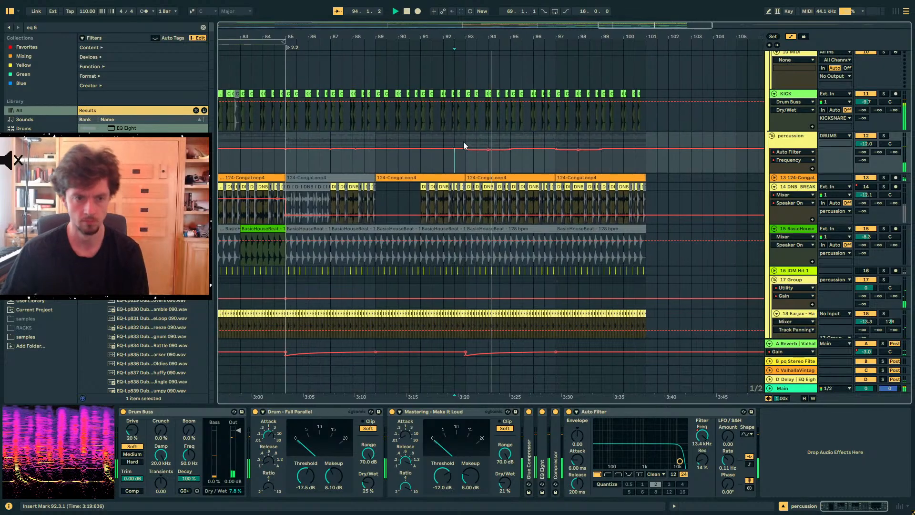
Copy the percussion group's Auto Filter Frequency dip from bars 93 to 95 to bar 89 and to bar 85
{"action": "left_click_drag", "start_coordinate": [459, 165], "coordinate": [499, 164]}
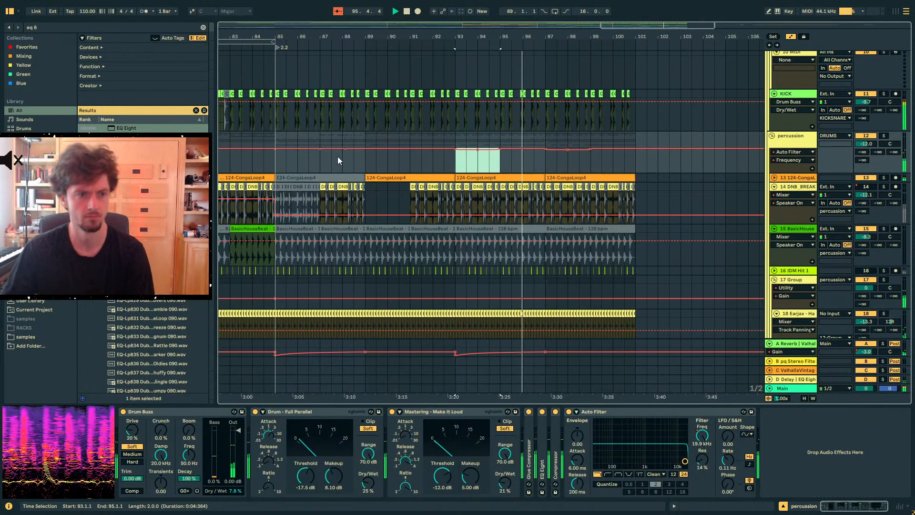
{"action": "left_click", "coordinate": [359, 157]}
{"action": "key", "text": "space"}
{"action": "key", "text": "plus"}
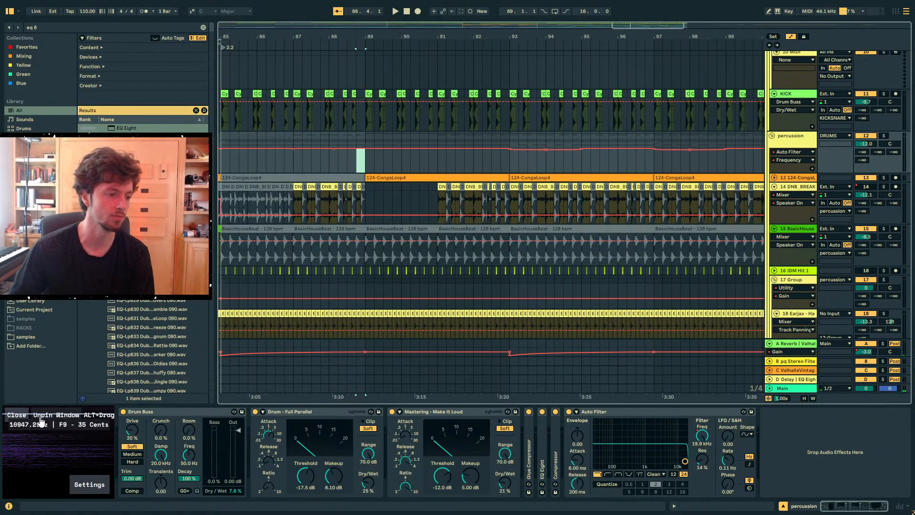
{"action": "left_click", "coordinate": [373, 170]}
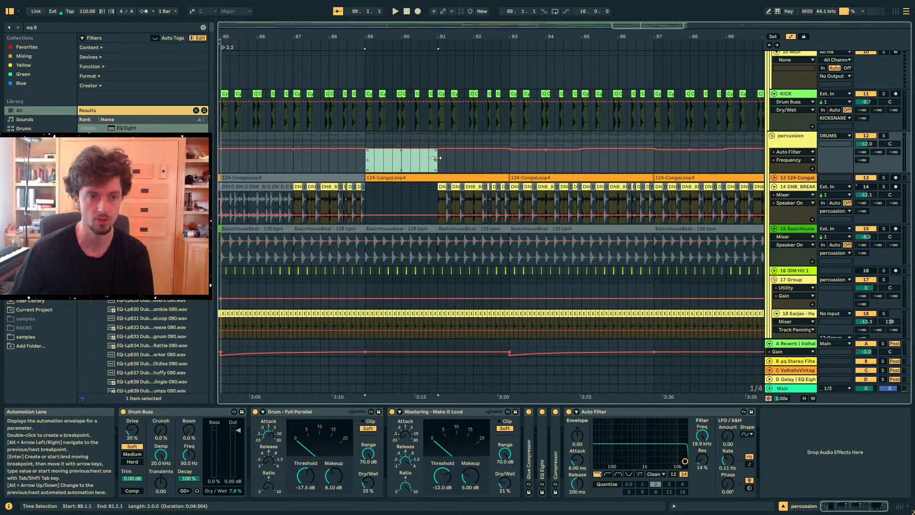
{"action": "key", "text": "Delete"}
{"action": "left_click_drag", "start_coordinate": [392, 38], "coordinate": [473, 23]}
{"action": "left_click", "coordinate": [460, 162]}
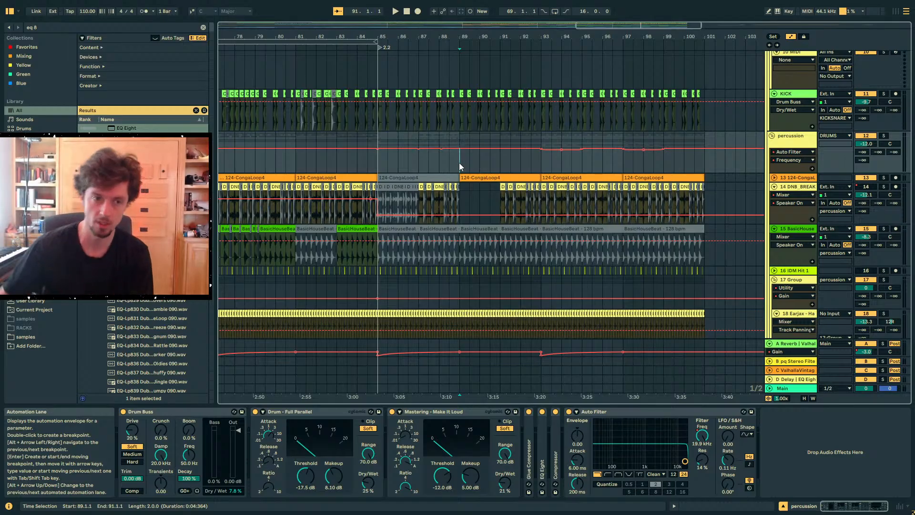
{"action": "key", "text": "ctrl+v"}
{"action": "left_click", "coordinate": [375, 158]}
{"action": "key", "text": "ctrl+v"}
Listen to the copied filter dips from 84.3.1, inspect the tracks down to the LNZ drum loop and hide the automation
{"action": "left_click", "coordinate": [365, 164]}
{"action": "key", "text": "space"}
{"action": "key", "text": "minus"}
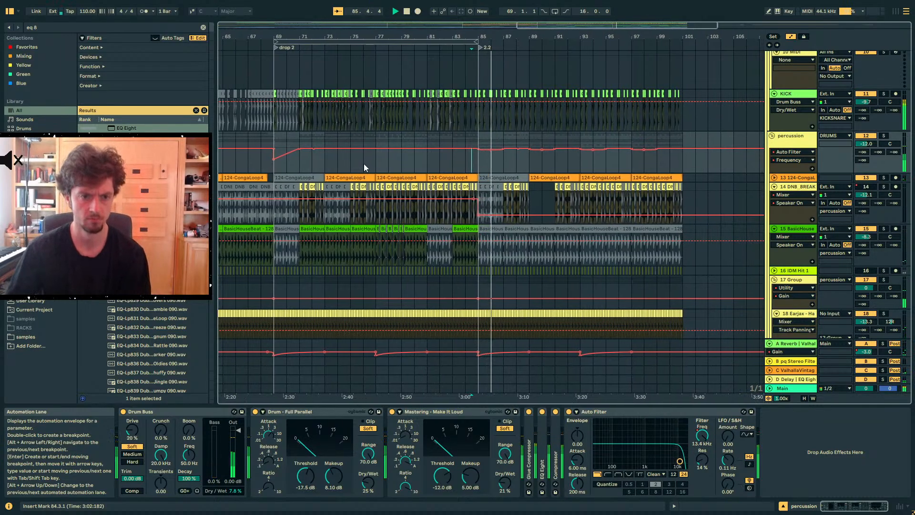
{"action": "scroll", "coordinate": [517, 158], "scroll_direction": "down", "scroll_amount": 3}
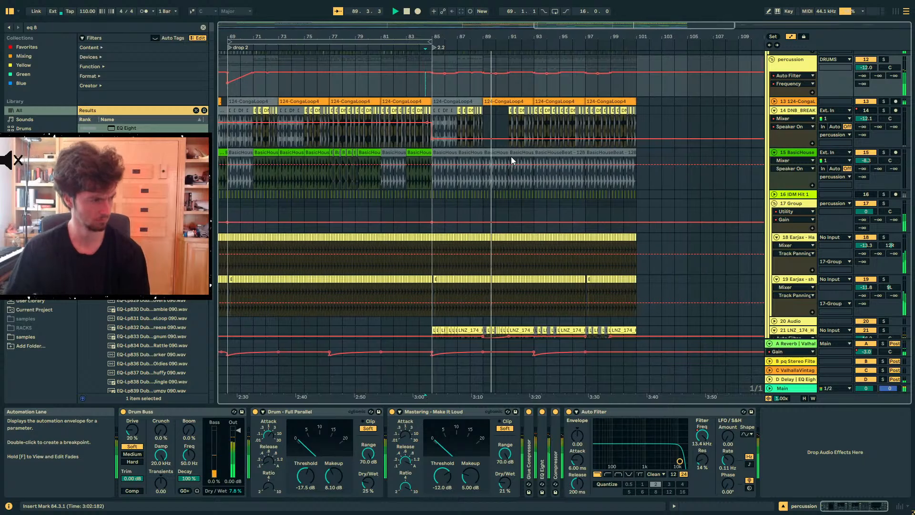
{"action": "scroll", "coordinate": [496, 156], "scroll_direction": "down", "scroll_amount": 3}
{"action": "scroll", "coordinate": [496, 143], "scroll_direction": "down", "scroll_amount": 1}
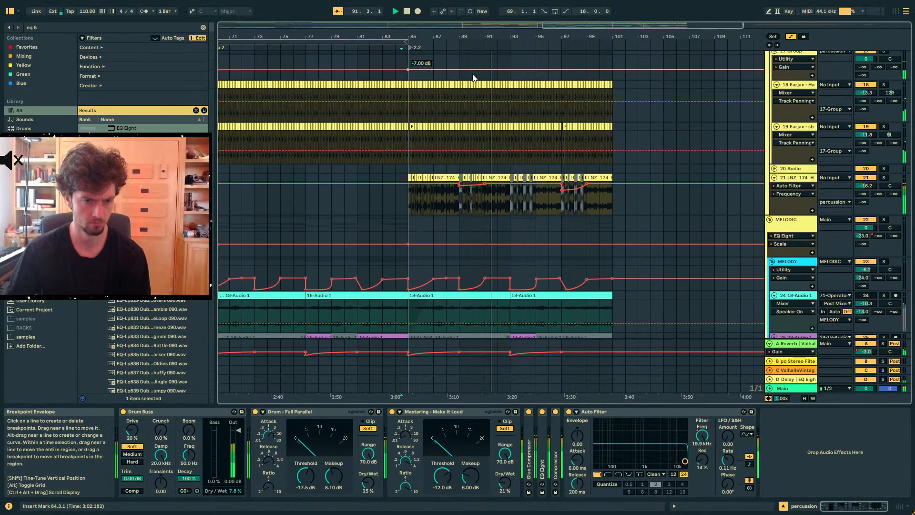
{"action": "scroll", "coordinate": [453, 101], "scroll_direction": "down", "scroll_amount": 2}
{"action": "key", "text": "a"}
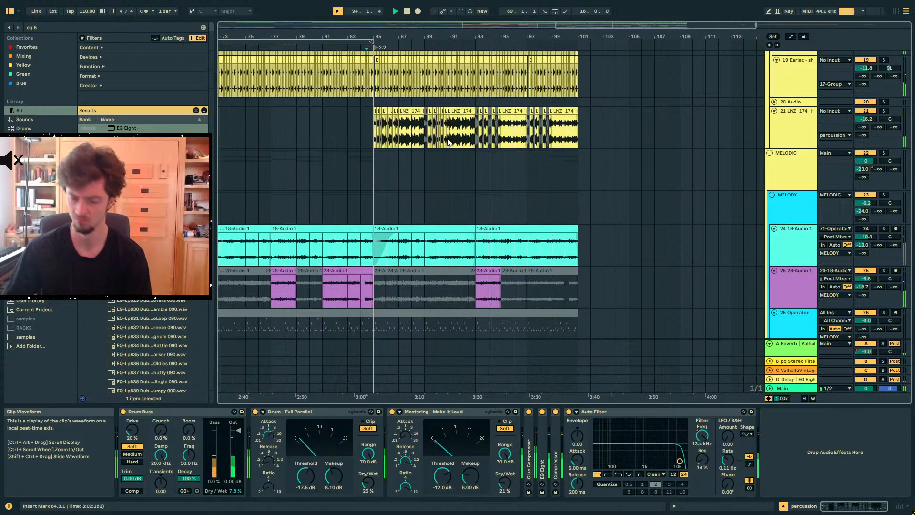
Deactivate the LNZ_174_Hubba_Drums_2 slices from 93.3.3 to 94.1.1 and just before 98.3.1
{"action": "left_click_drag", "start_coordinate": [476, 39], "coordinate": [519, 108]}
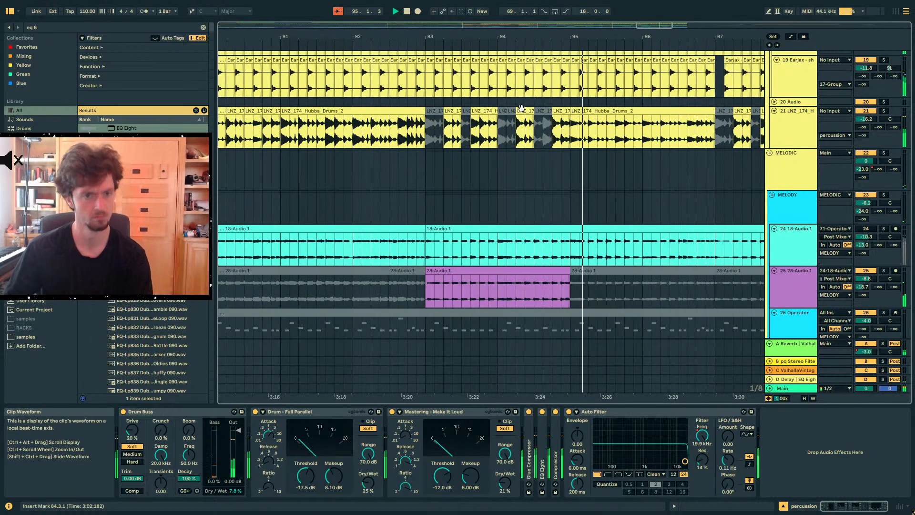
{"action": "left_click", "coordinate": [523, 119]}
{"action": "left_click", "coordinate": [483, 110]}
{"action": "key", "text": "0"}
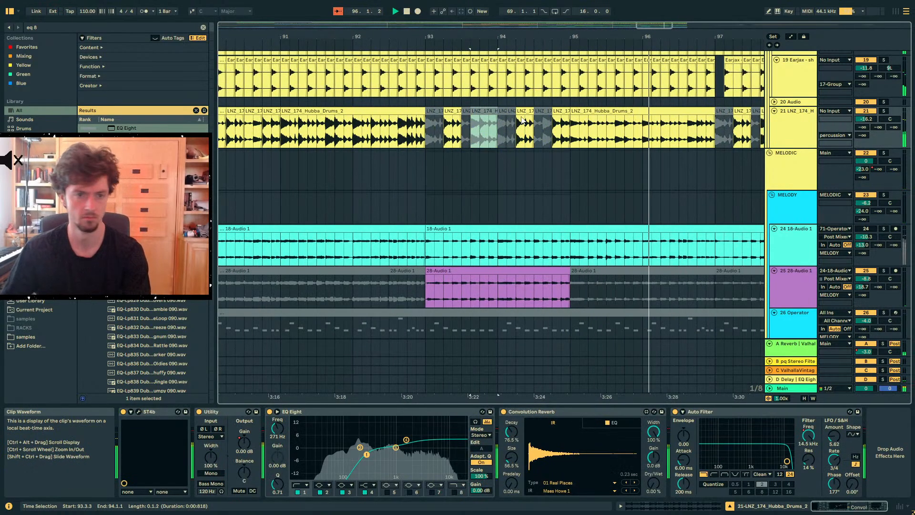
{"action": "left_click", "coordinate": [527, 109]}
{"action": "left_click_drag", "start_coordinate": [514, 36], "coordinate": [514, 19]}
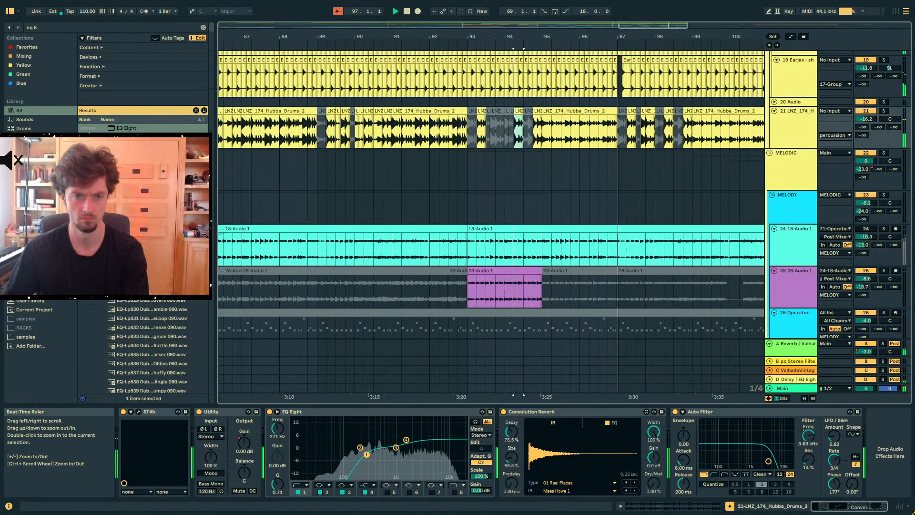
{"action": "left_click", "coordinate": [651, 112]}
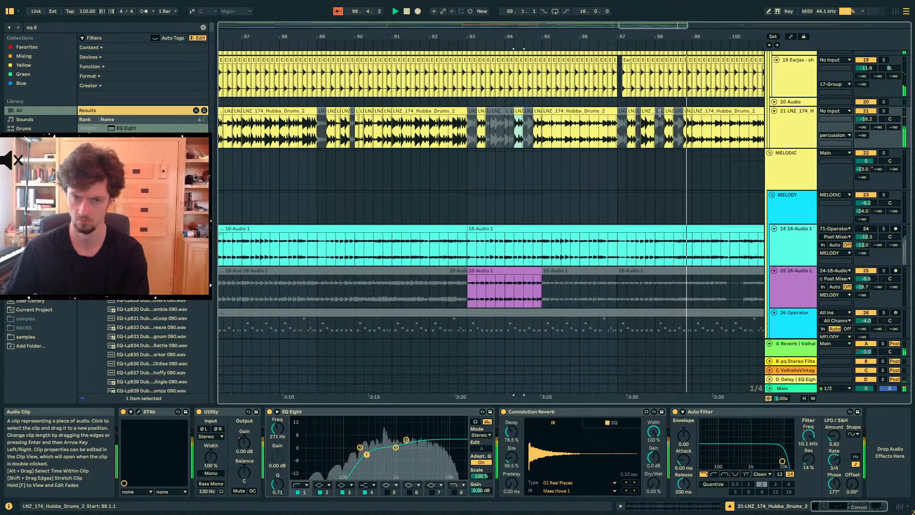
{"action": "left_click", "coordinate": [670, 112]}
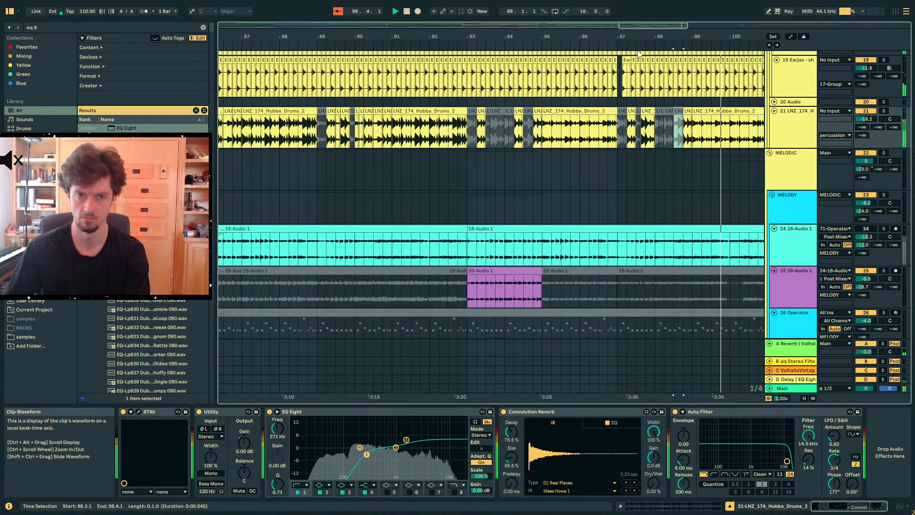
{"action": "left_click_drag", "start_coordinate": [616, 38], "coordinate": [616, 11]}
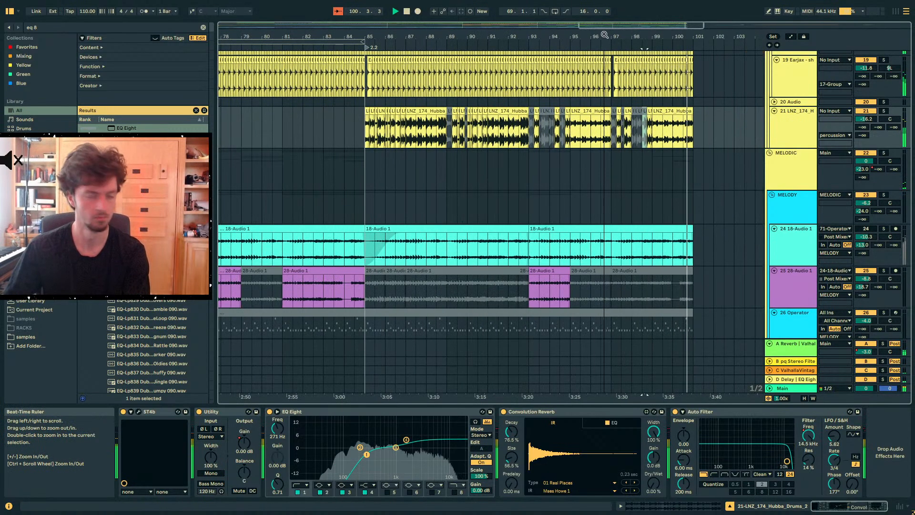
Set the playback position at 84.4.1 and examine the melody, chord and vocal tracks across drop 2 and section 2.2
{"action": "left_click", "coordinate": [364, 132]}
{"action": "key", "text": "space"}
{"action": "key", "text": "plus"}
{"action": "left_click", "coordinate": [357, 133]}
{"action": "left_click_drag", "start_coordinate": [400, 38], "coordinate": [526, 19]}
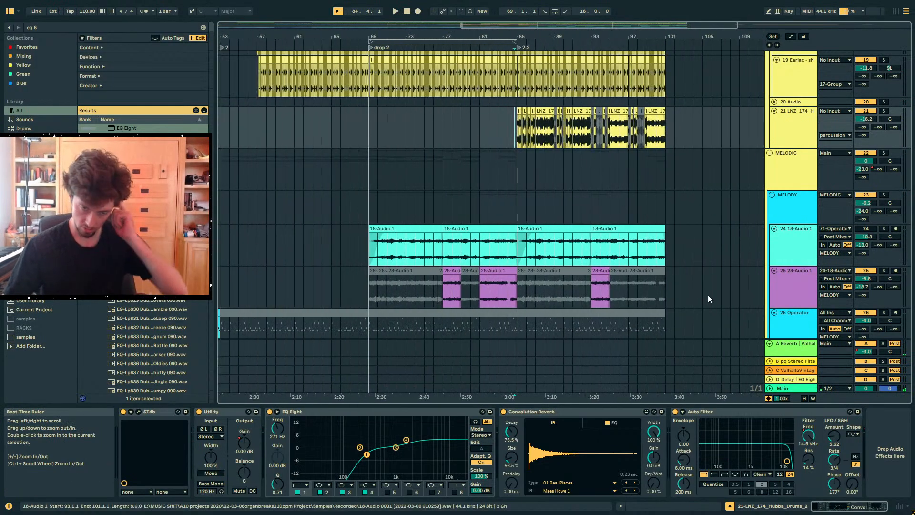
{"action": "scroll", "coordinate": [667, 273], "scroll_direction": "down", "scroll_amount": 8}
{"action": "scroll", "coordinate": [668, 245], "scroll_direction": "down", "scroll_amount": 10}
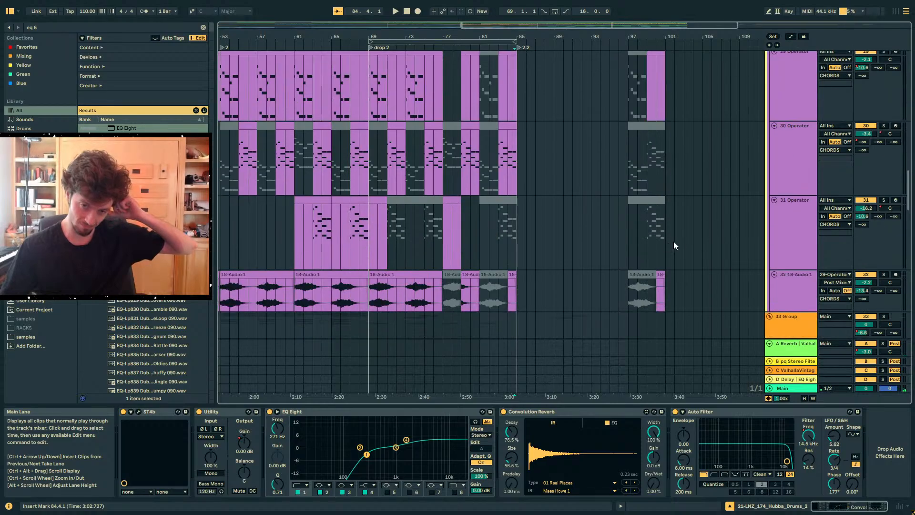
{"action": "scroll", "coordinate": [672, 243], "scroll_direction": "up", "scroll_amount": 4}
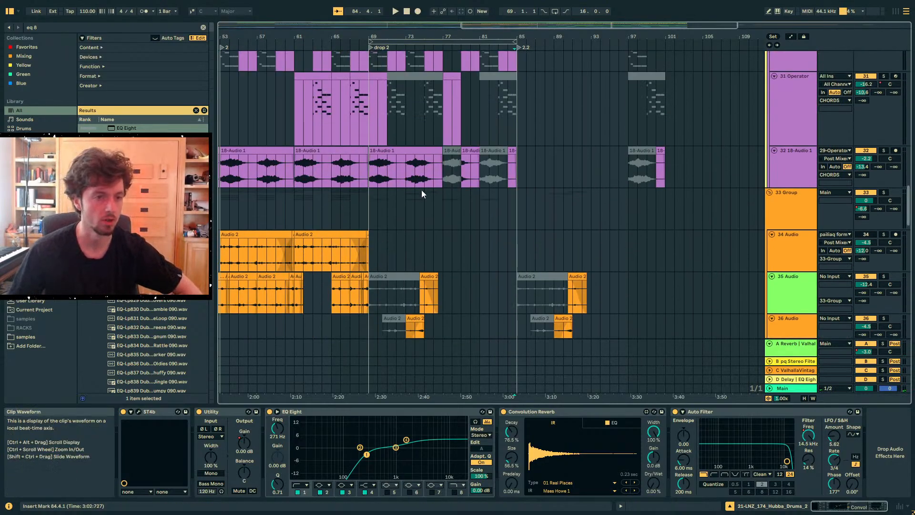
Mark bars 85 to 97 on the 31 Operator track and compare them with the 33 Group over bars 68 to 85
{"action": "left_click", "coordinate": [582, 204]}
{"action": "scroll", "coordinate": [541, 199], "scroll_direction": "up", "scroll_amount": 2}
{"action": "left_click_drag", "start_coordinate": [518, 173], "coordinate": [634, 176]}
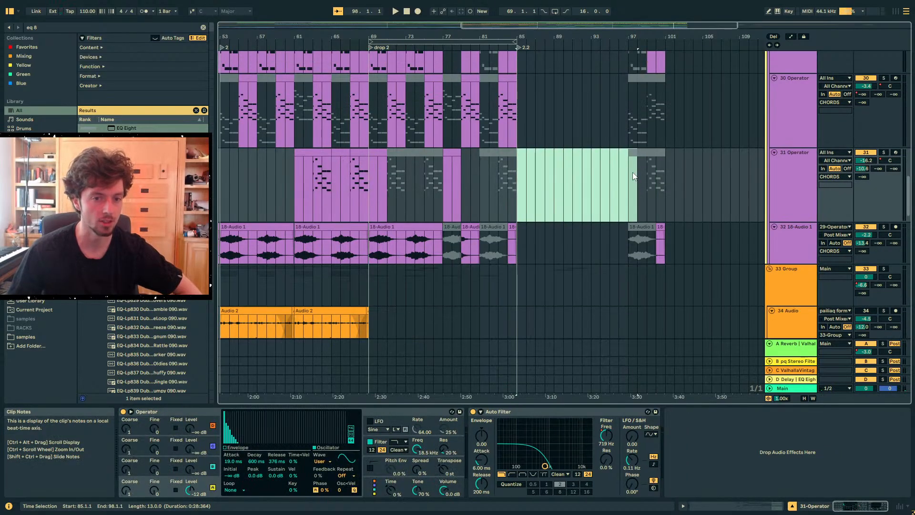
{"action": "scroll", "coordinate": [529, 167], "scroll_direction": "up", "scroll_amount": 8}
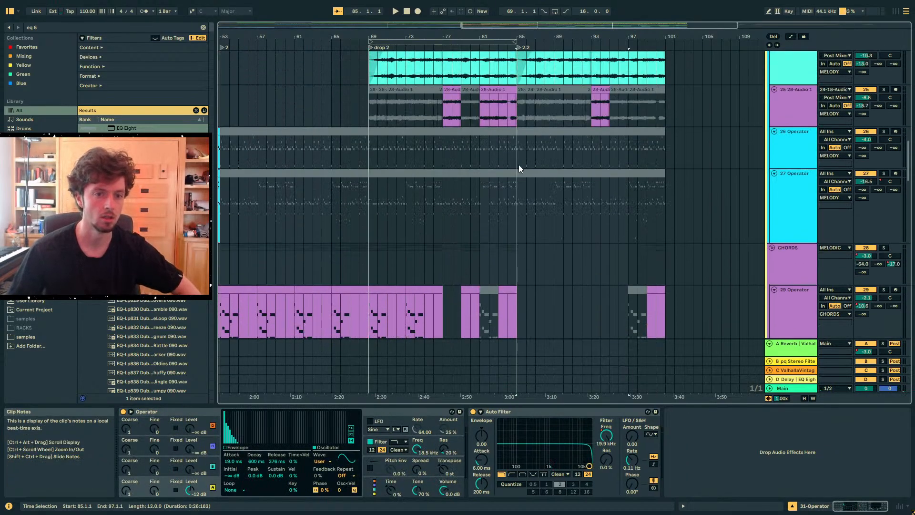
{"action": "scroll", "coordinate": [508, 189], "scroll_direction": "down", "scroll_amount": 3}
{"action": "scroll", "coordinate": [508, 191], "scroll_direction": "down", "scroll_amount": 5}
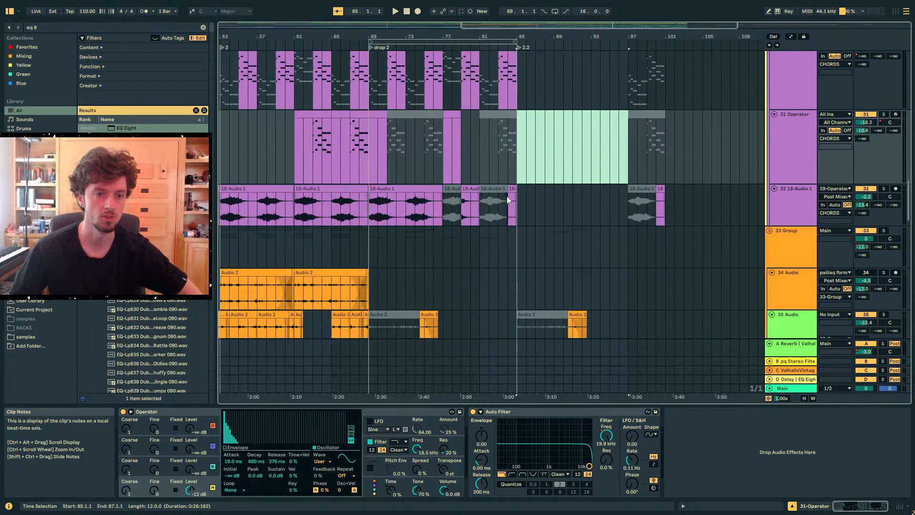
{"action": "left_click_drag", "start_coordinate": [520, 248], "coordinate": [363, 283]}
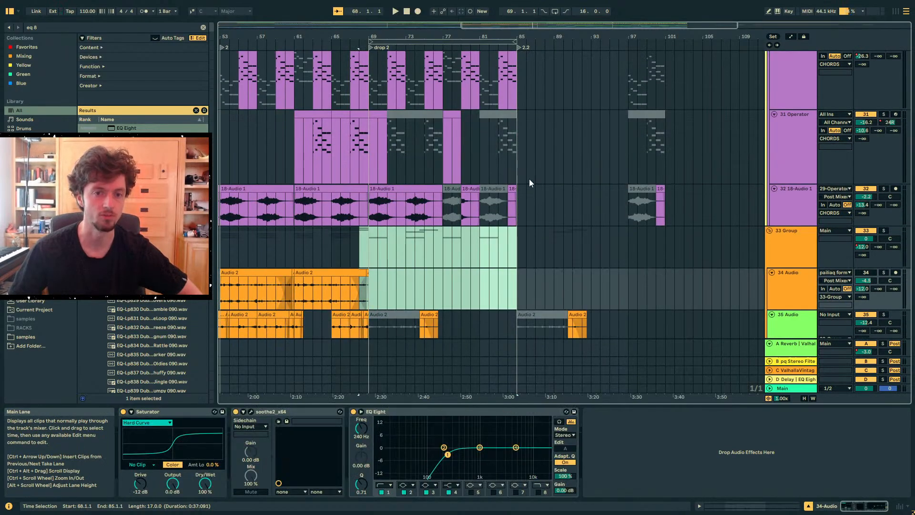
Play back the start of section 2.2 from around bar 85 and return to the LNZ drum track
{"action": "left_click", "coordinate": [511, 179]}
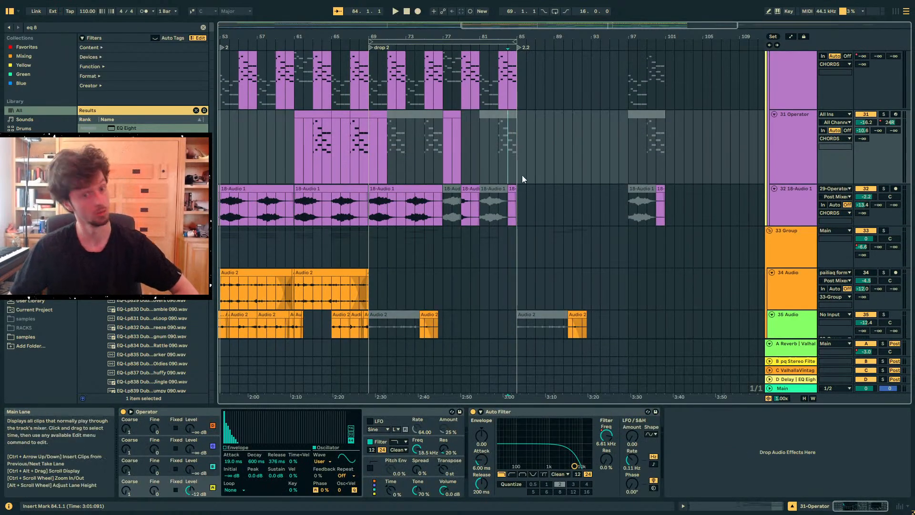
{"action": "key", "text": "space"}
{"action": "scroll", "coordinate": [549, 177], "scroll_direction": "down", "scroll_amount": 2}
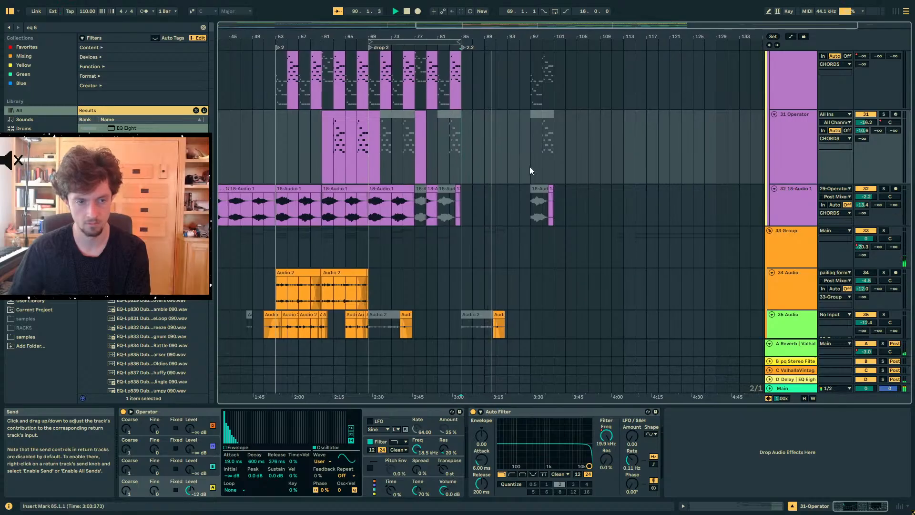
{"action": "scroll", "coordinate": [487, 155], "scroll_direction": "up", "scroll_amount": 4}
{"action": "scroll", "coordinate": [487, 155], "scroll_direction": "up", "scroll_amount": 10}
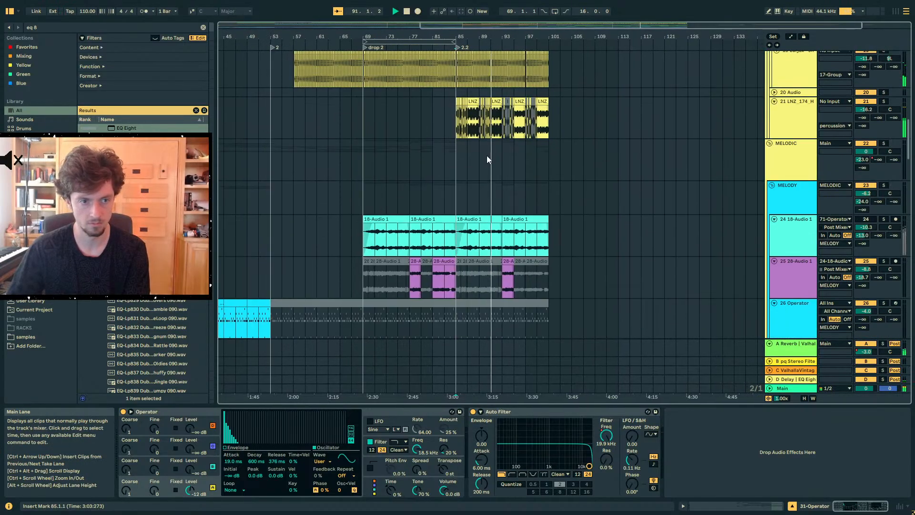
Deactivate the LNZ drum slices from 89.2.1 to 90.3.1 and the remaining active short slices in bars 93 and 94
{"action": "left_click_drag", "start_coordinate": [482, 38], "coordinate": [521, 125]}
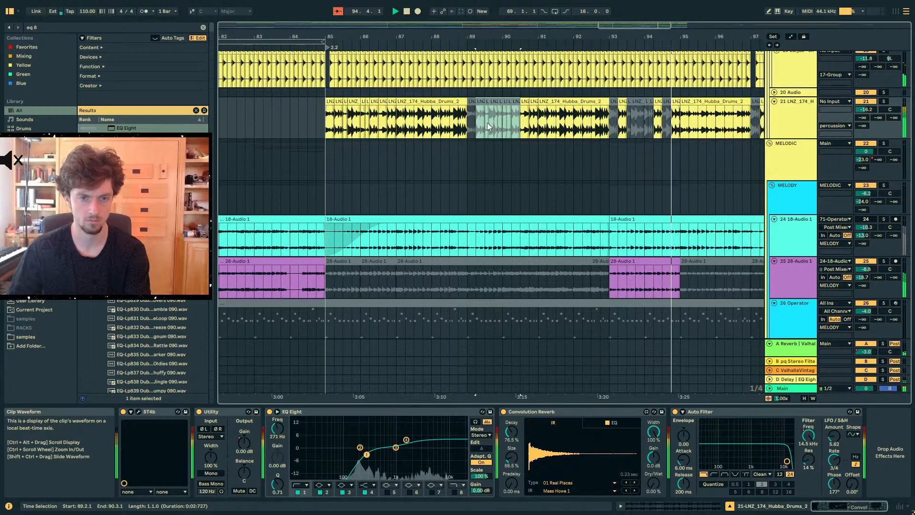
{"action": "left_click", "coordinate": [620, 103]}
{"action": "left_click", "coordinate": [620, 103]}
{"action": "key", "text": "0"}
{"action": "left_click_drag", "start_coordinate": [620, 37], "coordinate": [486, 38]}
Check the LNZ drum slices around bar 98 and deactivate the slice late in bar 97
{"action": "left_click", "coordinate": [791, 119]}
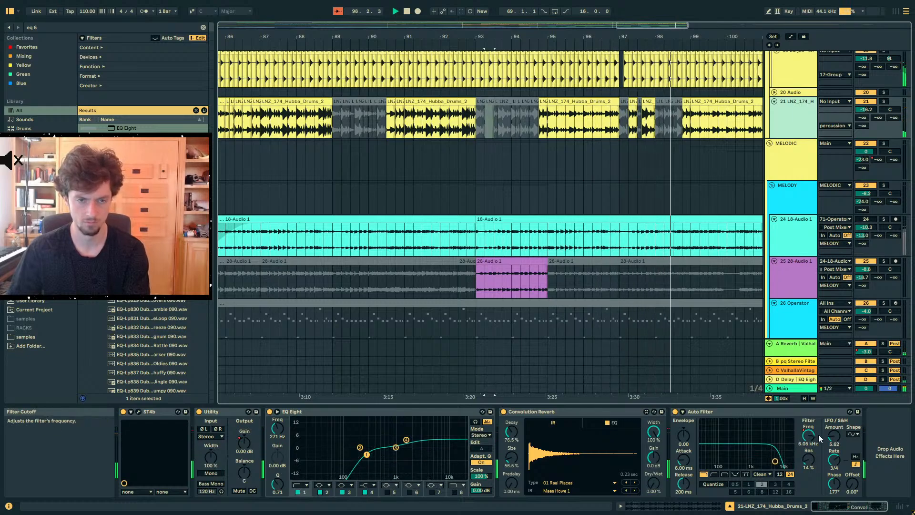
{"action": "left_click", "coordinate": [676, 104]}
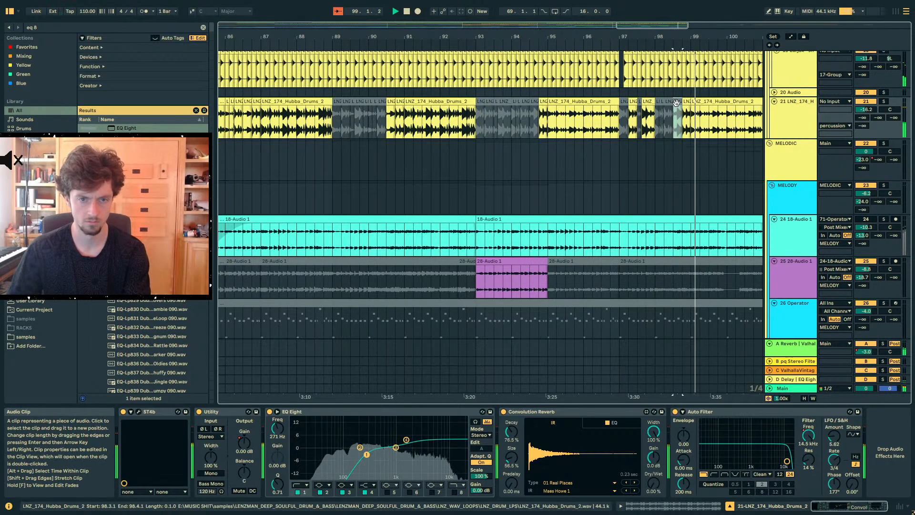
{"action": "left_click", "coordinate": [645, 103]}
{"action": "key", "text": "0"}
Play back the transition into drop 2, placing the insert mark at 69.1.1
{"action": "left_click_drag", "start_coordinate": [658, 37], "coordinate": [720, 7]}
{"action": "left_click", "coordinate": [476, 115]}
{"action": "key", "text": "space"}
{"action": "key", "text": "space"}
{"action": "left_click", "coordinate": [506, 118]}
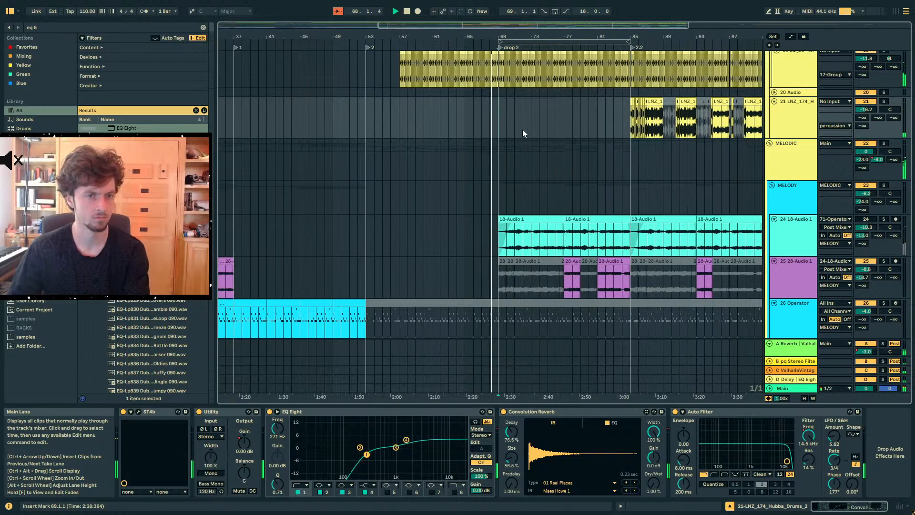
Solo the 33 Group during playback, folding both it and the MELODIC group
{"action": "scroll", "coordinate": [609, 183], "scroll_direction": "down", "scroll_amount": 1}
{"action": "left_click", "coordinate": [773, 92]}
{"action": "left_click", "coordinate": [769, 86]}
{"action": "left_click", "coordinate": [795, 128]}
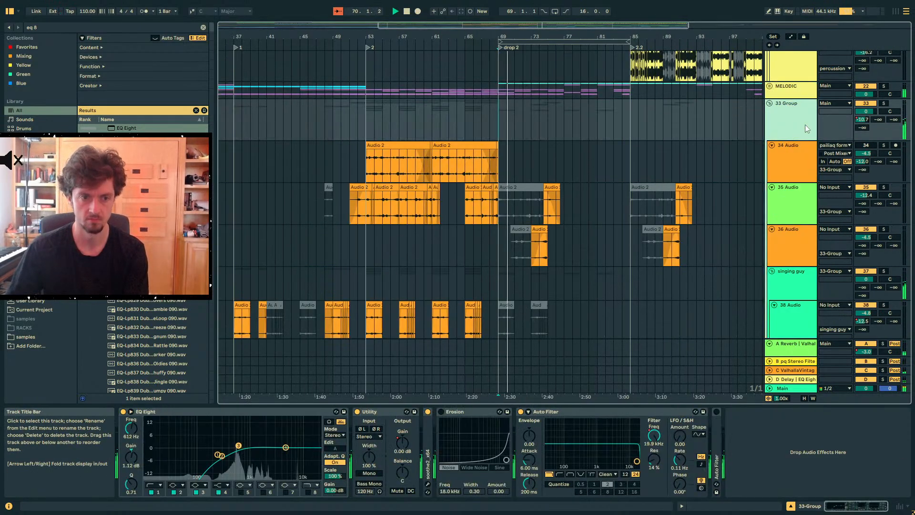
{"action": "left_click", "coordinate": [883, 103]}
{"action": "left_click", "coordinate": [769, 103]}
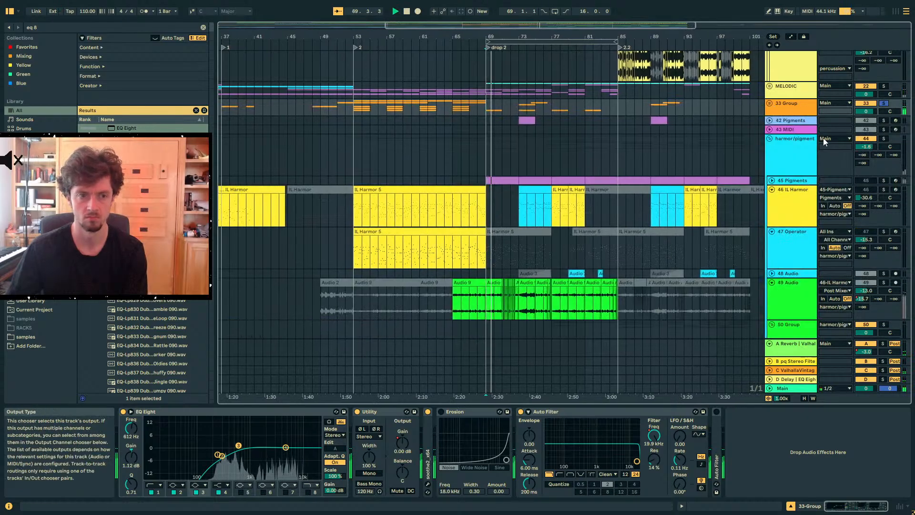
Replay the transition from shortly before drop 2 and fold the harmor/pigment group to reach the remaining tracks
{"action": "left_click", "coordinate": [476, 101]}
{"action": "key", "text": "space"}
{"action": "key", "text": "space"}
{"action": "scroll", "coordinate": [787, 186], "scroll_direction": "down", "scroll_amount": 2}
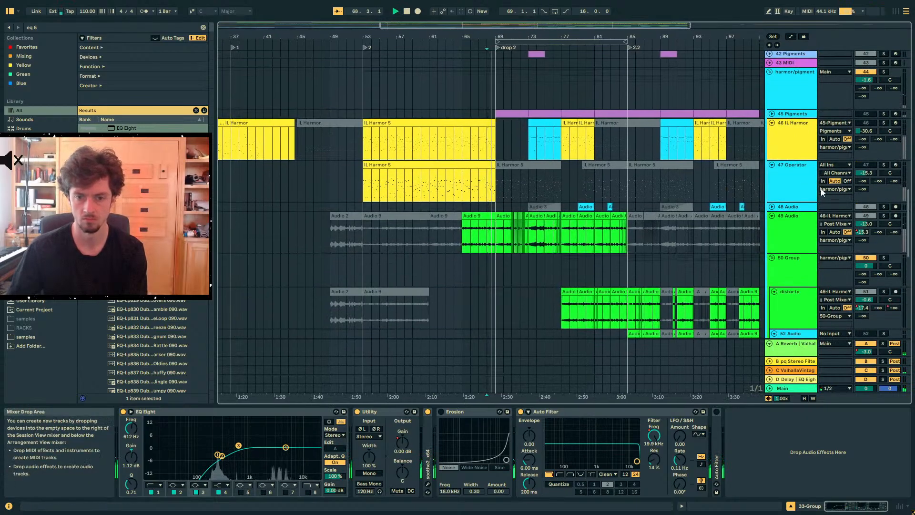
{"action": "left_click", "coordinate": [770, 72]}
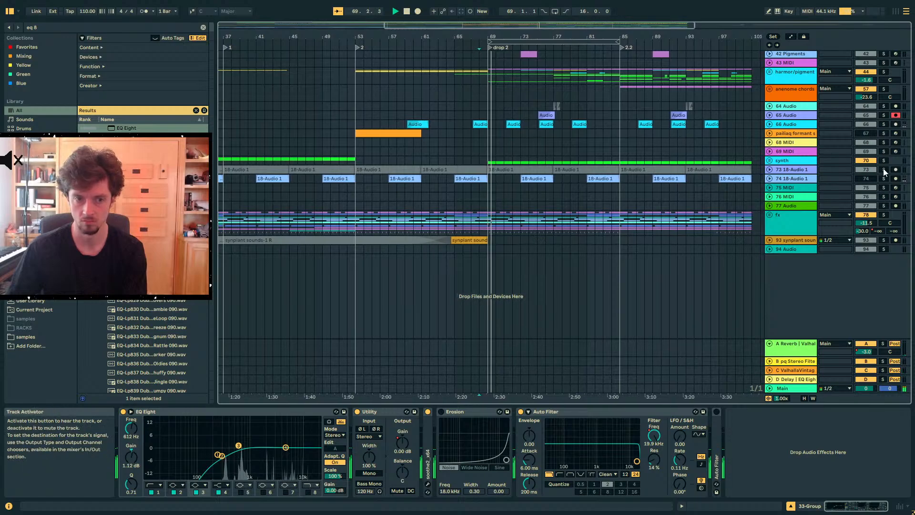
Solo the synplant sounds, synth and fx tracks in turn to audition them at drop 2, unfolding the synplant track
{"action": "left_click", "coordinate": [883, 240]}
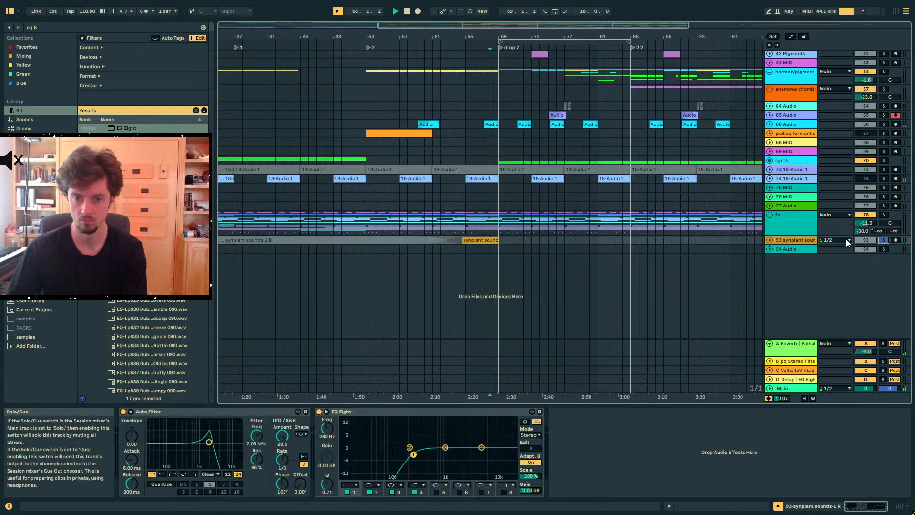
{"action": "left_click", "coordinate": [769, 240]}
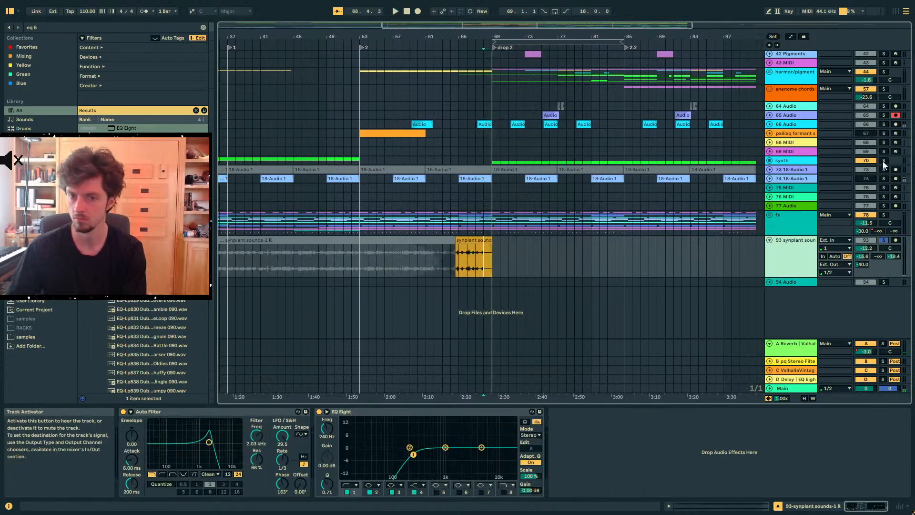
{"action": "left_click", "coordinate": [883, 160]}
{"action": "left_click", "coordinate": [883, 214]}
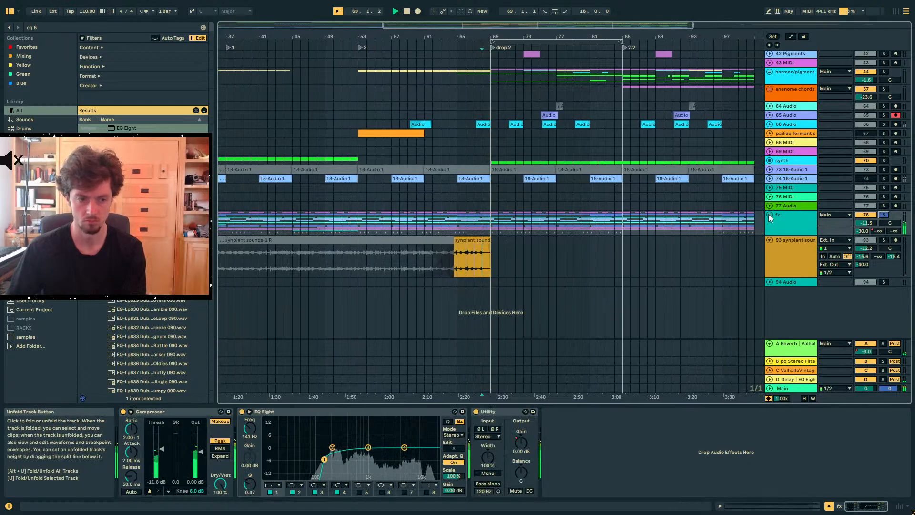
Unsolo the fx track, then solo 66 Audio and unfold it to audition its clips into drop 2
{"action": "left_click", "coordinate": [881, 213]}
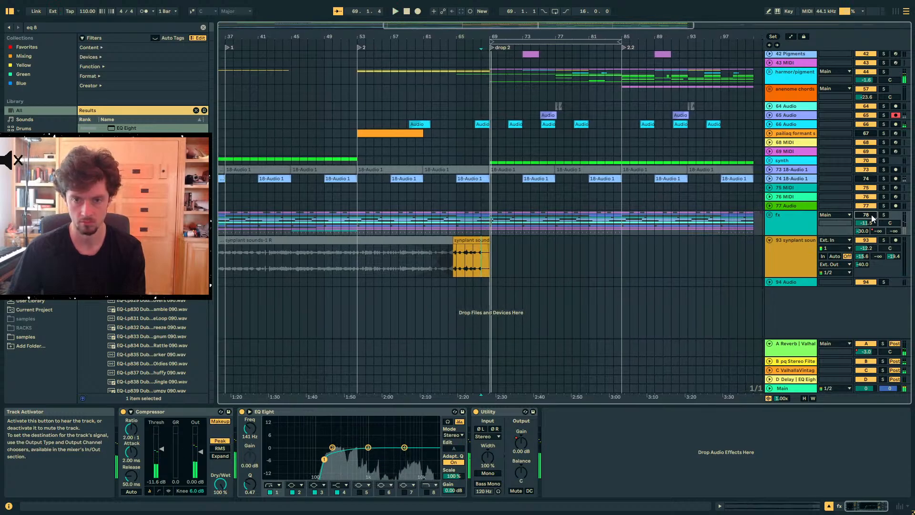
{"action": "left_click", "coordinate": [884, 124]}
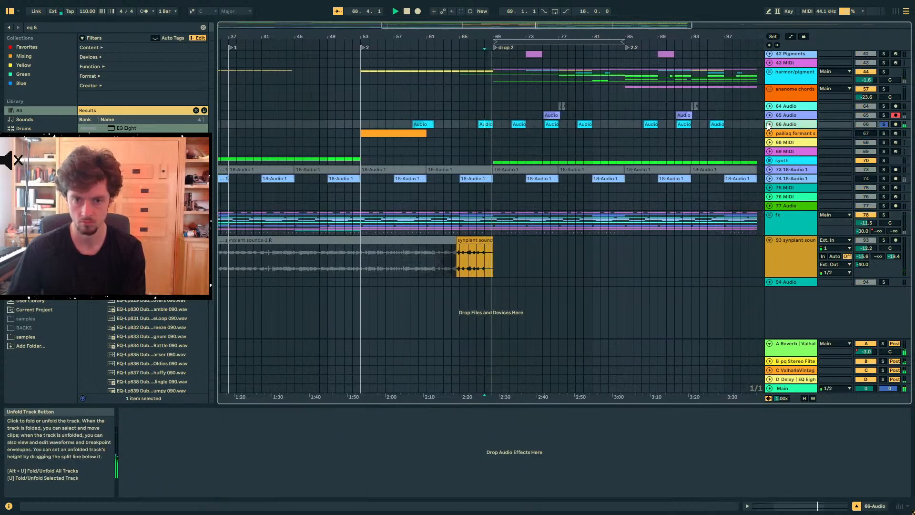
{"action": "left_click", "coordinate": [769, 125]}
{"action": "scroll", "coordinate": [830, 123], "scroll_direction": "up", "scroll_amount": 3}
Solo and unfold the harmor/pigment group, and lower its Feedback automation going into drop 2
{"action": "left_click", "coordinate": [884, 101]}
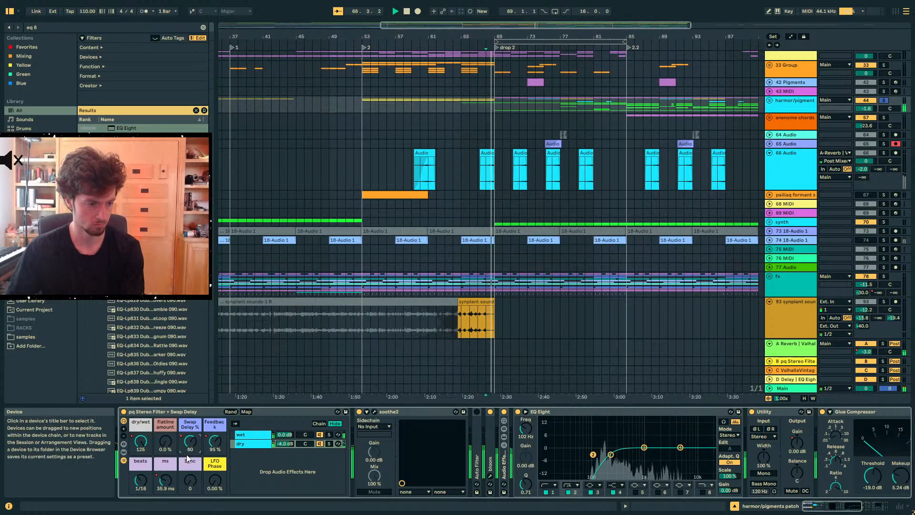
{"action": "left_click", "coordinate": [769, 100]}
{"action": "key", "text": "a"}
{"action": "left_click_drag", "start_coordinate": [486, 126], "coordinate": [493, 127]}
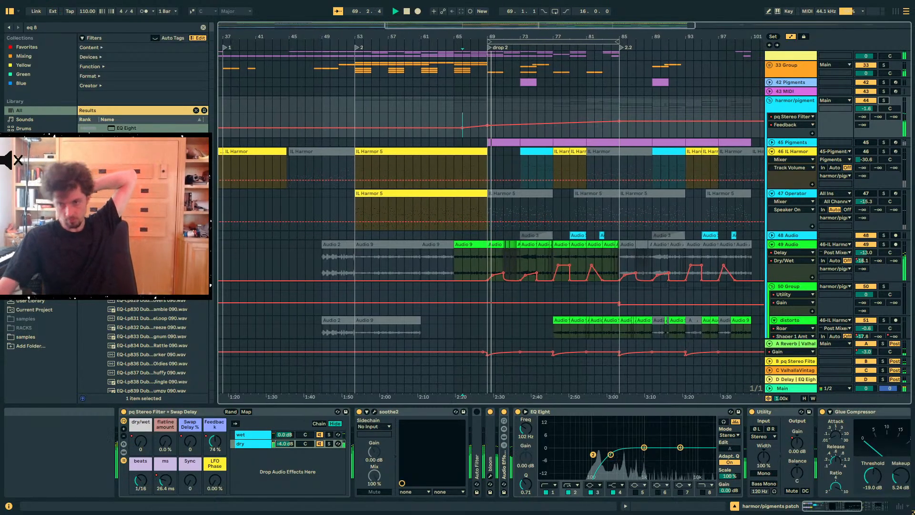
Unfold the fx group and deactivate the track 92 synplant clips around the start of drop 2
{"action": "scroll", "coordinate": [531, 251], "scroll_direction": "down", "scroll_amount": 15}
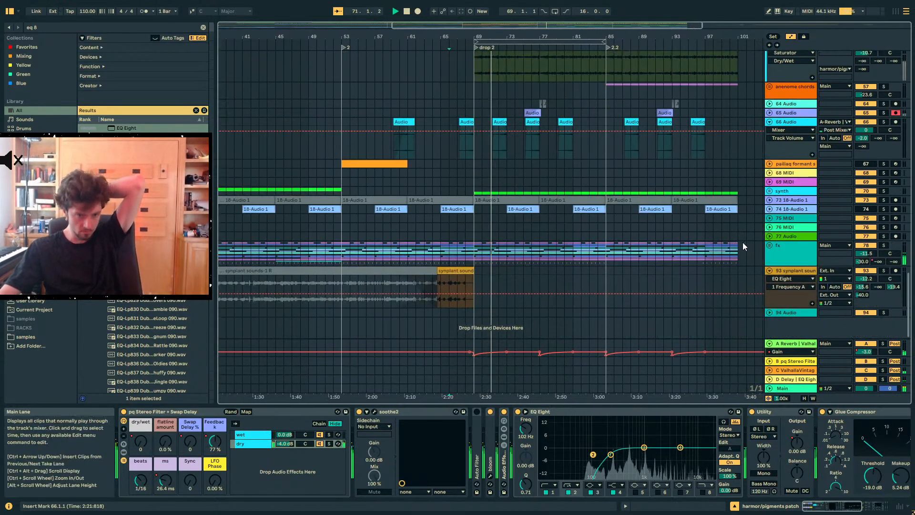
{"action": "left_click", "coordinate": [769, 245]}
{"action": "left_click_drag", "start_coordinate": [469, 39], "coordinate": [454, 239]}
{"action": "key", "text": "a"}
{"action": "key", "text": "0"}
{"action": "left_click", "coordinate": [430, 240]}
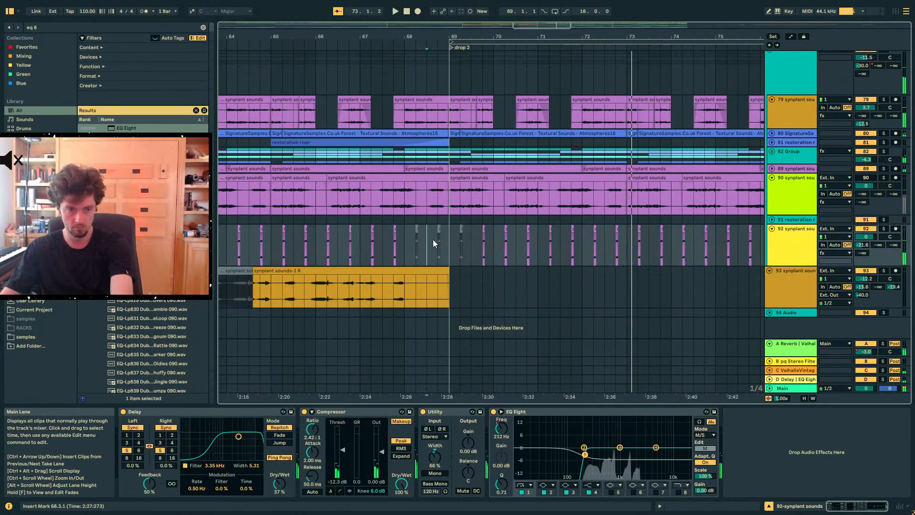
Replay the entry into drop 2 and extend the deactivated track 92 synplant clips toward bar 70
{"action": "key", "text": "space"}
{"action": "key", "text": "space"}
{"action": "mouse_move", "coordinate": [529, 246]}
{"action": "left_mouse_down"}
{"action": "mouse_move", "coordinate": [507, 251]}
{"action": "mouse_move", "coordinate": [540, 257]}
{"action": "left_mouse_up"}
{"action": "left_click", "coordinate": [505, 250], "text": "shift"}
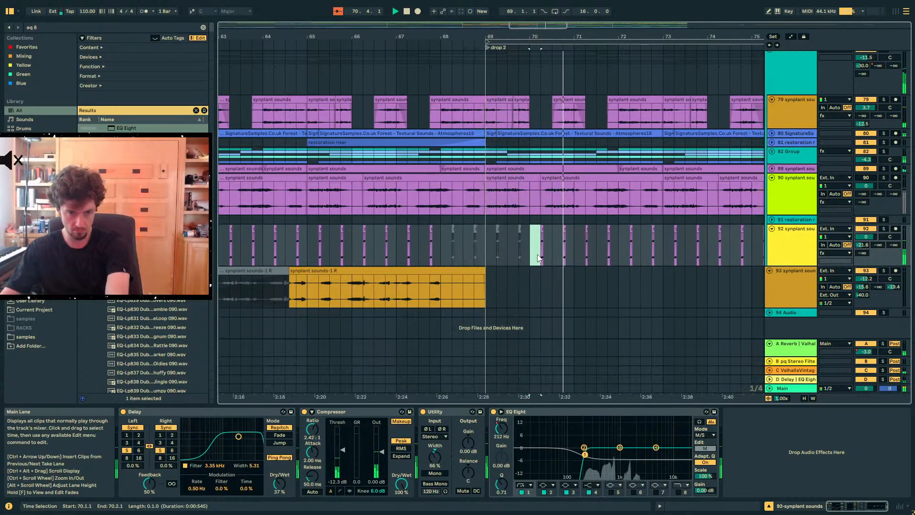
Unfold the 82 Group and deactivate the track 88 SignatureSamples clip at the start of drop 2
{"action": "left_click", "coordinate": [771, 153]}
{"action": "scroll", "coordinate": [540, 193], "scroll_direction": "down", "scroll_amount": 5}
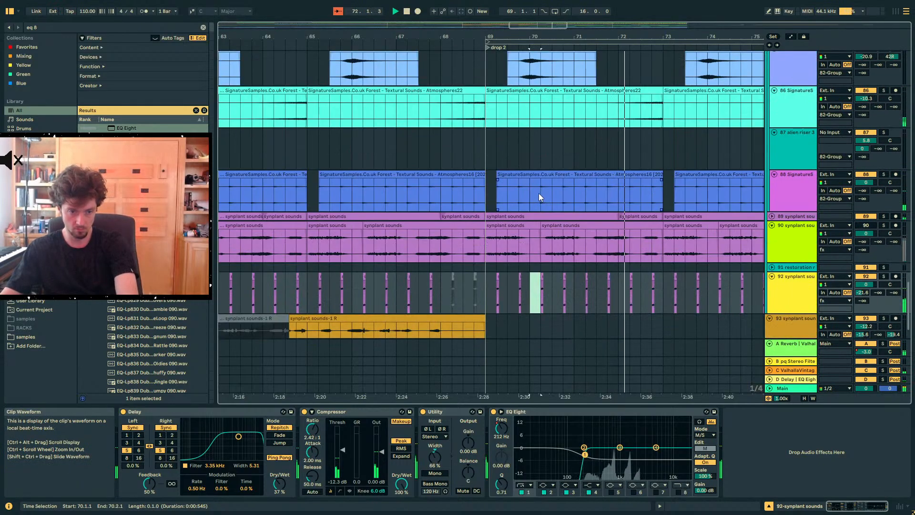
{"action": "left_click", "coordinate": [539, 193]}
{"action": "key", "text": "0"}
{"action": "left_click", "coordinate": [479, 191]}
Deactivate the track 92 synplant clips from 69.1.1 through drop 2 and section 2.2 to 98.2.1
{"action": "left_click_drag", "start_coordinate": [515, 275], "coordinate": [577, 296]}
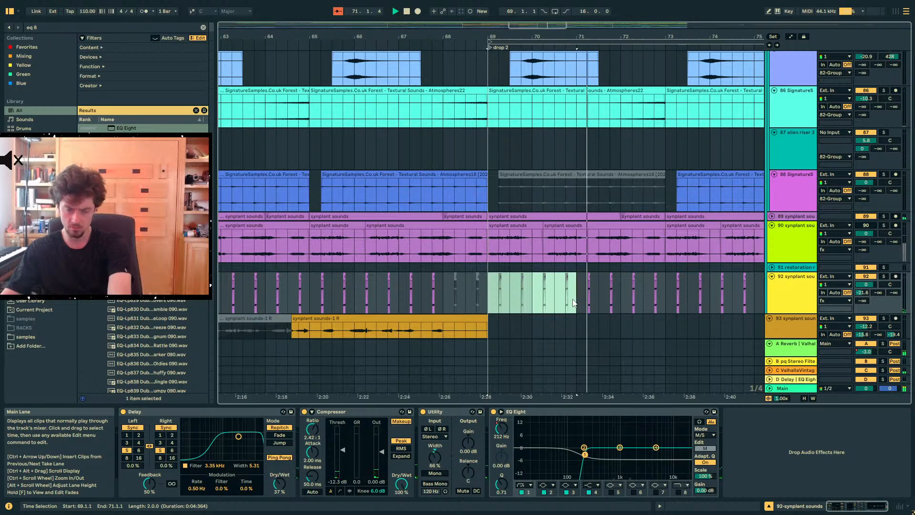
{"action": "left_click_drag", "start_coordinate": [601, 35], "coordinate": [394, 15]}
{"action": "left_click_drag", "start_coordinate": [388, 305], "coordinate": [850, 325]}
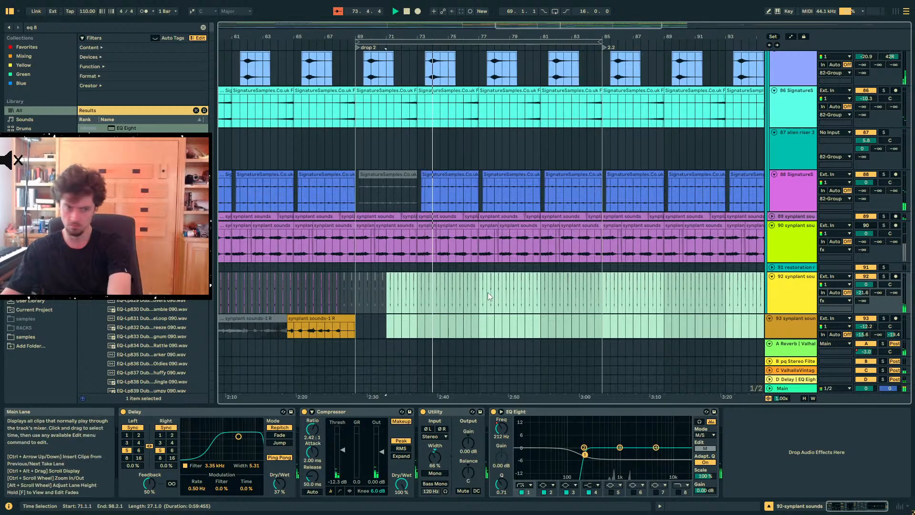
Listen on through drop 2, selecting 77.1.1 to 78.1.1 in track 88 and looking over the fx tracks
{"action": "scroll", "coordinate": [477, 289], "scroll_direction": "up", "scroll_amount": 2}
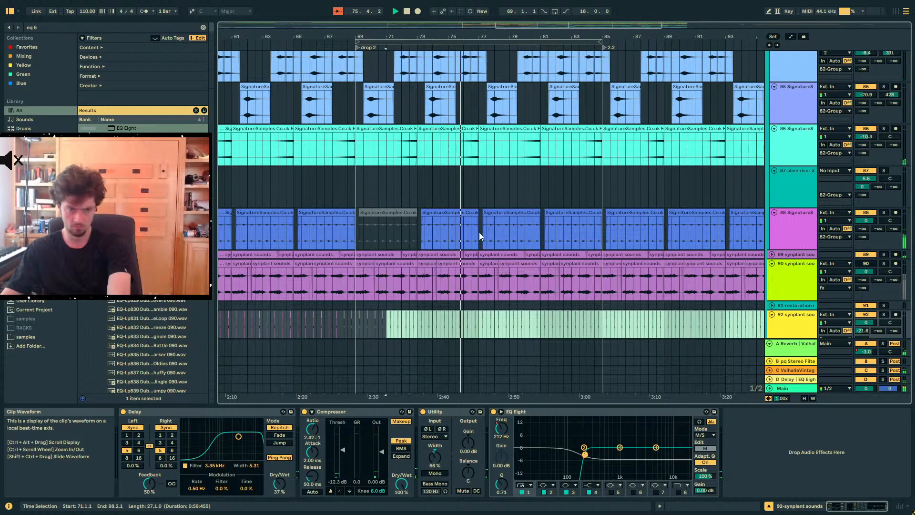
{"action": "left_click_drag", "start_coordinate": [483, 232], "coordinate": [497, 233]}
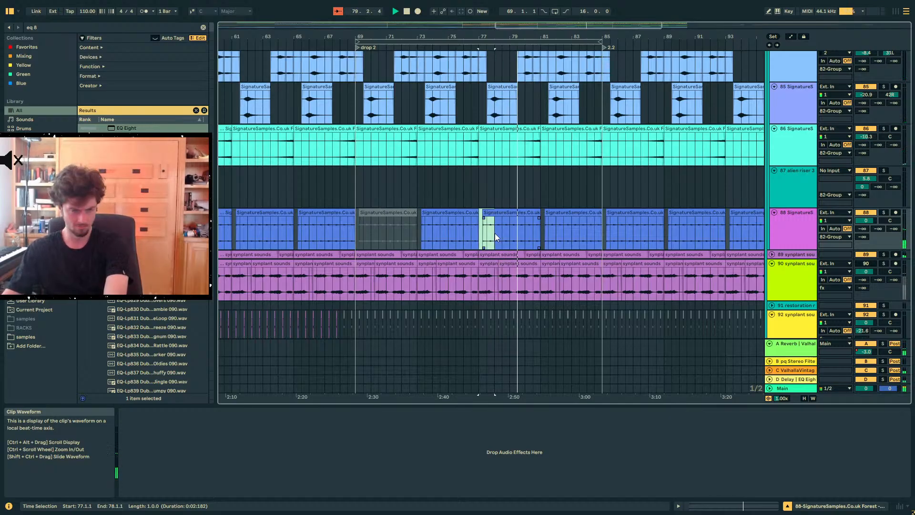
{"action": "scroll", "coordinate": [494, 234], "scroll_direction": "up", "scroll_amount": 6}
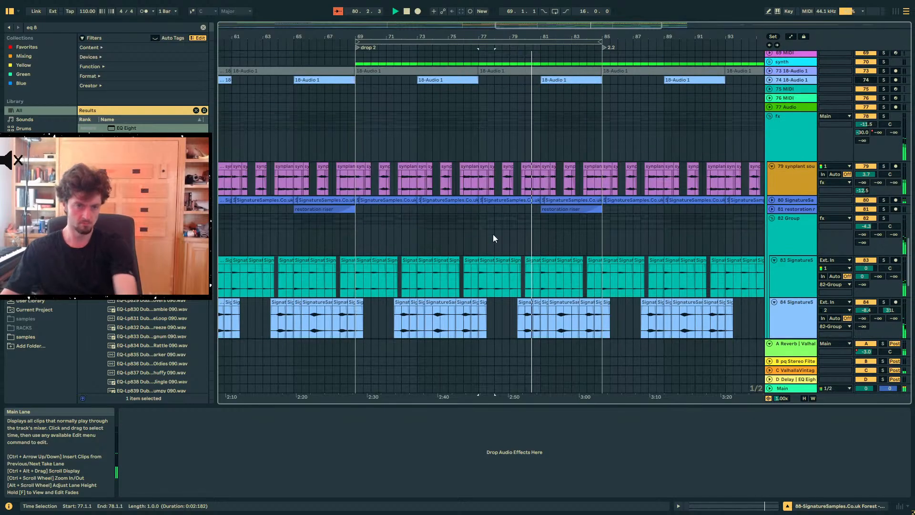
{"action": "scroll", "coordinate": [493, 234], "scroll_direction": "up", "scroll_amount": 3}
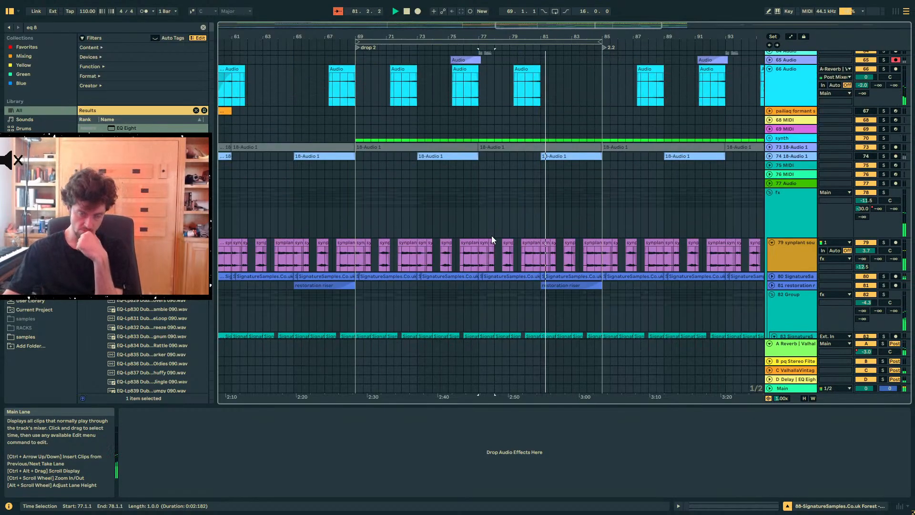
Drop the Roar Shaper 1 Amt automation of distorto track 51 to 34 % at bar 81
{"action": "scroll", "coordinate": [498, 237], "scroll_direction": "up", "scroll_amount": 10}
{"action": "left_click", "coordinate": [542, 255]}
{"action": "scroll", "coordinate": [562, 201], "scroll_direction": "up", "scroll_amount": 3}
{"action": "left_click", "coordinate": [540, 150]}
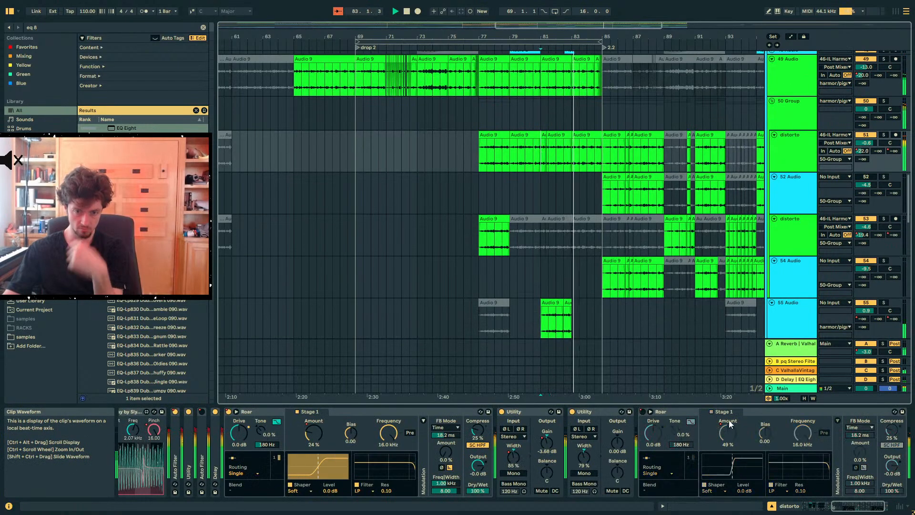
{"action": "key", "text": "a"}
{"action": "left_click_drag", "start_coordinate": [540, 157], "coordinate": [541, 161]}
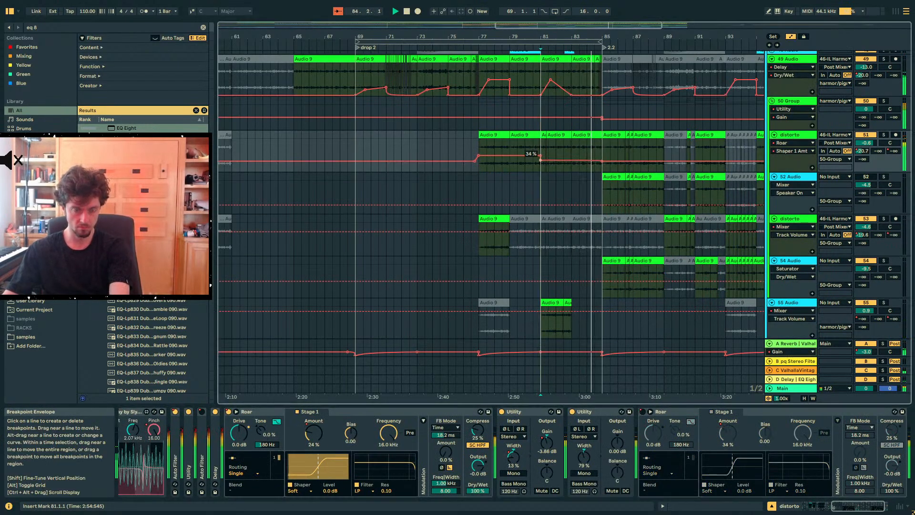
{"action": "left_click", "coordinate": [539, 144]}
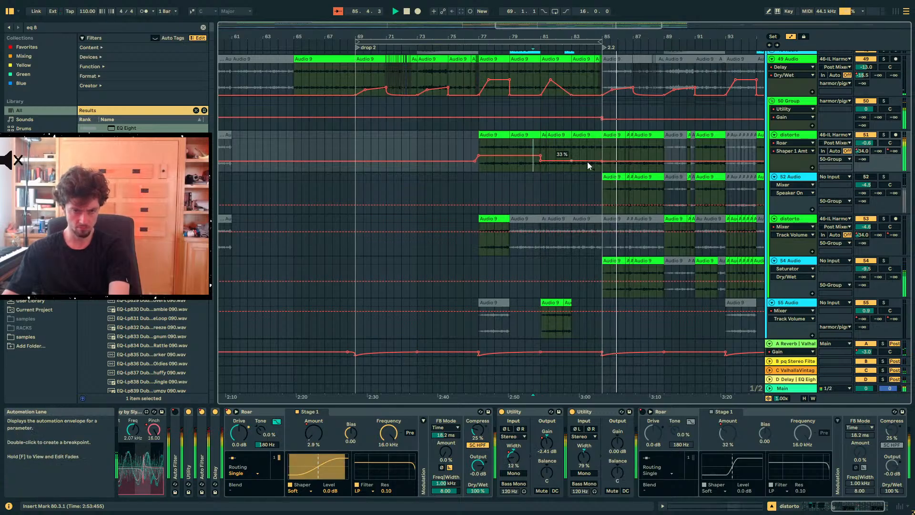
{"action": "key", "text": "a"}
Set the 50 Group's Utility Gain automation to -2 dB at the start of section 2.2
{"action": "left_click", "coordinate": [793, 176]}
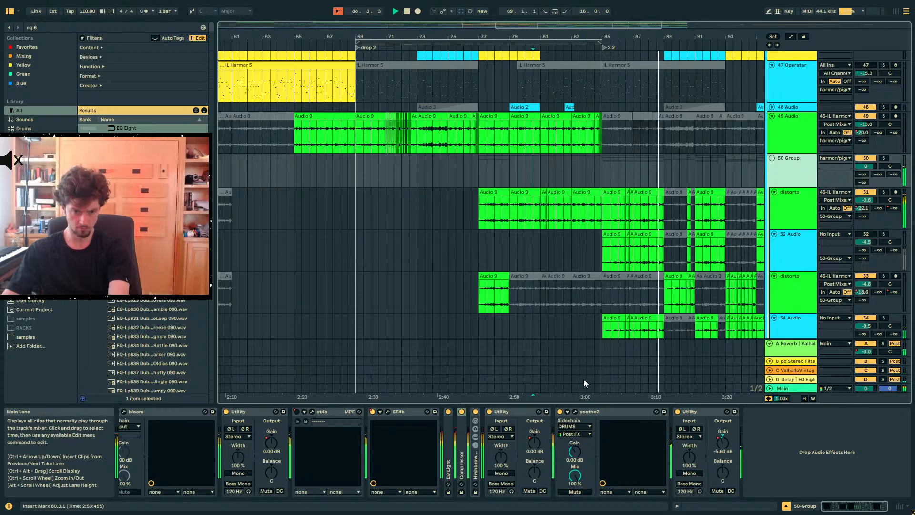
{"action": "left_click", "coordinate": [723, 443]}
{"action": "key", "text": "a"}
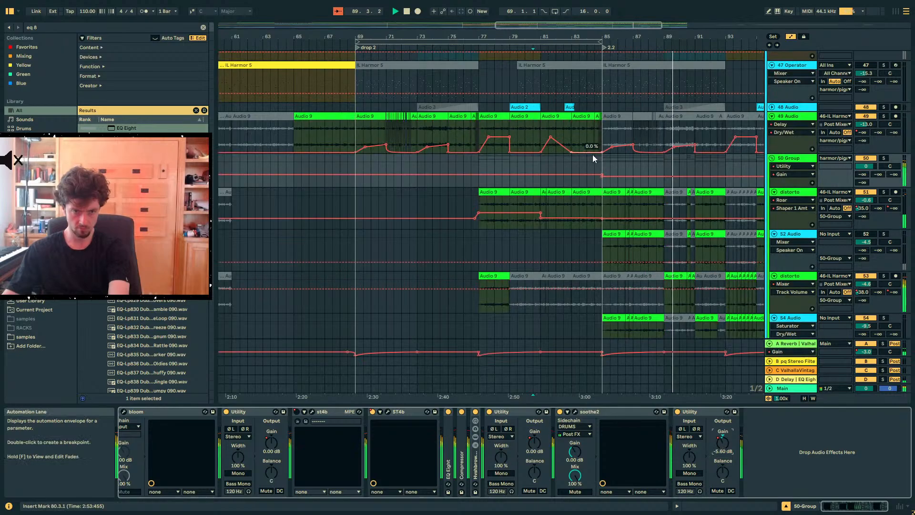
{"action": "left_click", "coordinate": [602, 176]}
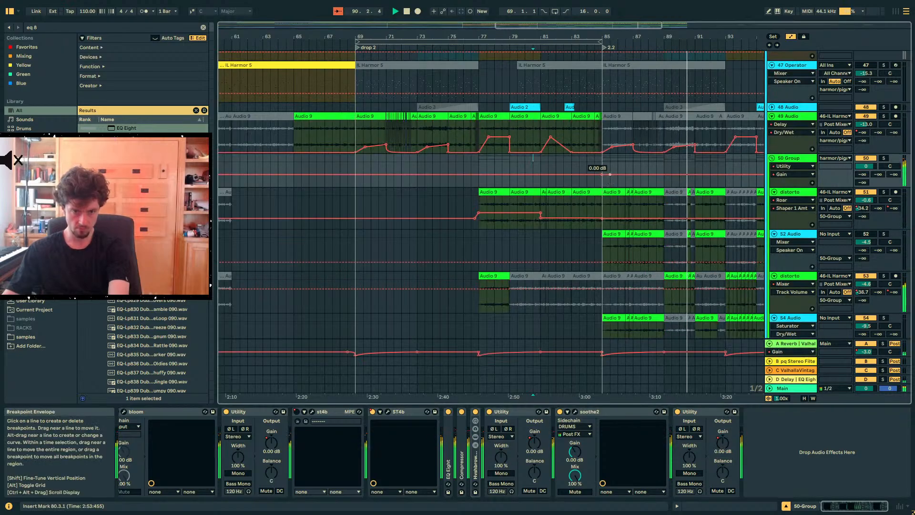
{"action": "right_click", "coordinate": [606, 176]}
{"action": "left_click", "coordinate": [617, 179]}
{"action": "type", "text": "-2"}
{"action": "key", "text": "Return"}
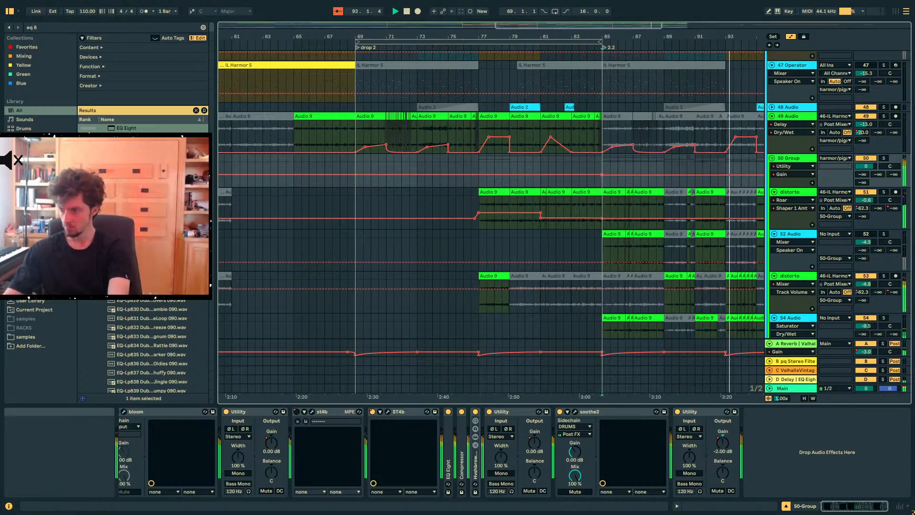
Listen to section 2.2 through to its end, hiding the automation and placing the insert mark at 89.1.1
{"action": "left_click_drag", "start_coordinate": [700, 37], "coordinate": [637, 38]}
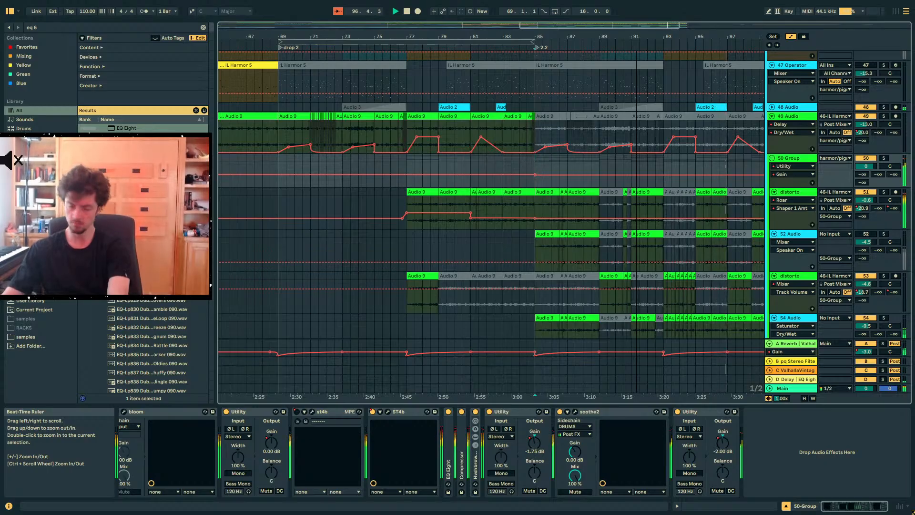
{"action": "mouse_move", "coordinate": [637, 38]}
{"action": "left_mouse_down"}
{"action": "mouse_move", "coordinate": [544, 36]}
{"action": "mouse_move", "coordinate": [654, 36]}
{"action": "left_mouse_up"}
{"action": "key", "text": "a"}
{"action": "left_click", "coordinate": [638, 170]}
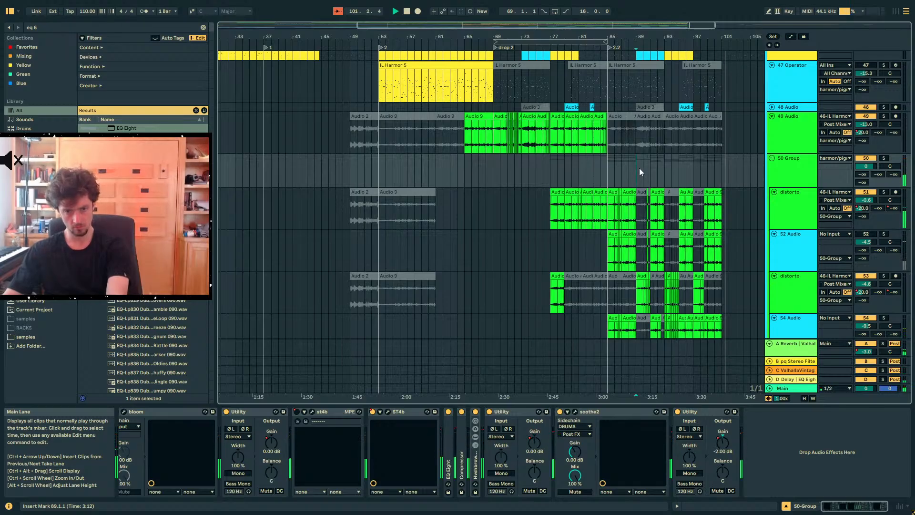
Select the last track 92 clips, past about bar 98, and save the project with the insert mark at 64.1.1
{"action": "scroll", "coordinate": [639, 168], "scroll_direction": "down", "scroll_amount": 15}
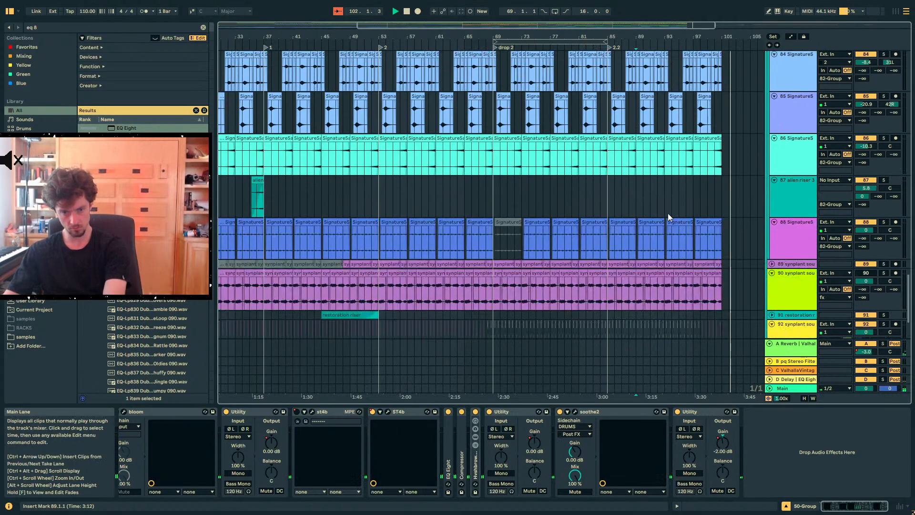
{"action": "scroll", "coordinate": [668, 213], "scroll_direction": "down", "scroll_amount": 3}
{"action": "left_click_drag", "start_coordinate": [729, 241], "coordinate": [701, 249]}
{"action": "left_click", "coordinate": [357, 247]}
{"action": "key", "text": "plus"}
{"action": "left_click", "coordinate": [531, 247]}
{"action": "key", "text": "ctrl+s"}
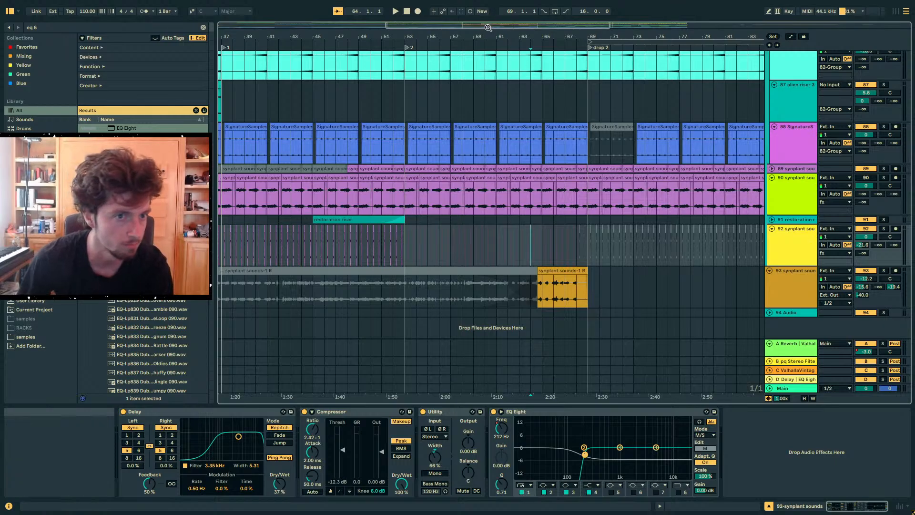
Look over the whole arrangement, fold the fx group and place the insert mark at 101.1.1
{"action": "scroll", "coordinate": [597, 233], "scroll_direction": "down", "scroll_amount": 3}
{"action": "scroll", "coordinate": [597, 233], "scroll_direction": "up", "scroll_amount": 10}
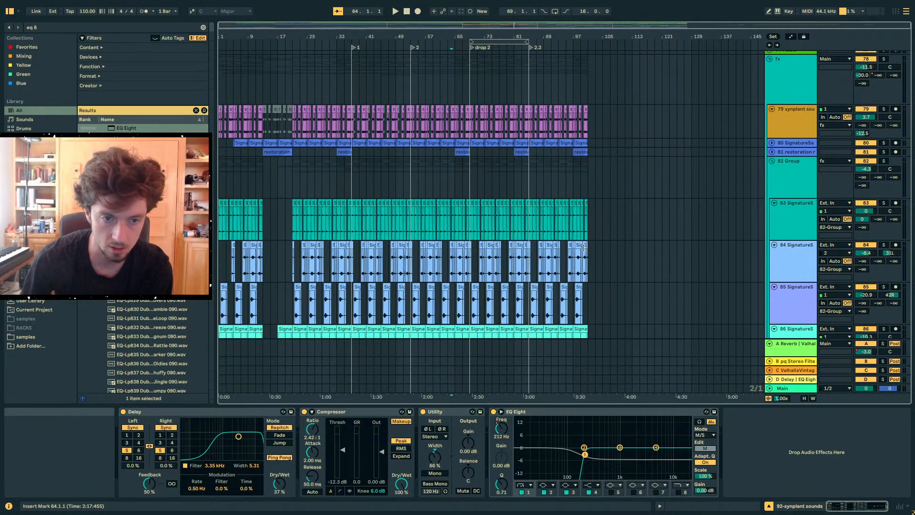
{"action": "left_click", "coordinate": [589, 174]}
{"action": "scroll", "coordinate": [751, 163], "scroll_direction": "up", "scroll_amount": 4}
{"action": "left_click", "coordinate": [782, 126]}
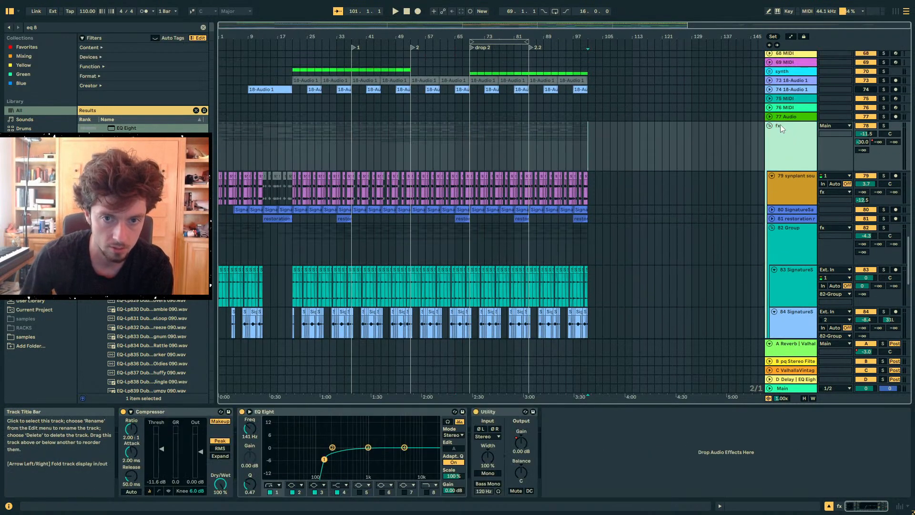
{"action": "left_click", "coordinate": [771, 125]}
{"action": "left_click_drag", "start_coordinate": [595, 132], "coordinate": [42, 131]}
{"action": "left_click", "coordinate": [591, 121]}
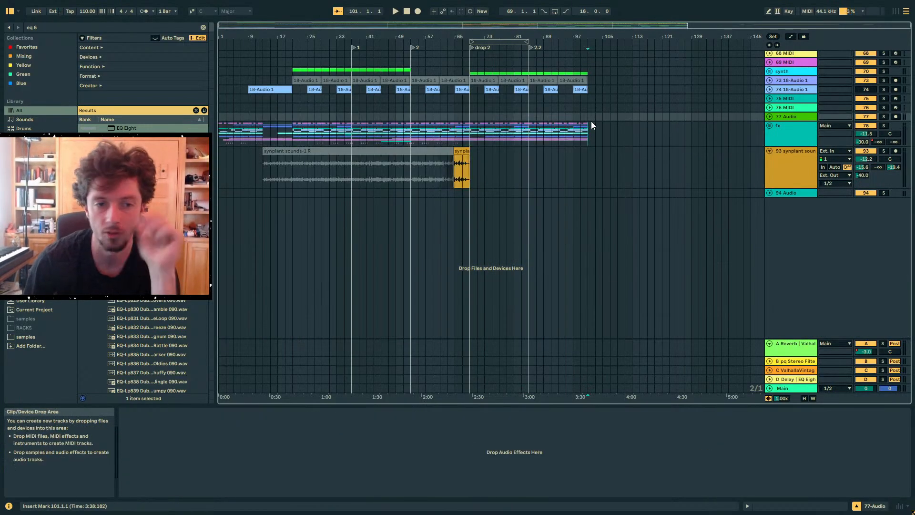
{"action": "left_click", "coordinate": [591, 125]}
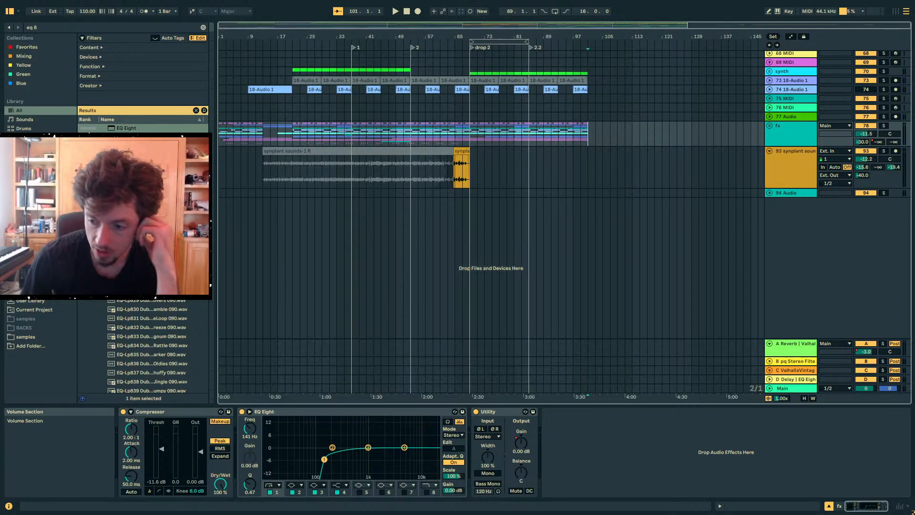
Switch to Obsidian and open the EP ideas note in the Music and Audio folder at the glitch hop EP lists
{"action": "left_click", "coordinate": [269, 503]}
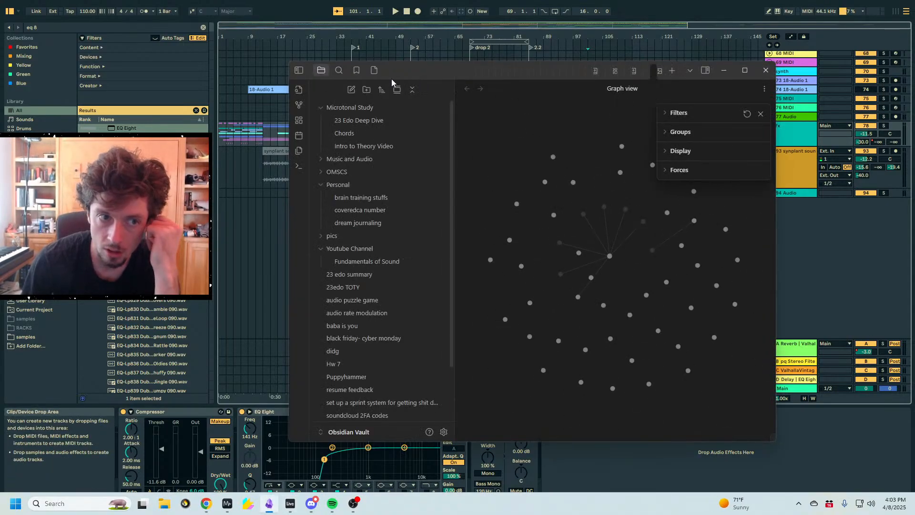
{"action": "left_click_drag", "start_coordinate": [416, 72], "coordinate": [474, 100]}
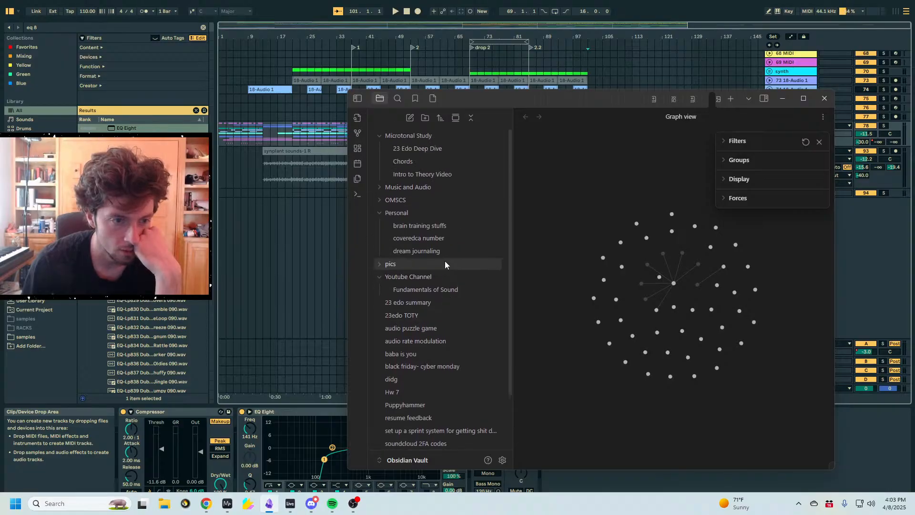
{"action": "left_click", "coordinate": [379, 187]}
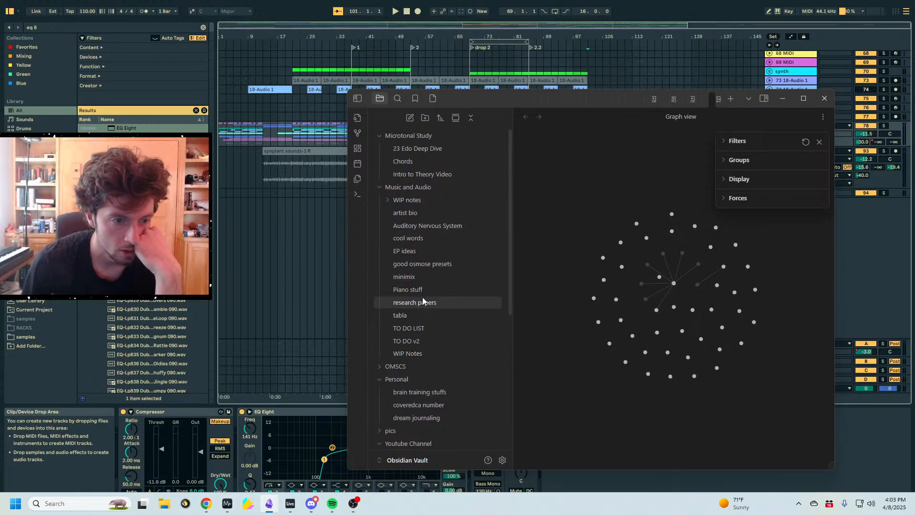
{"action": "left_click", "coordinate": [422, 252]}
{"action": "scroll", "coordinate": [602, 278], "scroll_direction": "down", "scroll_amount": 10}
{"action": "scroll", "coordinate": [601, 279], "scroll_direction": "down", "scroll_amount": 6}
Review the track list of the colorful glitch hop EP, highlighting its entries
{"action": "left_click_drag", "start_coordinate": [620, 265], "coordinate": [494, 212]}
{"action": "left_click", "coordinate": [632, 248]}
{"action": "left_click_drag", "start_coordinate": [585, 265], "coordinate": [526, 253]}
{"action": "left_click", "coordinate": [562, 234]}
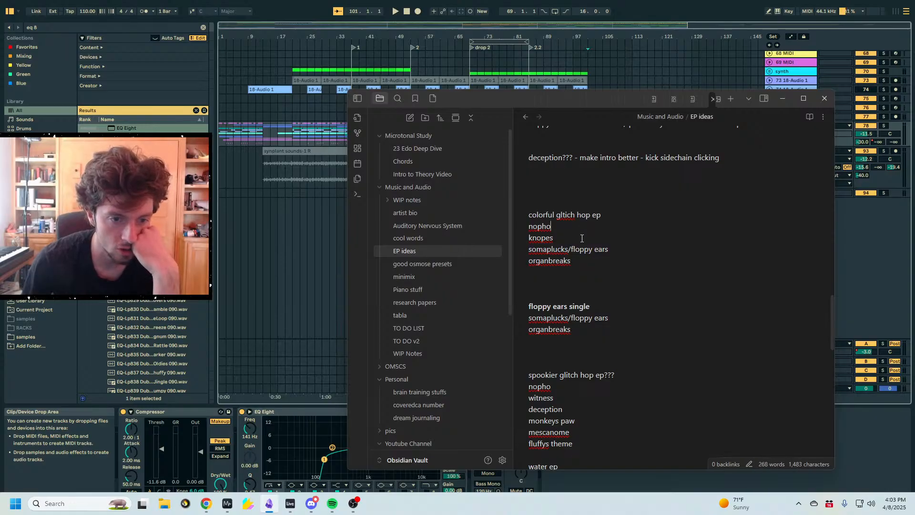
{"action": "left_click_drag", "start_coordinate": [579, 264], "coordinate": [482, 262]}
{"action": "left_click_drag", "start_coordinate": [620, 254], "coordinate": [490, 250]}
{"action": "left_click_drag", "start_coordinate": [572, 227], "coordinate": [488, 223]}
{"action": "left_click_drag", "start_coordinate": [671, 246], "coordinate": [524, 271]}
{"action": "left_click", "coordinate": [624, 267]}
{"action": "left_click_drag", "start_coordinate": [624, 267], "coordinate": [509, 243]}
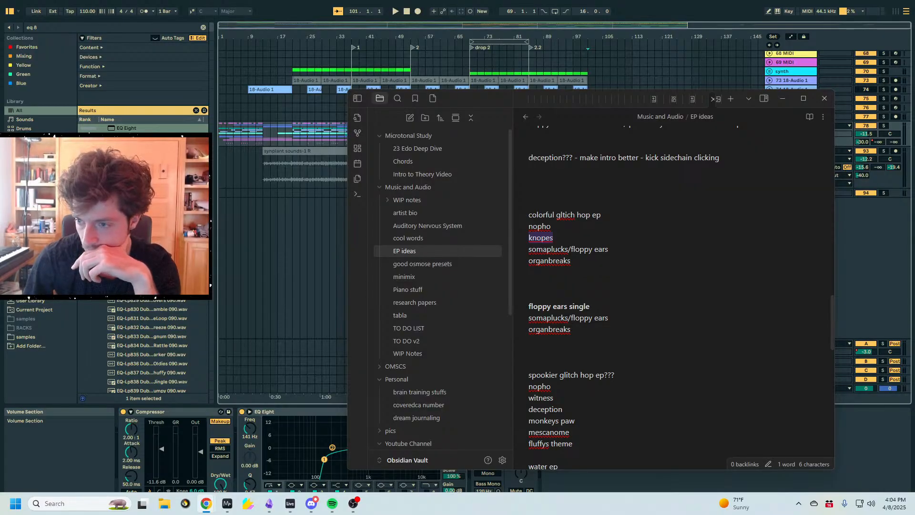
{"action": "left_click_drag", "start_coordinate": [625, 274], "coordinate": [524, 203]}
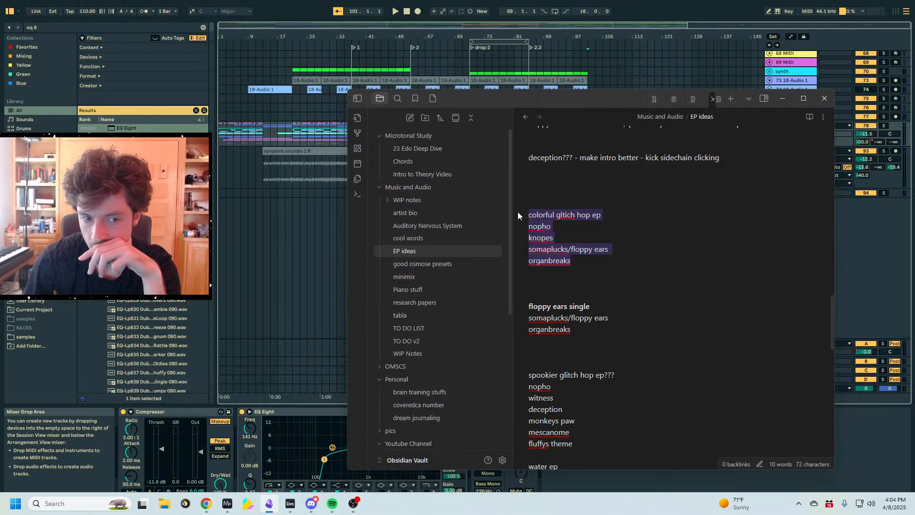
Review the EP lists in the note, highlighting the water ep and spookier glitch hop ep entries
{"action": "scroll", "coordinate": [580, 231], "scroll_direction": "down", "scroll_amount": 1}
{"action": "scroll", "coordinate": [580, 230], "scroll_direction": "down", "scroll_amount": 3}
{"action": "scroll", "coordinate": [580, 231], "scroll_direction": "up", "scroll_amount": 5}
{"action": "scroll", "coordinate": [580, 231], "scroll_direction": "up", "scroll_amount": 6}
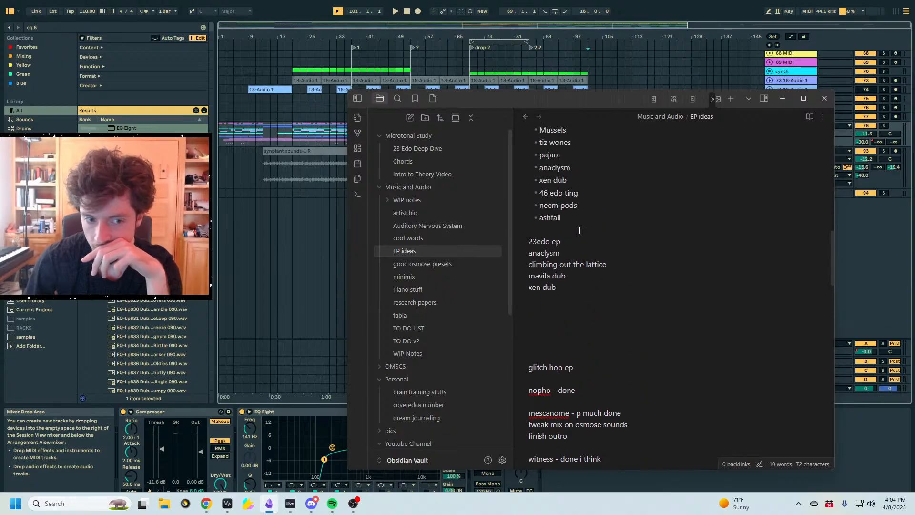
{"action": "scroll", "coordinate": [580, 231], "scroll_direction": "down", "scroll_amount": 9}
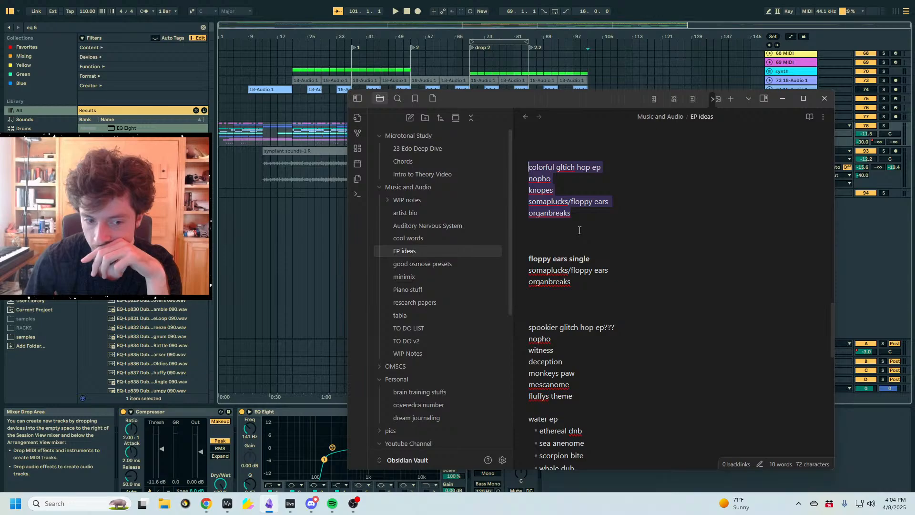
{"action": "scroll", "coordinate": [580, 231], "scroll_direction": "down", "scroll_amount": 1}
{"action": "left_click_drag", "start_coordinate": [599, 432], "coordinate": [528, 372]}
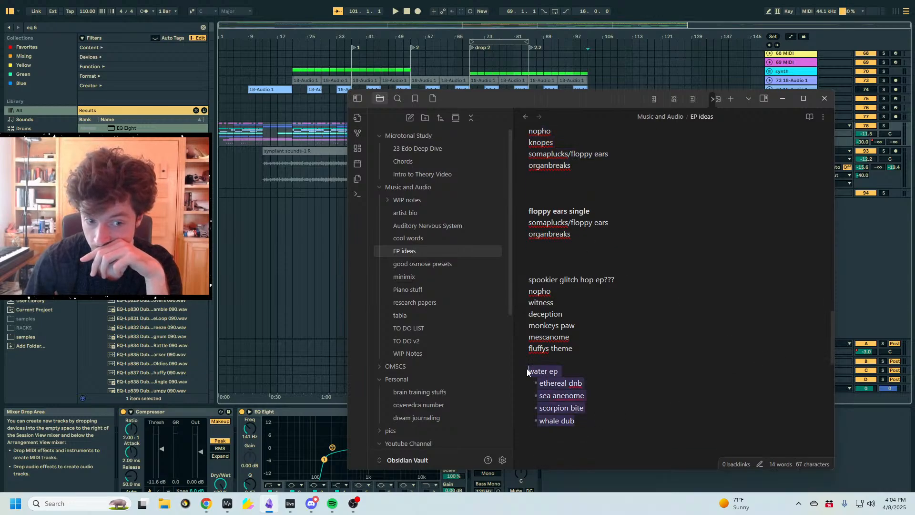
{"action": "left_click_drag", "start_coordinate": [575, 360], "coordinate": [520, 281]}
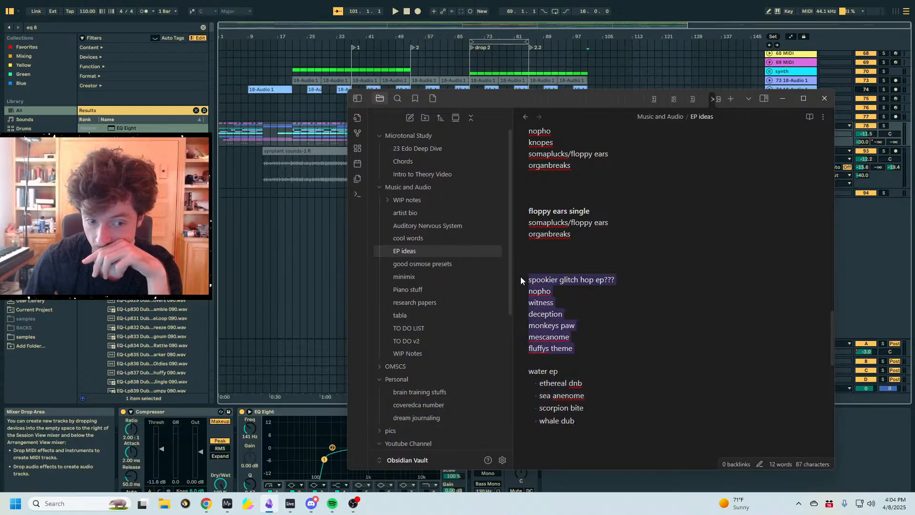
Remove nopho and mescanome from the spookier glitch hop ep list
{"action": "left_click", "coordinate": [578, 298]}
{"action": "left_click_drag", "start_coordinate": [591, 294], "coordinate": [512, 294]}
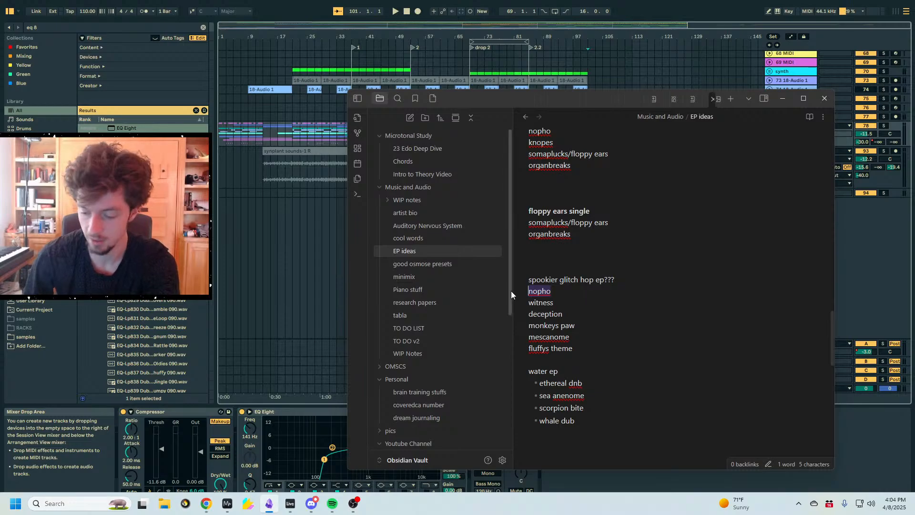
{"action": "key", "text": "BackSpace"}
{"action": "key", "text": "BackSpace"}
{"action": "left_click", "coordinate": [596, 302]}
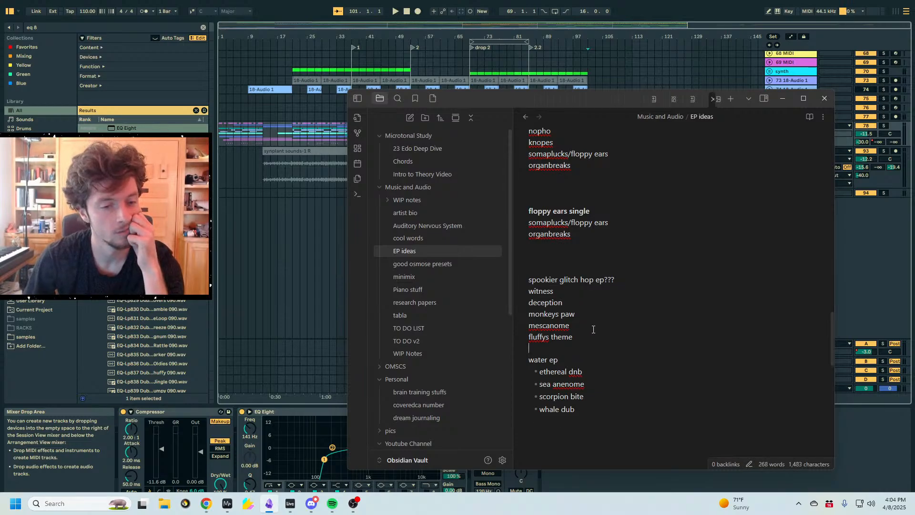
{"action": "left_click_drag", "start_coordinate": [594, 328], "coordinate": [505, 324]}
{"action": "key", "text": "BackSpace"}
{"action": "key", "text": "BackSpace"}
Compare the remaining spookier glitch hop ep tracks with the per-track status notes under glitch hop ep
{"action": "left_click_drag", "start_coordinate": [620, 337], "coordinate": [514, 269]}
{"action": "scroll", "coordinate": [692, 331], "scroll_direction": "up", "scroll_amount": 5}
{"action": "scroll", "coordinate": [685, 331], "scroll_direction": "down", "scroll_amount": 5}
{"action": "scroll", "coordinate": [677, 330], "scroll_direction": "up", "scroll_amount": 2}
{"action": "left_click", "coordinate": [673, 330]}
{"action": "scroll", "coordinate": [673, 330], "scroll_direction": "up", "scroll_amount": 2}
{"action": "scroll", "coordinate": [673, 330], "scroll_direction": "up", "scroll_amount": 2}
{"action": "left_click", "coordinate": [673, 330]}
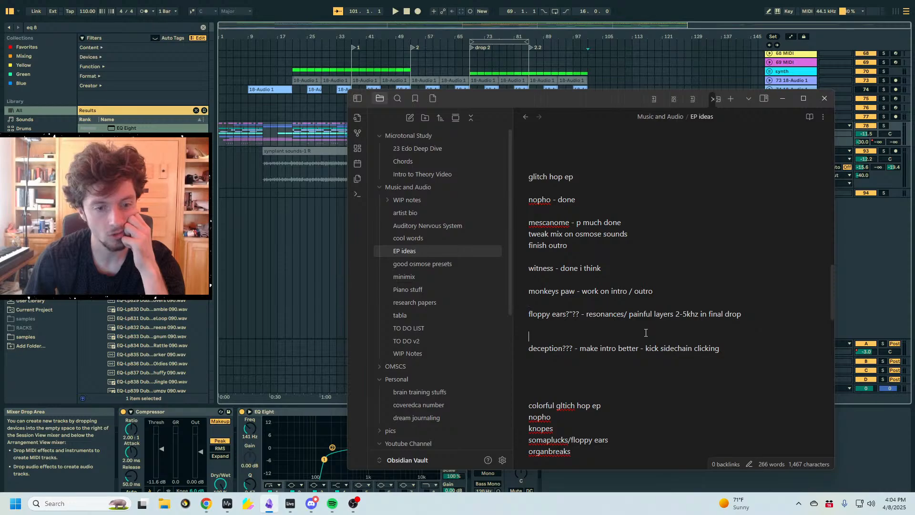
Delete two blank lines between the colorful glitch hop ep list and the floppy ears single heading
{"action": "scroll", "coordinate": [646, 332], "scroll_direction": "down", "scroll_amount": 4}
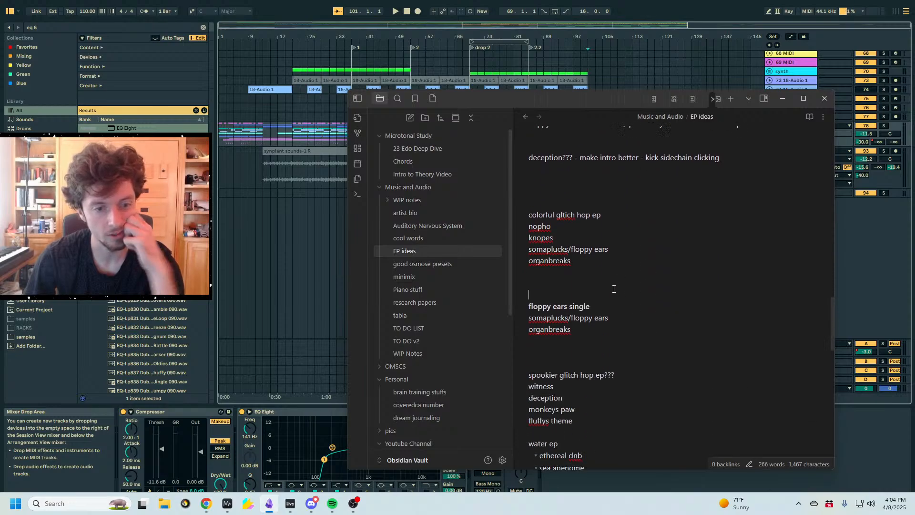
{"action": "key", "text": "BackSpace"}
{"action": "key", "text": "BackSpace"}
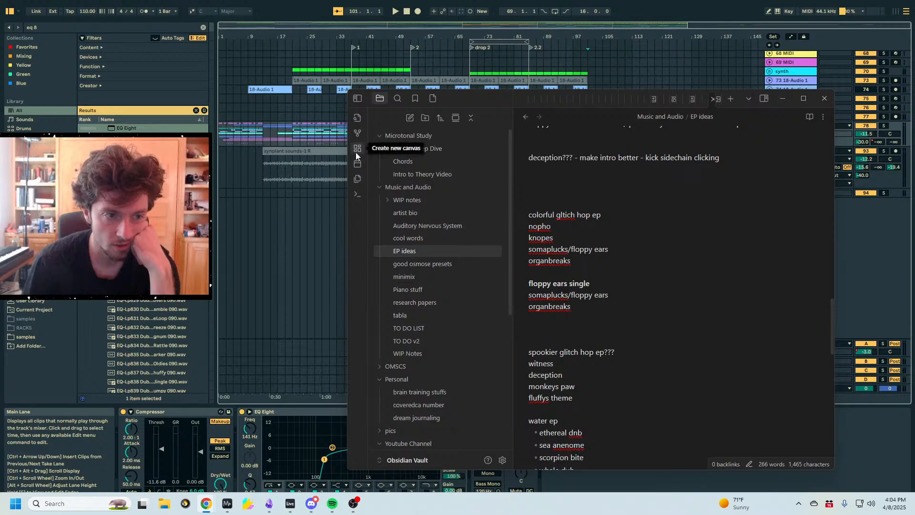
Open the Auditory Nervous System note from its node in the graph view and skim through it
{"action": "left_click", "coordinate": [356, 132]}
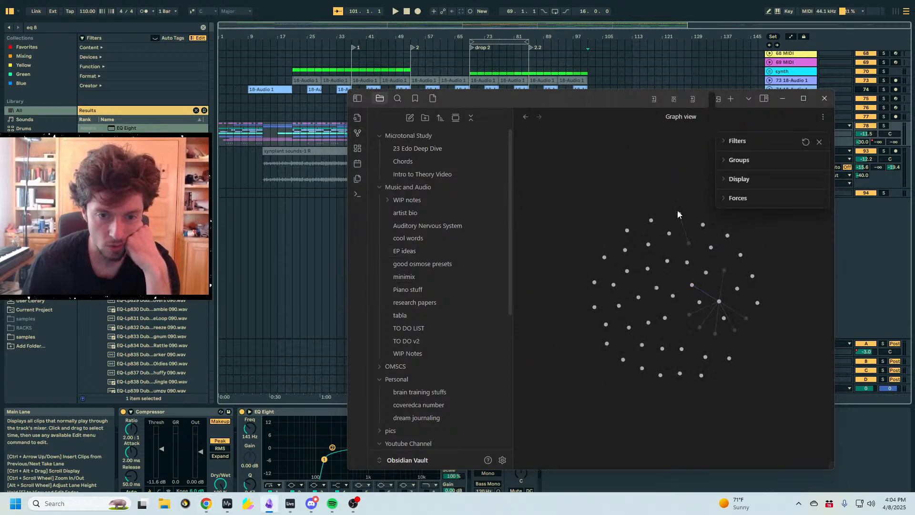
{"action": "left_click", "coordinate": [720, 302]}
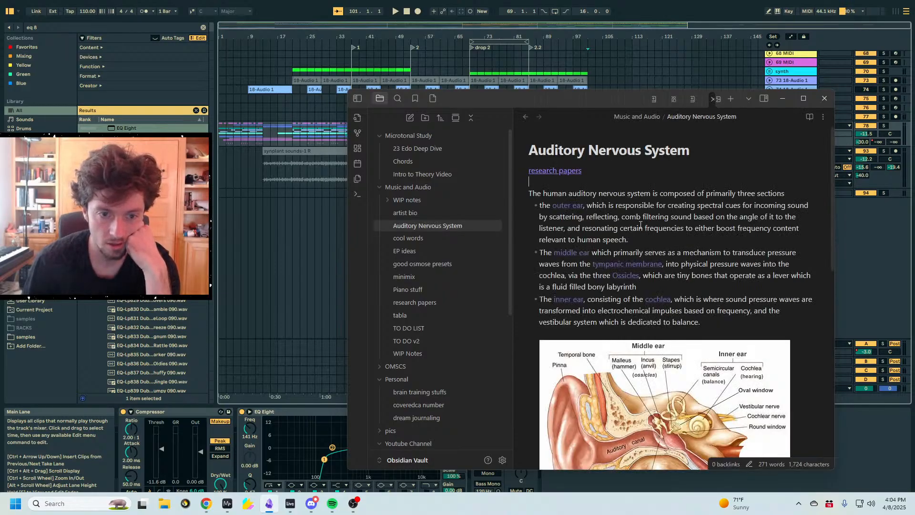
{"action": "scroll", "coordinate": [721, 302], "scroll_direction": "down", "scroll_amount": 4}
{"action": "scroll", "coordinate": [647, 255], "scroll_direction": "up", "scroll_amount": 4}
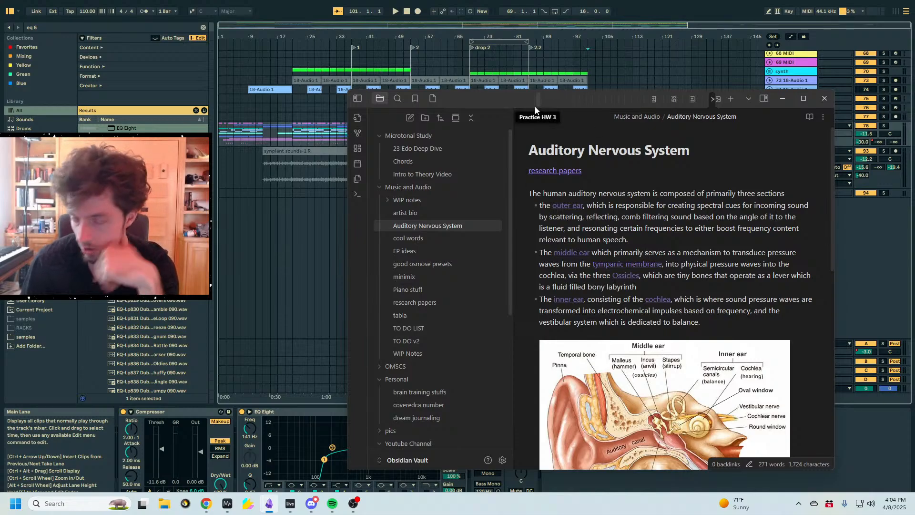
{"action": "scroll", "coordinate": [693, 191], "scroll_direction": "down", "scroll_amount": 9}
{"action": "scroll", "coordinate": [648, 231], "scroll_direction": "up", "scroll_amount": 9}
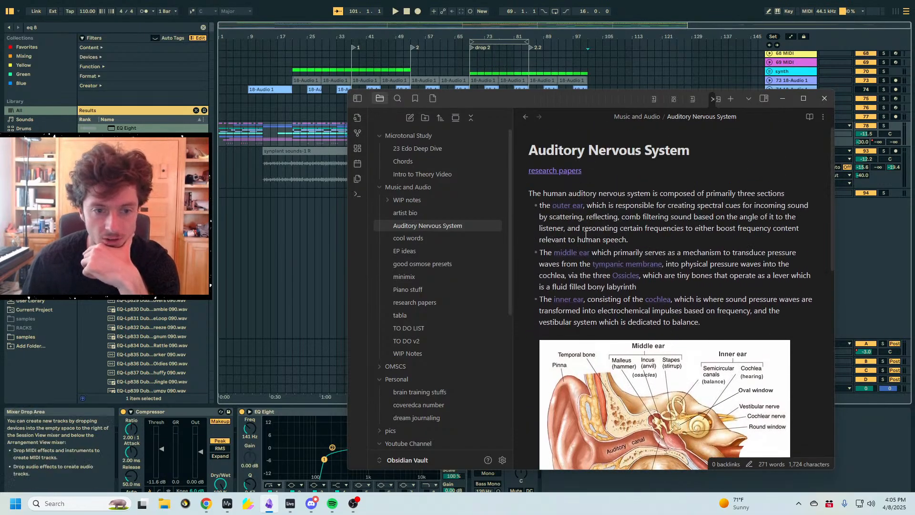
Check the linked middle ear, outer ear and cochlea notes, returning to the Auditory Nervous System note after each
{"action": "left_click", "coordinate": [570, 252]}
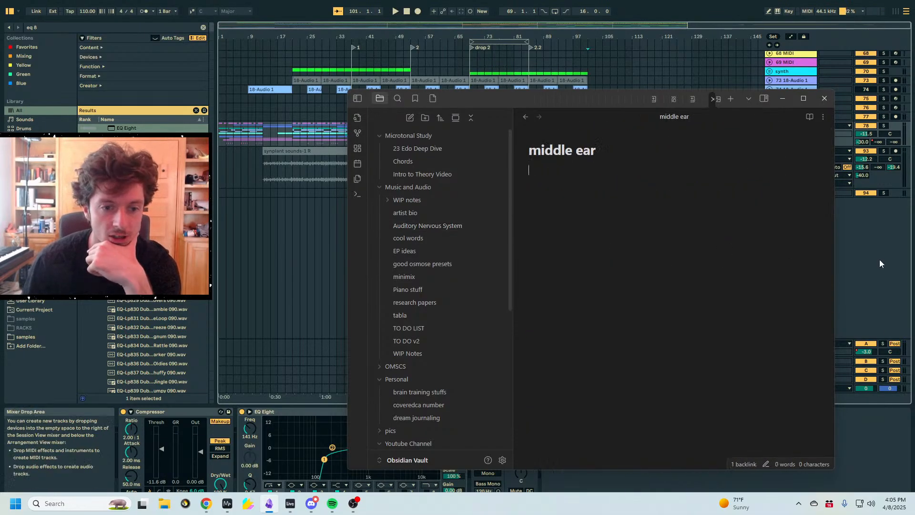
{"action": "left_click", "coordinate": [525, 117]}
{"action": "left_click", "coordinate": [570, 205]}
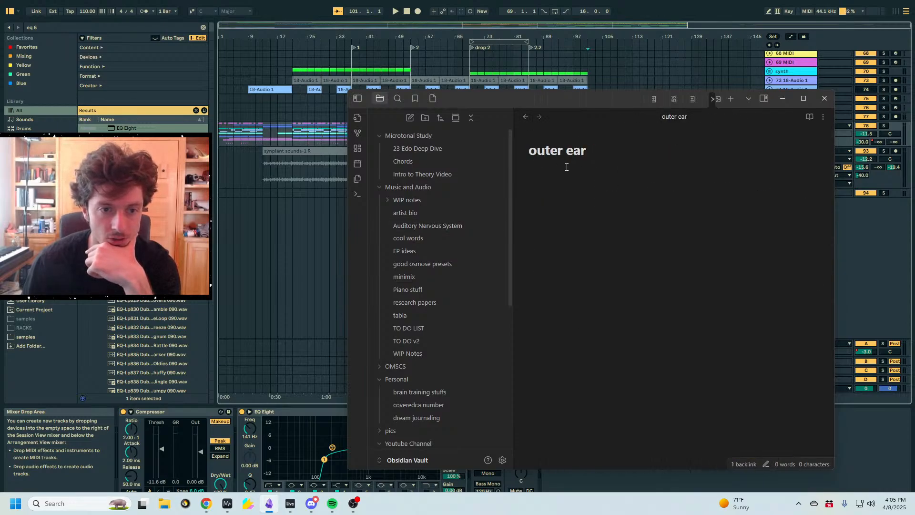
{"action": "left_click", "coordinate": [526, 114]}
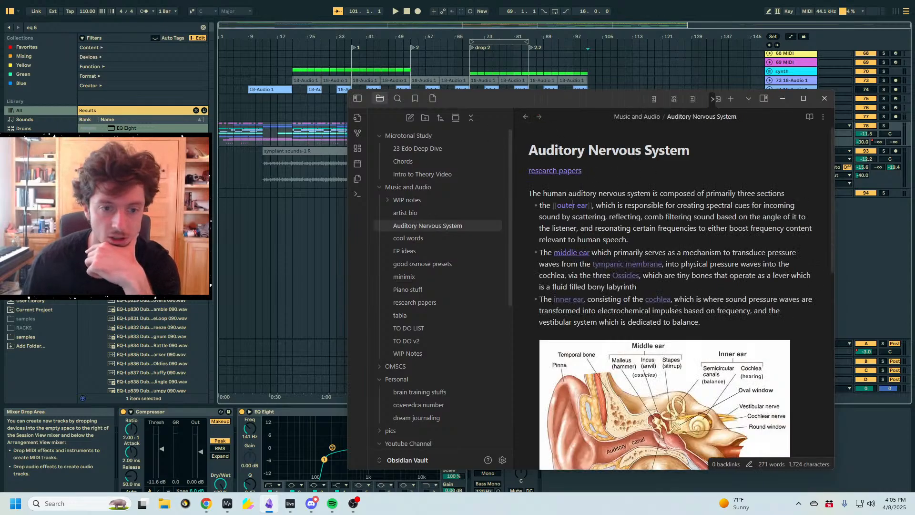
{"action": "left_click", "coordinate": [657, 298]}
{"action": "left_click", "coordinate": [525, 117]}
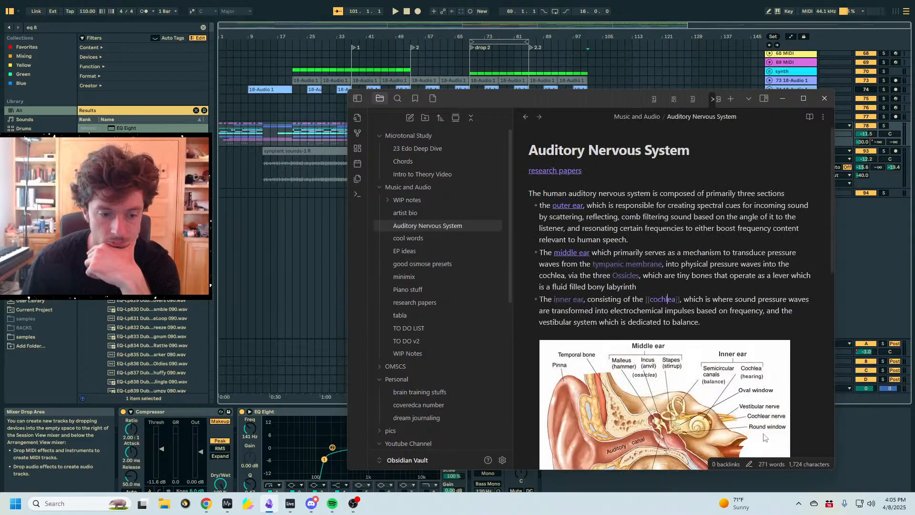
Check the linked tympanic membrane and cochlea notes and skim the sound pathway text below the ear diagram
{"action": "mouse_move", "coordinate": [270, 510]}
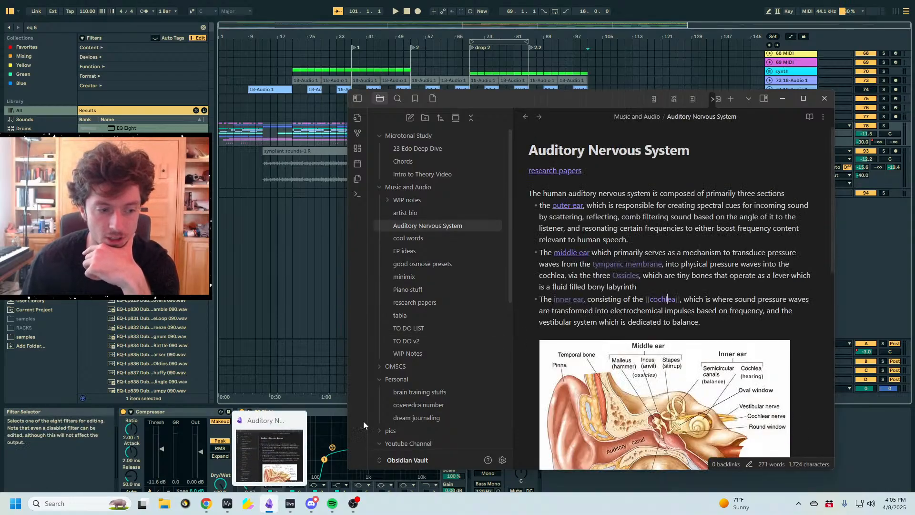
{"action": "left_click", "coordinate": [627, 264]}
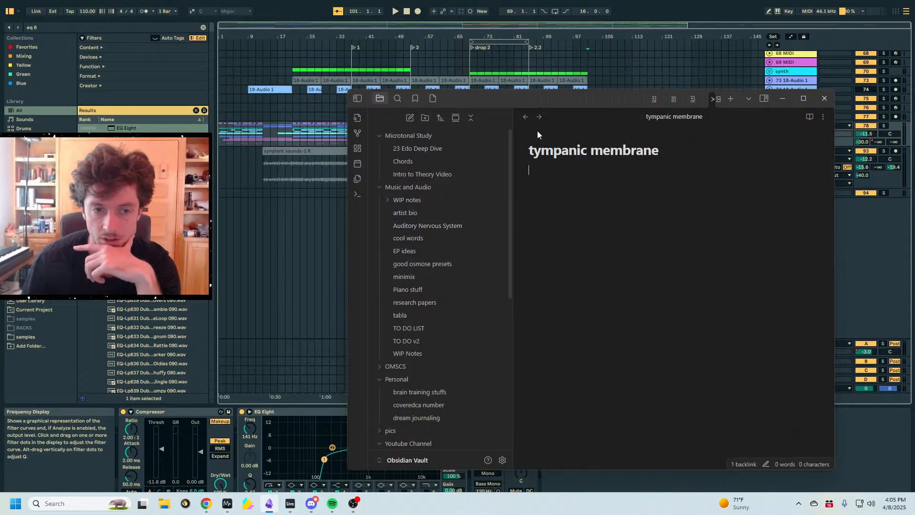
{"action": "left_click", "coordinate": [526, 116]}
{"action": "scroll", "coordinate": [653, 284], "scroll_direction": "down", "scroll_amount": 4}
{"action": "scroll", "coordinate": [653, 284], "scroll_direction": "down", "scroll_amount": 3}
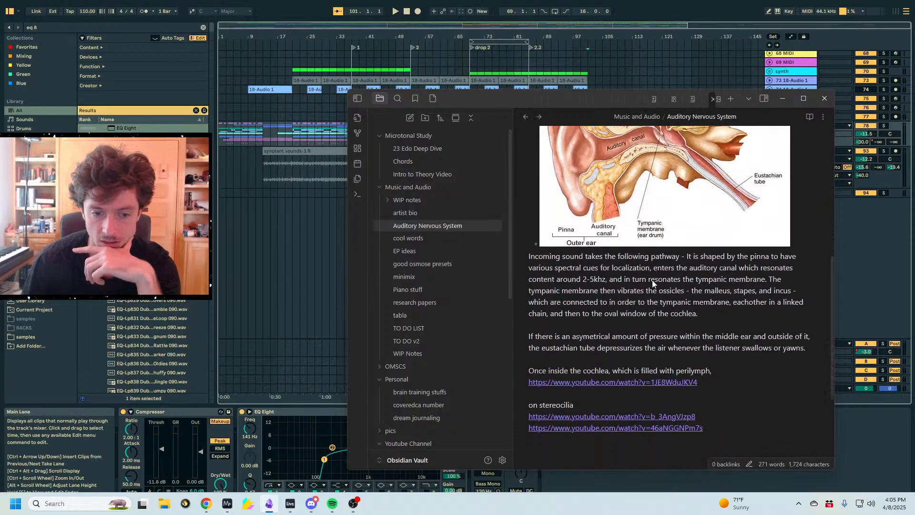
{"action": "scroll", "coordinate": [649, 311], "scroll_direction": "up", "scroll_amount": 7}
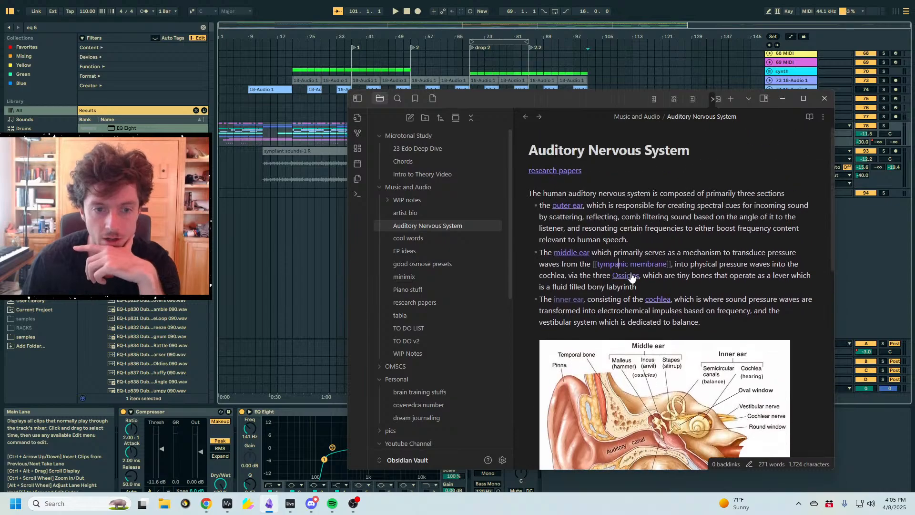
{"action": "left_click", "coordinate": [655, 299]}
{"action": "left_click", "coordinate": [530, 119]}
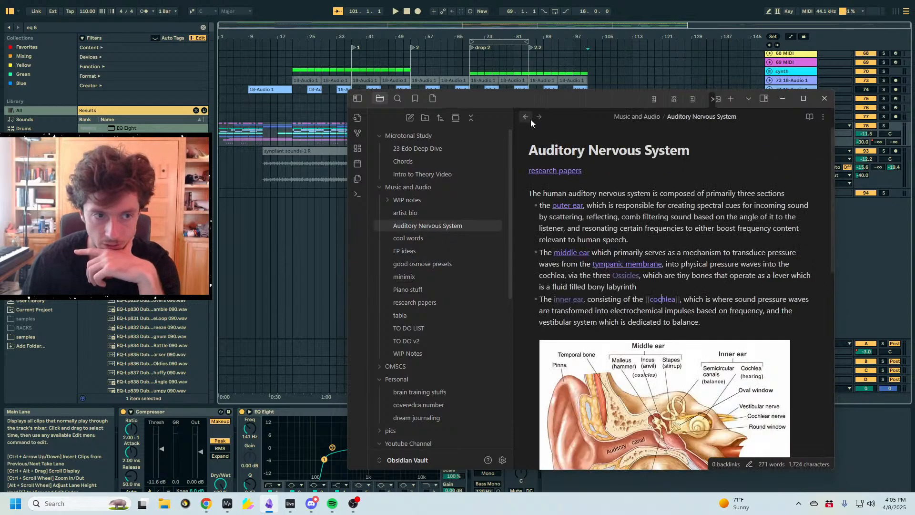
View the vault's graph with its settings hidden, and read through the 23 Edo Deep Dive note in Microtonal Study
{"action": "left_click", "coordinate": [364, 132]}
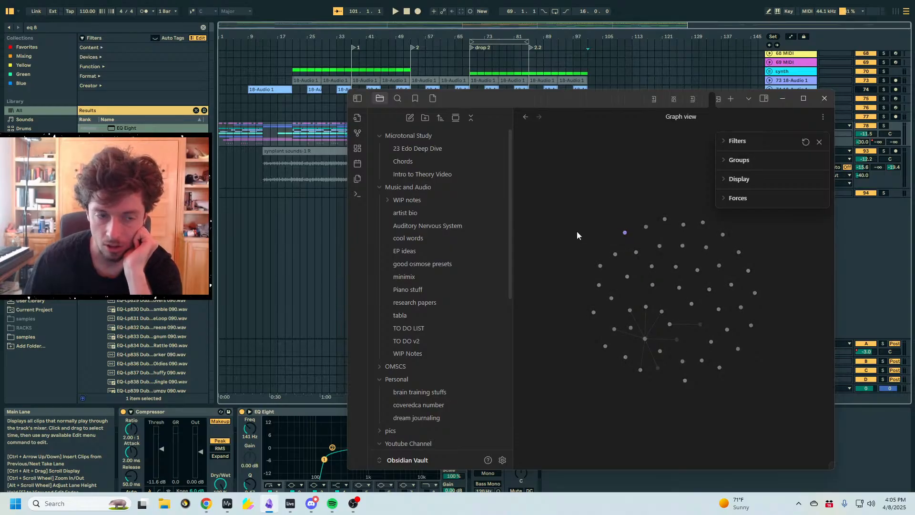
{"action": "left_click", "coordinate": [820, 141]}
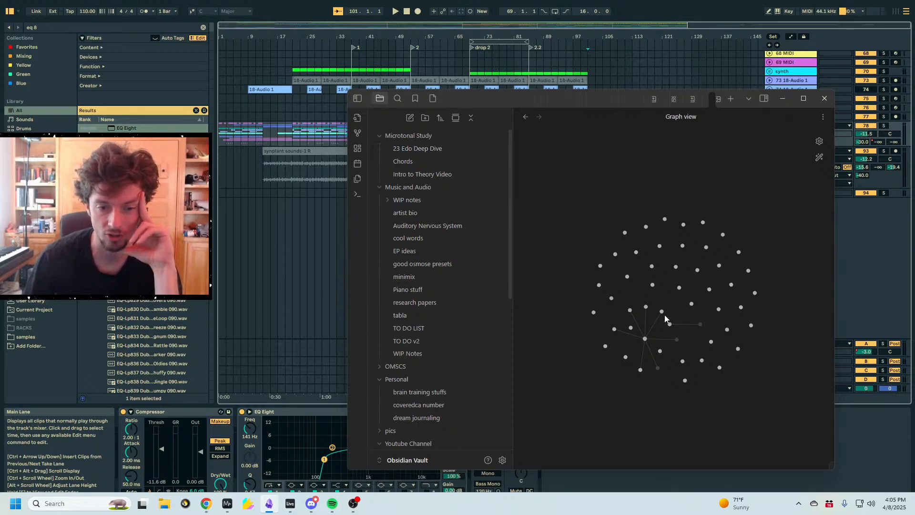
{"action": "left_click", "coordinate": [443, 147]}
{"action": "scroll", "coordinate": [653, 298], "scroll_direction": "down", "scroll_amount": 20}
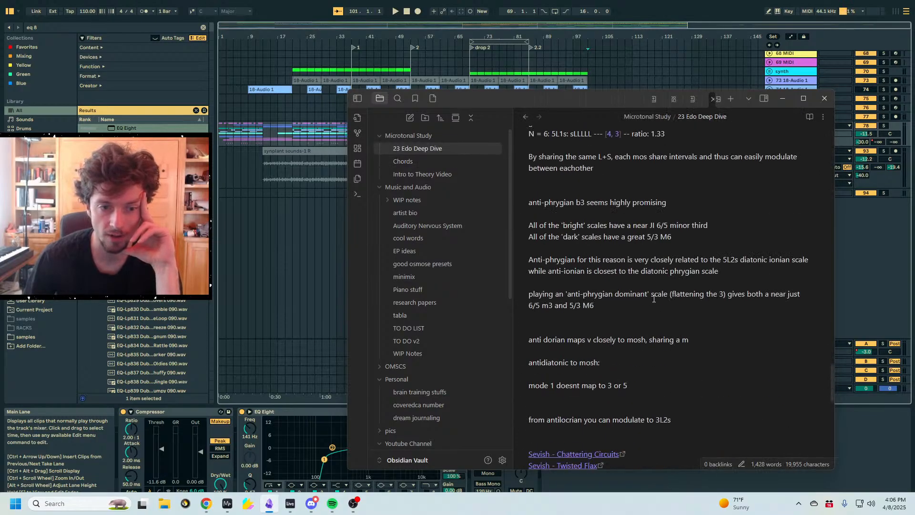
{"action": "scroll", "coordinate": [654, 298], "scroll_direction": "down", "scroll_amount": 5}
{"action": "scroll", "coordinate": [654, 301], "scroll_direction": "down", "scroll_amount": 4}
{"action": "scroll", "coordinate": [654, 301], "scroll_direction": "up", "scroll_amount": 6}
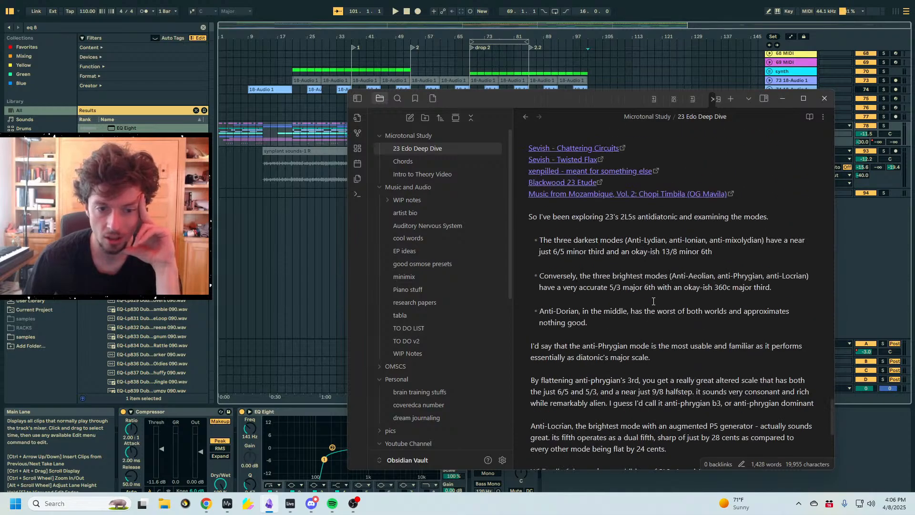
{"action": "scroll", "coordinate": [653, 301], "scroll_direction": "up", "scroll_amount": 1}
{"action": "scroll", "coordinate": [654, 301], "scroll_direction": "up", "scroll_amount": 7}
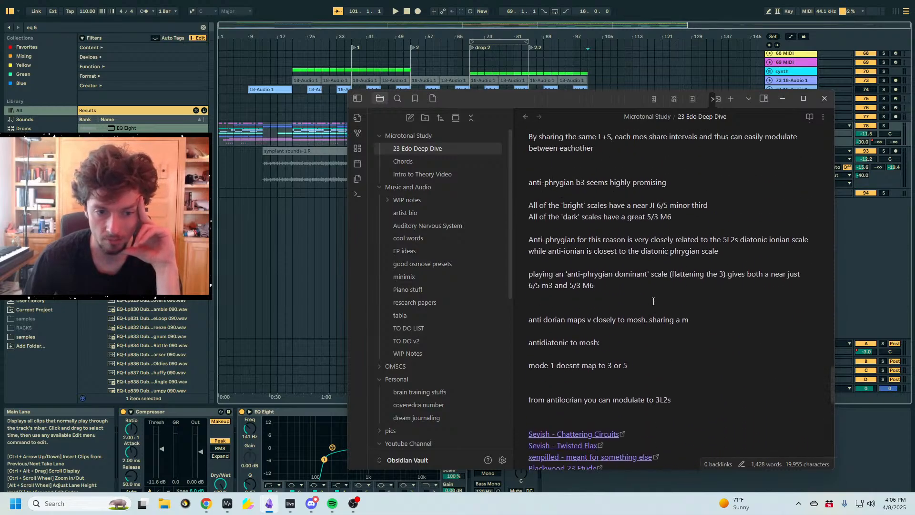
Look at the Chords and Intro to Theory Video notes and return to the 23 Edo Deep Dive note
{"action": "left_click", "coordinate": [450, 162]}
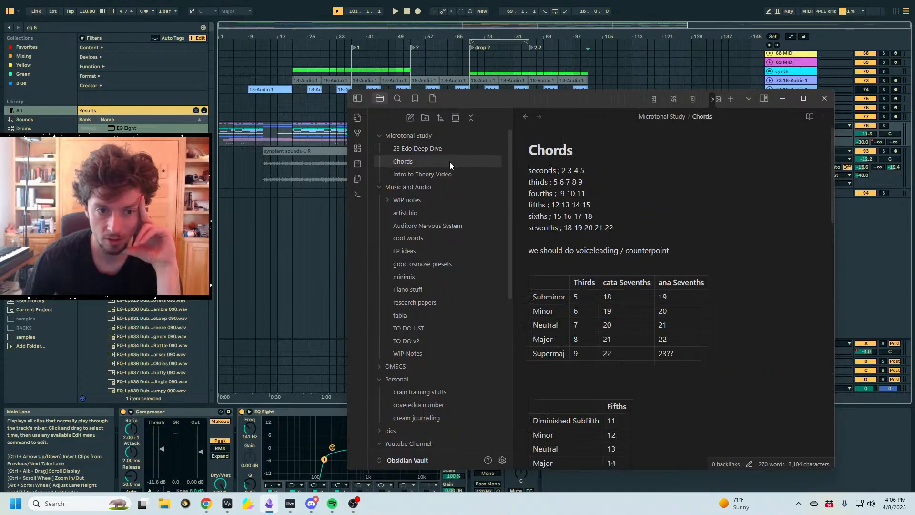
{"action": "left_click", "coordinate": [442, 174]}
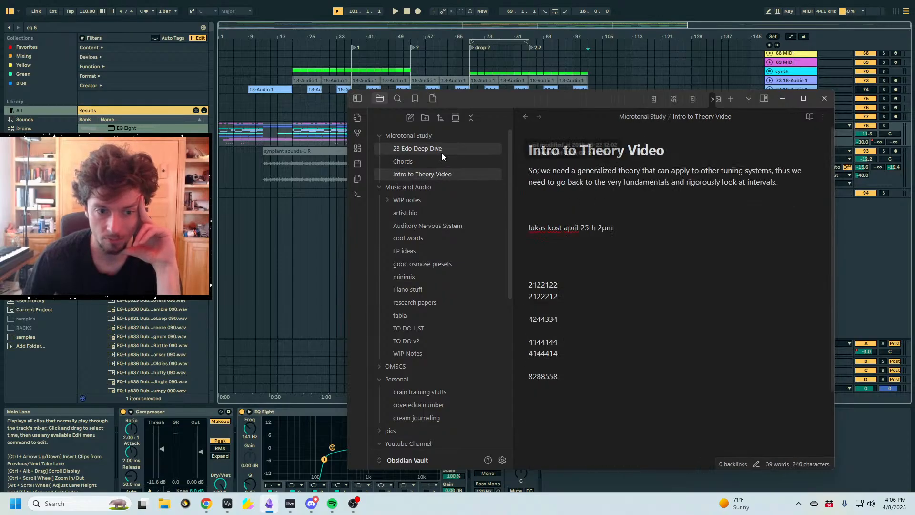
{"action": "left_click", "coordinate": [441, 153]}
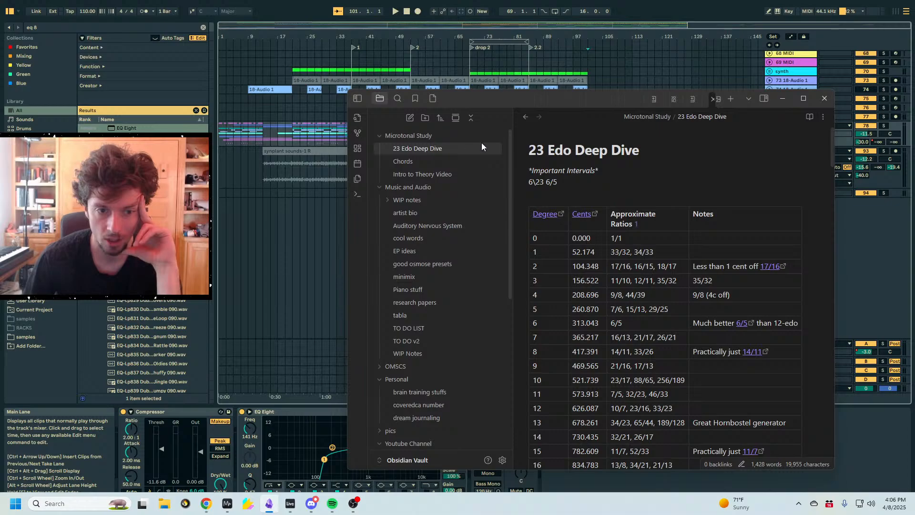
Move the notes window slightly higher over the arrangement and switch away from it
{"action": "left_click", "coordinate": [353, 505]}
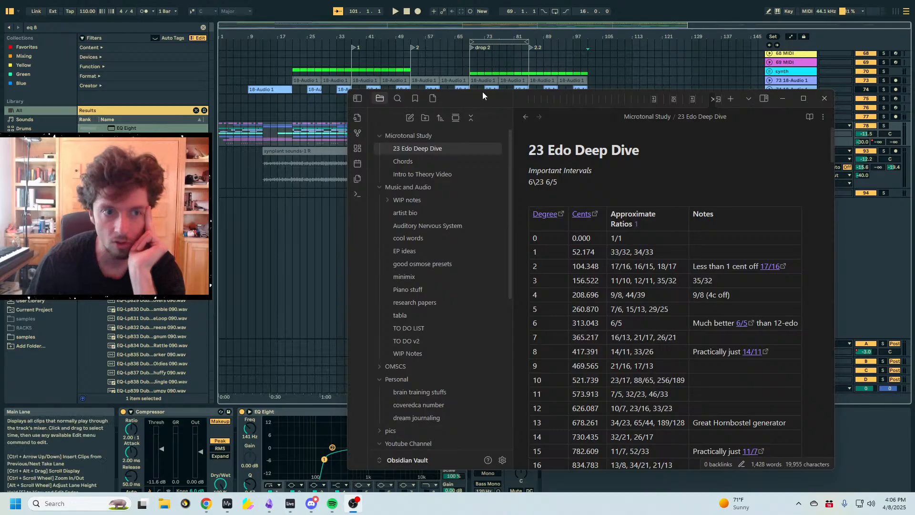
{"action": "left_click_drag", "start_coordinate": [483, 91], "coordinate": [491, 59]}
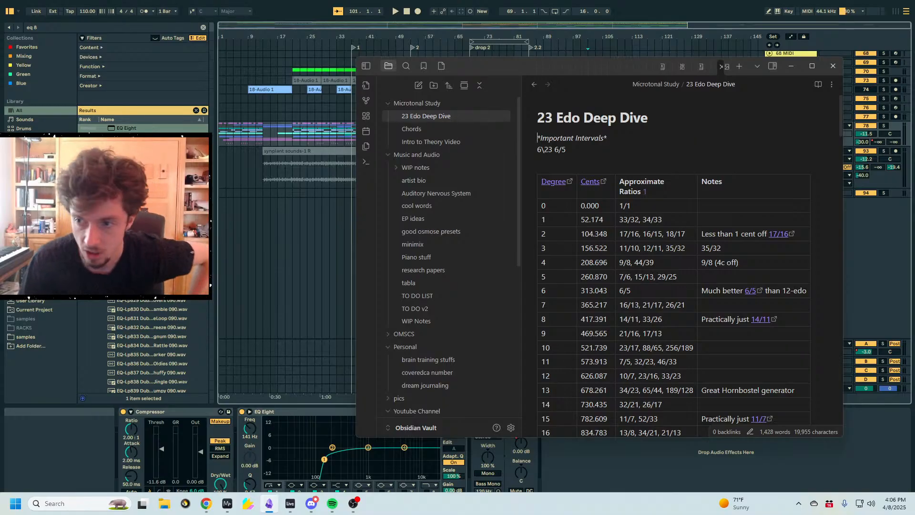
{"action": "key", "text": "alt+Tab"}
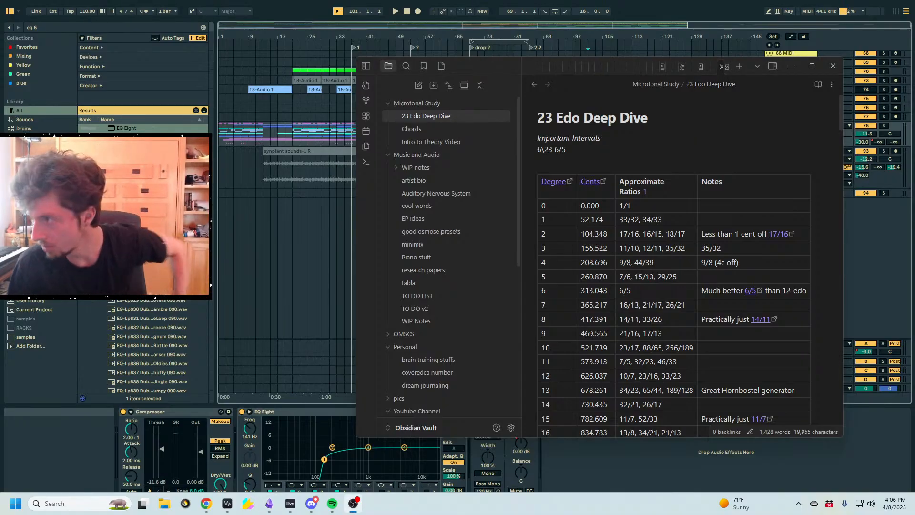